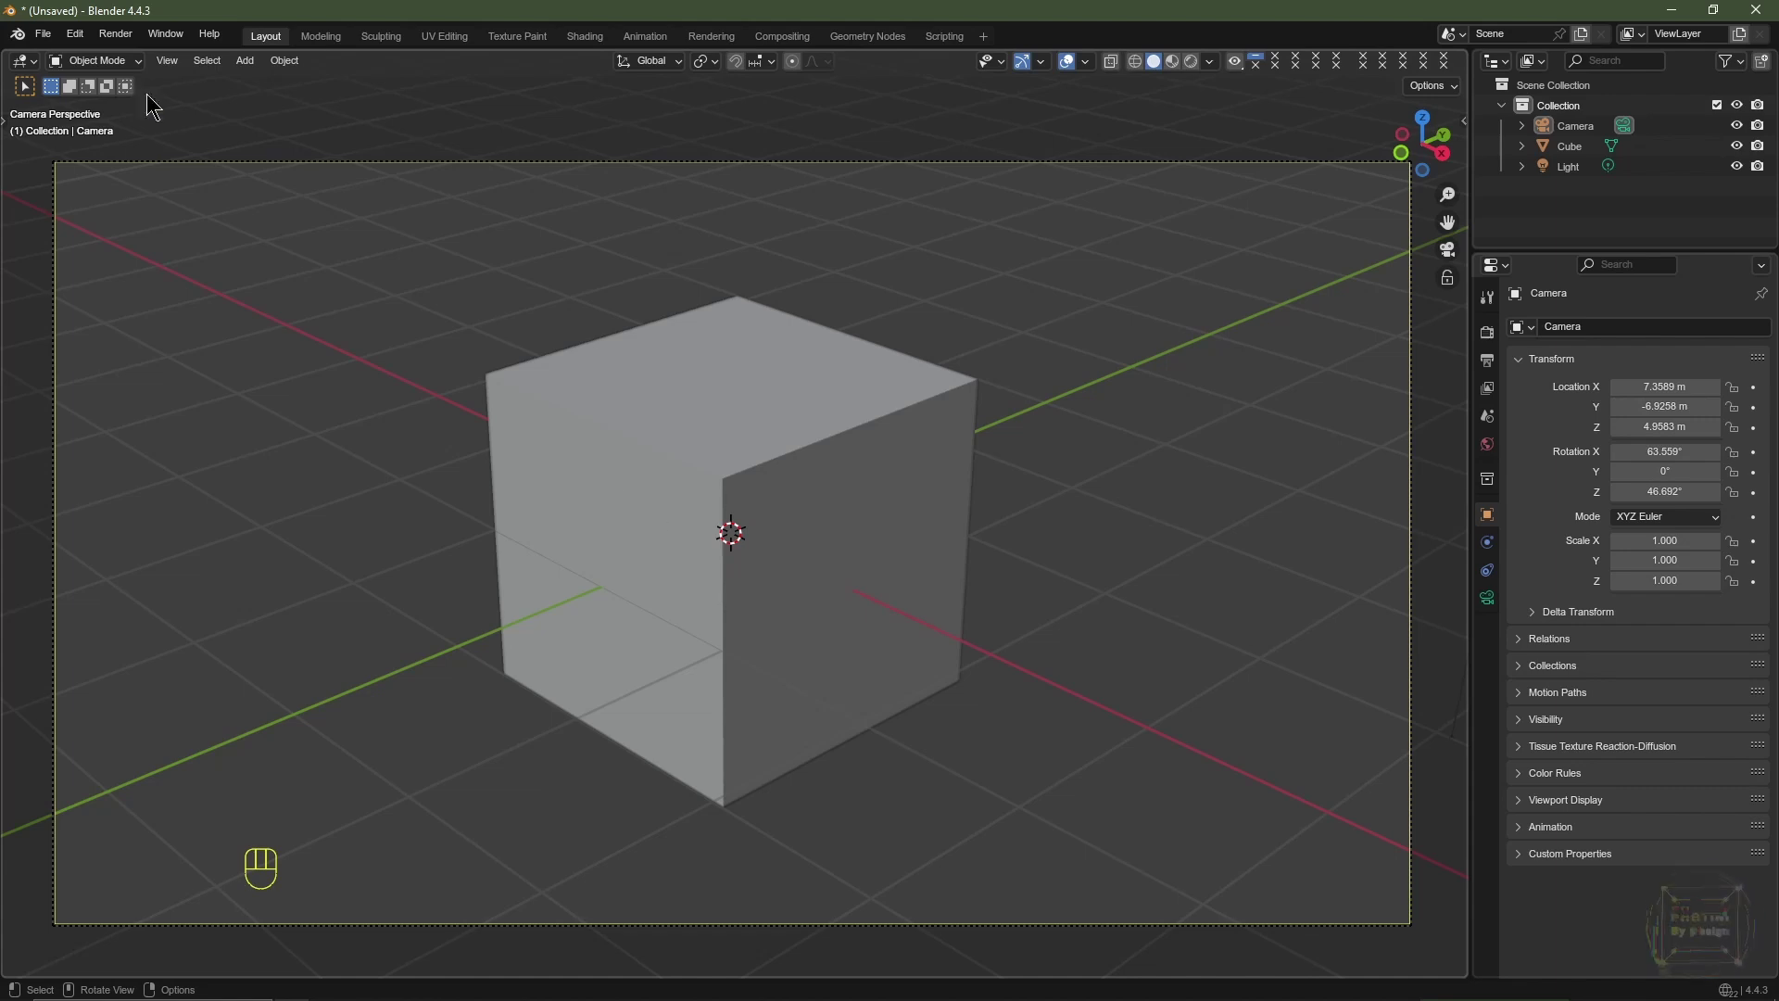
Step: Filter the add-ons in the preferences by "node" and save the preferences
click(75, 34)
click(135, 297)
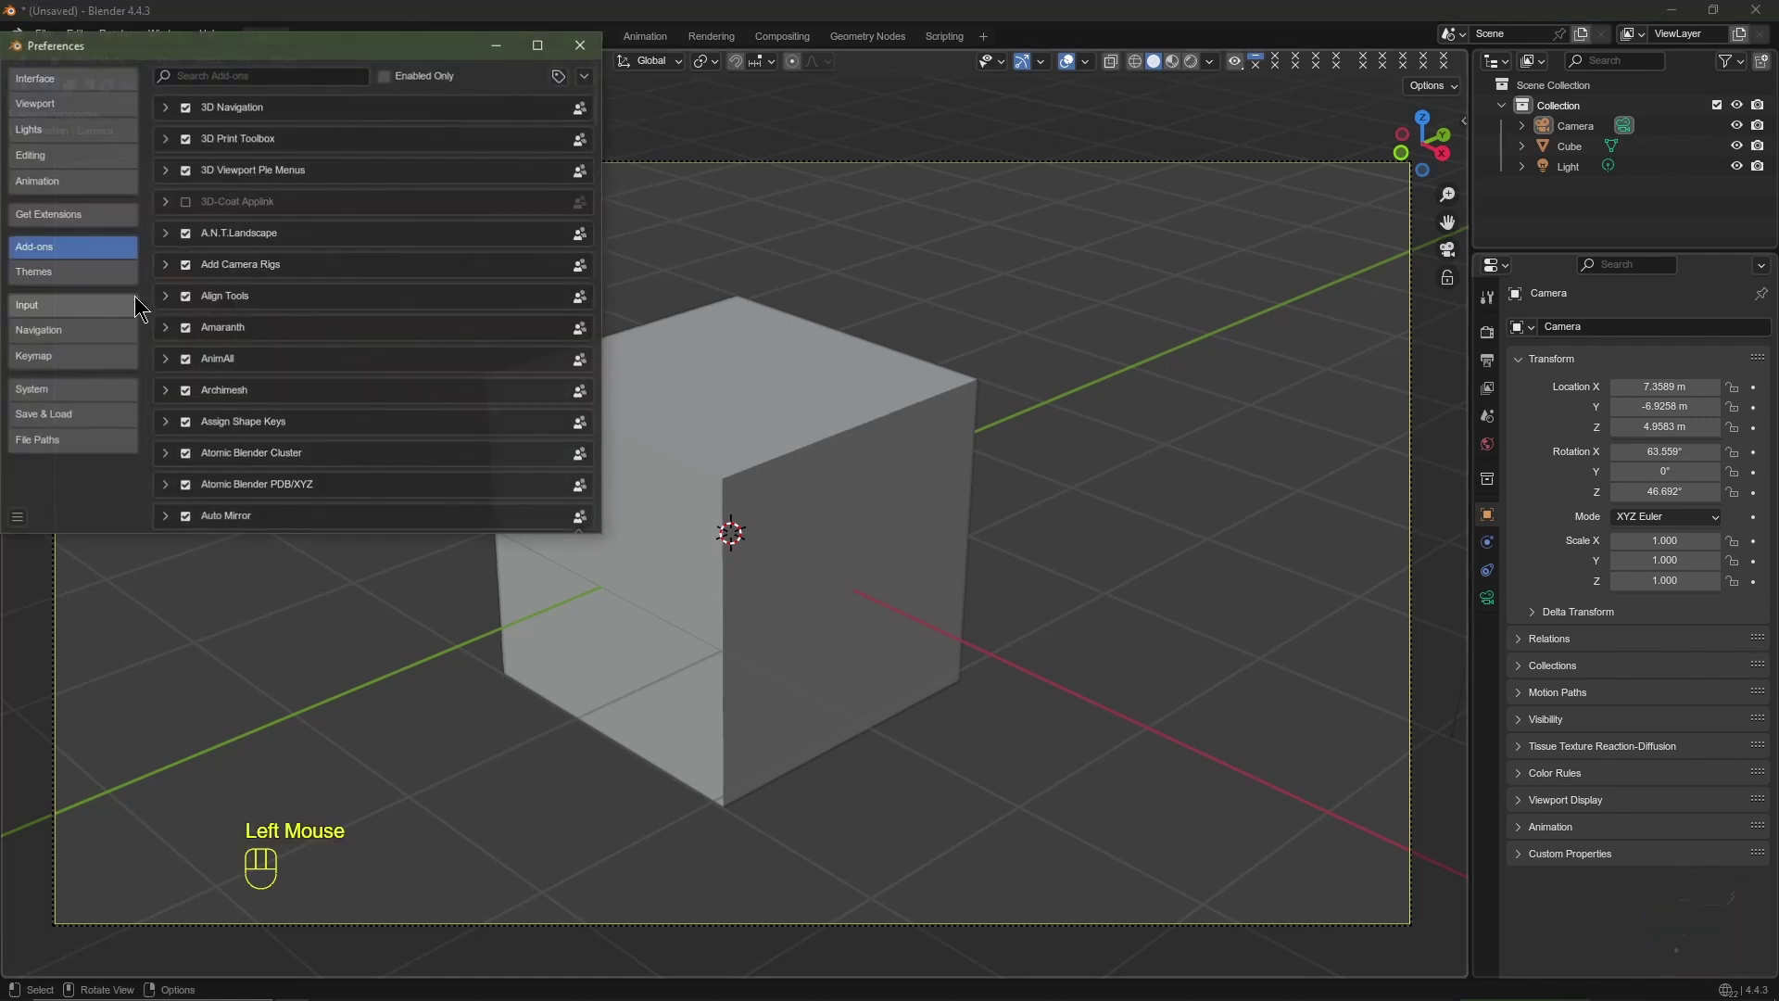
click(247, 73)
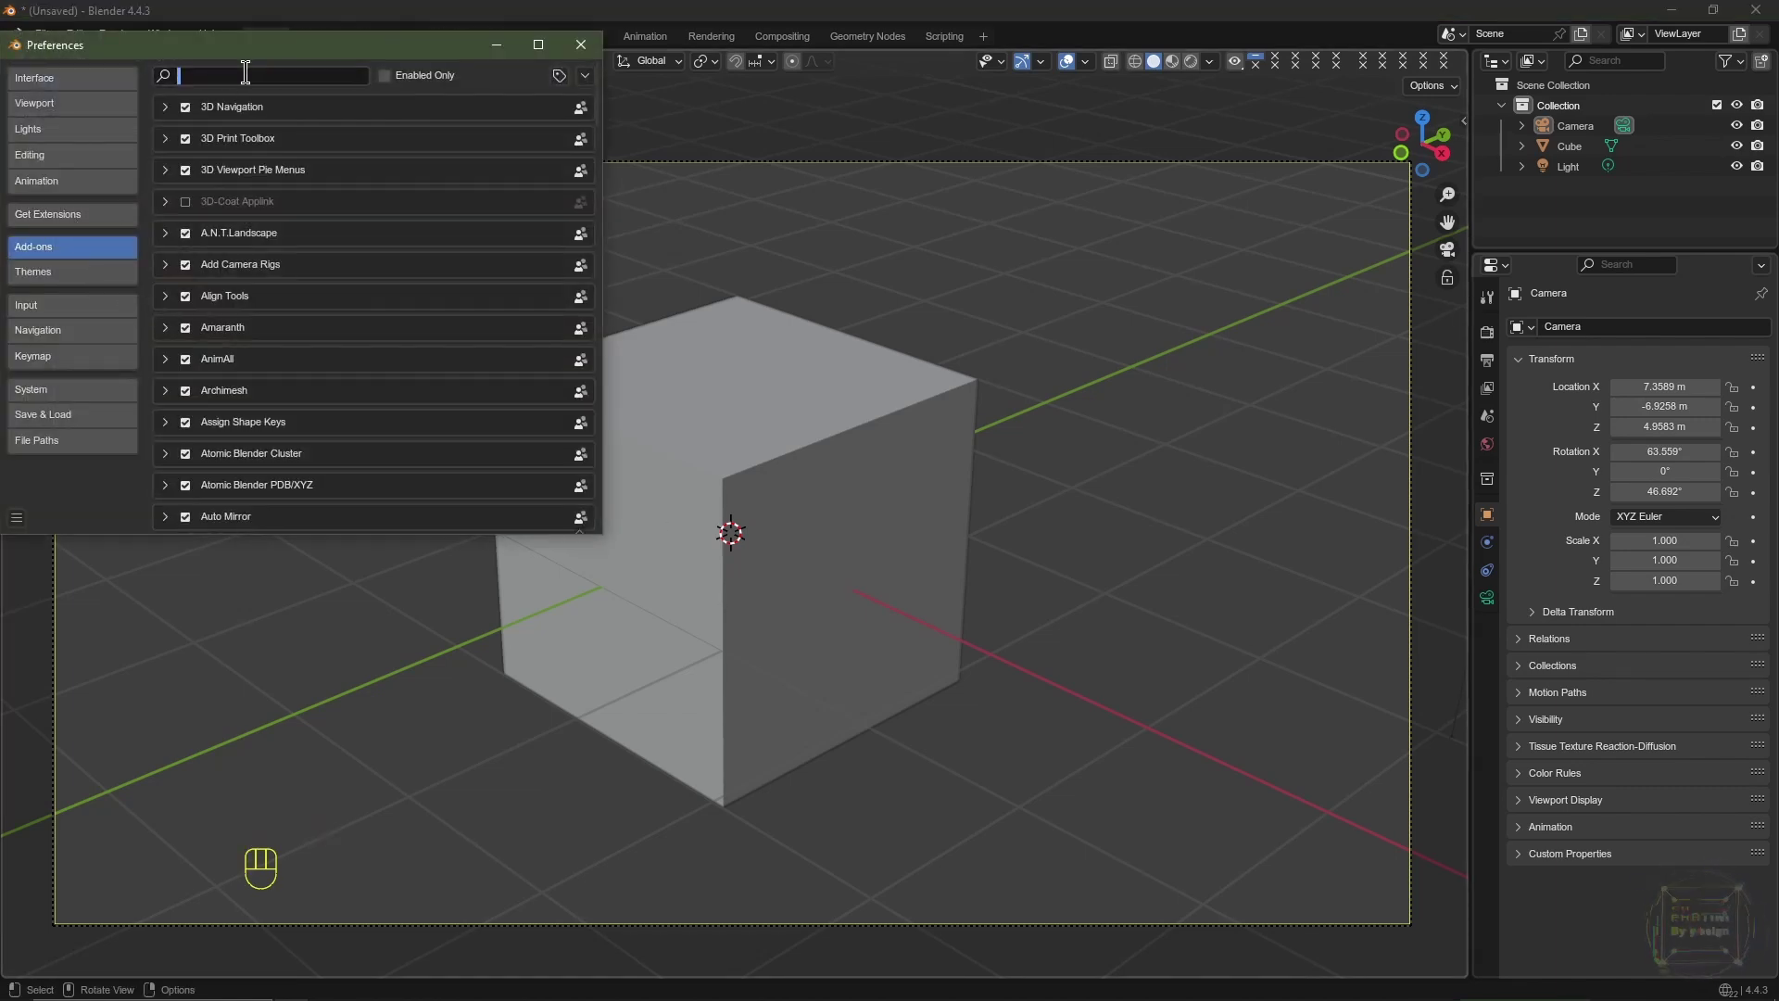
text(node)
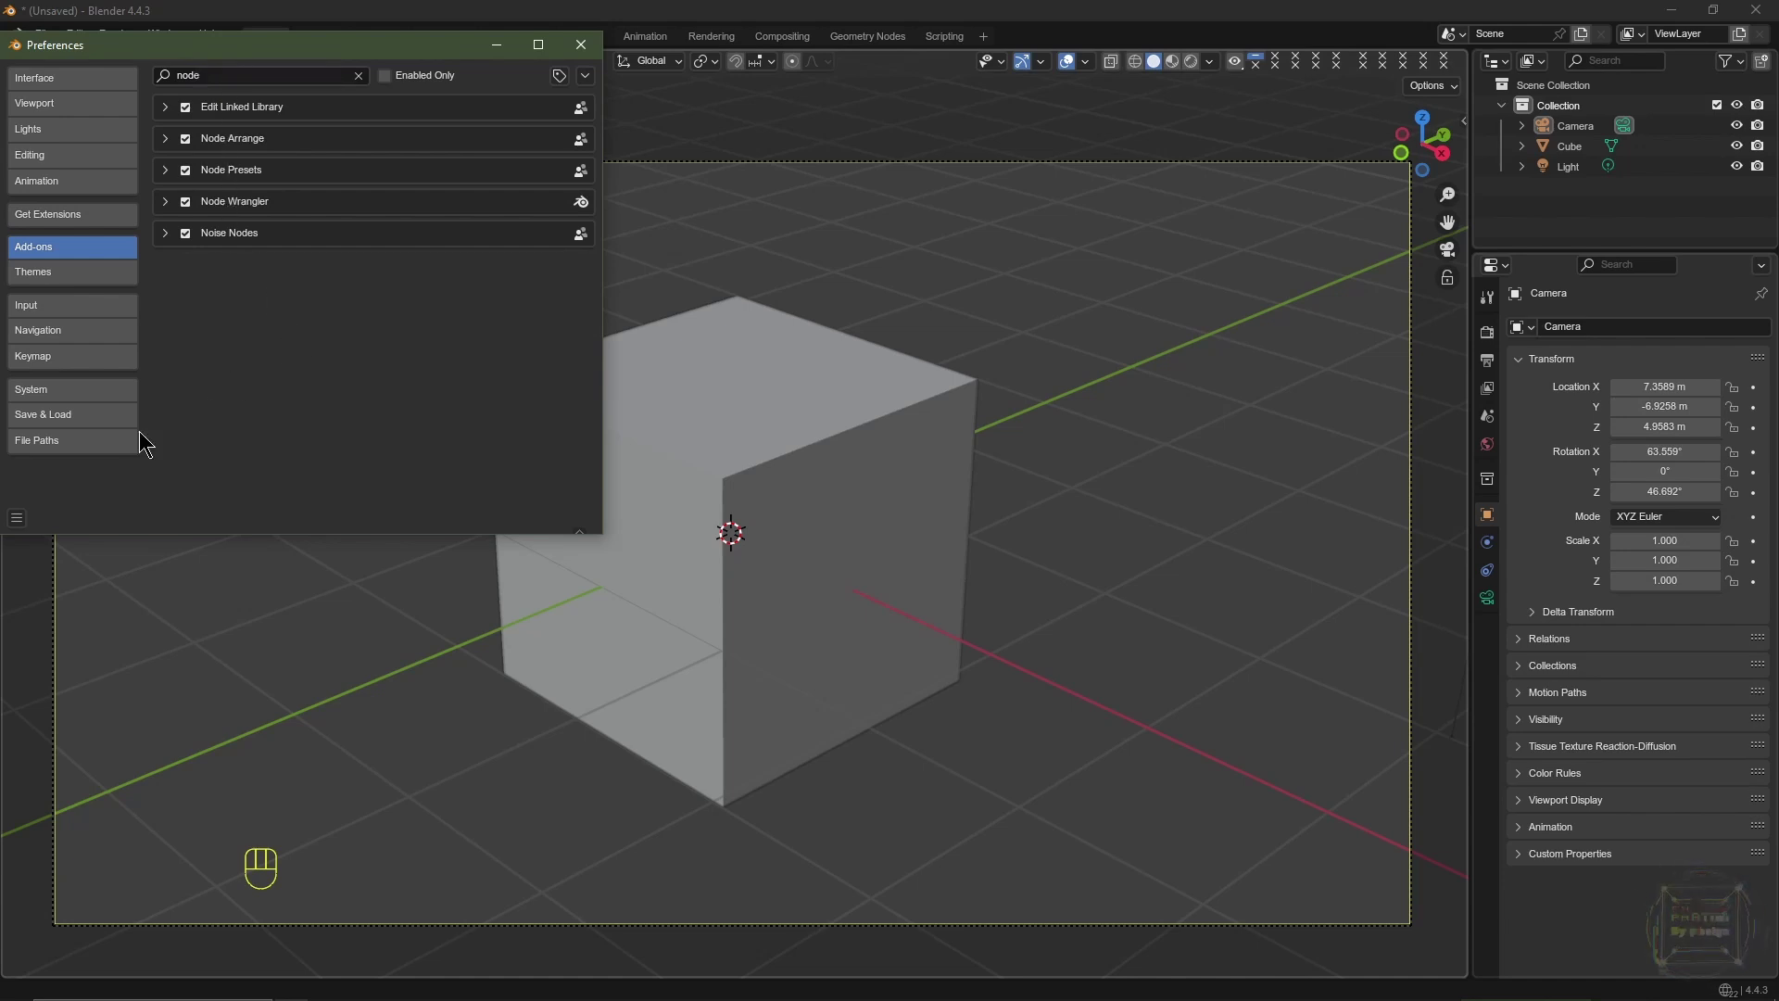
click(16, 517)
click(78, 456)
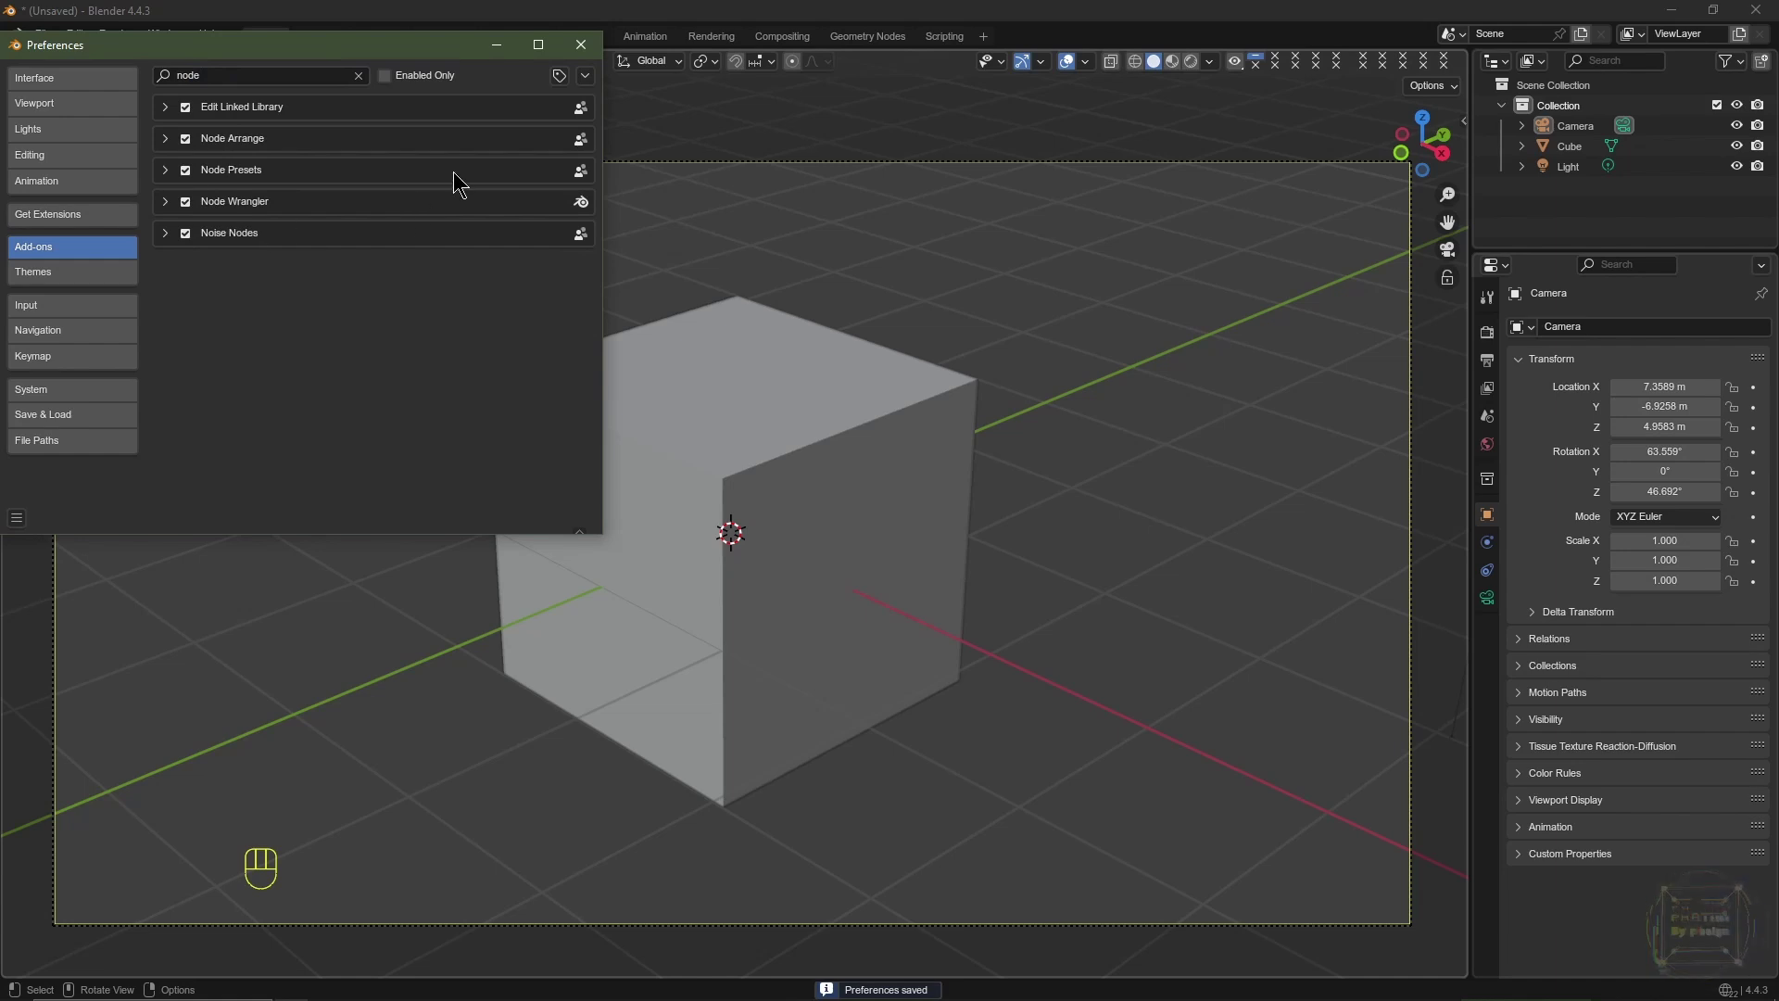
click(581, 45)
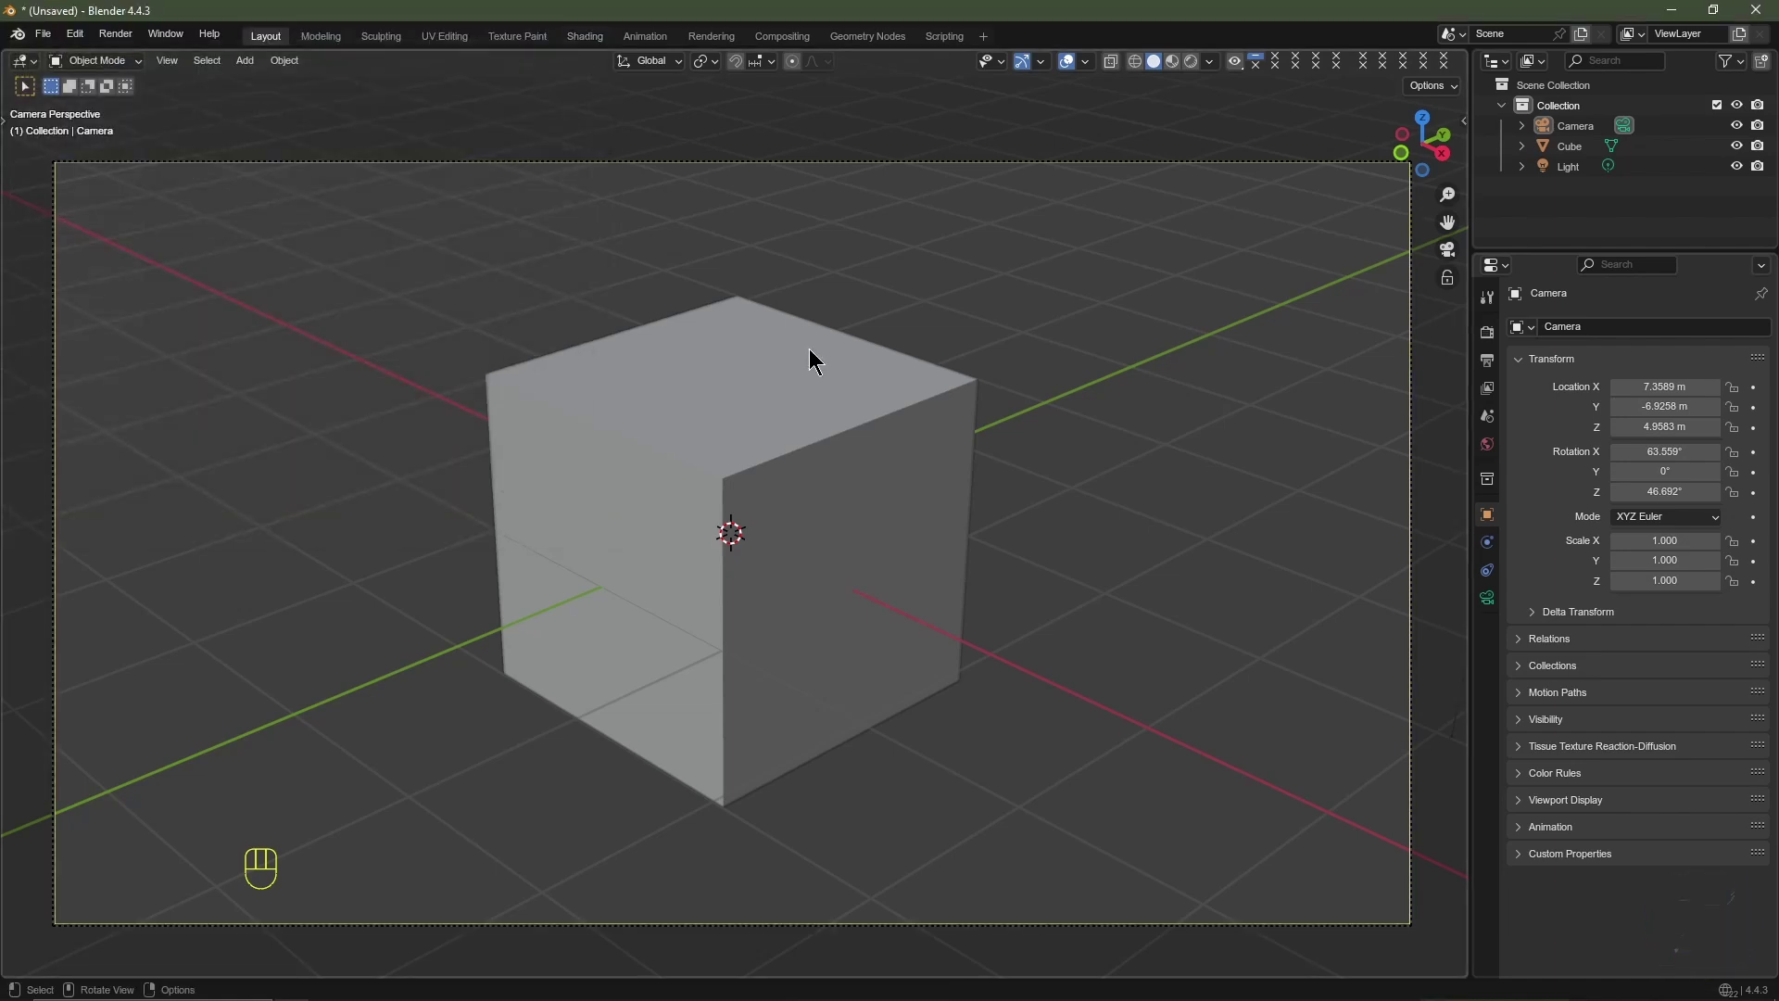
Step: Enable Render Region in the scene's output settings and set the end frame to 503
click(1487, 331)
click(1487, 364)
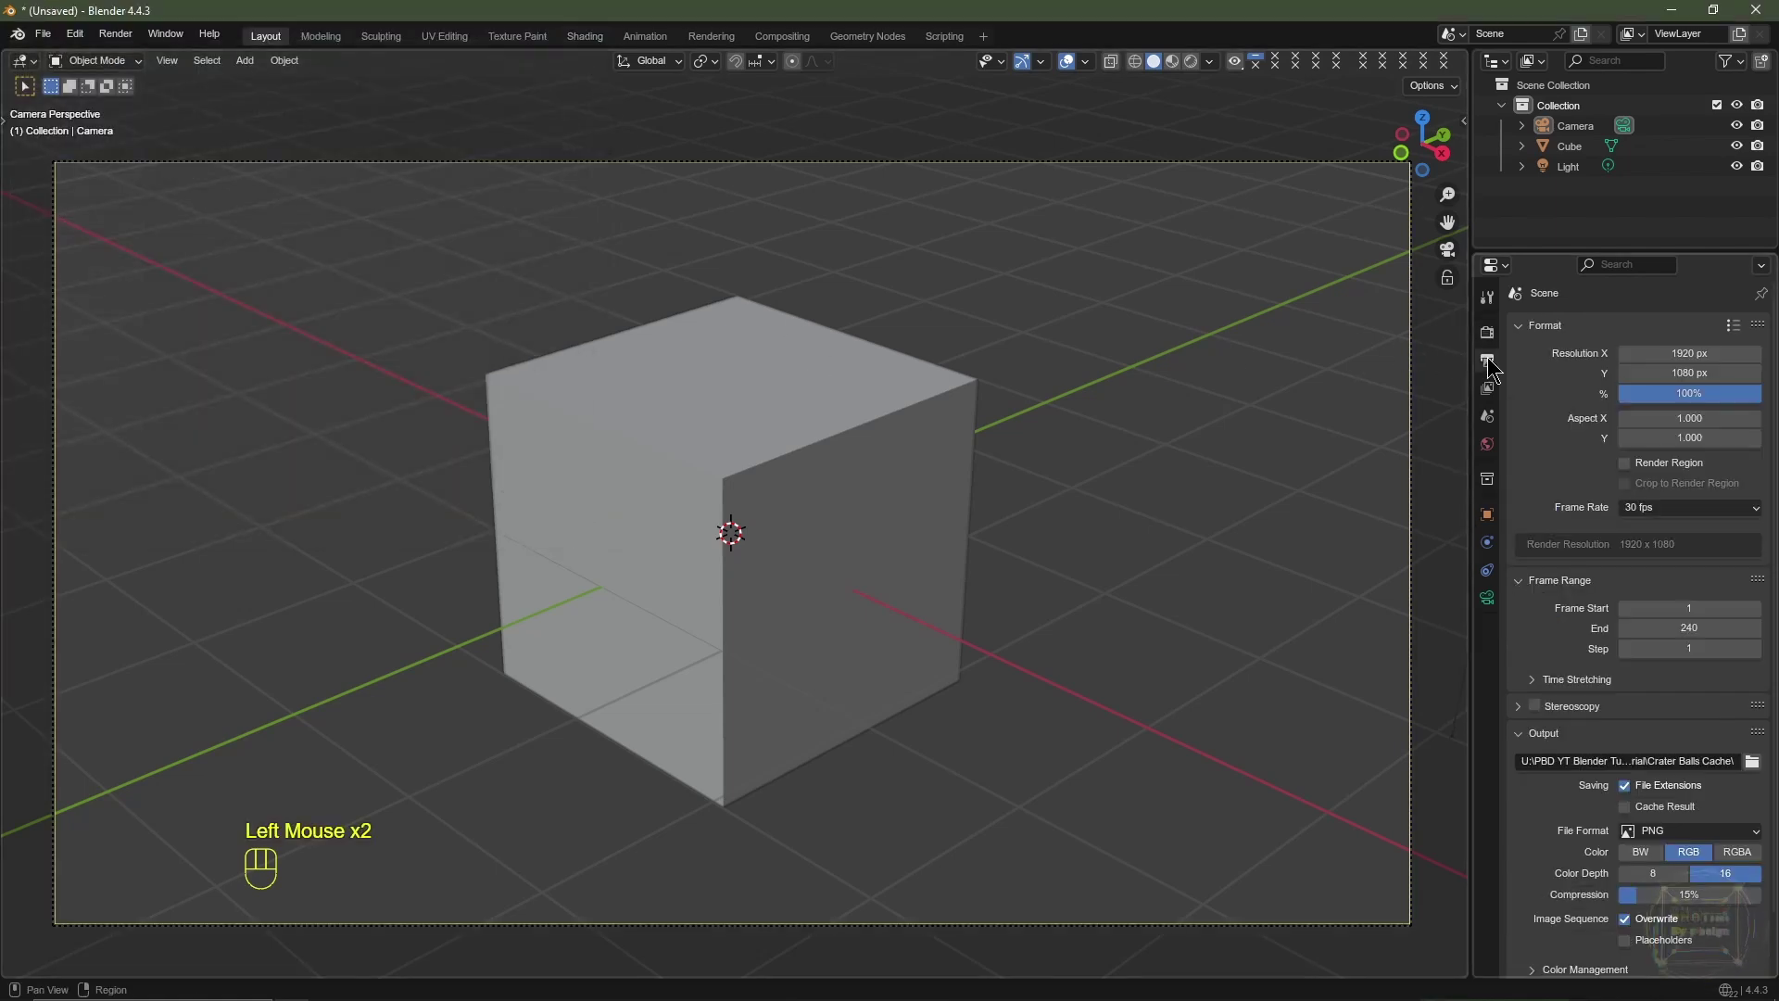
click(1625, 463)
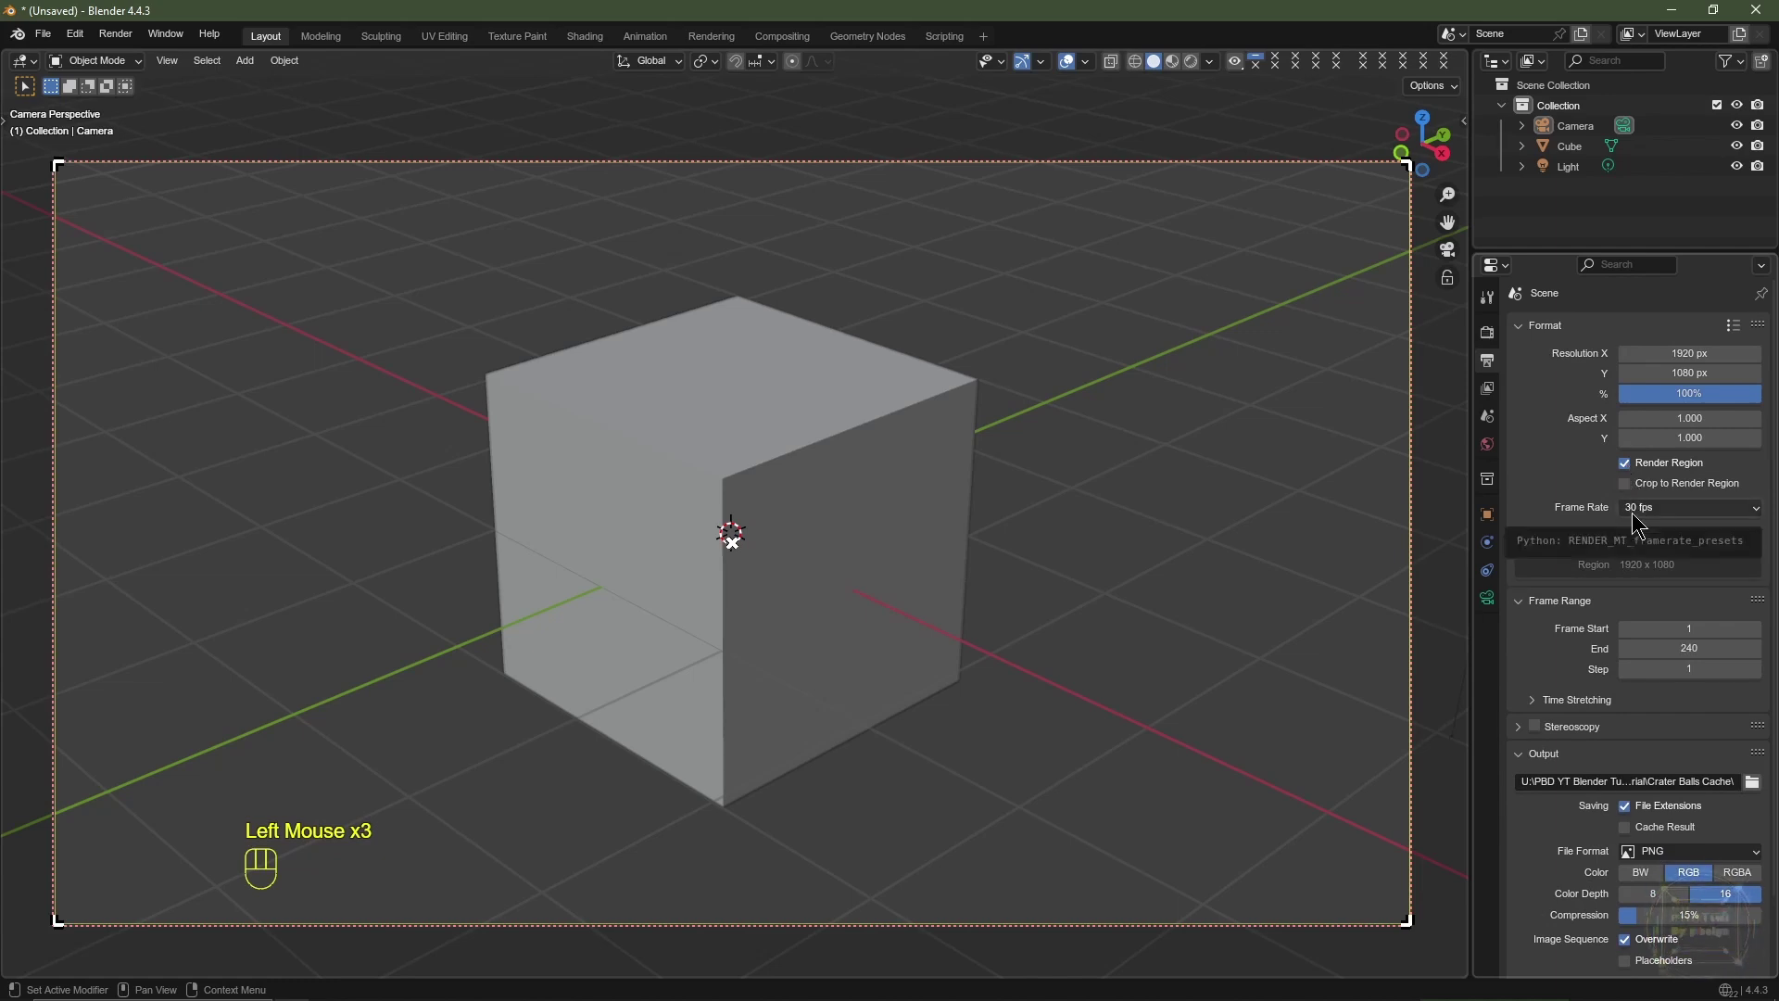
click(1657, 650)
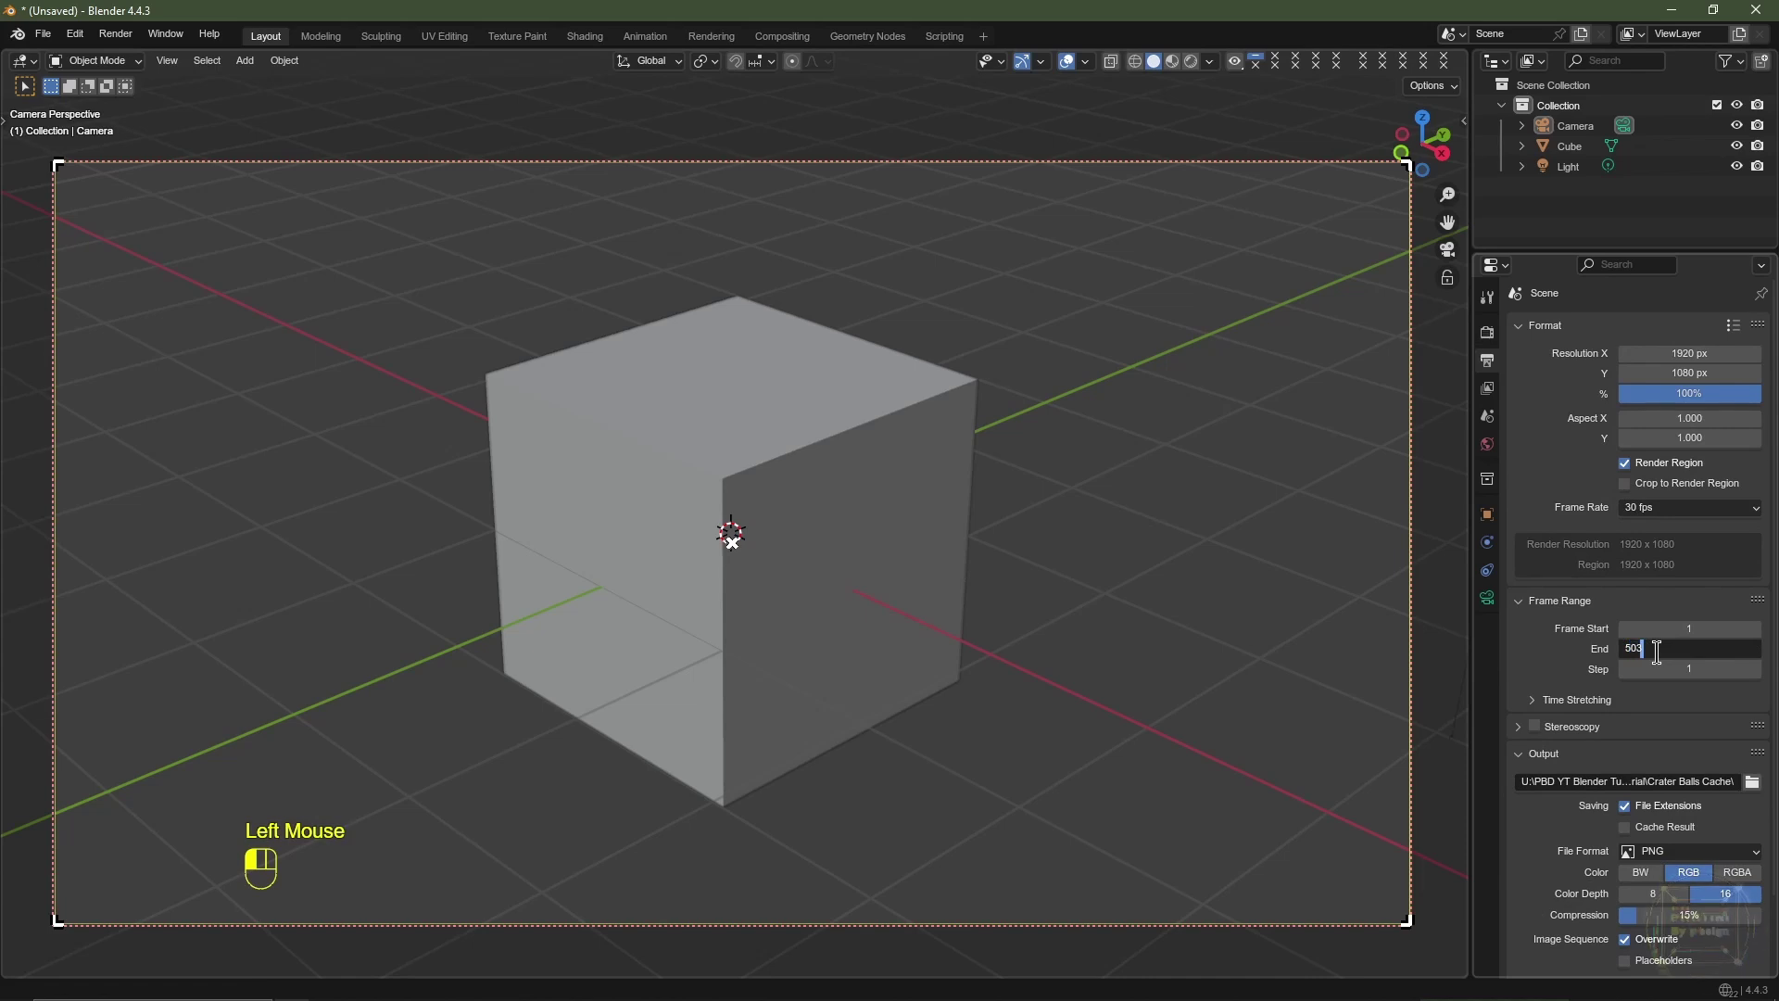
text(503)
key(Return)
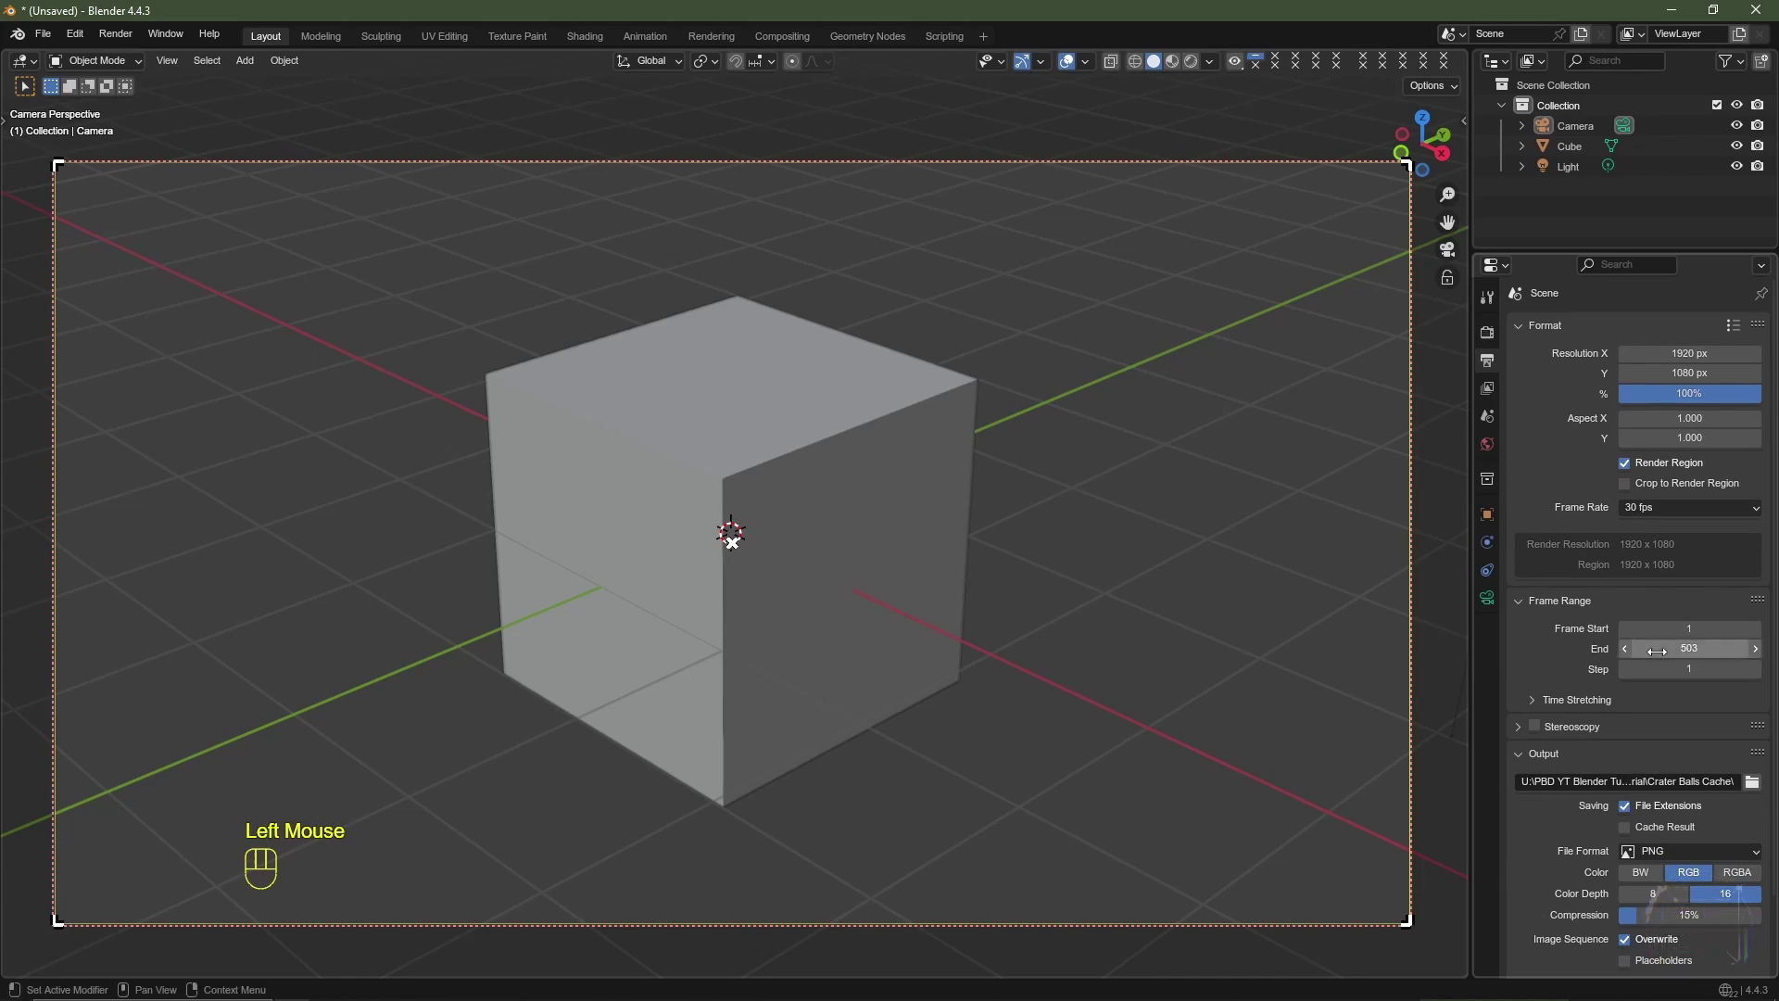
click(1490, 334)
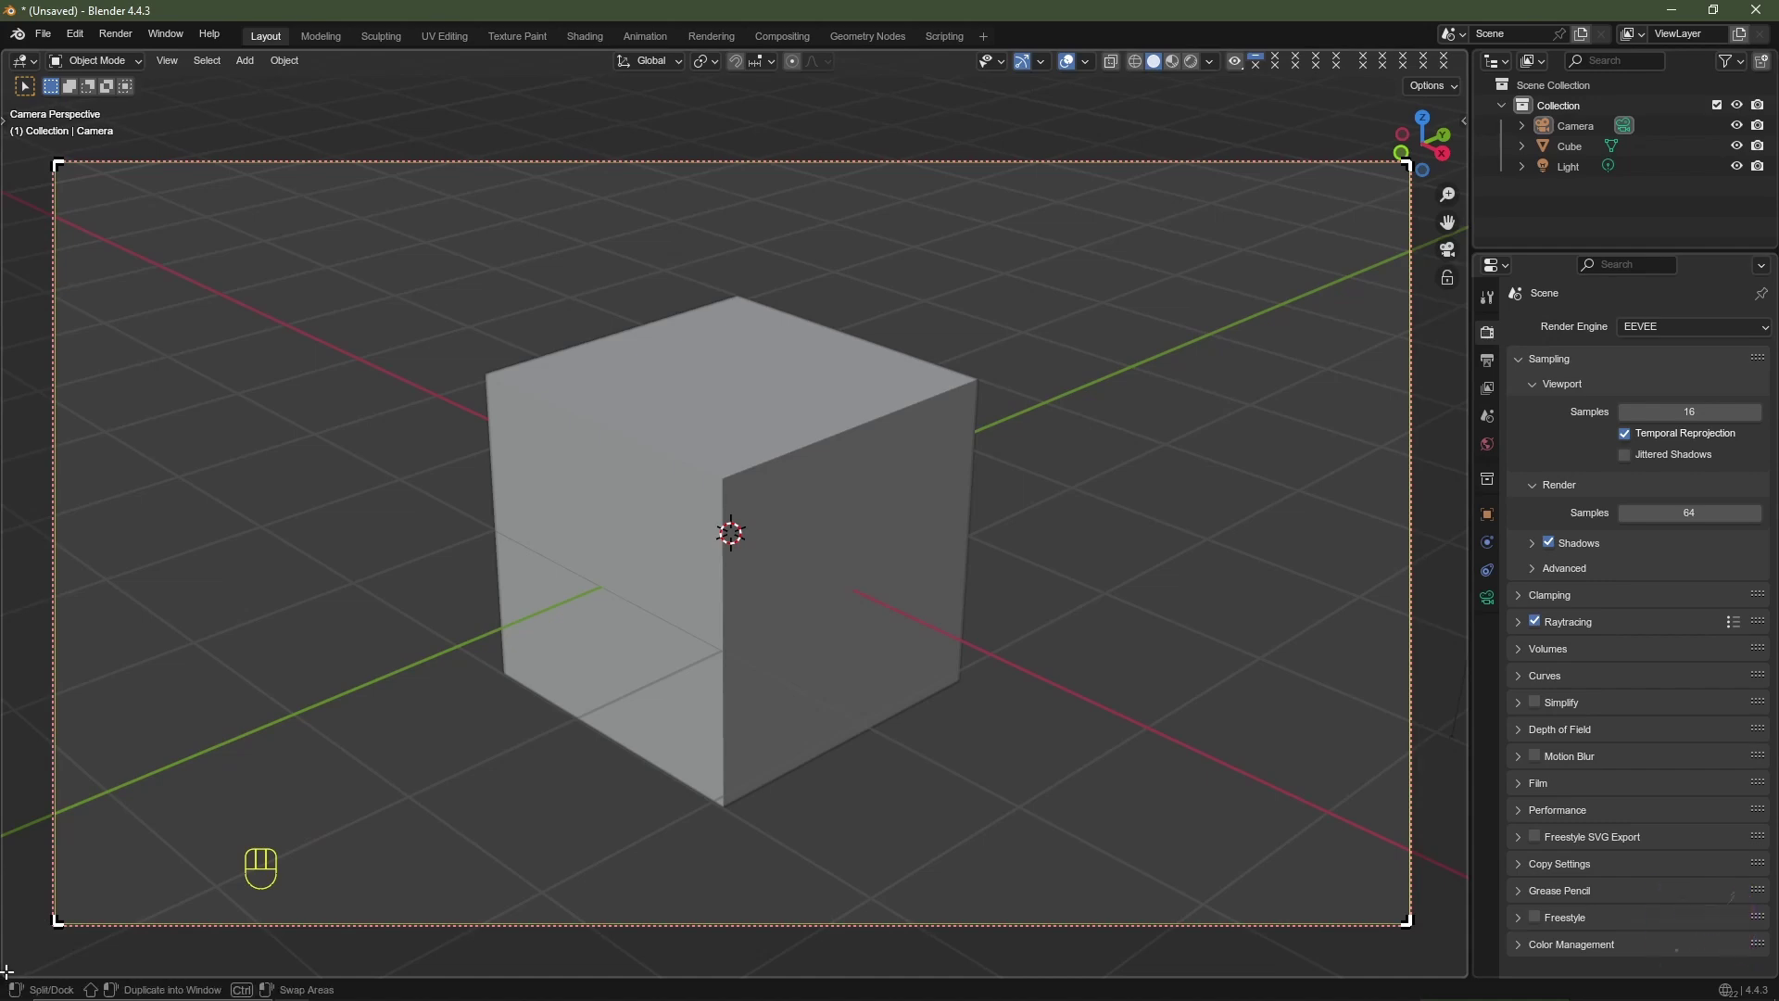
Step: Split a narrow area off the bottom of the 3D viewport, make it a Timeline and hide its sidebar
drag(5, 971, 10, 885)
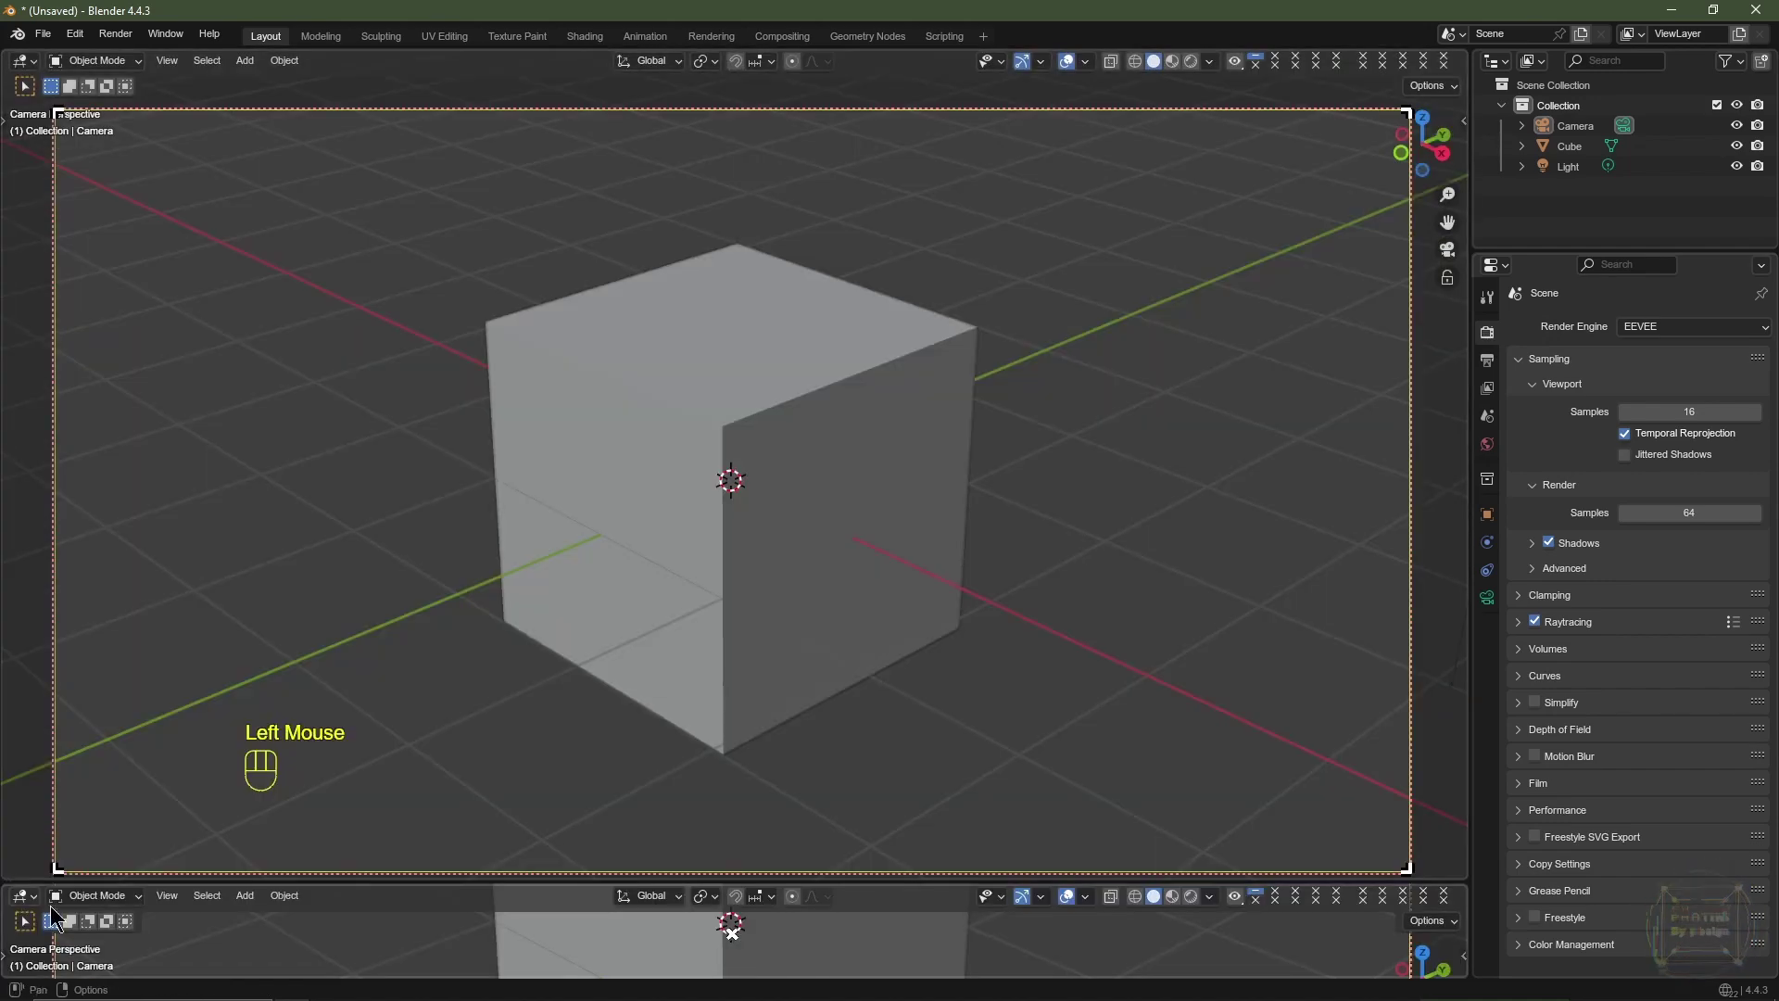
click(22, 897)
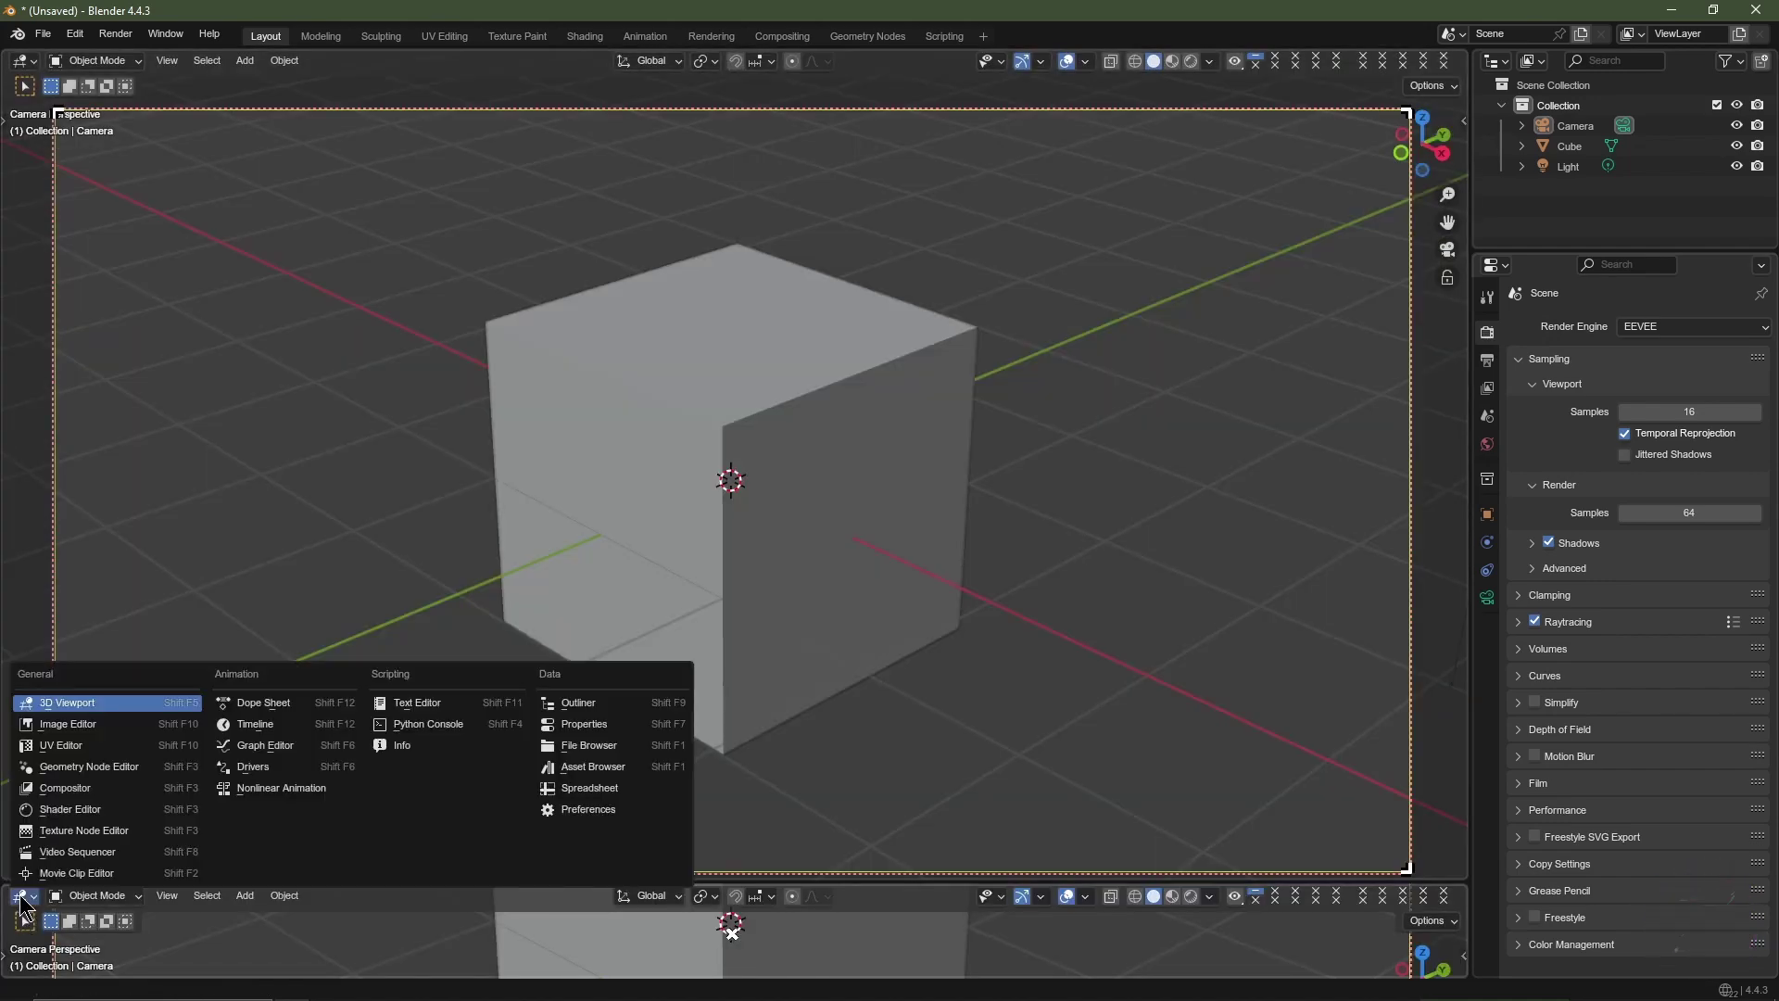
click(255, 728)
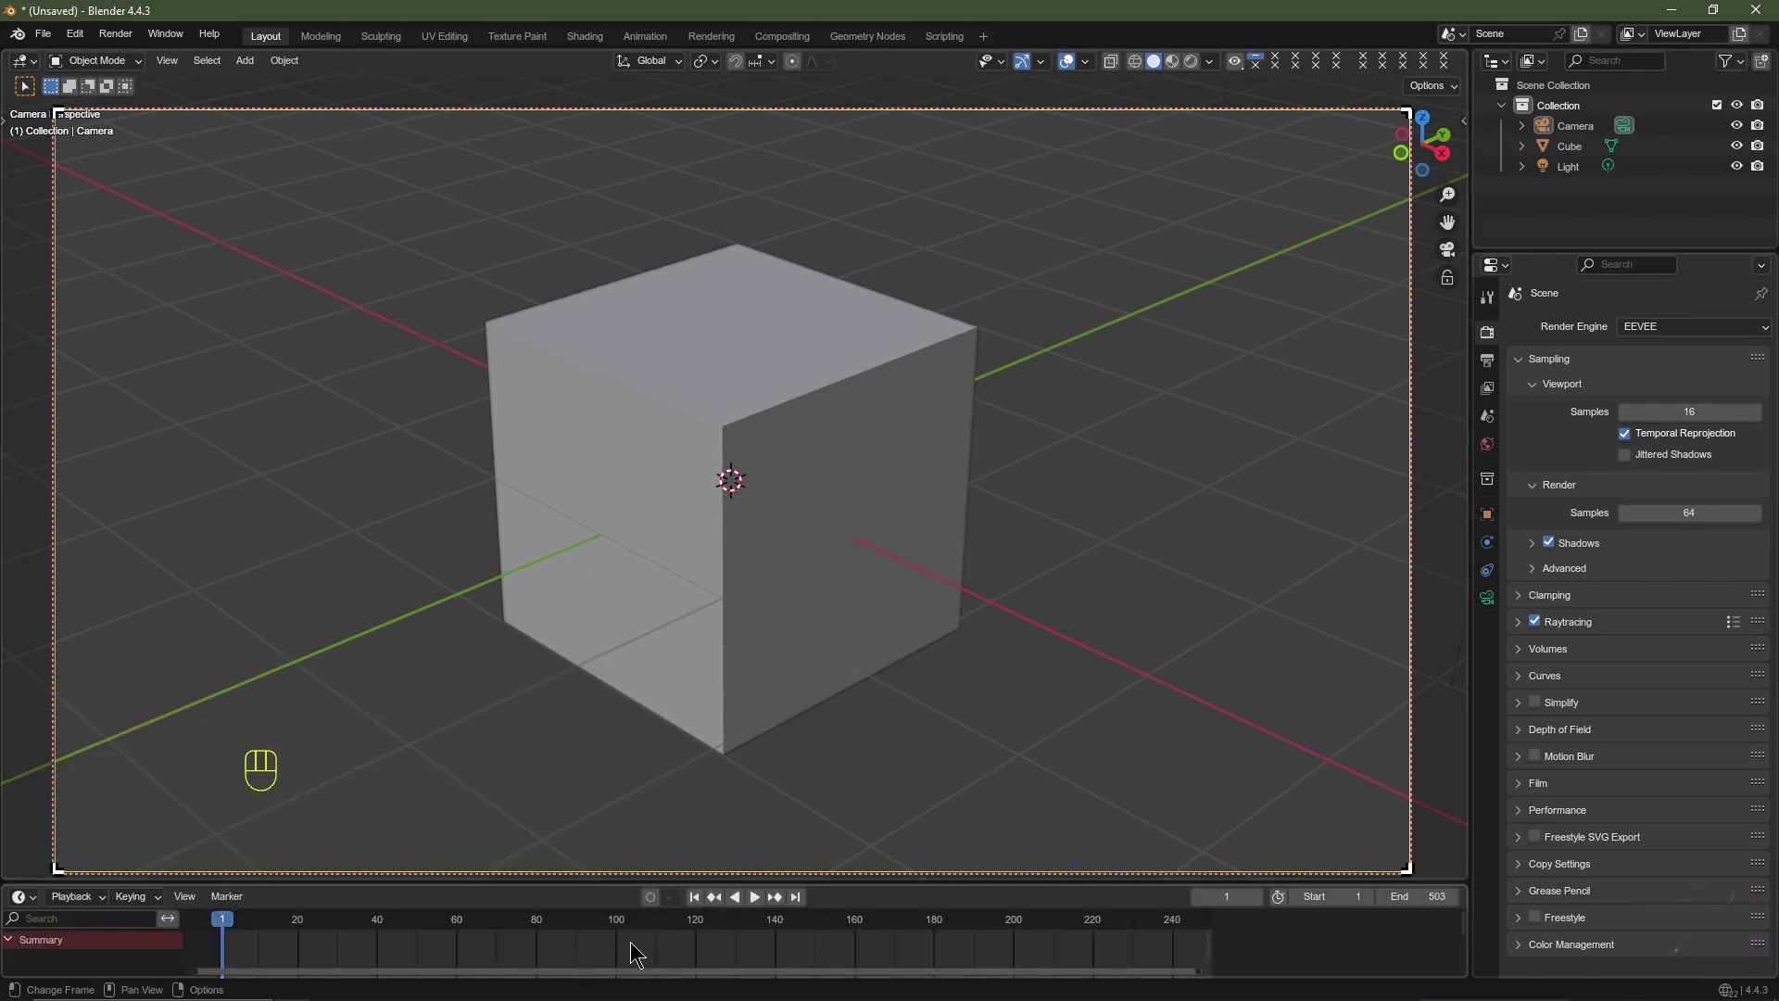
key(n)
Step: Fit the whole frame range into the Timeline view
click(232, 932)
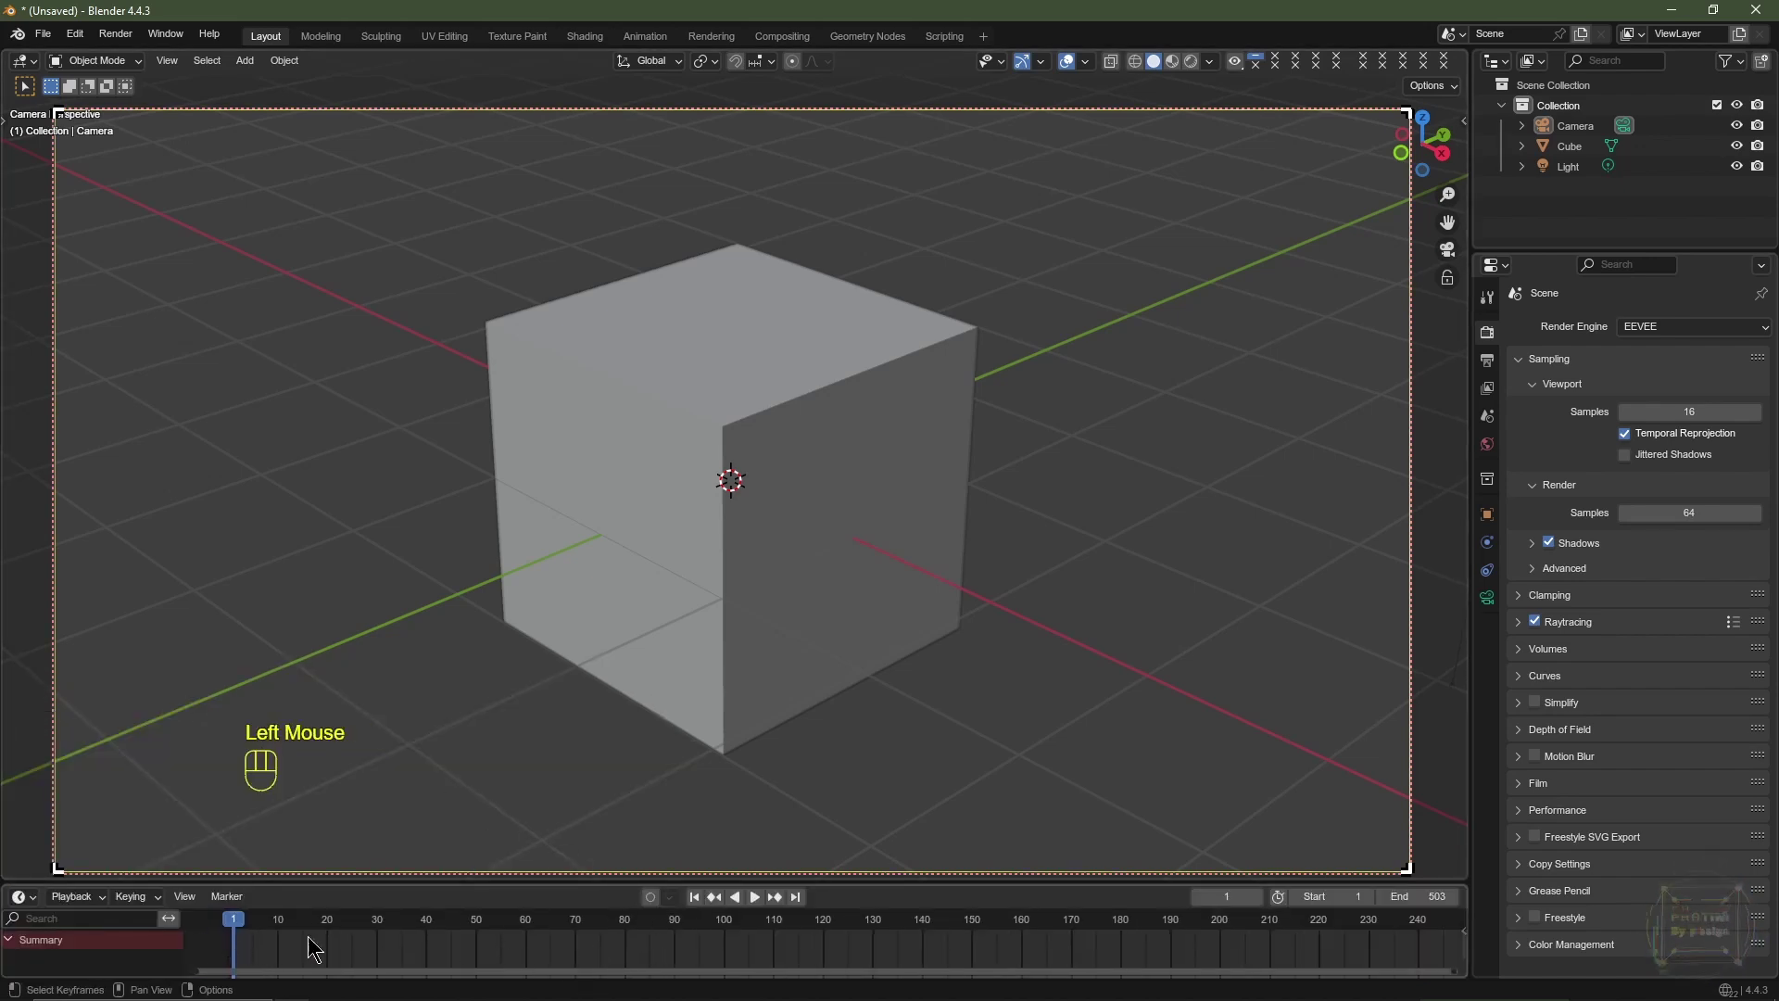
drag(186, 945, 33, 957)
scroll(695, 940, down, 4)
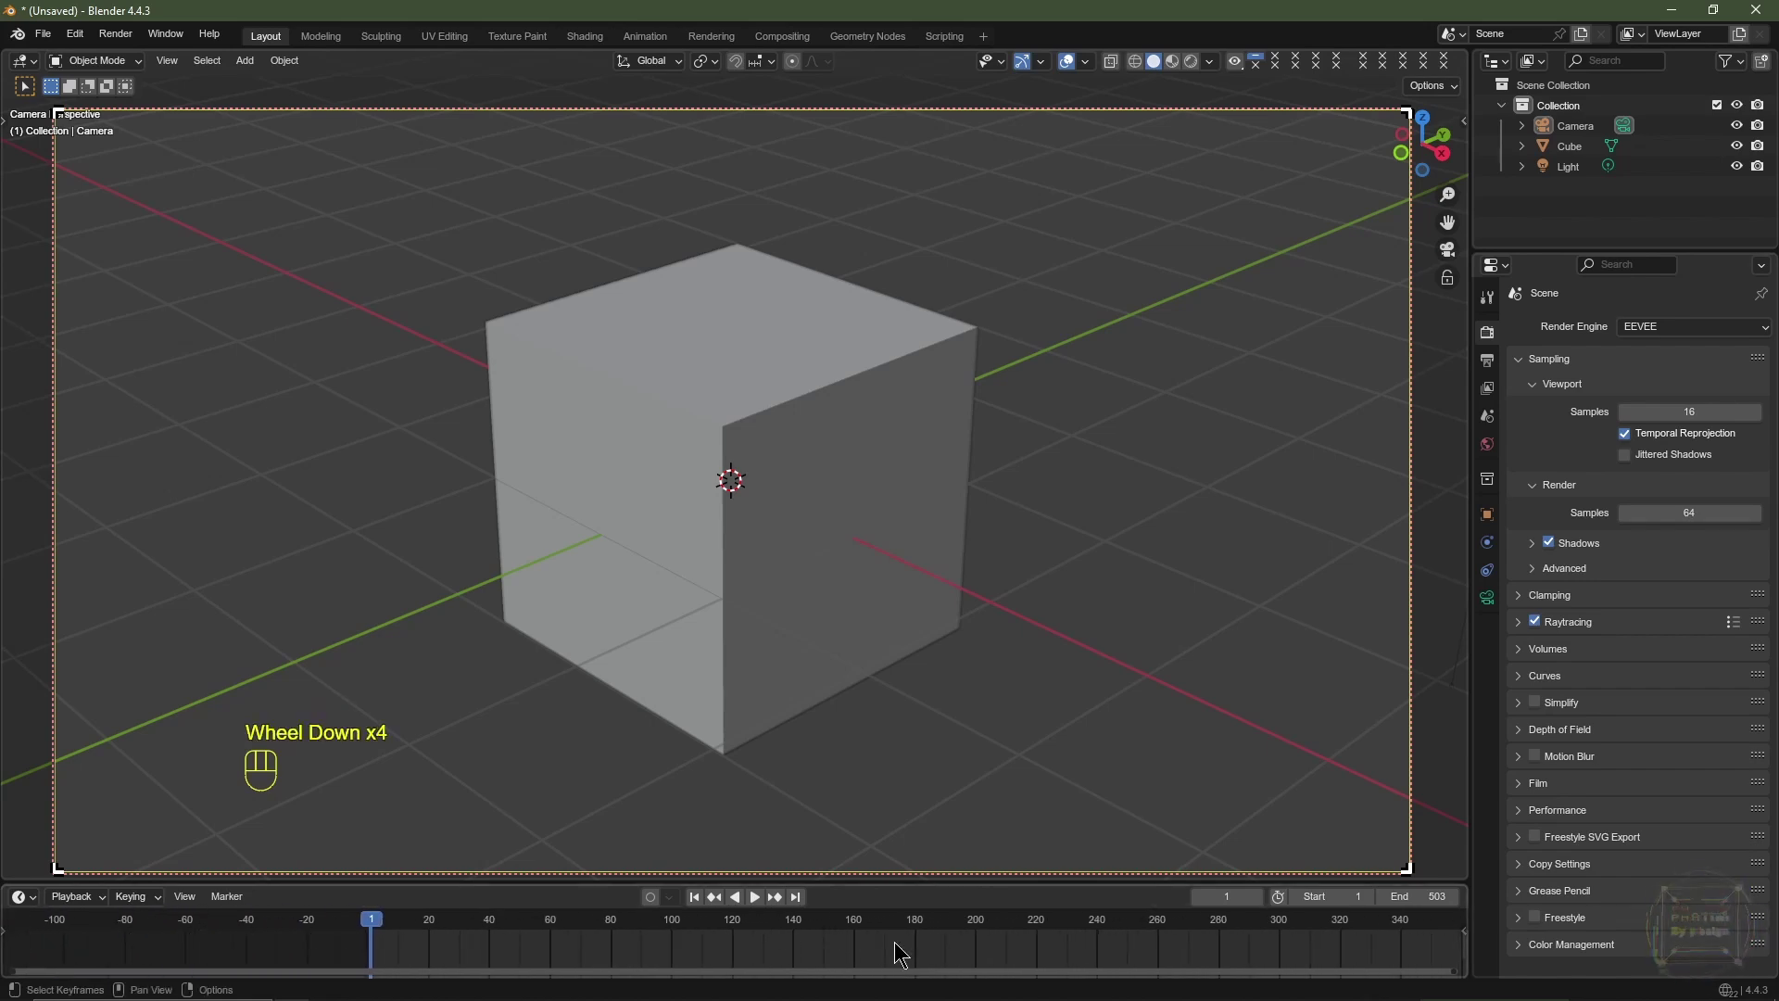
middle_drag(695, 941, 600, 953)
scroll(600, 953, down, 2)
middle_drag(779, 957, 721, 956)
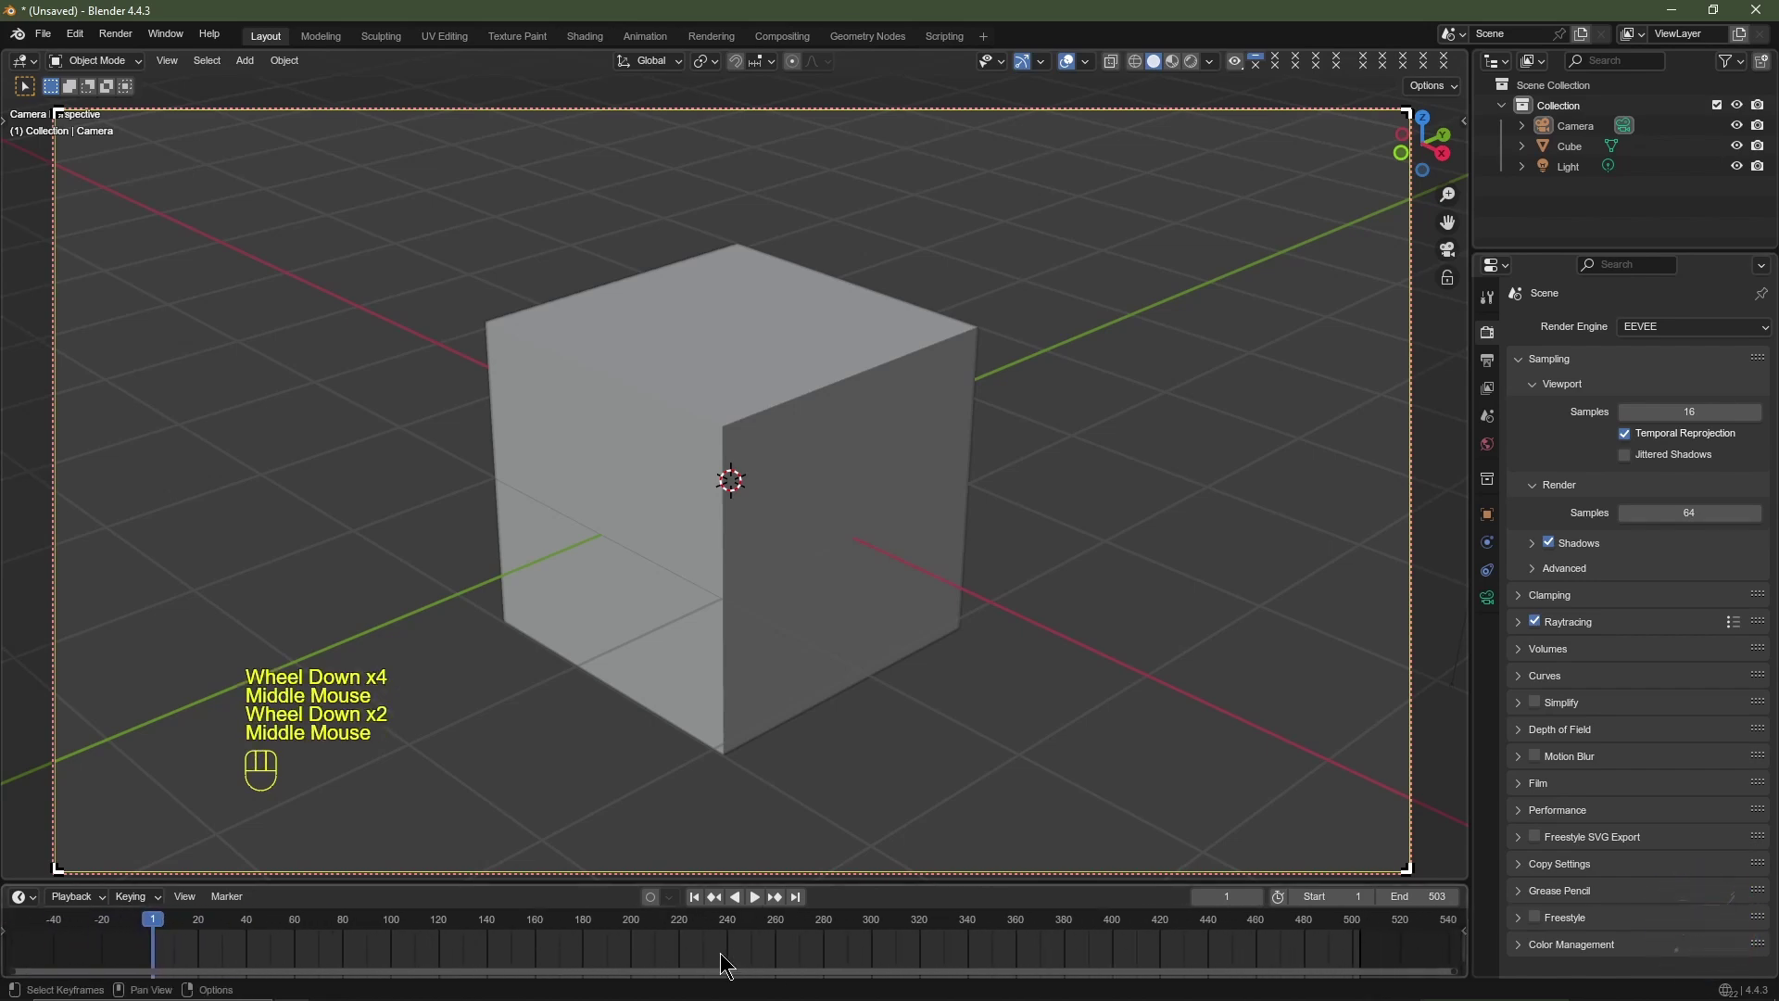
key(Home)
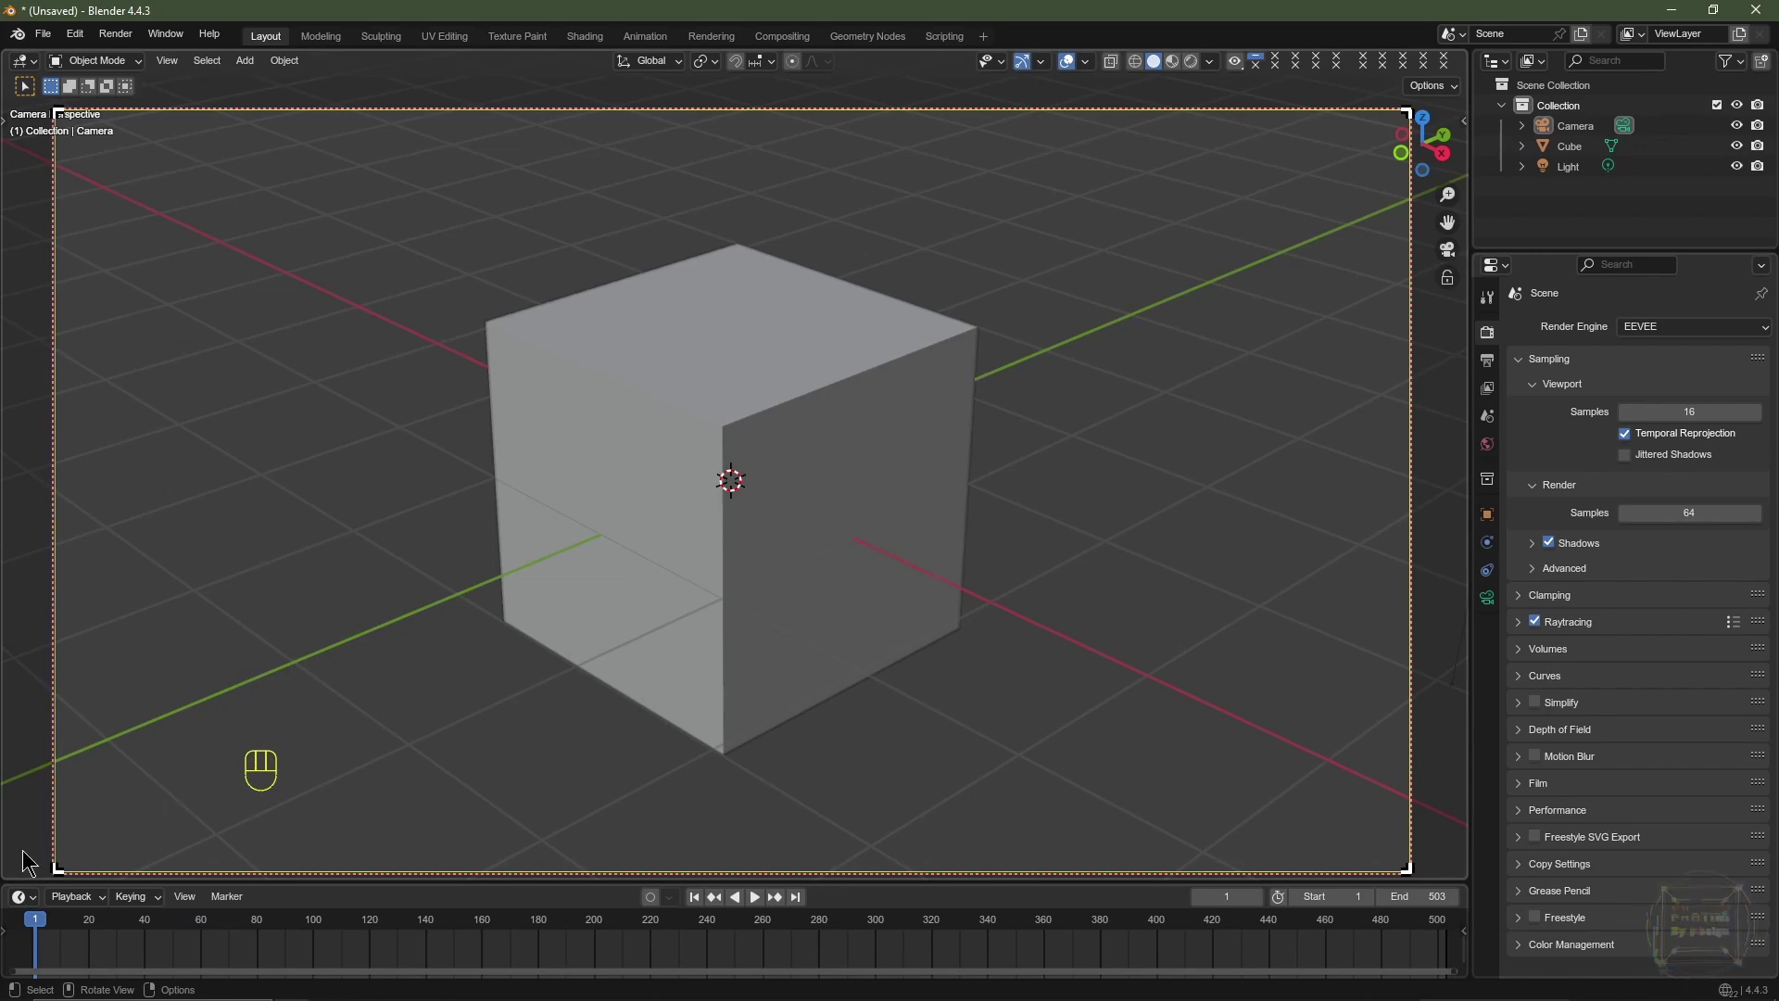
Step: Split another area off the 3D viewport above the Timeline, make it a Geometry Node Editor and hide its sidebar
drag(7, 875, 11, 579)
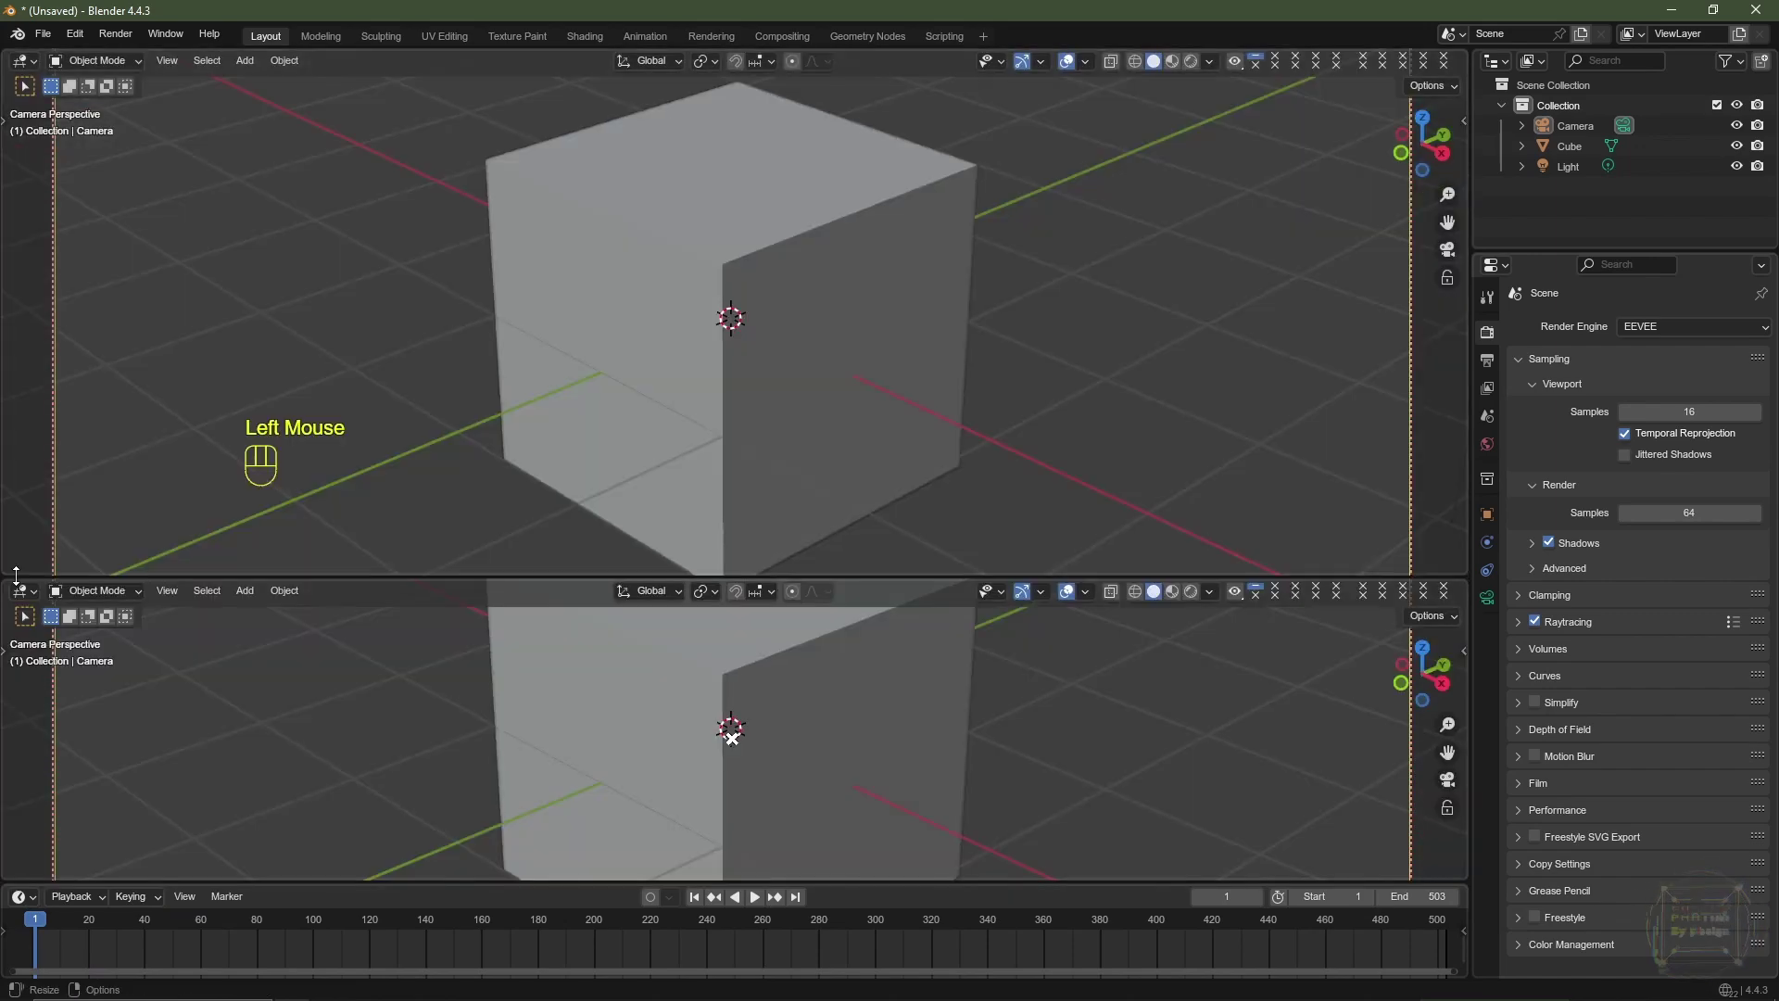
click(21, 595)
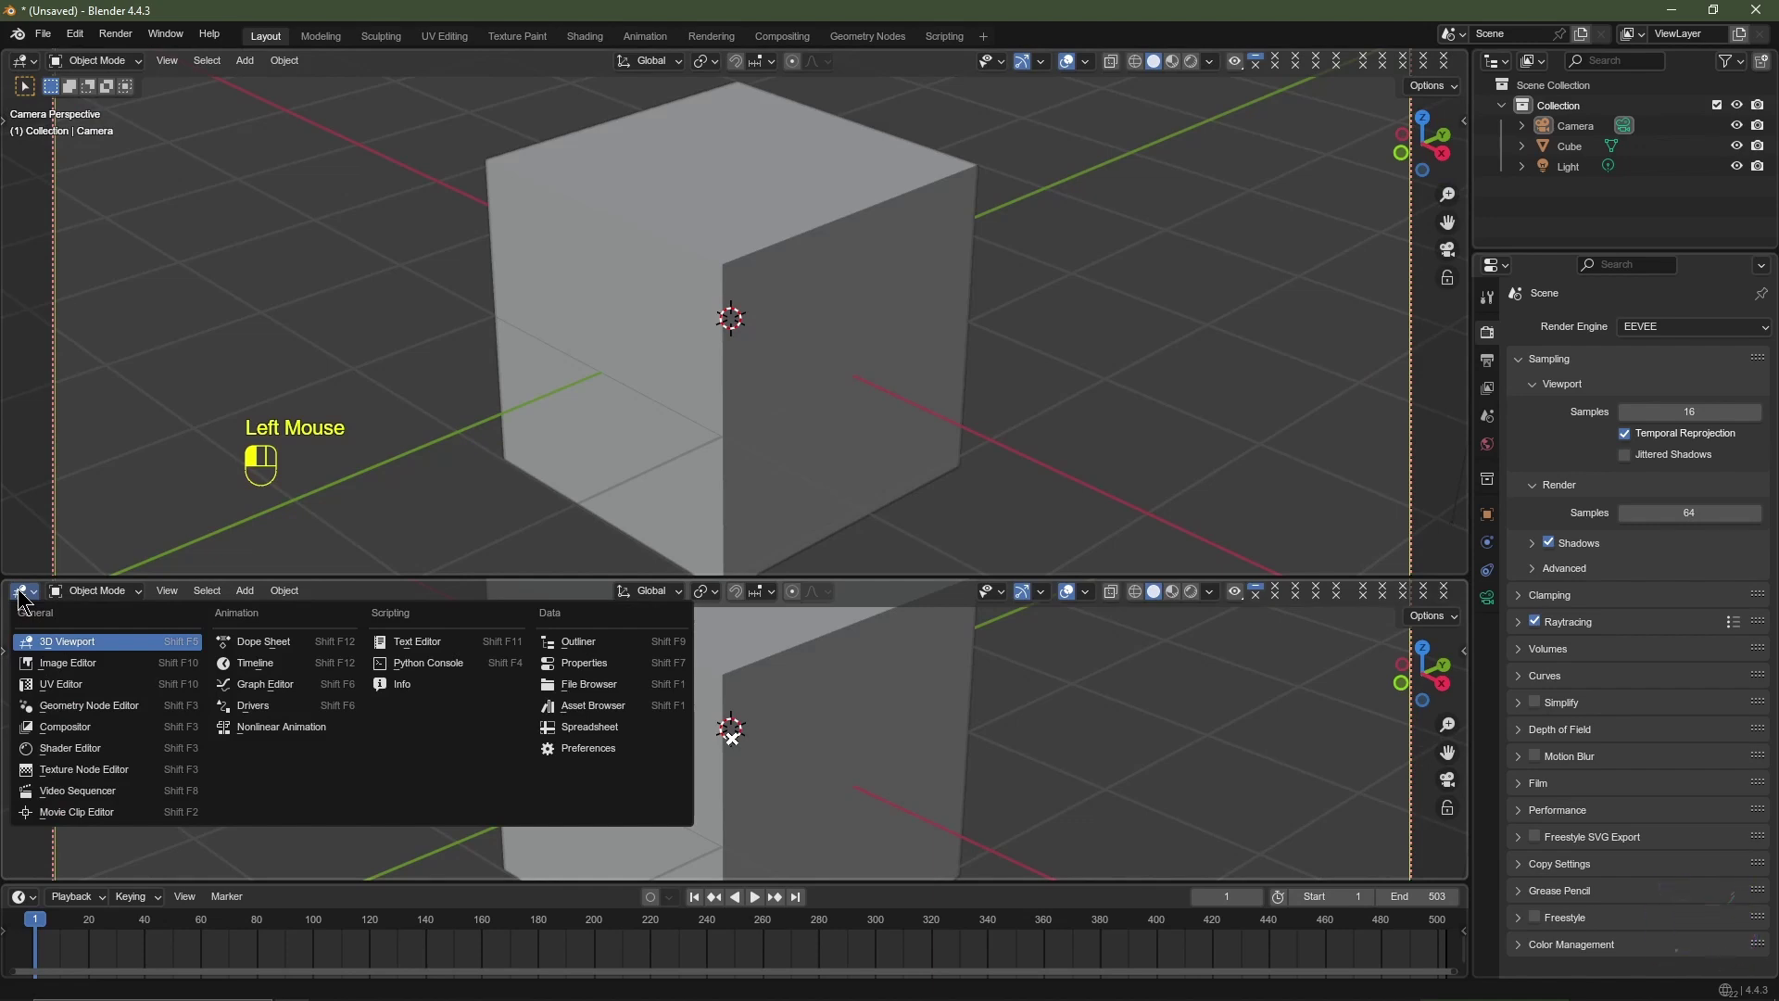
click(111, 719)
key(n)
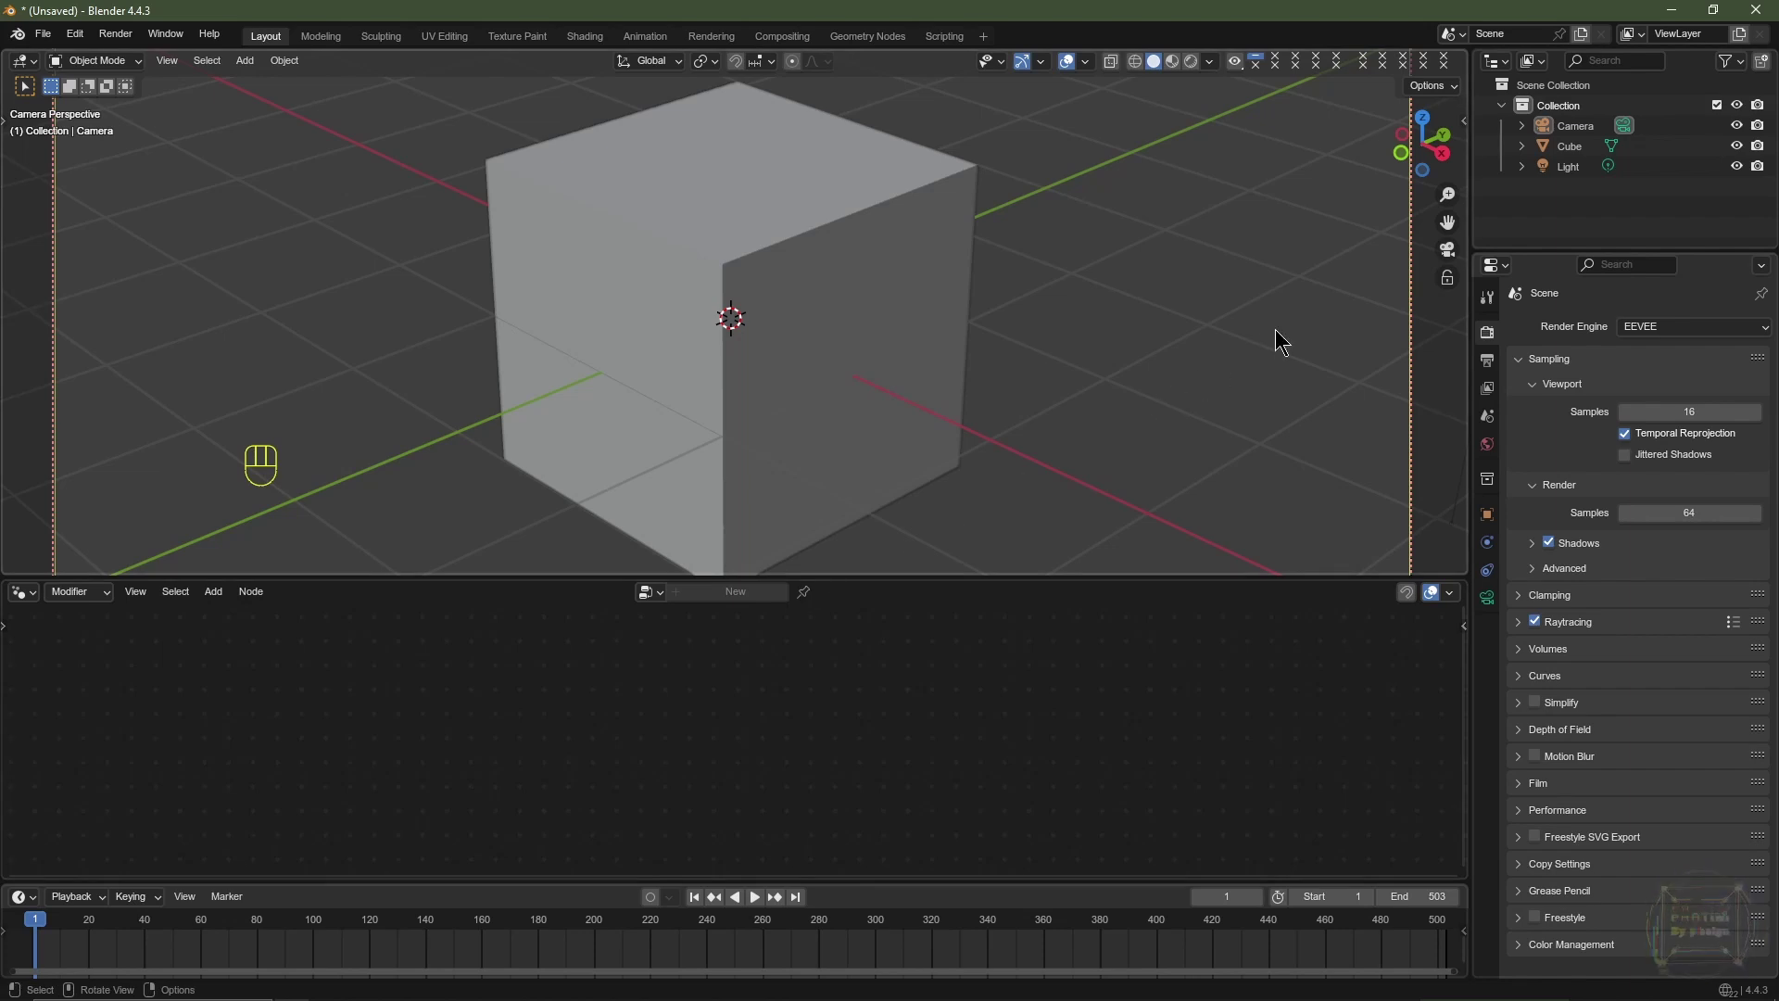
Step: Delete the light from the scene and rename the cube as Crater Balls
click(1575, 171)
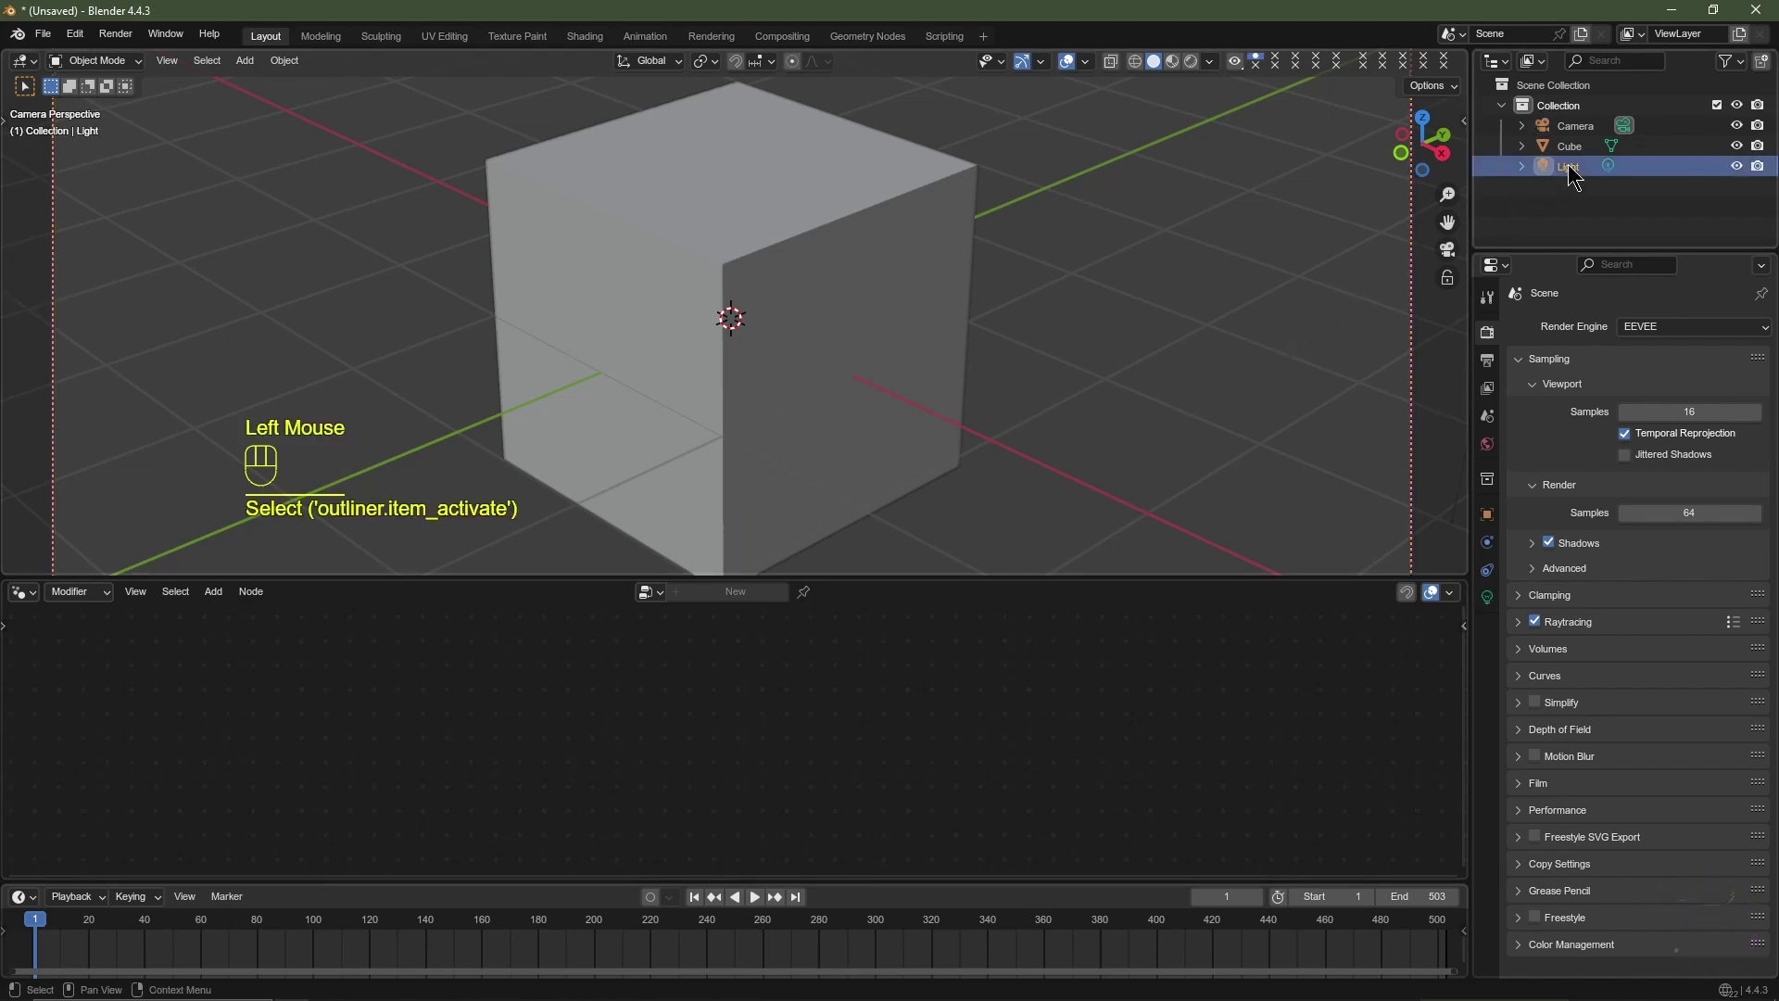
key(Delete)
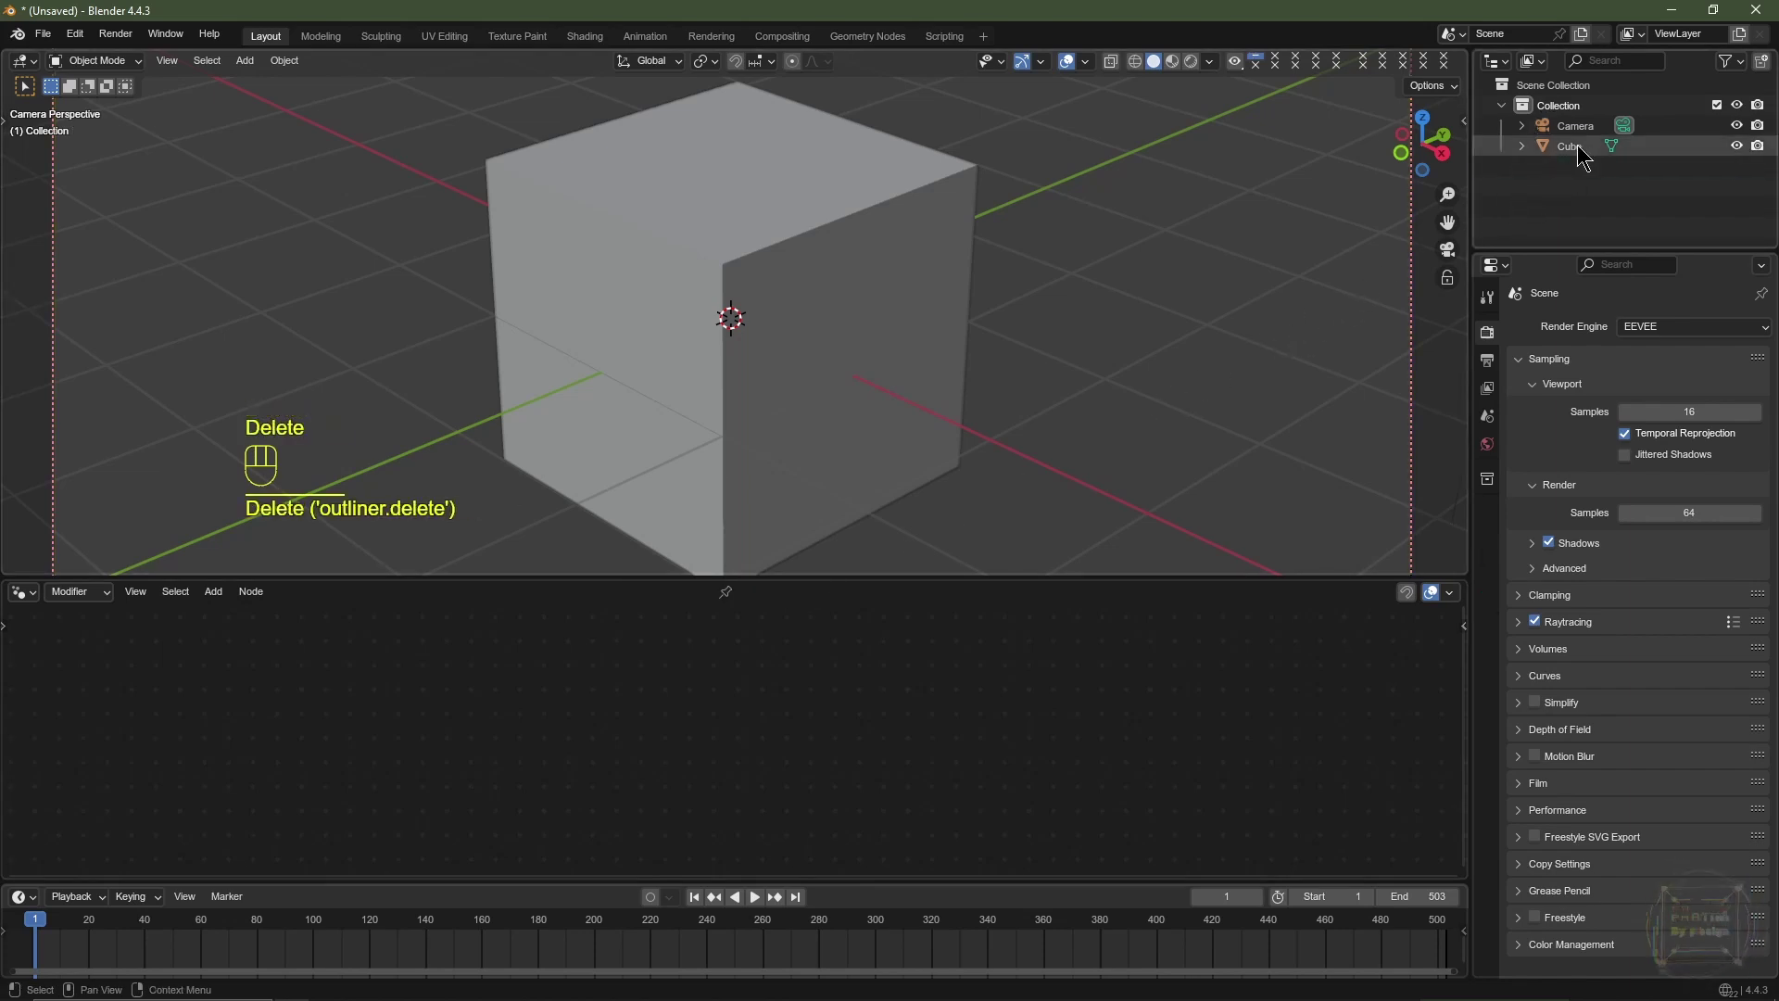
click(1567, 145)
double_click(1568, 145)
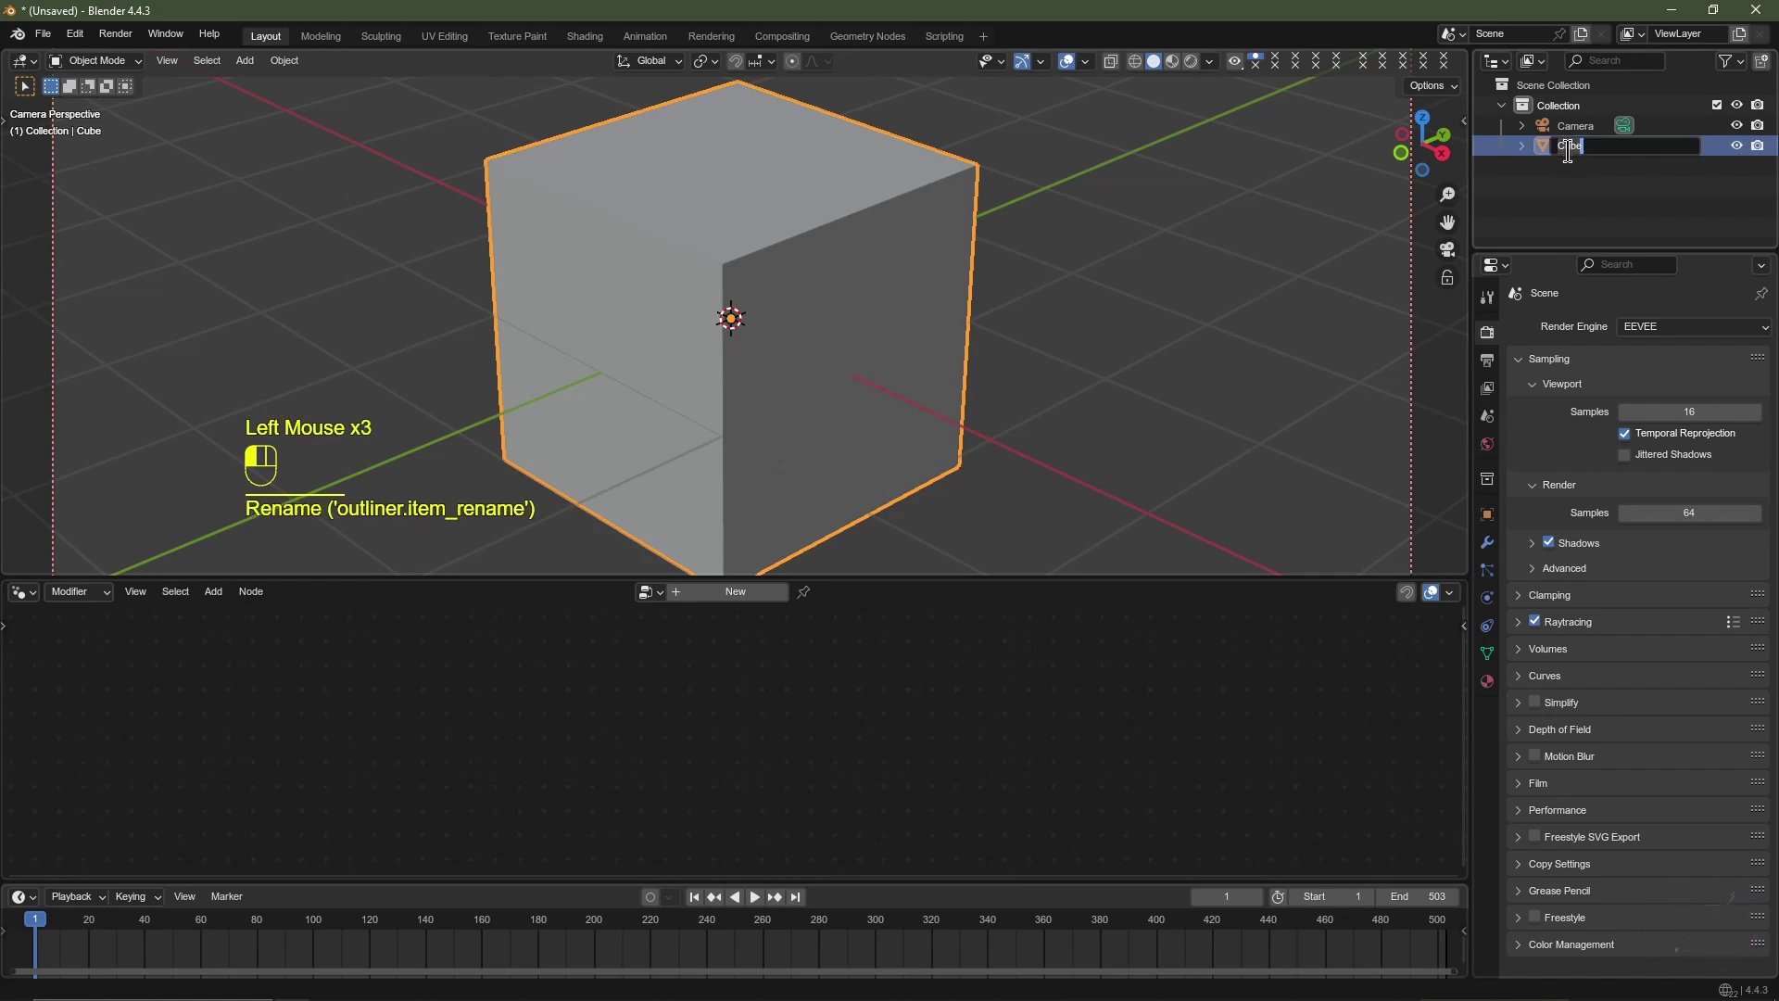
text(Crater Balls)
key(Return)
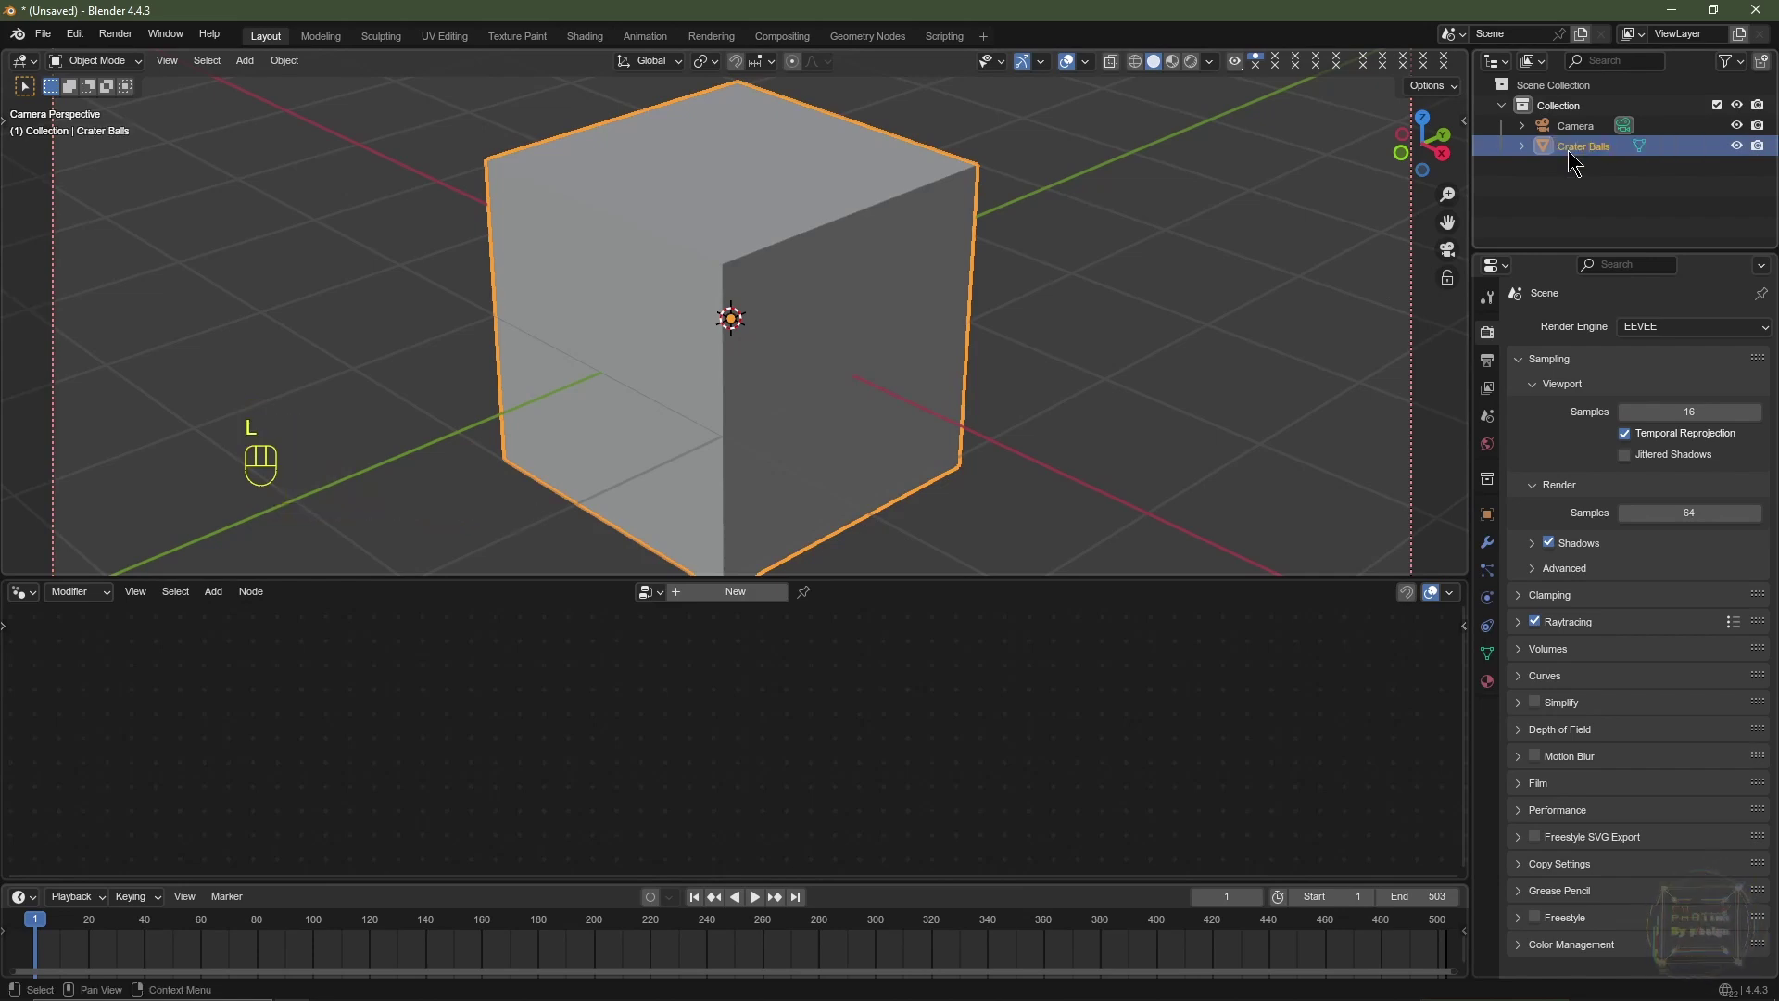
Step: Create a new geometry node tree on the Crater Balls object and name it Crater Balls
click(725, 594)
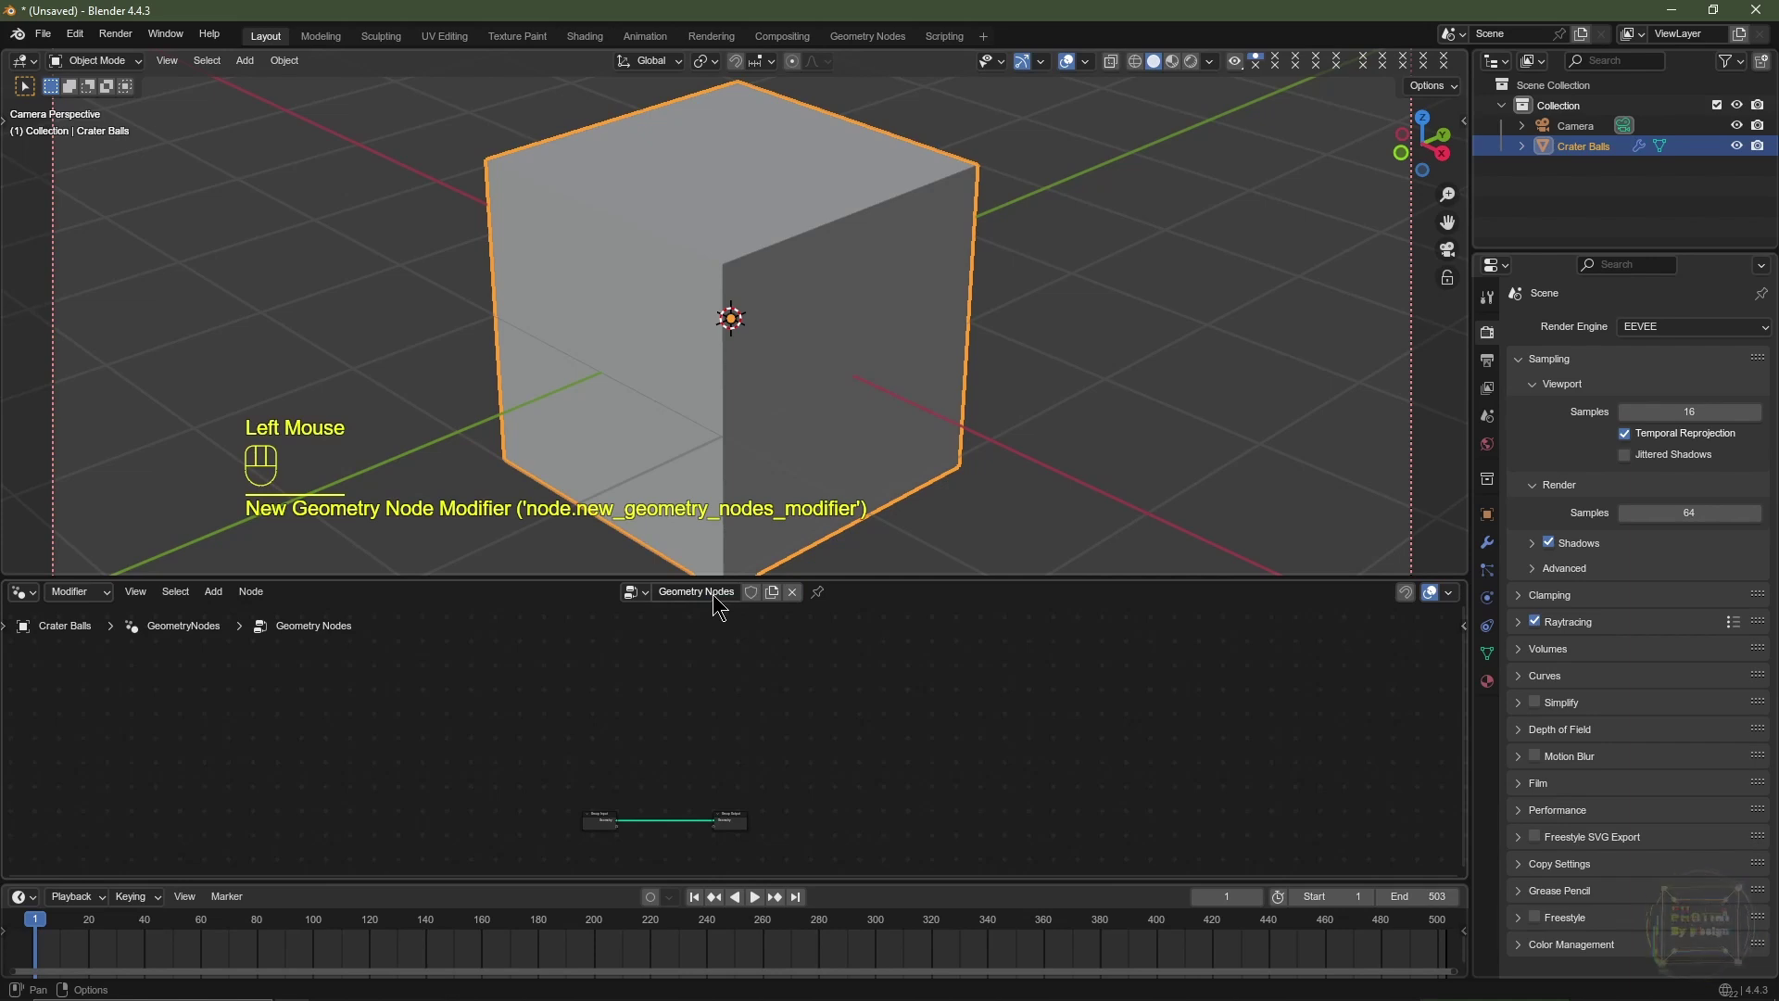
double_click(712, 598)
text(Crater)
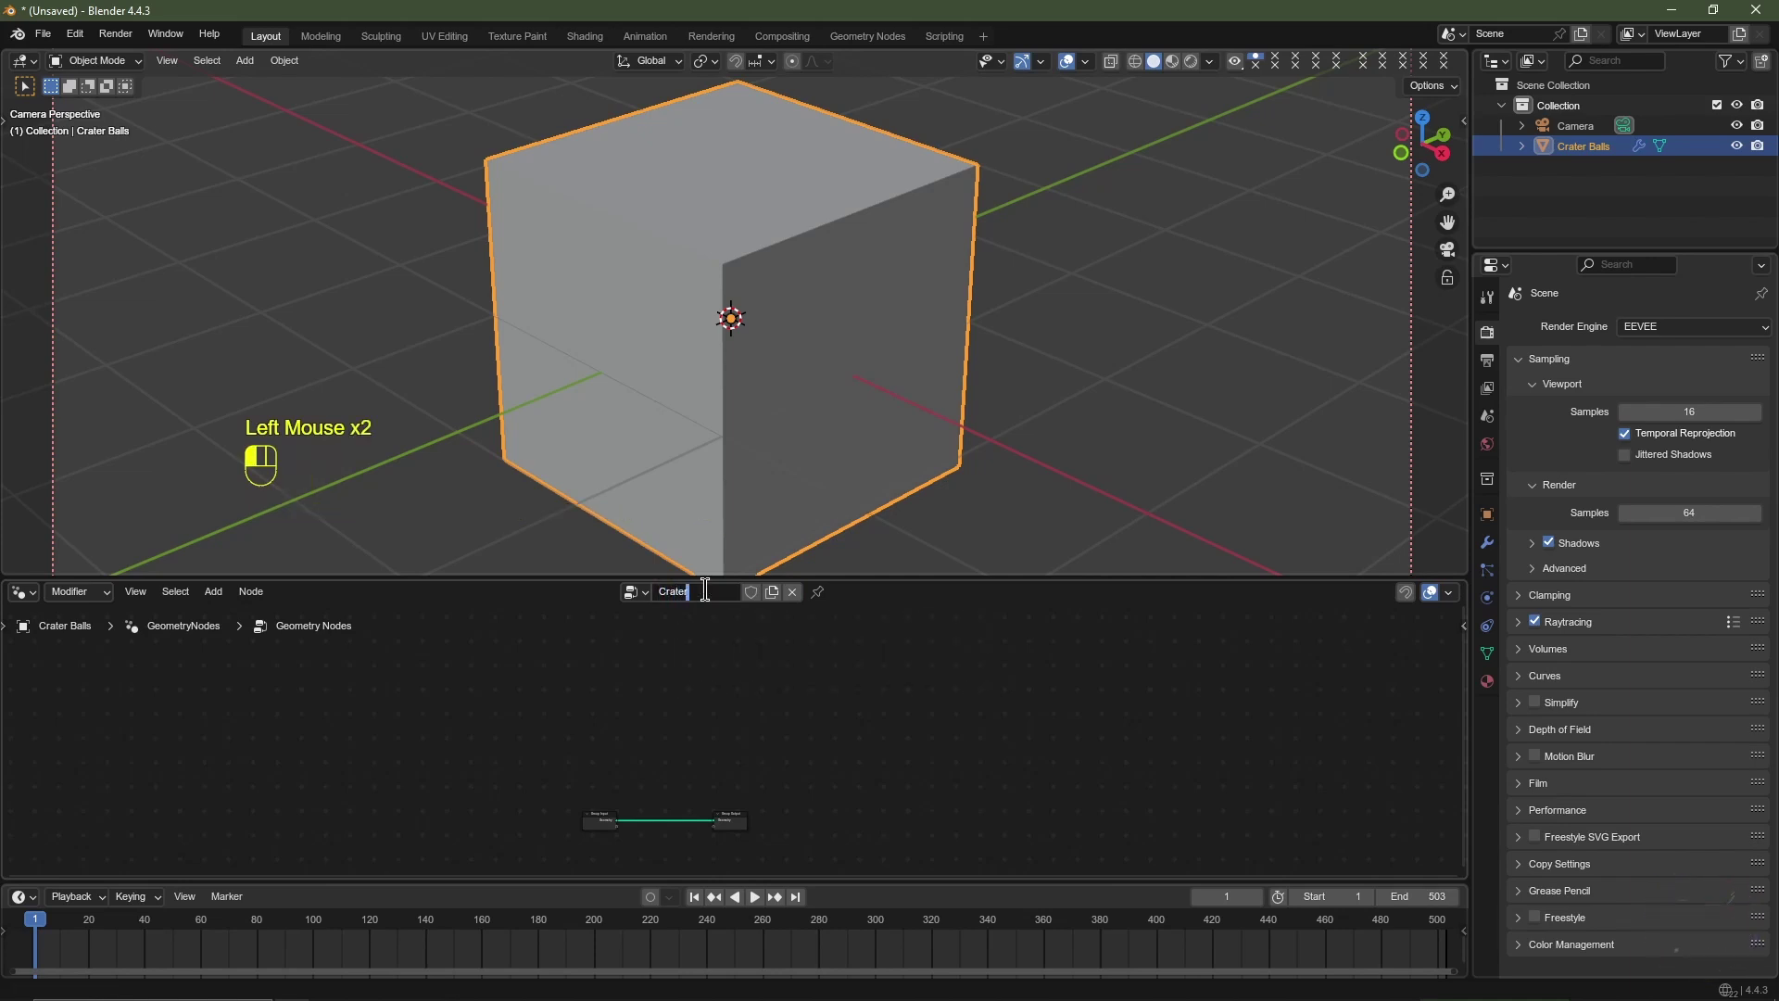
text( Balls)
key(Return)
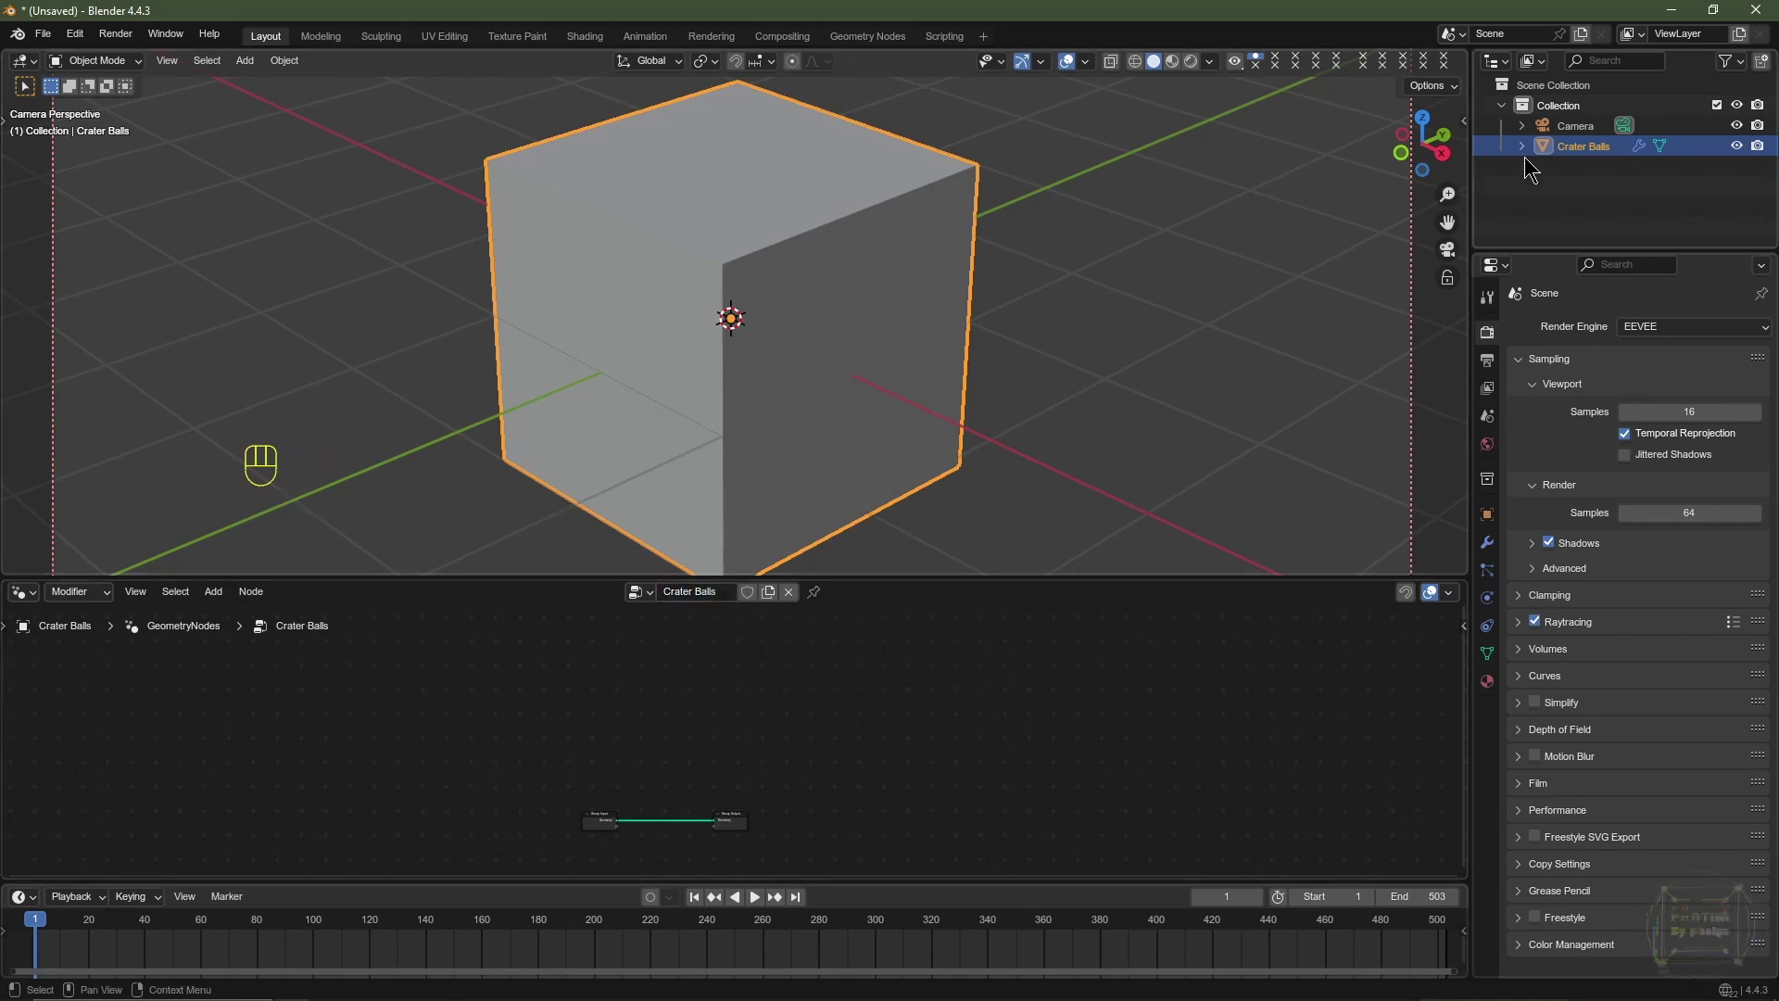
Step: Review the camera's lens settings, including its focal length, and reselect the Crater Balls object
click(1564, 127)
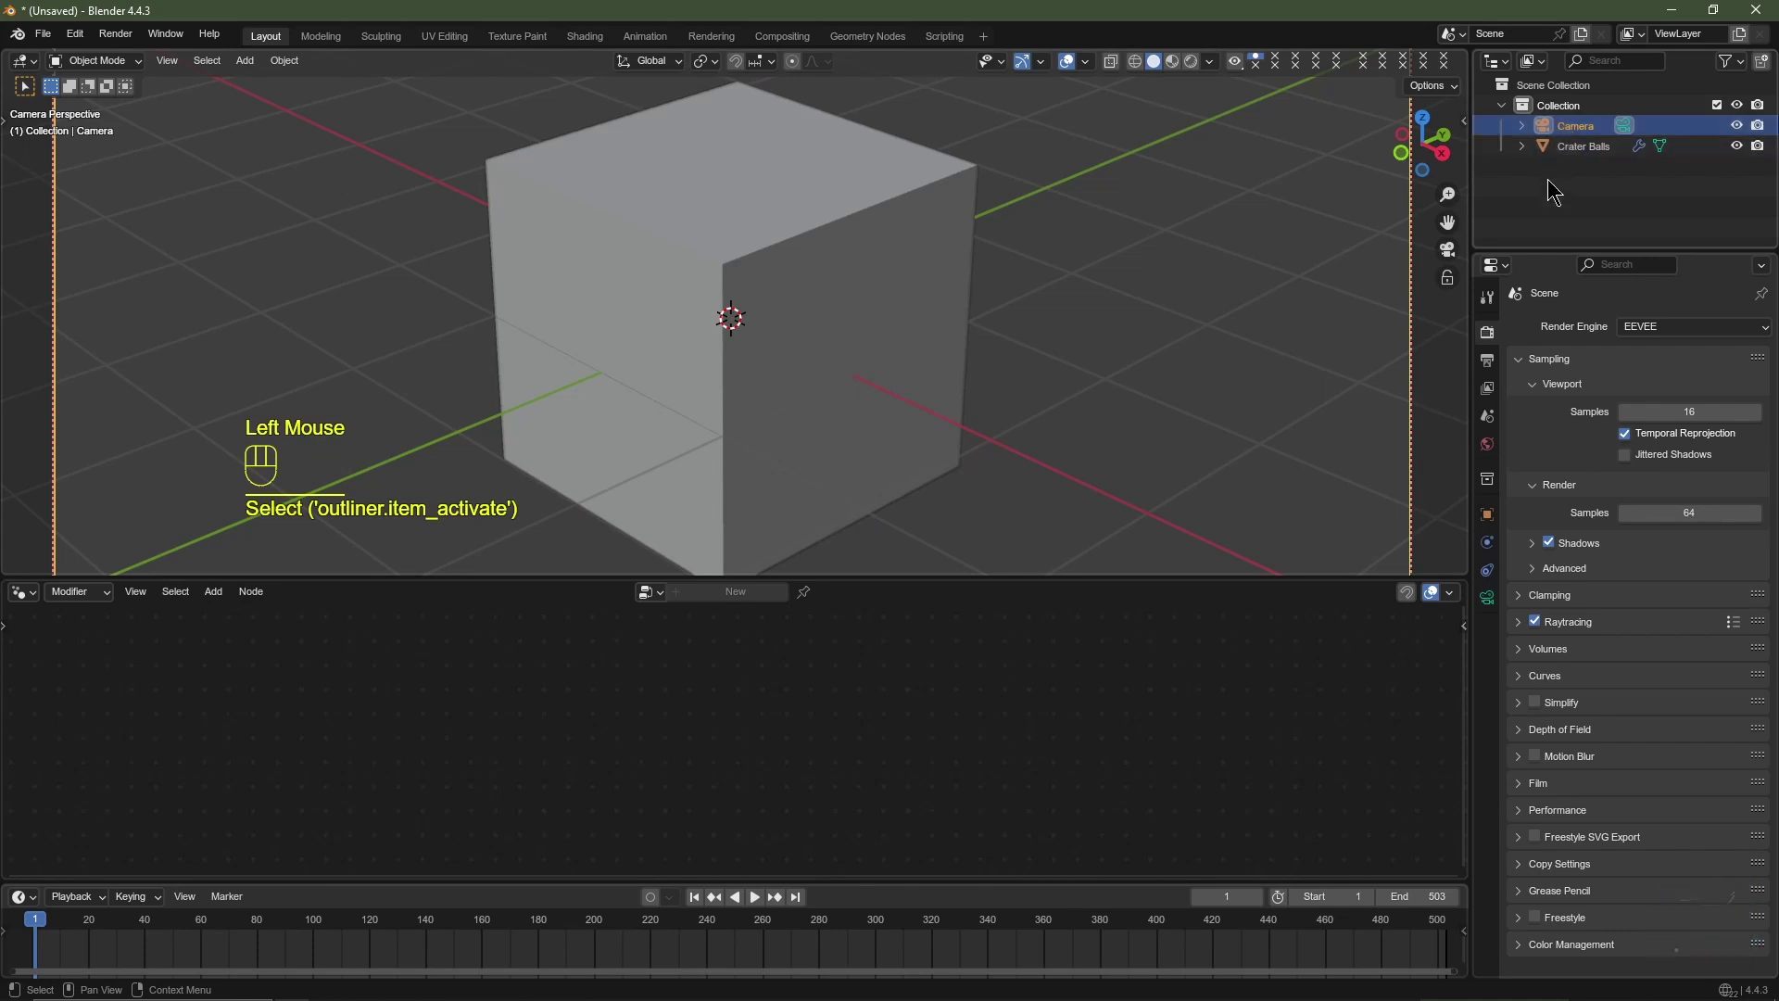
click(1488, 599)
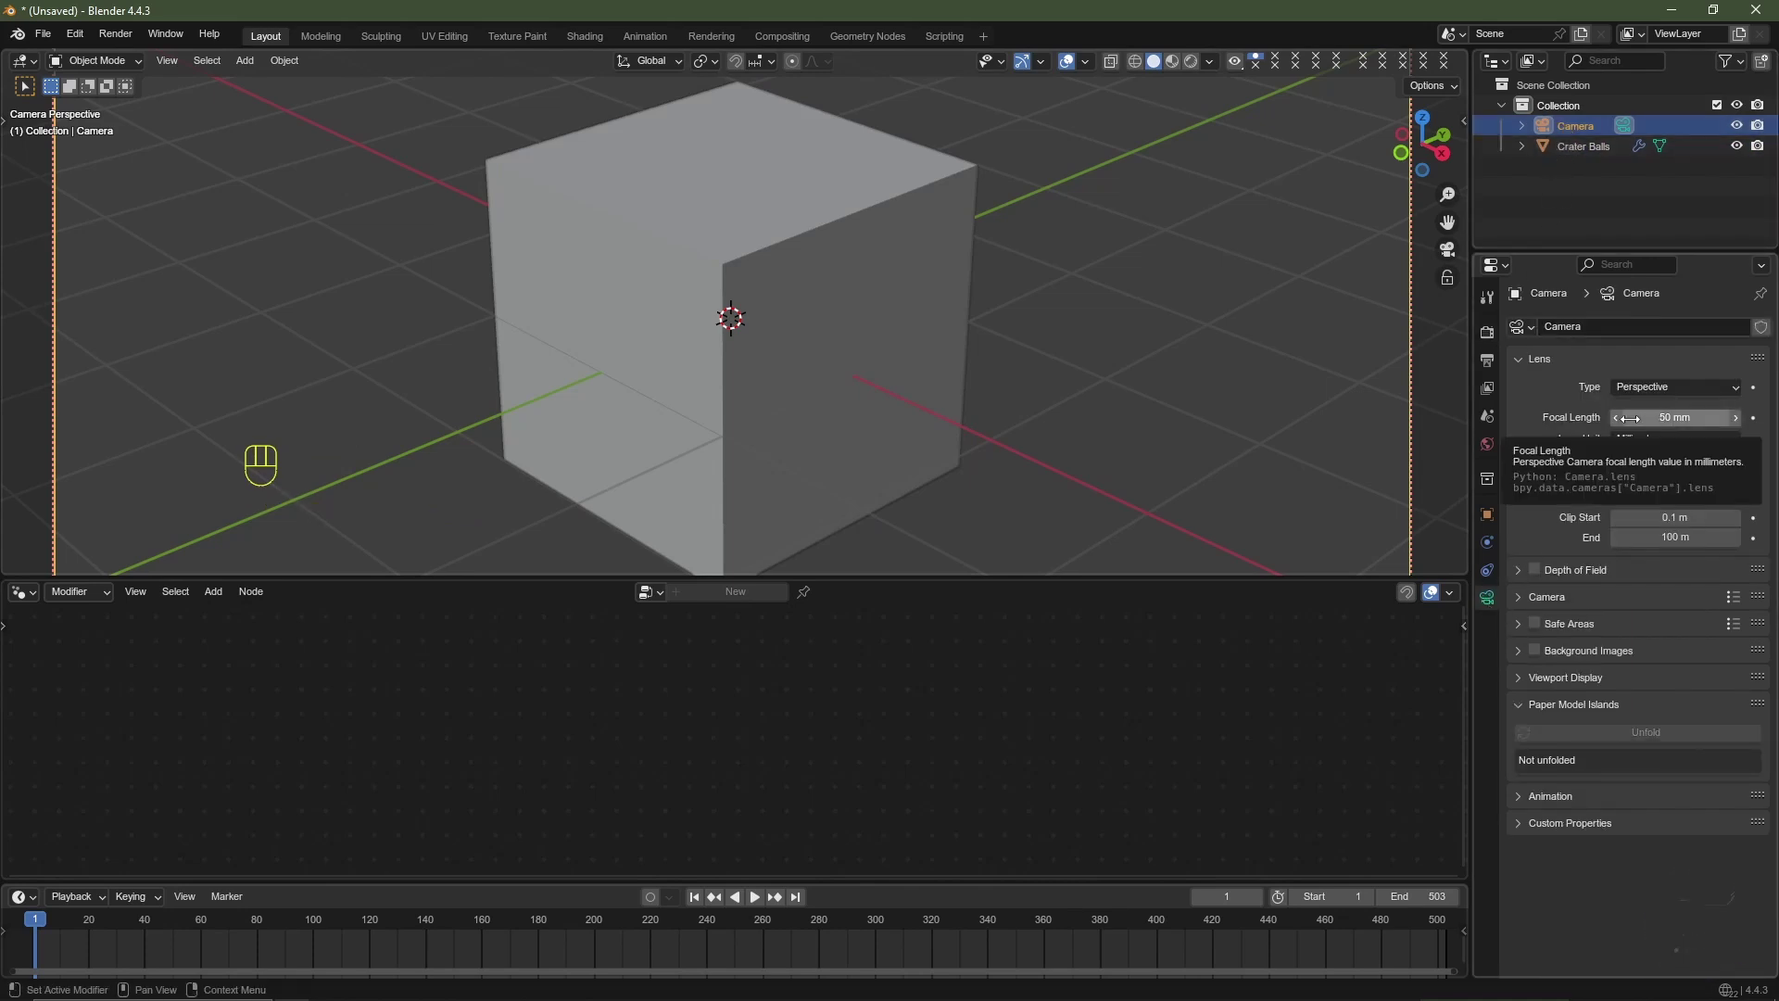
click(1489, 333)
click(848, 366)
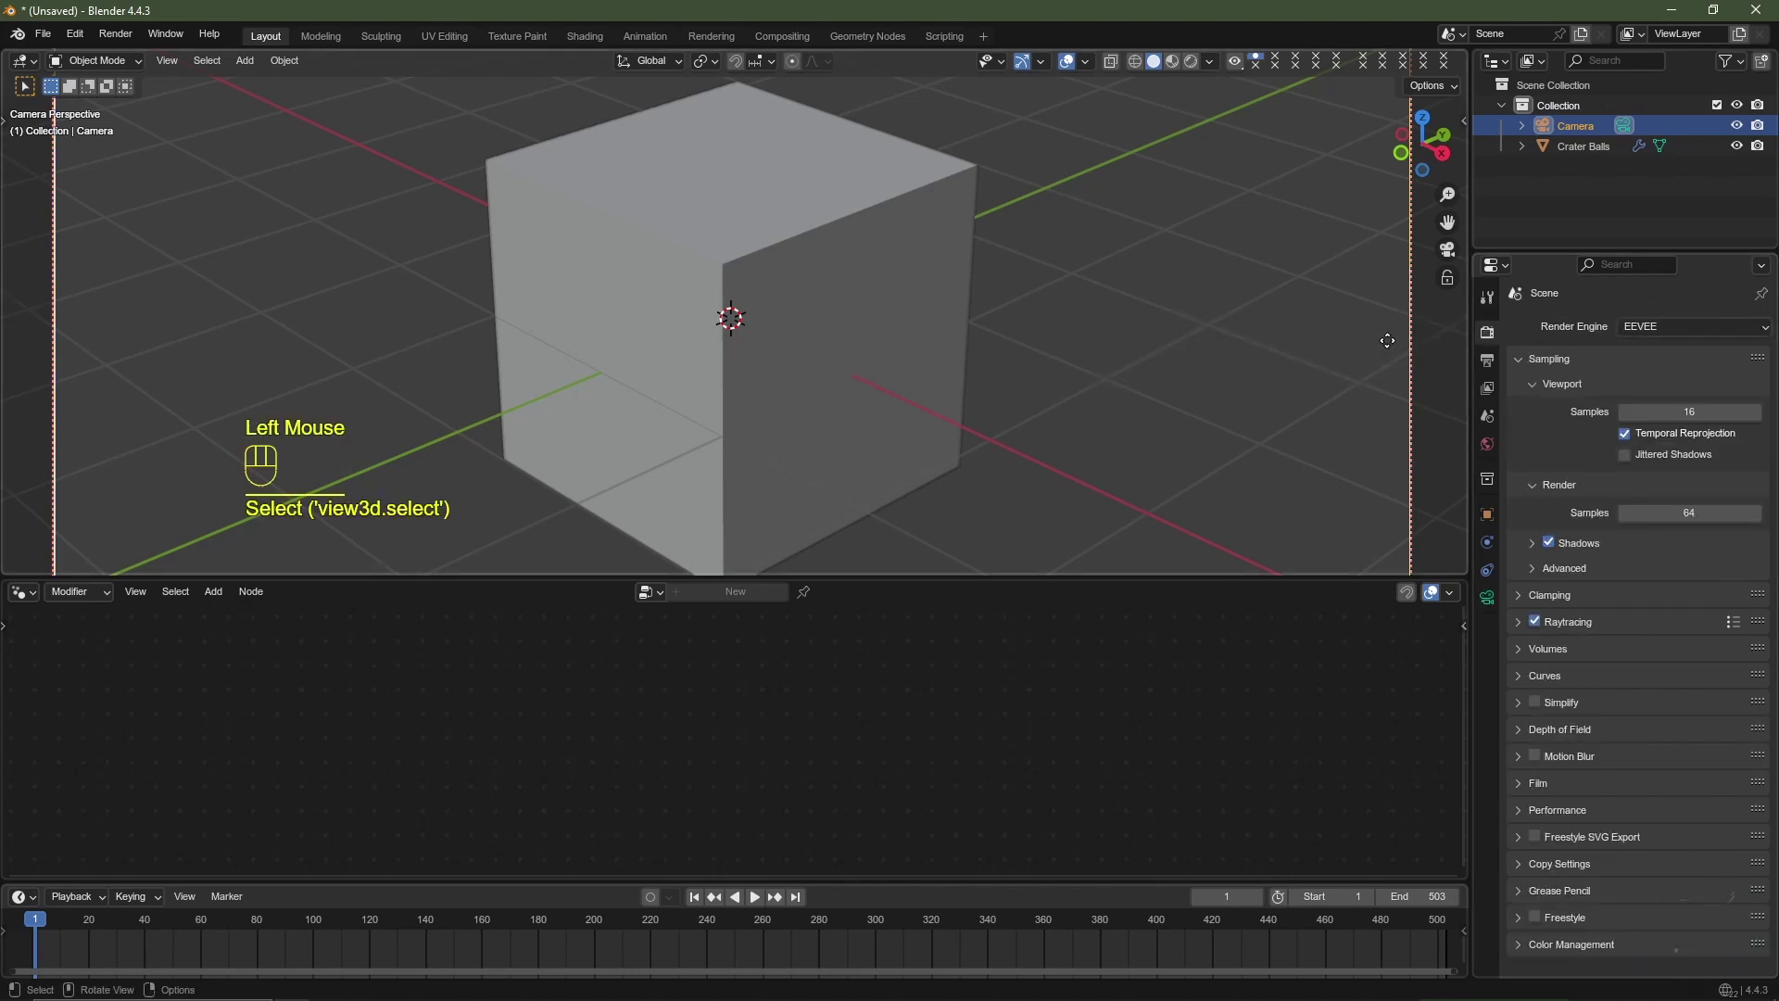
click(794, 362)
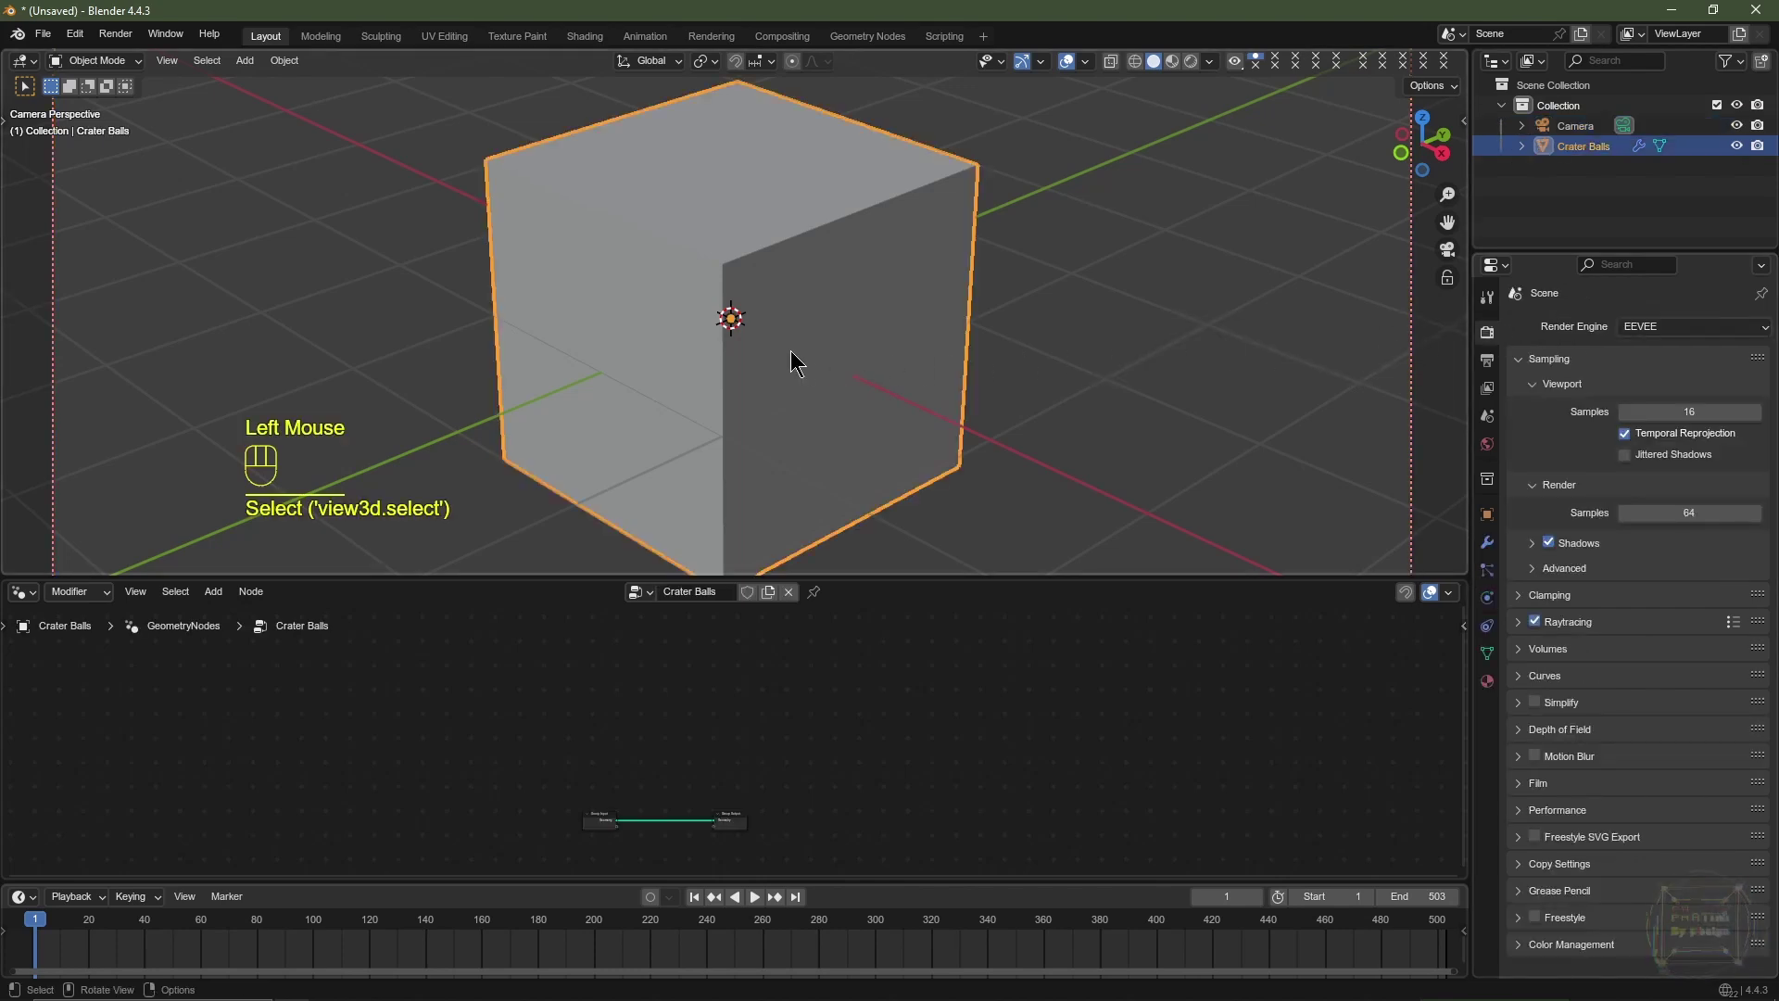
Step: Enlarge the Geometry Node Editor by shrinking the 3D viewport above it and the Timeline below it
drag(917, 579, 895, 290)
scroll(866, 227, down, 1)
scroll(867, 227, down, 2)
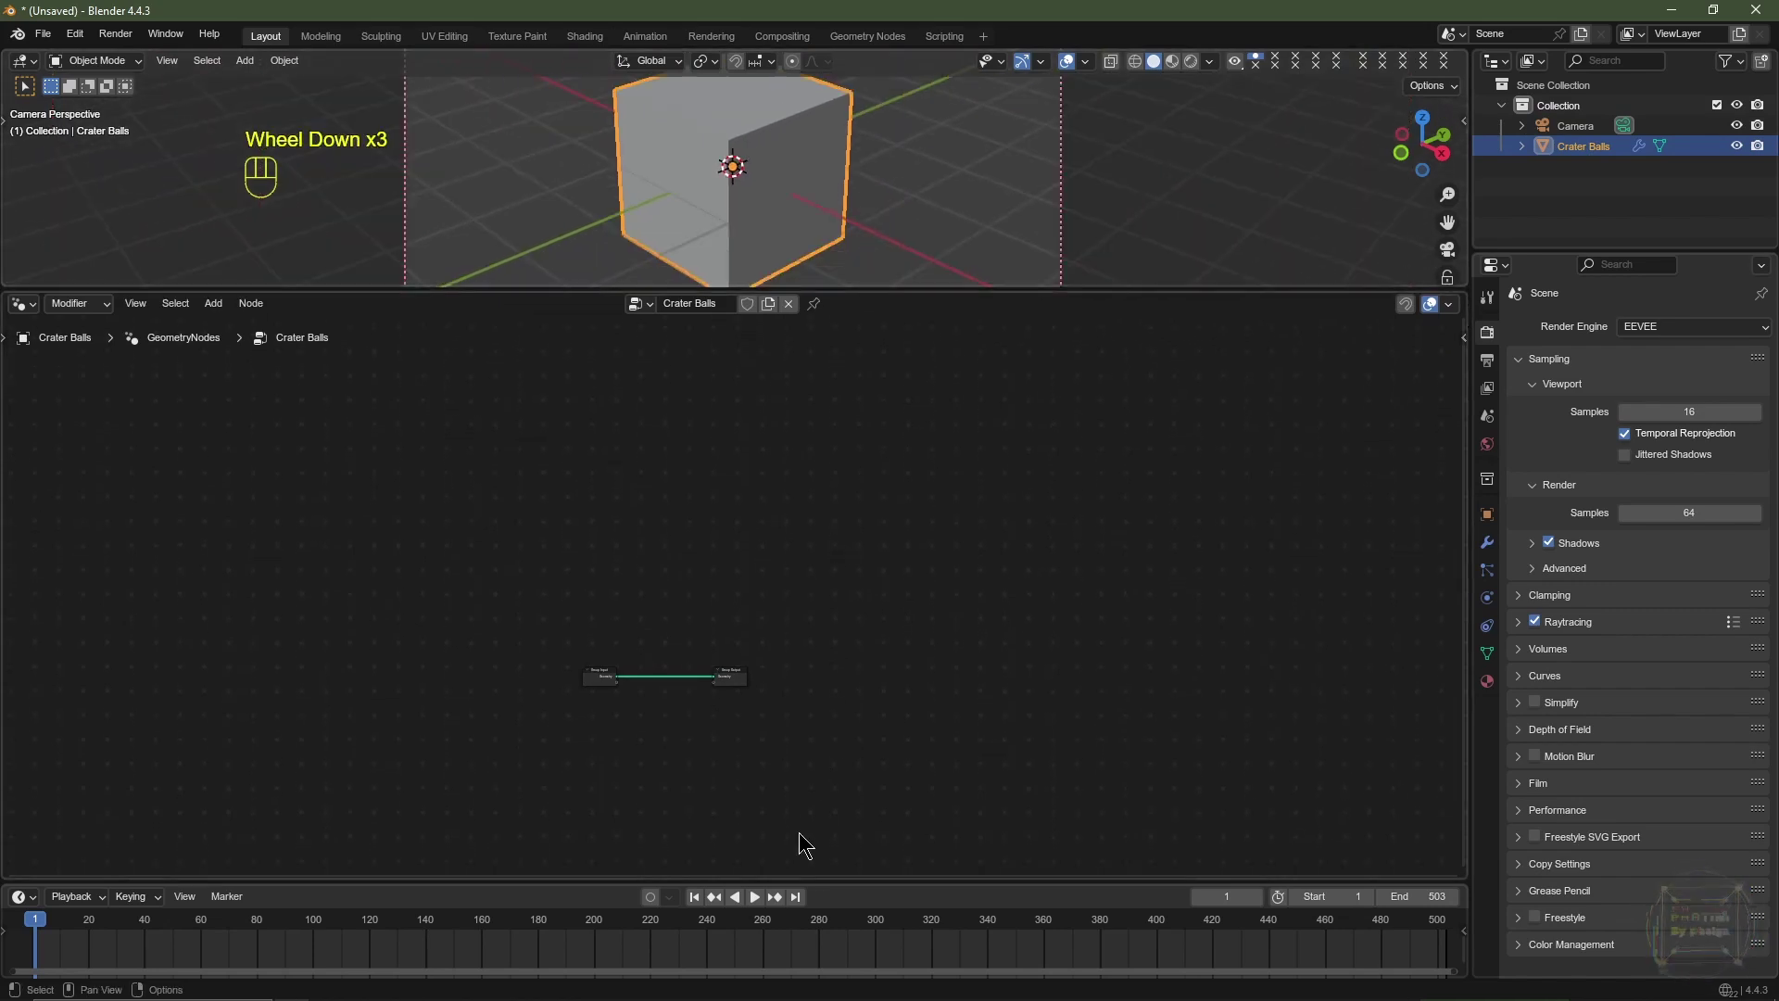
right_click(880, 853)
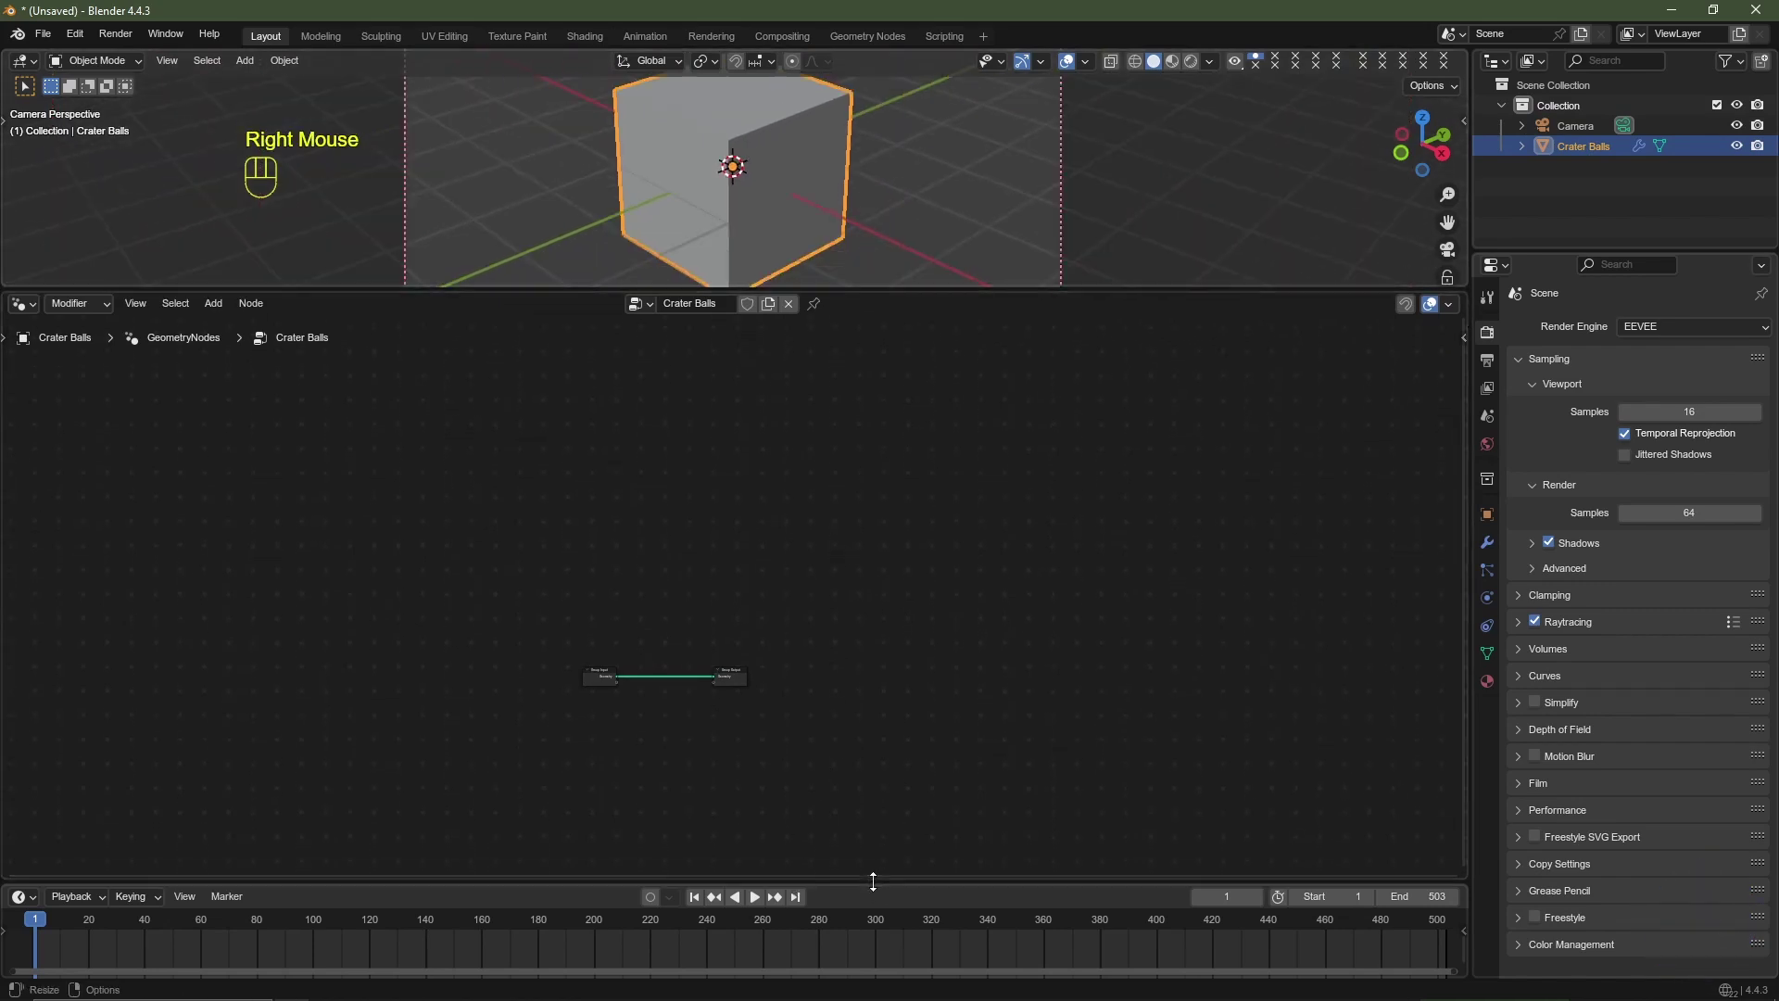
drag(873, 881, 873, 907)
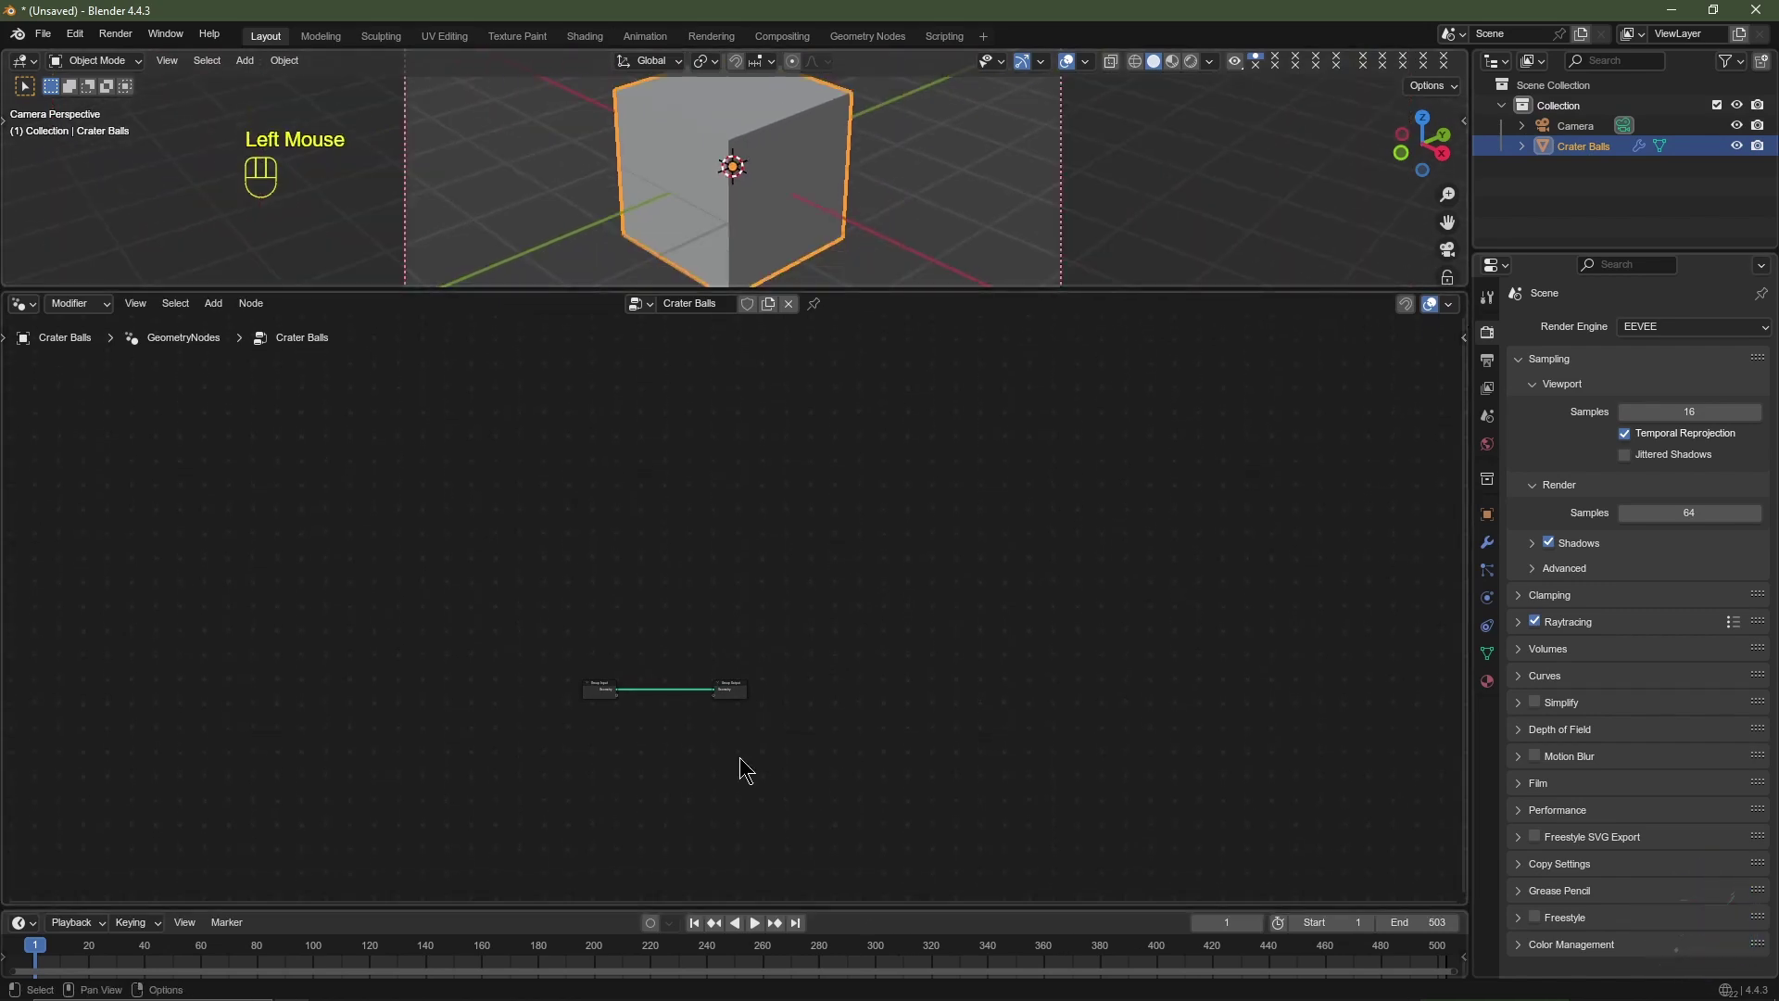
Step: Delete the Group Input node from the Crater Balls node tree
scroll(908, 623, up, 8)
click(476, 615)
click(476, 615)
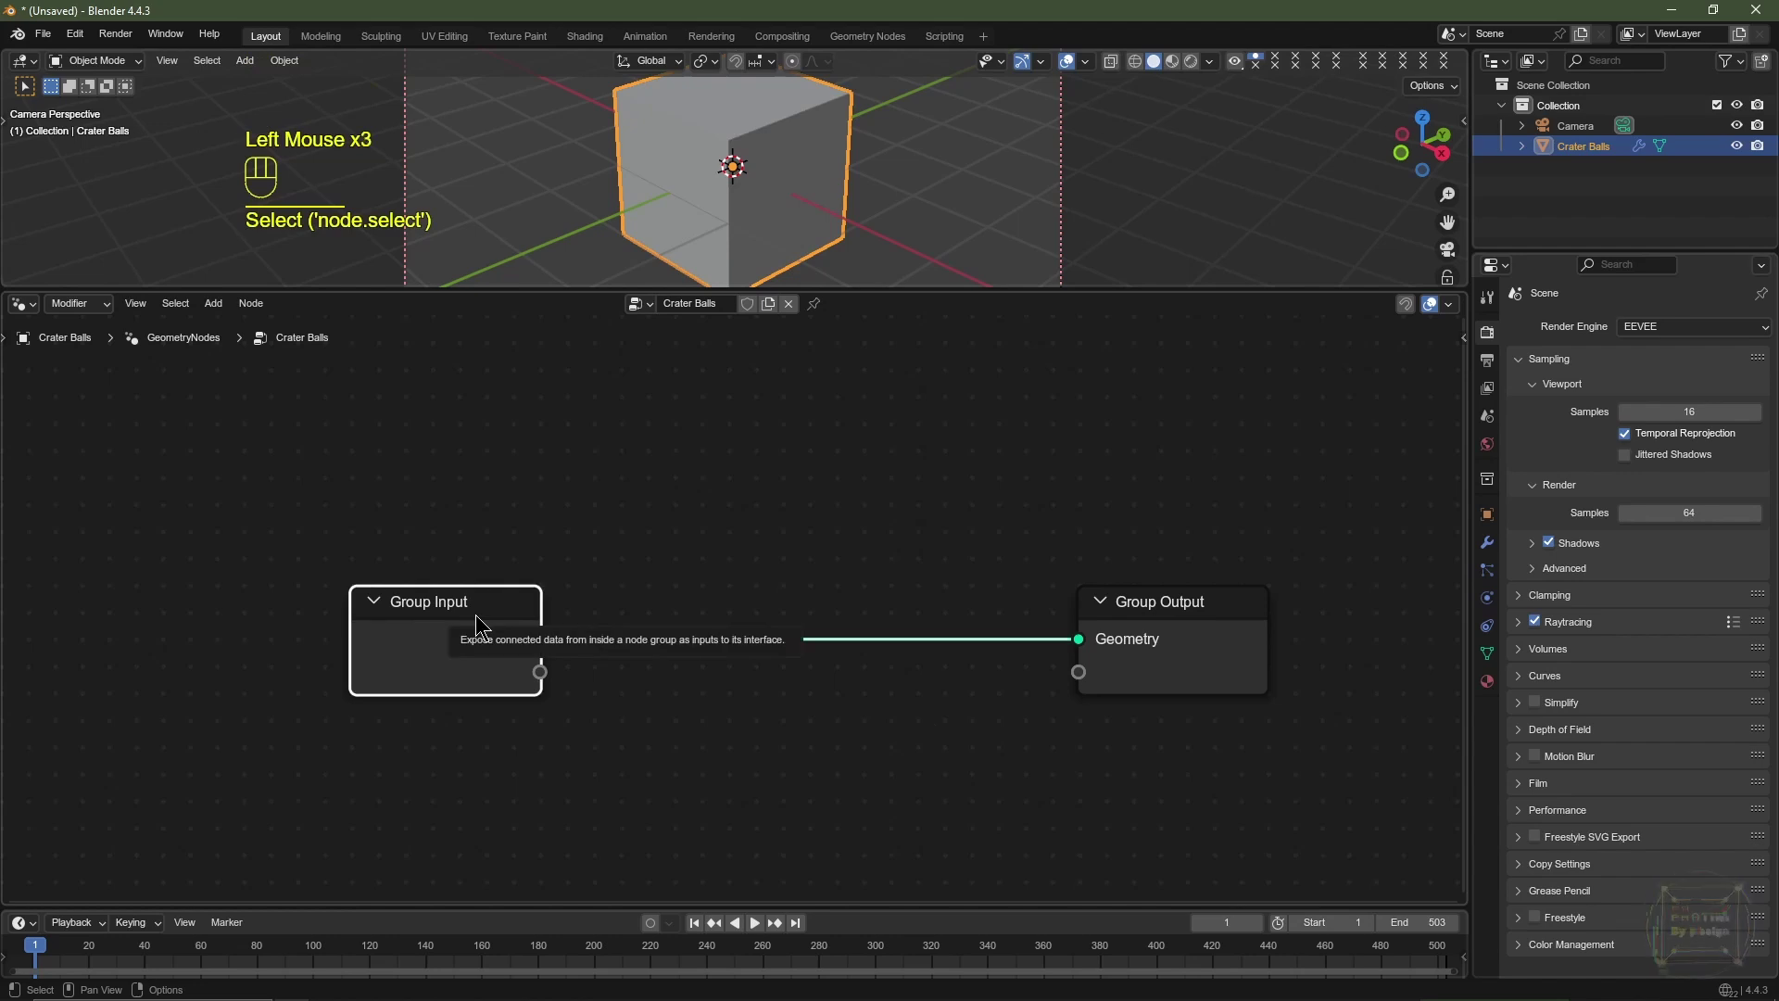
key(Delete)
Step: Add an Ico Sphere node with 2 subdivisions and connect its Mesh output to the Group Output's Geometry
key(shift)
key(shift+a)
mouse_move(451, 627)
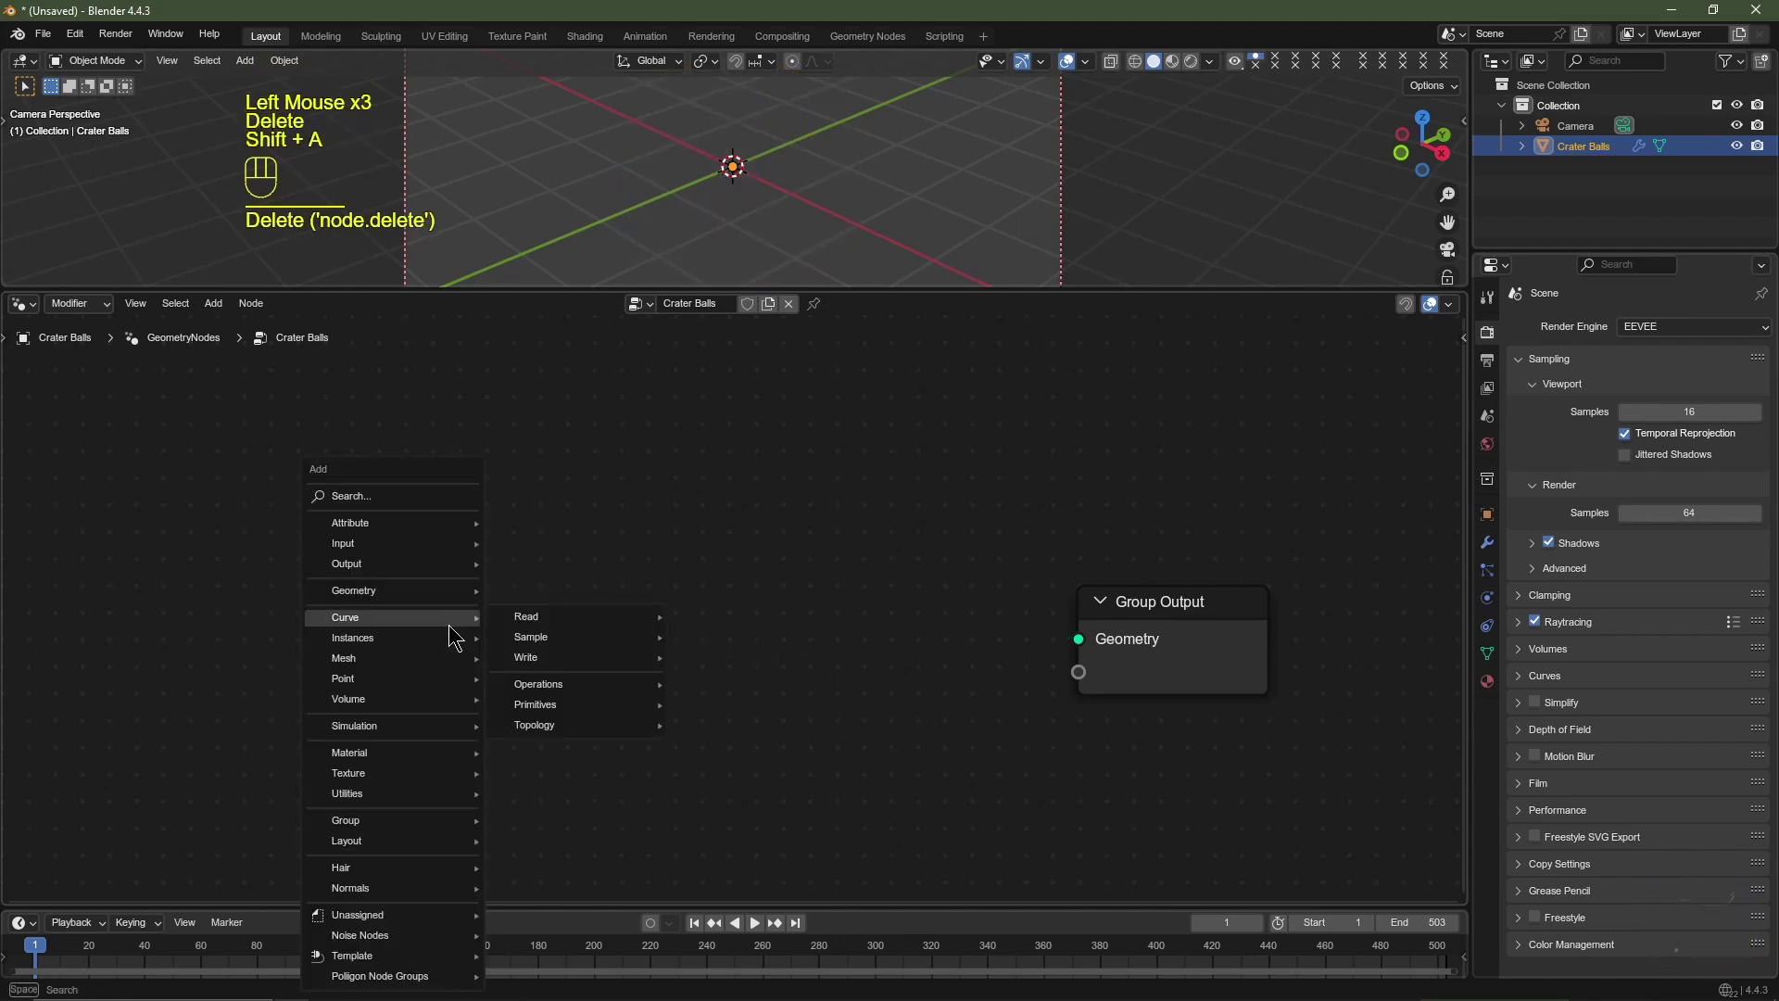
text(ico)
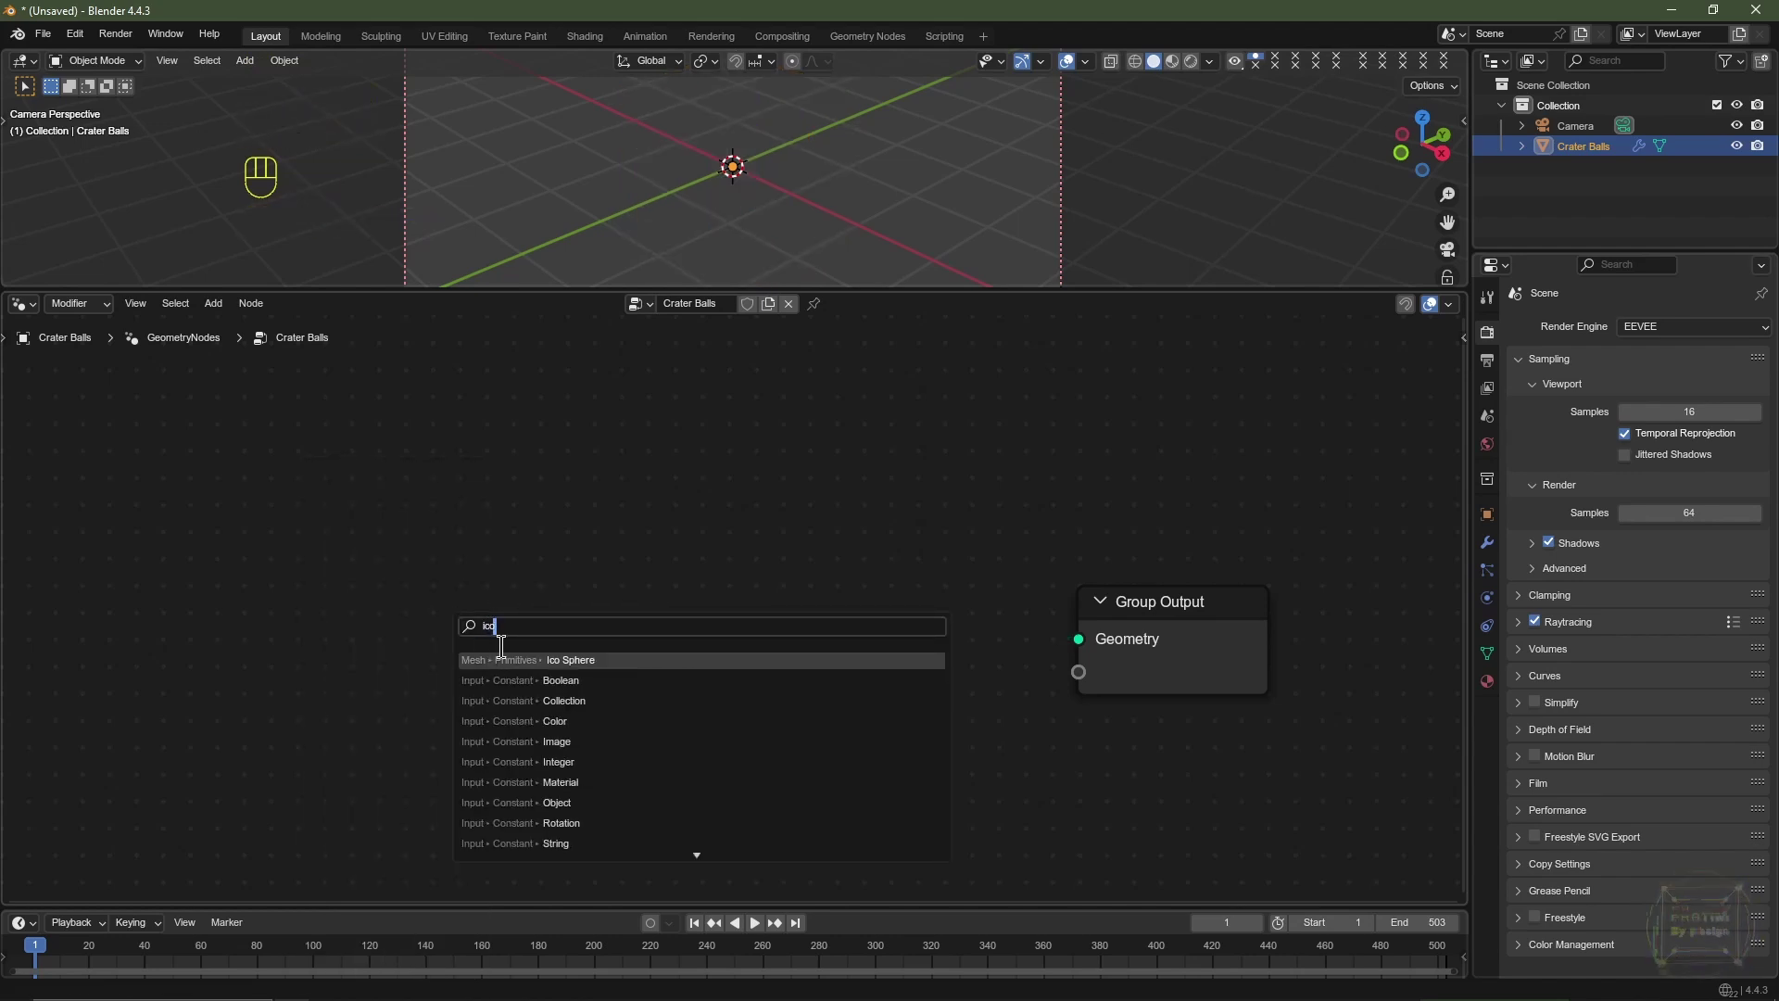
key(Return)
click(364, 687)
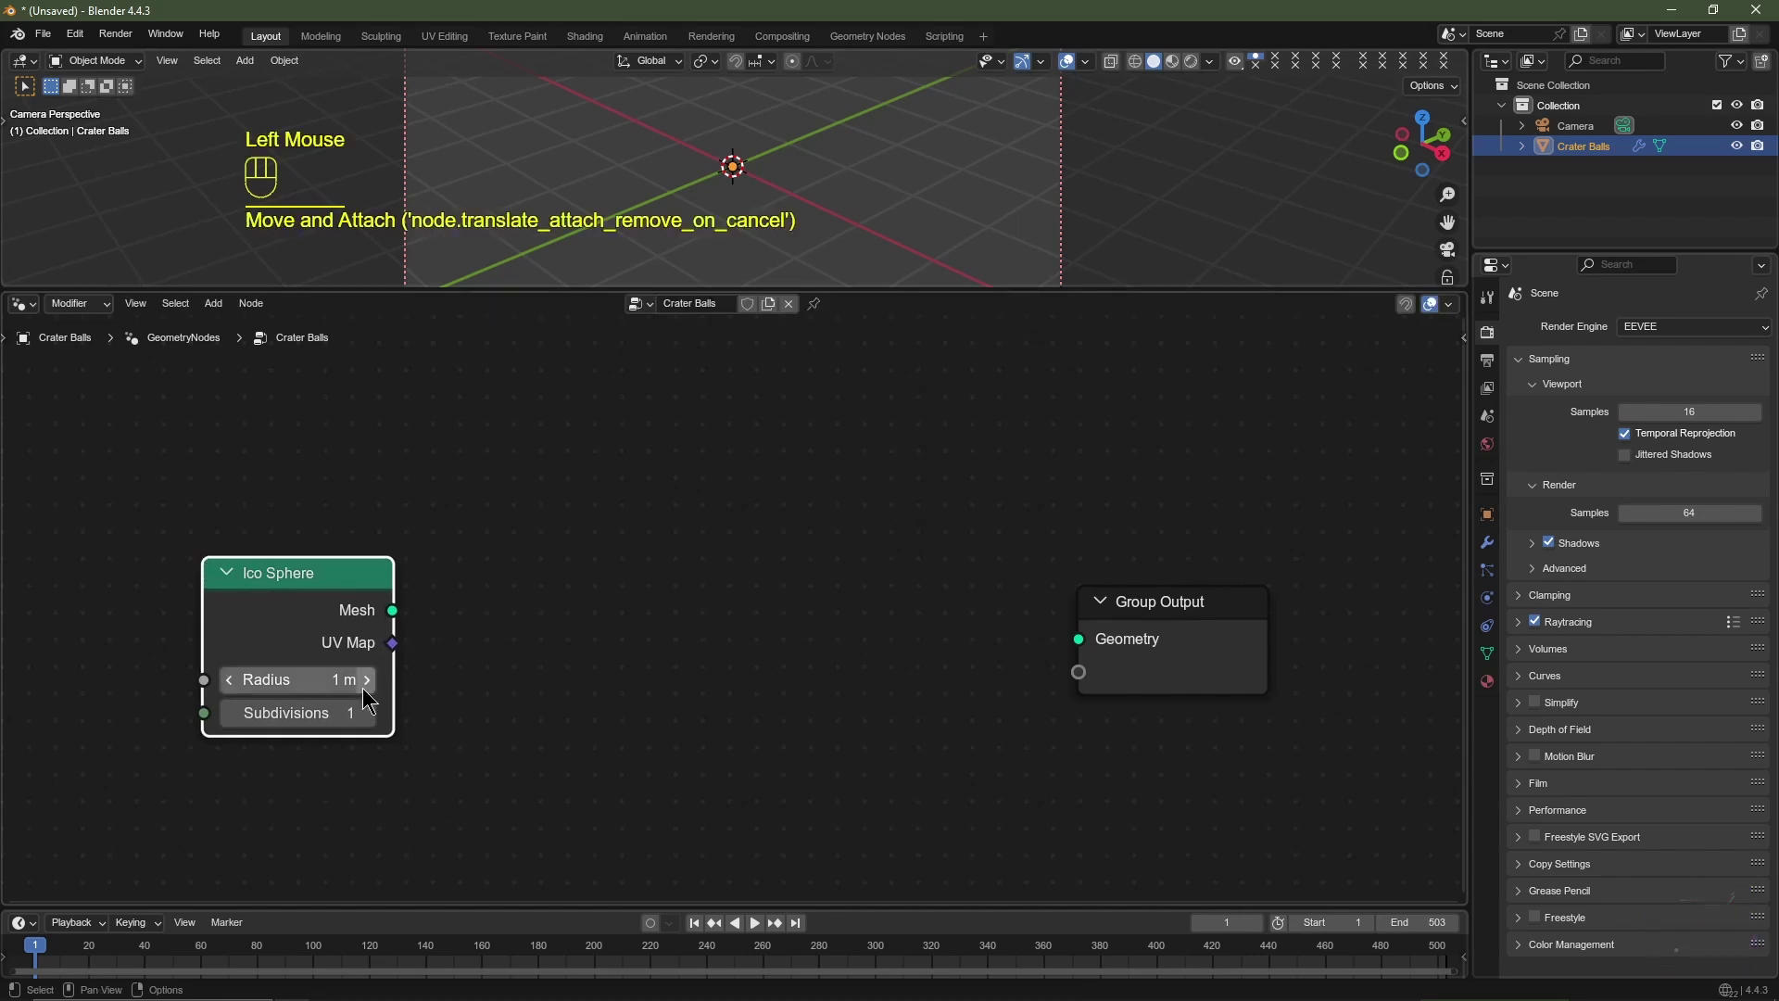
click(367, 713)
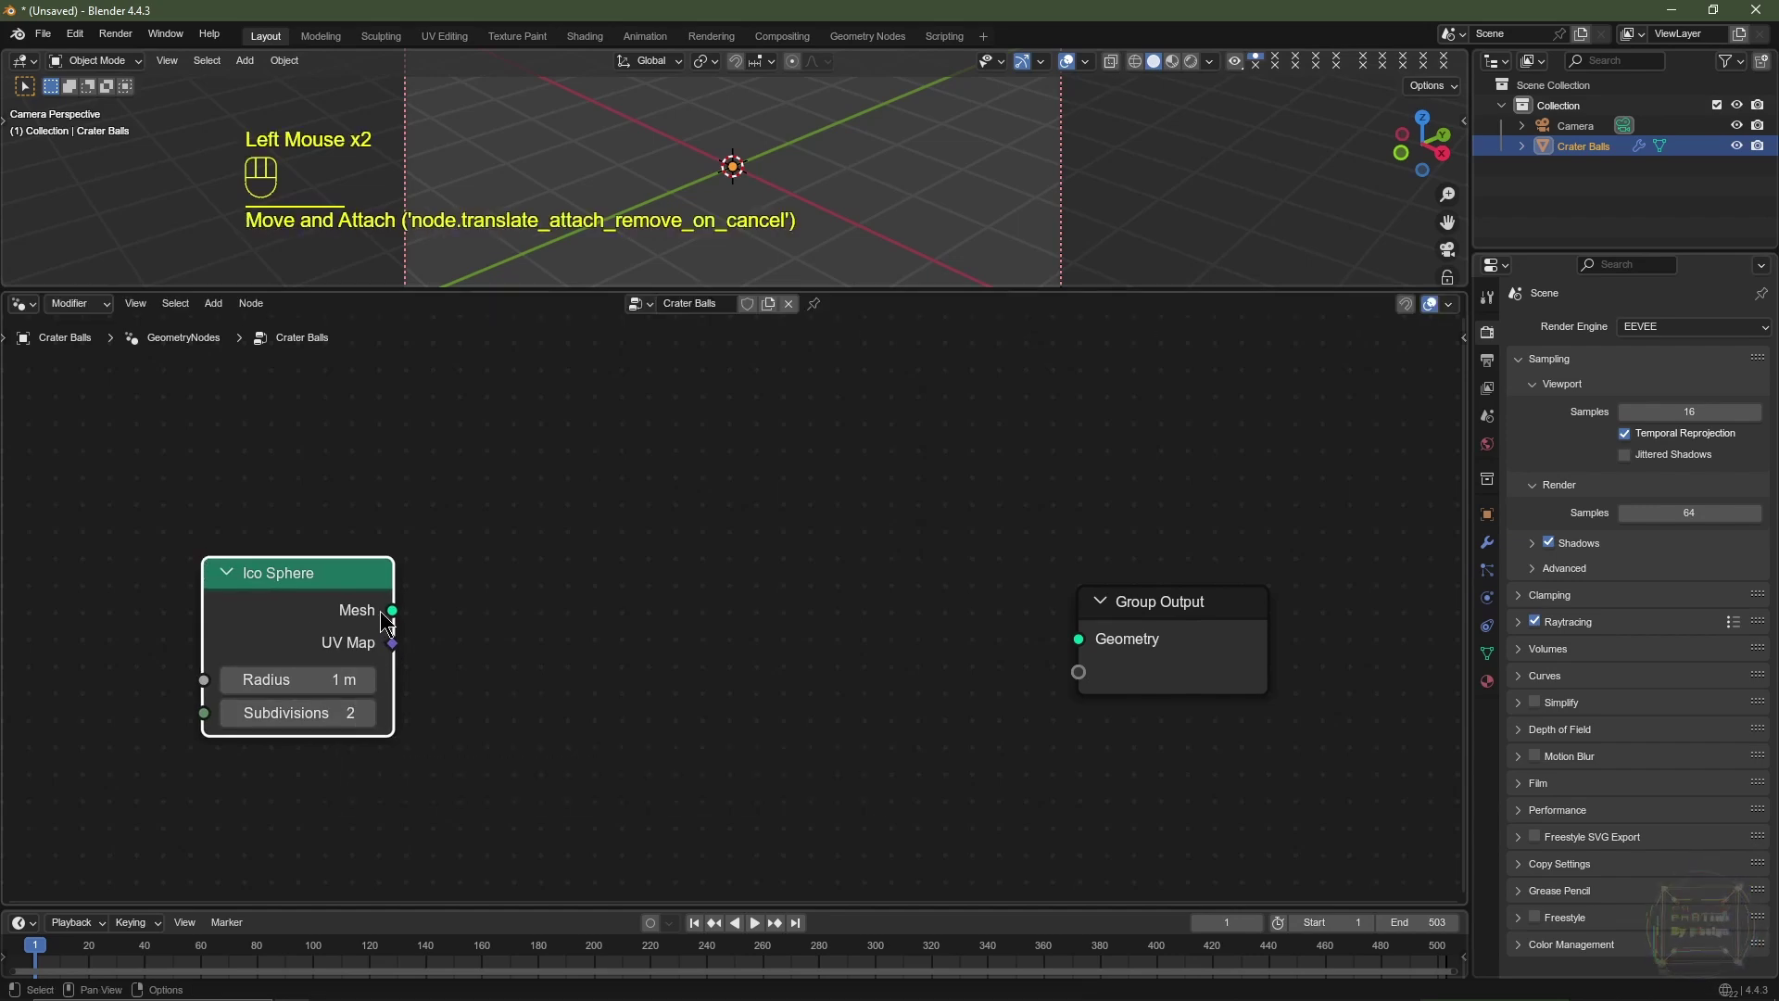
drag(393, 610, 1086, 648)
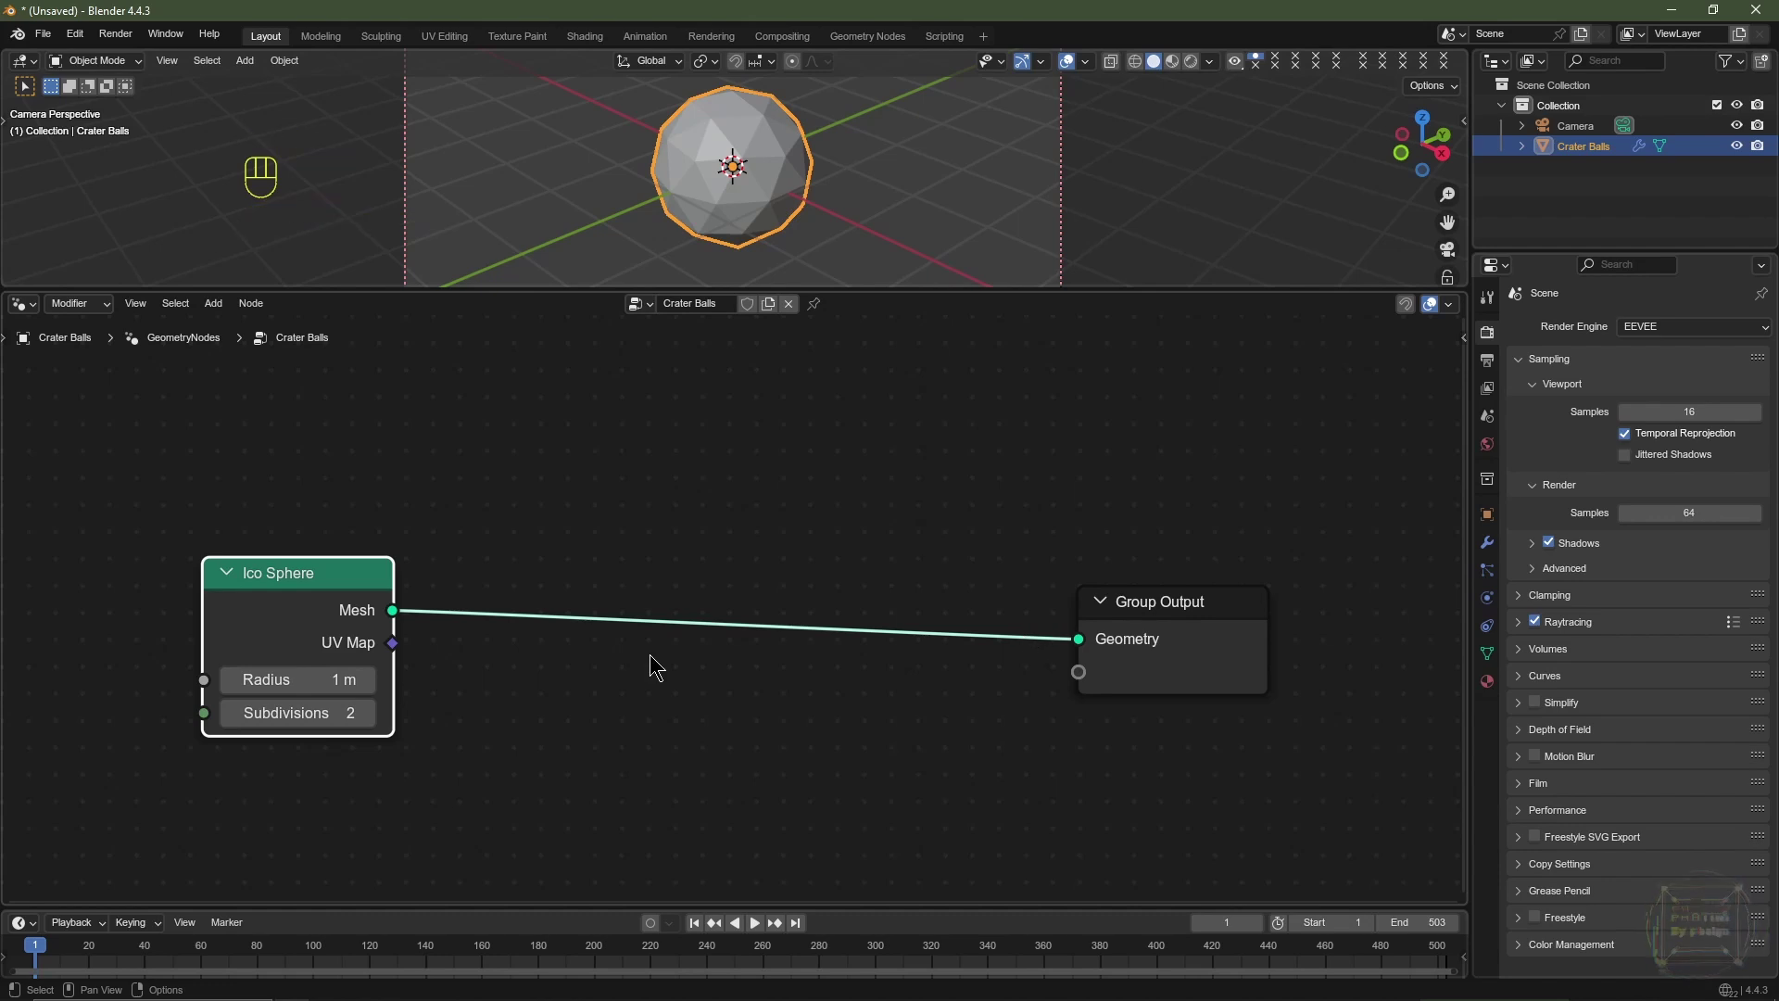
Step: Insert a Dual Mesh node on the link between Ico Sphere and Group Output
key(shift+a)
mouse_move(656, 665)
text(dual)
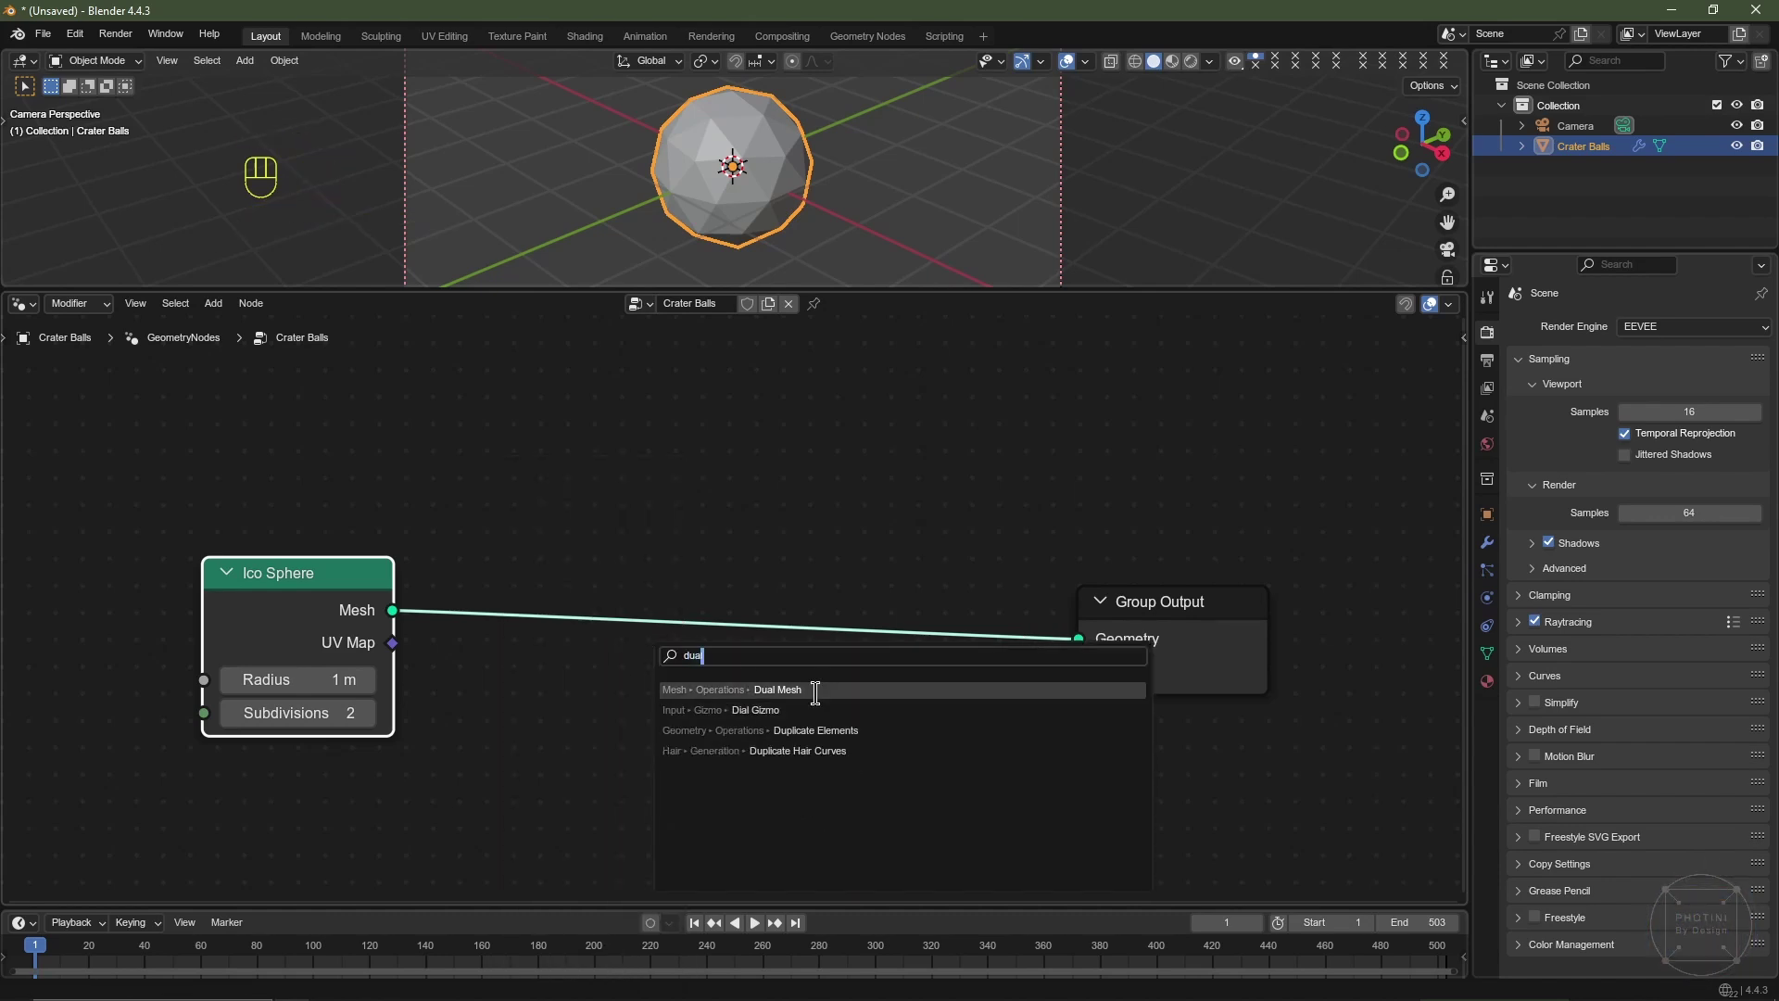
click(816, 693)
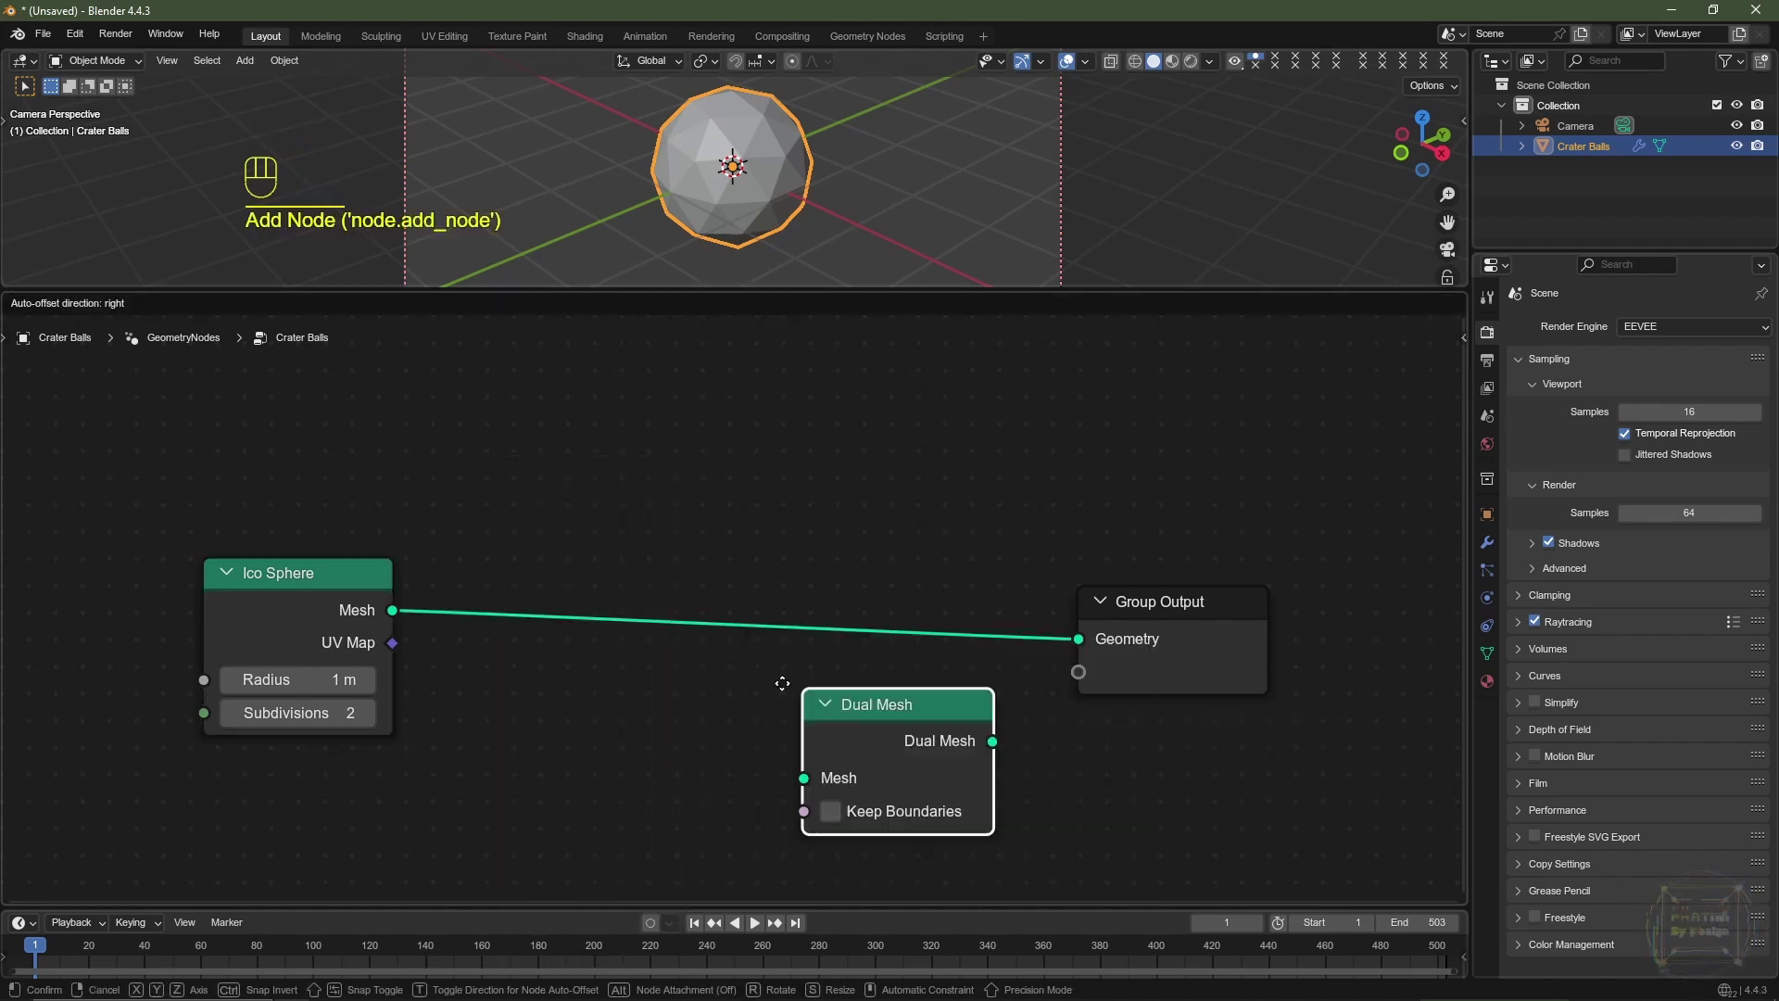
click(447, 579)
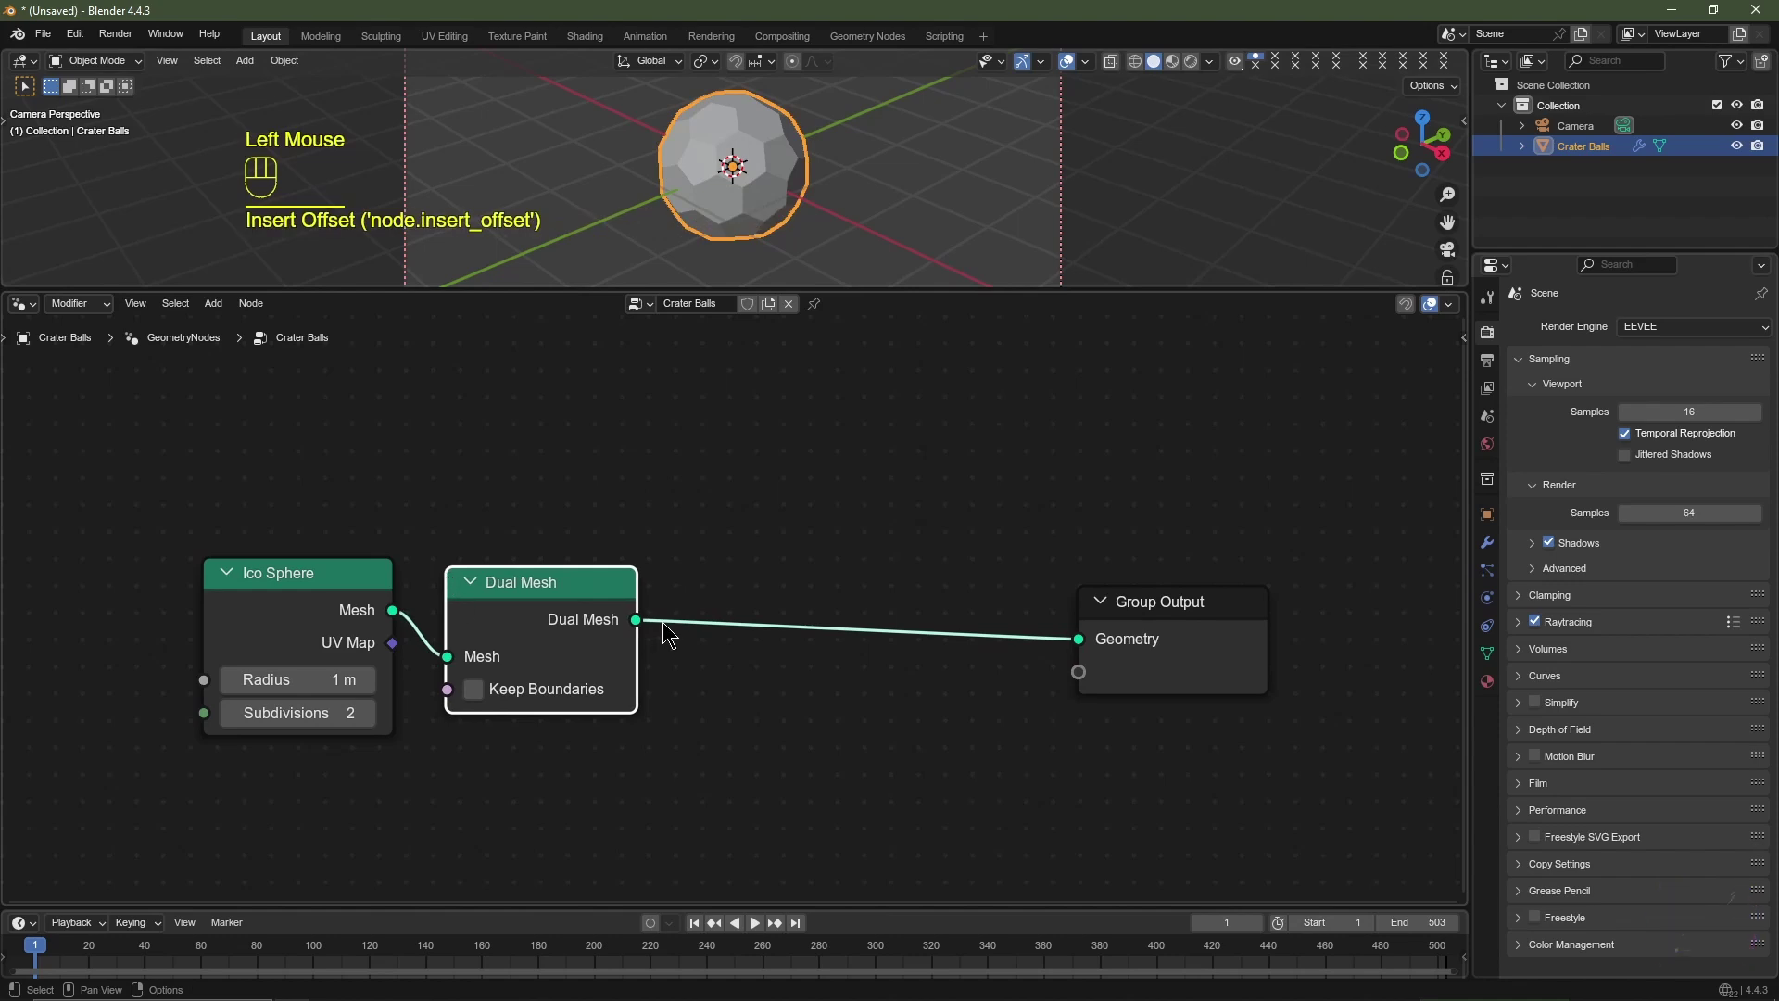
Step: Insert an Extrude Mesh node between Dual Mesh and Group Output
key(shift+a)
mouse_move(664, 623)
text(ex)
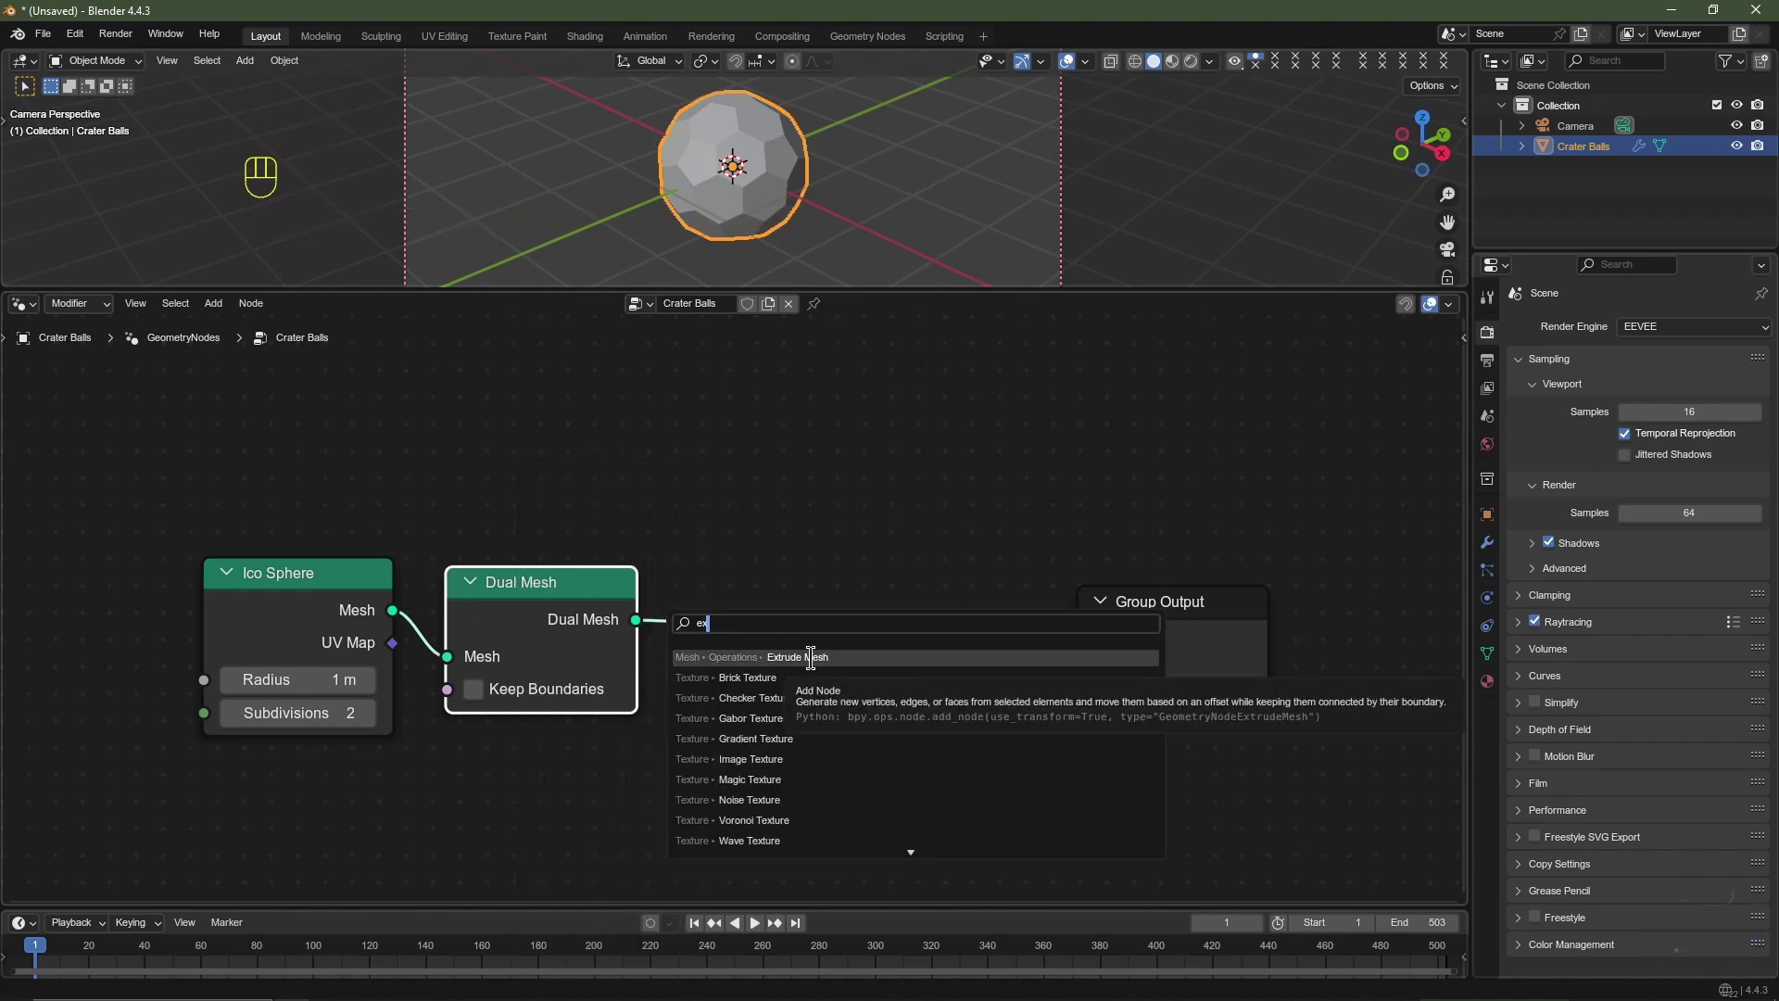
click(811, 657)
click(774, 637)
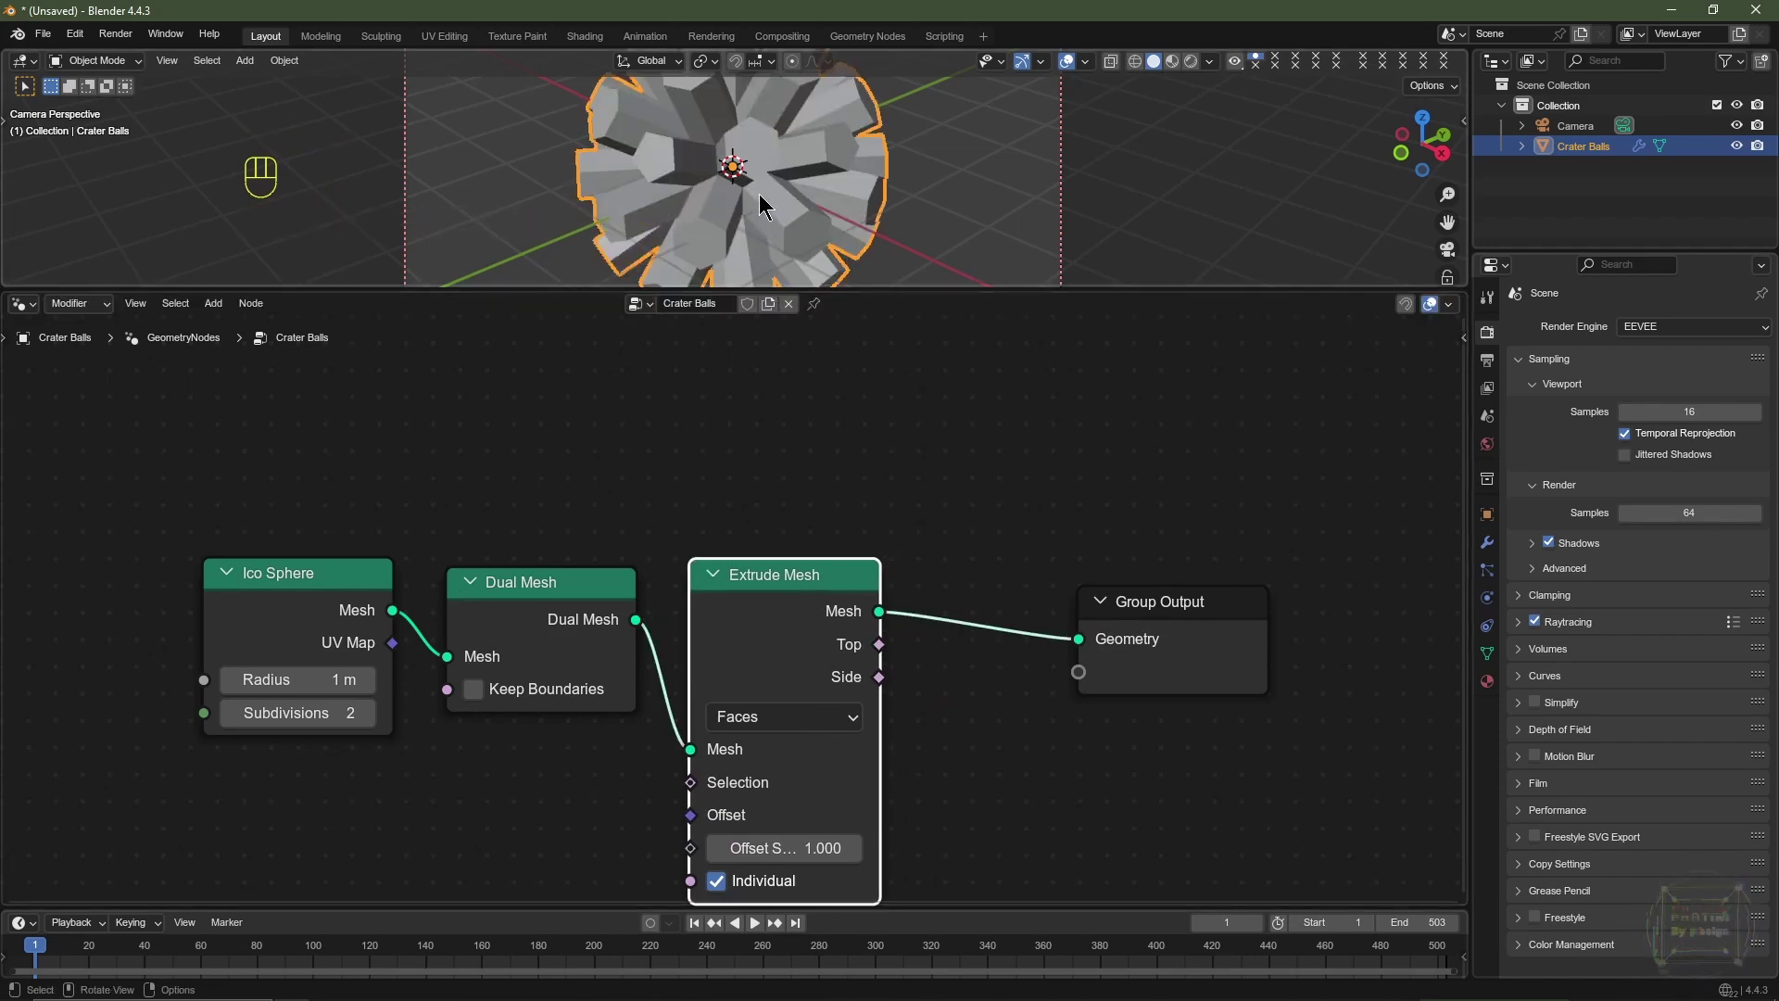
click(730, 172)
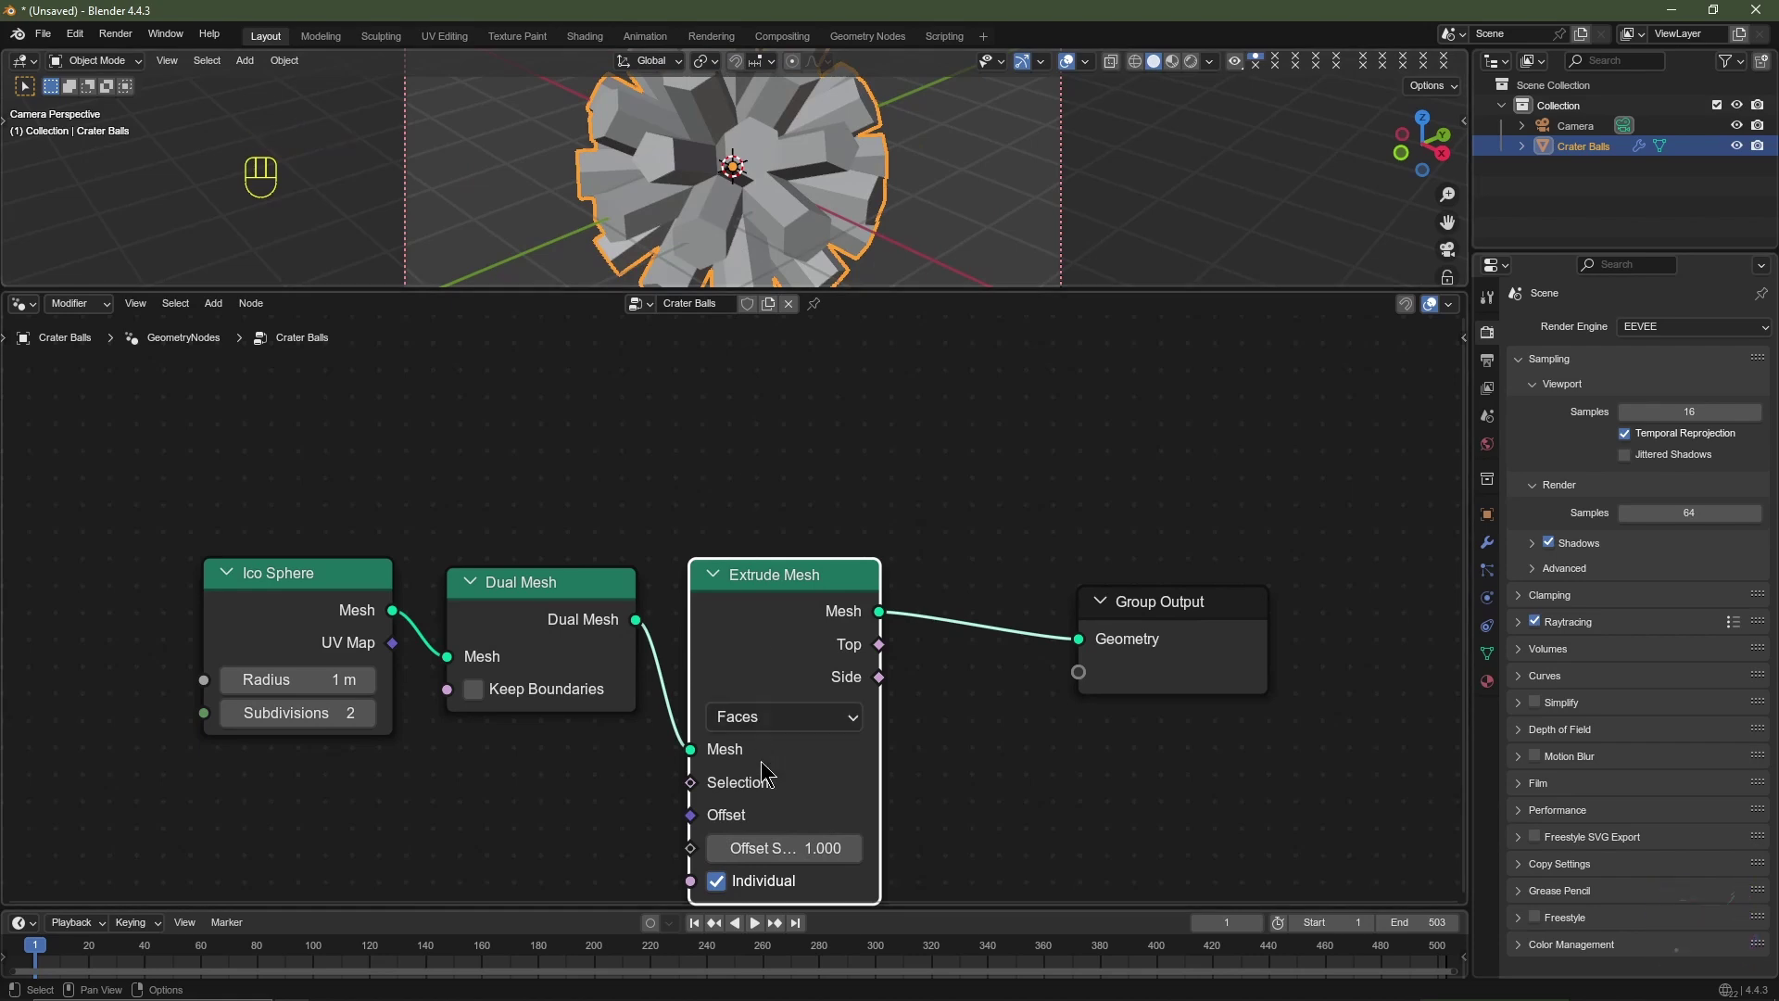
mouse_move(755, 848)
mouse_down()
mouse_move(834, 848)
mouse_move(706, 848)
mouse_move(763, 848)
mouse_up()
Step: Add a Random Value node below Ico Sphere and connect its Value to Extrude Mesh's Offset Scale
middle_drag(764, 848, 730, 655)
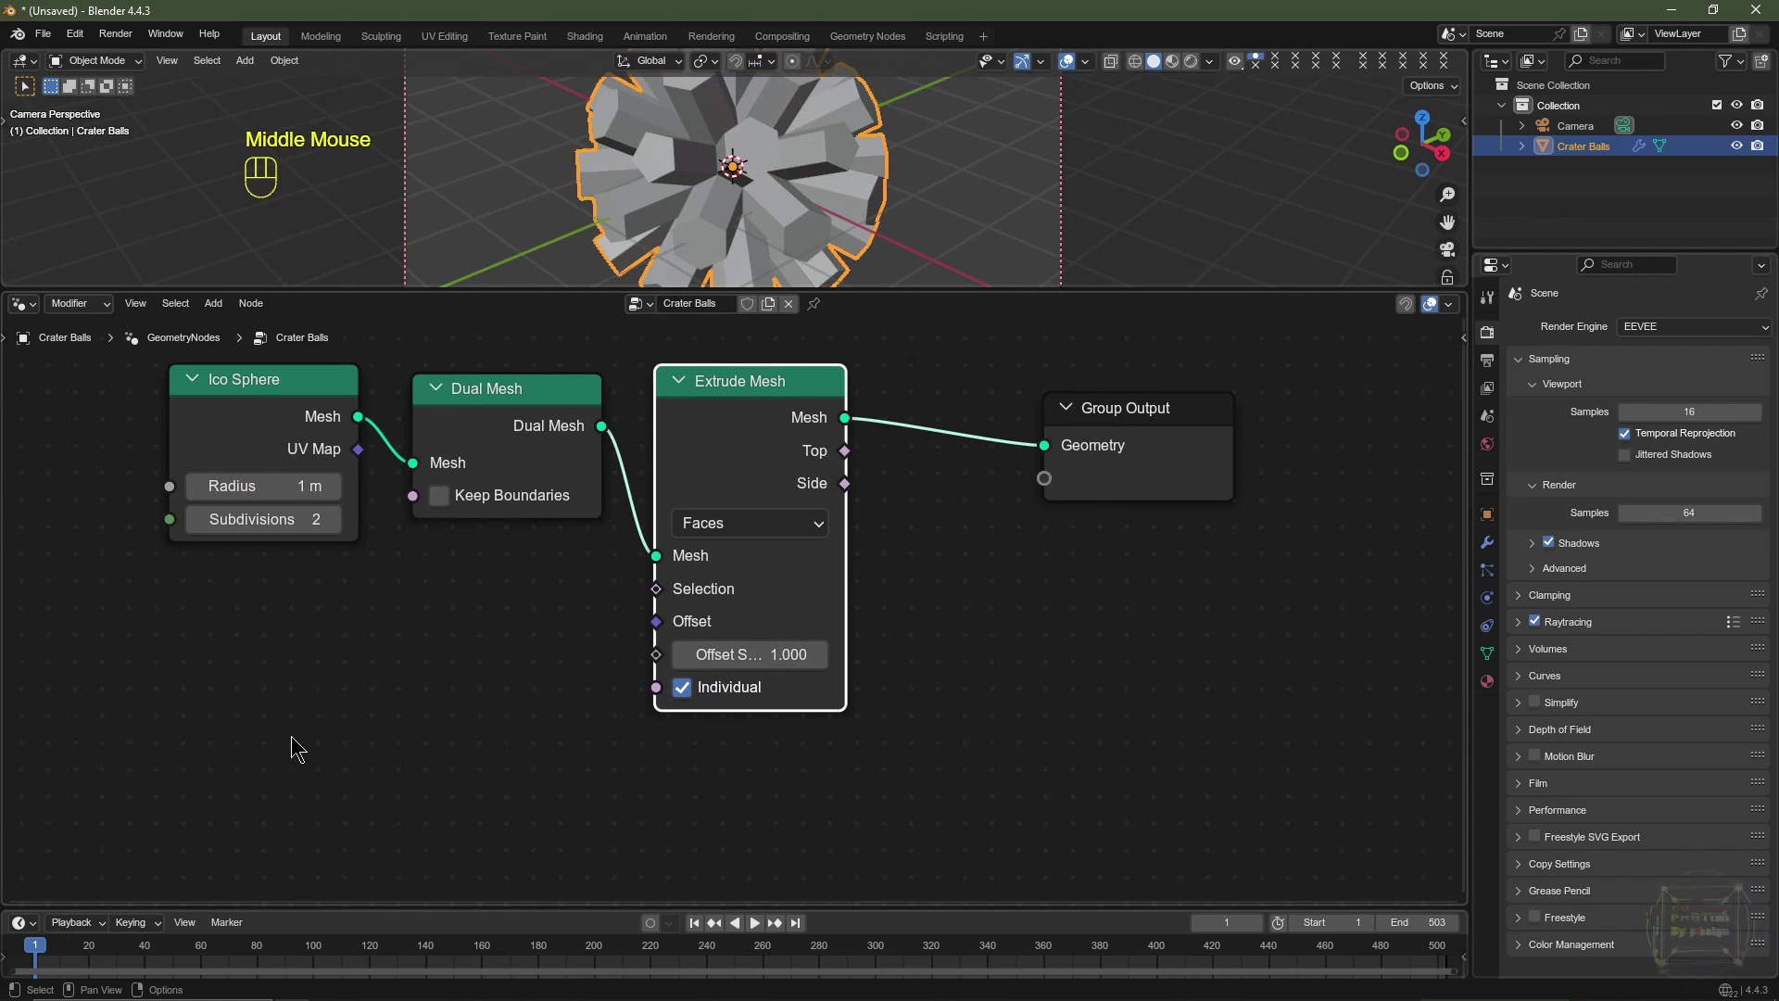
key(shift+a)
text(ran)
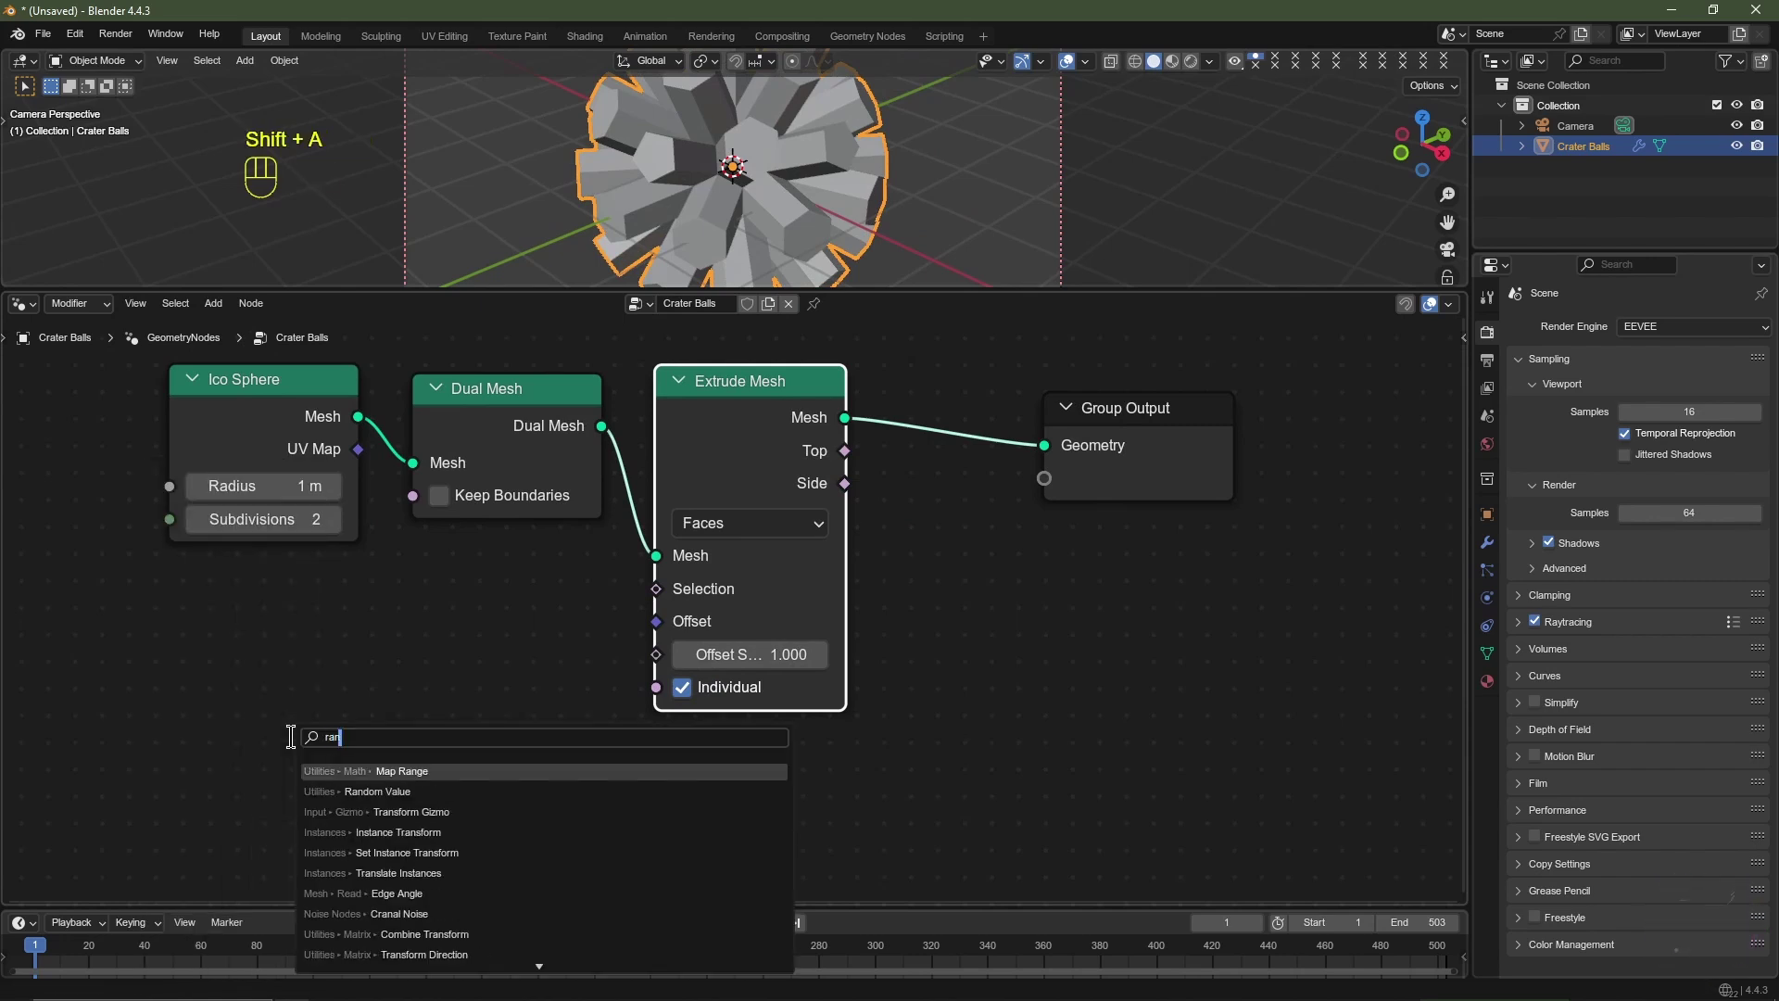
click(382, 792)
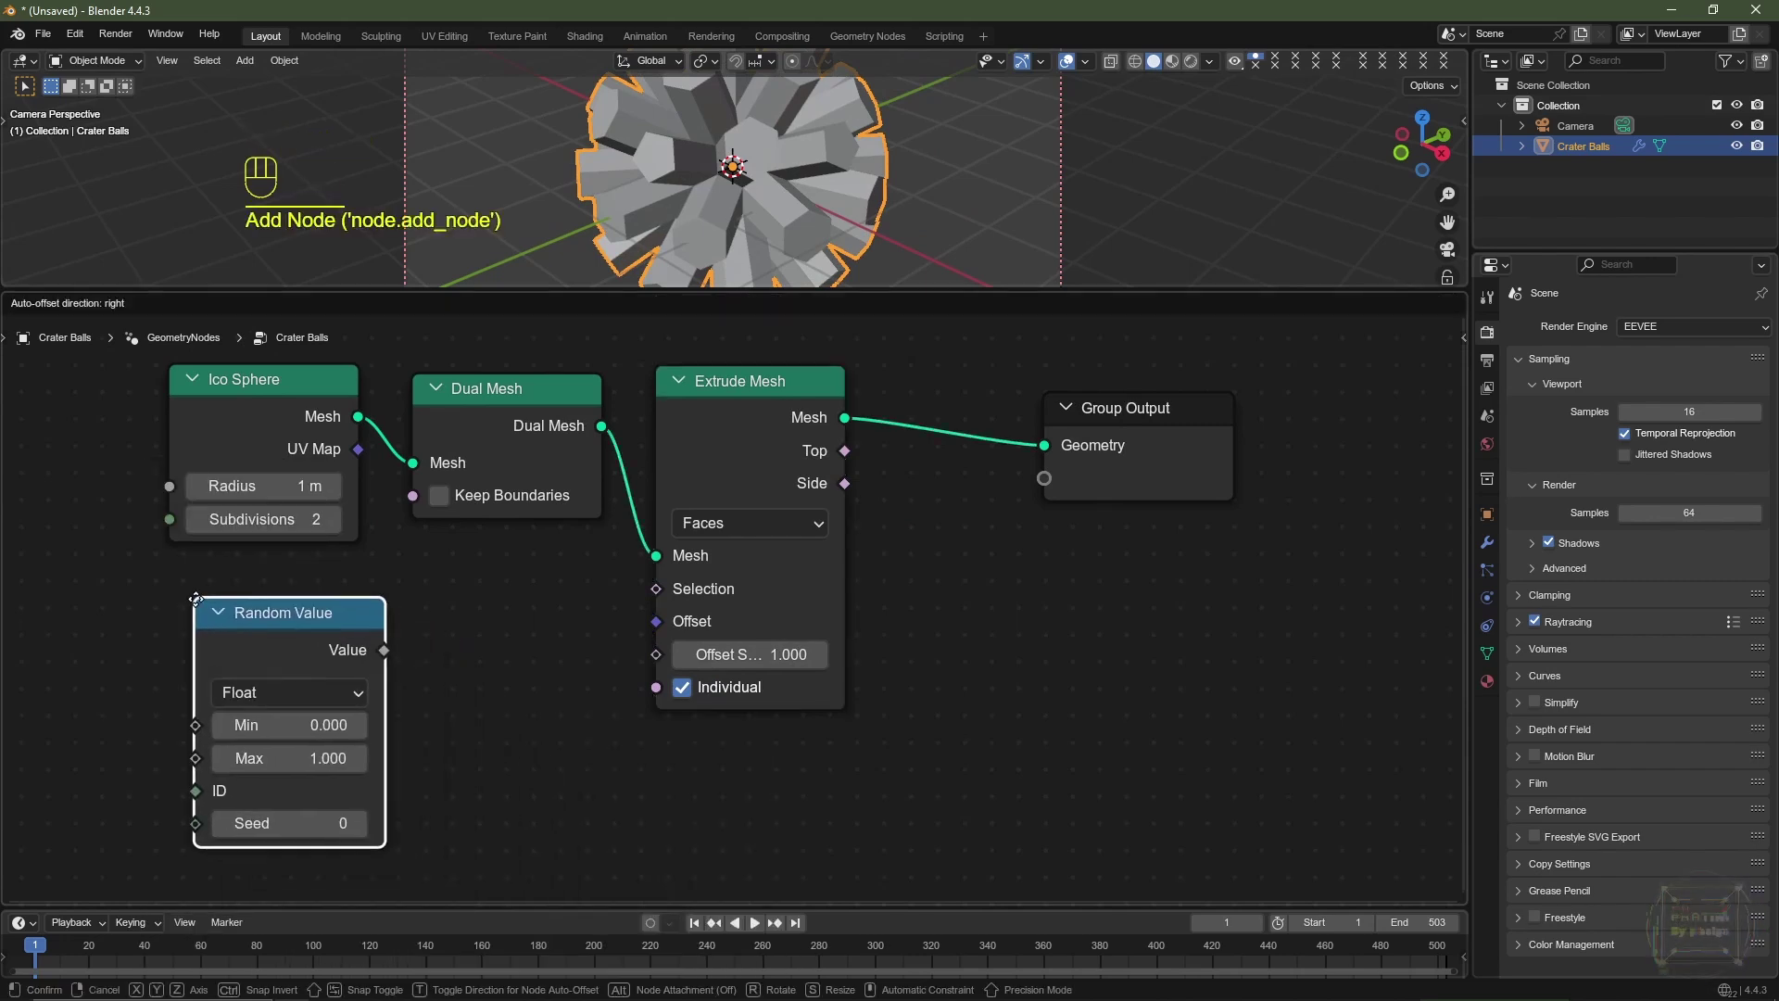
click(185, 630)
drag(367, 668, 657, 655)
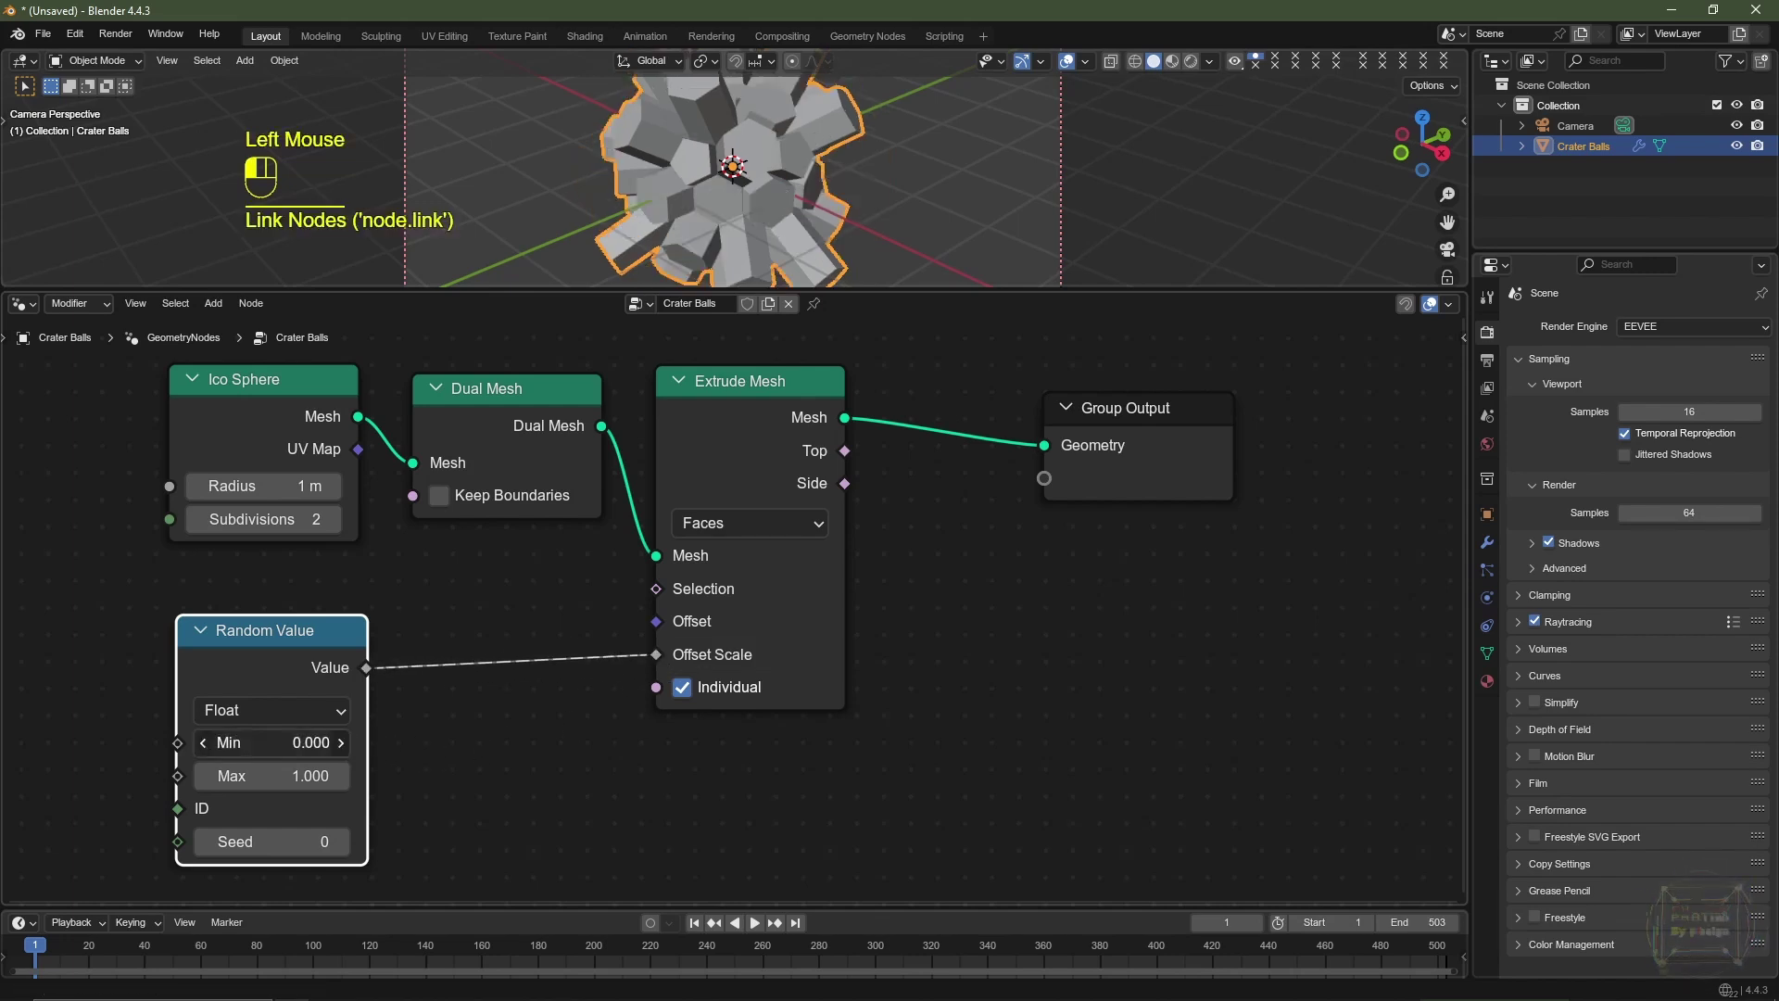
Step: Set the Random Value node's Min to 0.2 and Max to 0.5
click(324, 734)
text(.2)
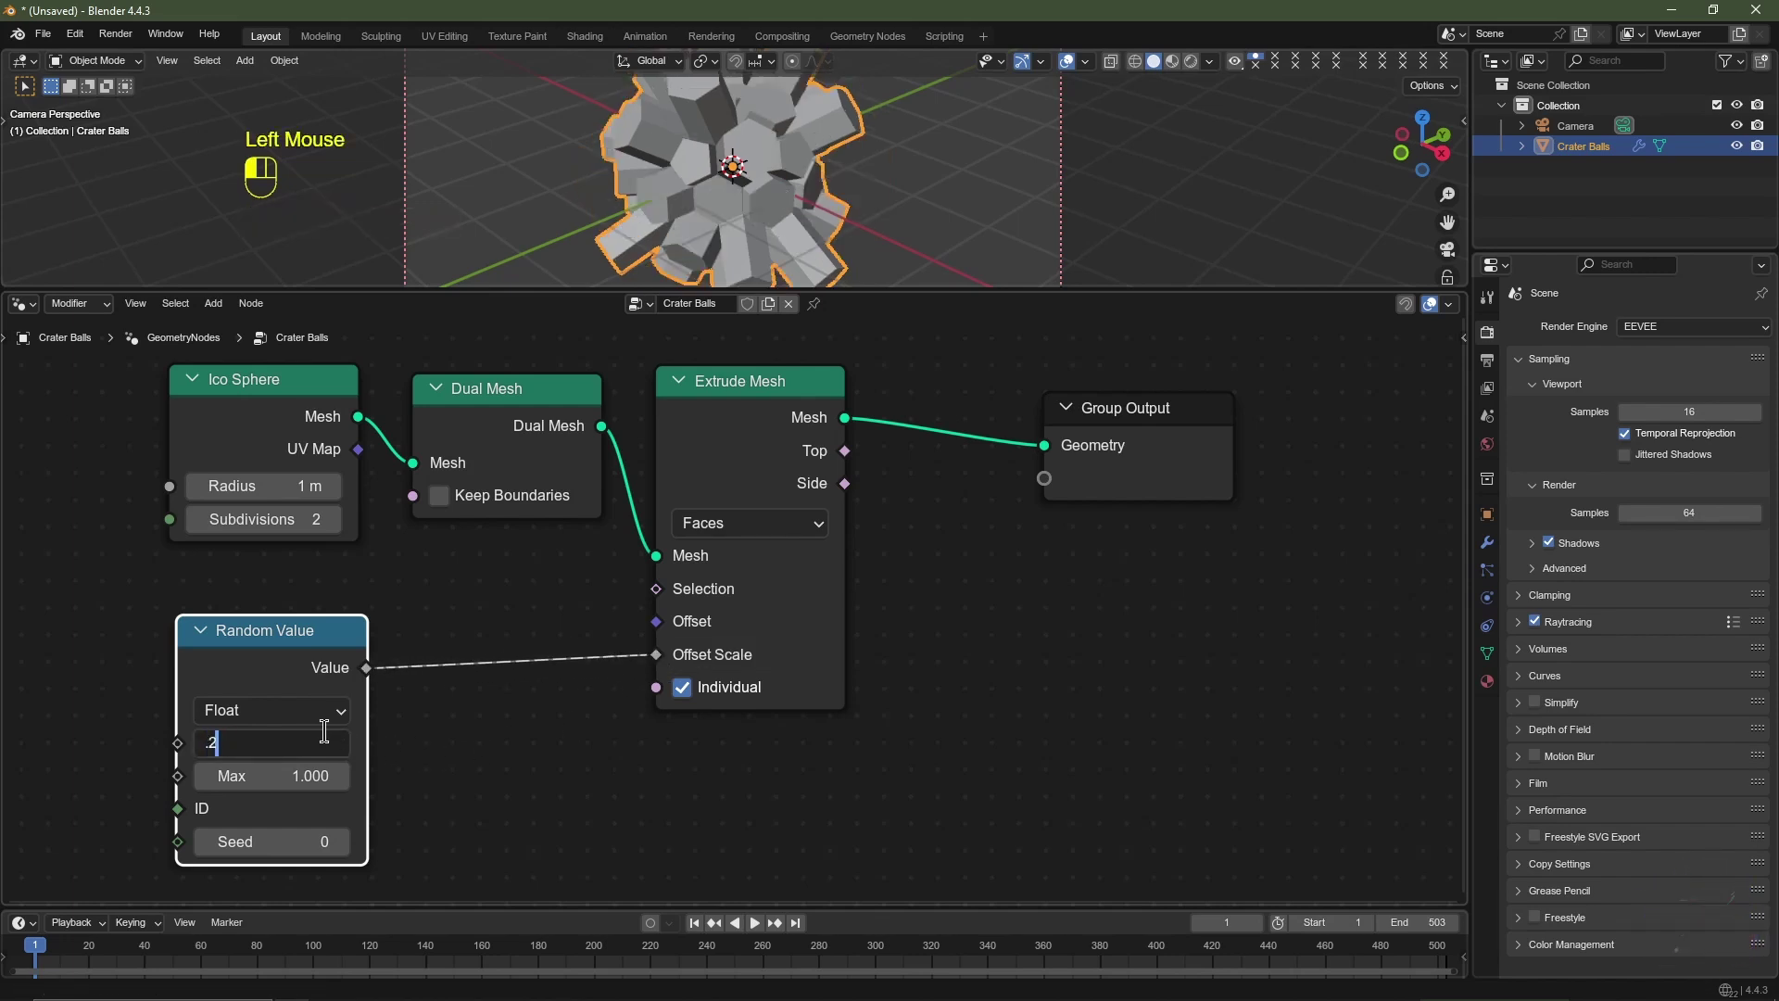
key(Tab)
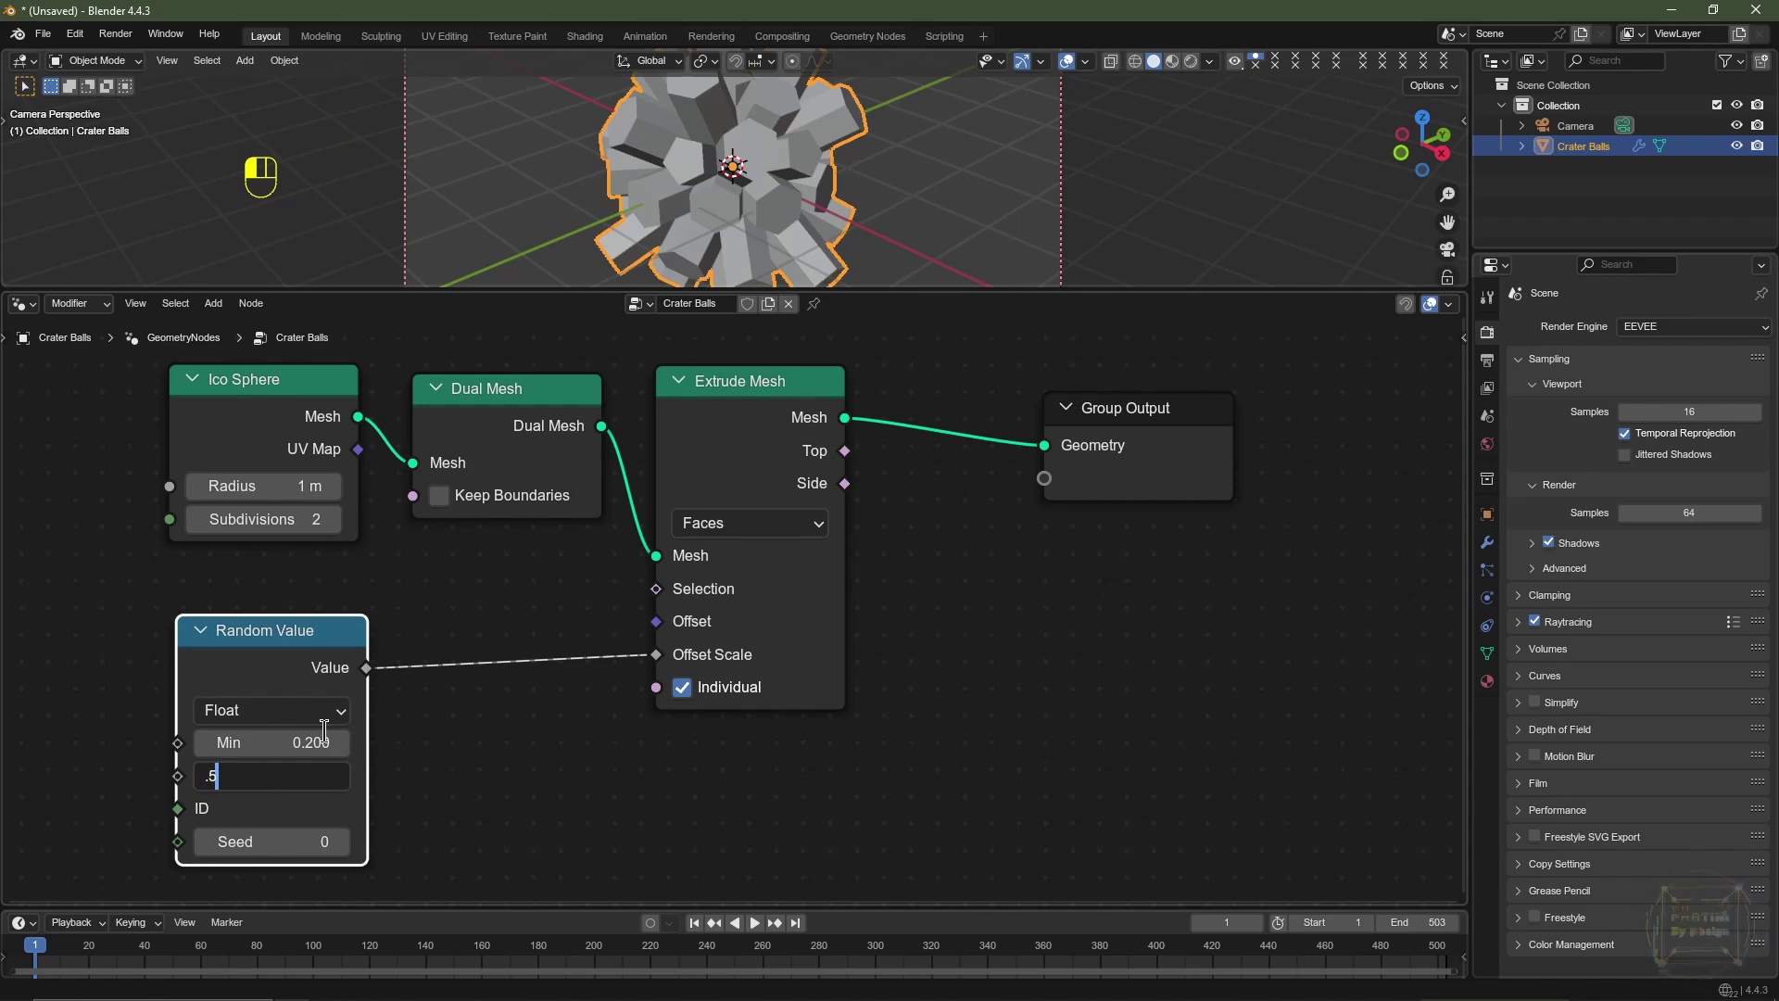
key(Return)
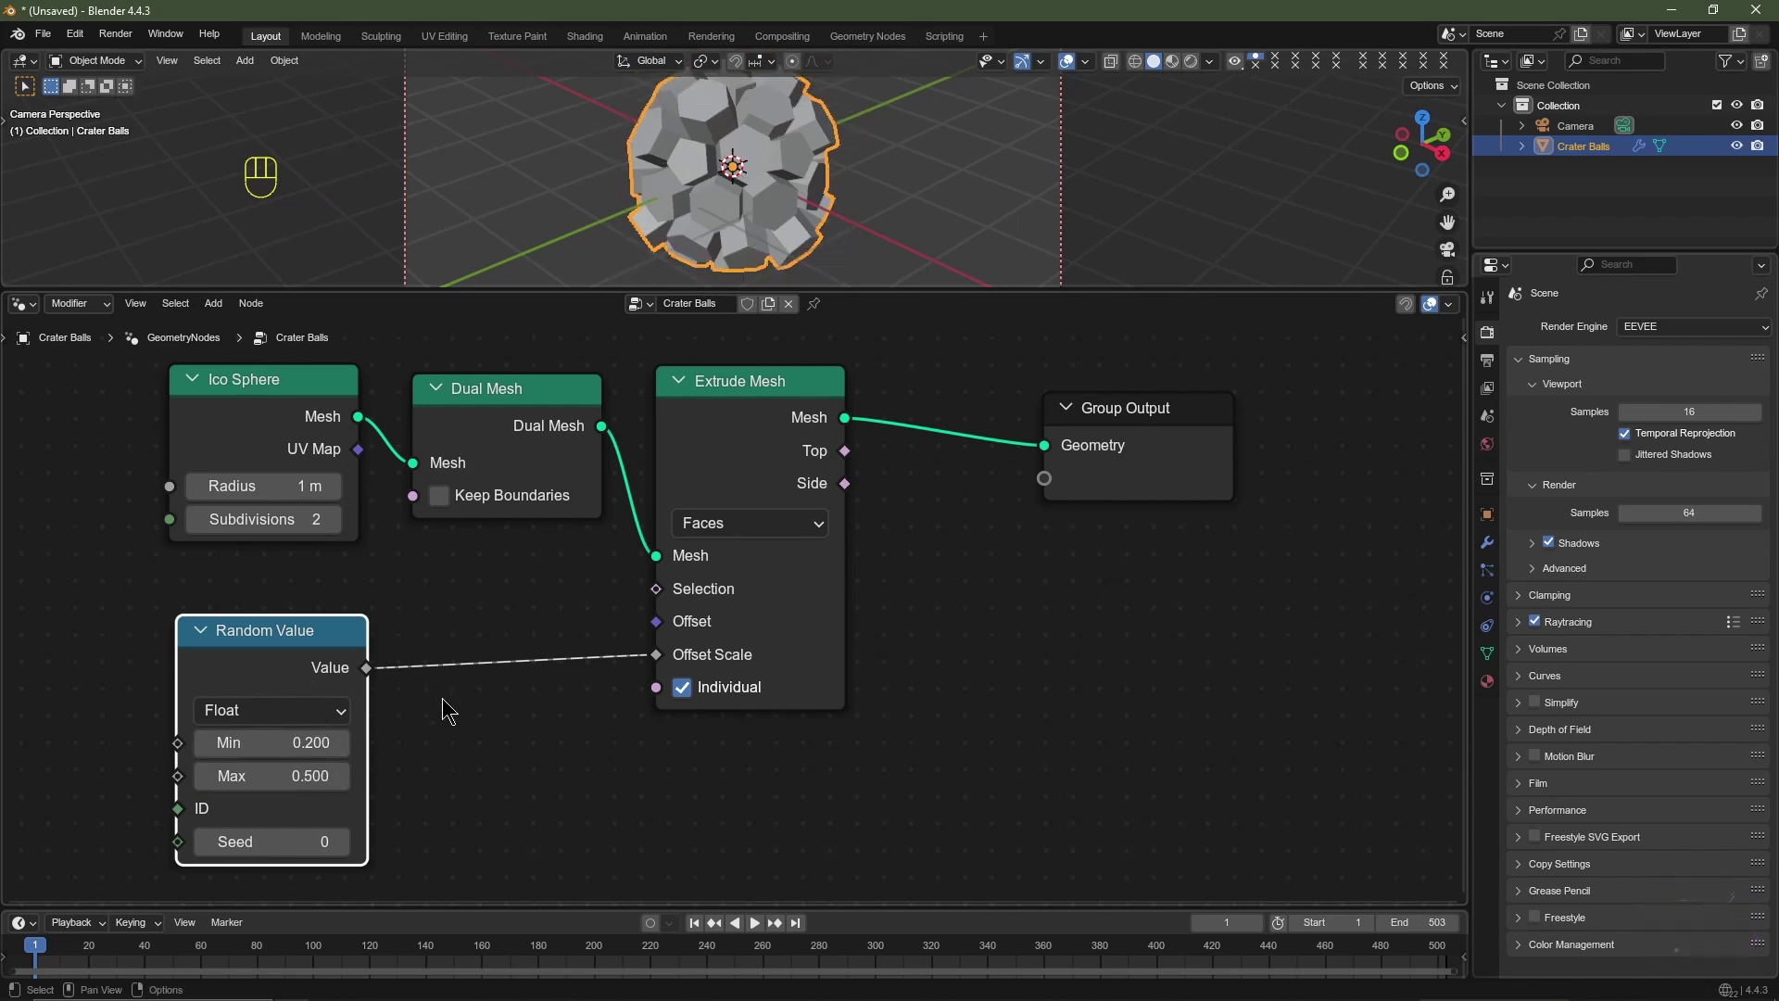
Step: Insert a Map Range node on the link between Random Value and Extrude Mesh's Offset Scale
key(shift+a)
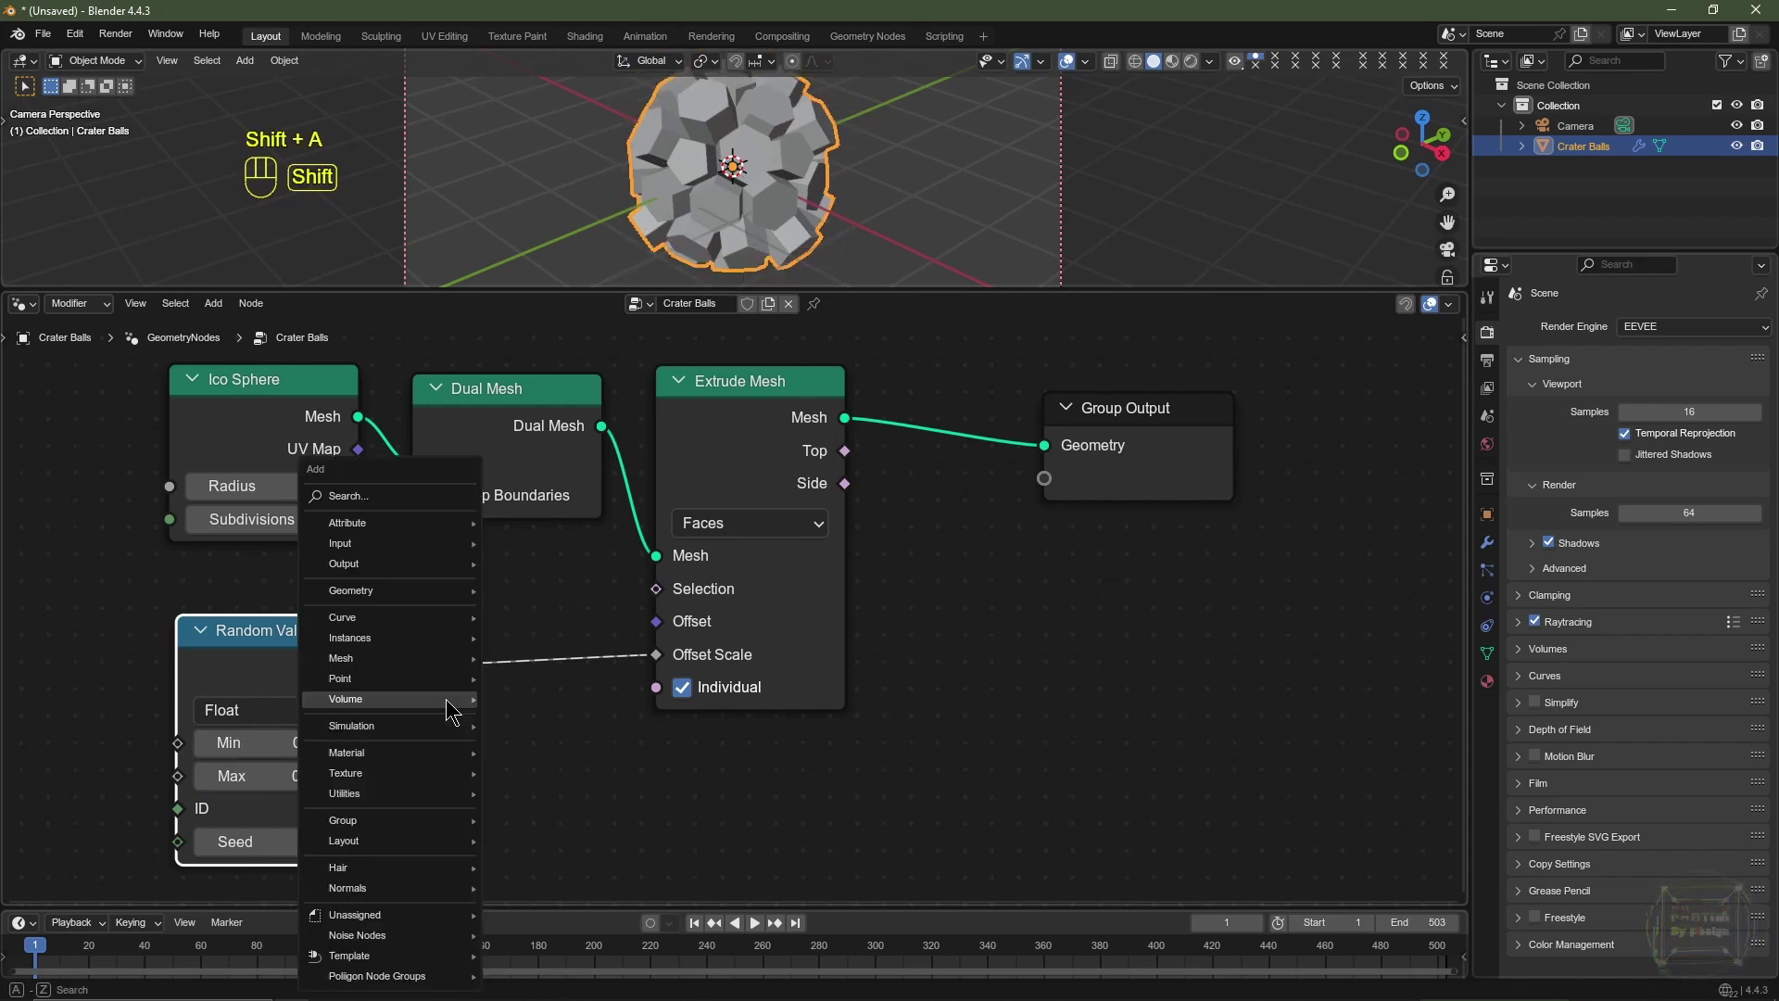
mouse_move(445, 701)
text(map)
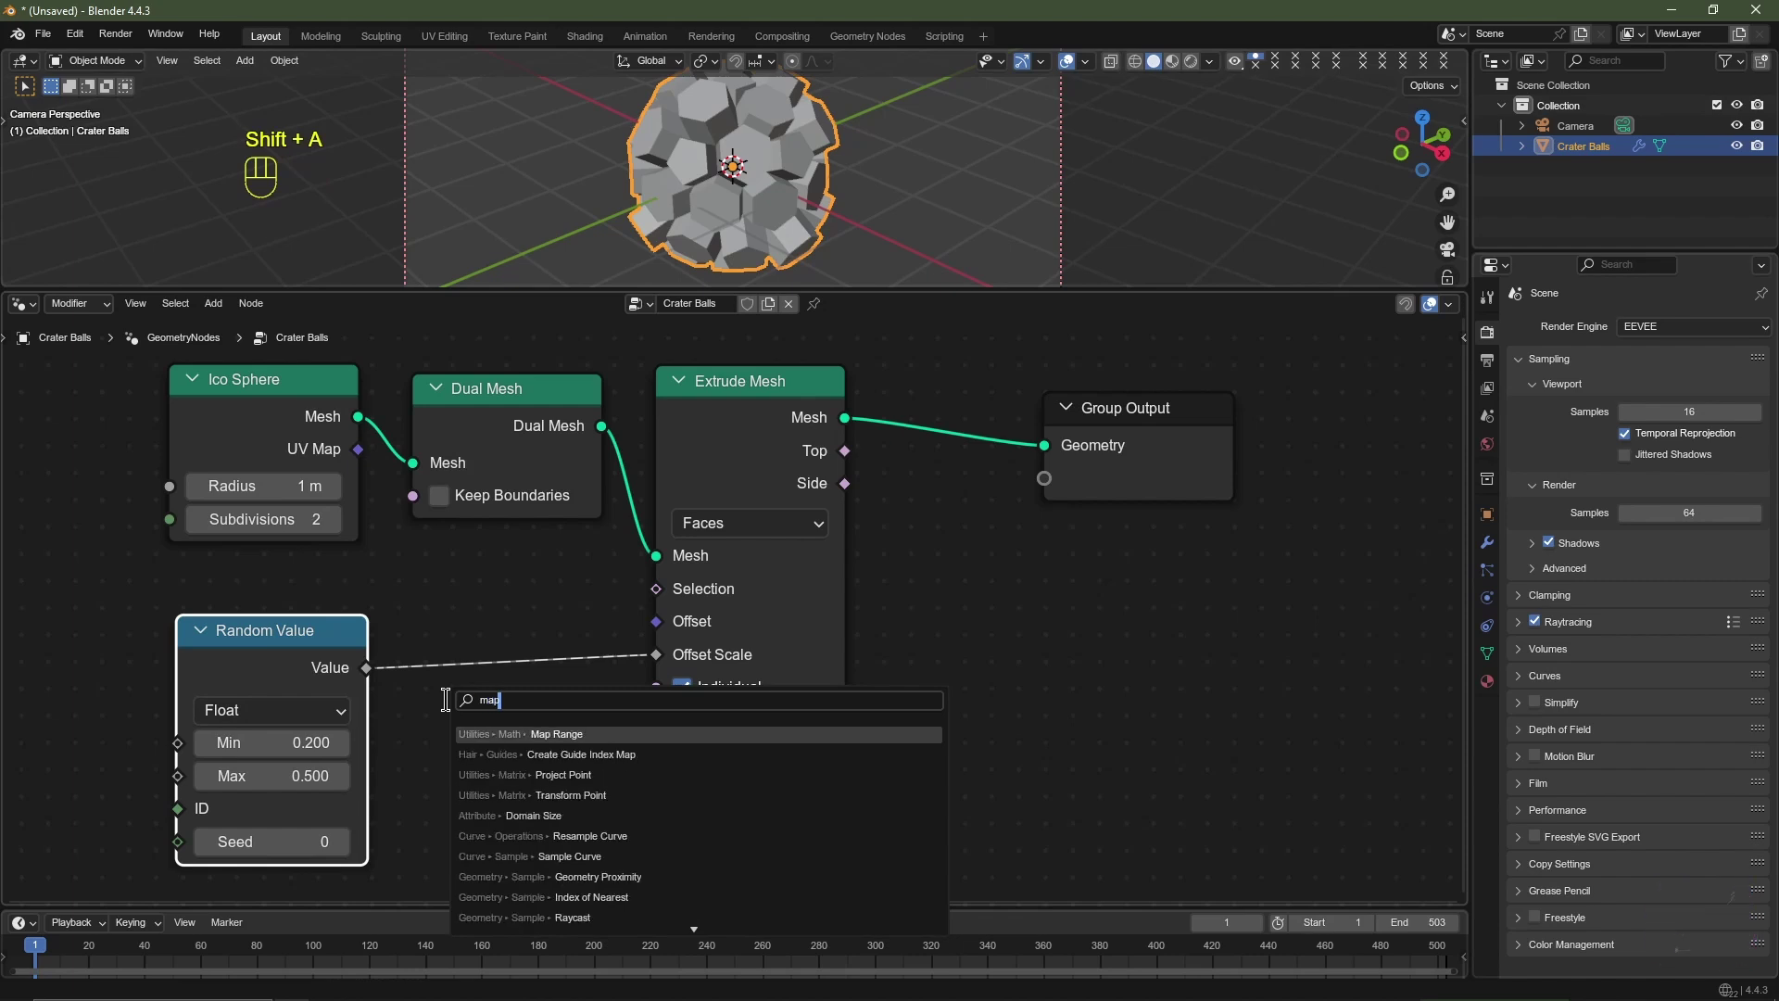
key(Return)
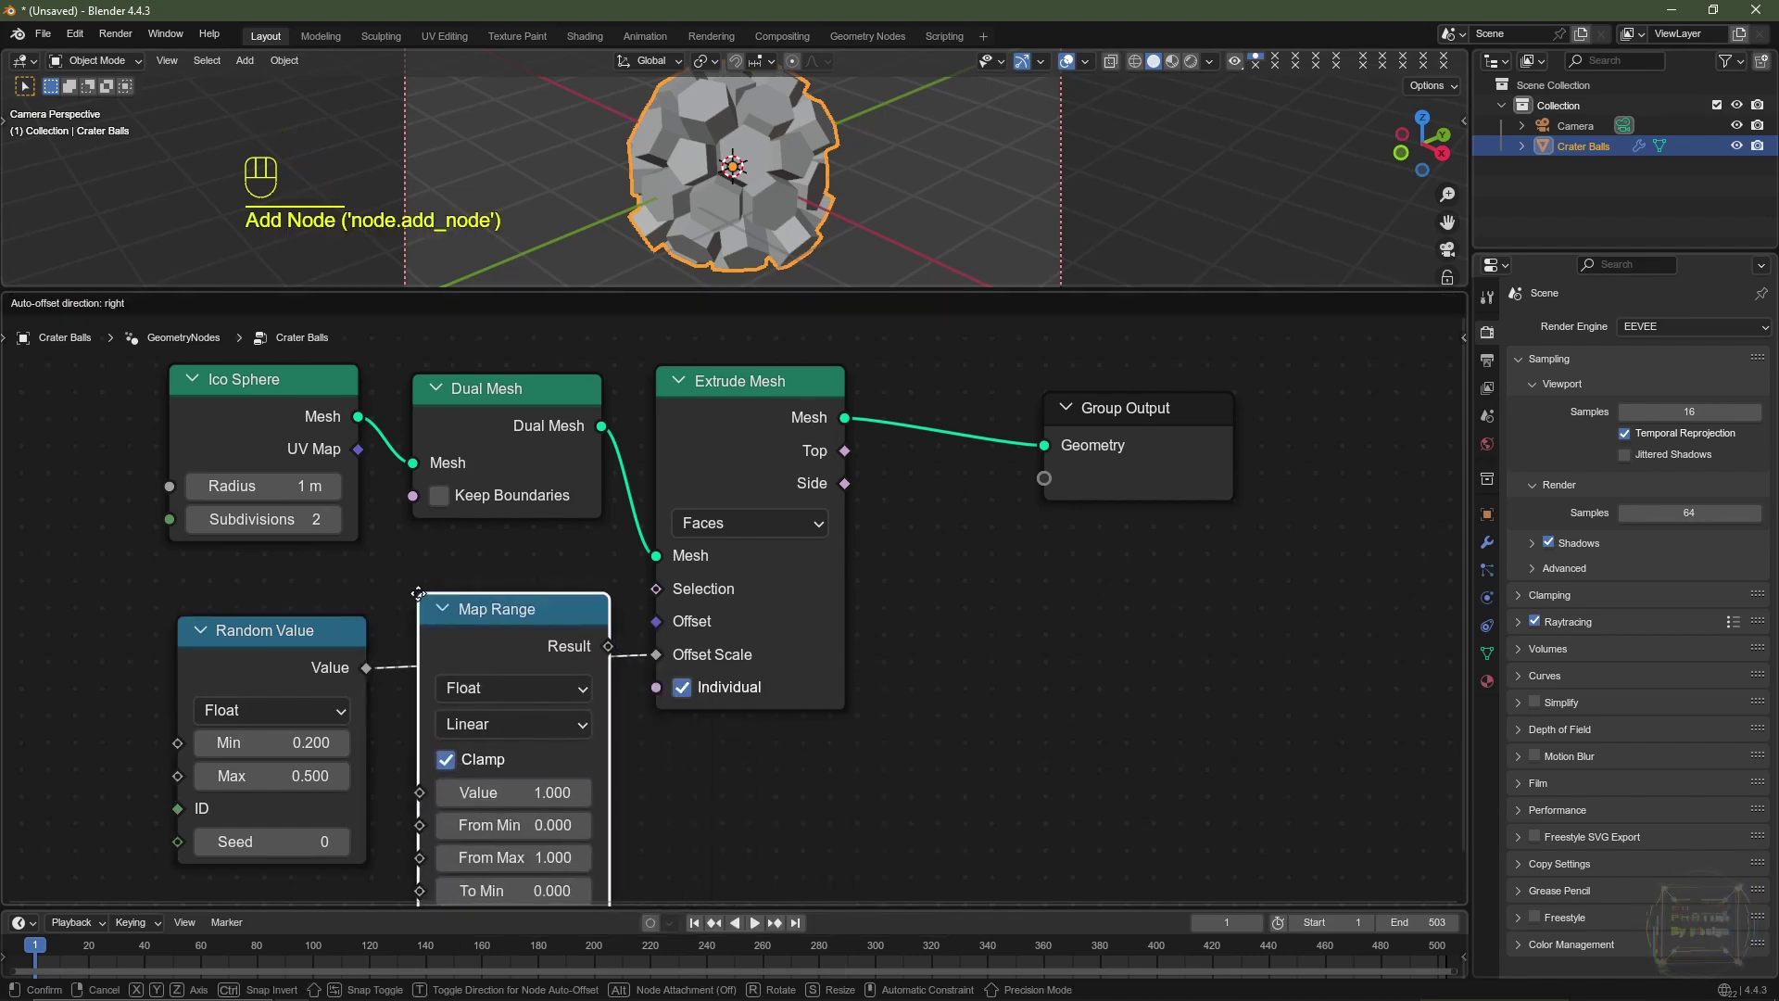
click(415, 590)
Step: Set Map Range to From Min 0.1, From Max 0.5, To Min 0.075 and To Max 0.2
scroll(463, 667, down, 2)
click(512, 747)
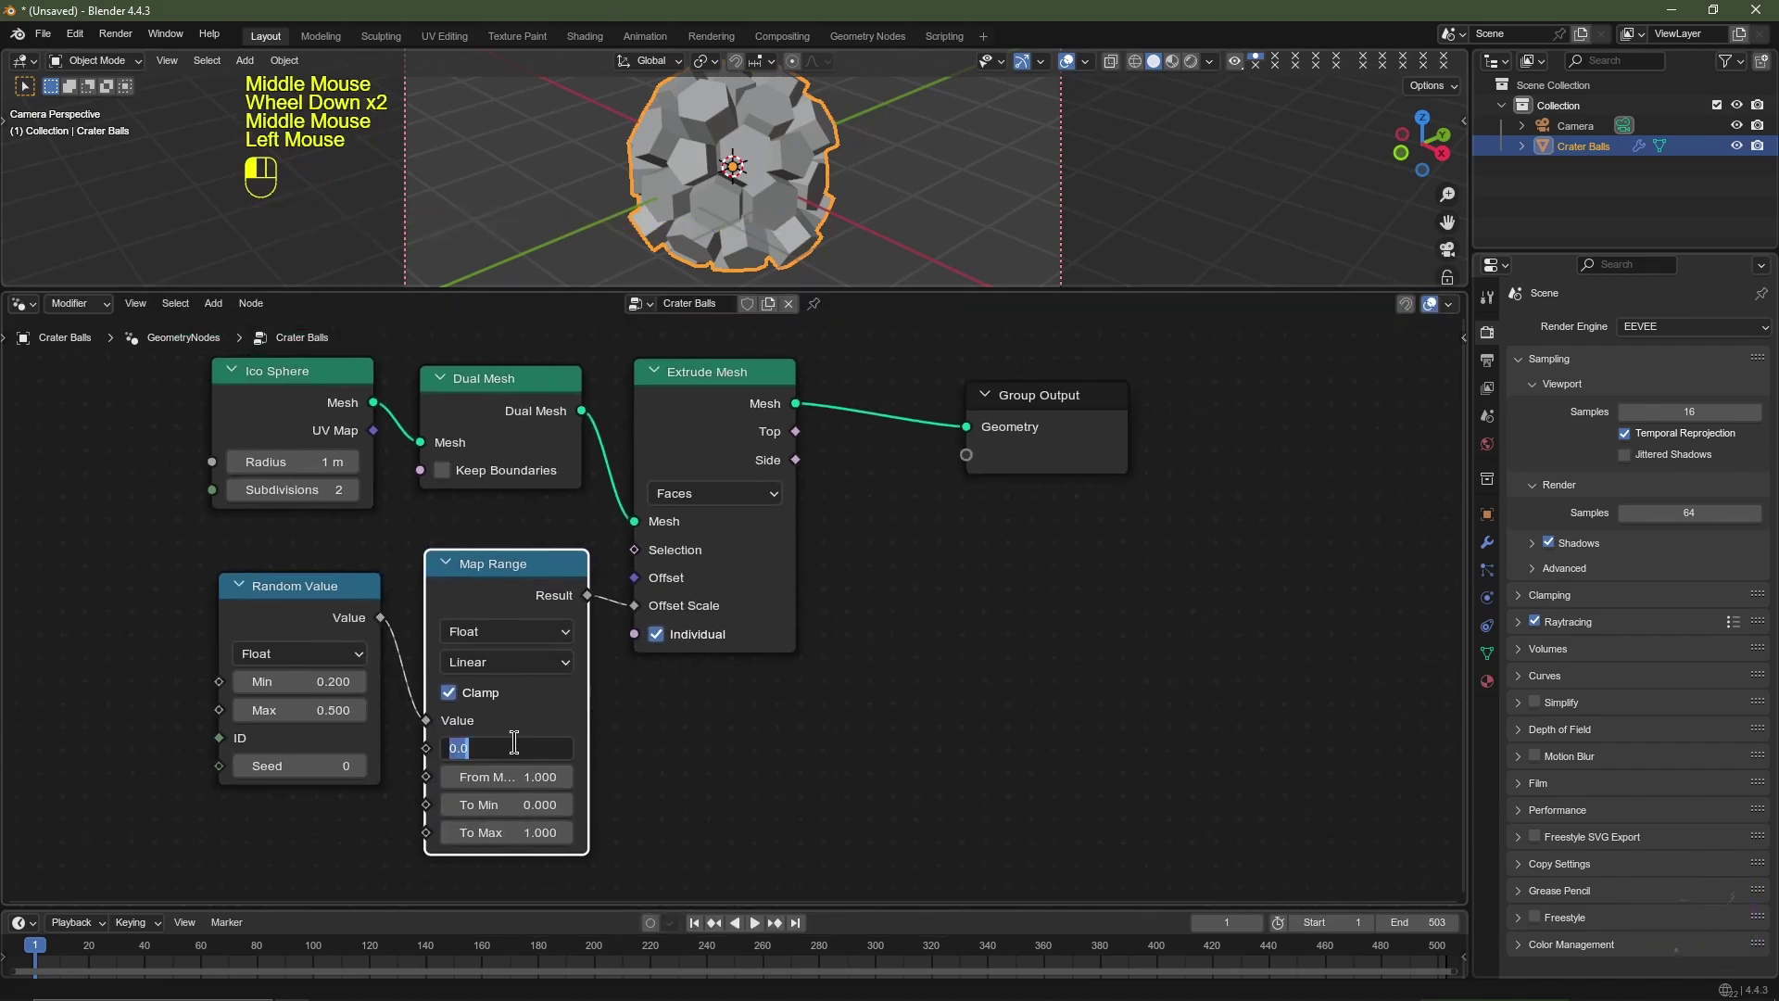
text(0.1)
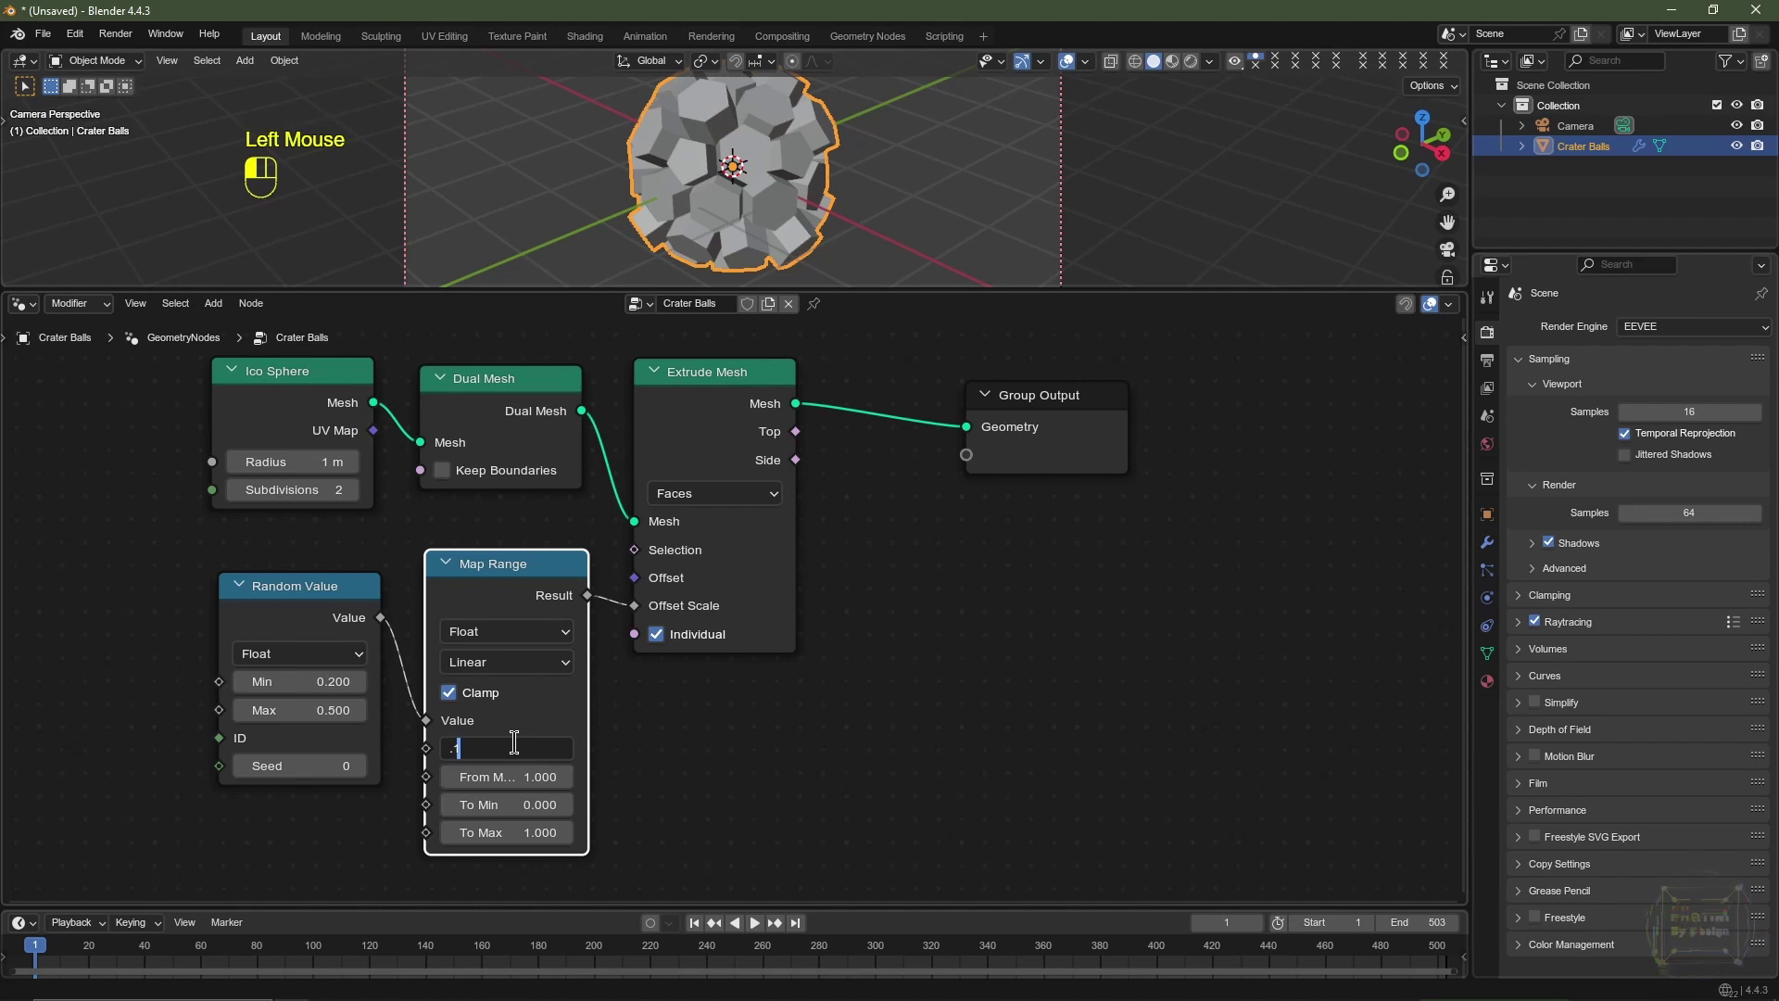
key(Tab)
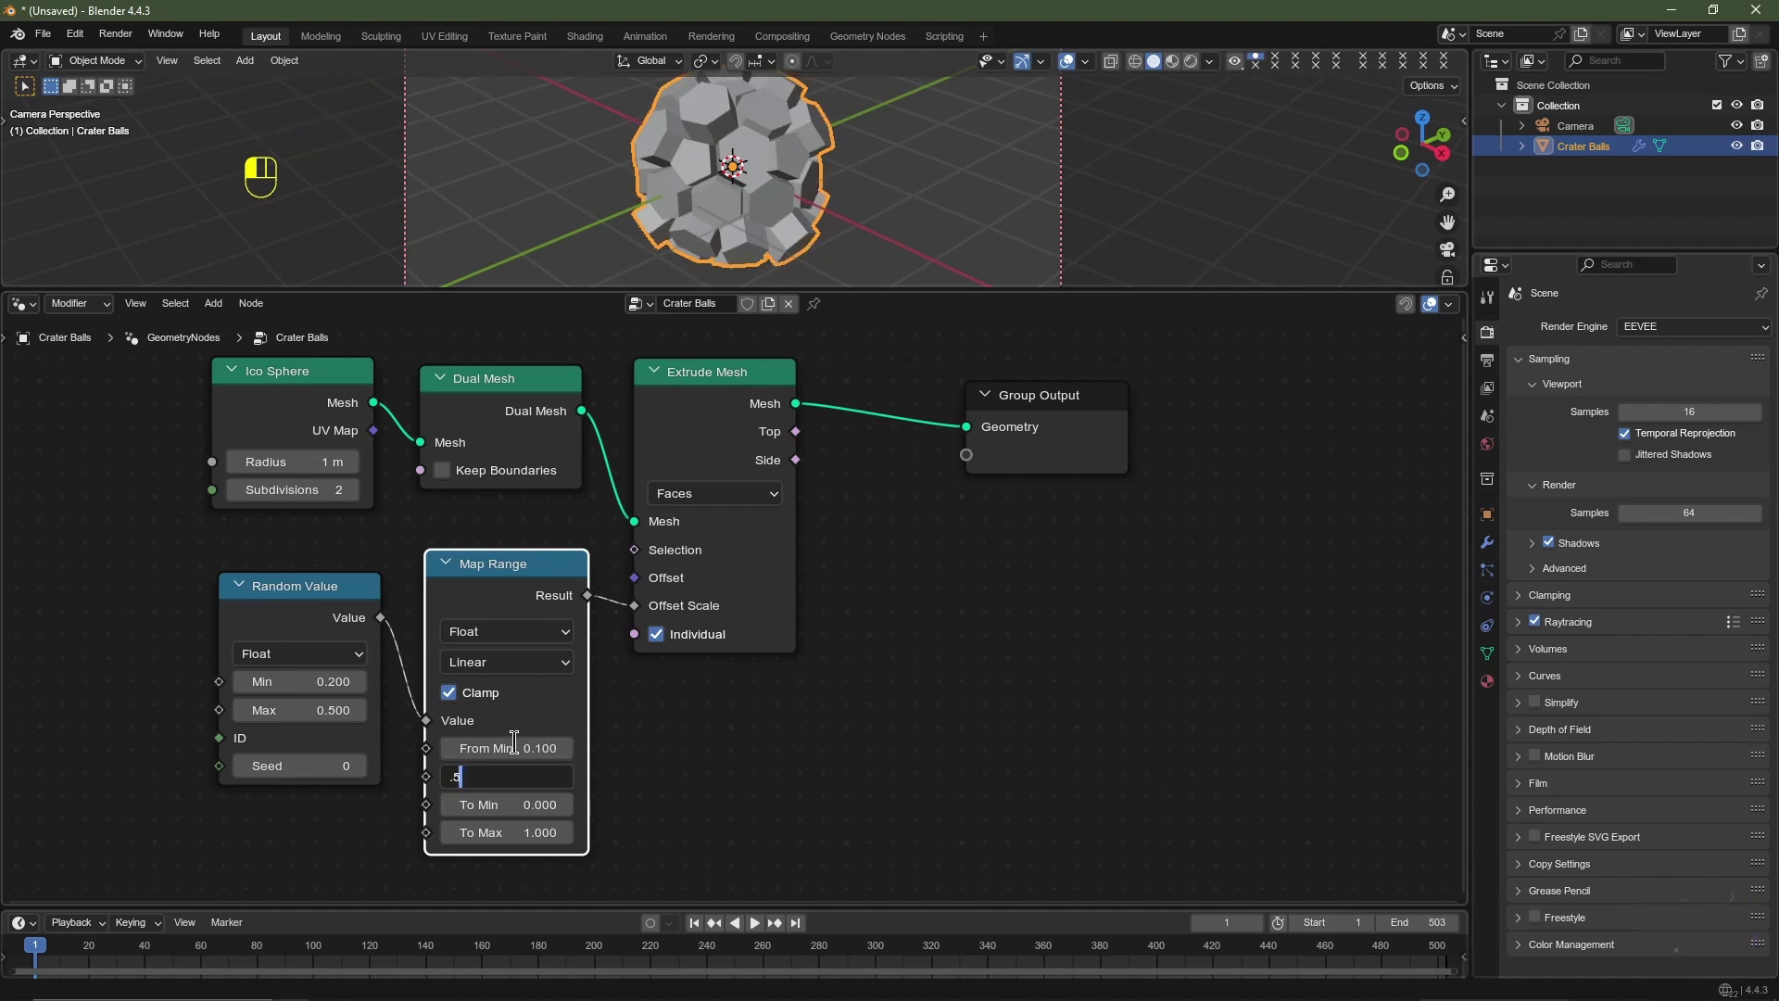
key(Tab)
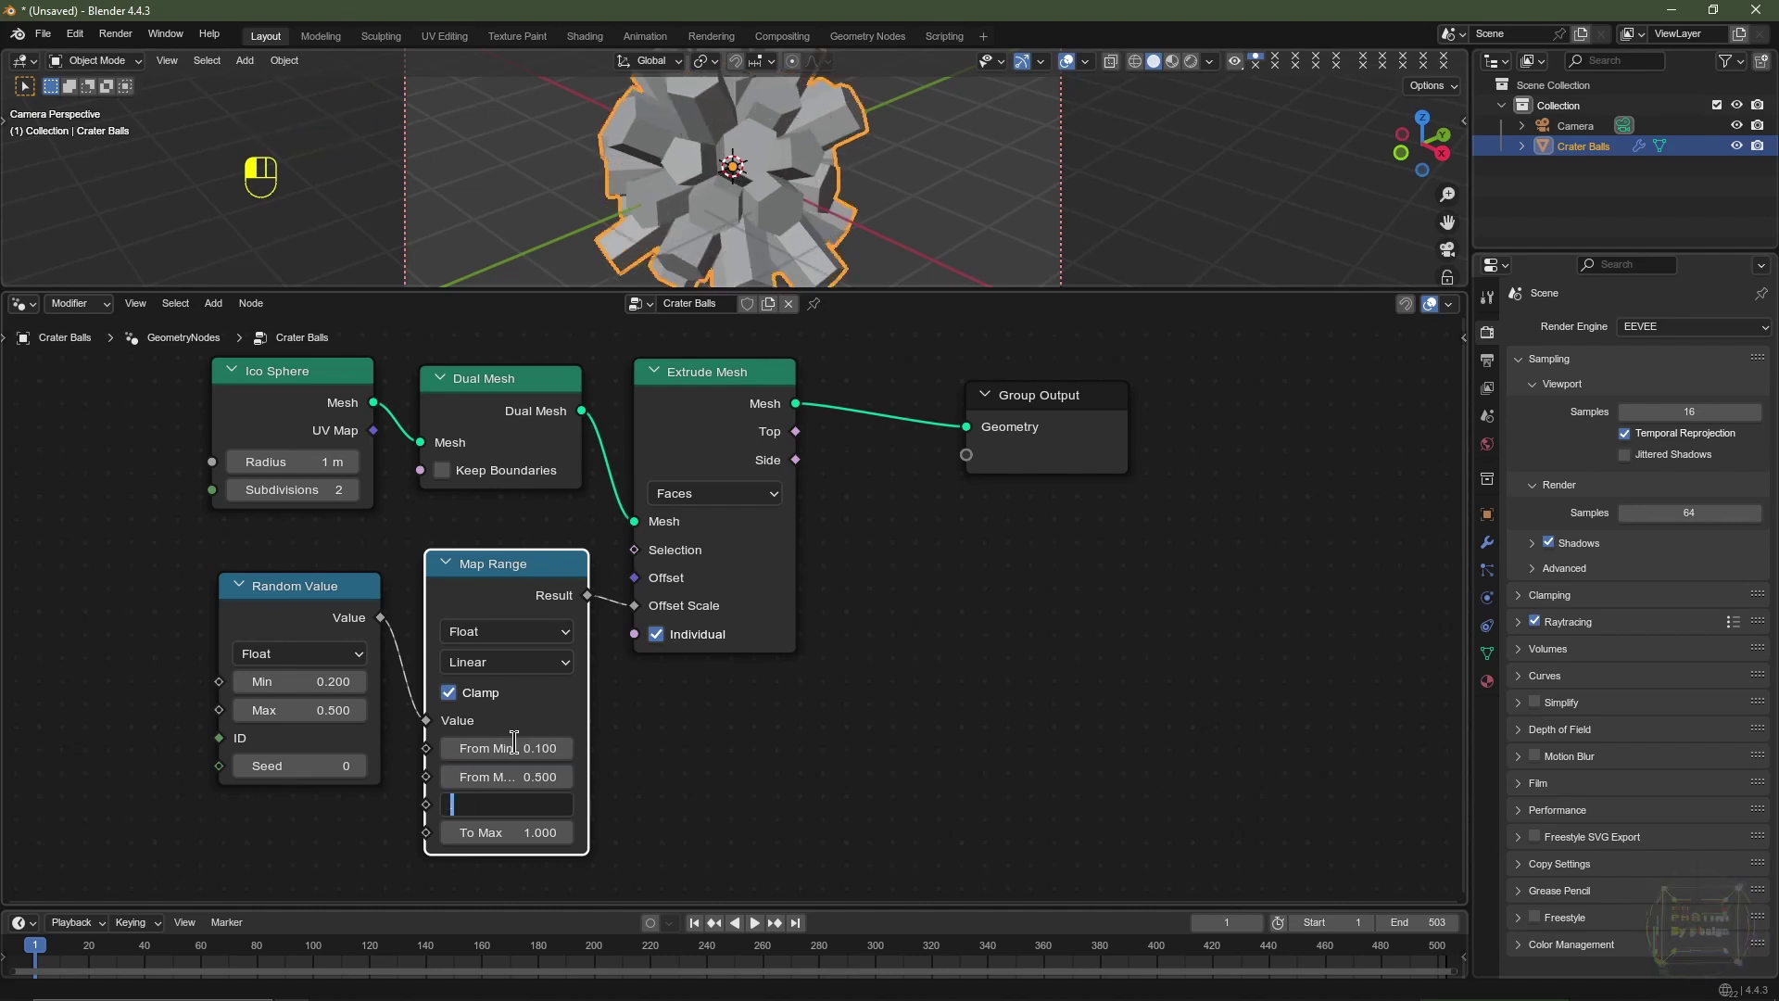
text(.075)
key(Tab)
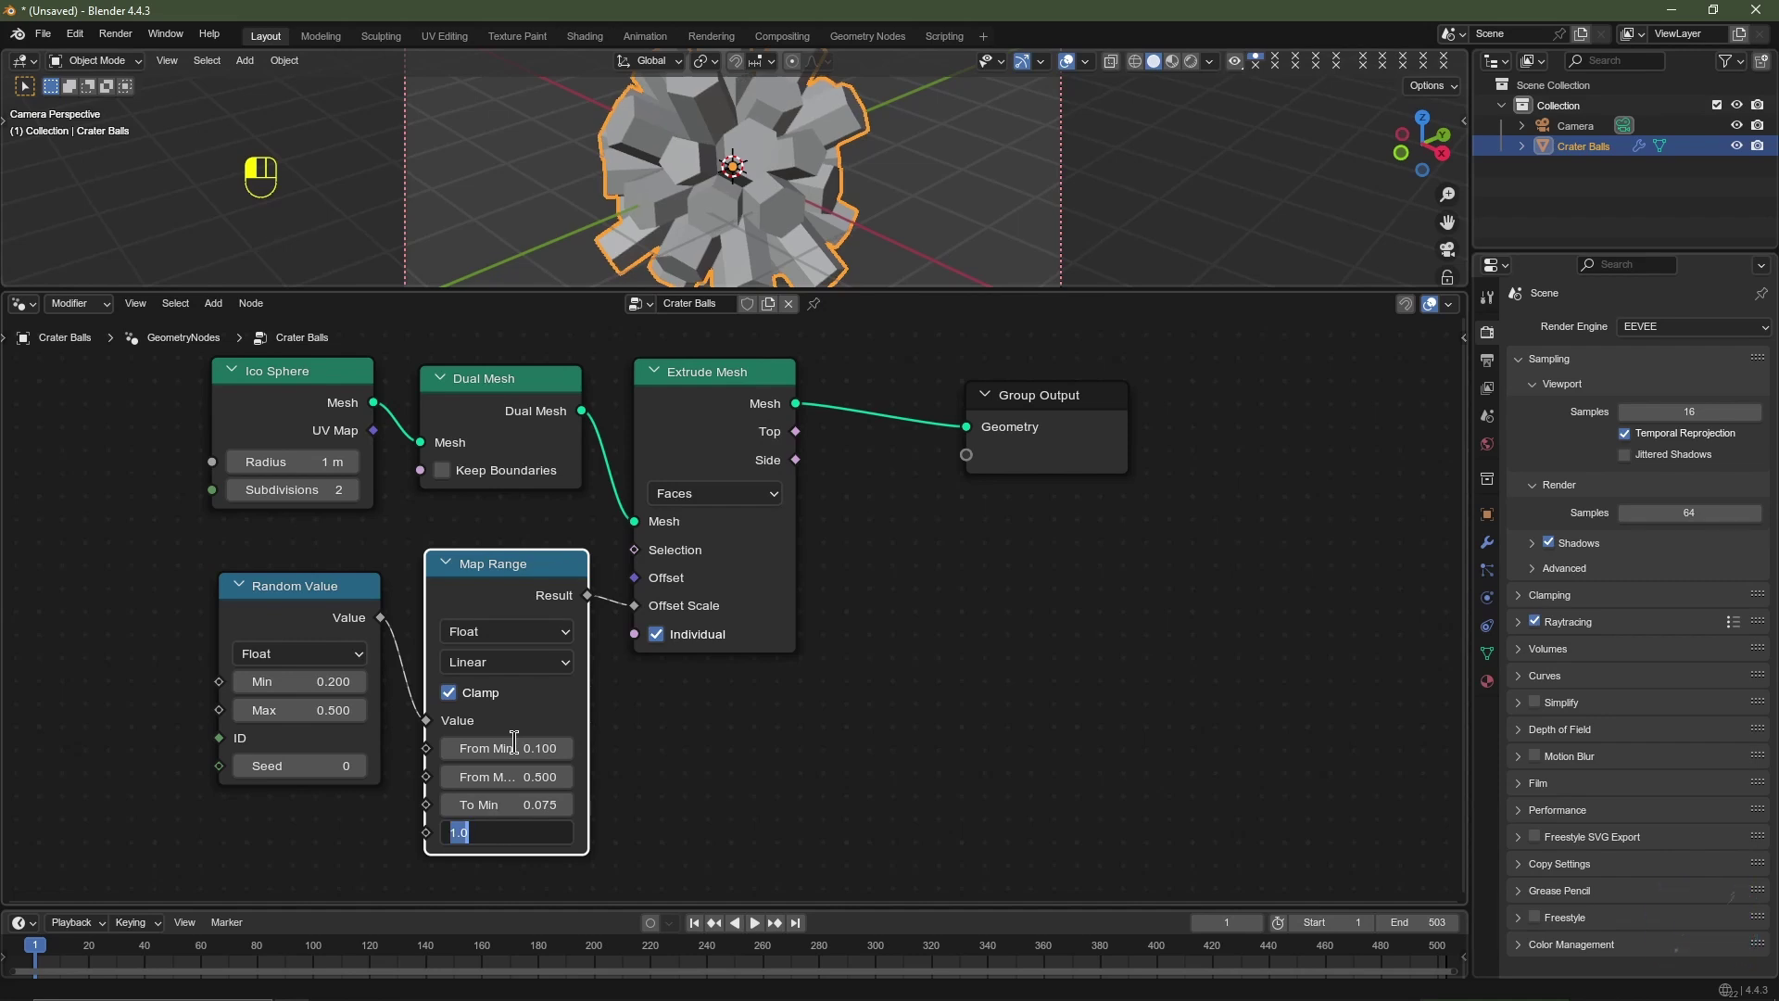
text(.2)
key(Return)
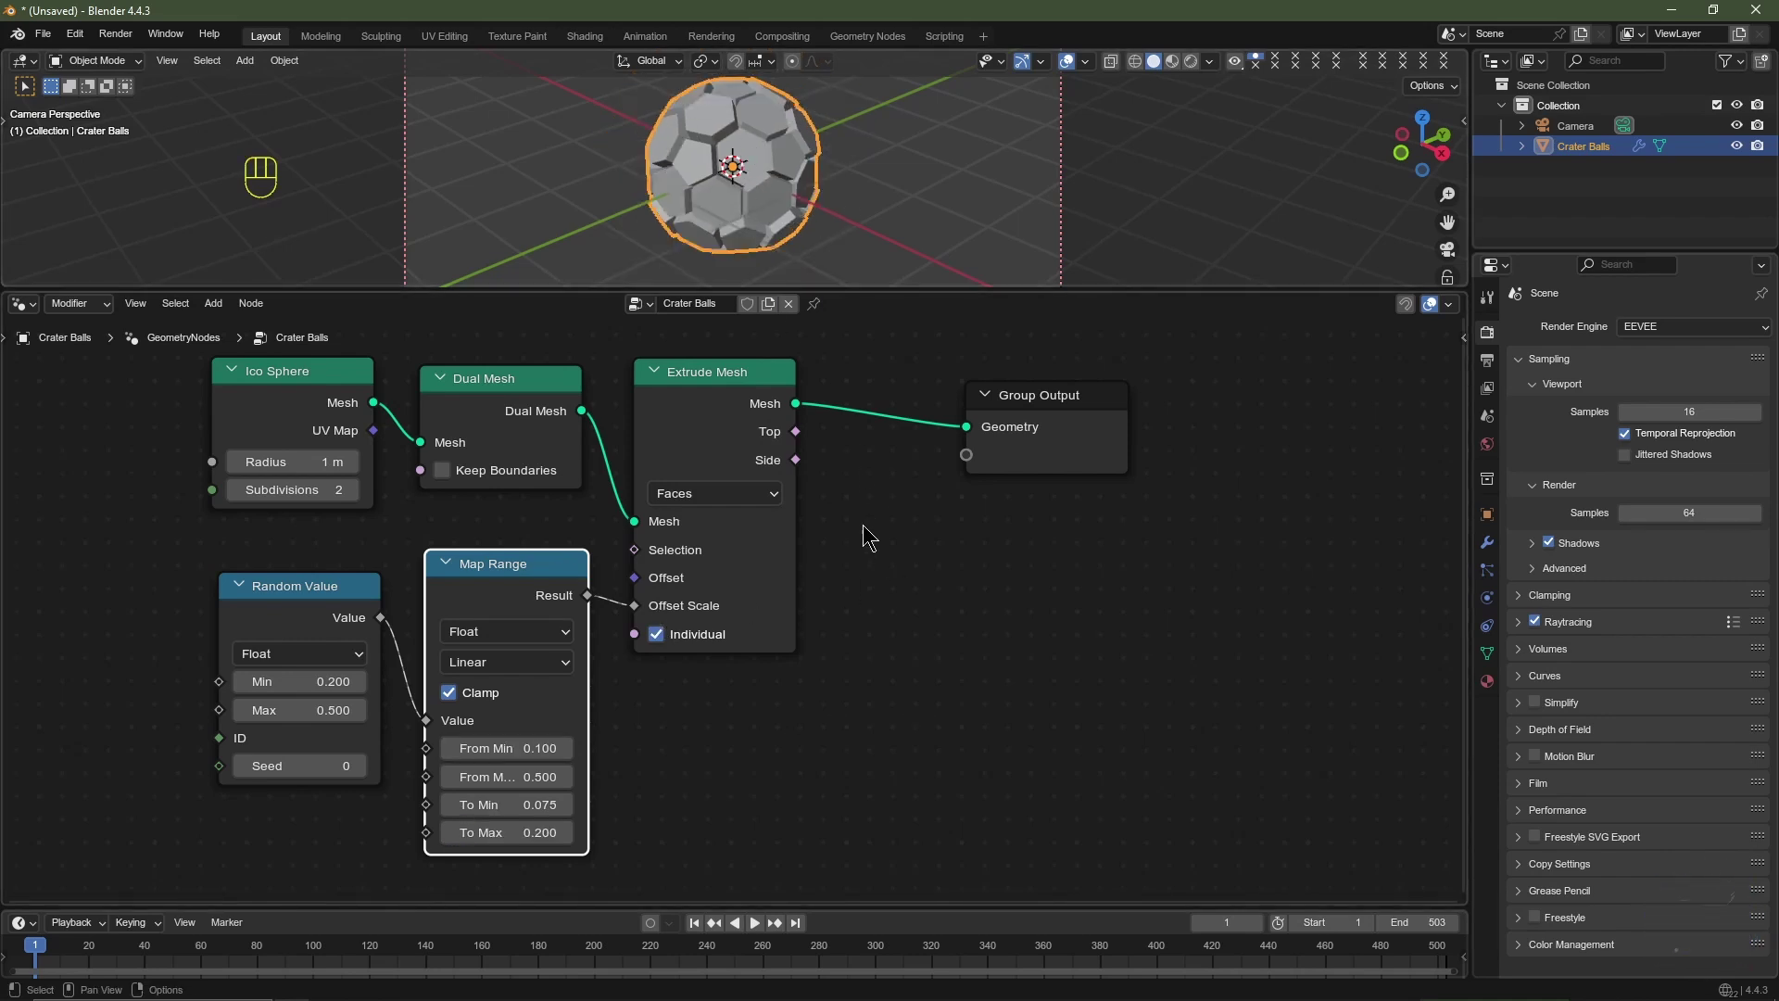
Step: Insert a Scale Elements node between Extrude Mesh and Group Output
key(shift+a)
text(scal)
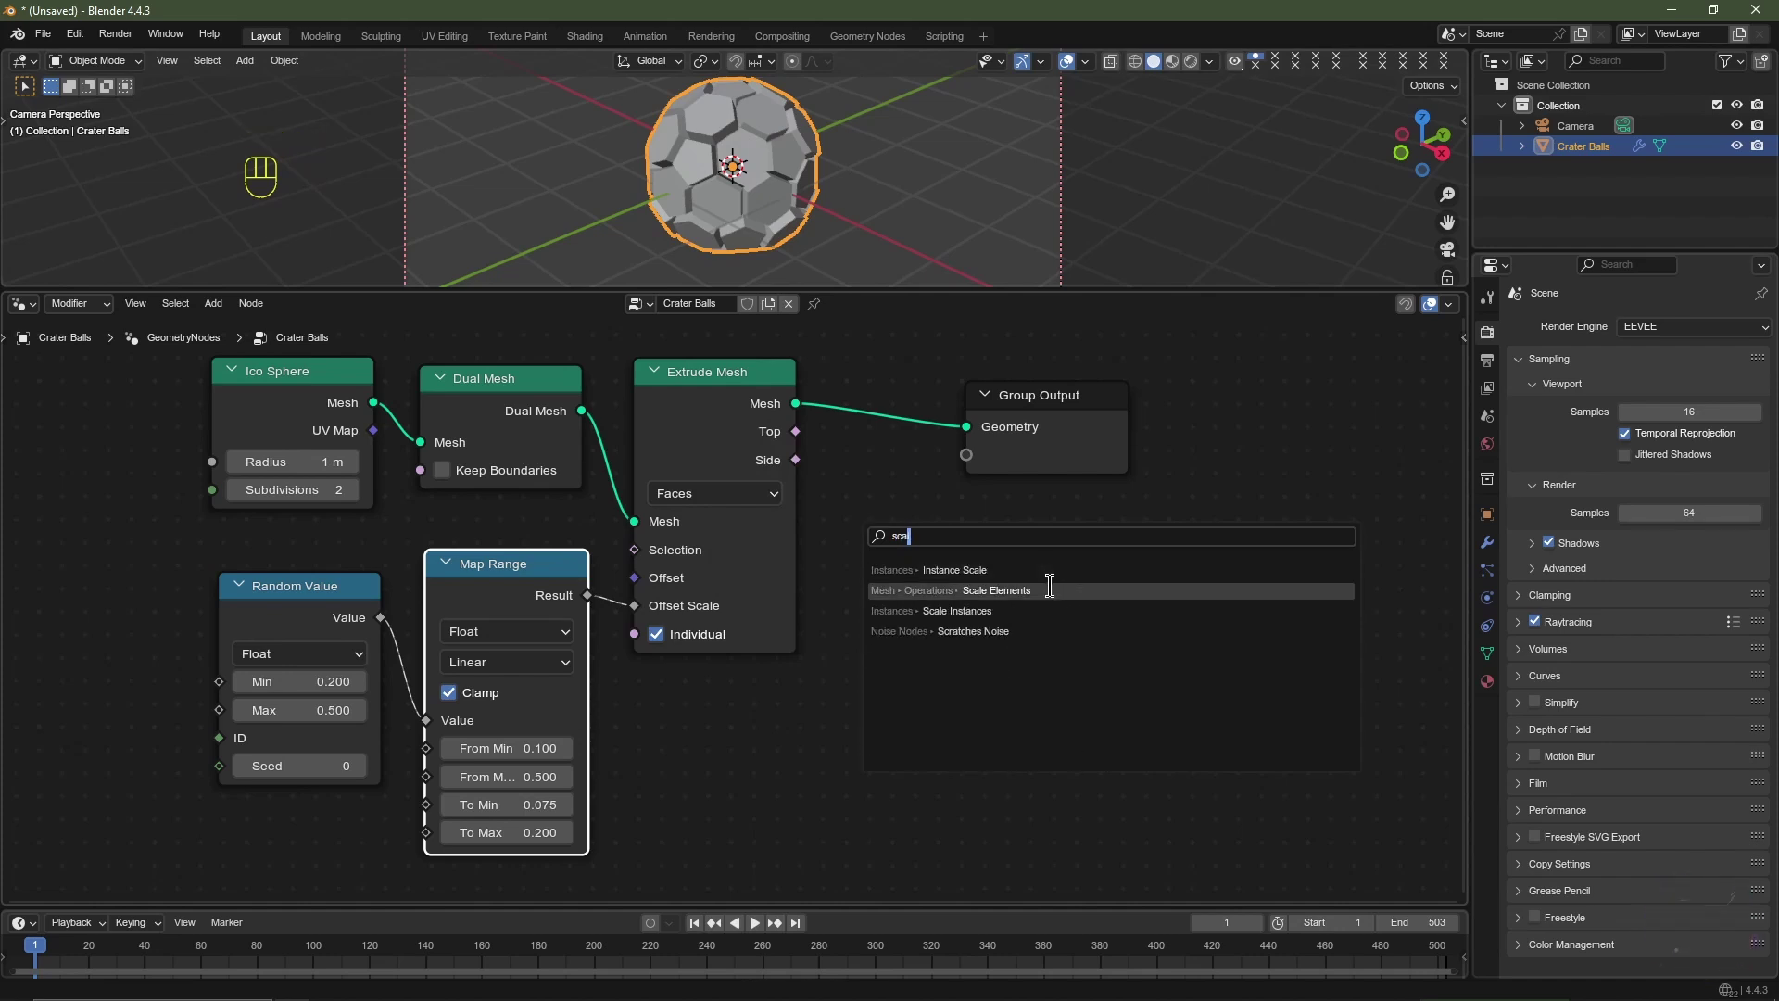
click(1044, 590)
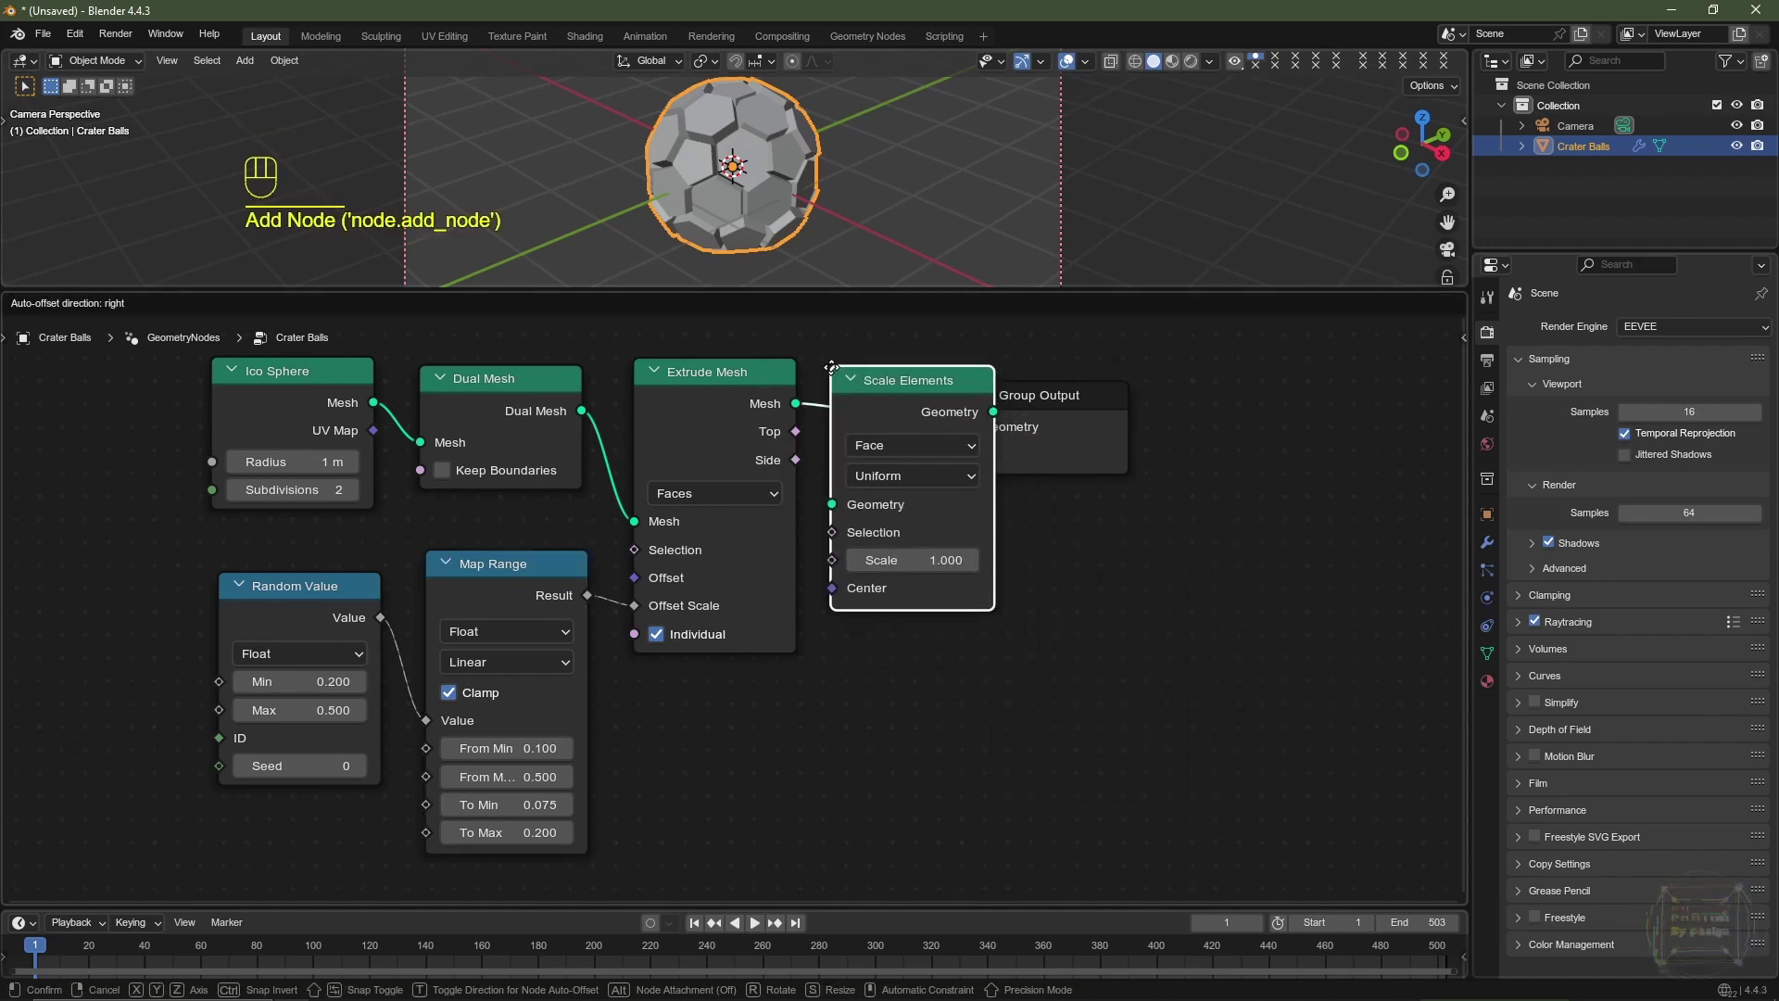
click(831, 367)
mouse_move(926, 560)
mouse_down()
mouse_move(992, 560)
mouse_move(927, 559)
mouse_up()
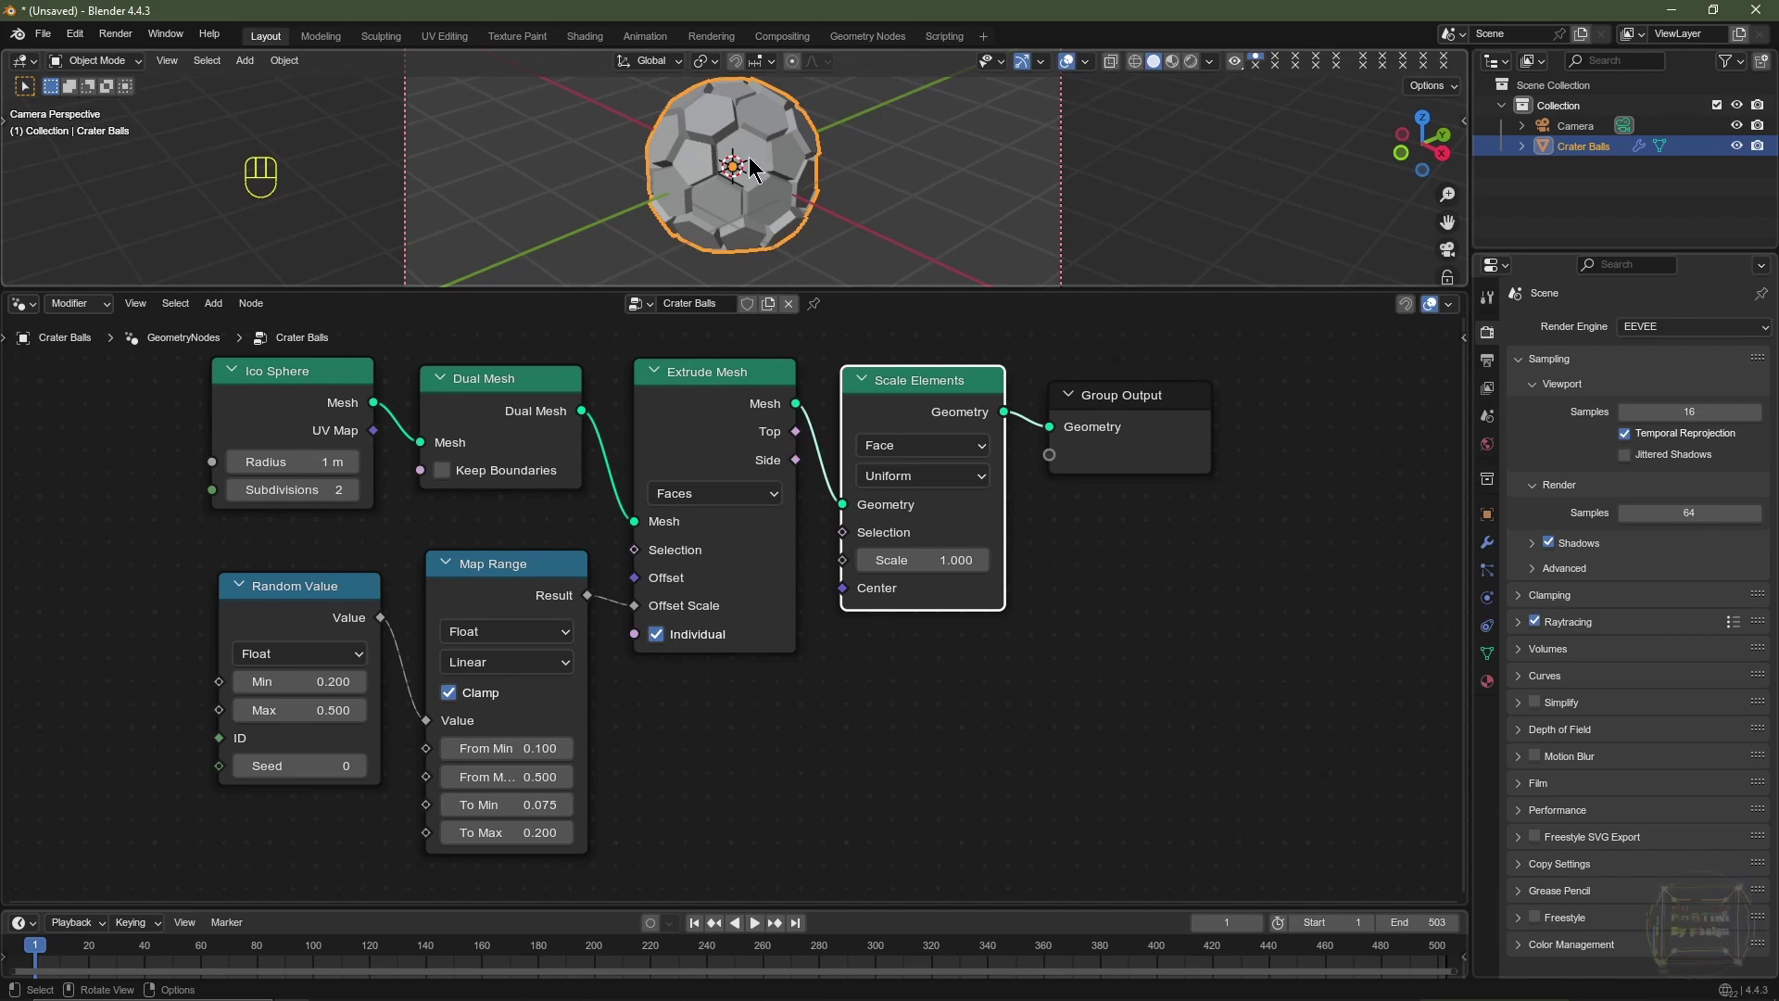
Step: Connect Extrude Mesh's Top to Scale Elements' Selection, and Random Value's Value to its Scale
drag(796, 431, 827, 534)
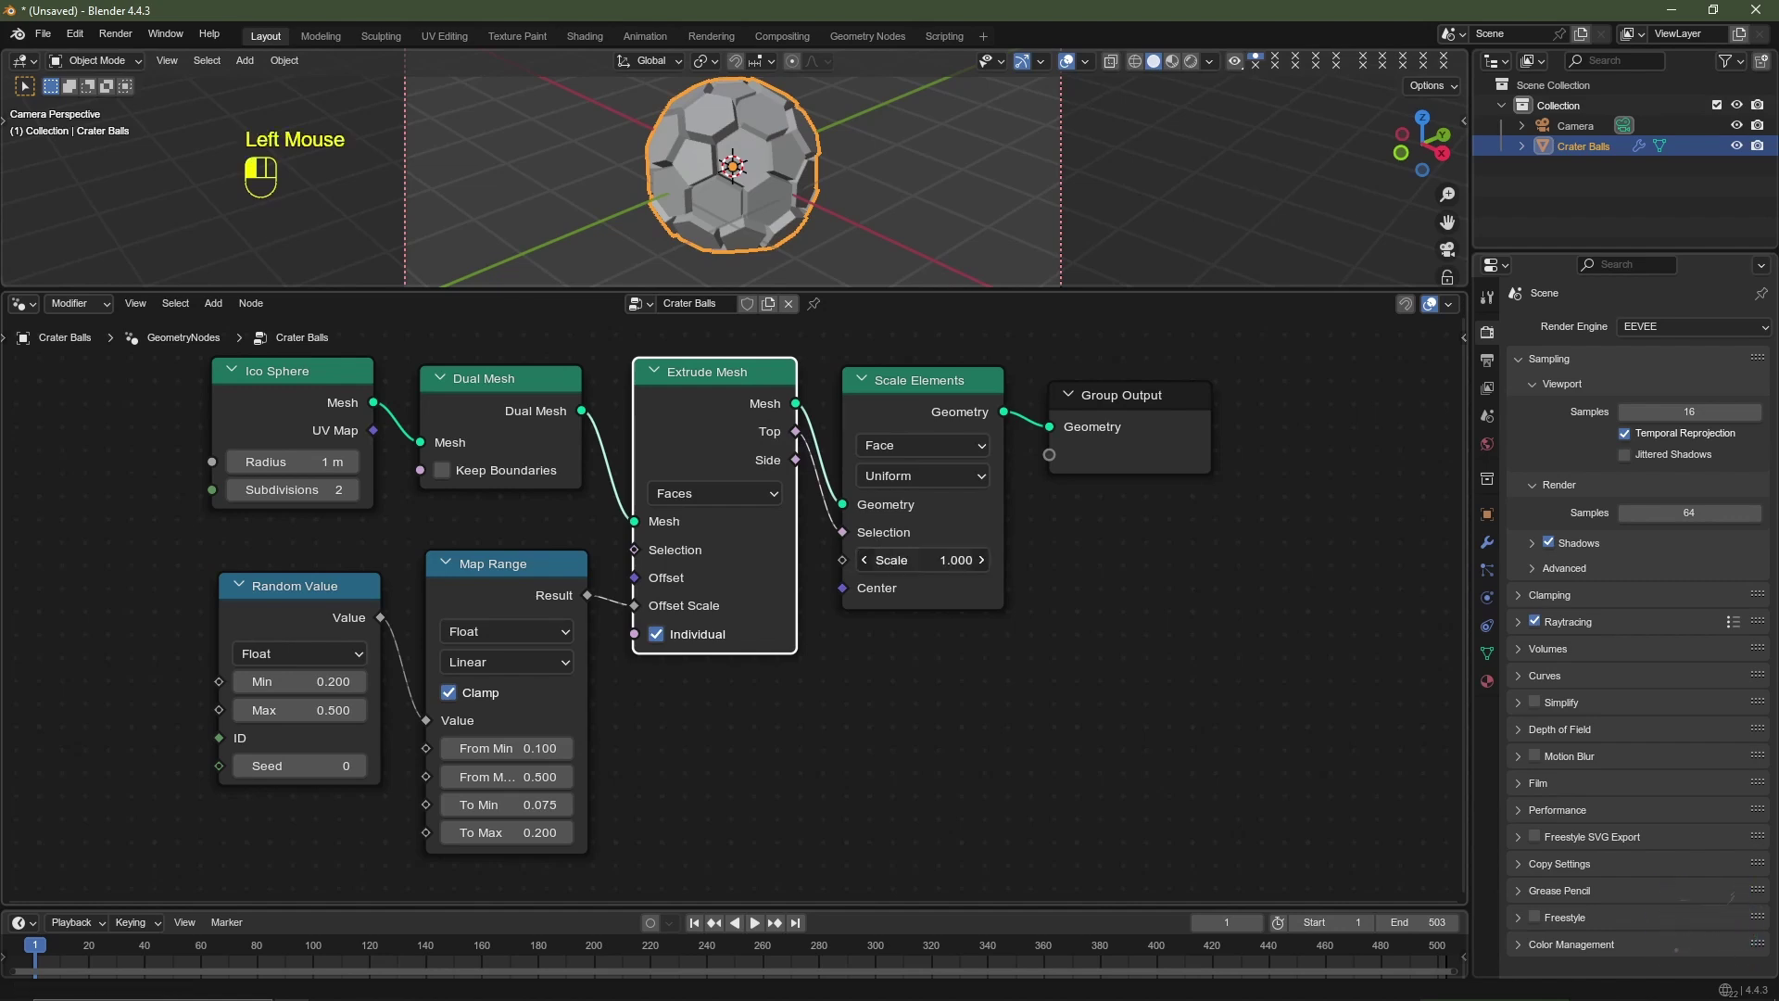
mouse_move(892, 561)
mouse_down()
mouse_move(853, 562)
mouse_move(893, 561)
mouse_up()
click(897, 595)
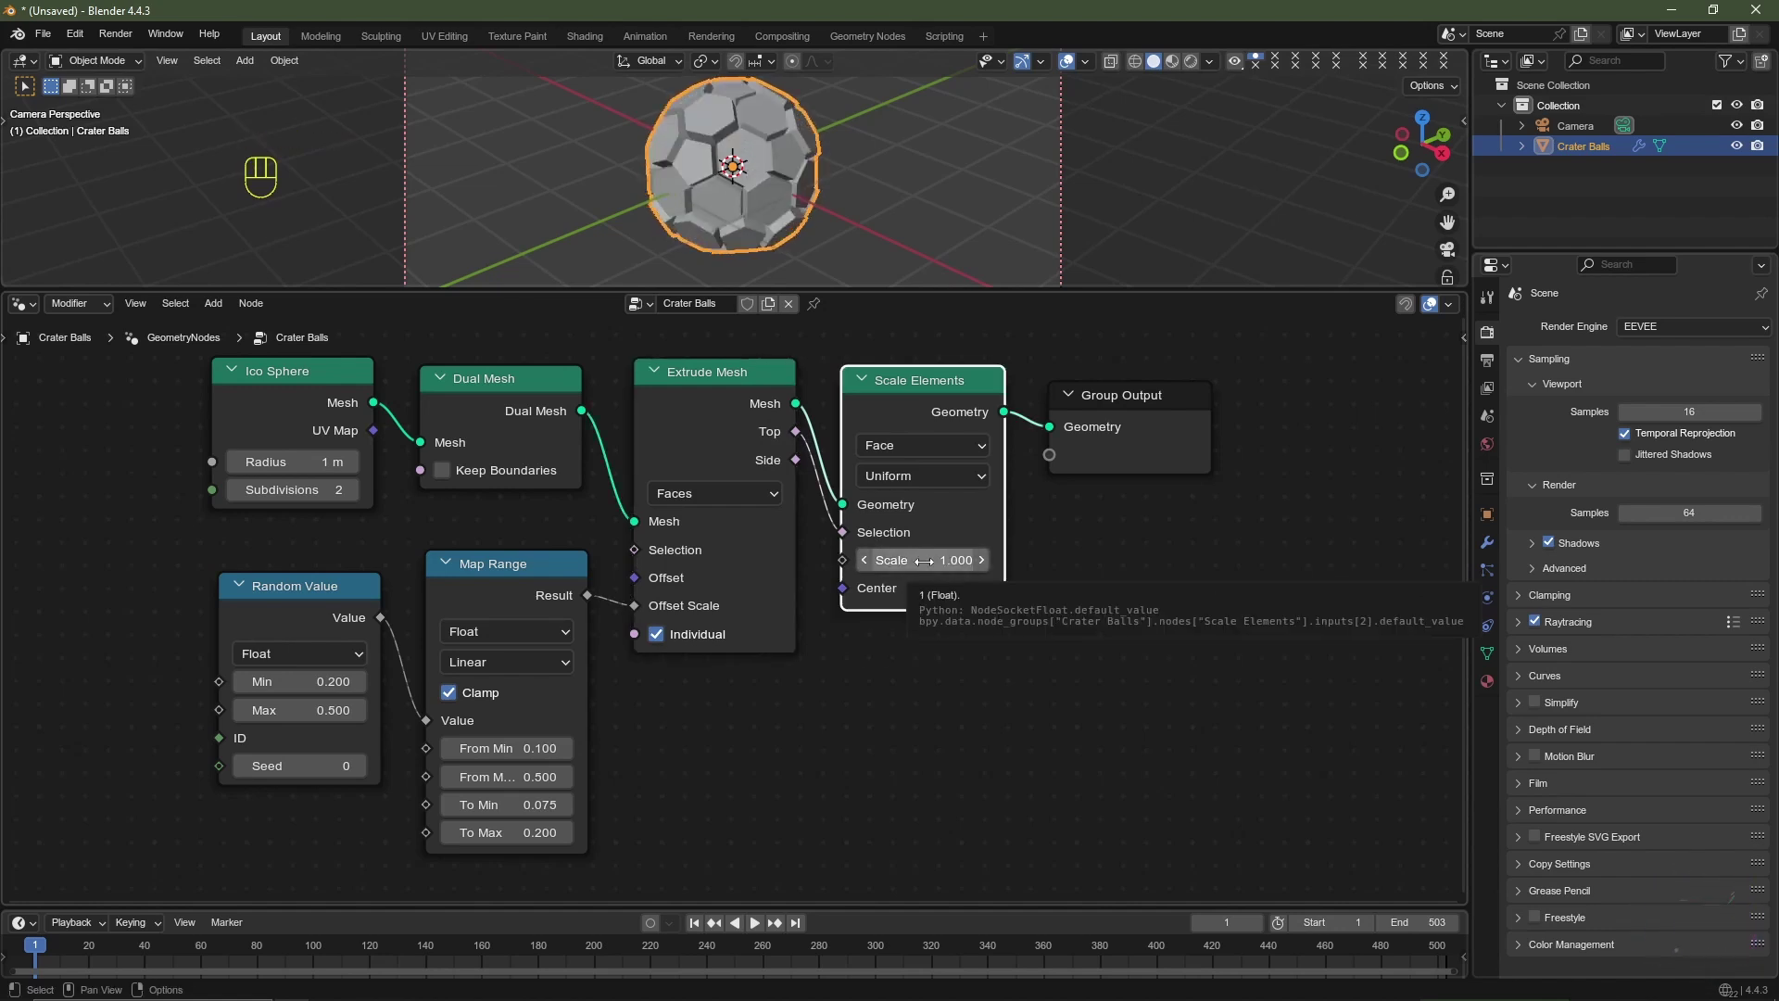
mouse_move(297, 710)
mouse_down()
mouse_move(362, 710)
mouse_move(278, 710)
mouse_move(296, 710)
mouse_up()
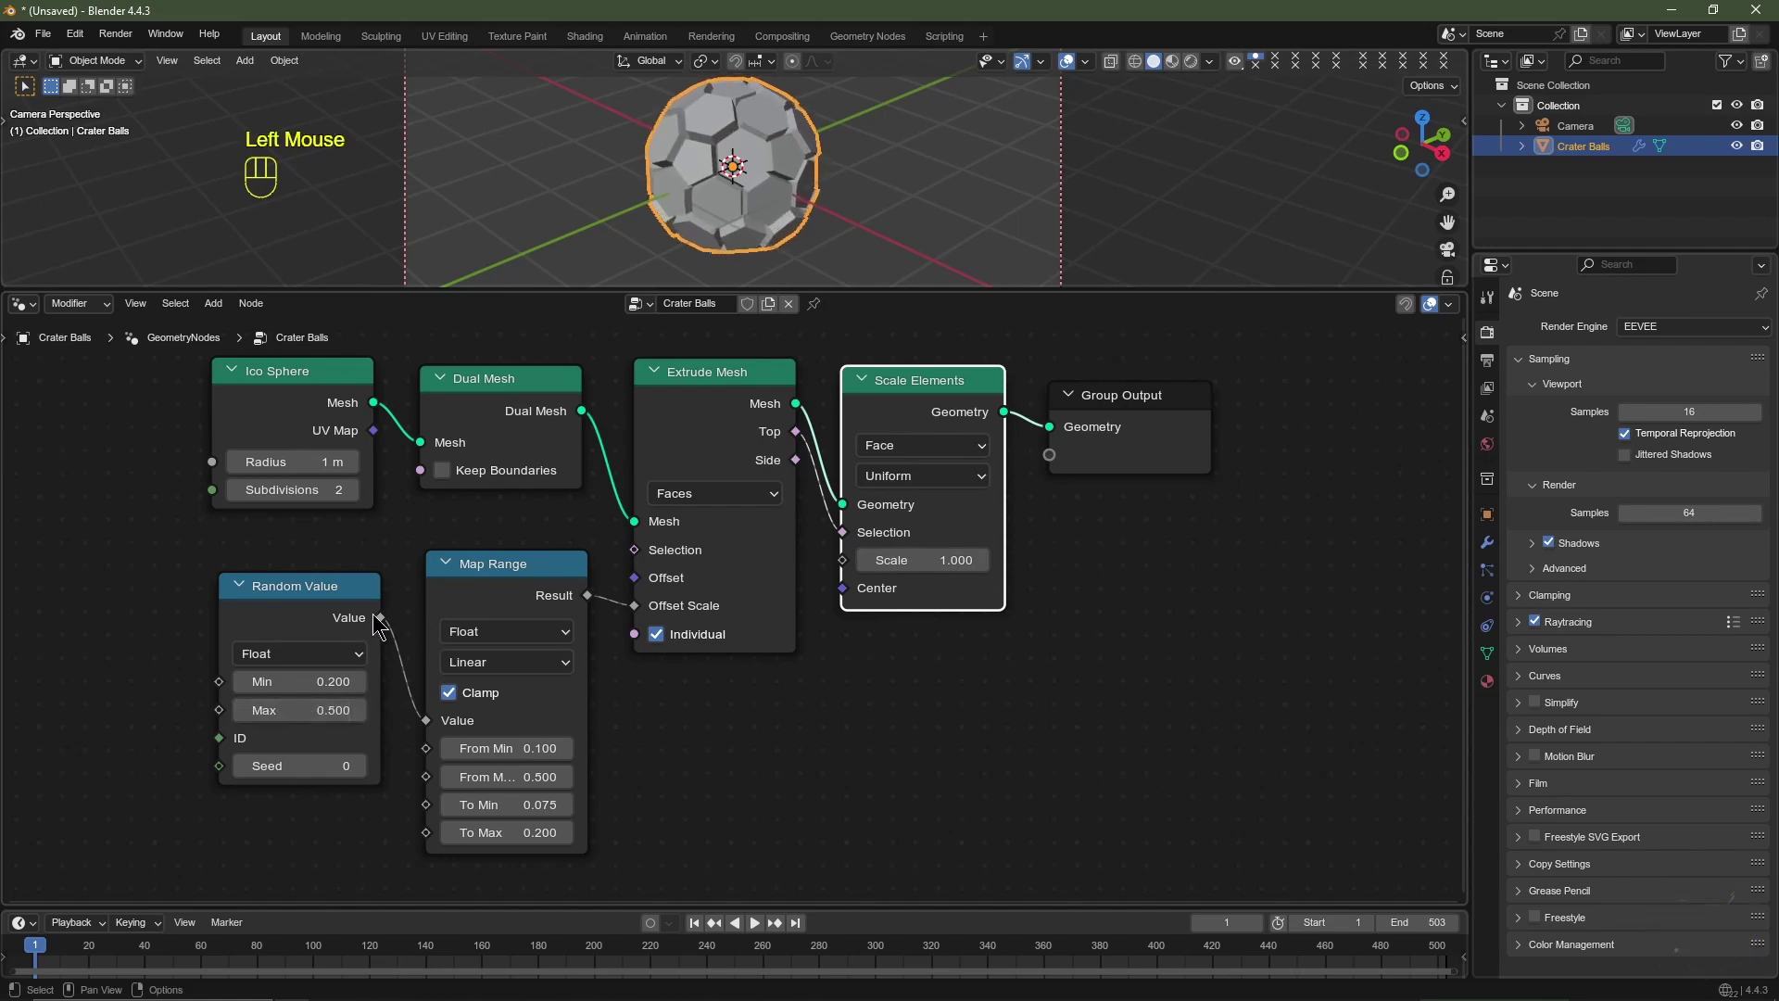
drag(379, 618, 843, 562)
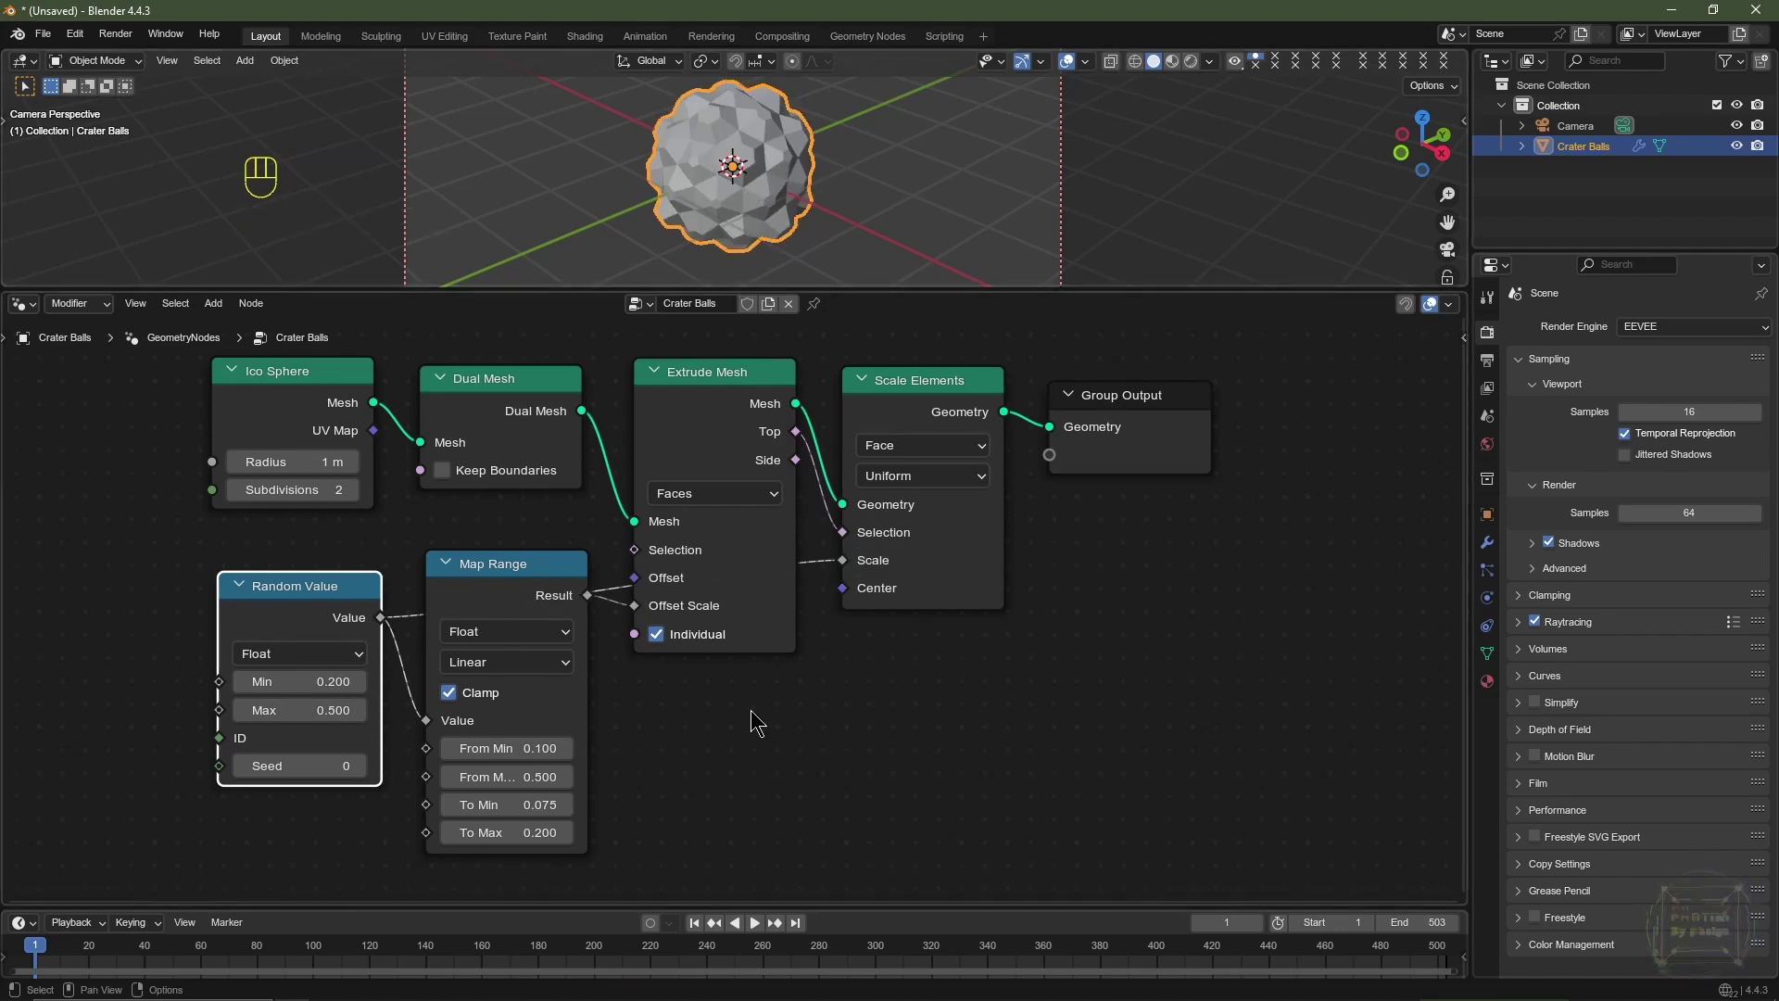
Step: Add a Math node below the Extrude Mesh node and set its operation to Multiply
key(shift+a)
text(math)
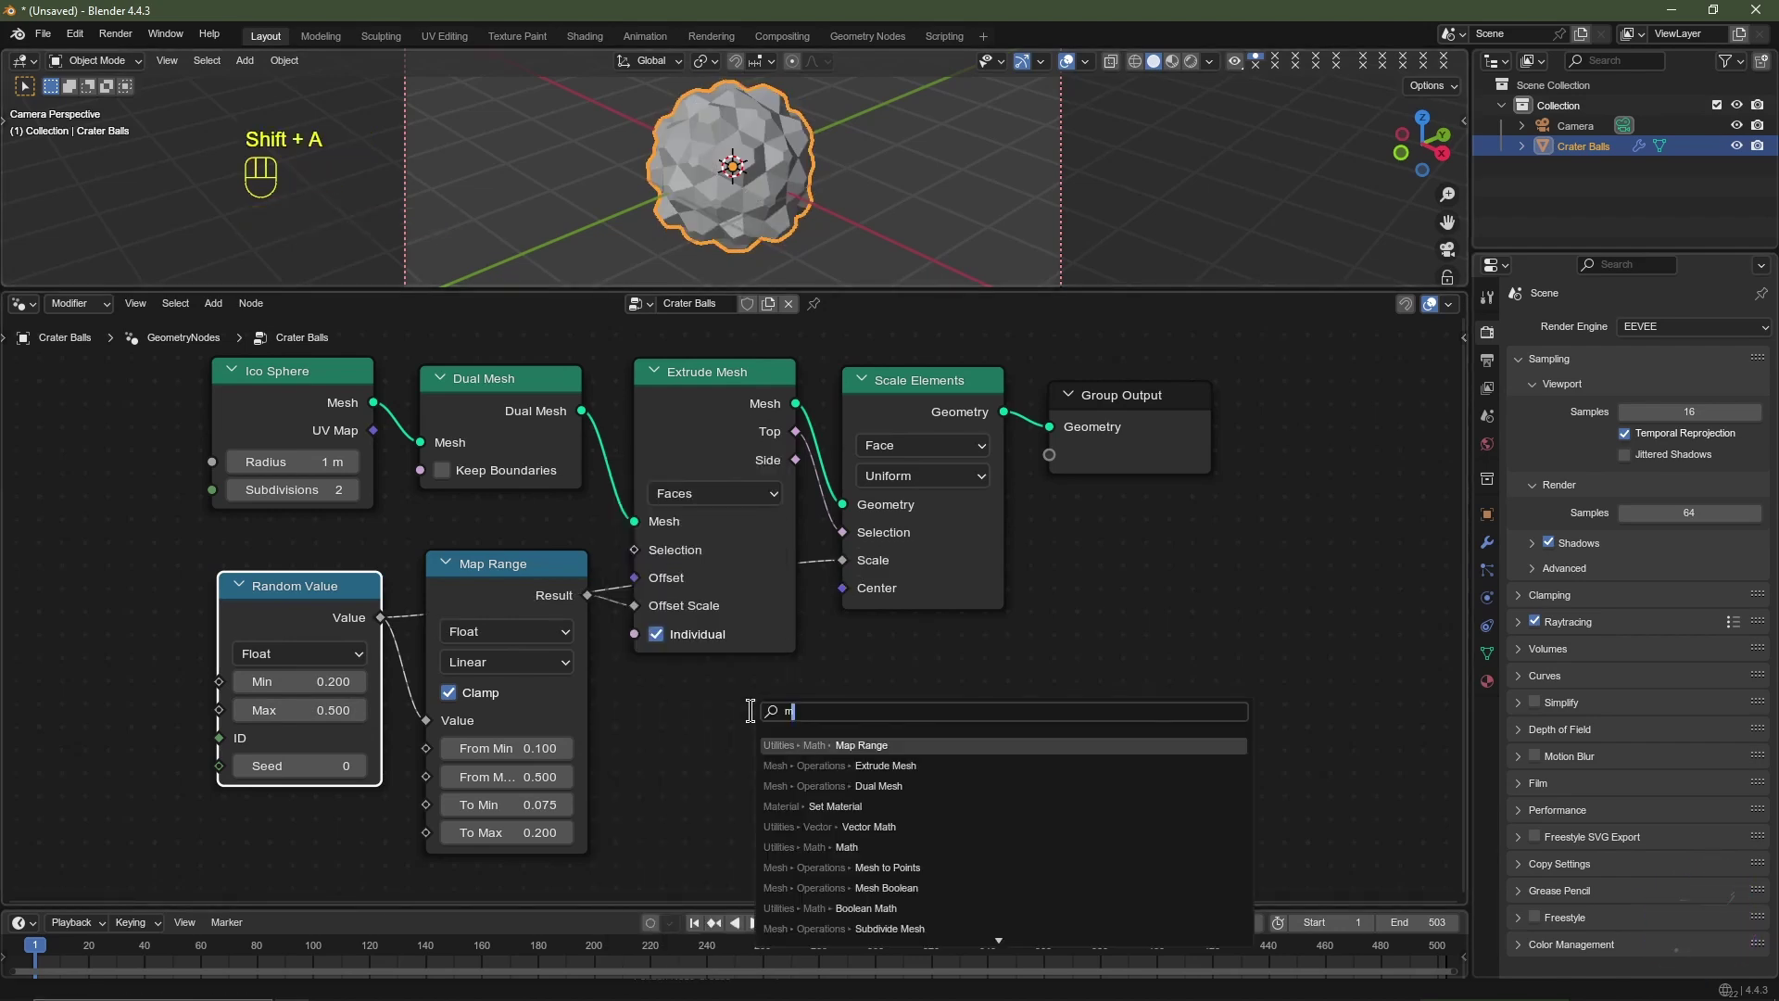
click(815, 745)
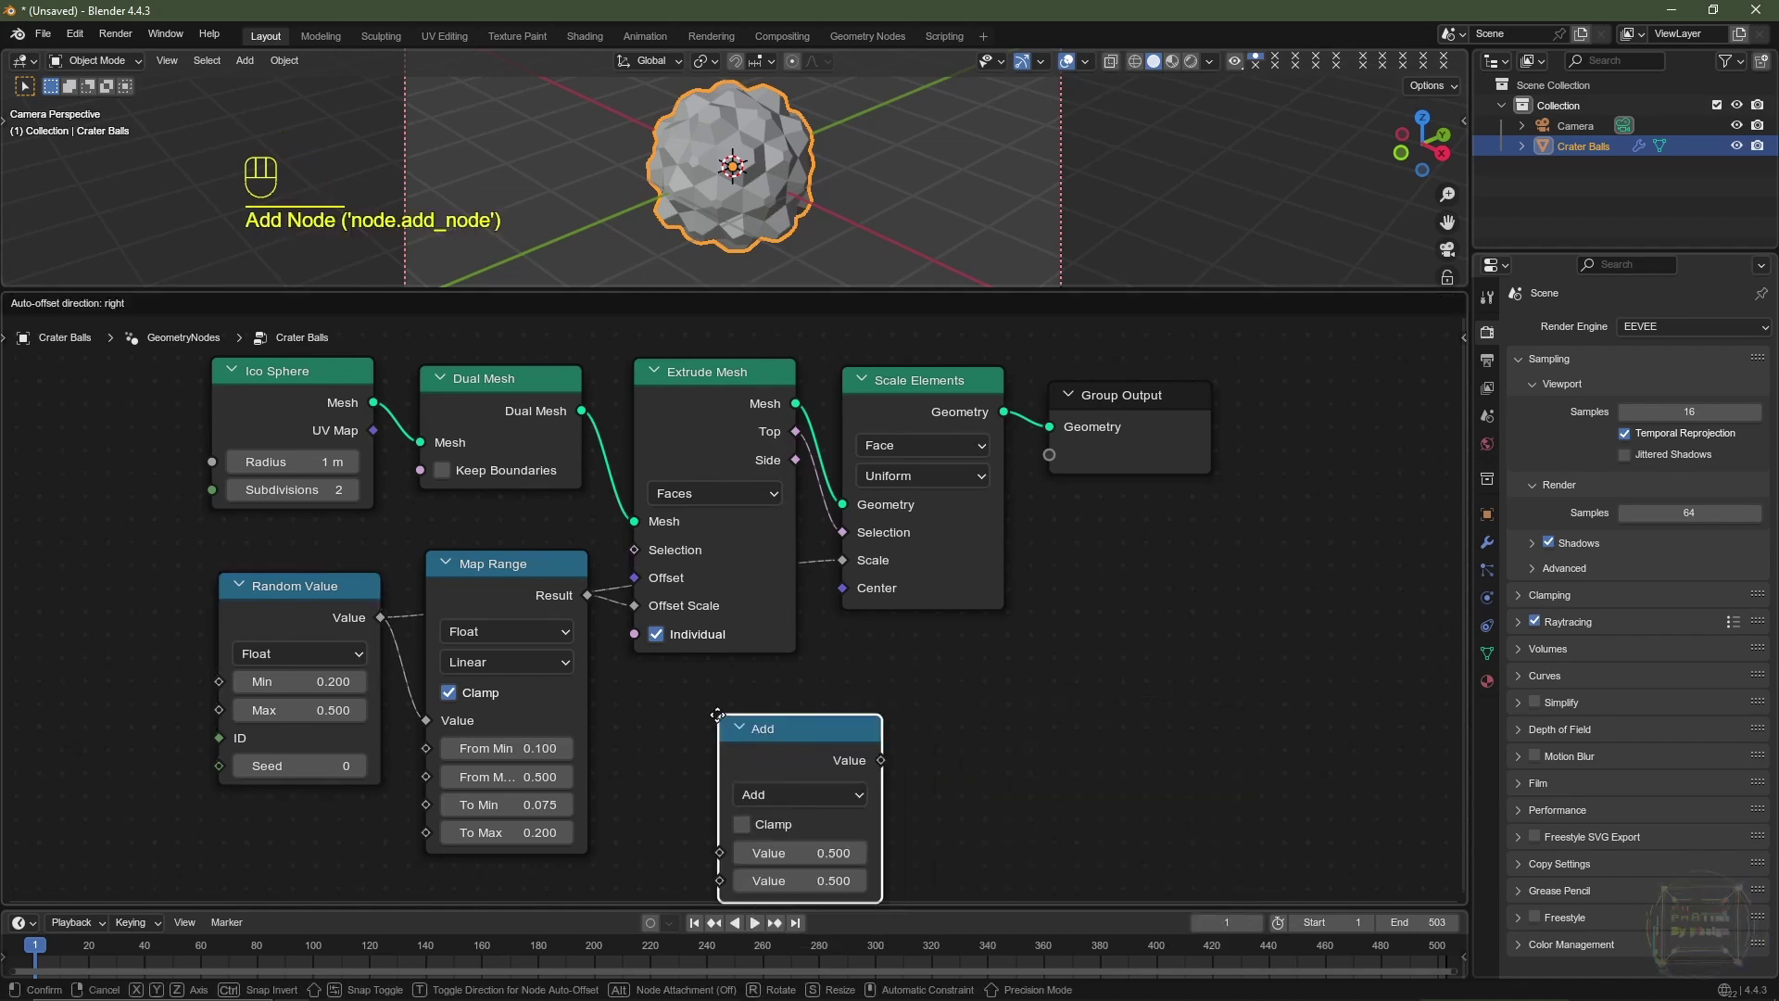
click(814, 749)
click(770, 786)
click(760, 554)
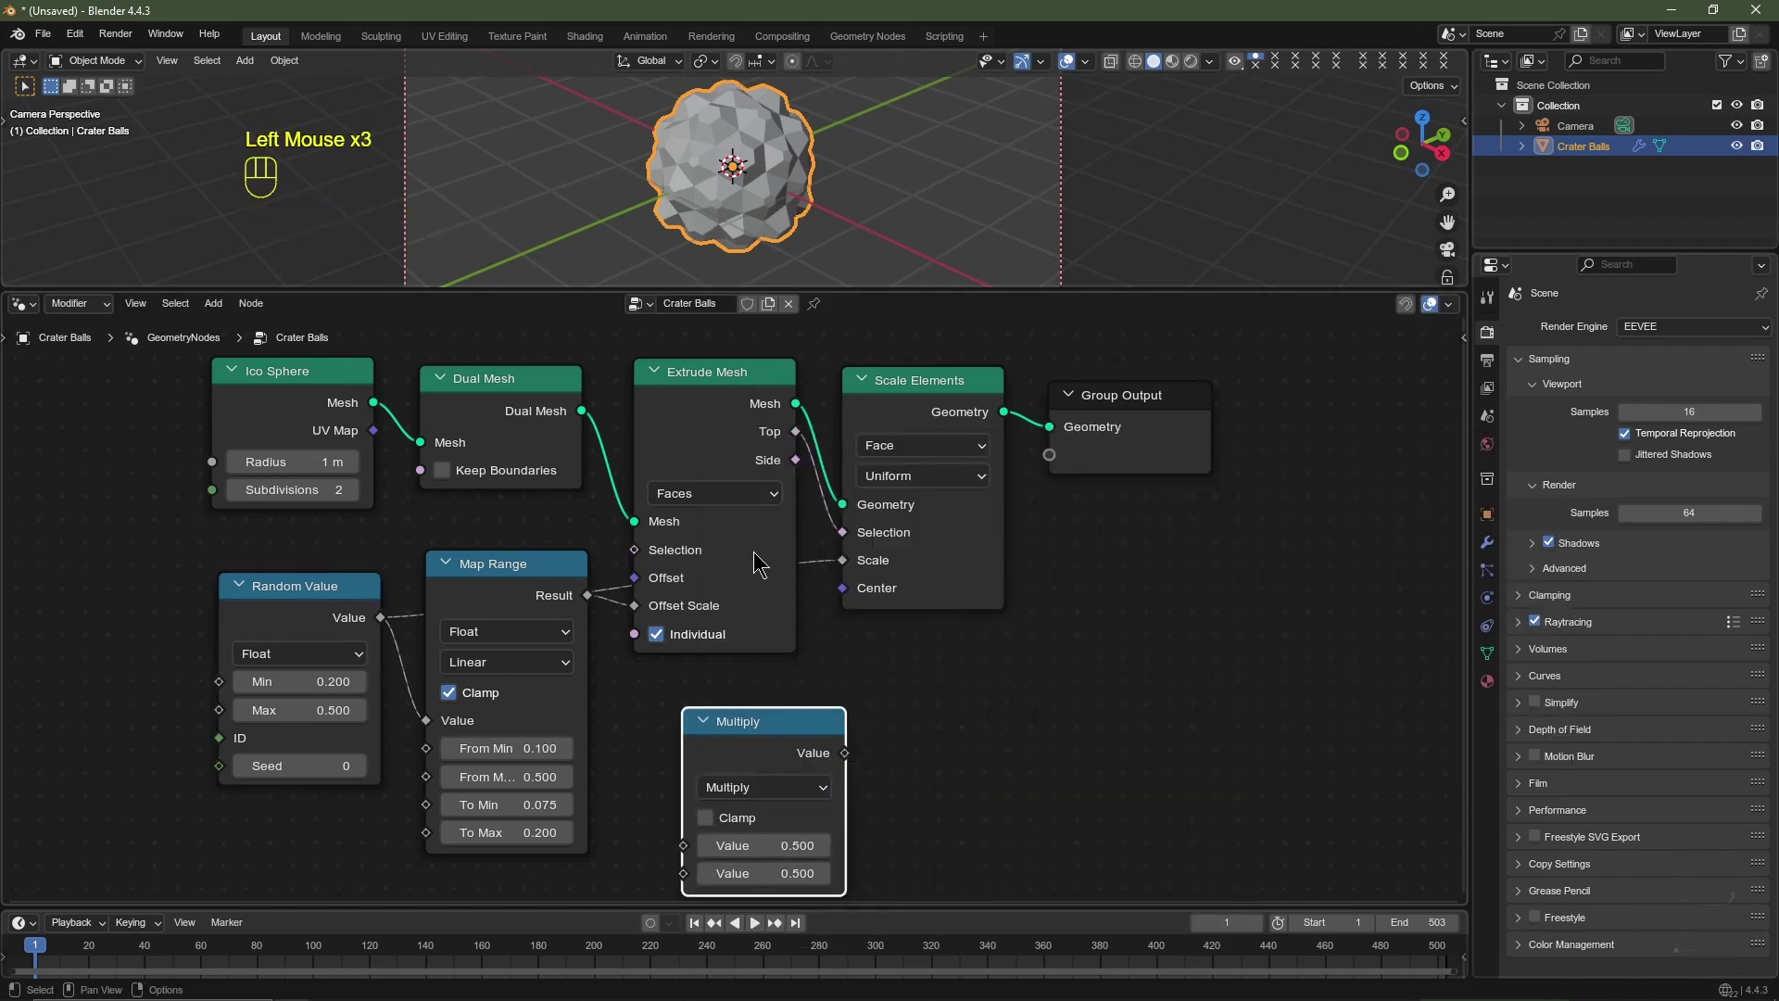
Step: Insert the Multiply node on the link from Random Value to Scale Elements' Scale and set its second value to 1.5
right_click(784, 731)
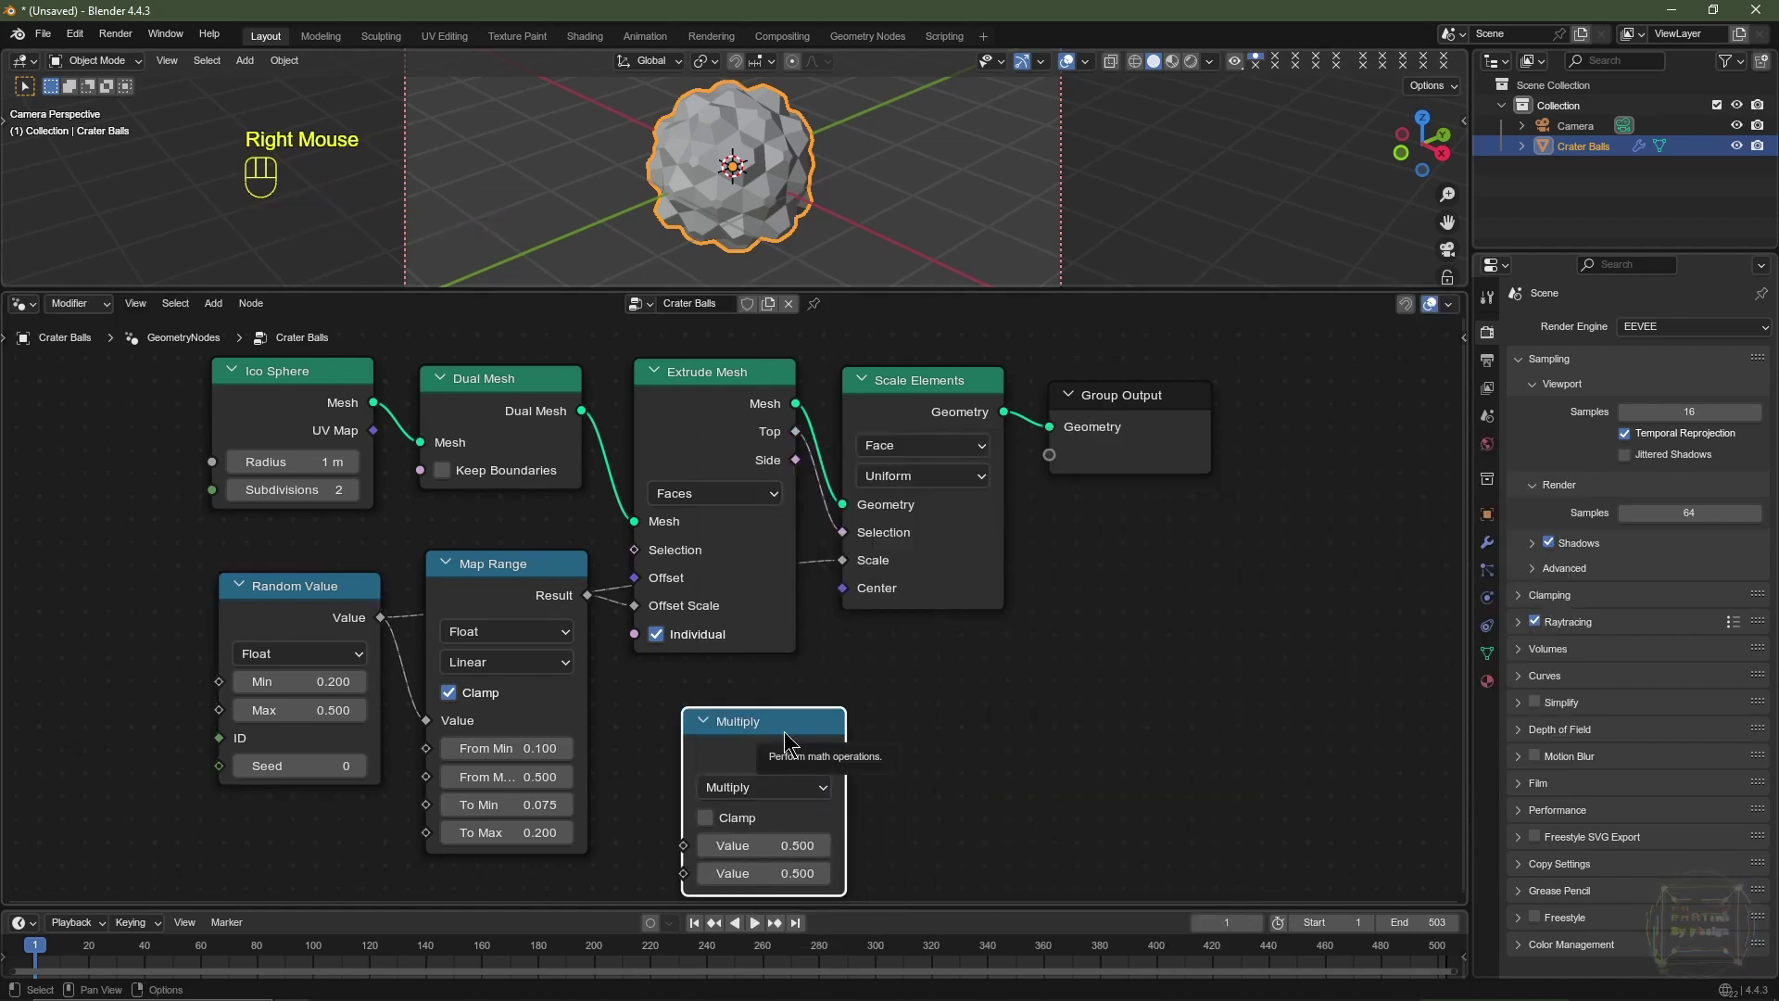
drag(784, 731, 743, 682)
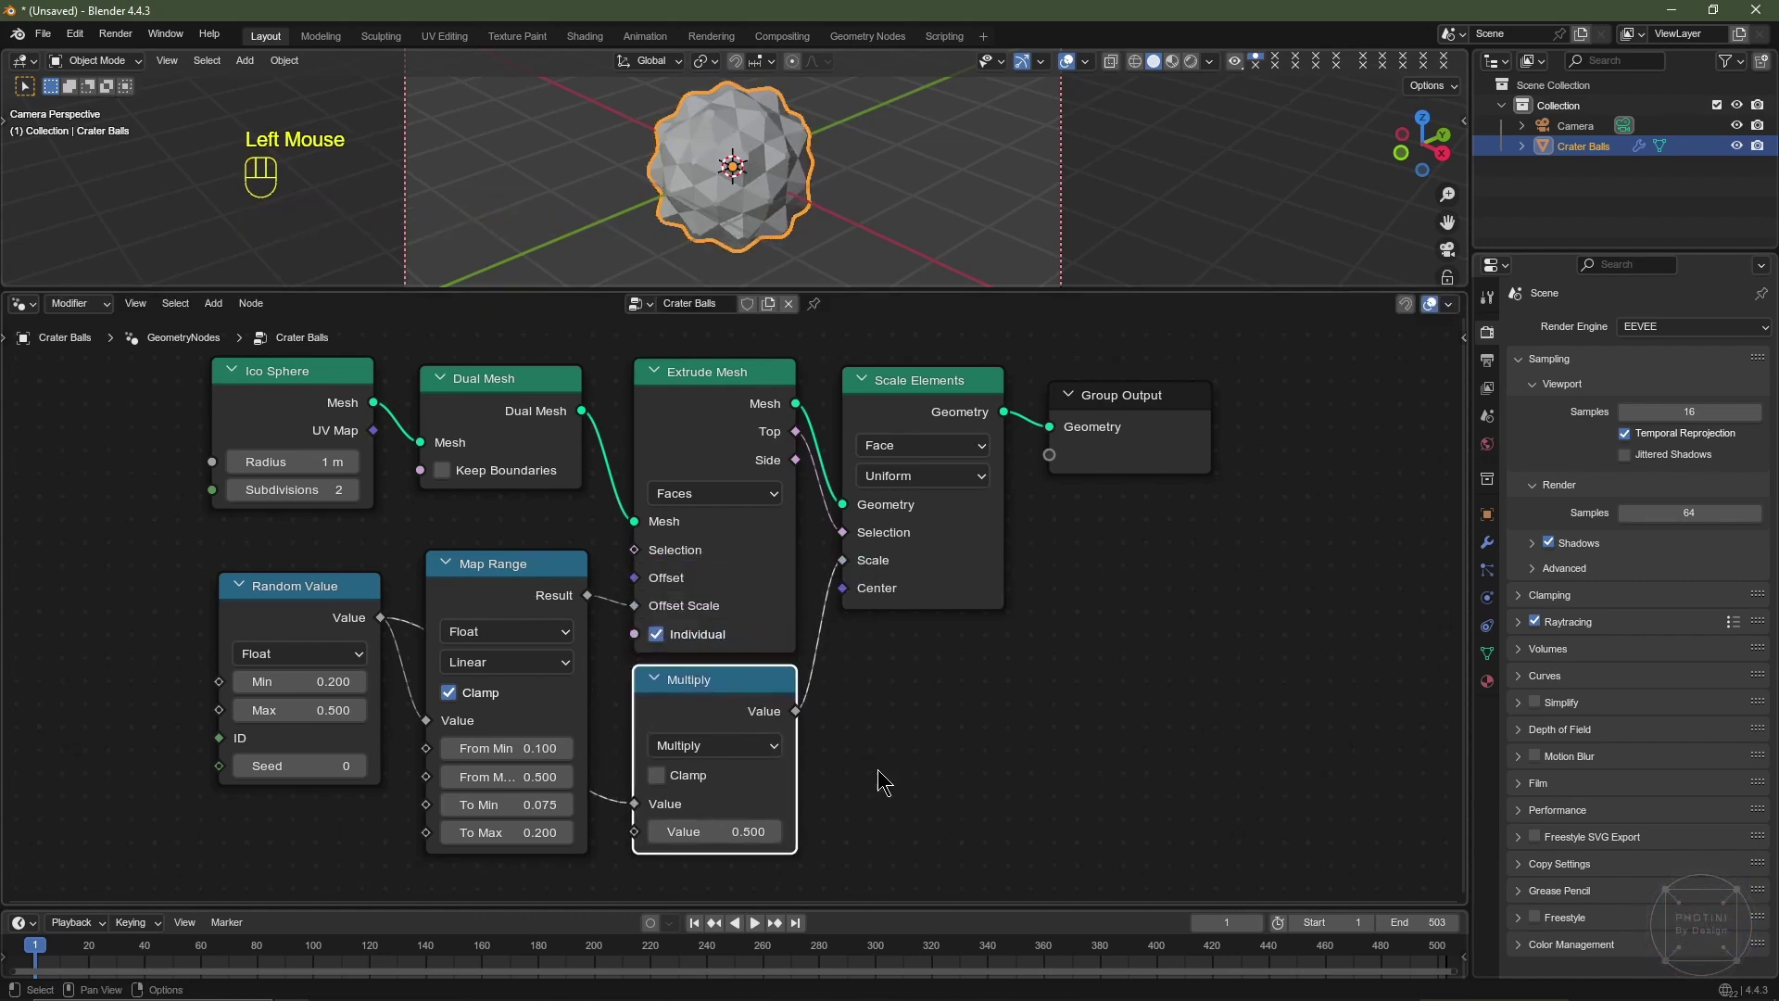
click(727, 831)
text(1.5)
key(Return)
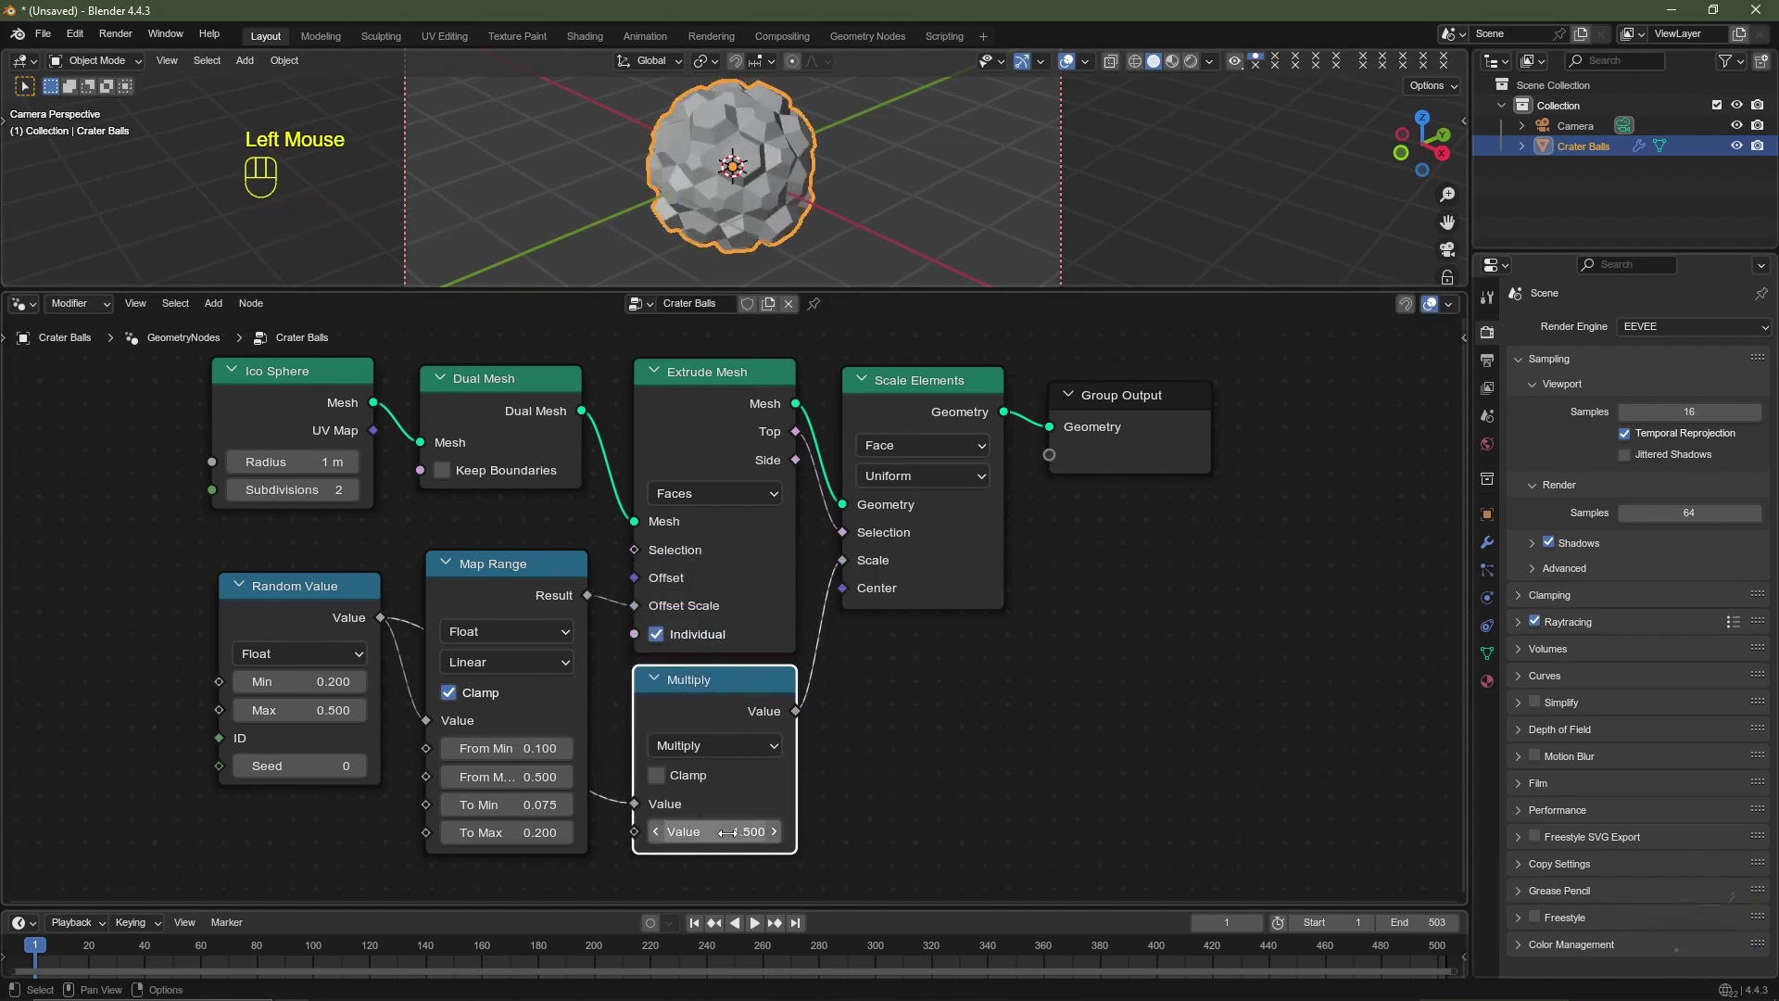
scroll(817, 225, up, 2)
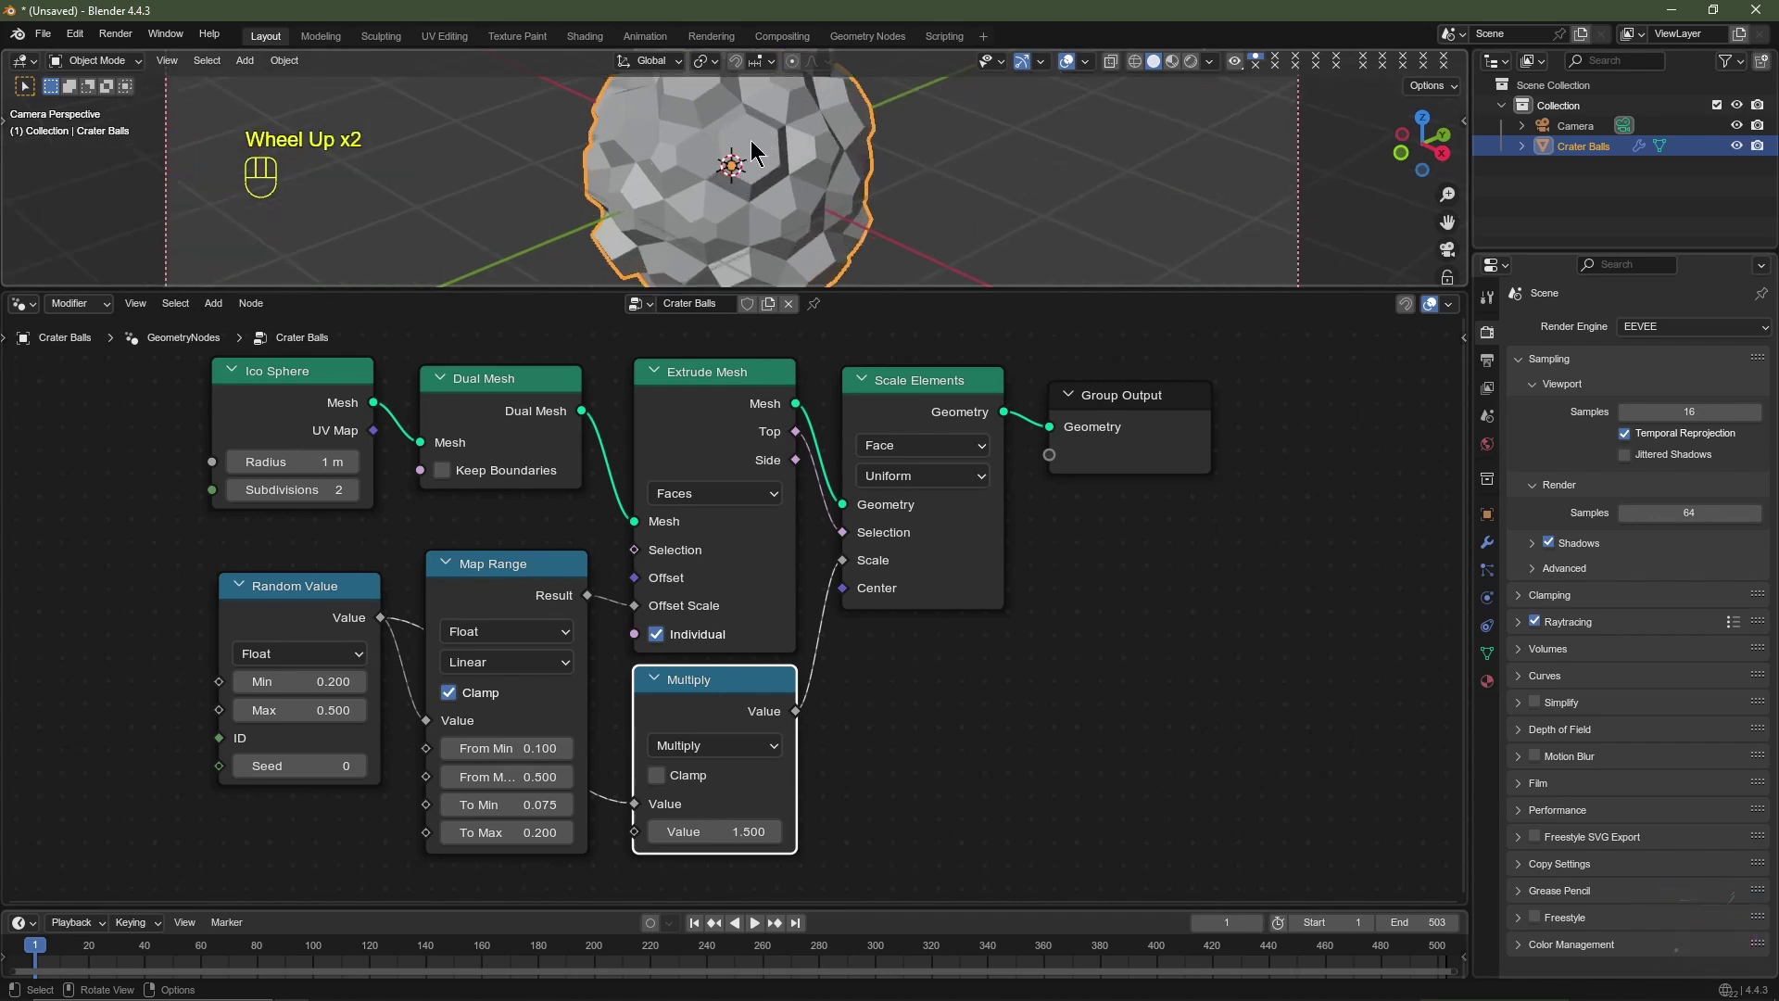
Step: Insert a duplicate of Extrude Mesh between Scale Elements and Group Output, and connect the first Extrude Mesh's Top to its Selection
click(723, 381)
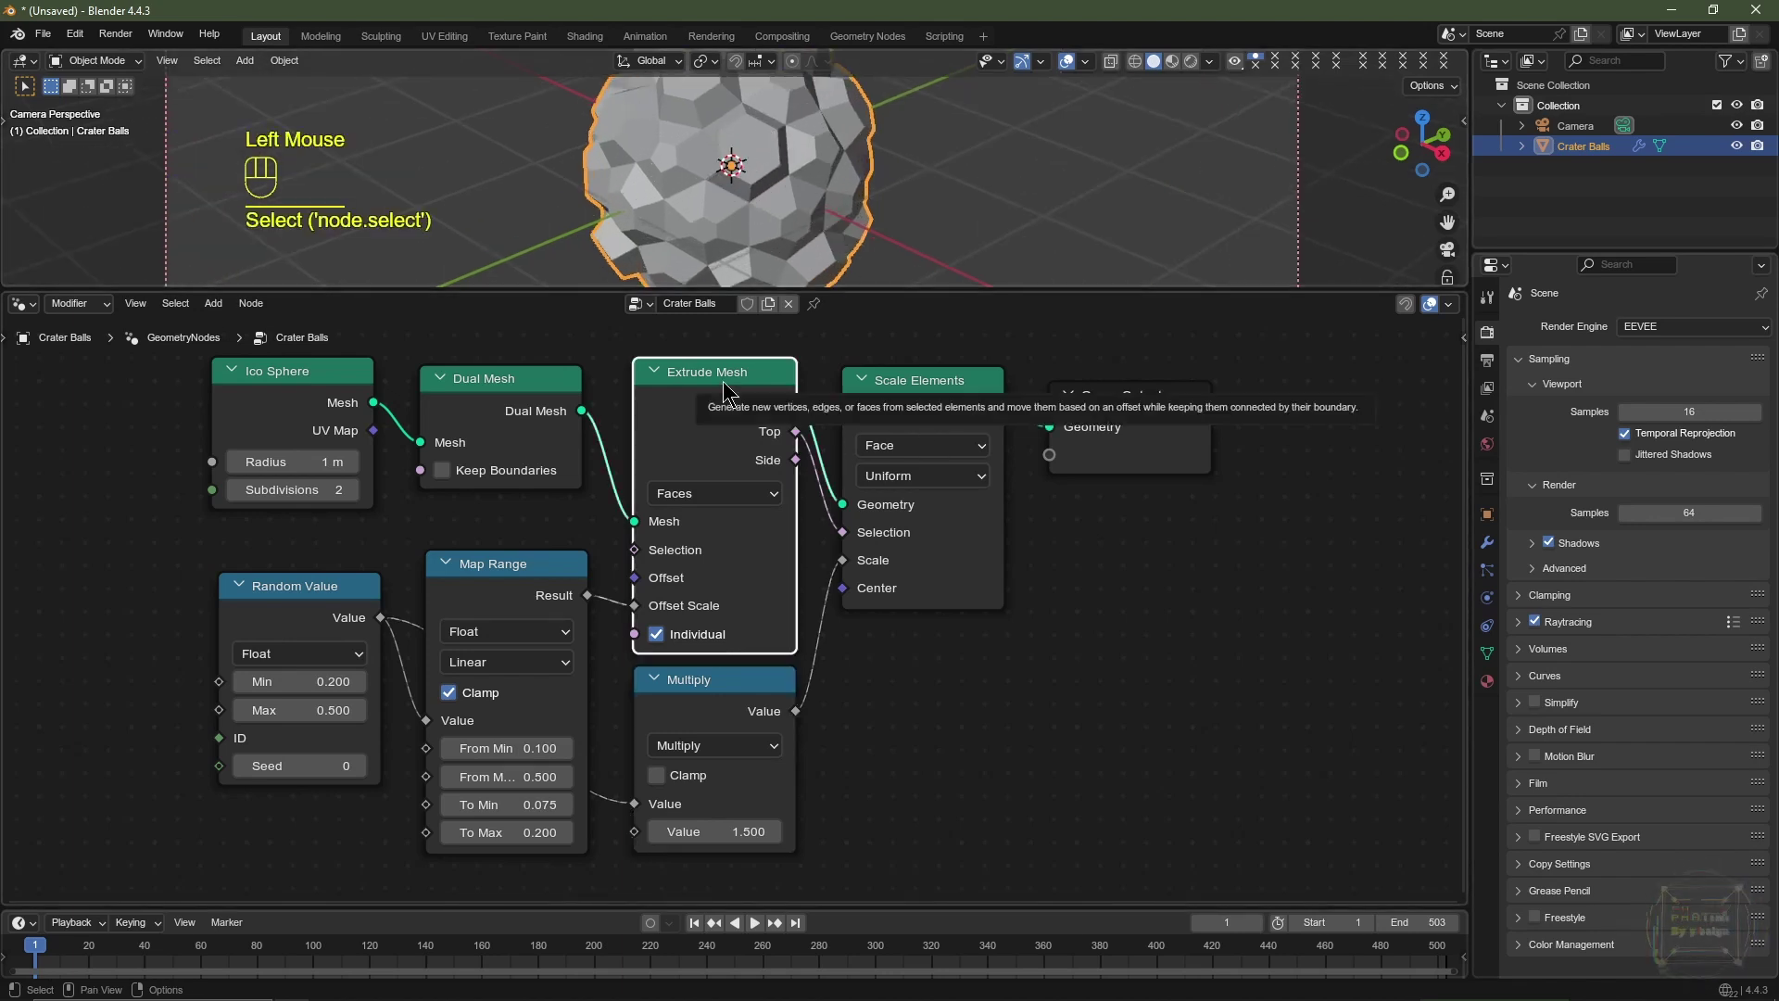
key(shift+d)
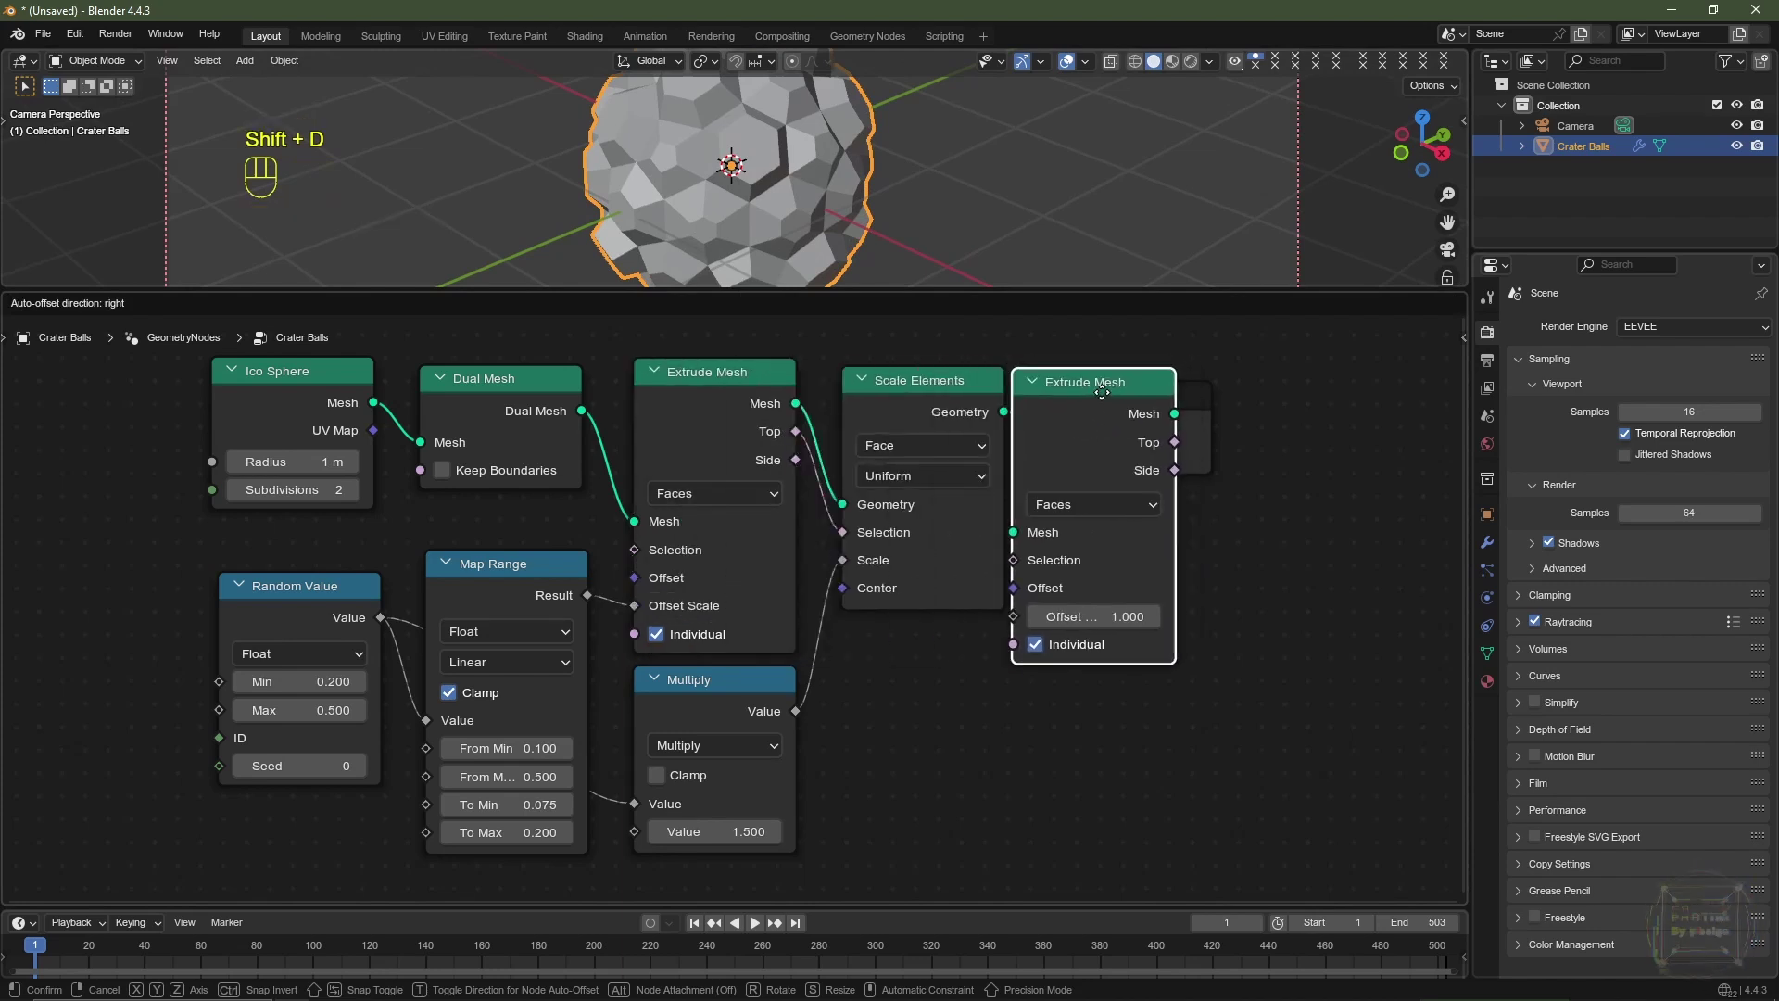
click(1105, 403)
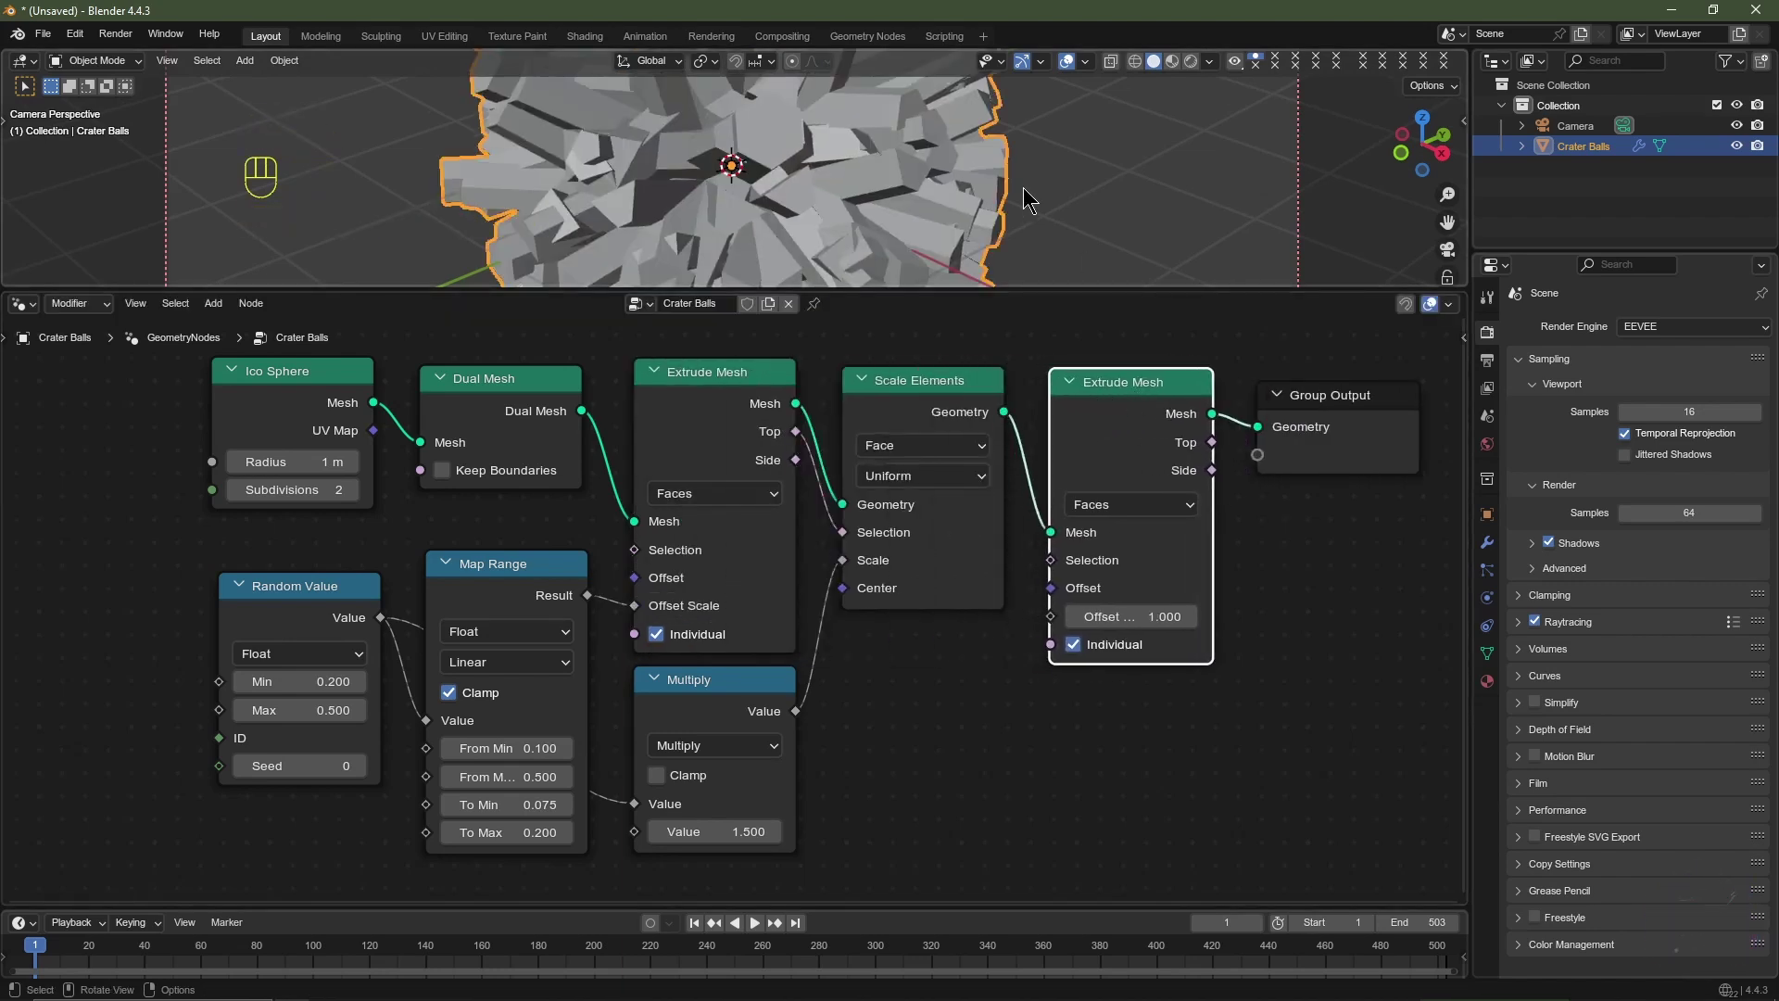
shift+drag(1149, 616, 1066, 616)
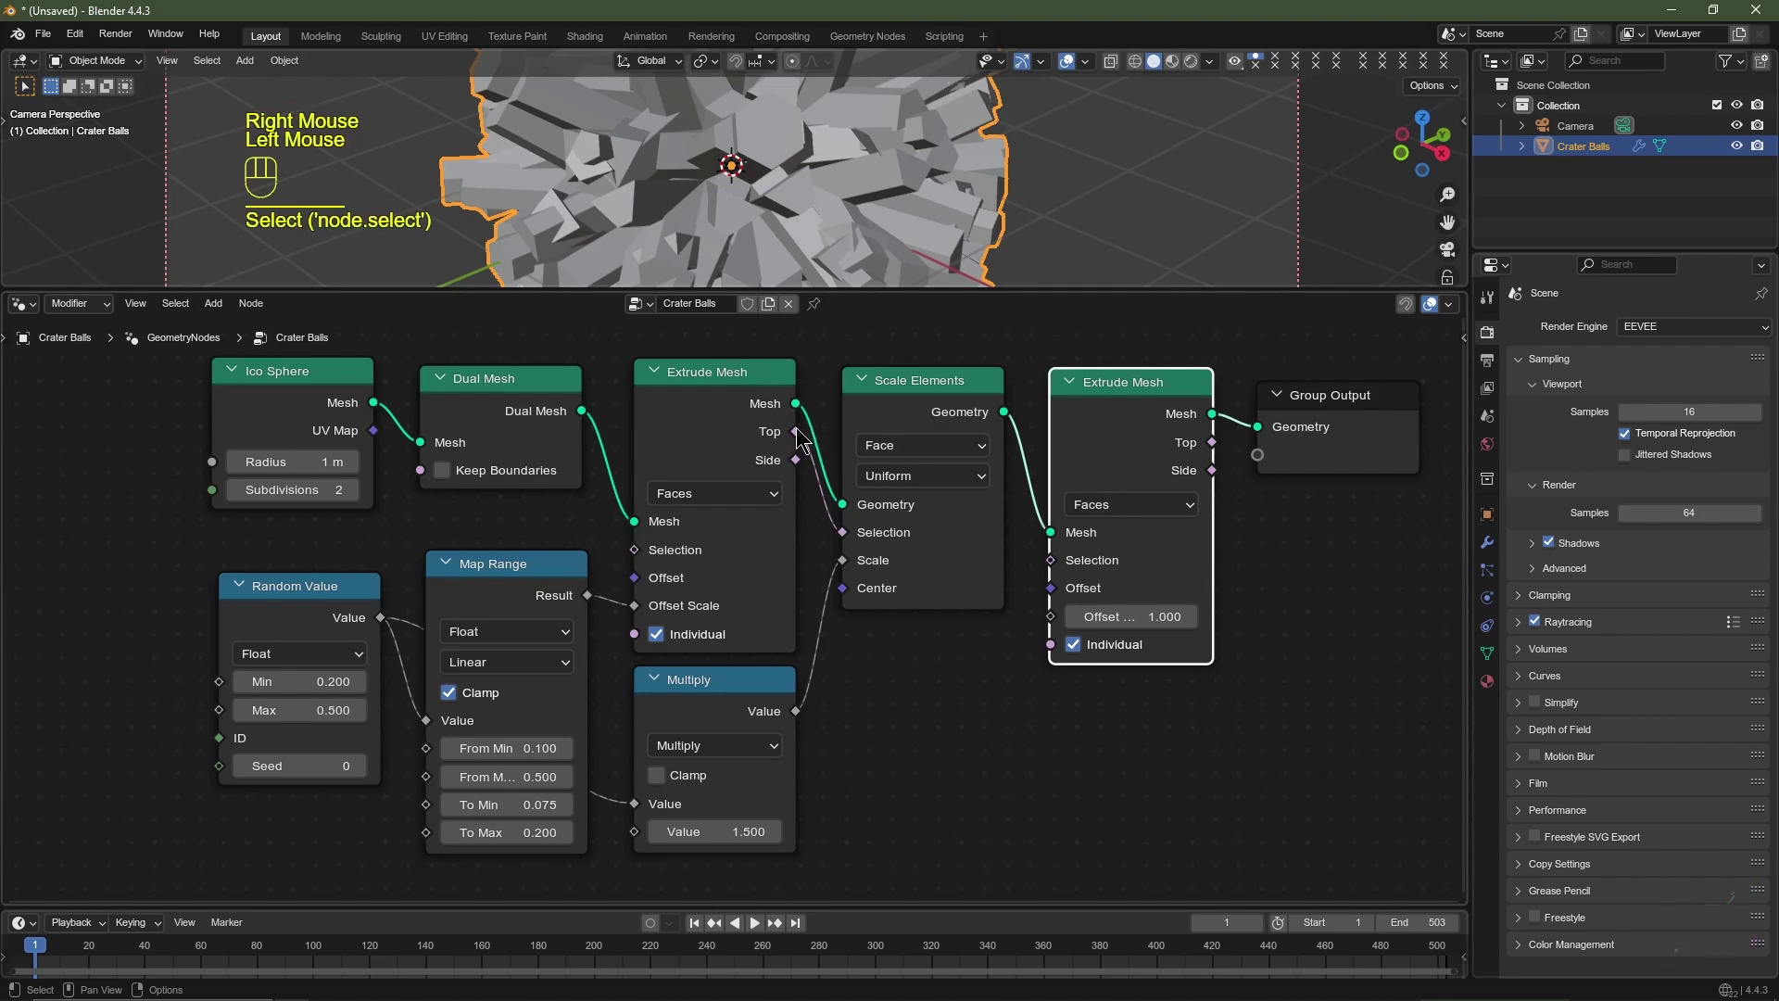
drag(797, 432, 1065, 556)
shift+drag(1187, 618, 1125, 617)
right_click(1117, 619)
right_click(1125, 617)
Step: Add a second Random Value node and connect its Value to the second Extrude Mesh's Offset Scale
key(shift+a)
mouse_move(892, 707)
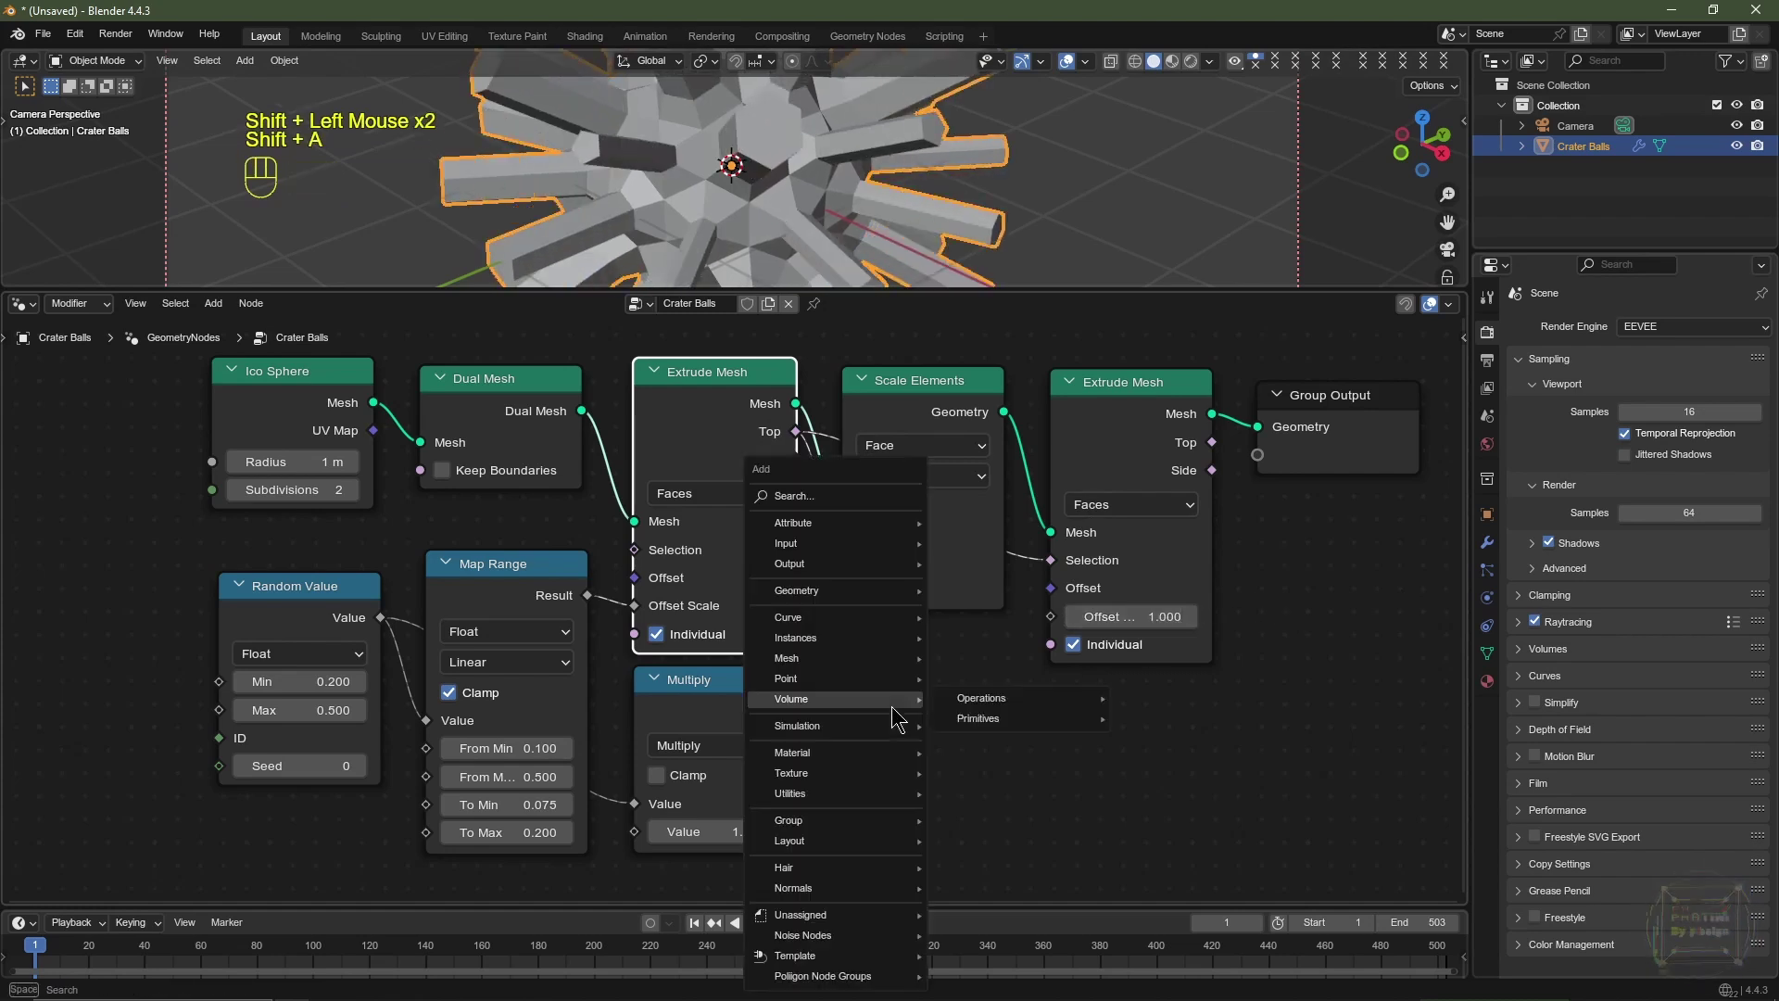
text(ran)
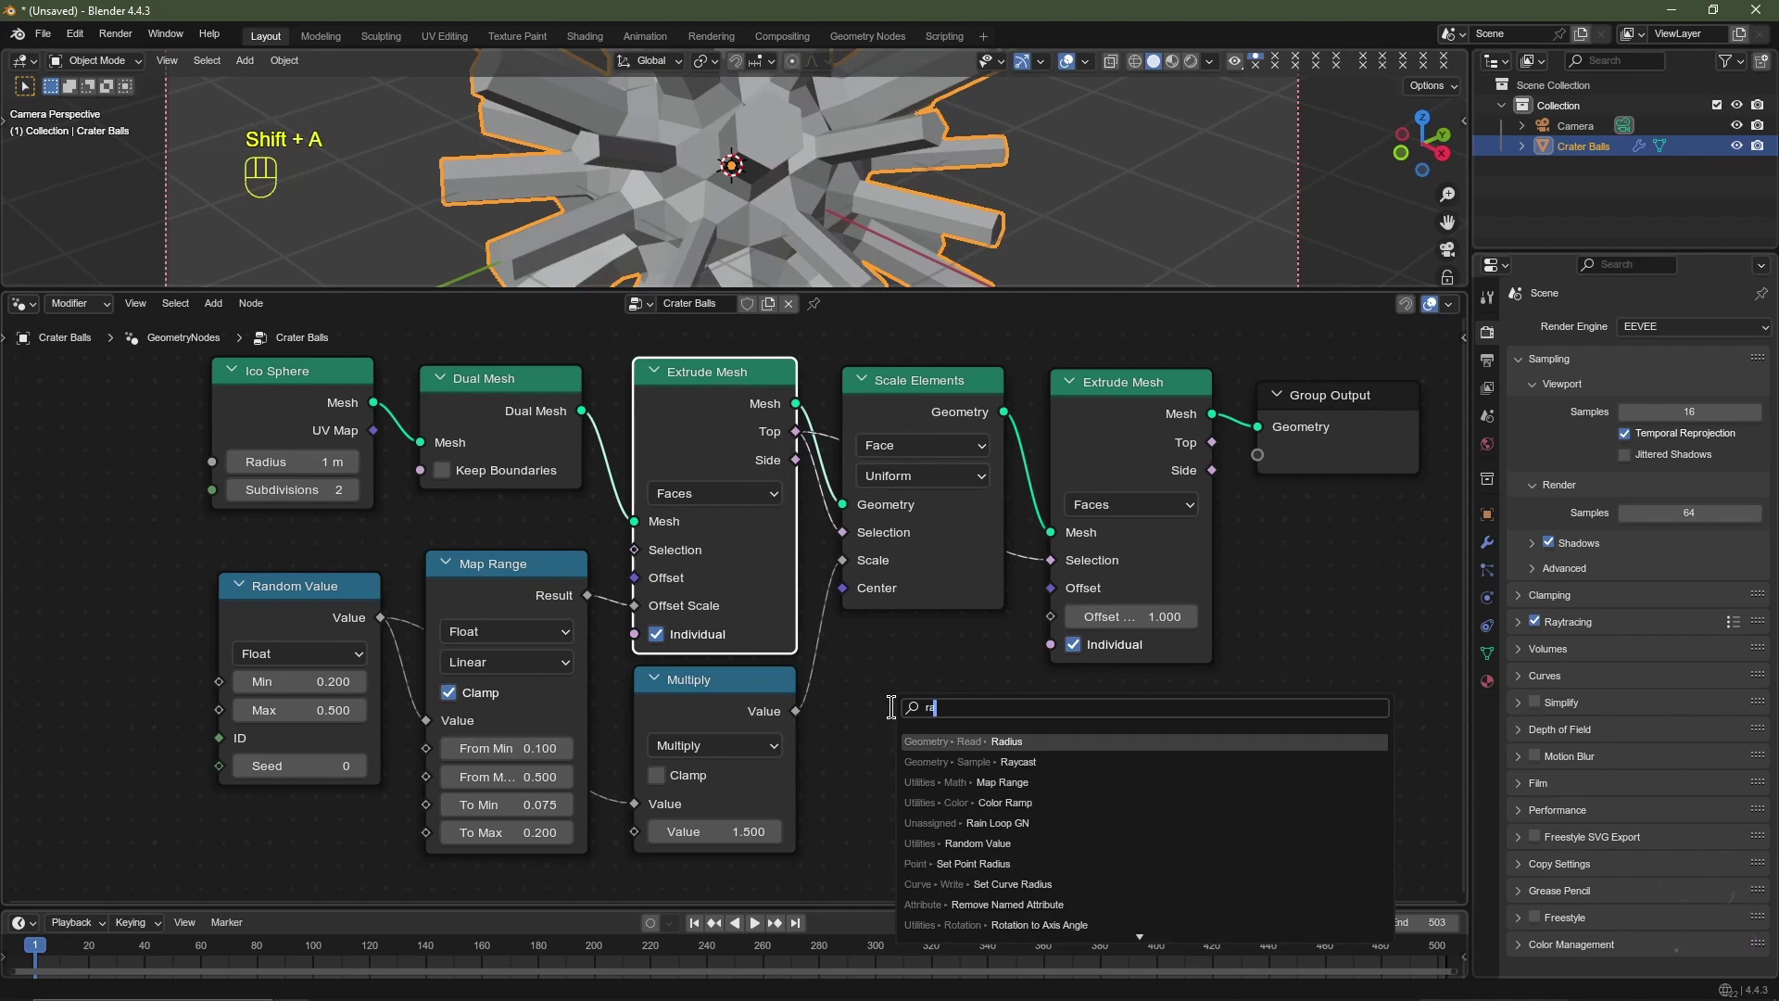
click(1019, 762)
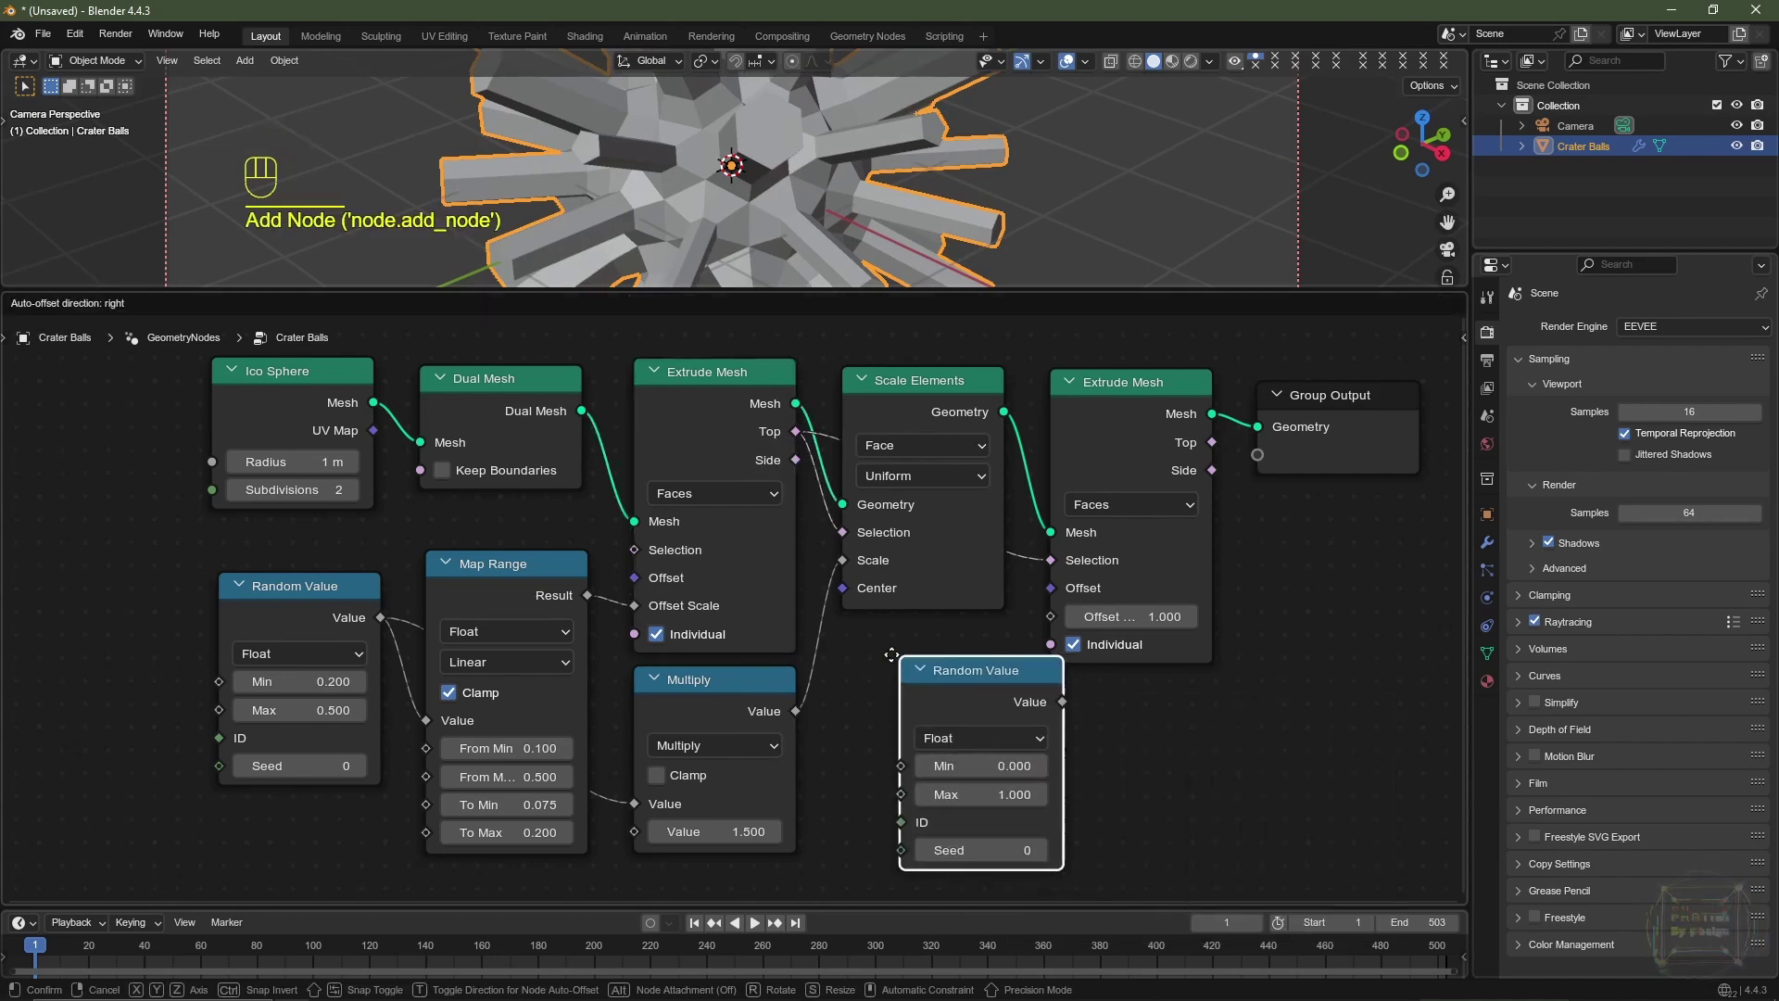
click(968, 674)
drag(1014, 673, 1051, 617)
Step: Set the second Random Value node to Min -0.4 and Max -0.5
click(964, 737)
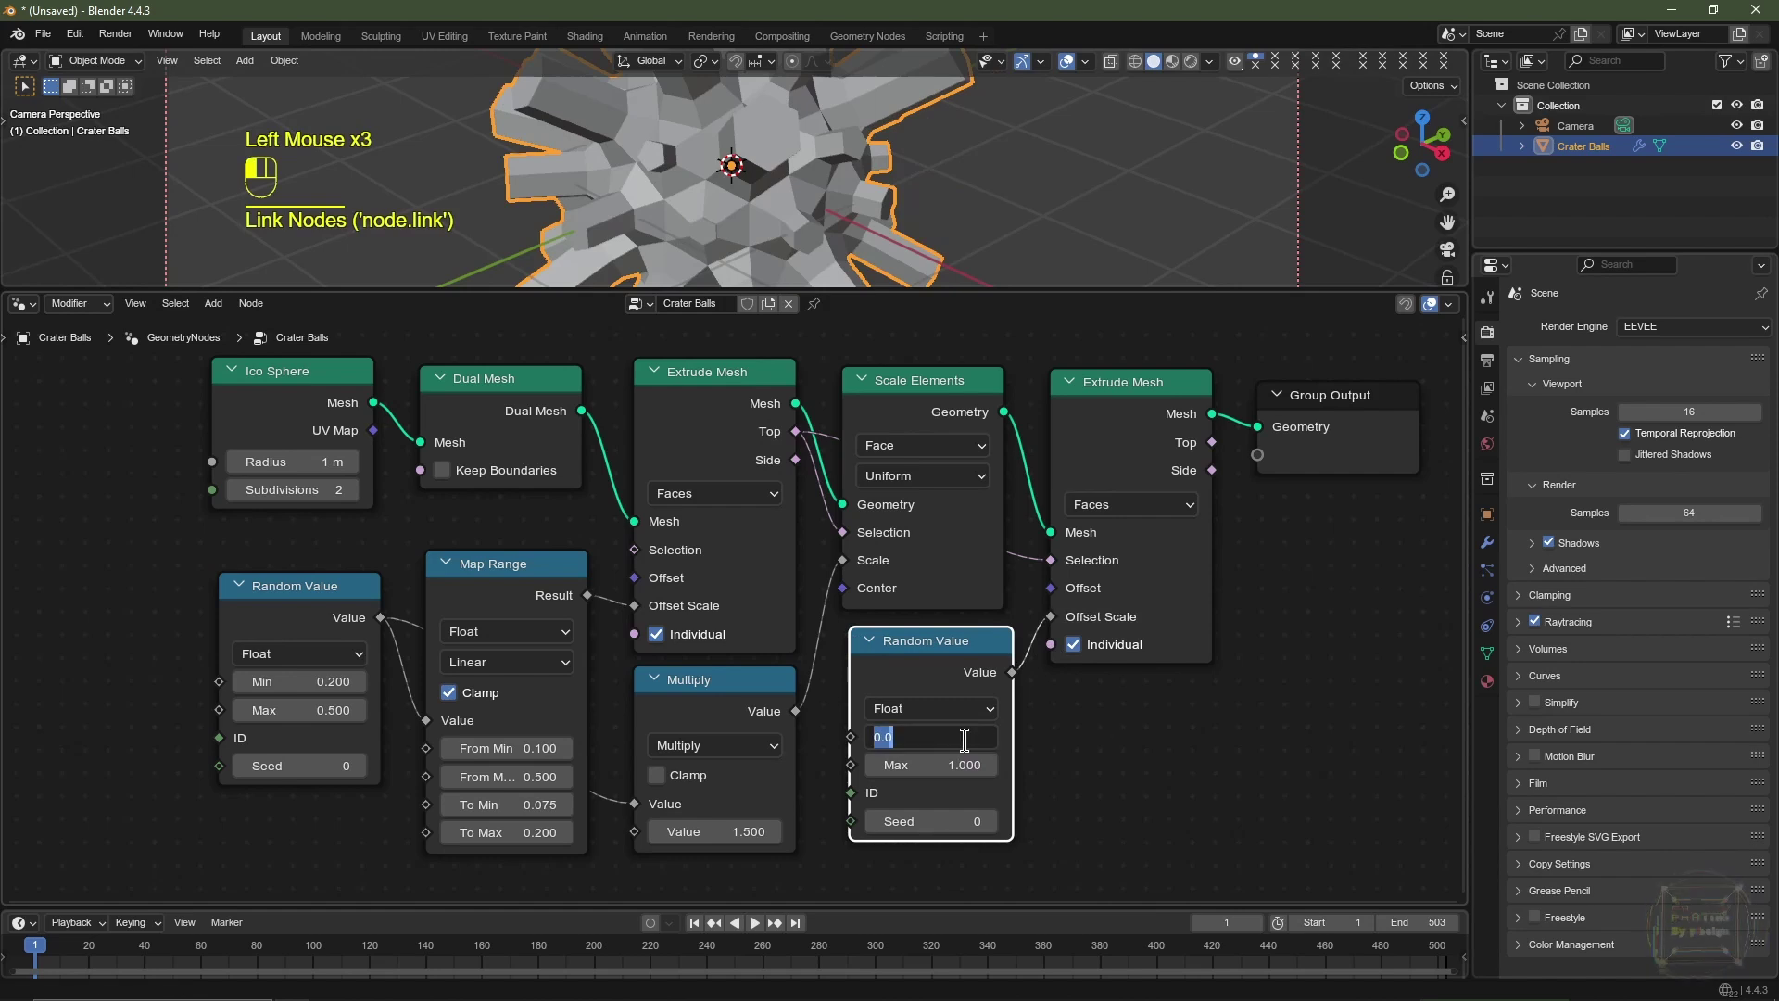
key(BackSpace)
text(-0.4)
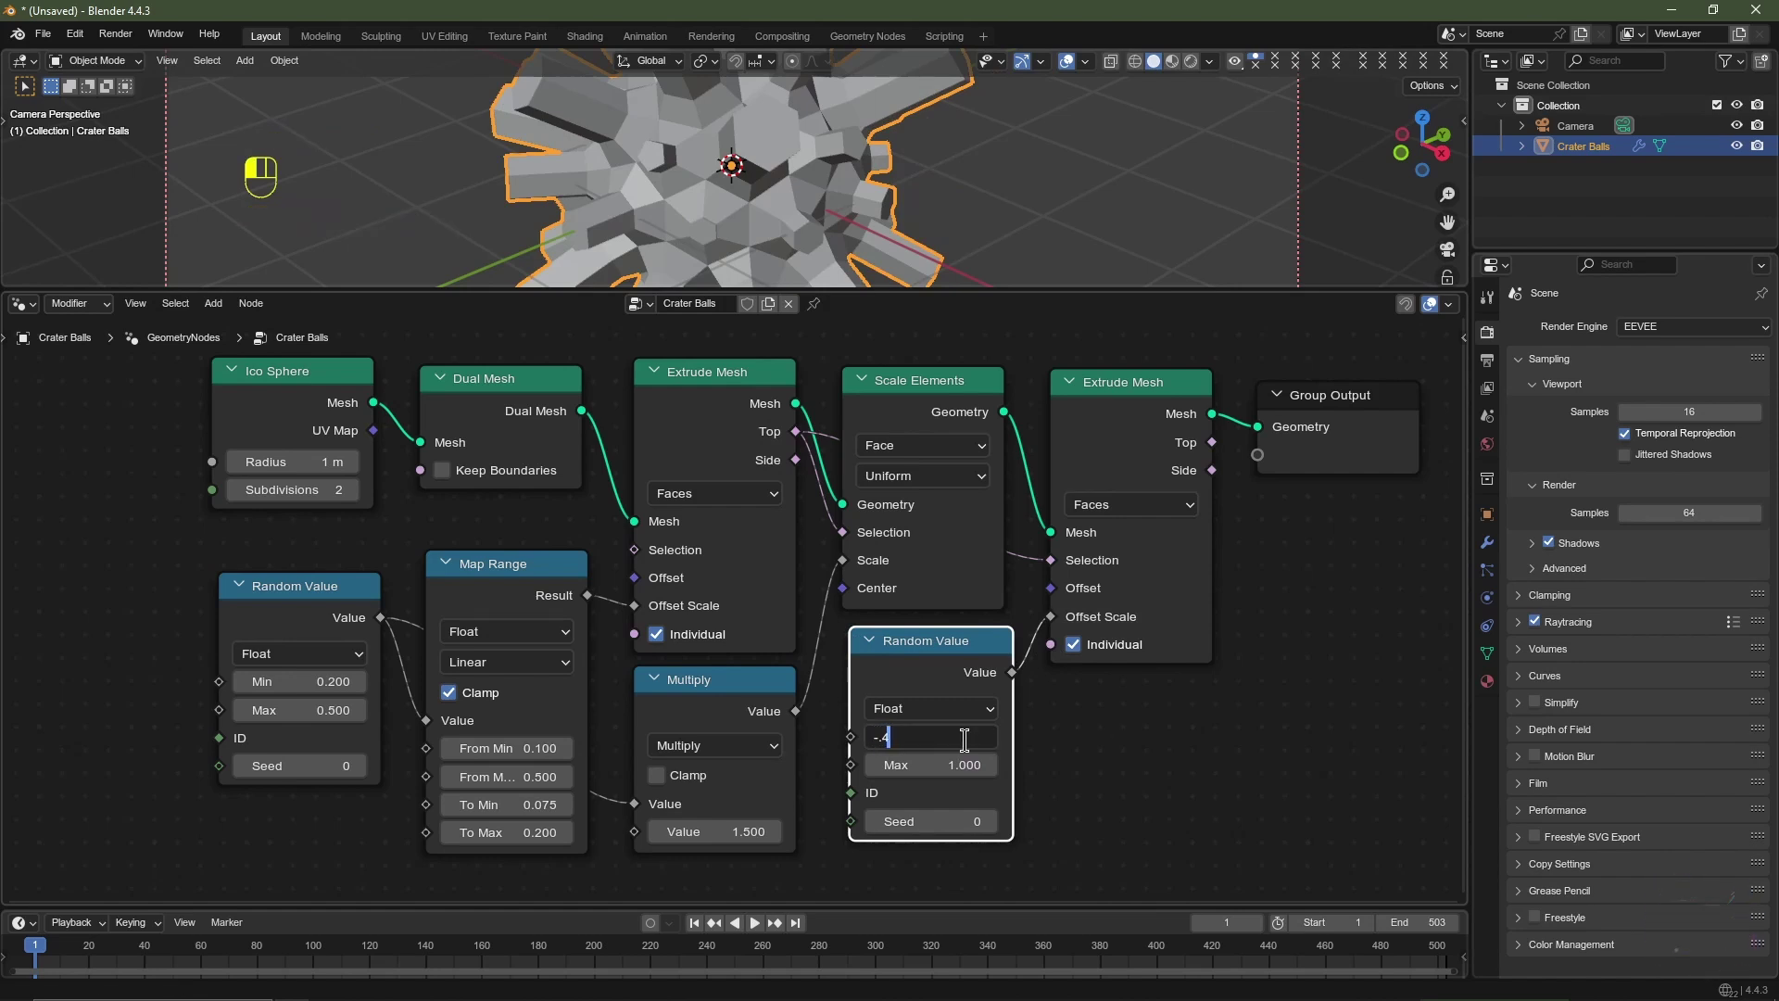
key(Tab)
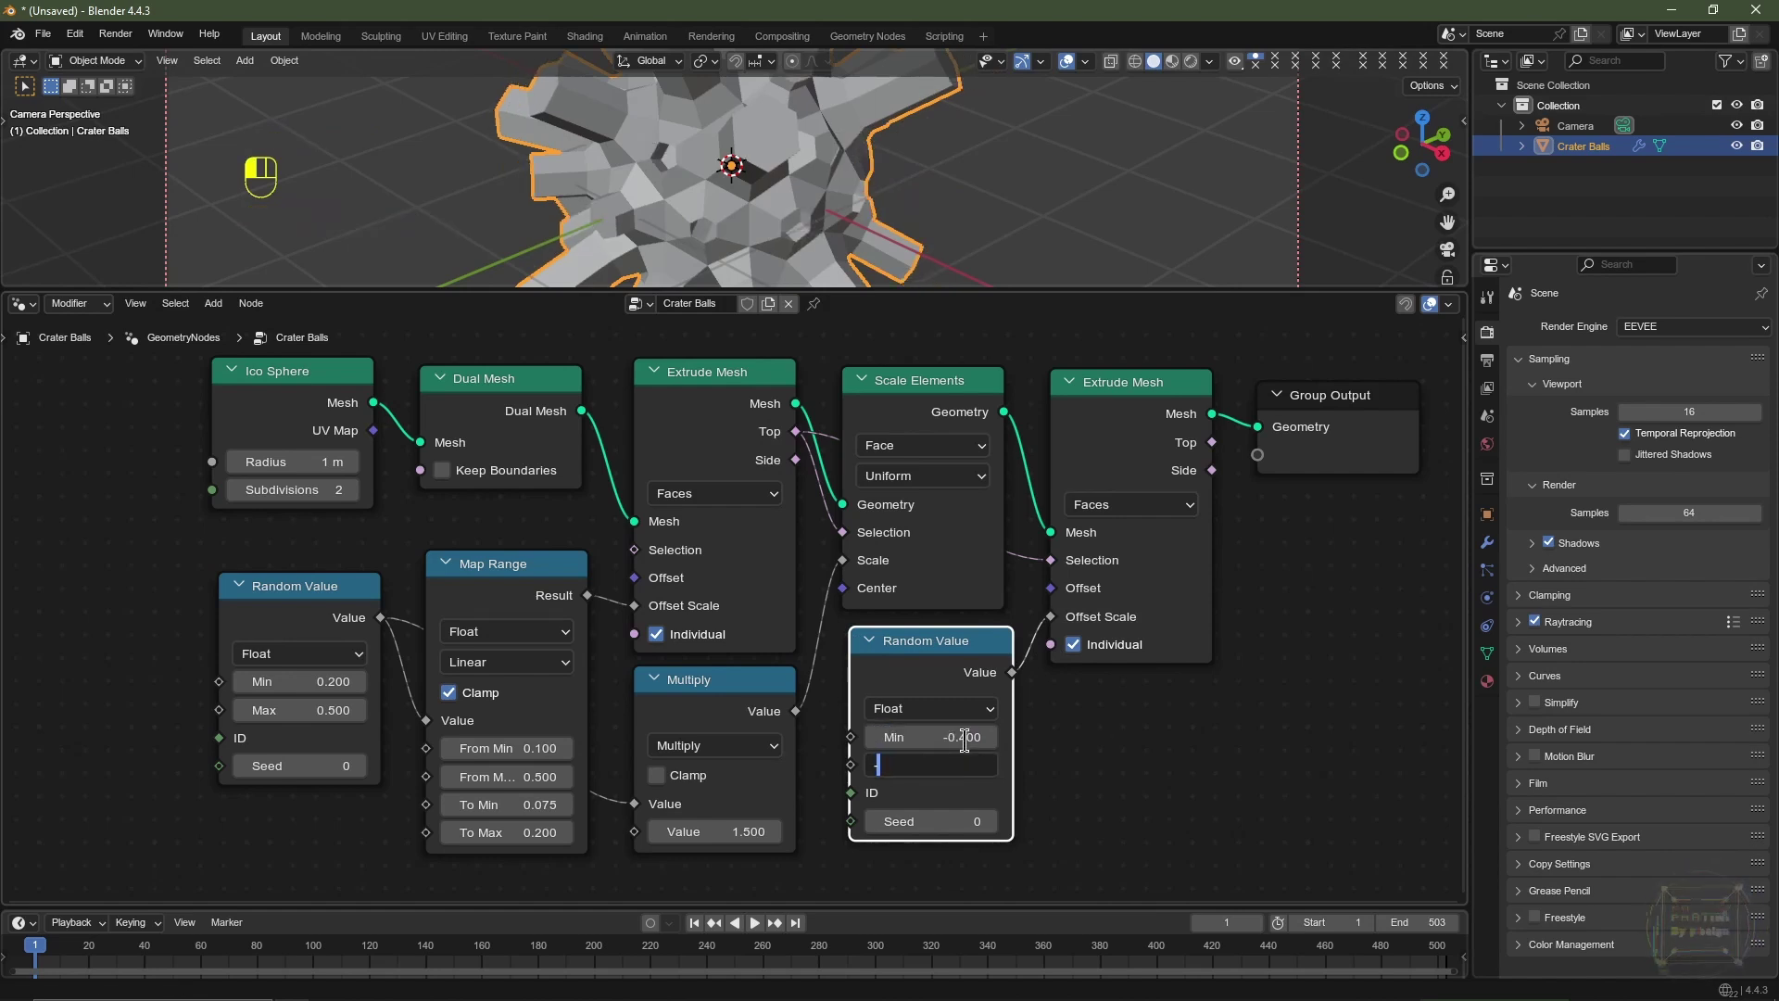
key(Return)
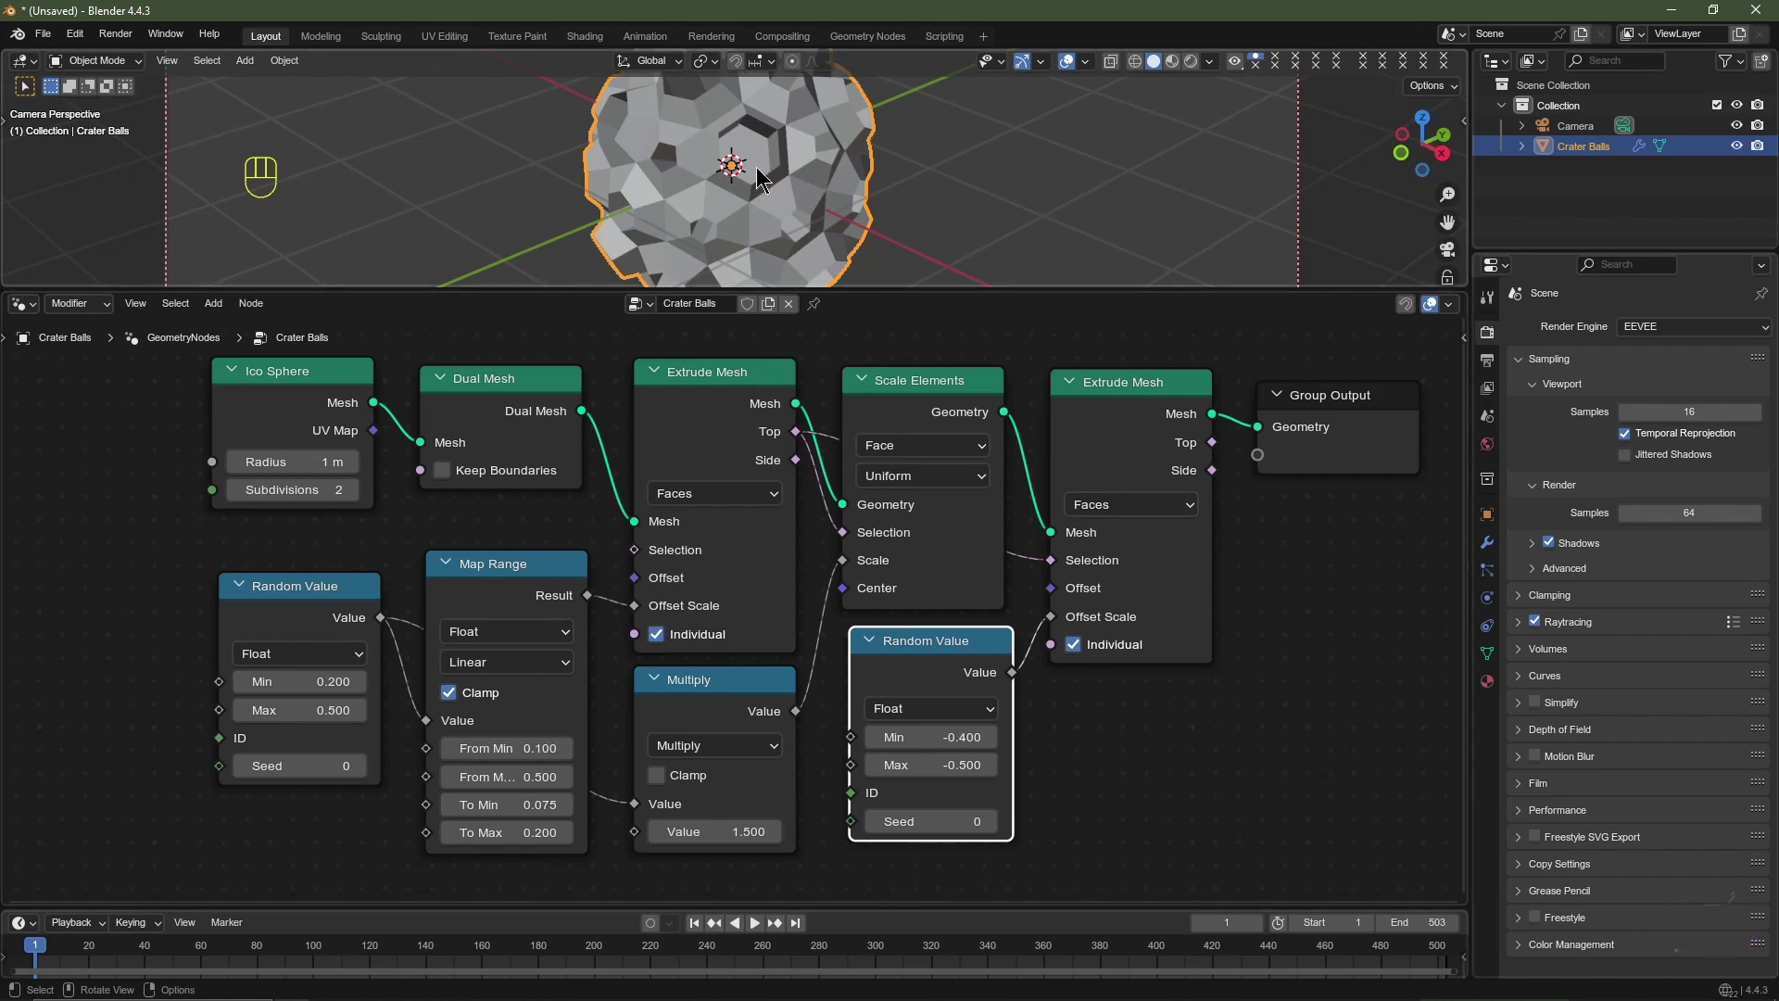
Step: Insert a duplicate of Scale Elements before Group Output and connect the second Extrude Mesh's Top to its Selection
middle_drag(1277, 574, 1126, 578)
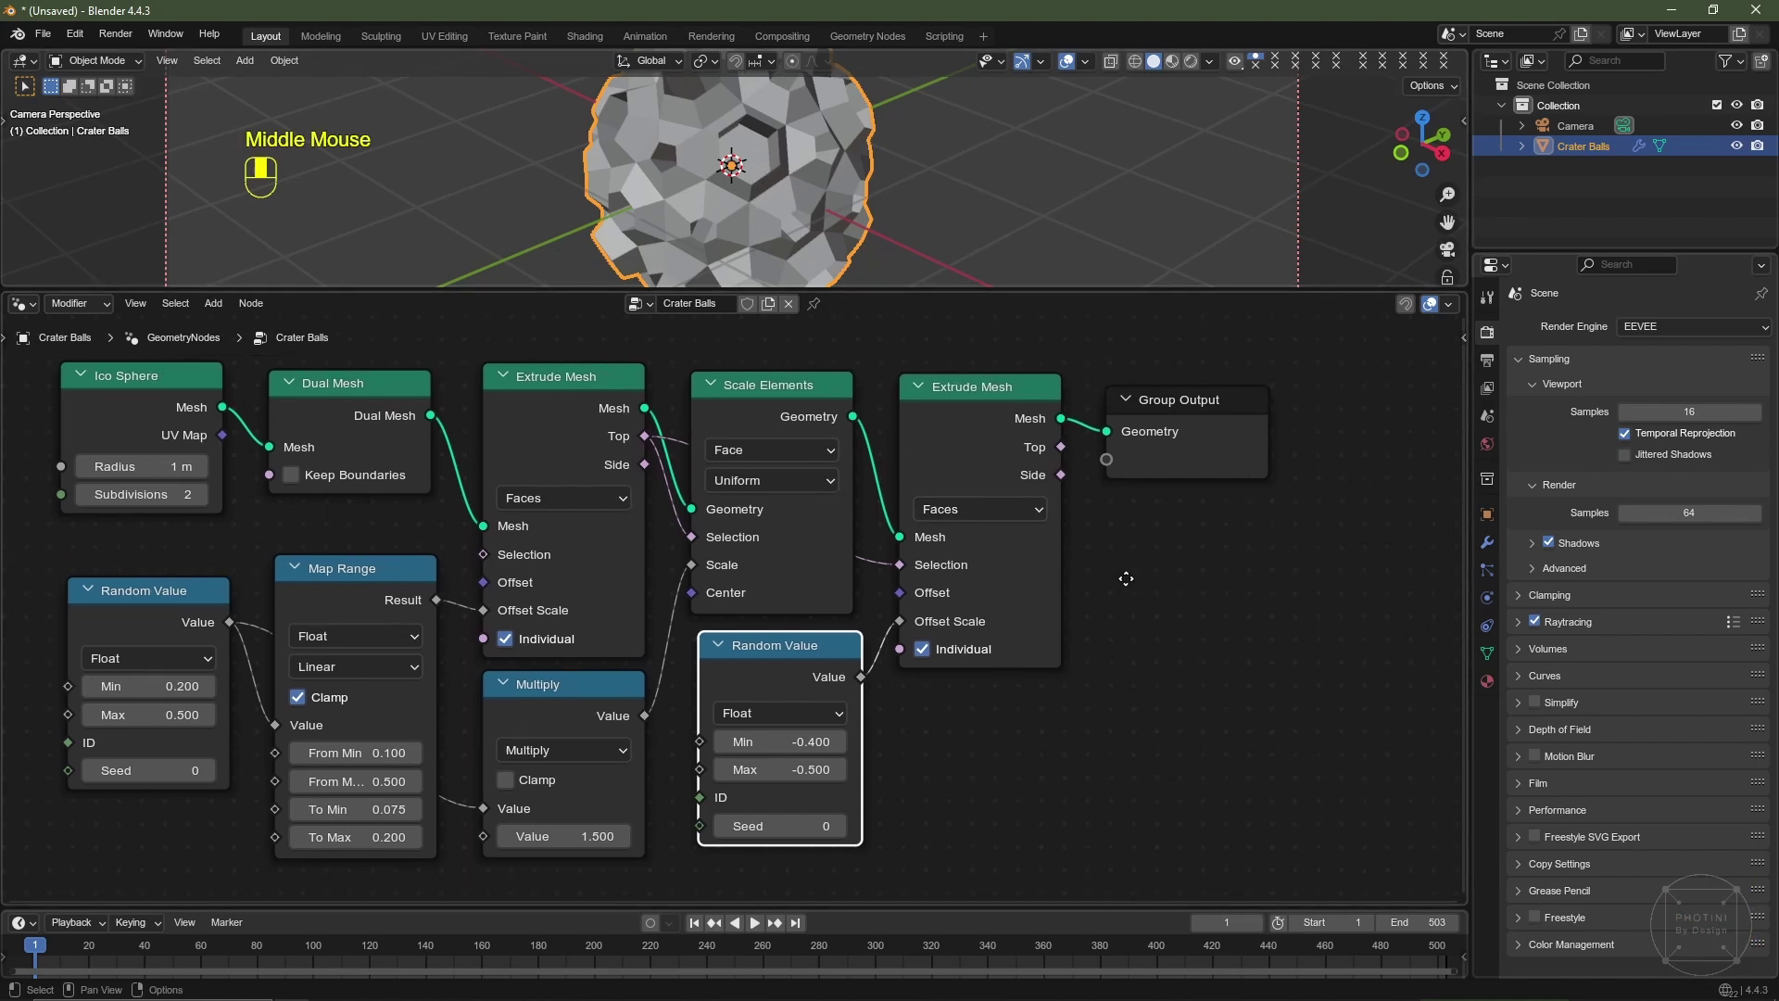
click(762, 394)
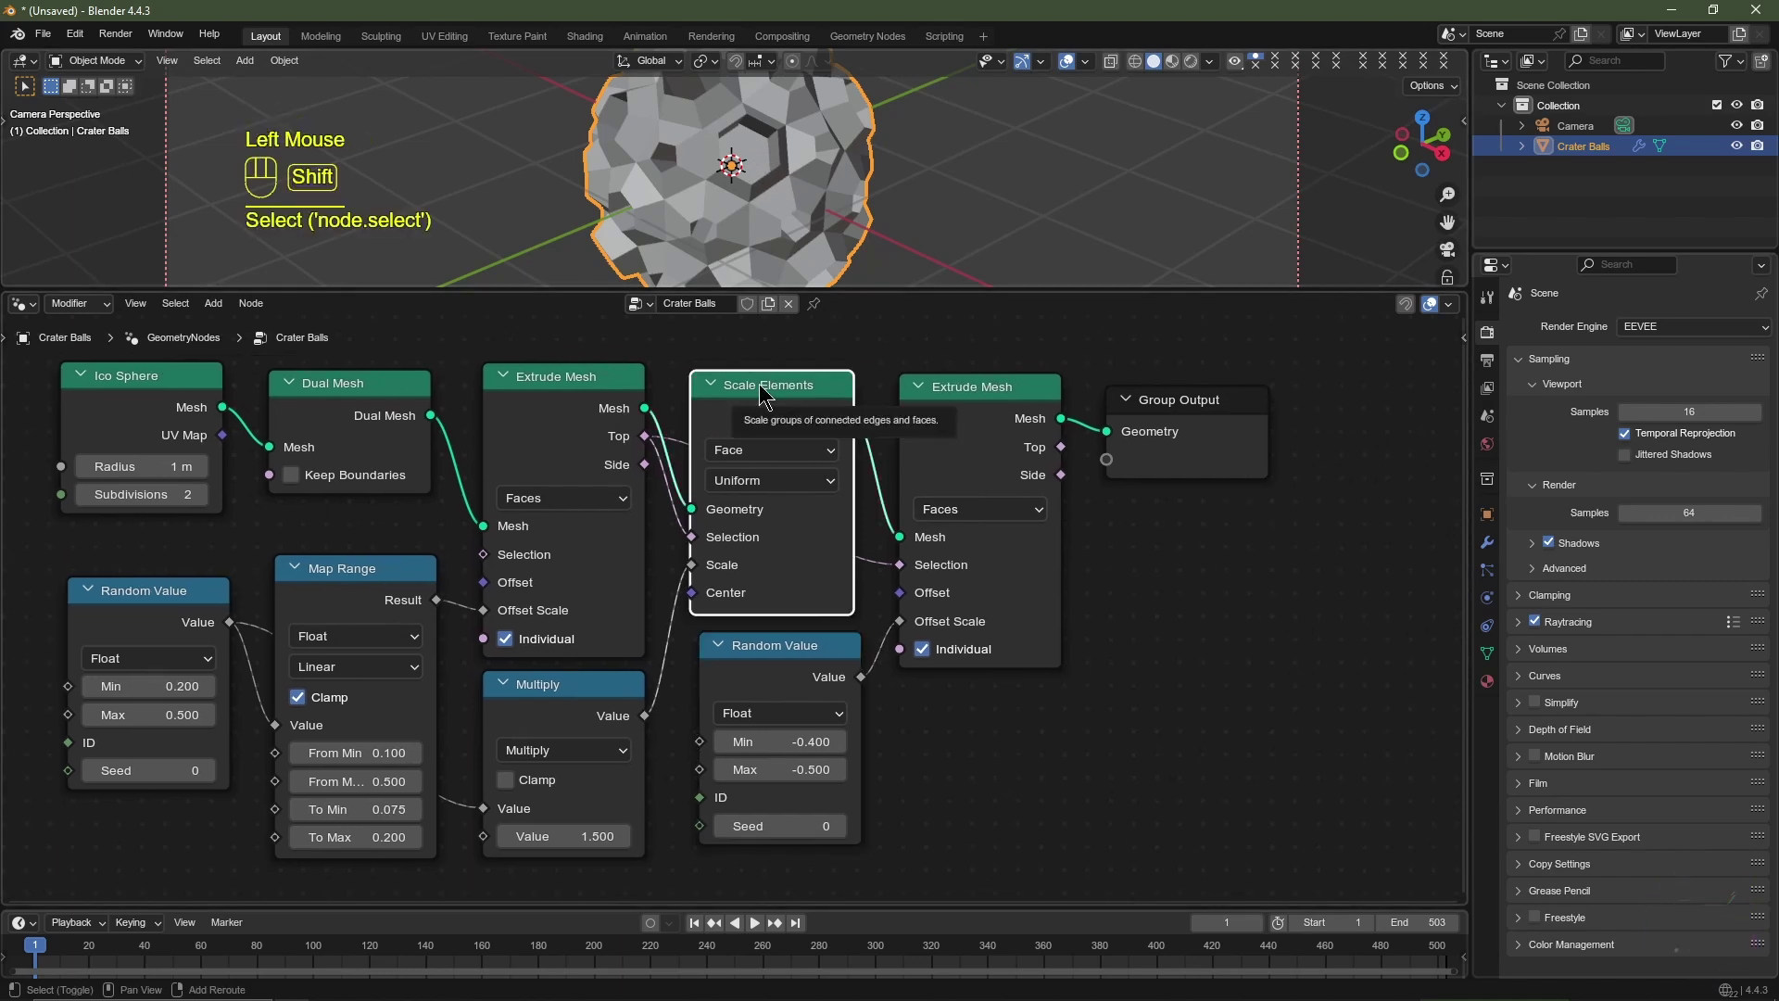
key(shift+d)
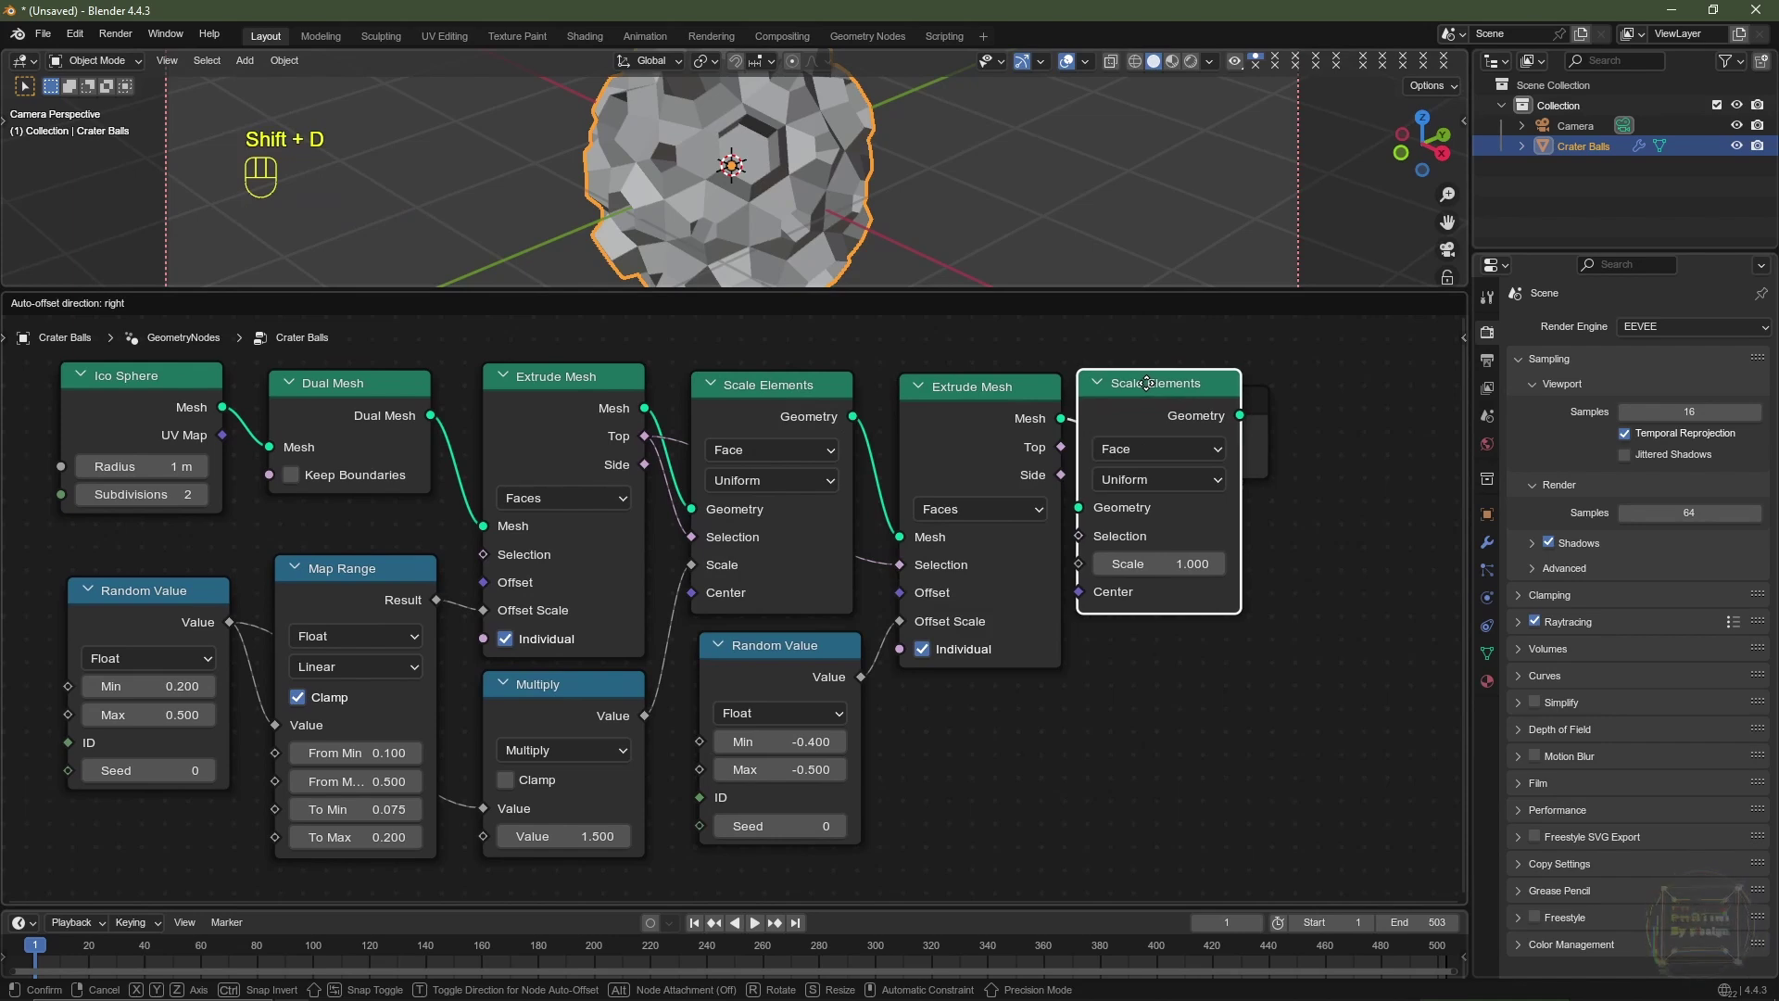
click(1174, 384)
drag(1166, 566, 1252, 565)
right_click(1251, 565)
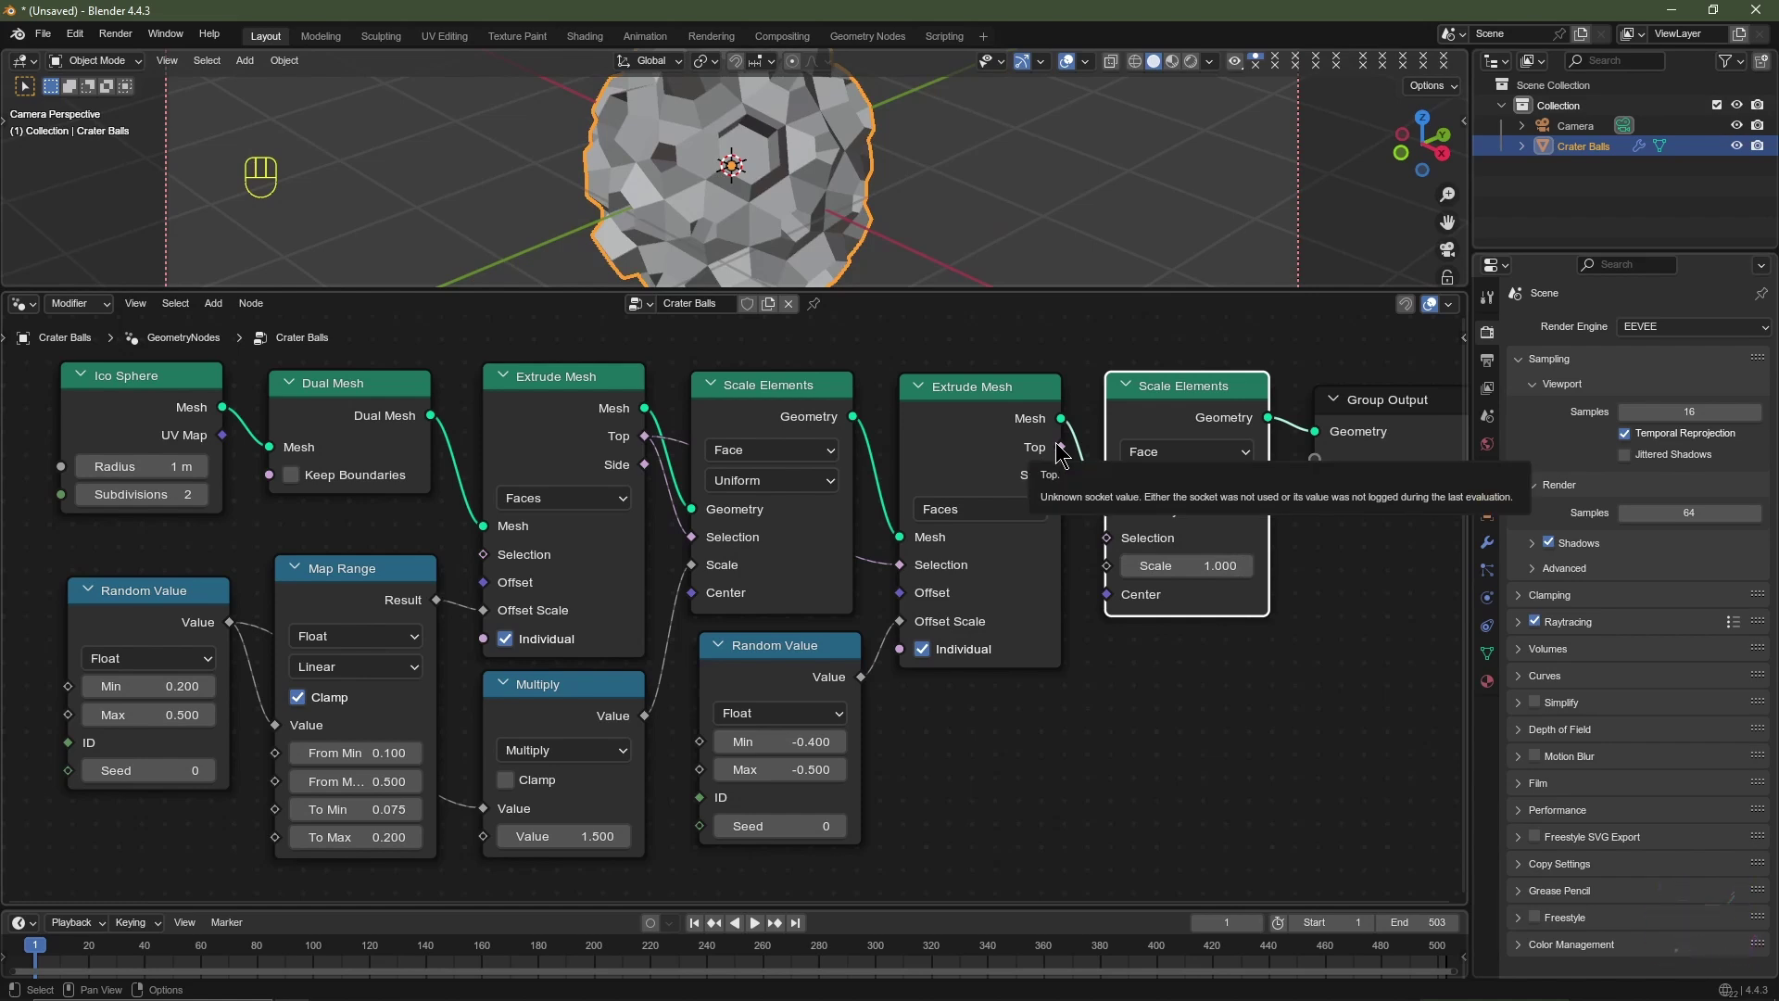
drag(1062, 447, 1183, 566)
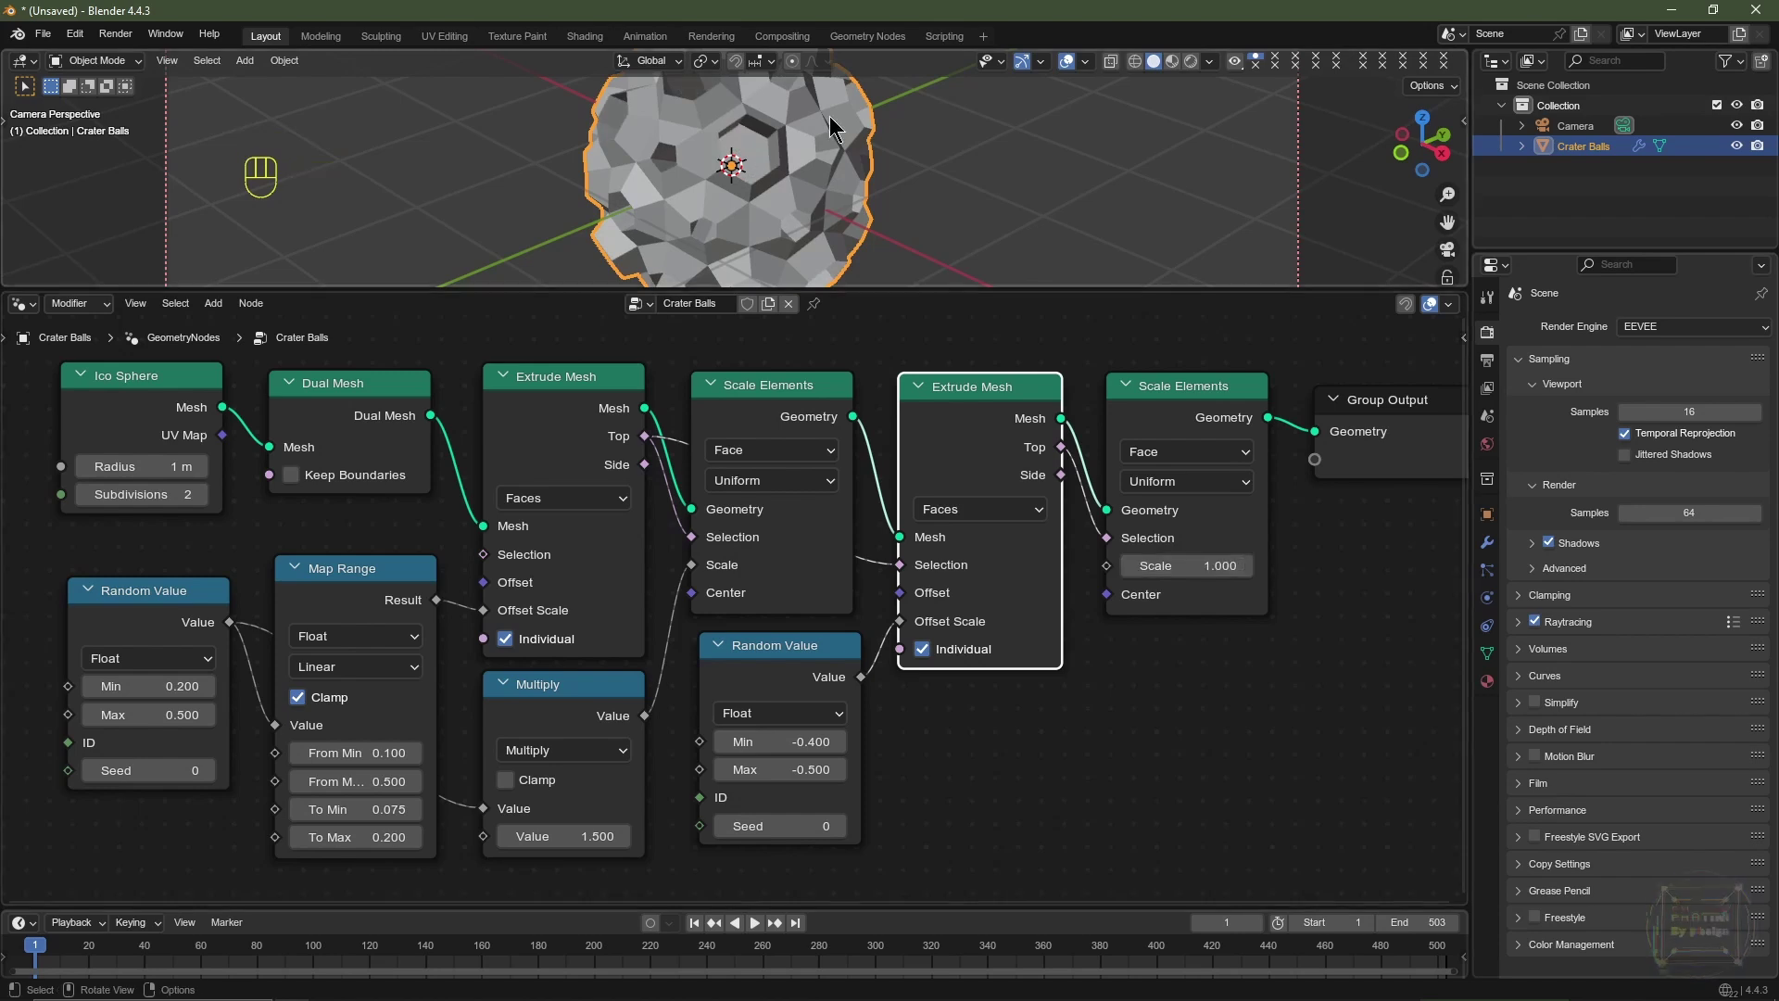
click(1320, 622)
Step: Insert a Subdivision Surface node between the second Scale Elements node and Group Output
scroll(1330, 619, down, 1)
middle_drag(1348, 611, 1201, 614)
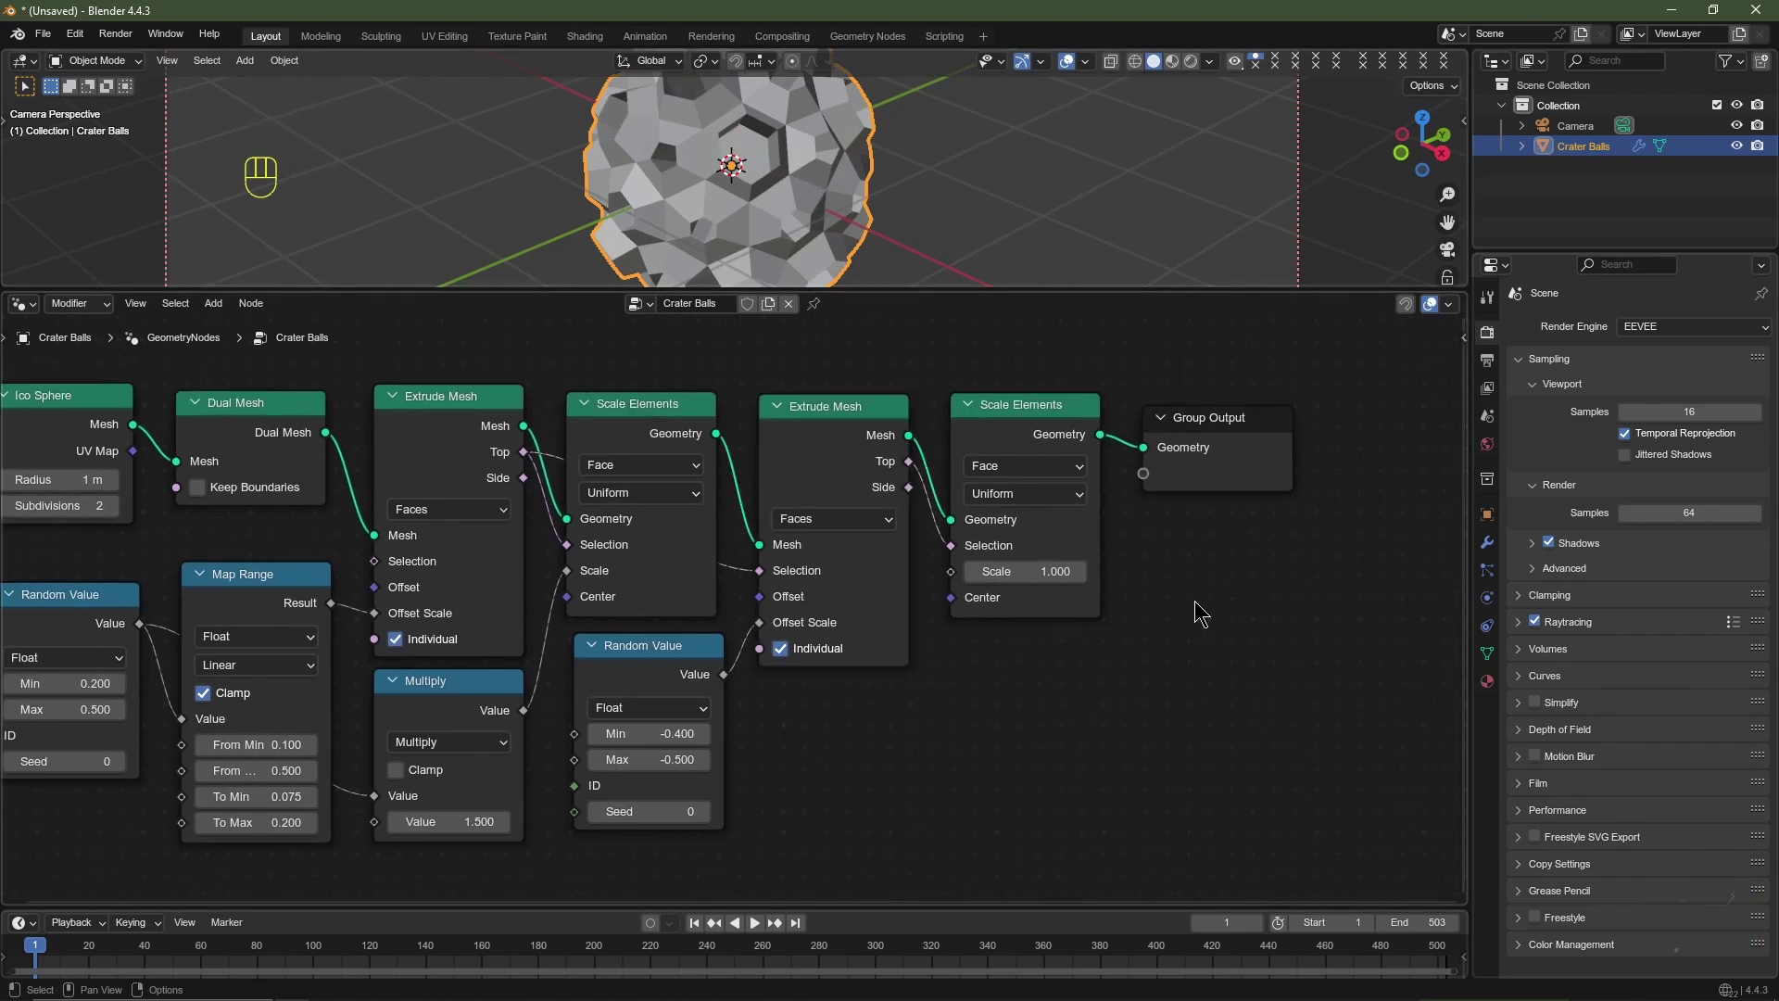
key(shift+a)
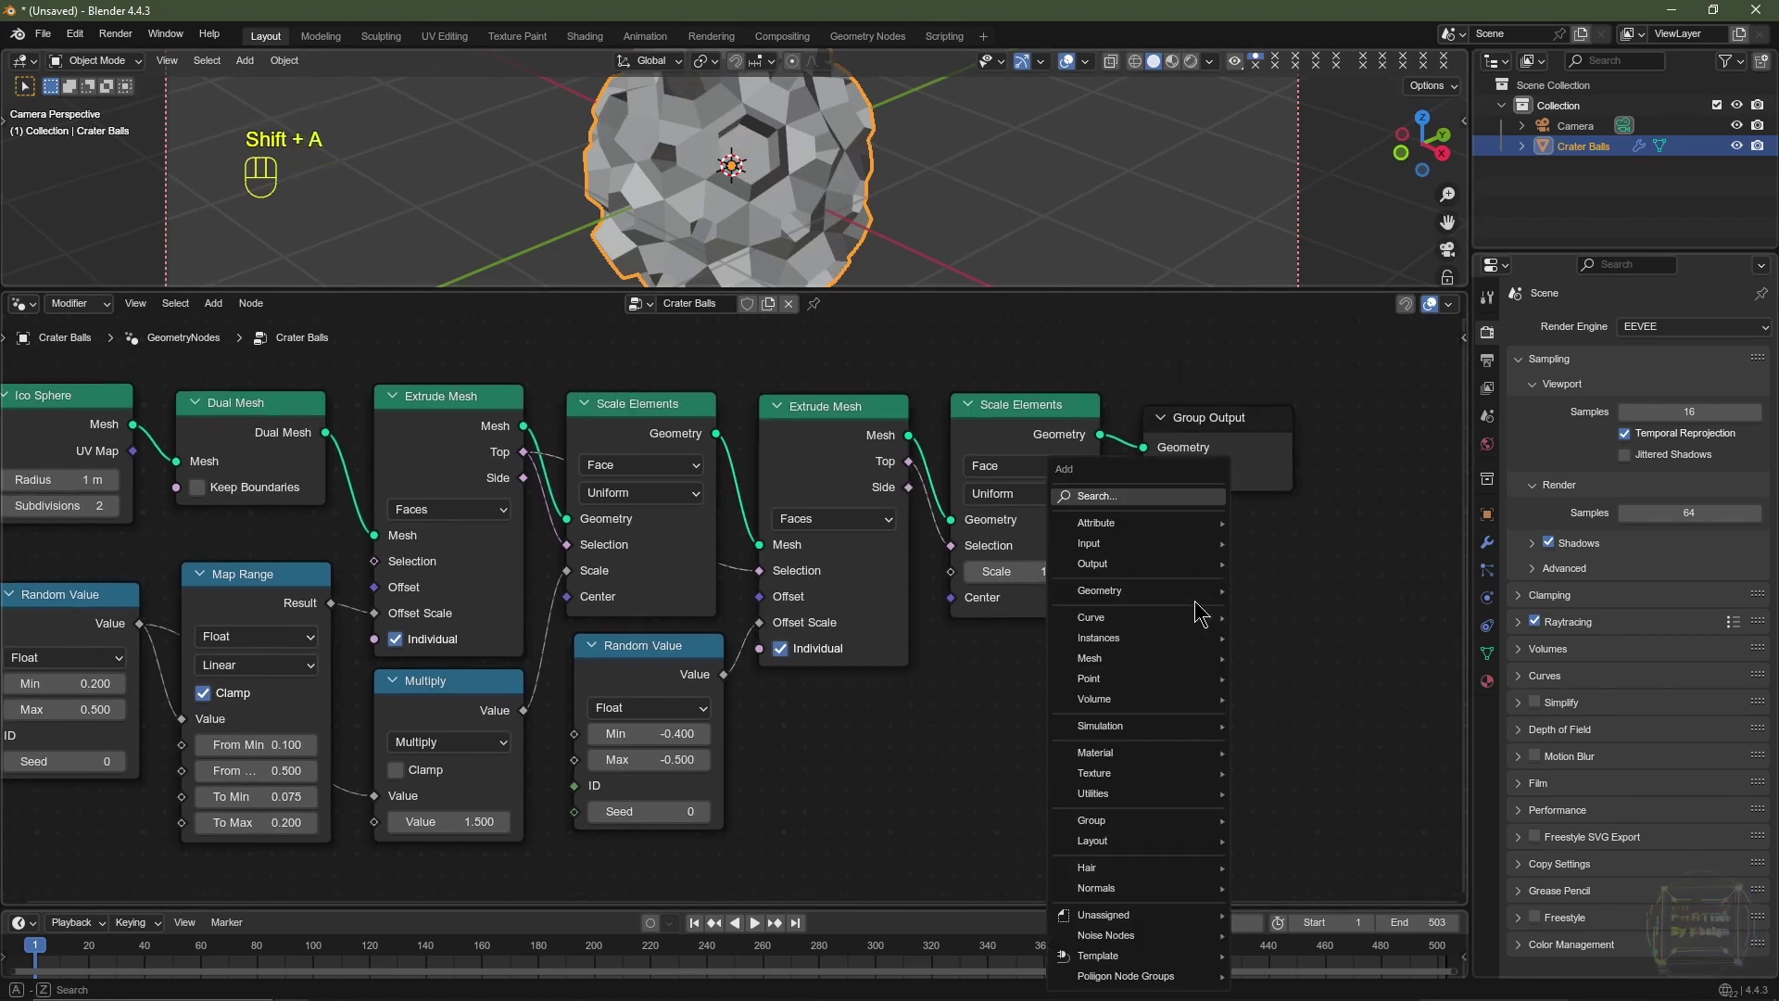
text(sub)
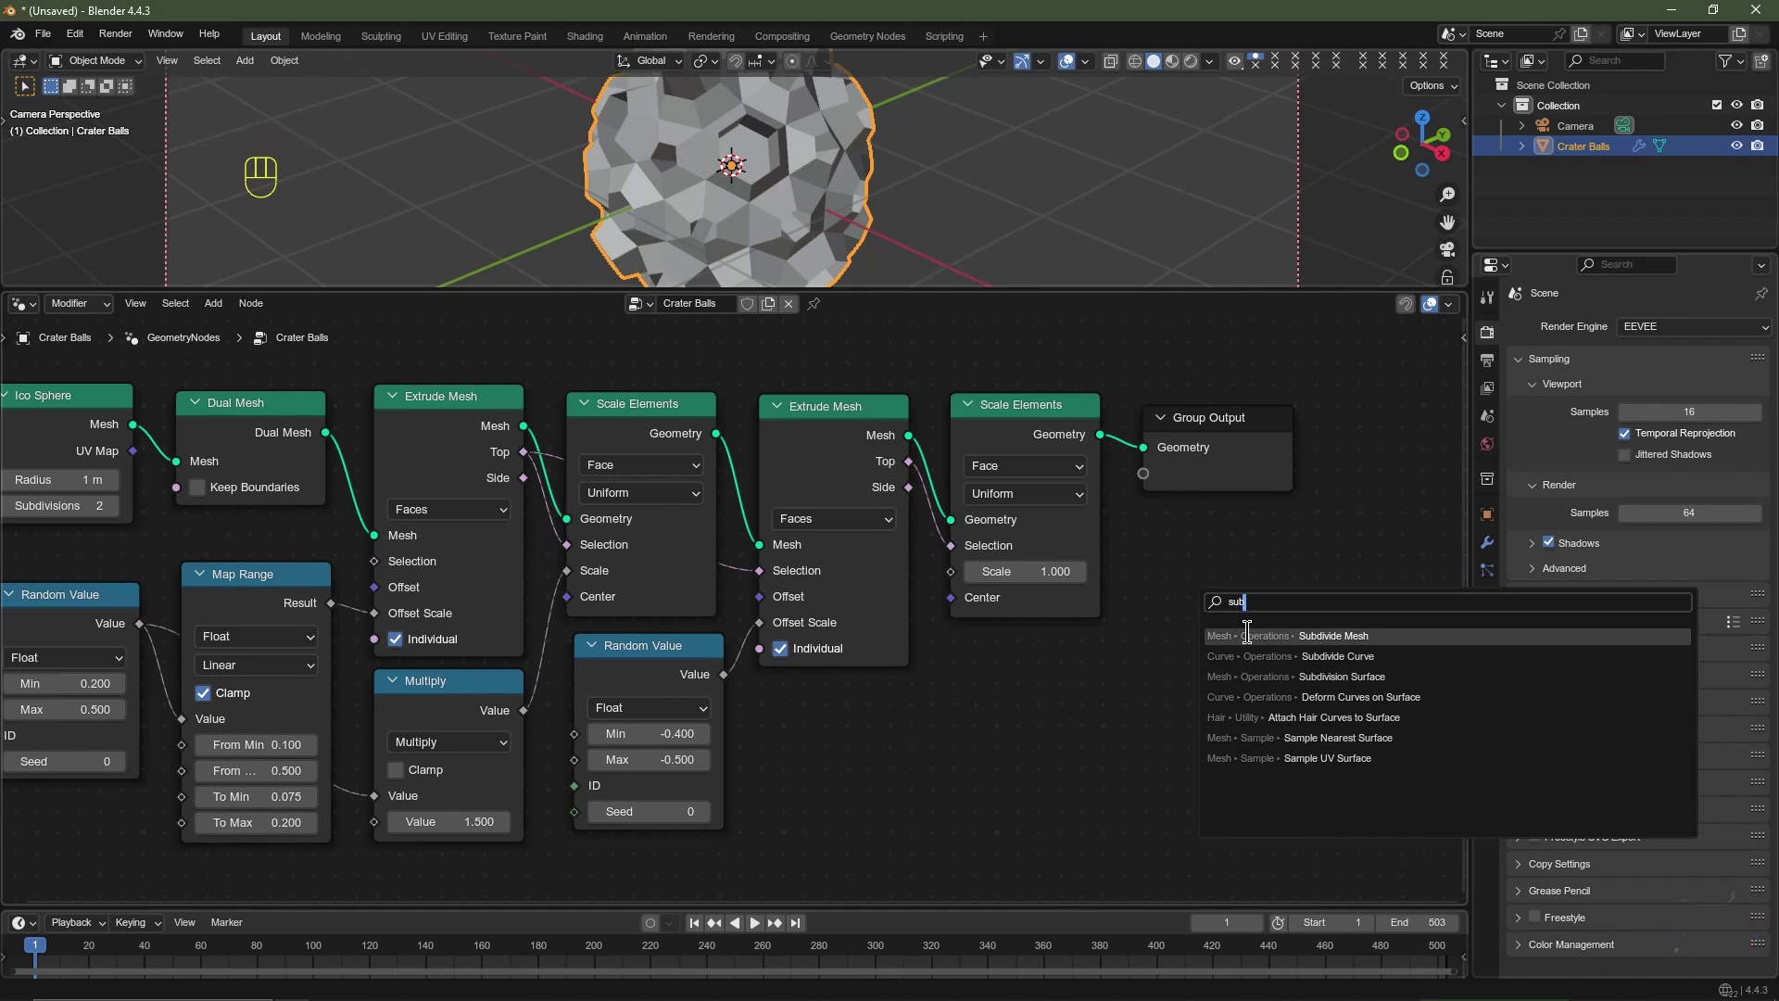
click(1268, 675)
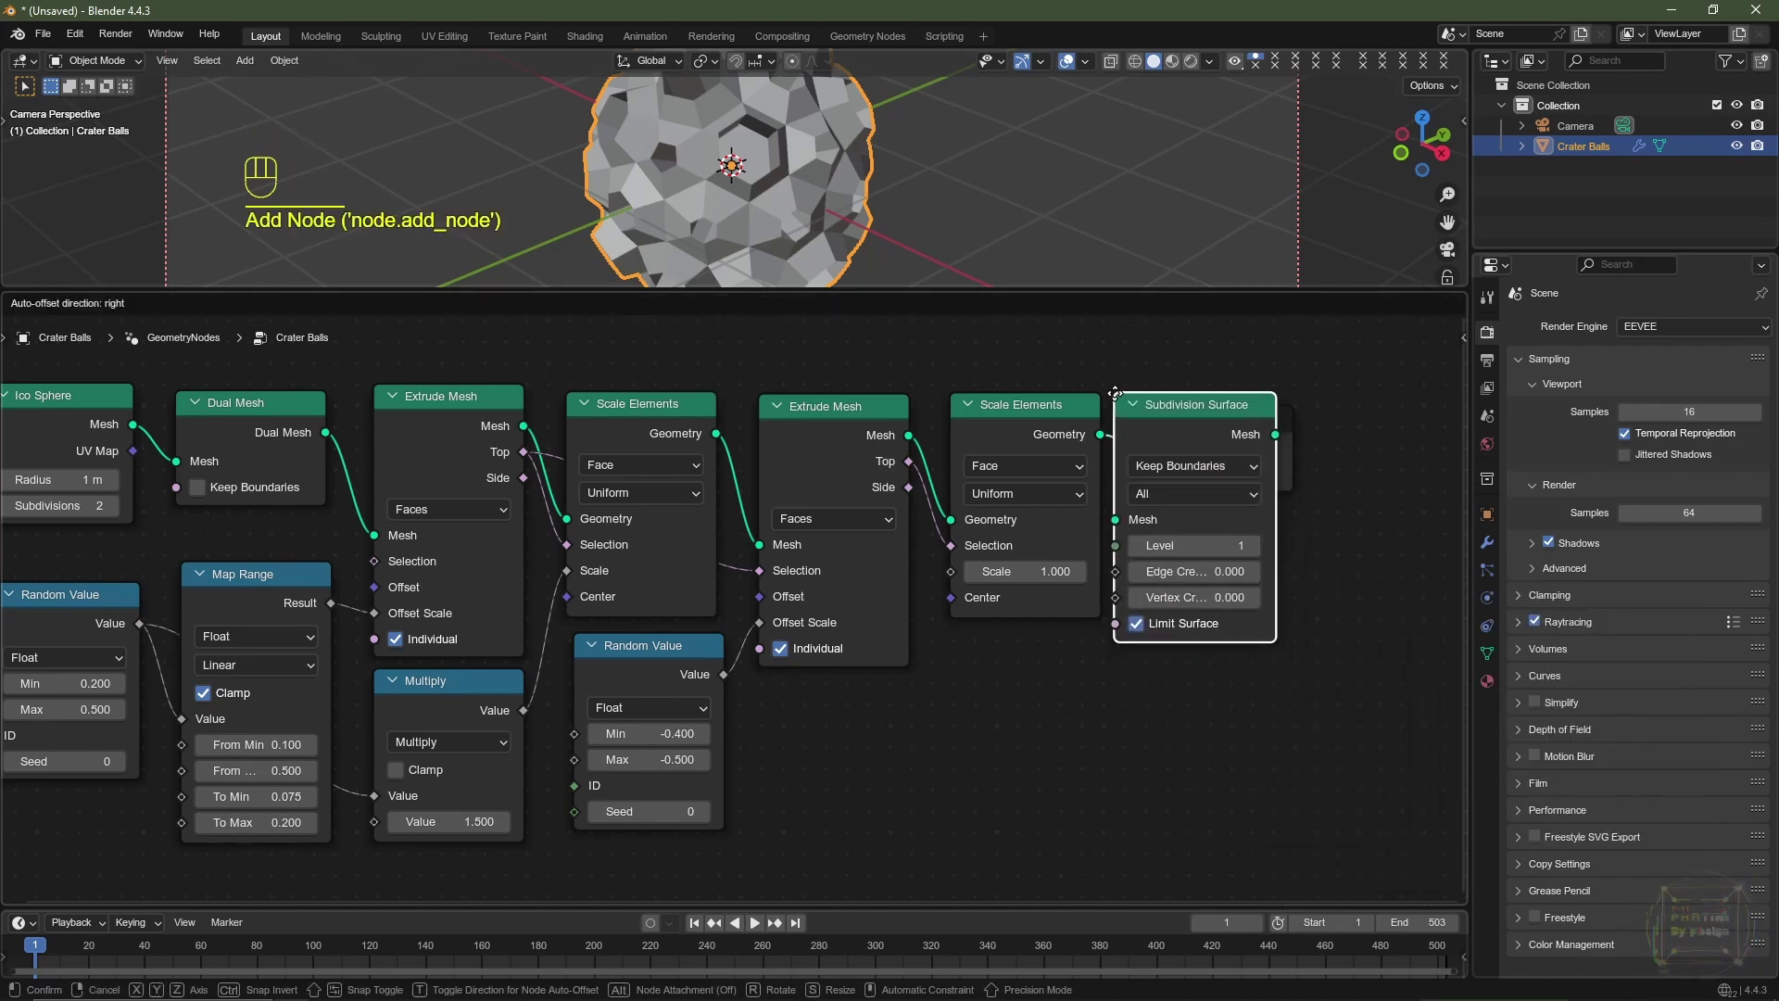
click(1118, 404)
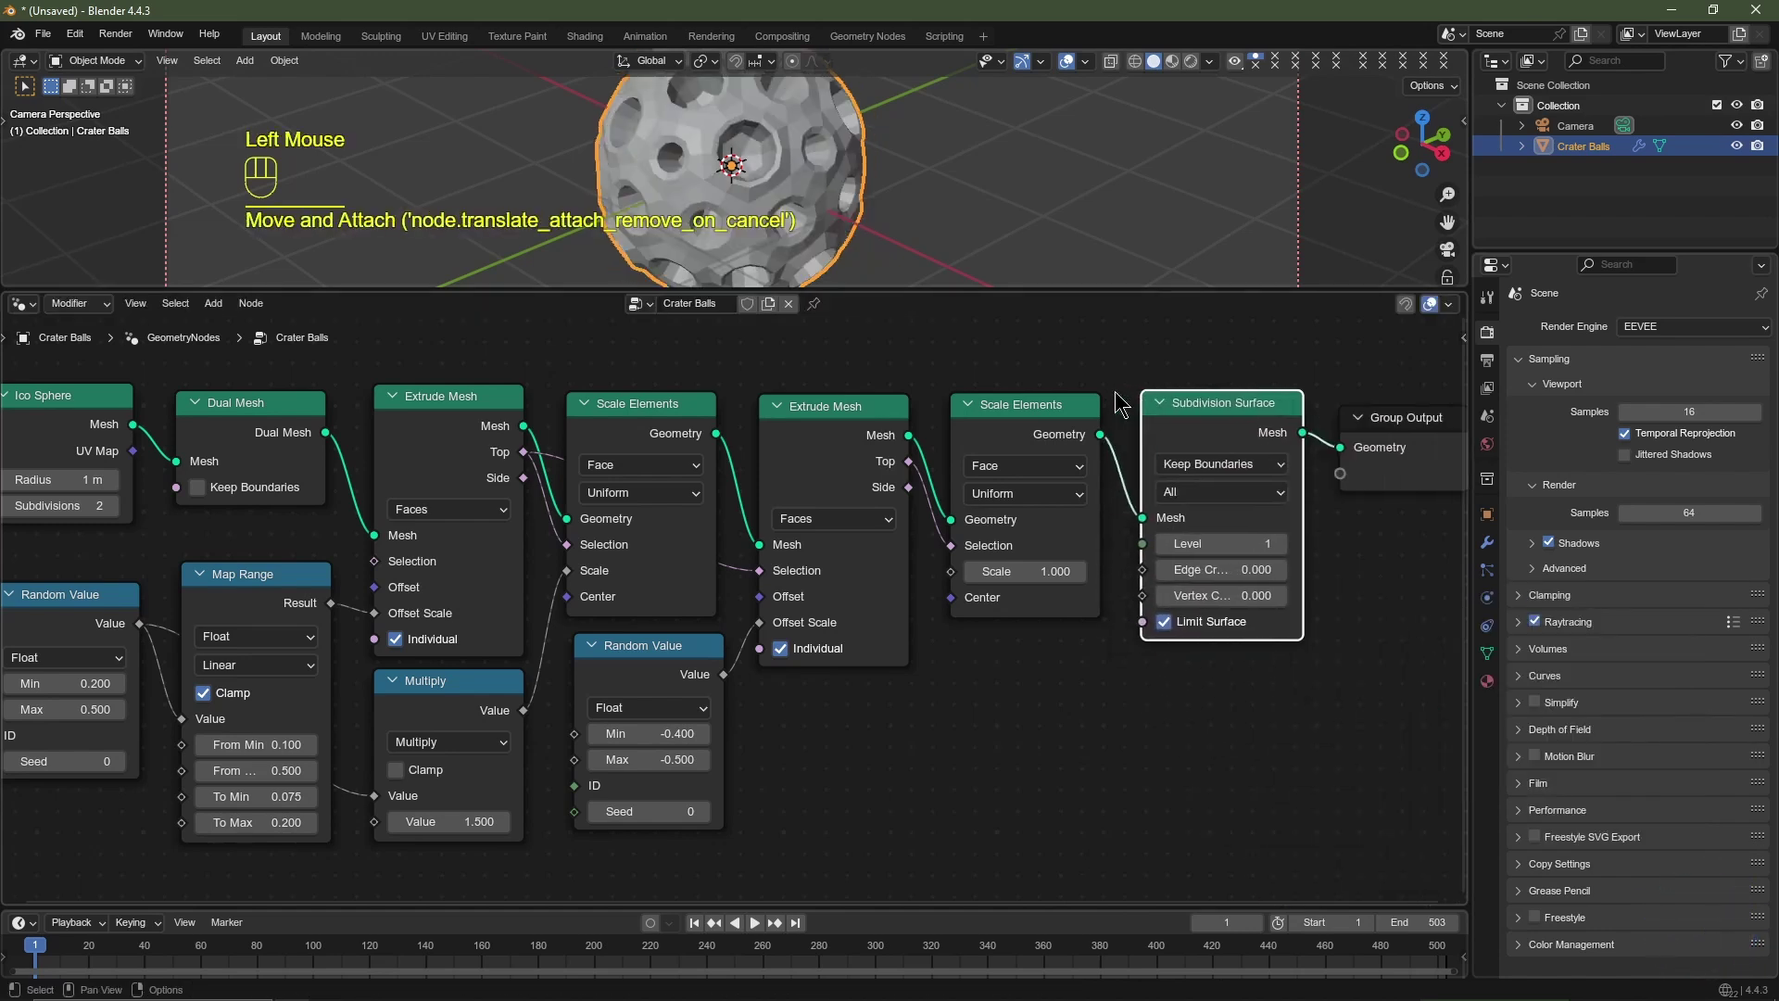
Step: Set the Subdivision Surface node's Level to 2
click(1282, 544)
click(1283, 544)
click(1283, 544)
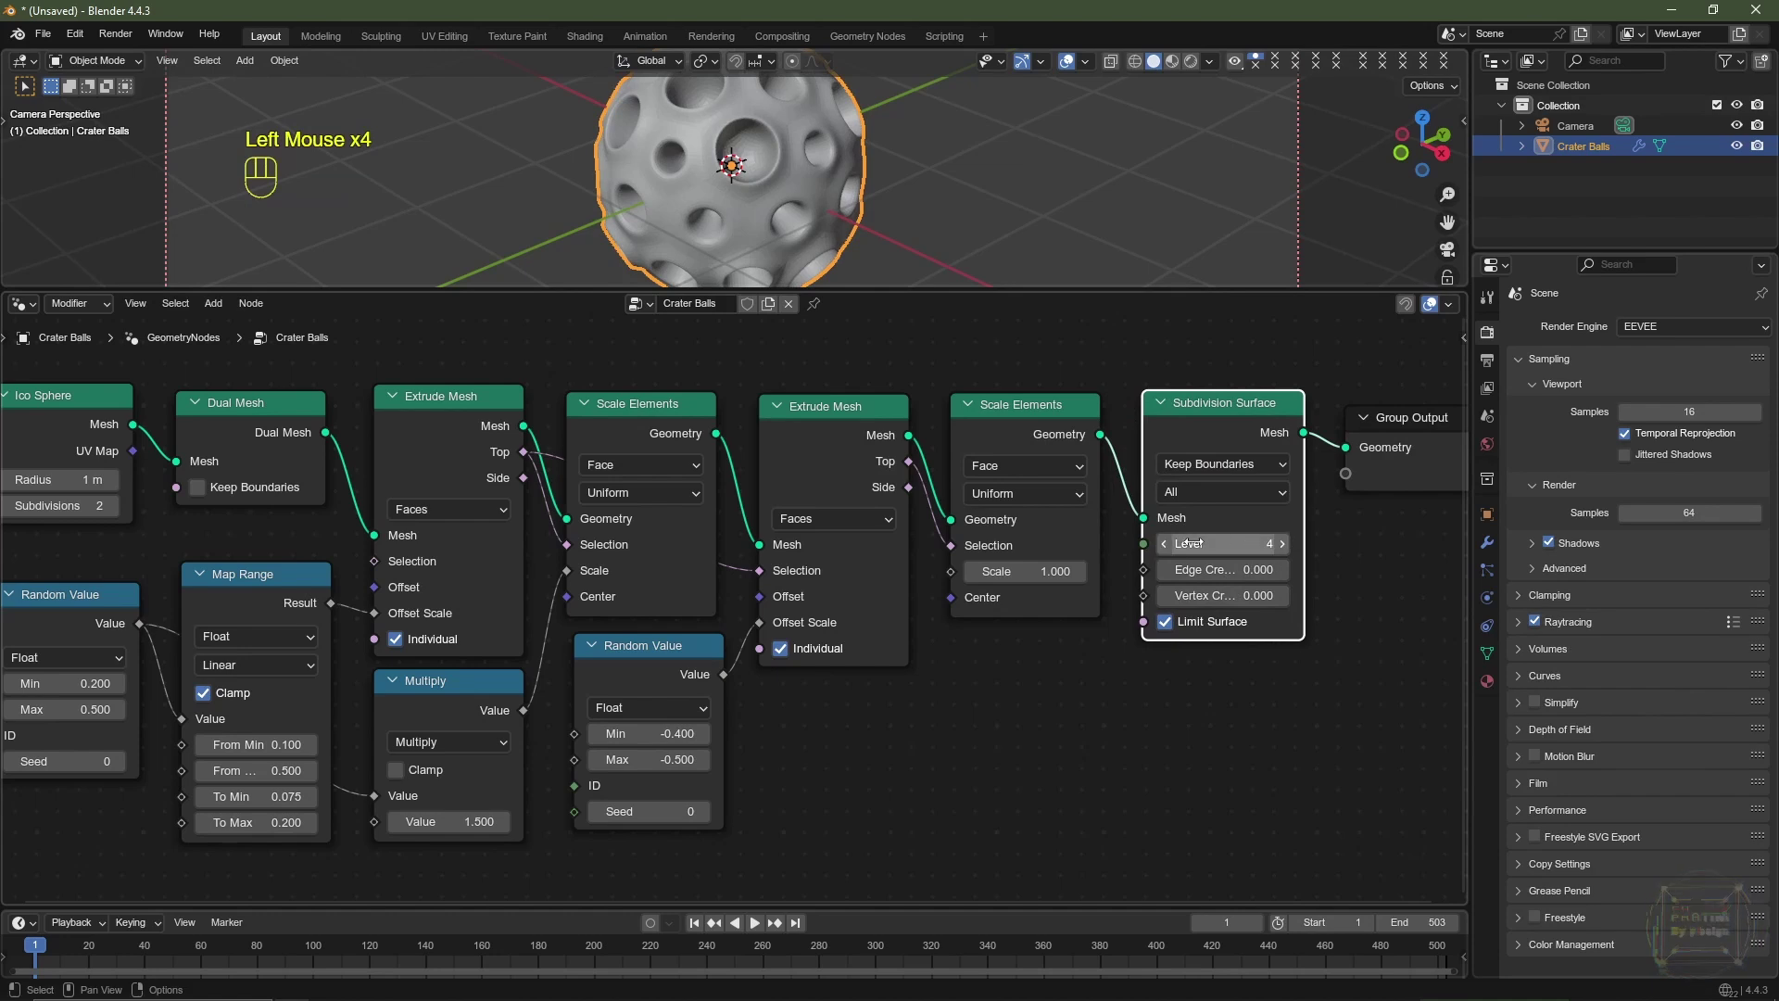
click(1165, 543)
click(1165, 543)
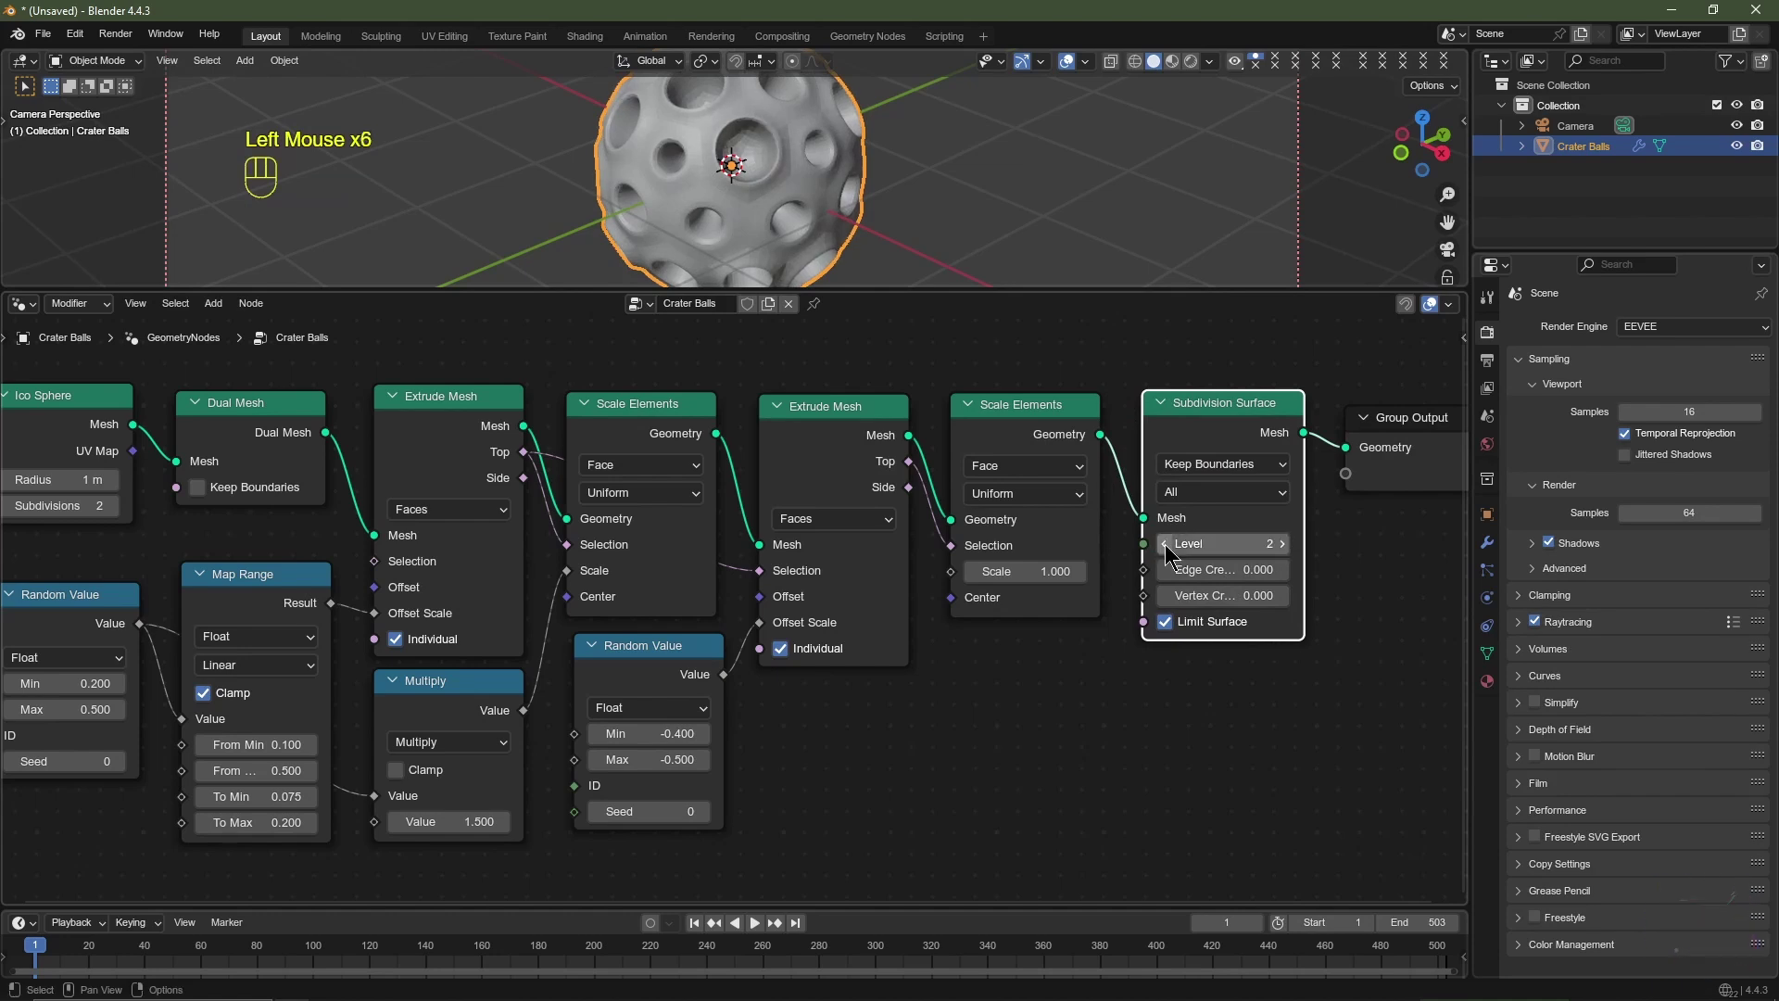
Step: Select all nodes from Ico Sphere through Subdivision Surface and join them in a frame
scroll(704, 518, up, 1)
scroll(795, 471, down, 2)
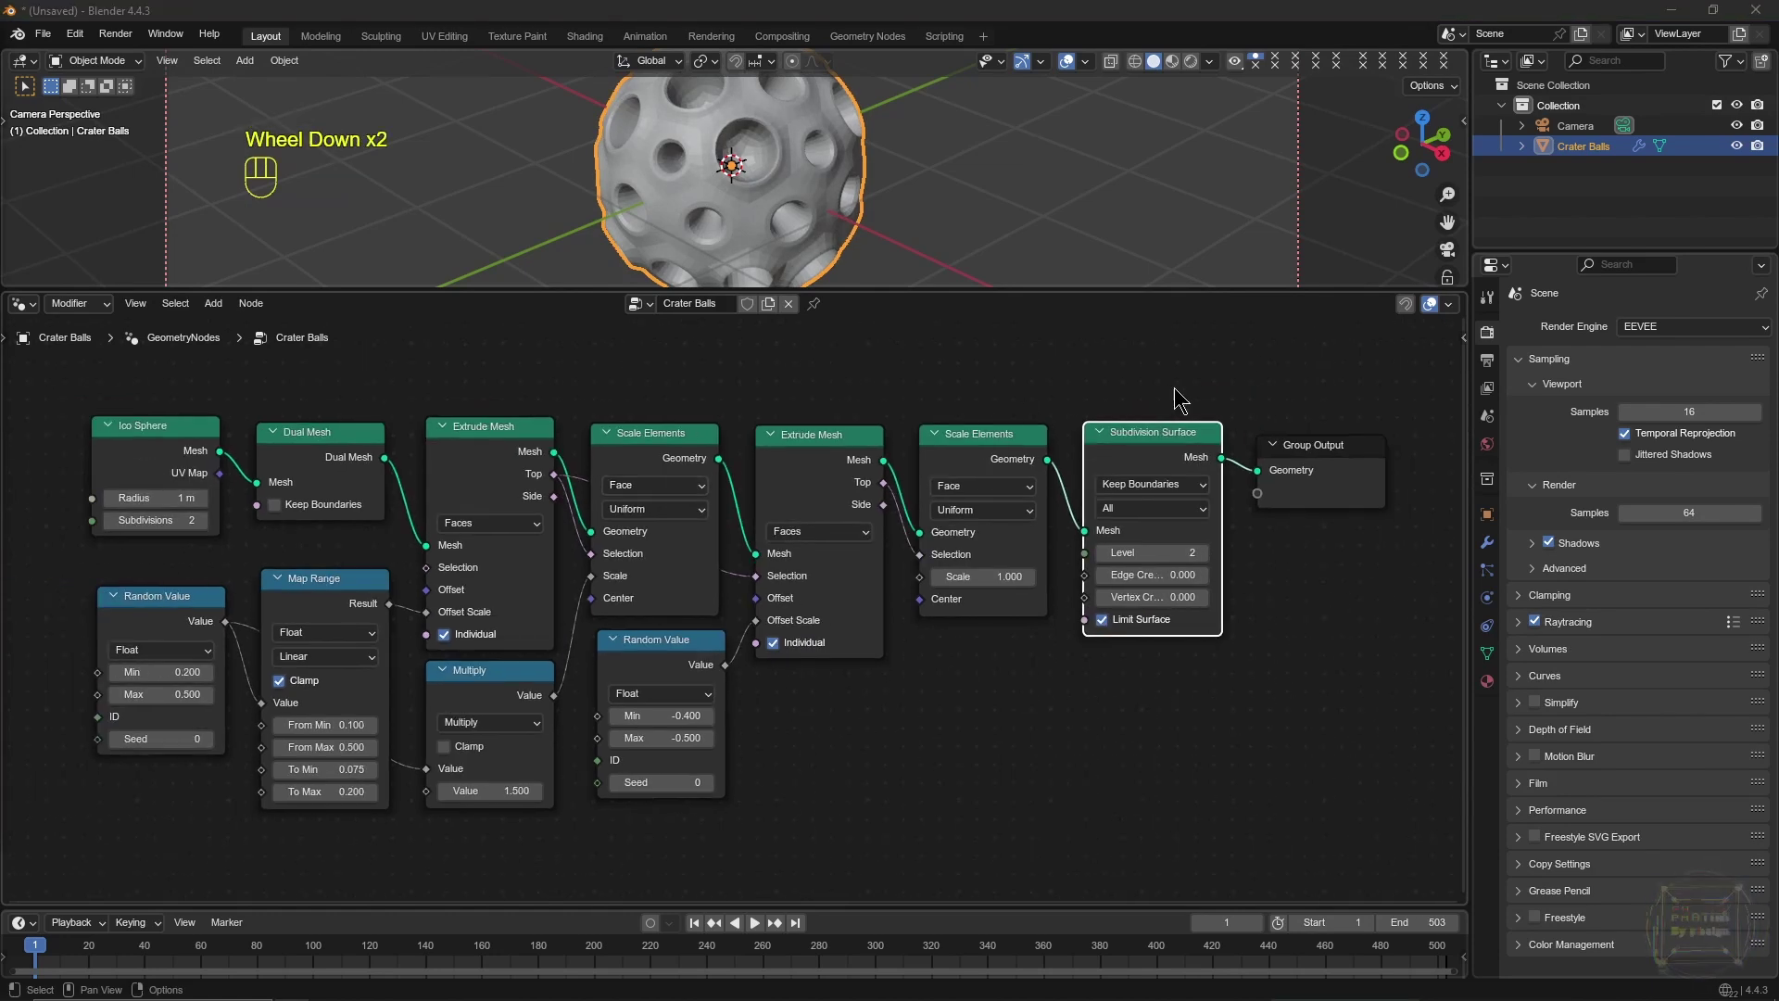
drag(1175, 409, 82, 834)
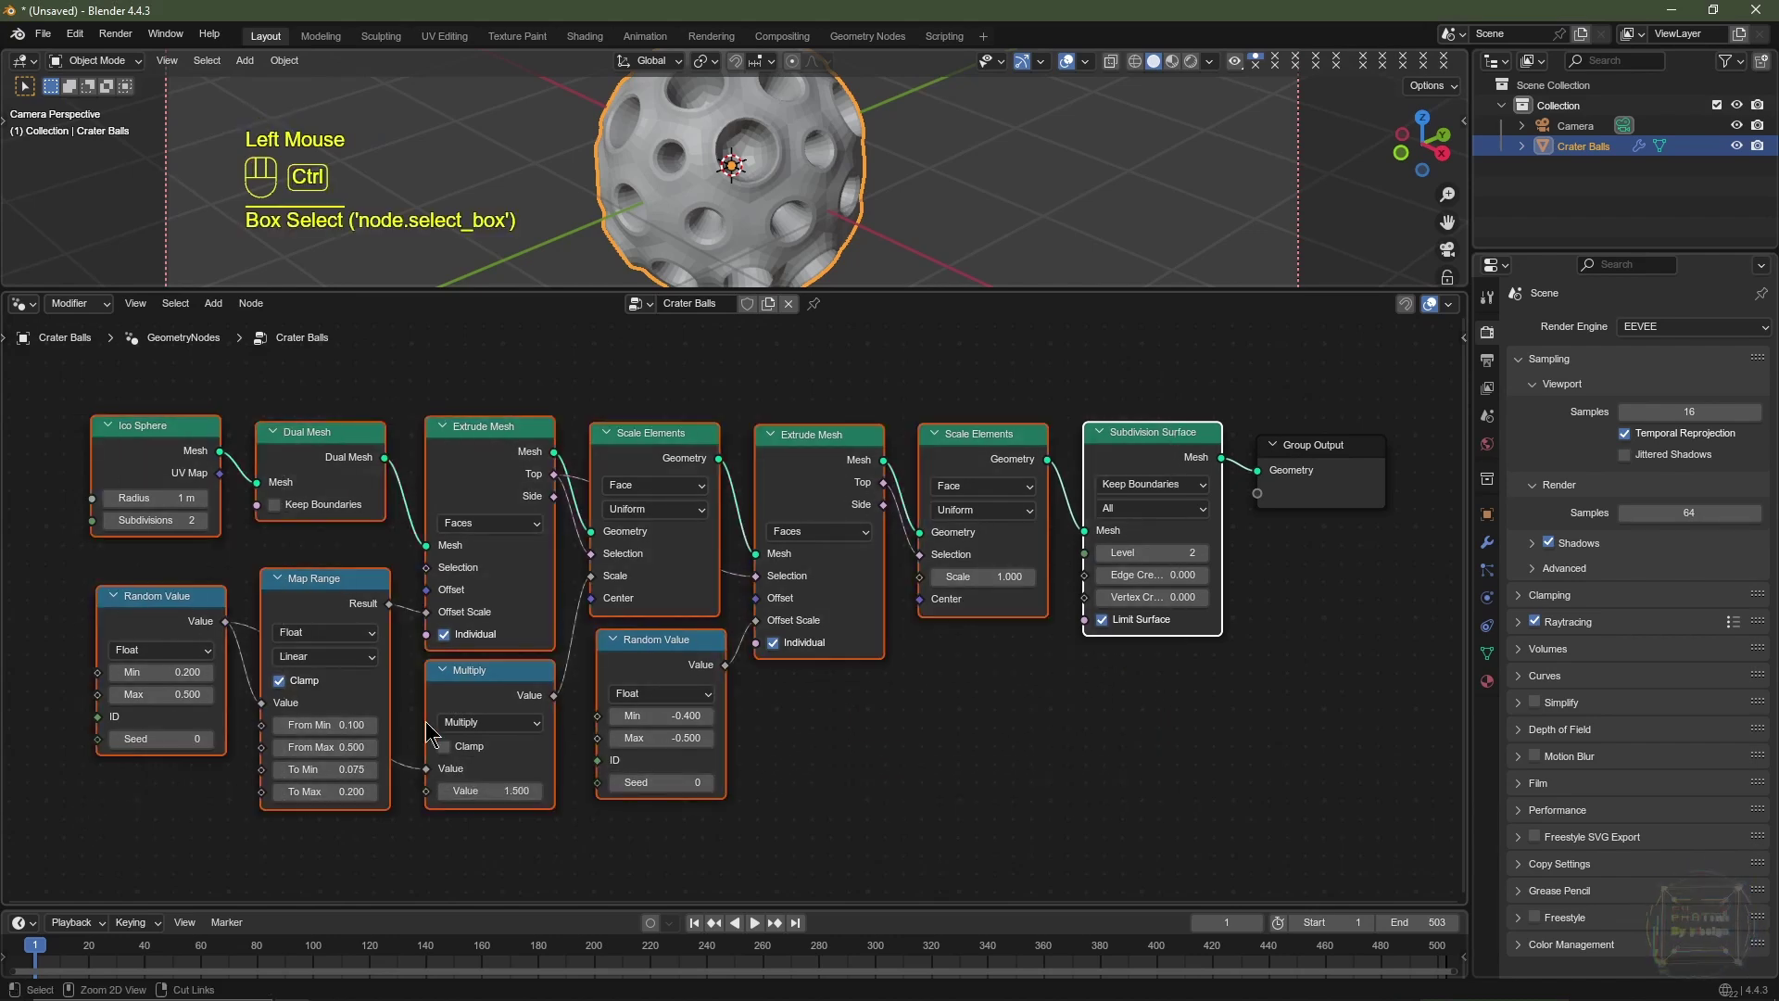
key(ctrl+j)
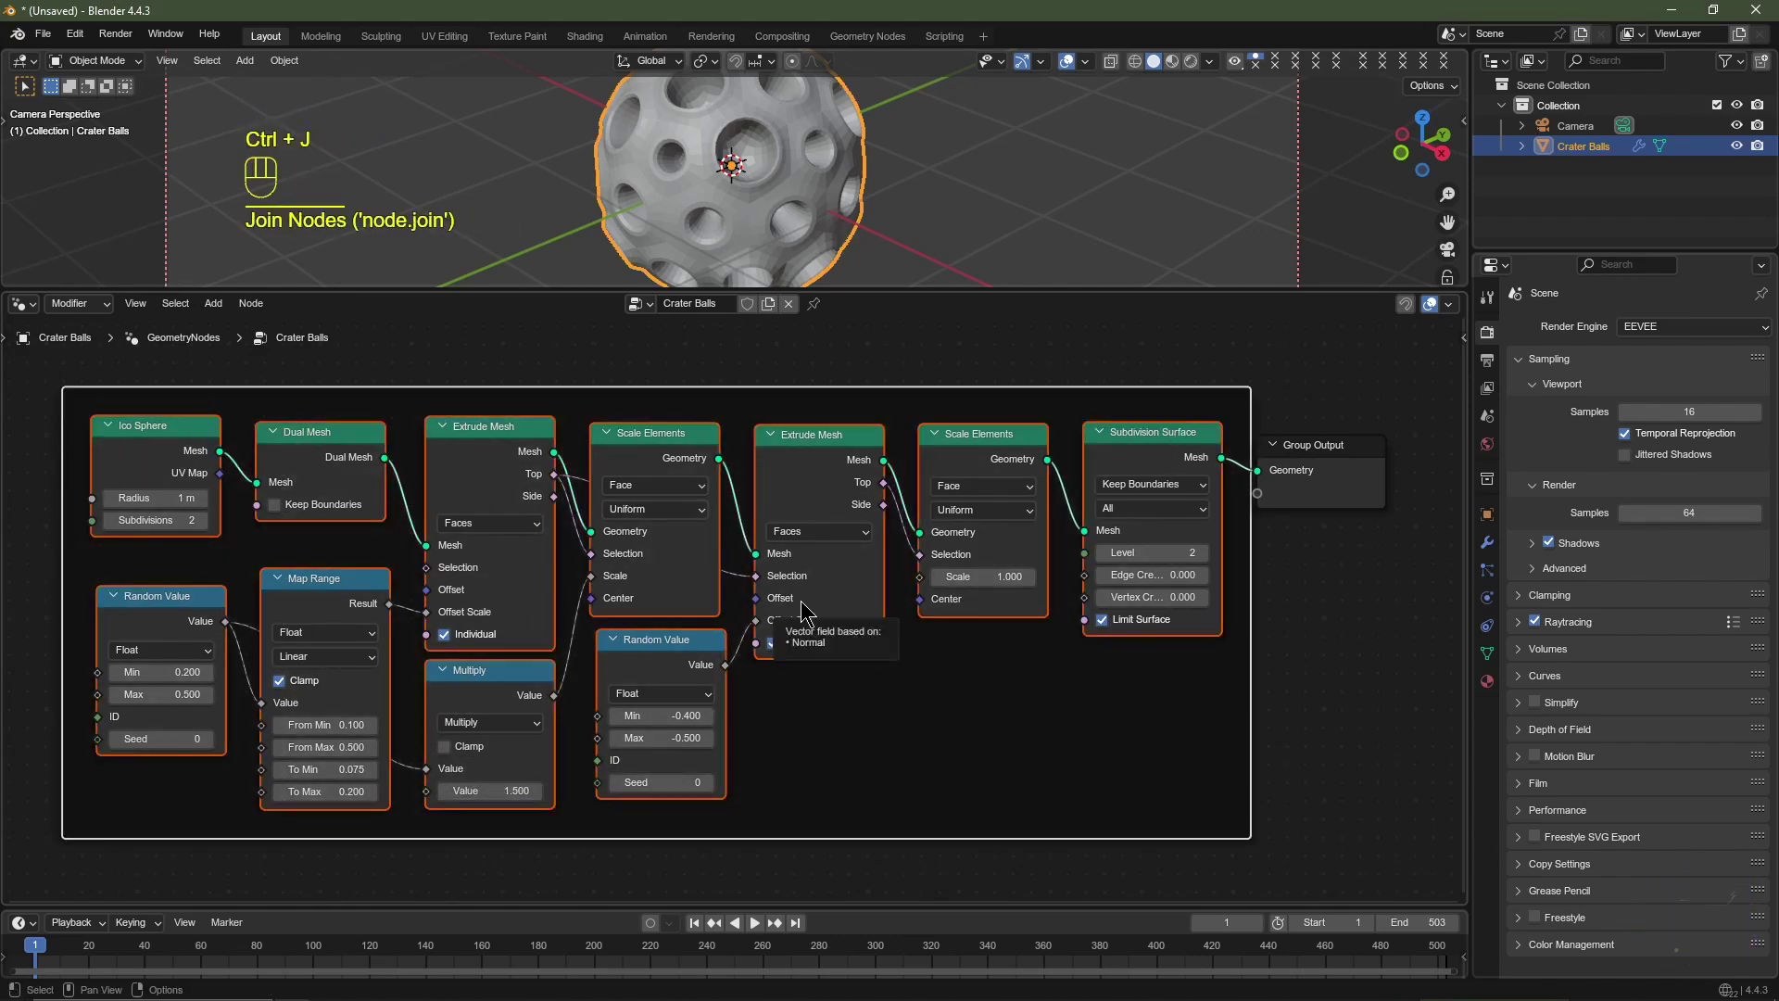
Step: Enable a custom colour on the new frame and set it to dark green, hex #011C0E
key(n)
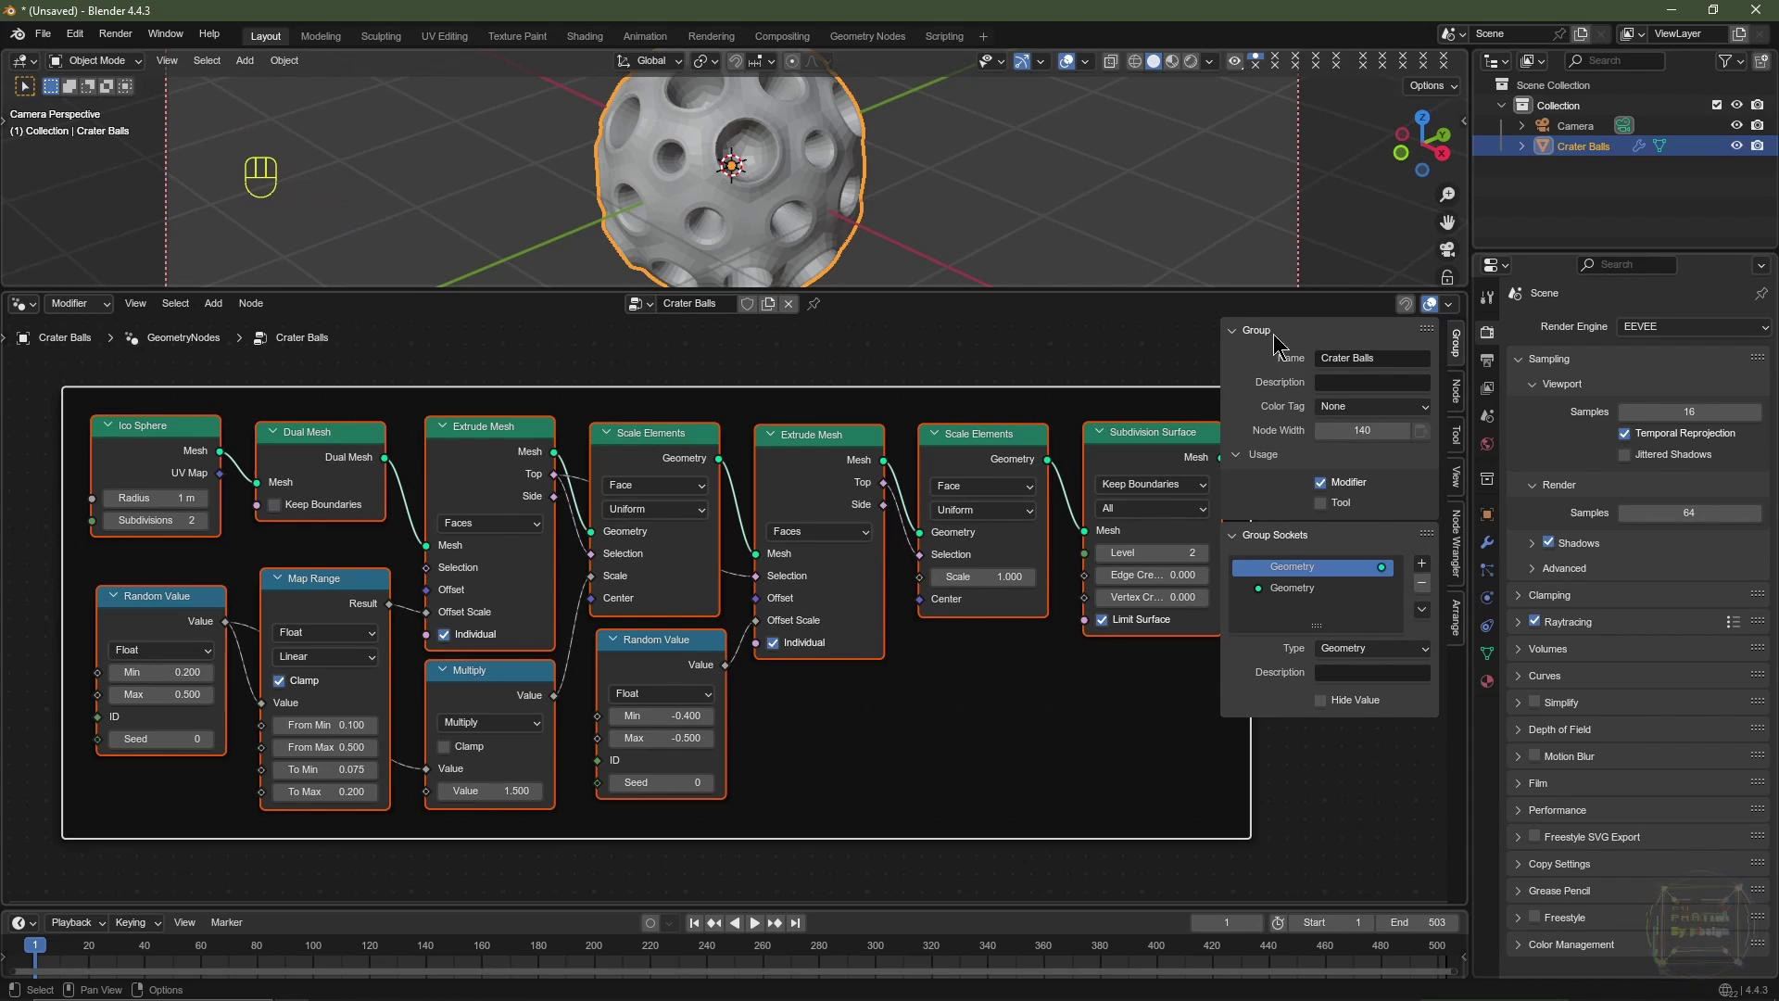
click(1457, 404)
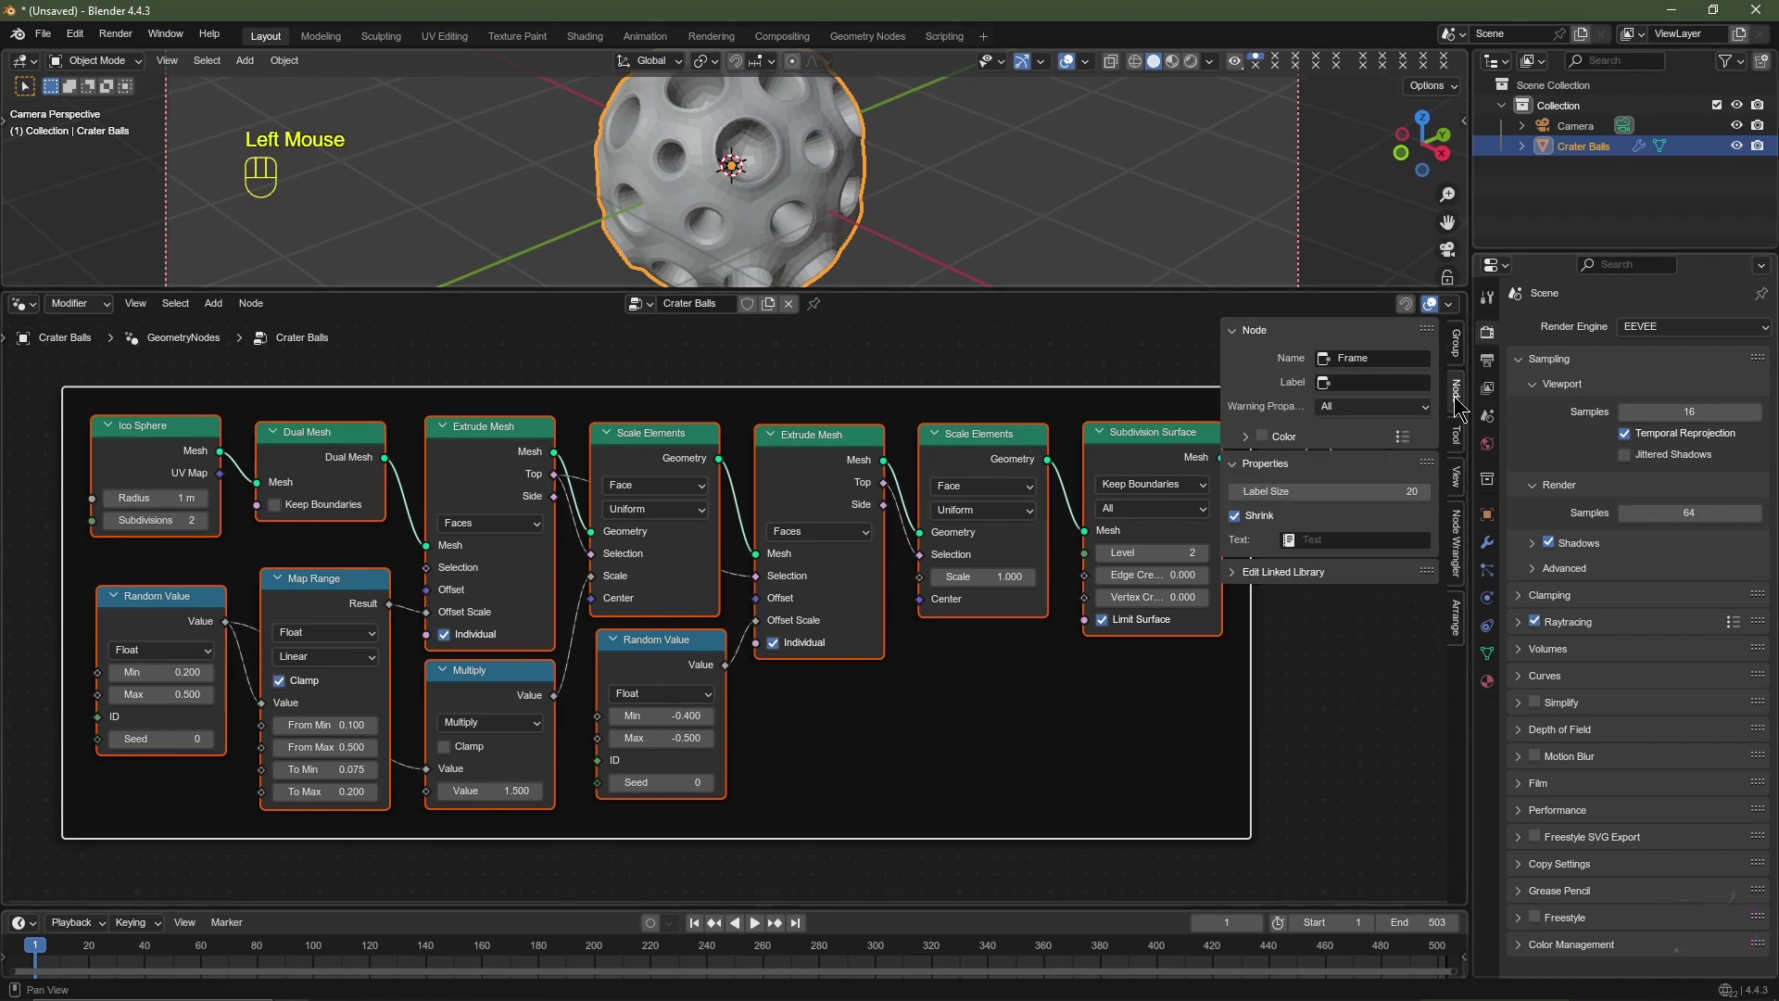
click(1262, 435)
click(1244, 439)
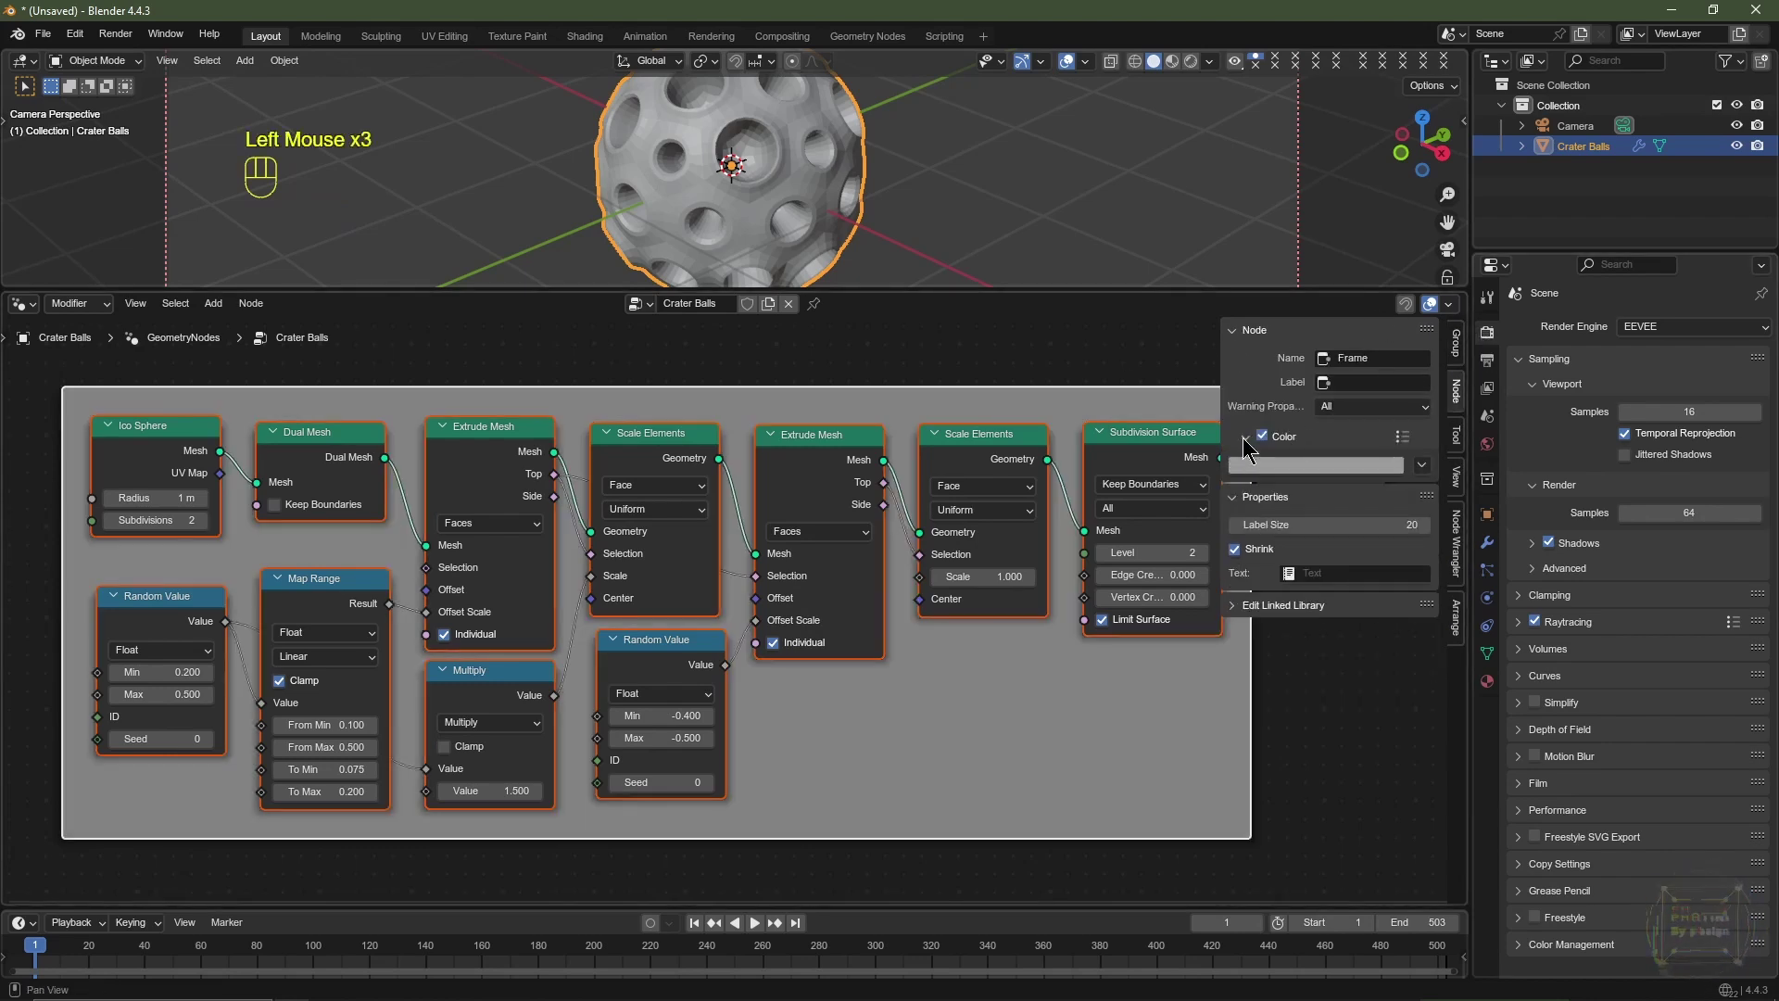
click(1272, 463)
drag(1281, 196, 1271, 187)
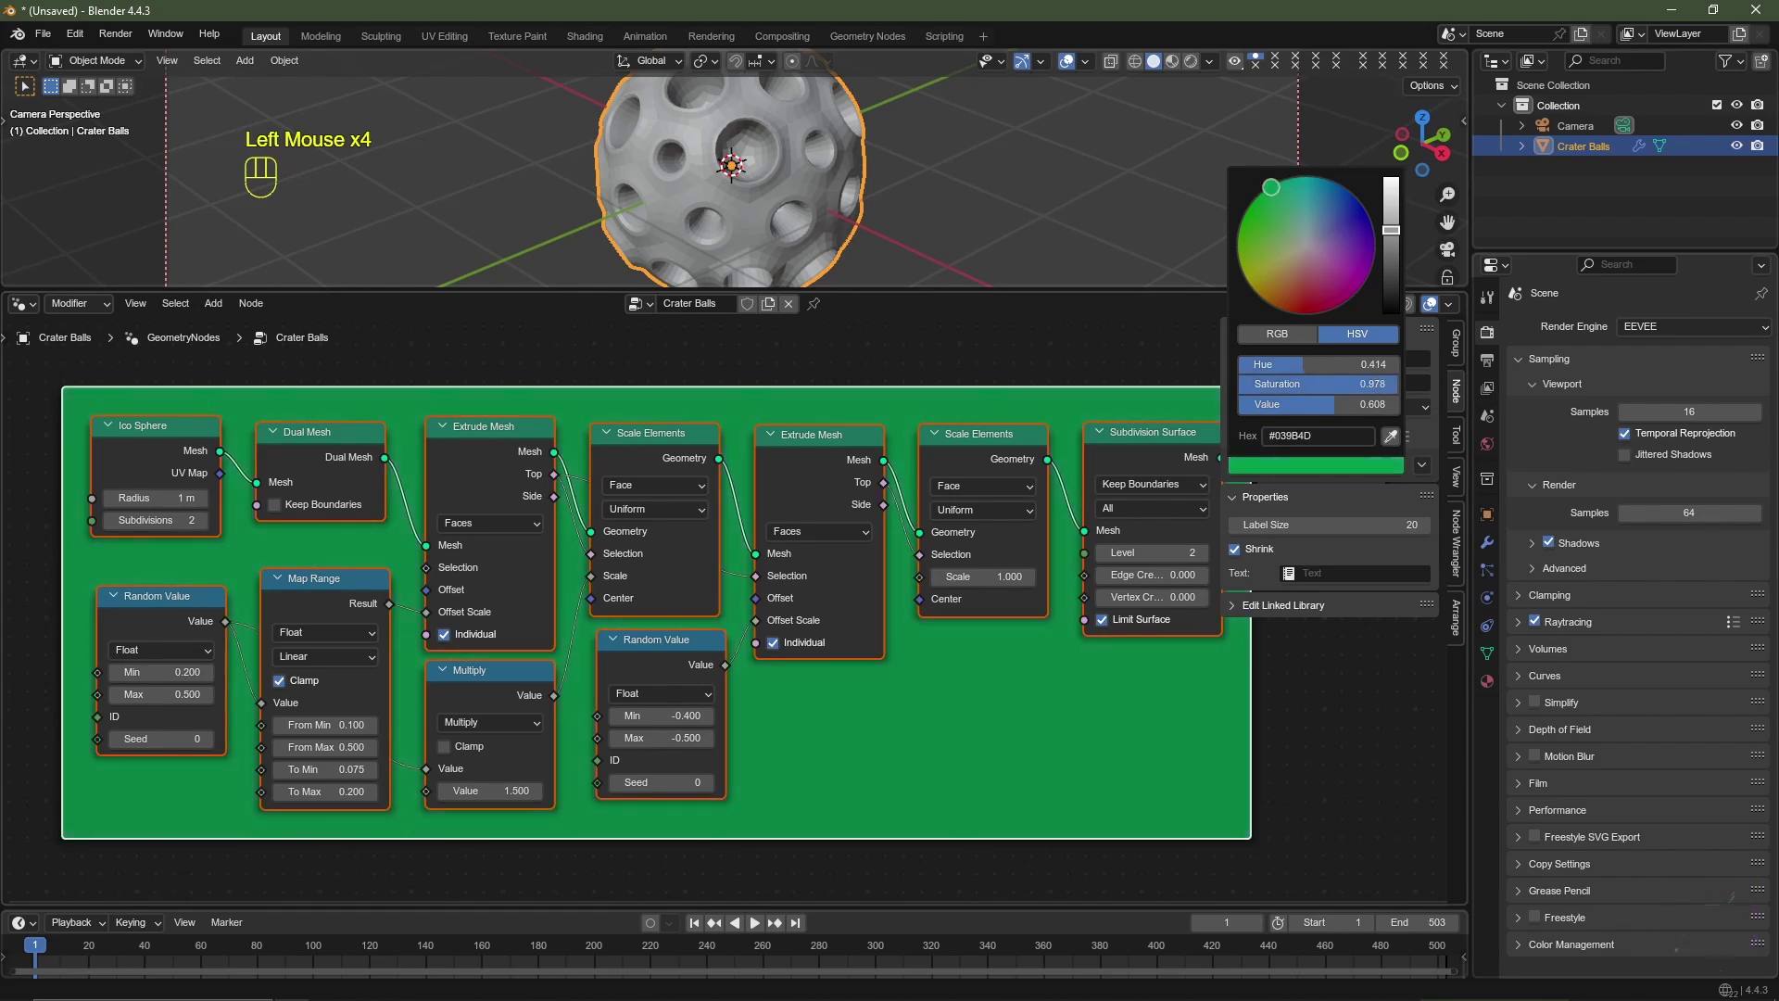
scroll(1287, 217, down, 10)
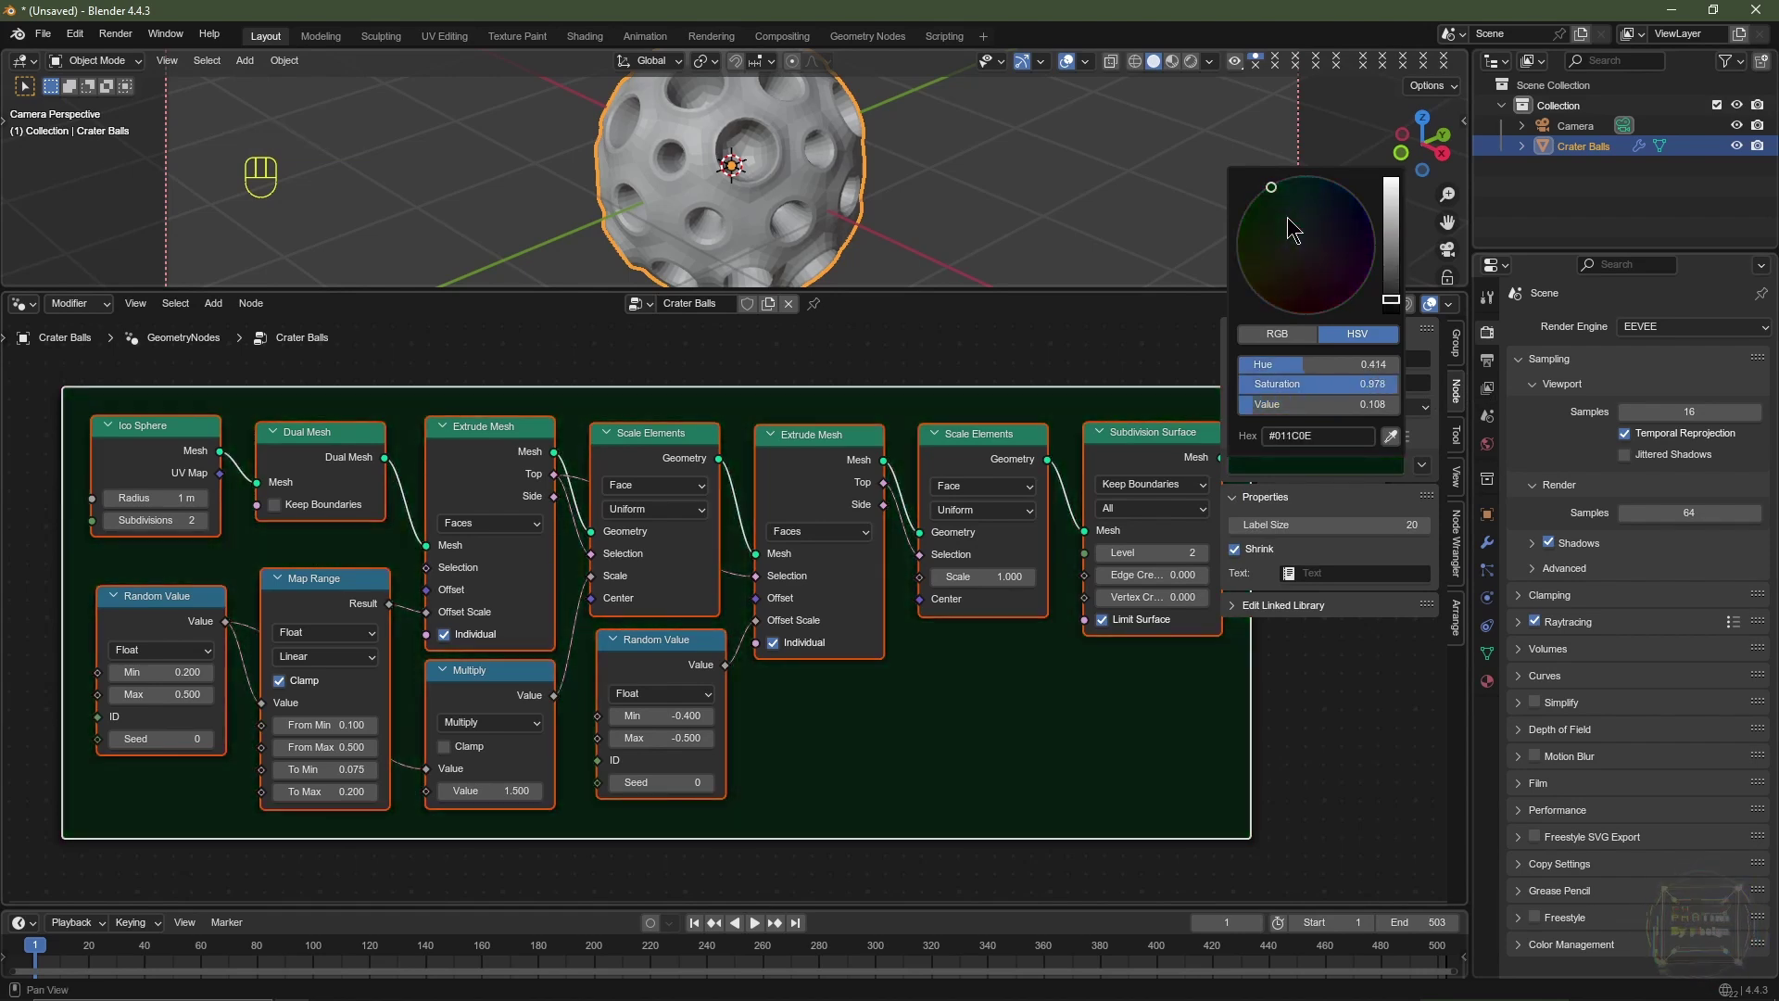
Step: Label the green frame "Craters"
key(F2)
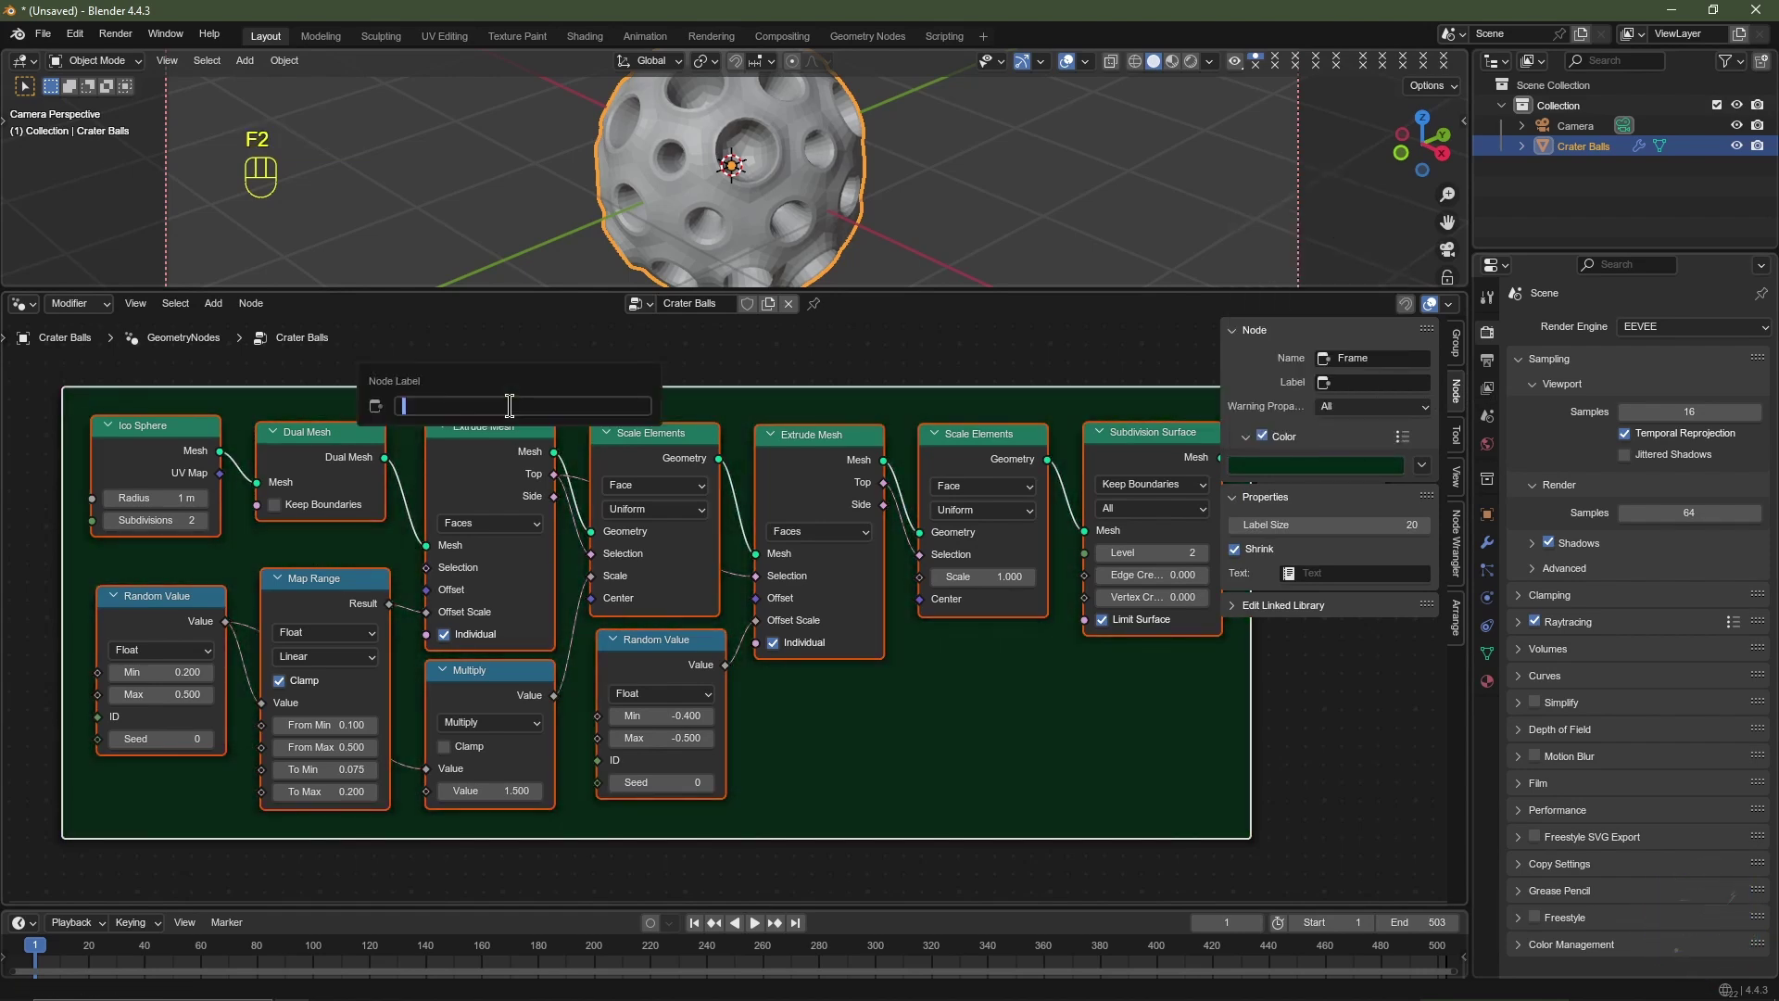
text(Craters)
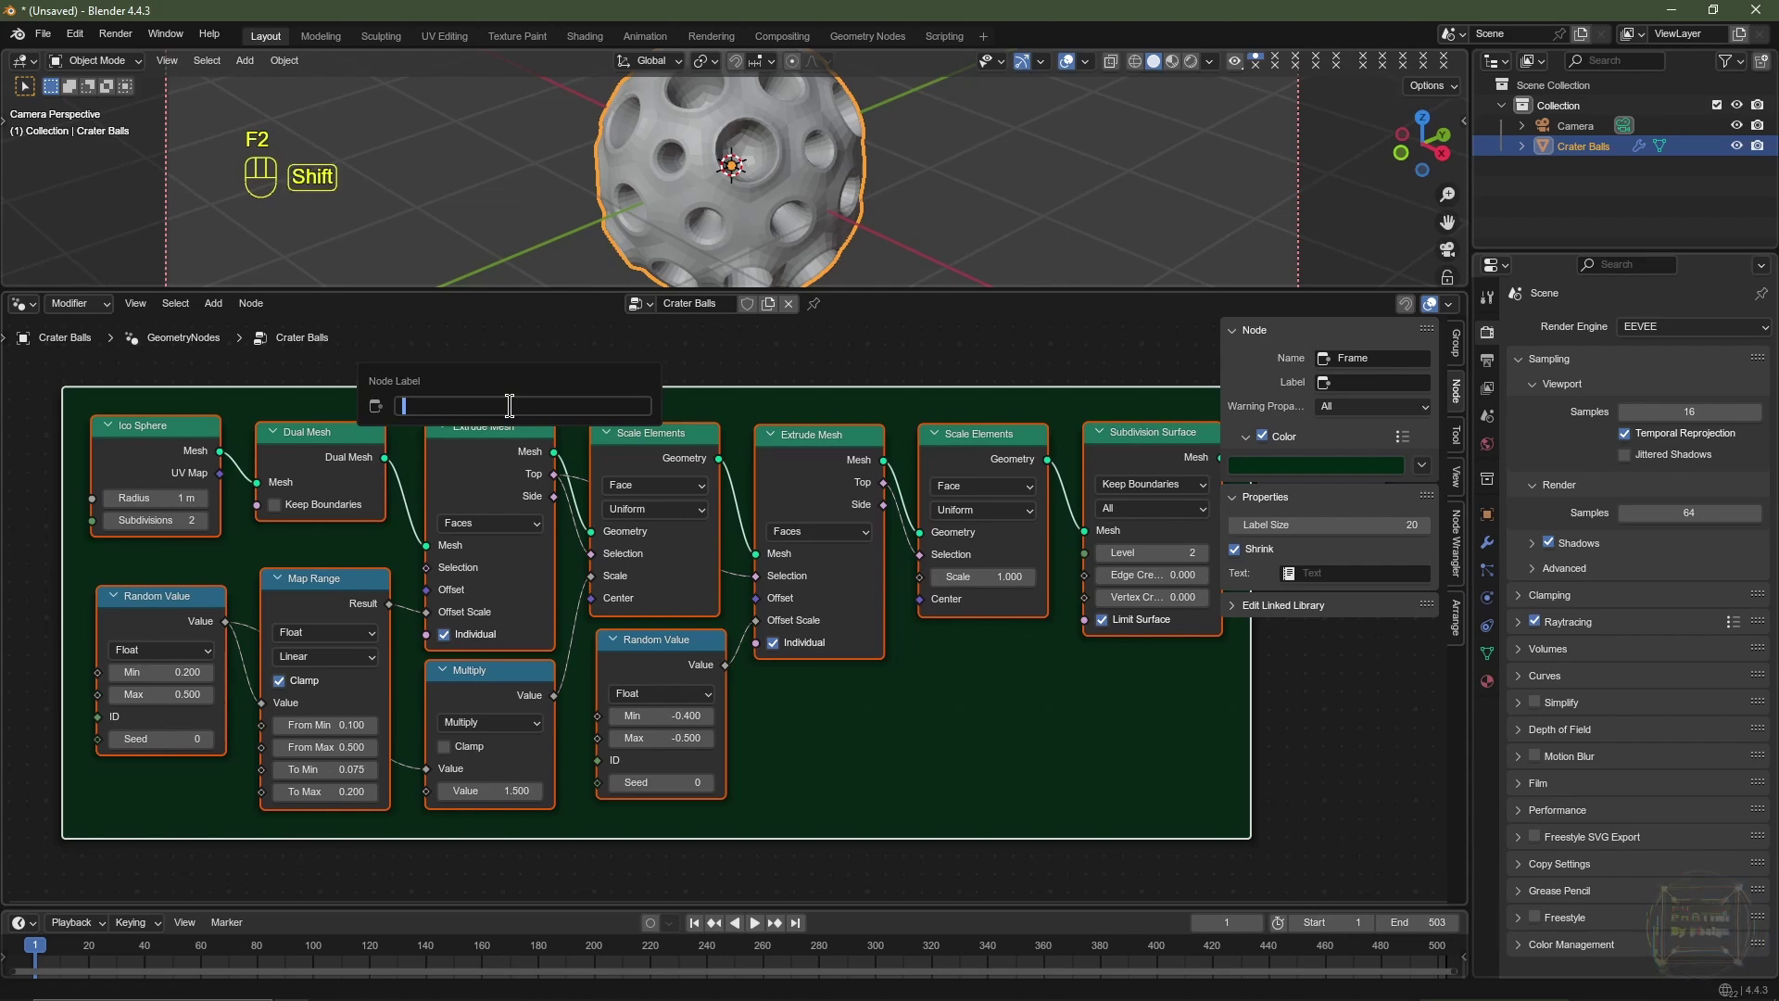
key(Return)
key(n)
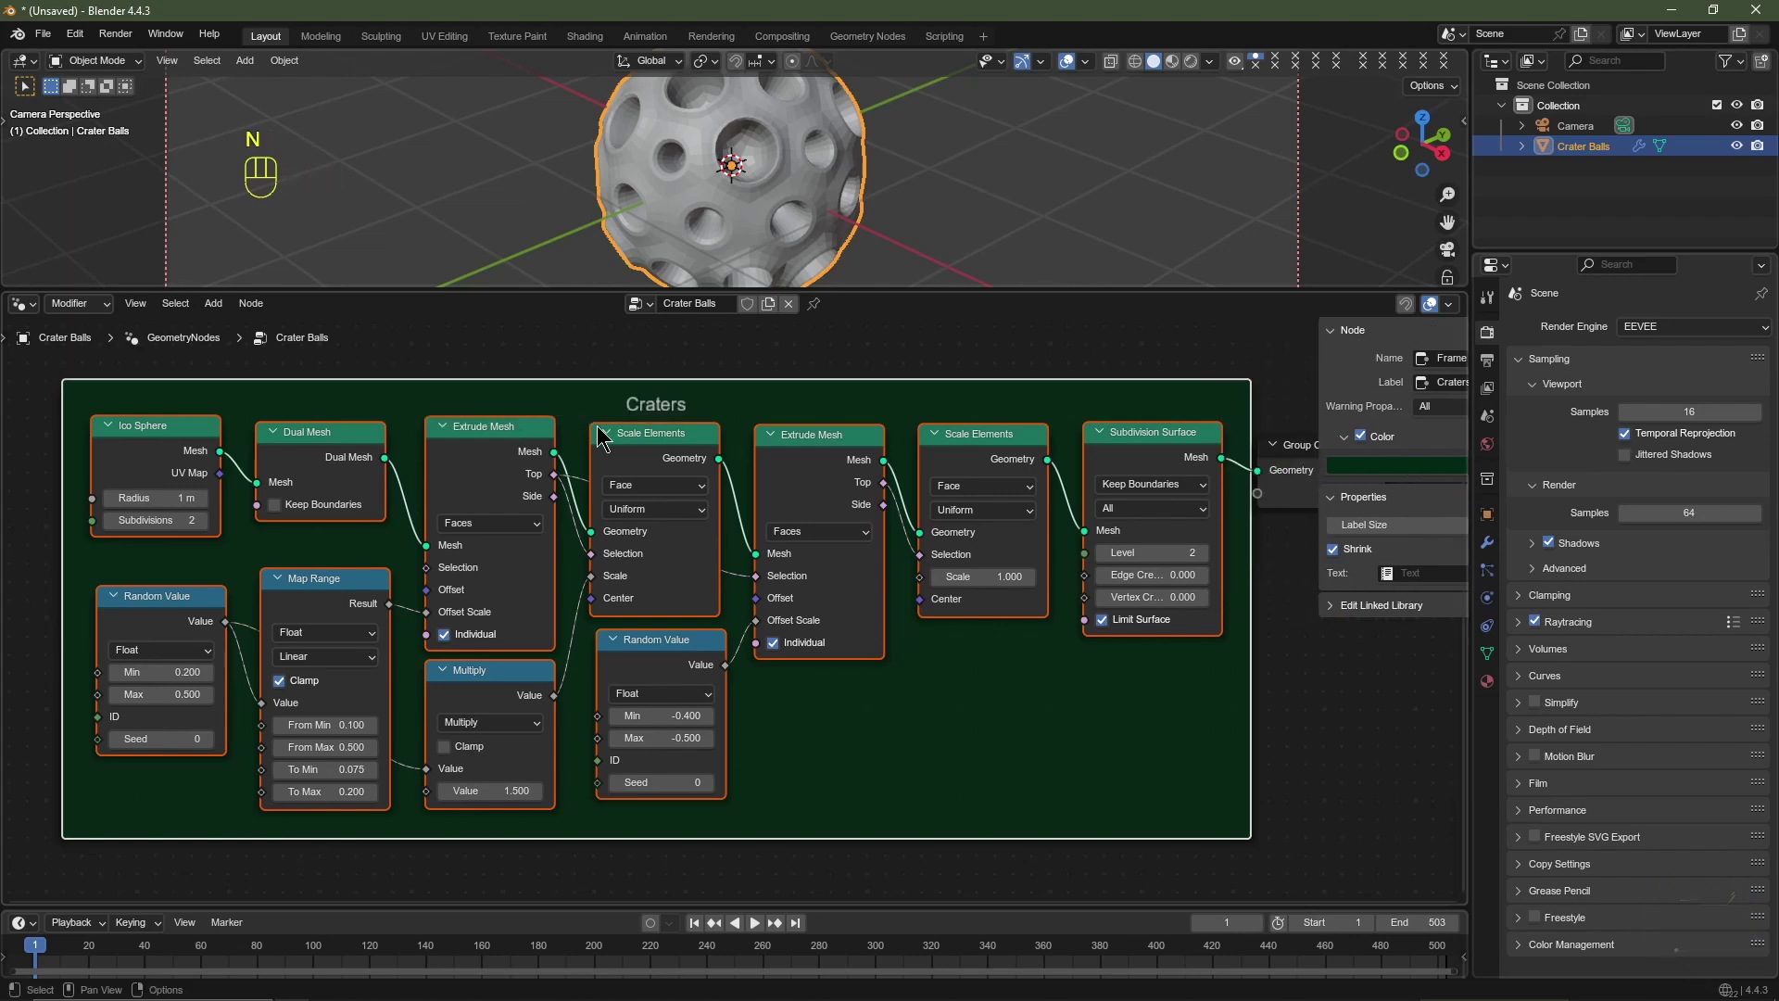
Step: Move the Group Output node far to the right of the Craters frame to make room for more nodes
scroll(753, 482, down, 3)
middle_drag(978, 589, 541, 631)
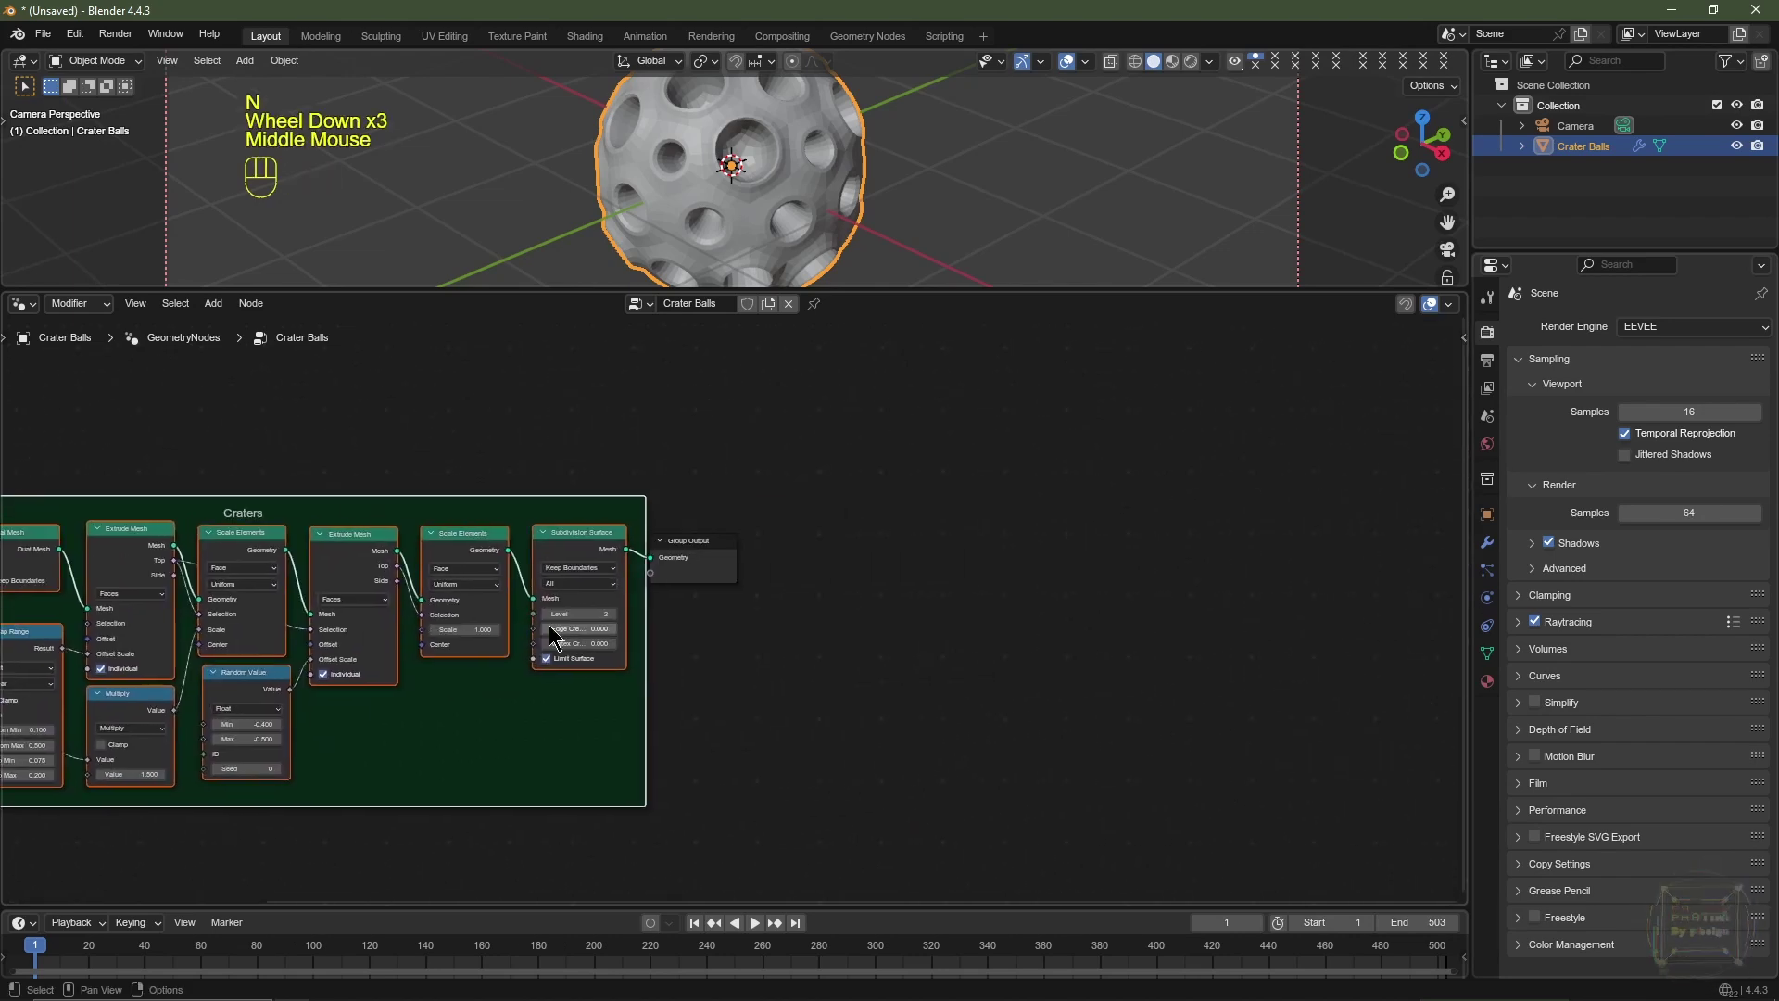
click(695, 546)
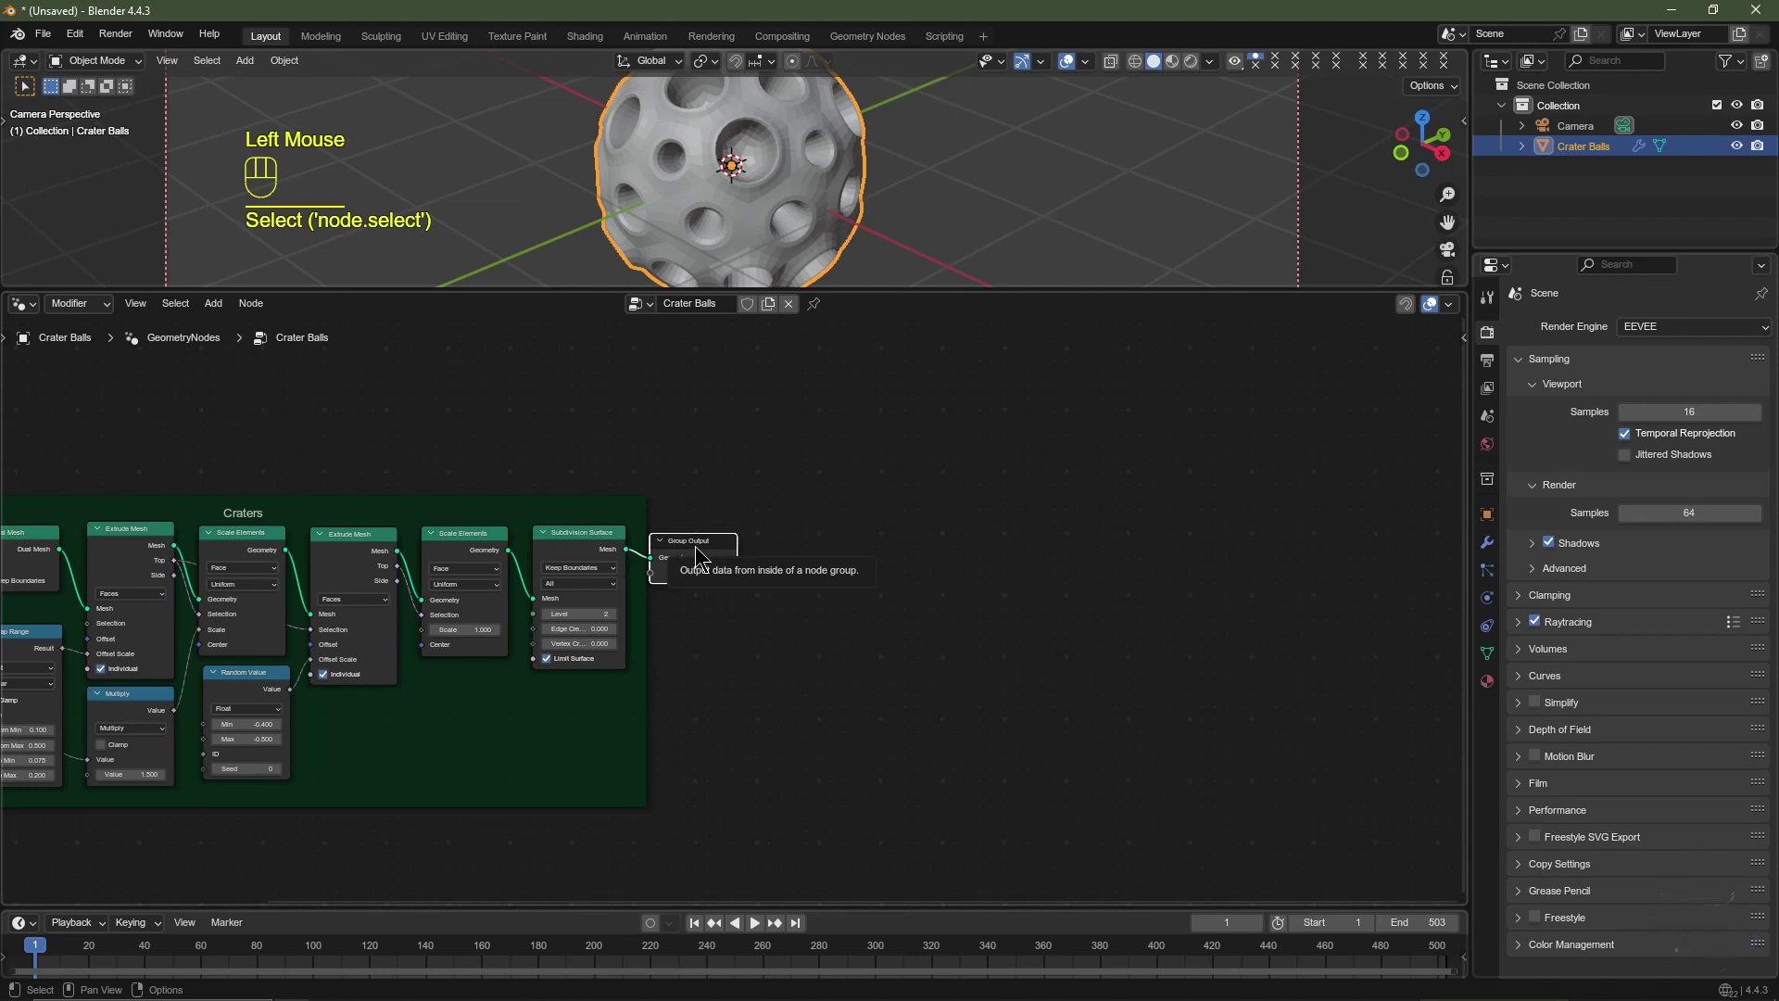
key(g)
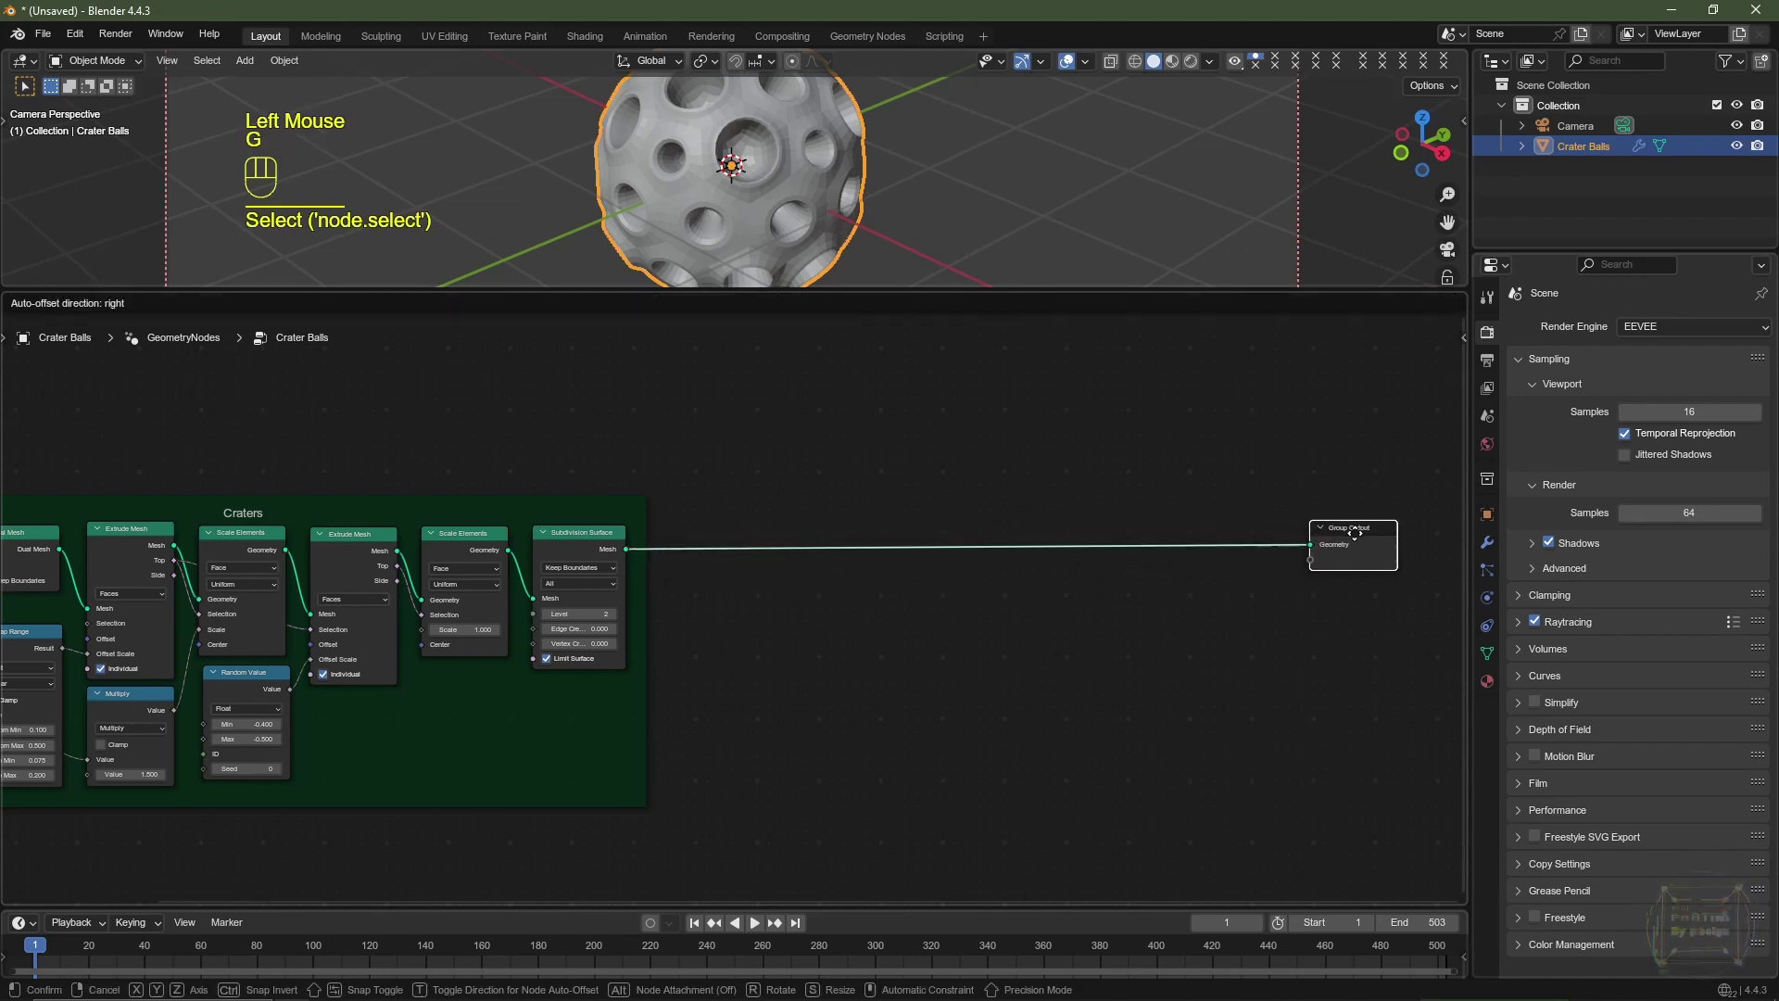
click(1357, 534)
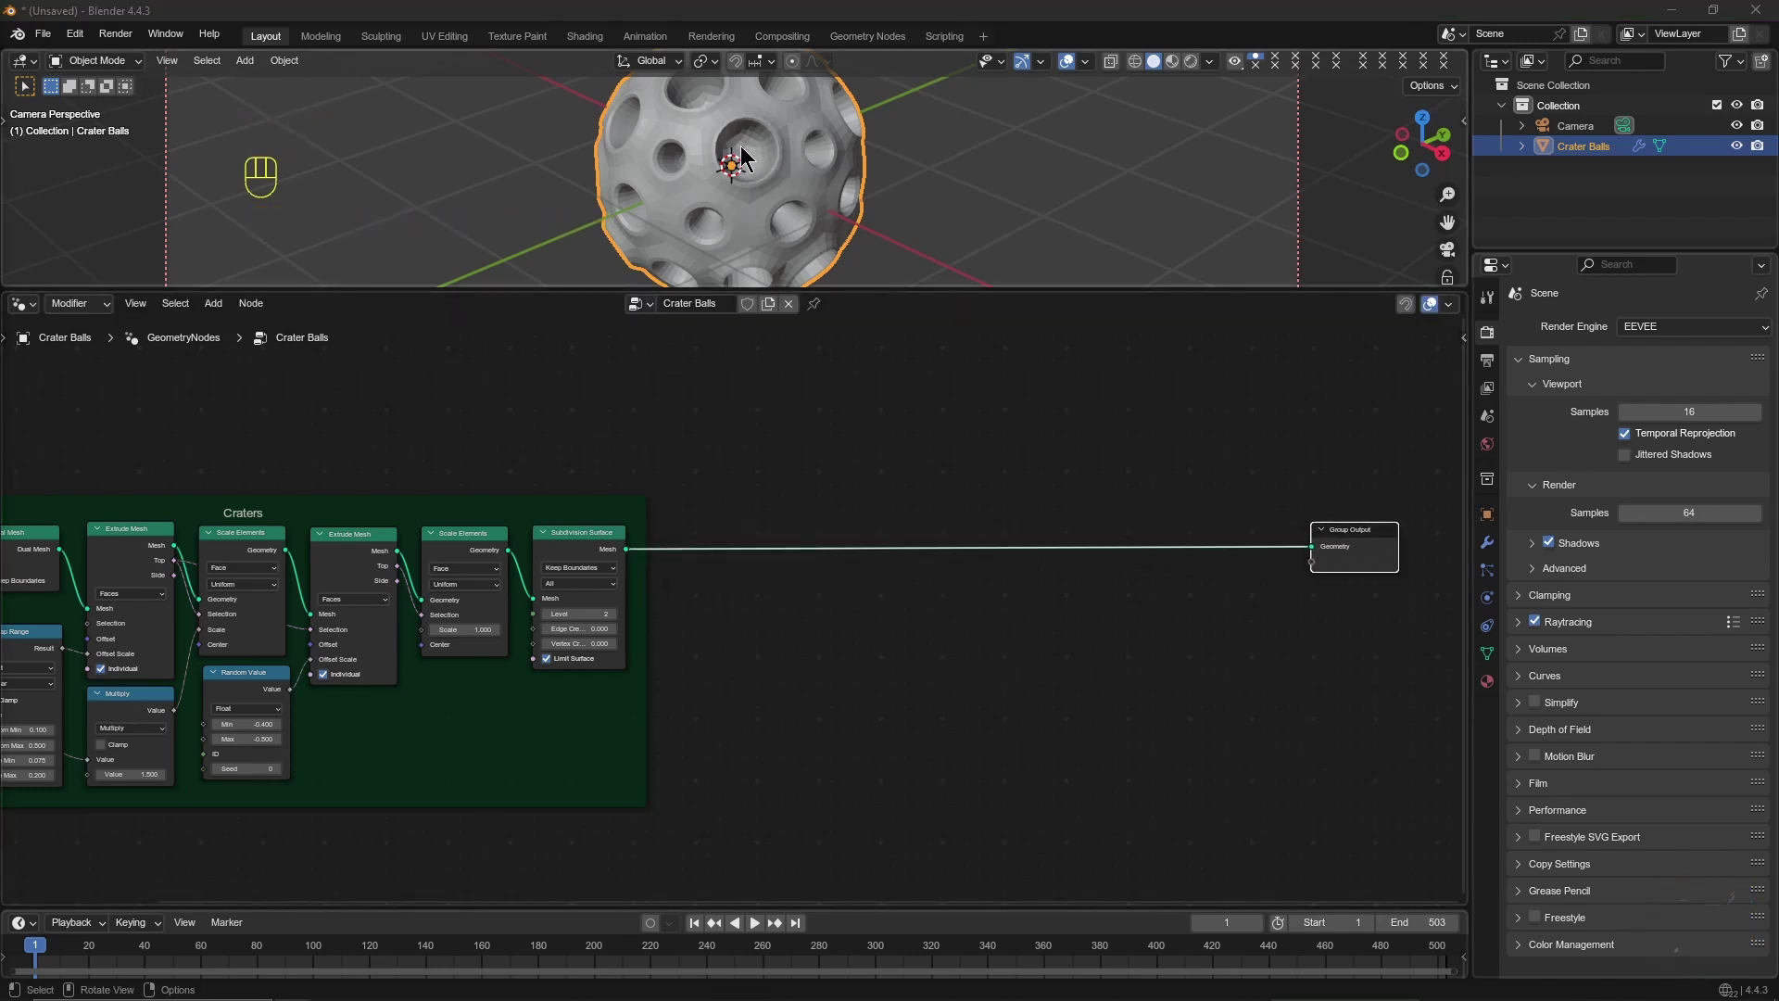
scroll(756, 162, up, 3)
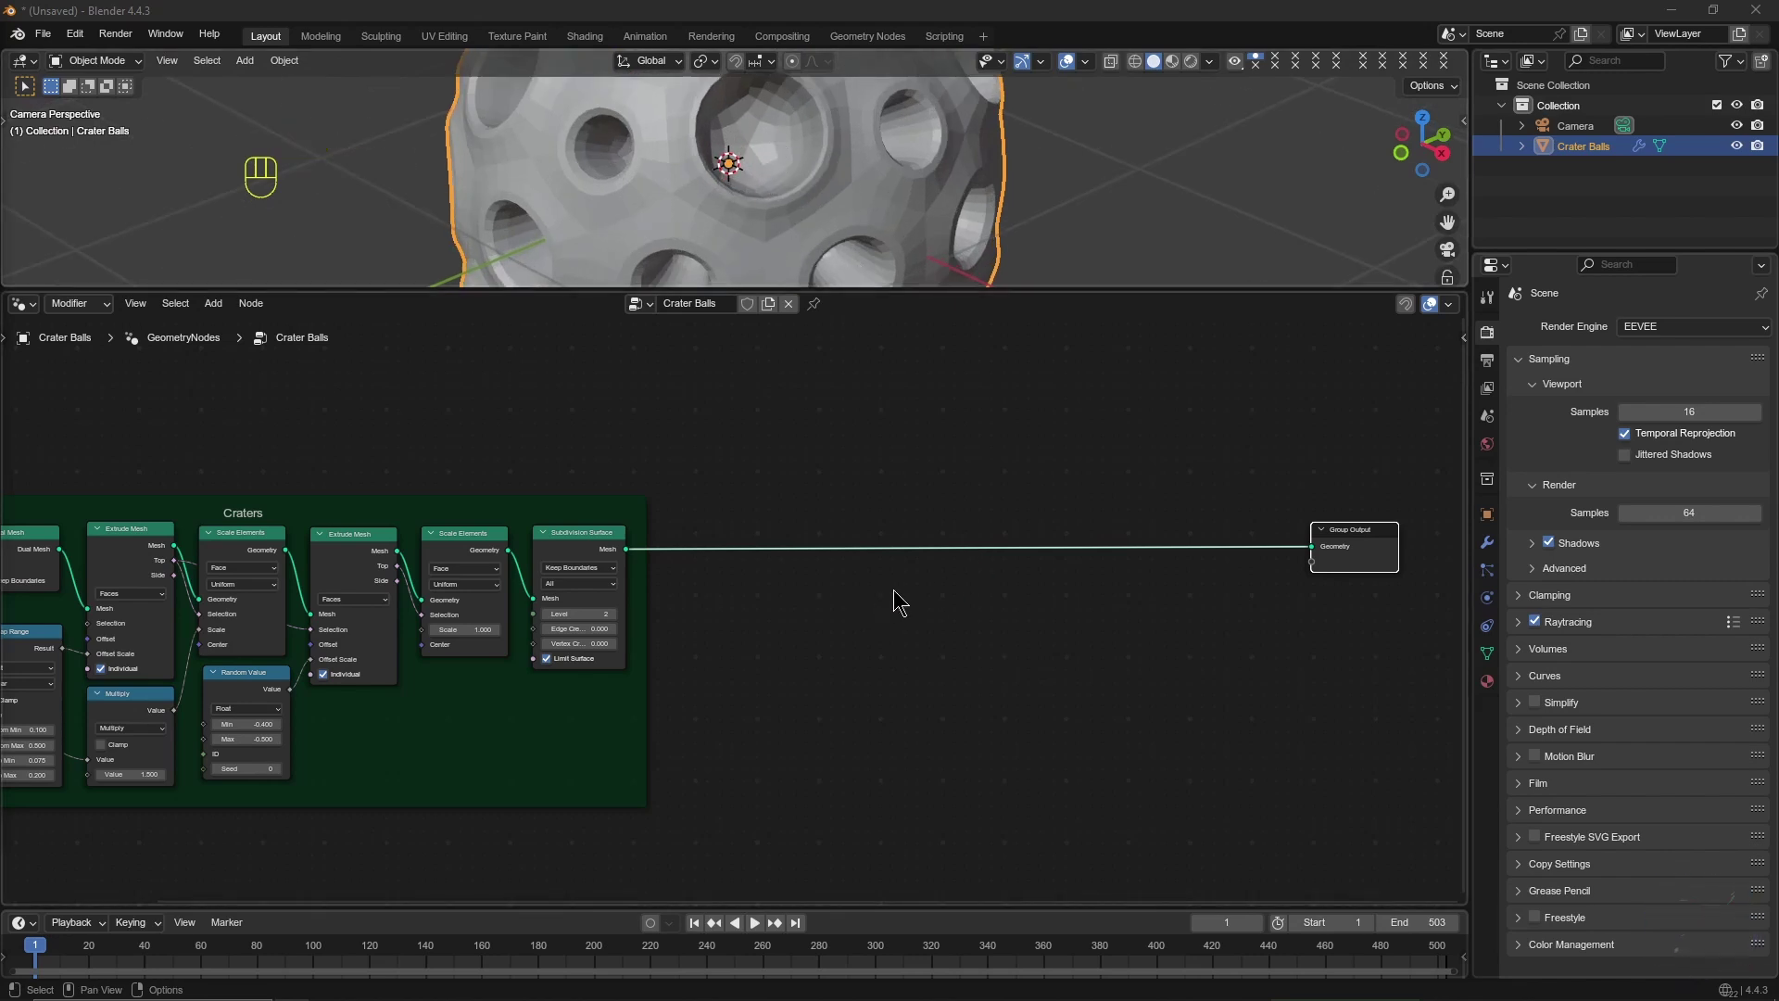
key(ctrl+z)
key(ctrl+z)
key(ctrl+z)
key(ctrl+z)
Step: Insert a Separate Geometry node between Subdivision Surface and Group Output, place it below the main chain and set its domain to Face
key(shift+a)
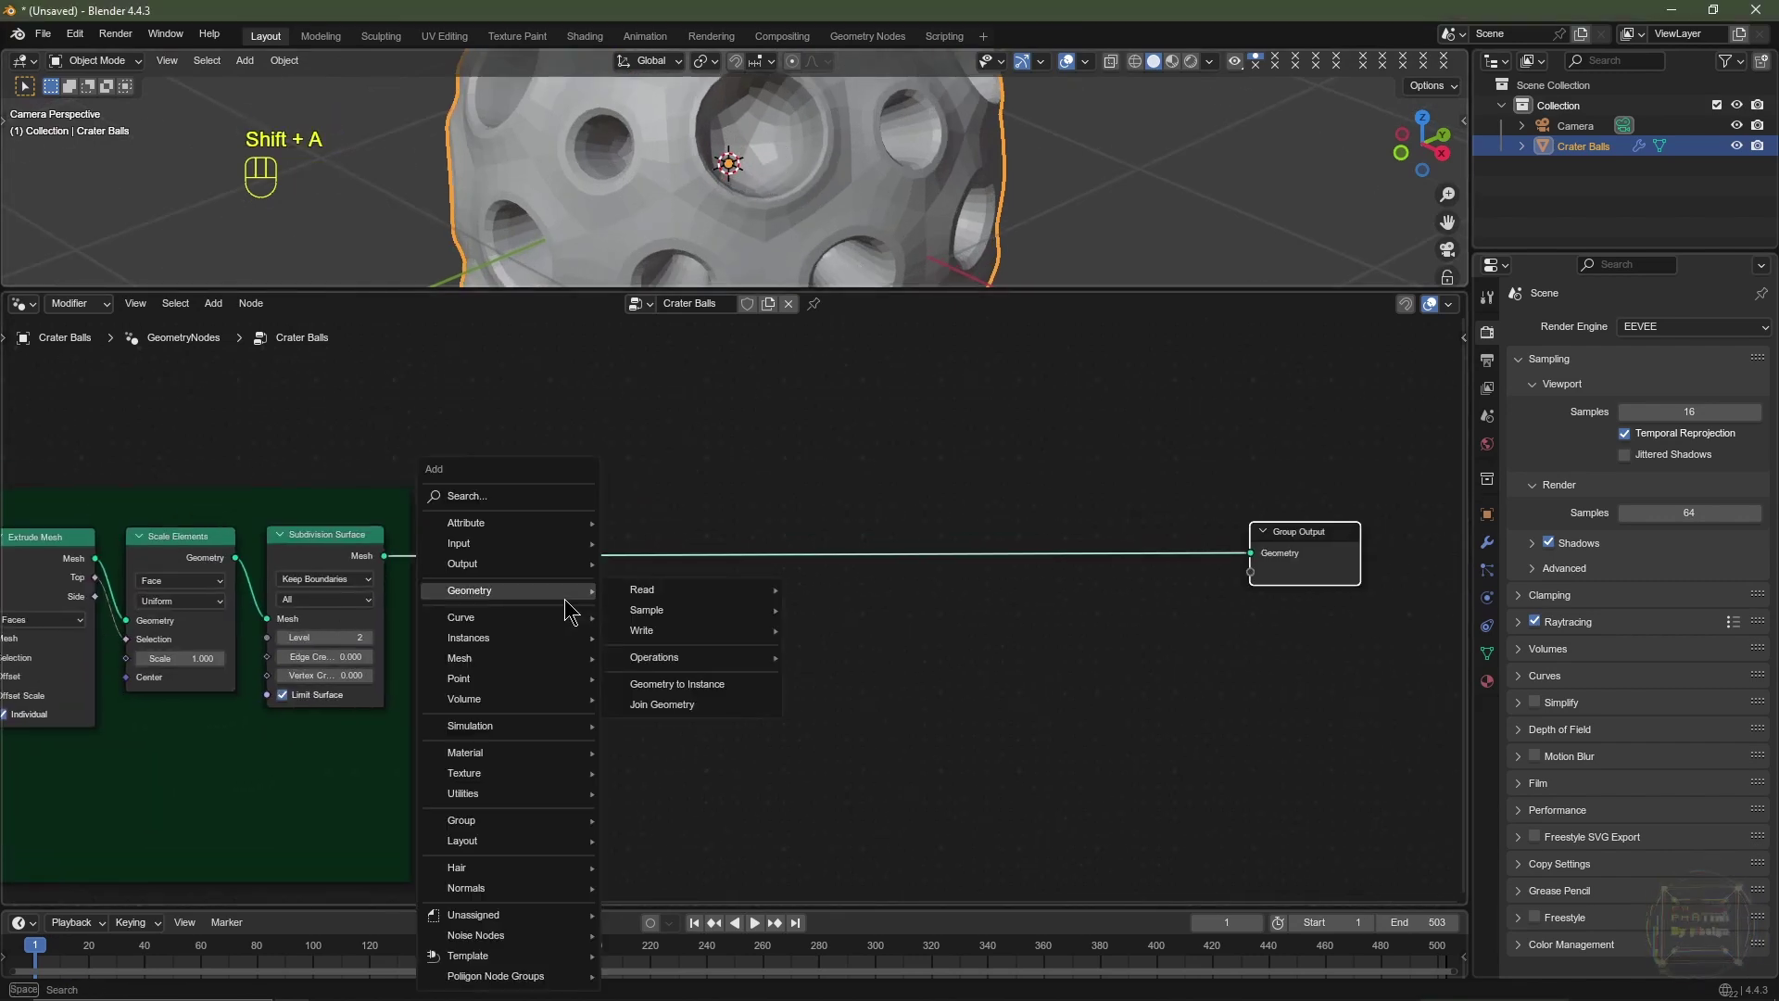
text(sep)
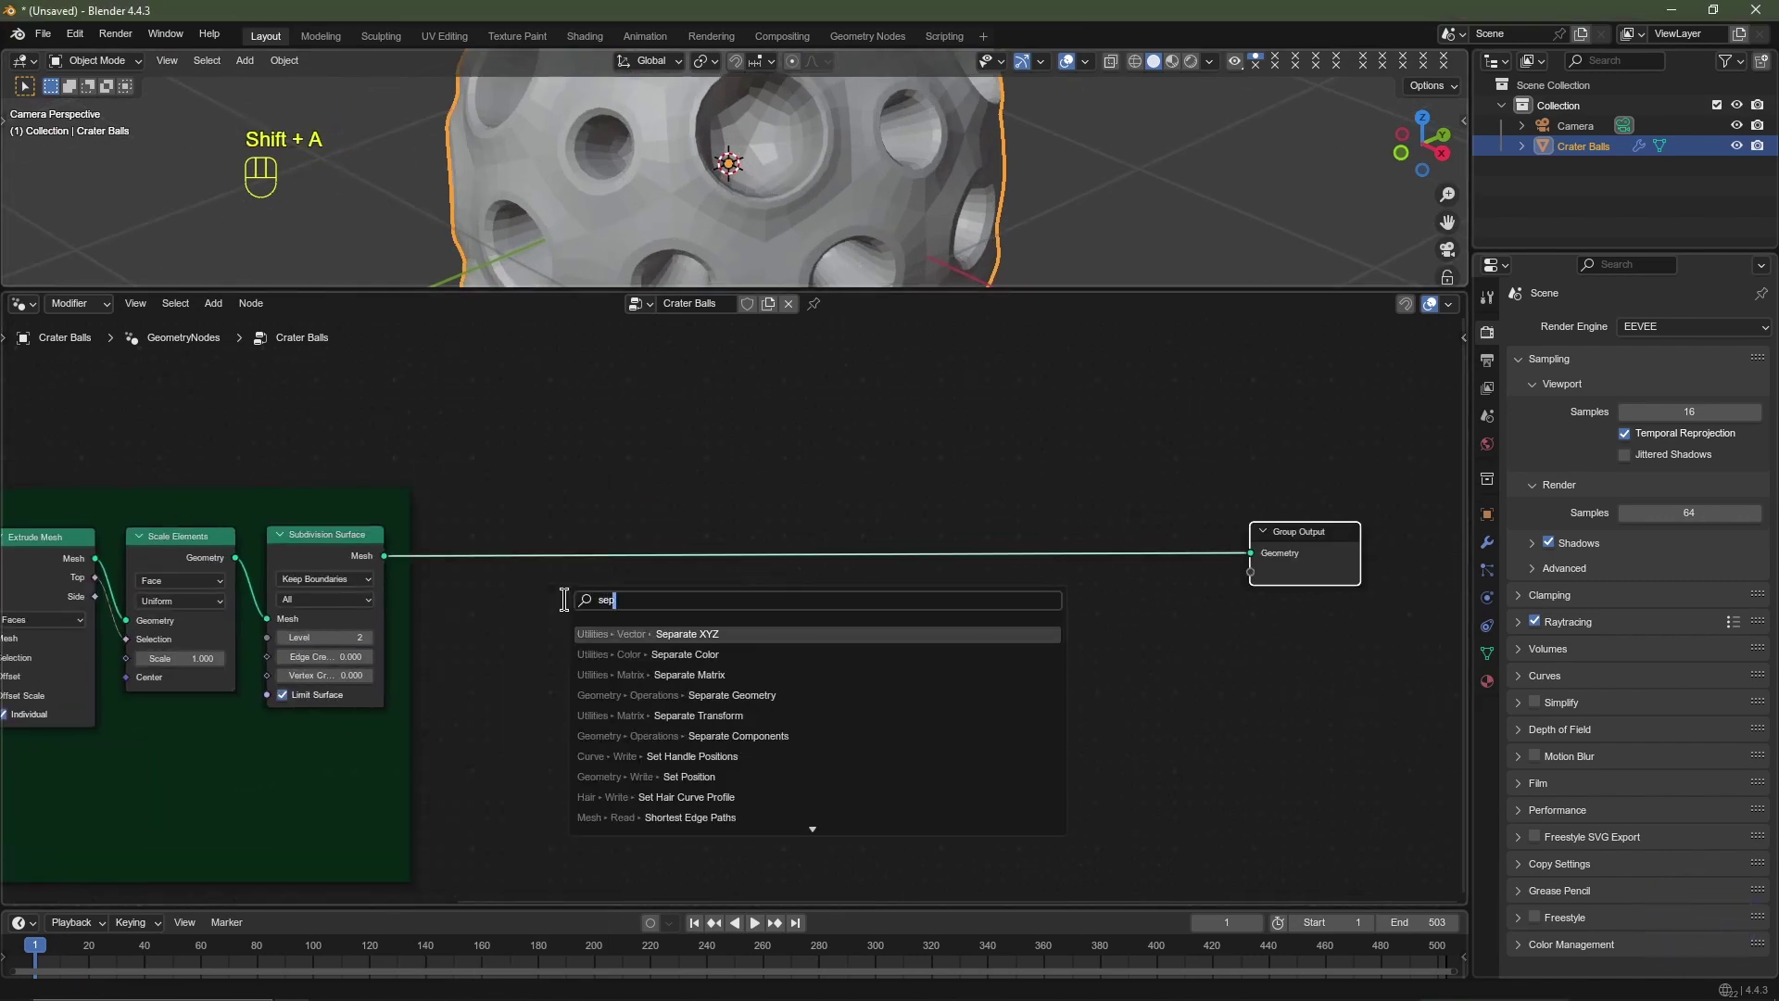
click(718, 695)
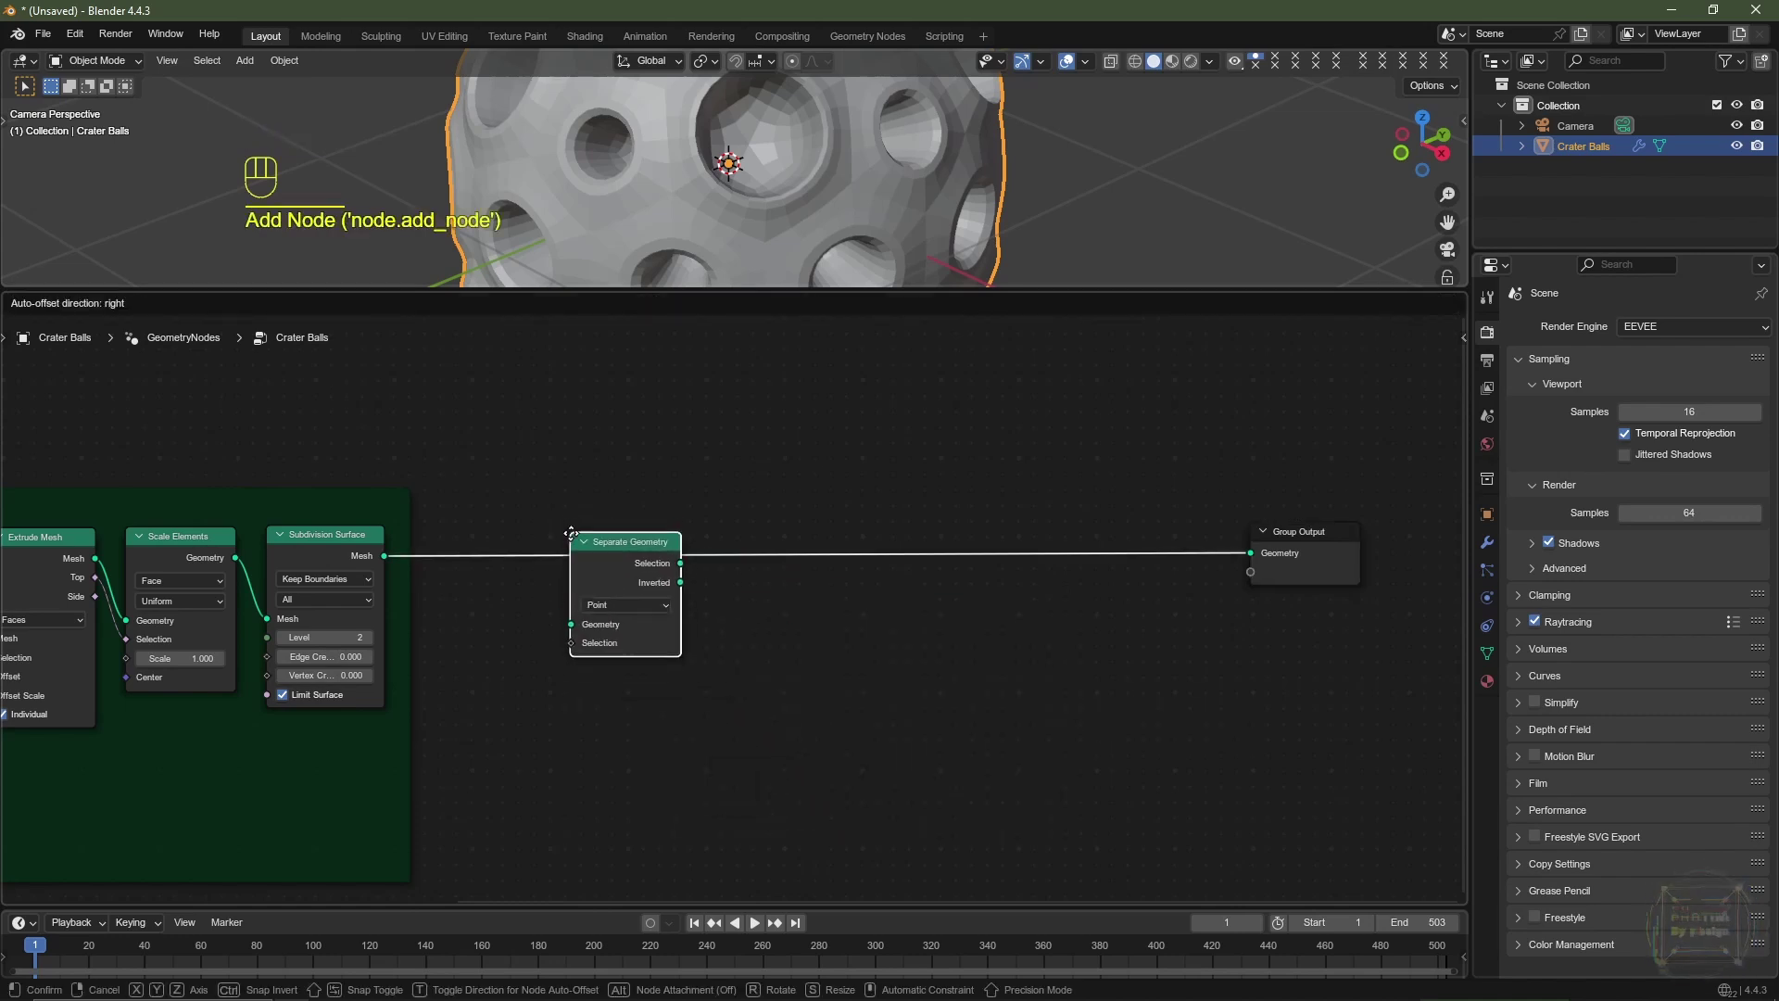
click(555, 508)
drag(633, 543, 637, 684)
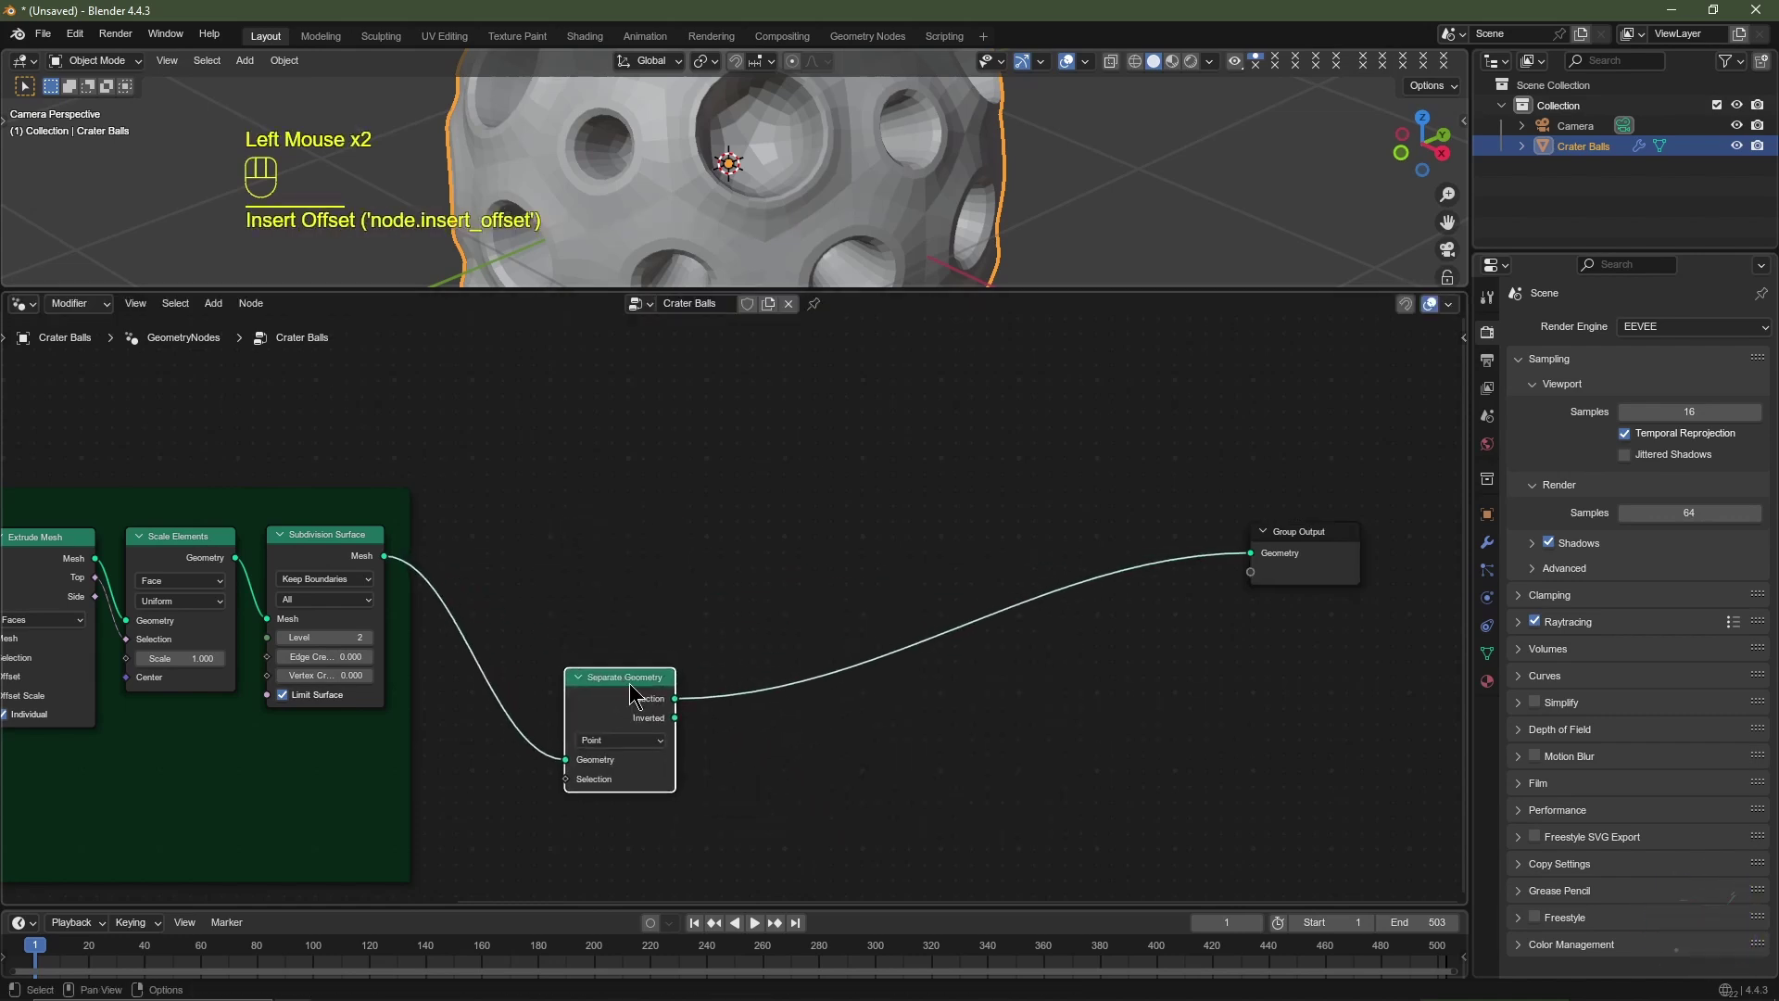
middle_drag(643, 747, 683, 714)
click(672, 710)
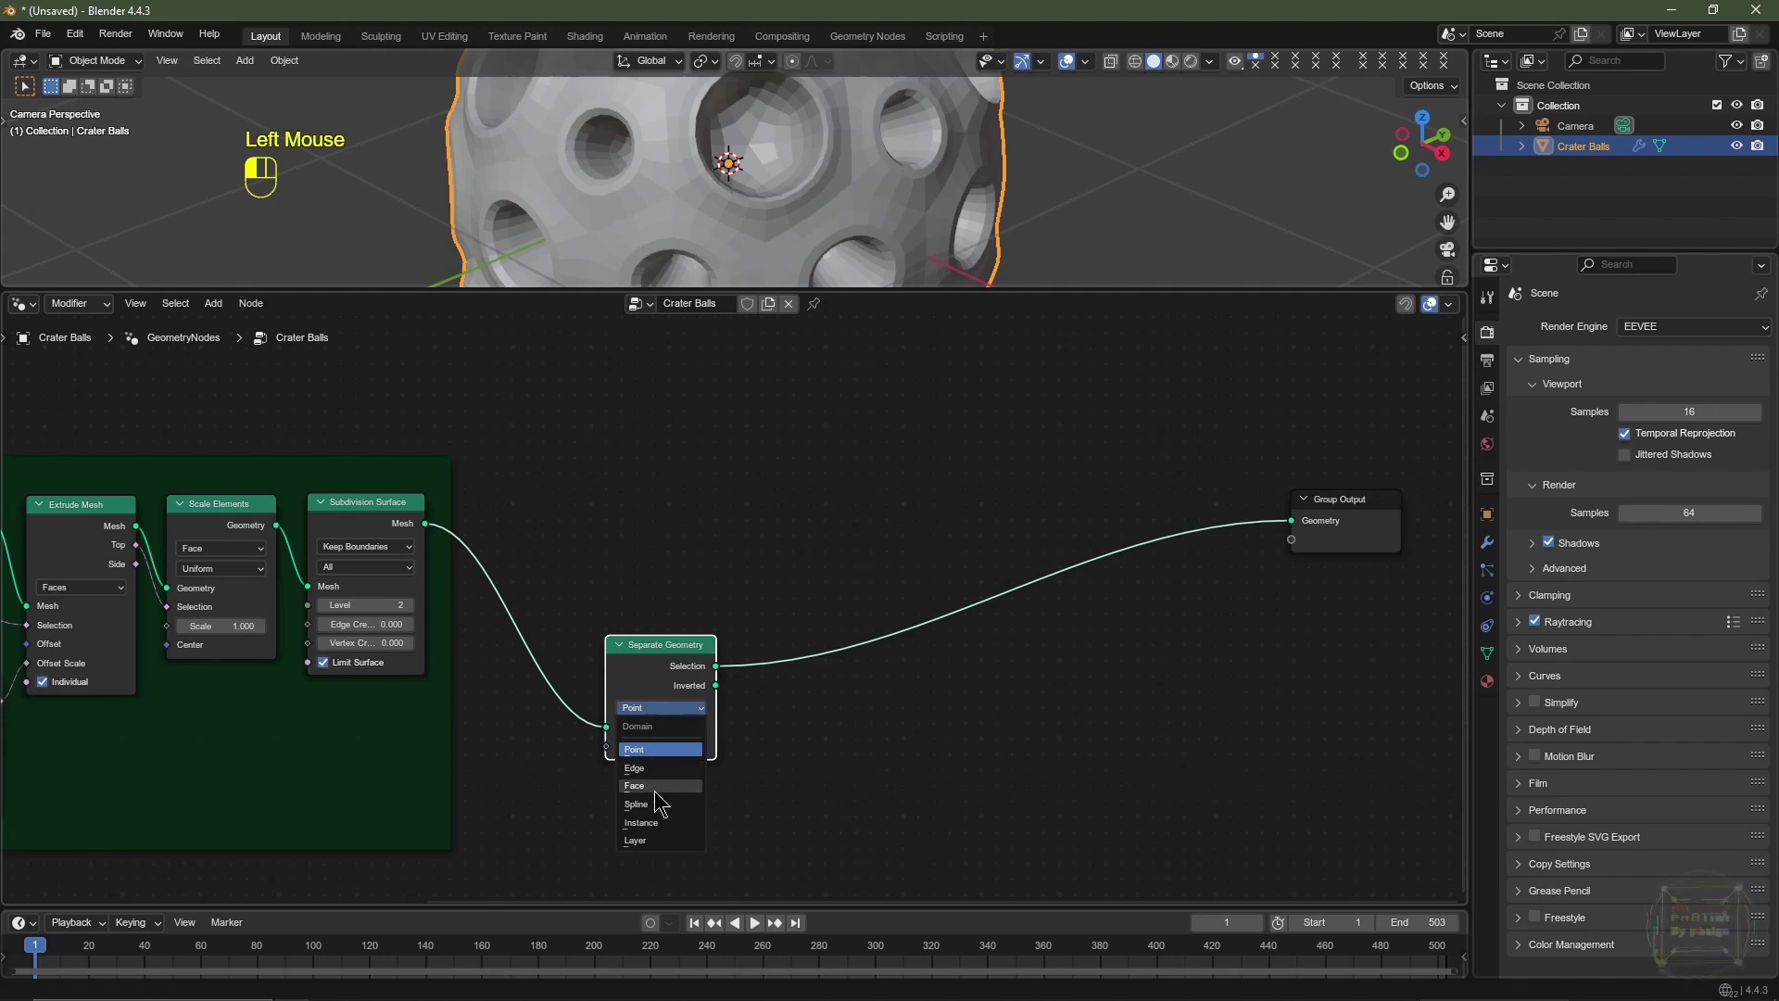
click(660, 785)
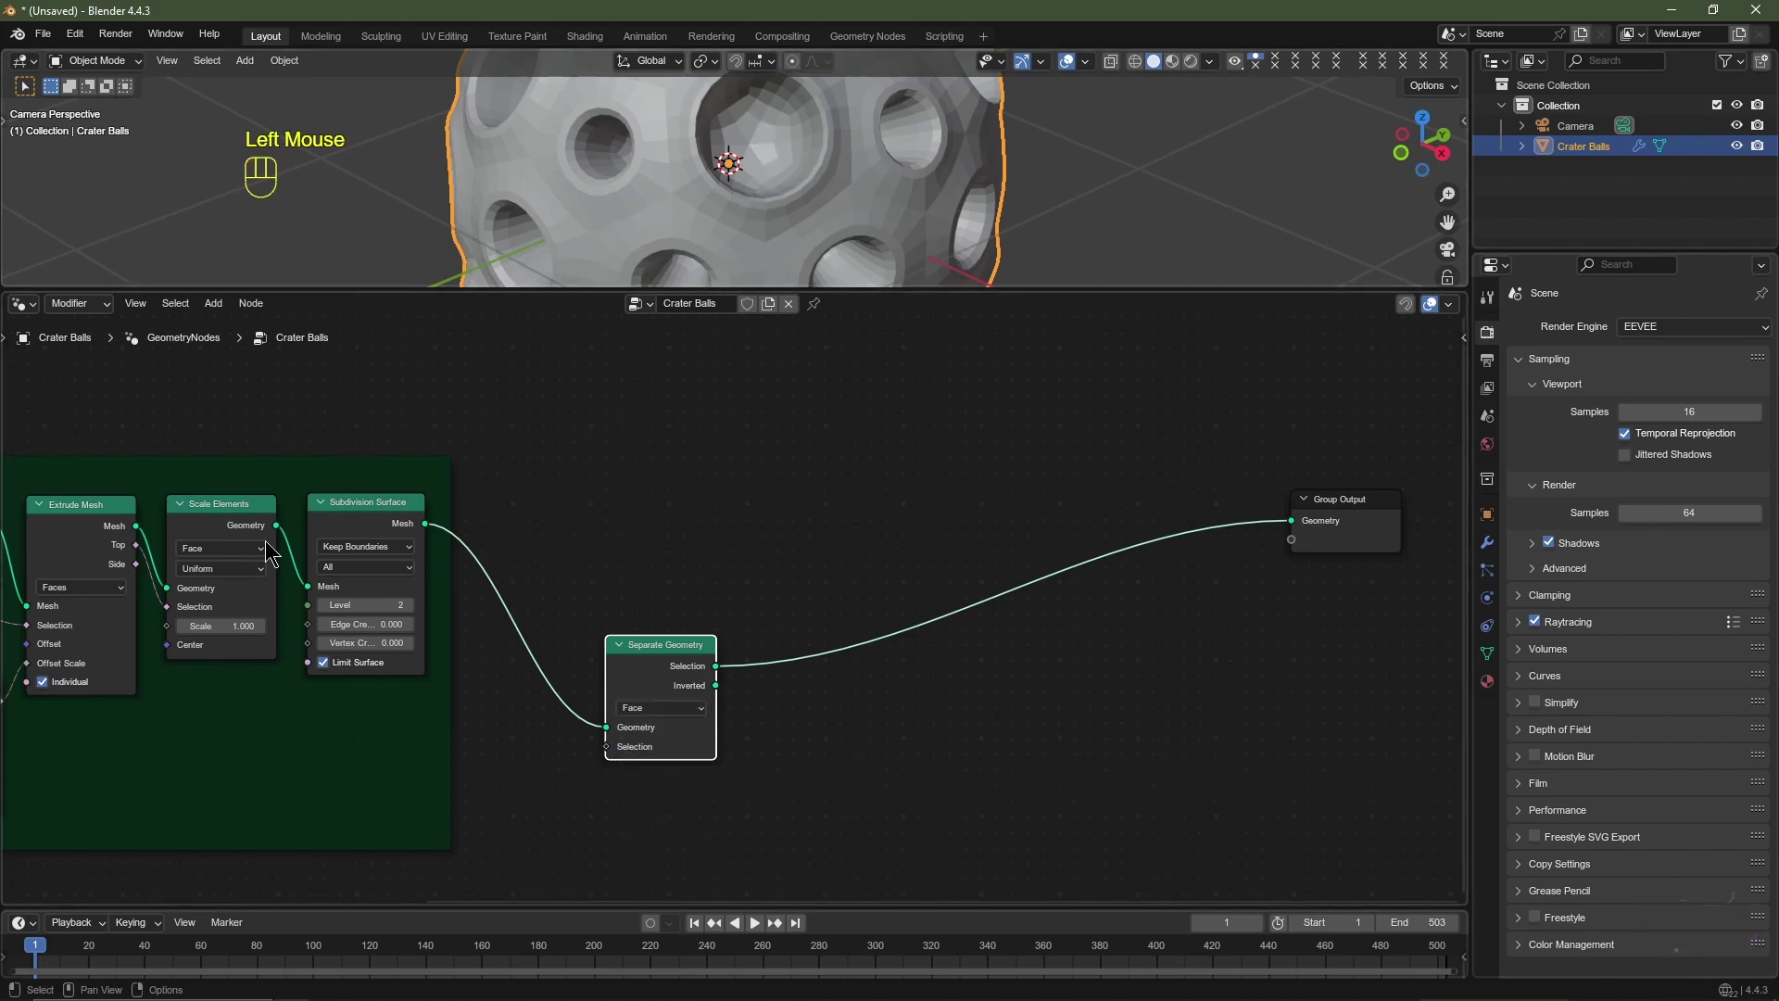
Step: Connect the second Extrude Mesh's Top output to Separate Geometry's Selection and inspect the separated faces in the viewport
right_click(119, 562)
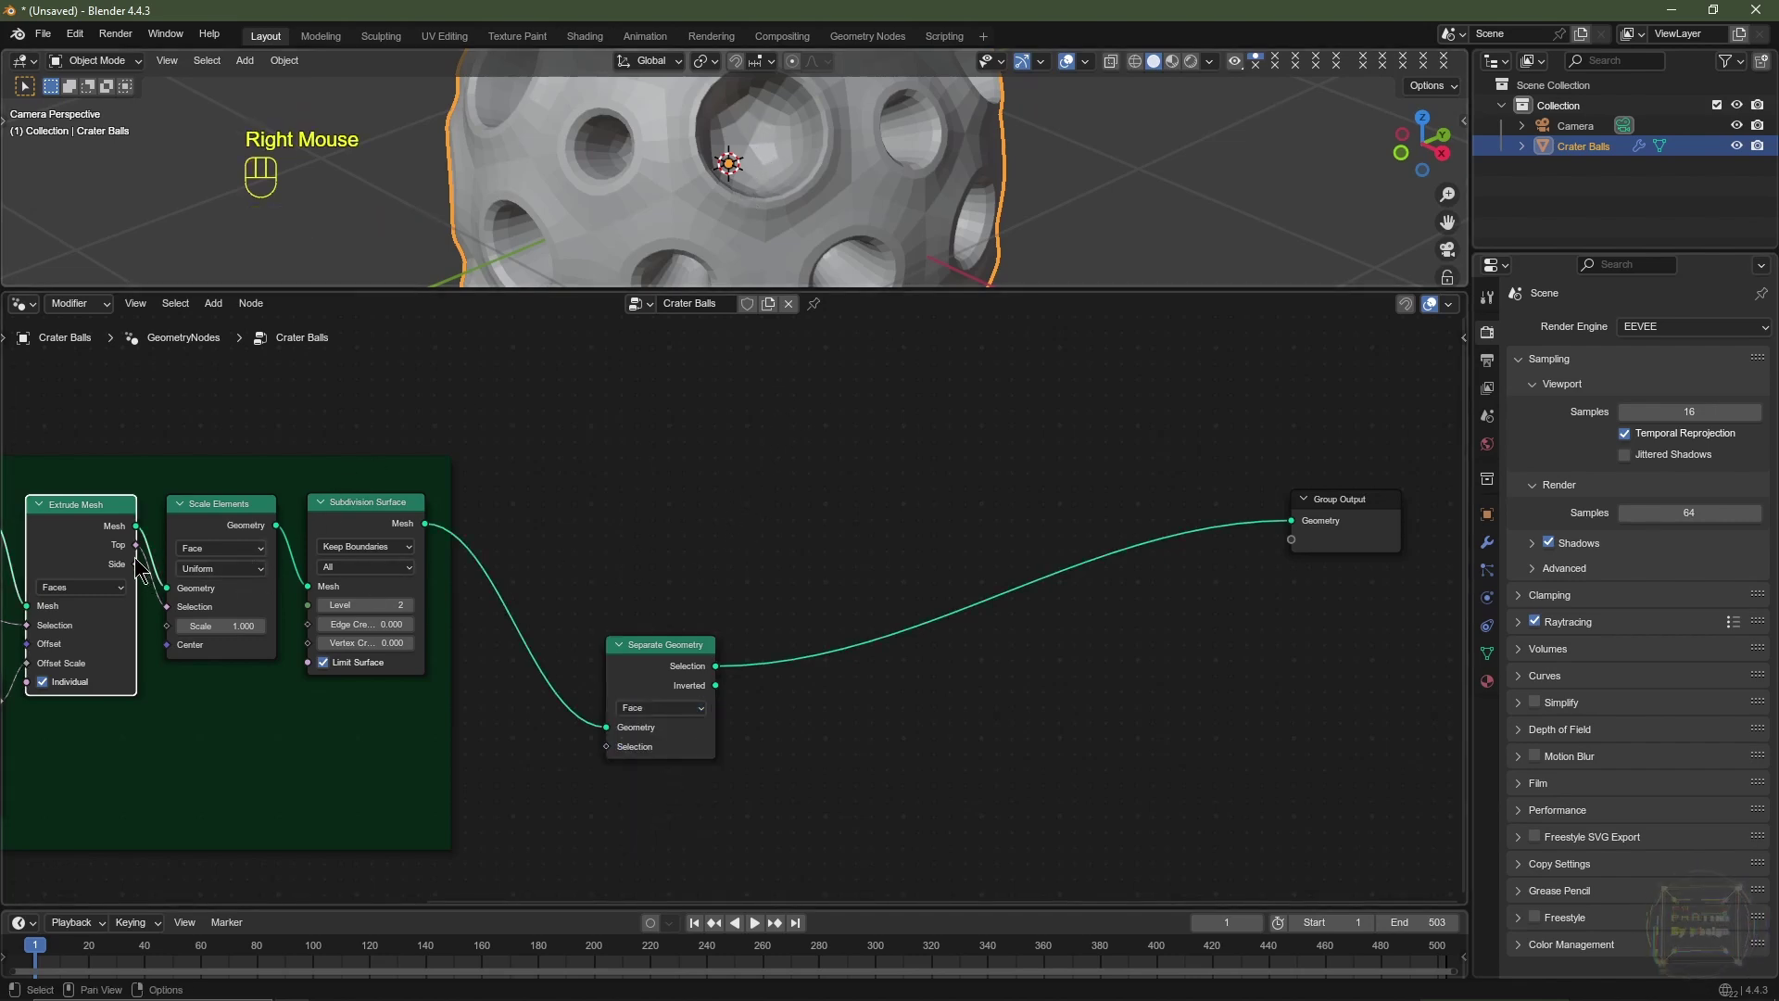
drag(135, 544, 619, 757)
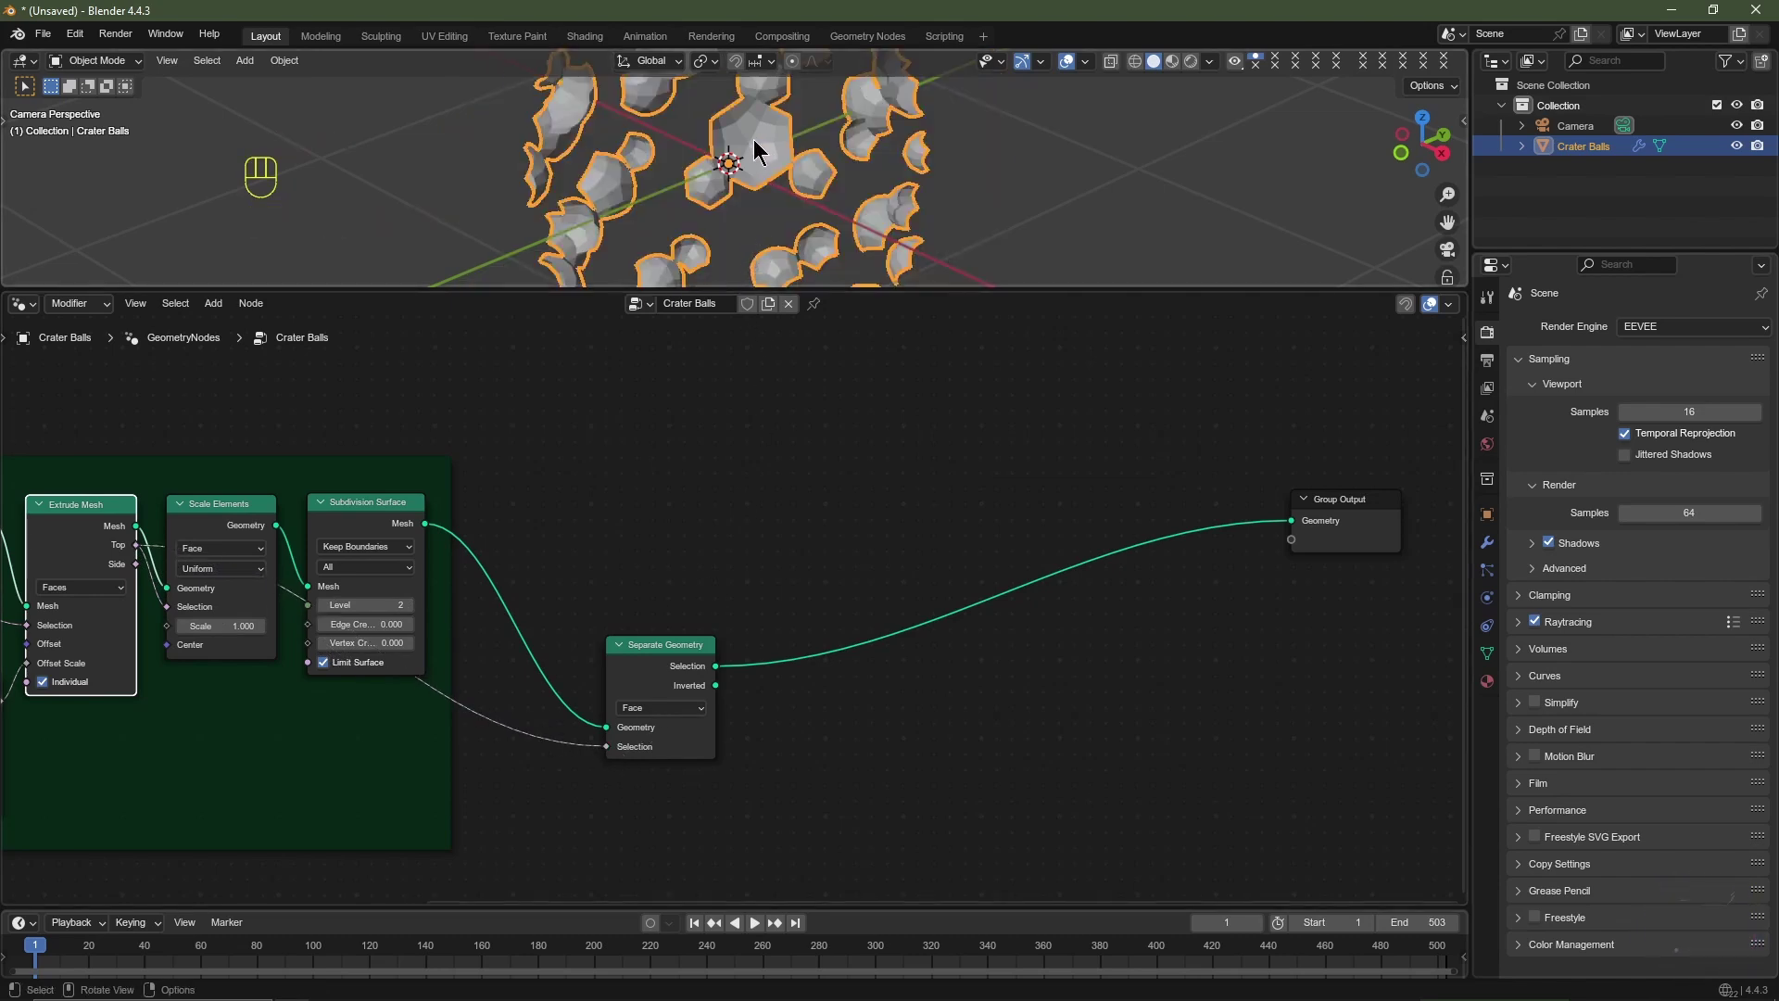
scroll(749, 141, up, 3)
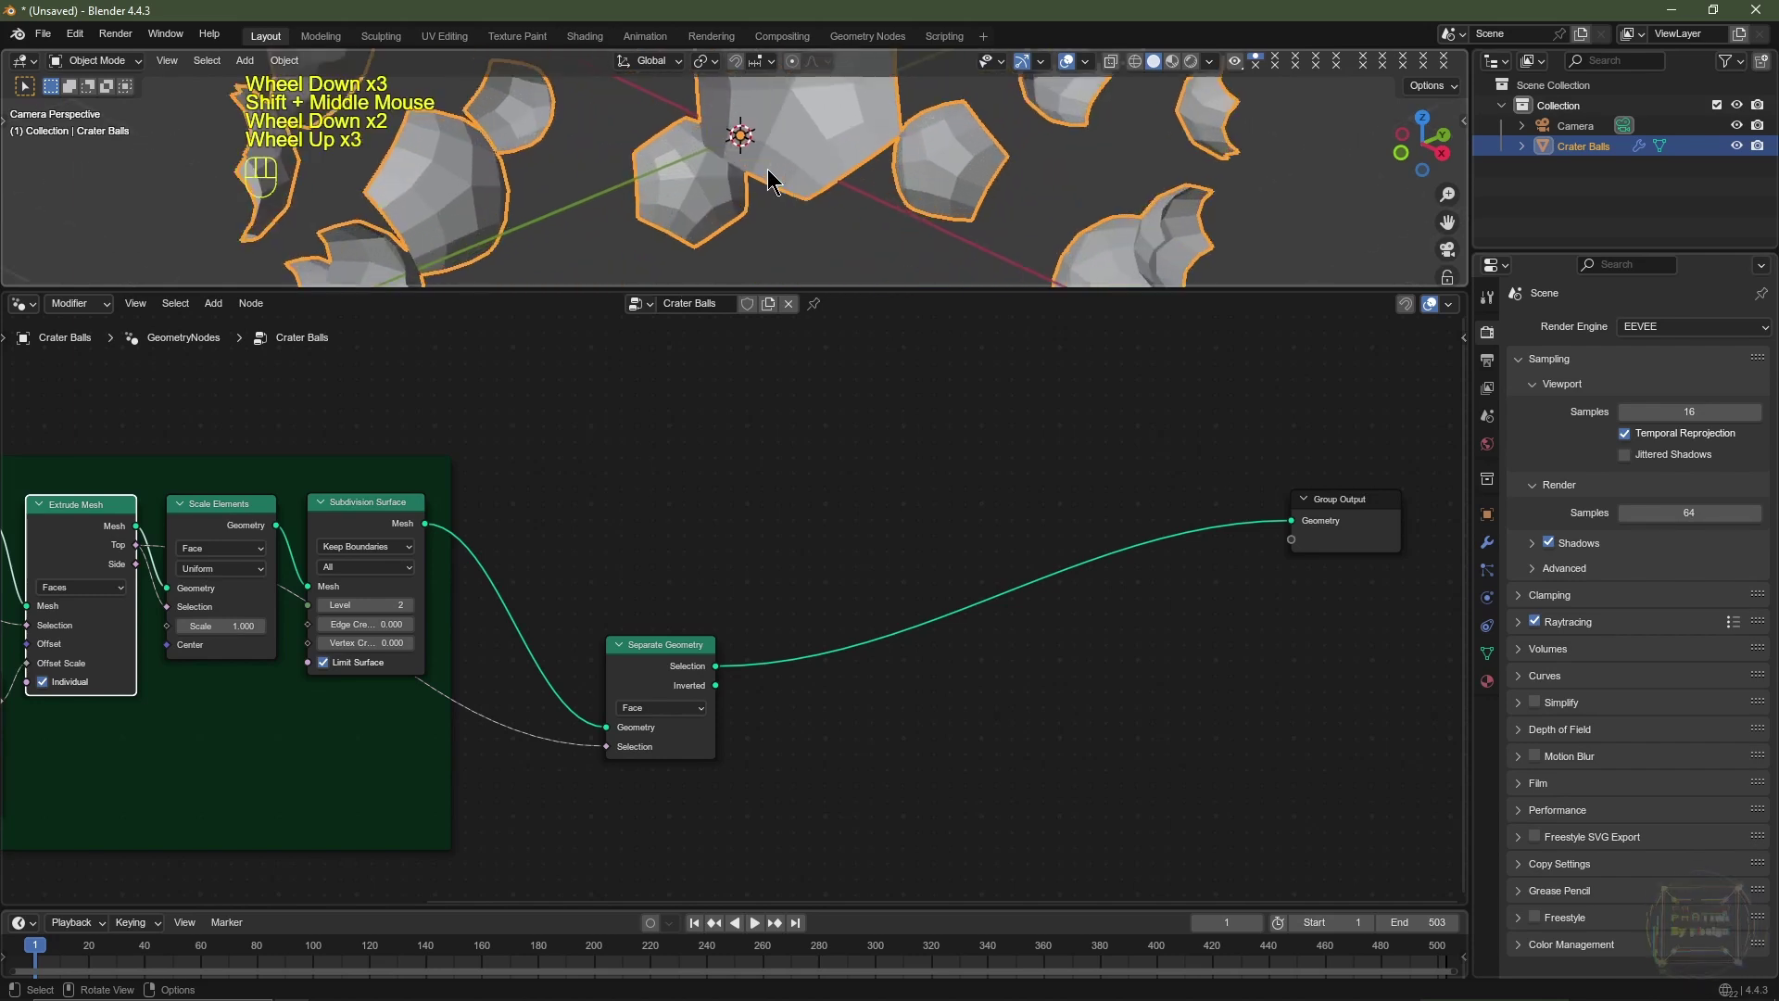
shift+middle_drag(777, 159, 763, 255)
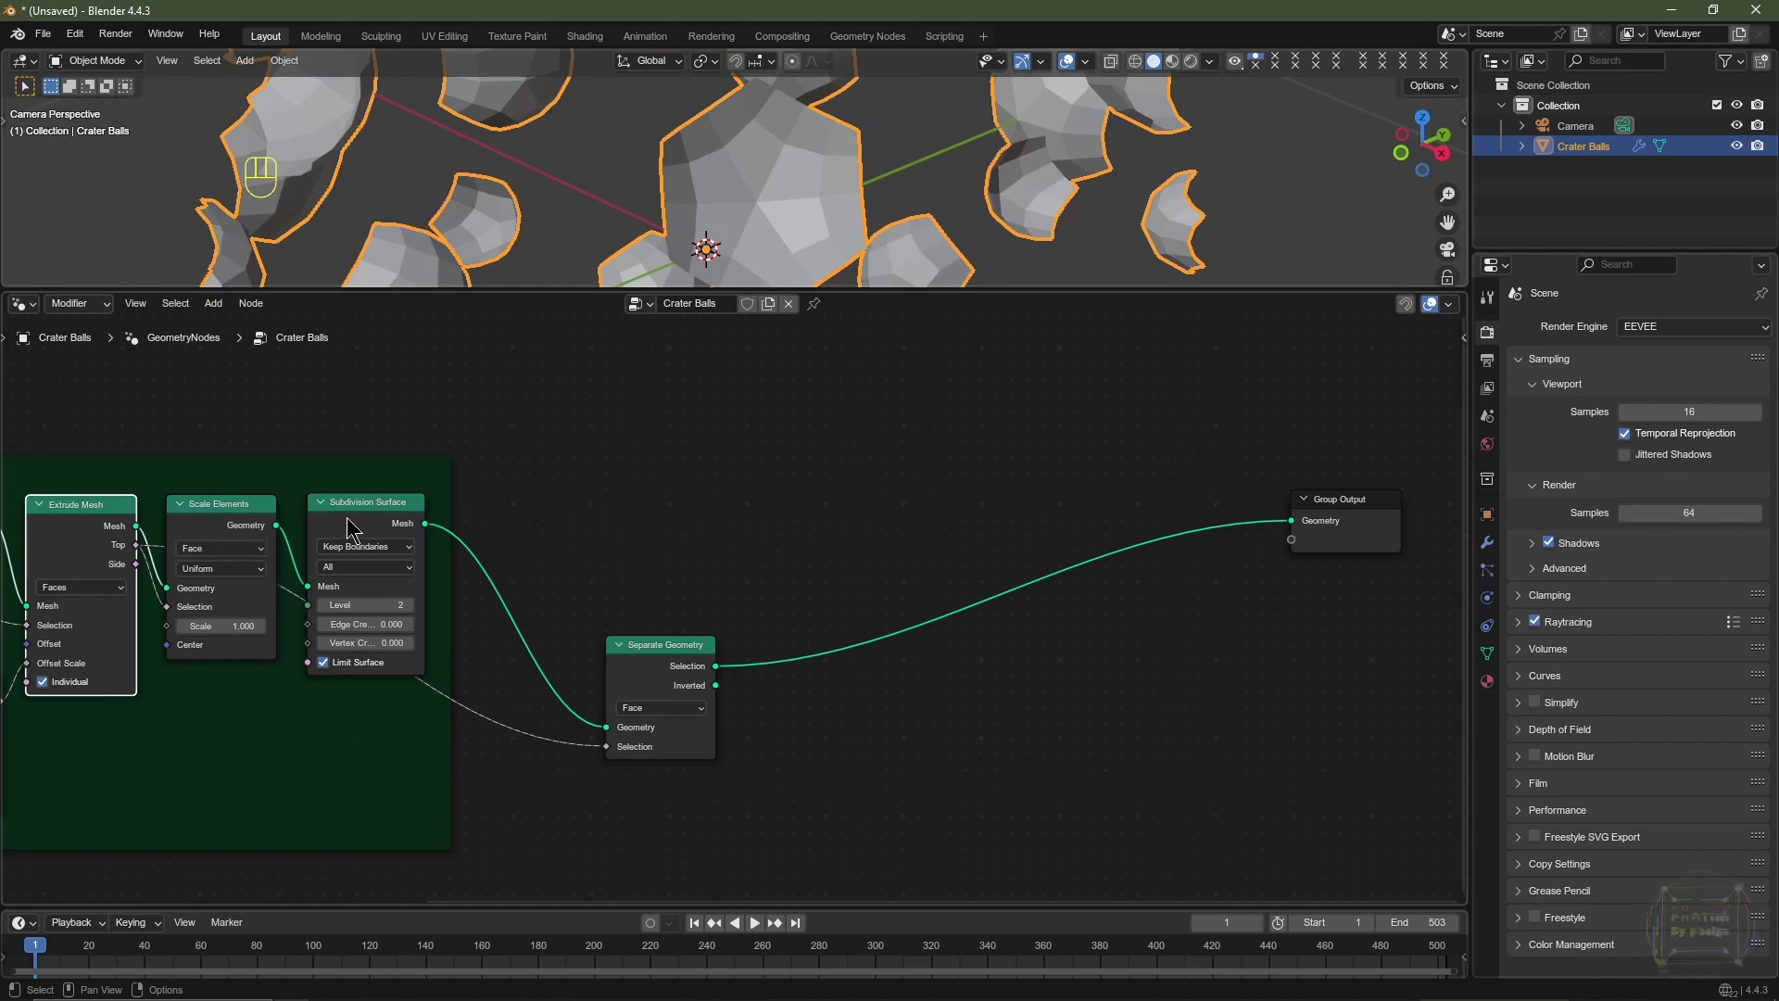
Step: Connect the second Extrude Mesh's Mesh output to Separate Geometry's Geometry, and Subdivision Surface's Mesh directly to Group Output
drag(279, 525, 371, 514)
right_click(371, 515)
drag(136, 525, 614, 727)
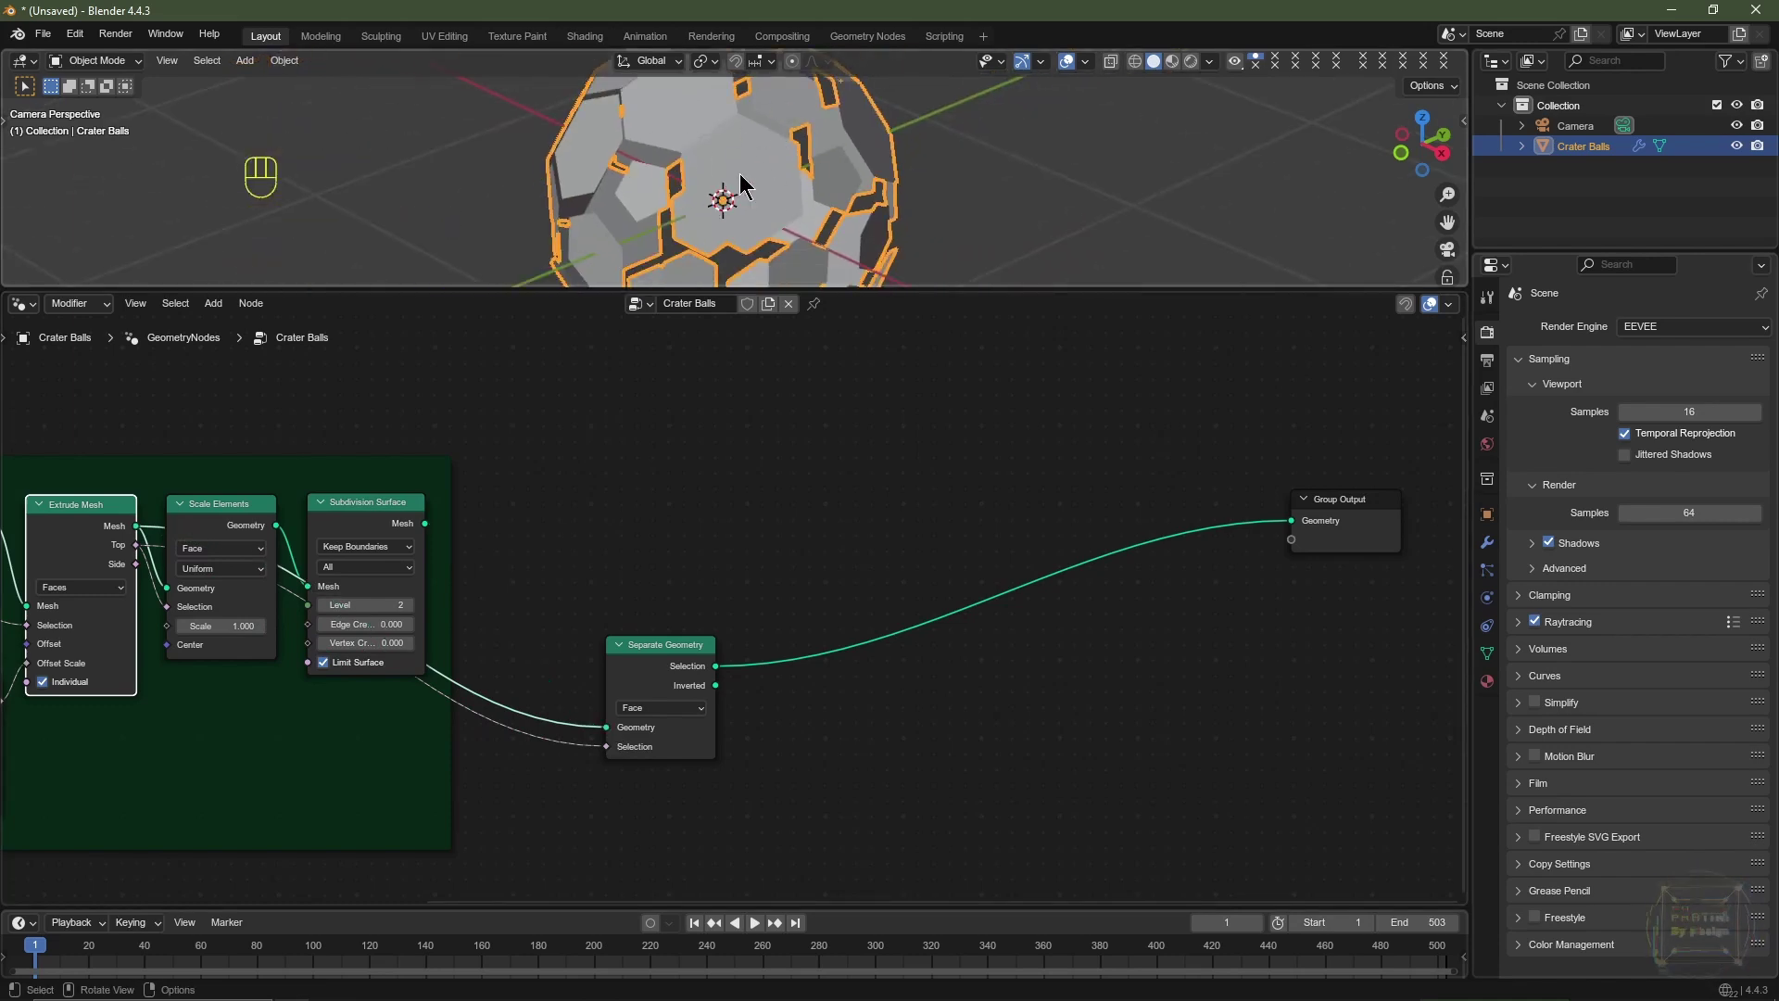
drag(425, 523, 1292, 521)
Step: Insert a Join Geometry node before Group Output and connect Separate Geometry's Selection output to it
key(shift+a)
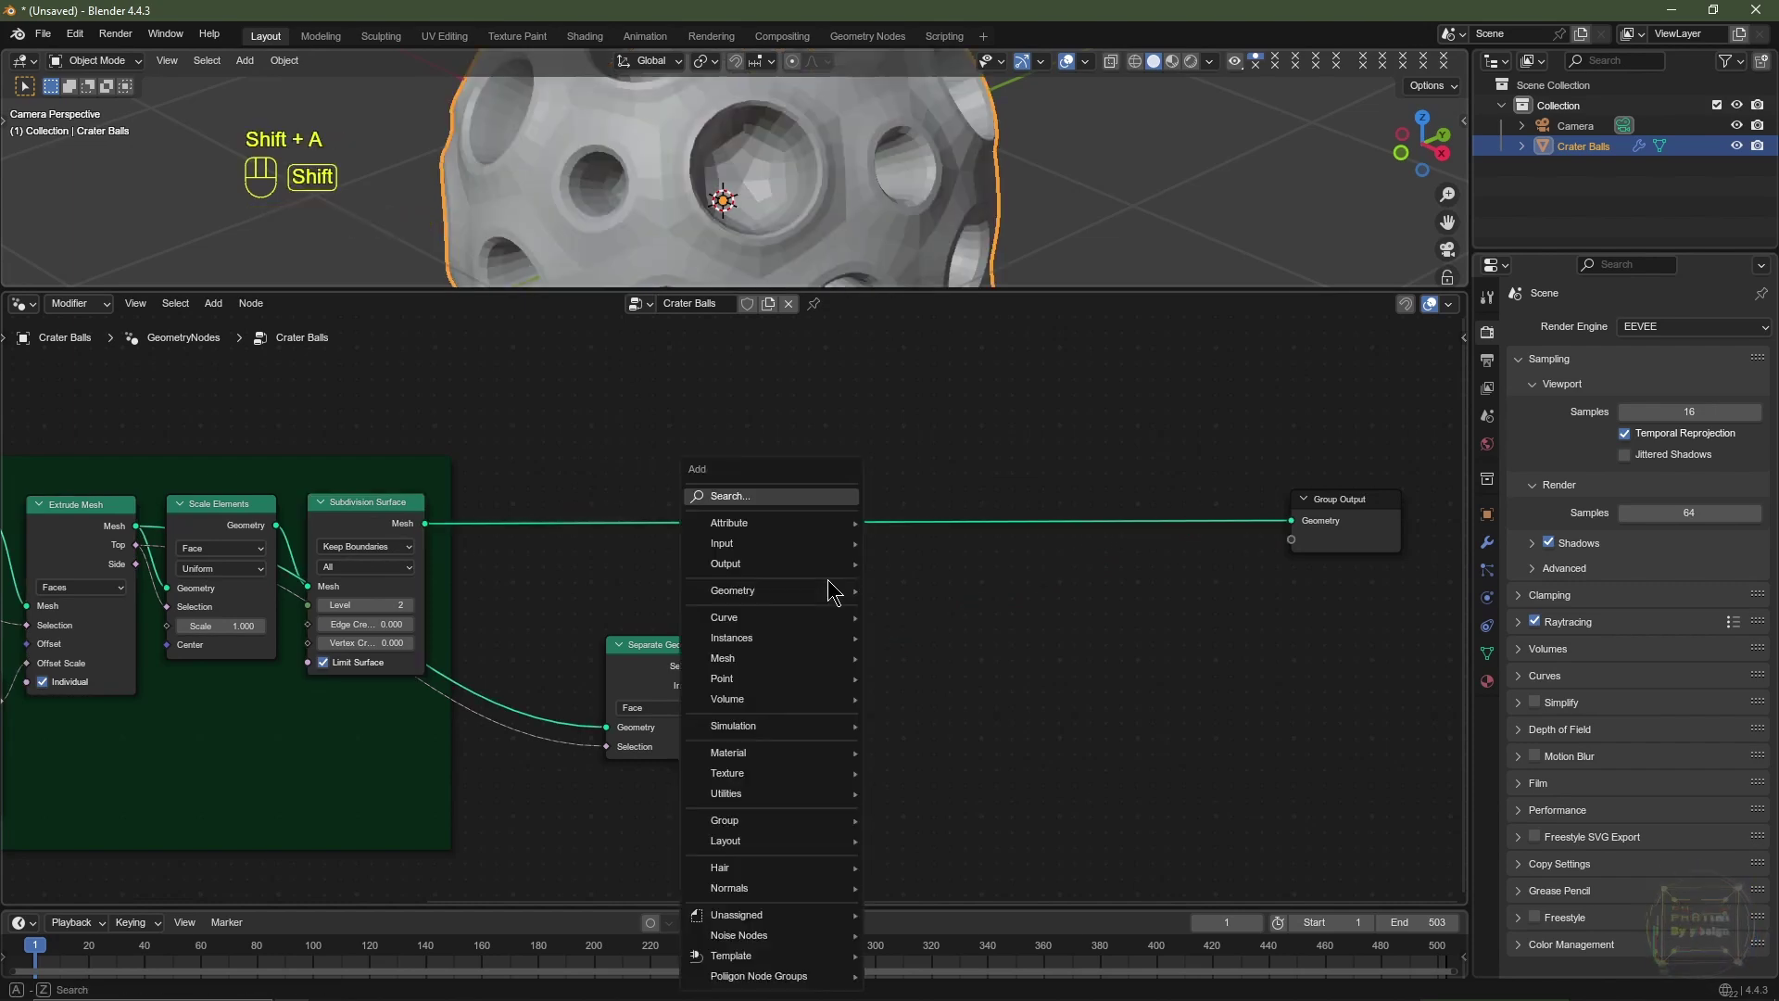
text(jo)
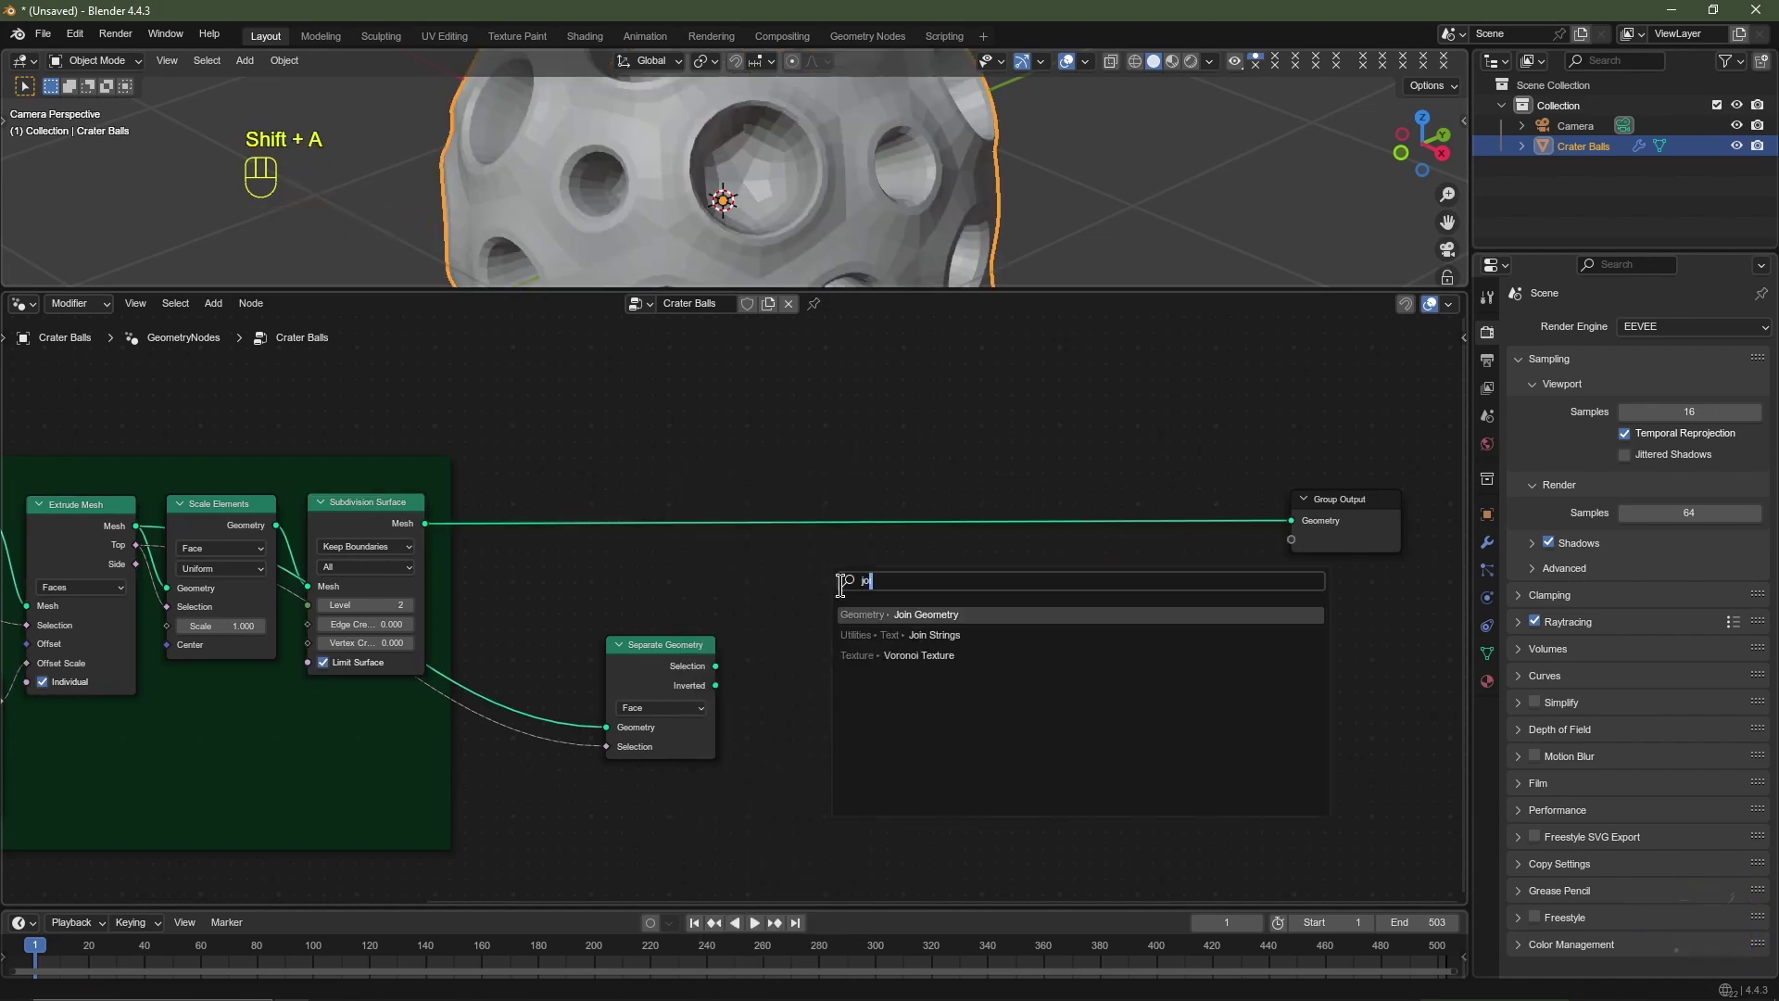
click(911, 616)
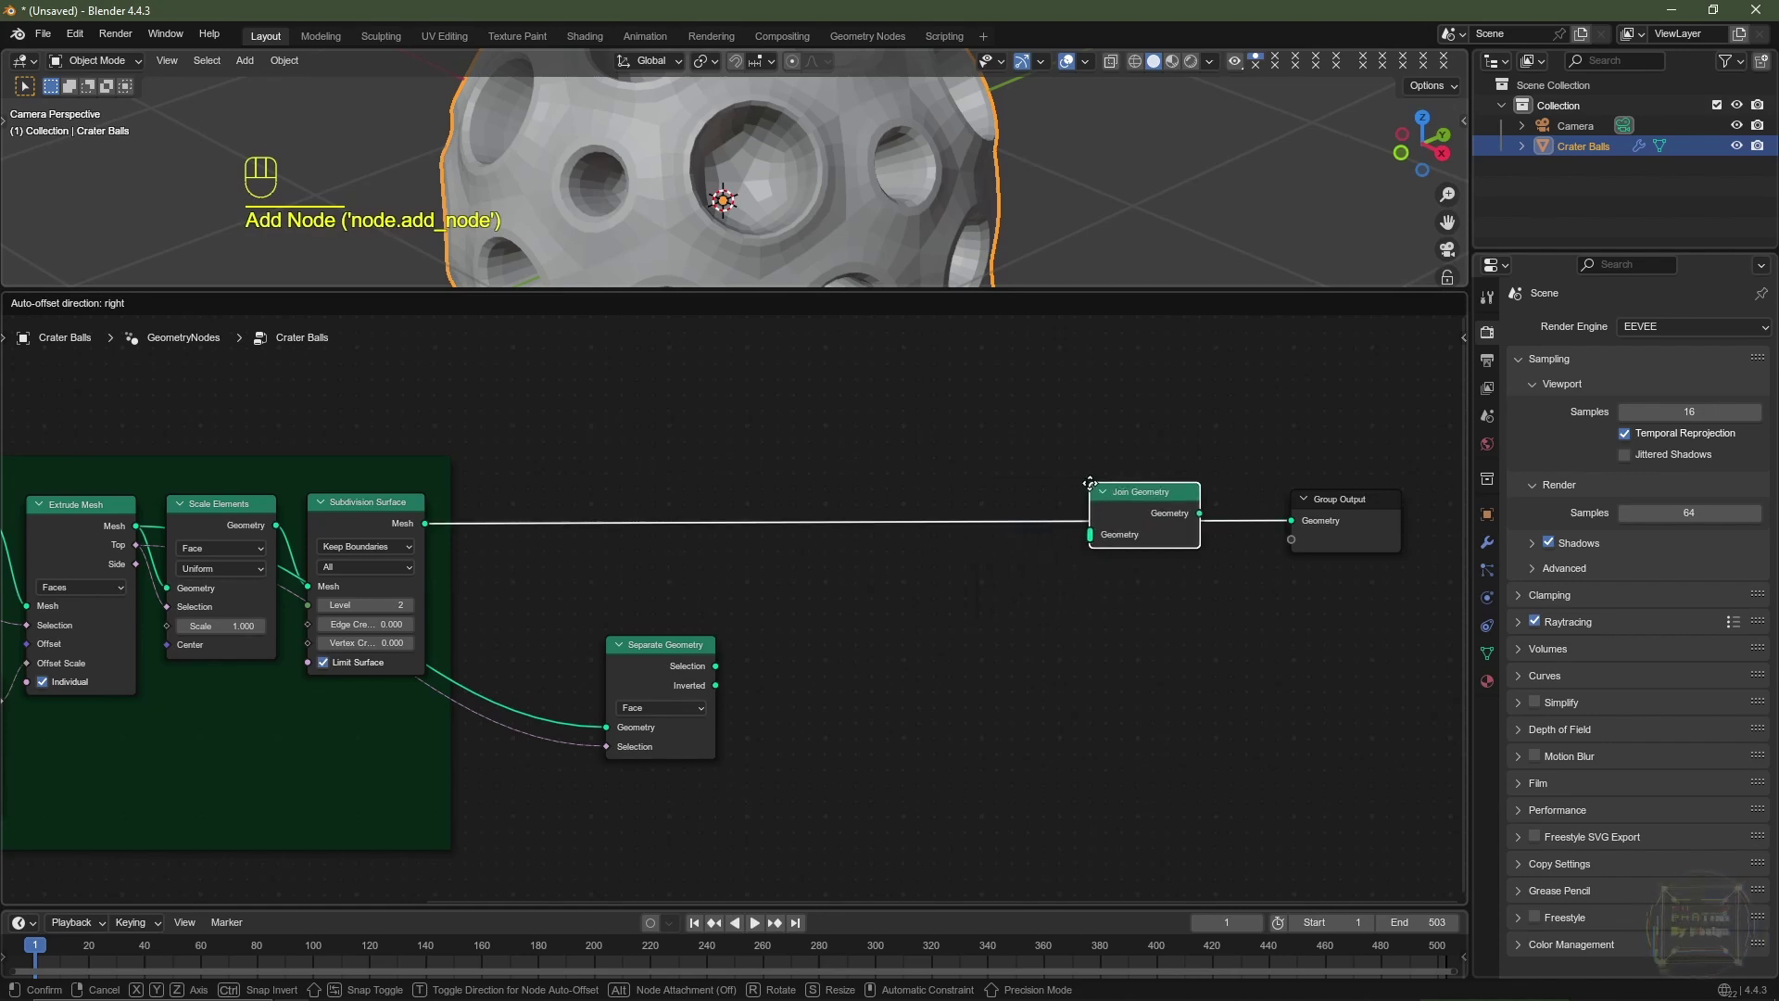
click(1099, 500)
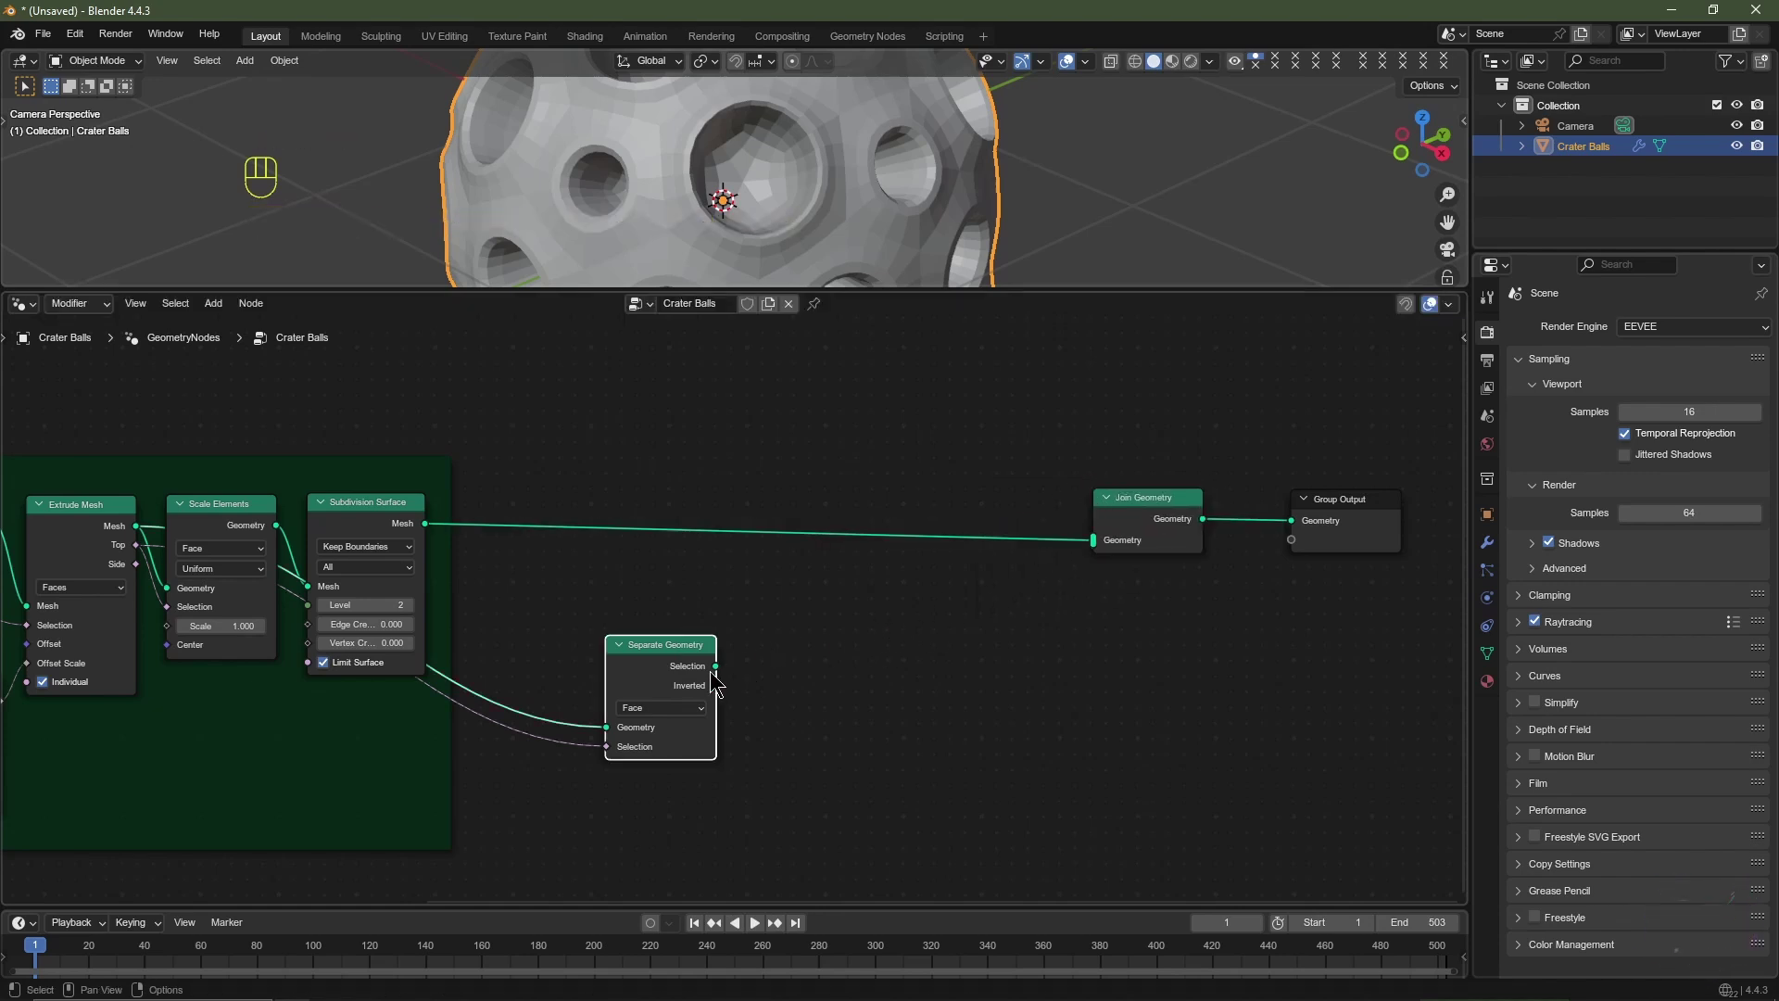
drag(715, 678, 1161, 533)
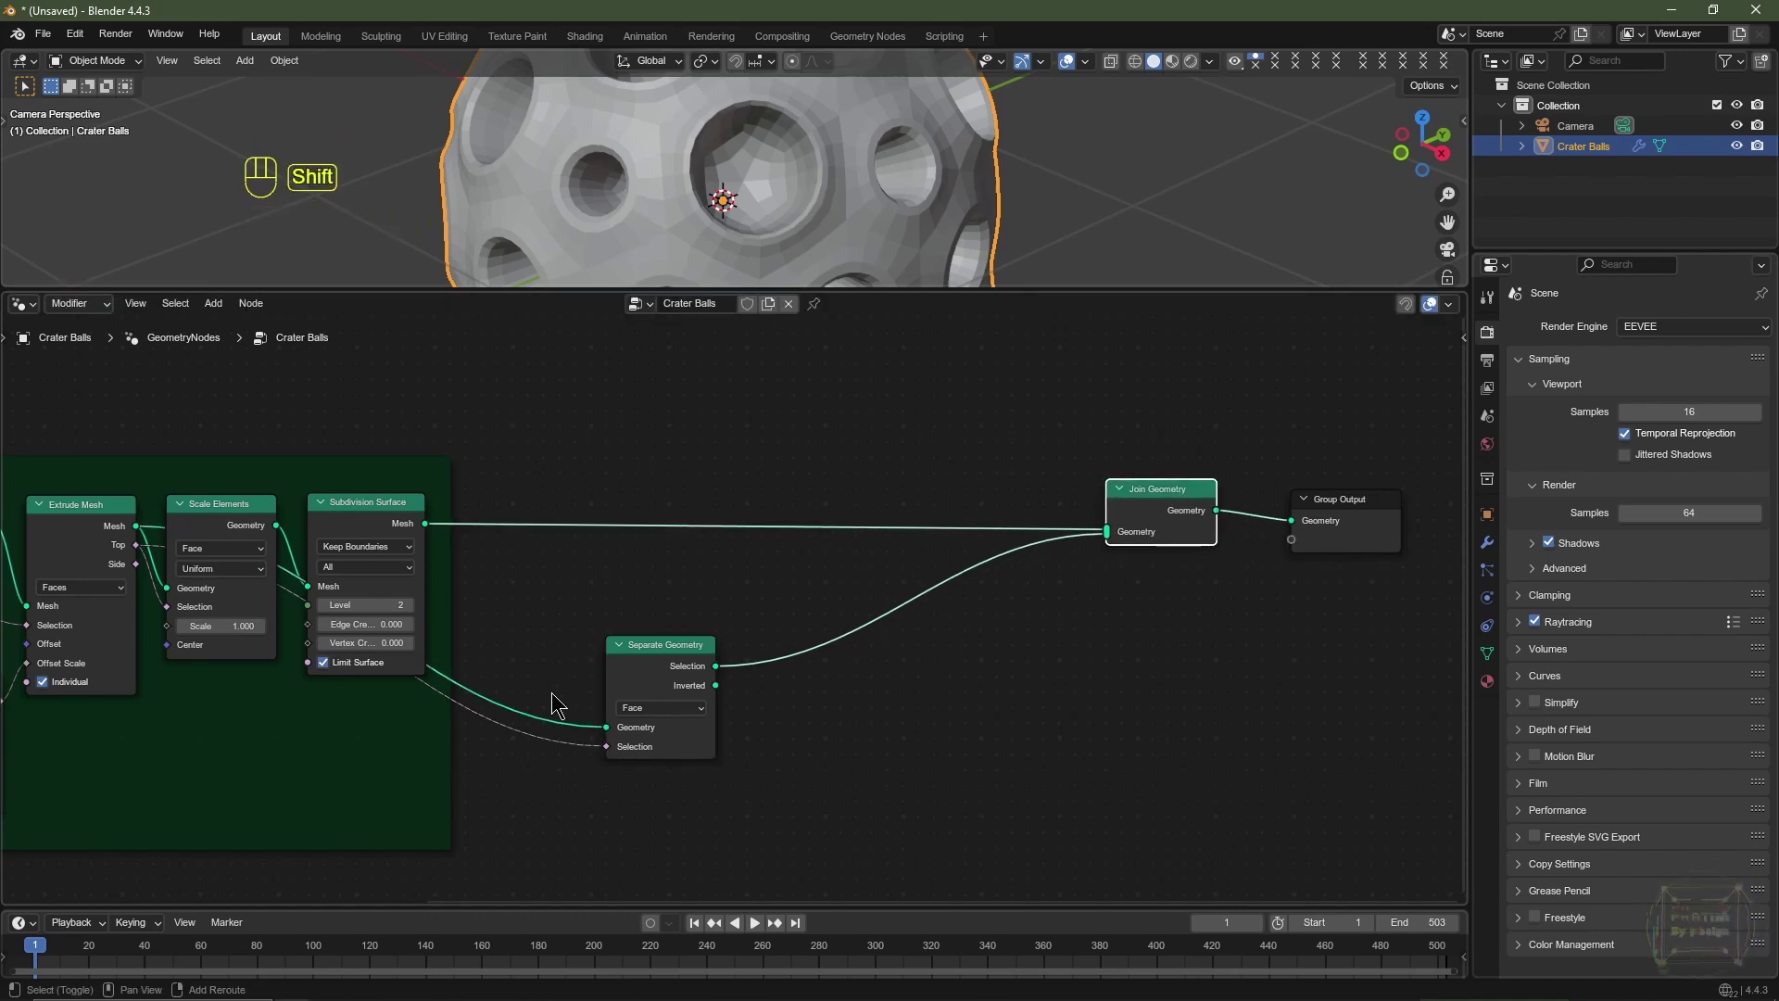
Step: Add reroutes on both links into Separate Geometry and position them inside the frame below the second Scale Elements node
shift+right_drag(553, 693, 550, 813)
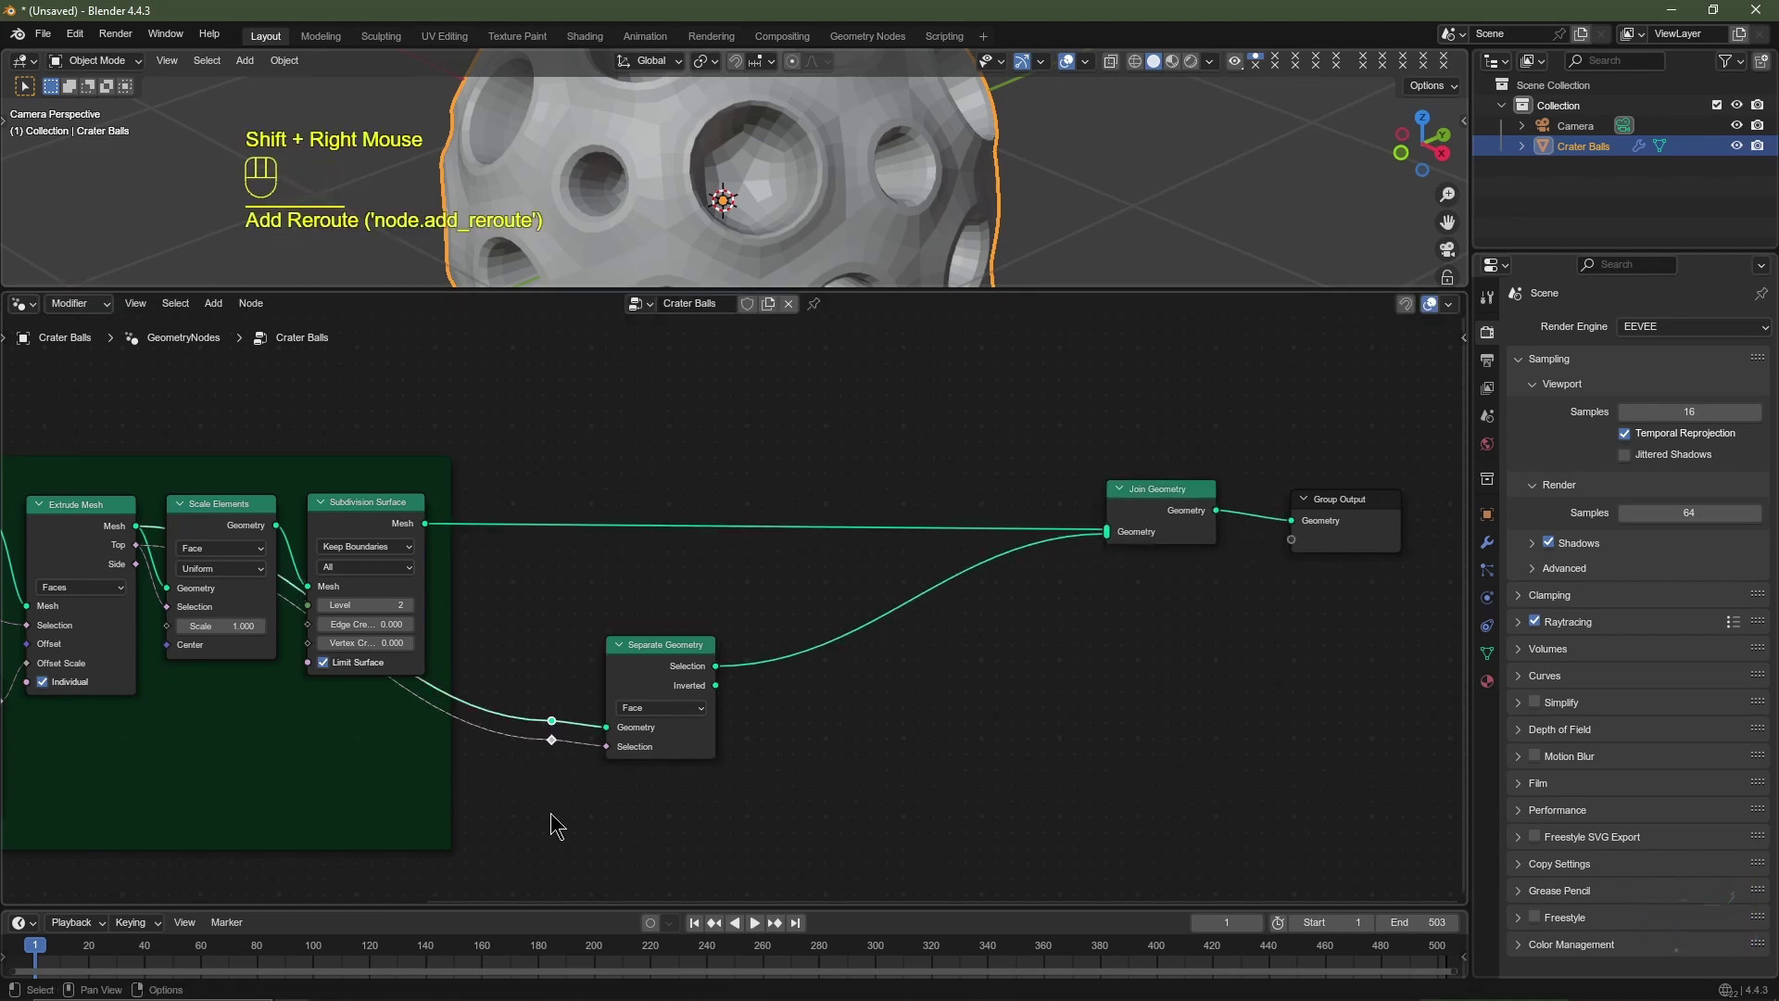
key(g)
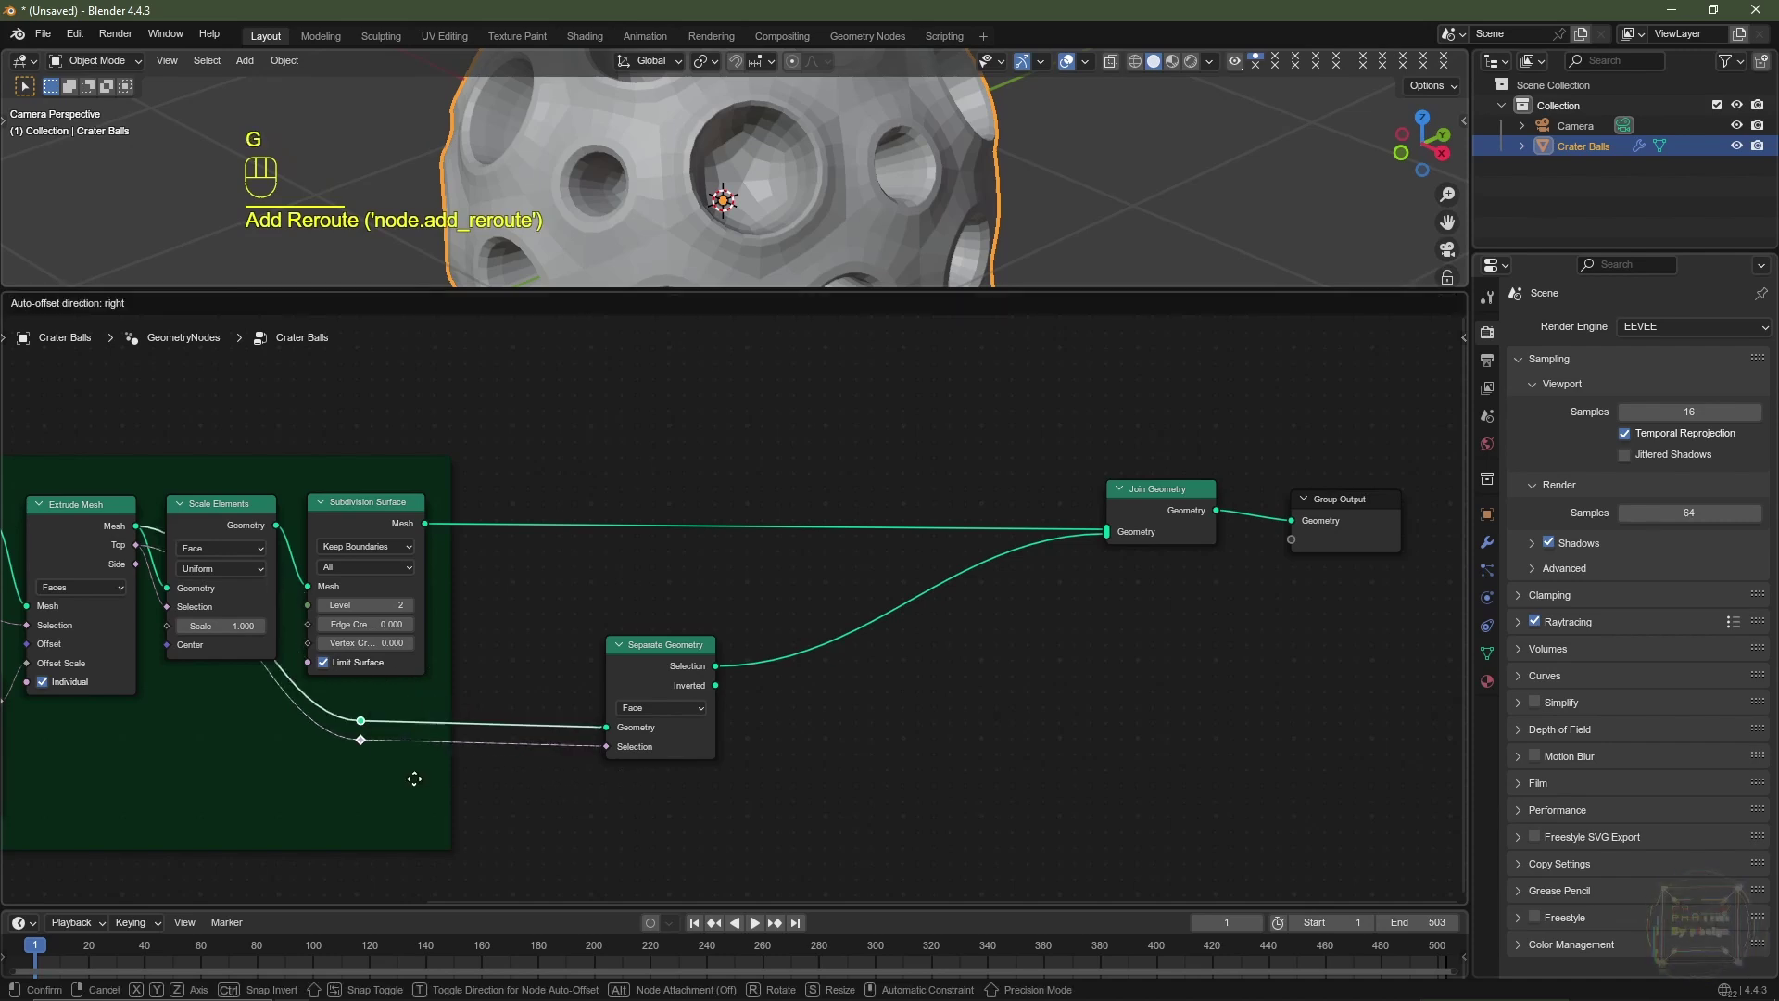
click(243, 782)
click(185, 760)
key(g)
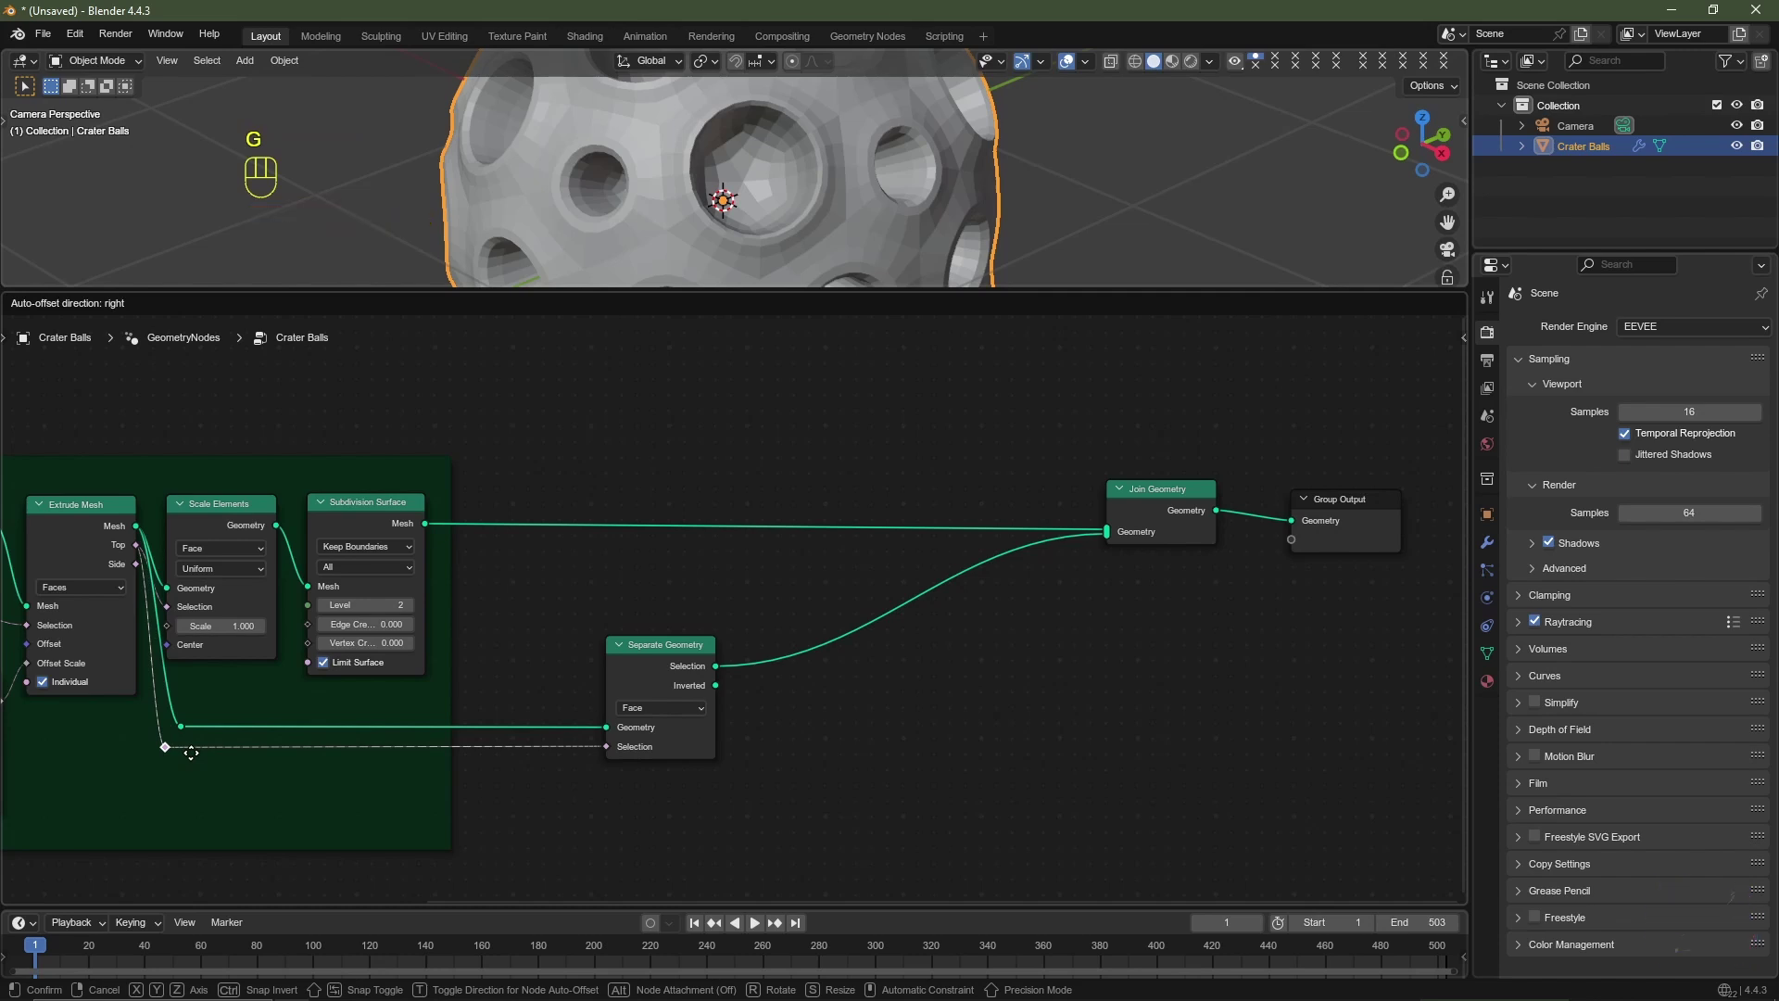
click(191, 752)
Step: Insert a Mesh to Points node between Separate Geometry and Join Geometry and set its mode to Faces
middle_drag(1216, 707, 1065, 720)
drag(506, 660, 449, 664)
key(shift+a)
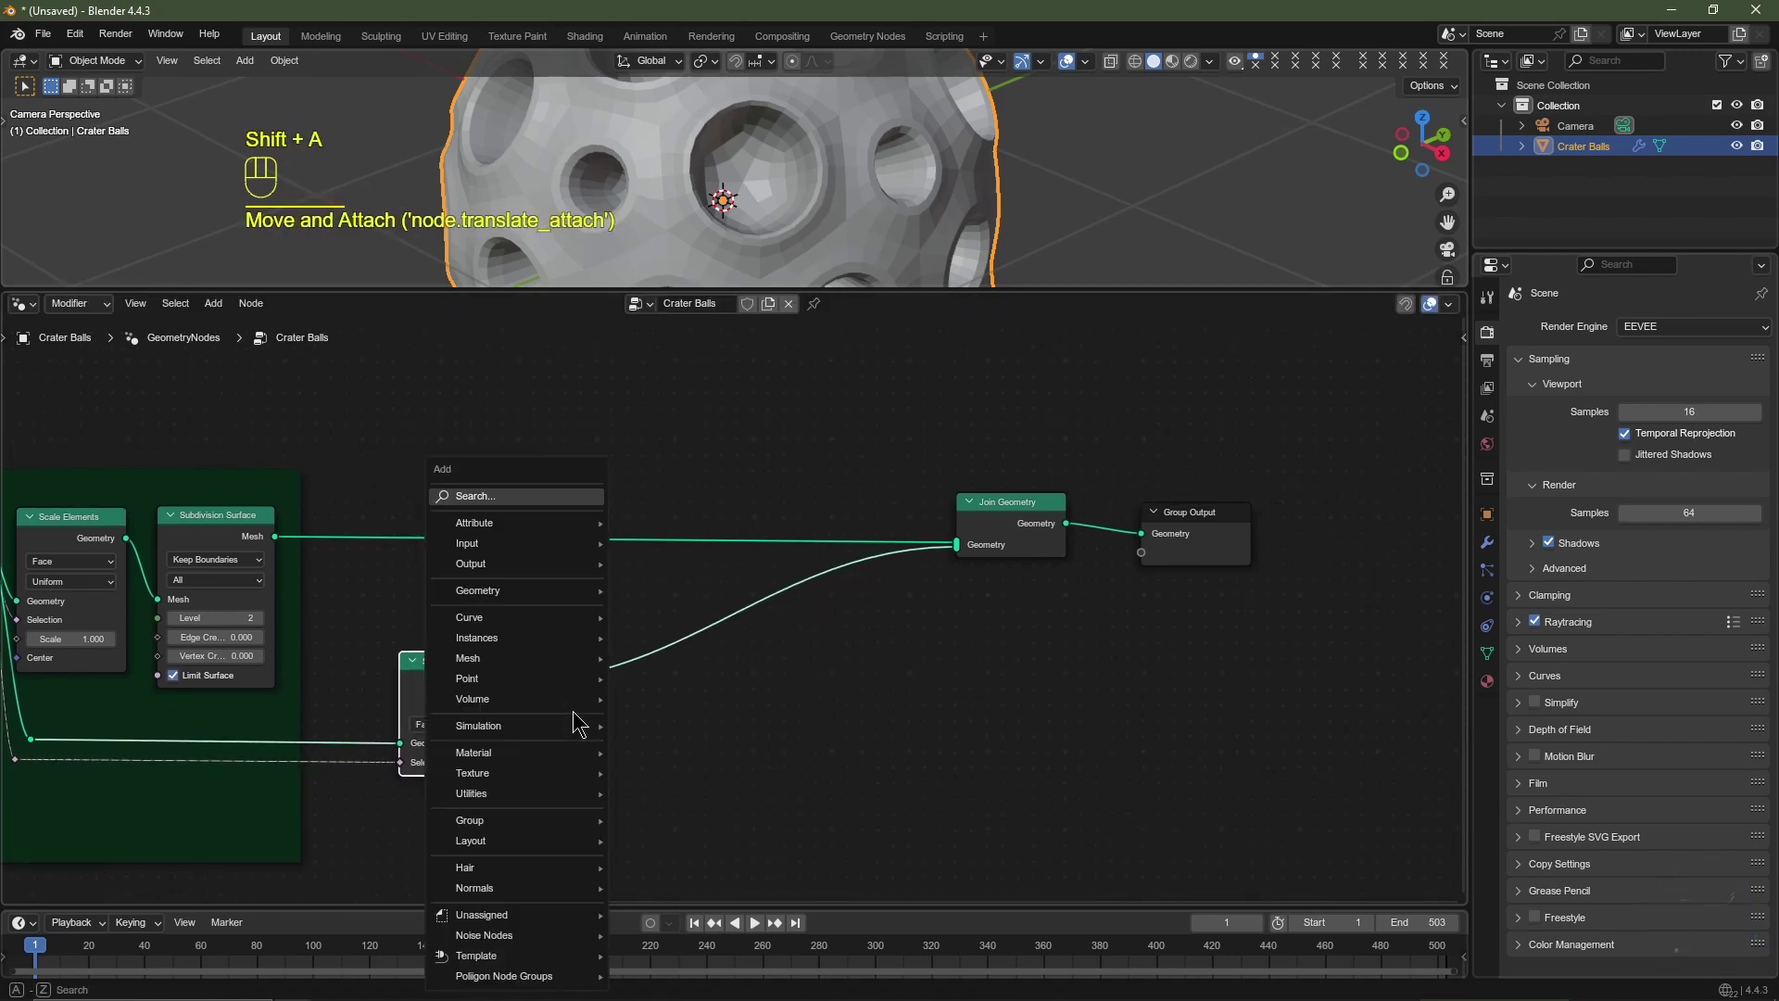
text(mesh)
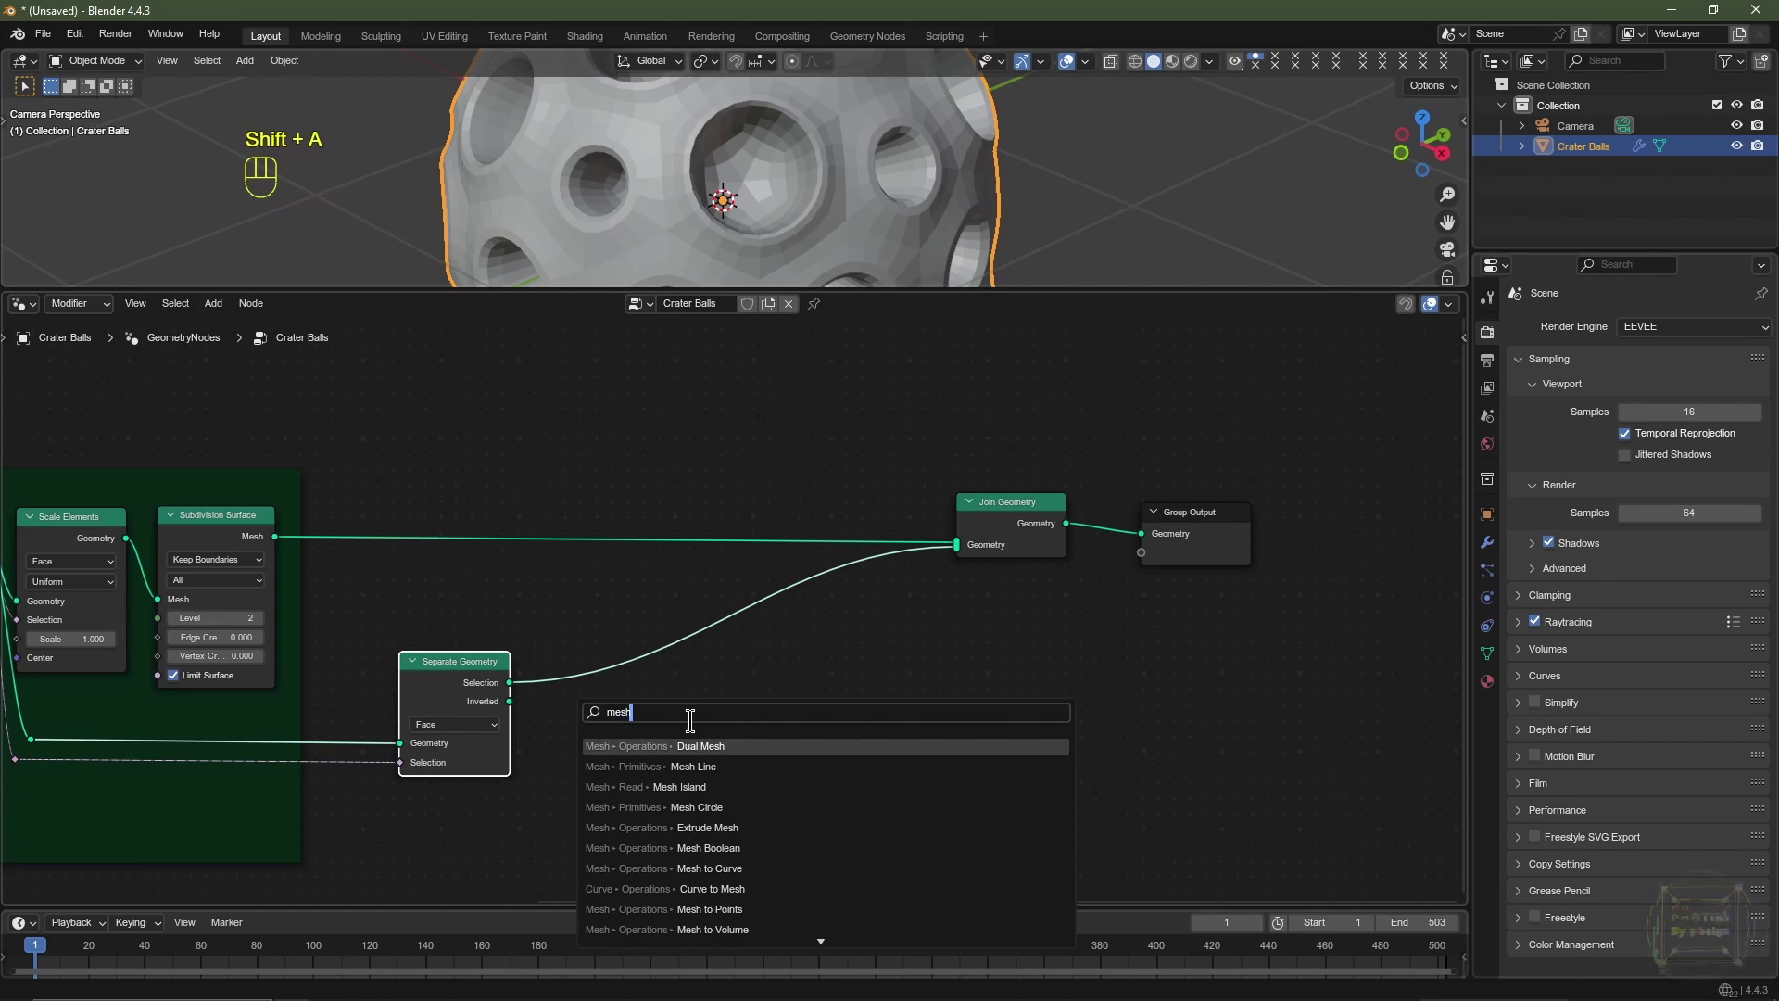
click(723, 909)
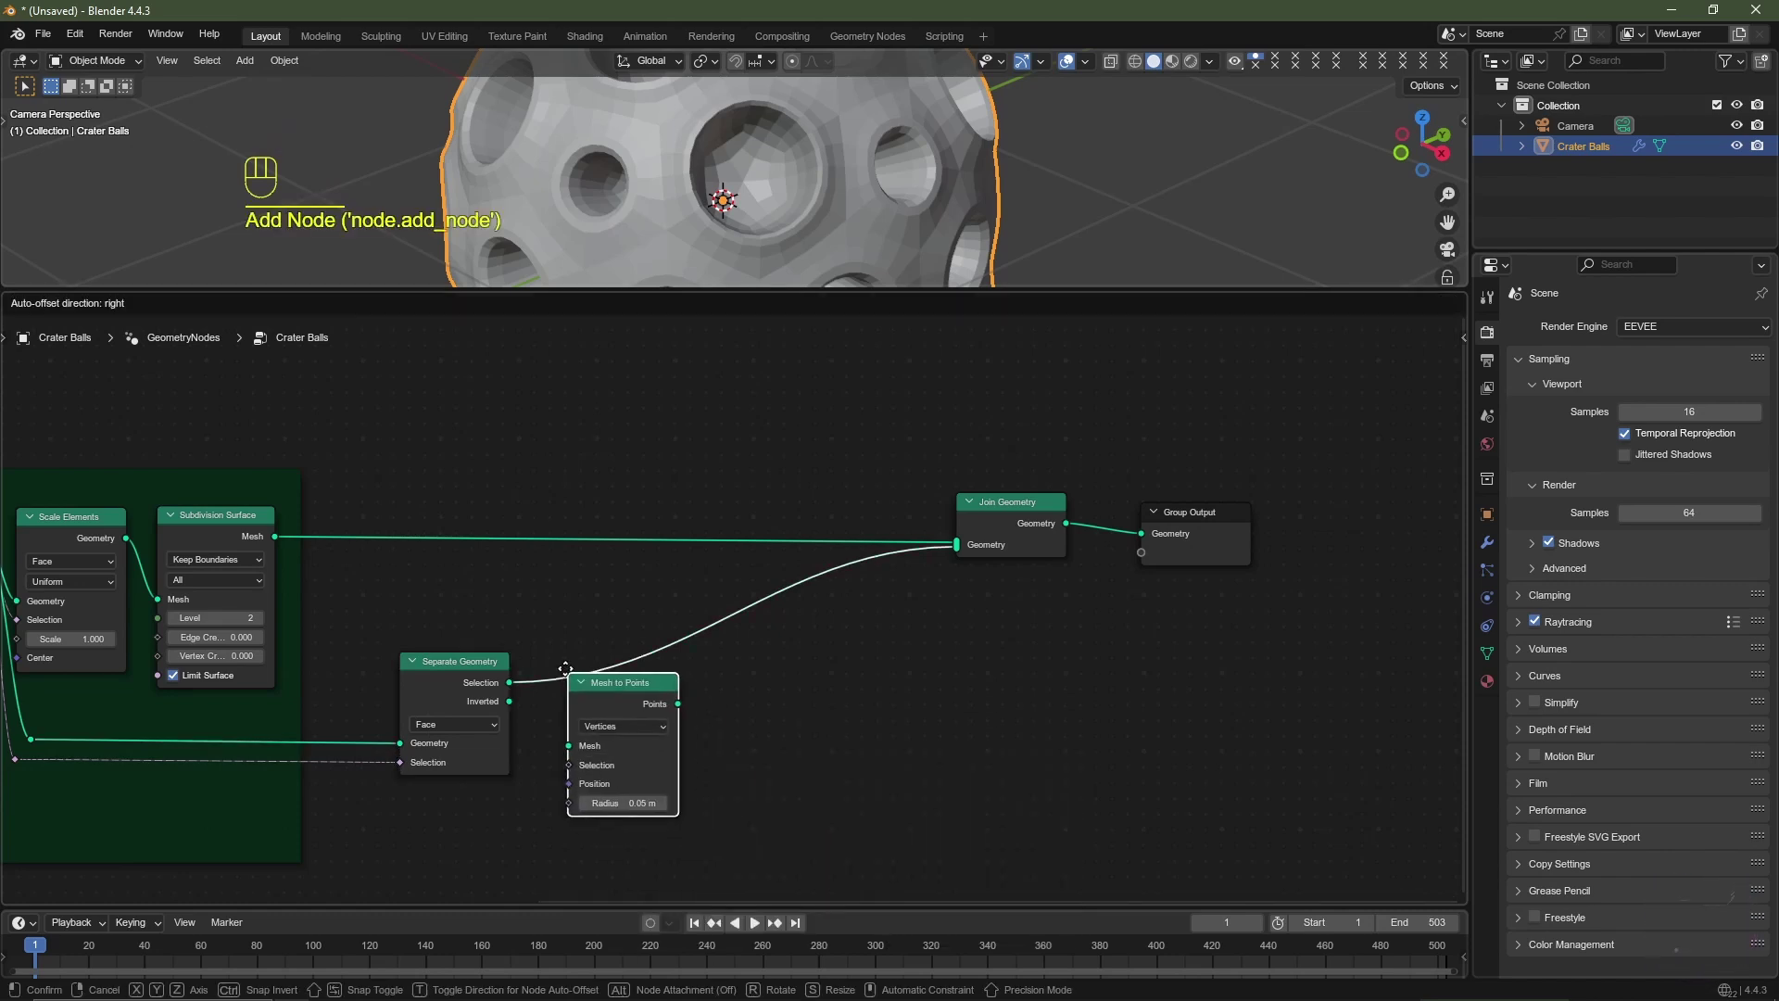
click(553, 649)
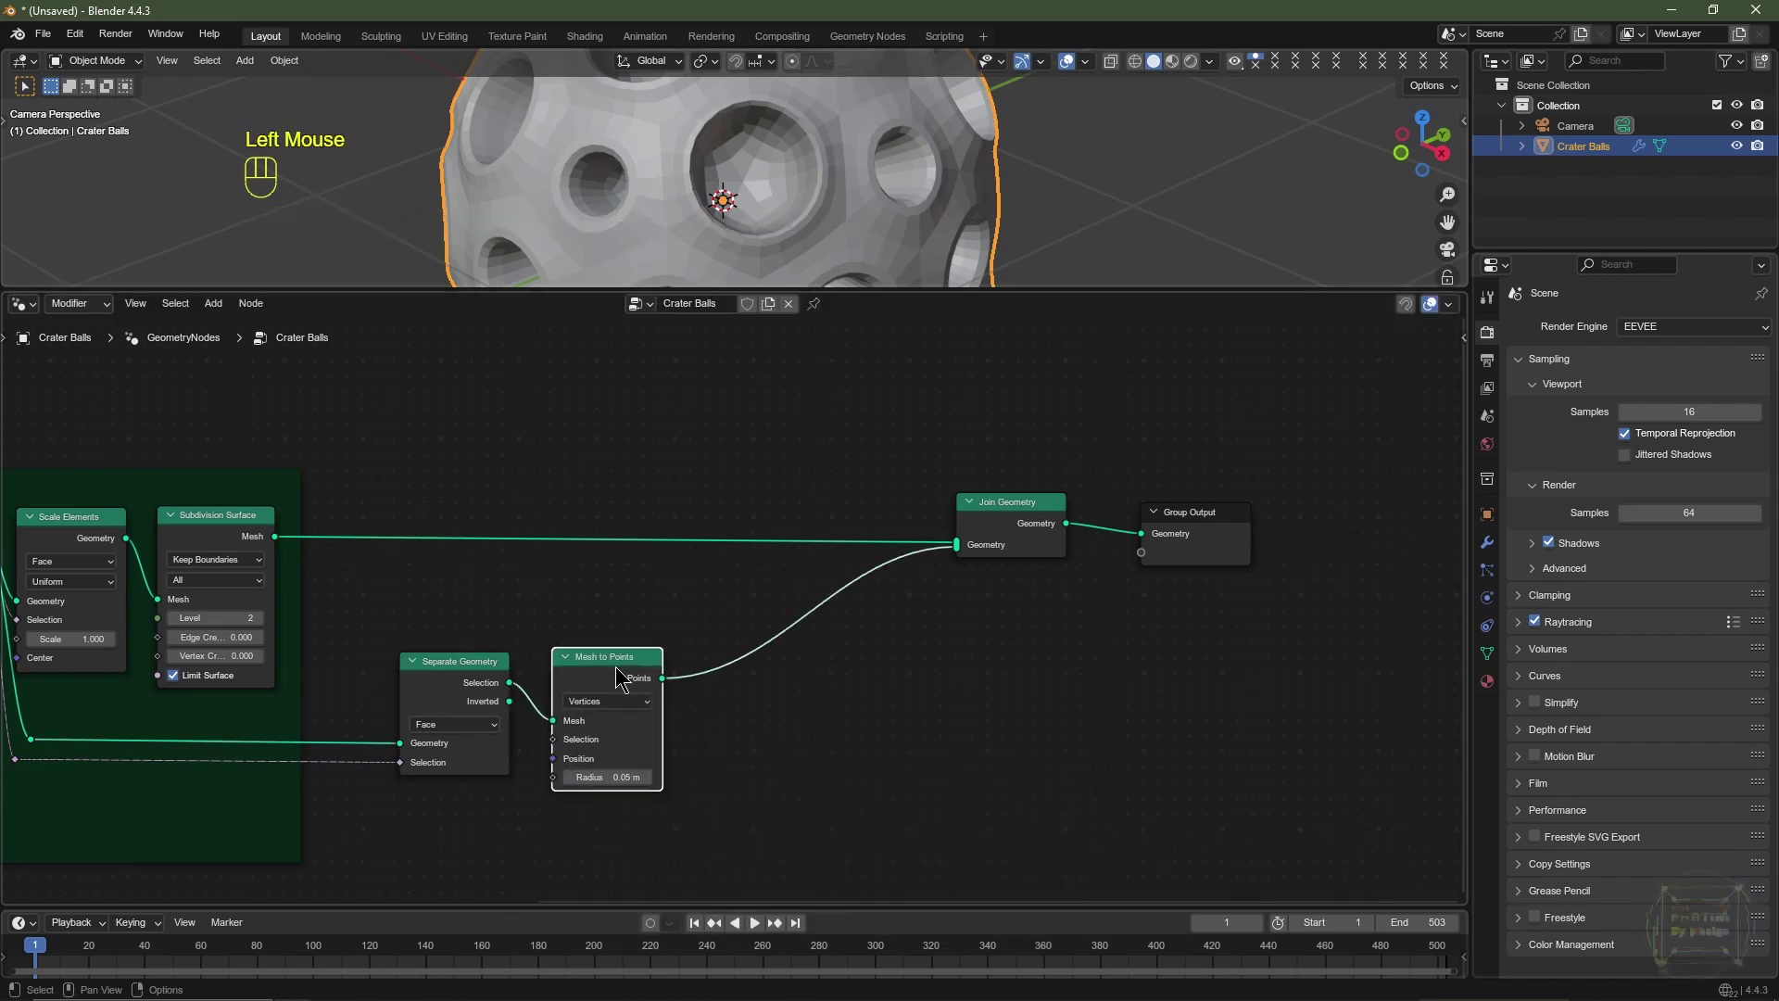
click(611, 702)
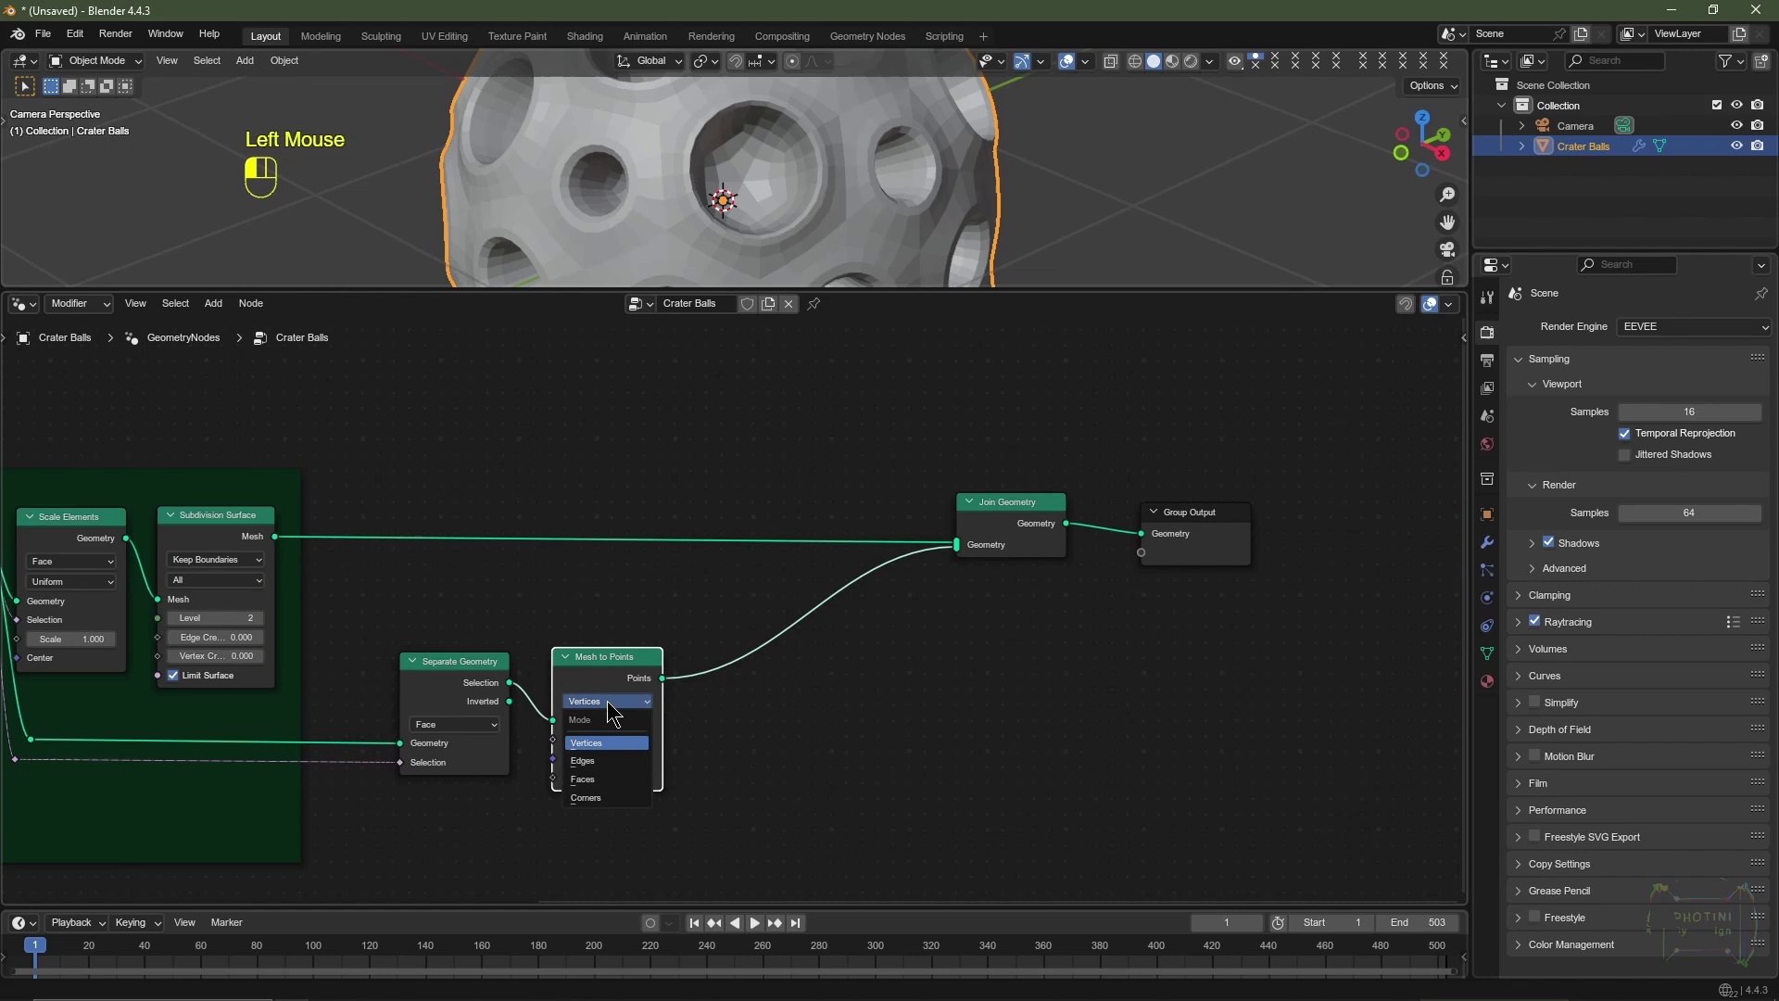
click(607, 781)
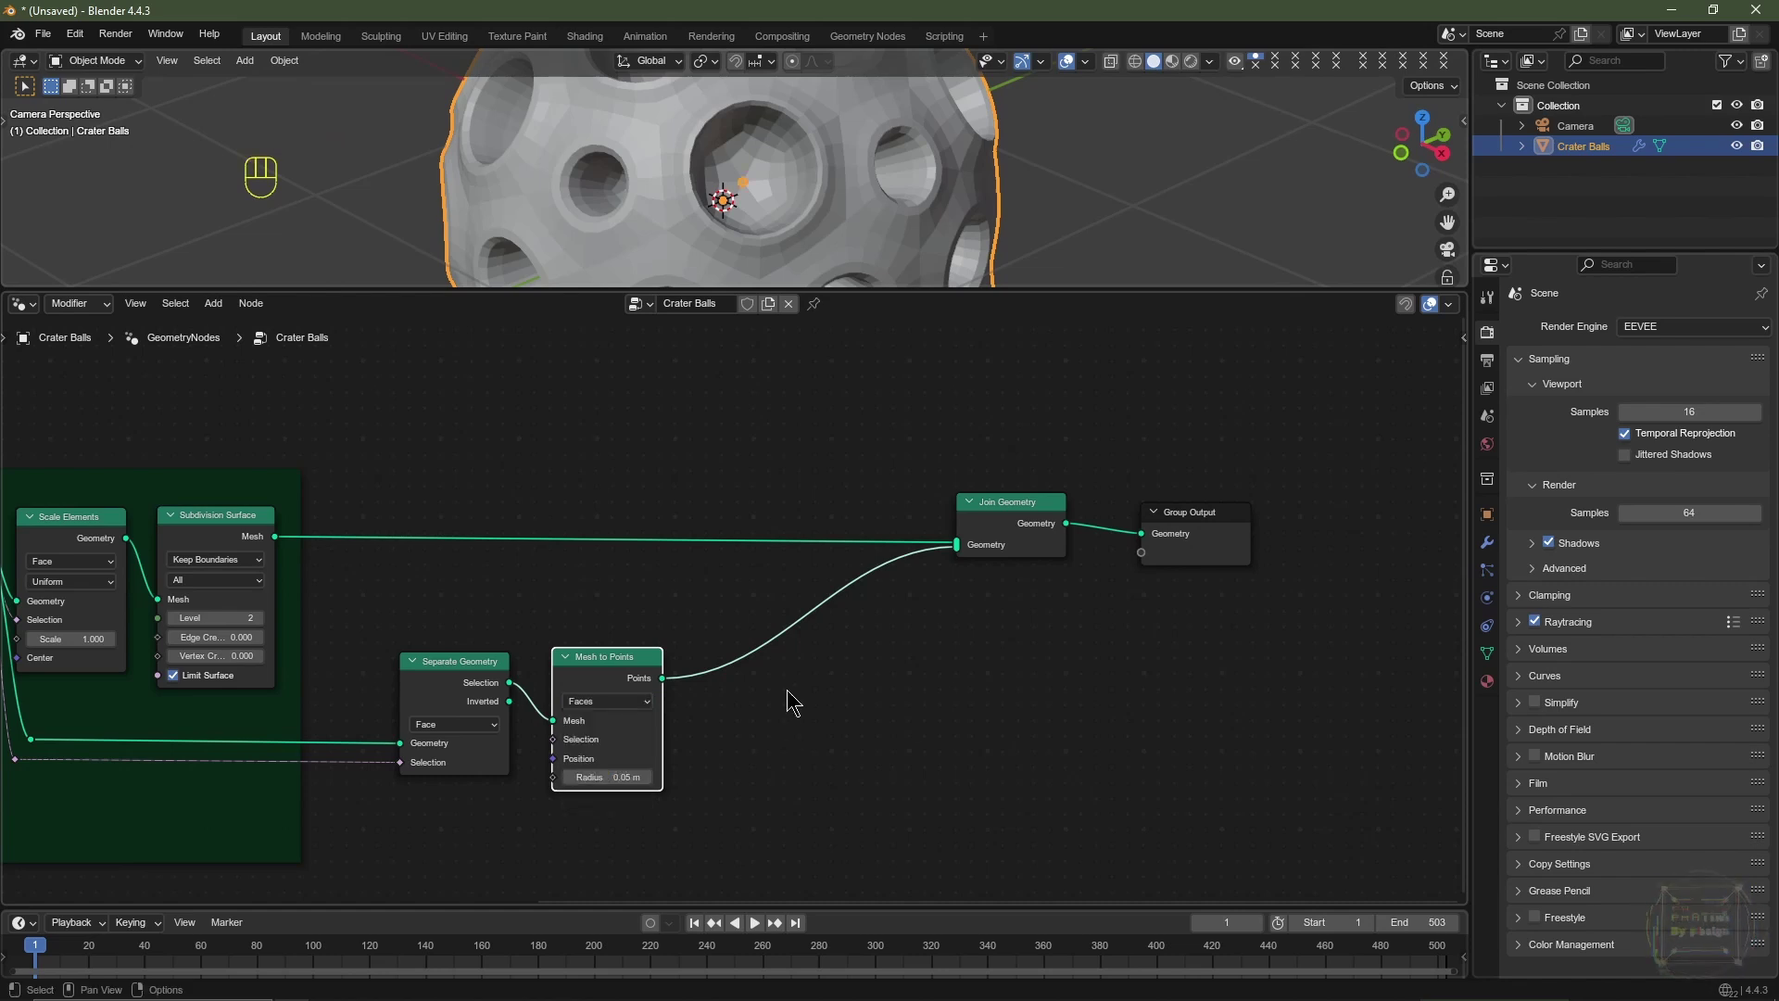
Step: Insert an Instance on Points node between Mesh to Points and Join Geometry
key(shift+a)
text(ins)
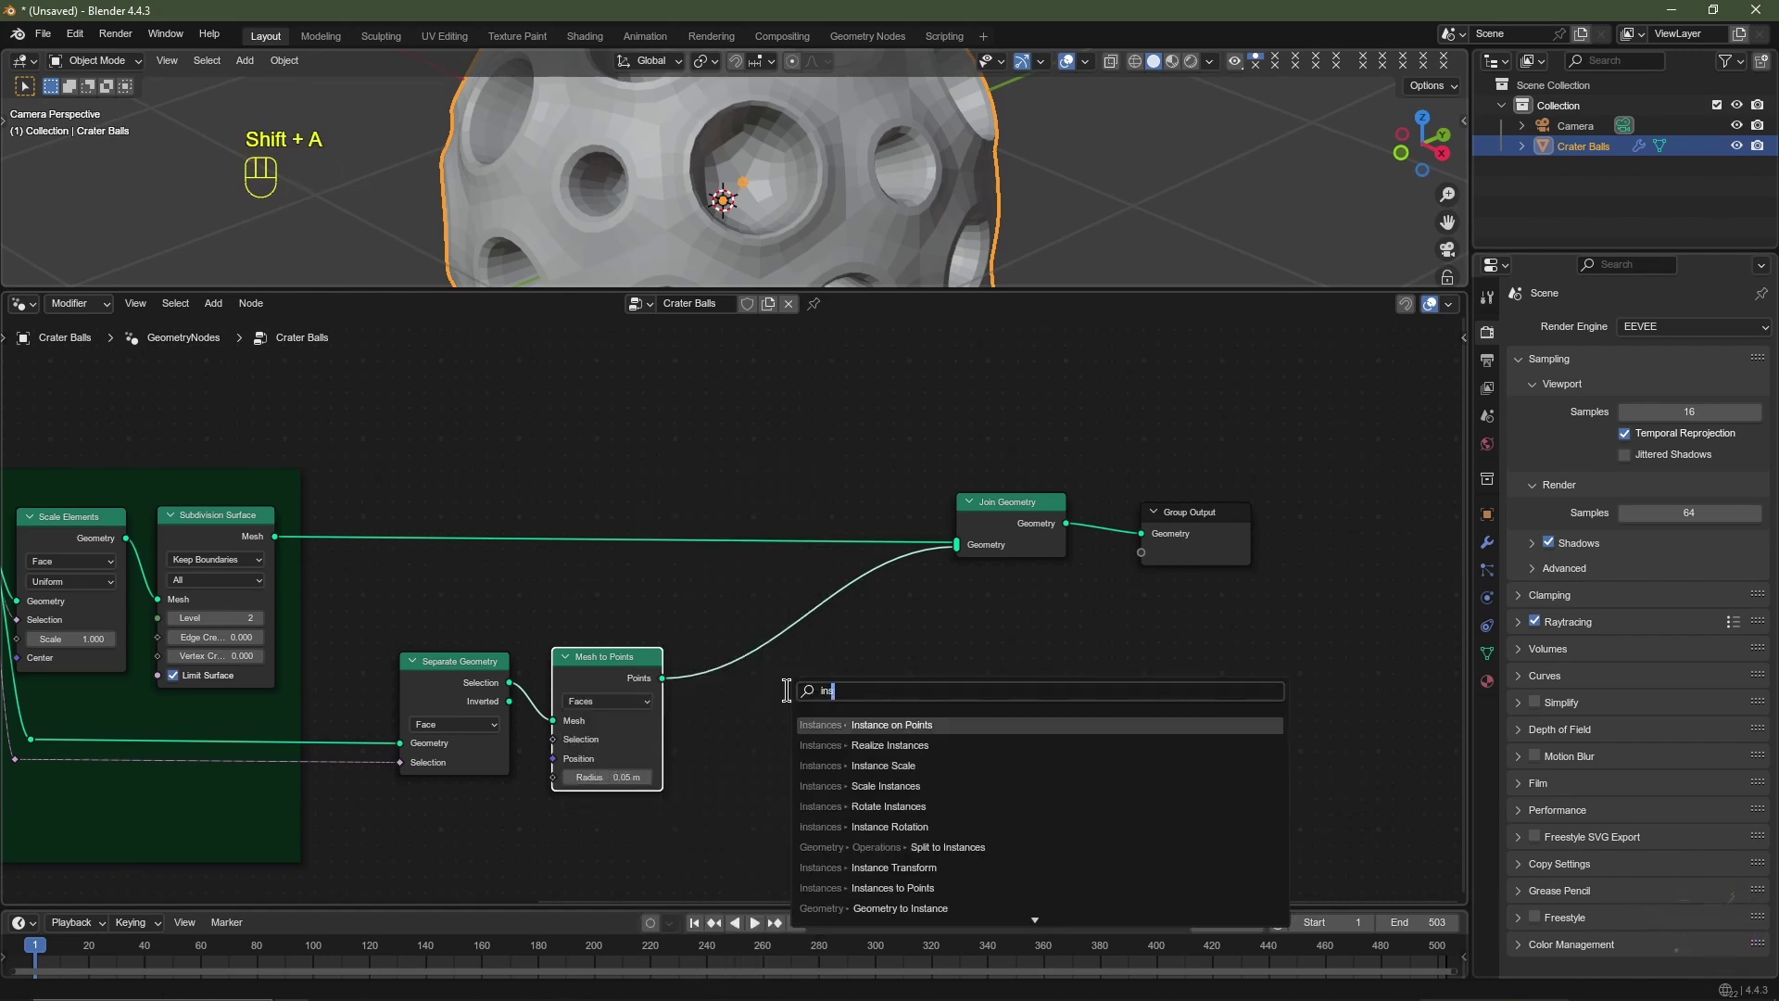
click(888, 724)
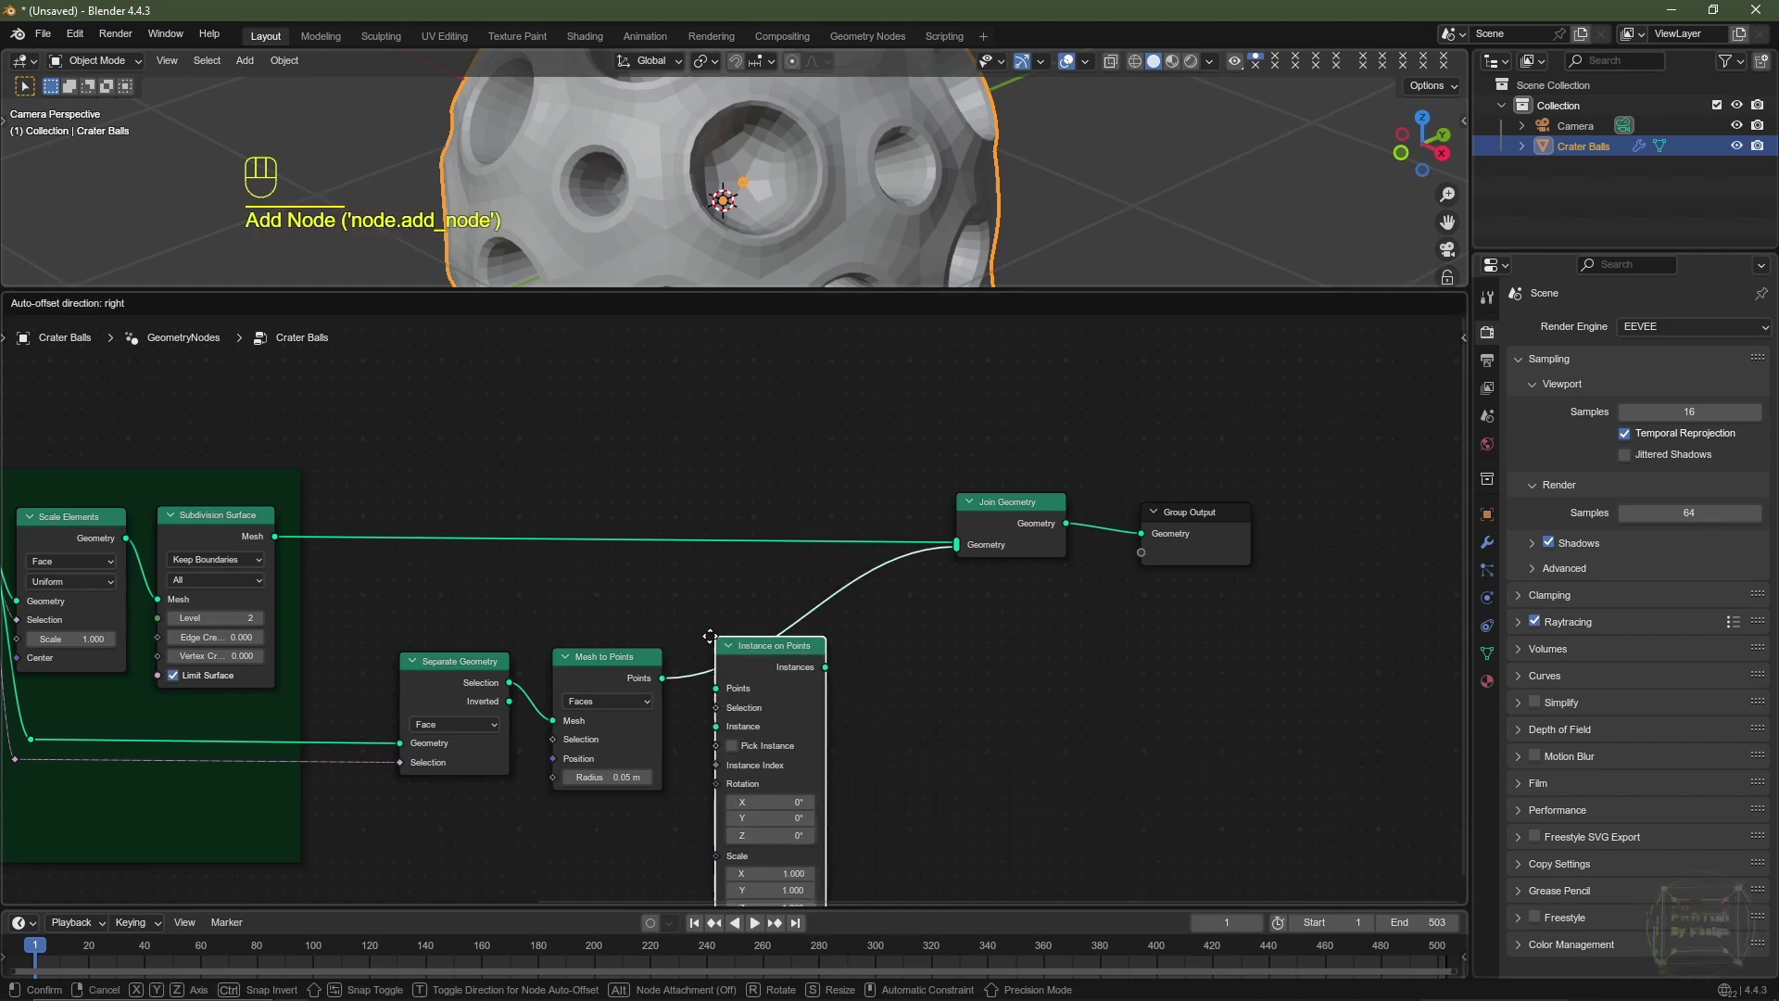
click(701, 640)
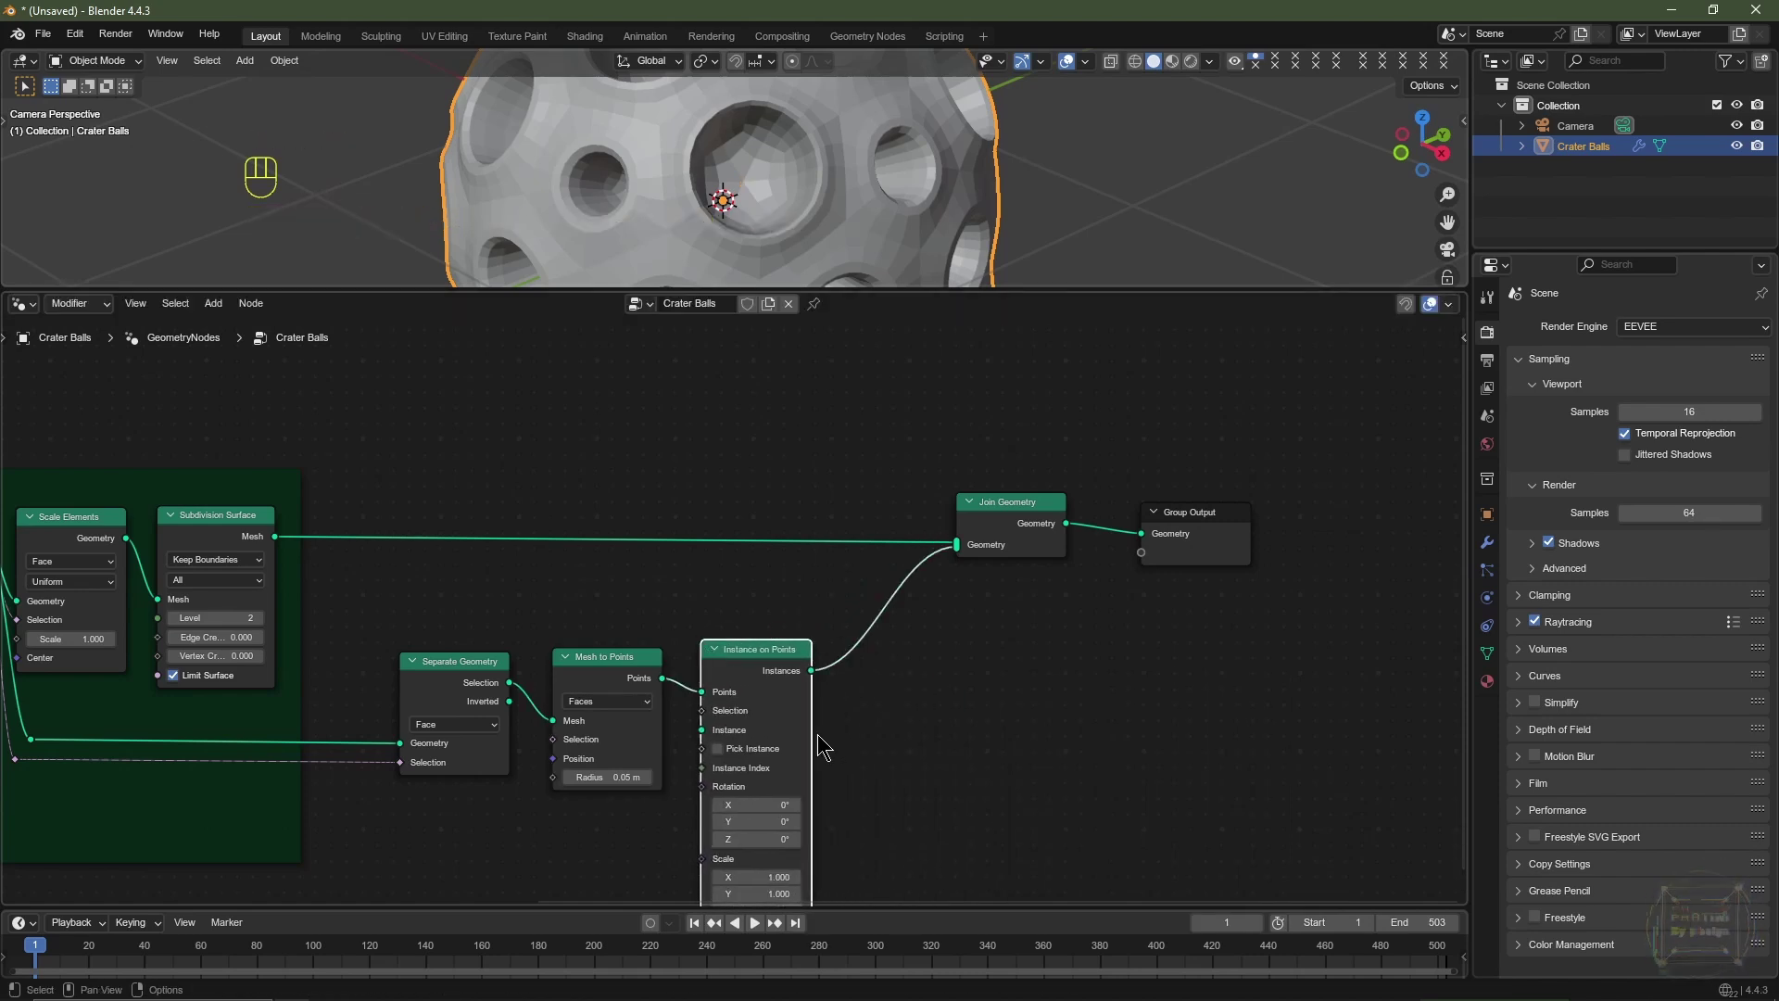
Step: Add an Ico Sphere node below Mesh to Points and connect its Mesh output to Instance on Points' Instance input
key(shift+a)
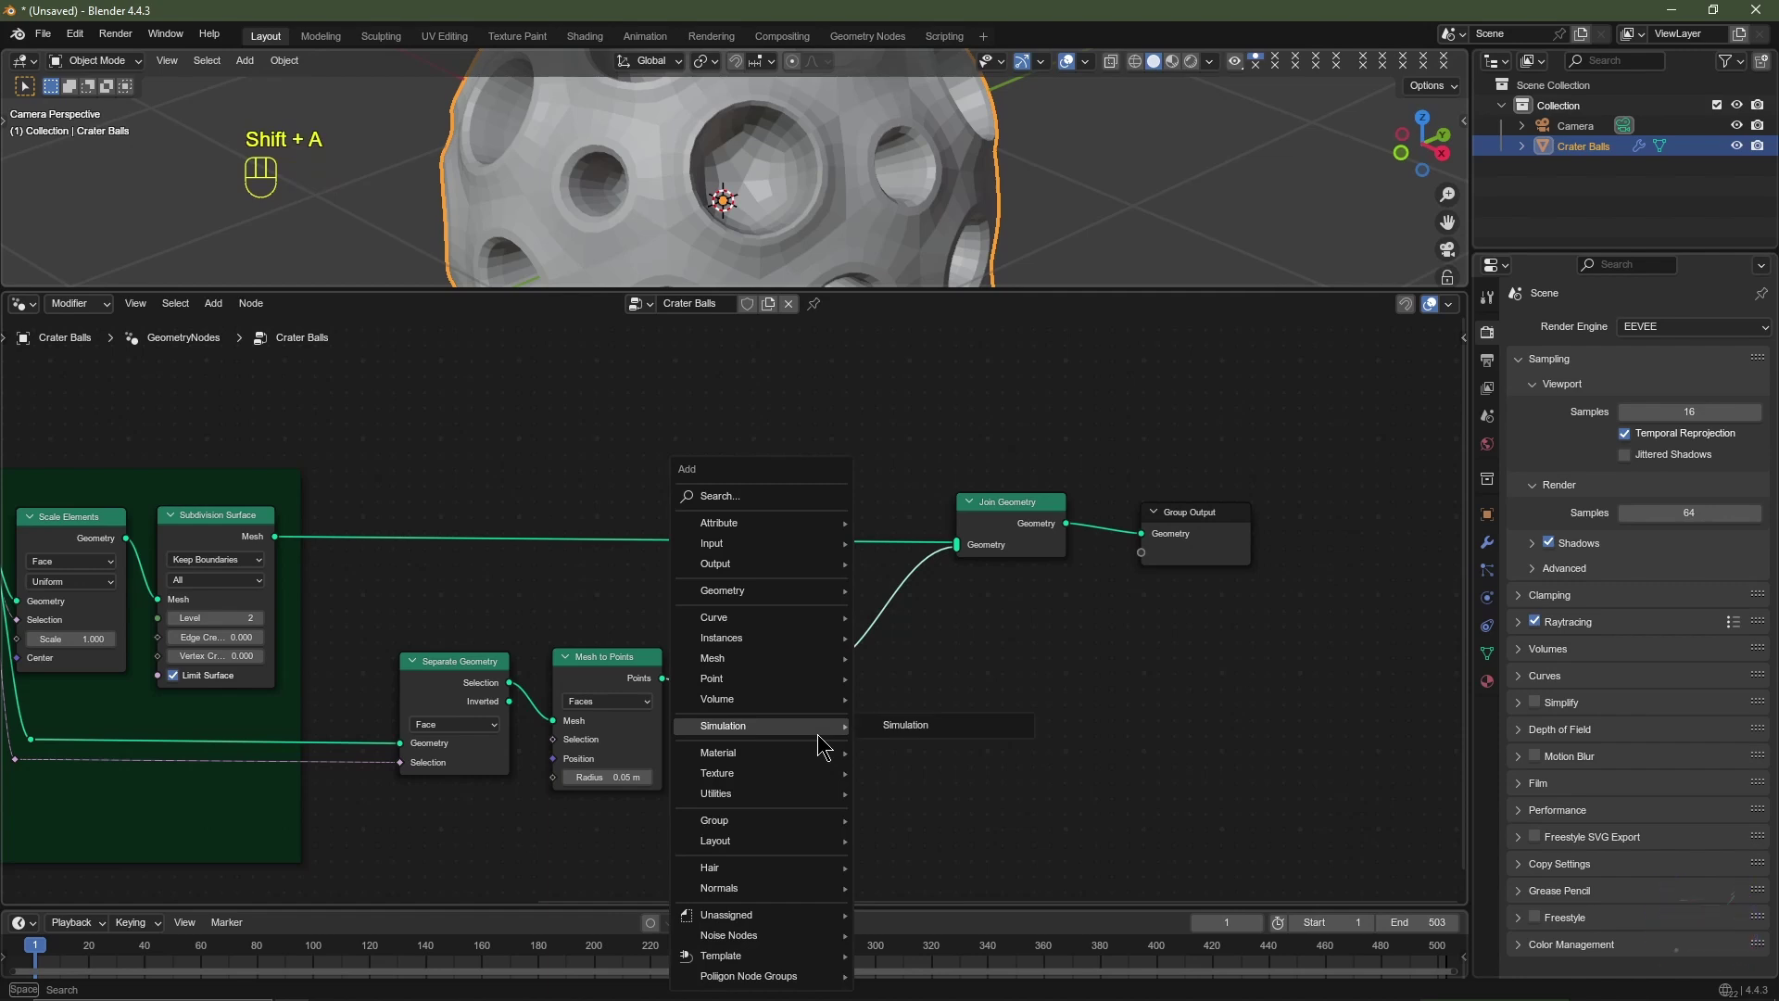
text(ico)
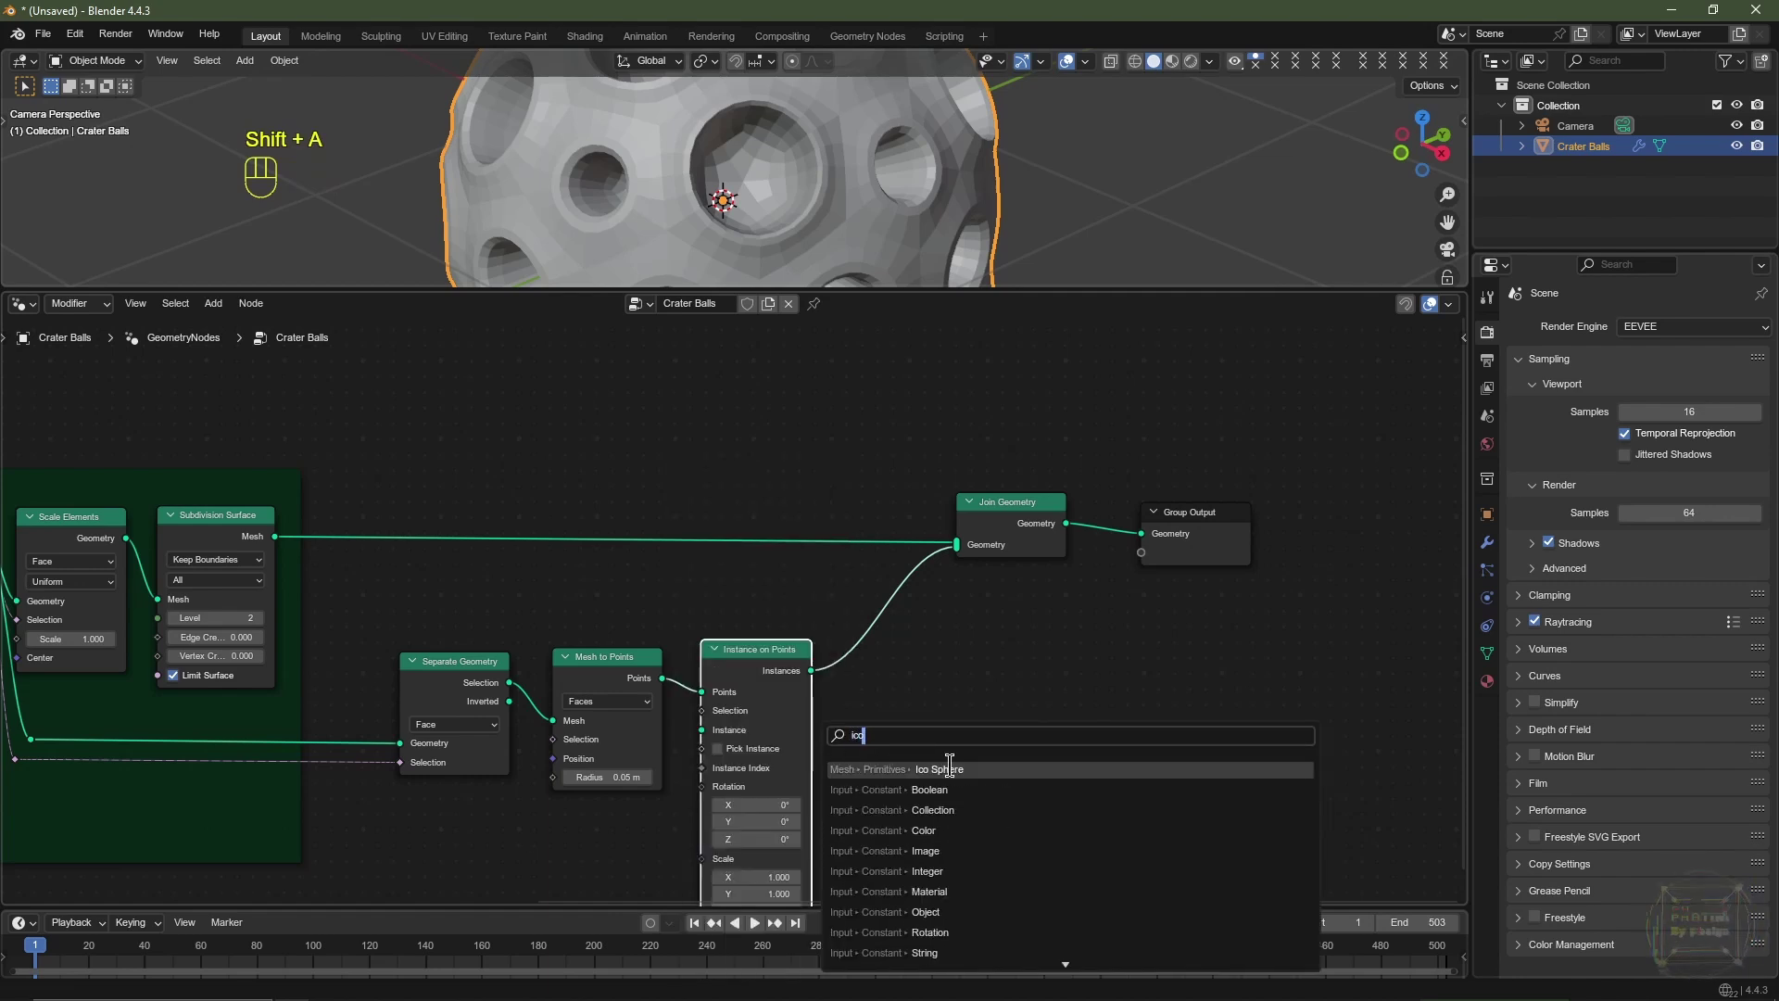
click(949, 768)
click(556, 806)
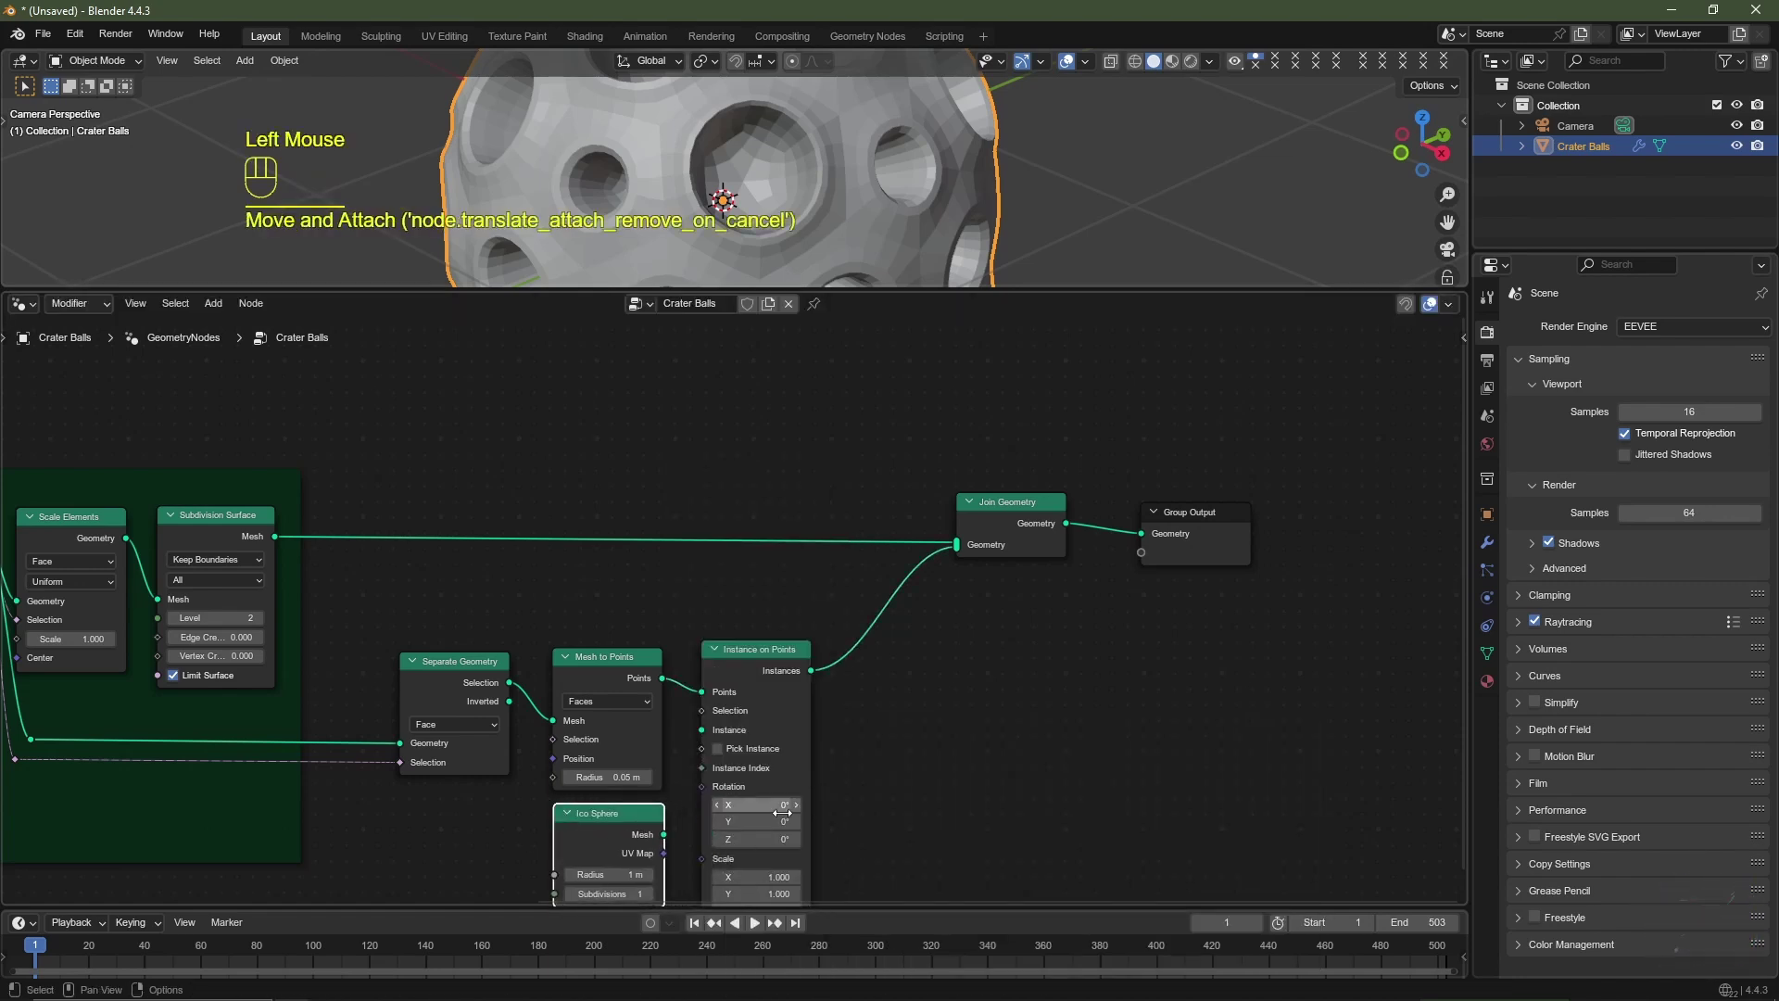
middle_drag(782, 812, 695, 785)
drag(670, 773, 707, 675)
Step: Set the Instance on Points scale to 0.100 on all axes and the Ico Sphere's subdivisions to 2
drag(773, 813, 773, 848)
key(Return)
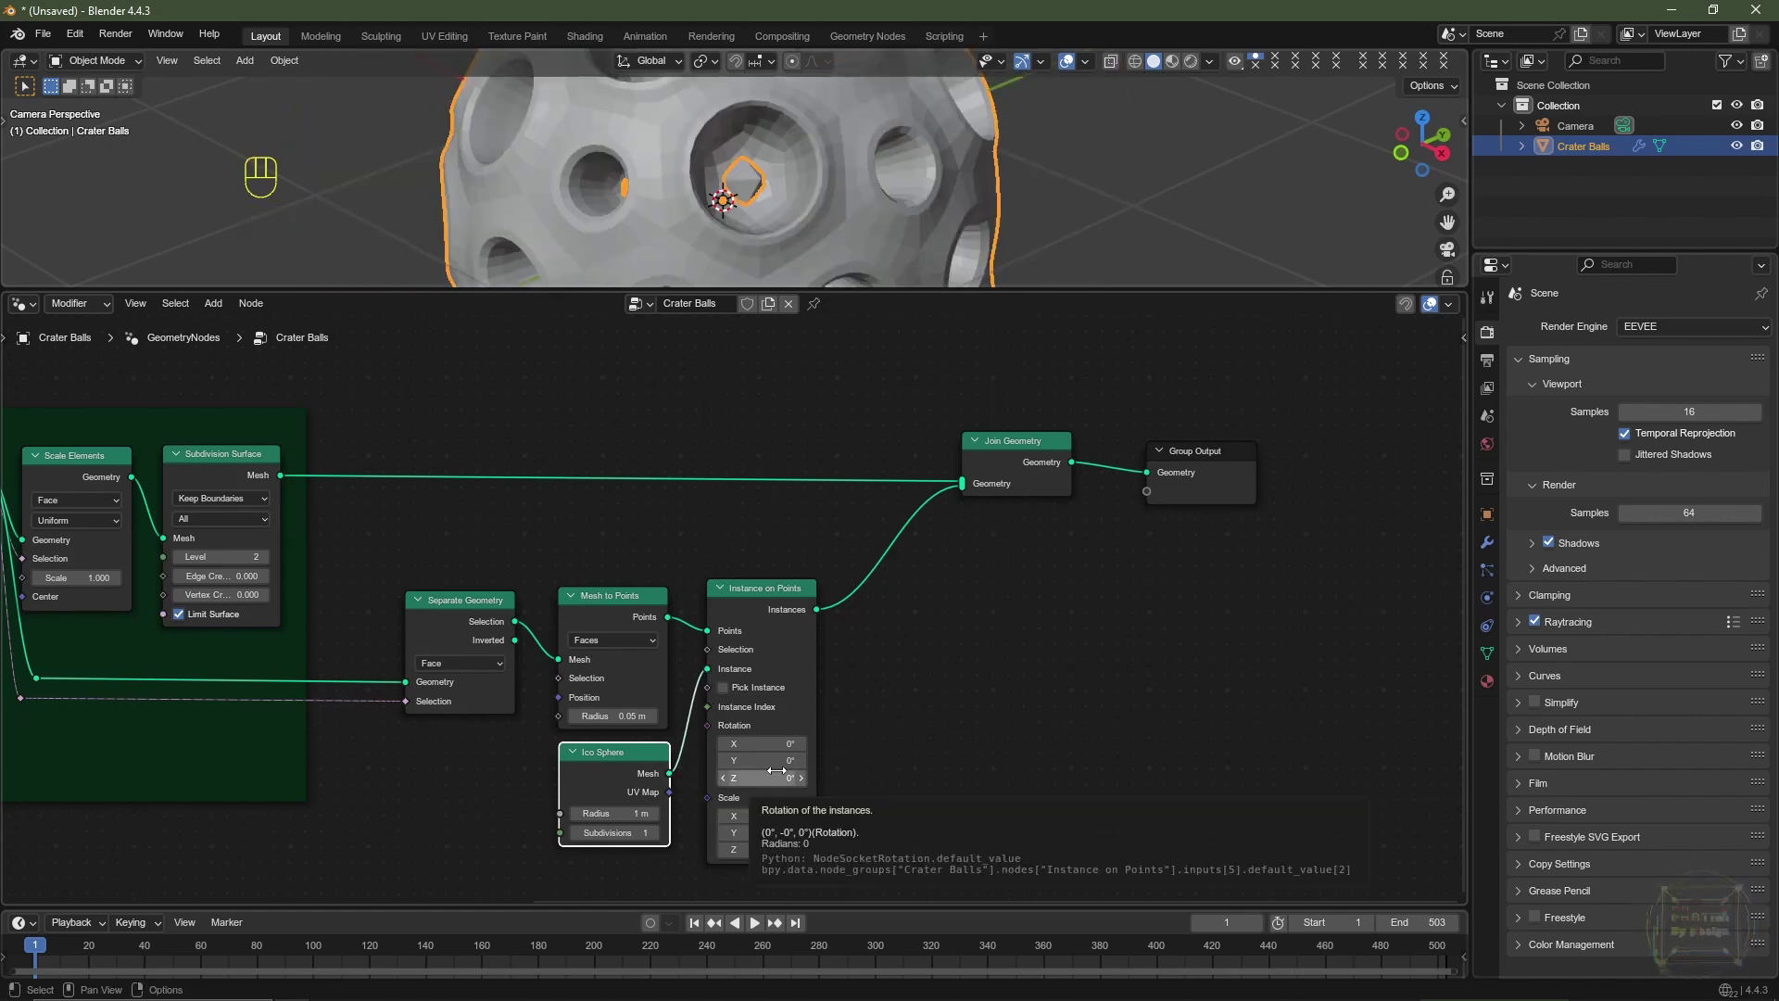
click(656, 833)
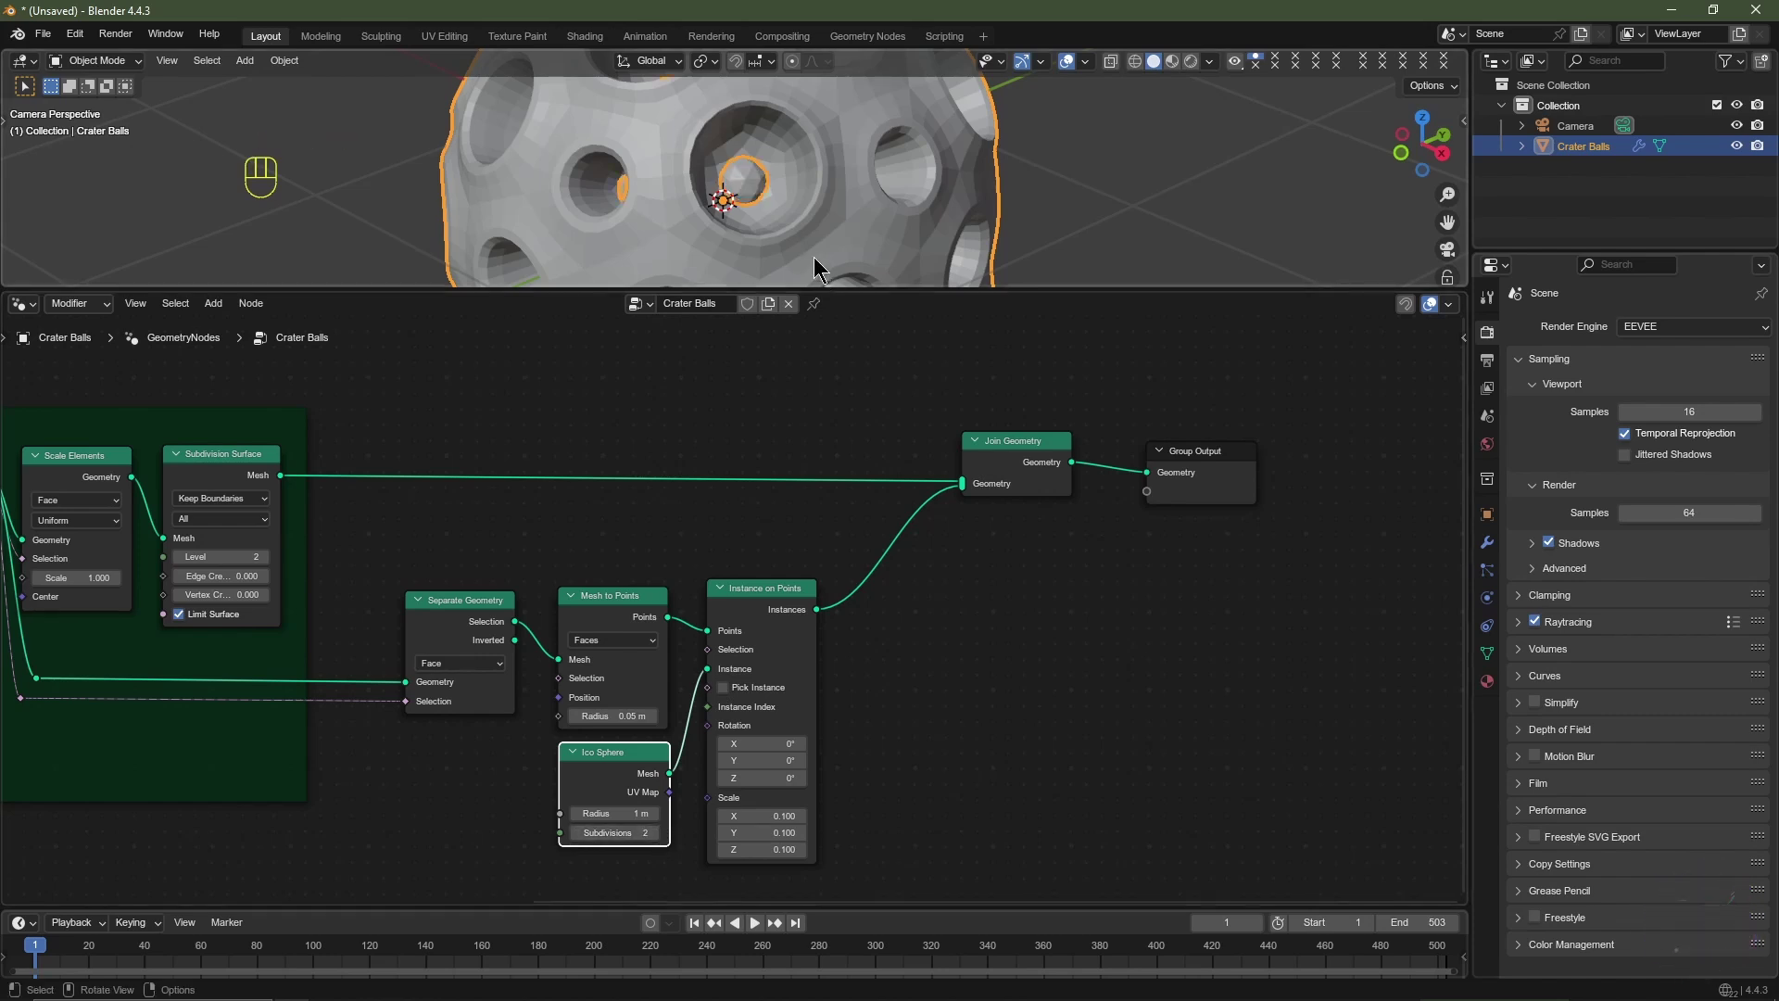
mouse_move(748, 816)
shift+mouse_down()
mouse_move(750, 849)
mouse_move(756, 817)
shift+mouse_up()
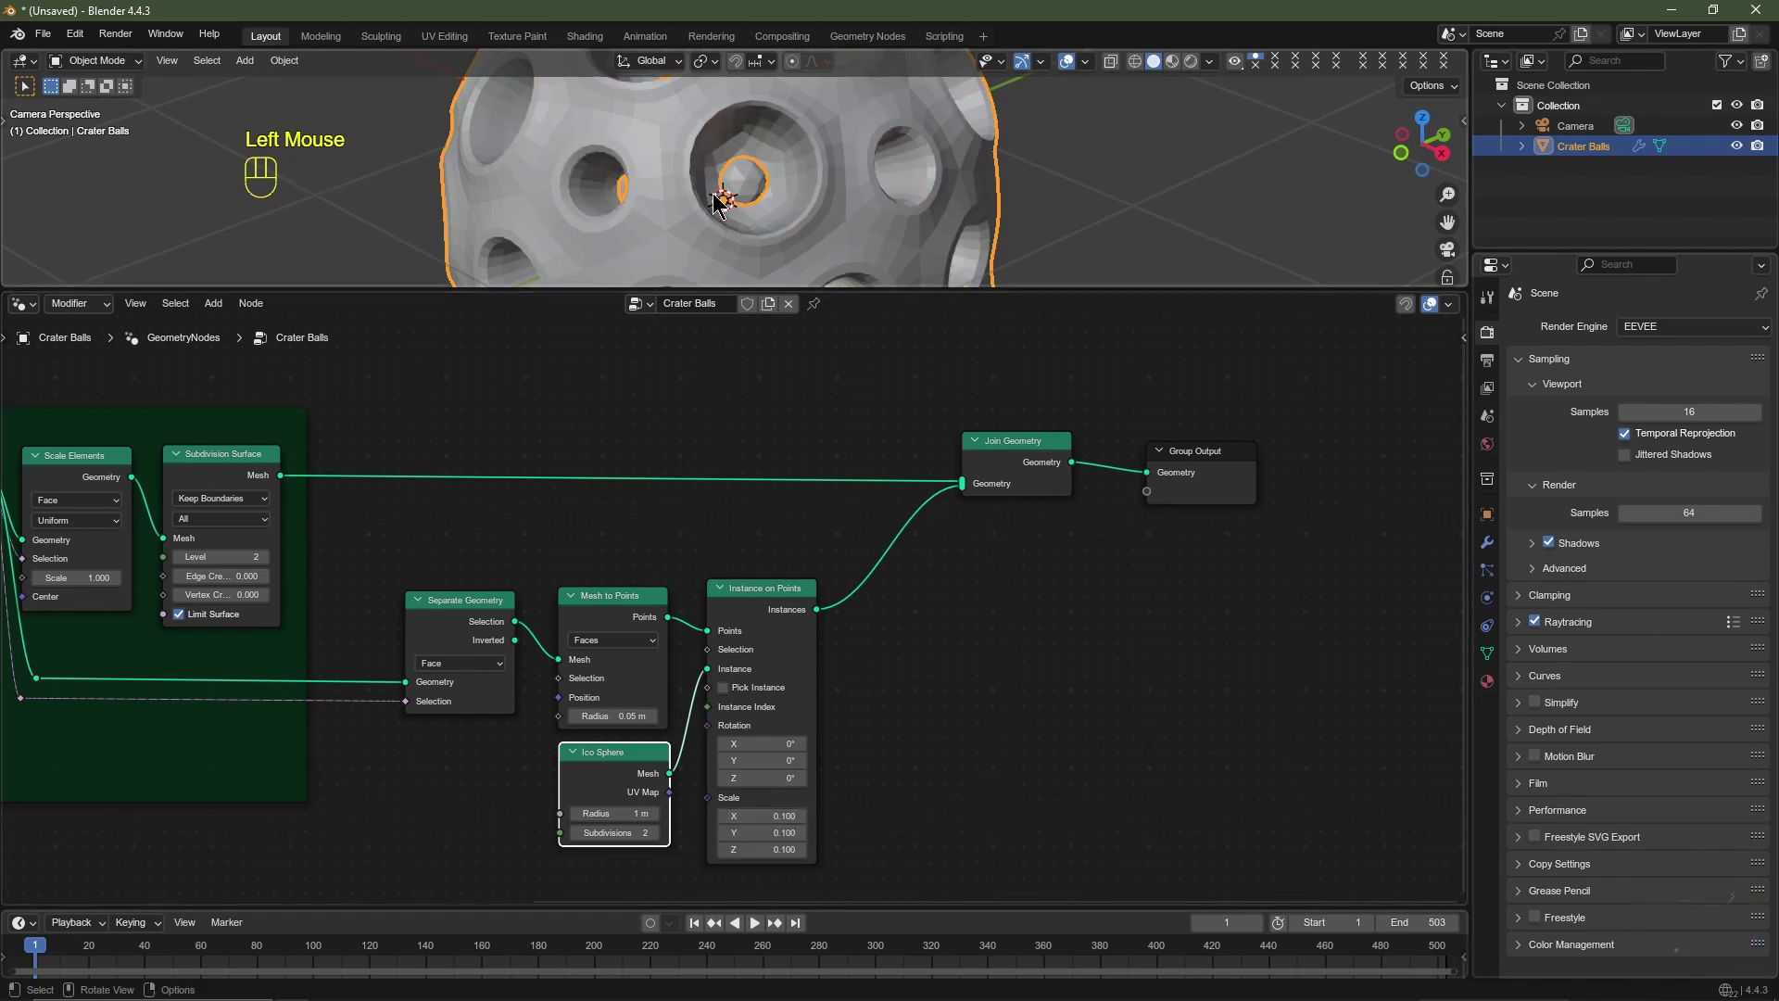
Step: Connect the Value output of the Multiply node in the Craters frame to Instance on Points' Scale input
middle_drag(356, 746, 683, 736)
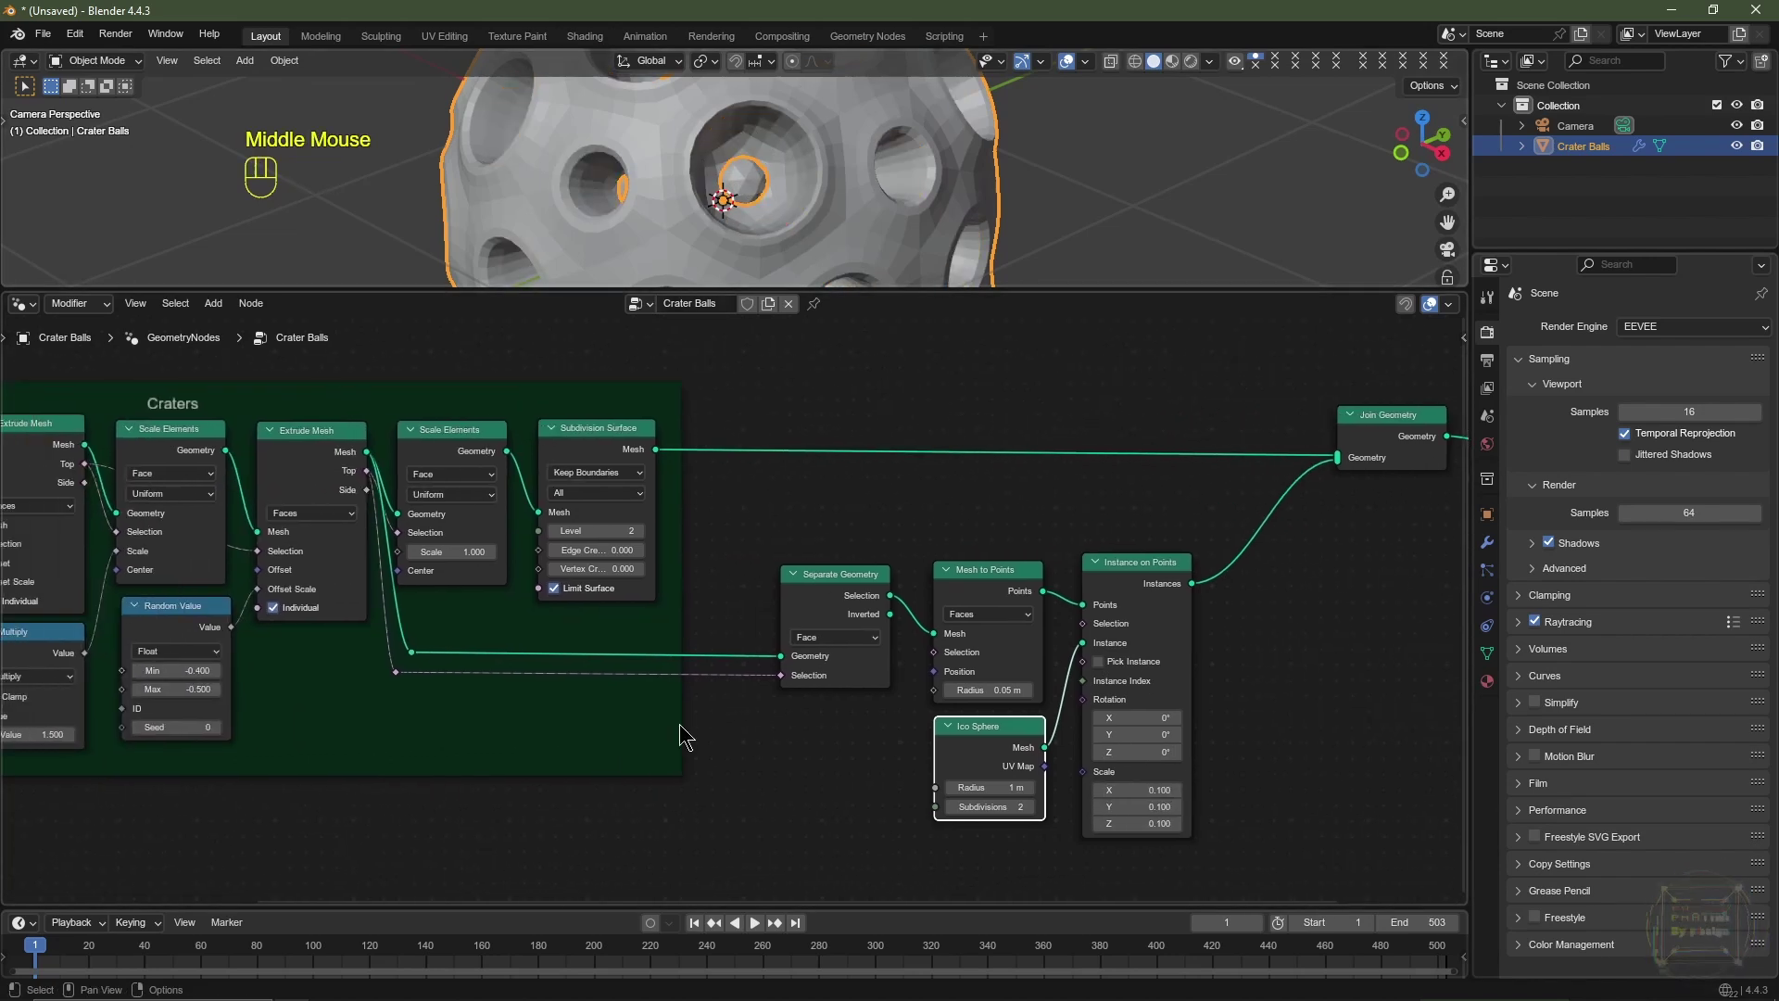
middle_drag(393, 771, 487, 789)
click(134, 673)
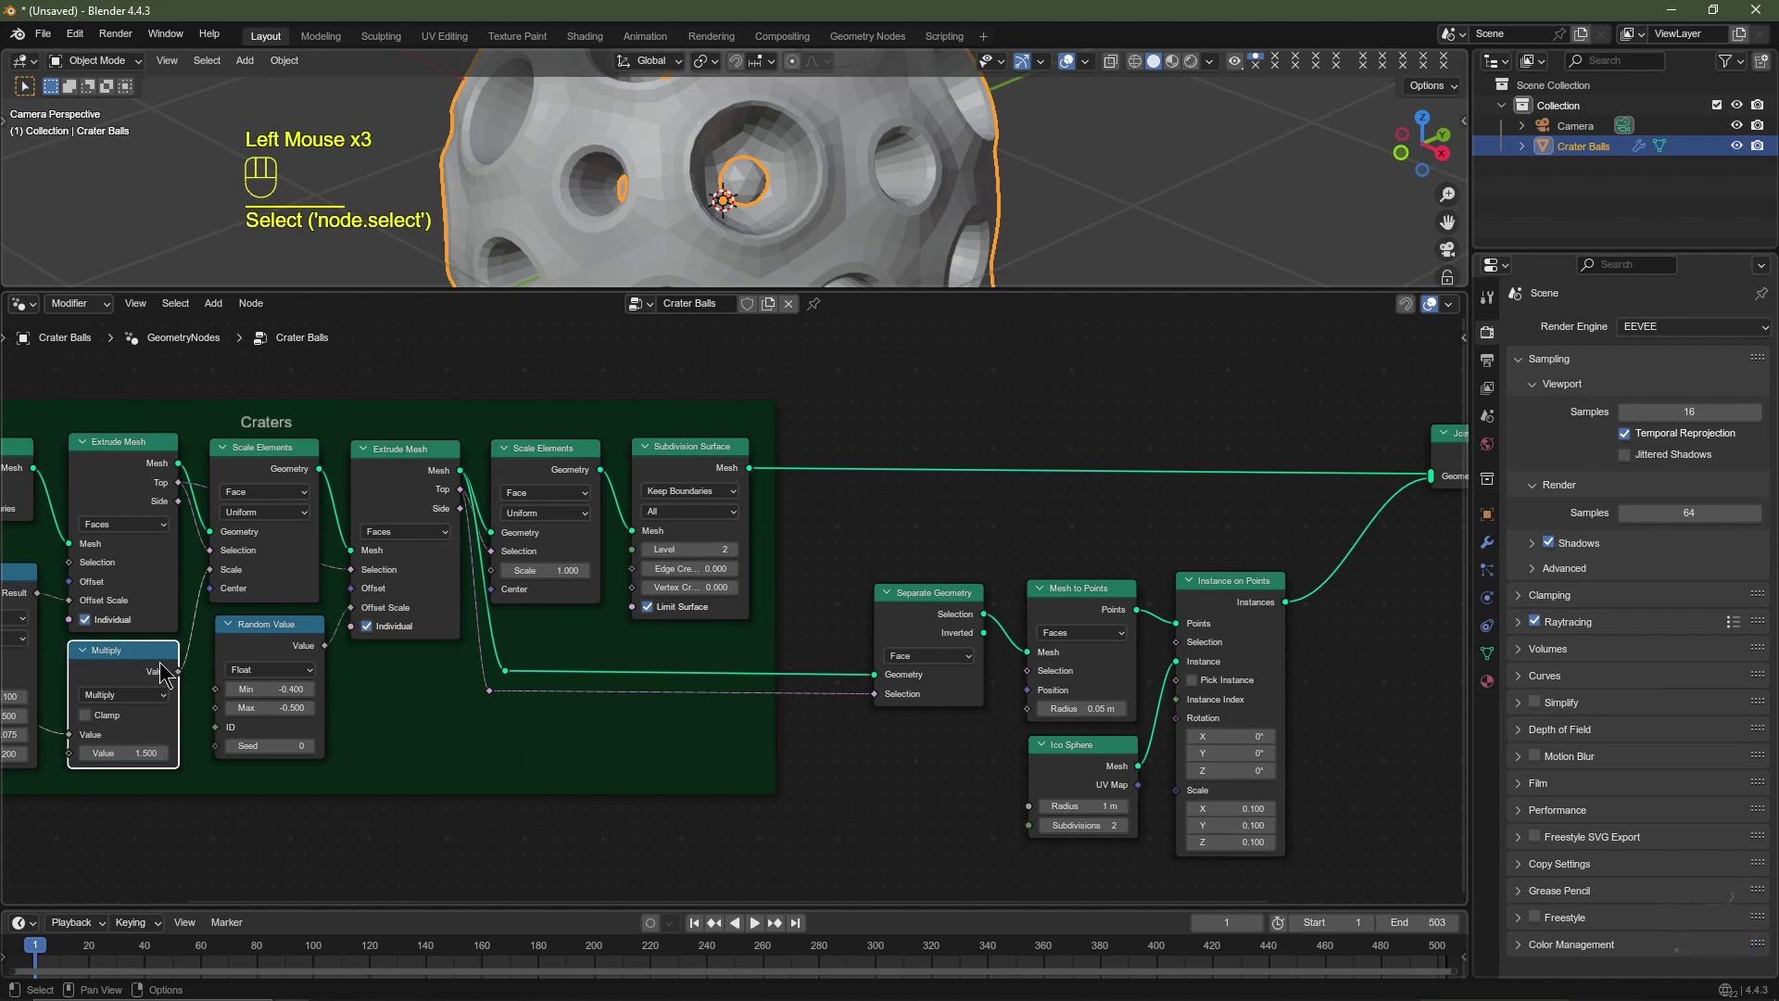
drag(177, 672, 1165, 795)
middle_drag(970, 818, 847, 794)
key(ctrl+z)
key(ctrl+z)
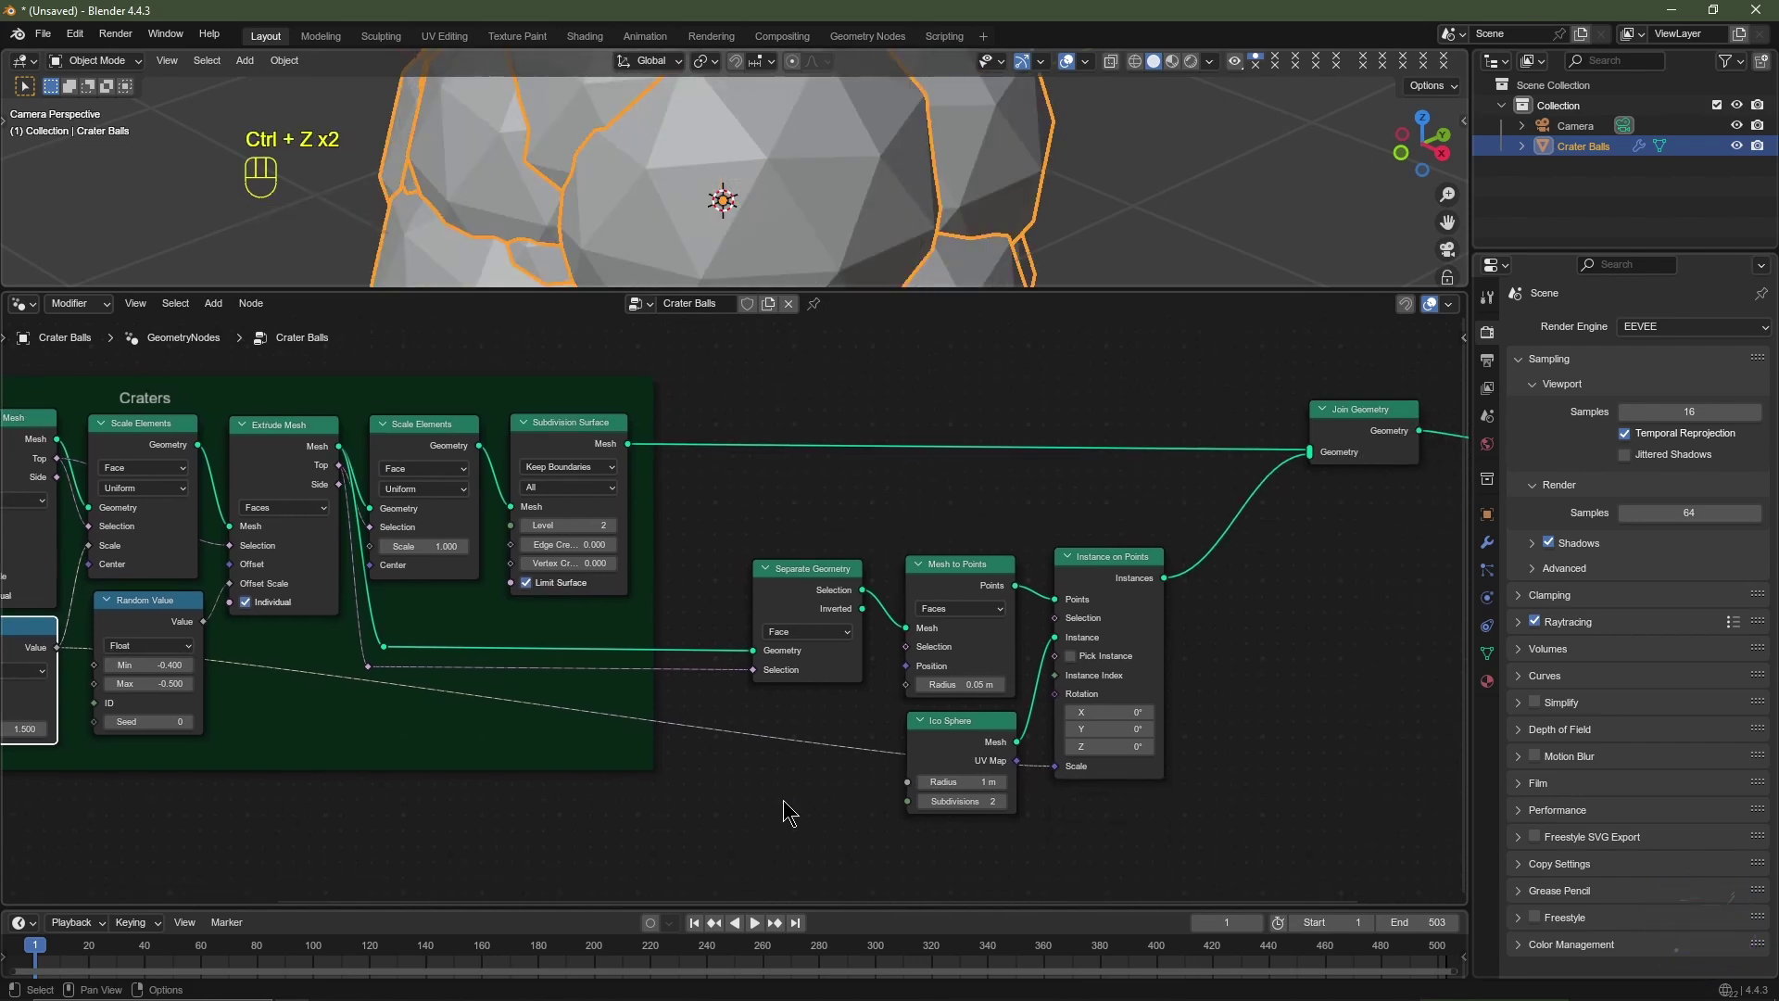
Step: Insert a Math node set to Multiply on the link into Instance on Points' Scale, placed below the Ico Sphere node
key(shift+a)
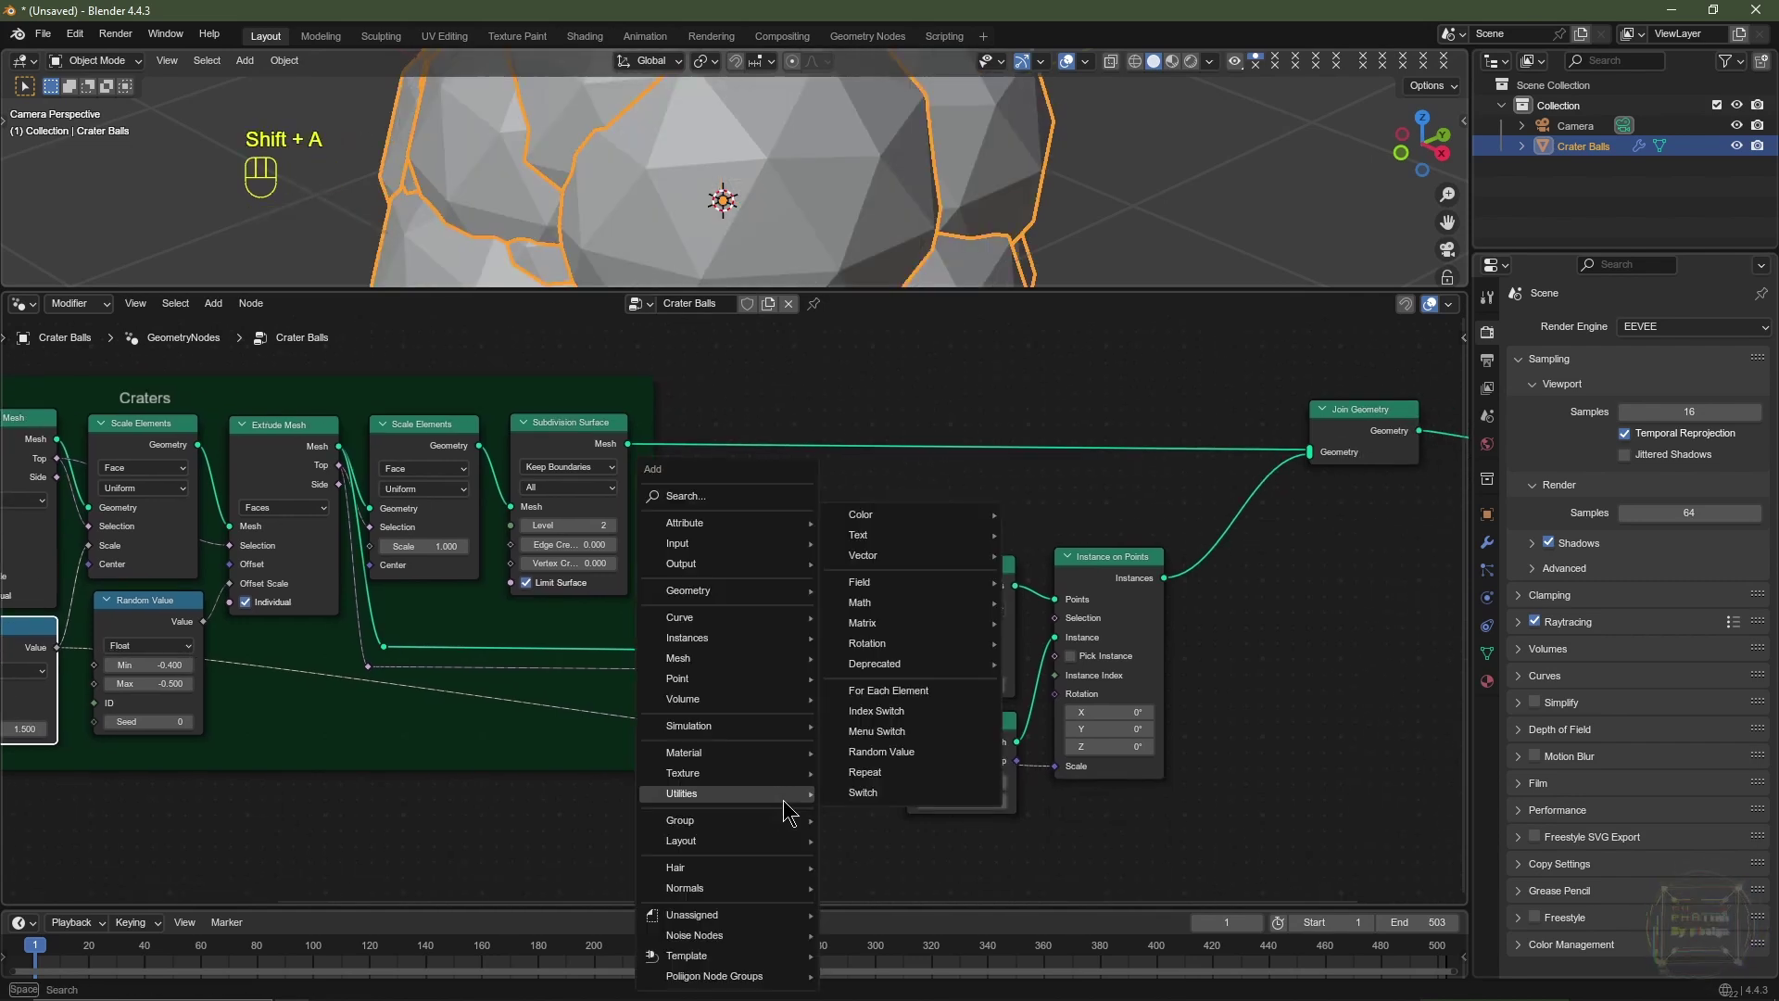
text(mat)
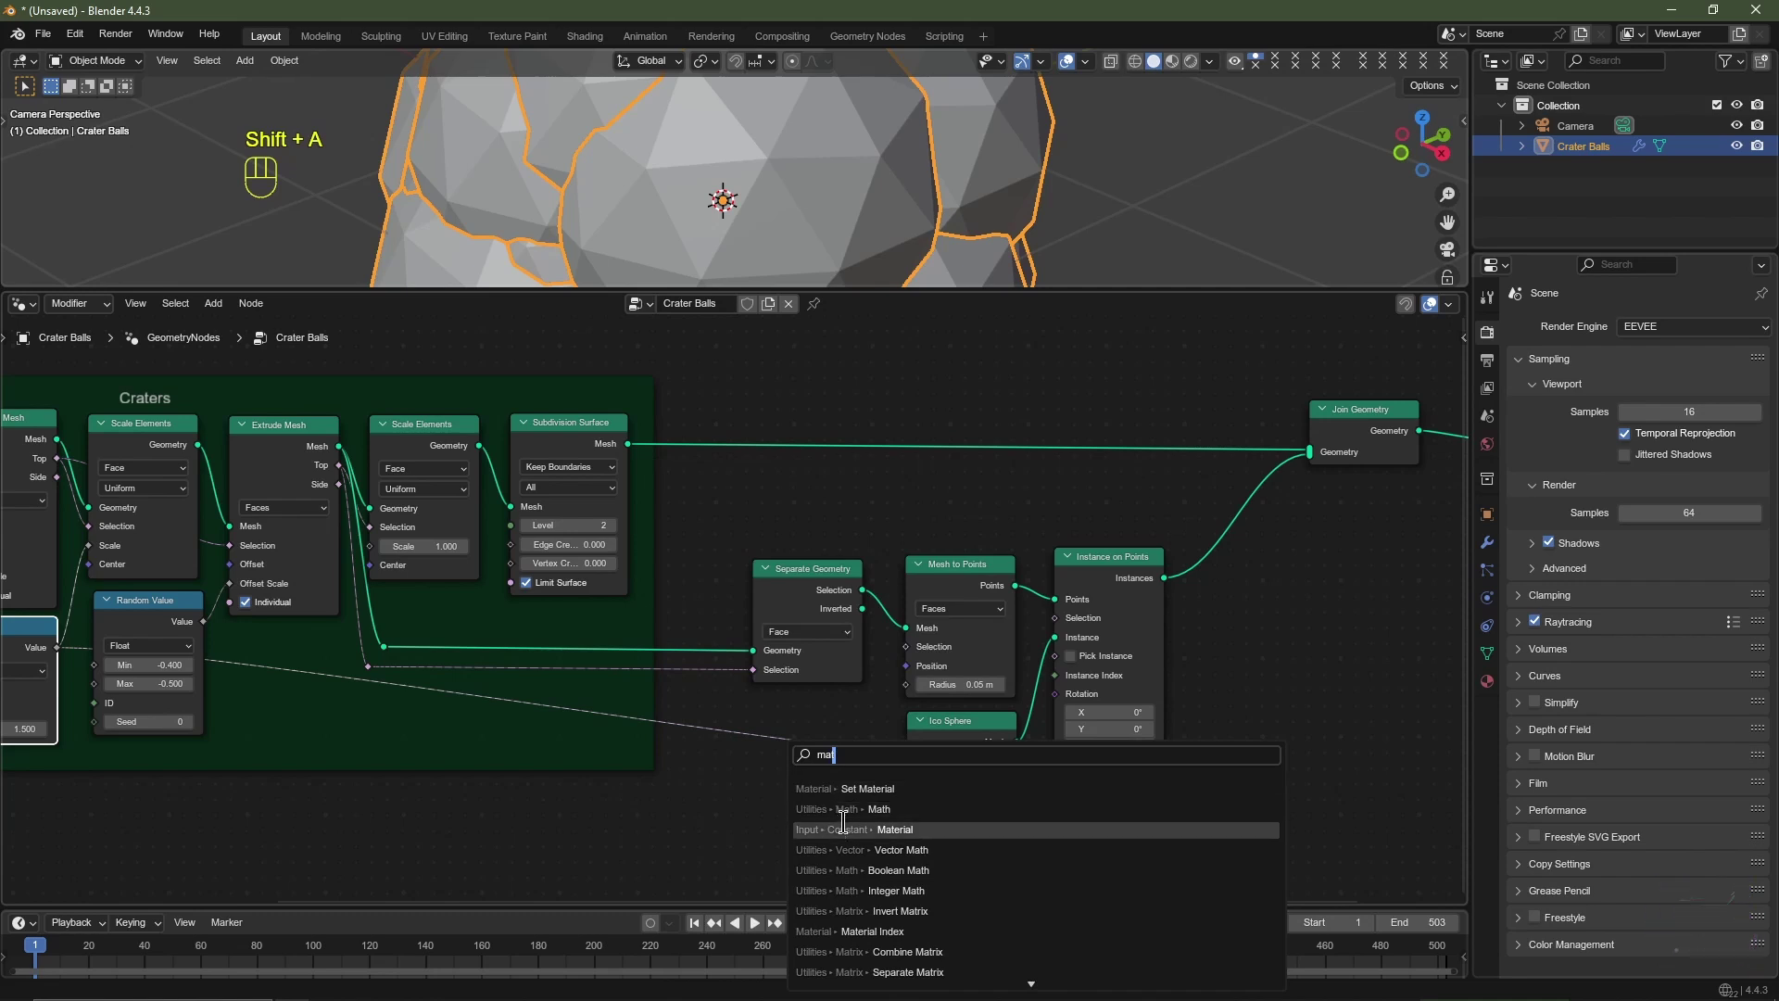
click(847, 812)
click(758, 720)
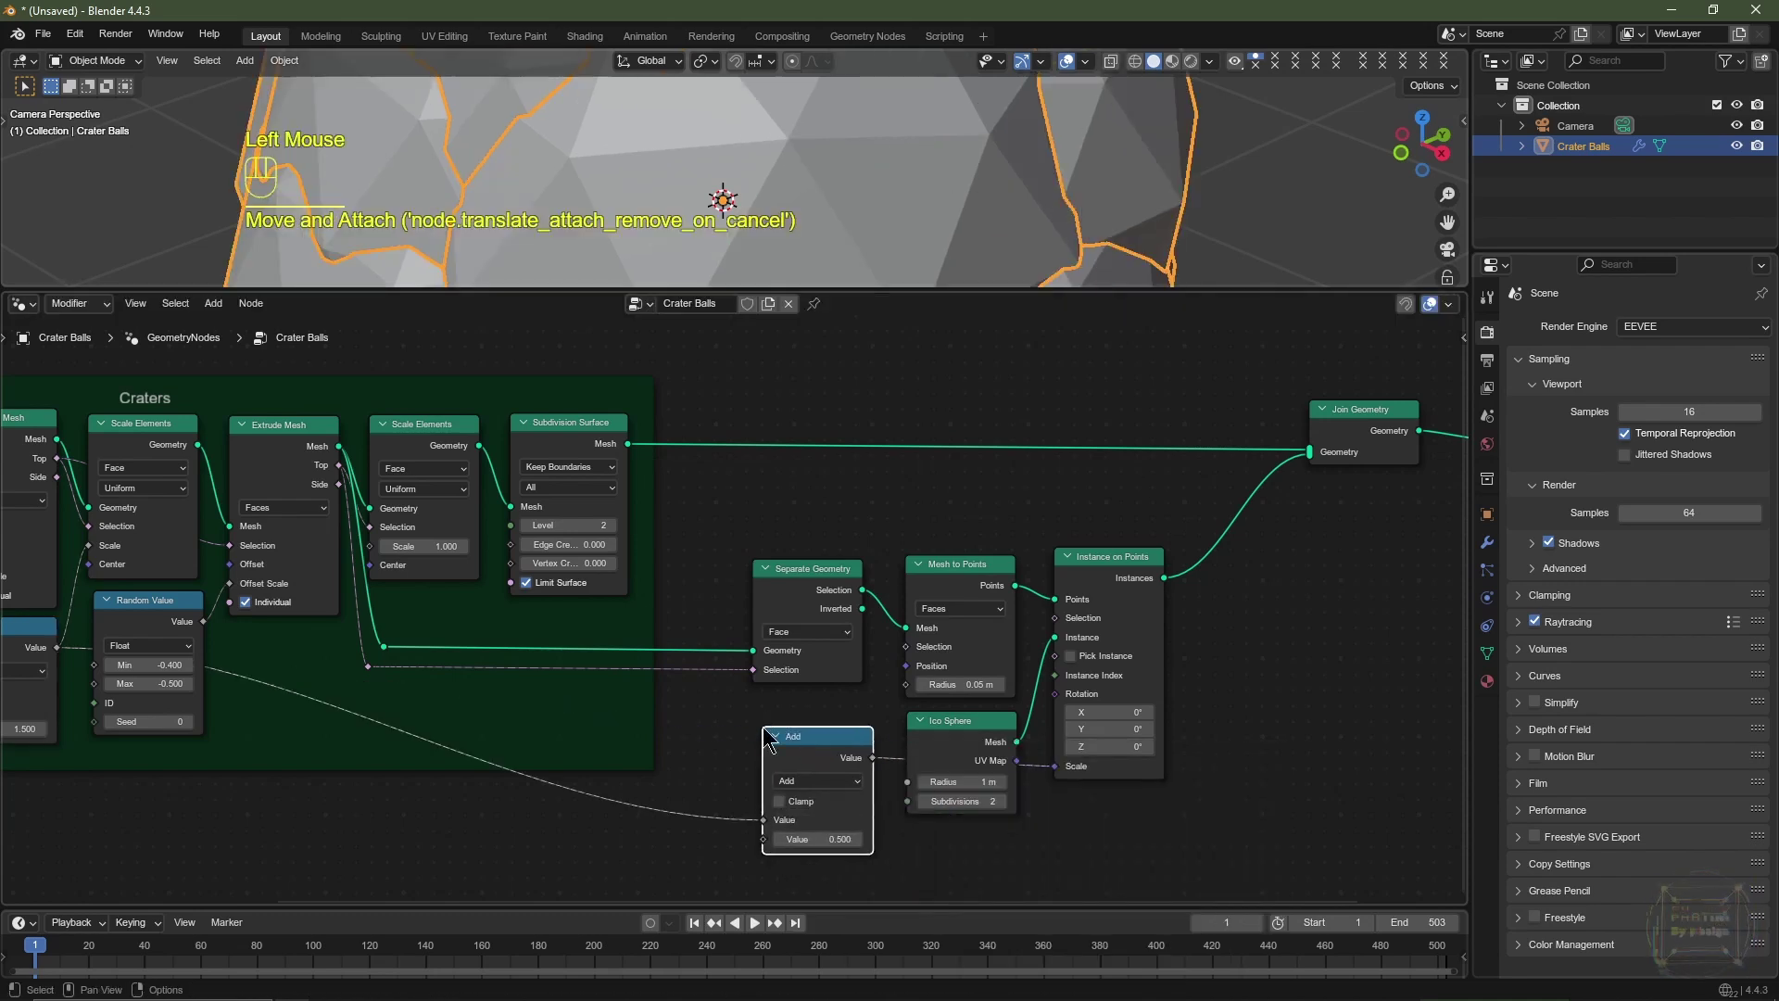
drag(811, 758, 959, 837)
middle_drag(979, 871, 972, 768)
click(961, 763)
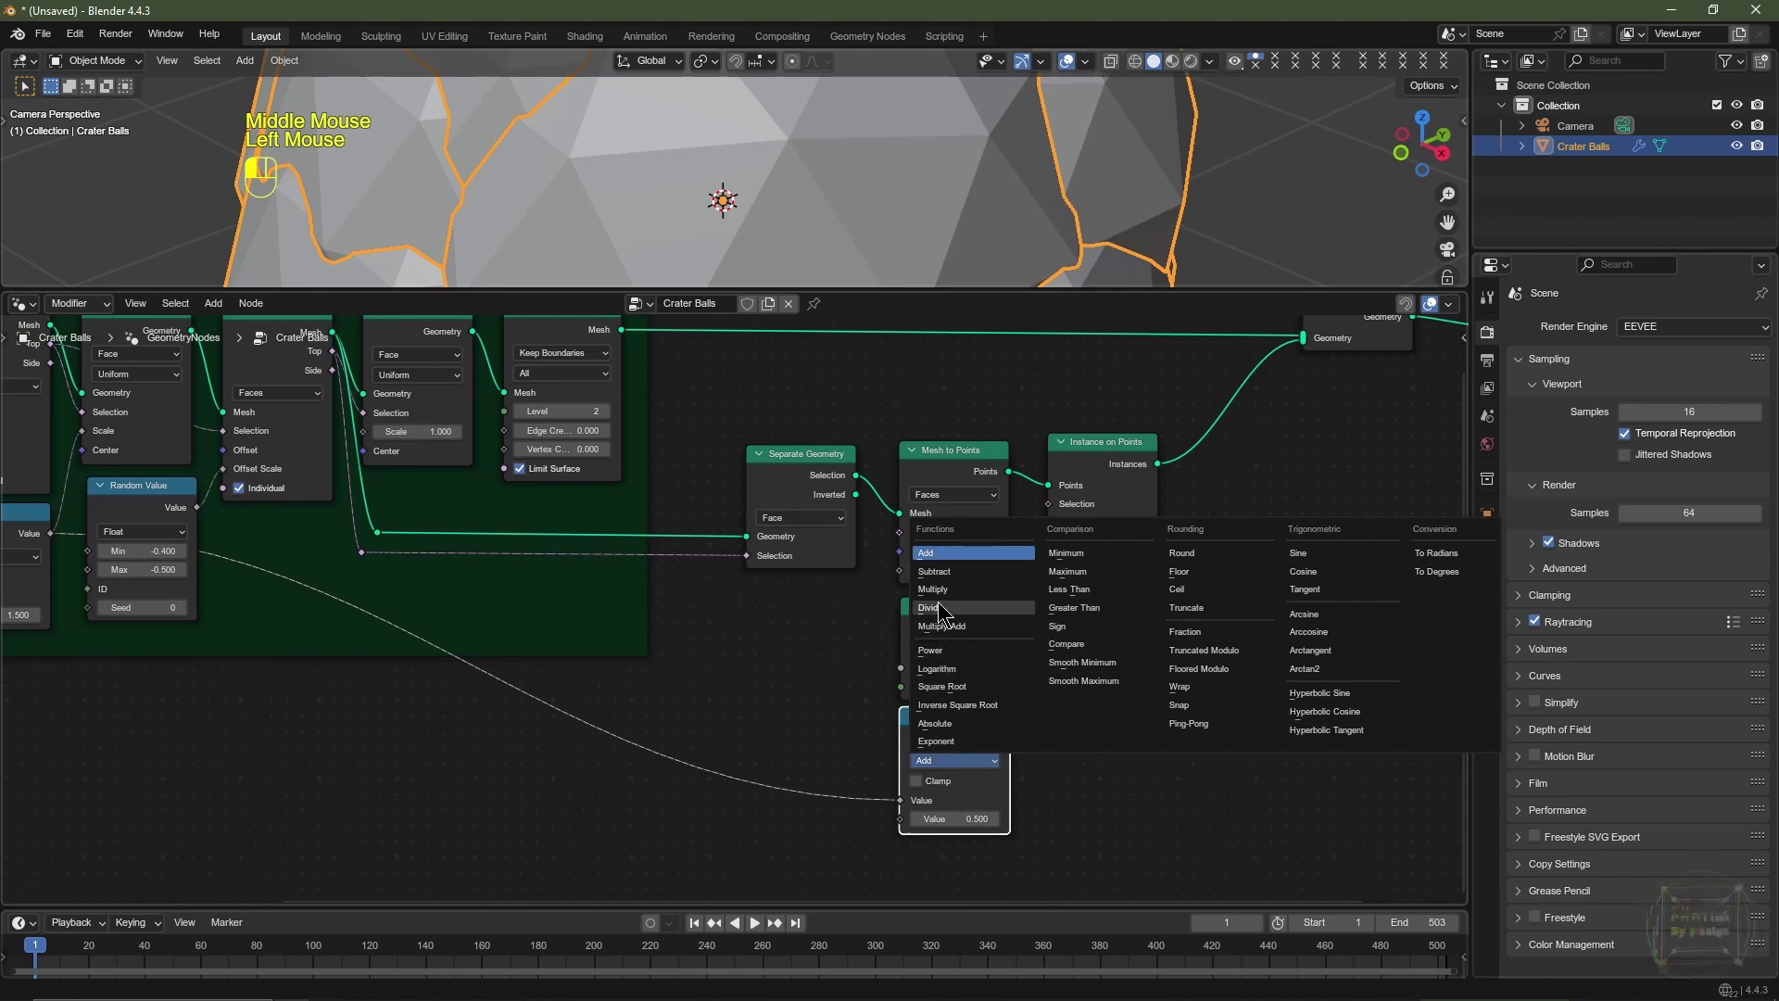
click(937, 590)
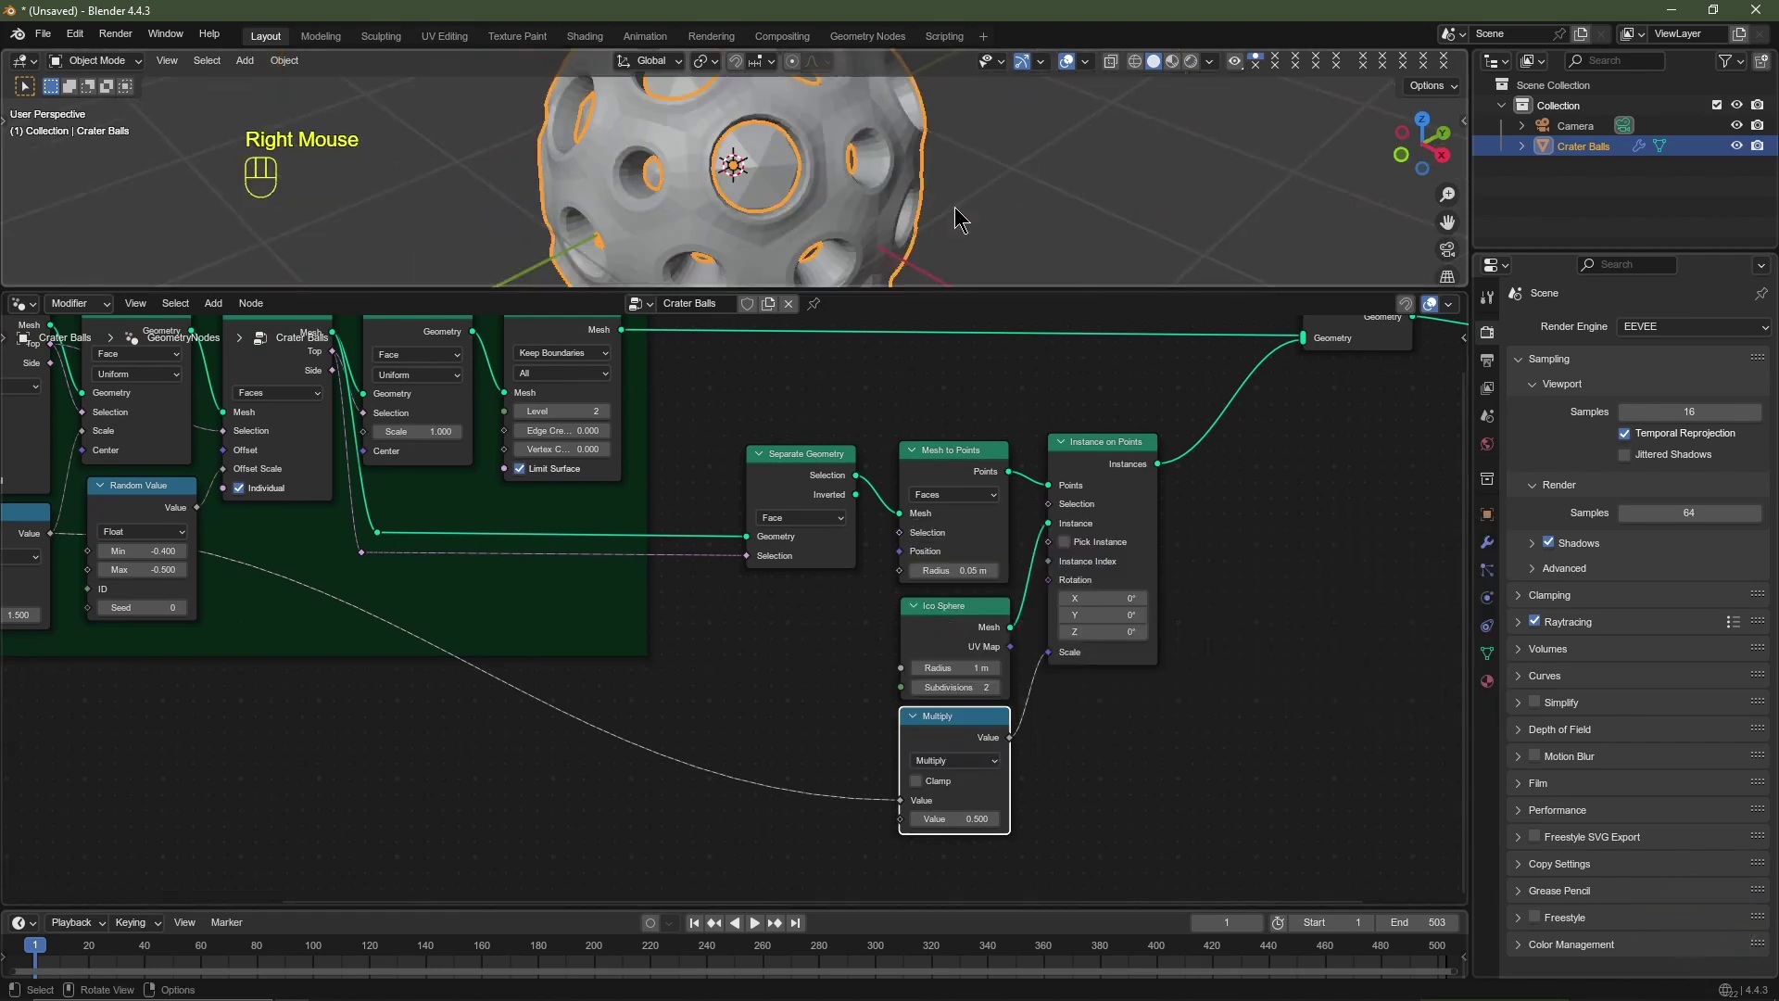
mouse_move(954, 219)
middle_down()
mouse_move(828, 213)
mouse_move(988, 171)
mouse_move(864, 202)
mouse_move(931, 213)
middle_up()
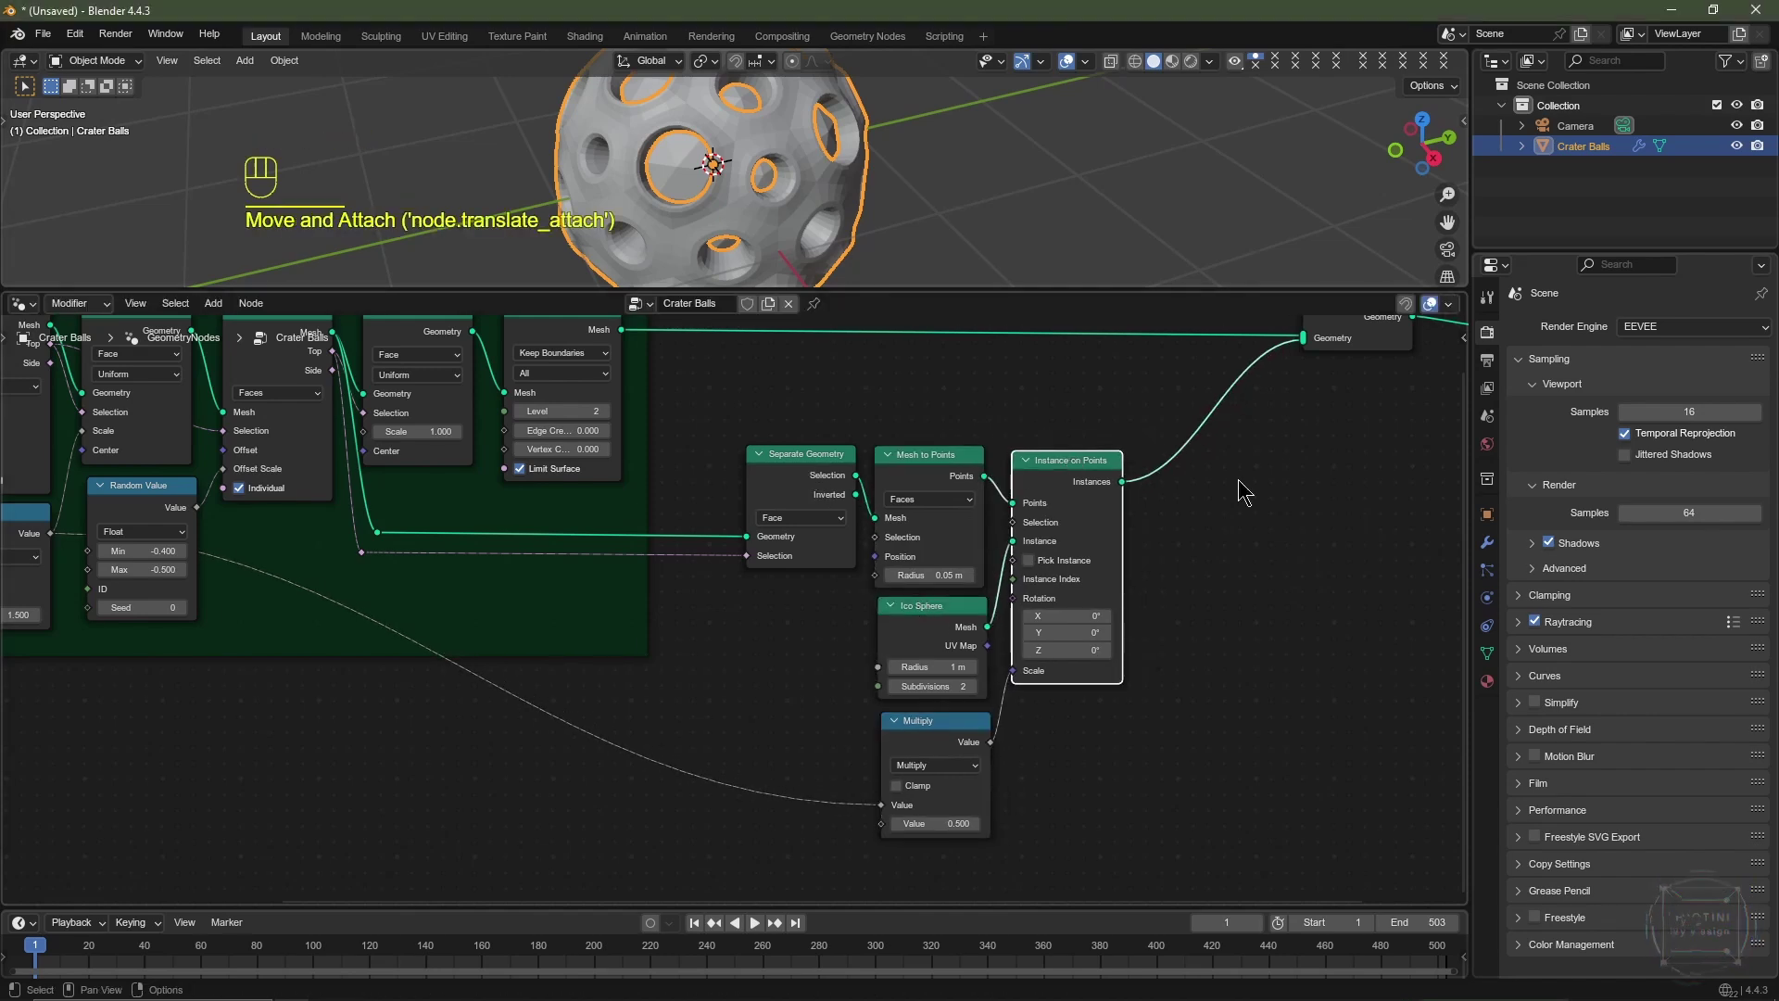
Step: Move Instance on Points closer to its neighbours and enclose the five sphere-instancing nodes in a frame
drag(1030, 461, 1026, 457)
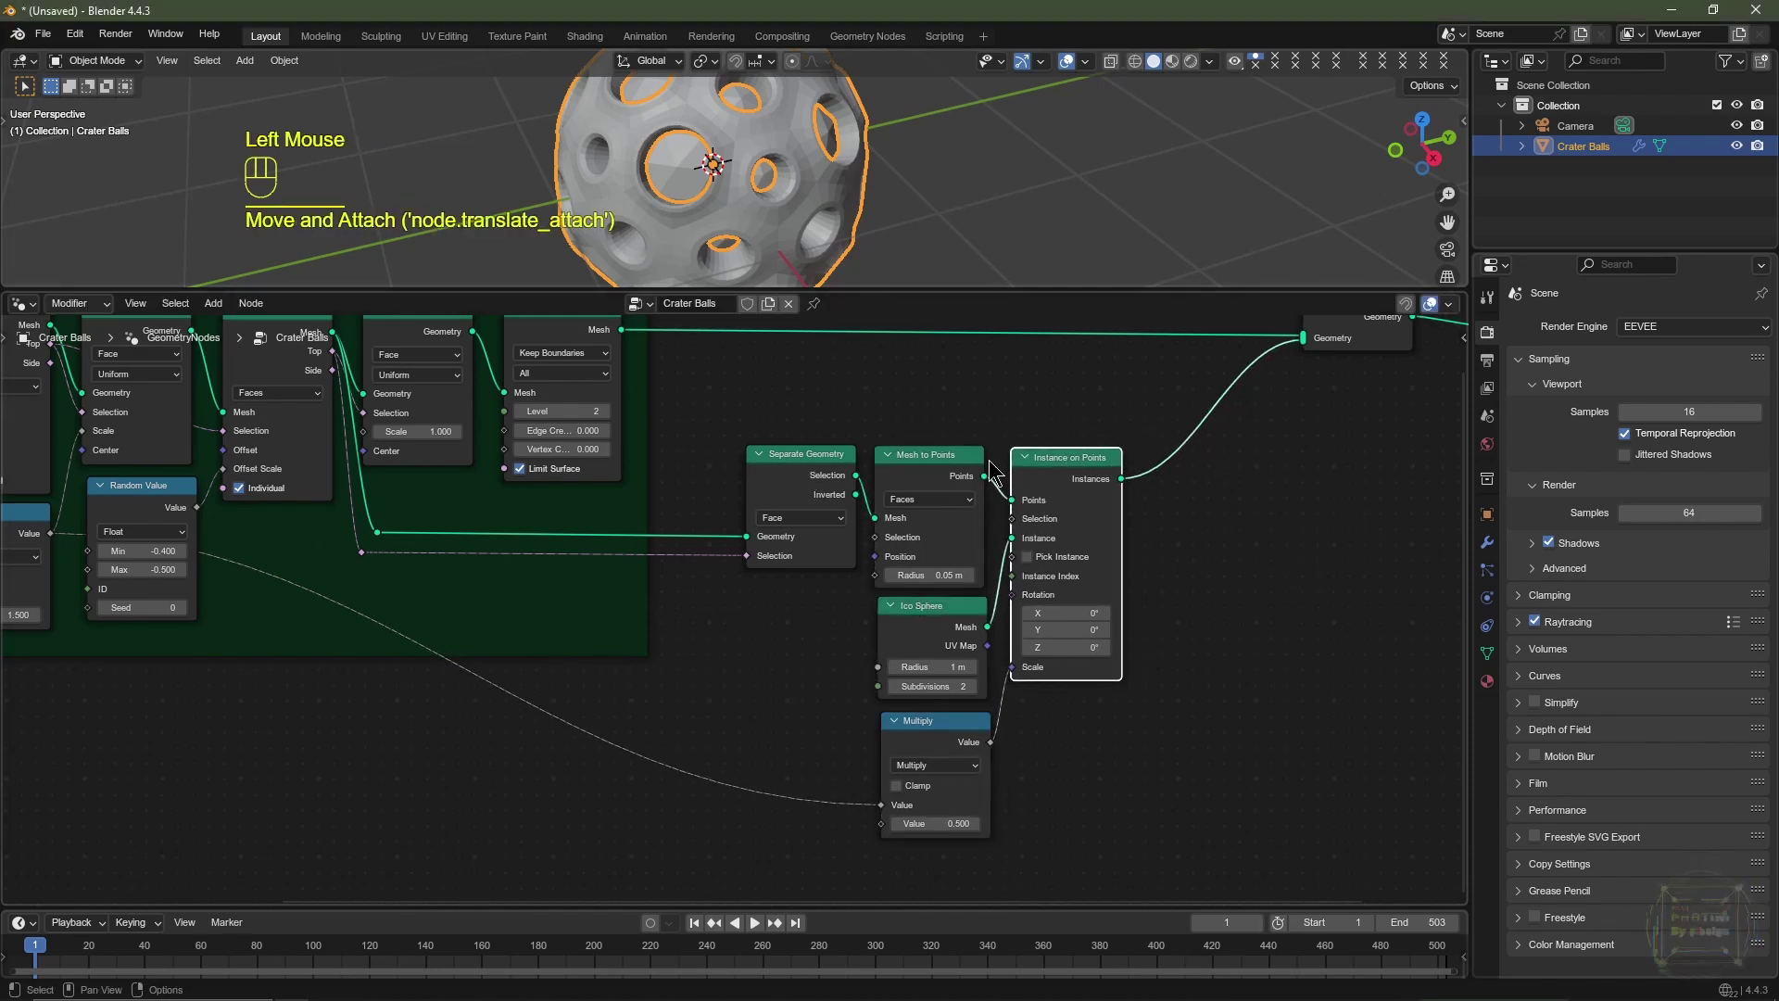
drag(1222, 435, 773, 821)
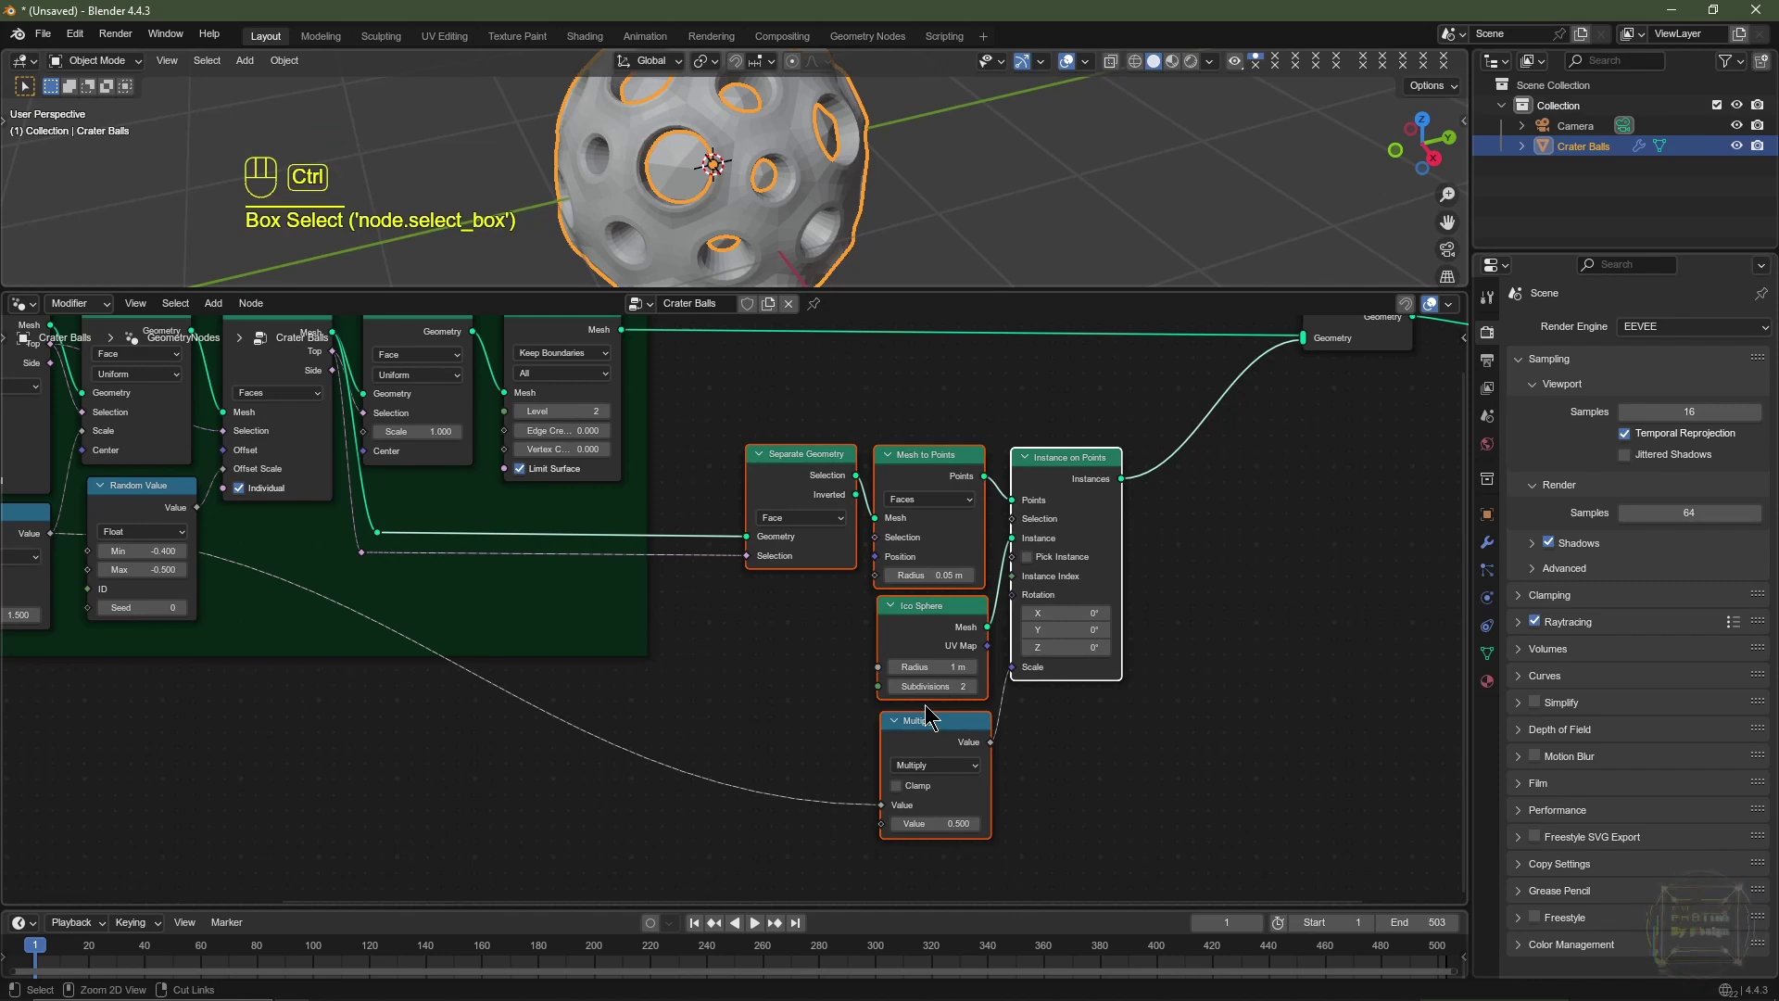
key(ctrl+j)
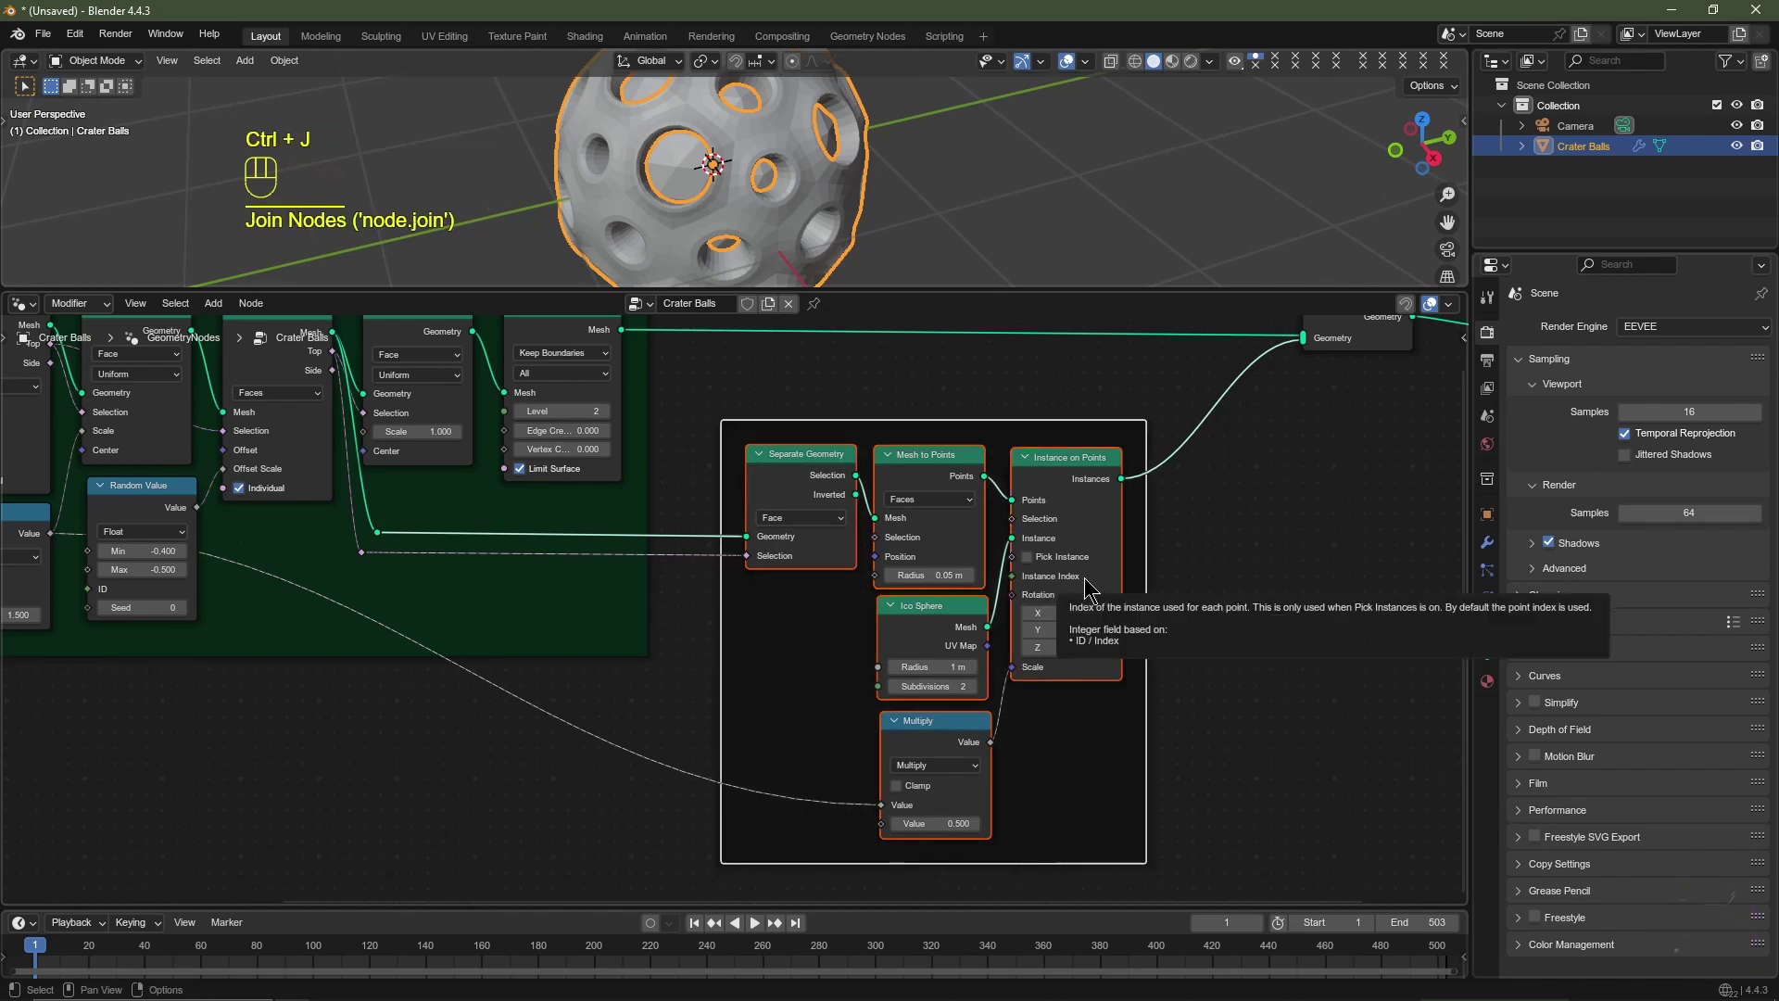
Step: Enable a custom colour on the new frame and make it dark blue
key(n)
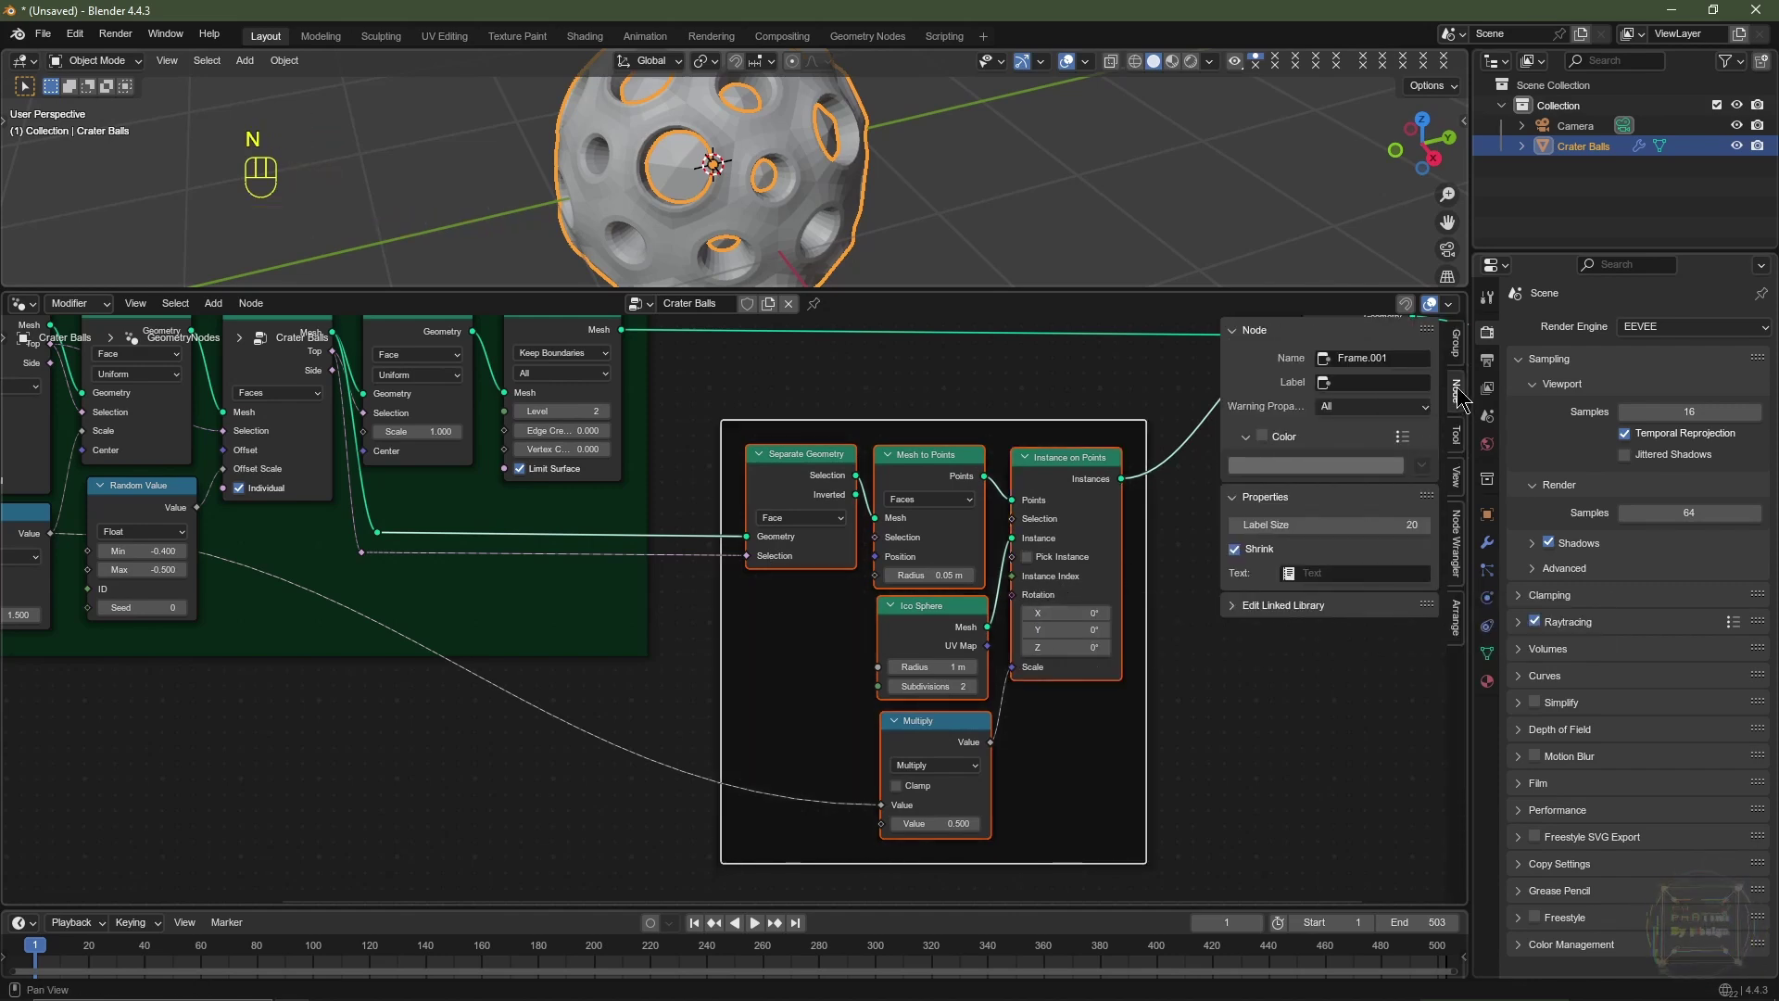
click(1262, 436)
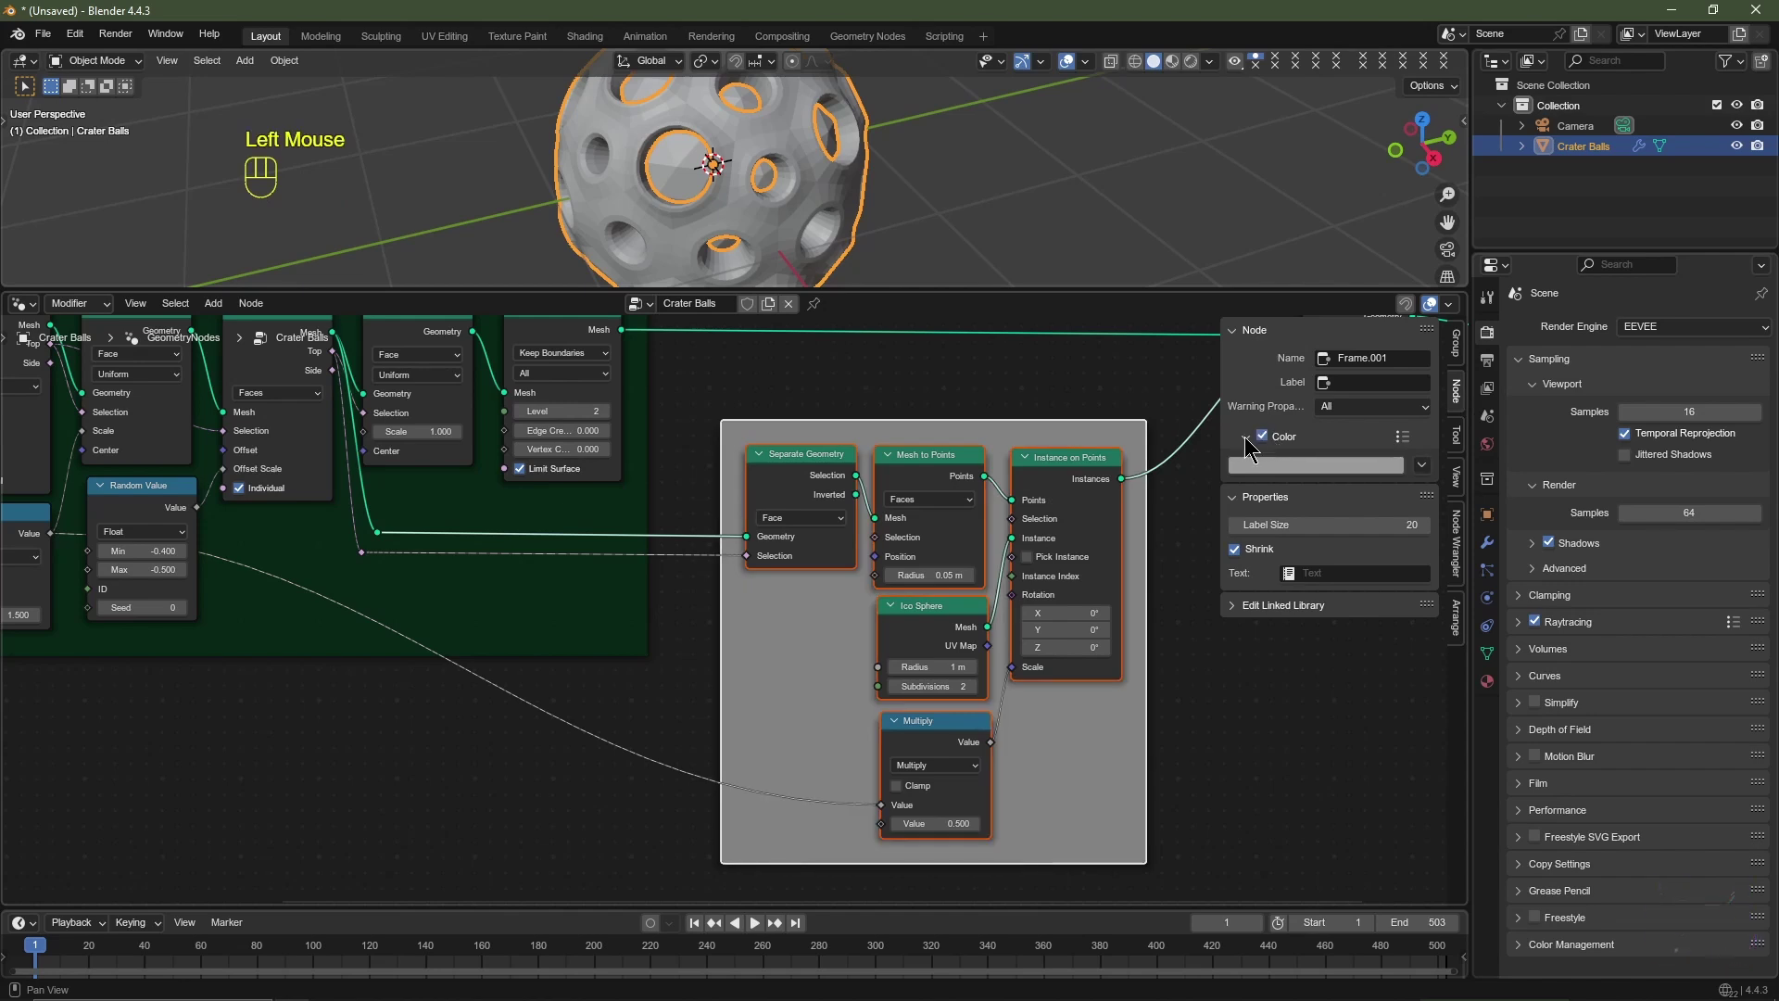
click(1262, 465)
drag(1316, 219, 1349, 197)
scroll(1346, 197, down, 3)
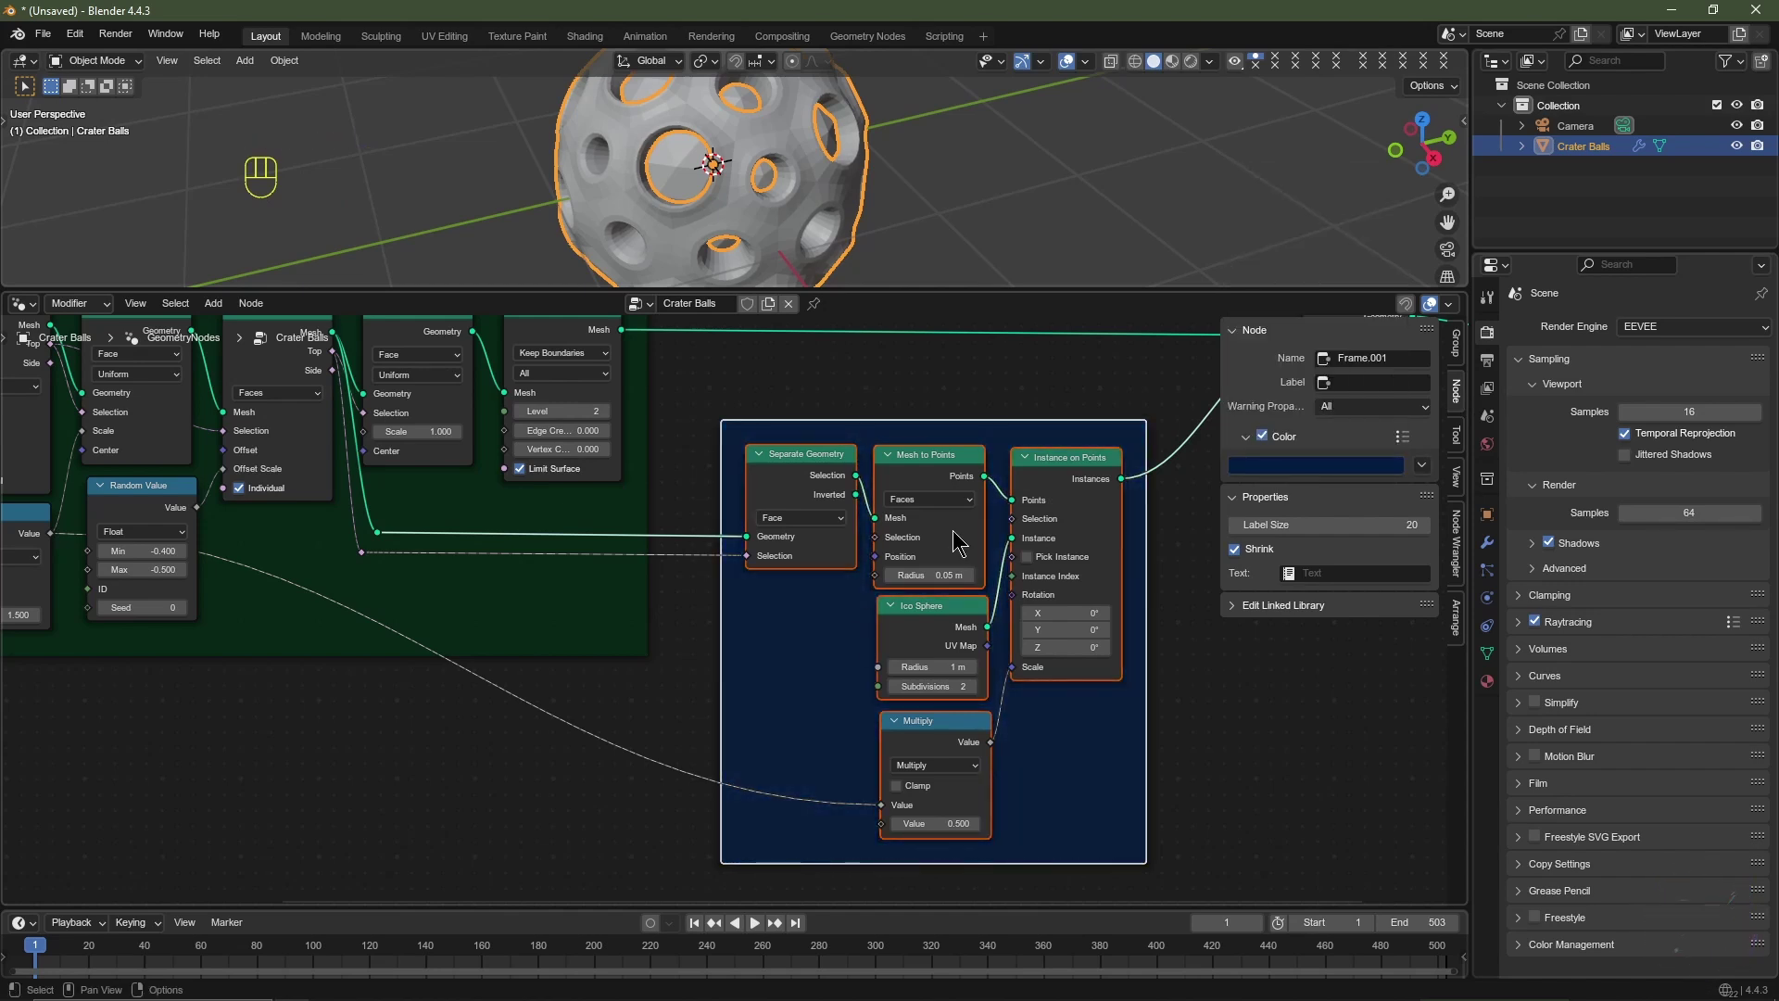
Step: Label the dark blue frame "Instance Spheres In Craters"
key(F2)
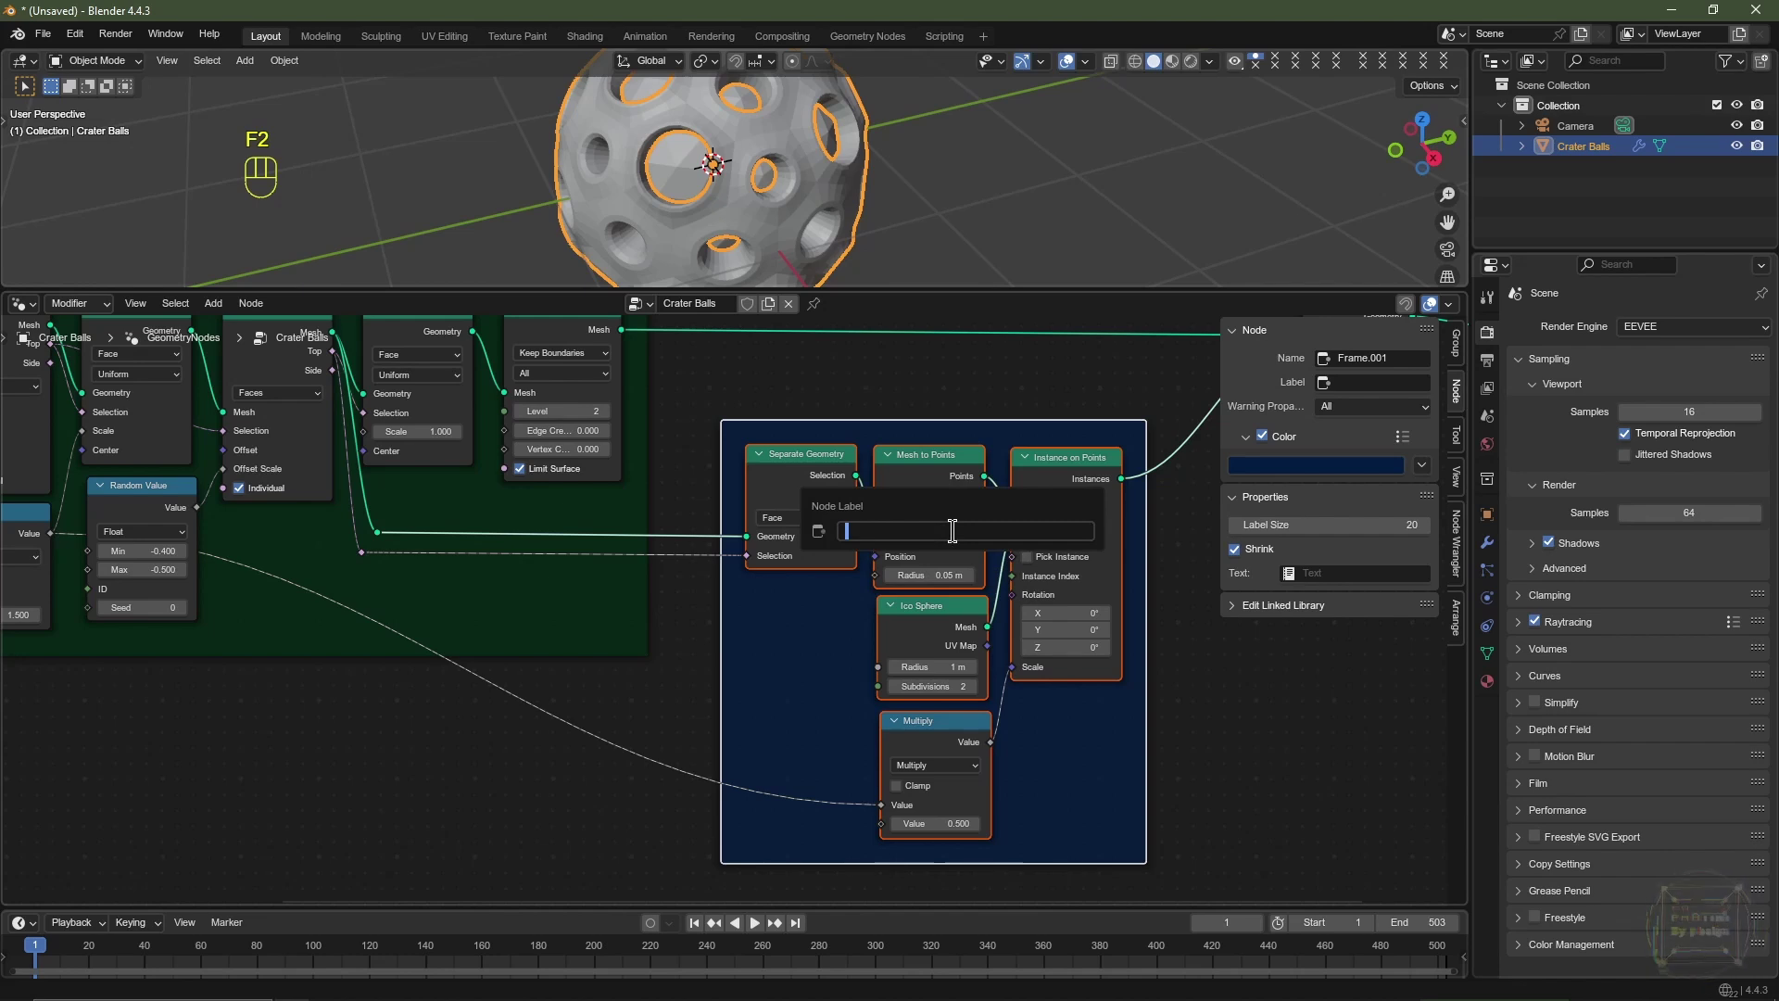
text(Instance S)
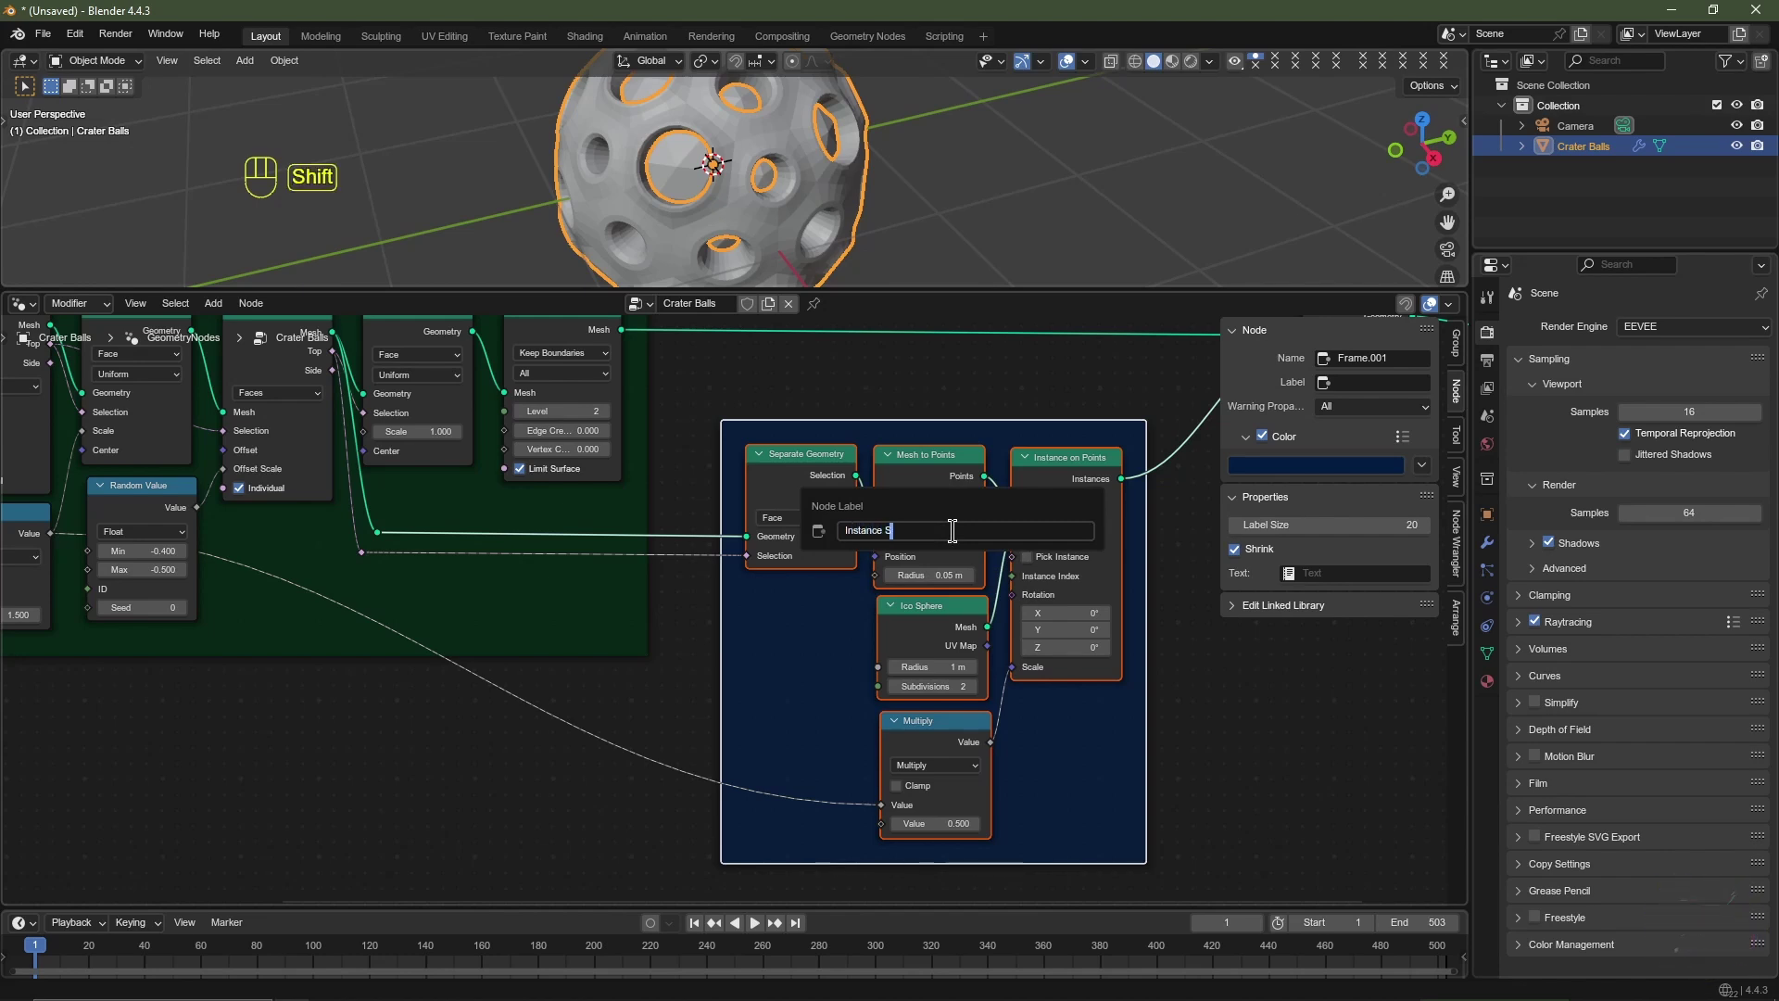
text(pheres In Craters)
key(Return)
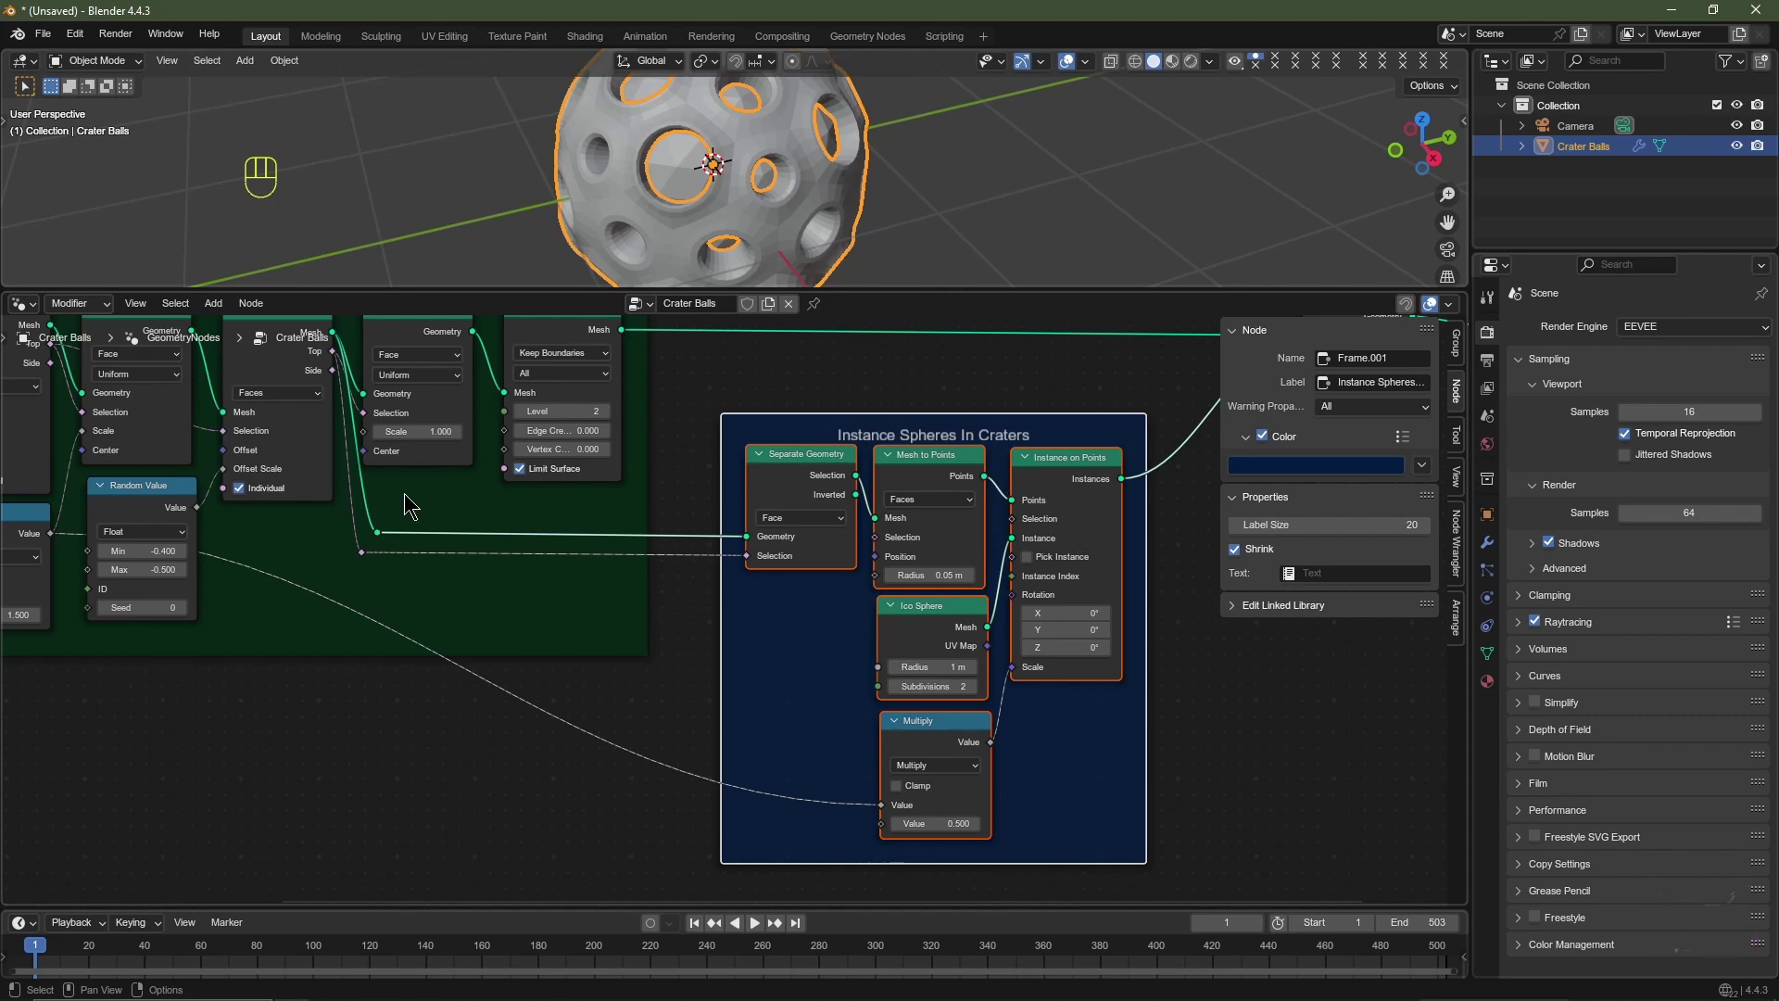
Step: Move the "Instance Spheres In Craters" frame and its two incoming reroutes slightly upward along Y
shift+click(378, 533)
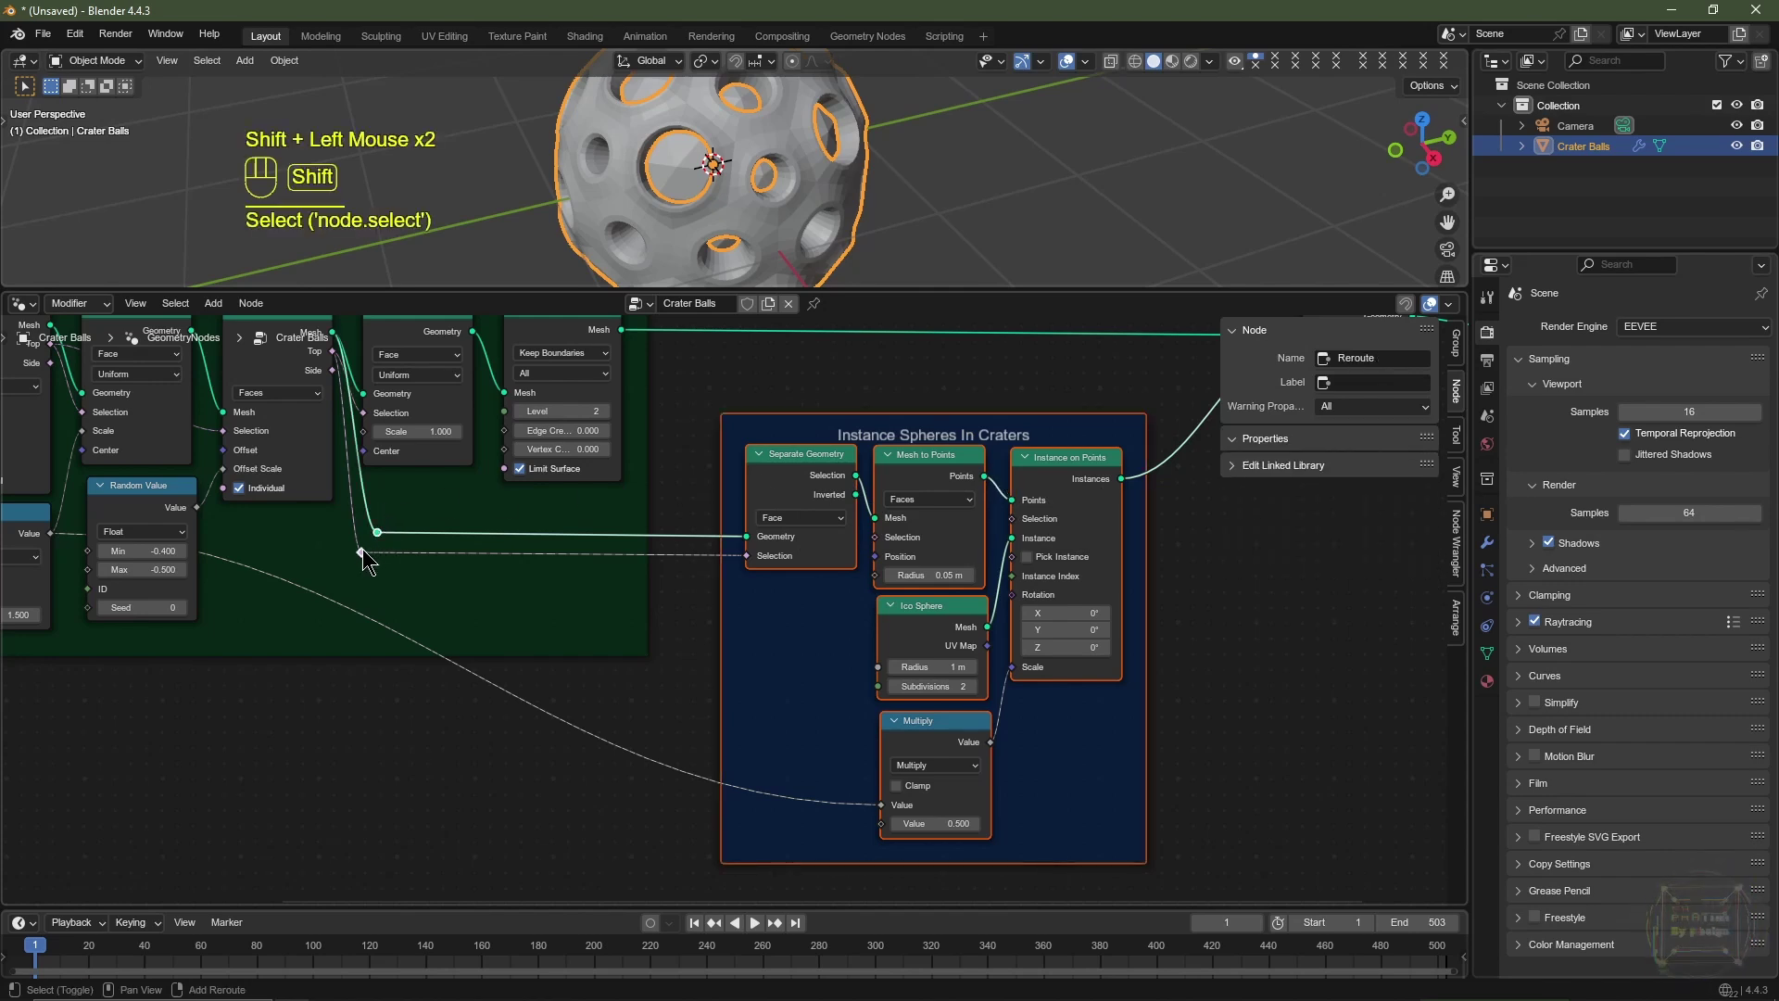
key(g)
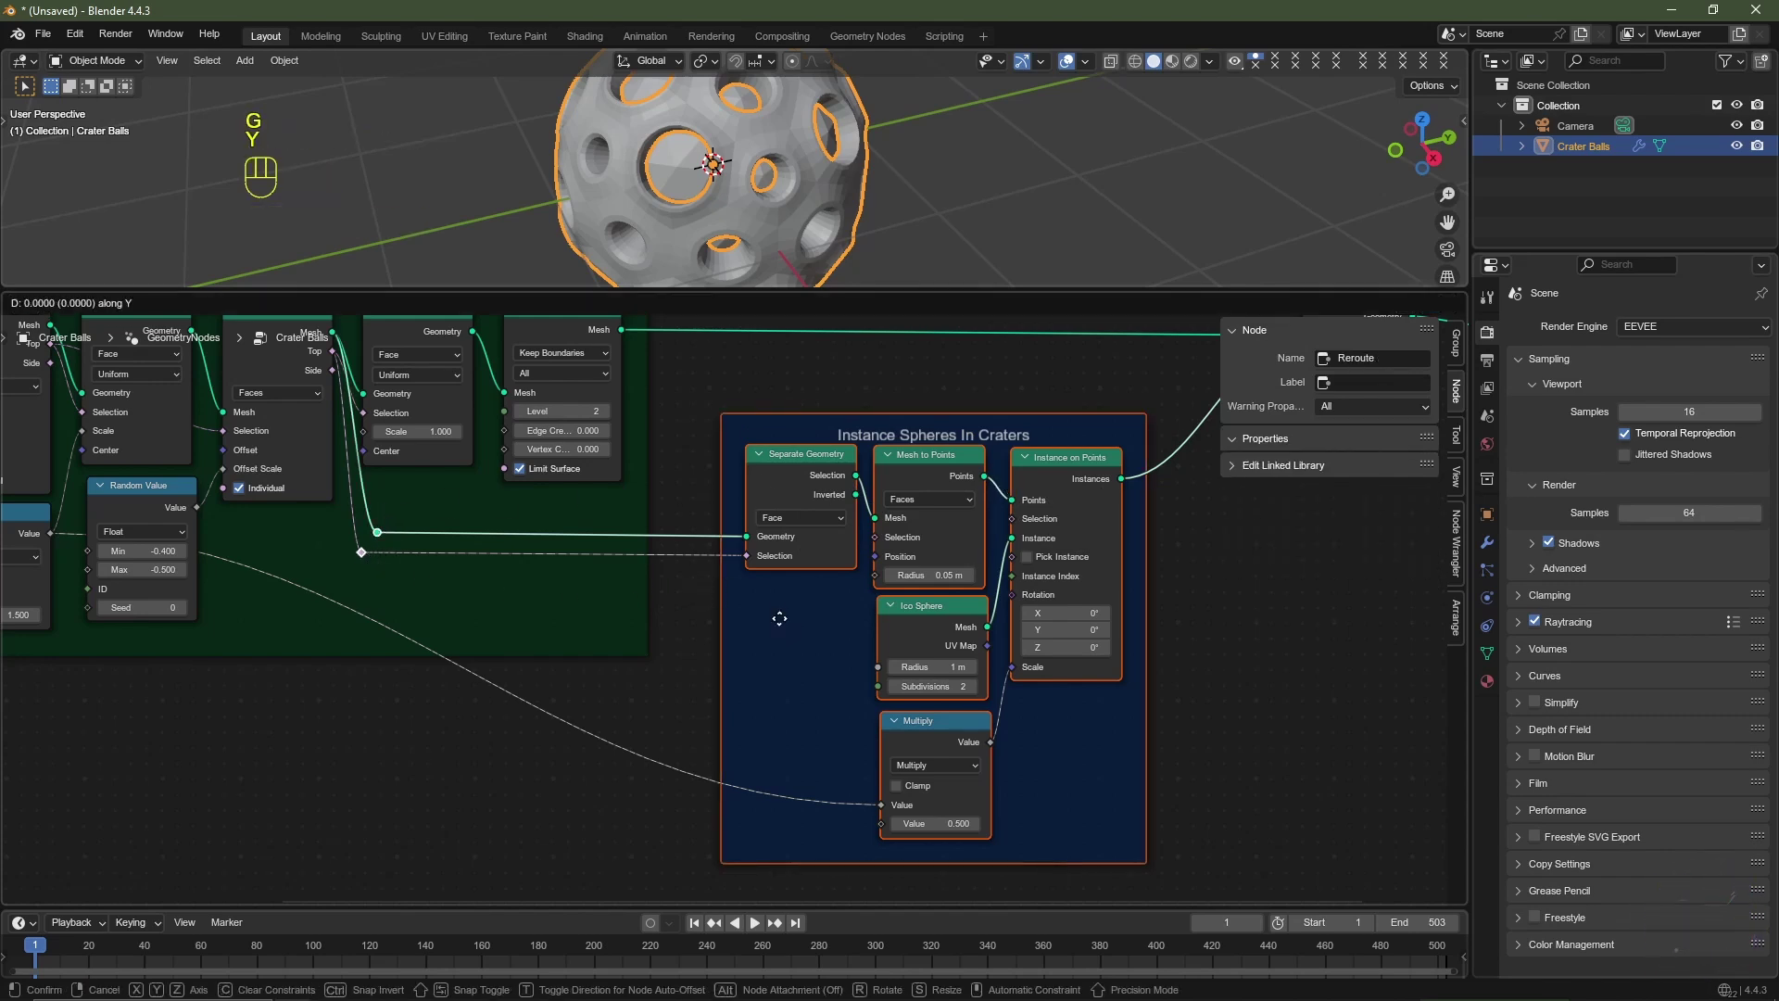
key(y)
click(787, 587)
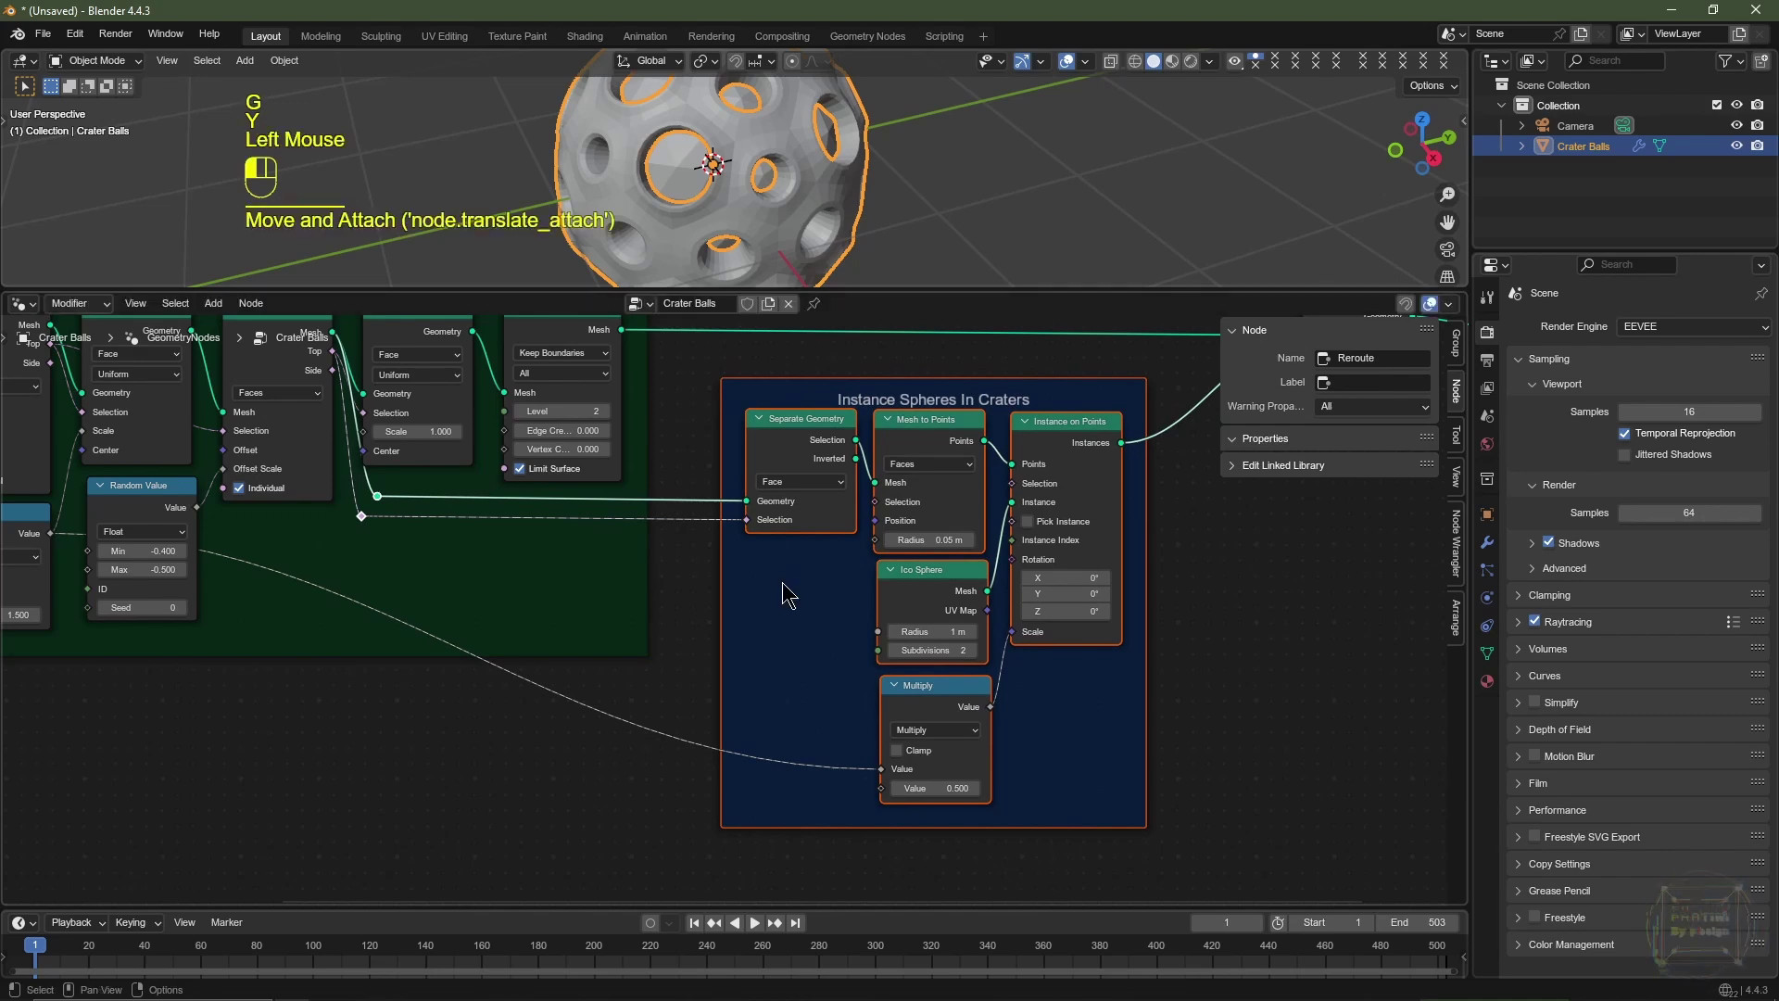
click(802, 602)
Step: Add a reroute on the link into the blue frame's Multiply node and place it so the link runs below the green frame
click(936, 713)
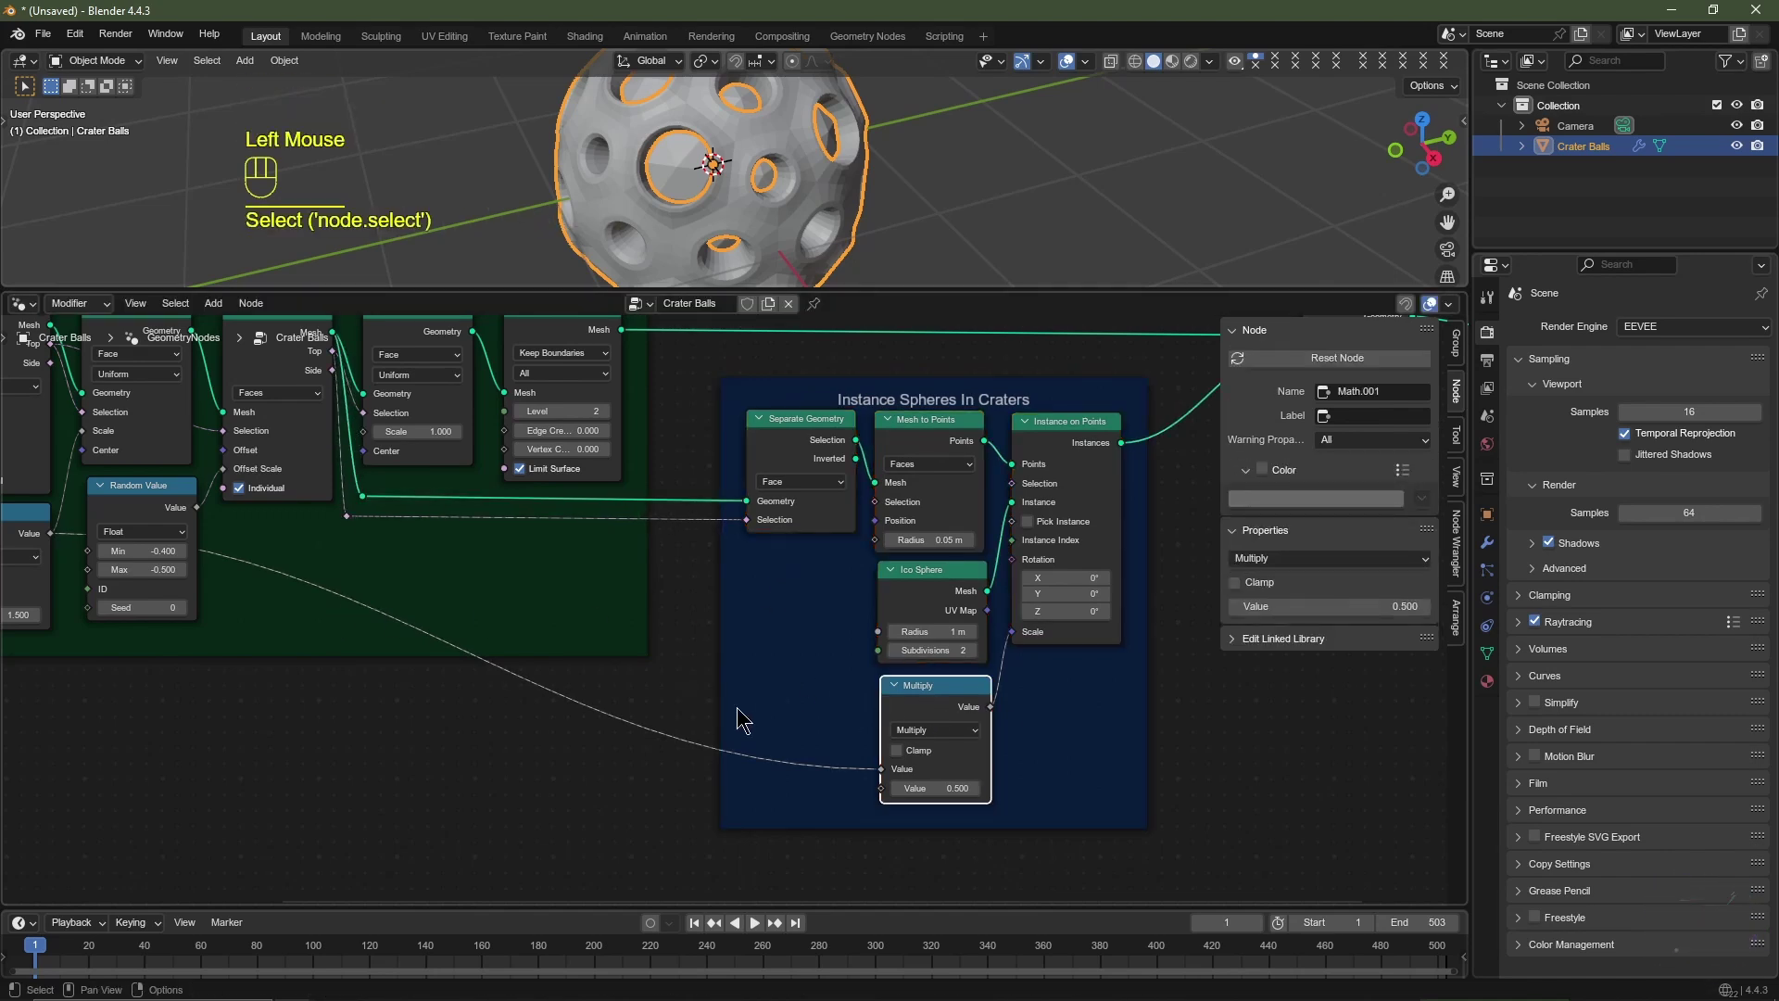
shift+right_drag(677, 676, 677, 675)
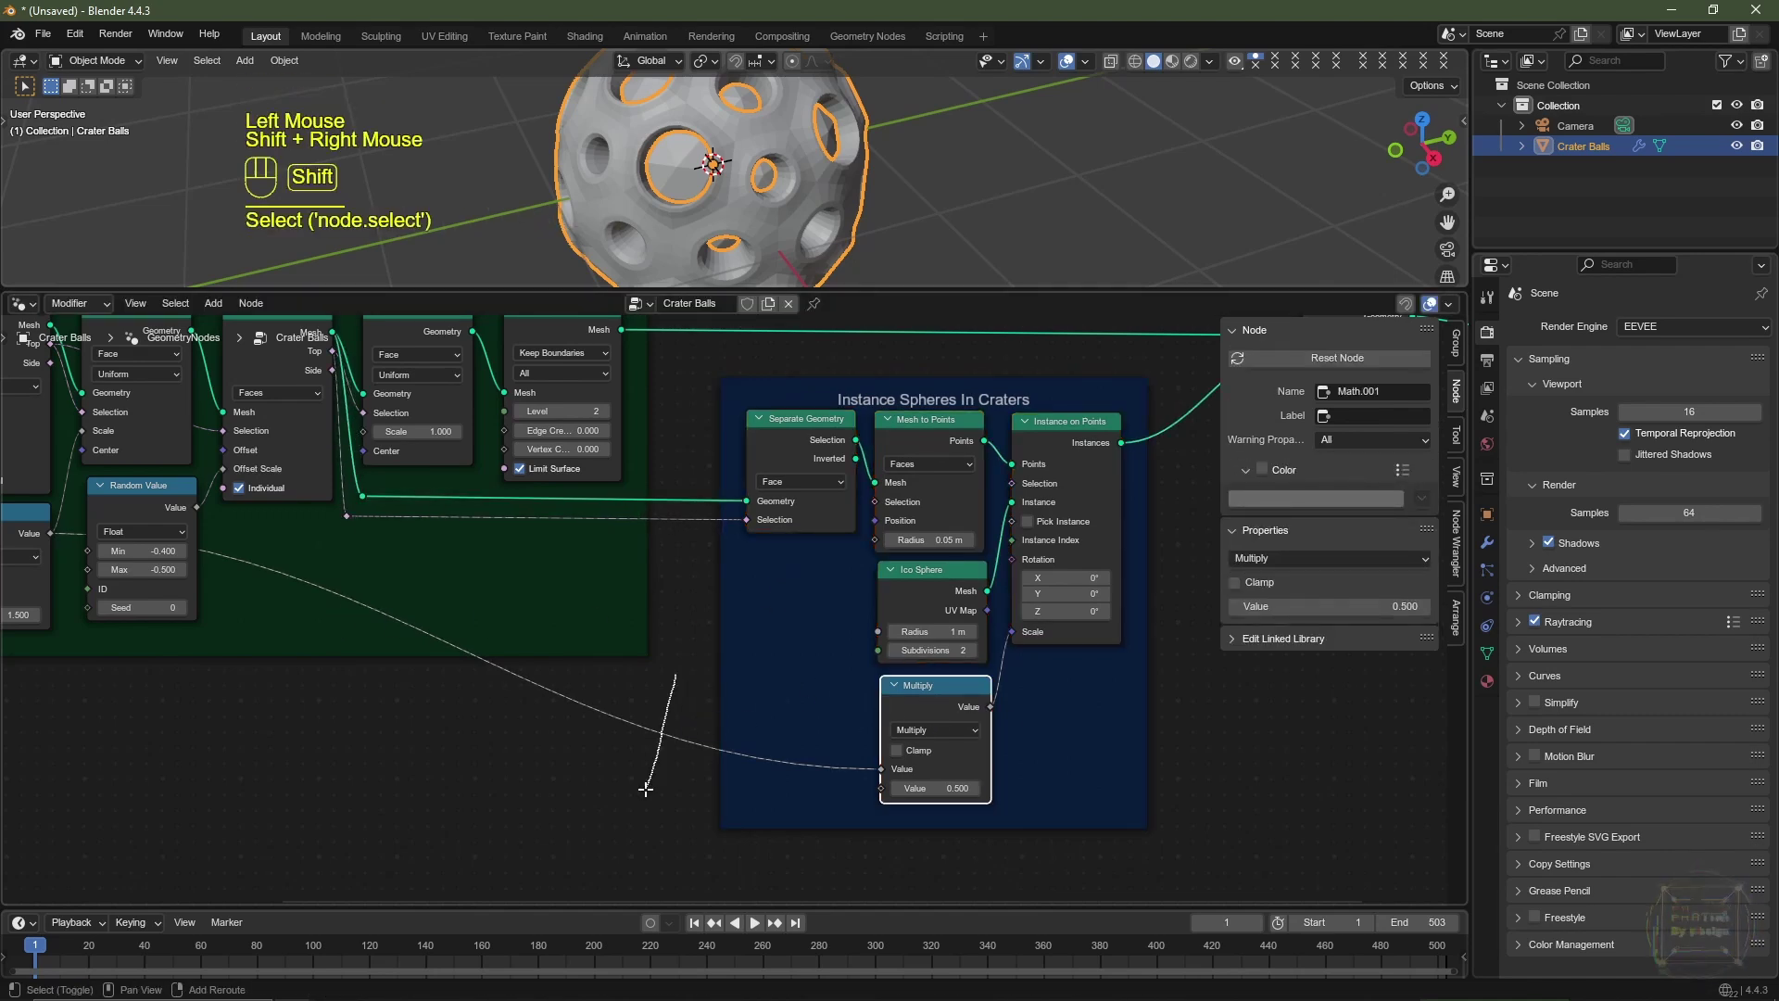
shift+right_drag(646, 789, 647, 795)
shift+middle_drag(568, 816, 816, 807)
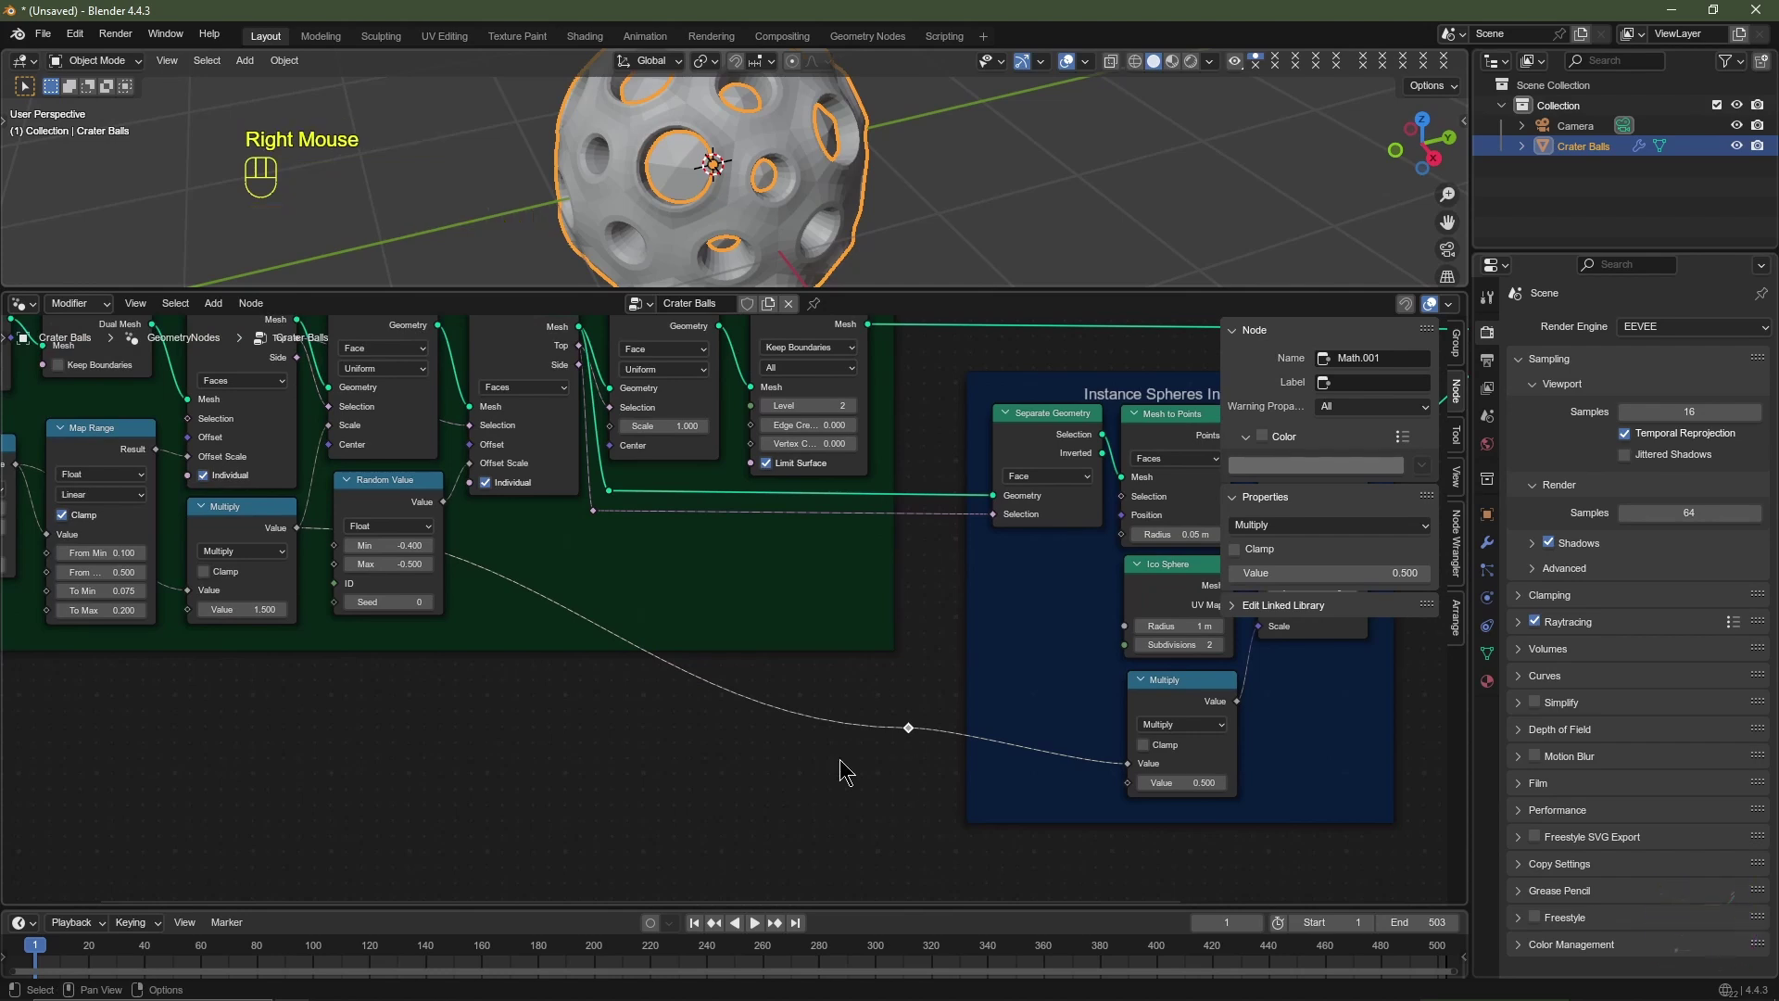
key(g)
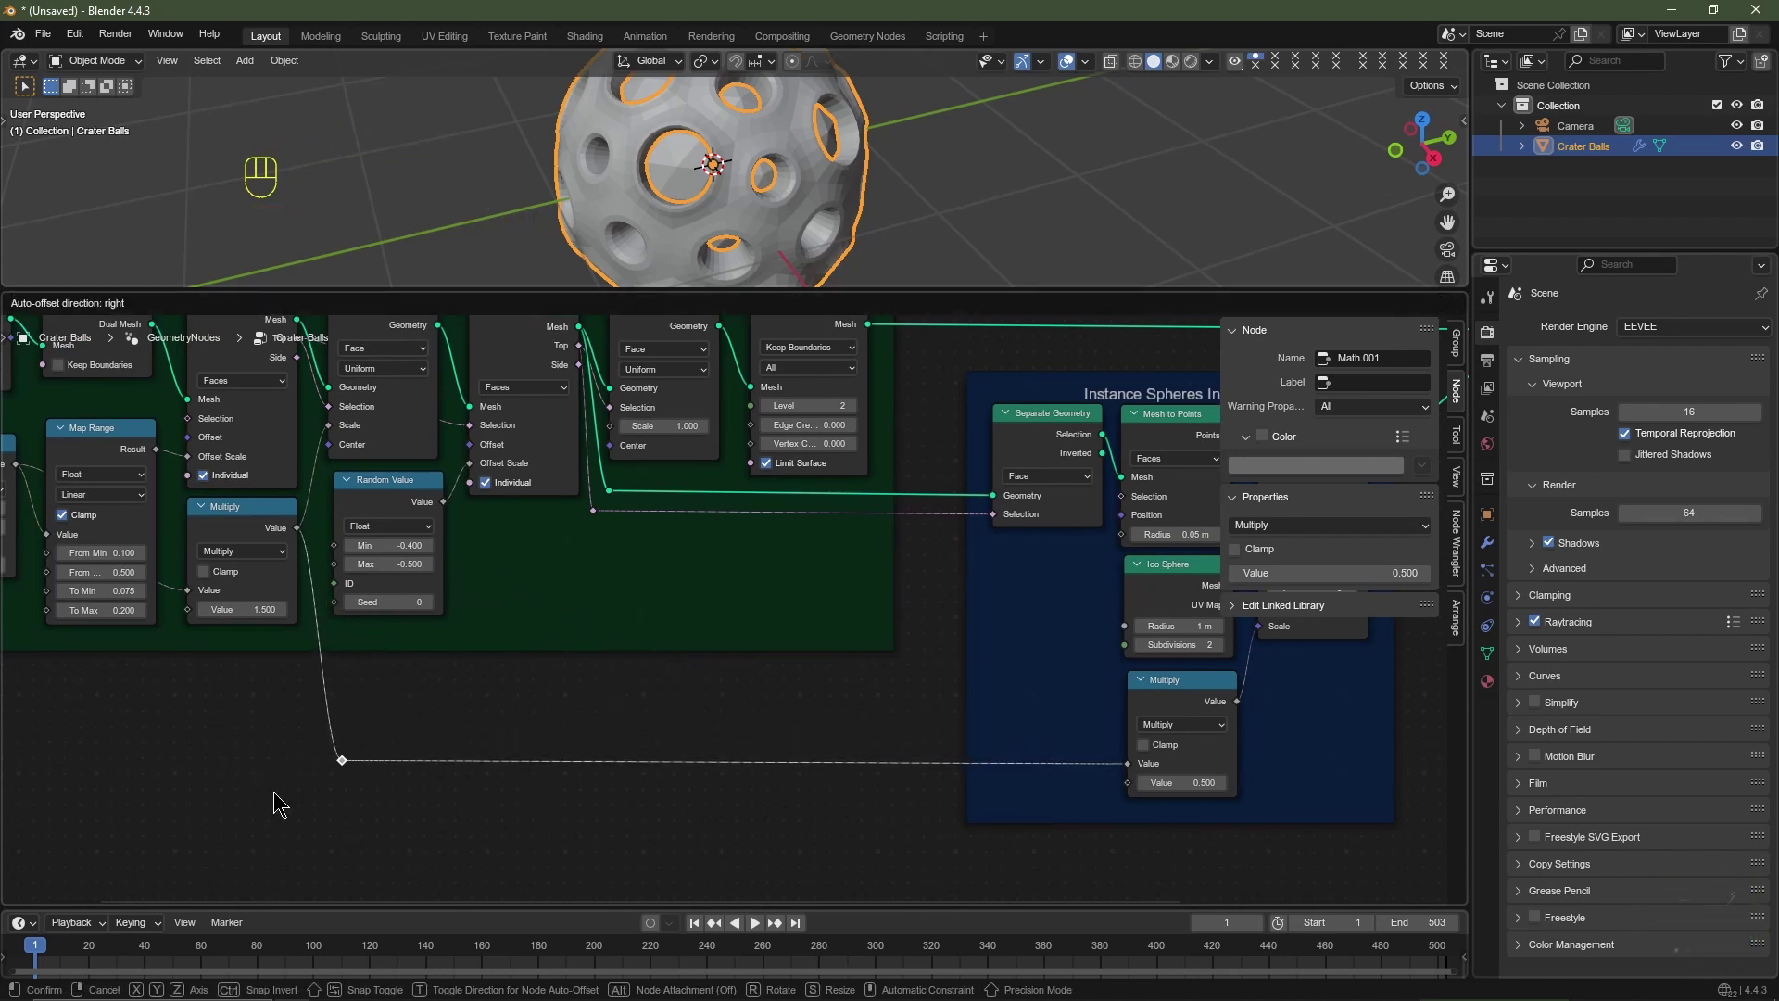
click(278, 805)
Step: Hide the node editor's sidebar and move Join Geometry and Group Output farther from the blue frame to make room
scroll(1111, 746, down, 2)
middle_drag(1111, 747, 642, 764)
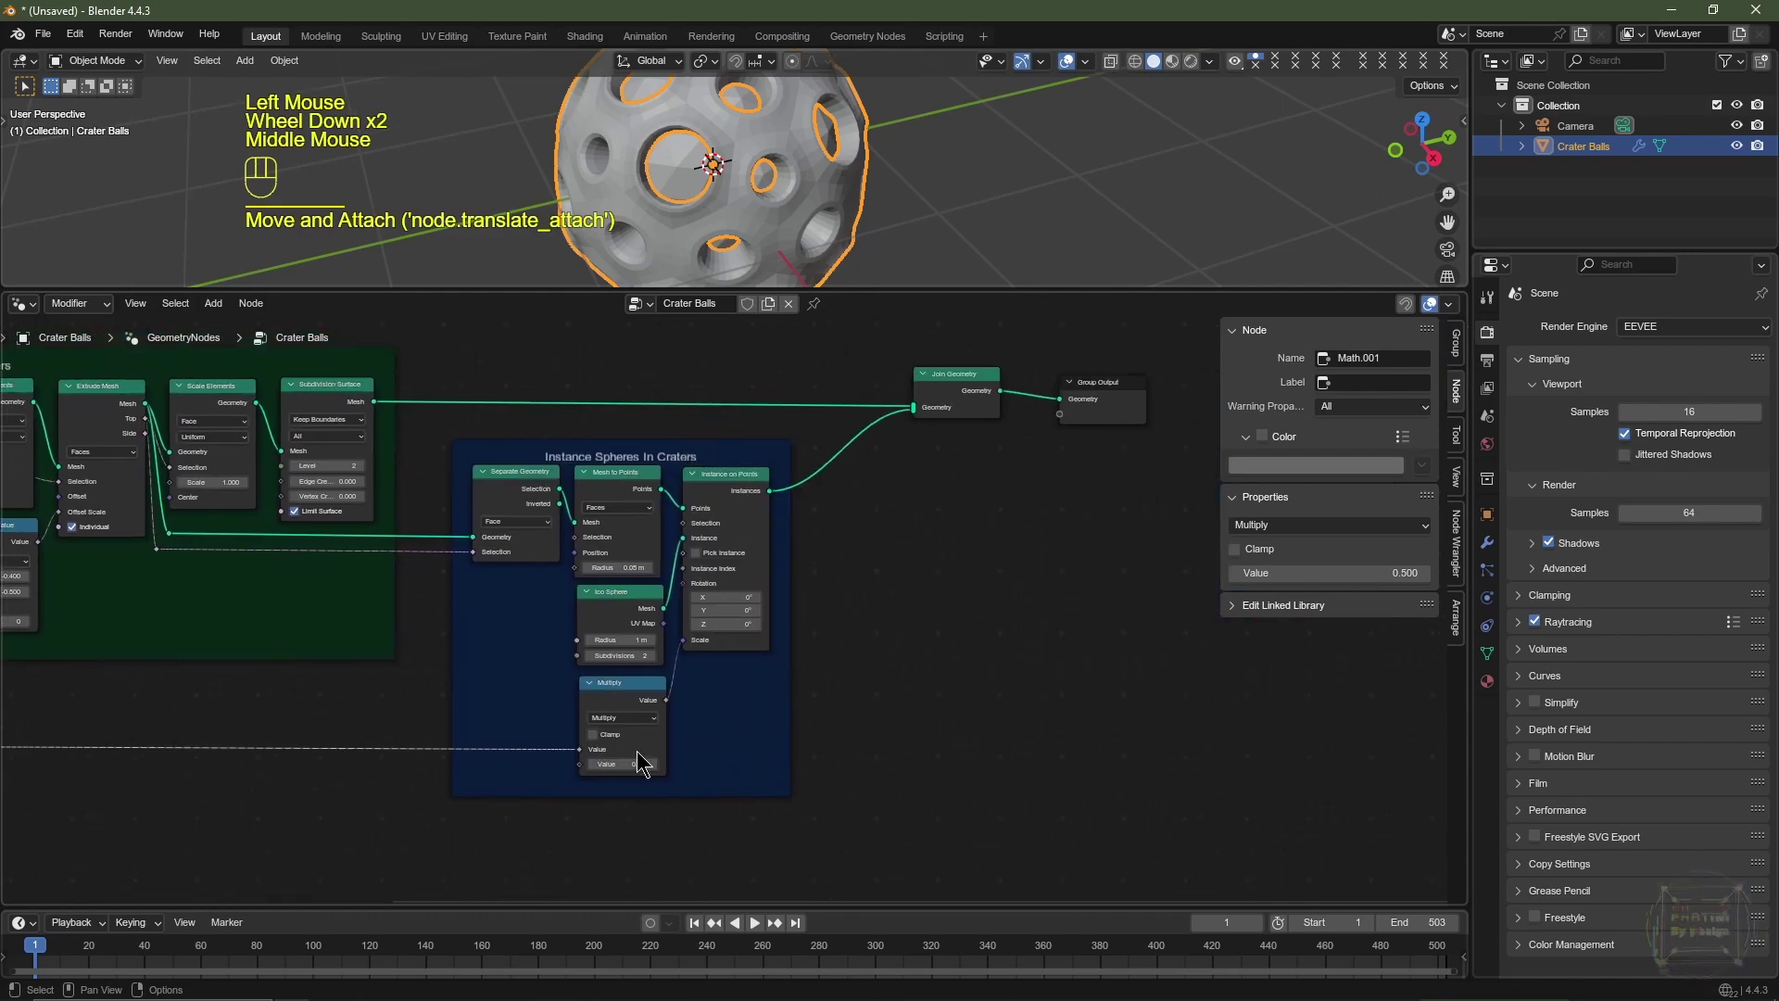
key(n)
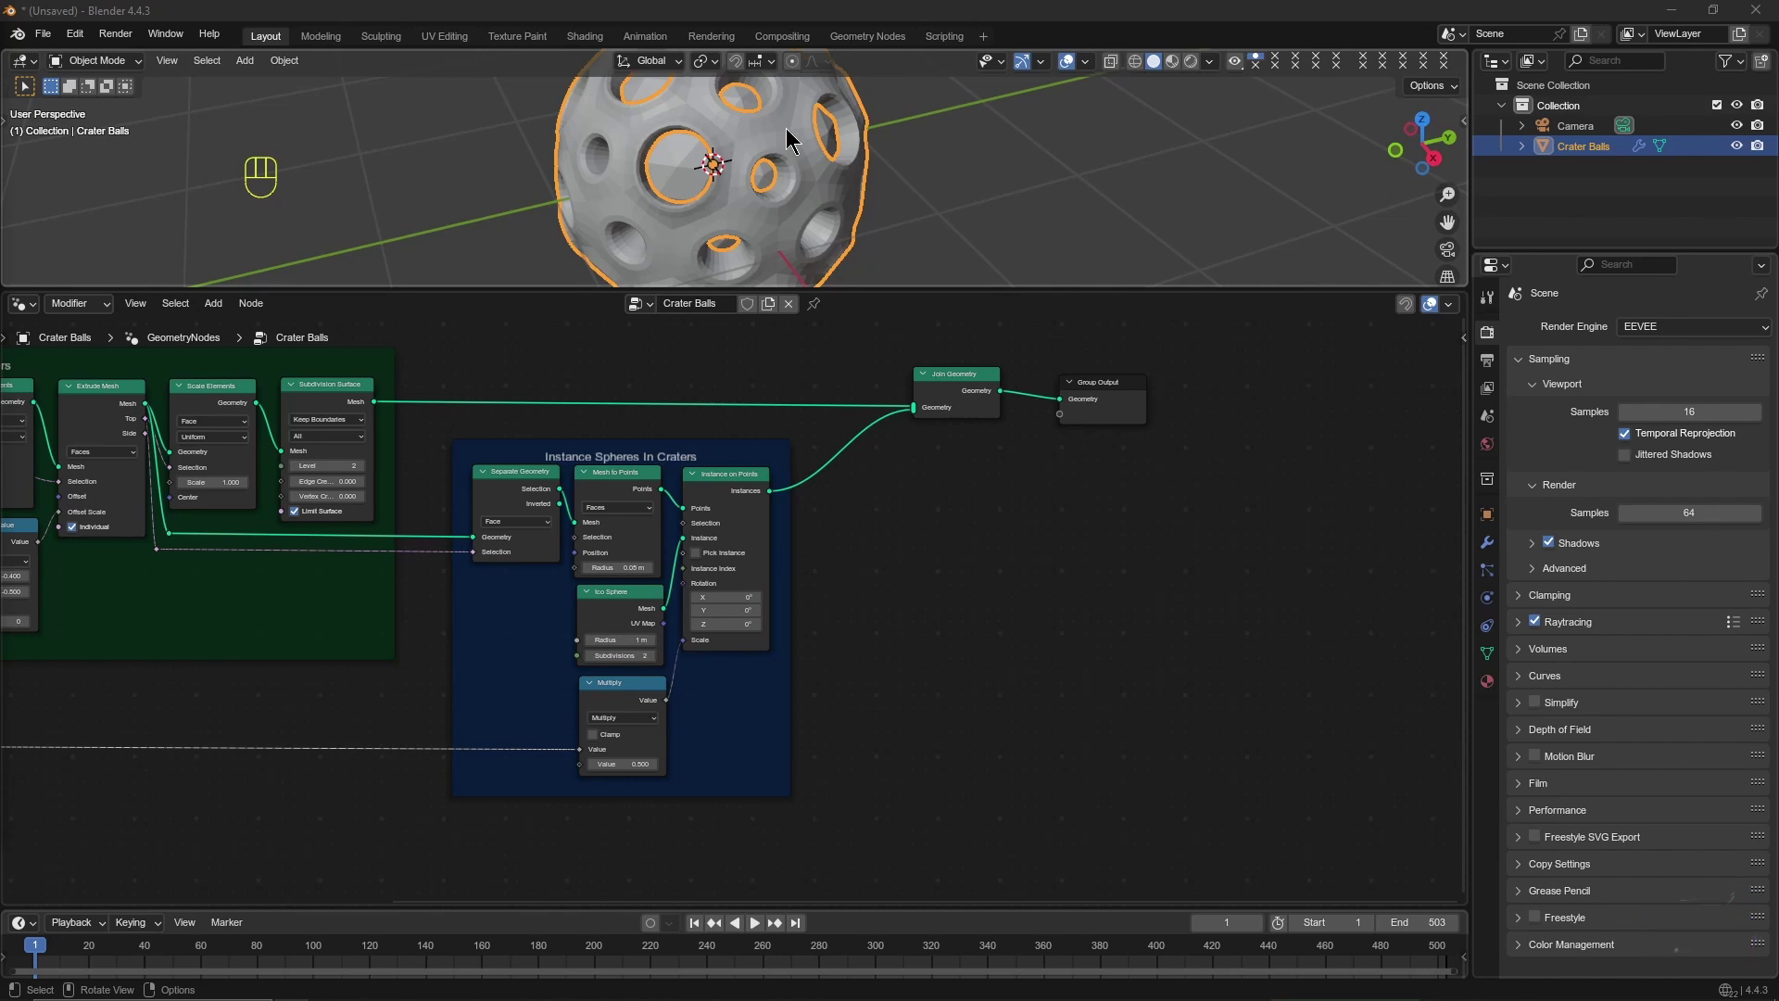
drag(1200, 362, 918, 517)
middle_drag(980, 508, 741, 583)
key(g)
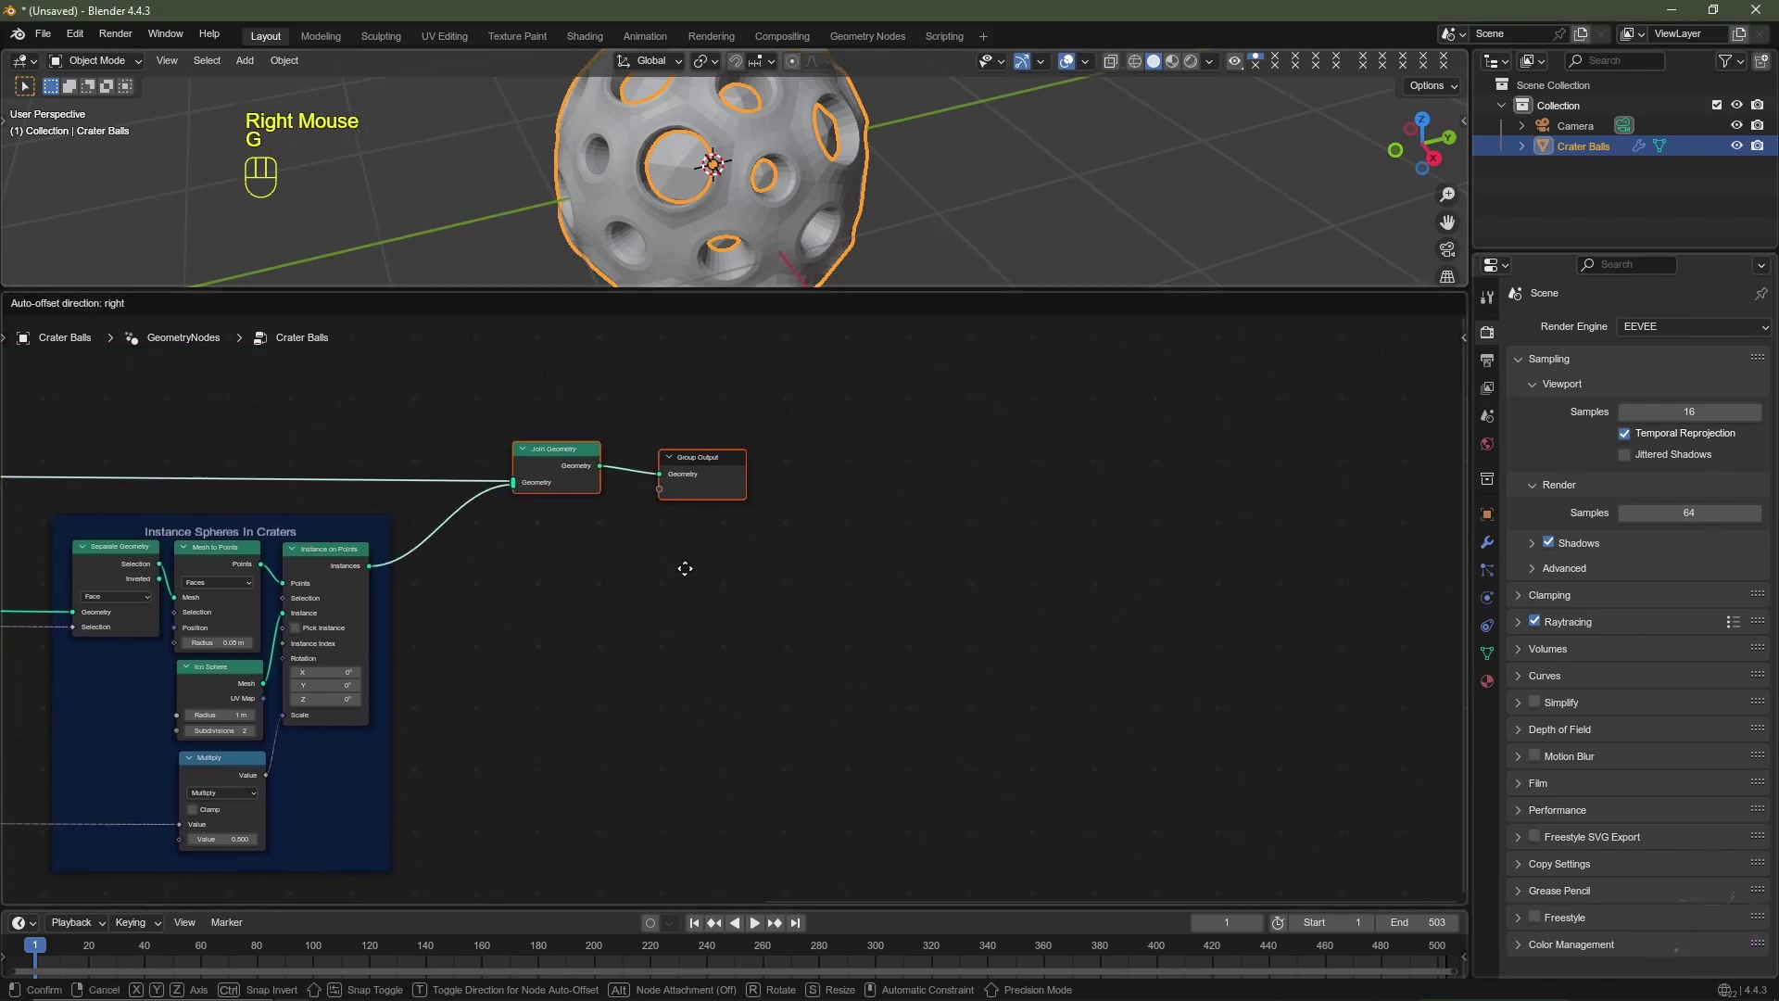
click(1265, 560)
Step: Insert a Set Position node on the link between Instance on Points and Join Geometry
key(shift+a)
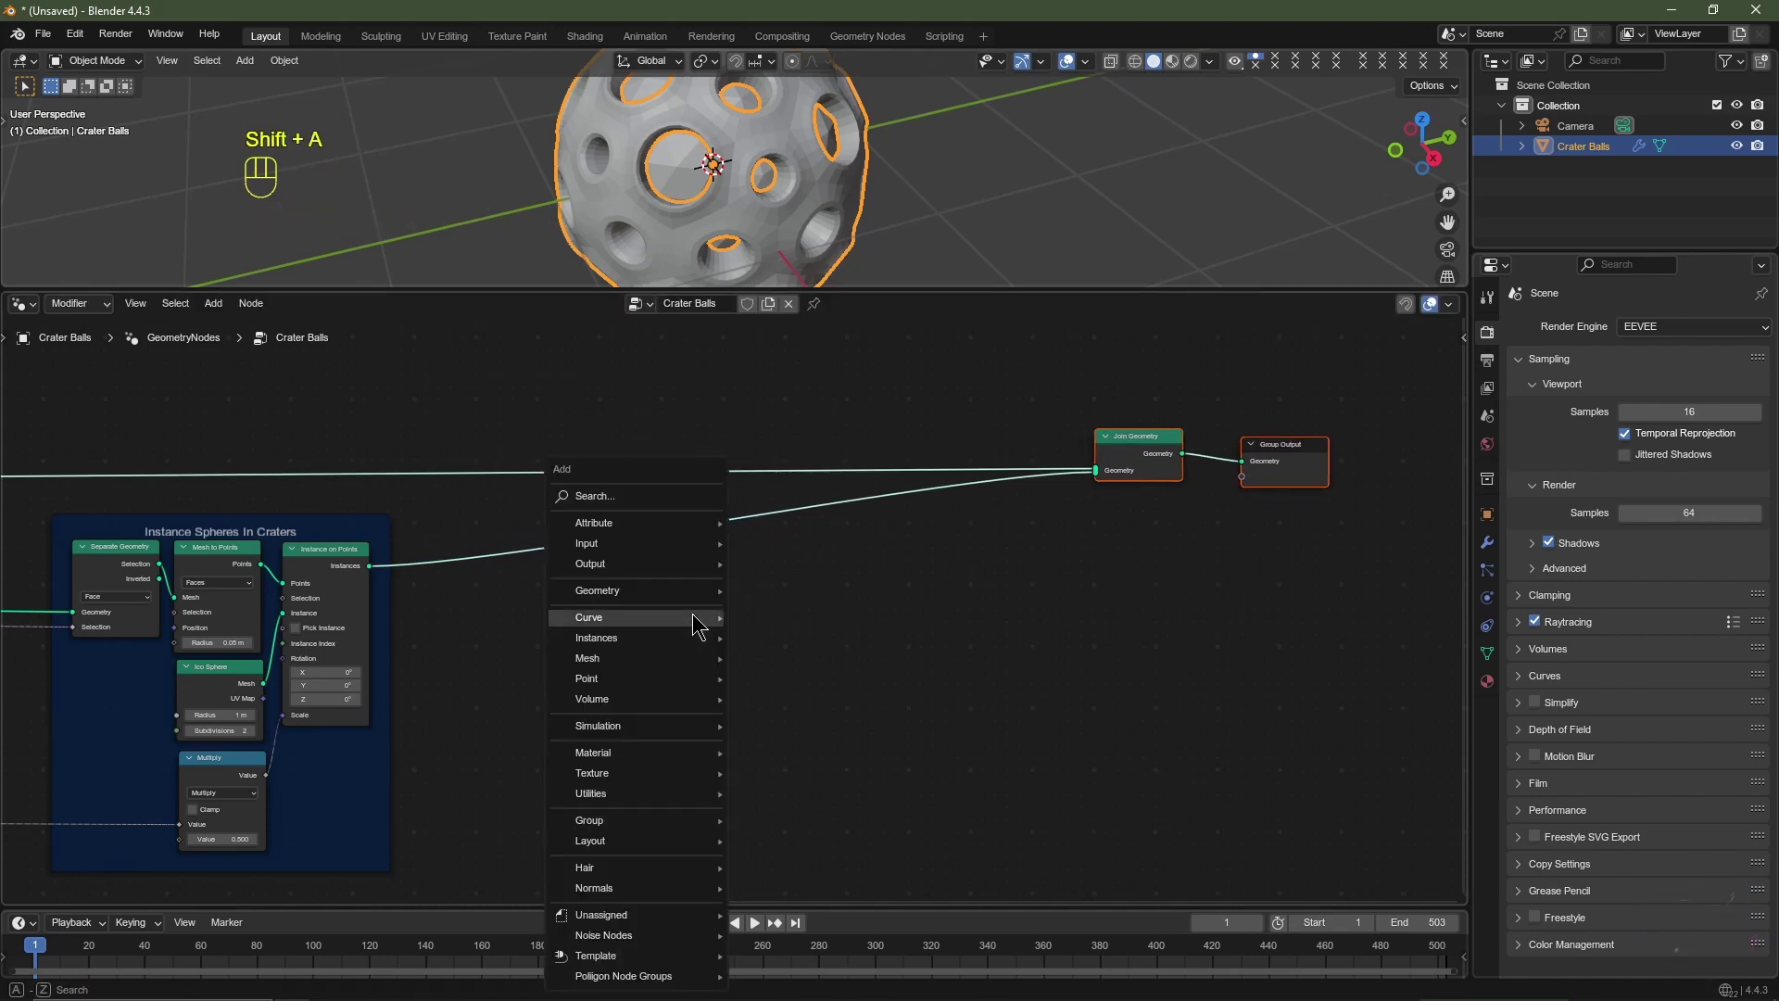
text(set)
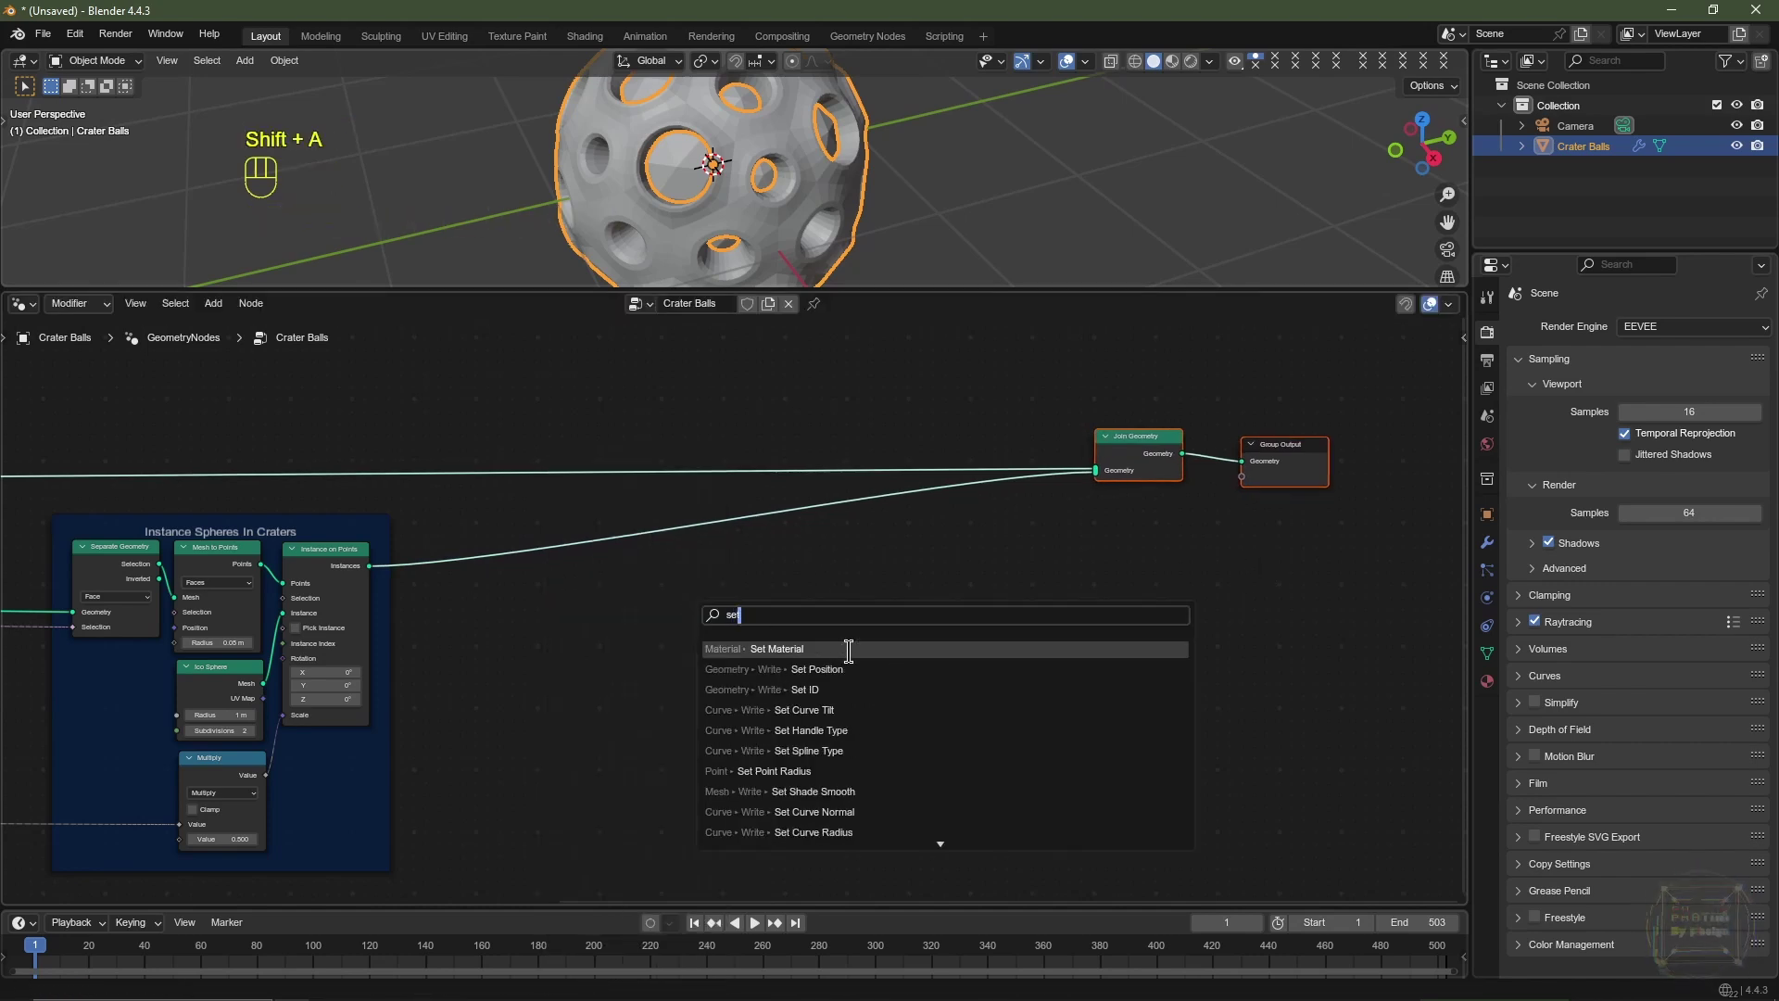
click(848, 669)
click(988, 653)
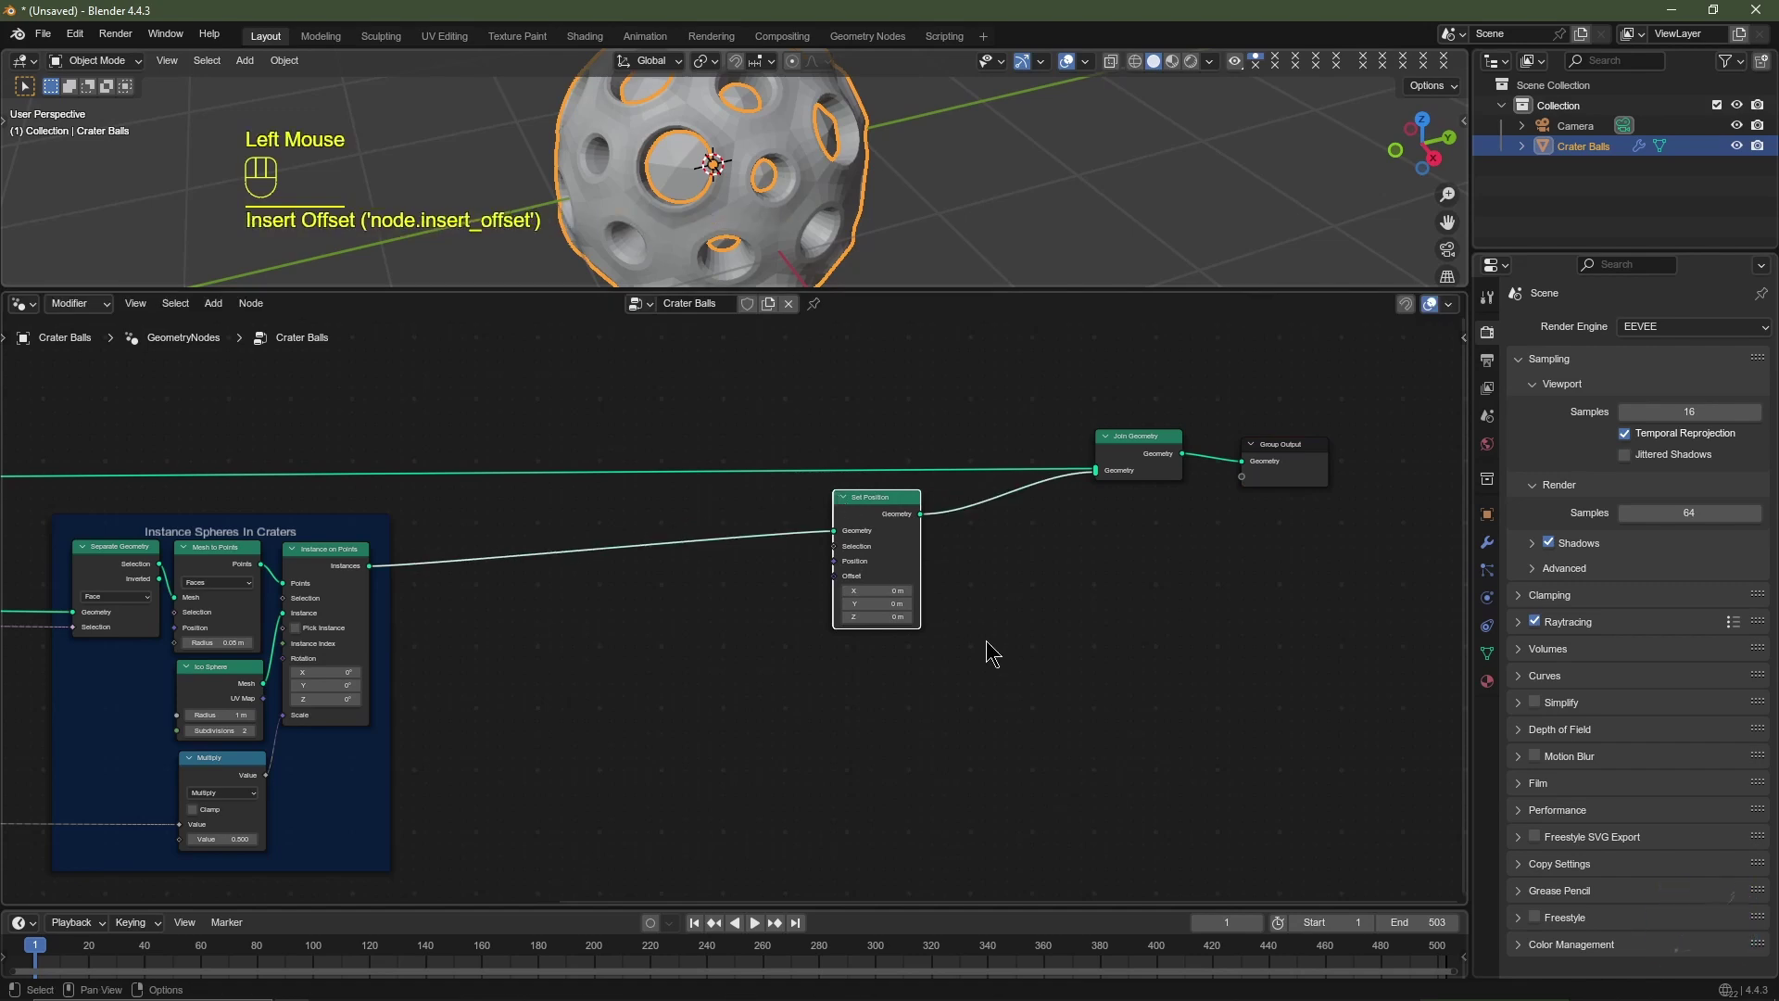
scroll(984, 649, up, 2)
mouse_move(913, 620)
mouse_down()
mouse_move(973, 620)
mouse_move(895, 620)
mouse_move(946, 620)
mouse_move(914, 620)
mouse_up()
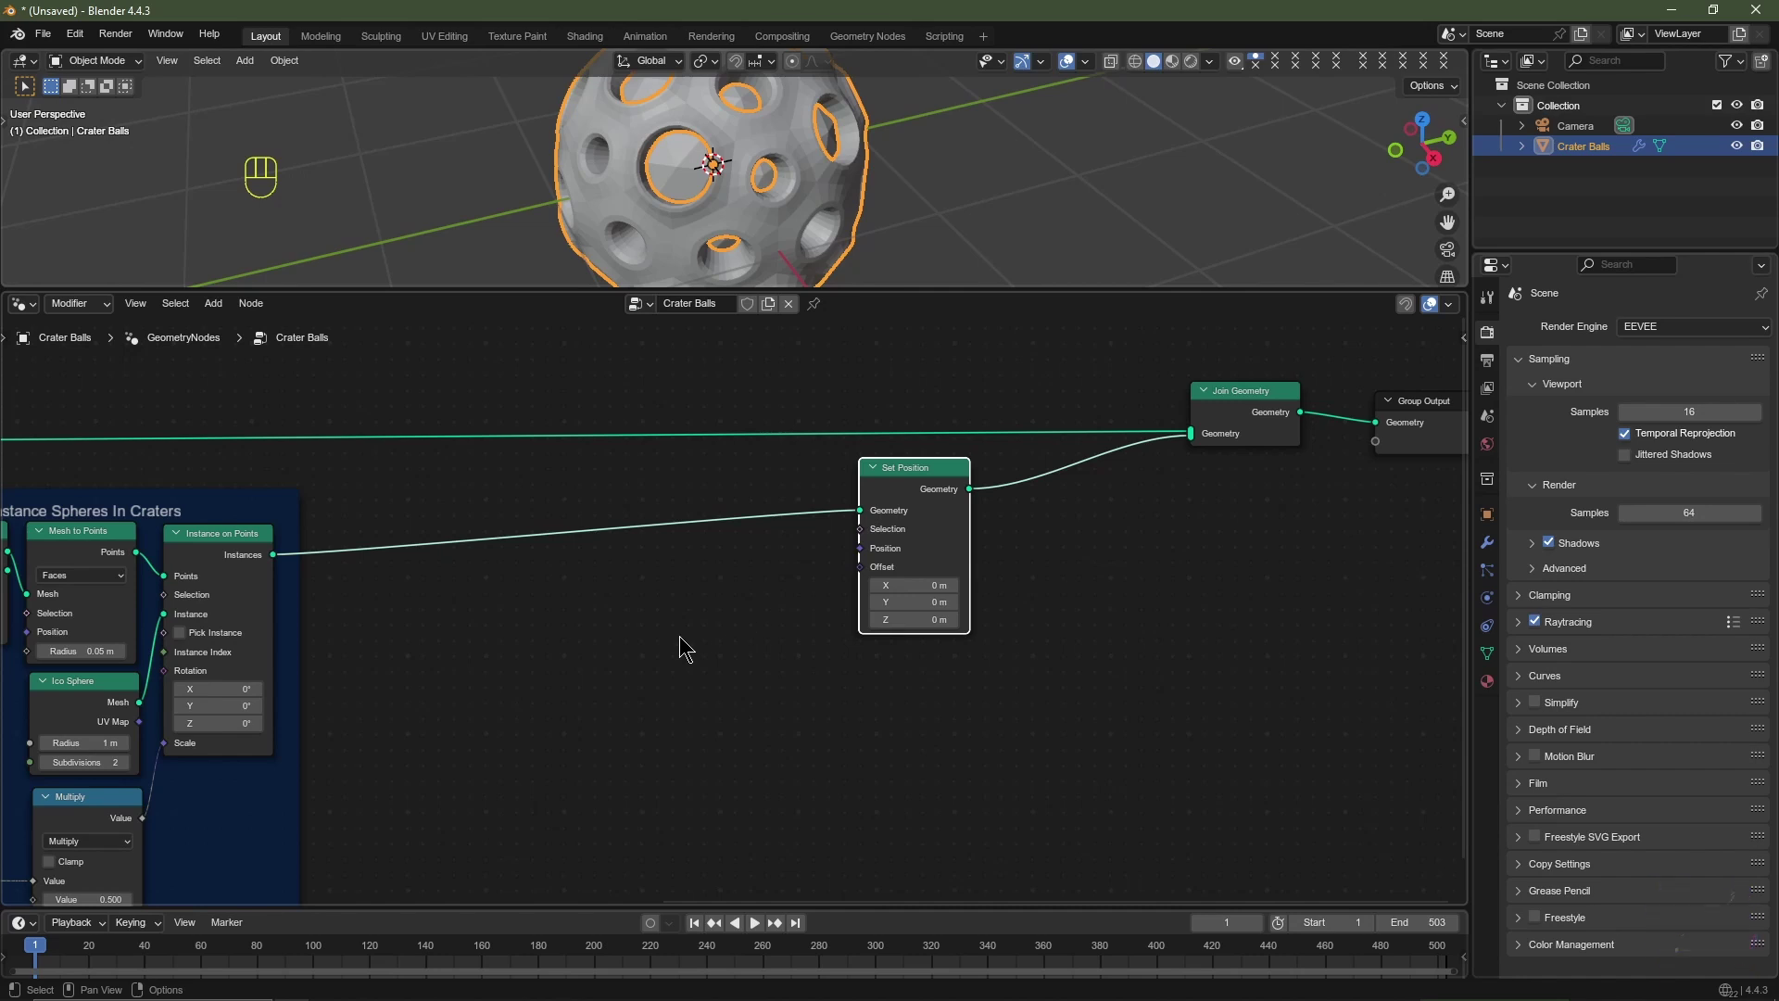
Step: Add a Vector Math node set to Add and a Position node ahead of the Set Position node
key(shift+a)
mouse_move(685, 639)
text(vec)
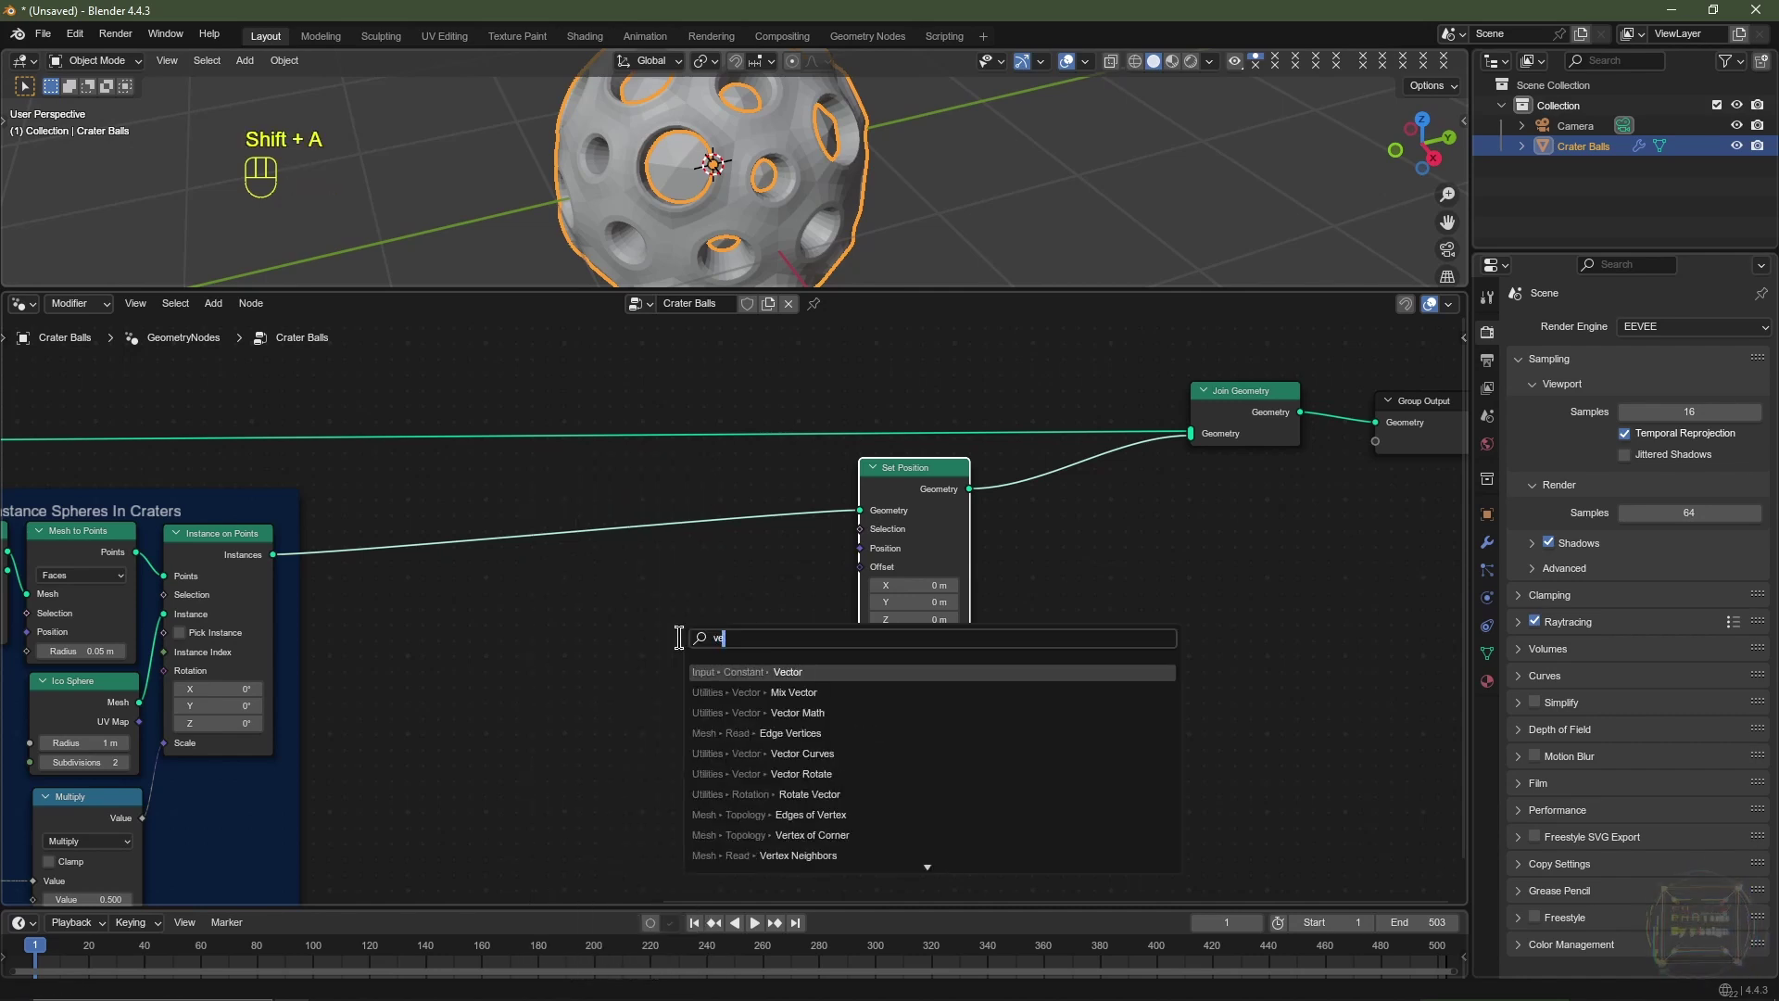
click(847, 710)
click(632, 632)
key(shift+a)
mouse_move(637, 643)
text(pos)
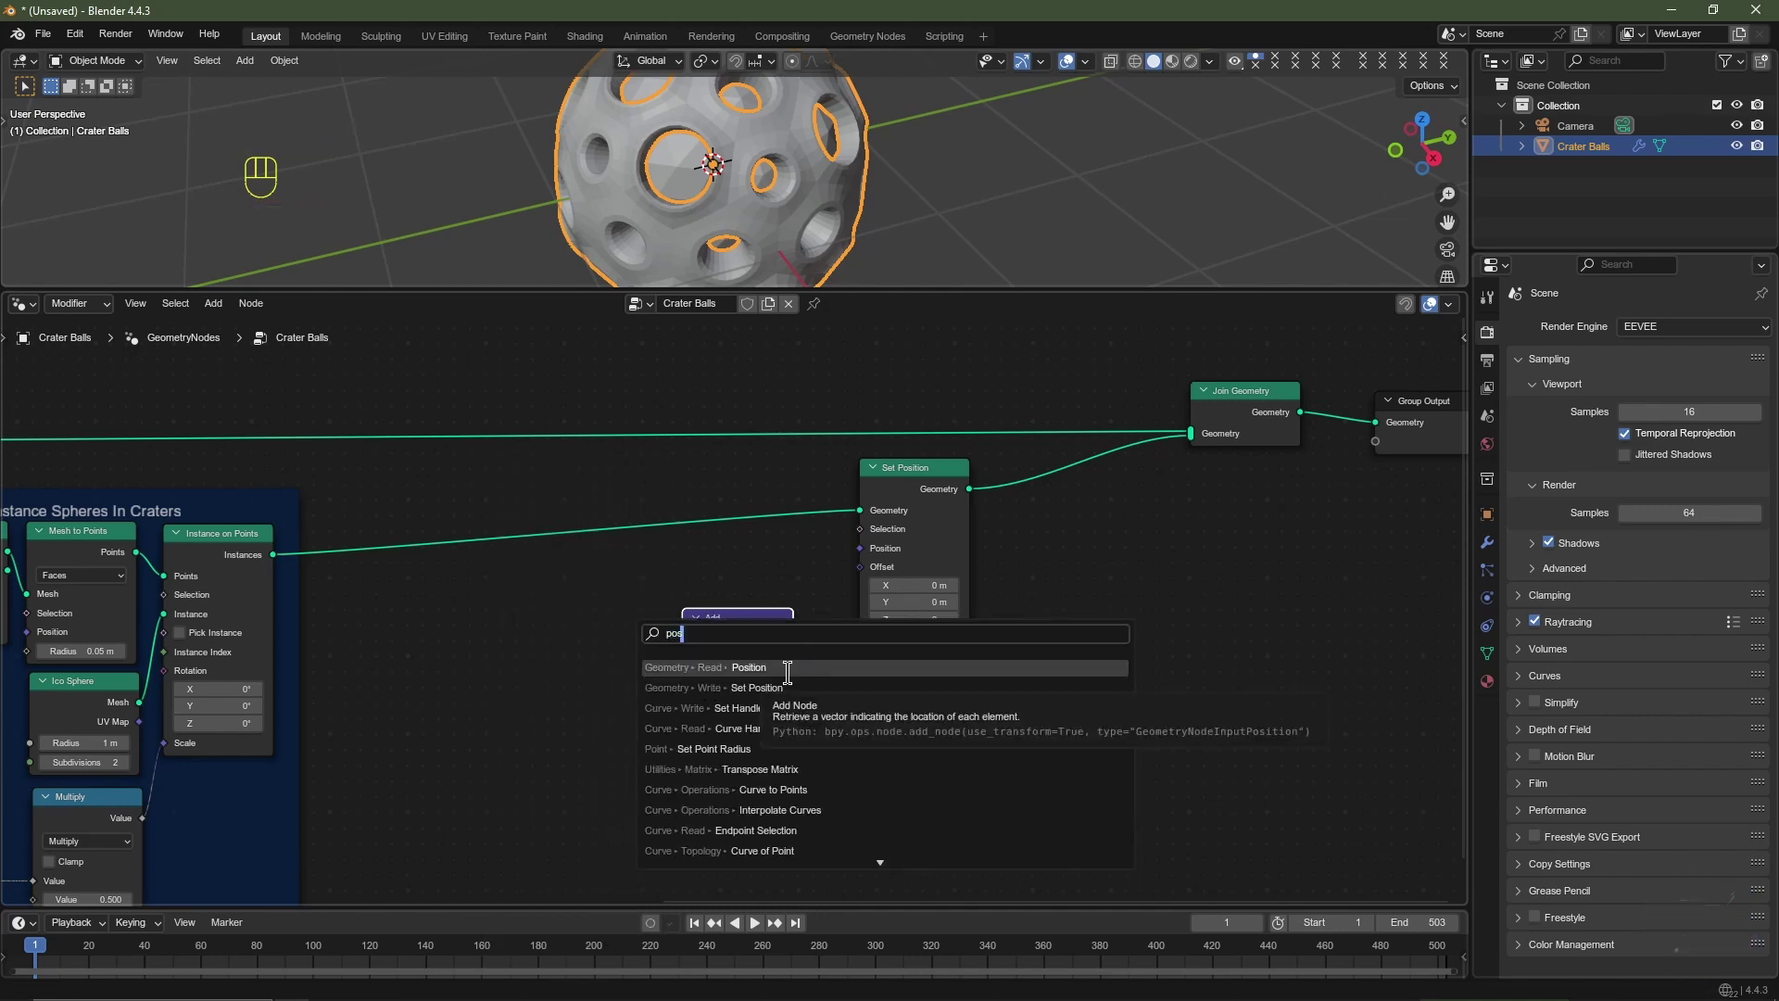
click(787, 668)
click(580, 640)
Step: Link Position into the Add node's first Vector and its result into Set Position's Position input
drag(730, 619, 759, 596)
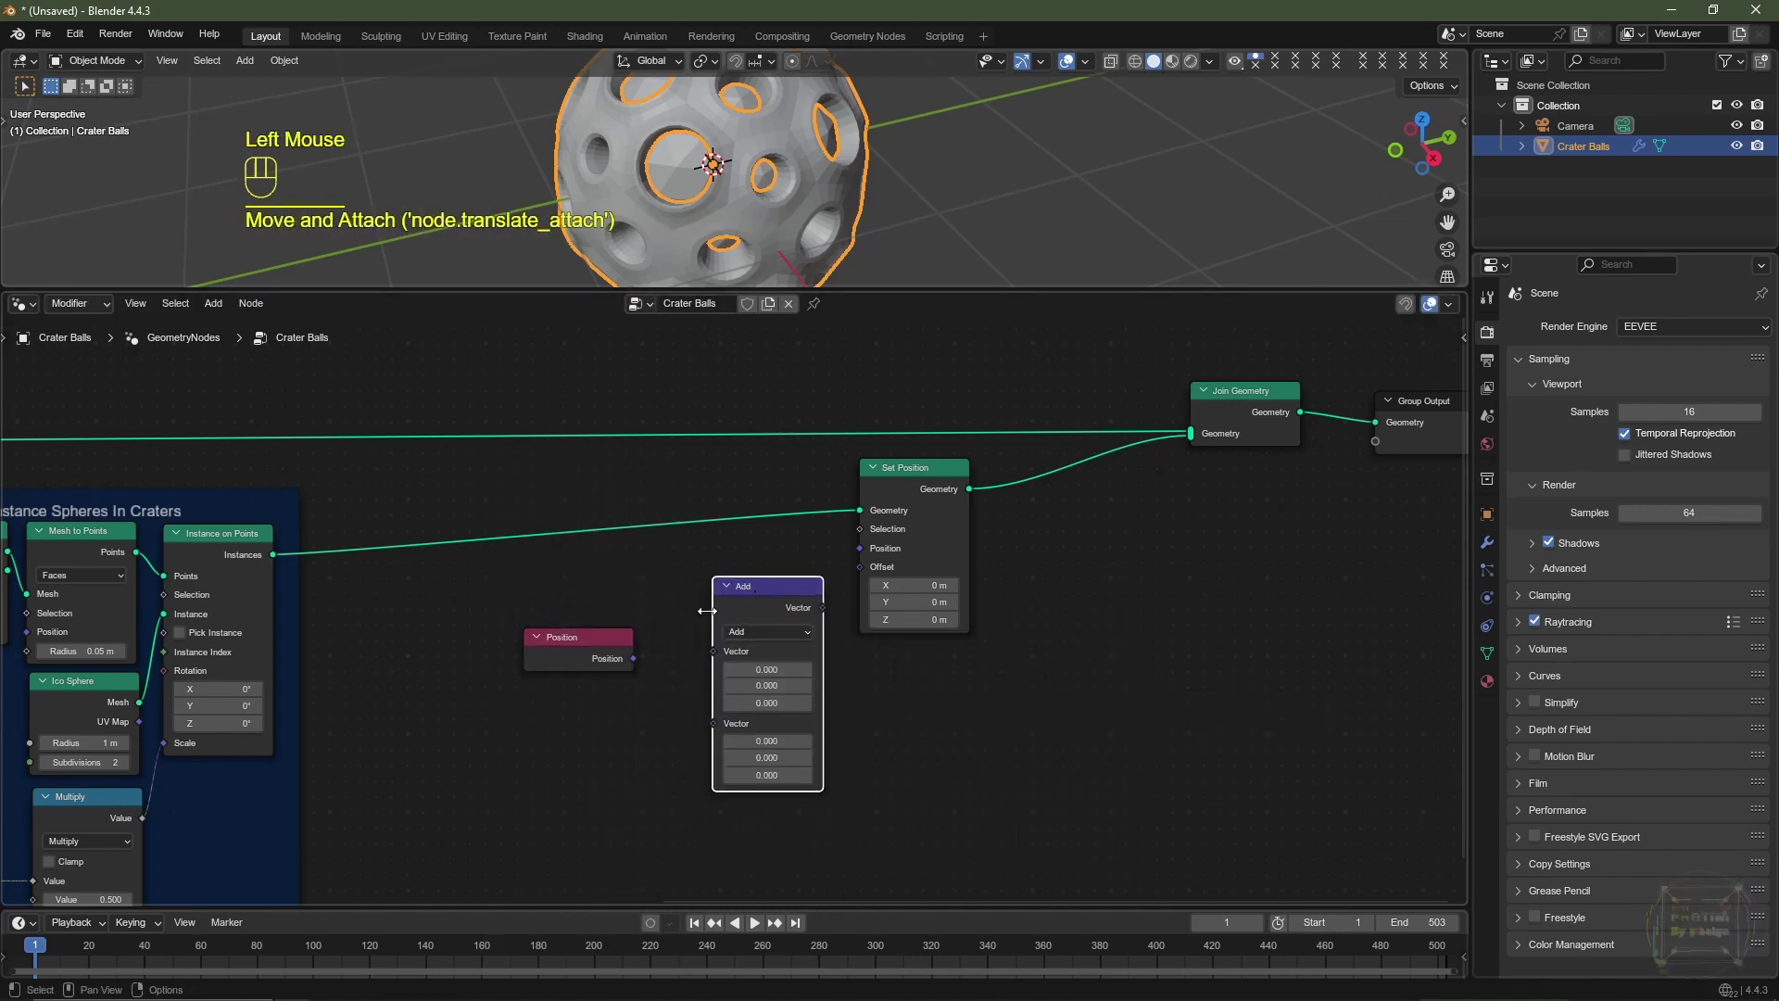
drag(612, 652, 702, 659)
click(755, 601)
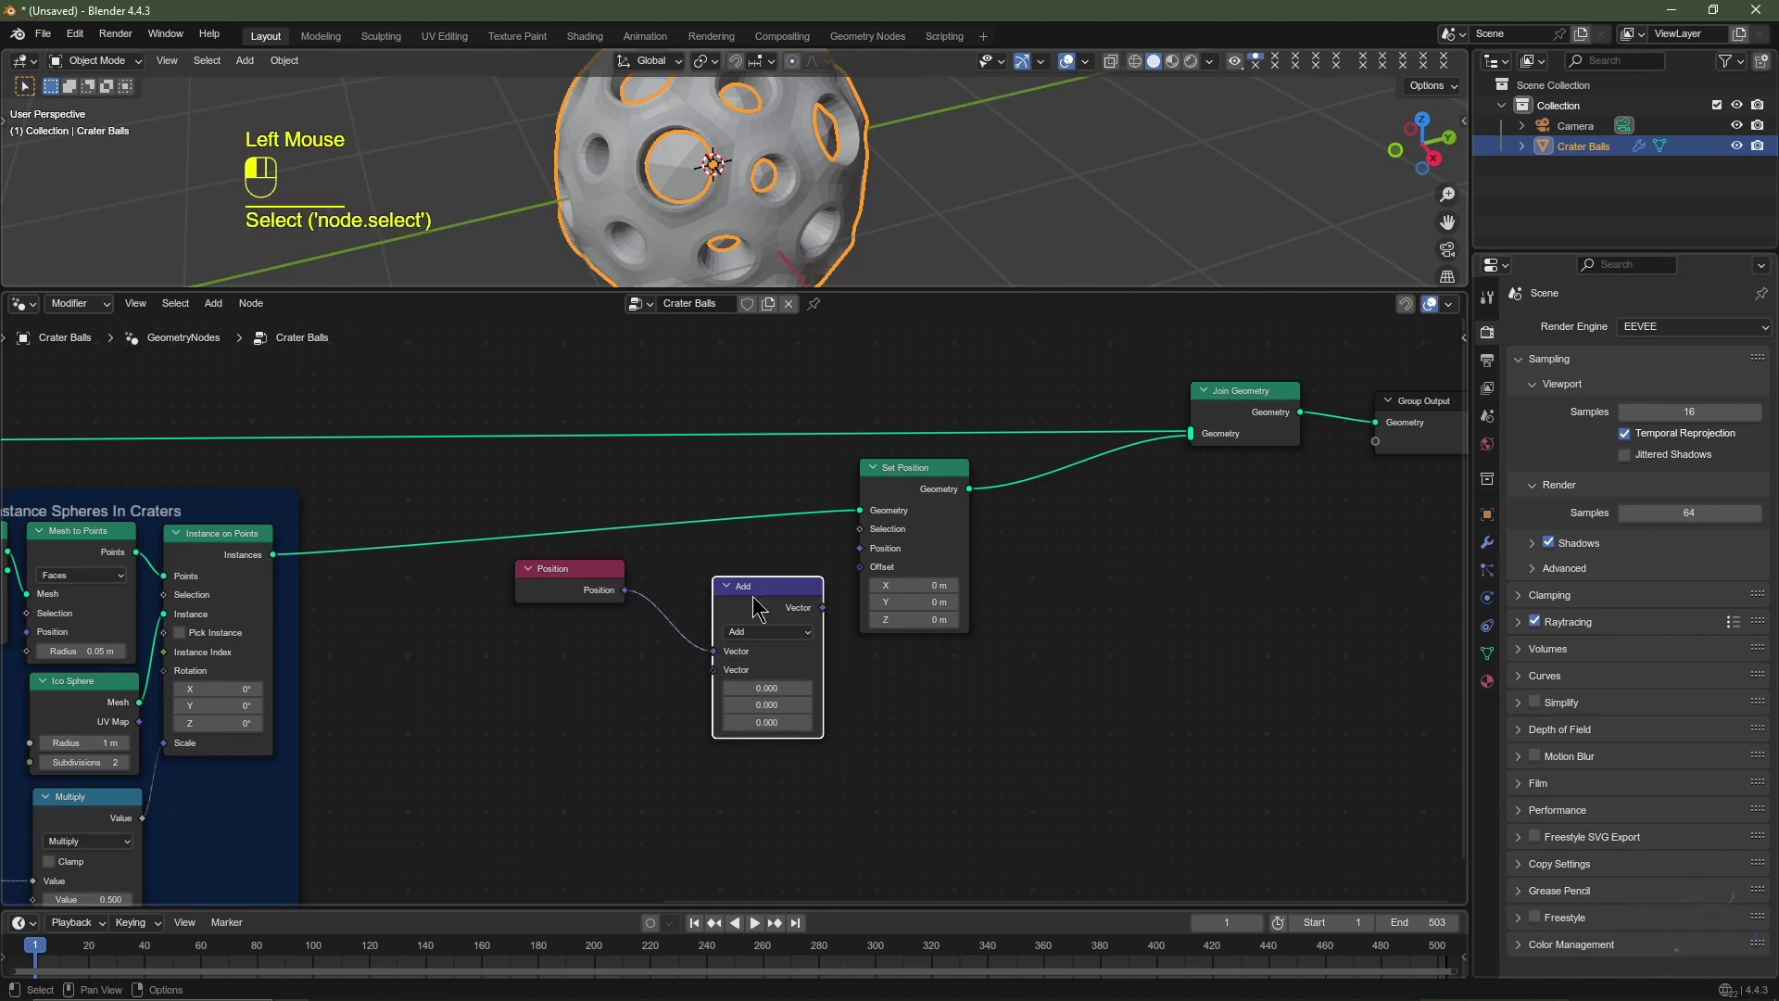
drag(823, 608, 849, 563)
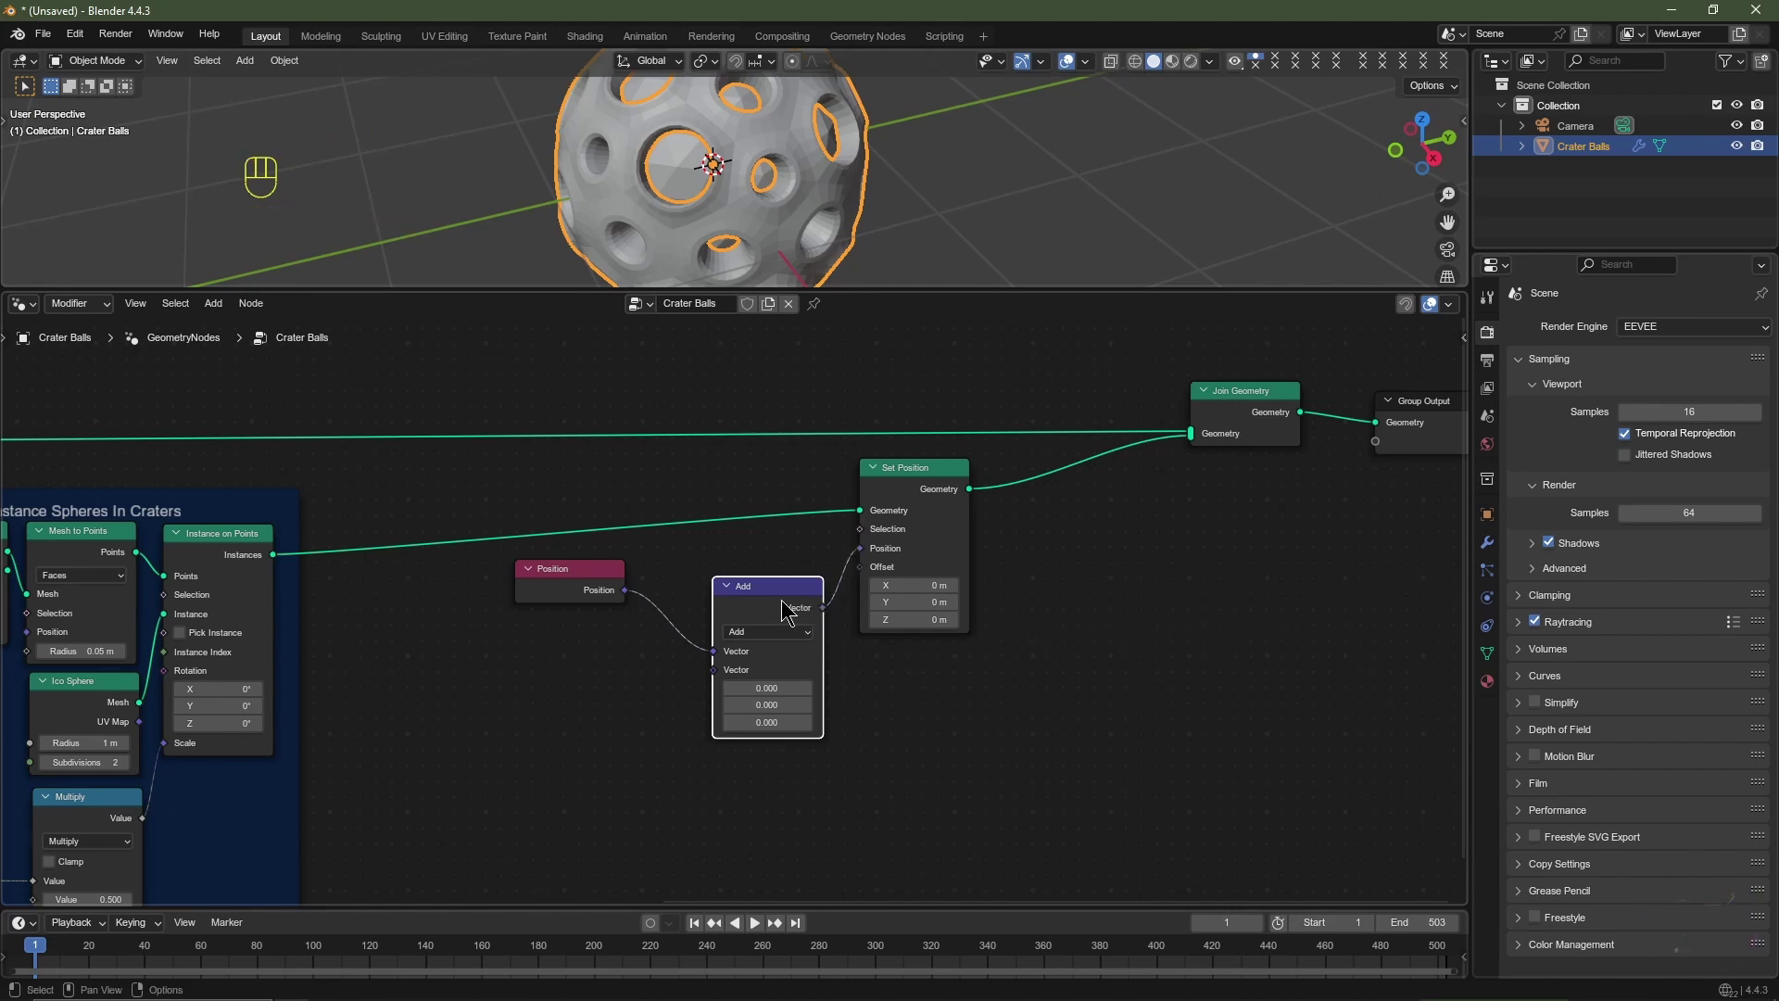
Step: Duplicate the Add node twice, set the copies to Scale and Normalize, and line them up ahead of the Add node
key(shift+d)
click(584, 651)
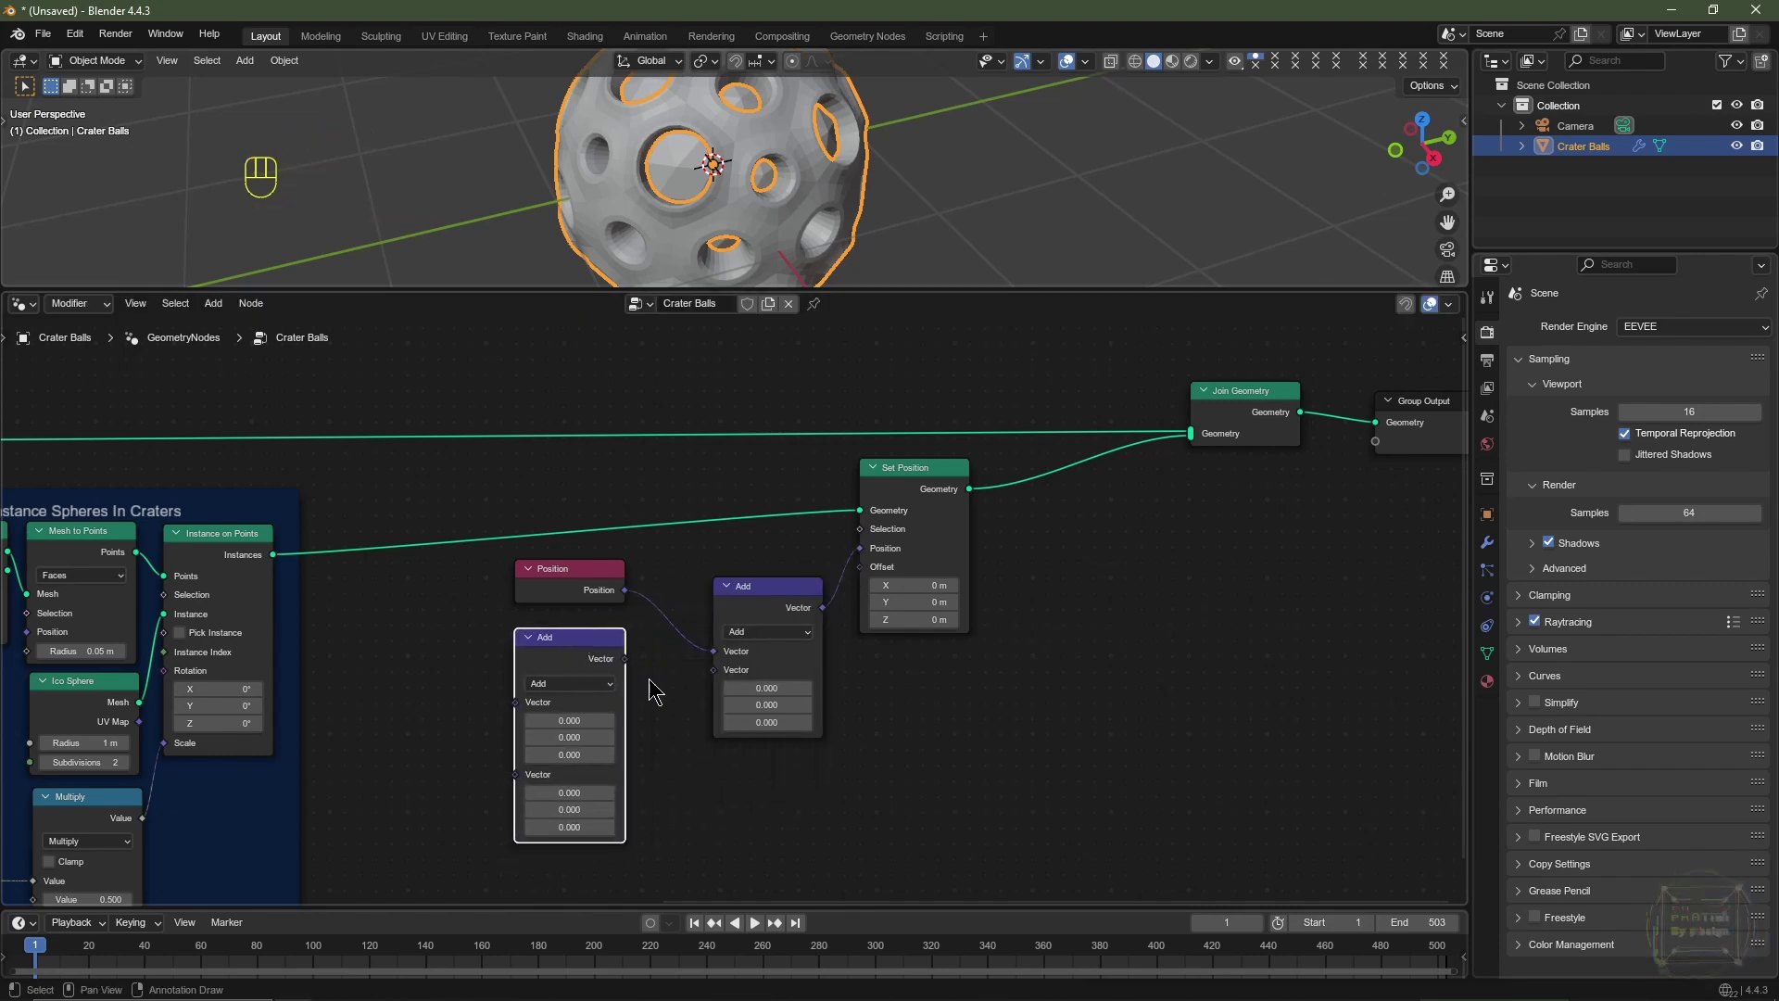
click(596, 685)
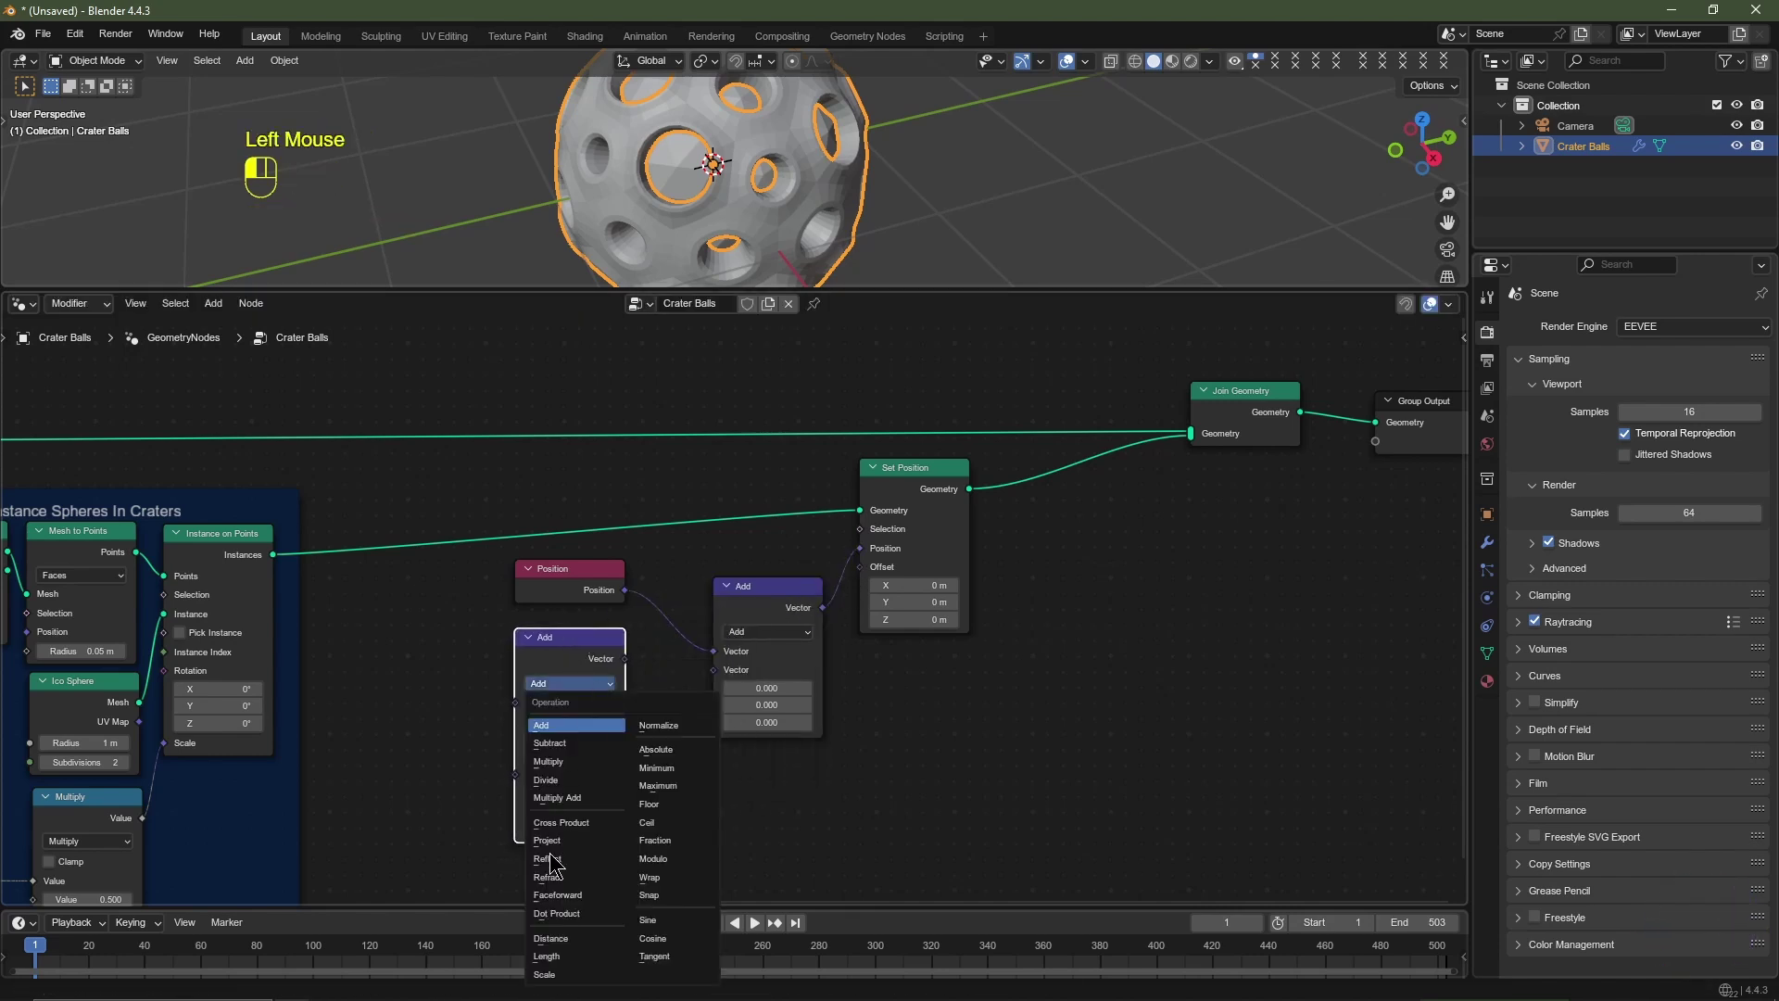
click(560, 975)
key(shift+d)
click(501, 681)
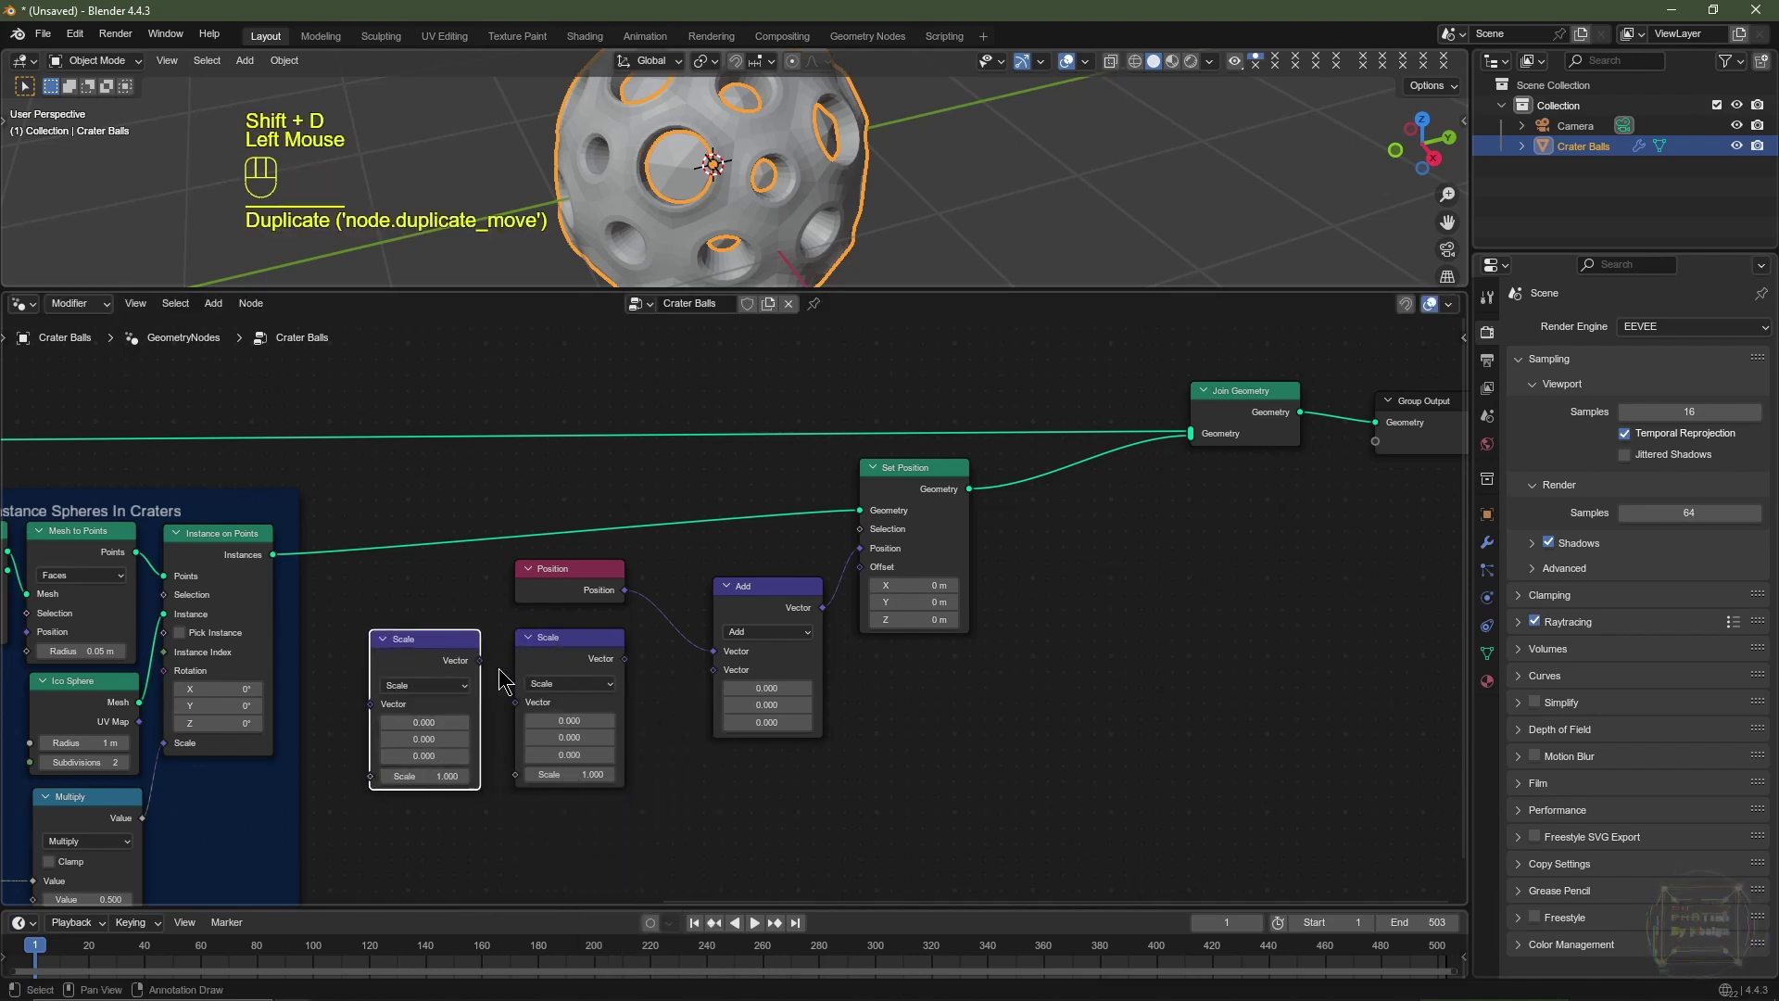
click(461, 687)
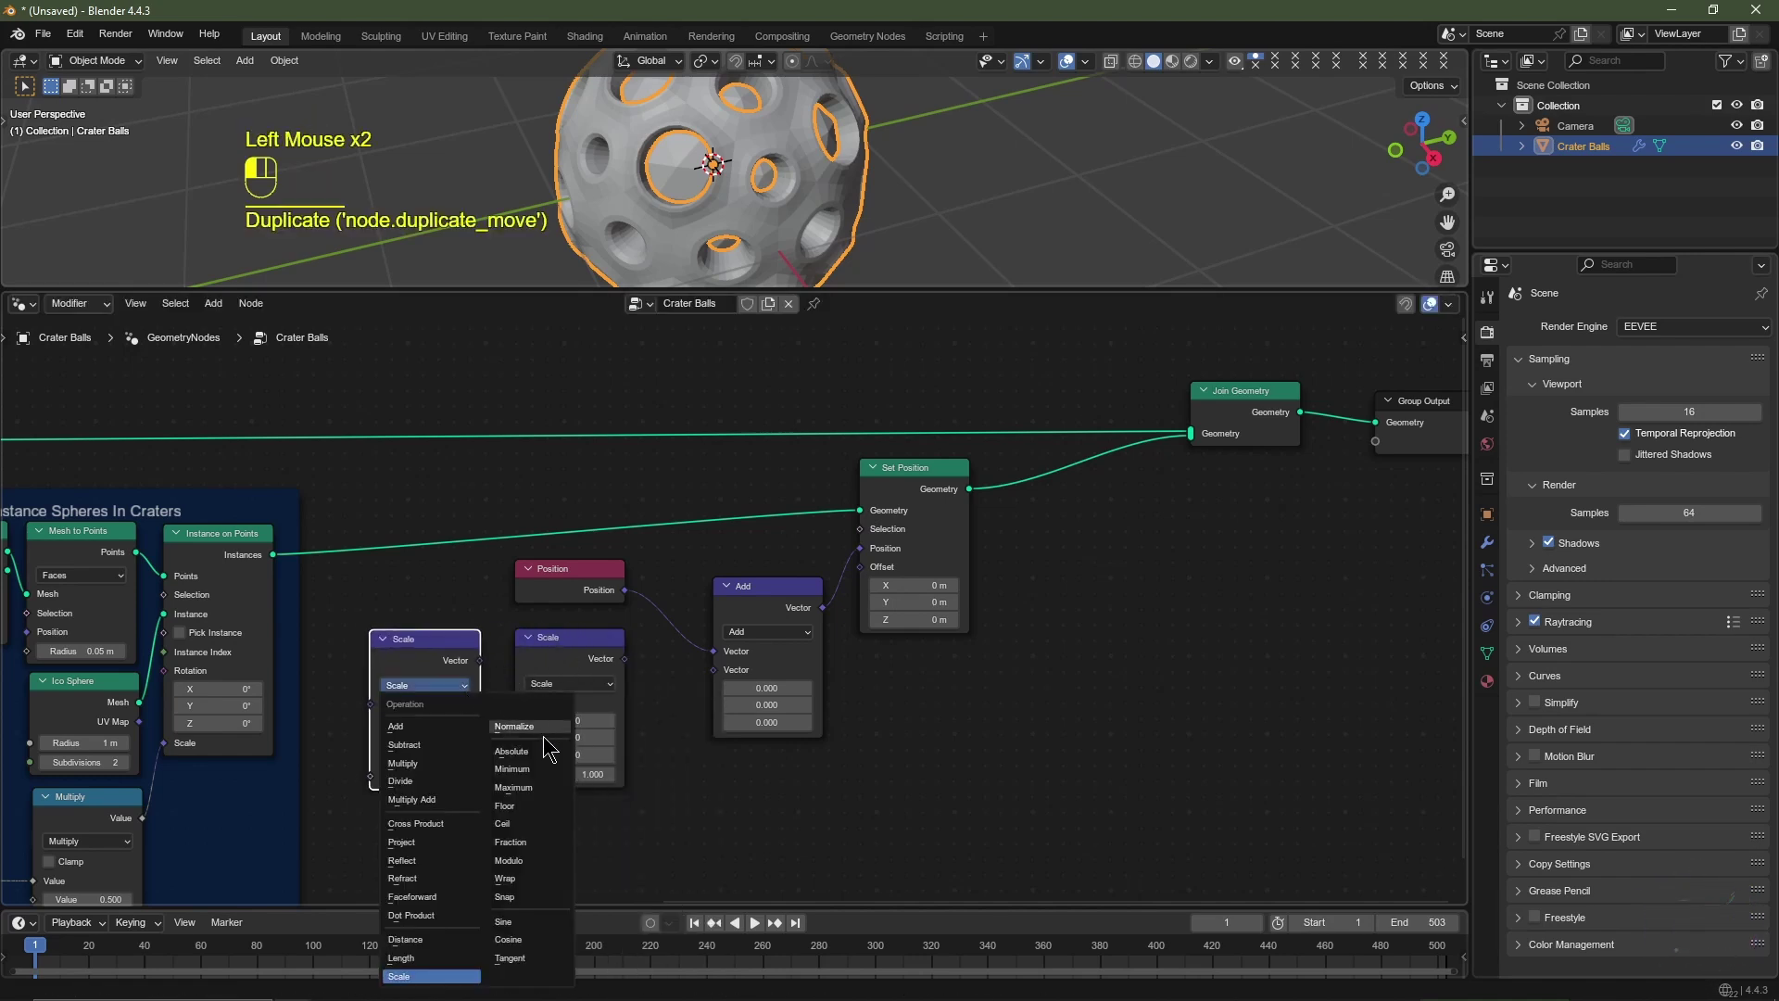
click(528, 728)
drag(752, 602, 760, 583)
drag(583, 648, 652, 662)
drag(449, 649, 522, 675)
Step: Duplicate the Position node and link it through Normalize and Scale into the Add node's second Vector
click(584, 584)
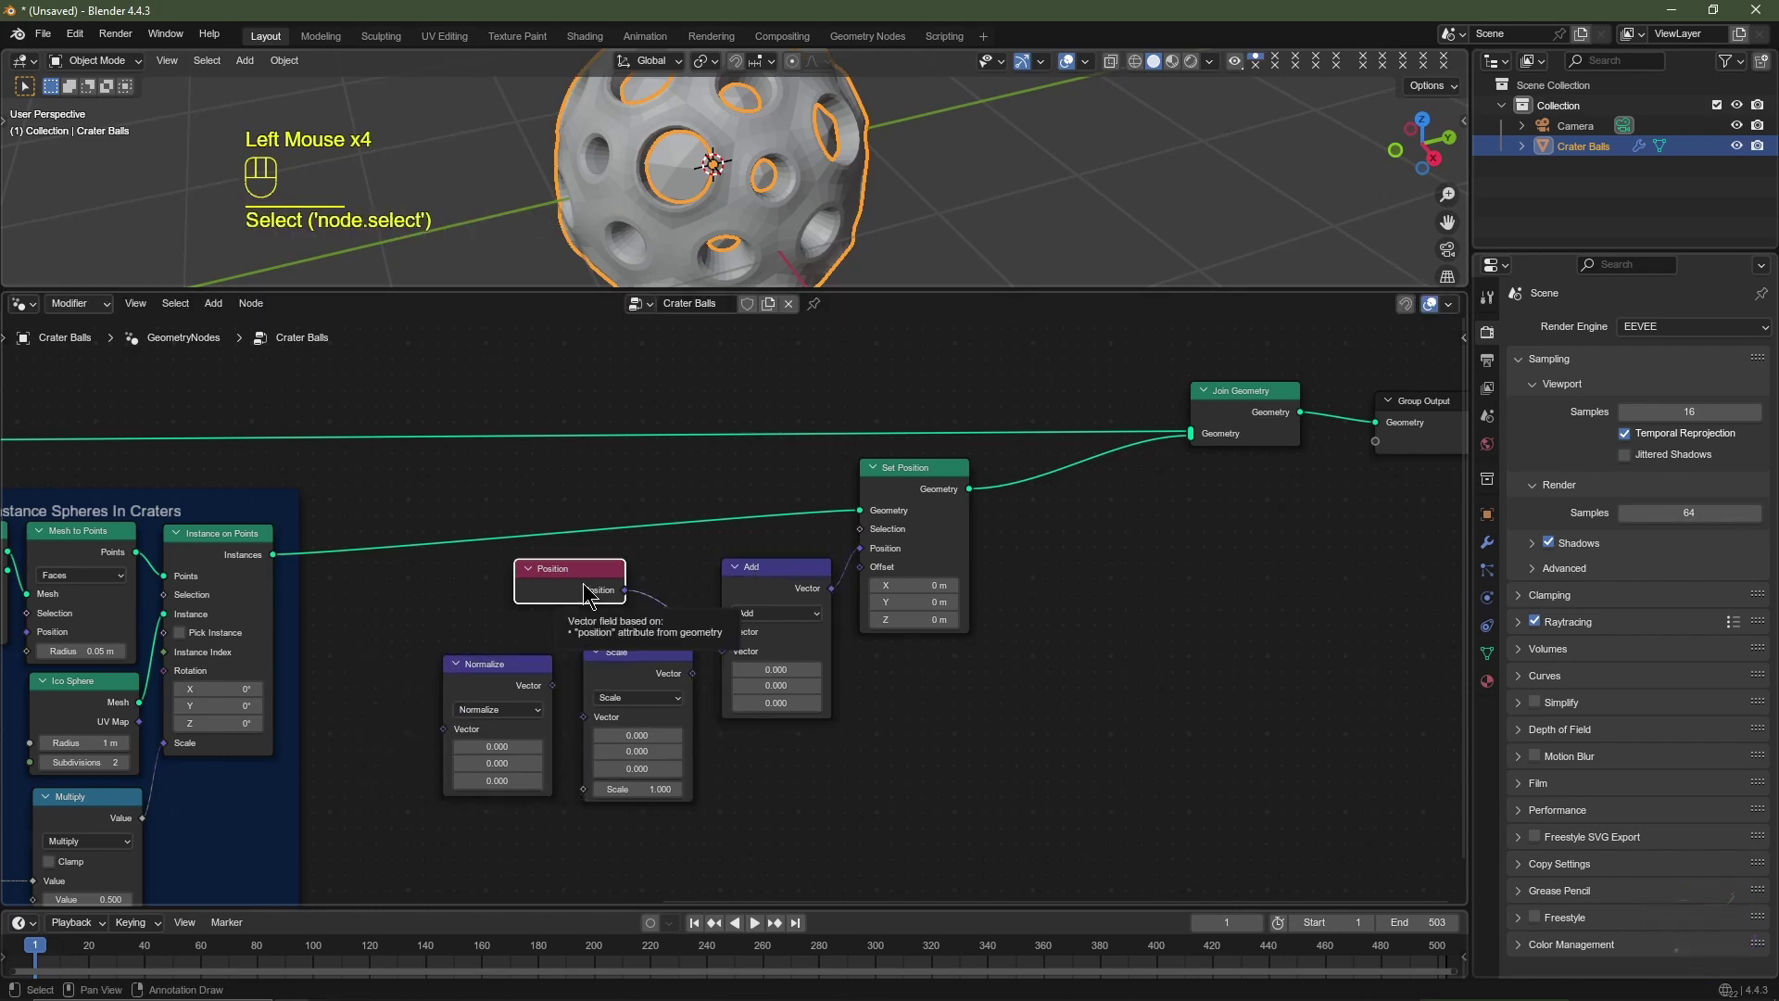
key(shift+d)
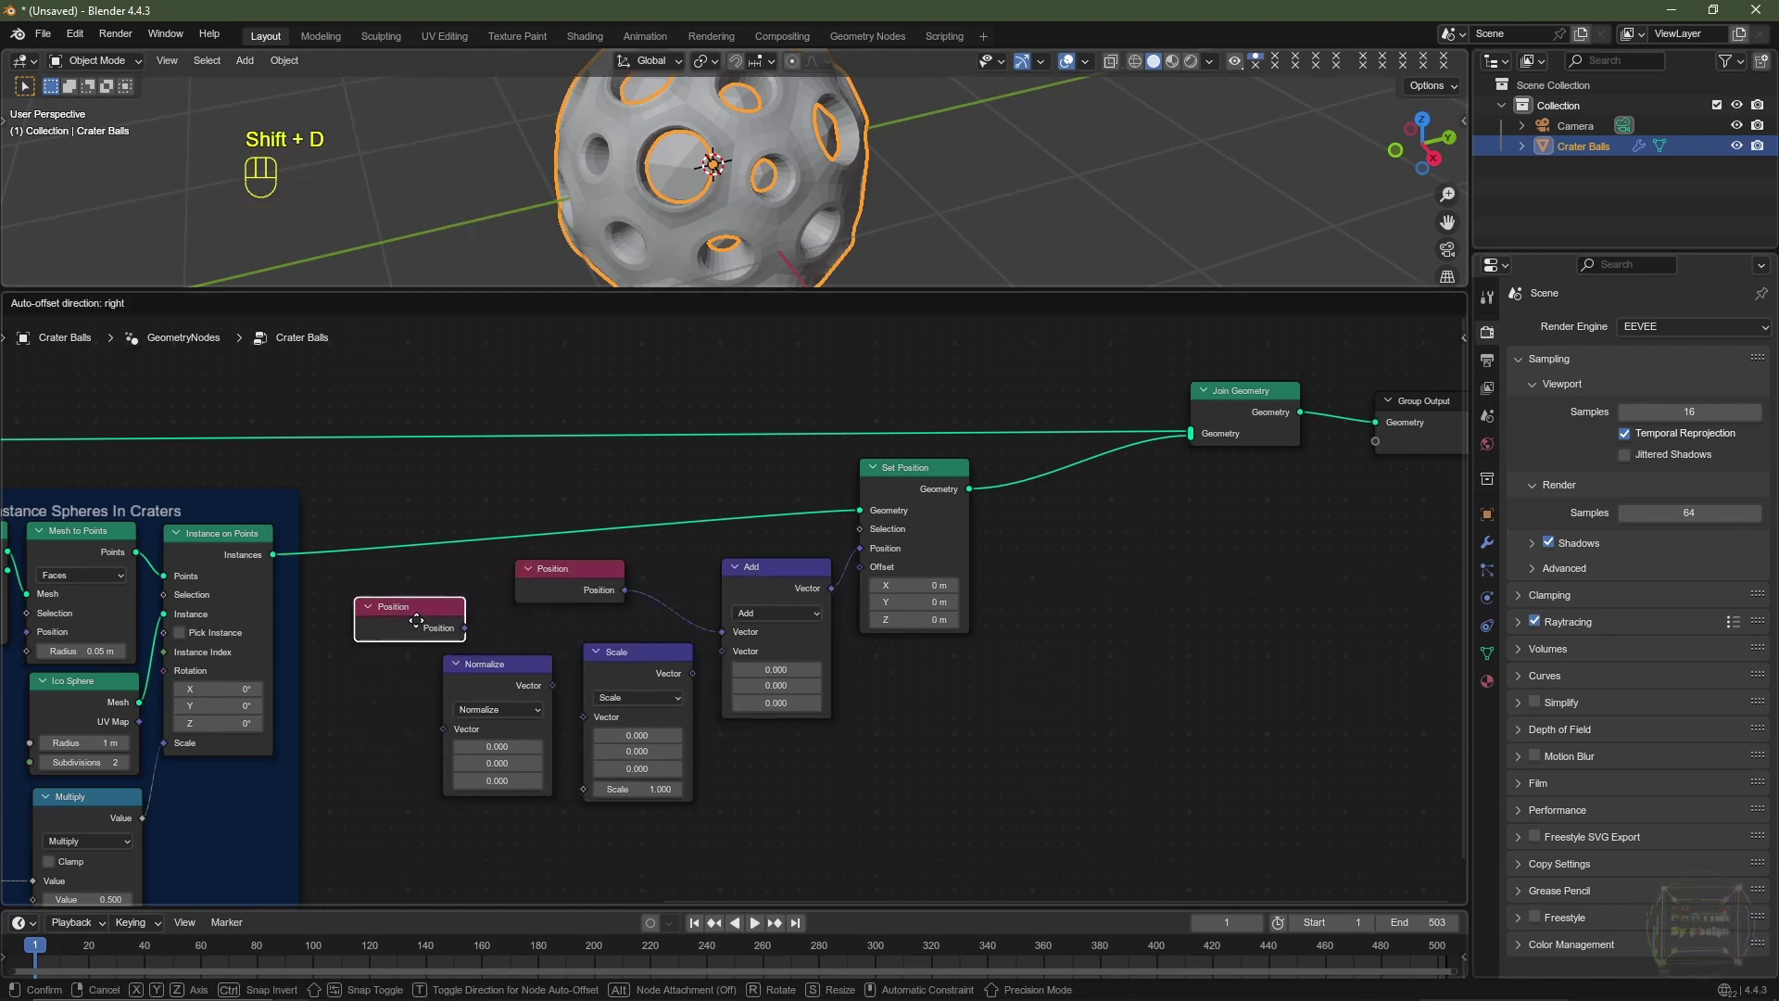
click(385, 622)
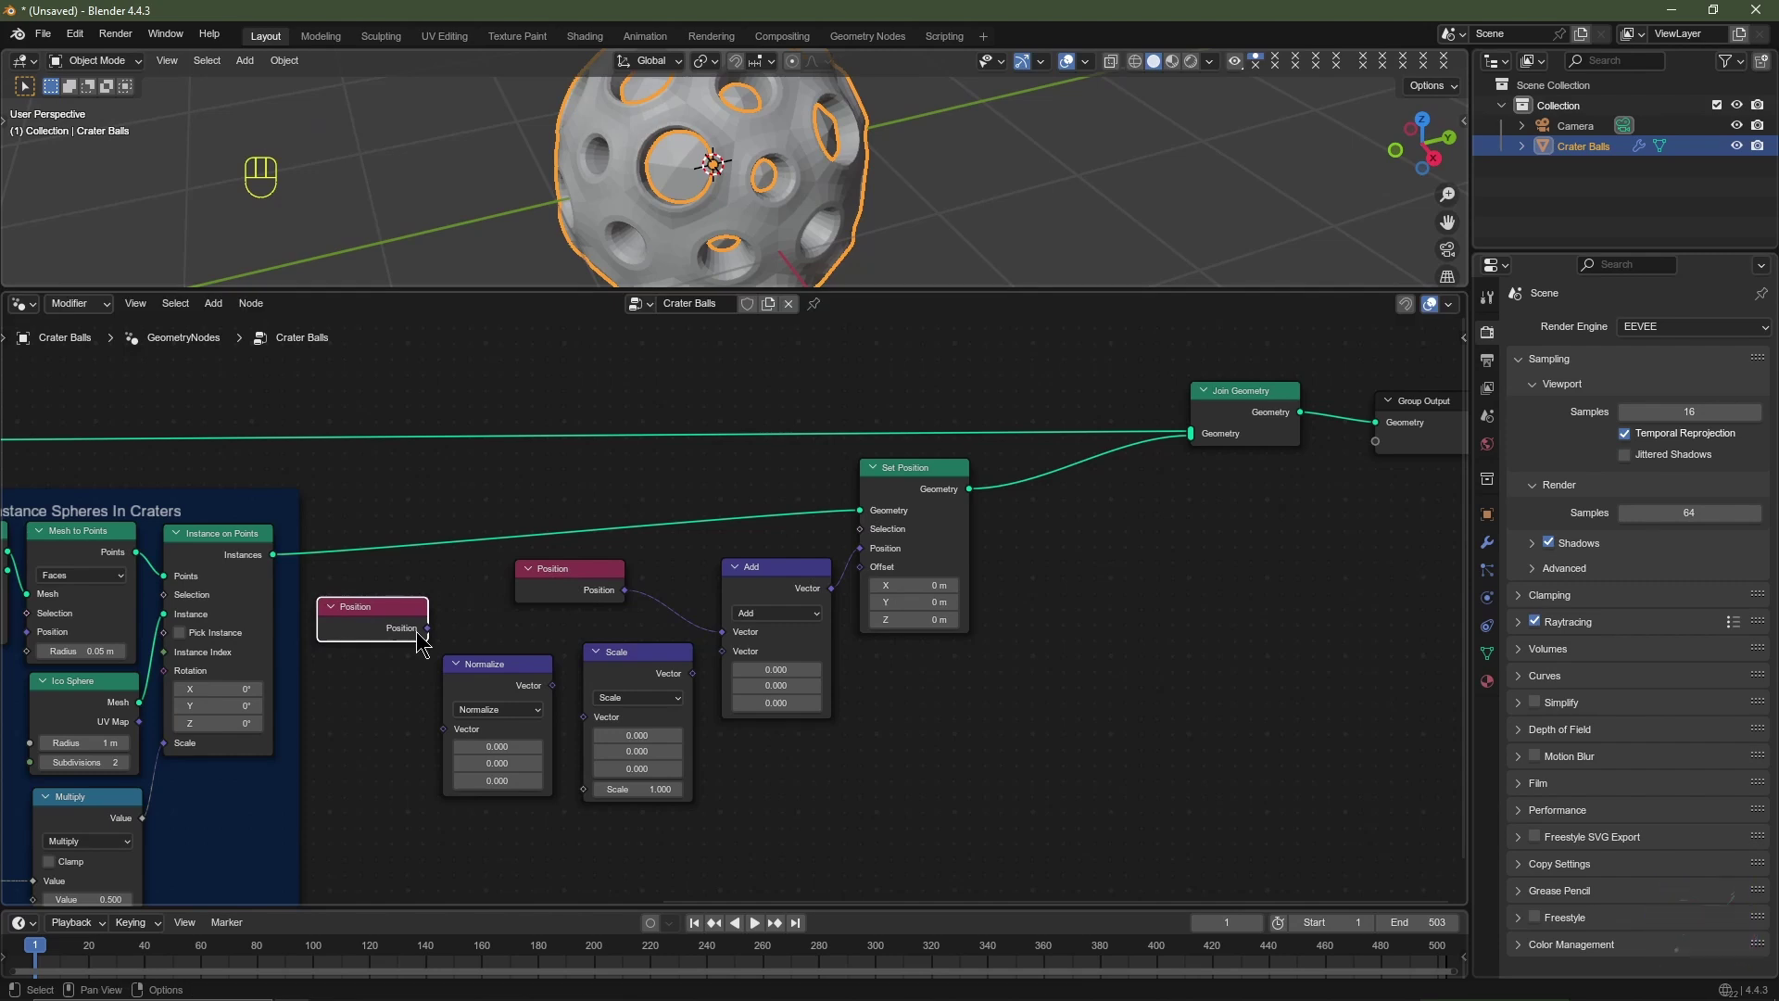
drag(428, 628, 445, 730)
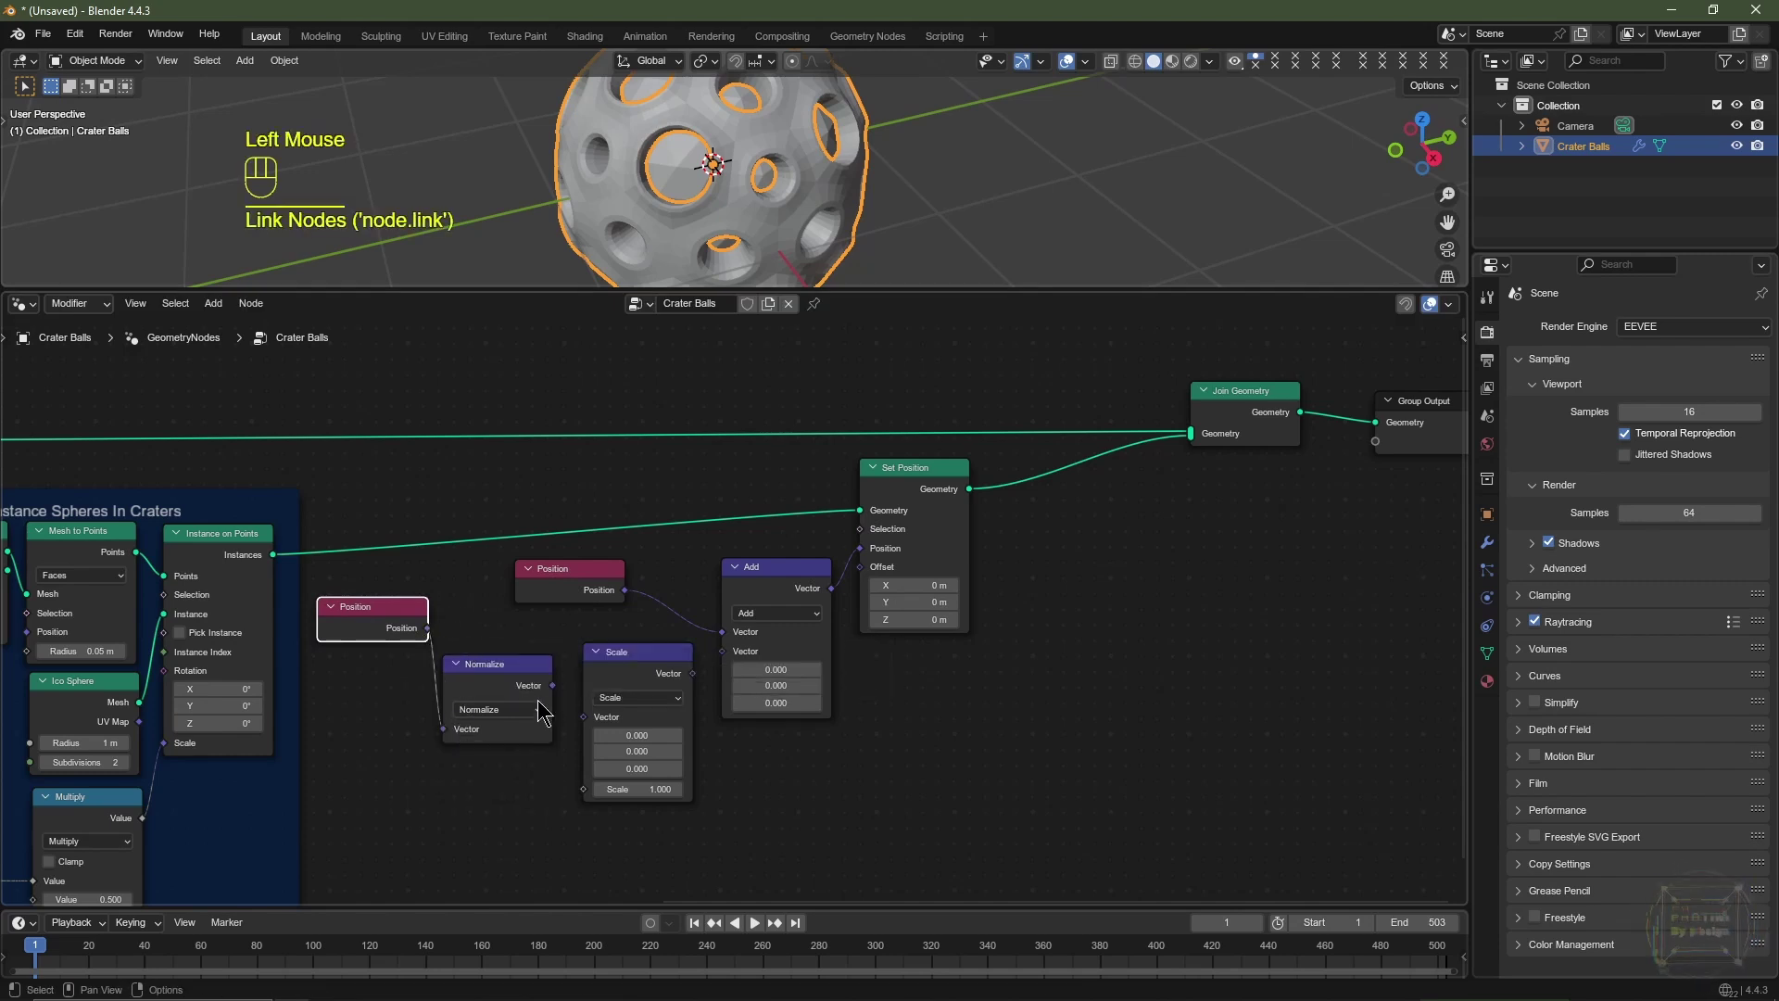
drag(560, 684, 583, 717)
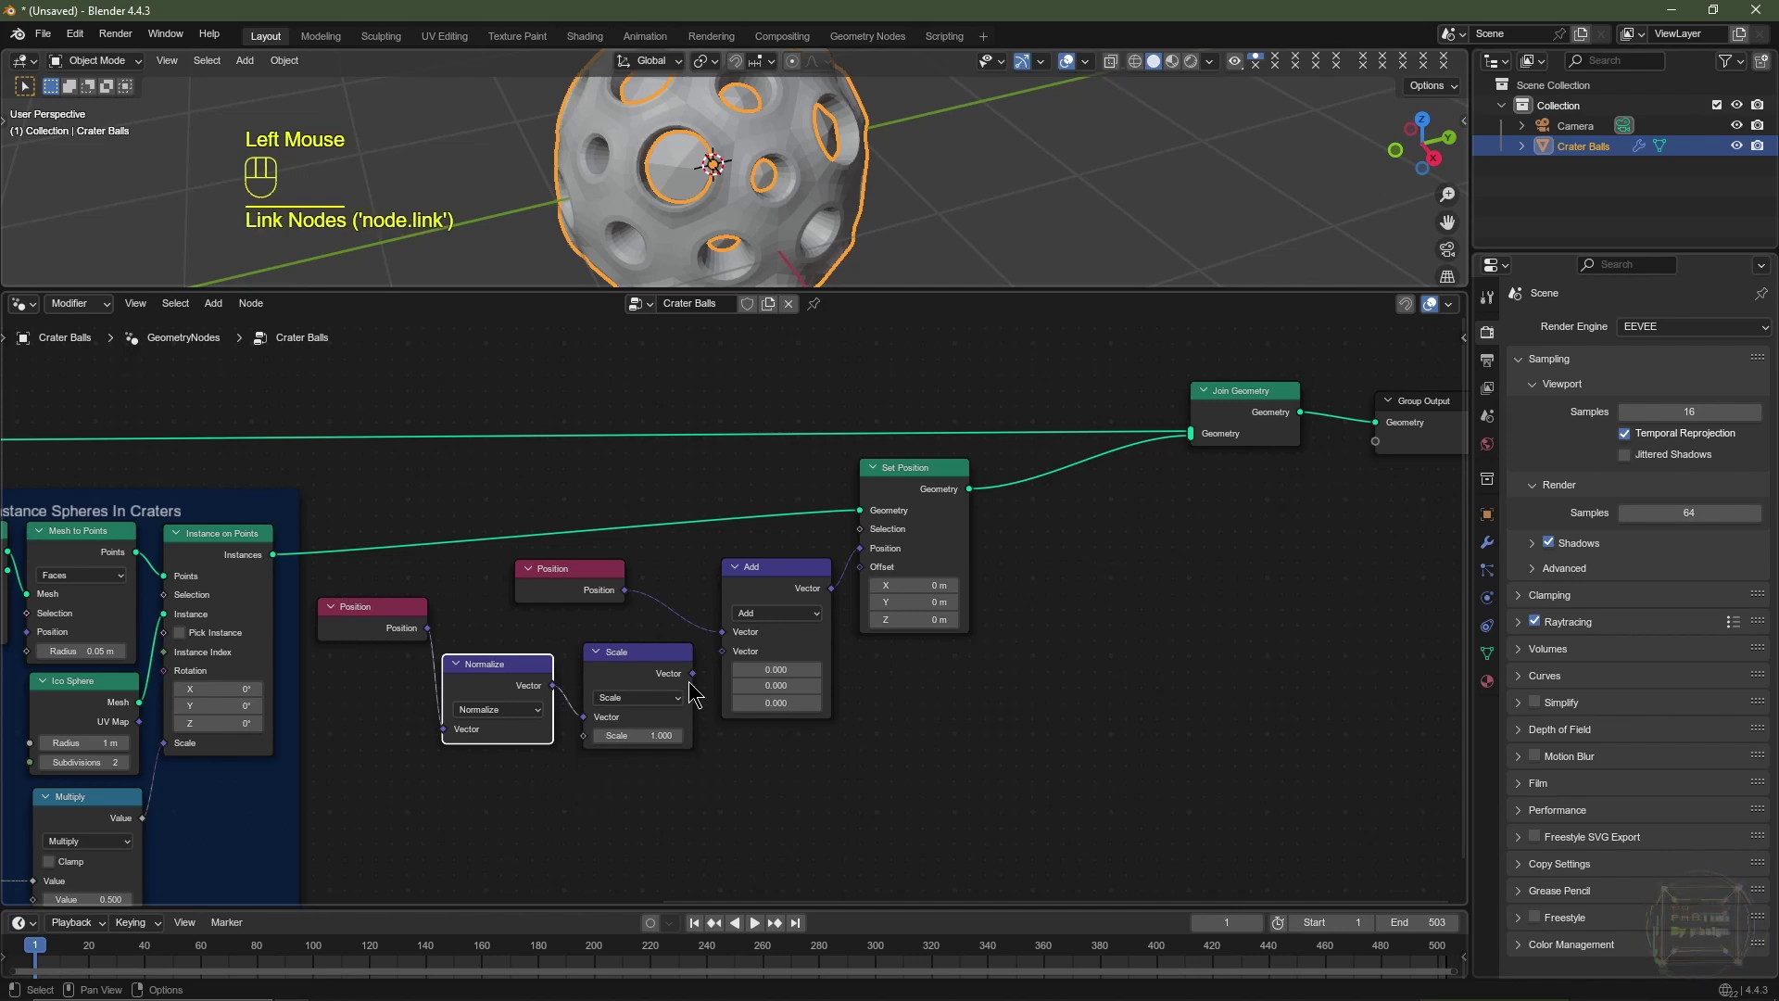
click(691, 681)
drag(691, 678, 723, 652)
Step: Try different factors on the Scale node to shift the spheres in and out of the craters
shift+drag(640, 735, 602, 735)
middle_drag(639, 735, 667, 727)
mouse_move(666, 727)
shift+mouse_down()
mouse_move(727, 727)
mouse_move(678, 727)
shift+mouse_up()
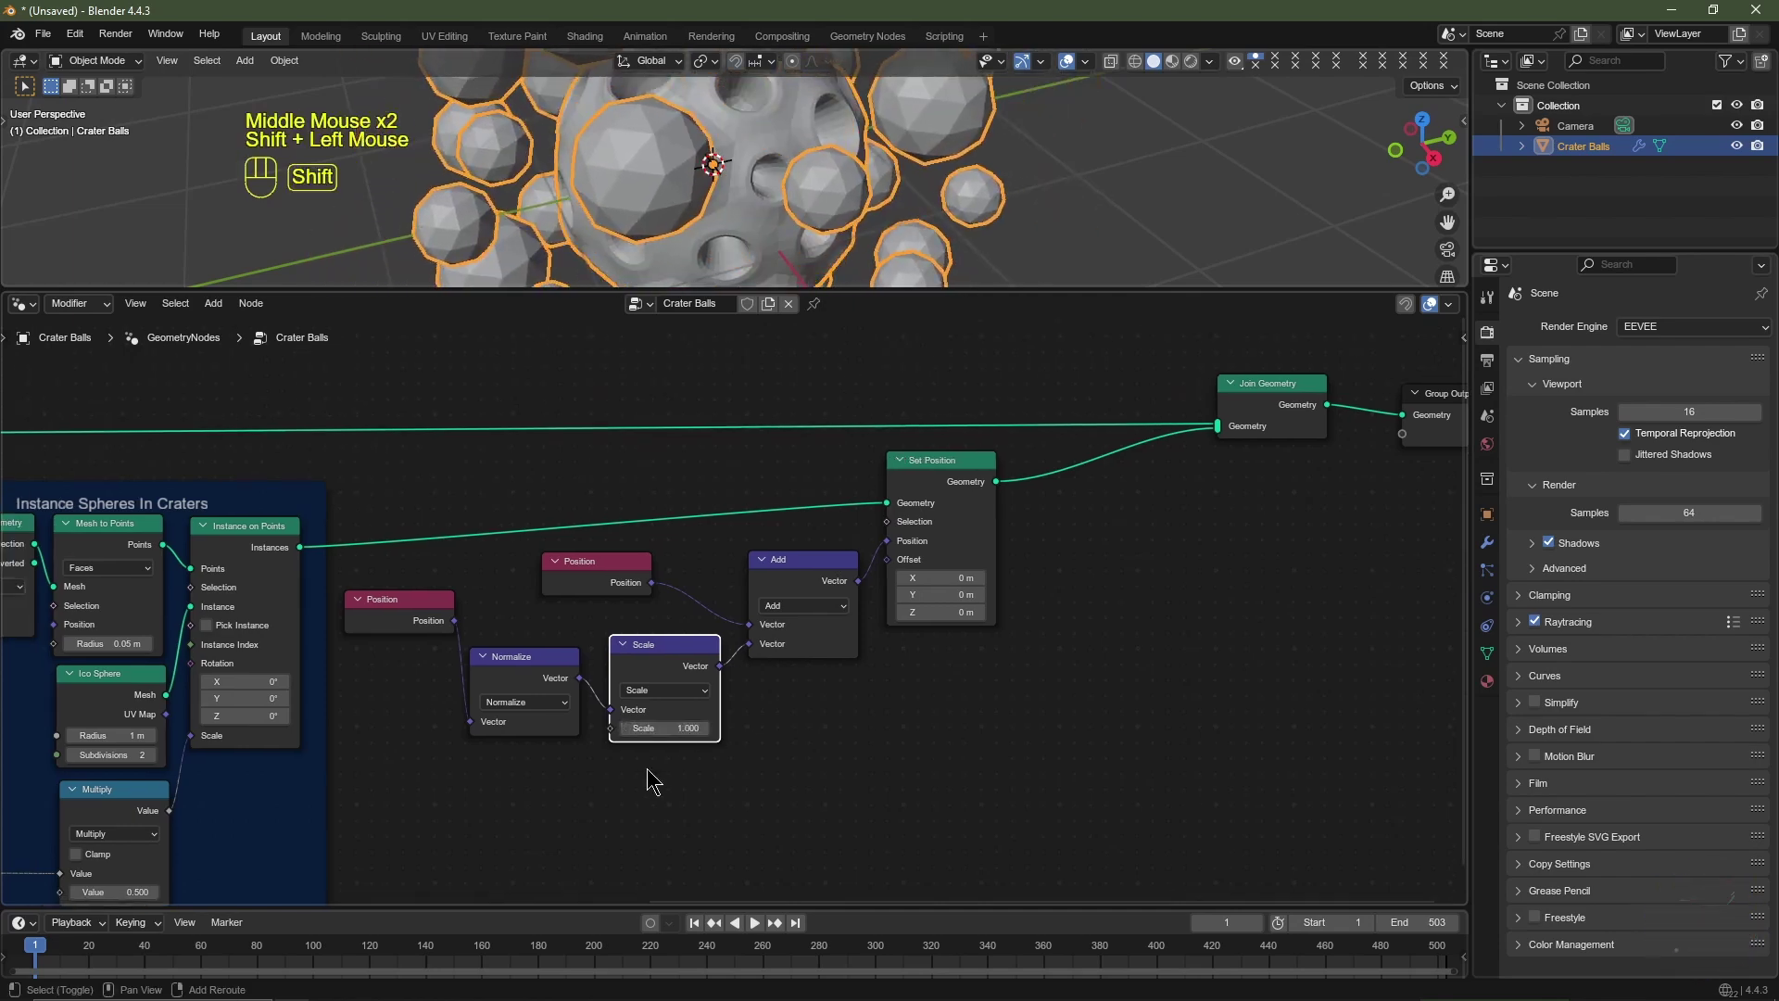
Step: Add a Random Value node below Normalize and link its Value into the Scale node's Scale input
middle_drag(519, 823, 609, 742)
key(shift+a)
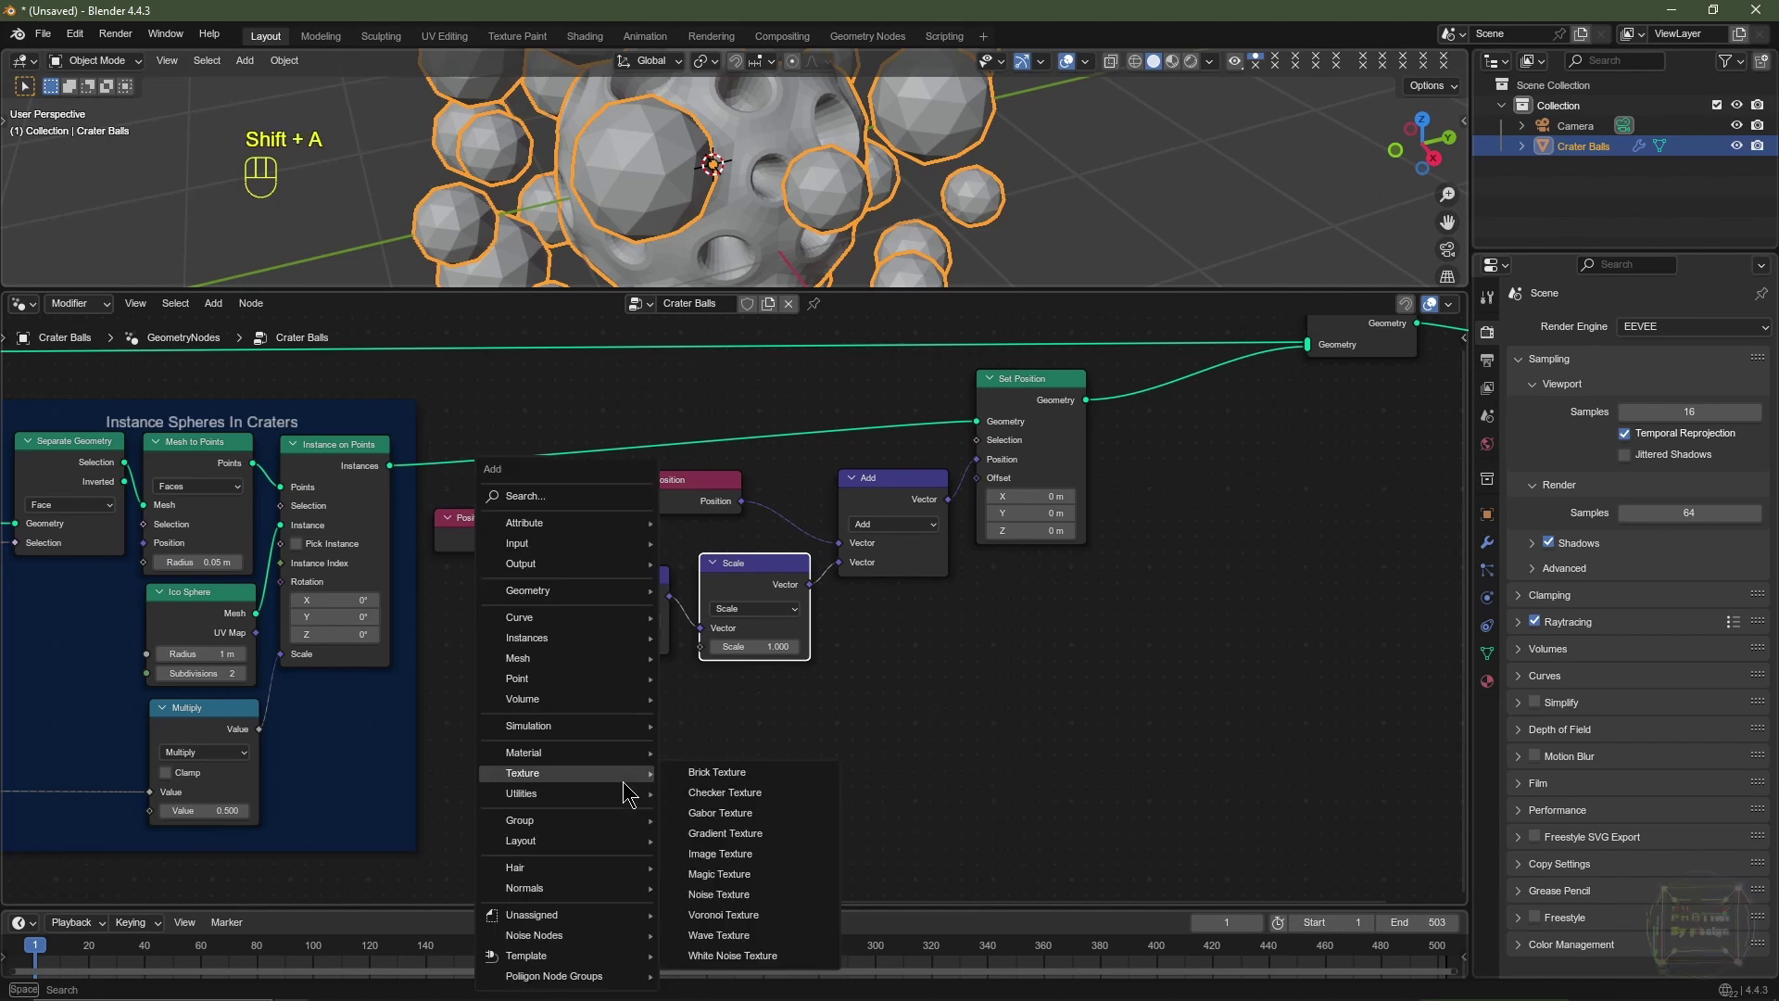
text(ran)
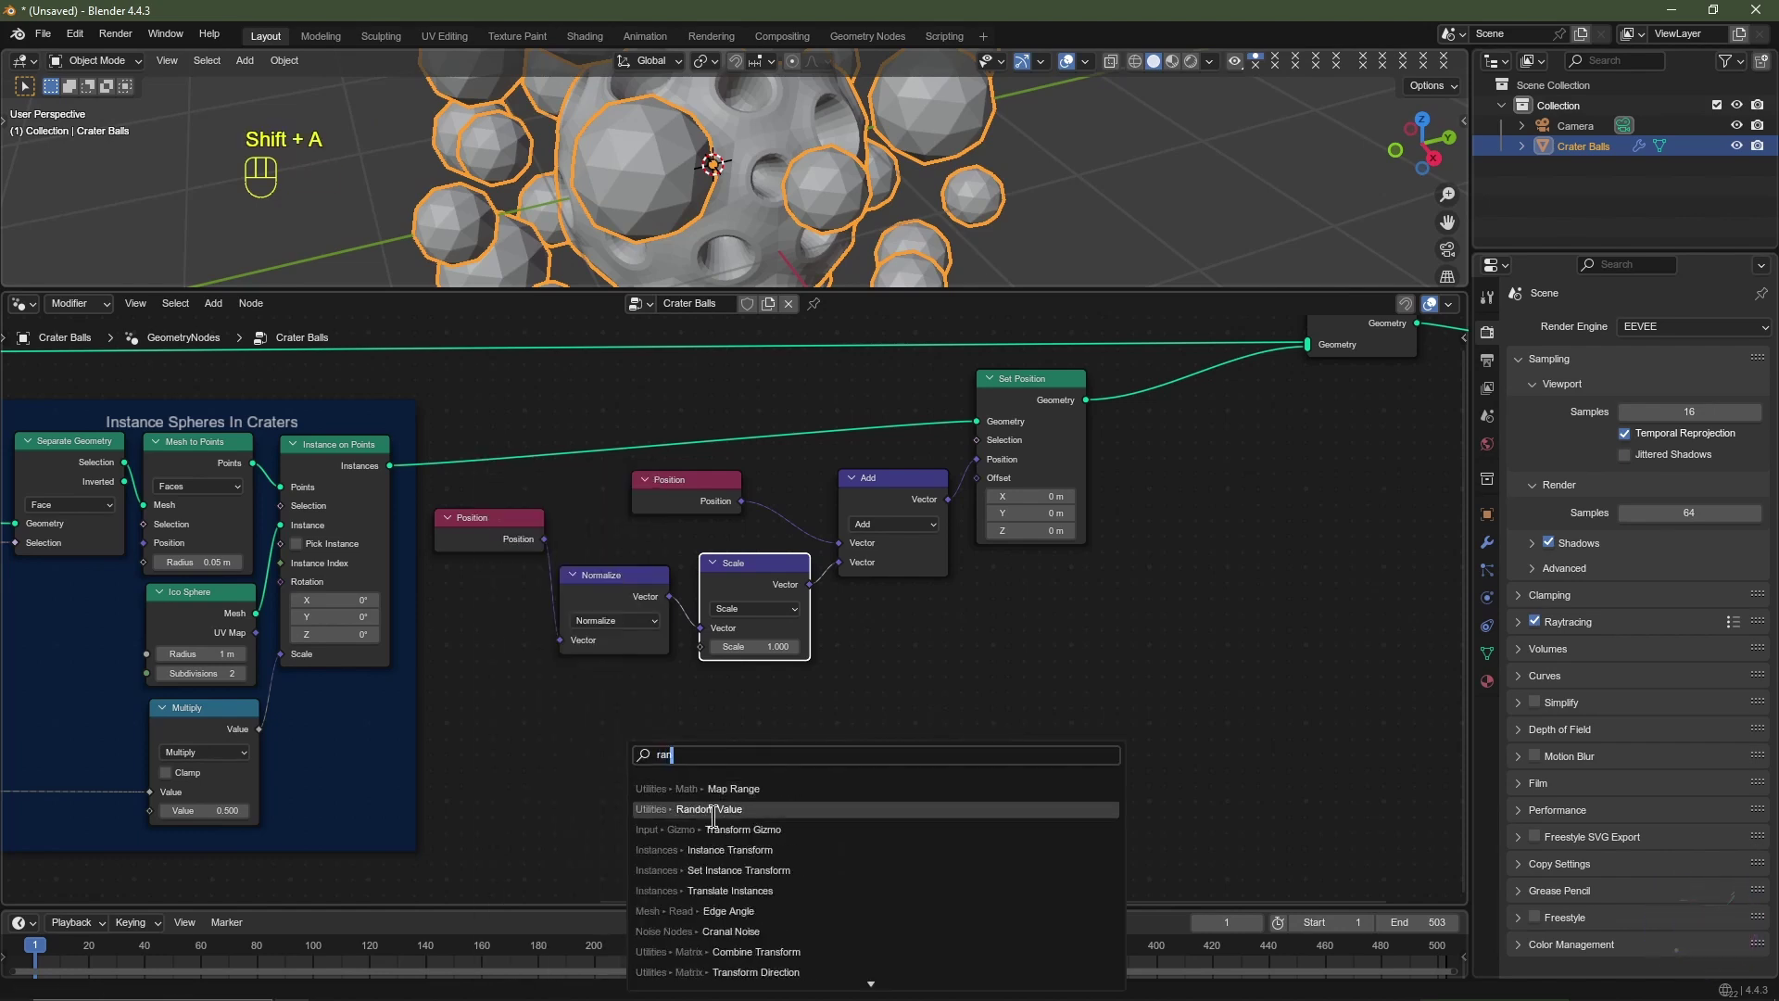
click(756, 809)
click(665, 718)
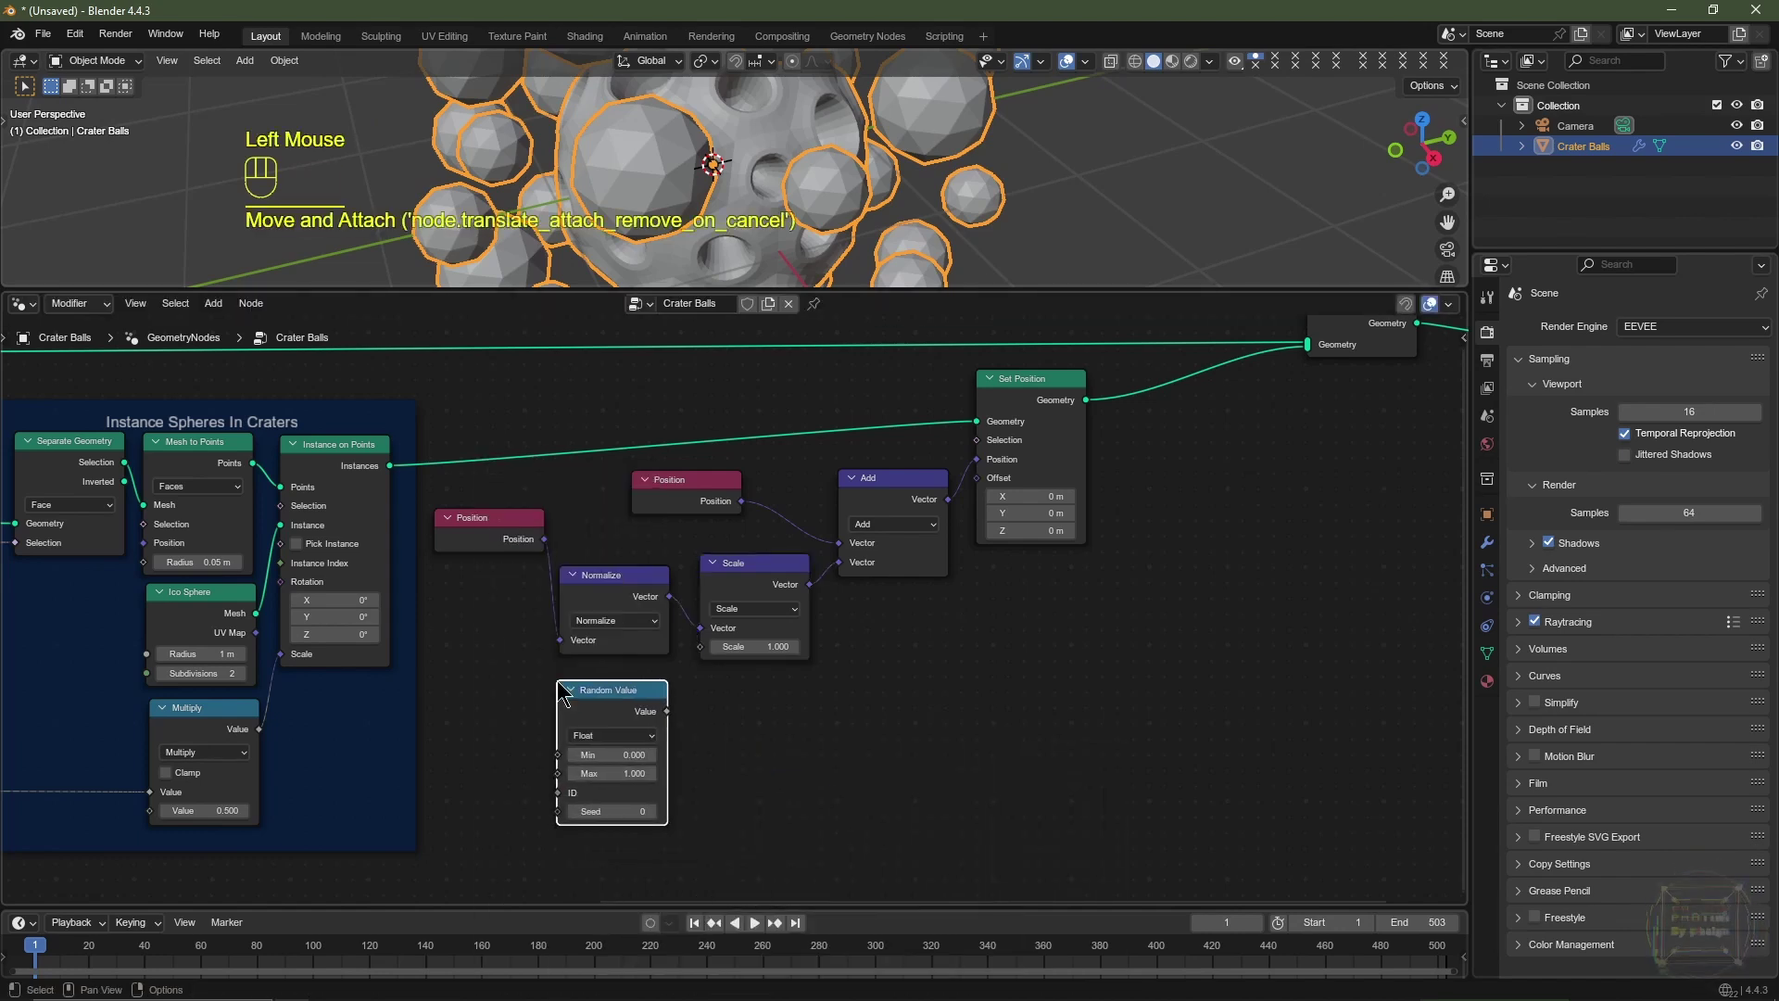
drag(666, 713, 700, 647)
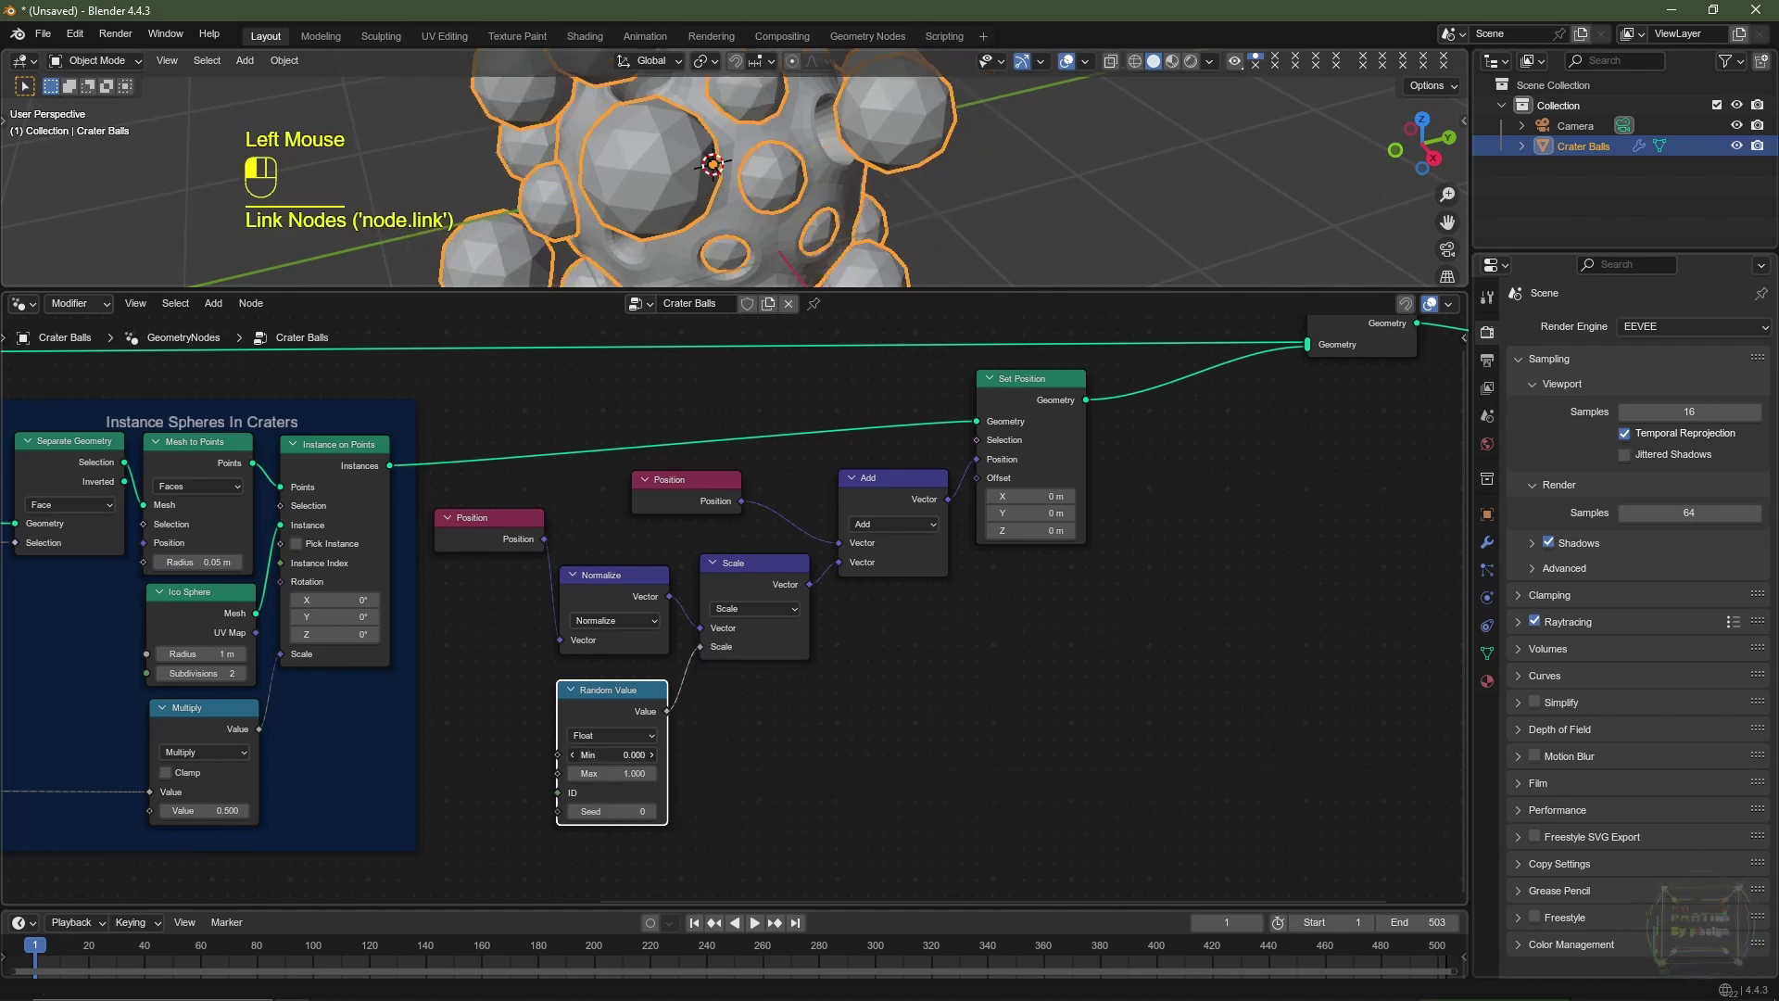
Step: Set the Random Value node's Min to 0.1 and Max to 0.5
key(BackSpace)
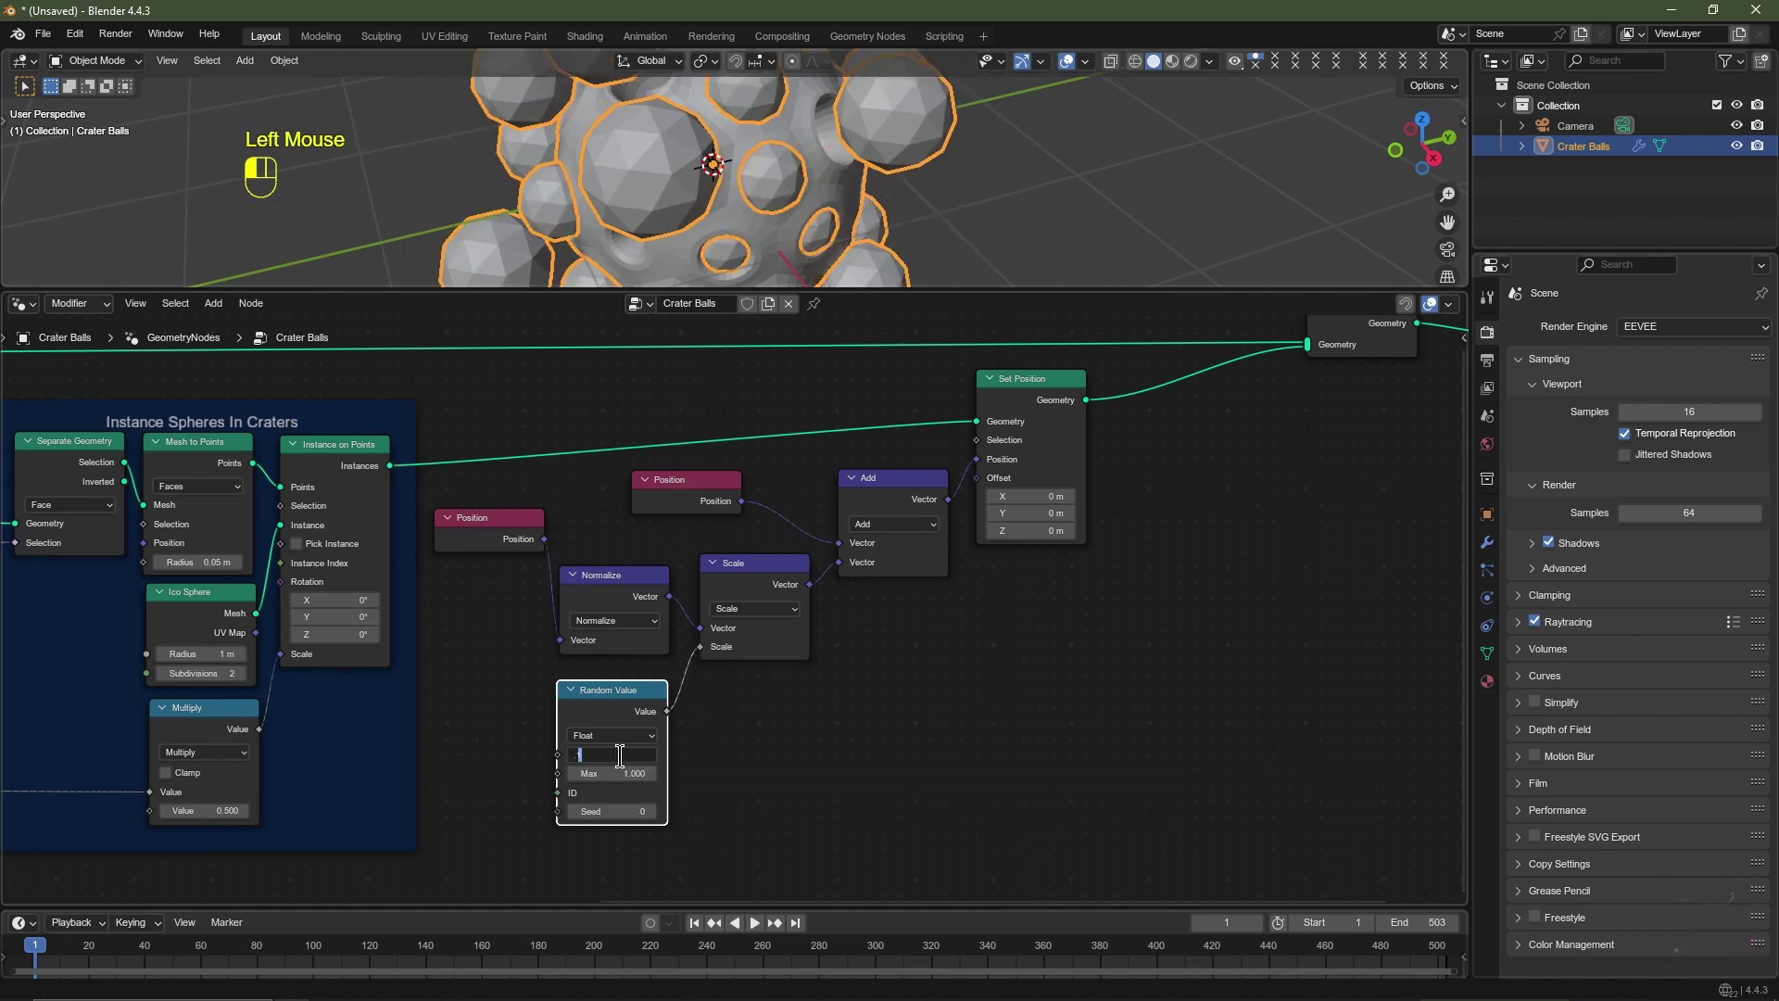
key(Tab)
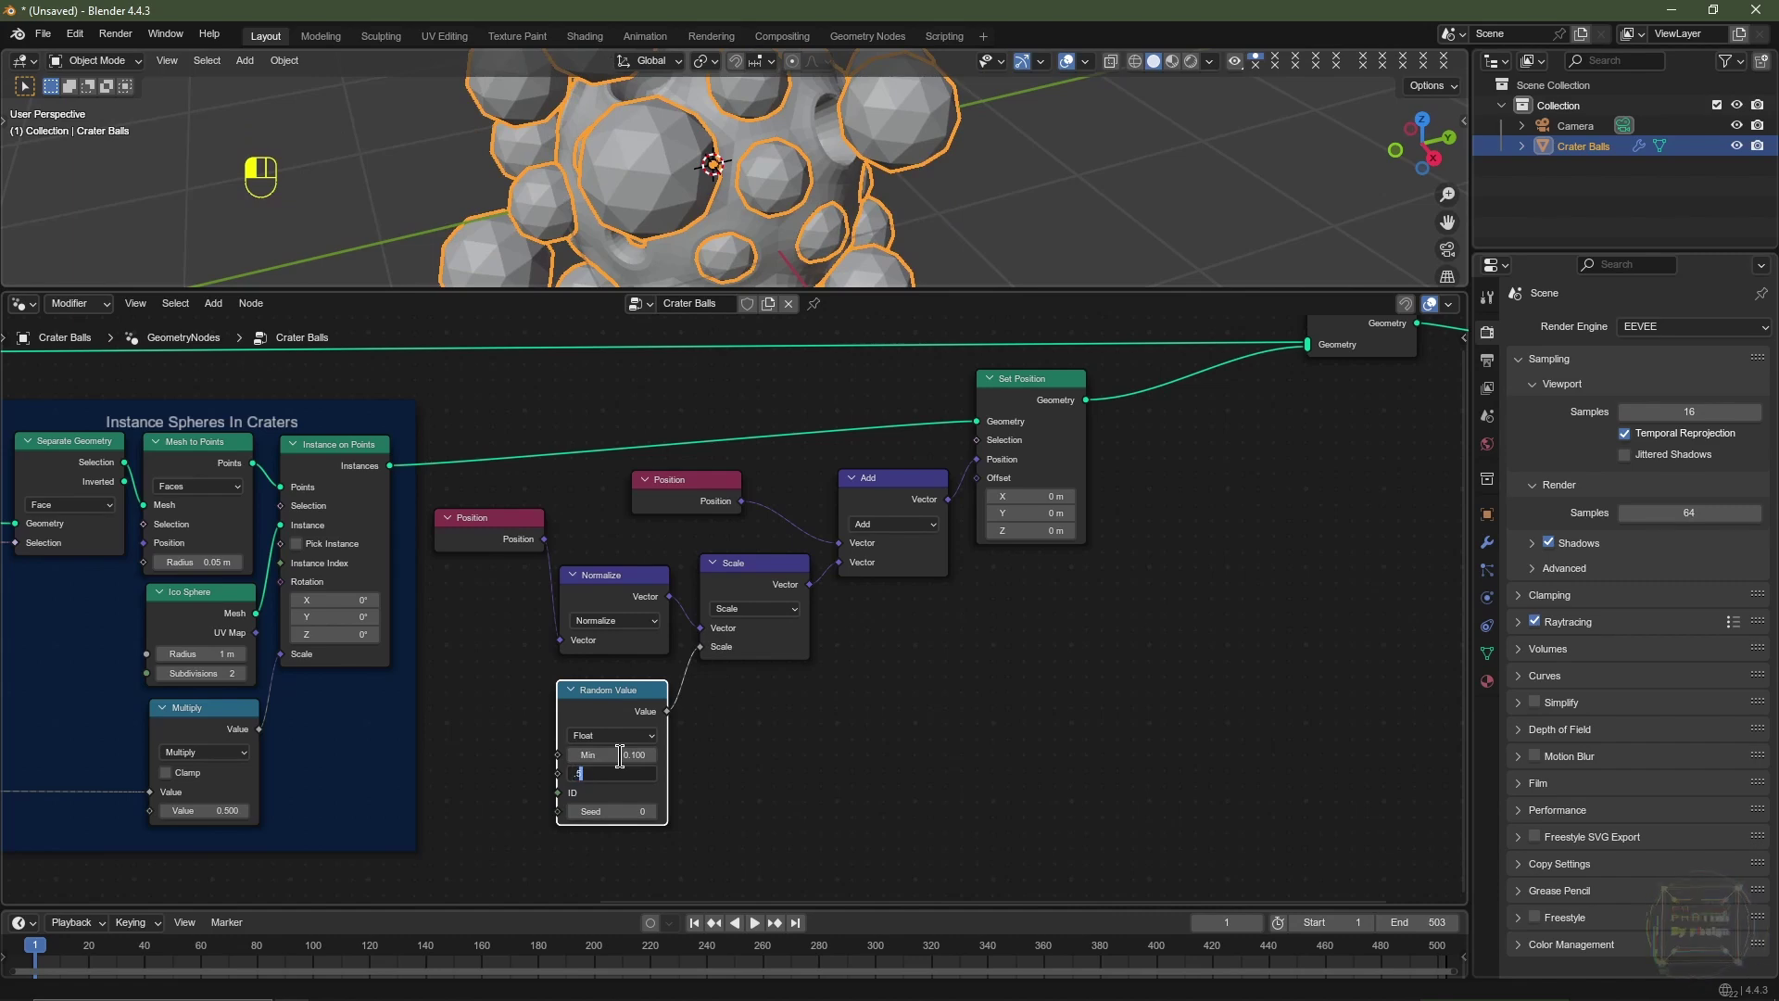
key(Return)
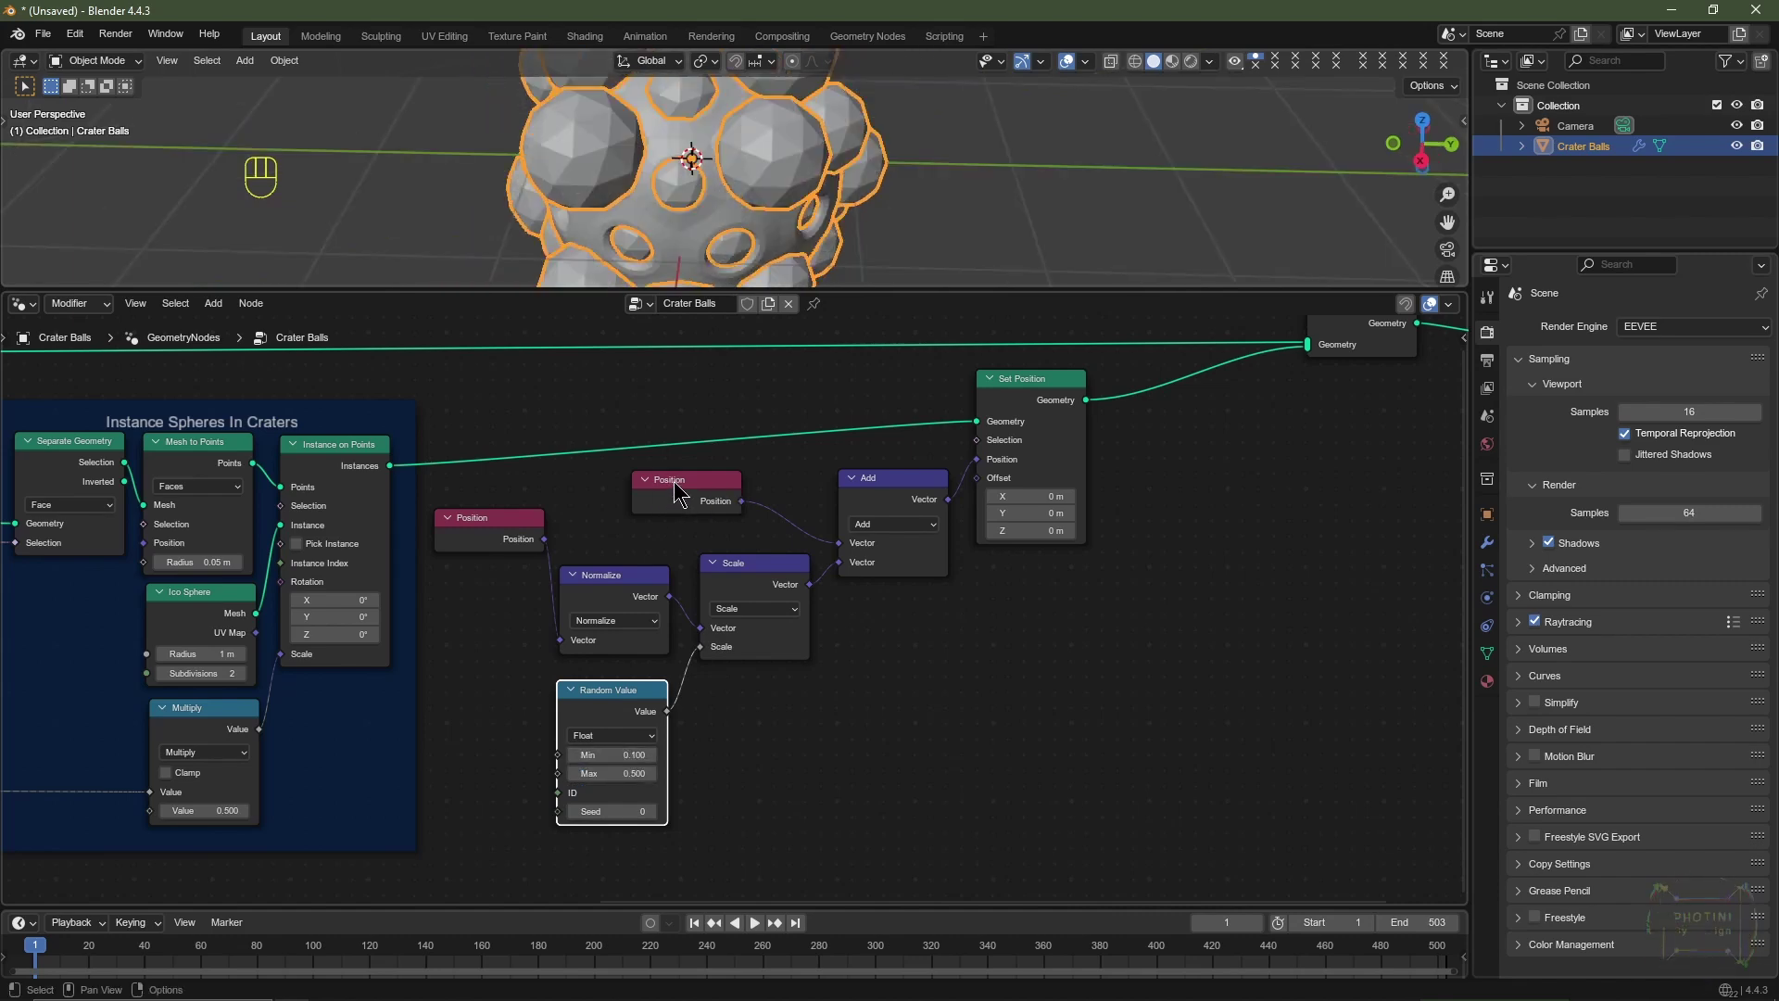
Step: Tidy the Position, Normalize, Scale, Add, Random Value and Set Position nodes, and shift the whole group away from the Instance Spheres In Craters frame
drag(674, 481, 736, 509)
drag(491, 522, 492, 616)
drag(1024, 380, 1026, 427)
drag(895, 480, 898, 509)
drag(745, 510, 754, 507)
mouse_move(1184, 434)
mouse_down()
mouse_move(846, 600)
mouse_move(522, 796)
mouse_up()
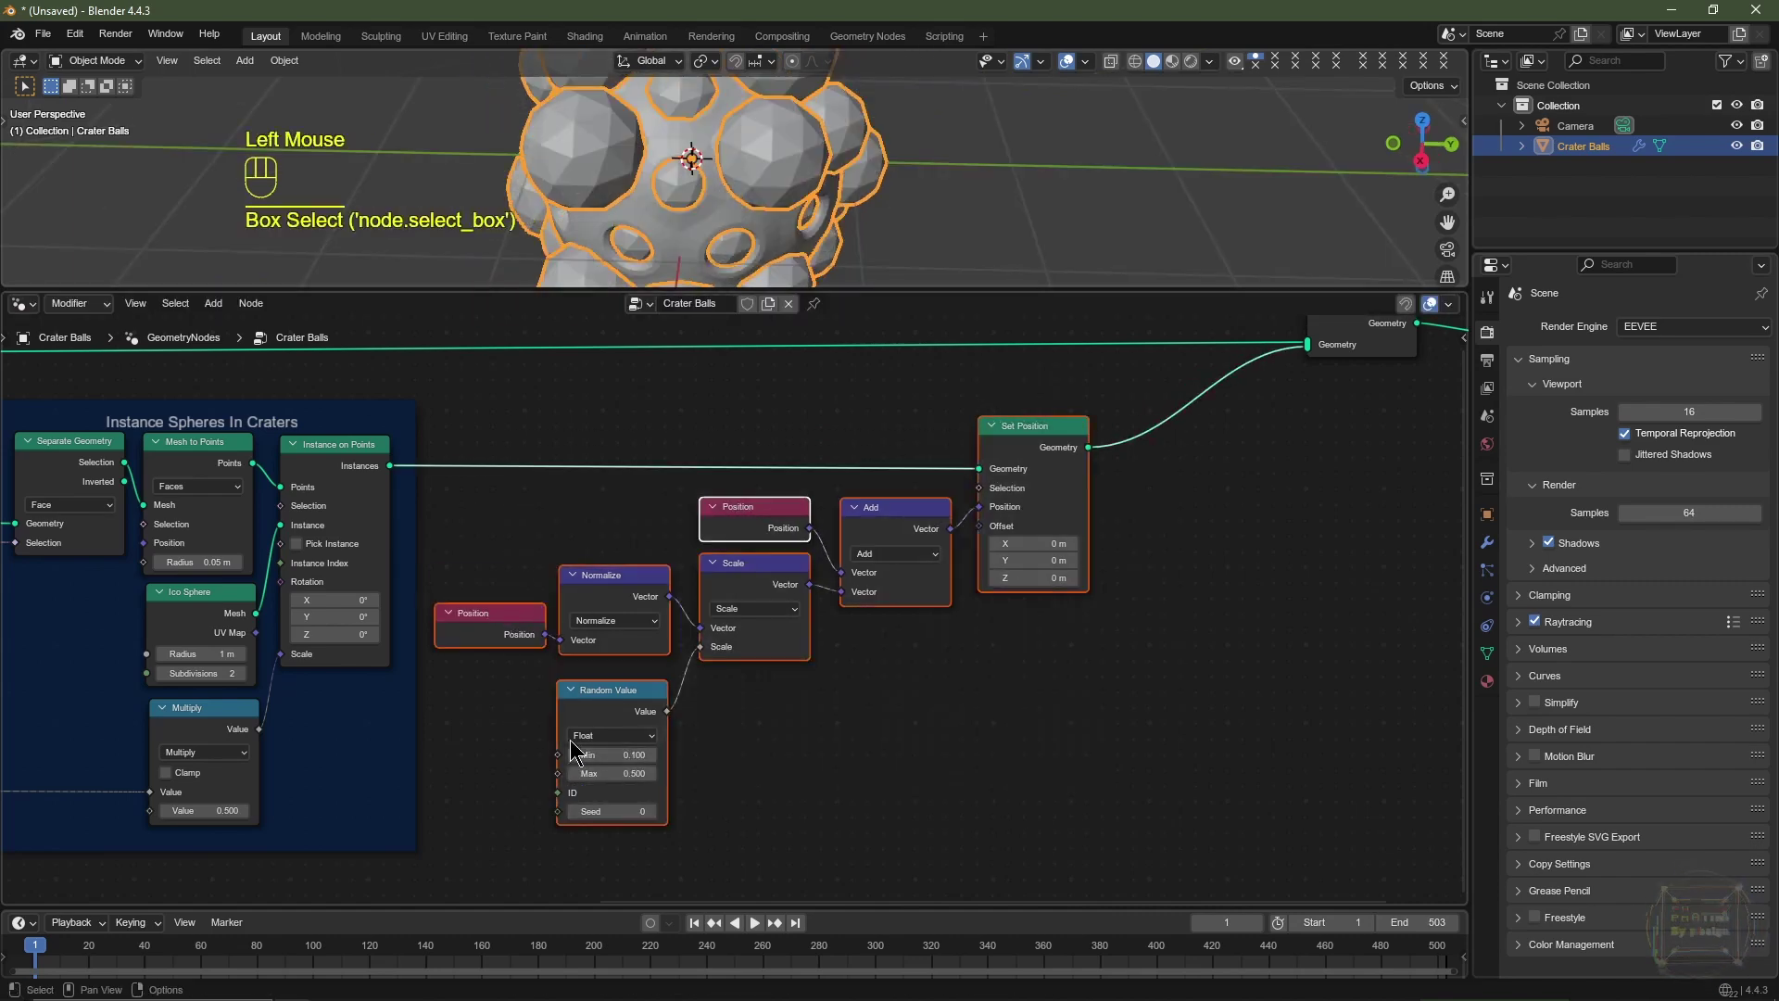
key(g)
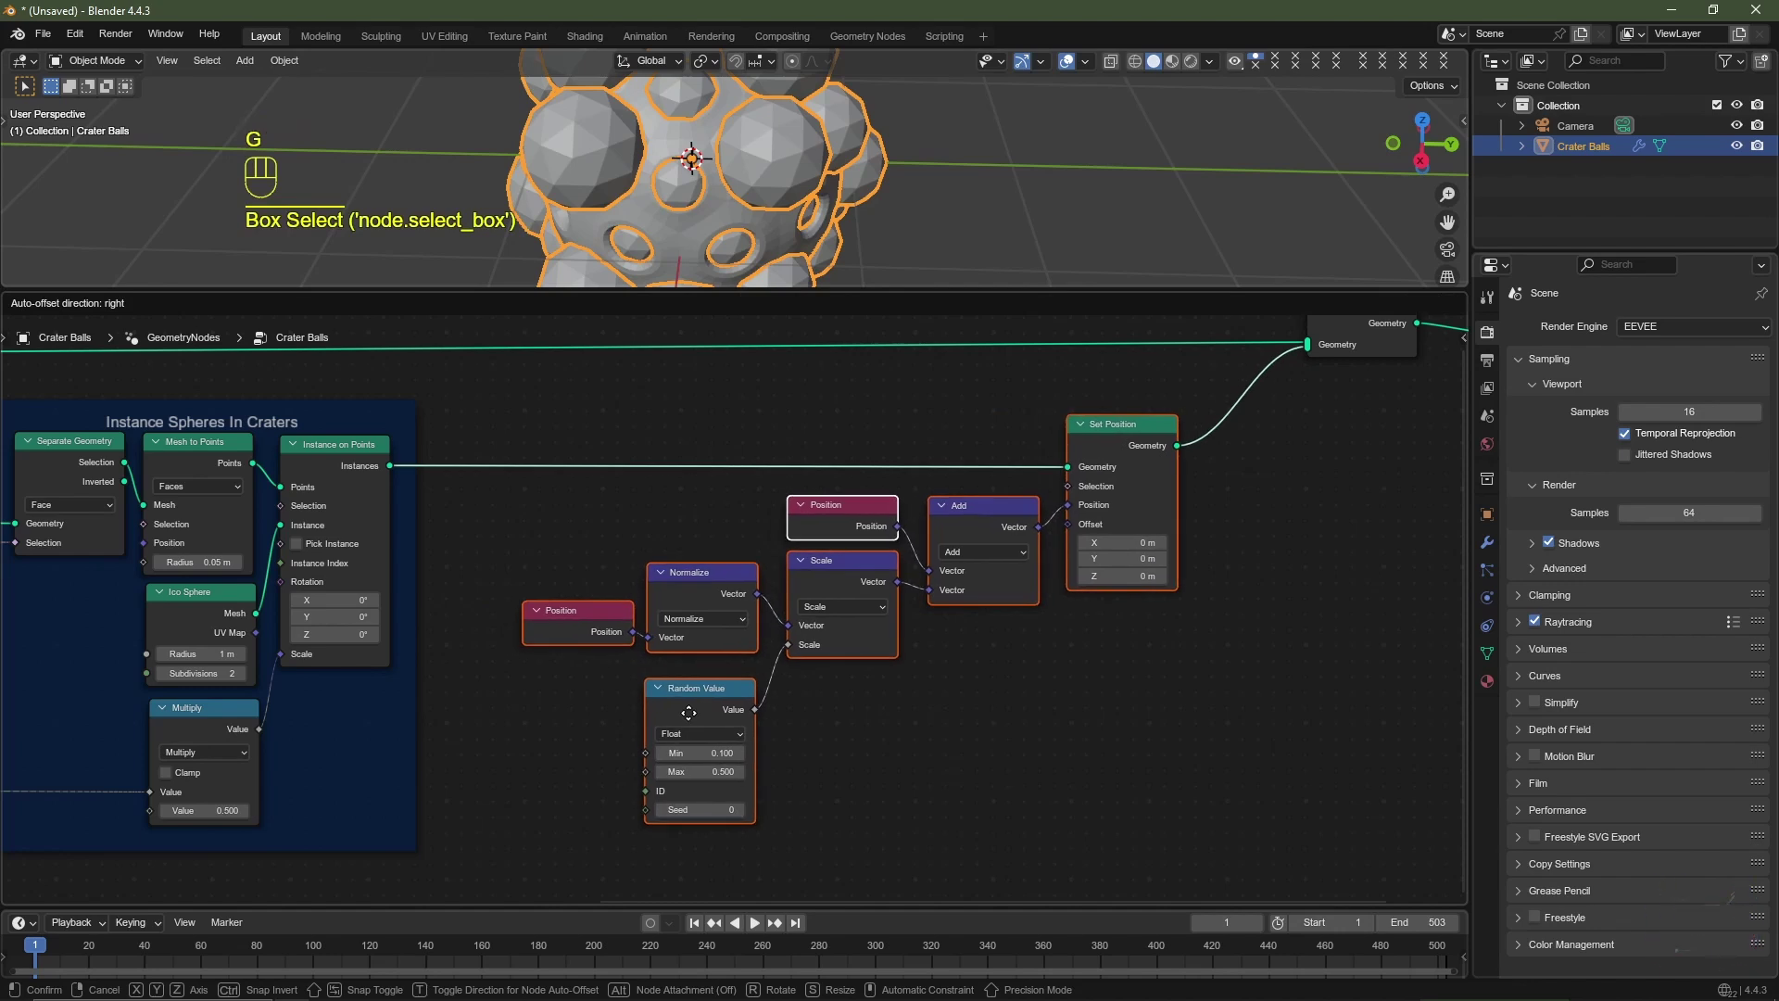
click(690, 726)
middle_drag(1058, 682, 921, 679)
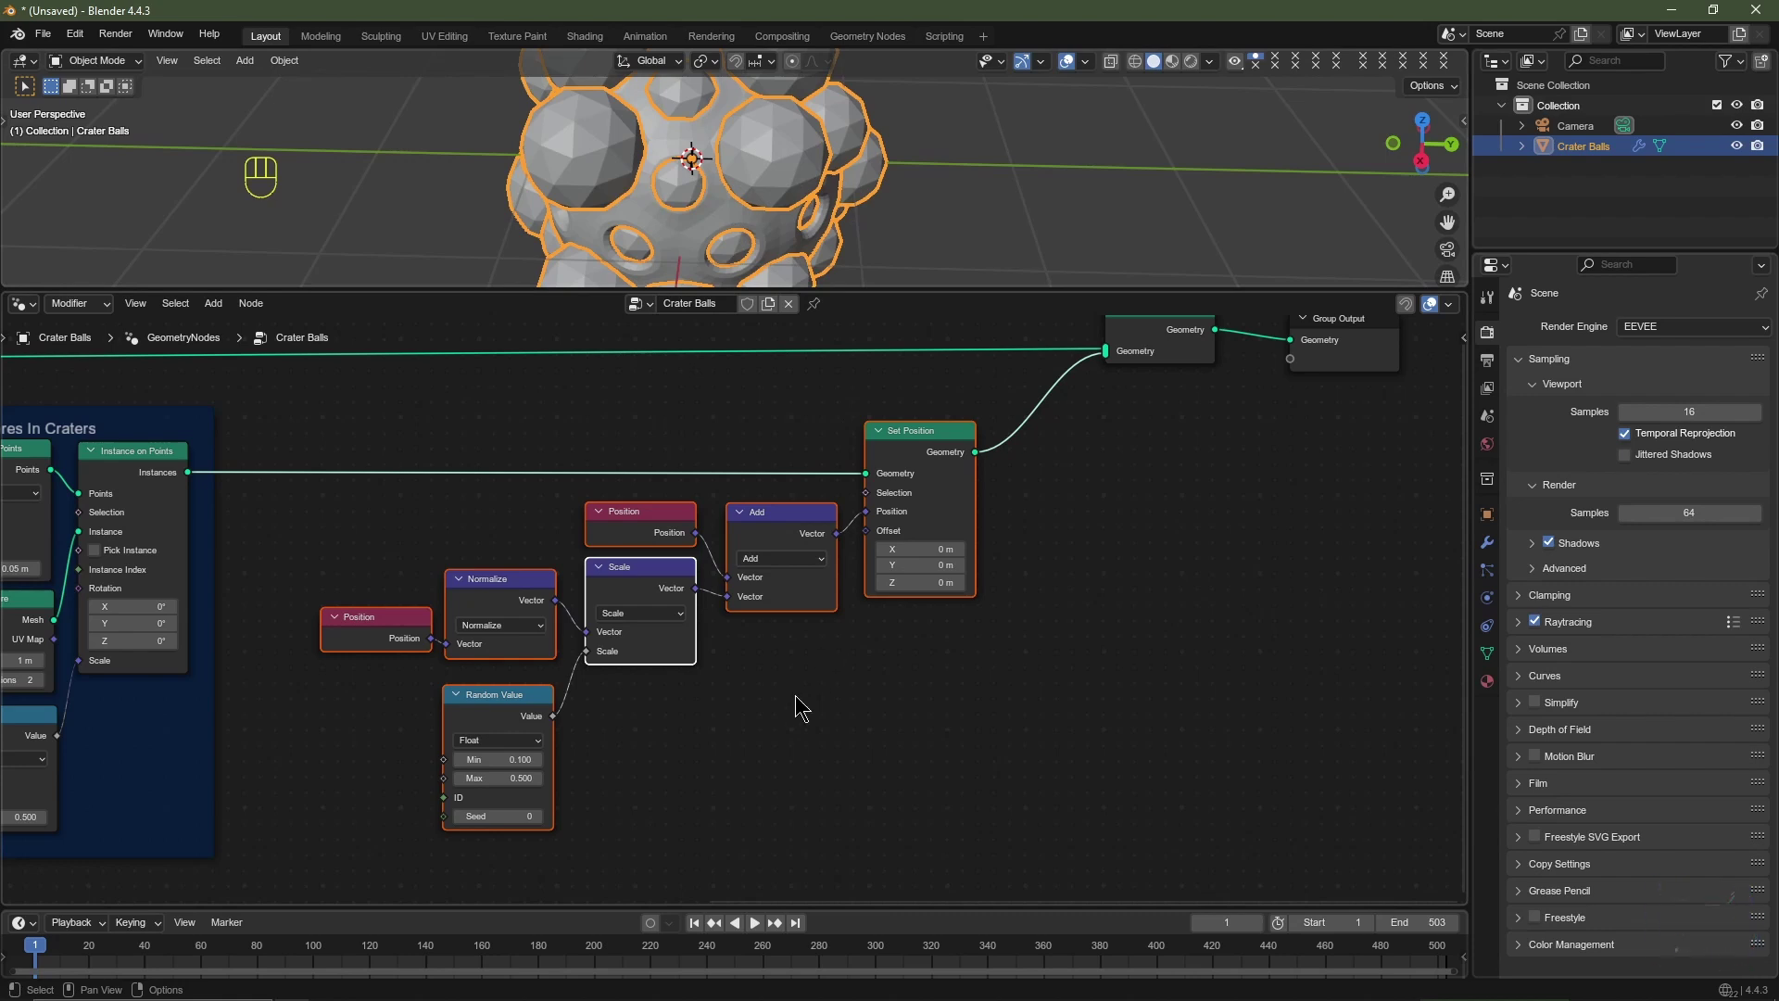
Step: Duplicate the Scale node and insert the copy on the link between the original Scale and Add nodes
click(663, 576)
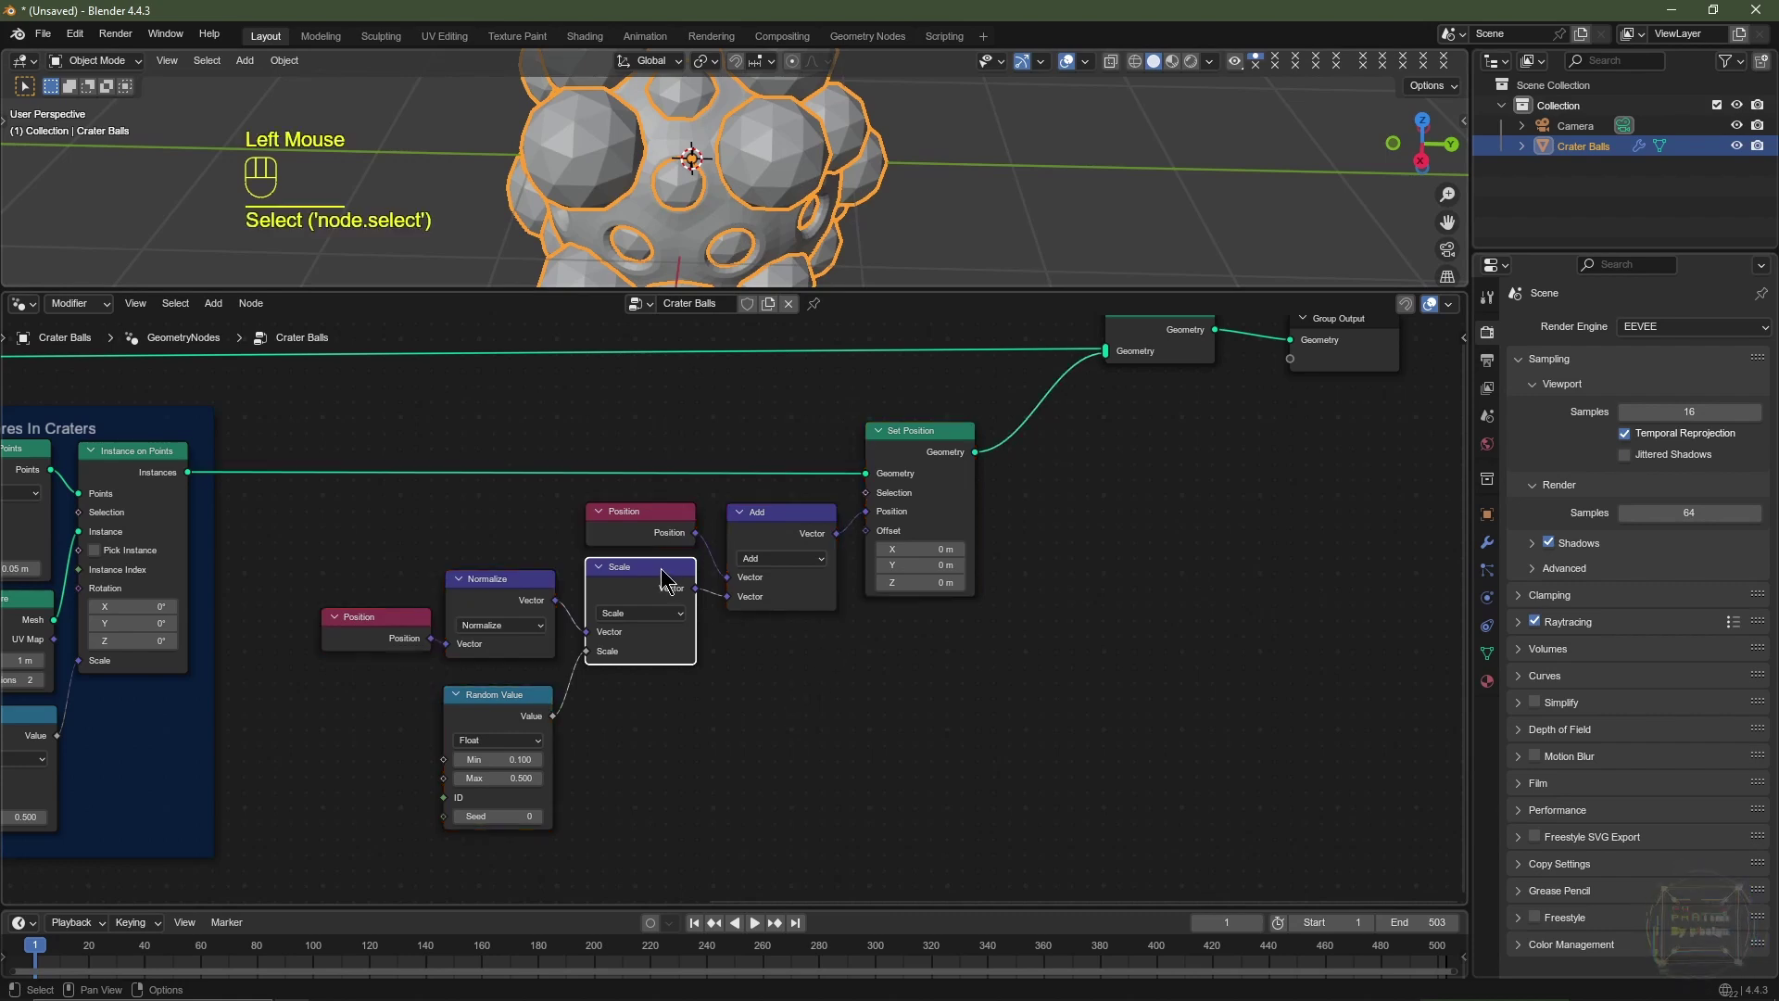
key(shift+d)
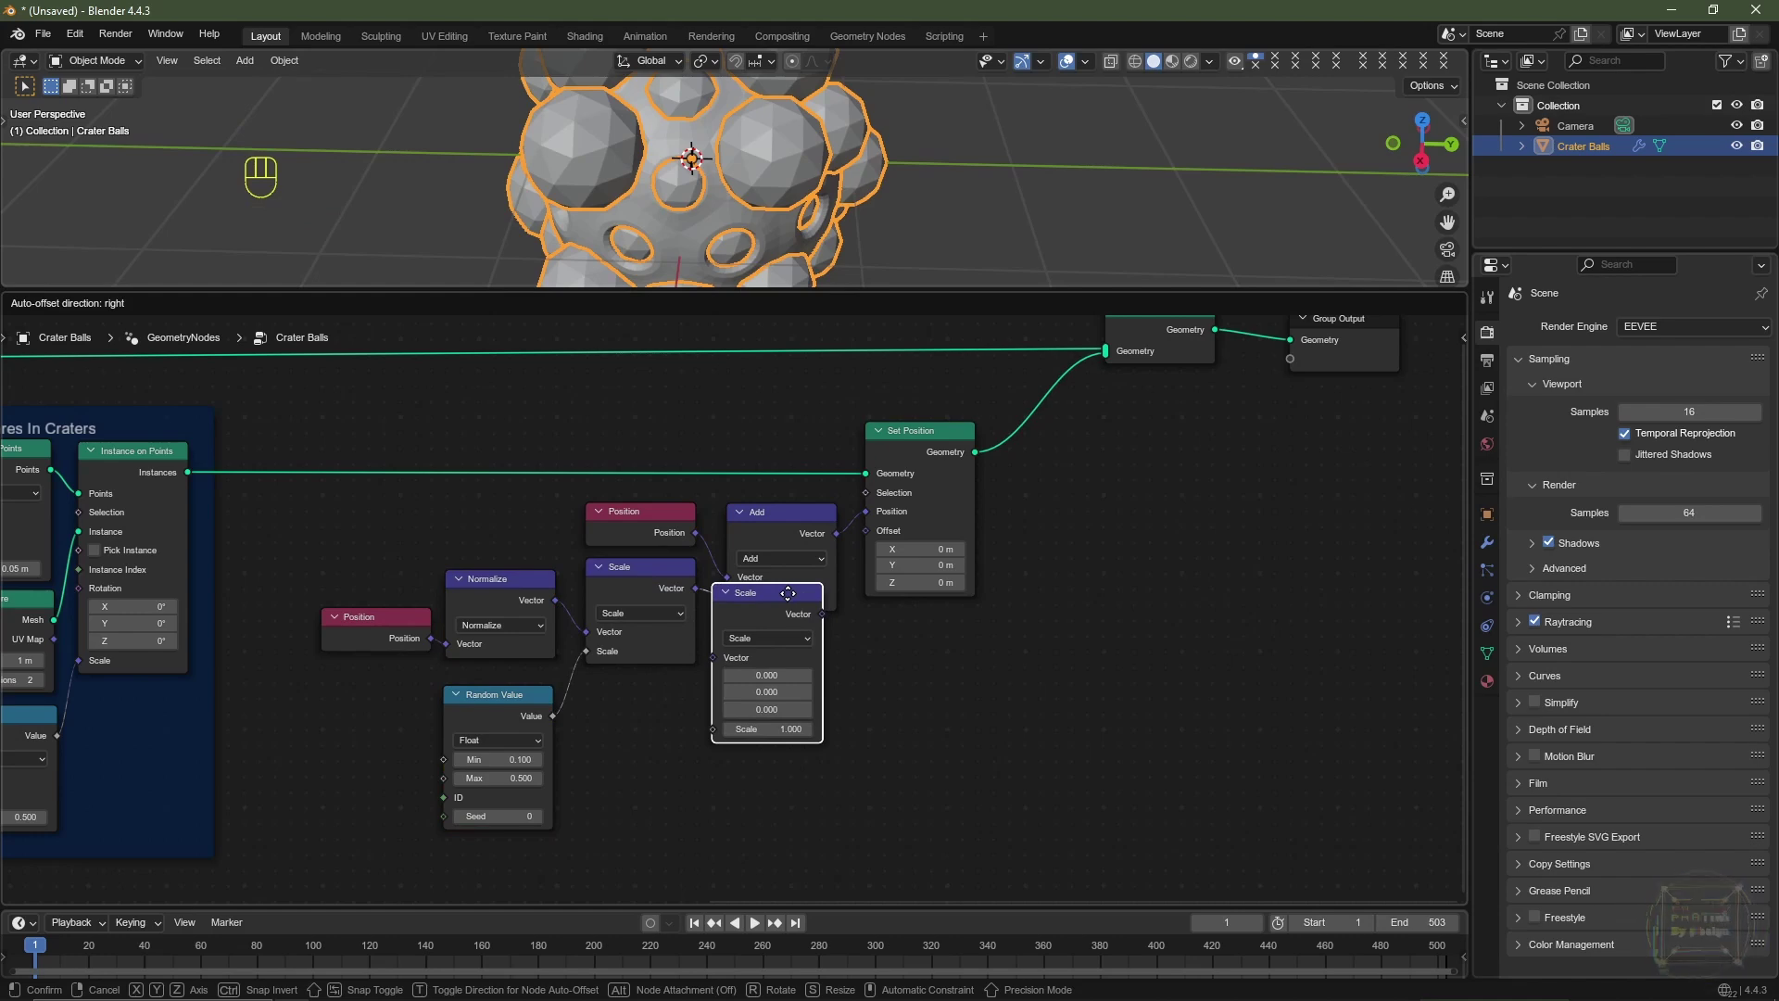
click(788, 593)
click(1136, 683)
click(804, 675)
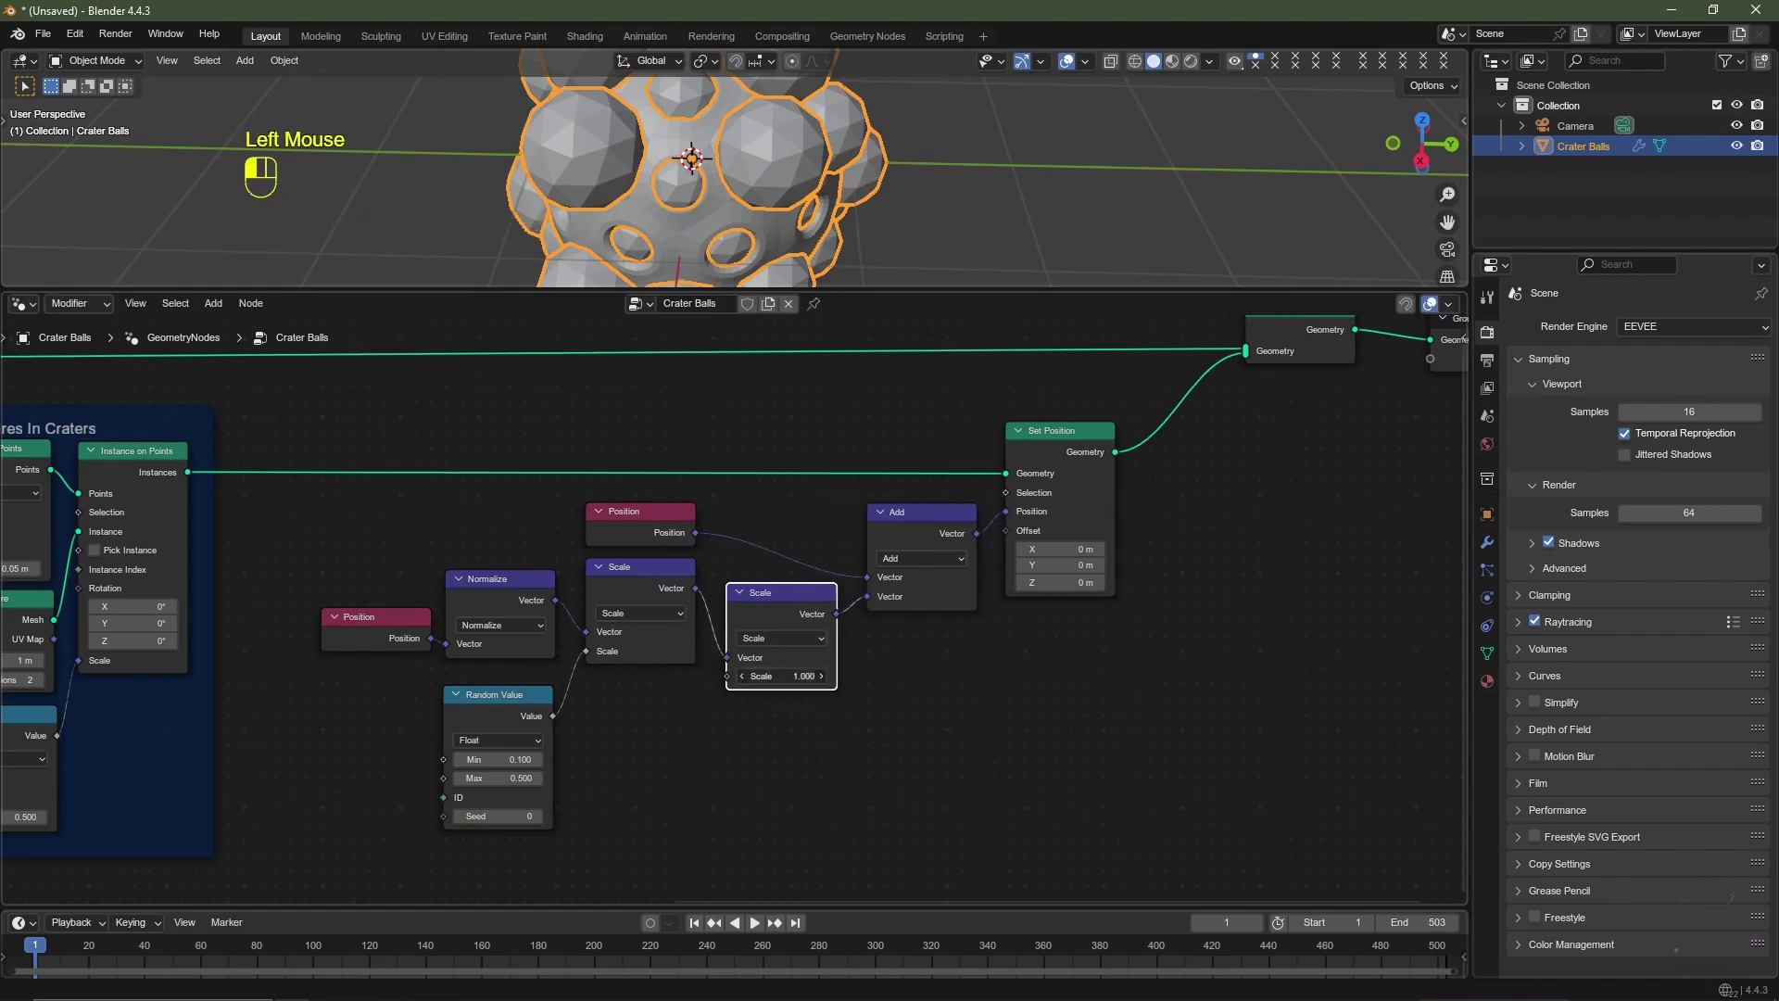
drag(804, 676, 723, 676)
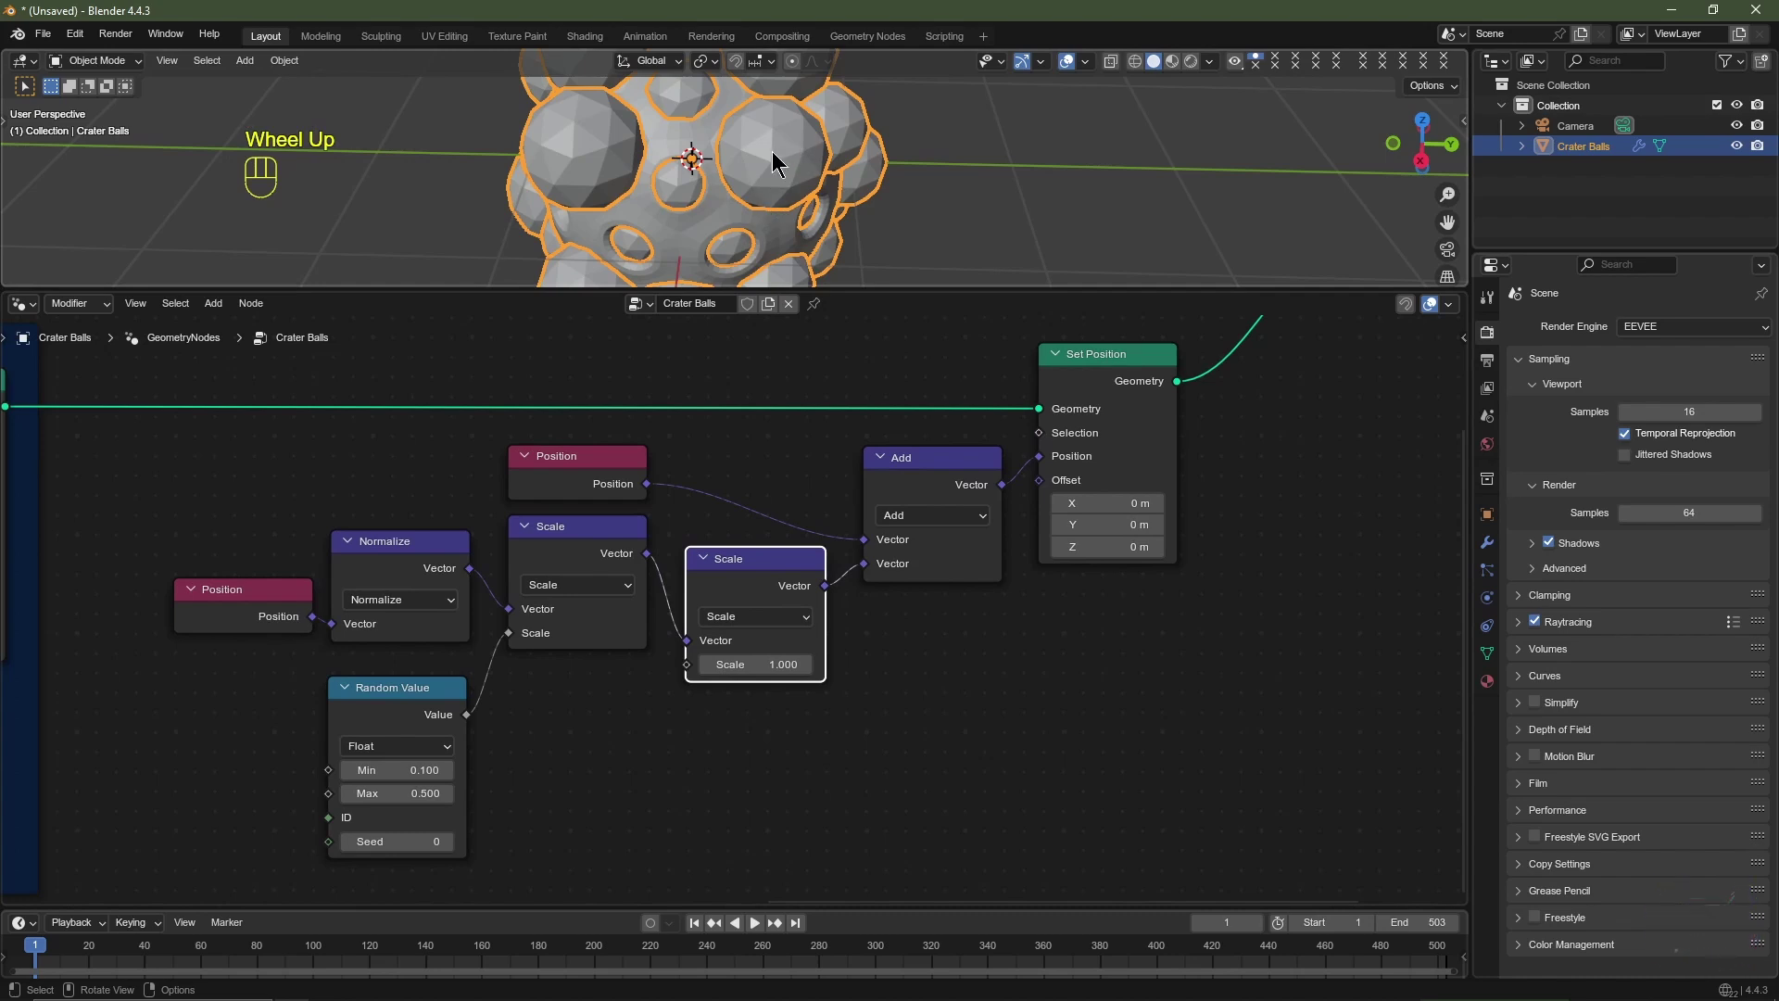
Step: Set the Multiply node's Value to 0.25 in the Instance Spheres In Craters frame to shrink the spheres
middle_drag(354, 586, 964, 606)
middle_drag(680, 591, 734, 593)
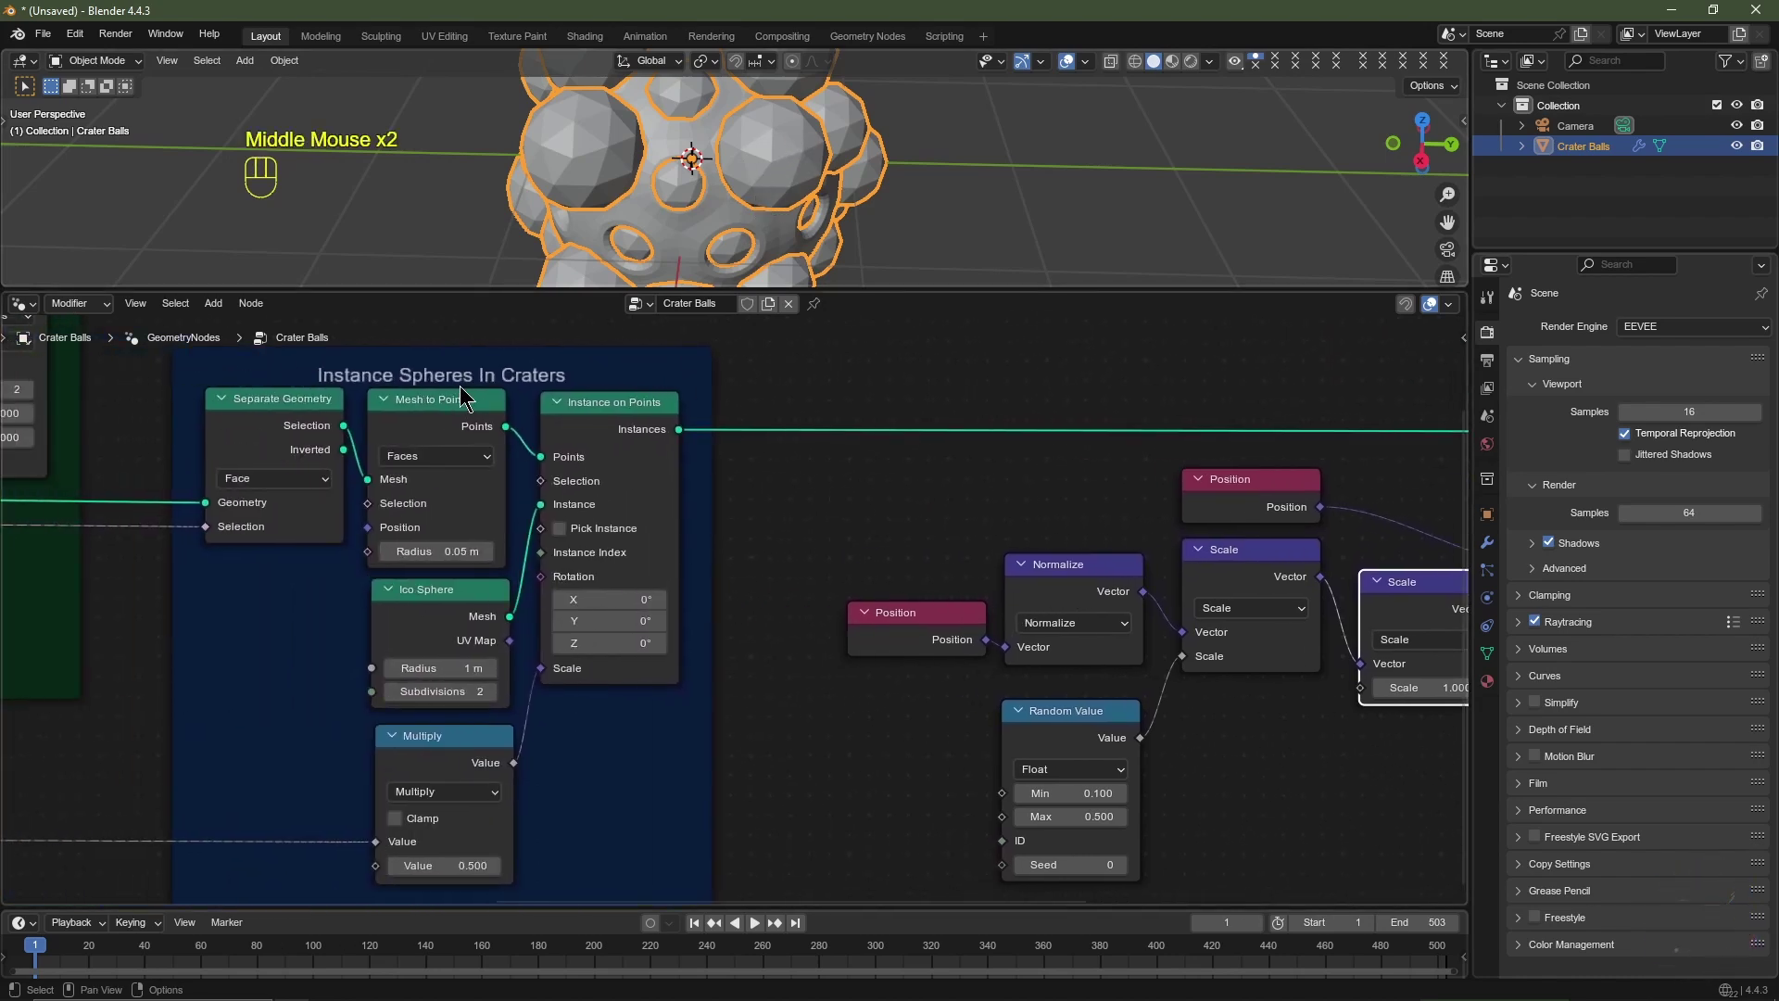
middle_drag(582, 643, 636, 566)
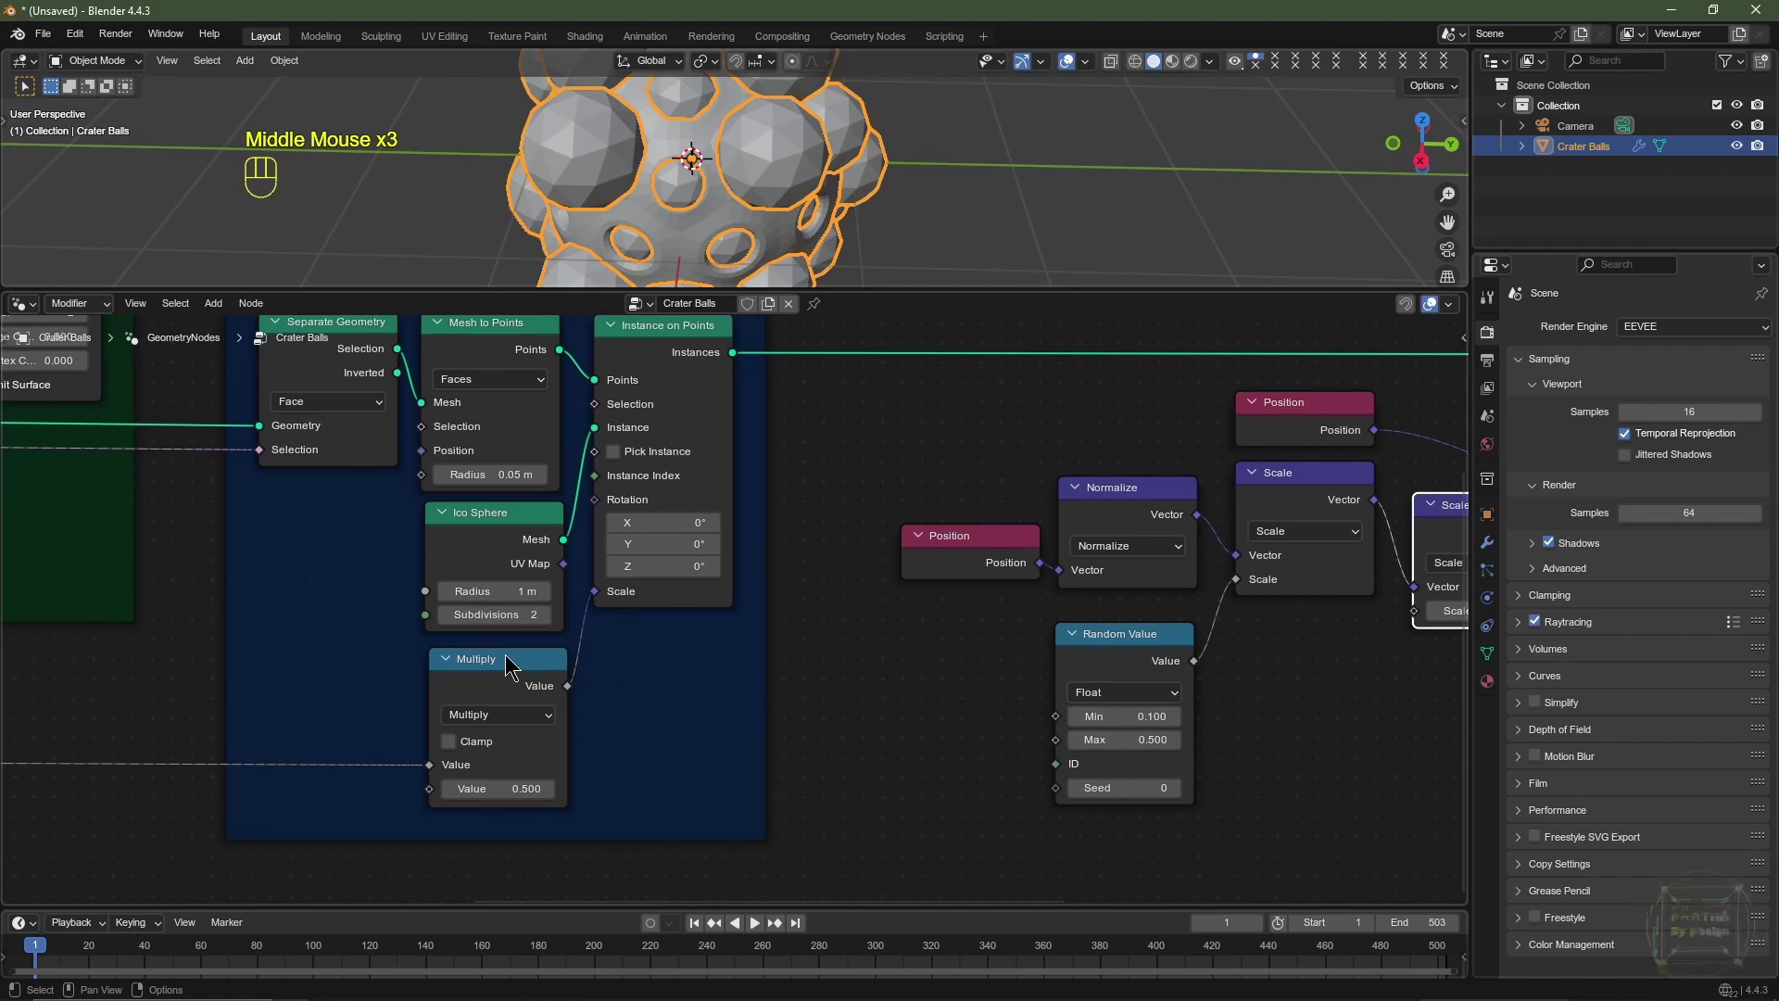
click(448, 789)
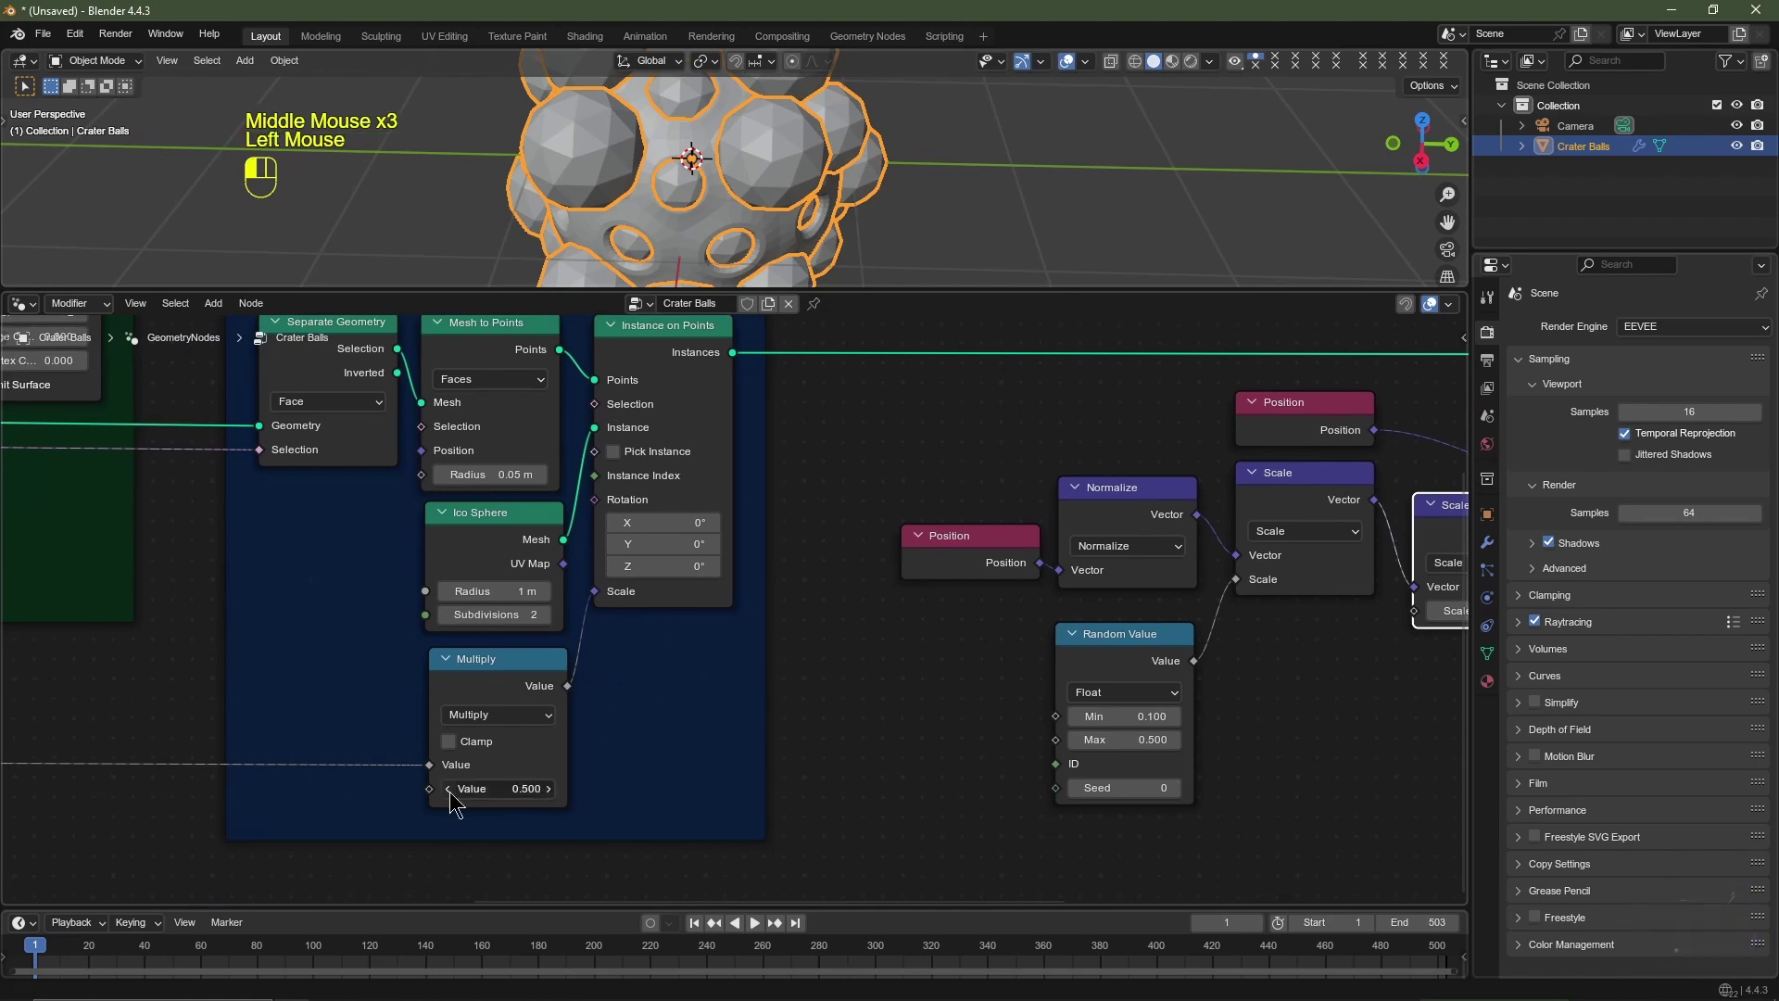
click(448, 789)
click(515, 789)
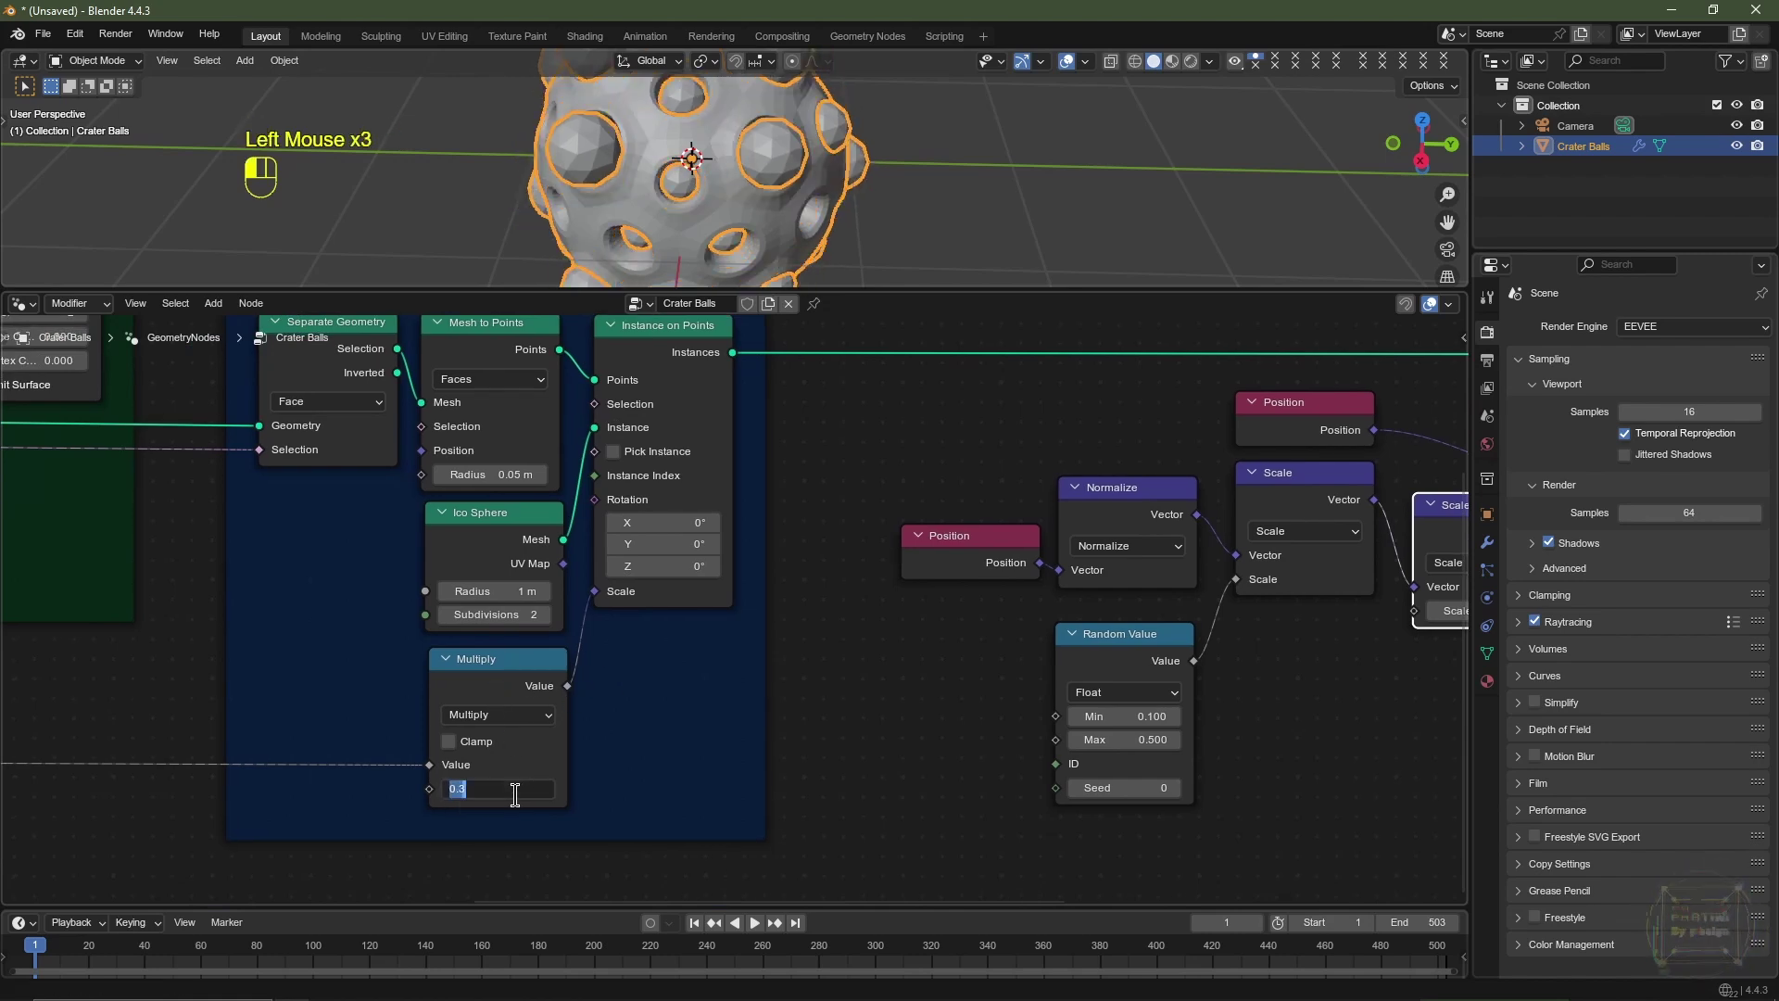
key(Return)
Step: Enclose the Set Position node and all of its offset nodes in a new frame
middle_drag(973, 211, 945, 165)
middle_drag(1186, 676, 552, 699)
scroll(552, 699, down, 2)
click(1239, 381)
right_click(1240, 381)
drag(1240, 381, 359, 815)
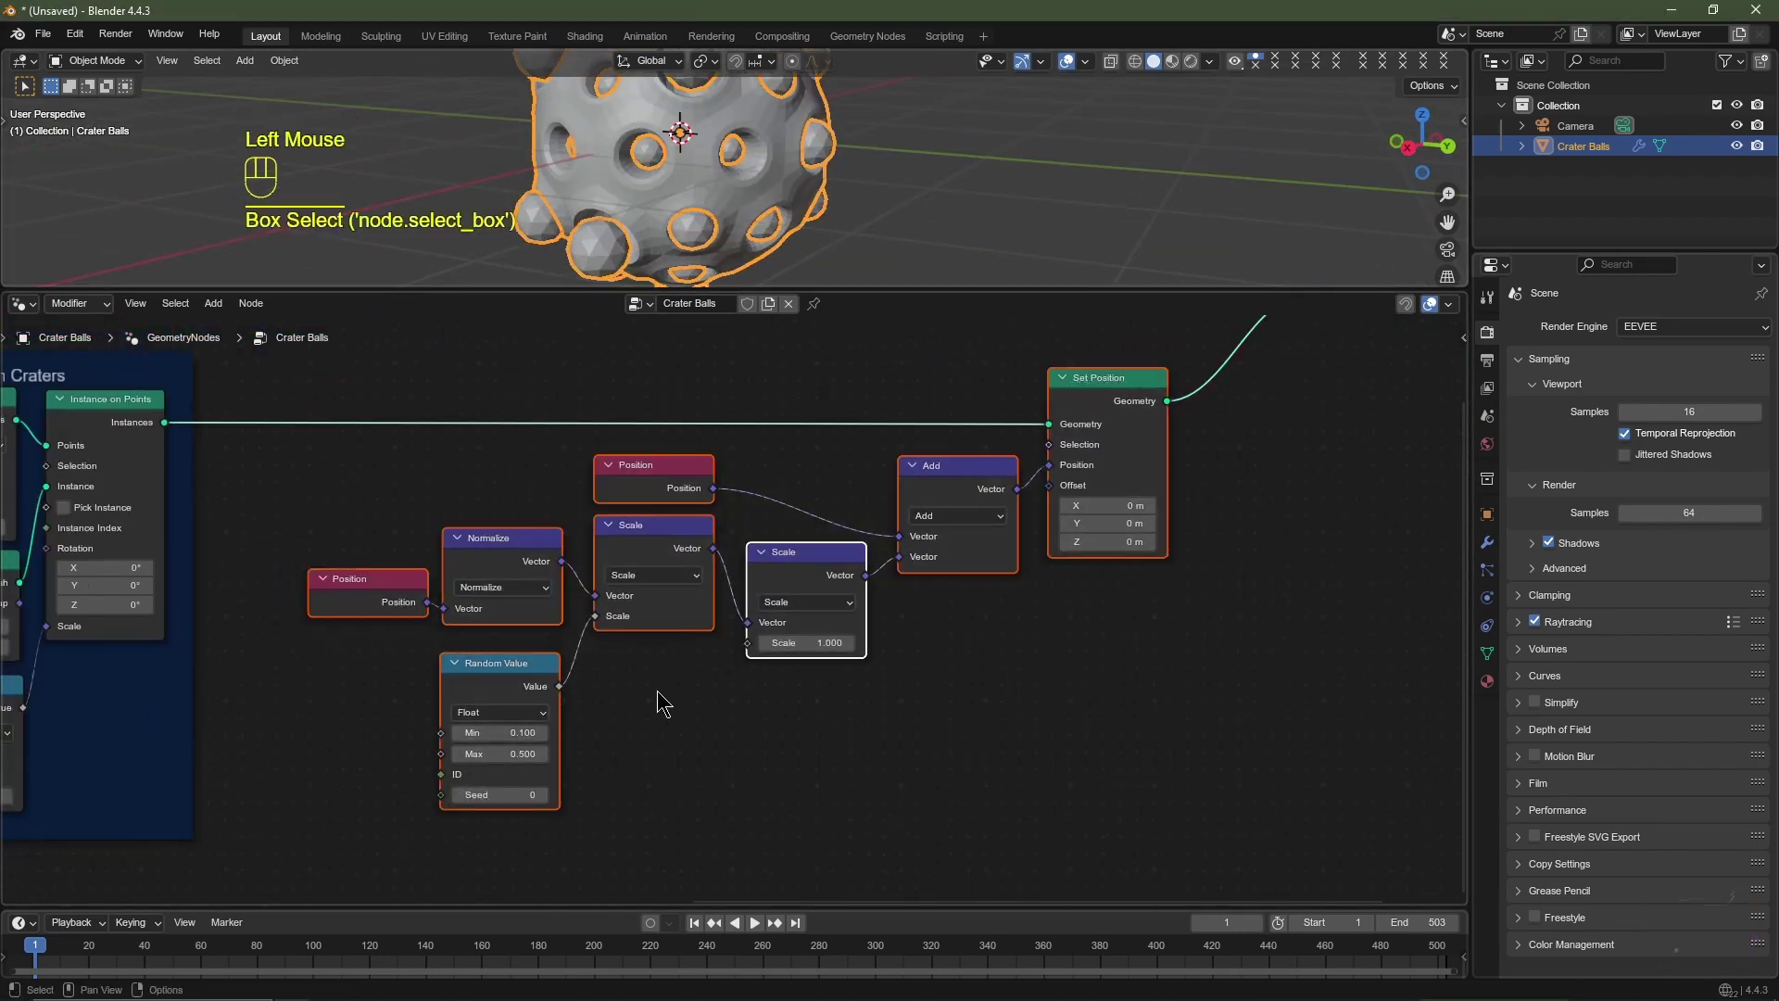
key(ctrl+j)
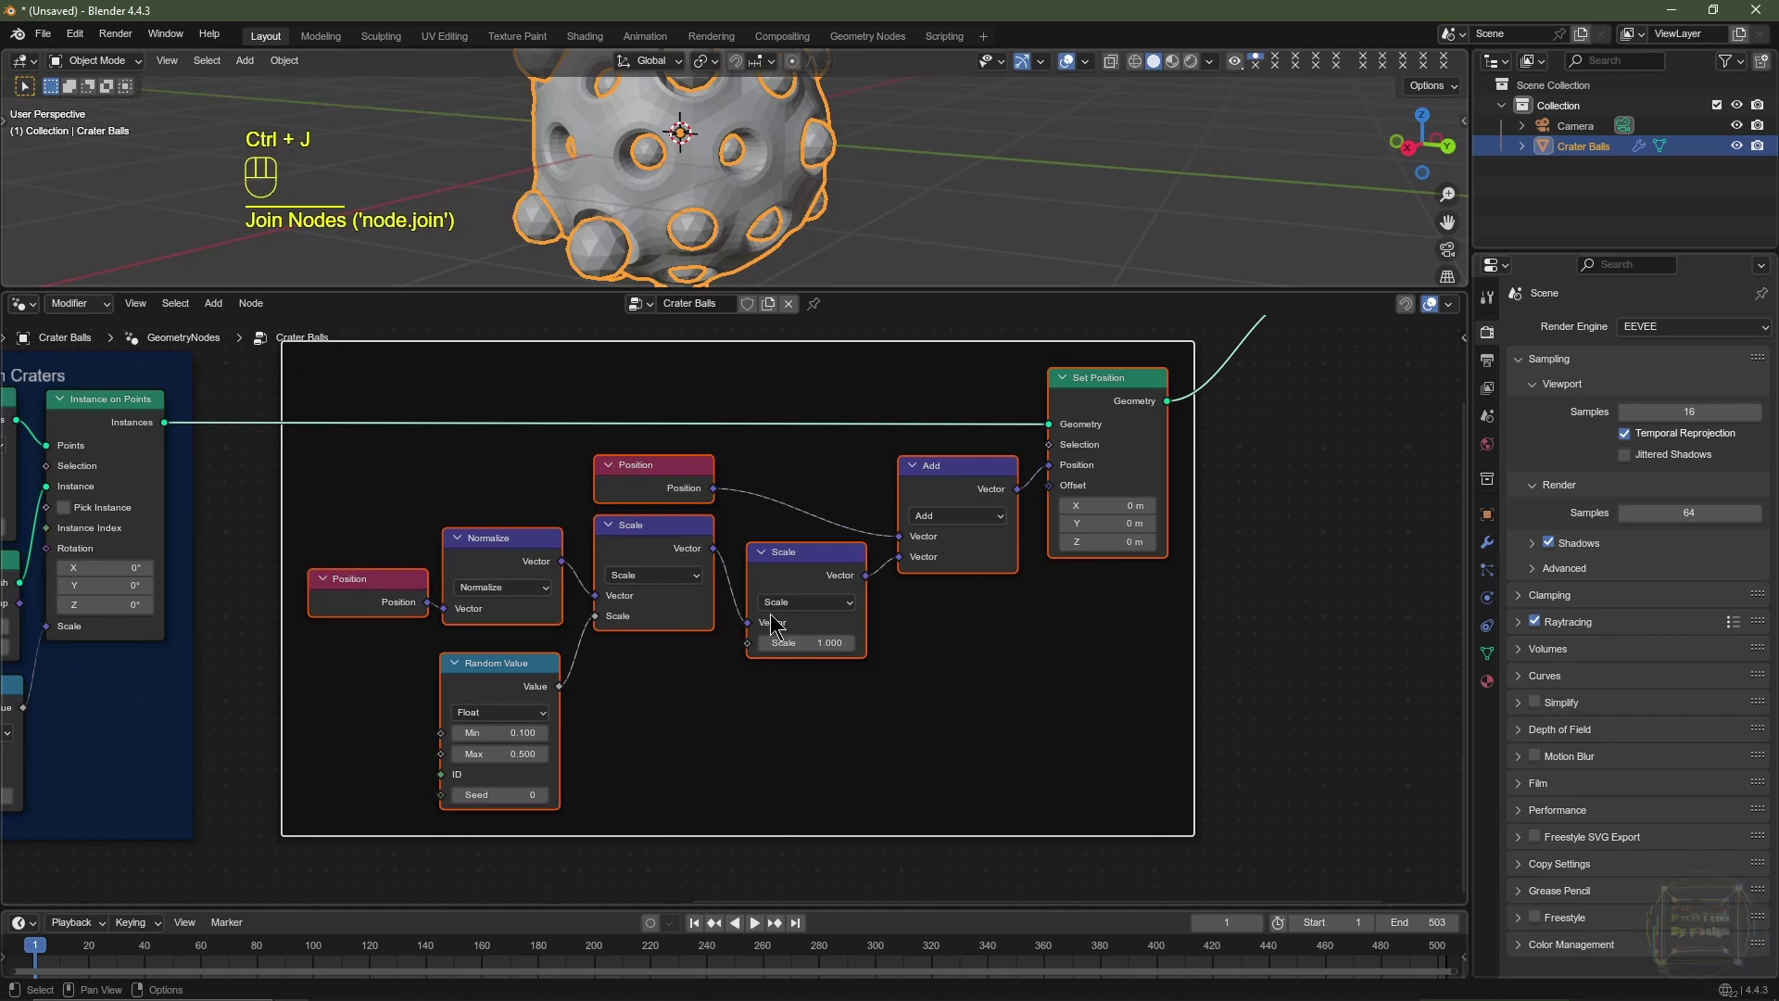
Step: Enable a custom color for the new frame and set it to dark purple, hex #280028
key(n)
key(n)
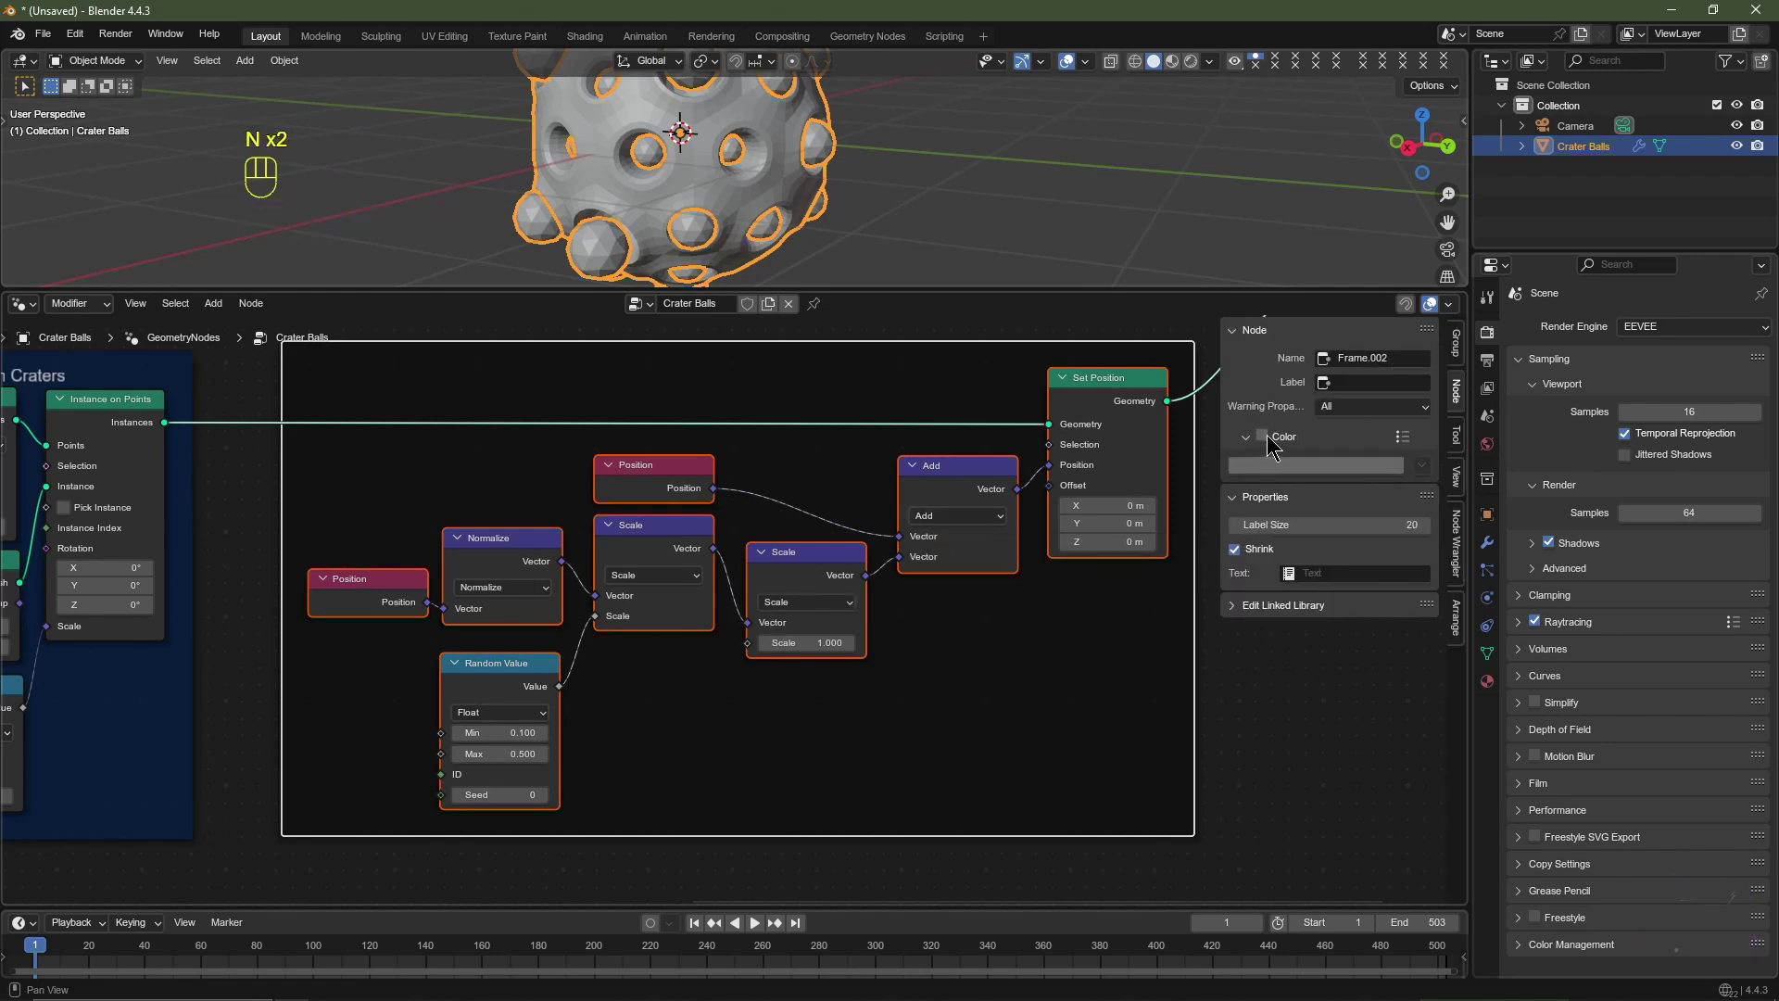
click(1264, 438)
click(1267, 466)
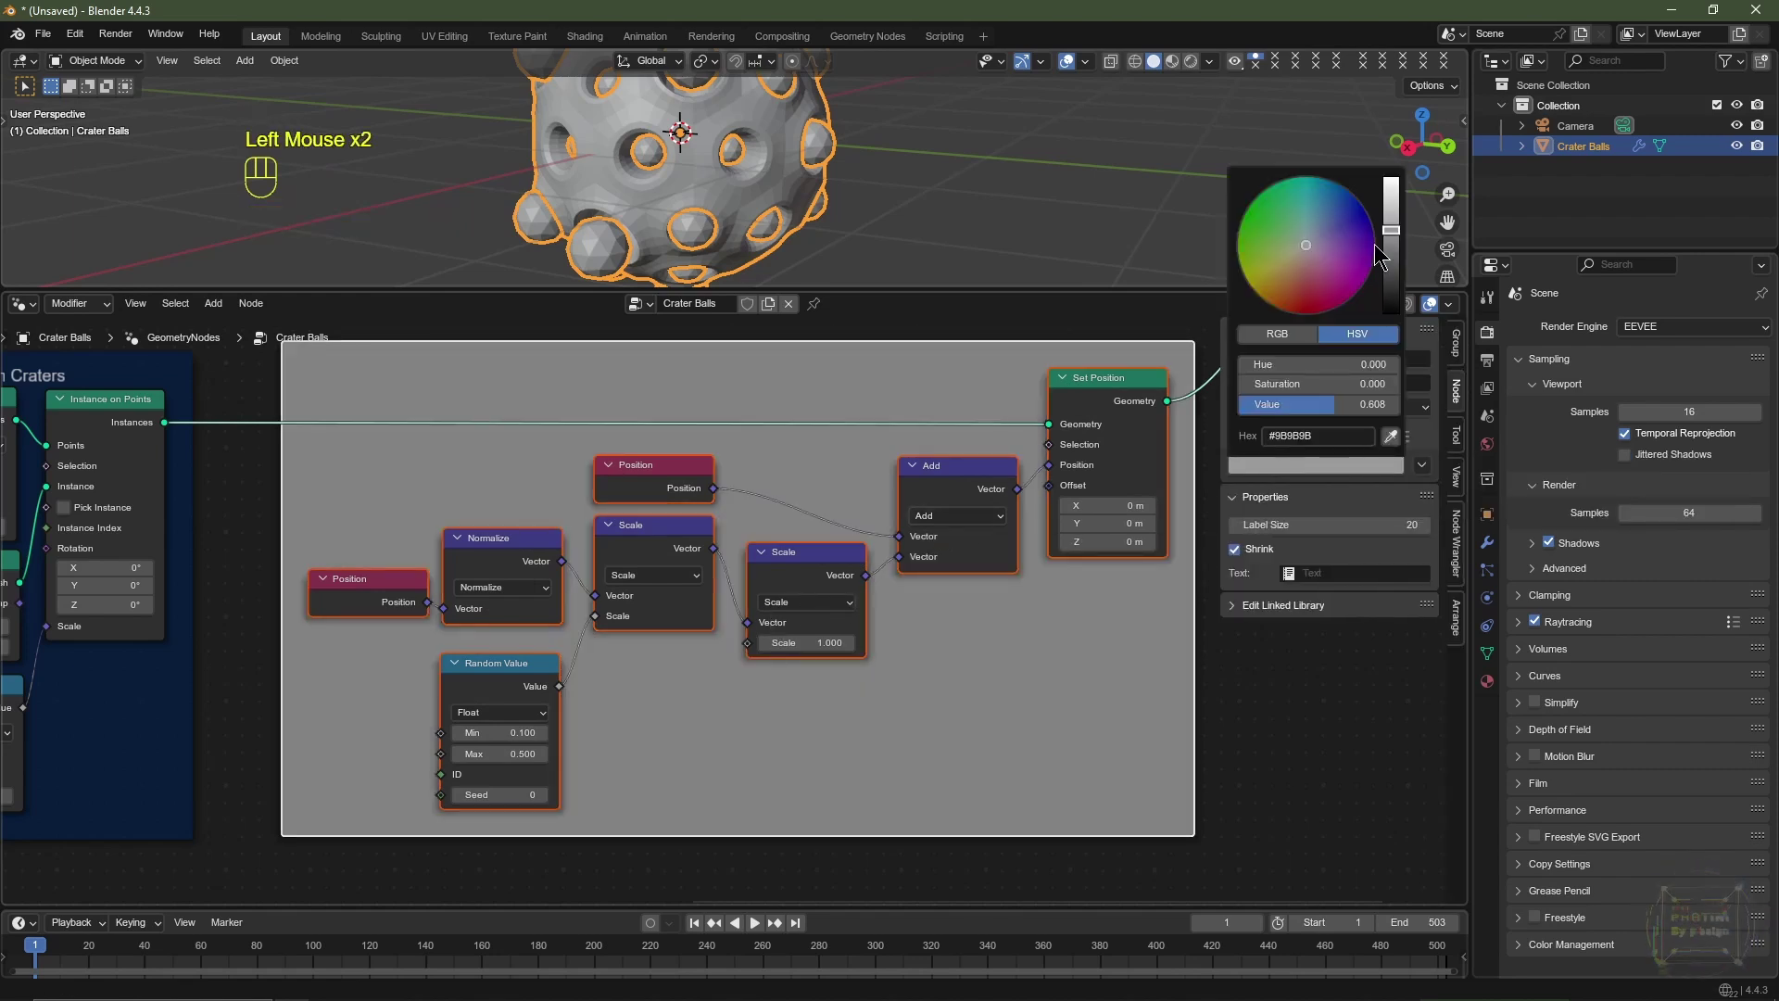
click(1364, 279)
scroll(1358, 283, down, 9)
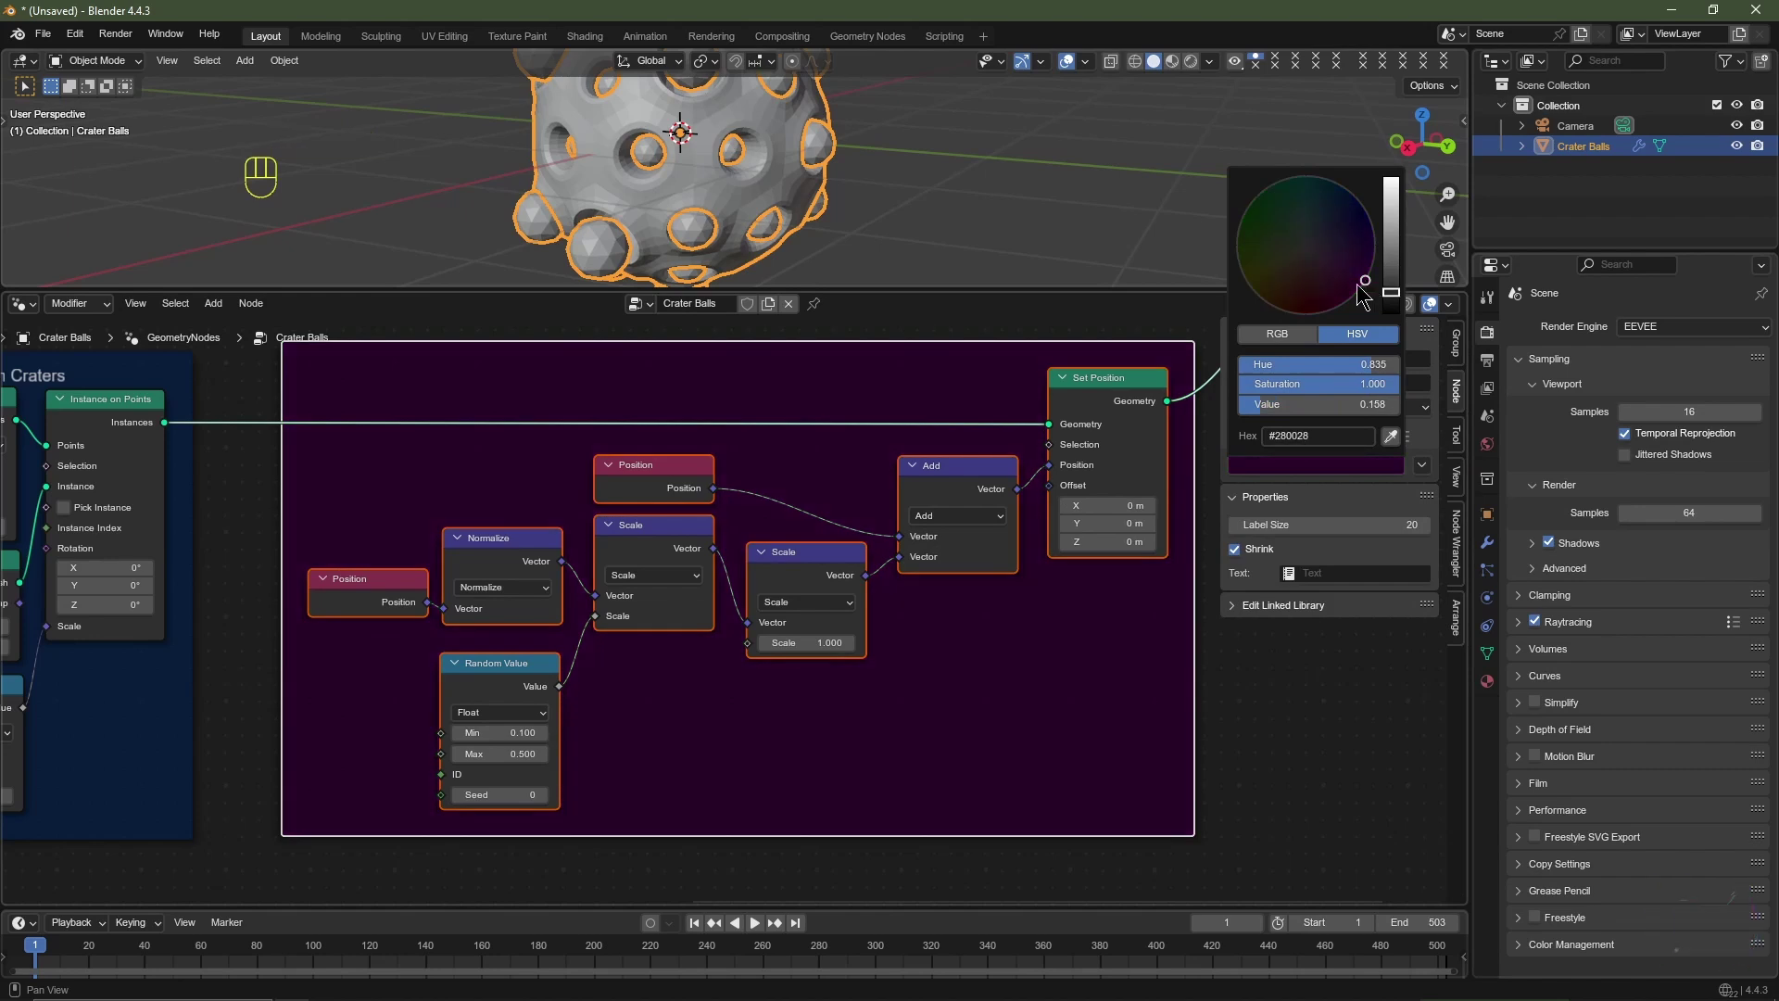
Step: Label the purple frame "Sphere Position" and hide the node properties
key(F2)
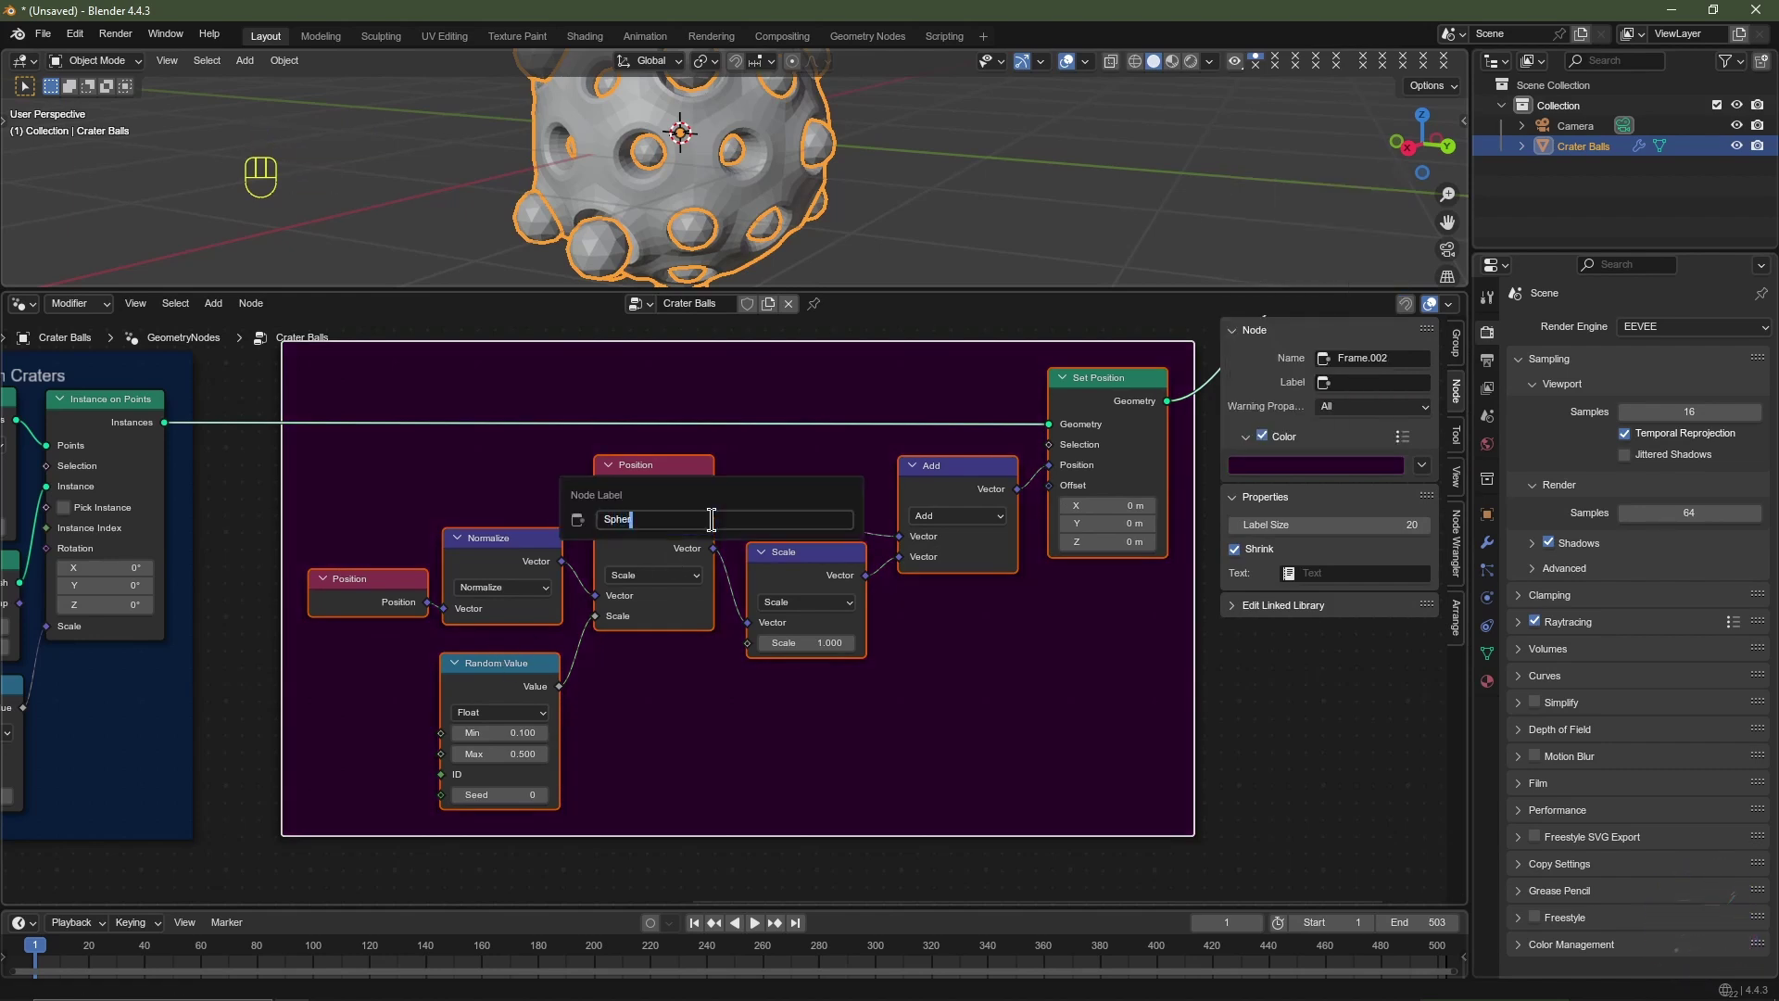
text(Sphere Position)
key(Return)
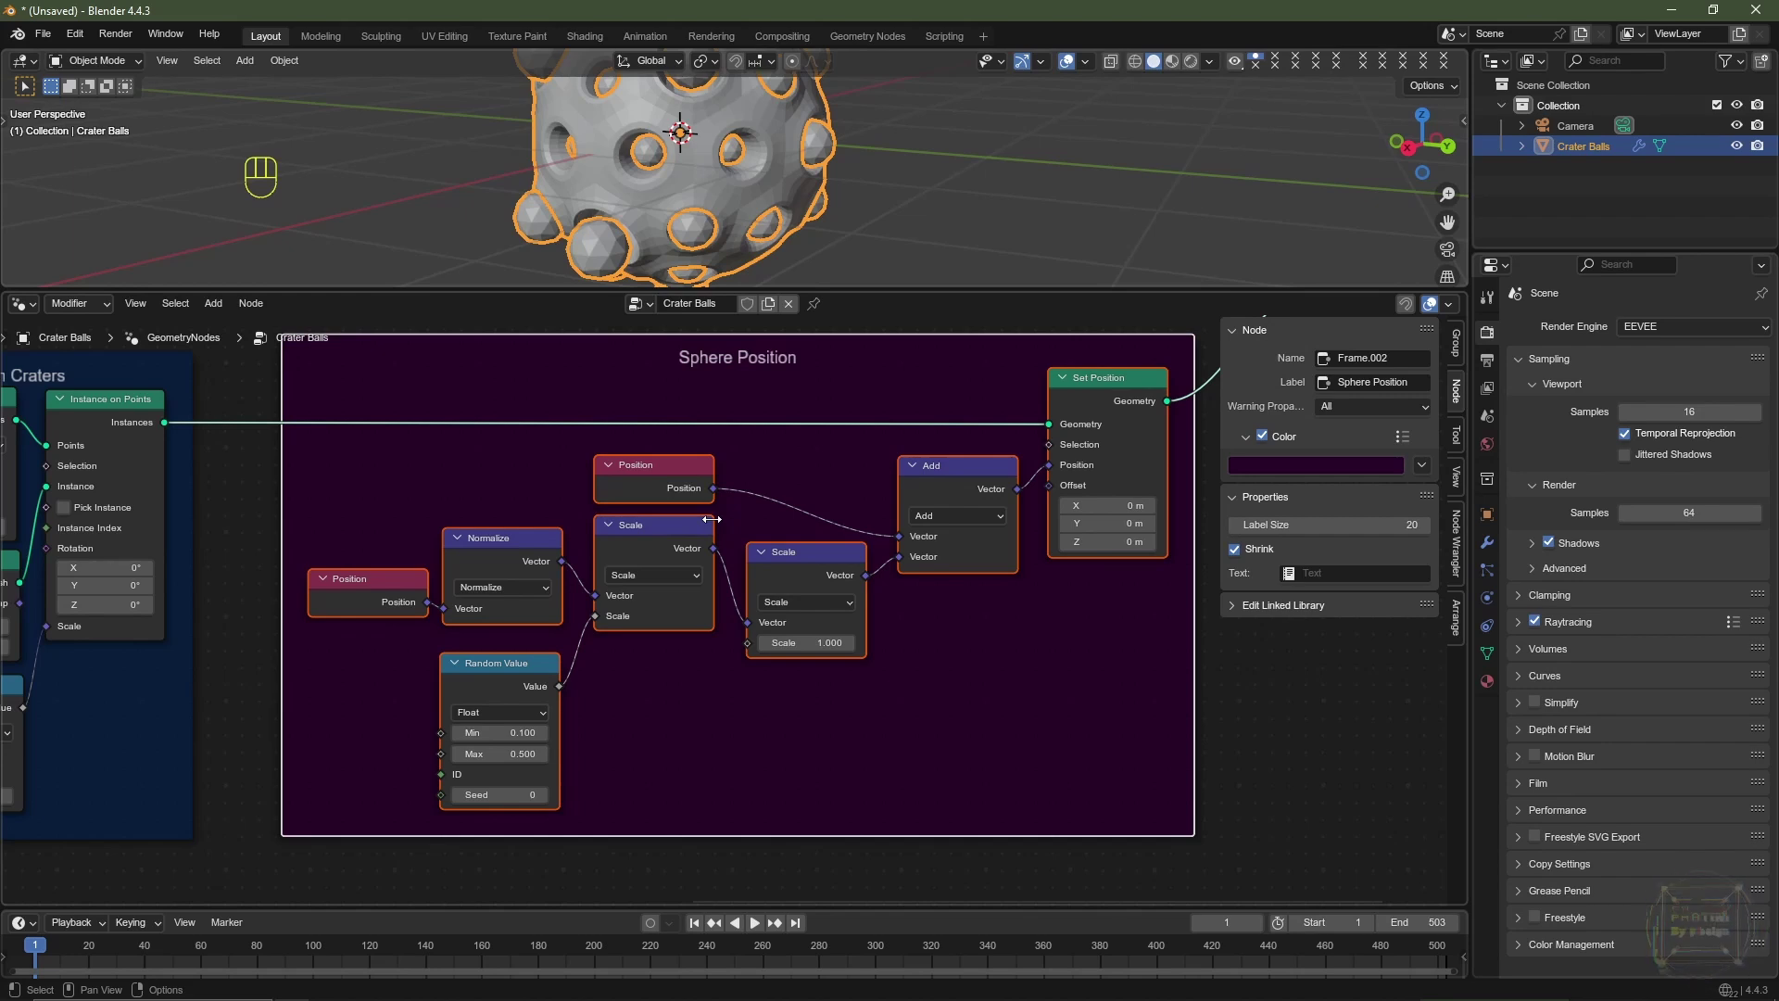
key(n)
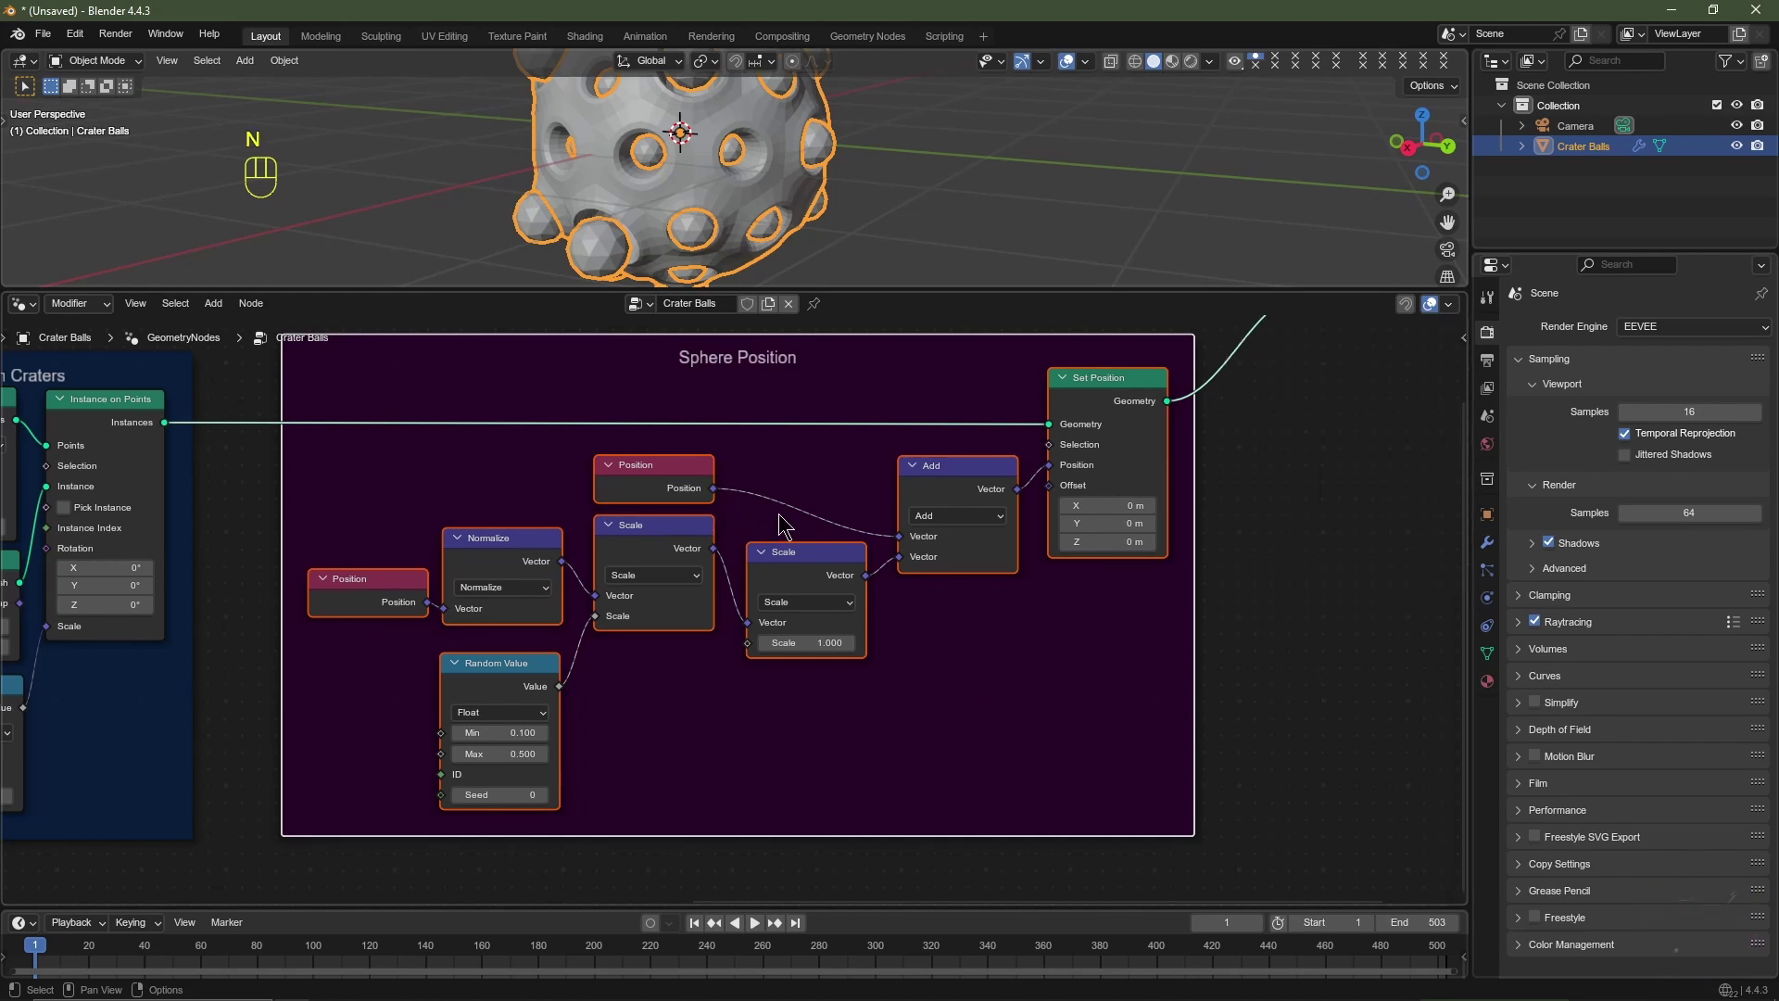
Step: Add a Wave Texture node in the empty area below the Sphere Position frame
scroll(780, 527, down, 1)
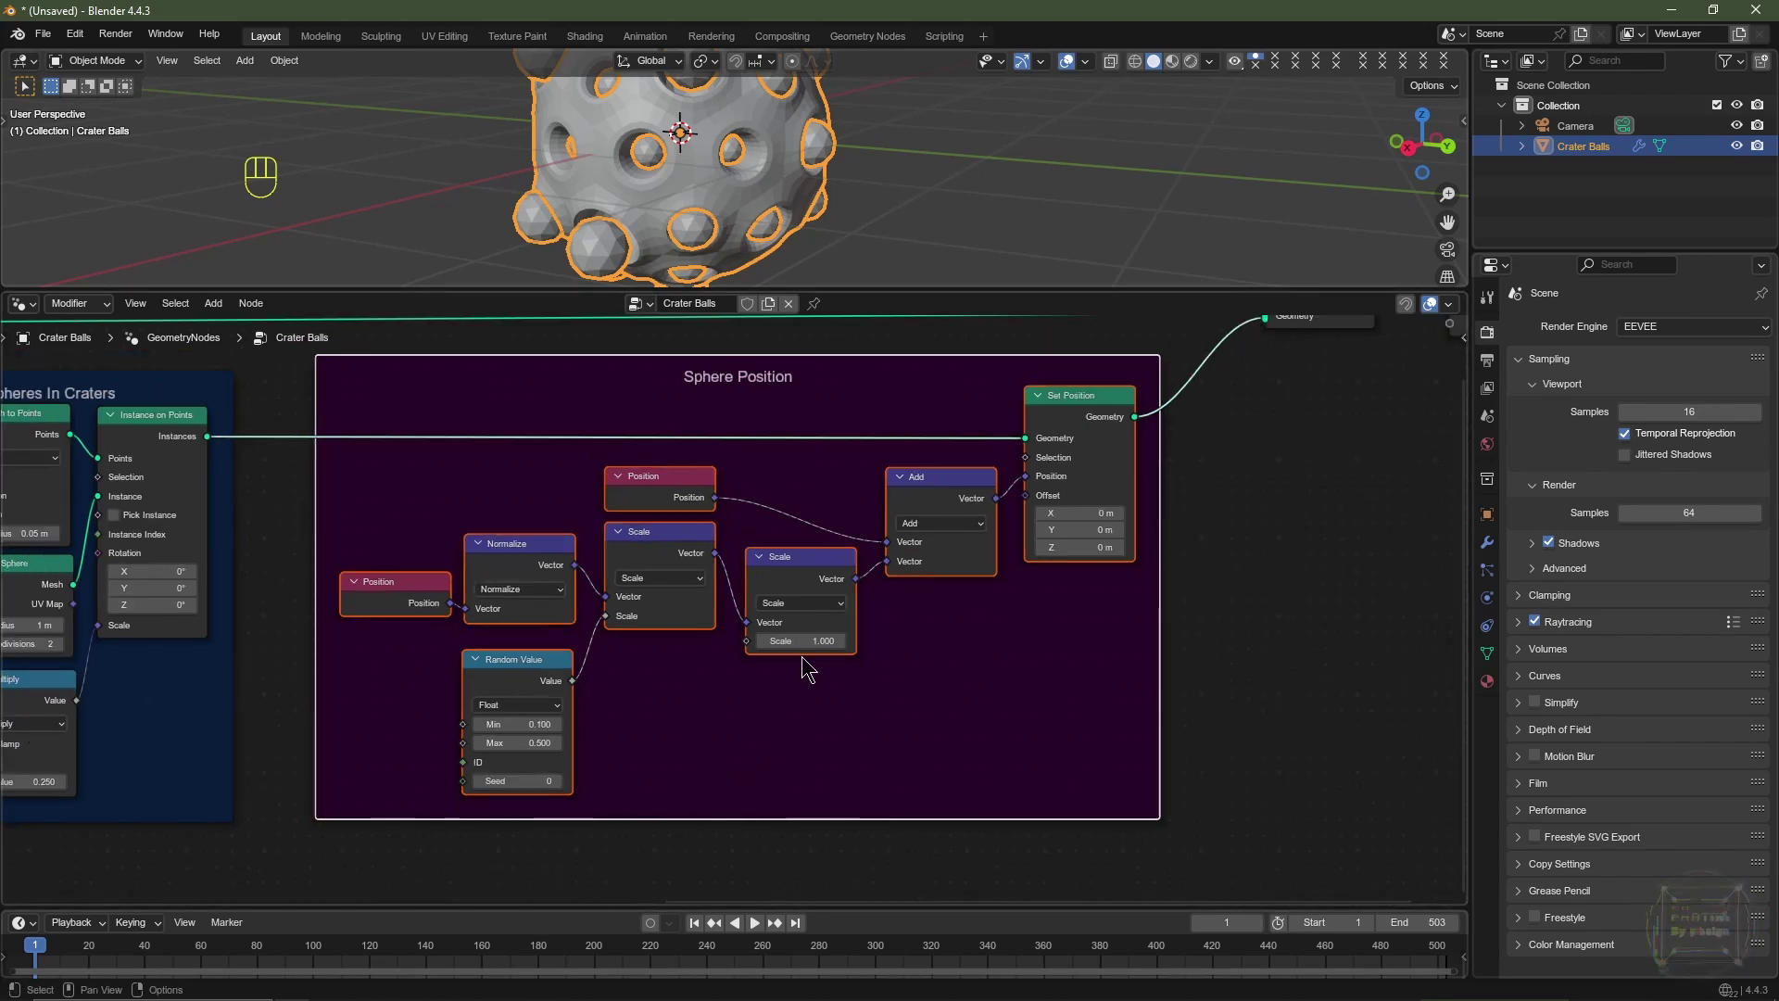
mouse_move(795, 643)
mouse_down()
mouse_move(871, 643)
mouse_move(795, 643)
mouse_up()
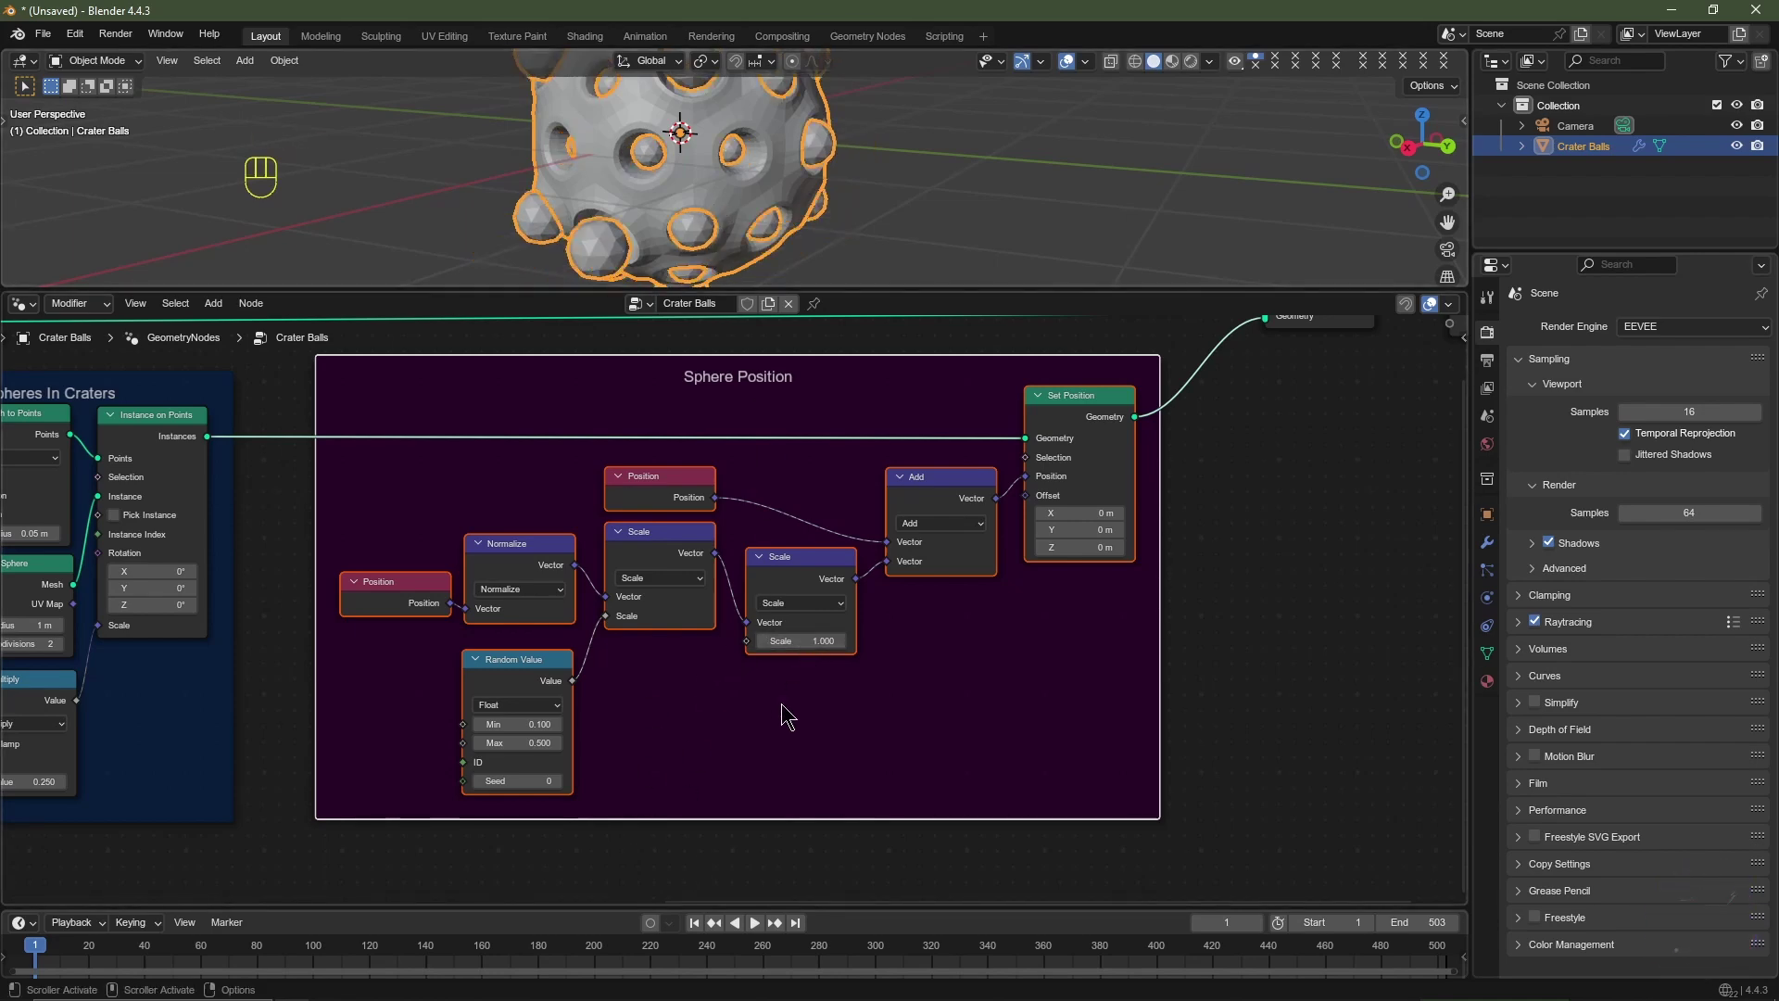
scroll(806, 732, up, 3)
scroll(806, 731, down, 6)
middle_drag(807, 731, 720, 742)
click(720, 741)
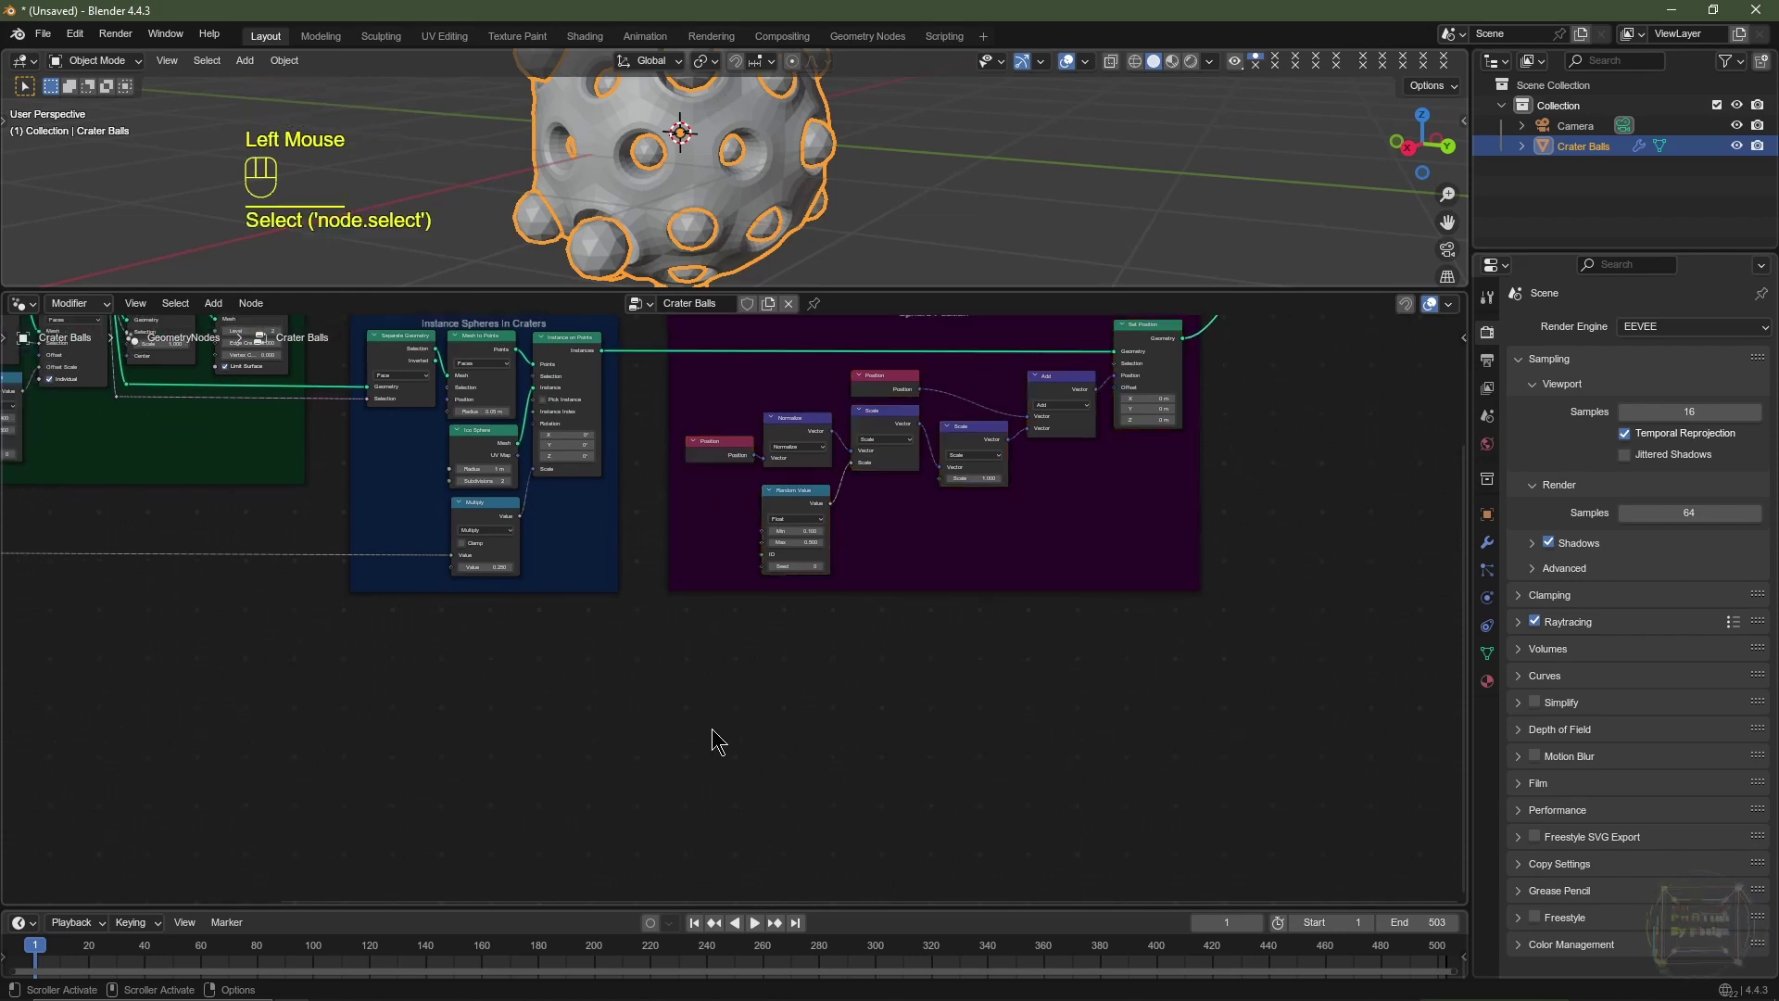
scroll(639, 770, up, 2)
key(shift+a)
mouse_move(561, 781)
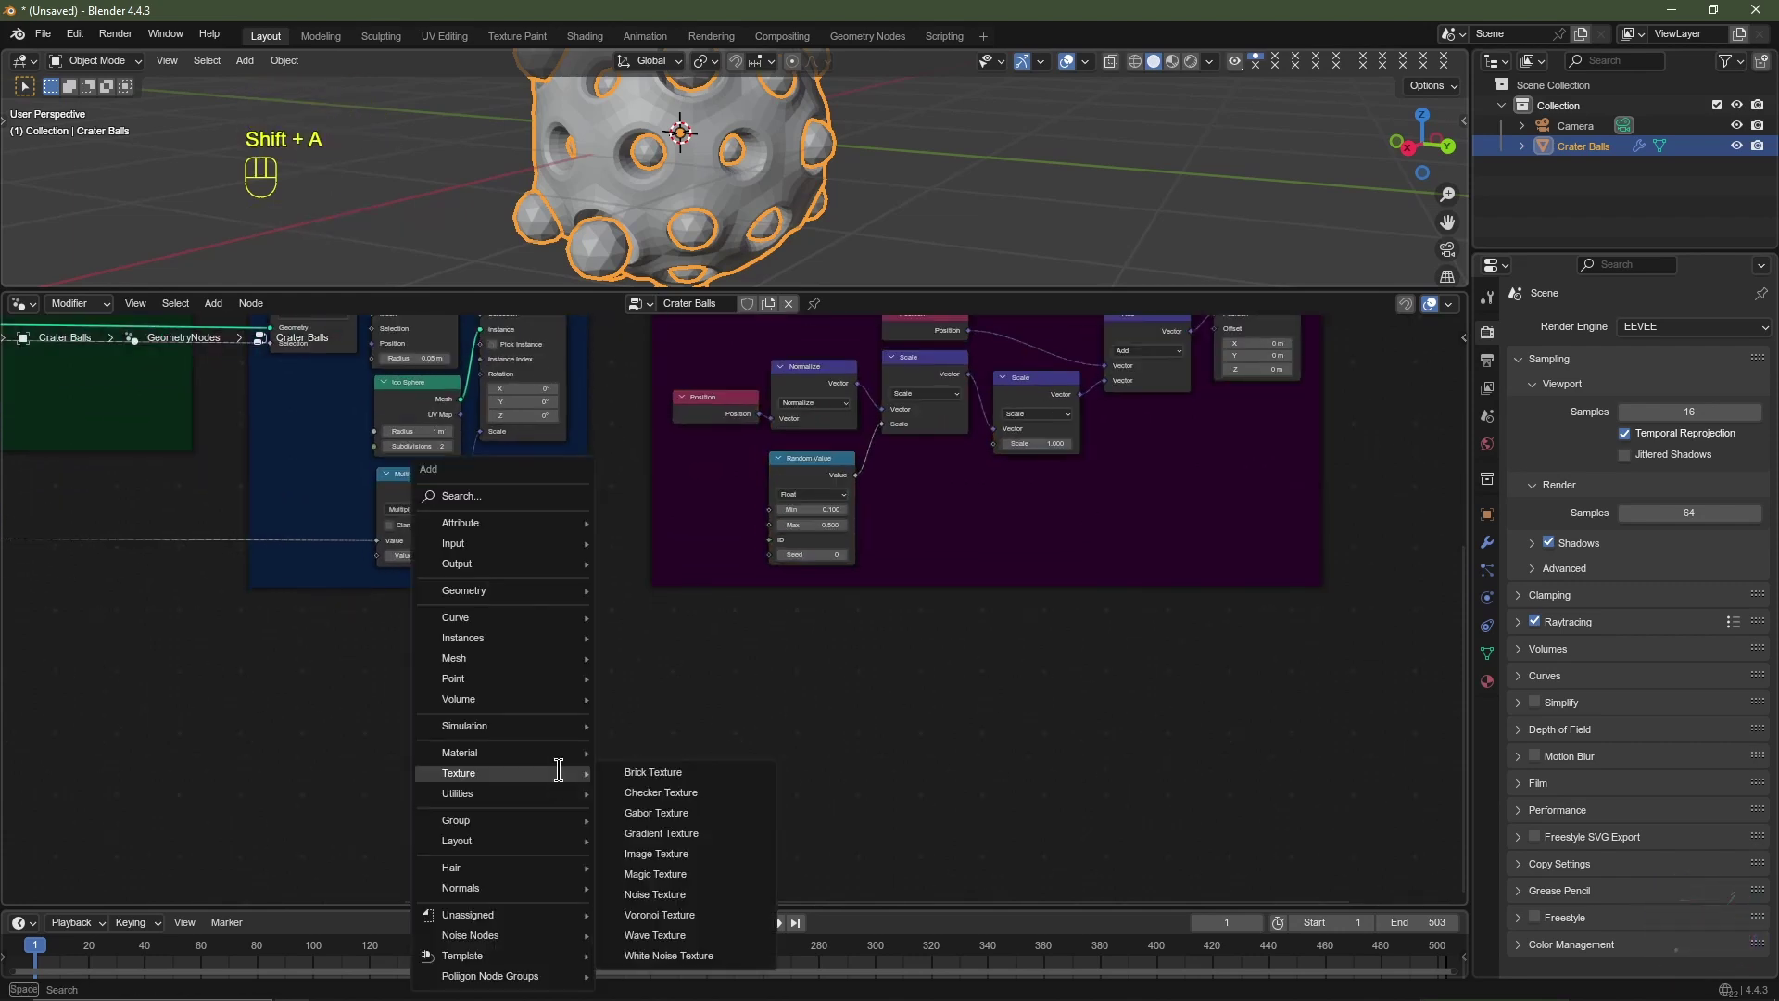
text(wav)
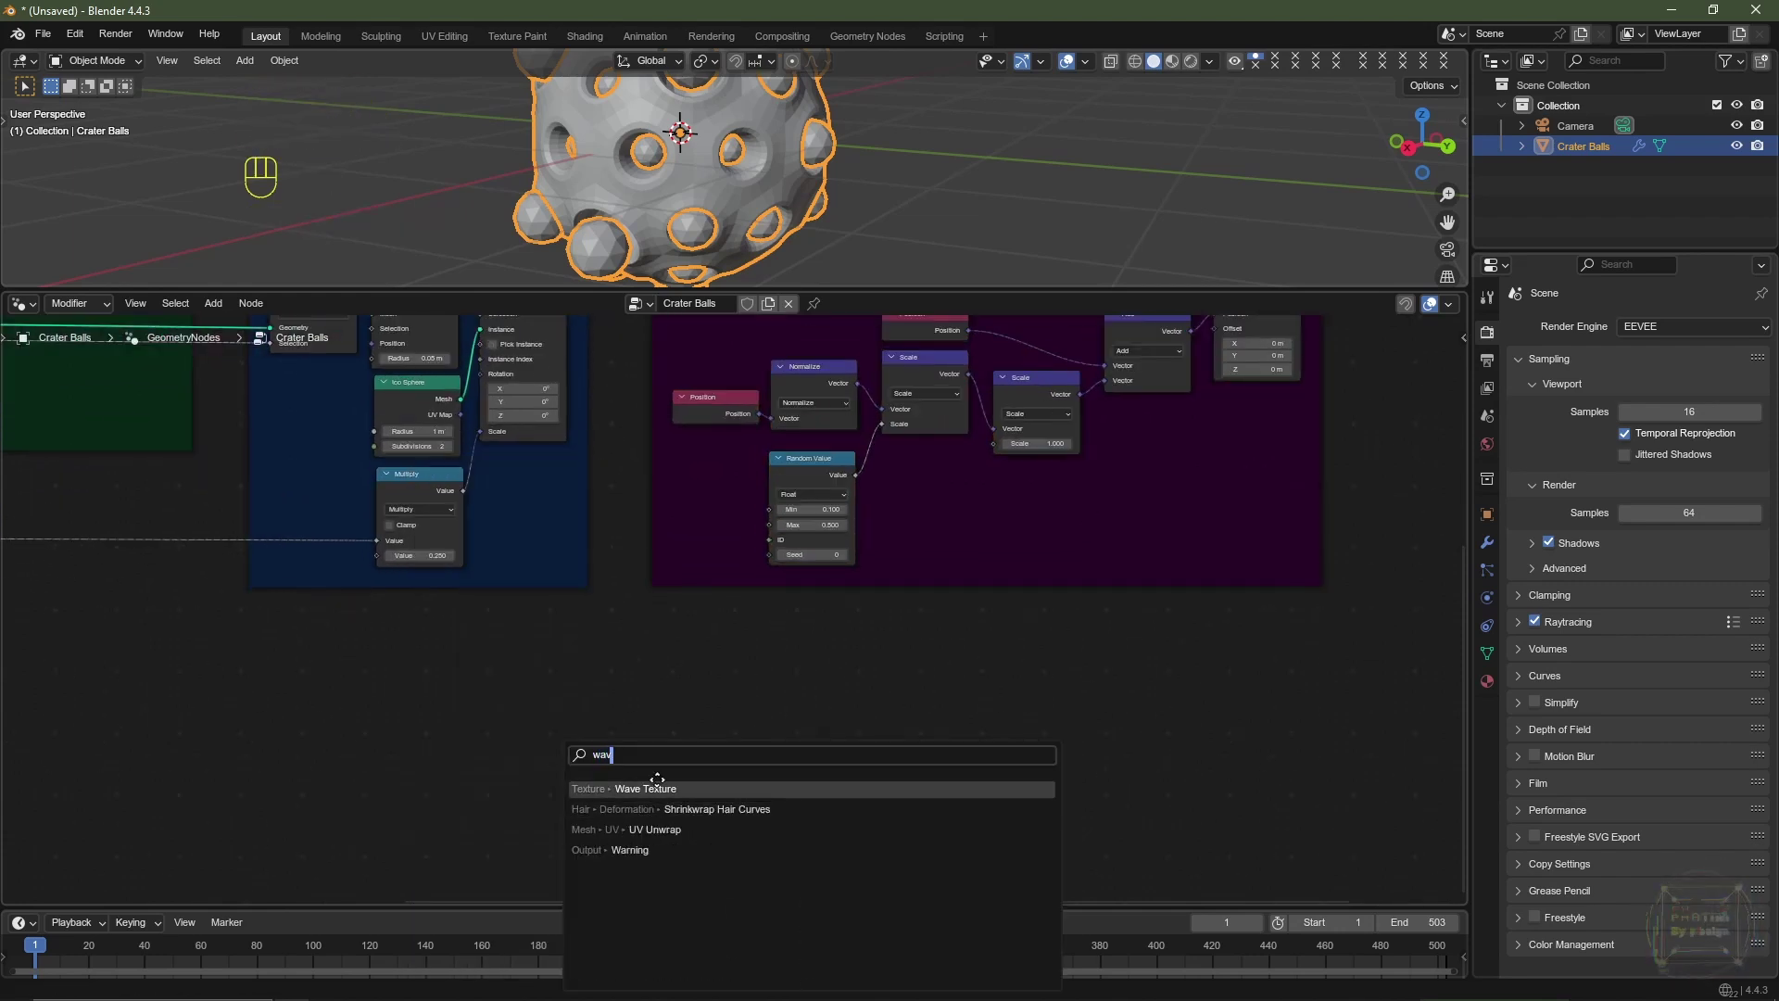
click(657, 788)
click(683, 772)
Step: Add a Position node beside the Wave Texture and link its output into the texture's Vector input
key(shift+a)
mouse_move(619, 681)
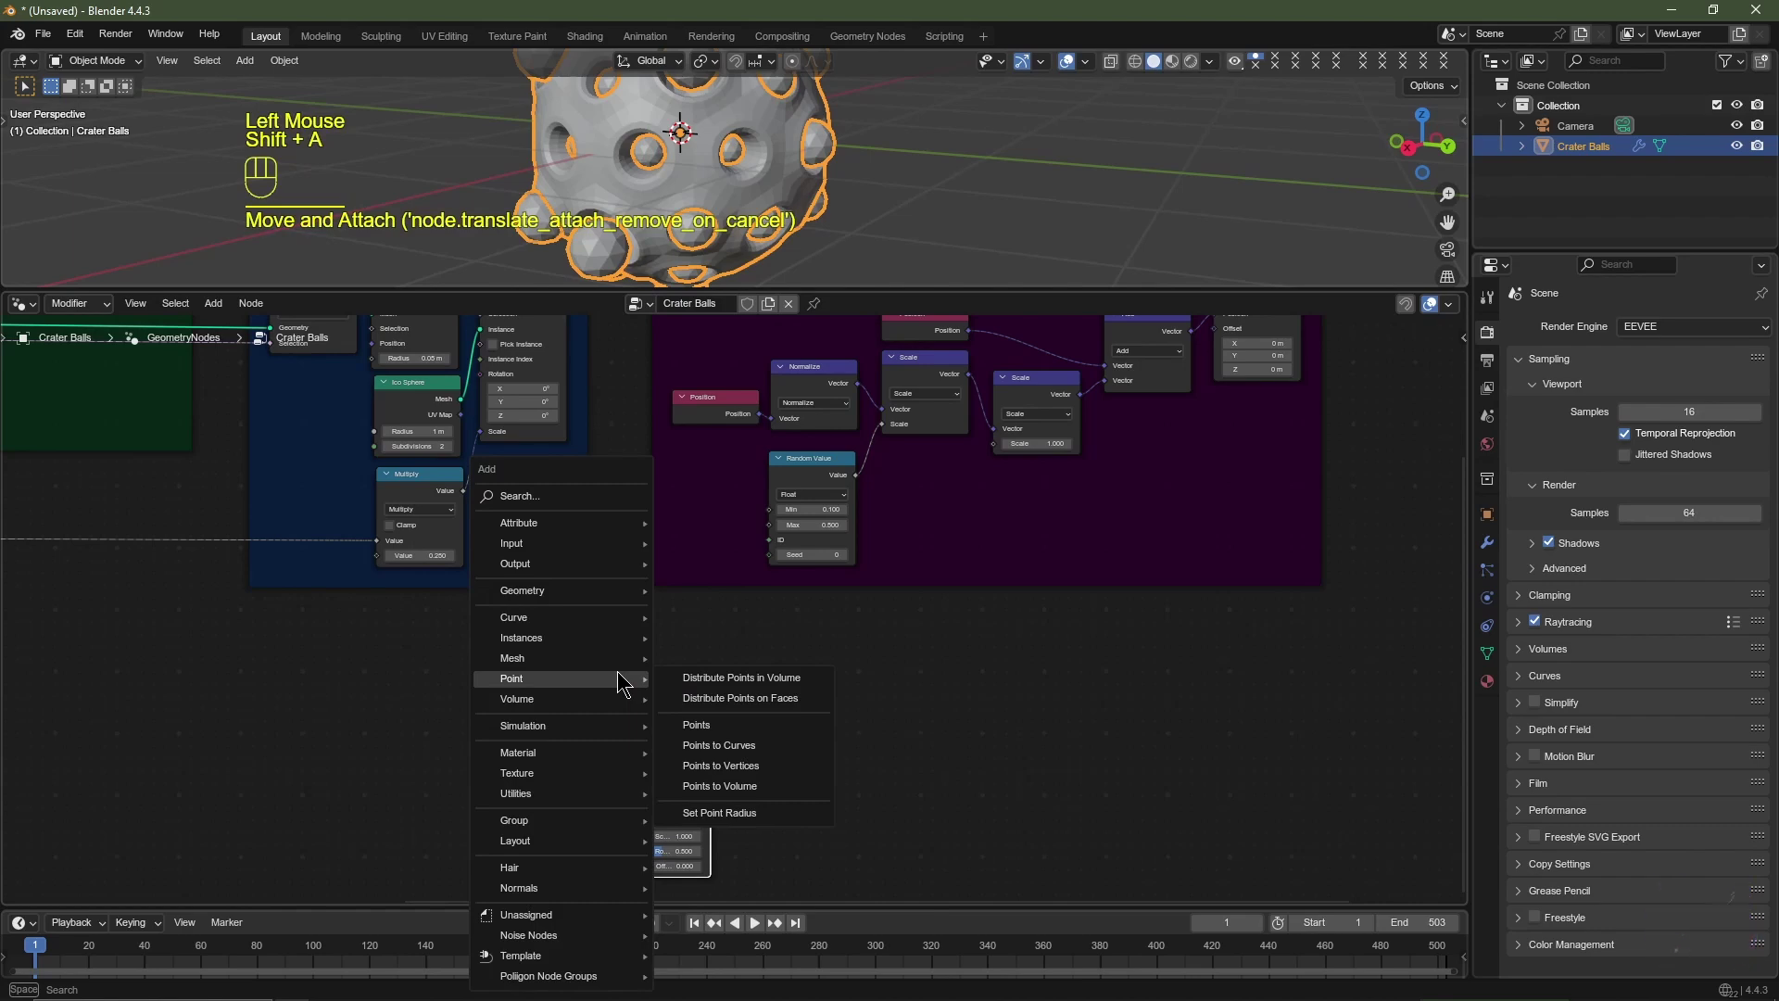
text(pos)
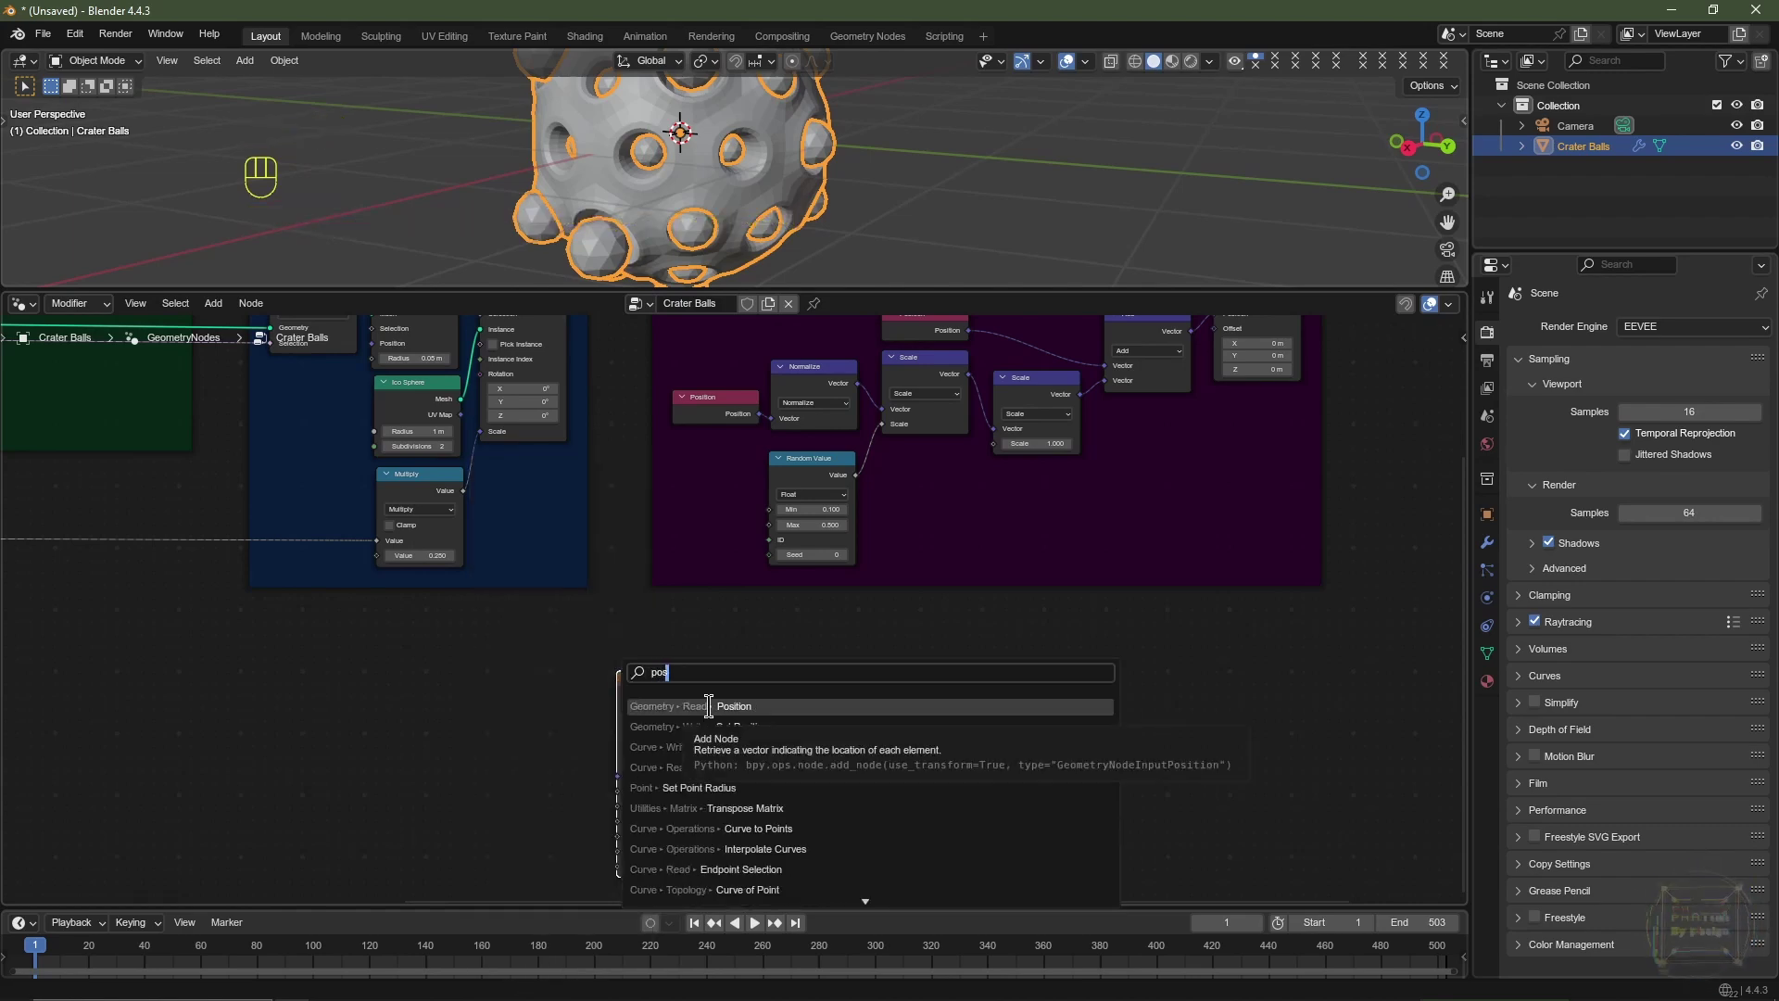
click(667, 708)
click(508, 752)
scroll(690, 716, up, 2)
middle_drag(690, 715, 740, 633)
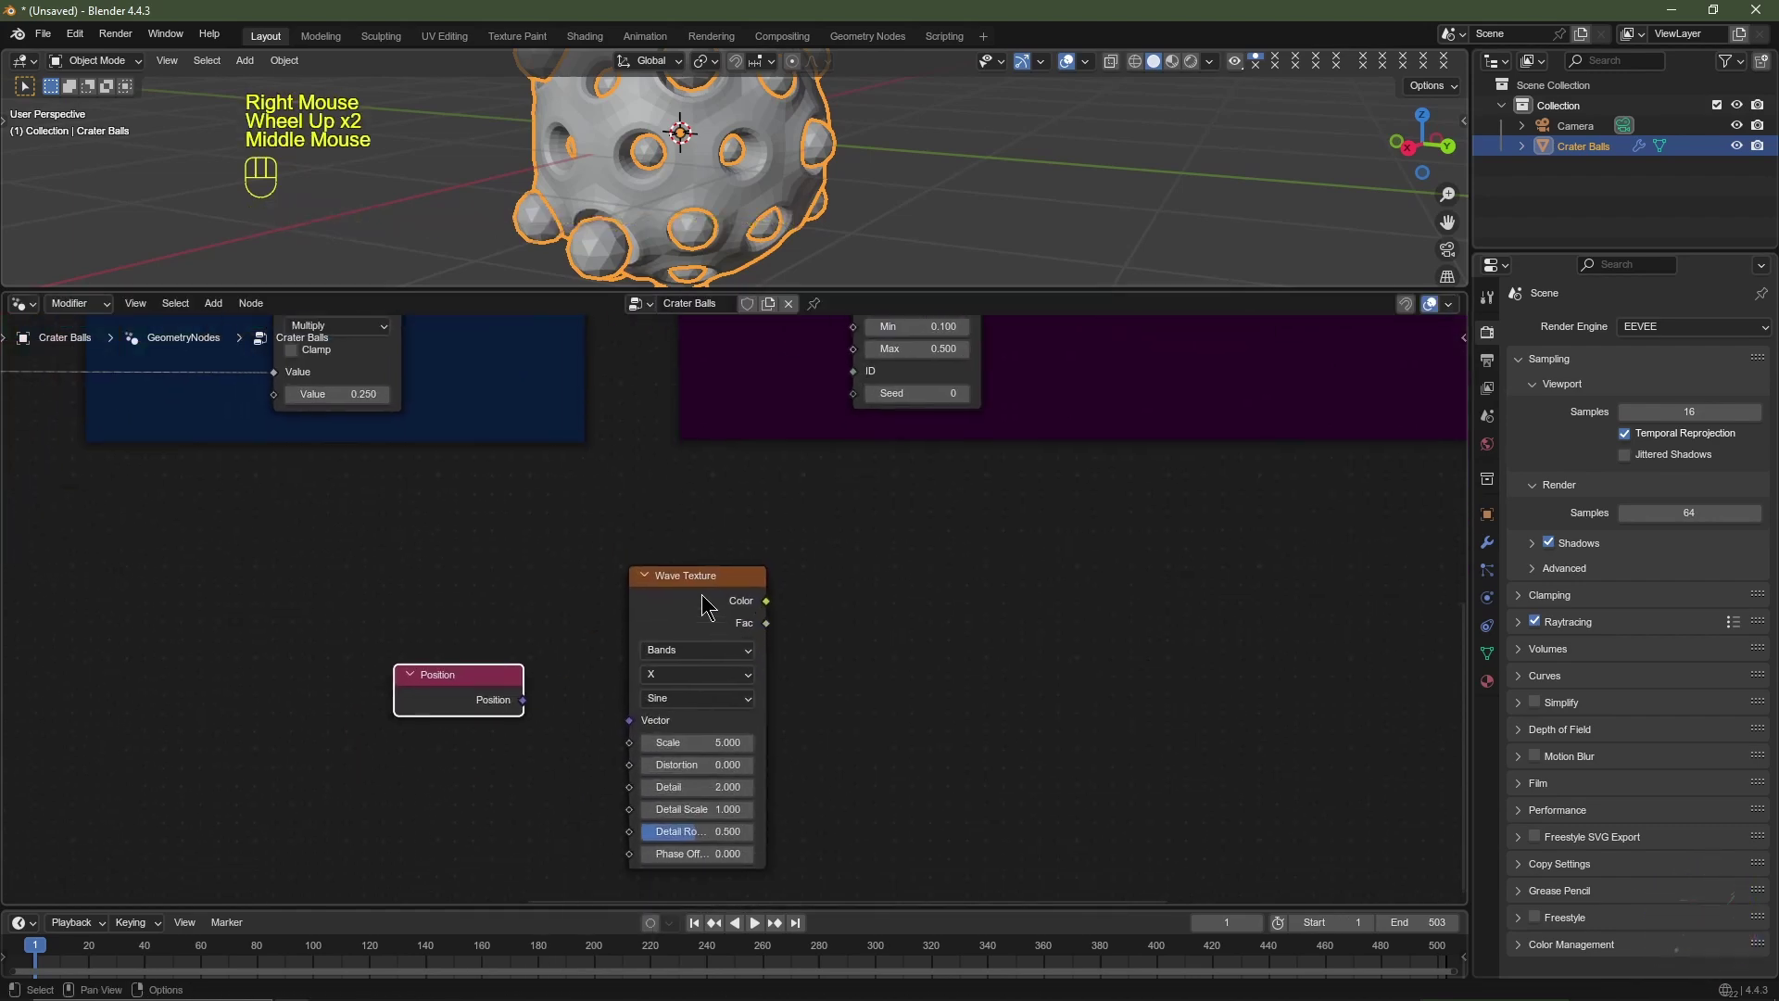
drag(701, 595, 697, 704)
drag(462, 677, 475, 744)
middle_drag(797, 760, 792, 633)
drag(530, 639, 619, 701)
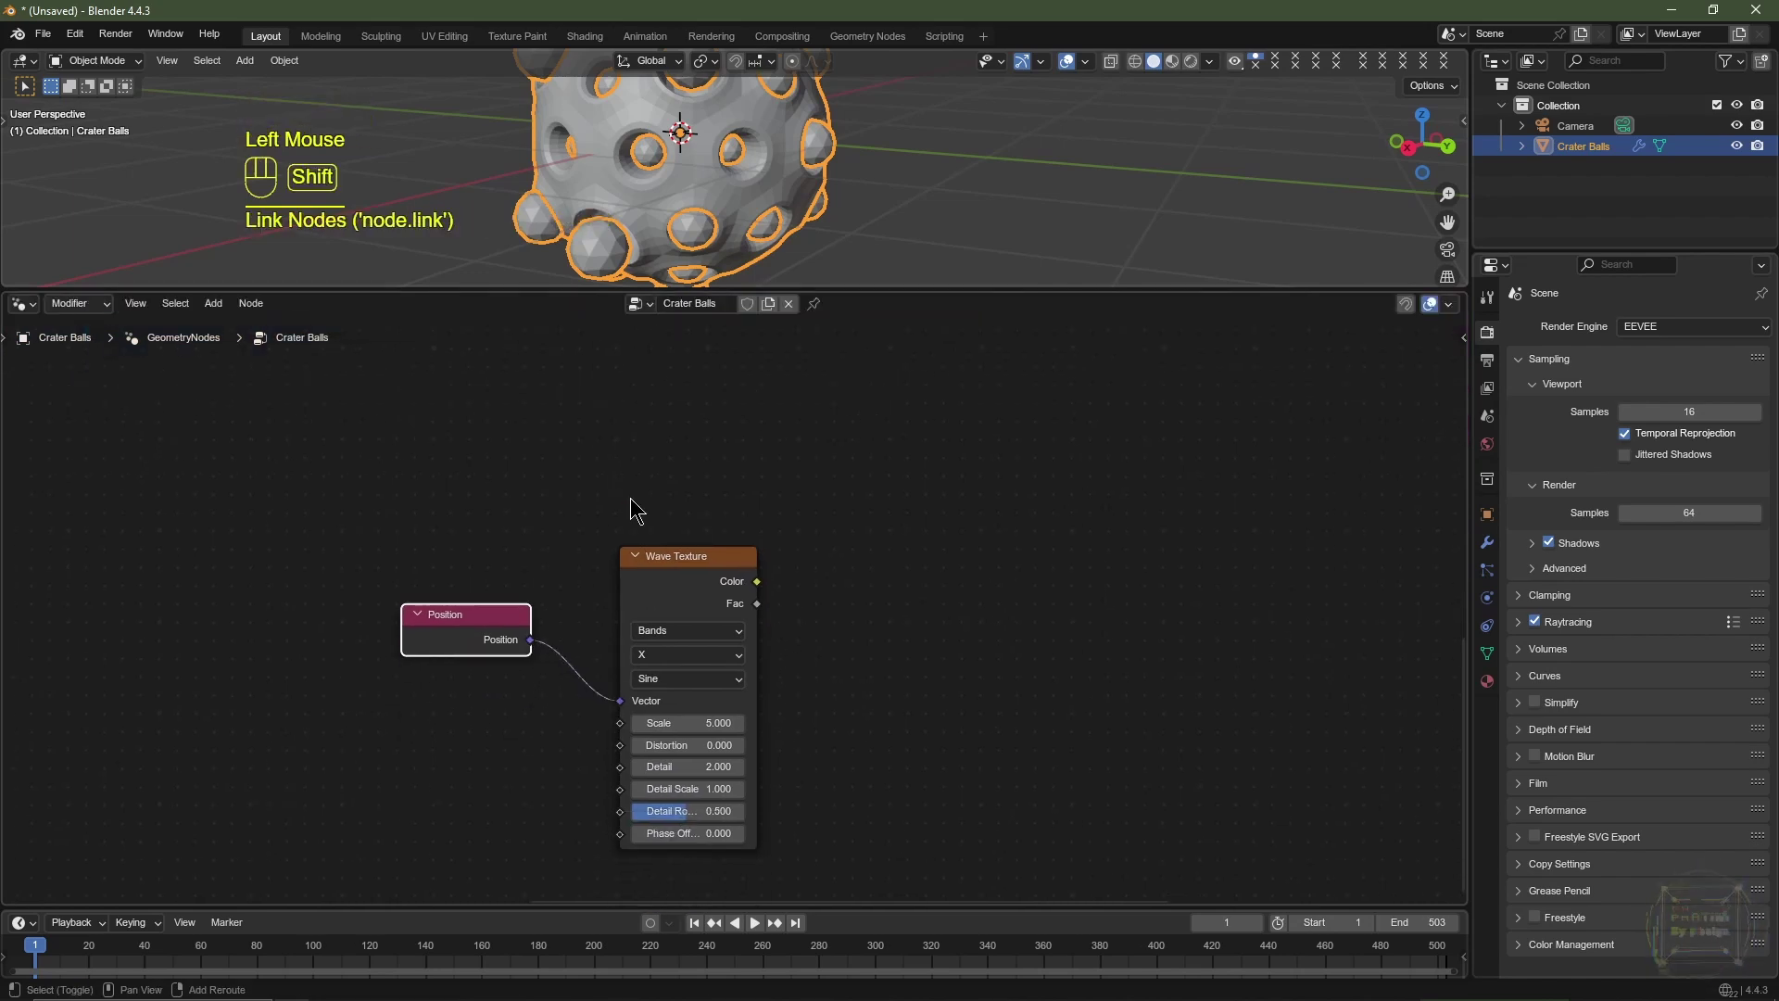
Step: Add a Vector Math node set to Normalize above the Wave Texture and link the Position output into it
key(shift+a)
text(vec)
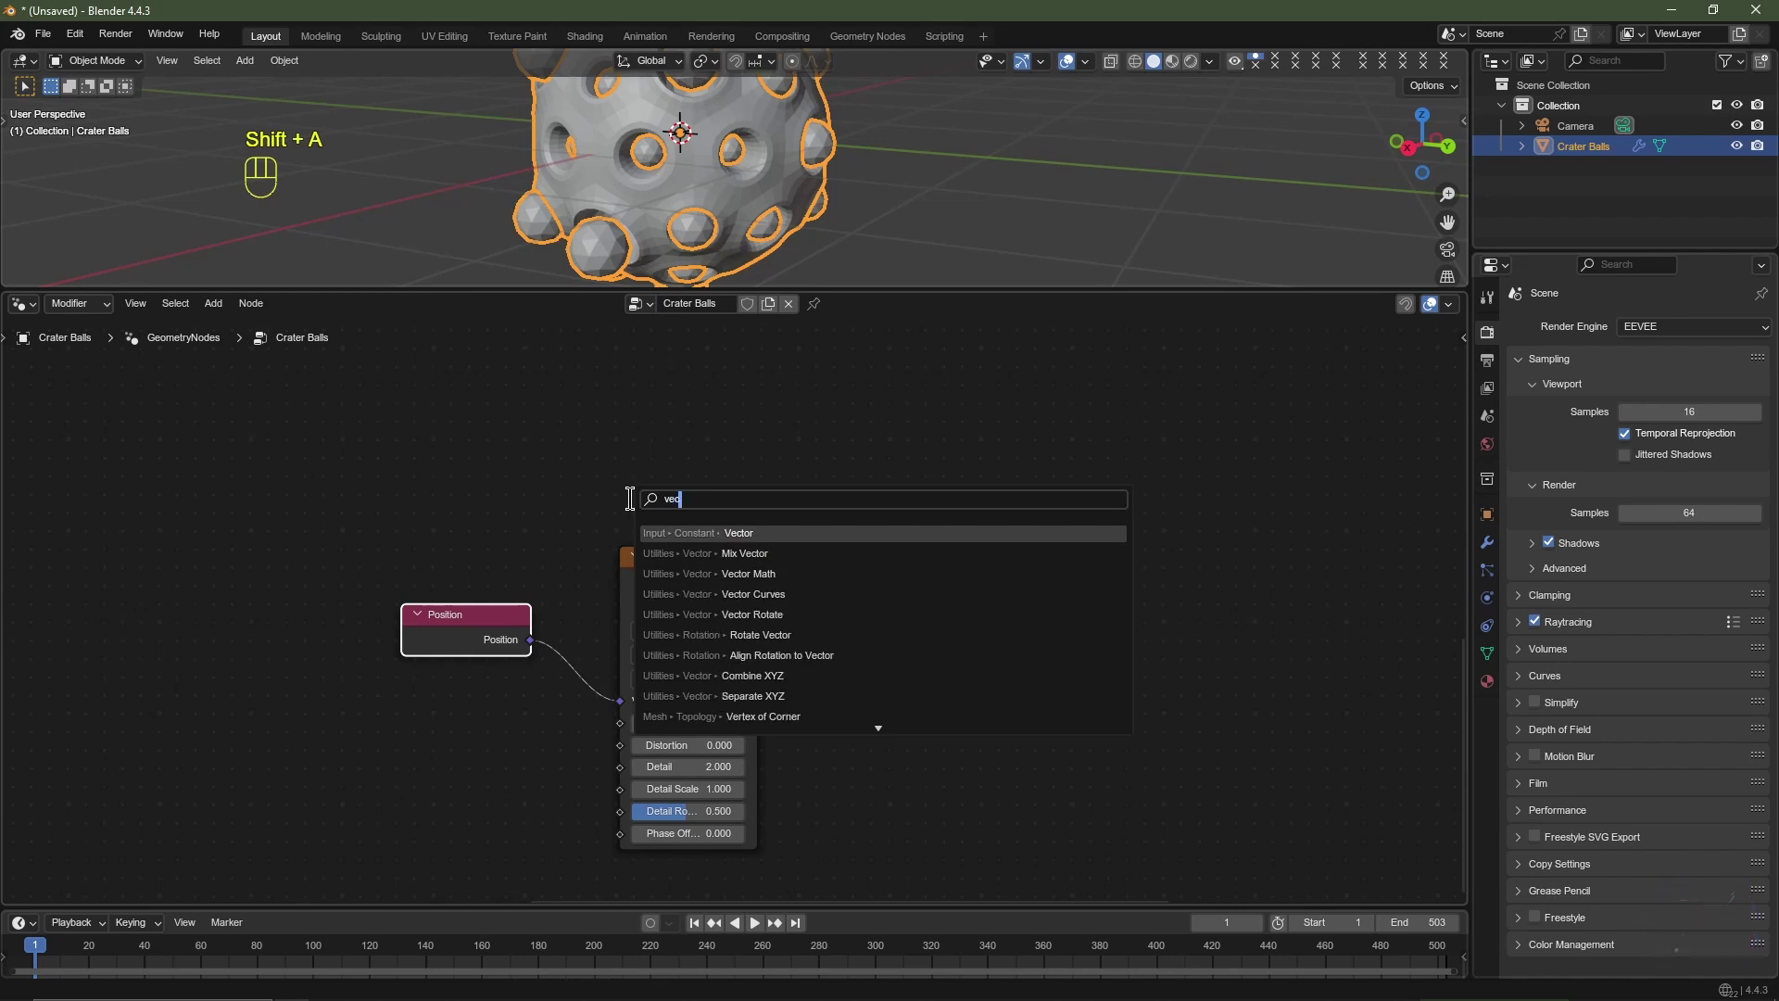
click(780, 574)
click(677, 463)
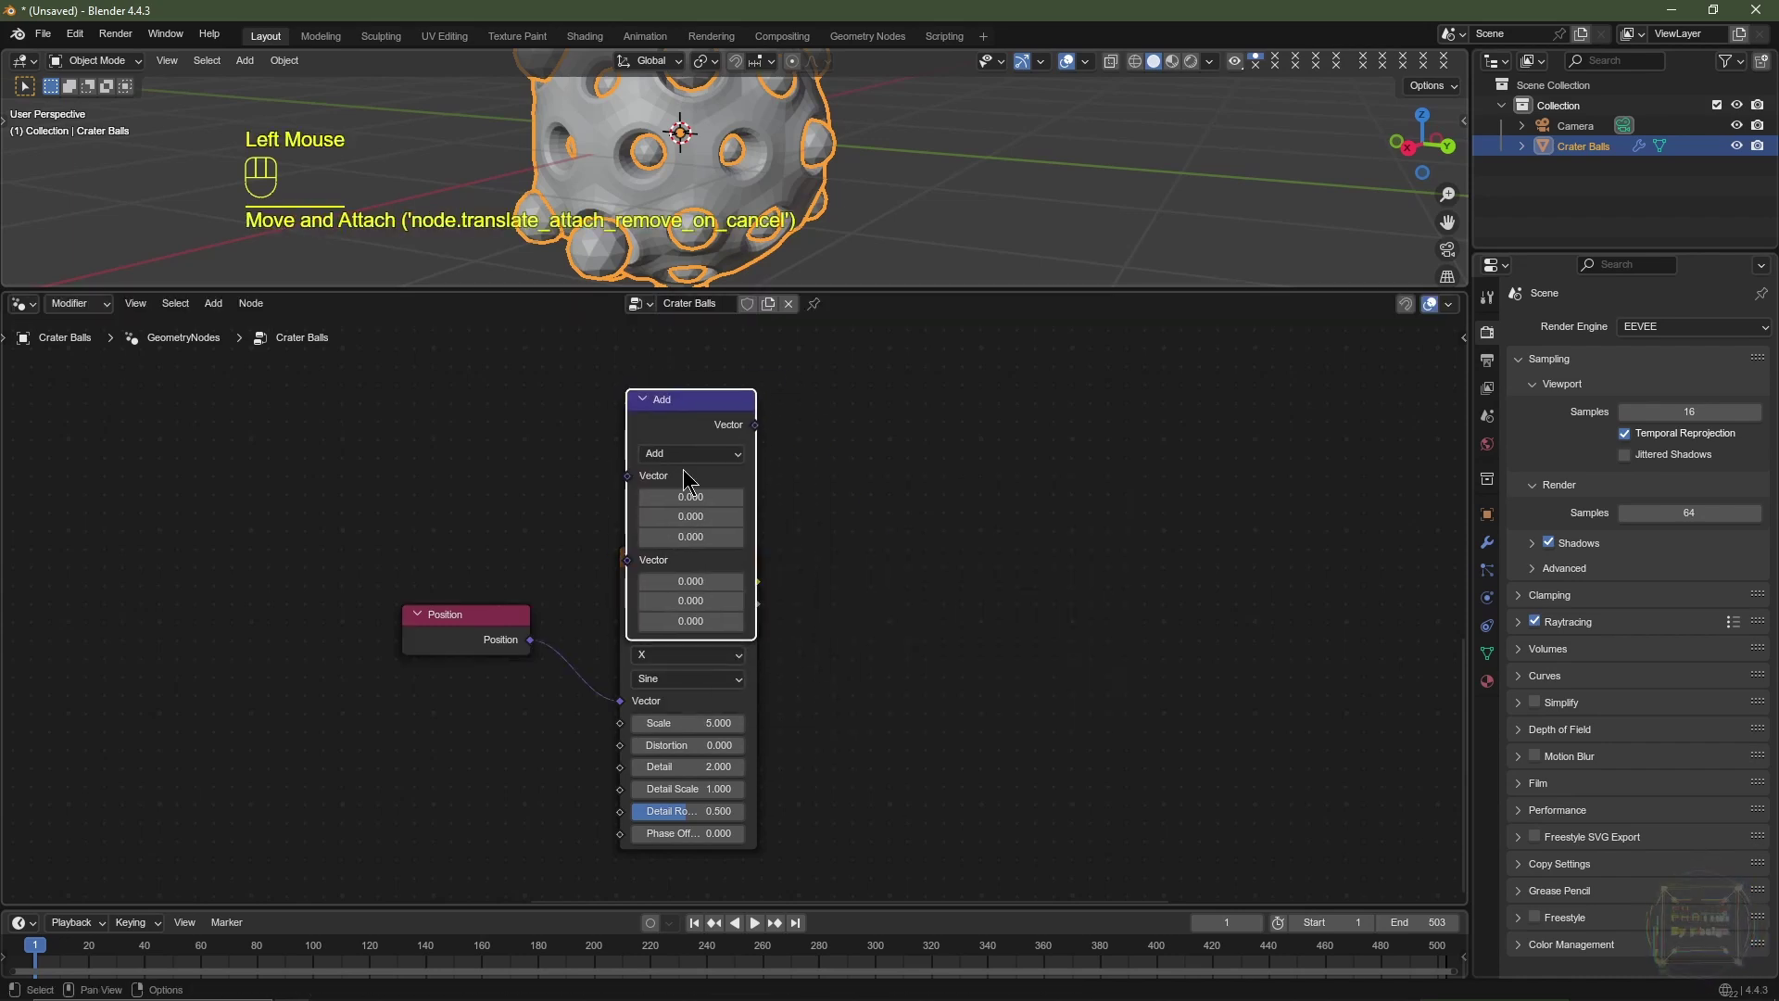
click(681, 454)
click(793, 502)
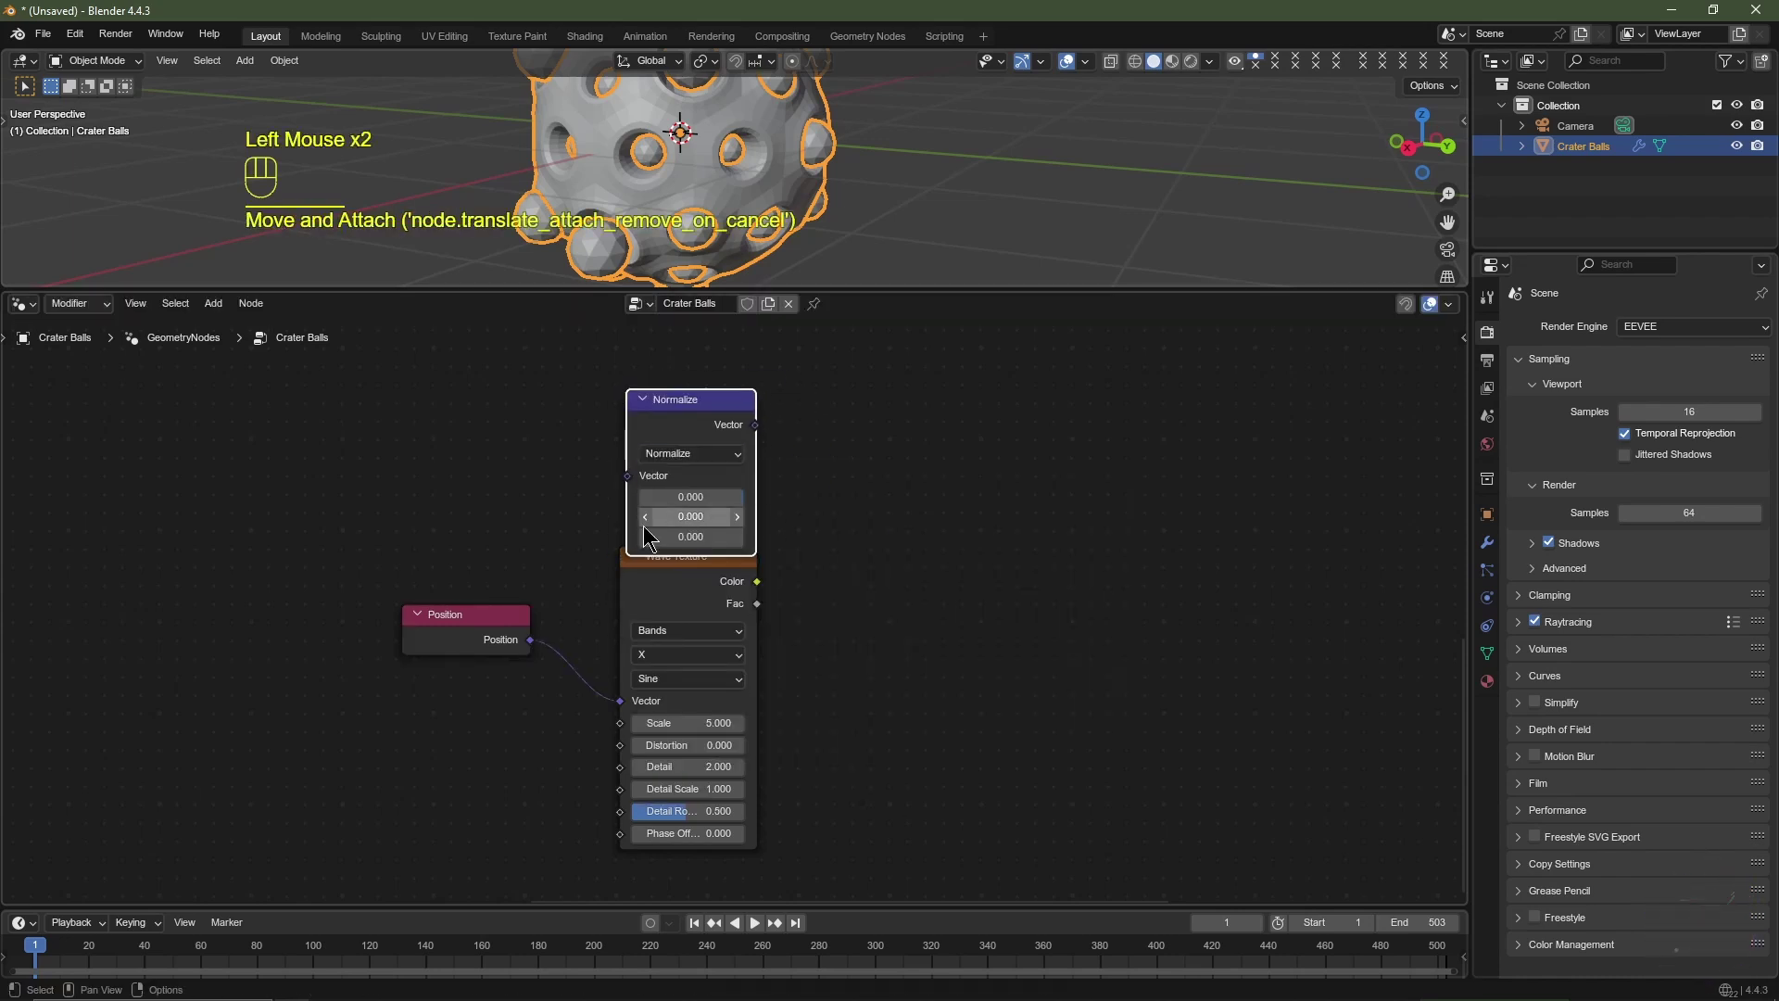
drag(529, 640, 628, 476)
drag(682, 413, 668, 452)
Step: Duplicate the Normalize node three times, placing the copies in a row beyond the Wave Texture, the last one slightly higher
key(shift+d)
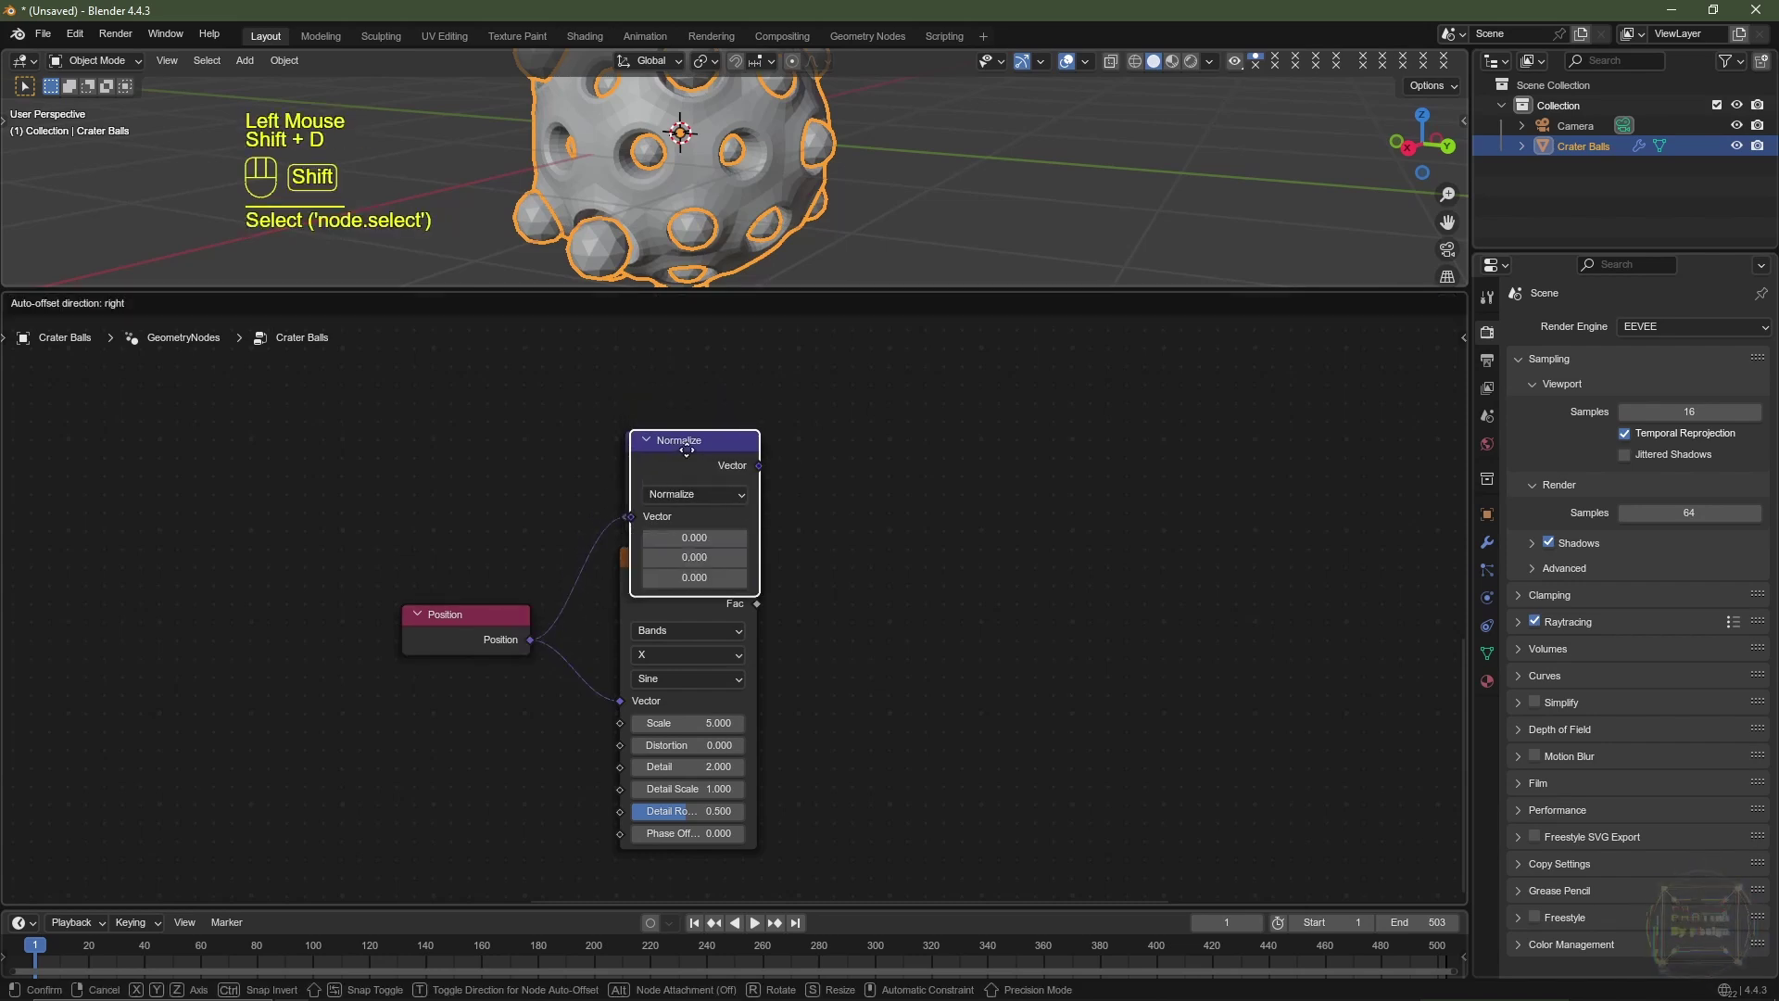
click(843, 579)
key(shift+d)
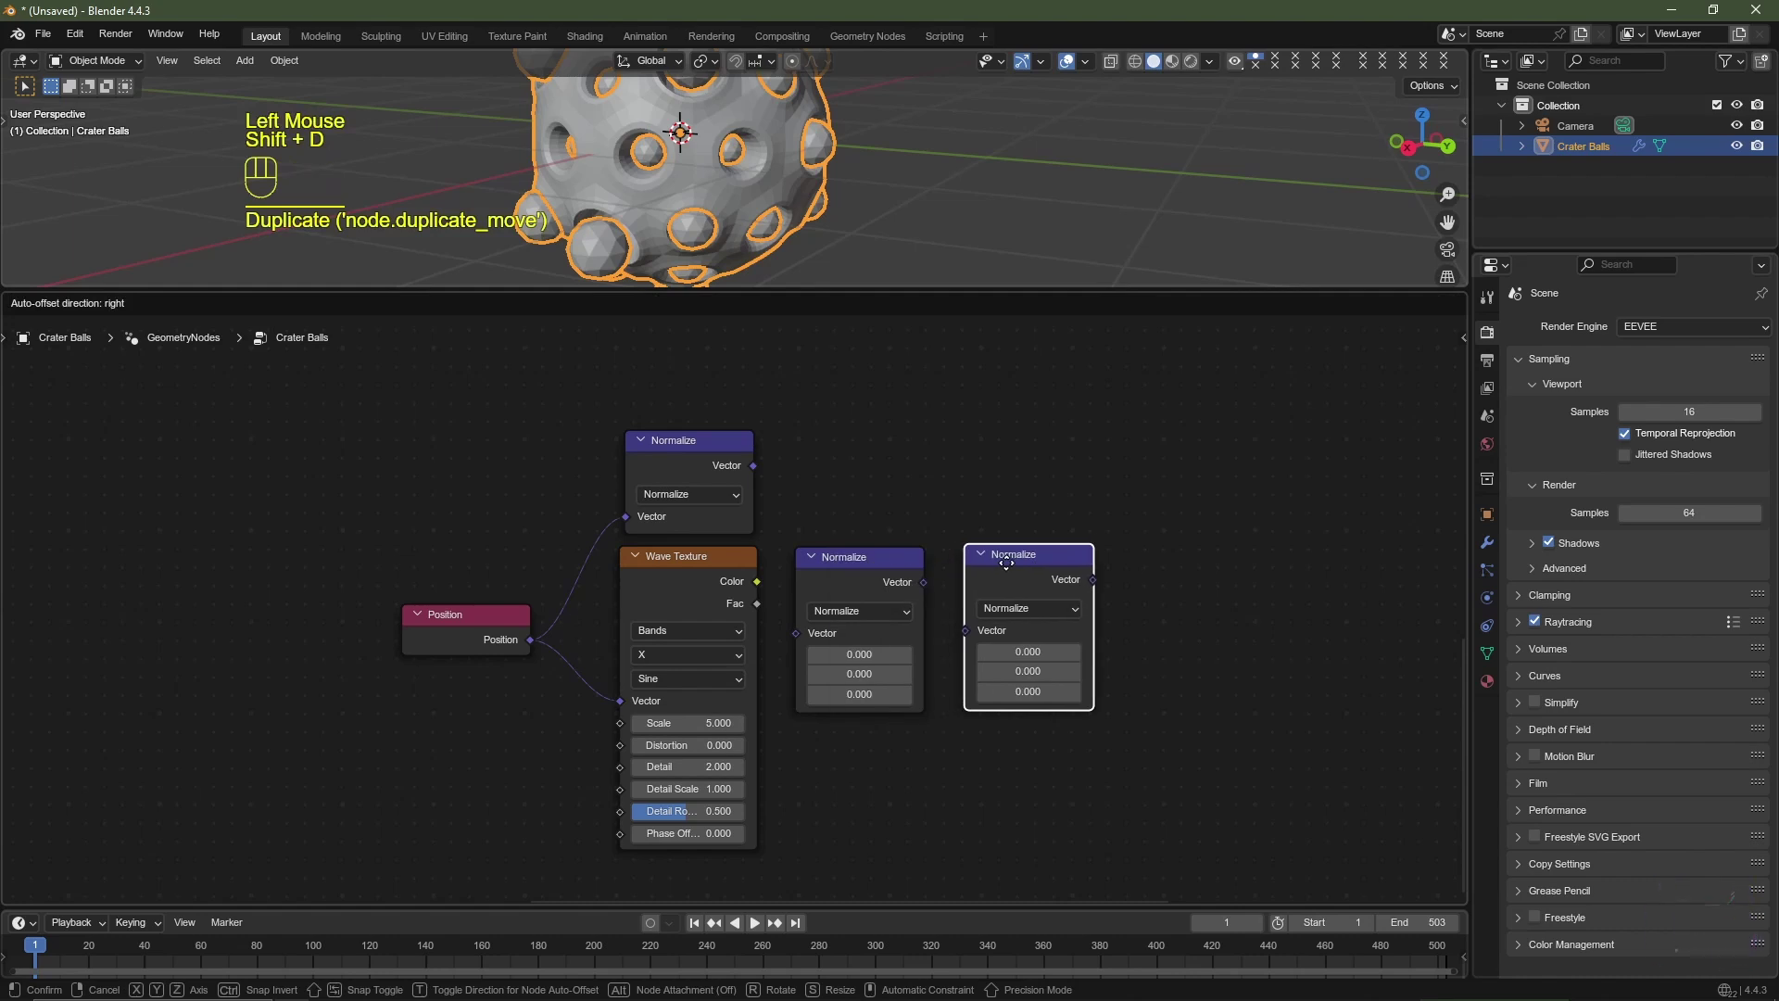
click(1000, 567)
key(shift+d)
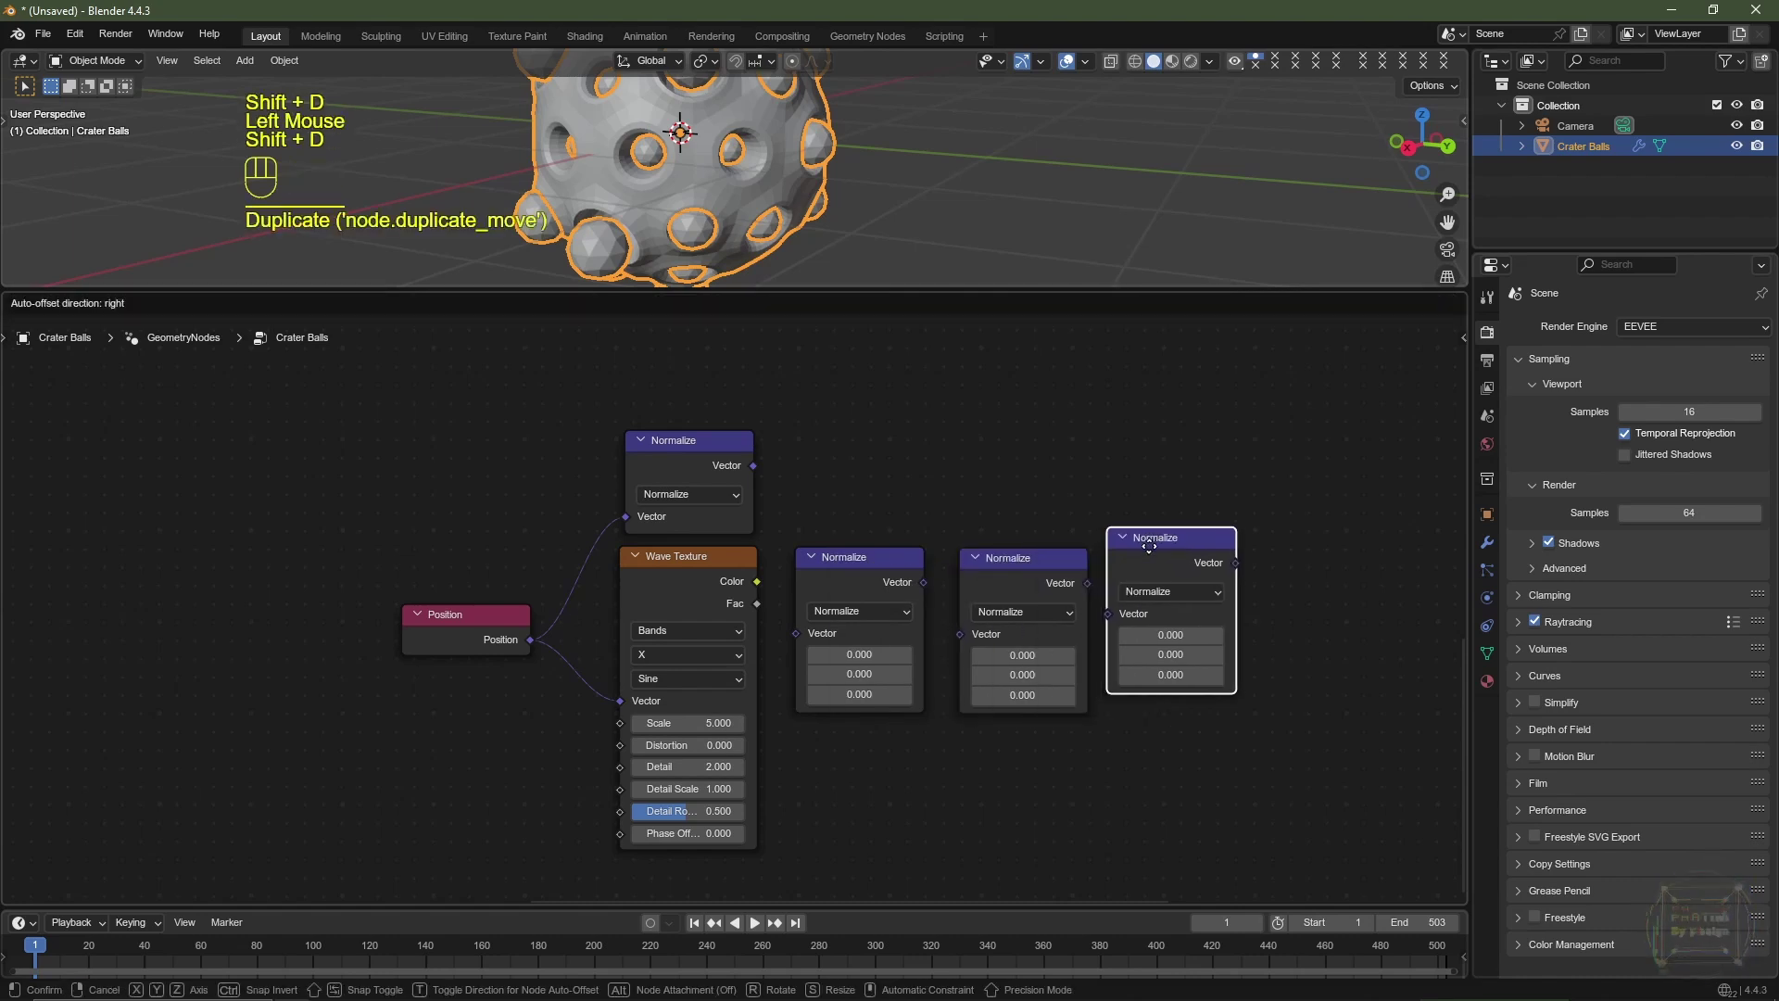
click(1166, 497)
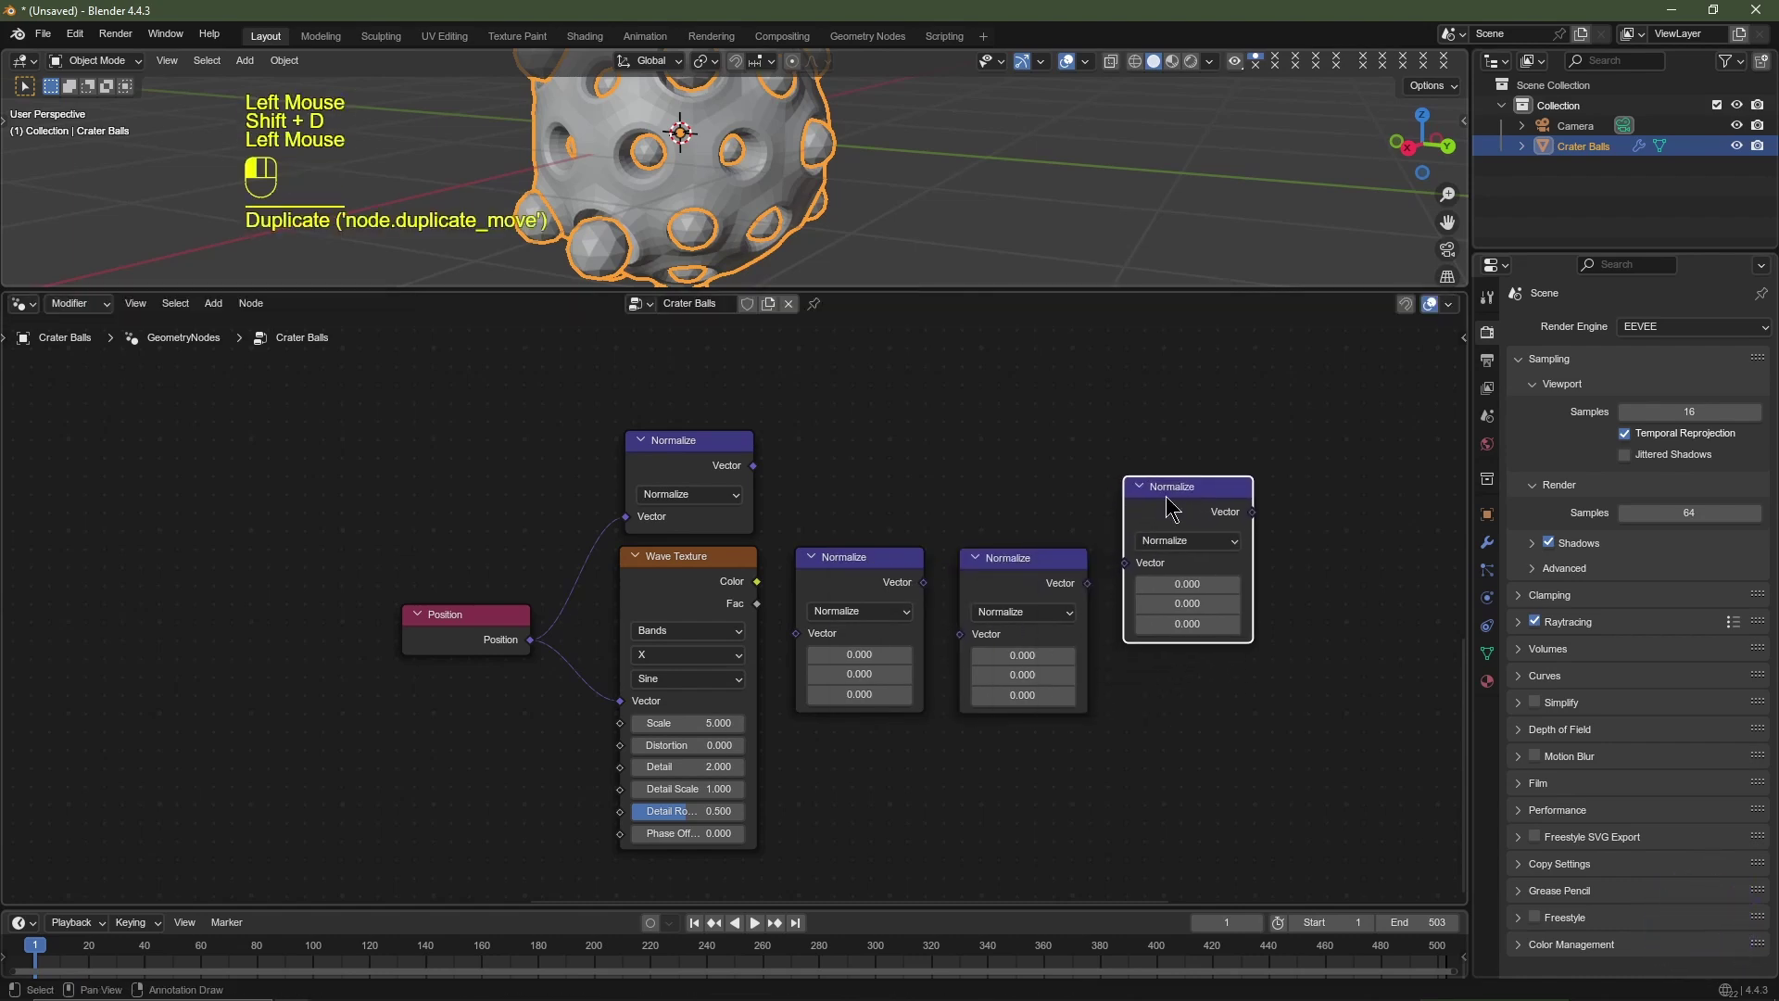
Step: Set the first duplicated Normalize node to Multiply and the second one to Scale
click(861, 613)
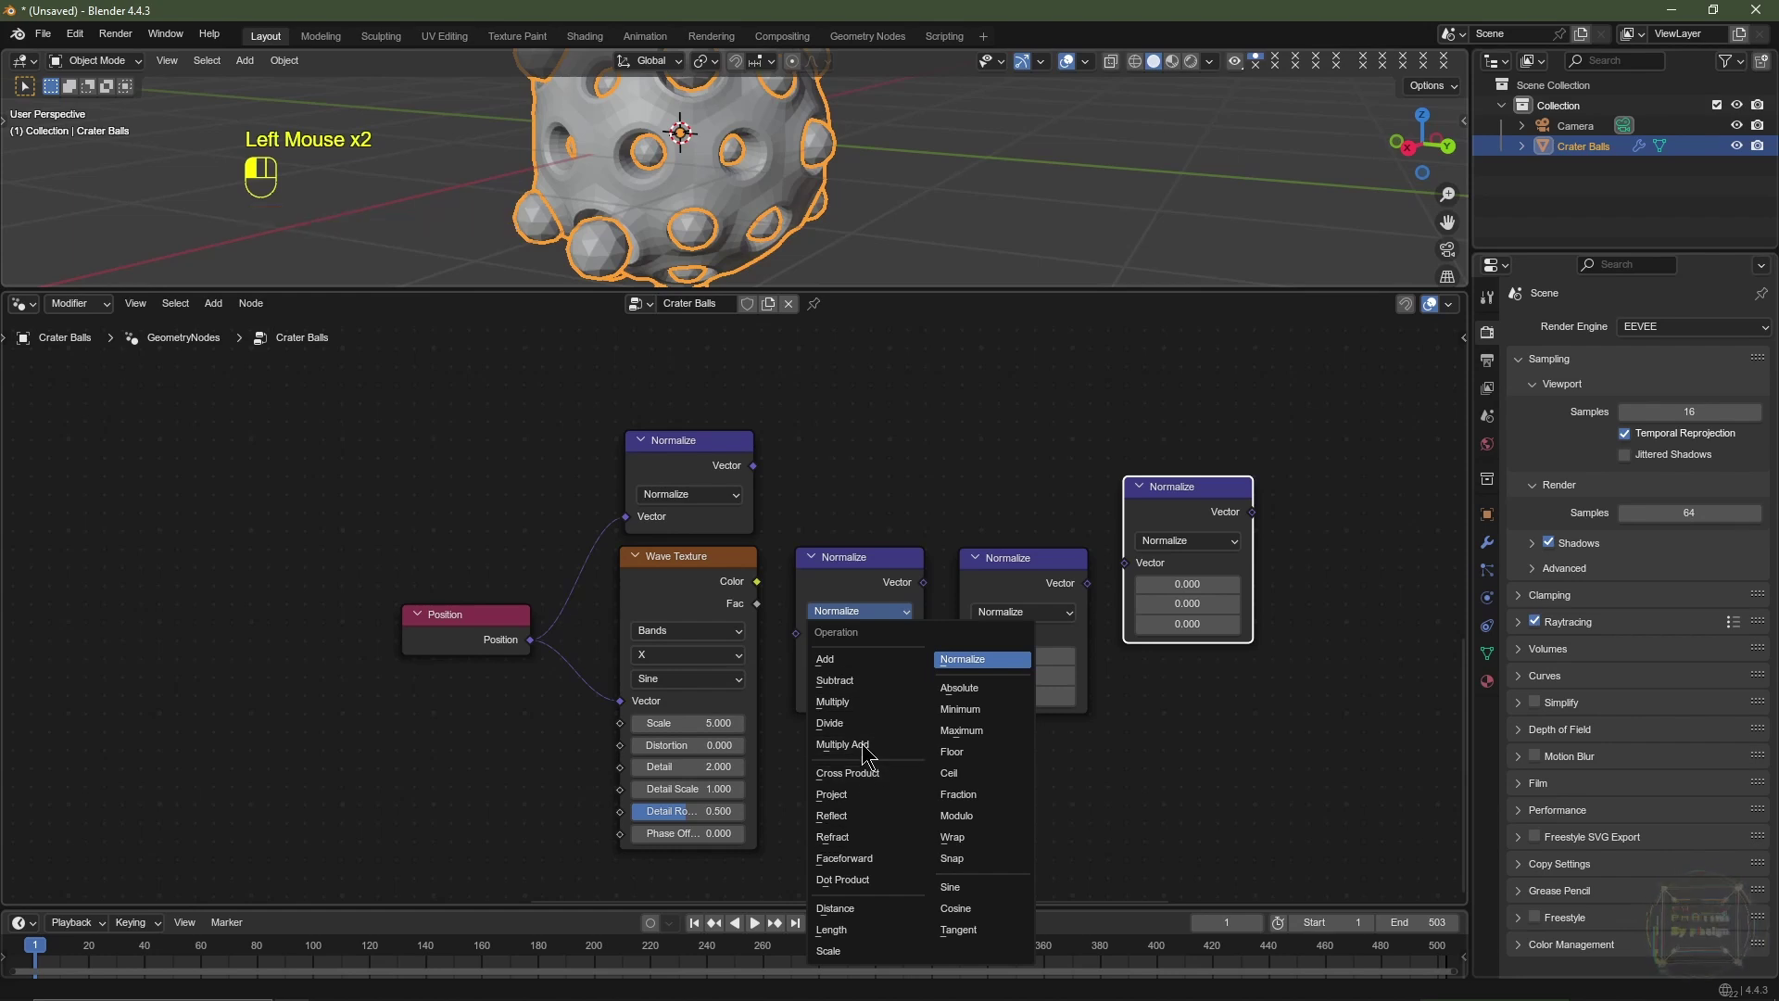
click(850, 701)
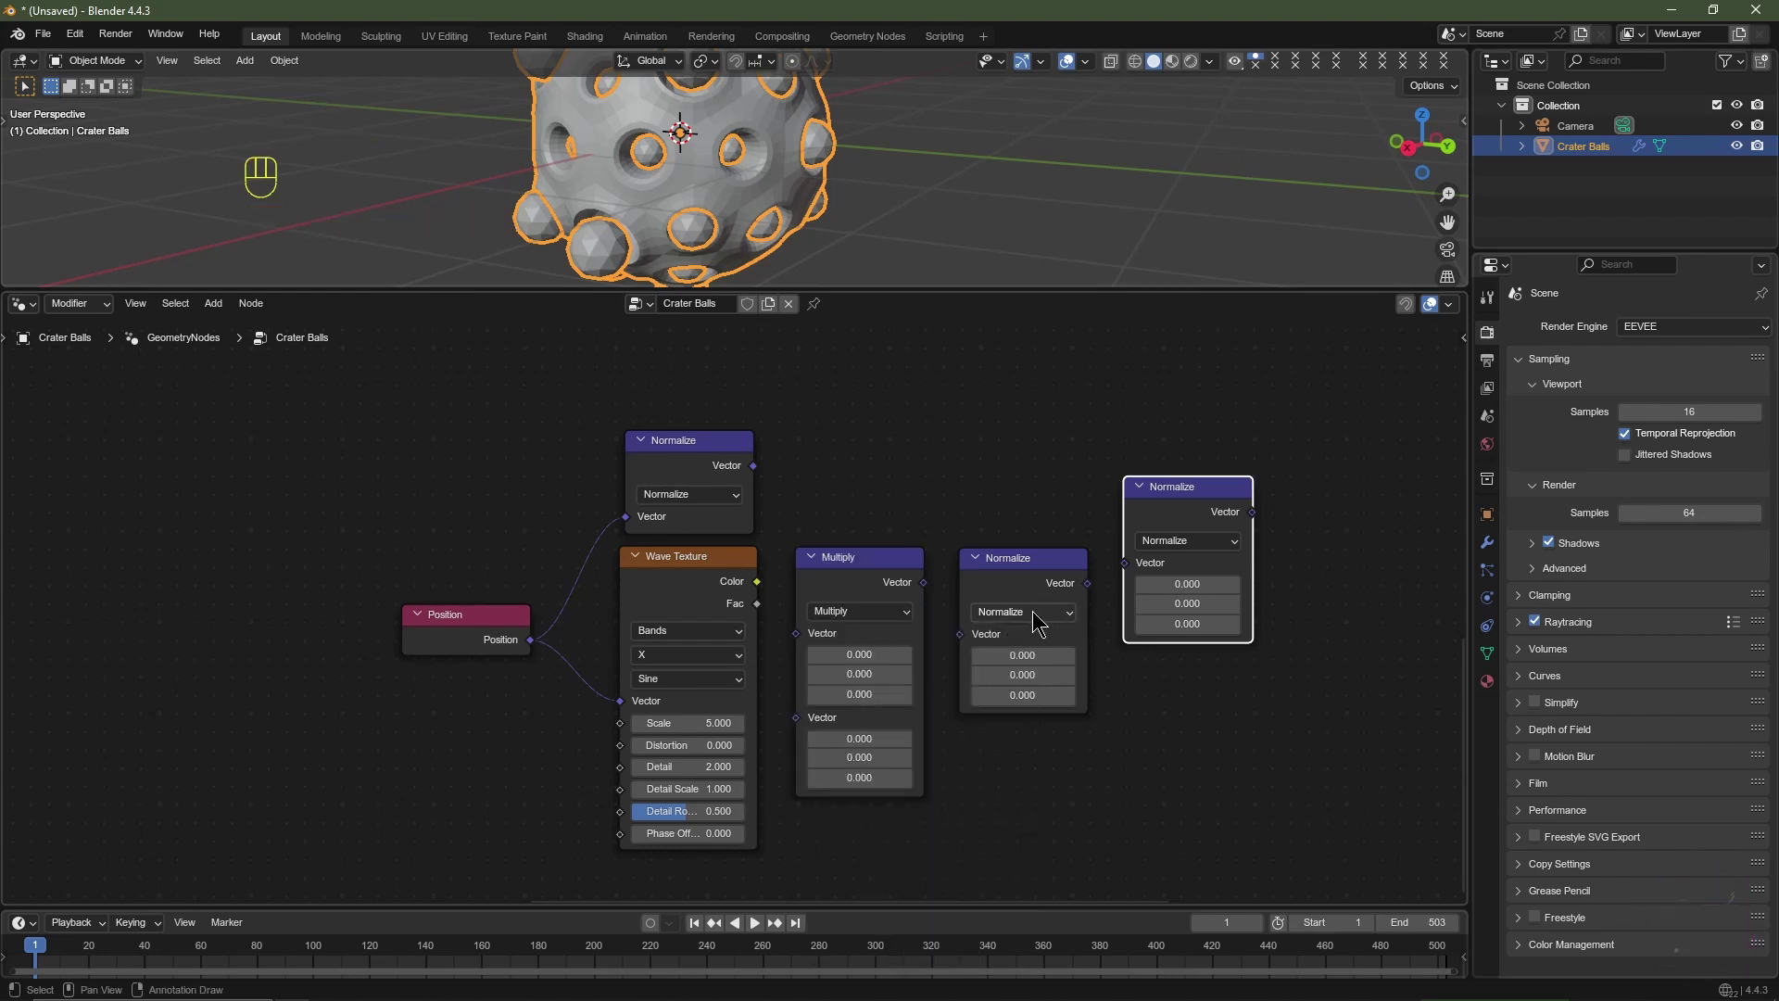
click(1036, 615)
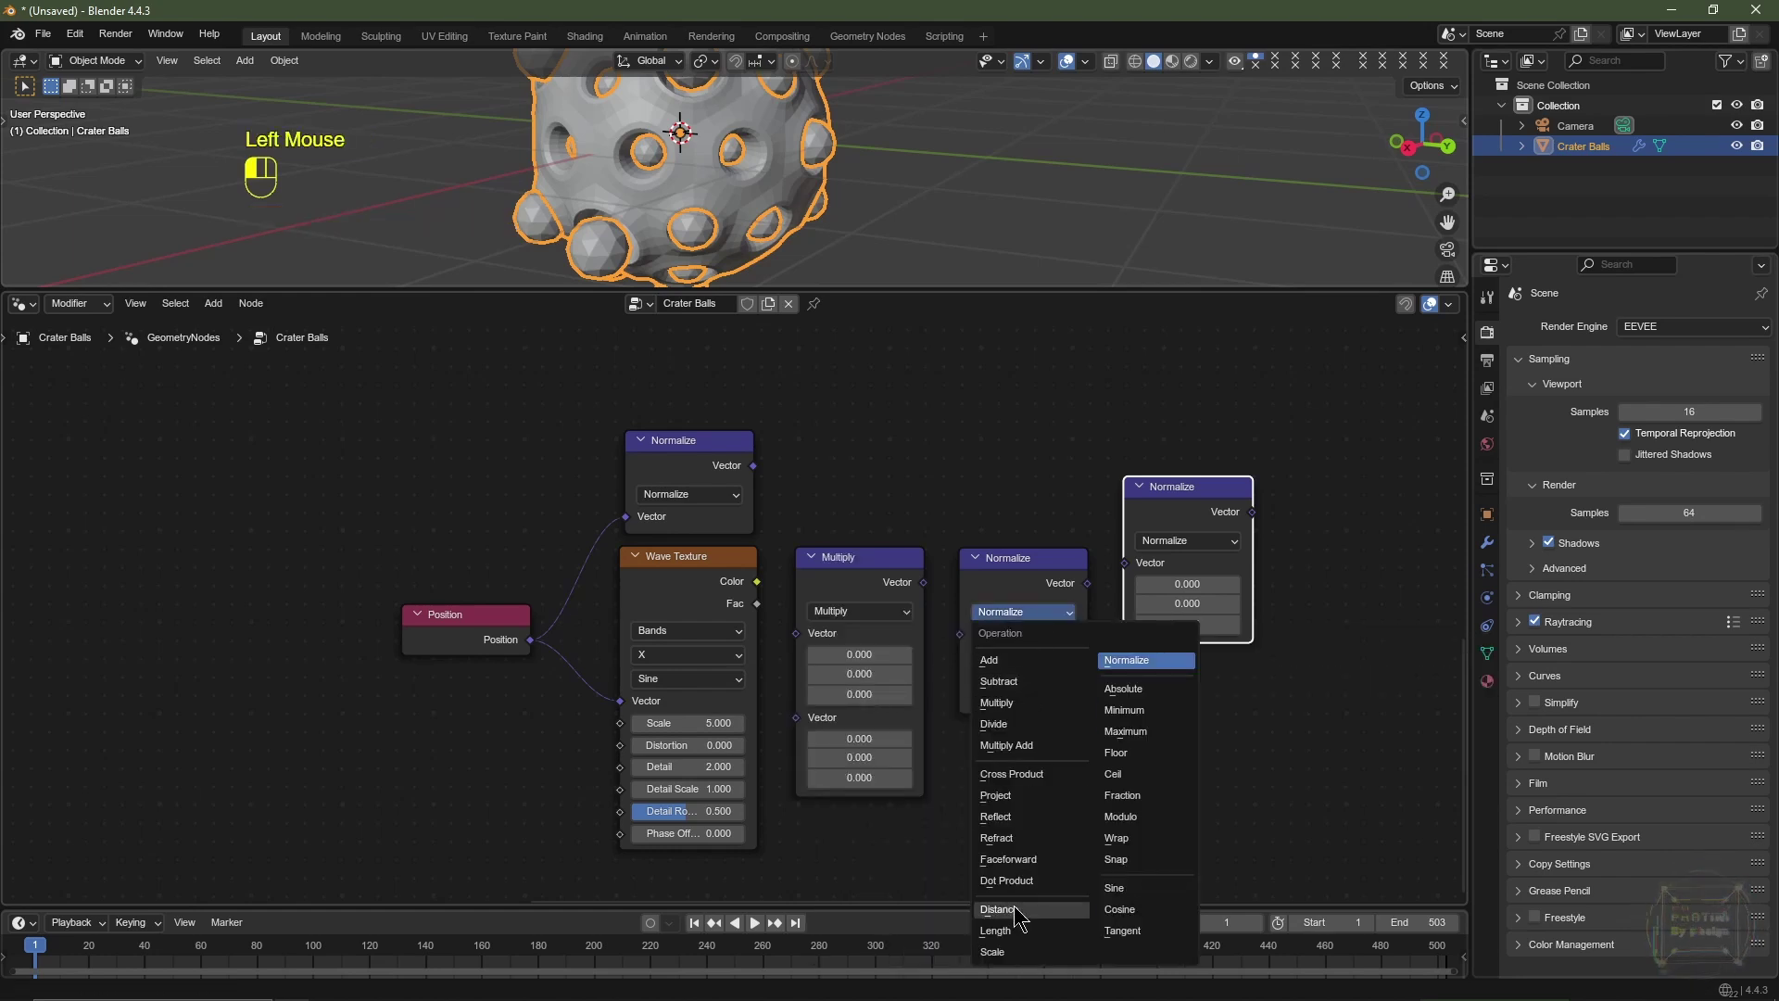
click(1008, 952)
Step: Duplicate the Position node and place the copy just above the Multiply node
click(422, 641)
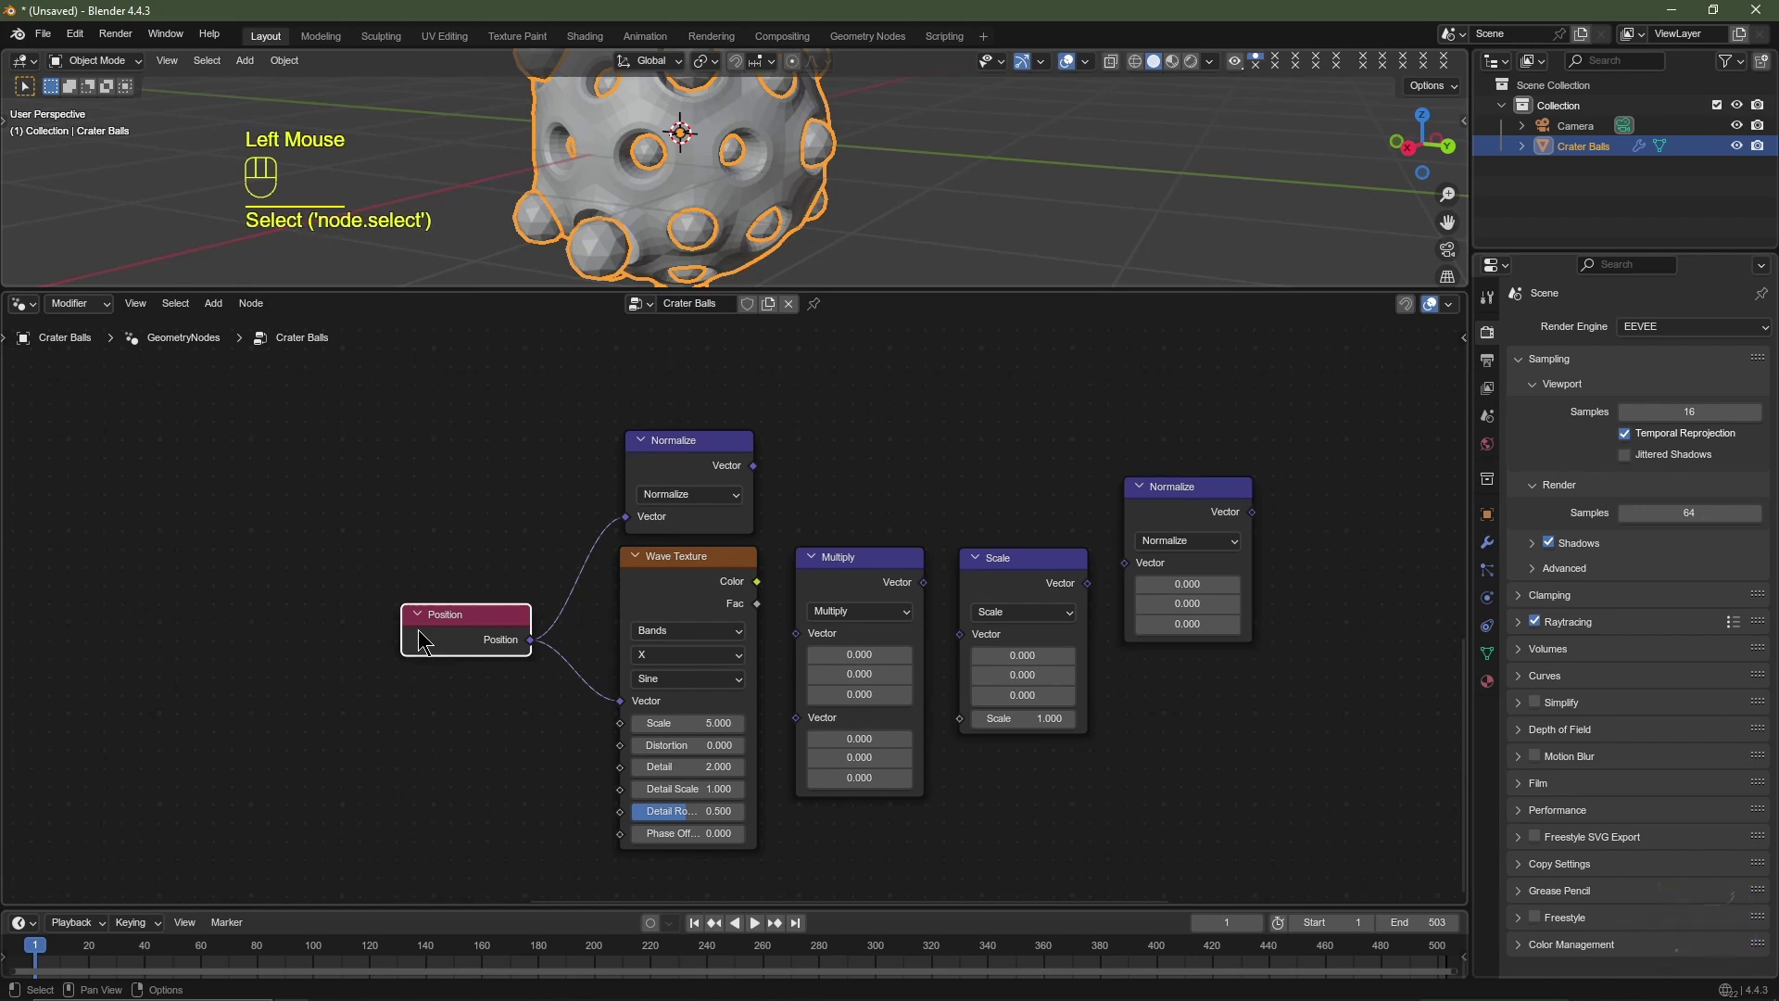
key(shift+d)
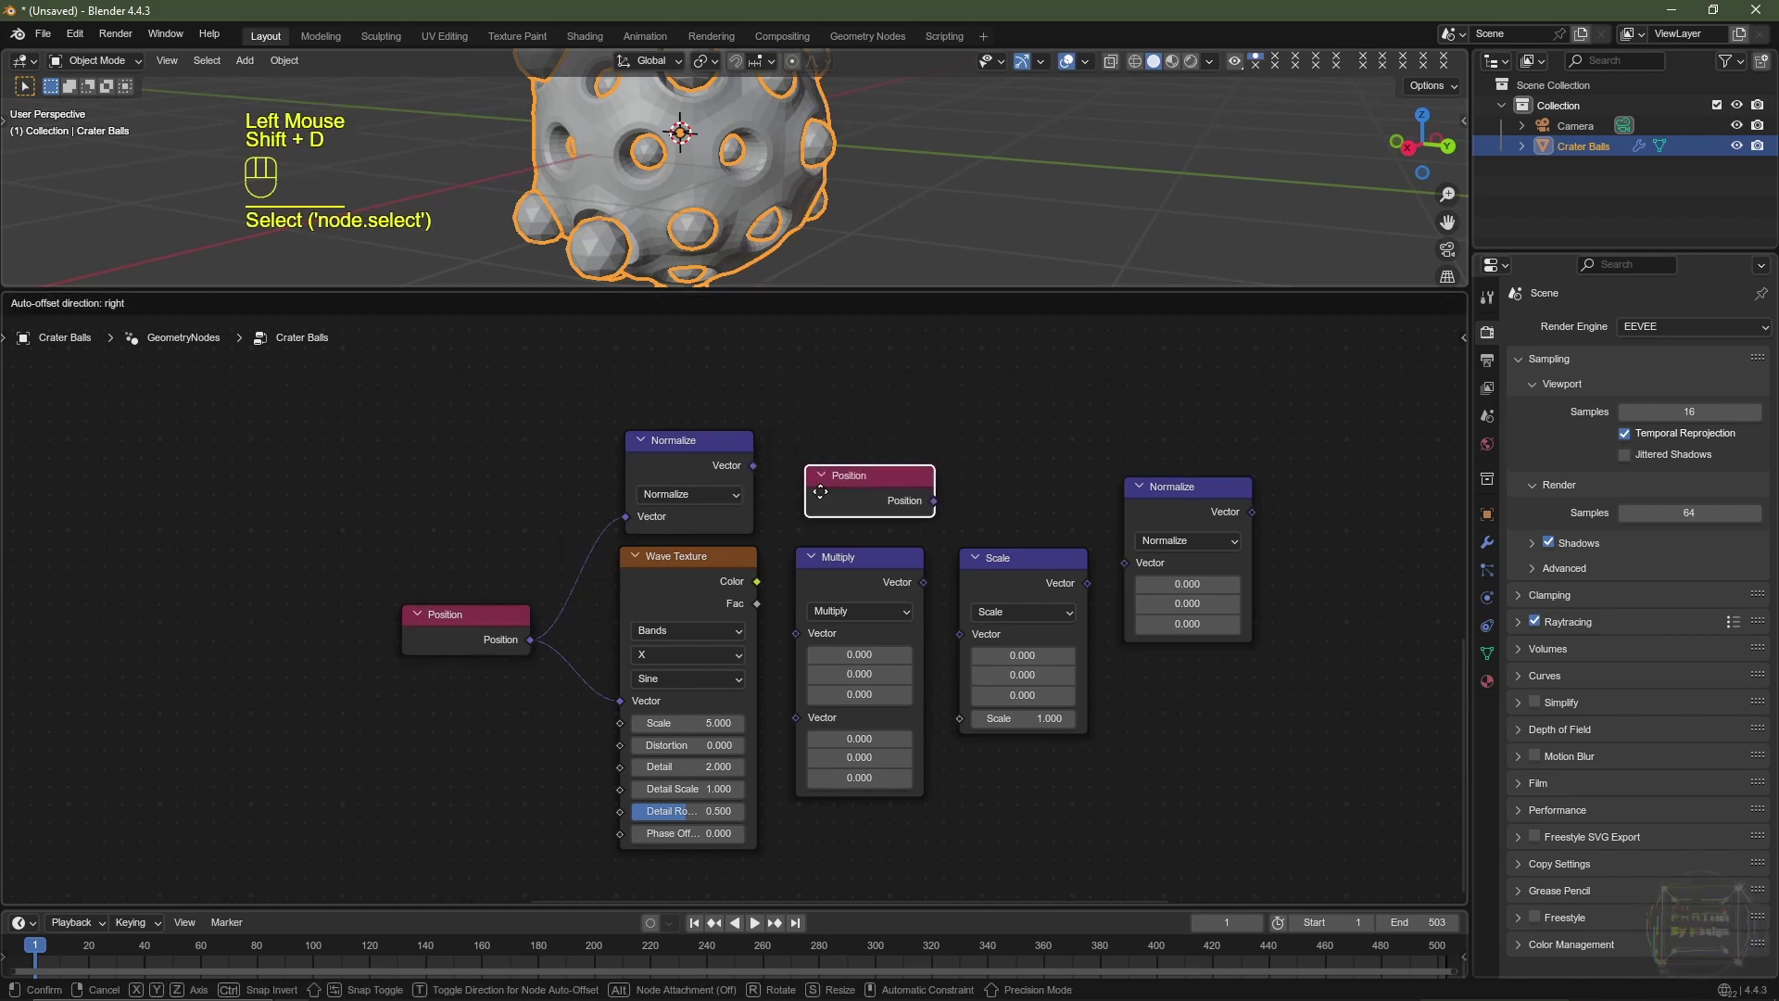
click(815, 492)
Step: Link the Normalize vector and the Wave Texture Color into the Multiply node, and link its result into Scale
drag(753, 466, 795, 656)
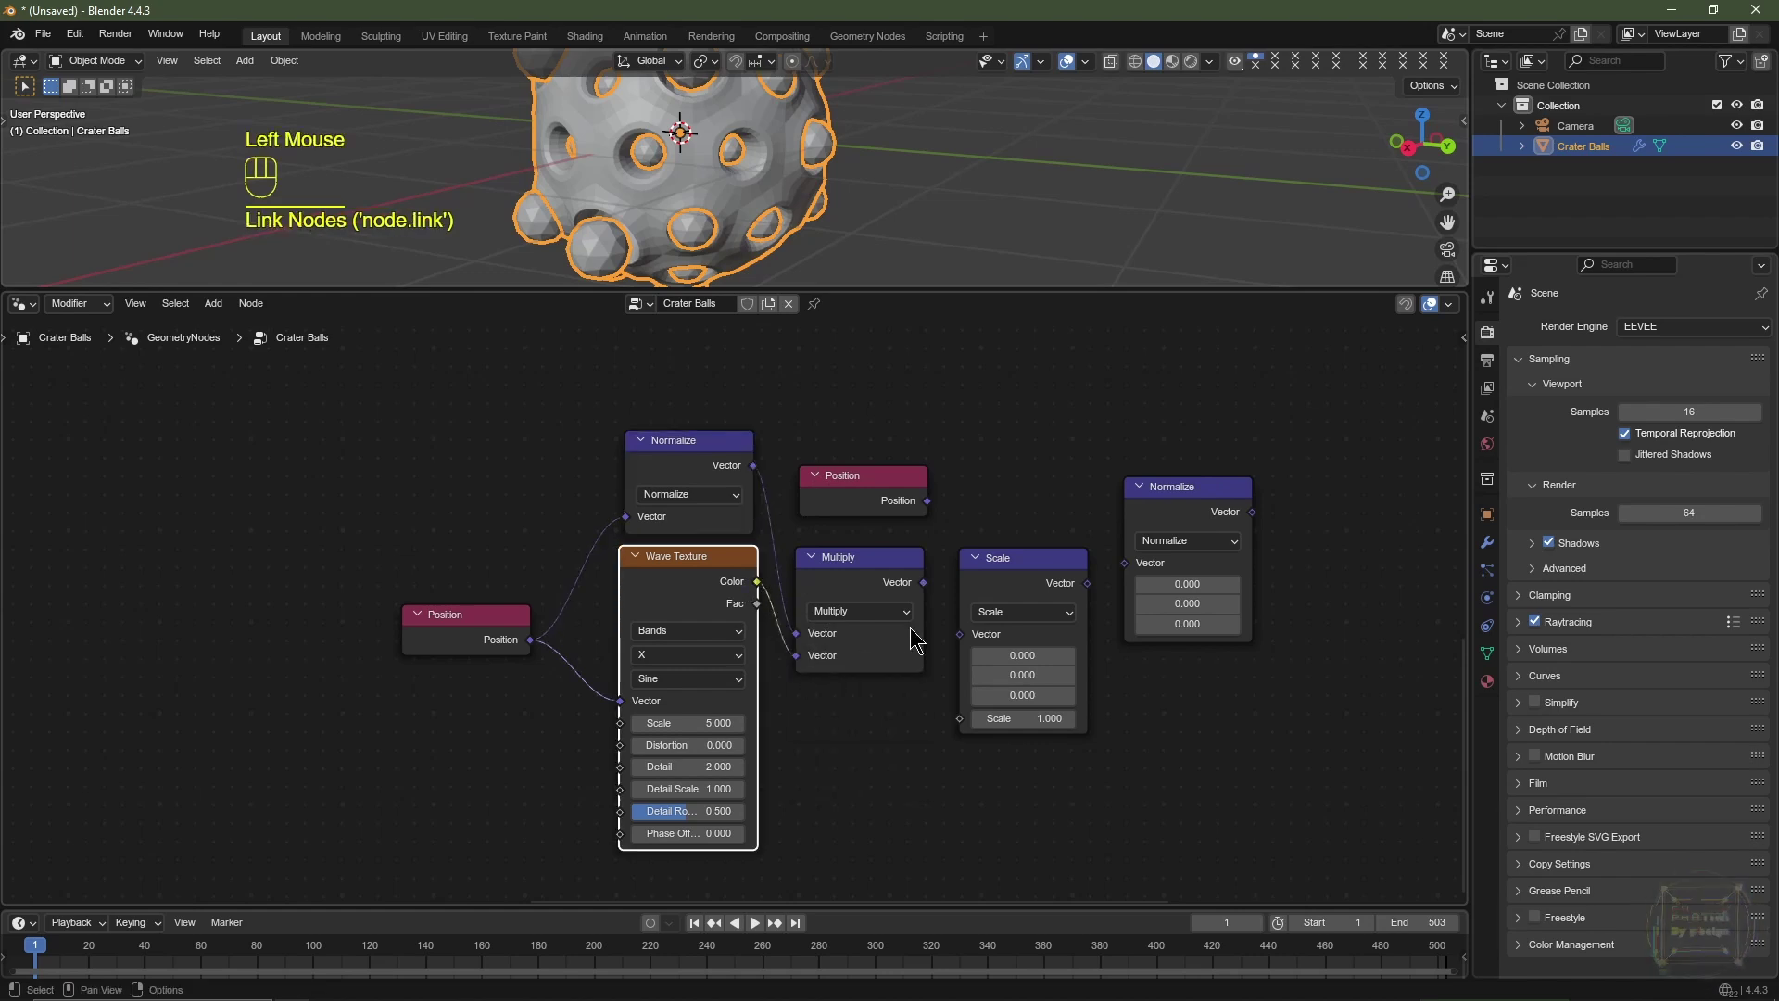
drag(924, 582, 962, 632)
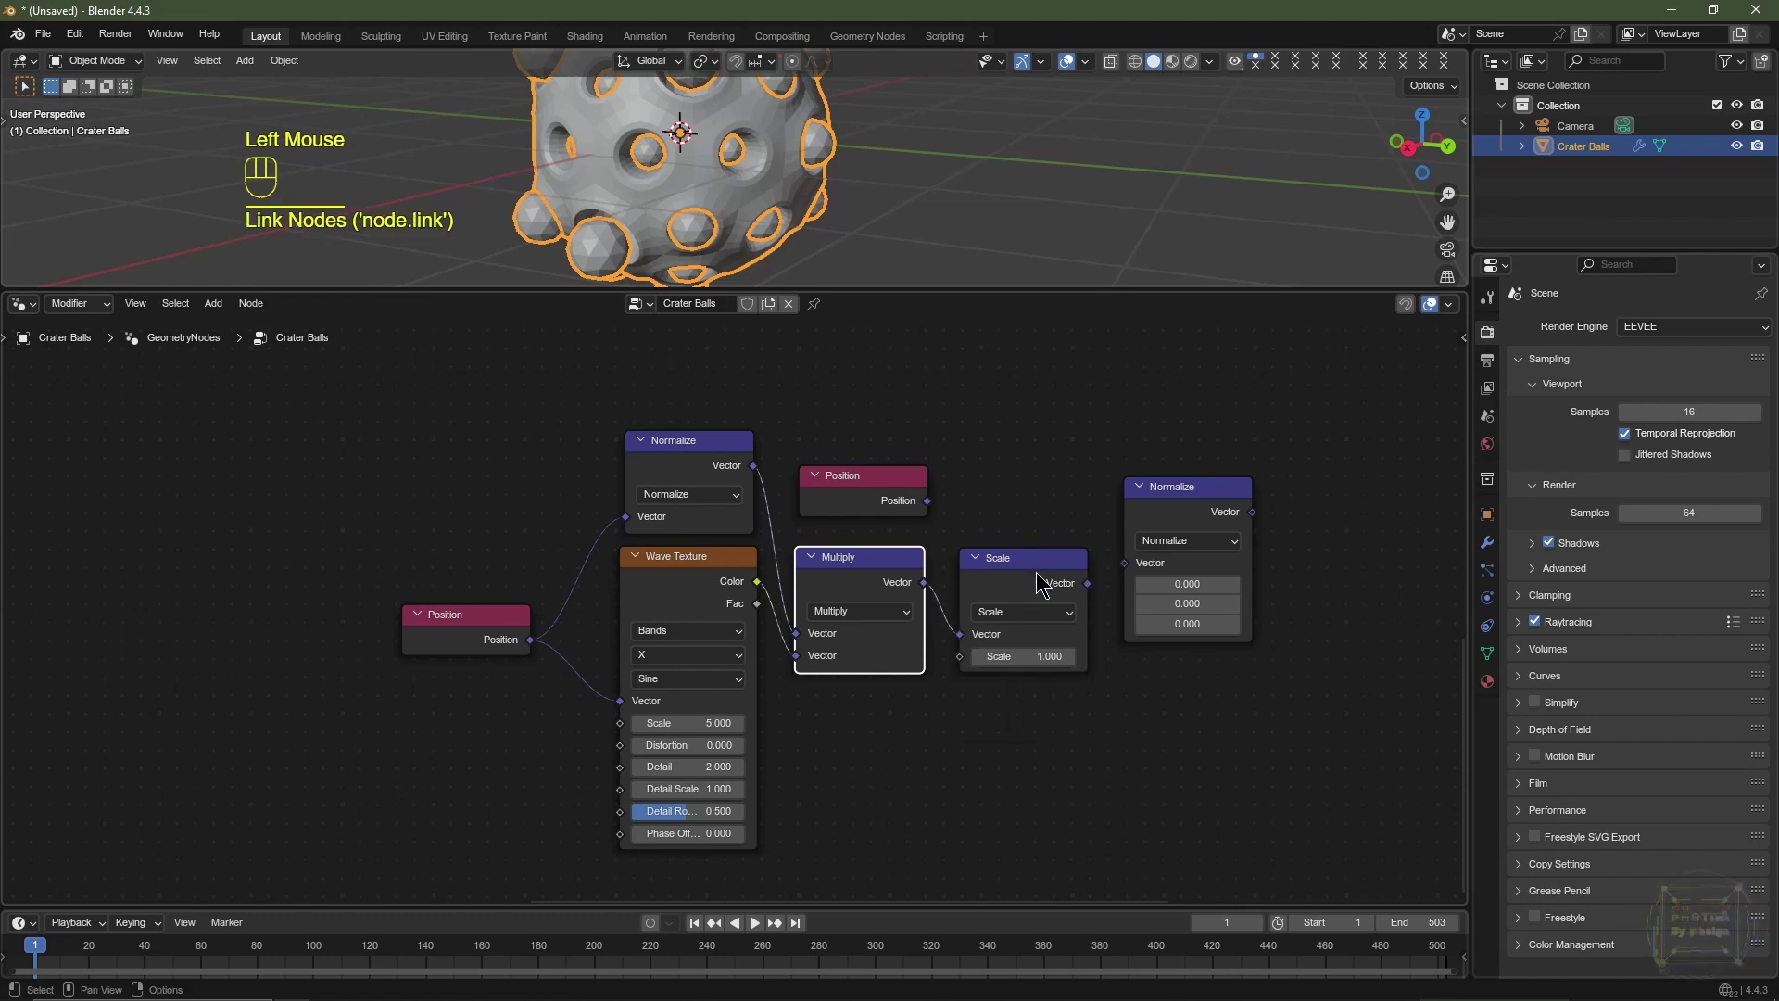
Step: Set the last duplicated Normalize node to Multiply Add, linking the copied Position into Vector and the Scale result into Multiplier
click(1178, 511)
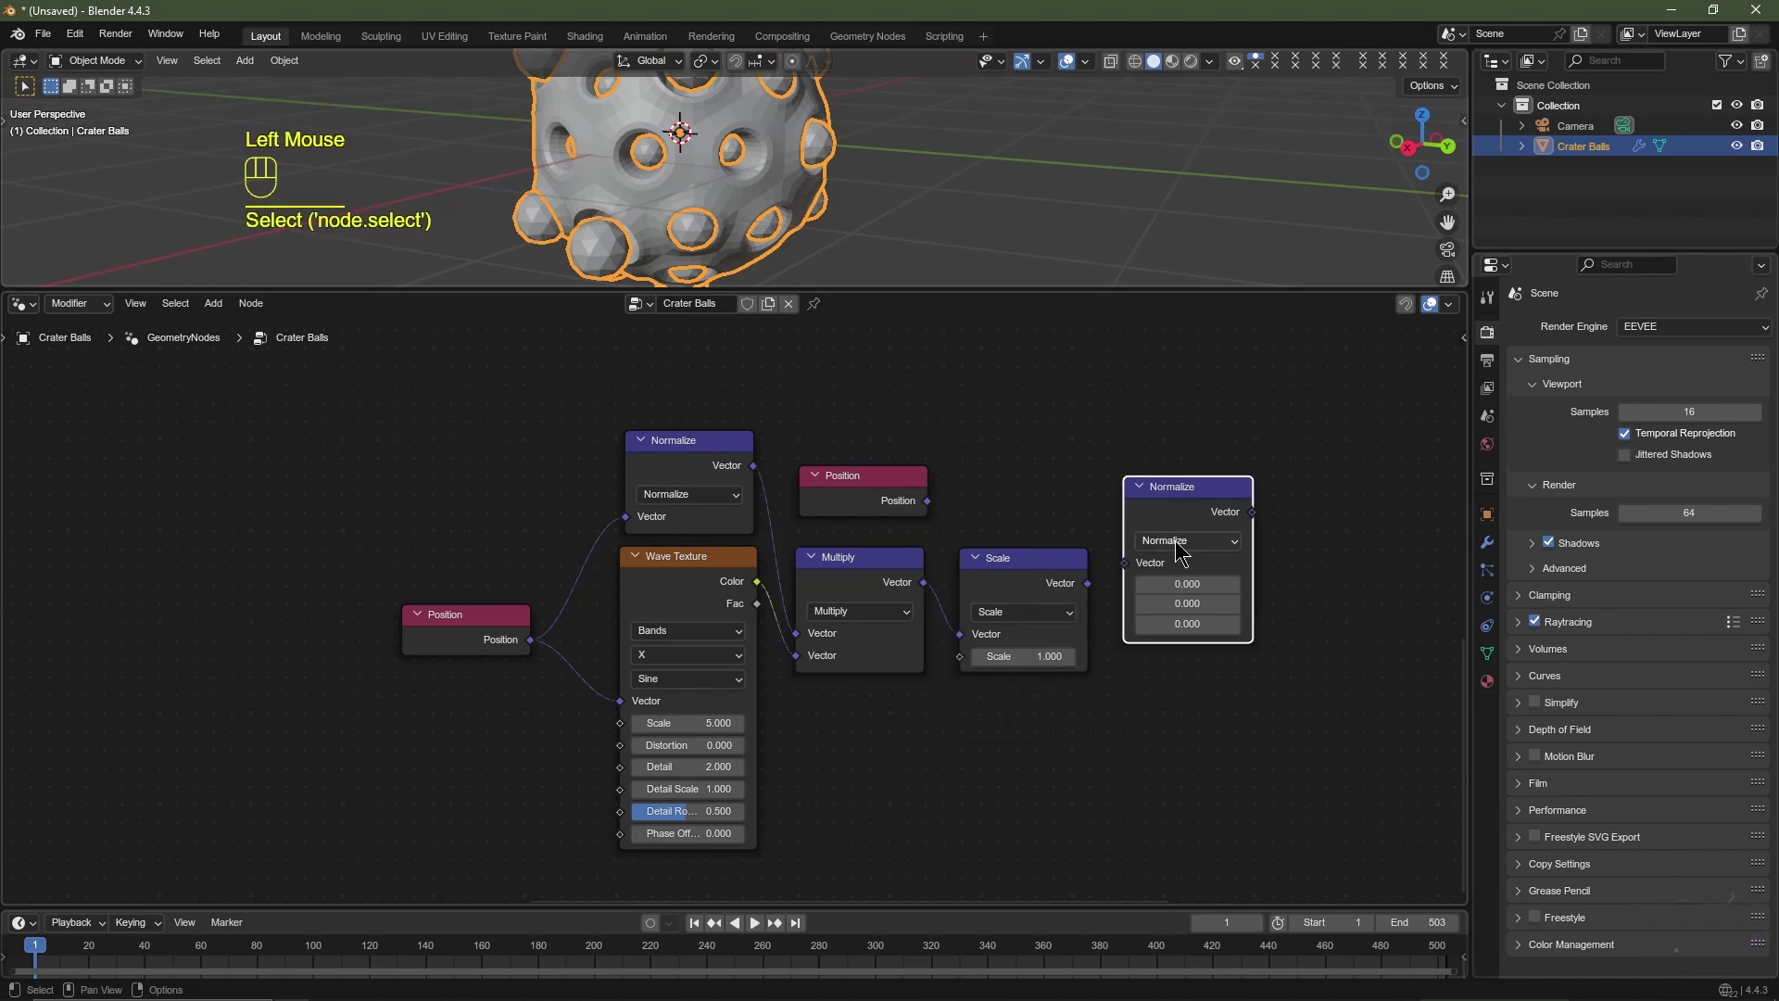
click(1177, 543)
click(1237, 672)
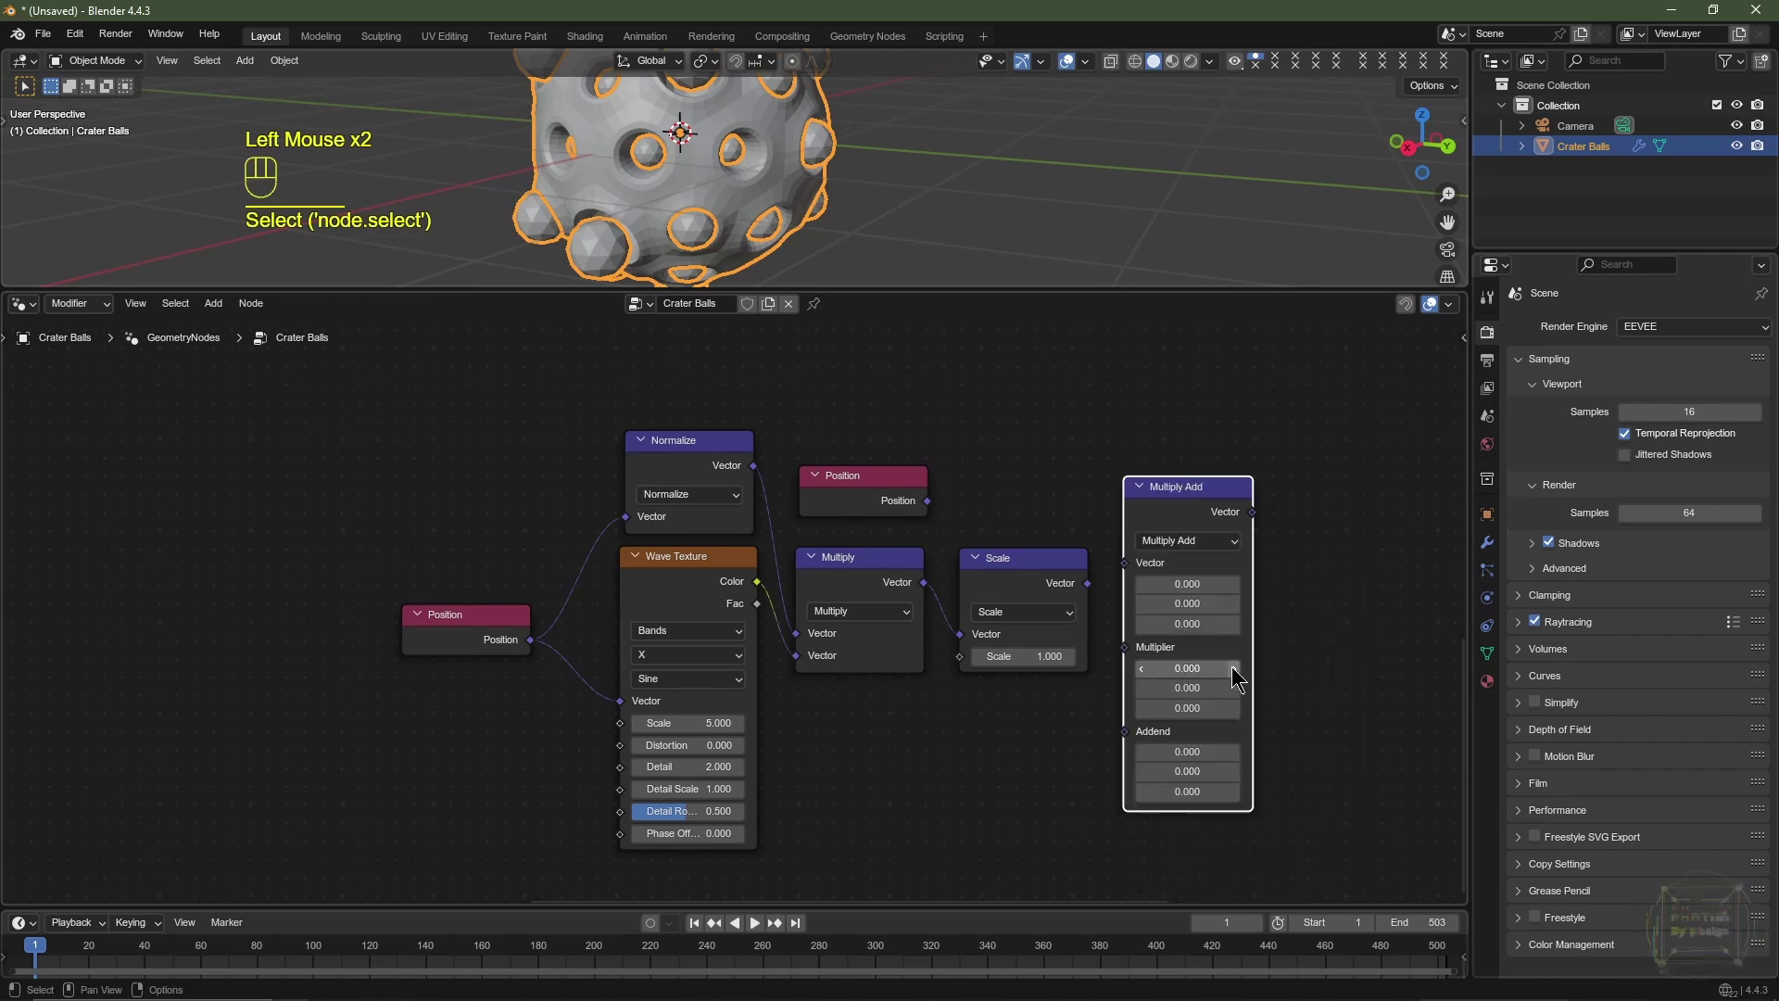
drag(928, 500, 1123, 586)
middle_drag(1249, 521, 1096, 538)
drag(1099, 529, 1155, 510)
right_click(1155, 509)
Step: Shift the wave node group slightly left and link Multiply Add into the Scale input of the second Scale node in the Sphere Position frame
middle_drag(1115, 465, 1052, 737)
middle_drag(1027, 480, 1038, 619)
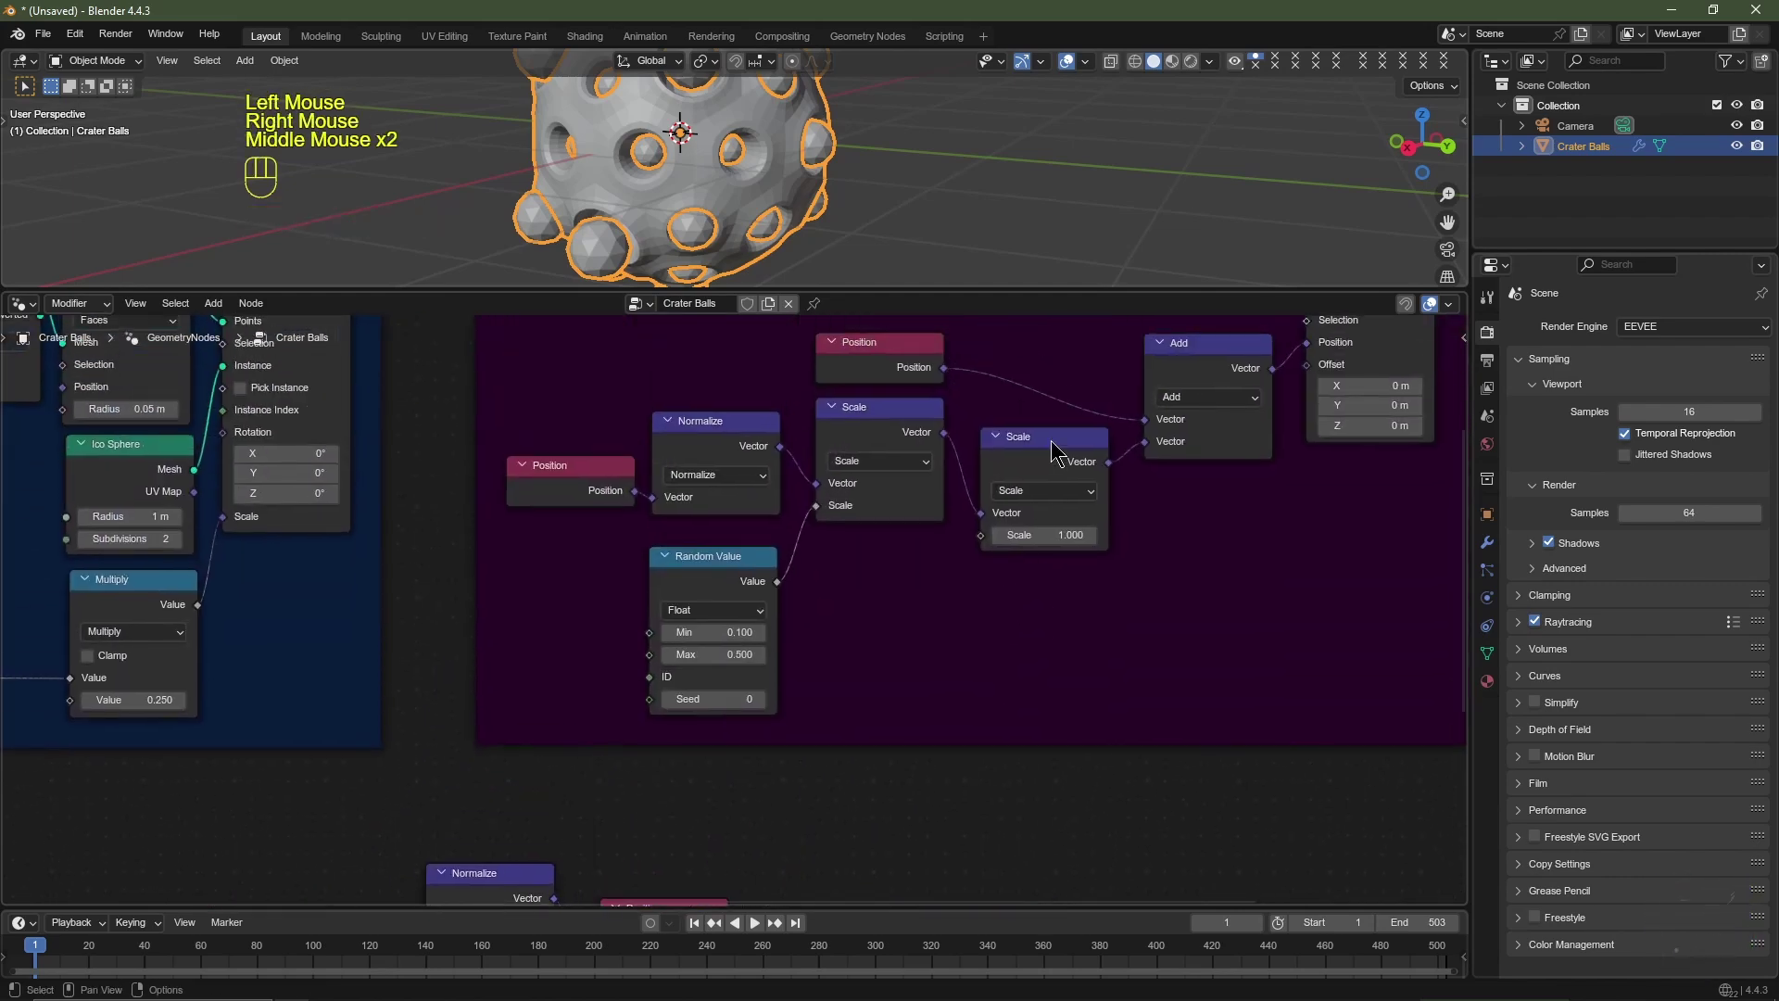
scroll(1043, 443, down, 2)
middle_drag(1120, 798, 1121, 655)
drag(1115, 669, 454, 877)
key(g)
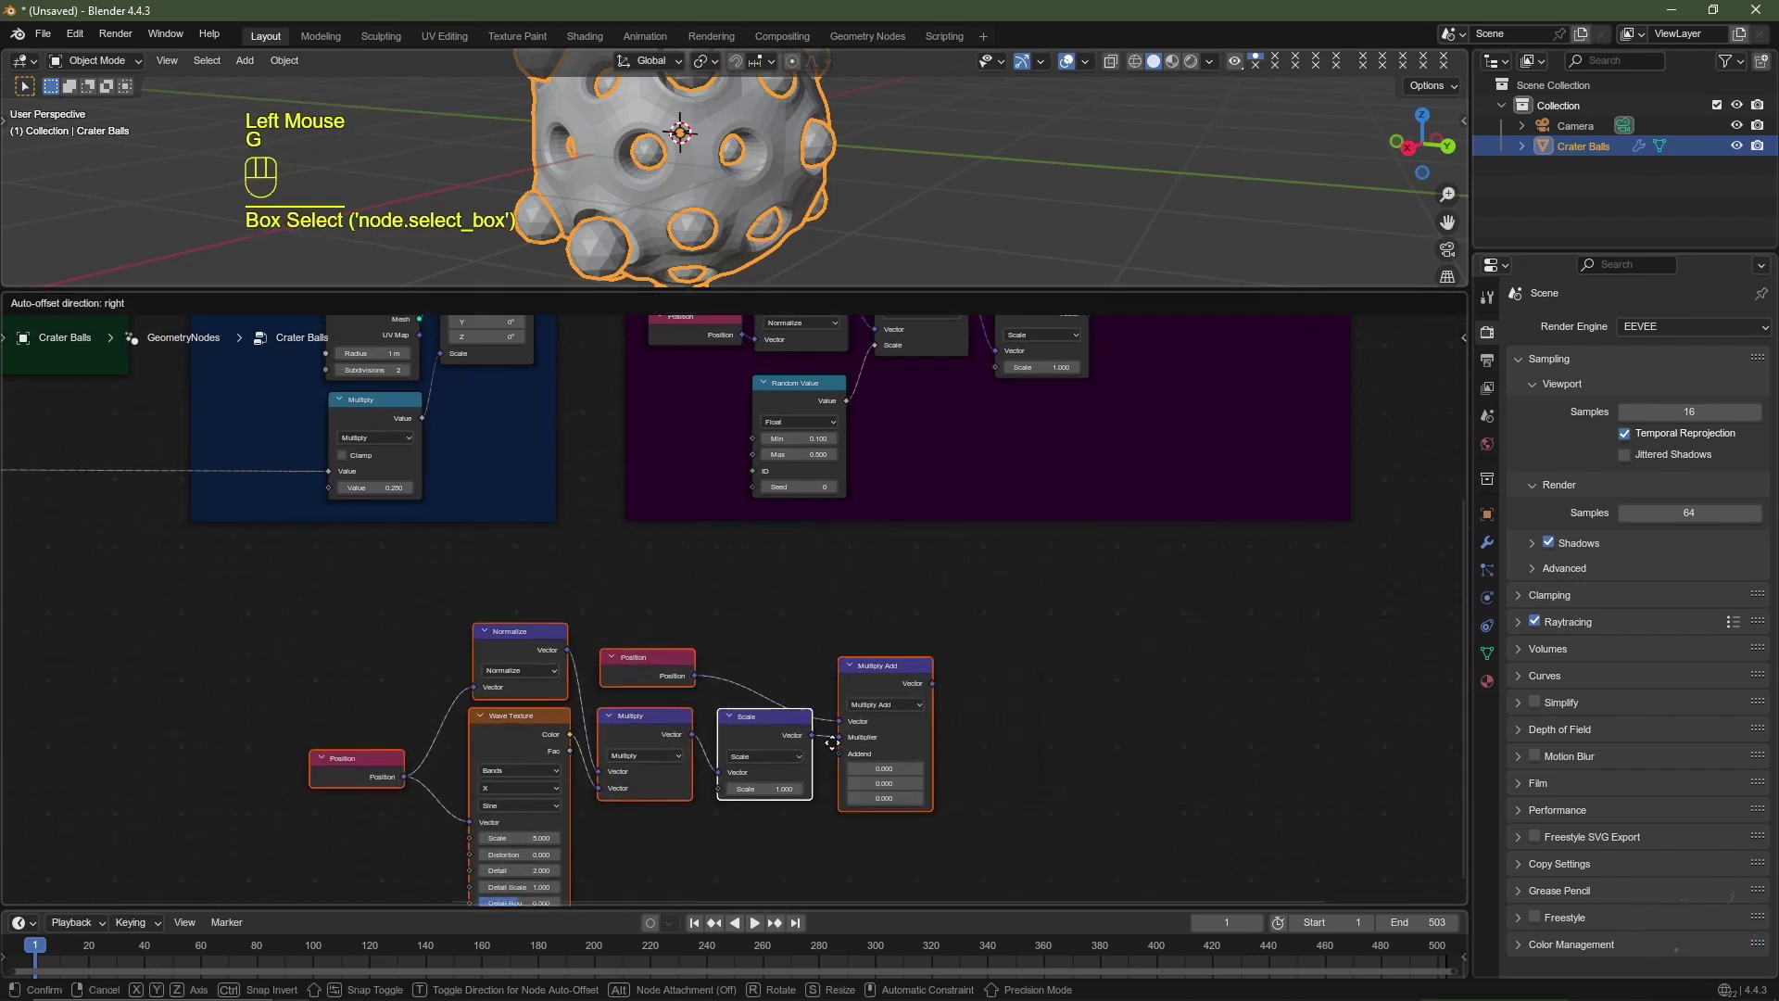
click(815, 737)
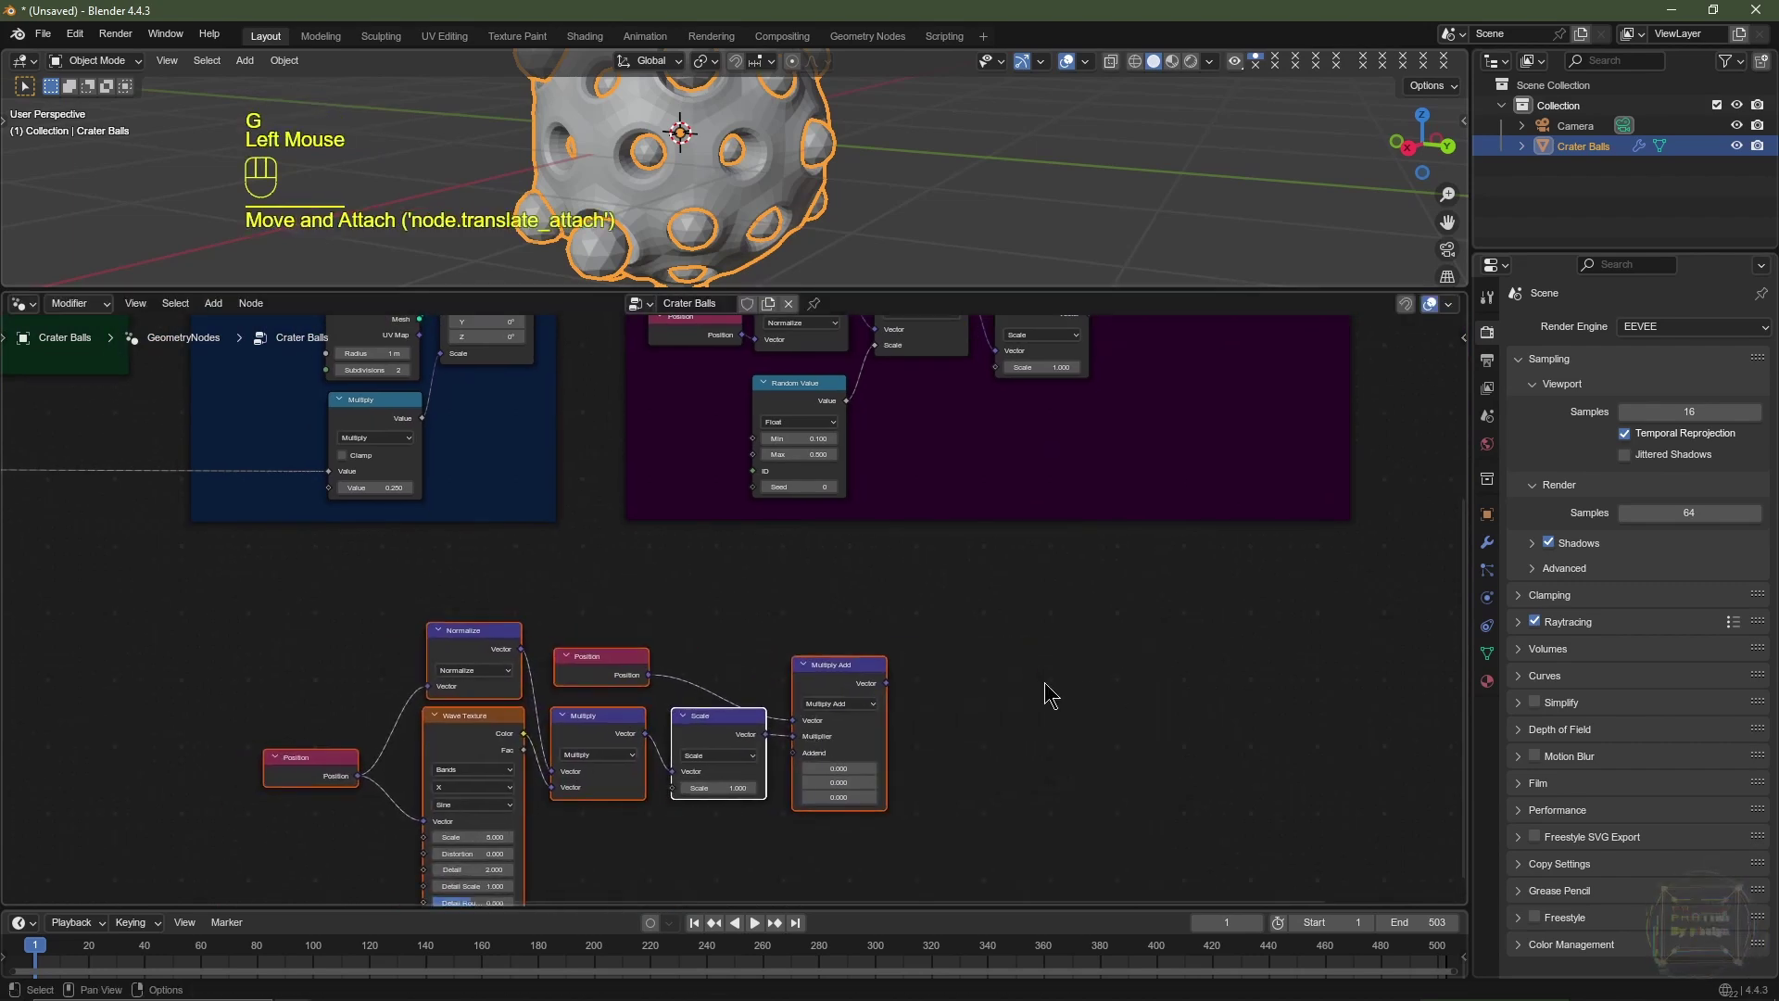
scroll(1045, 695, down, 2)
drag(817, 752, 926, 467)
Step: Set all three Addend values of the Multiply Add node to 0.5
middle_drag(945, 741, 882, 707)
scroll(1017, 615, up, 4)
drag(759, 708, 759, 765)
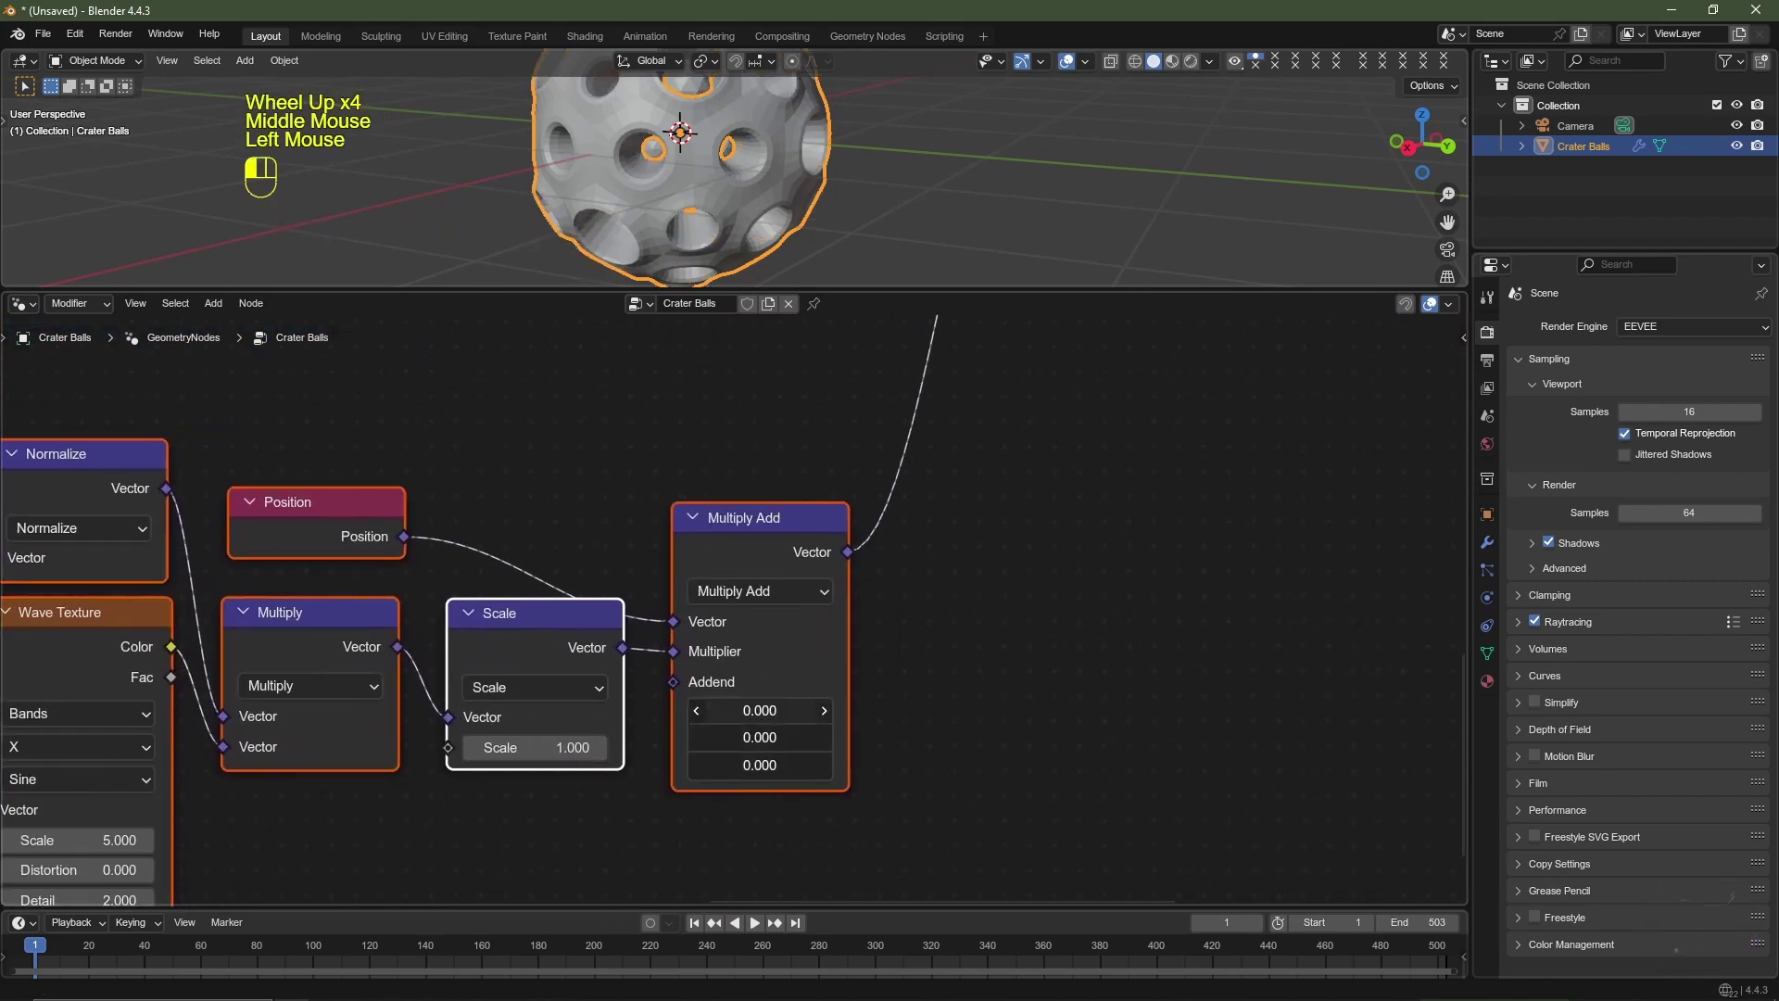
text(.5)
key(Return)
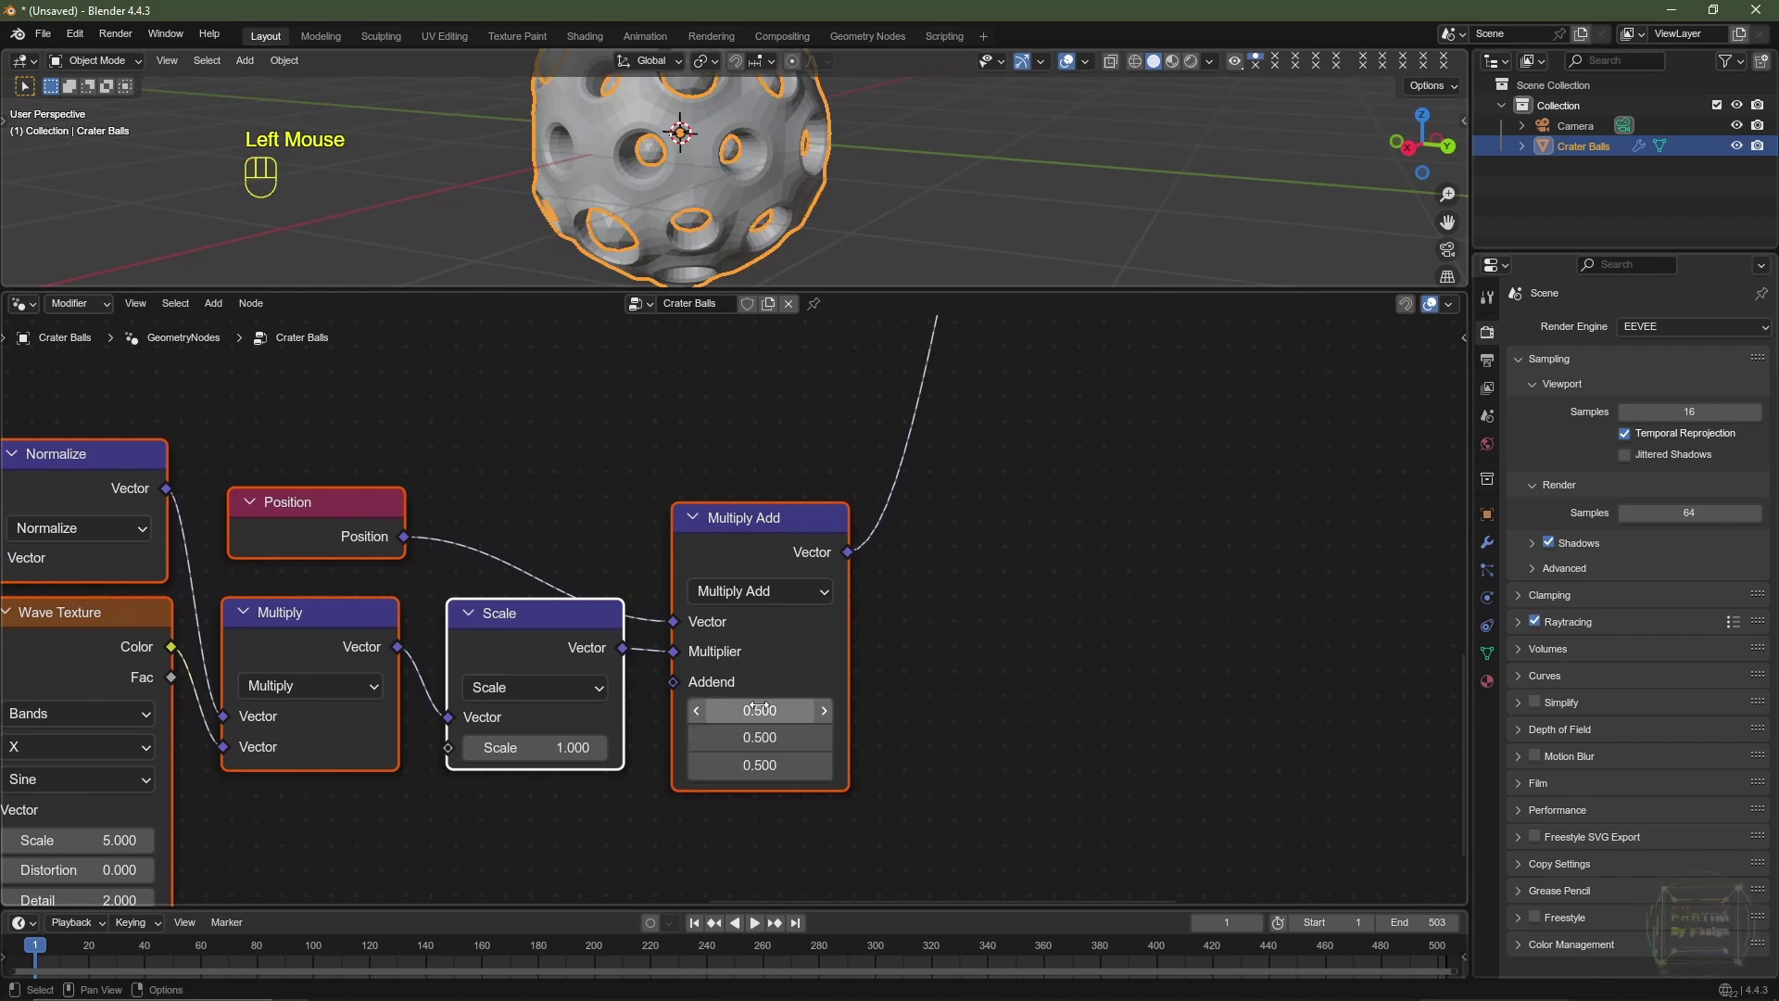
Step: Set the factor of the Scale node feeding the Multiply Add node to 10
mouse_move(535, 747)
mouse_down()
mouse_move(796, 747)
mouse_move(549, 747)
mouse_up()
click(549, 745)
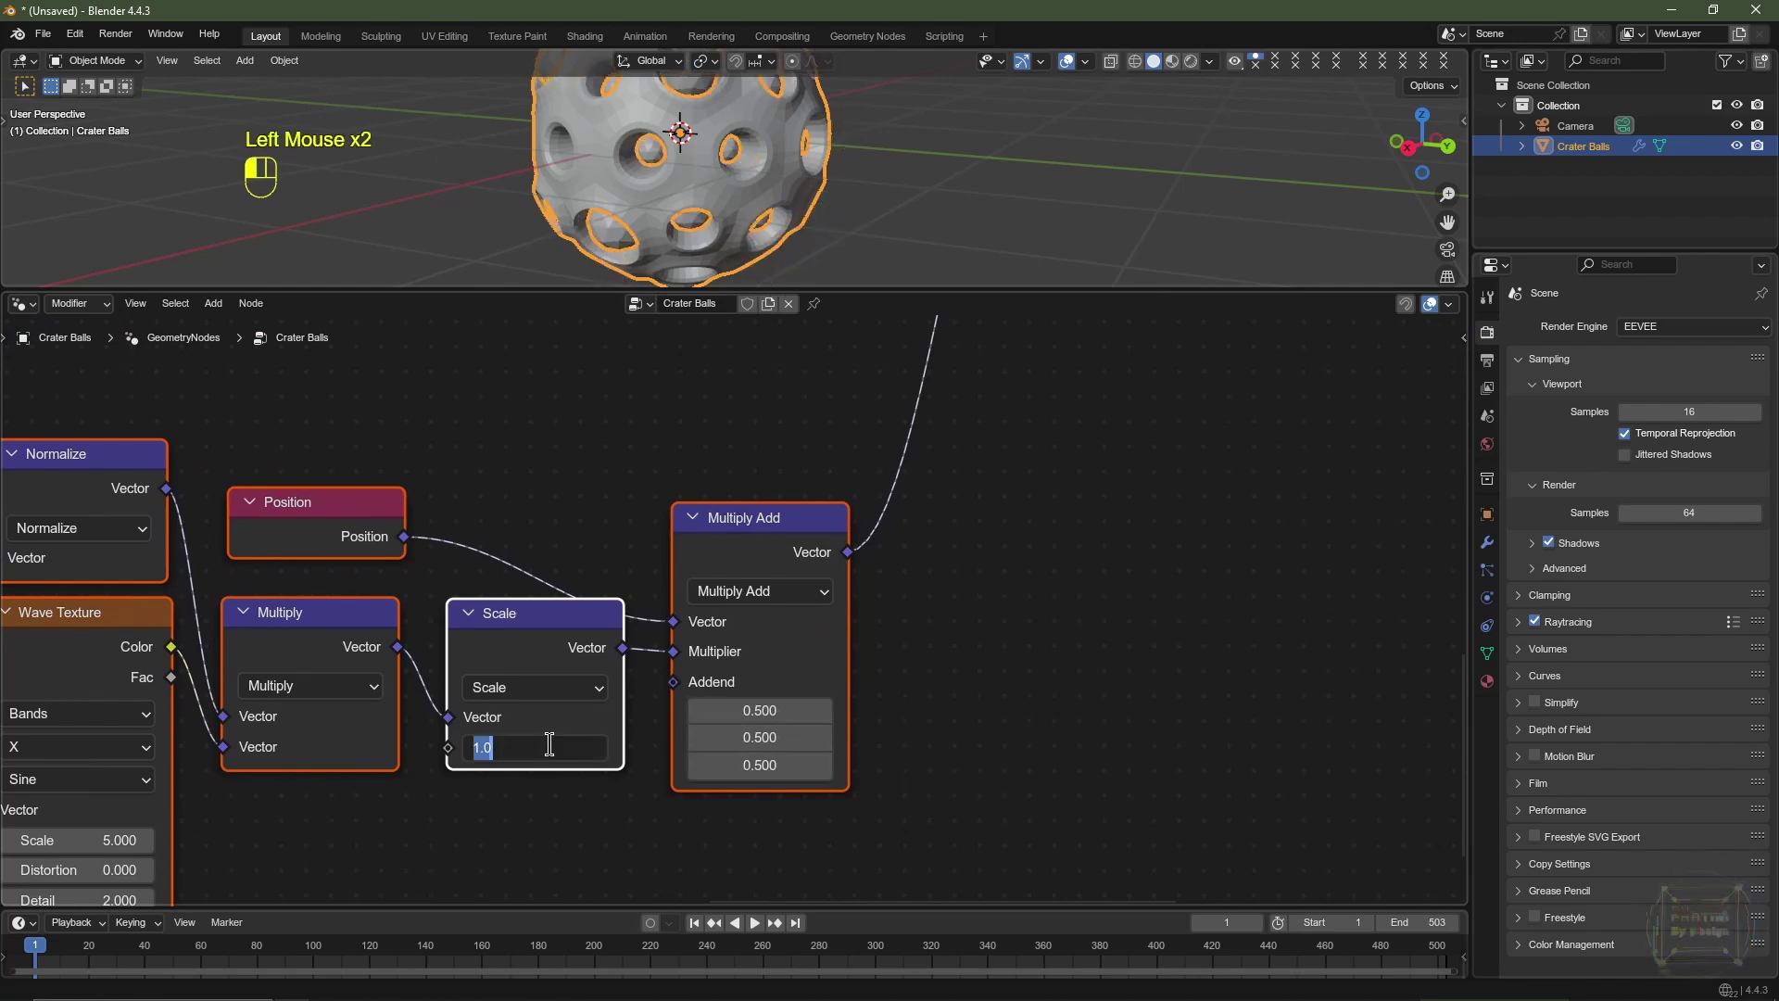
key(Return)
Step: Set the Wave Texture's Scale to 1000 and its Distortion, Detail, Detail Scale and Detail Roughness to 5
middle_drag(383, 762, 591, 714)
scroll(853, 176, down, 2)
shift+middle_drag(857, 176, 858, 218)
middle_drag(553, 822, 718, 675)
click(457, 649)
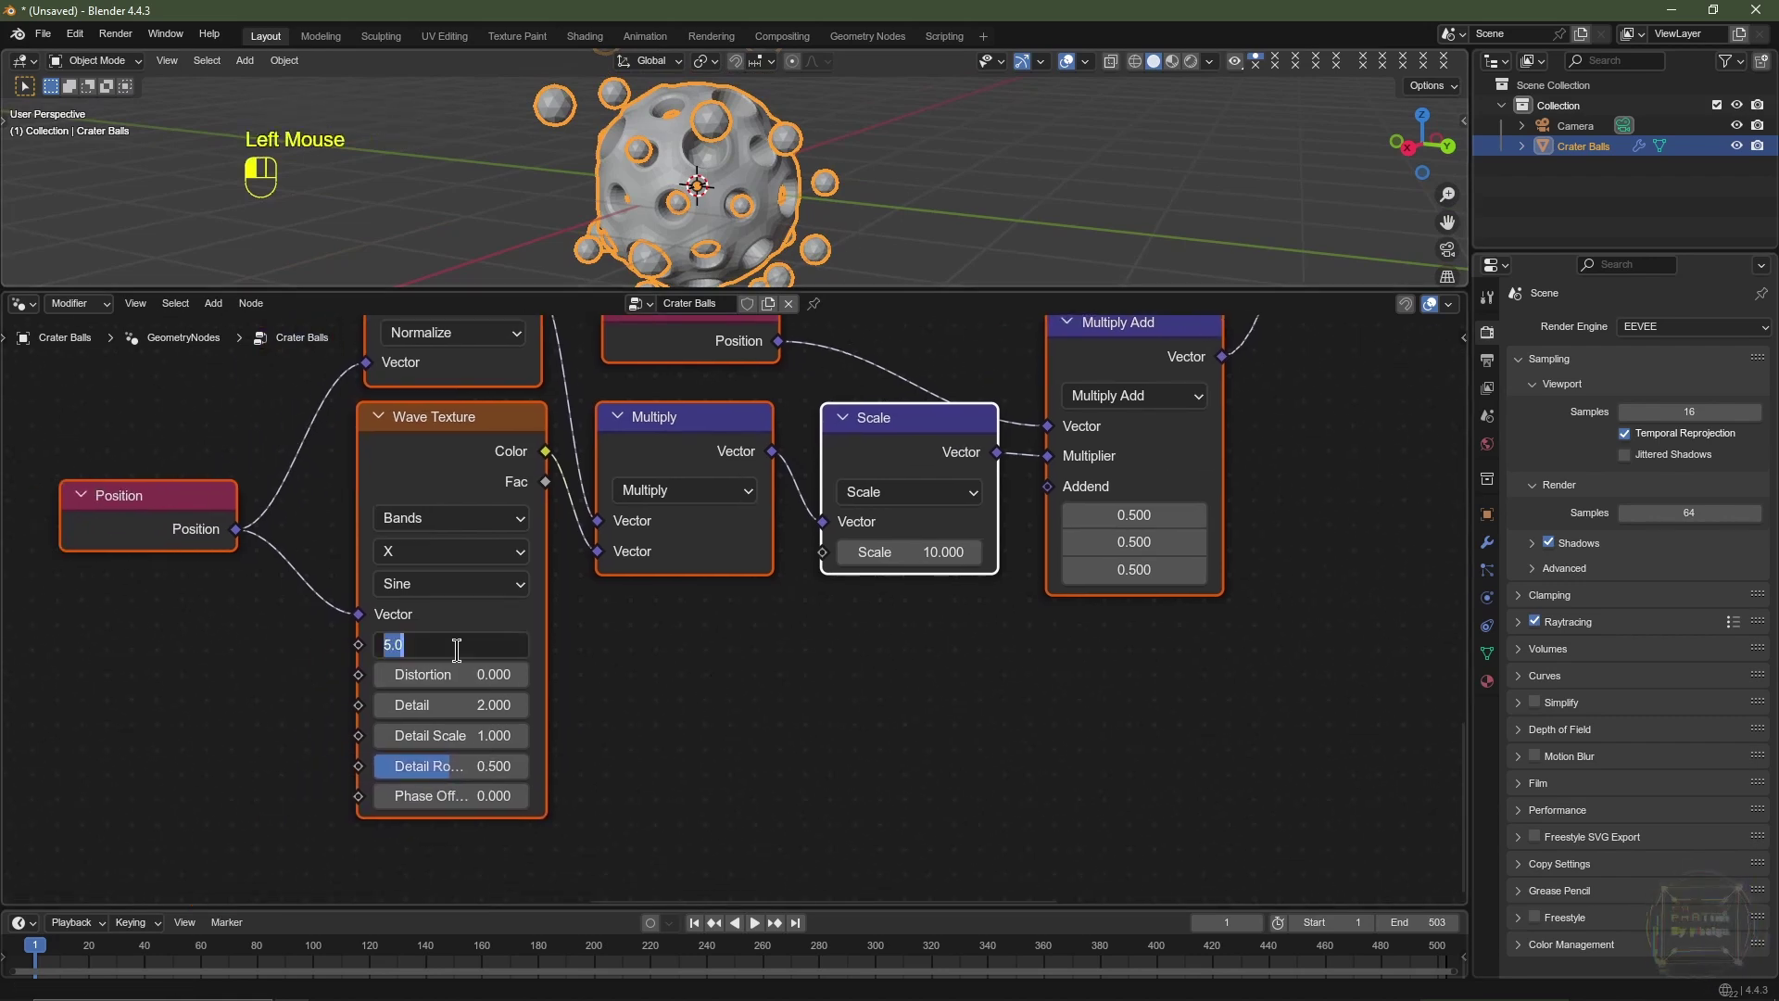
text(1000)
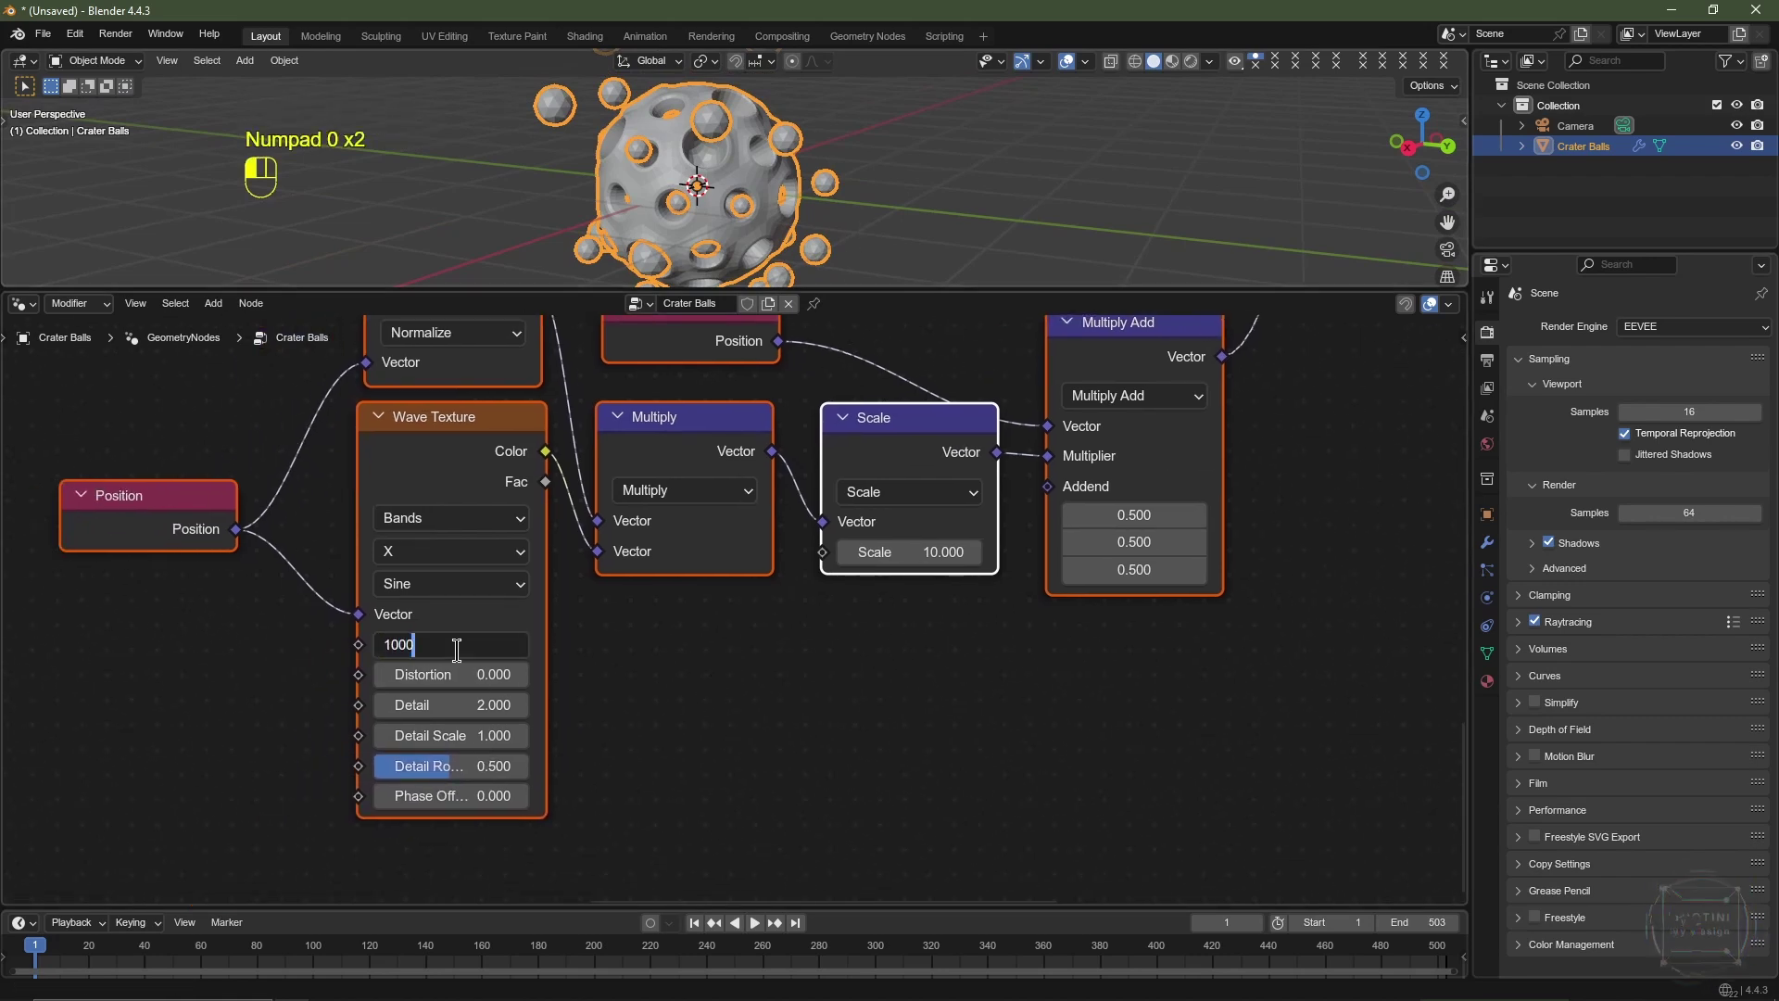
key(Tab)
text(5)
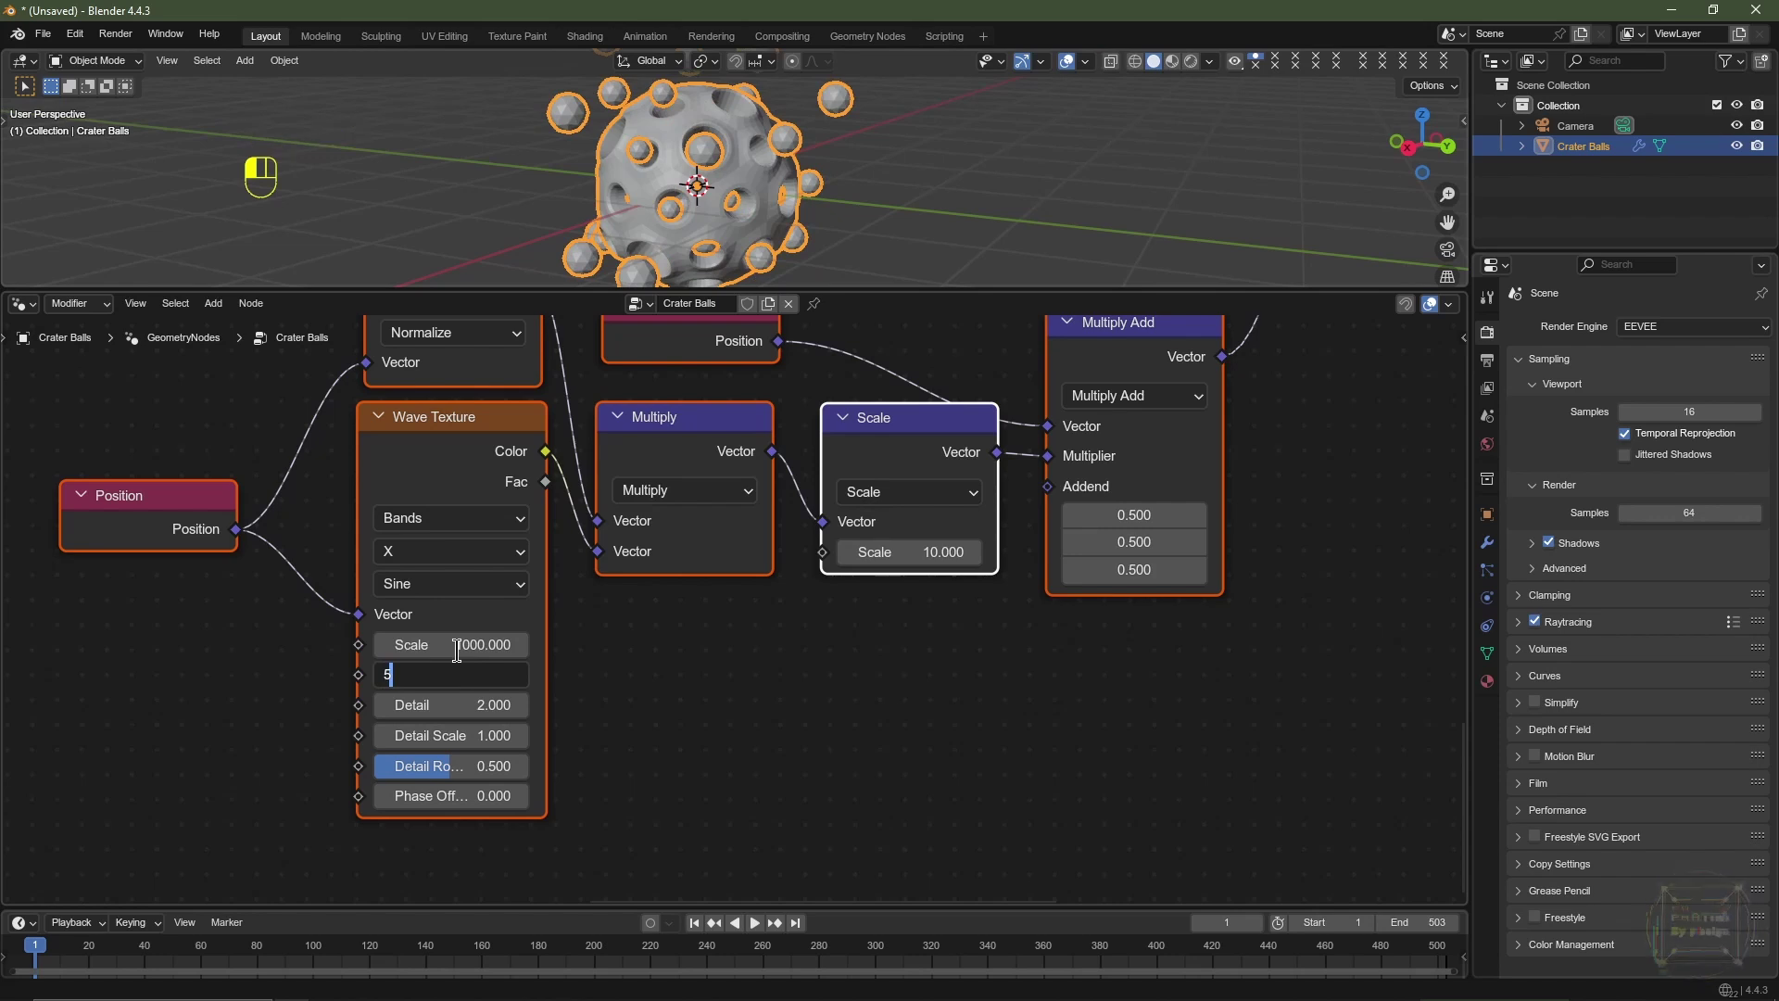
key(Tab)
text(5)
key(Tab)
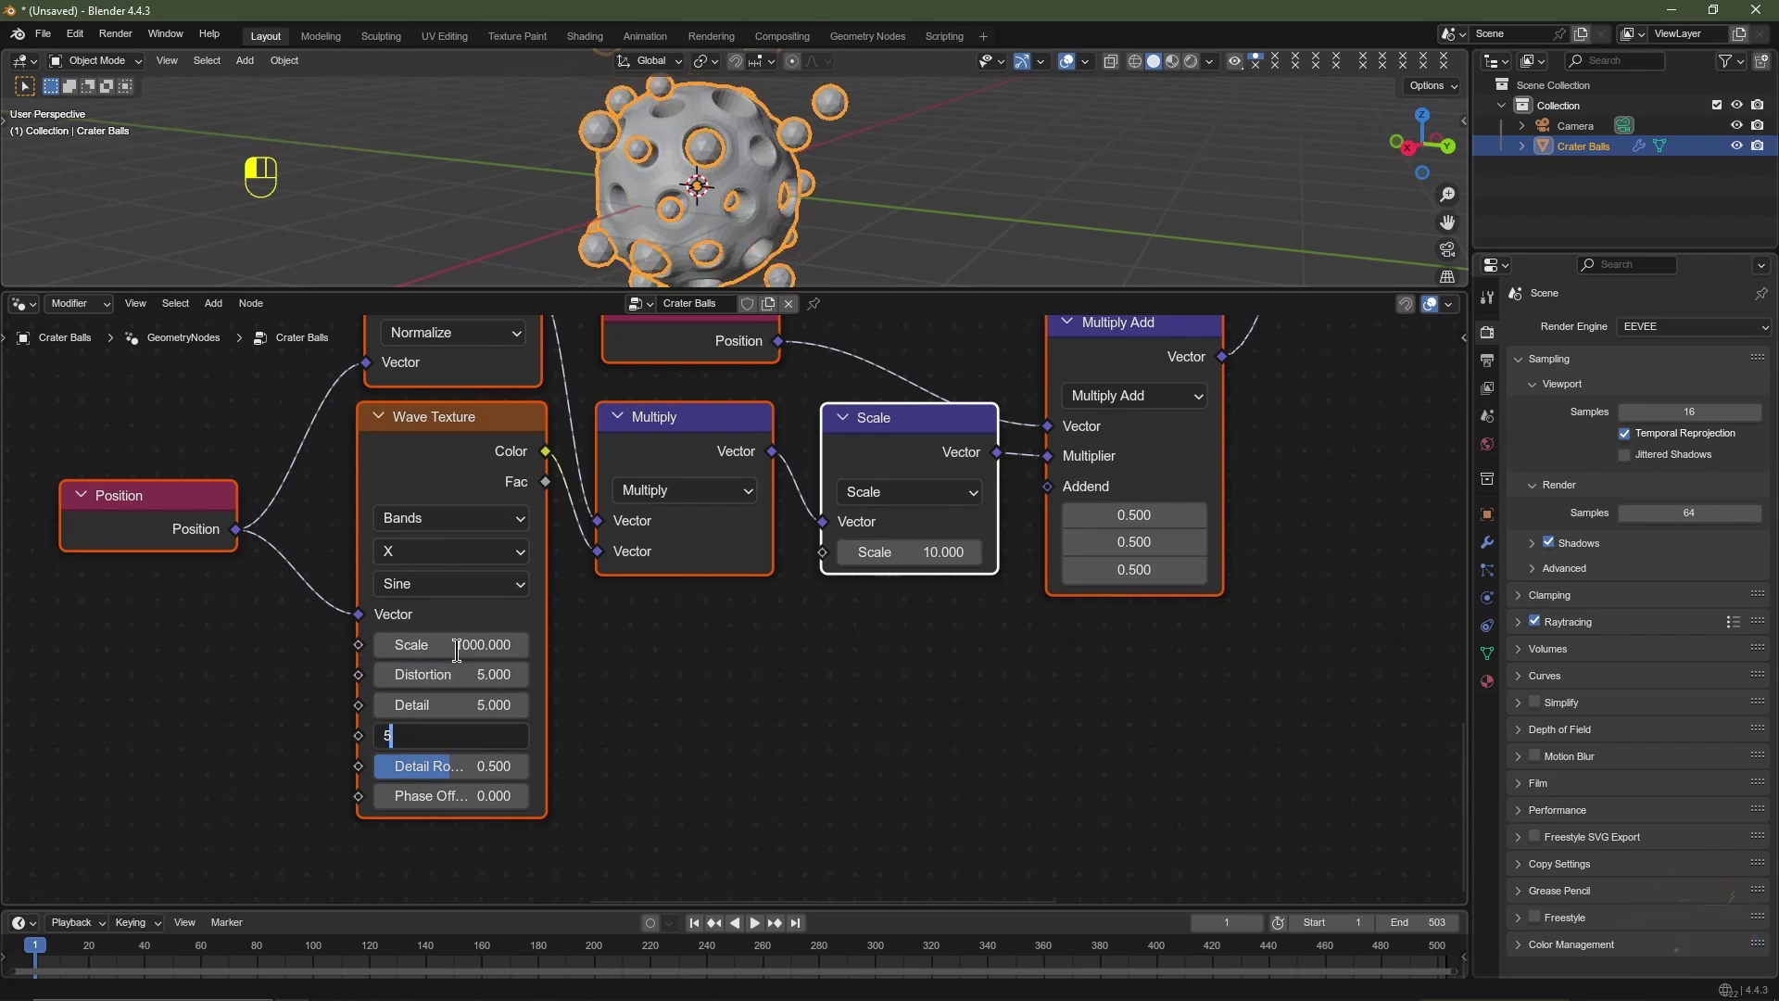
text(5)
key(Tab)
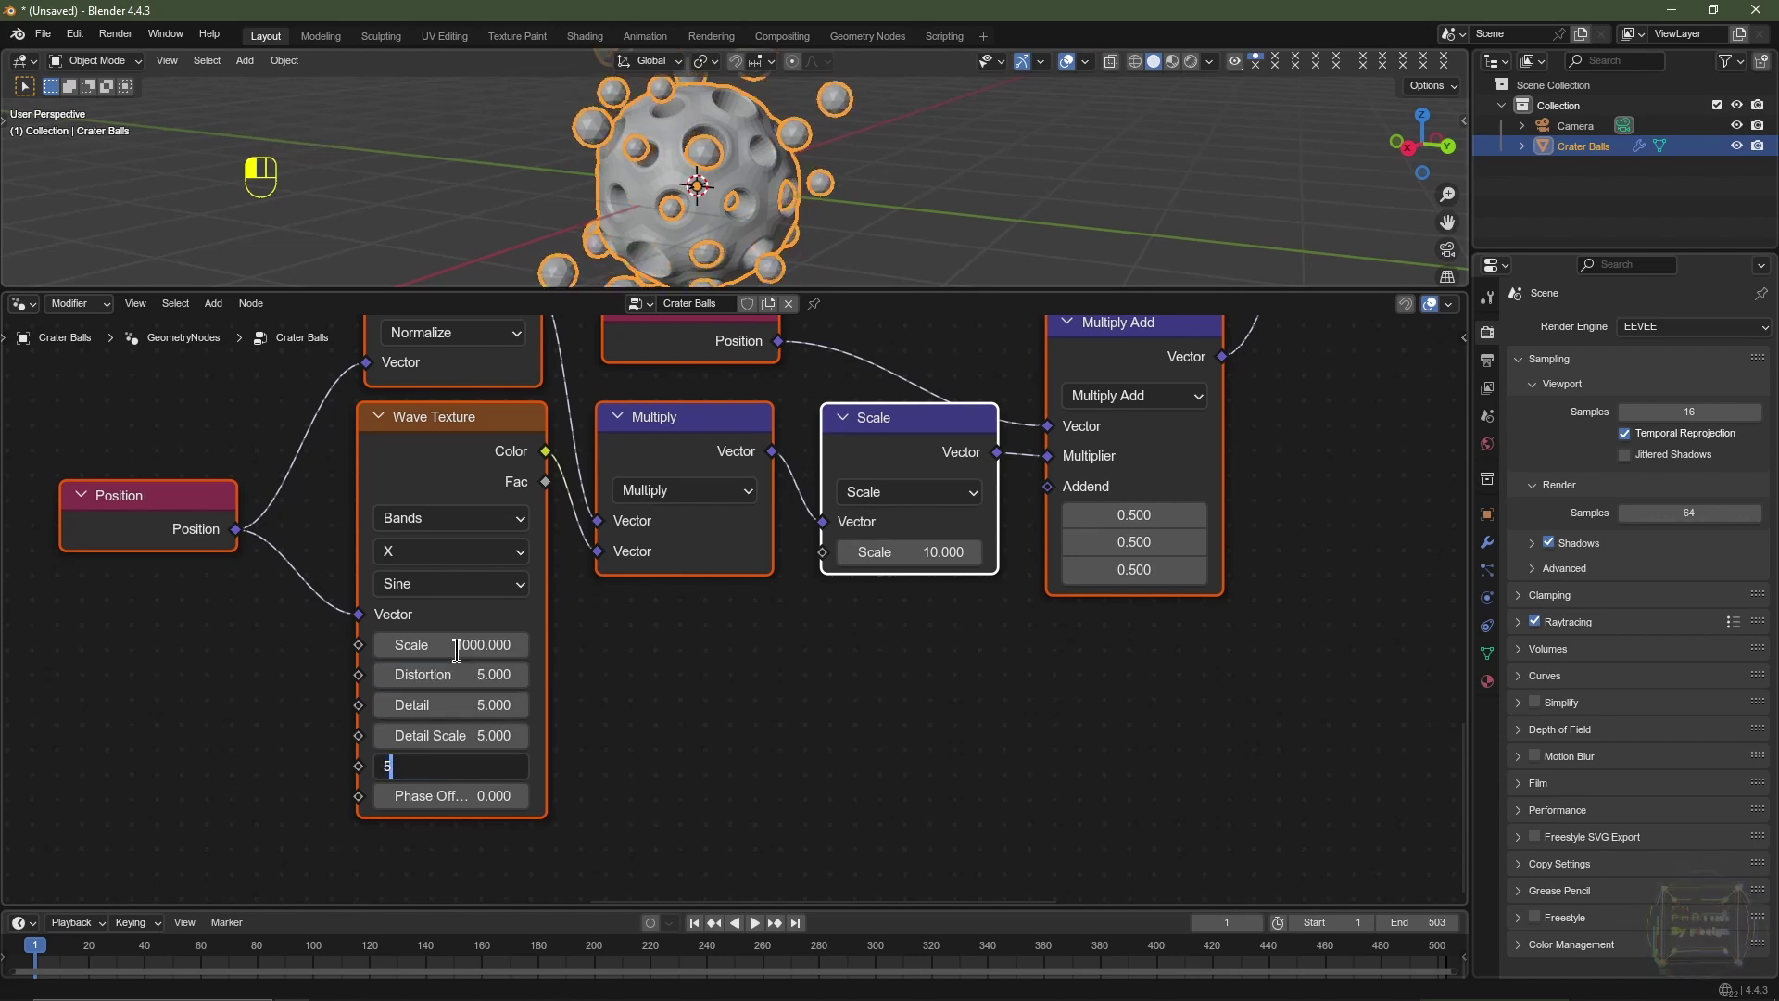
key(Return)
Step: Try varying the Wave Texture's Phase Offset to preview the movement of the spheres, and undo the change
click(456, 797)
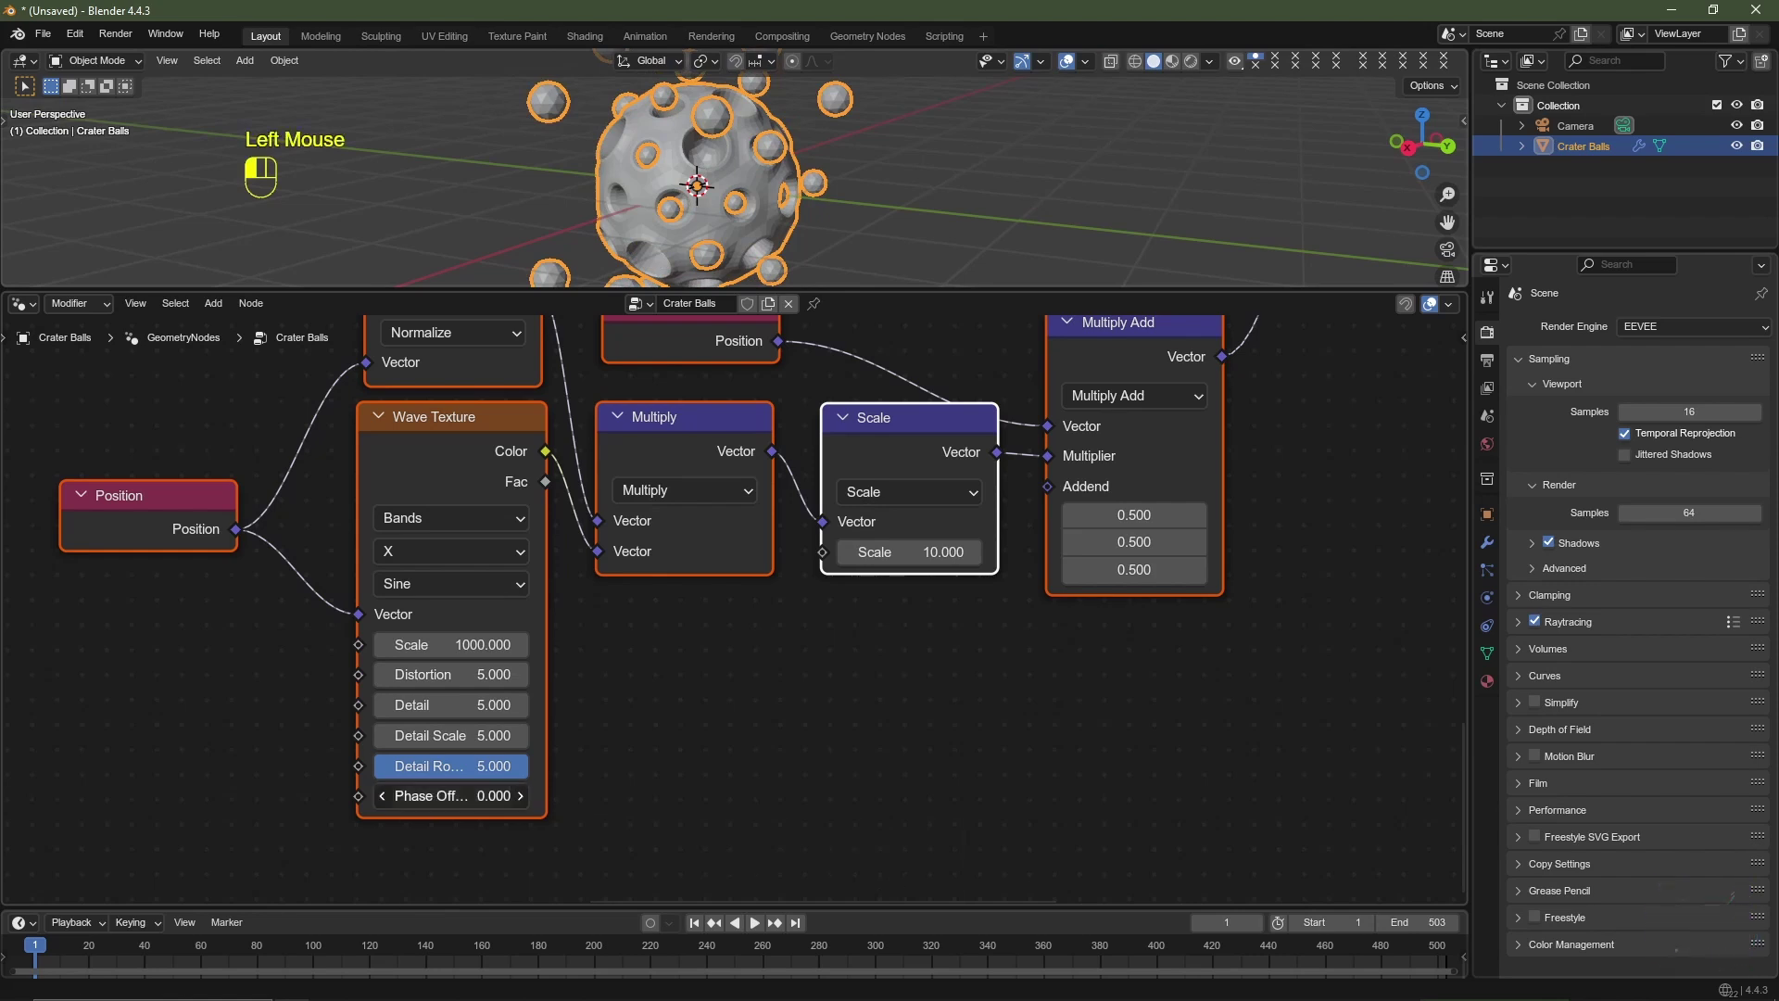
drag(456, 797, 645, 797)
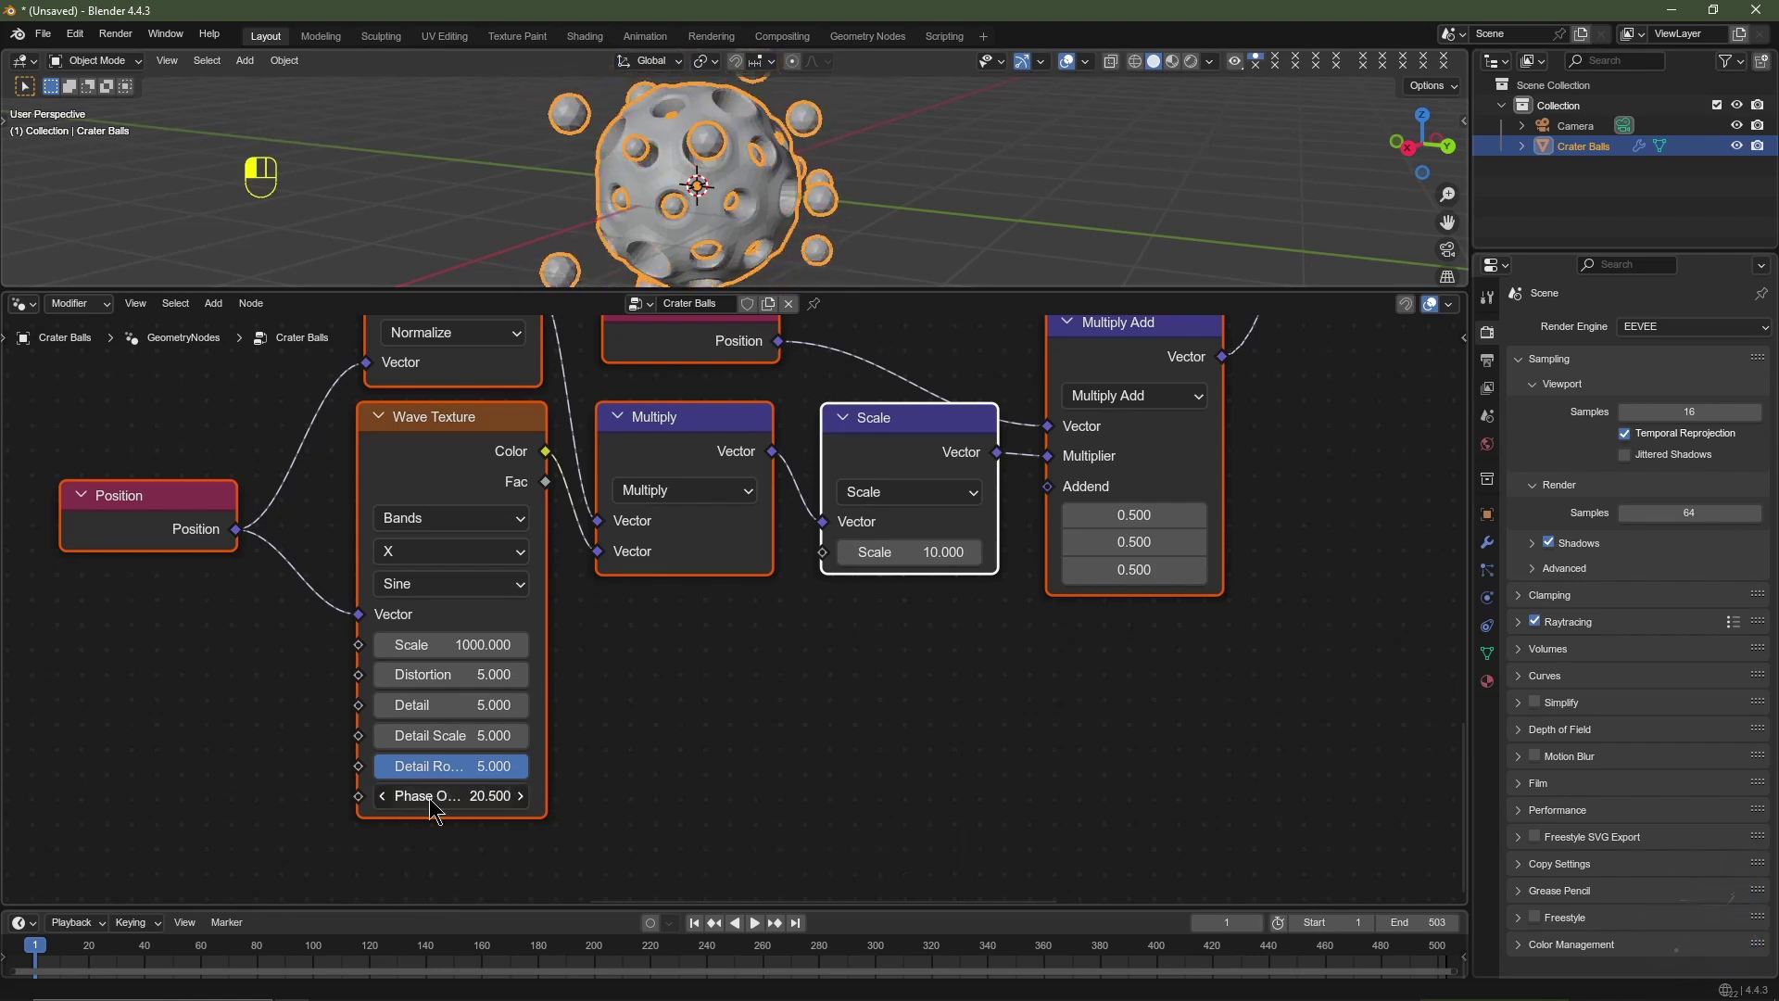
right_click(429, 800)
click(700, 925)
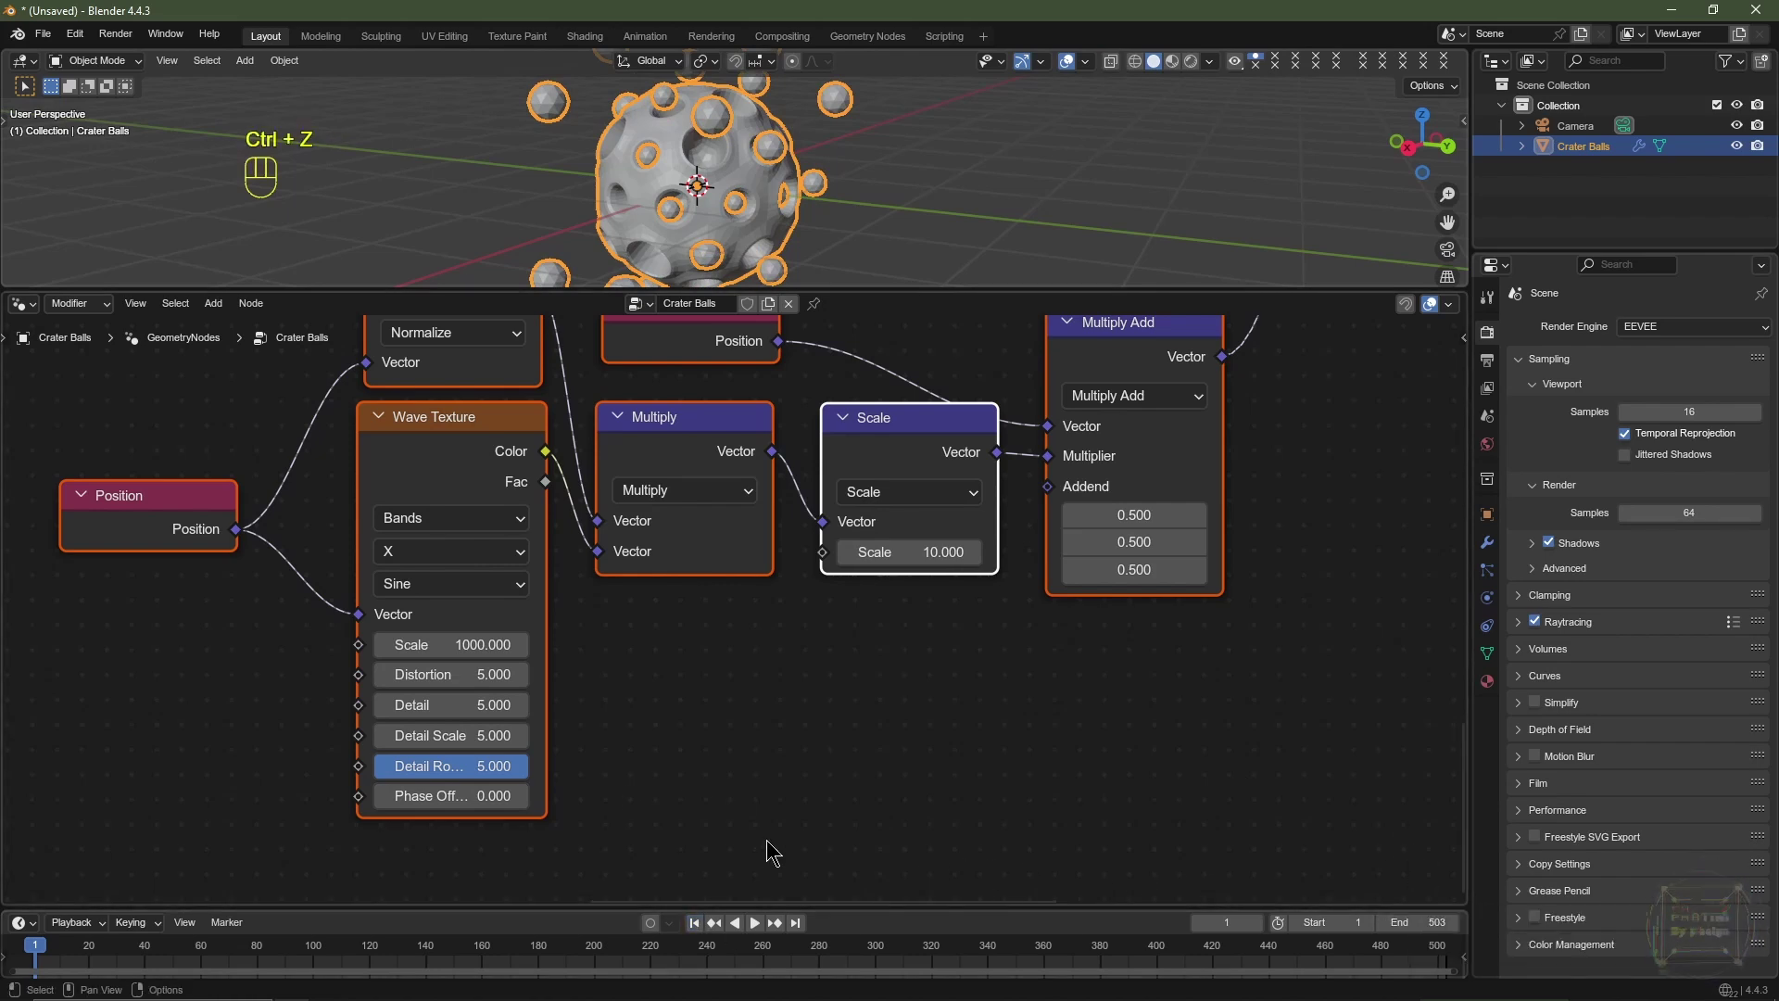
Step: Drive the Wave Texture's Phase Offset with the expression #frame/10
click(487, 797)
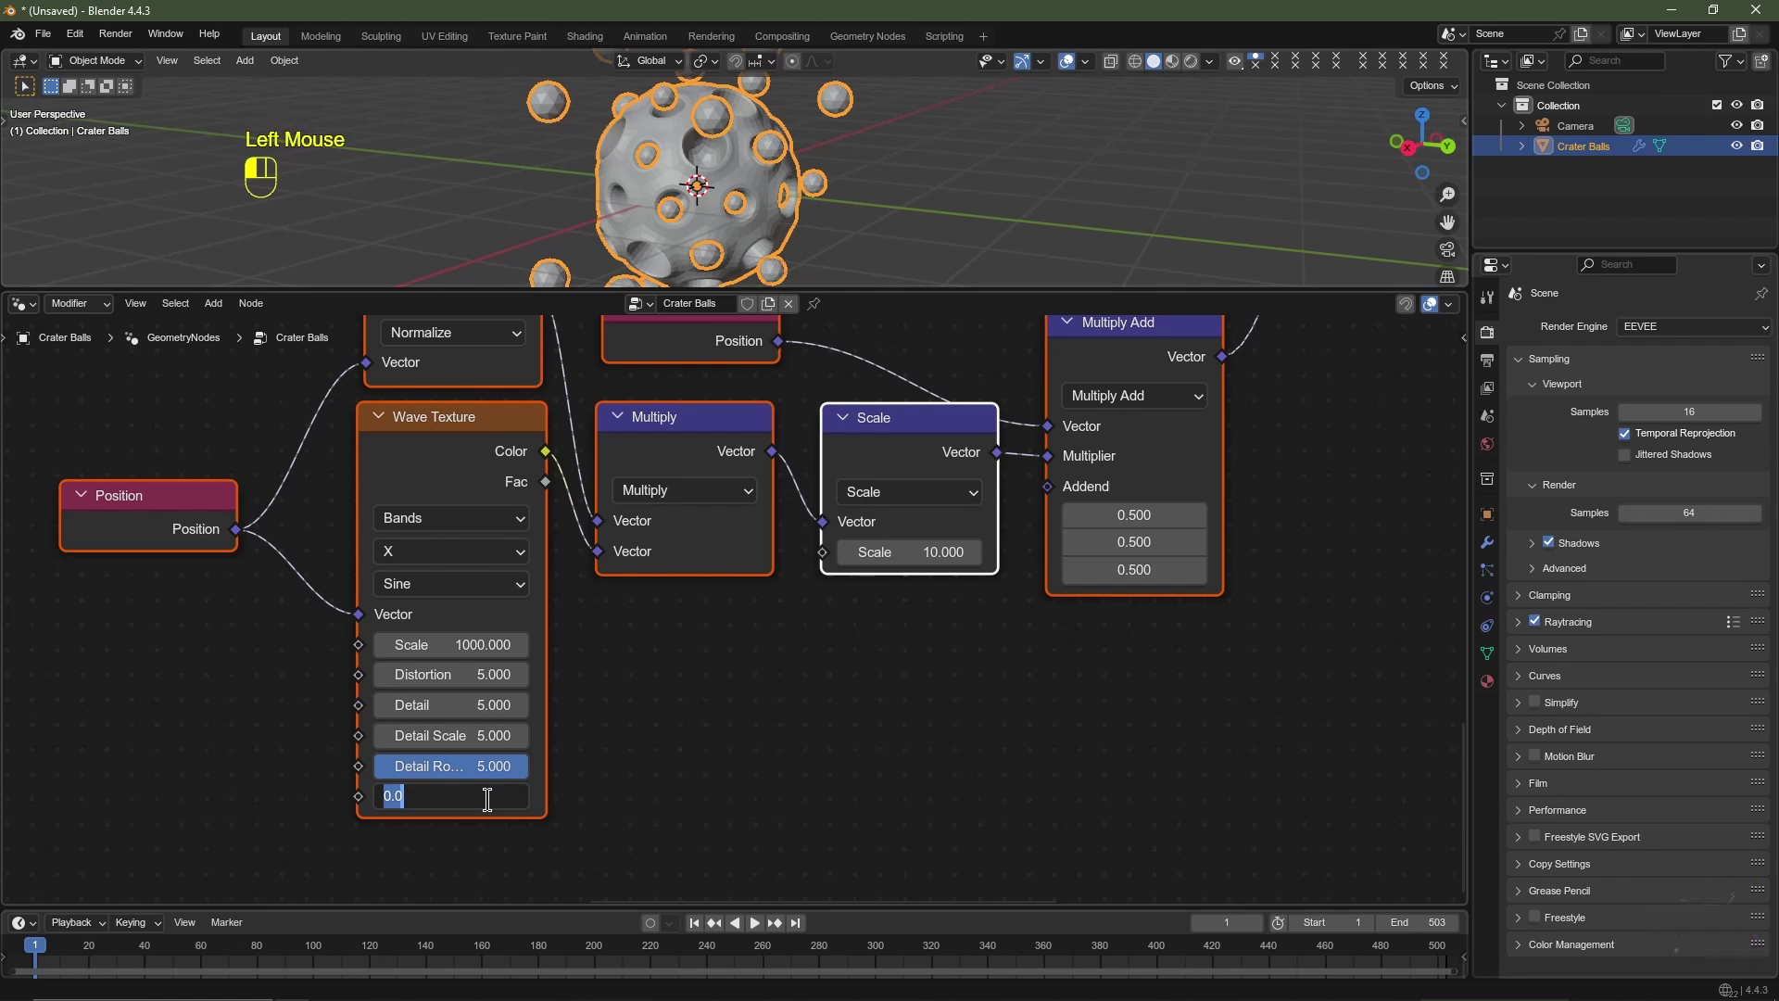
text(#frame/10)
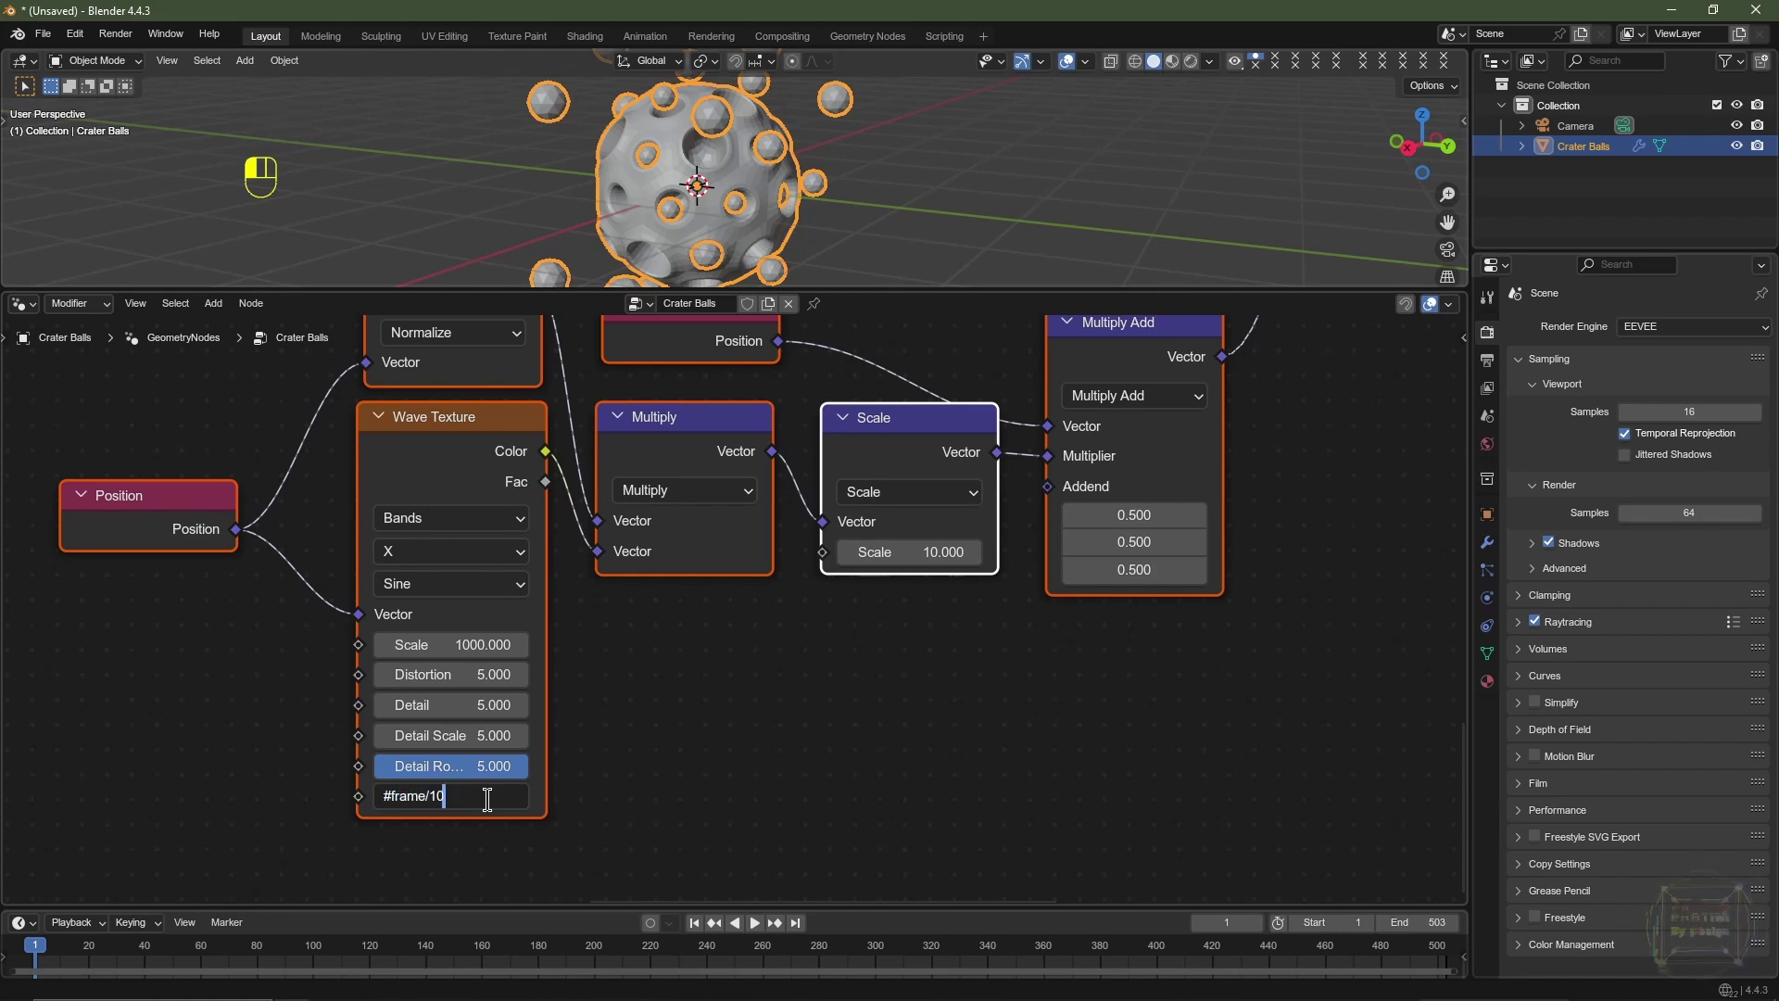
key(Return)
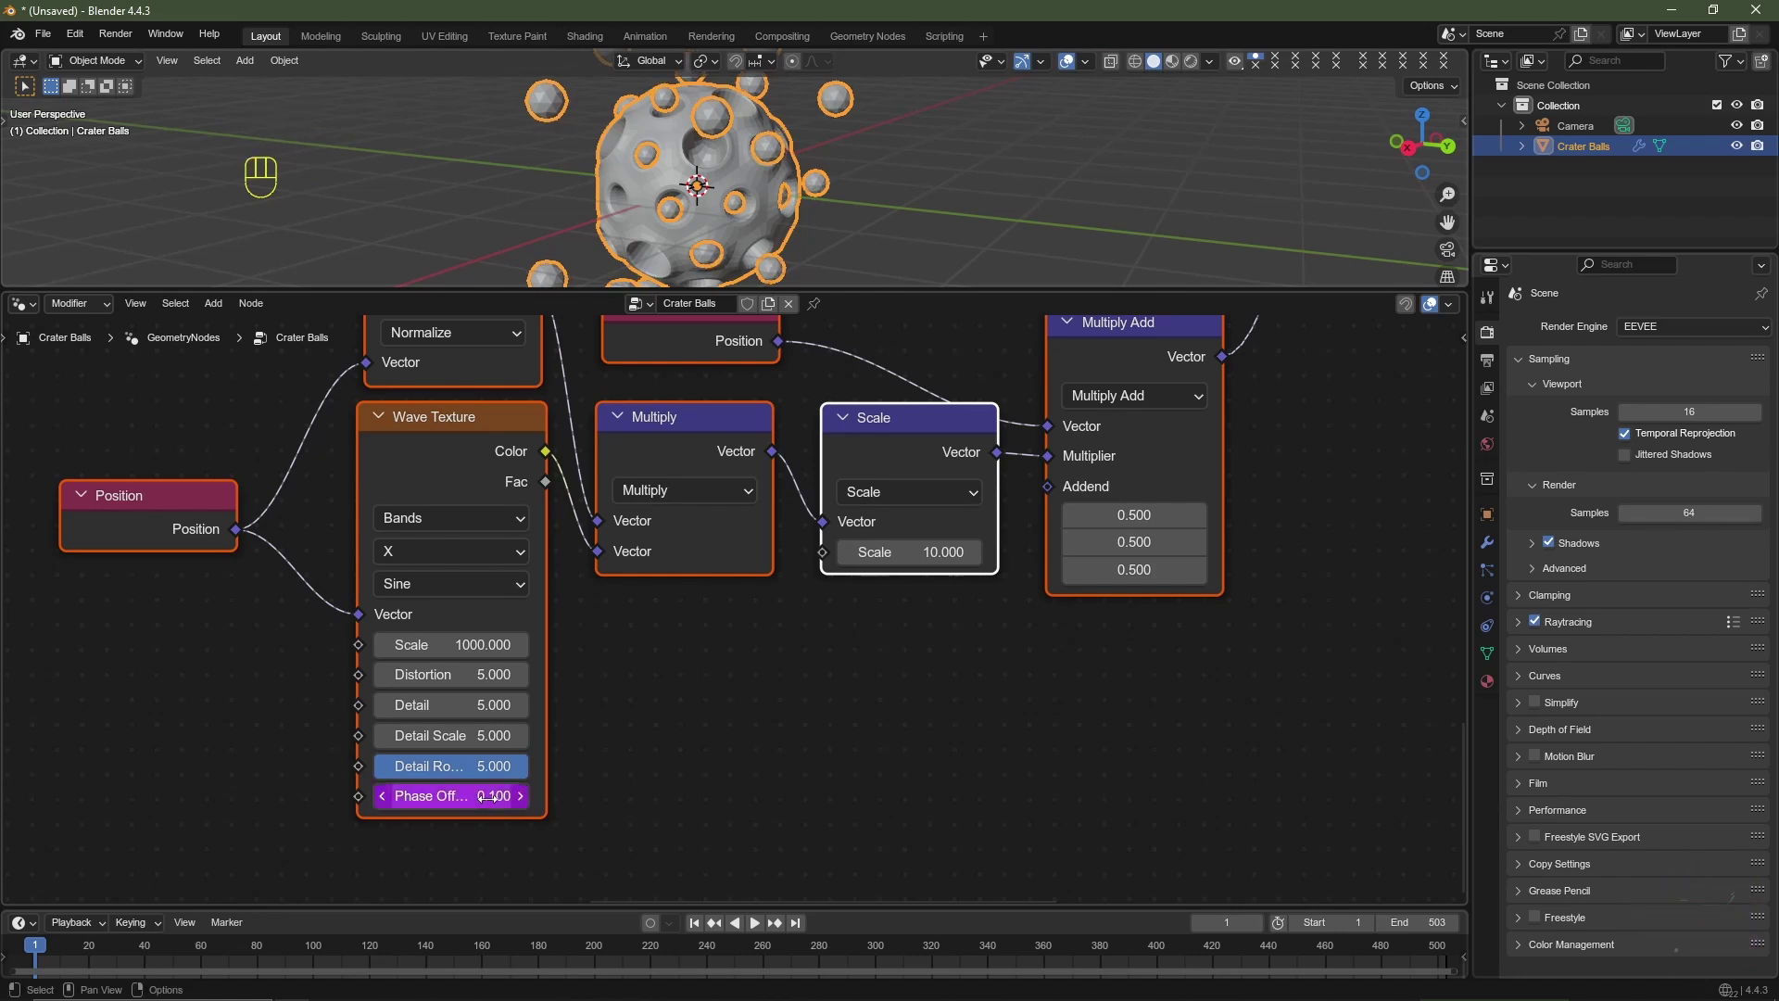
Step: Play the animation from the start and again from near the end of the timeline to check the sphere movement
key(space)
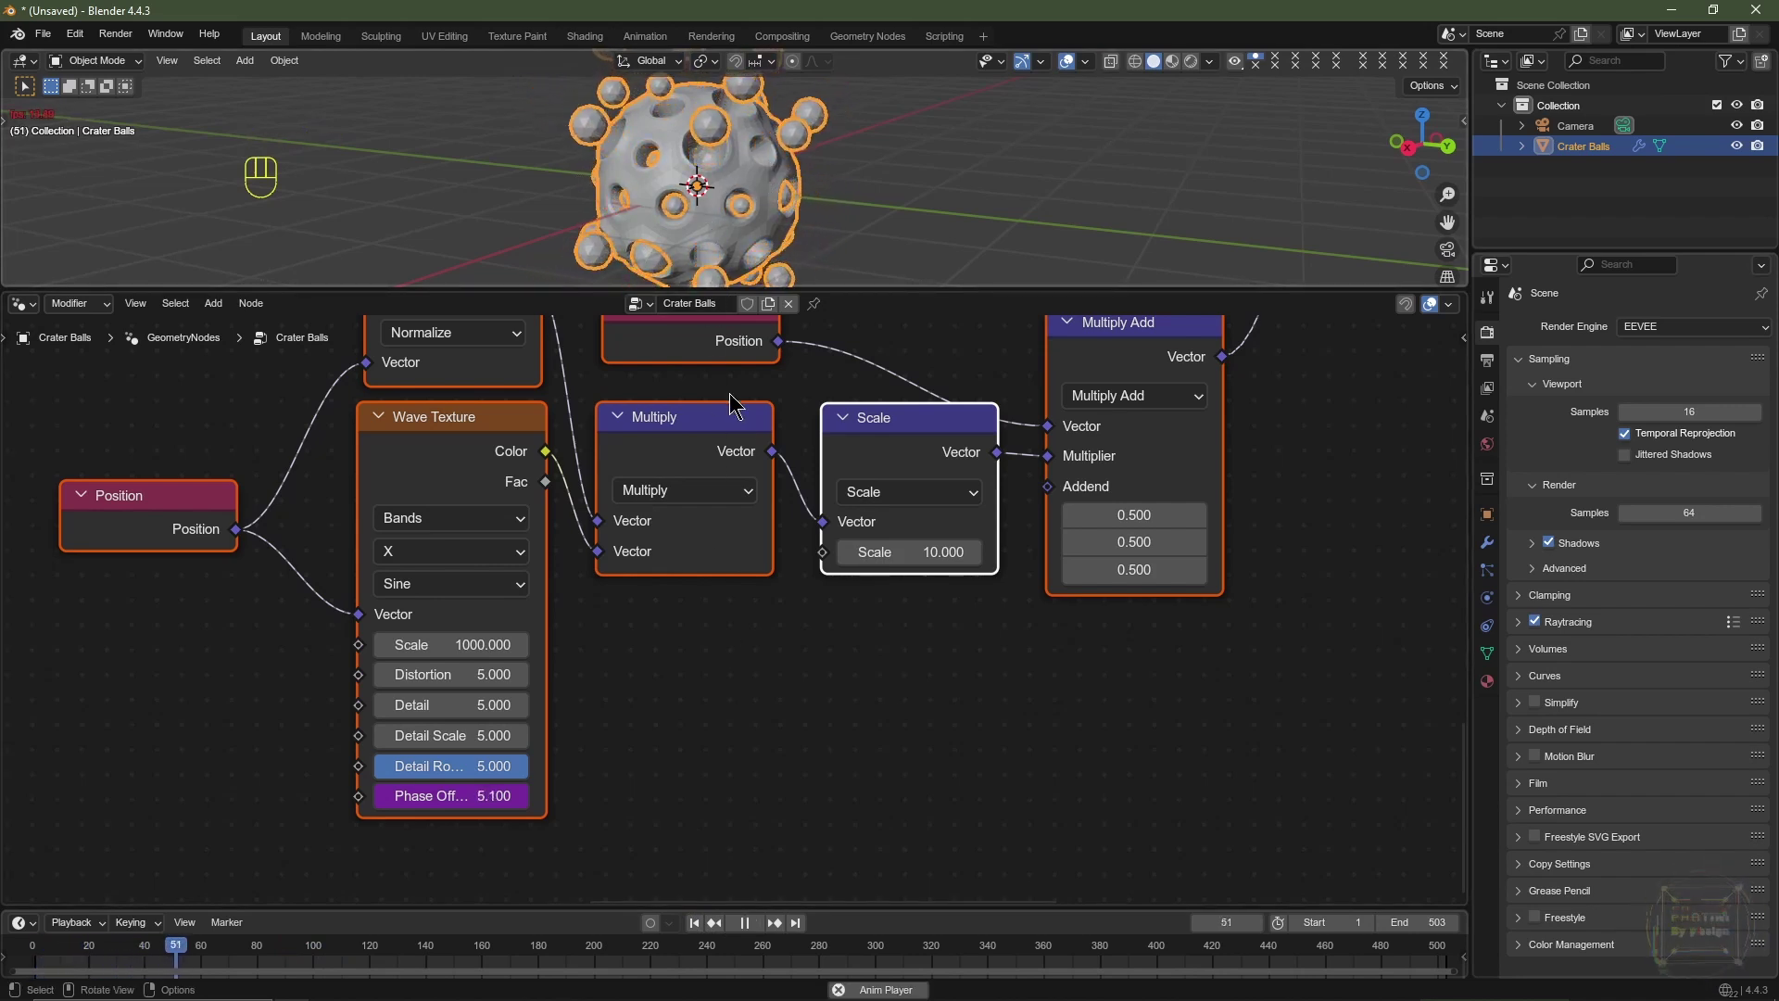
key(space)
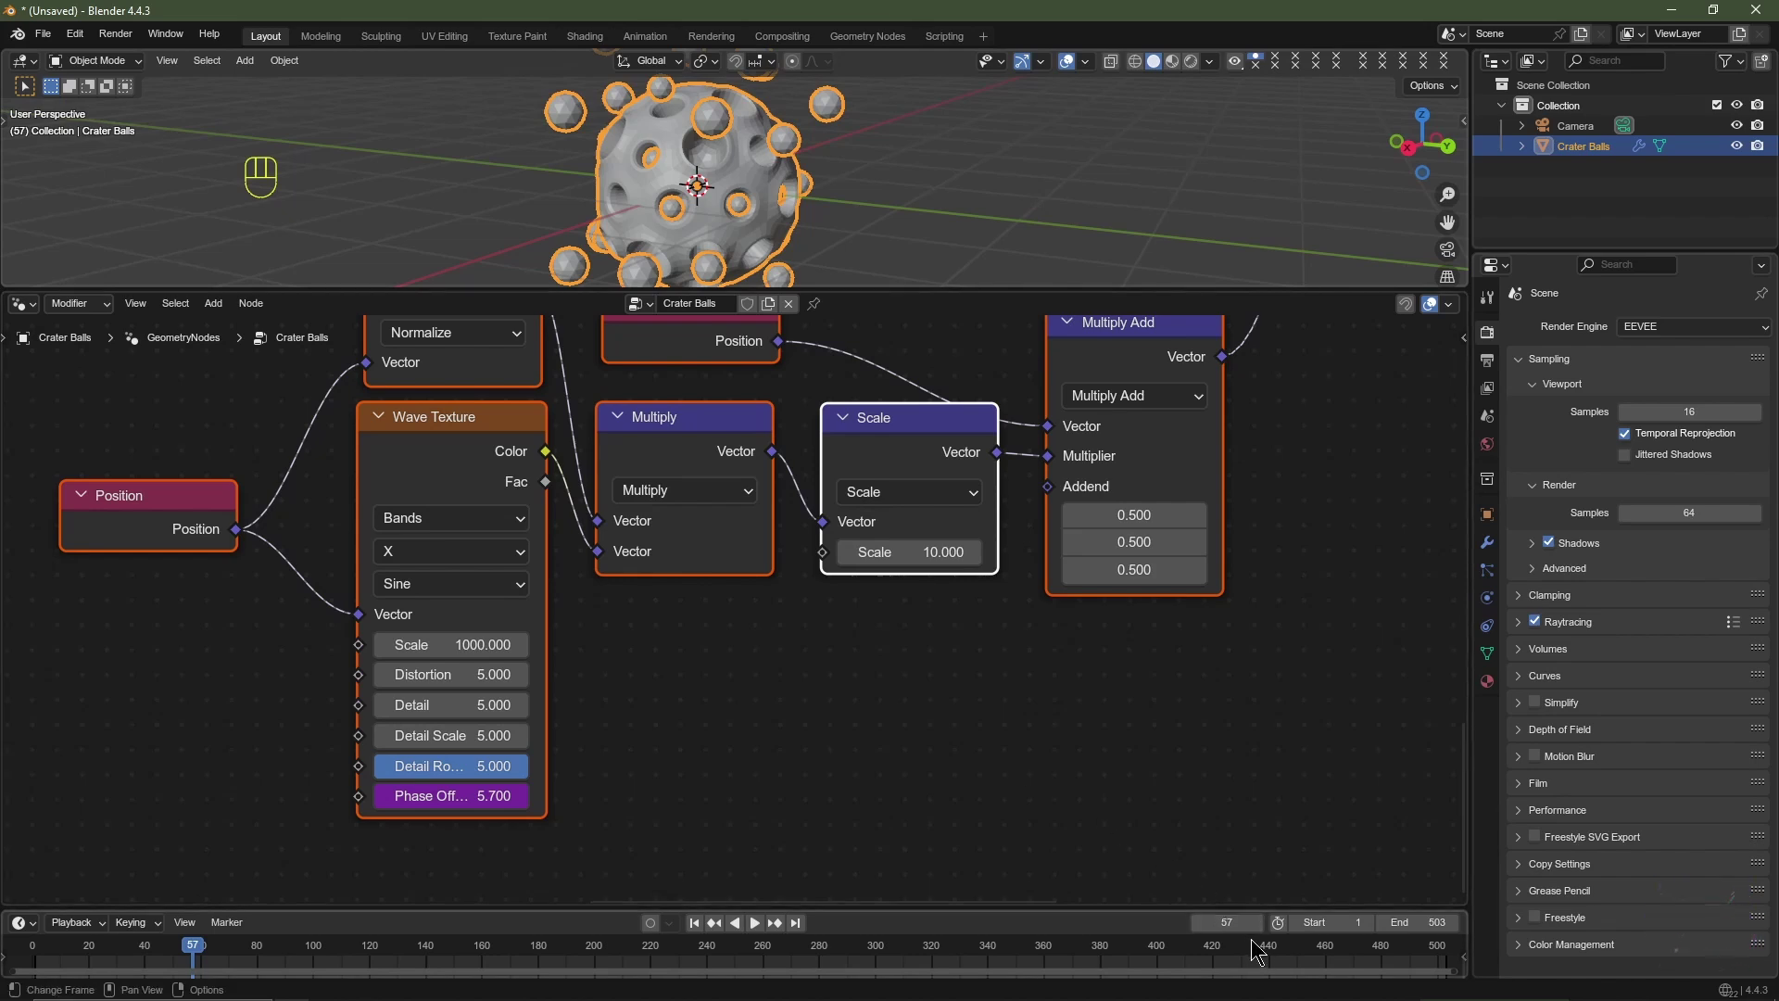
click(1309, 955)
key(space)
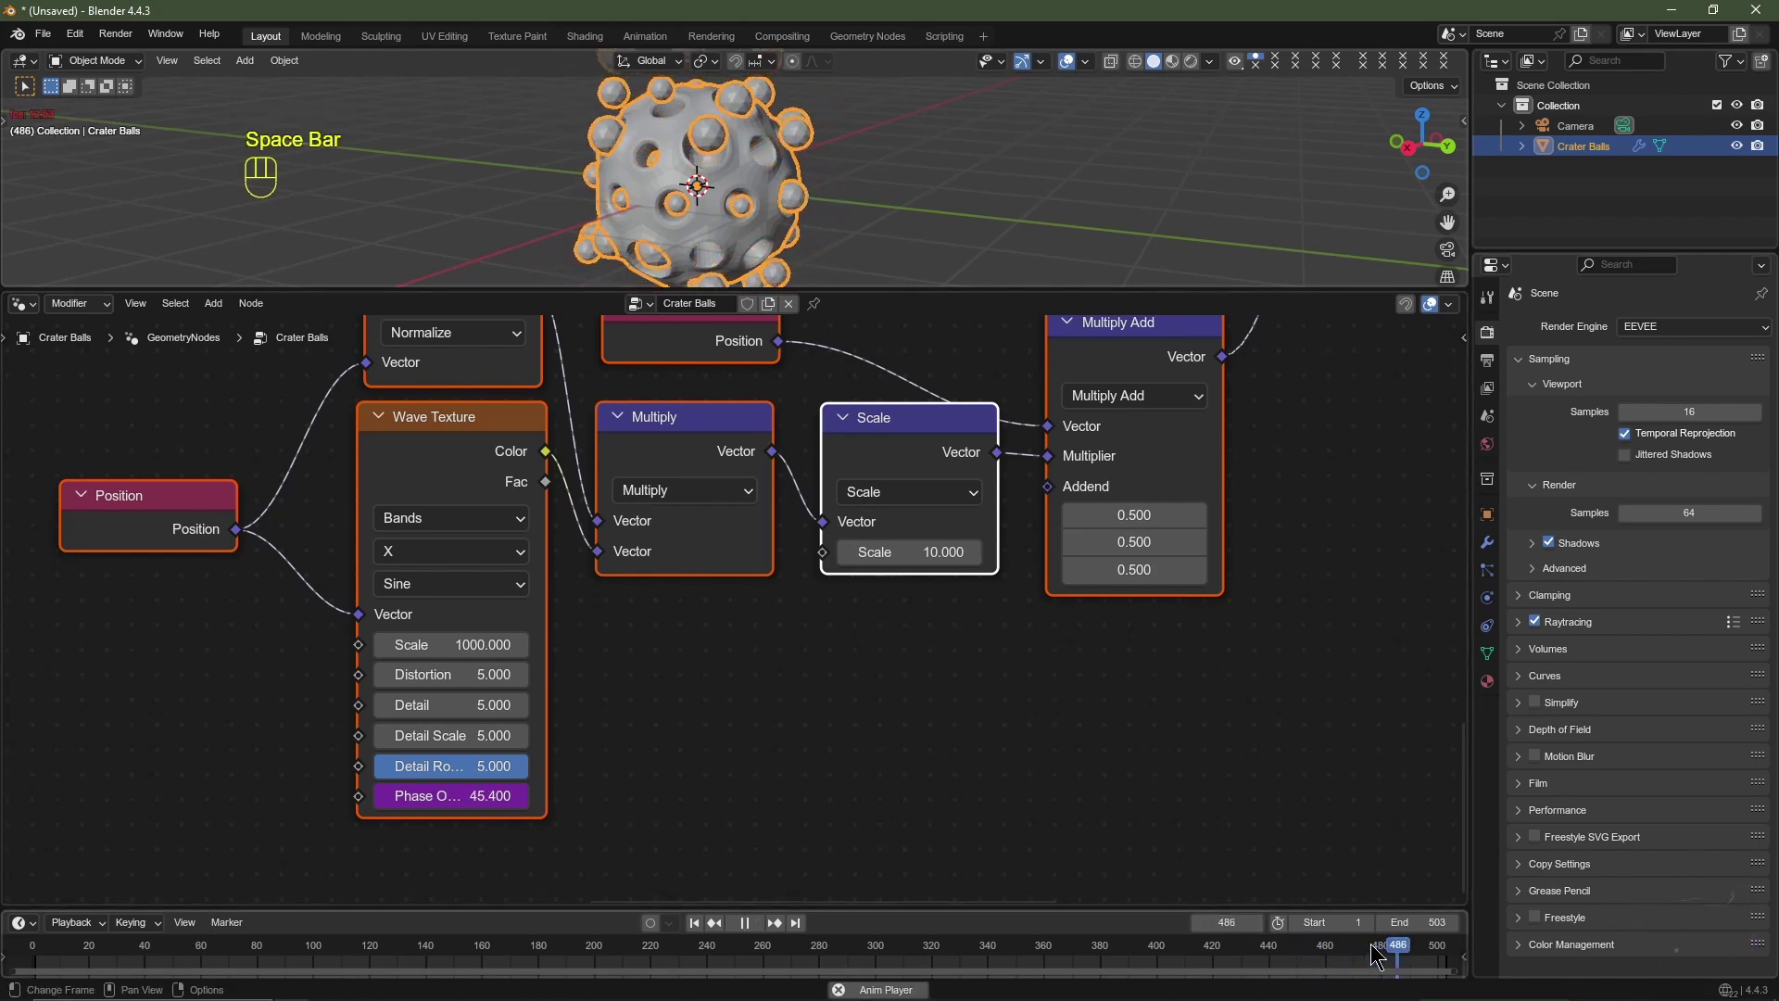
key(space)
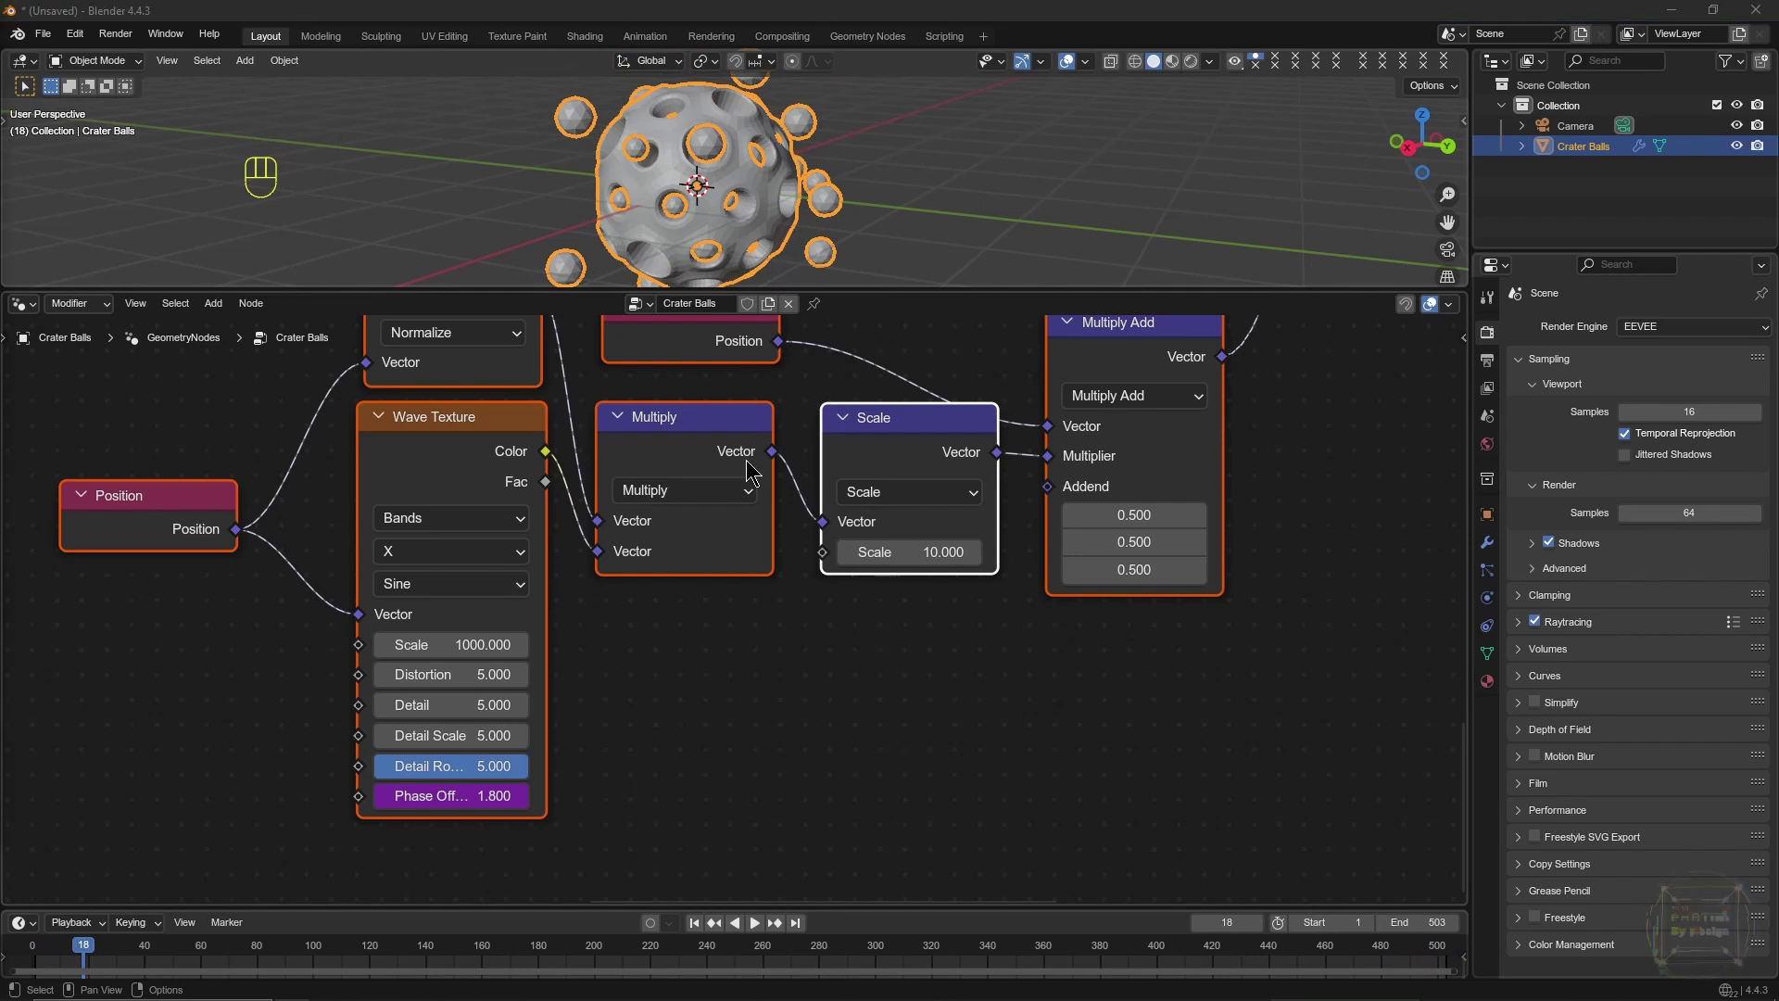
Step: Enclose the wave texture nodes, from the first Position node to Multiply Add, in a new frame
scroll(743, 468, down, 3)
middle_drag(769, 473, 721, 545)
drag(1135, 485, 281, 795)
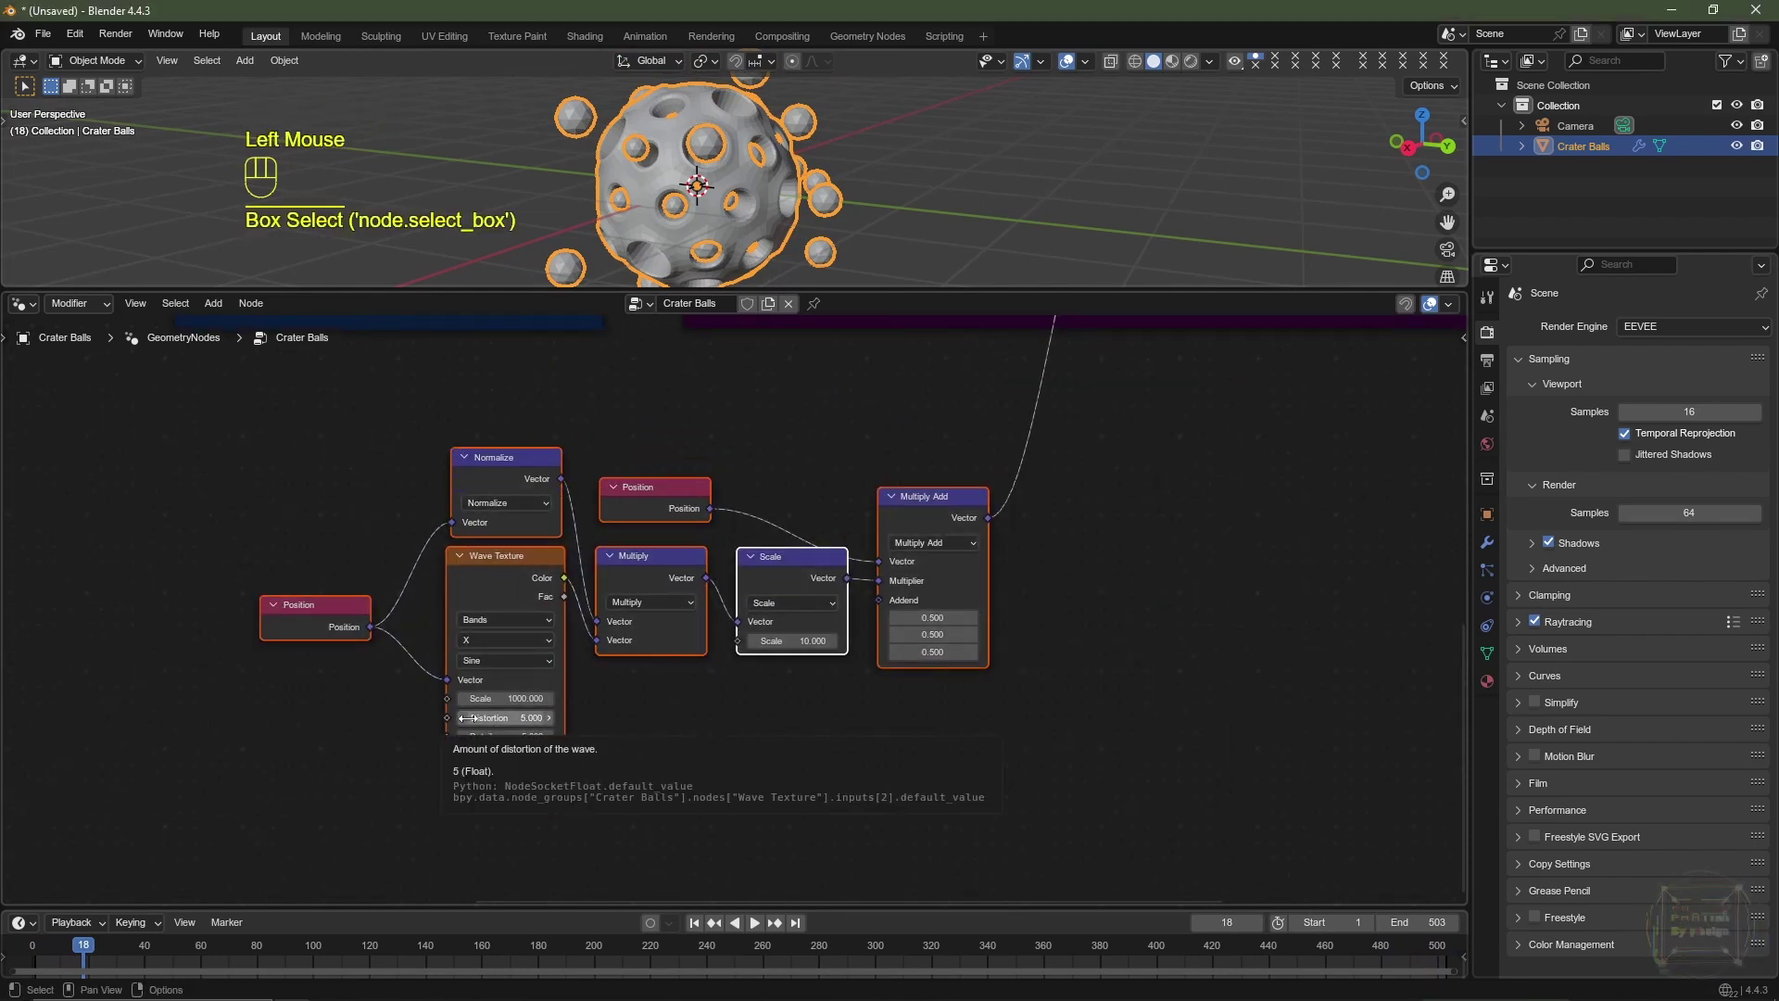
key(ctrl+j)
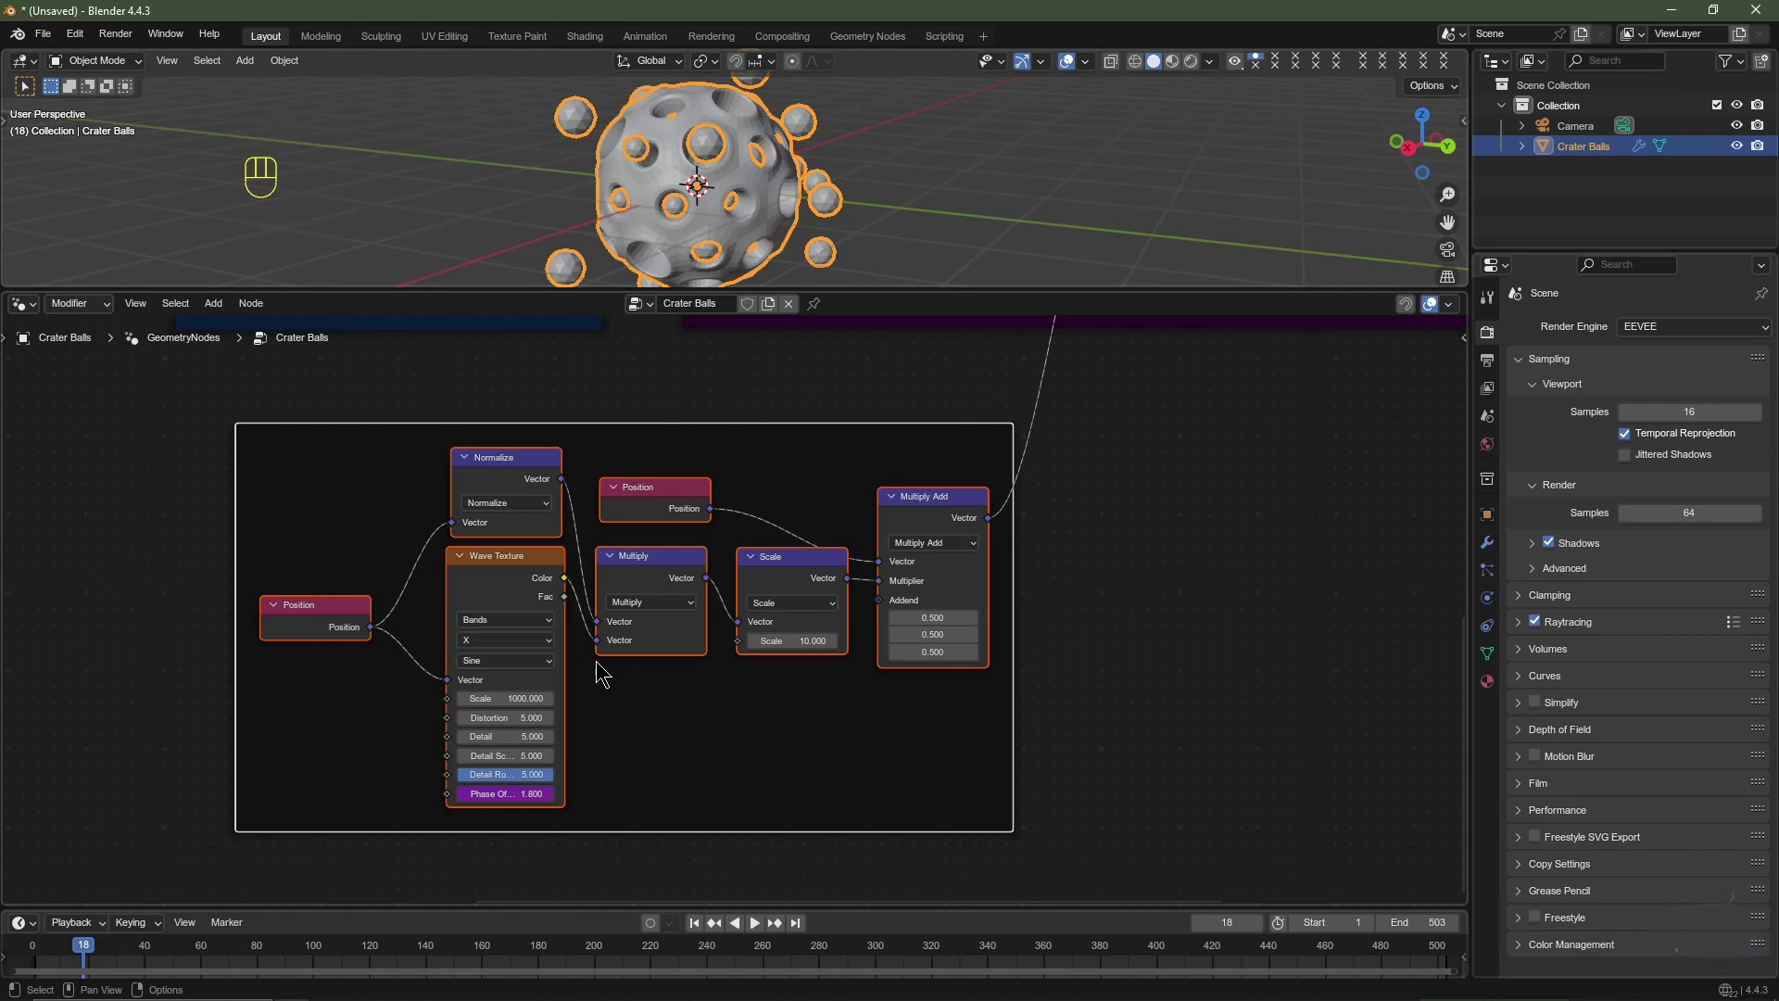
Step: Enable a custom colour on the new frame and make it a very dark brown with full saturation
key(n)
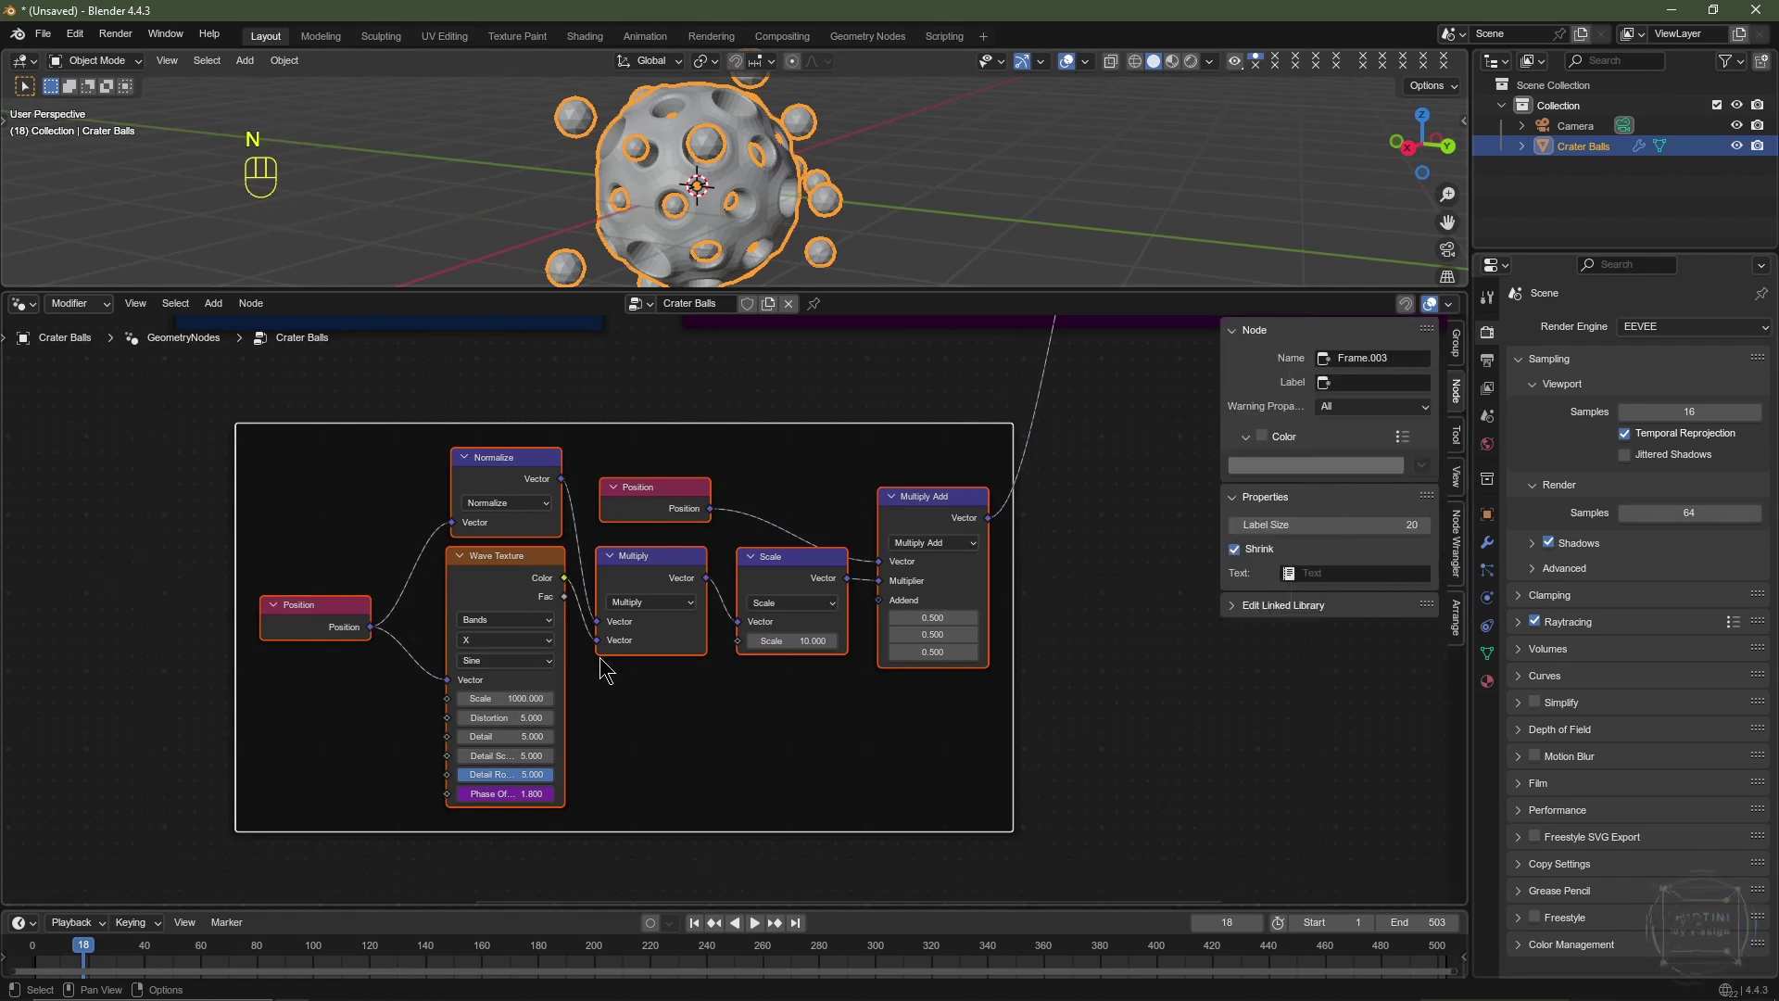
click(1263, 436)
click(1255, 464)
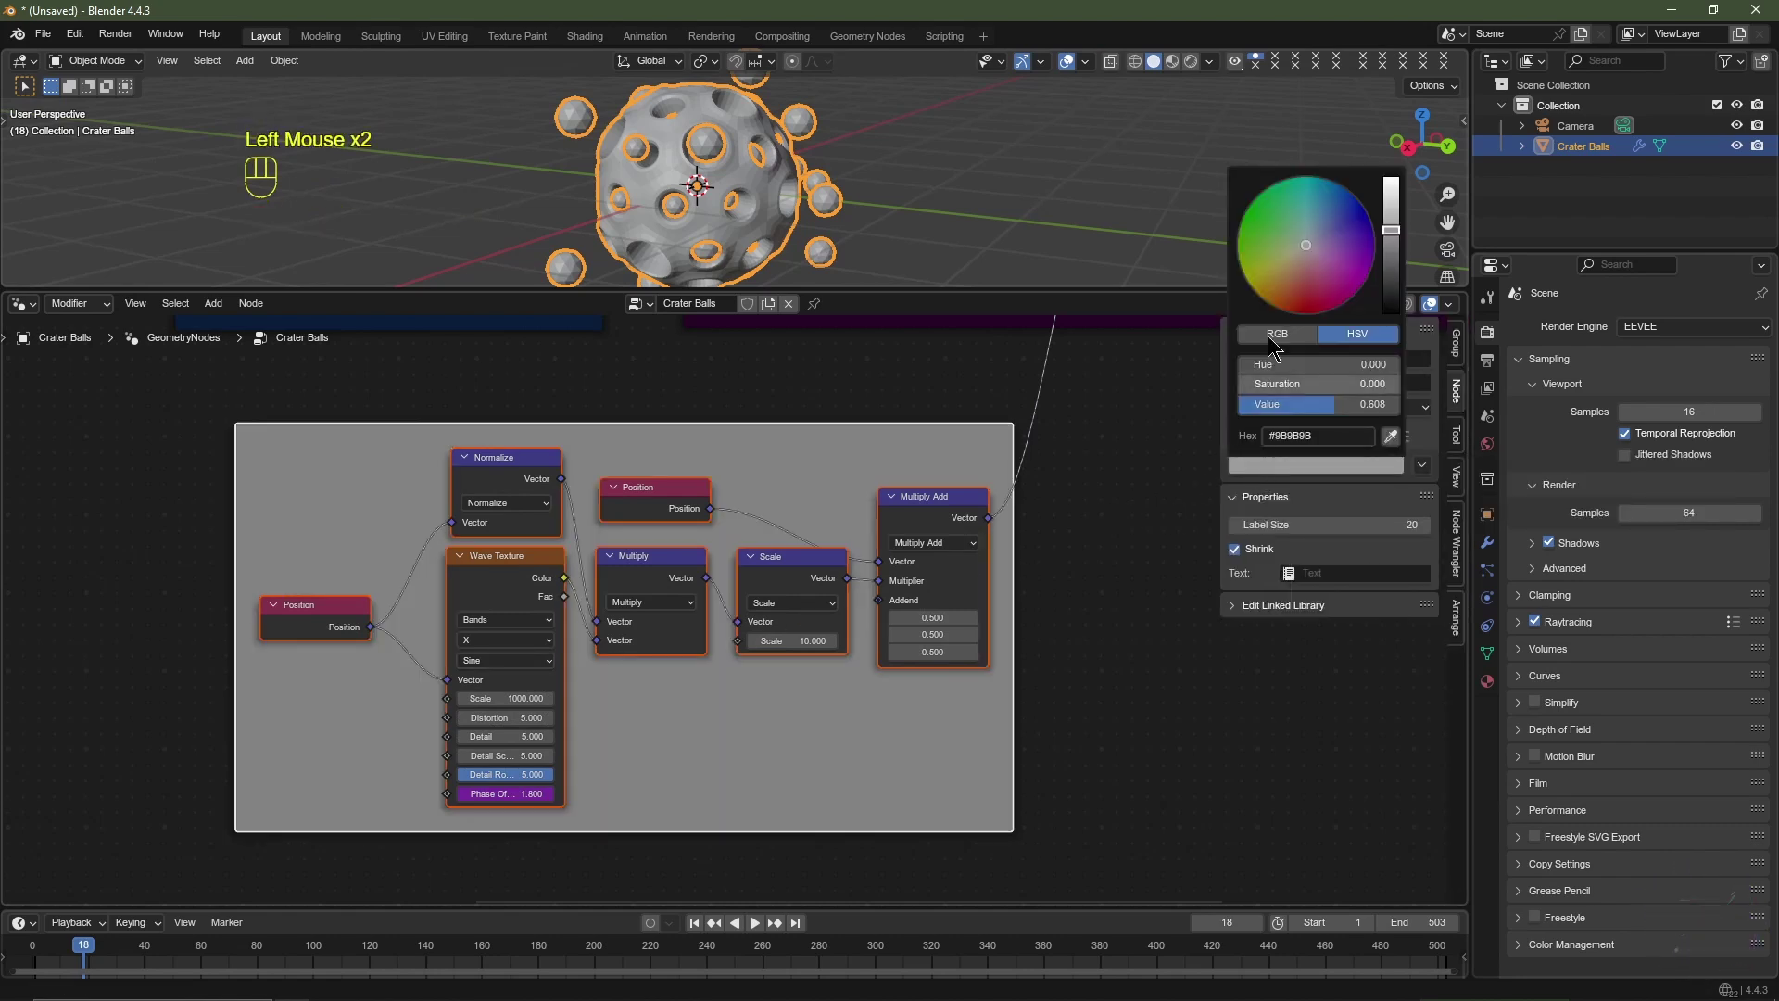
click(1275, 305)
scroll(1275, 302, down, 9)
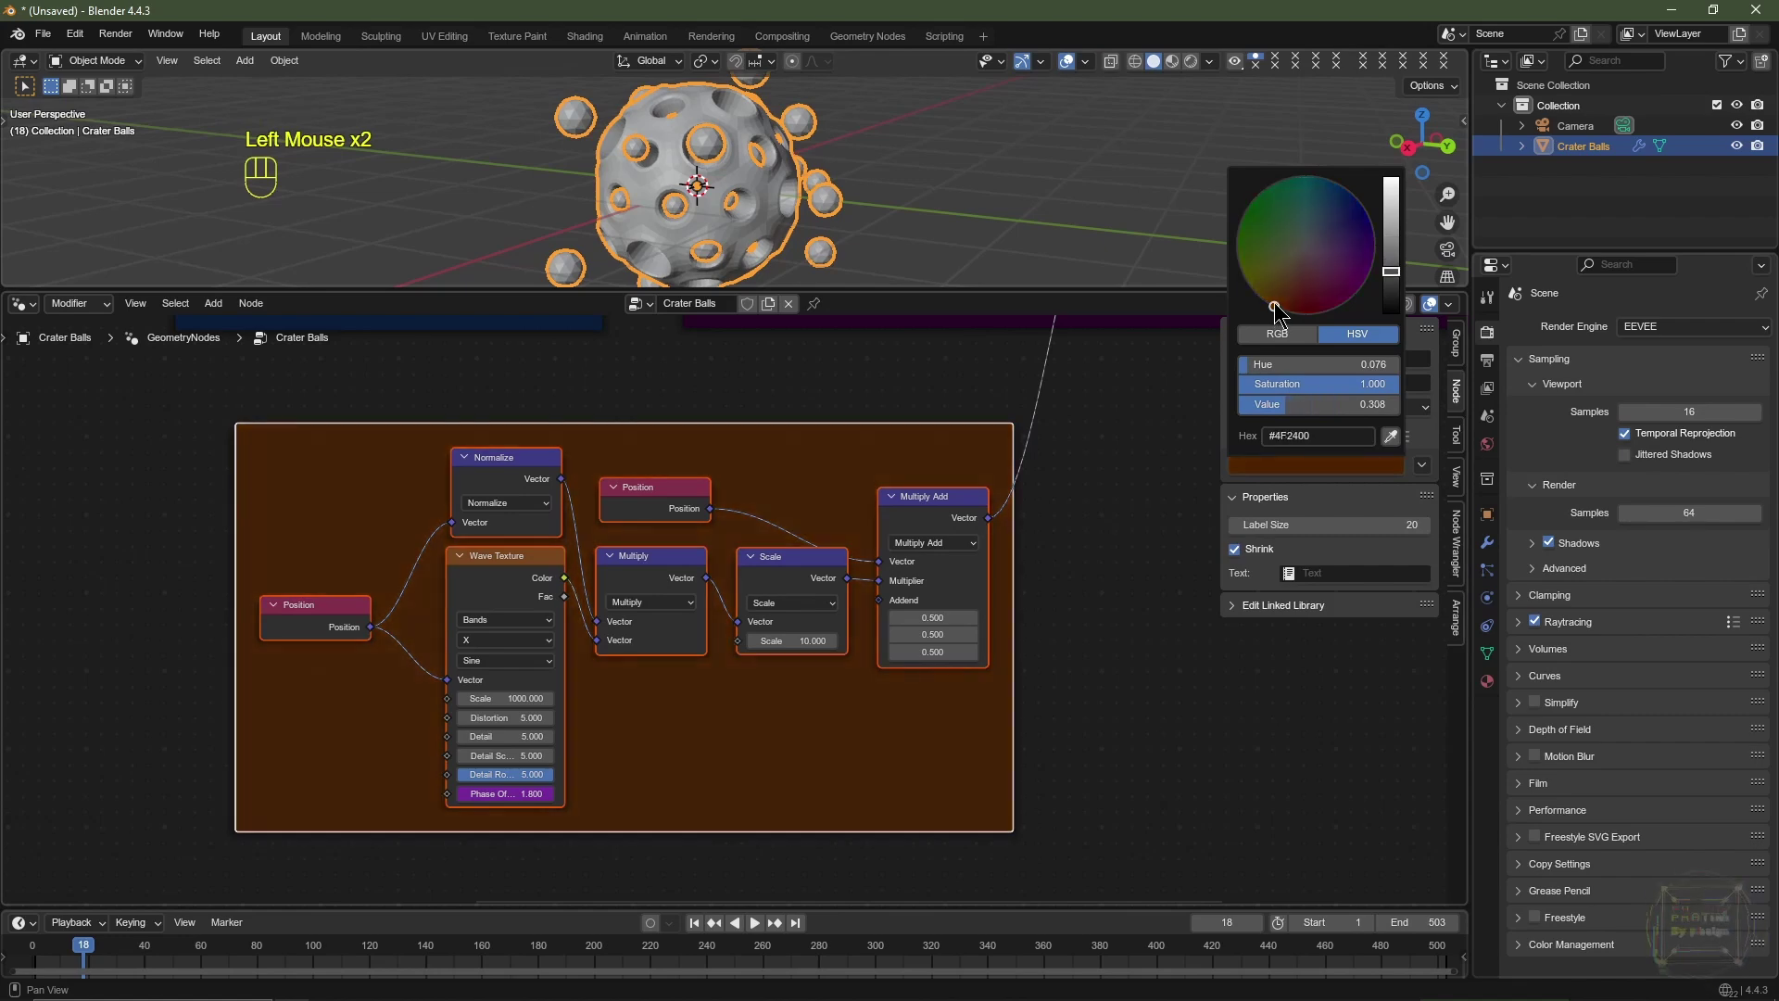
Step: Label the brown frame "Wave Texture Movement" and hide the node properties
key(F2)
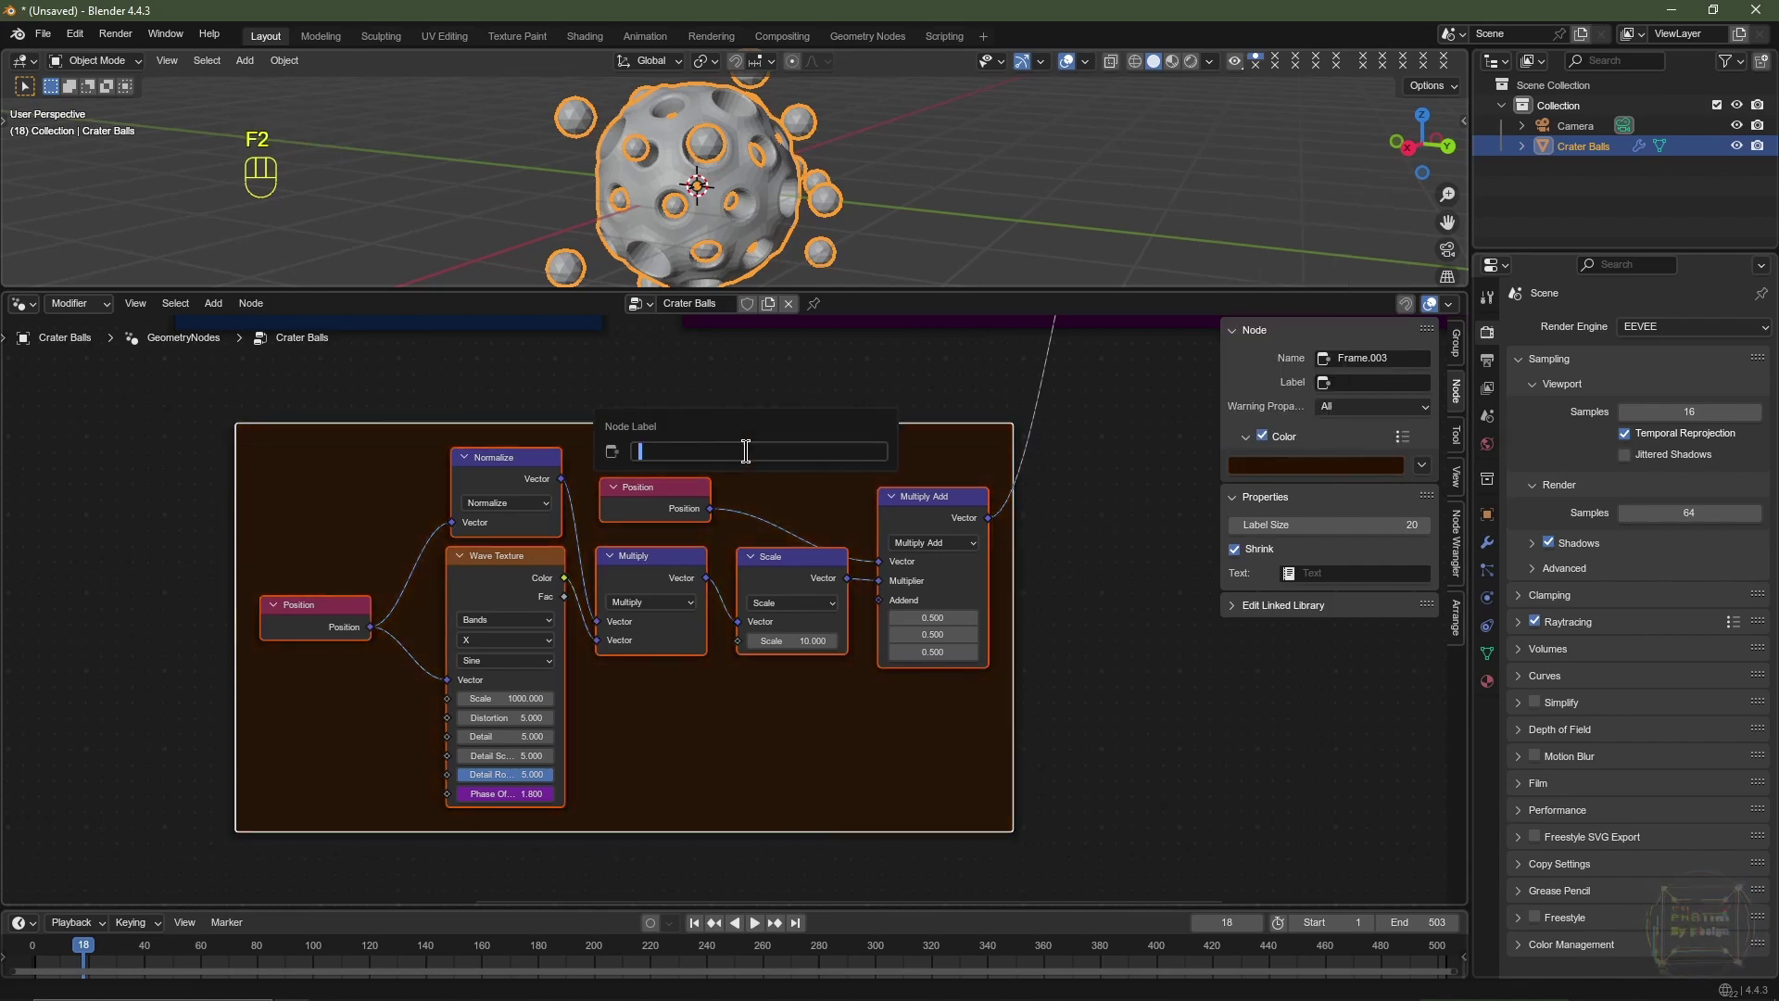
text(Wave Texture Movemen)
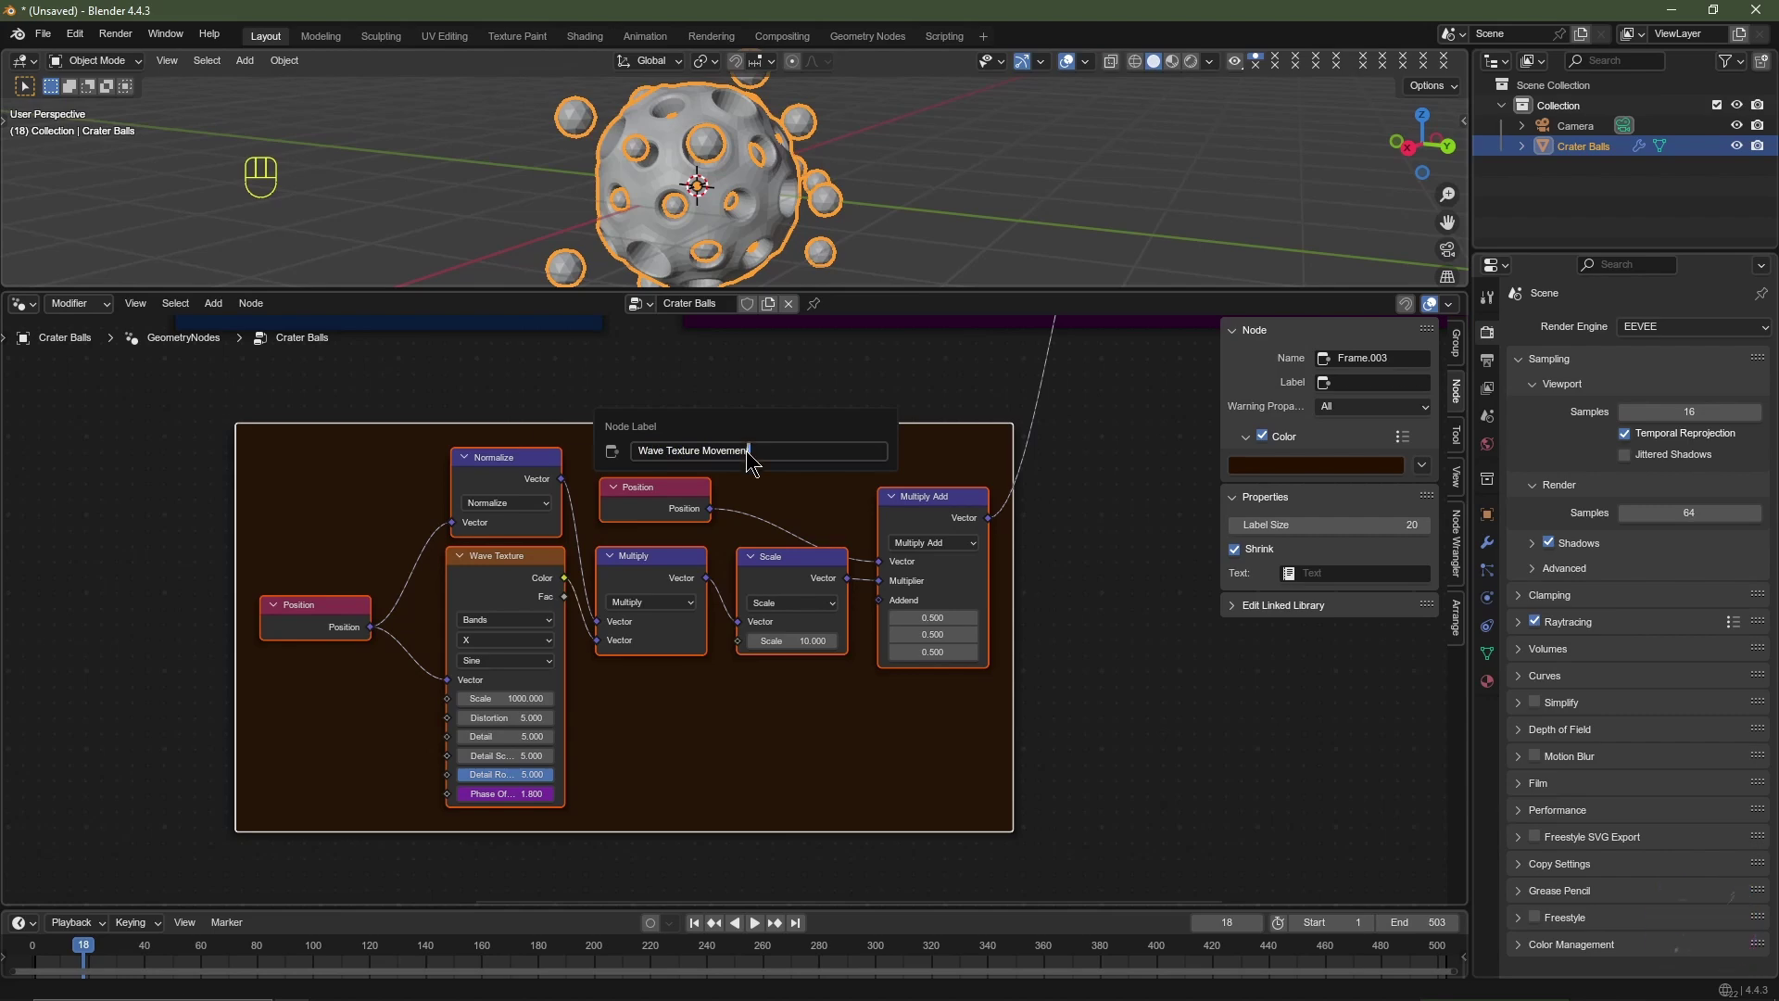
key(Return)
key(n)
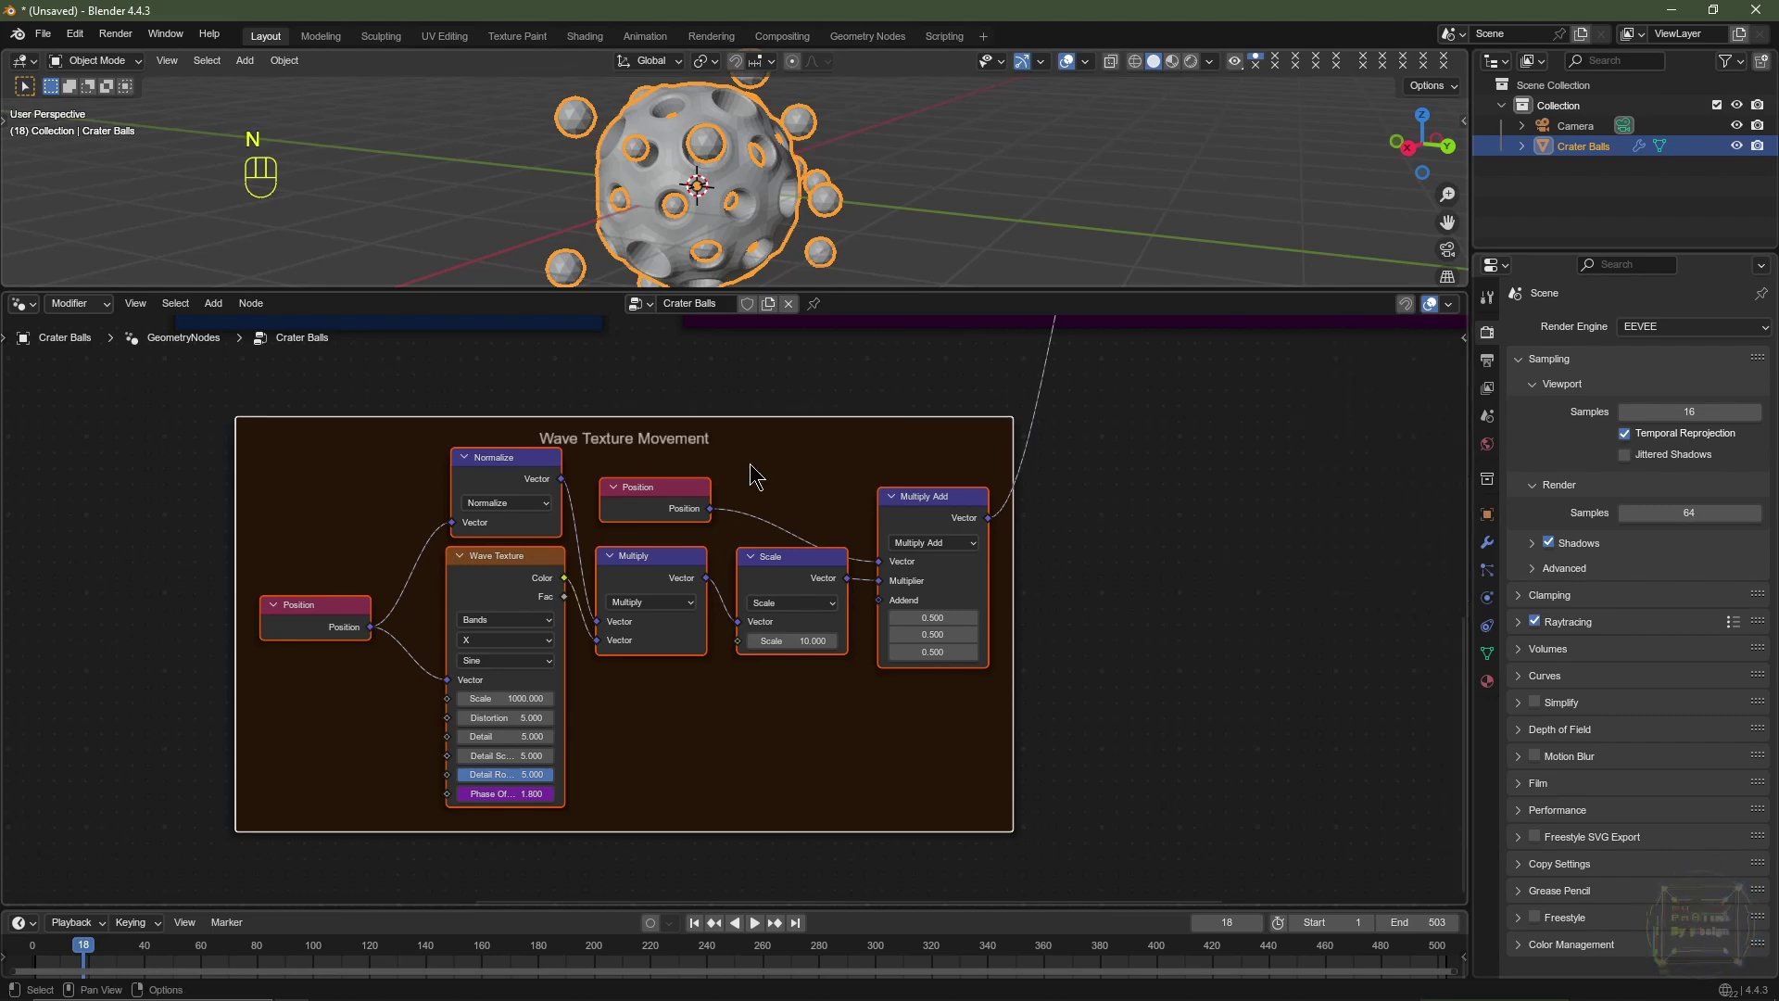
Step: Reposition the Group Output and Join Geometry nodes to leave space for another node between them
scroll(822, 477, down, 4)
middle_drag(955, 439, 767, 667)
scroll(899, 584, up, 4)
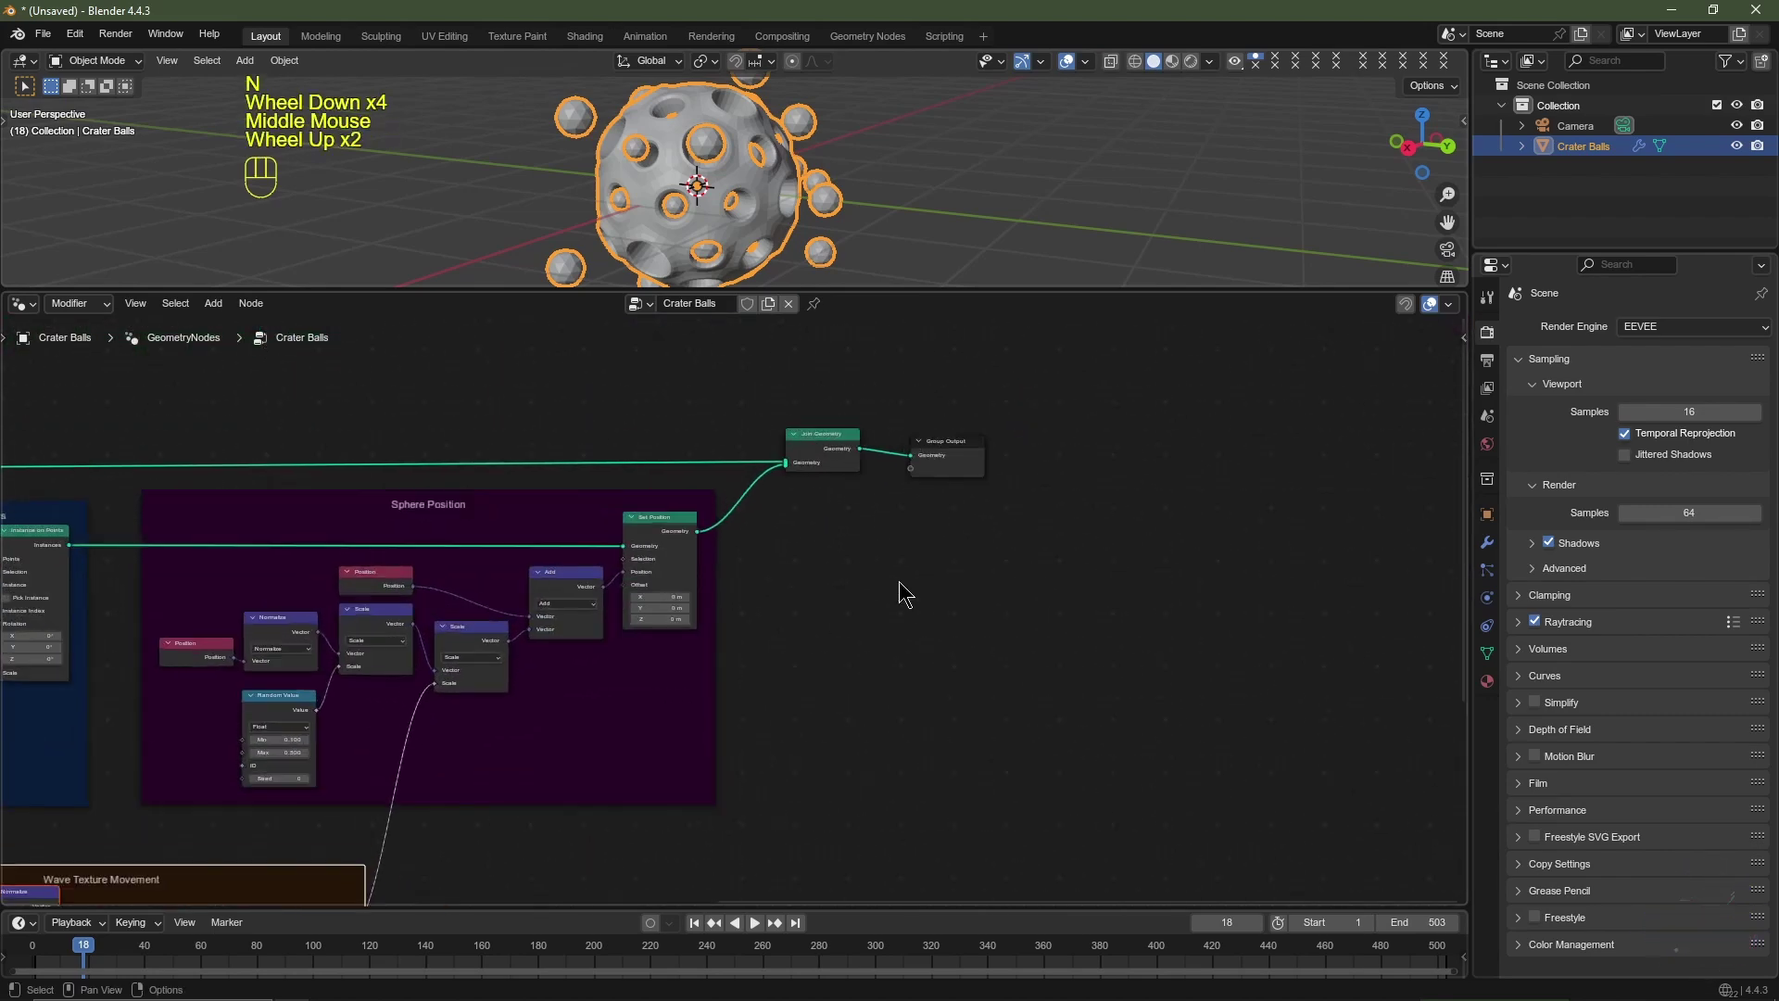
middle_drag(936, 515, 858, 616)
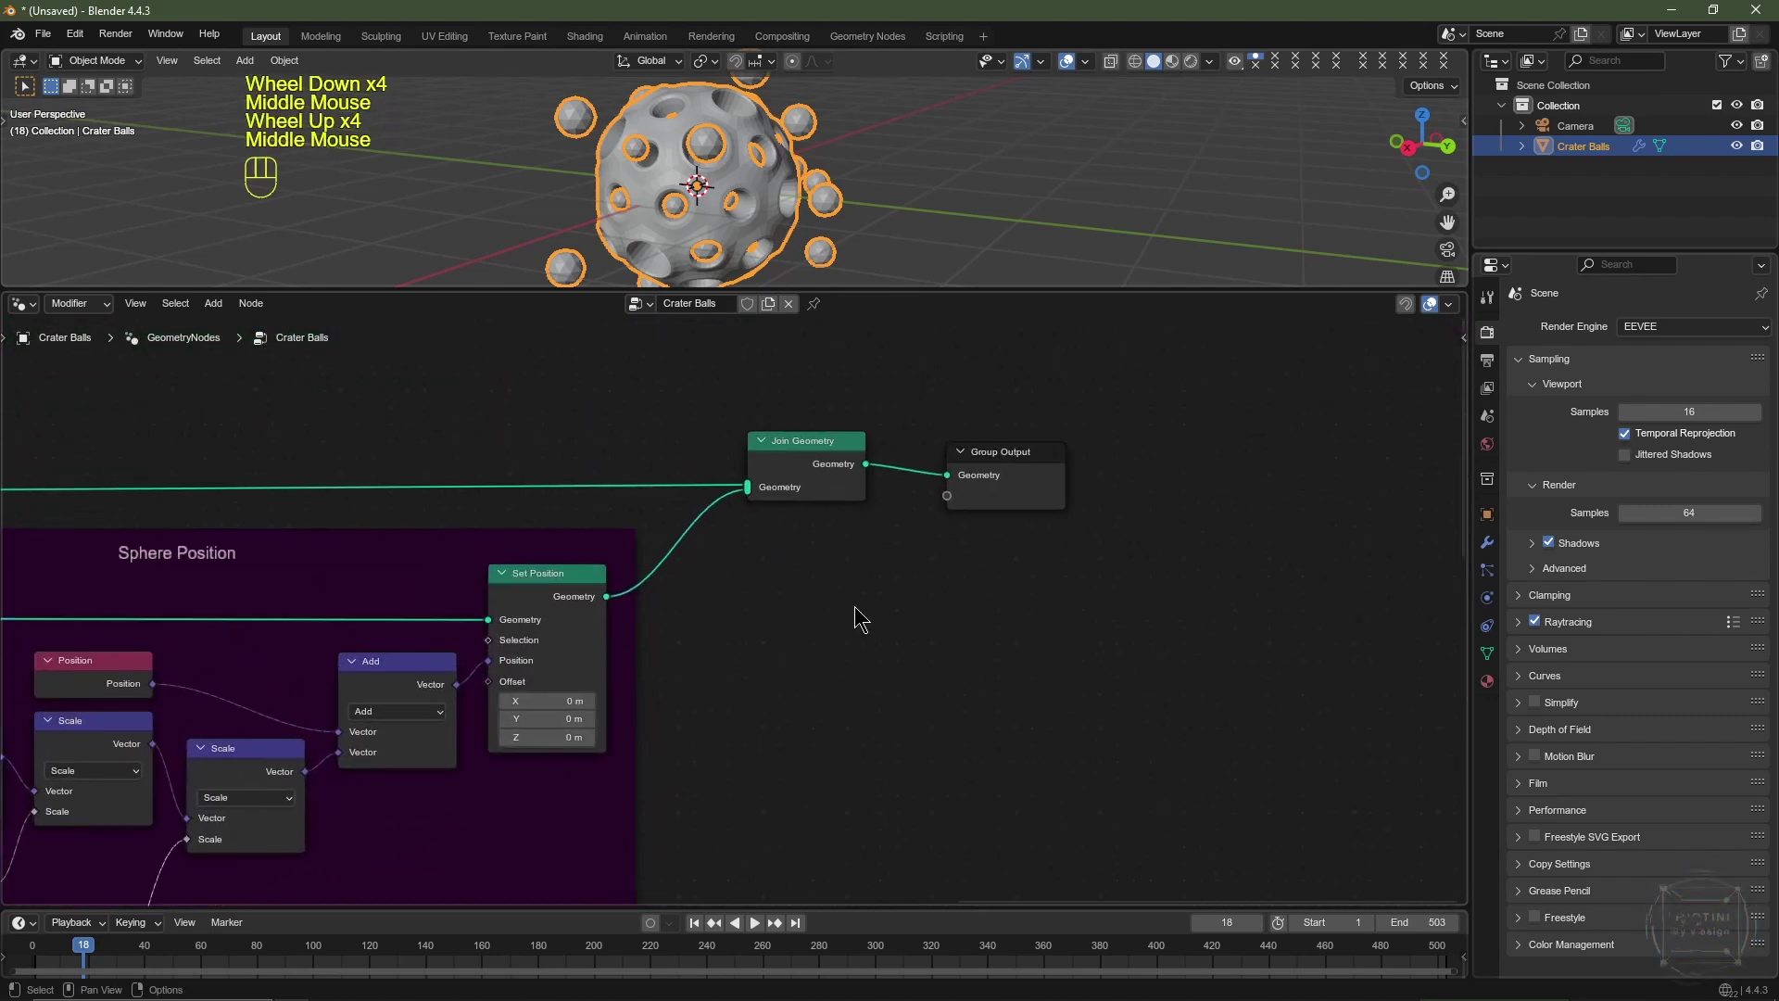
right_click(1037, 469)
key(g)
click(1187, 529)
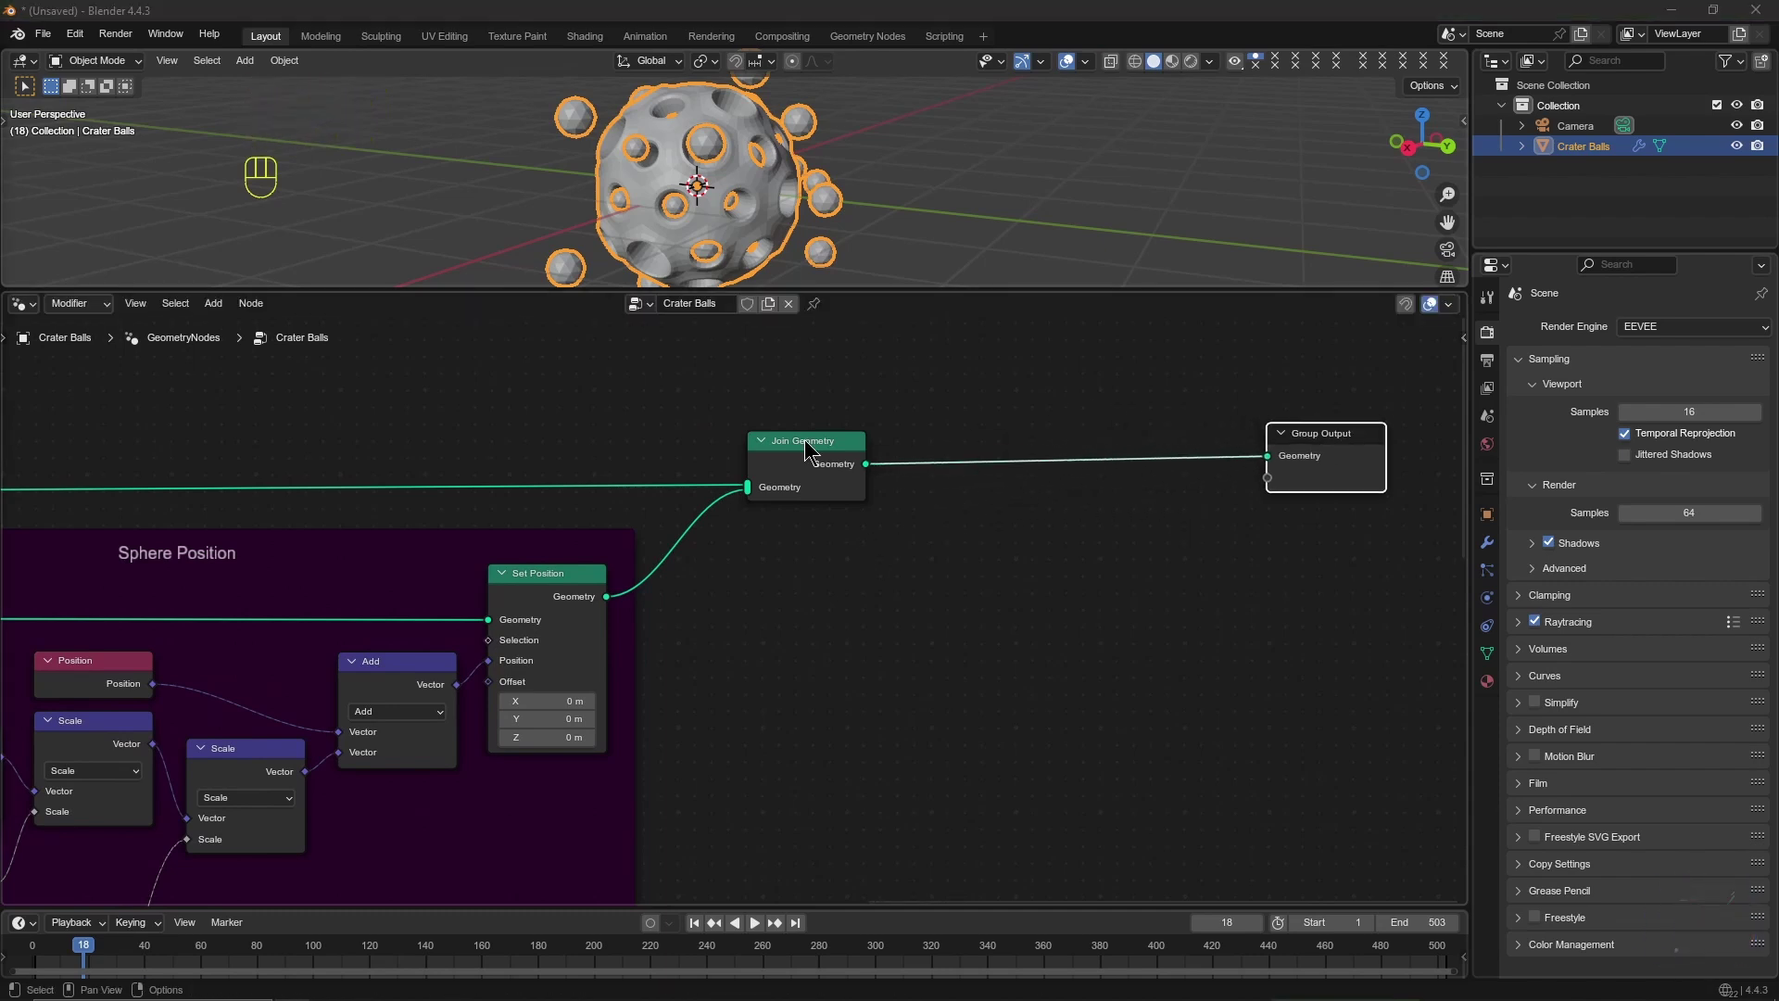
click(805, 441)
key(g)
click(947, 401)
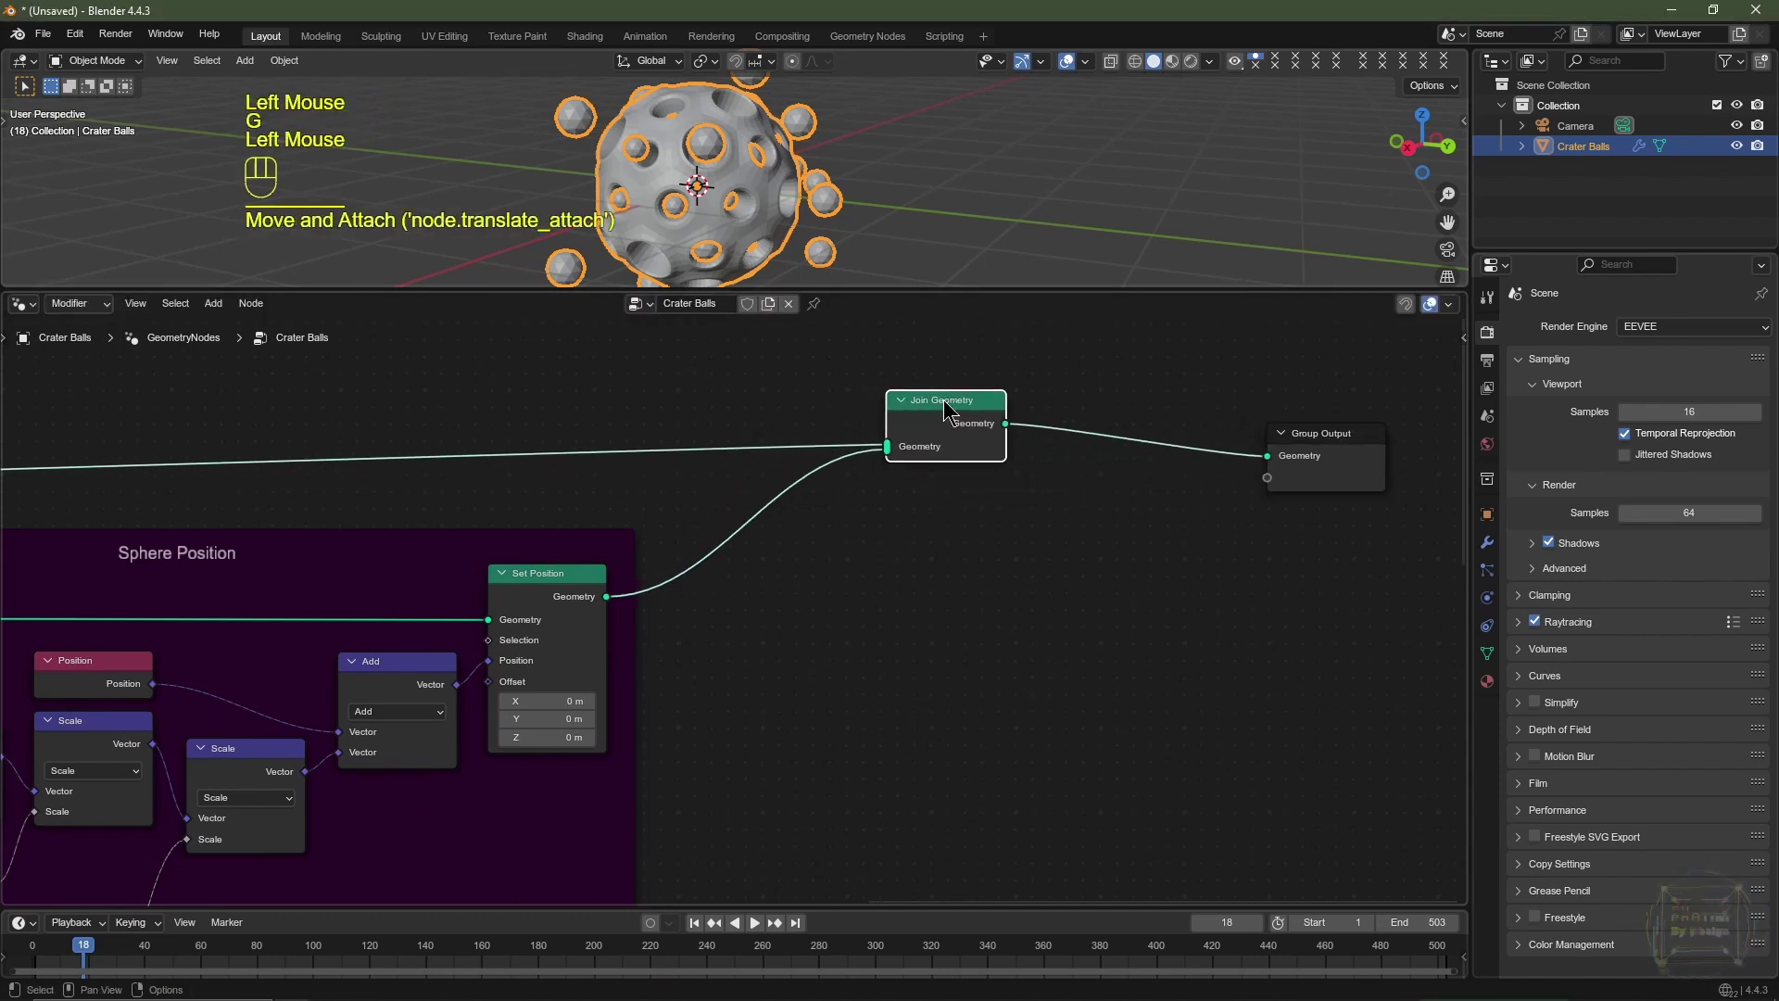
click(1320, 422)
Step: Insert a Set Shade Smooth node between Join Geometry and Group Output
key(shift+a)
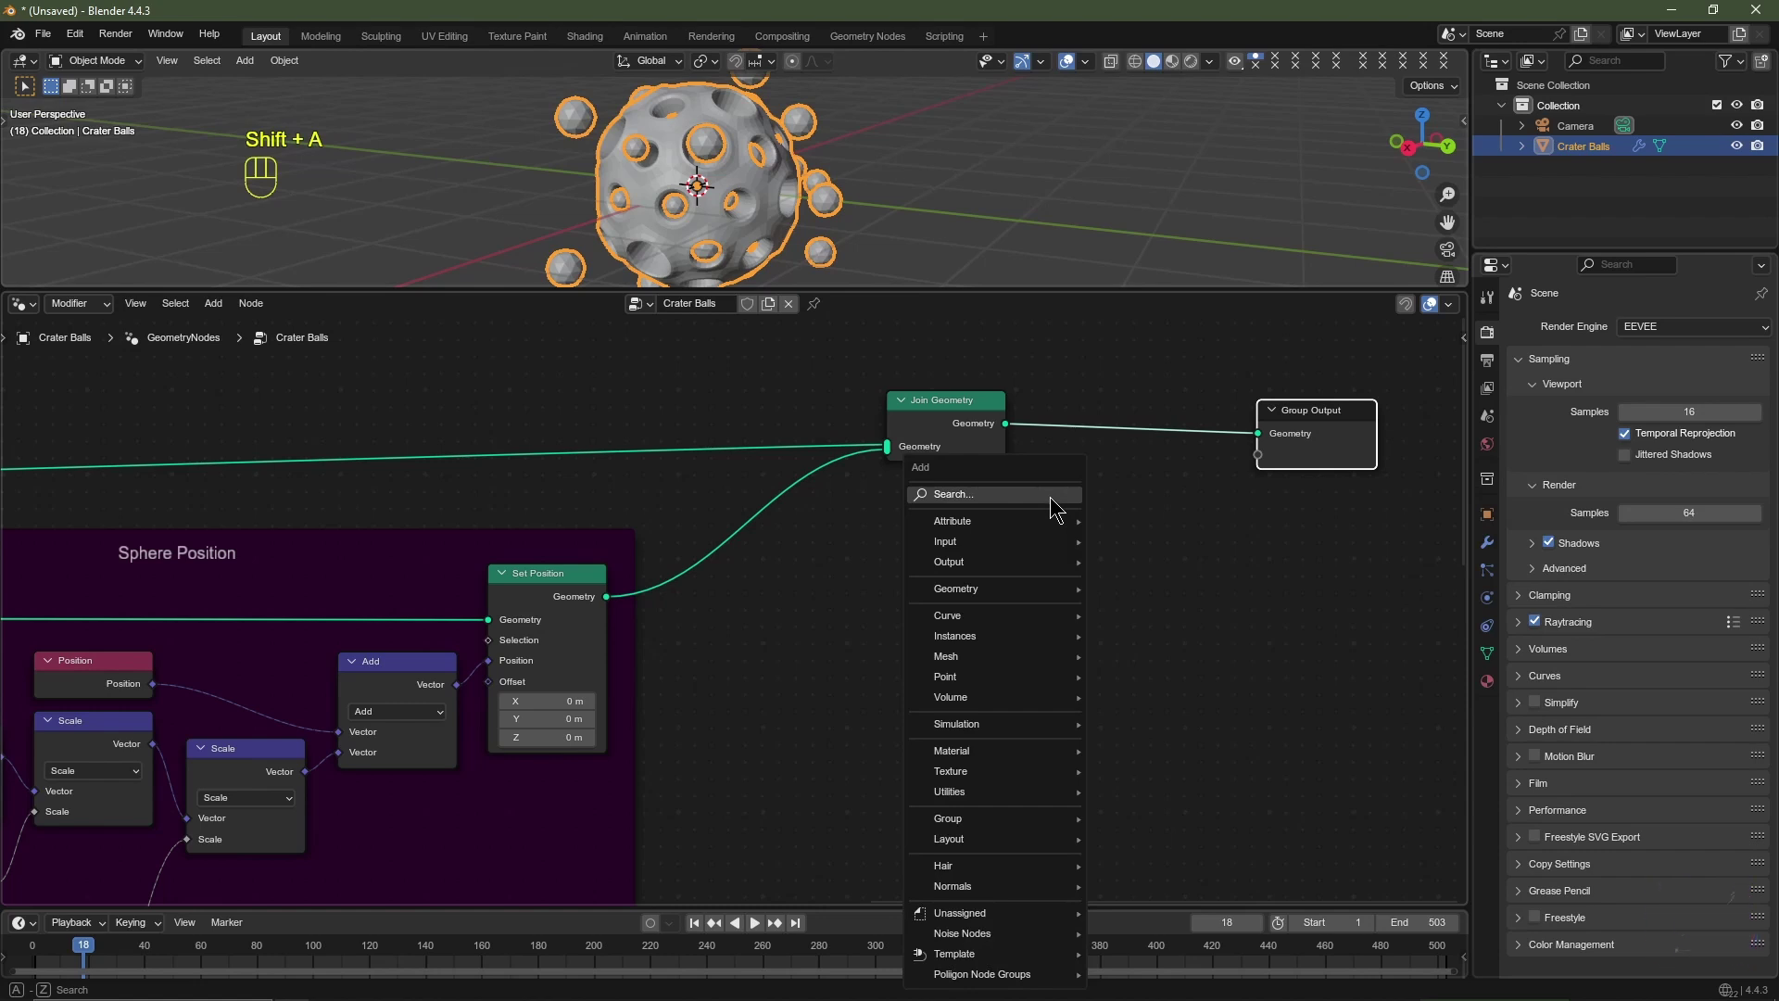
text(set)
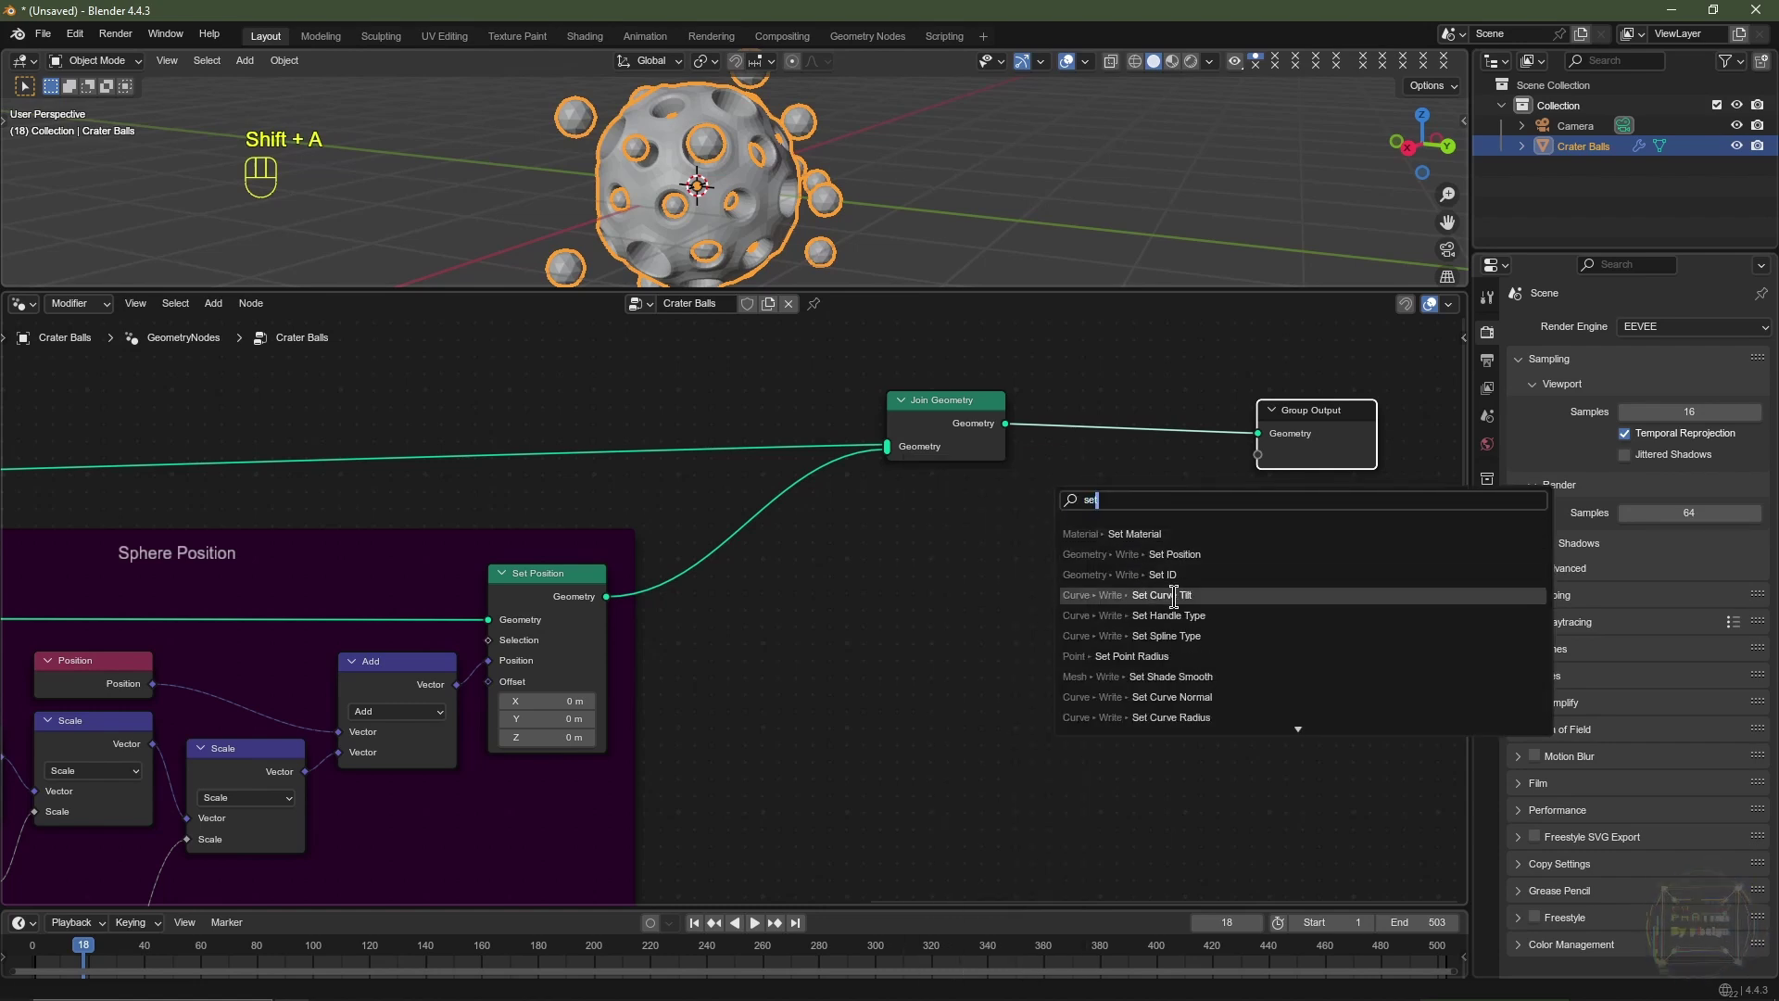
click(1175, 676)
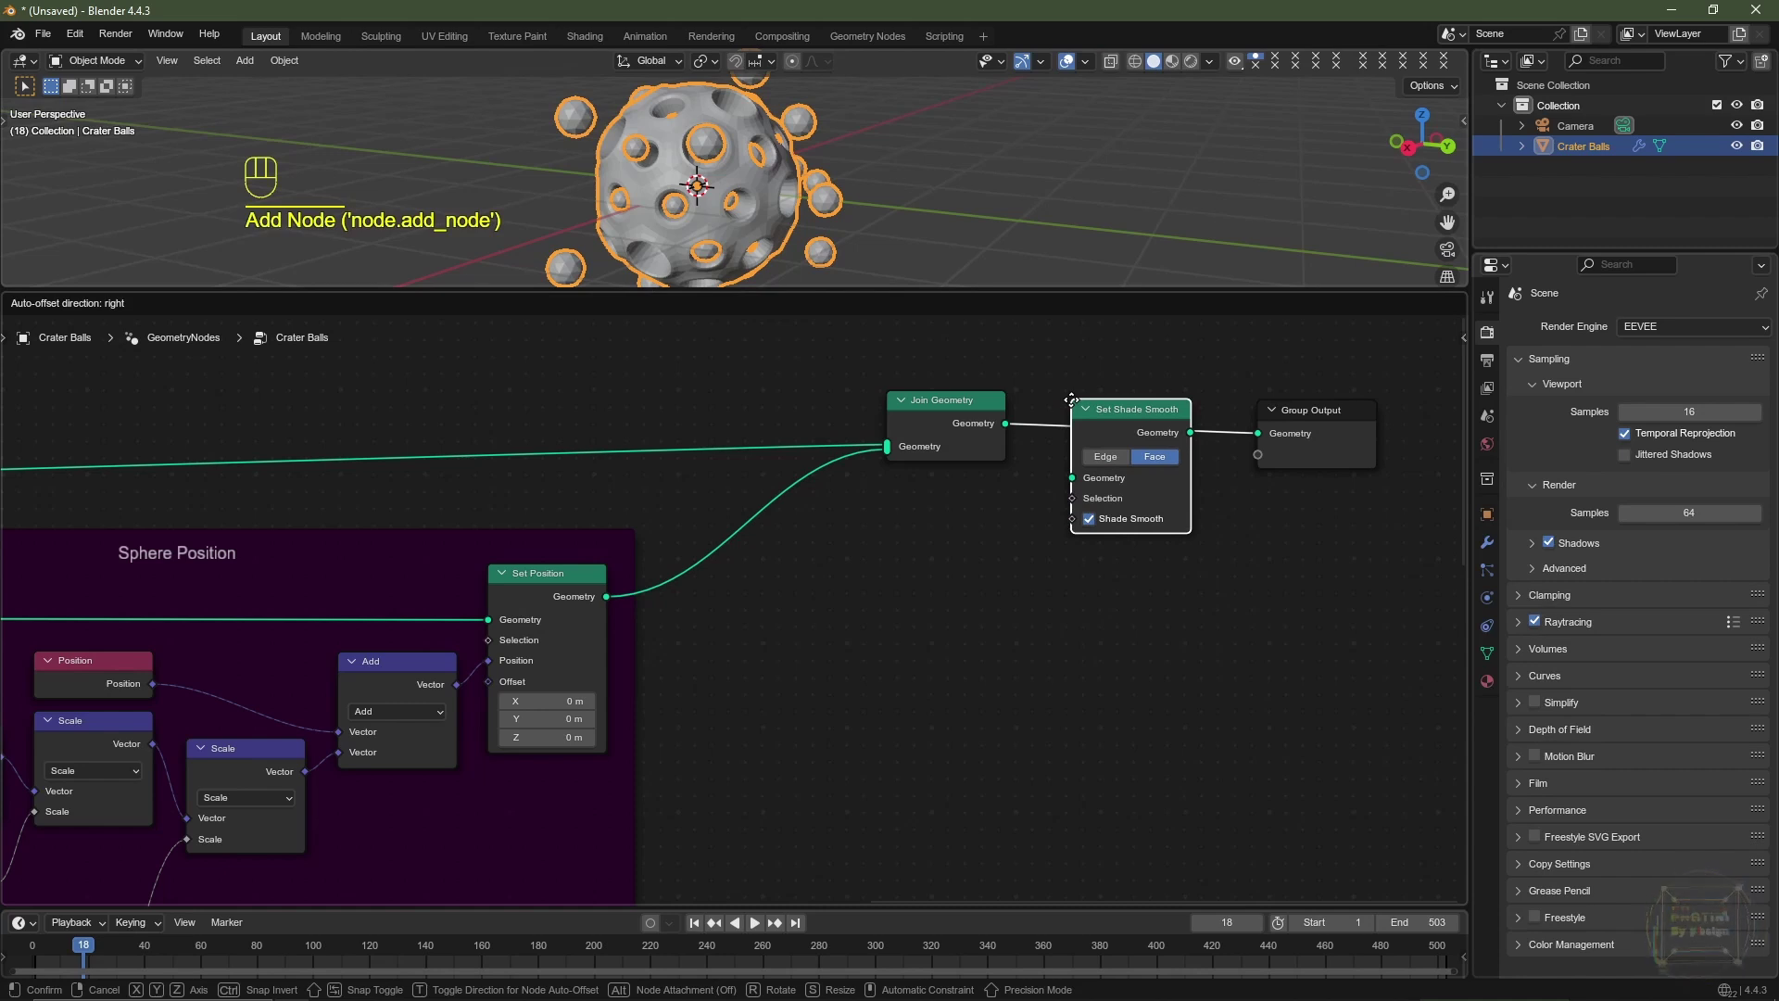
click(1071, 393)
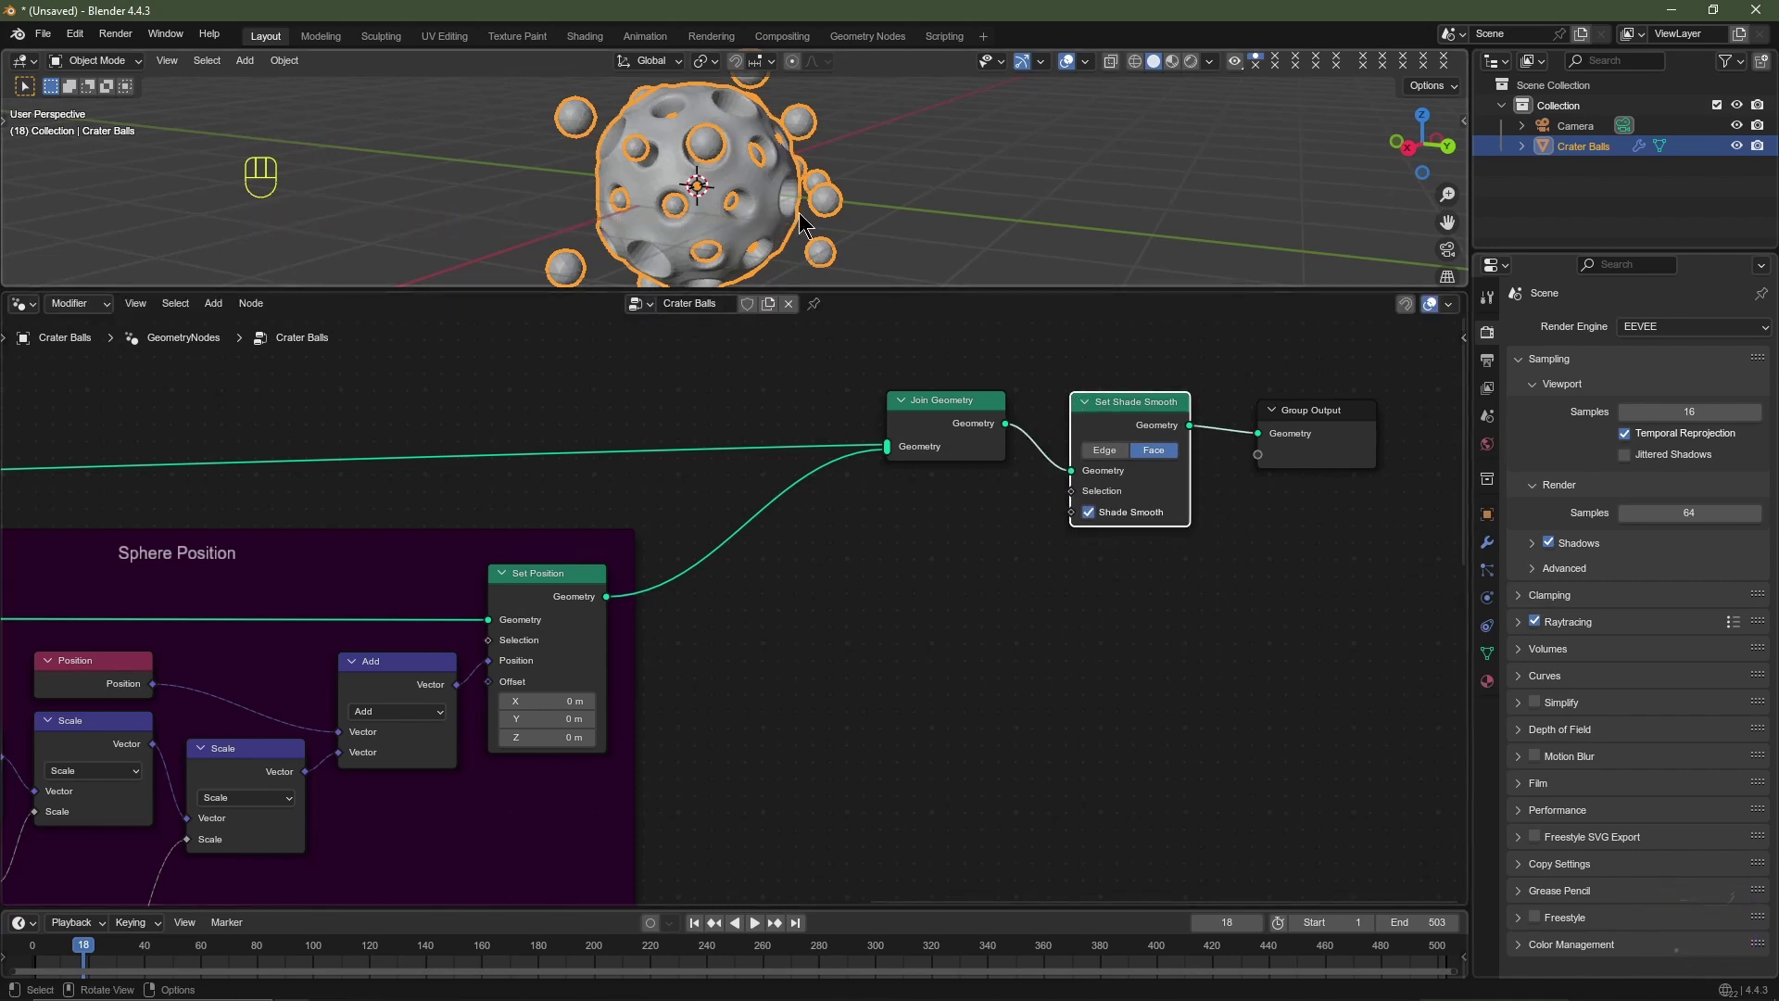
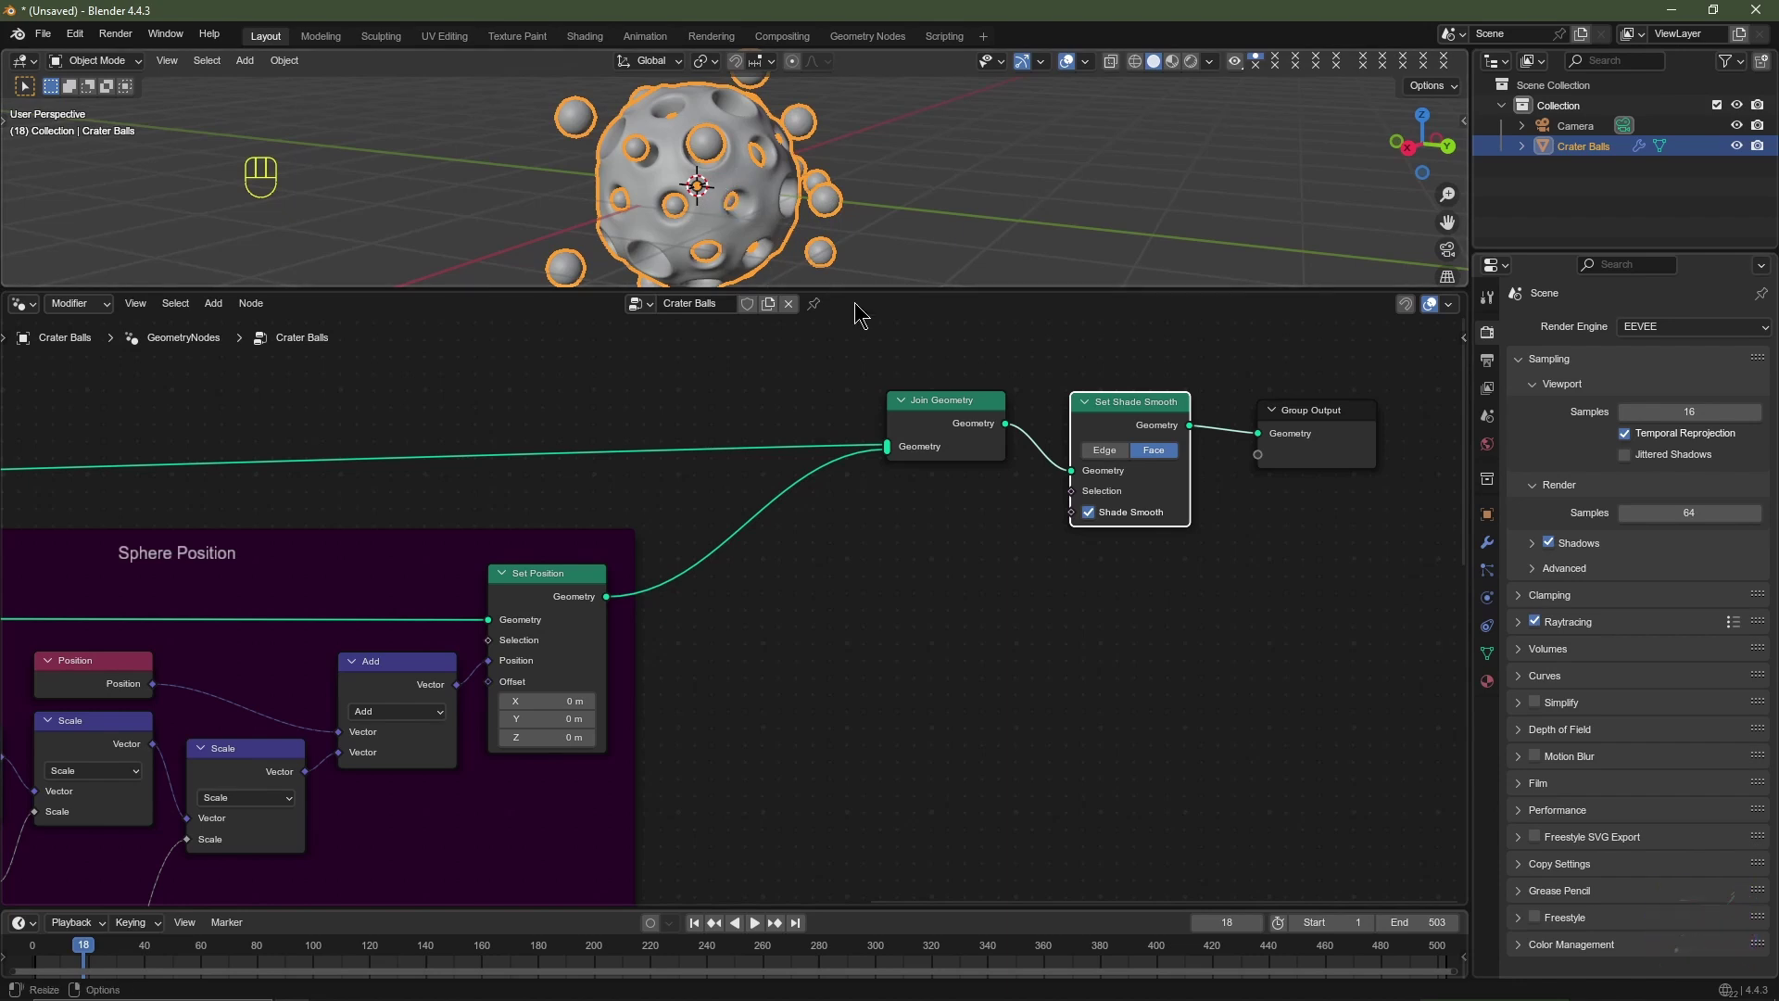
Step: Rename the Crater Balls object's existing material to "Material 1"
click(1487, 681)
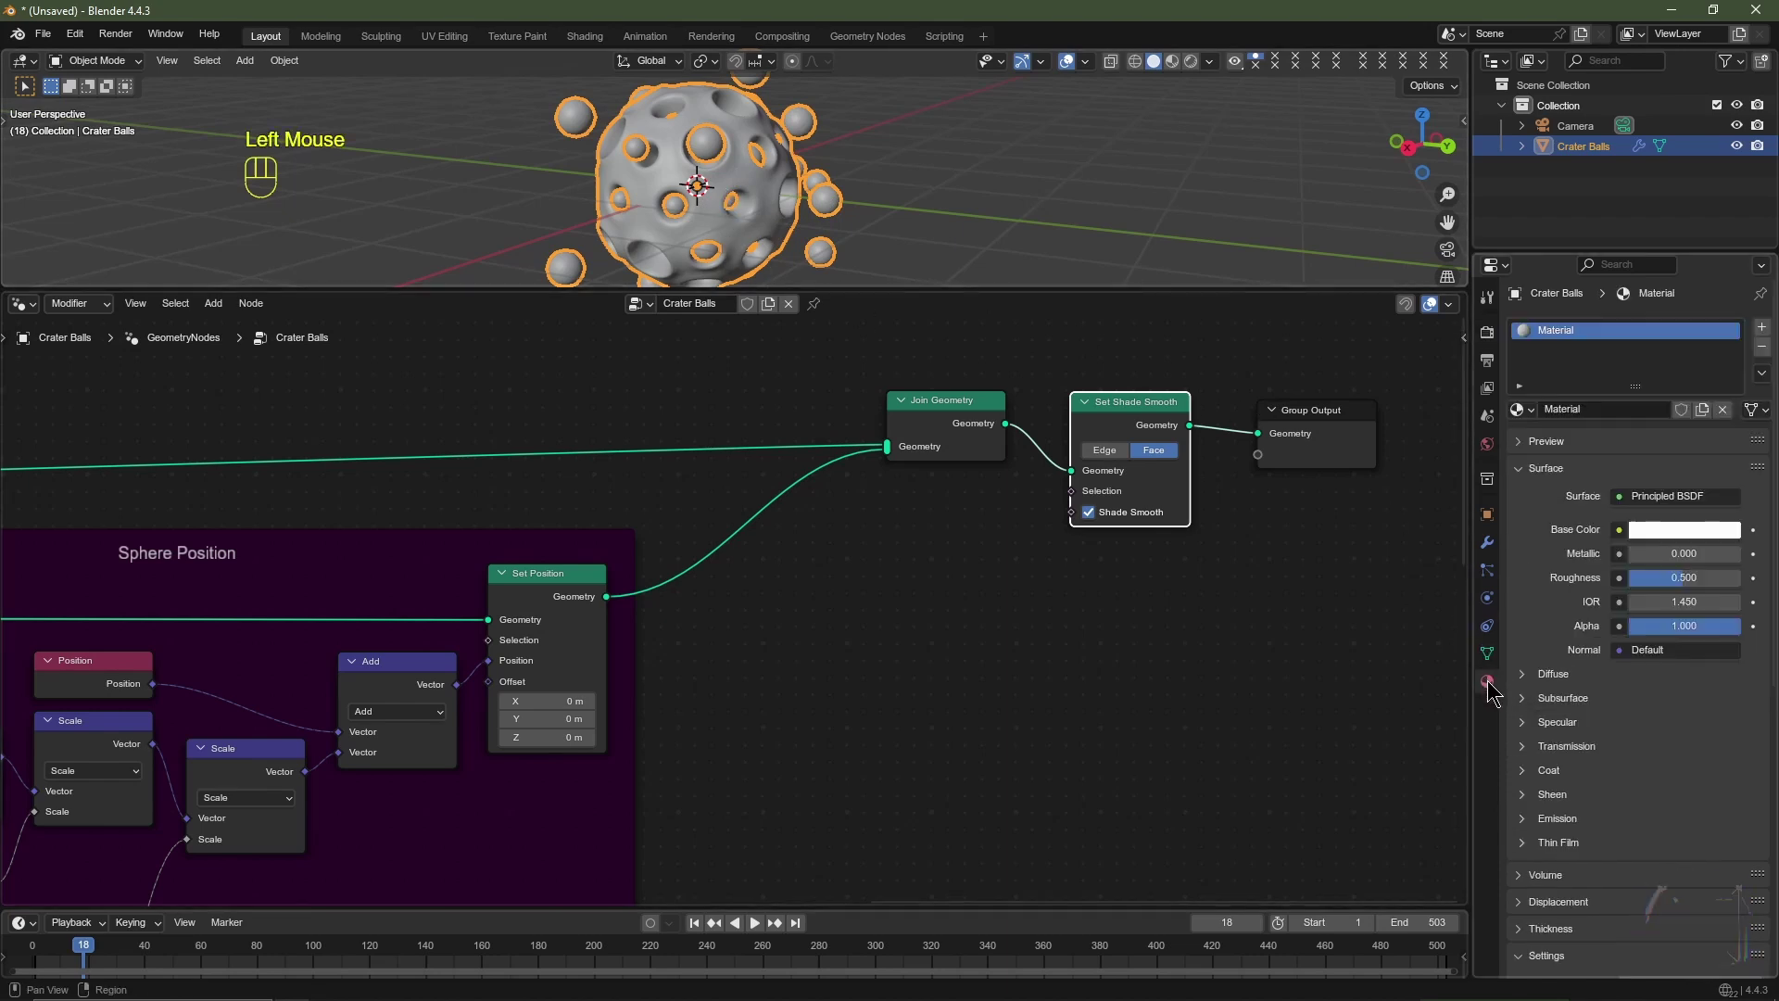
click(1593, 409)
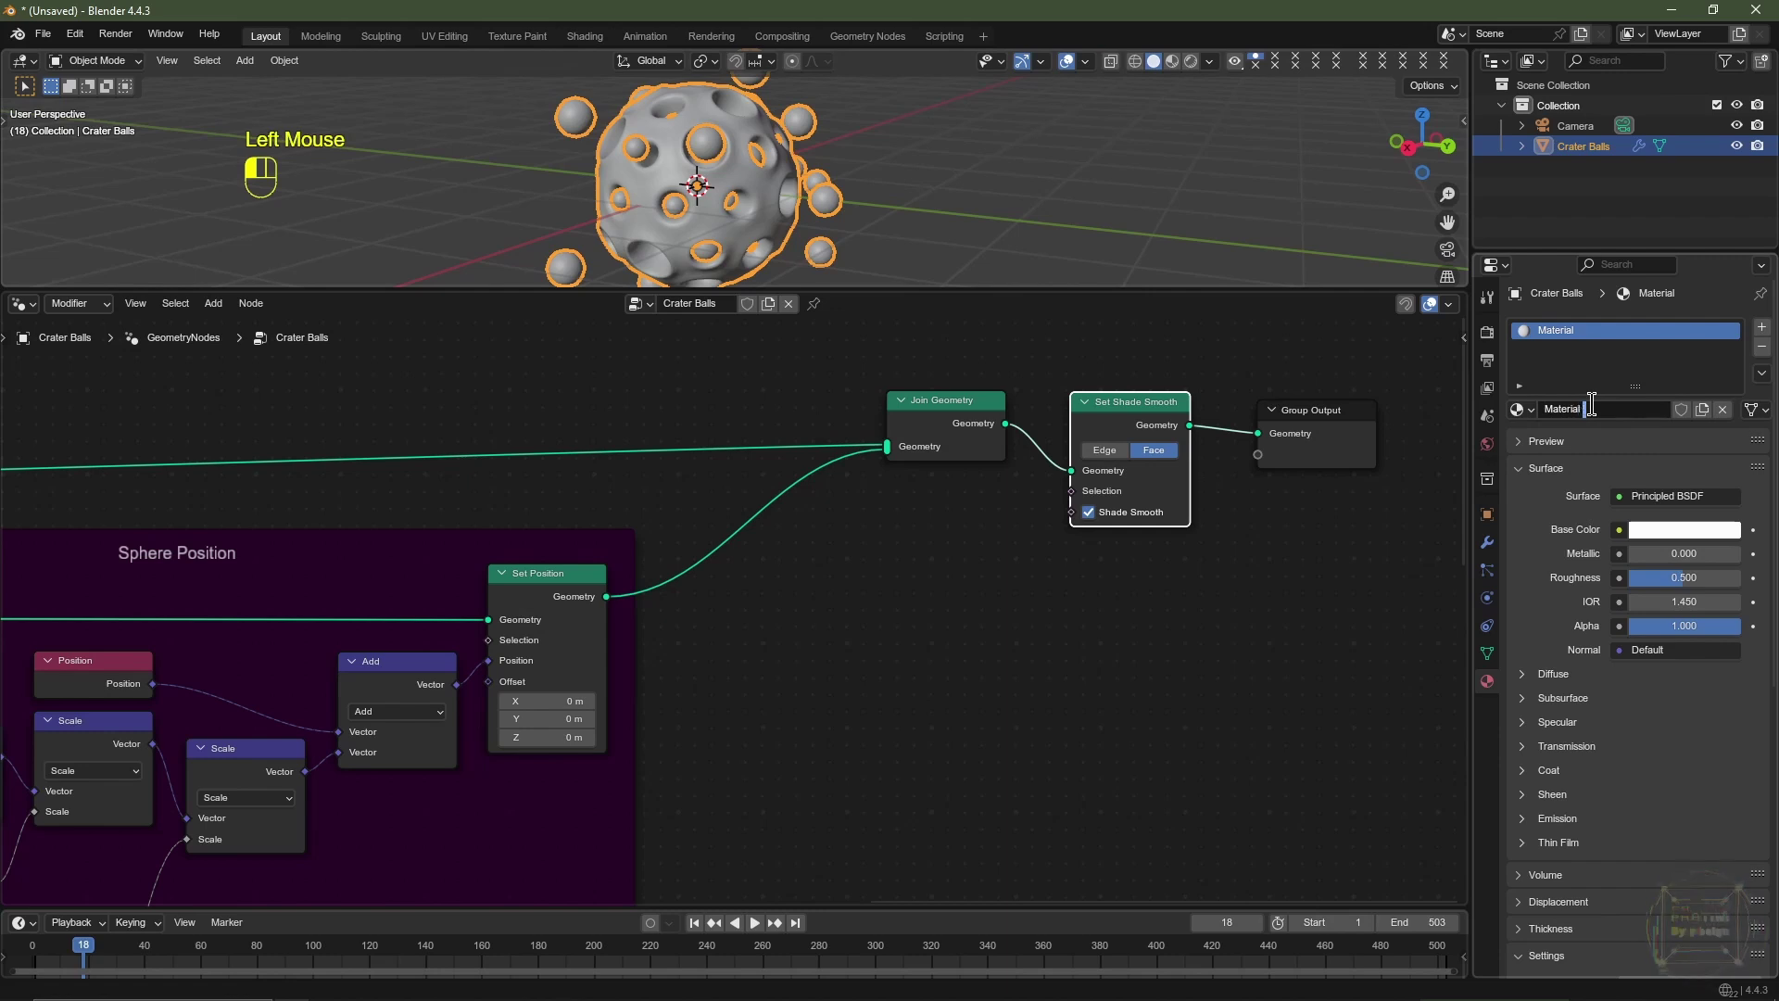
text(1)
key(Return)
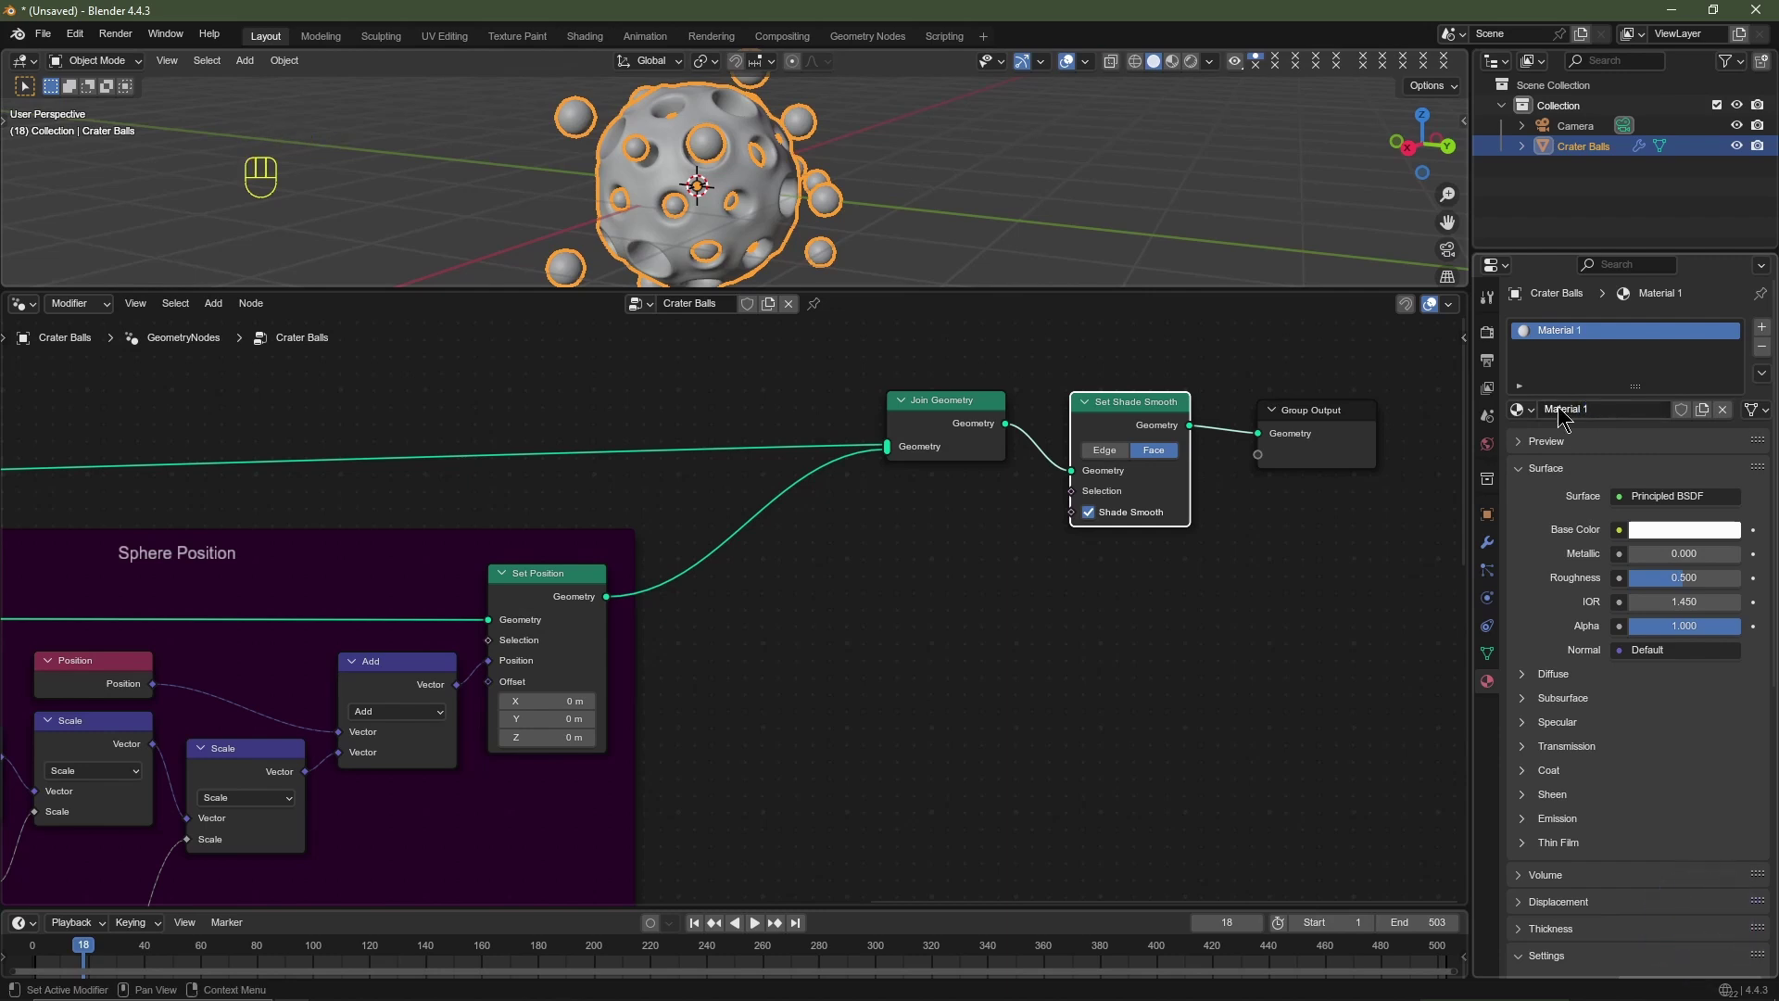
Step: Add a second material slot with a new material named "Material 2"
click(1763, 327)
click(1622, 449)
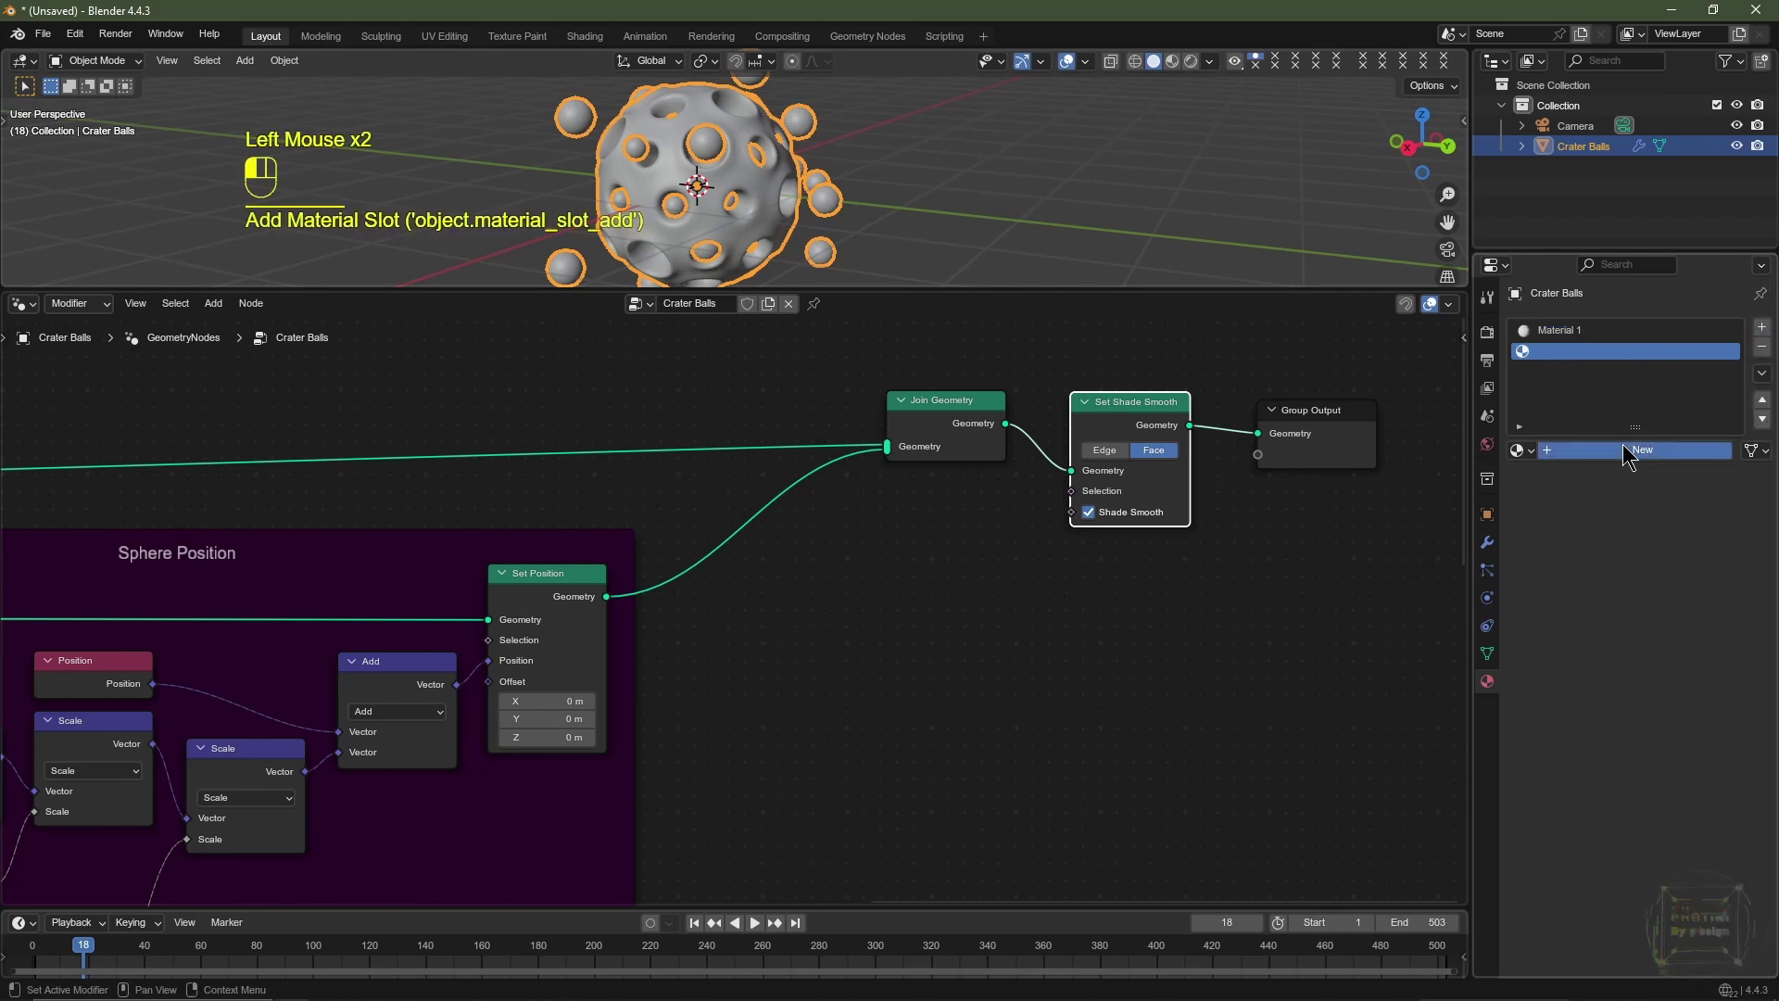
click(1612, 448)
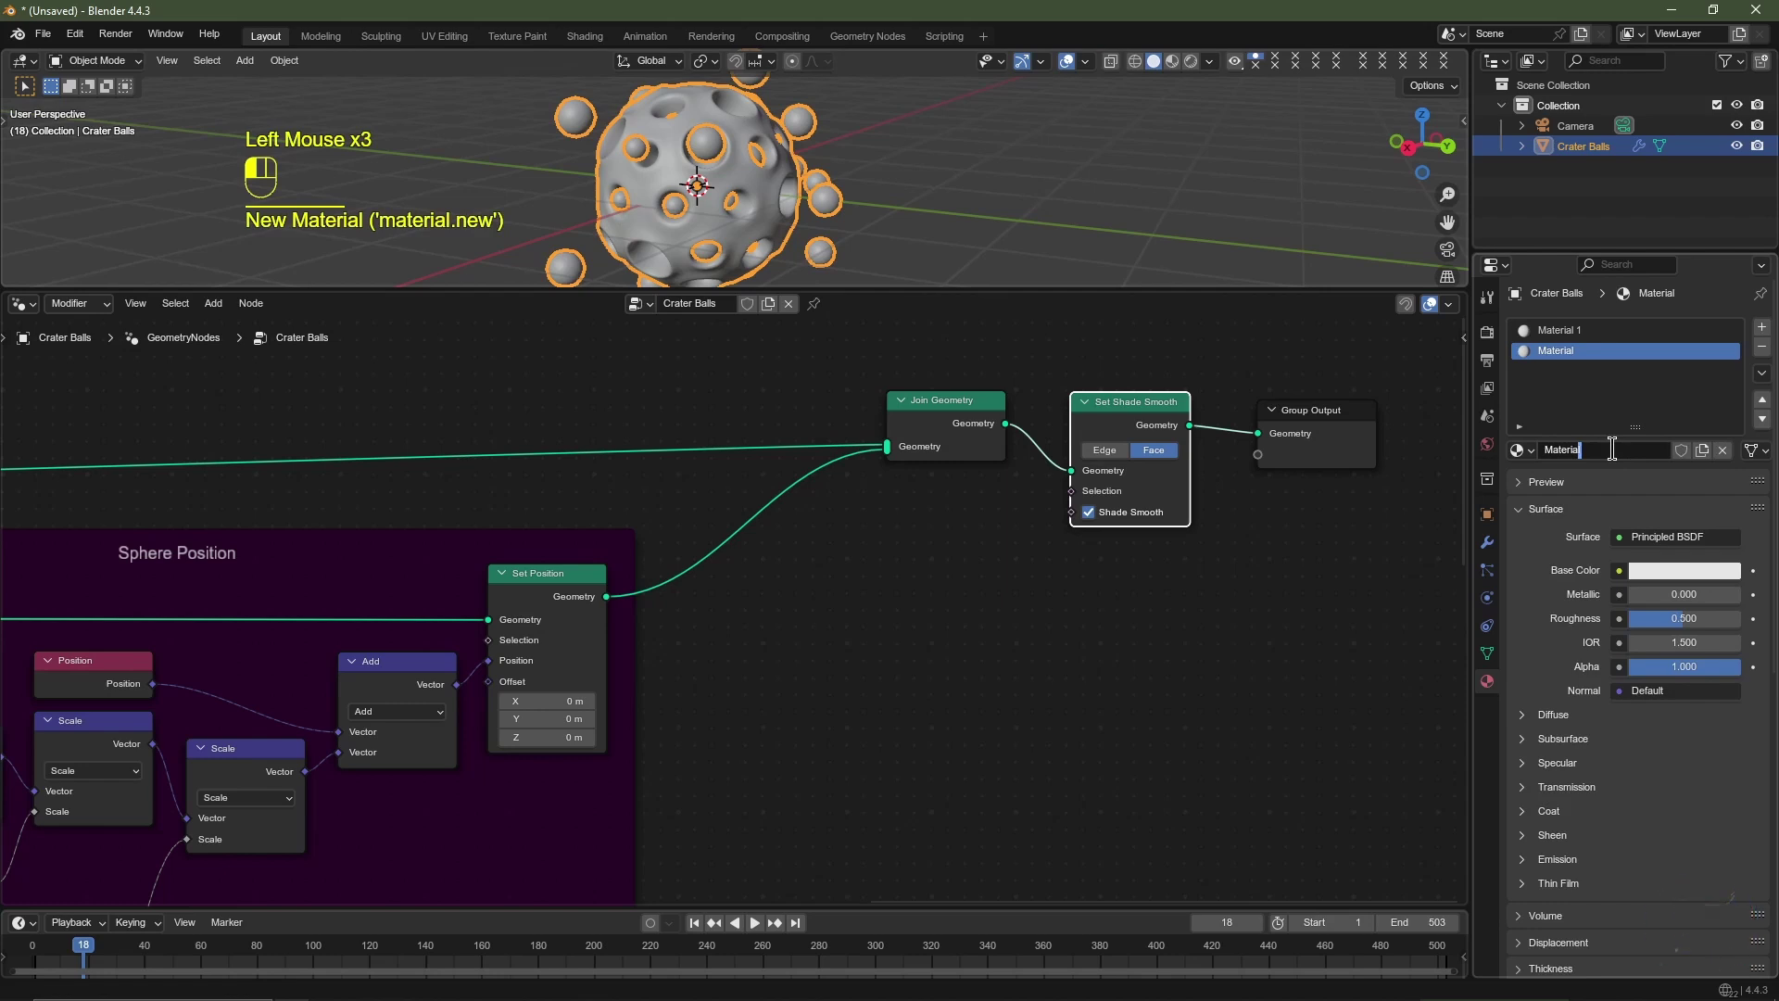
key(Return)
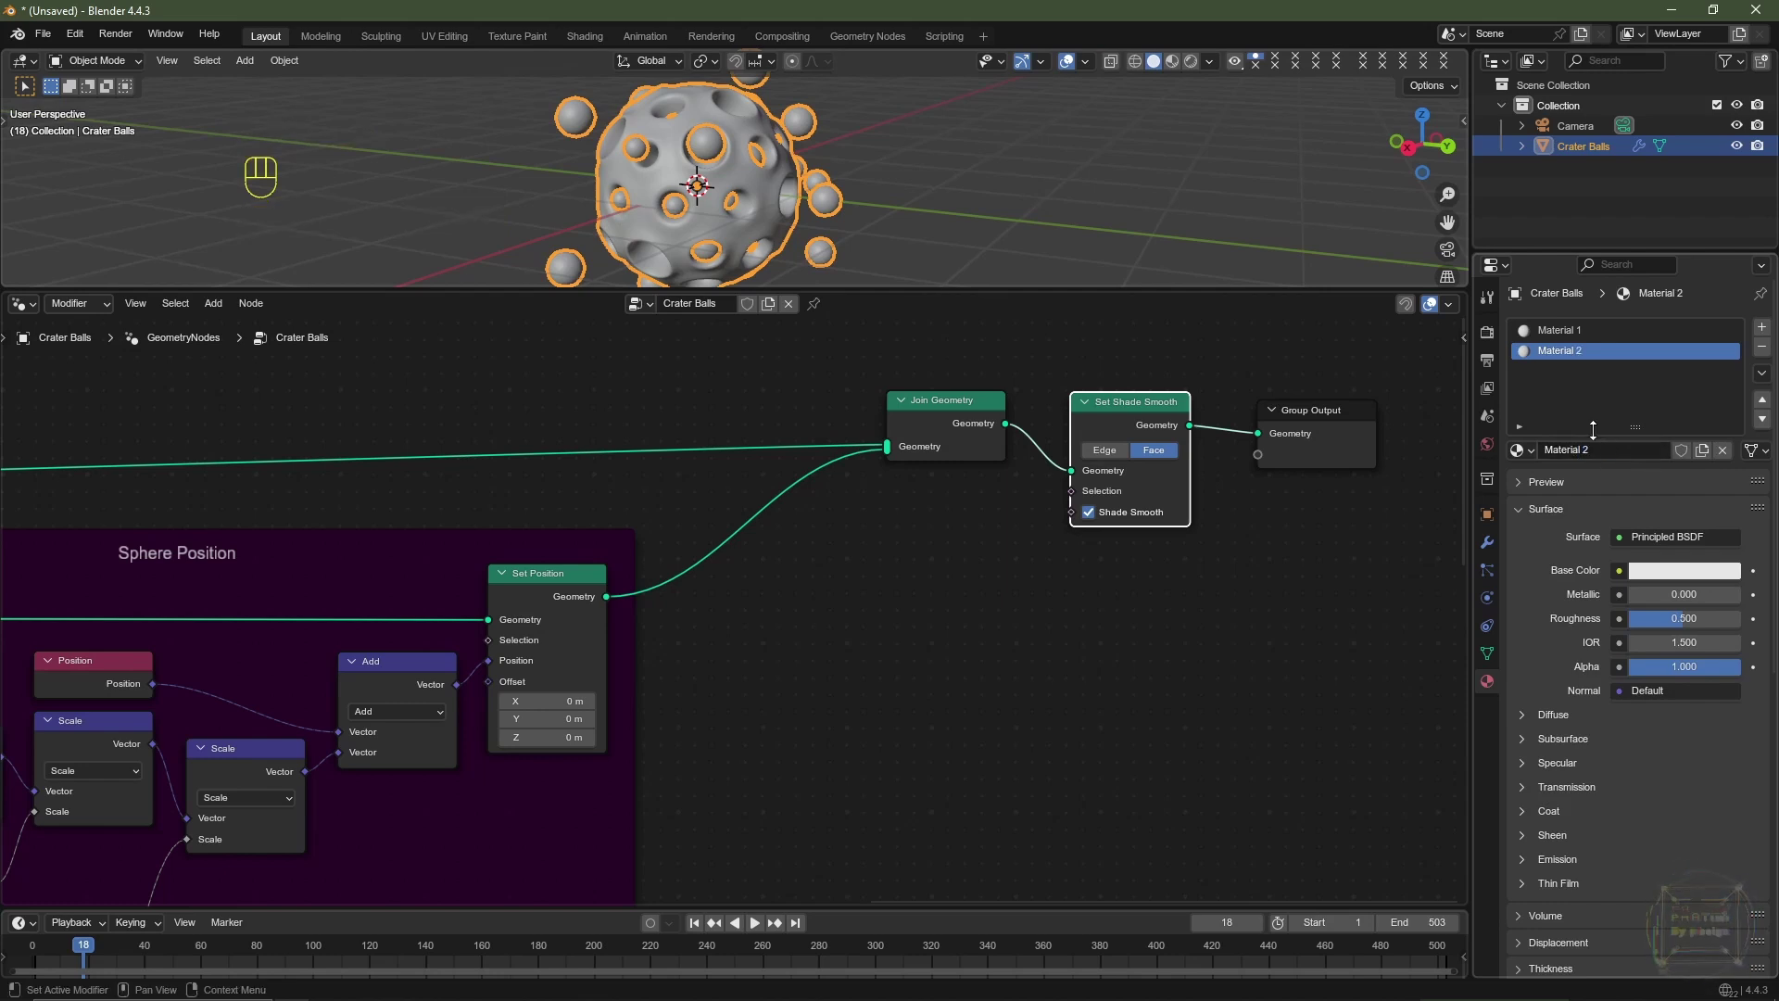
Step: Set the base colour of Material 1 to black
click(1564, 331)
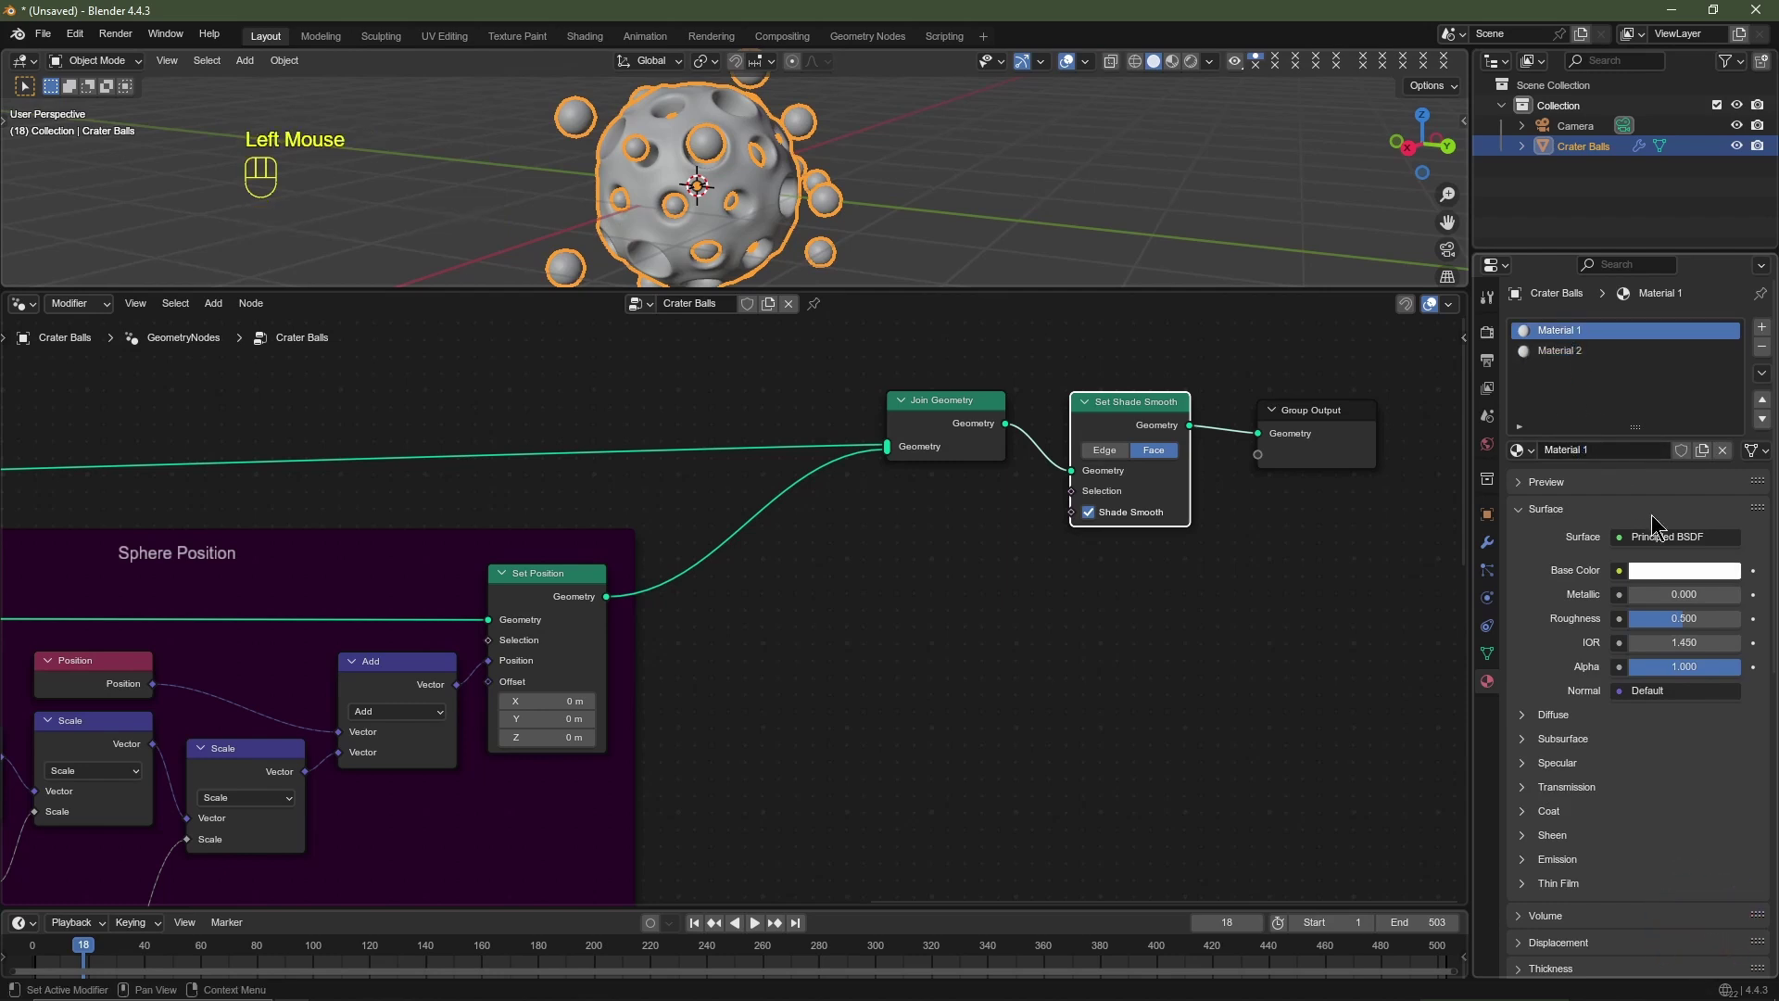
click(1678, 572)
scroll(1677, 572, down, 20)
Step: Insert a Set Material node on the crater mesh link before Join Geometry and assign Material 1 to it
middle_drag(789, 560, 1009, 568)
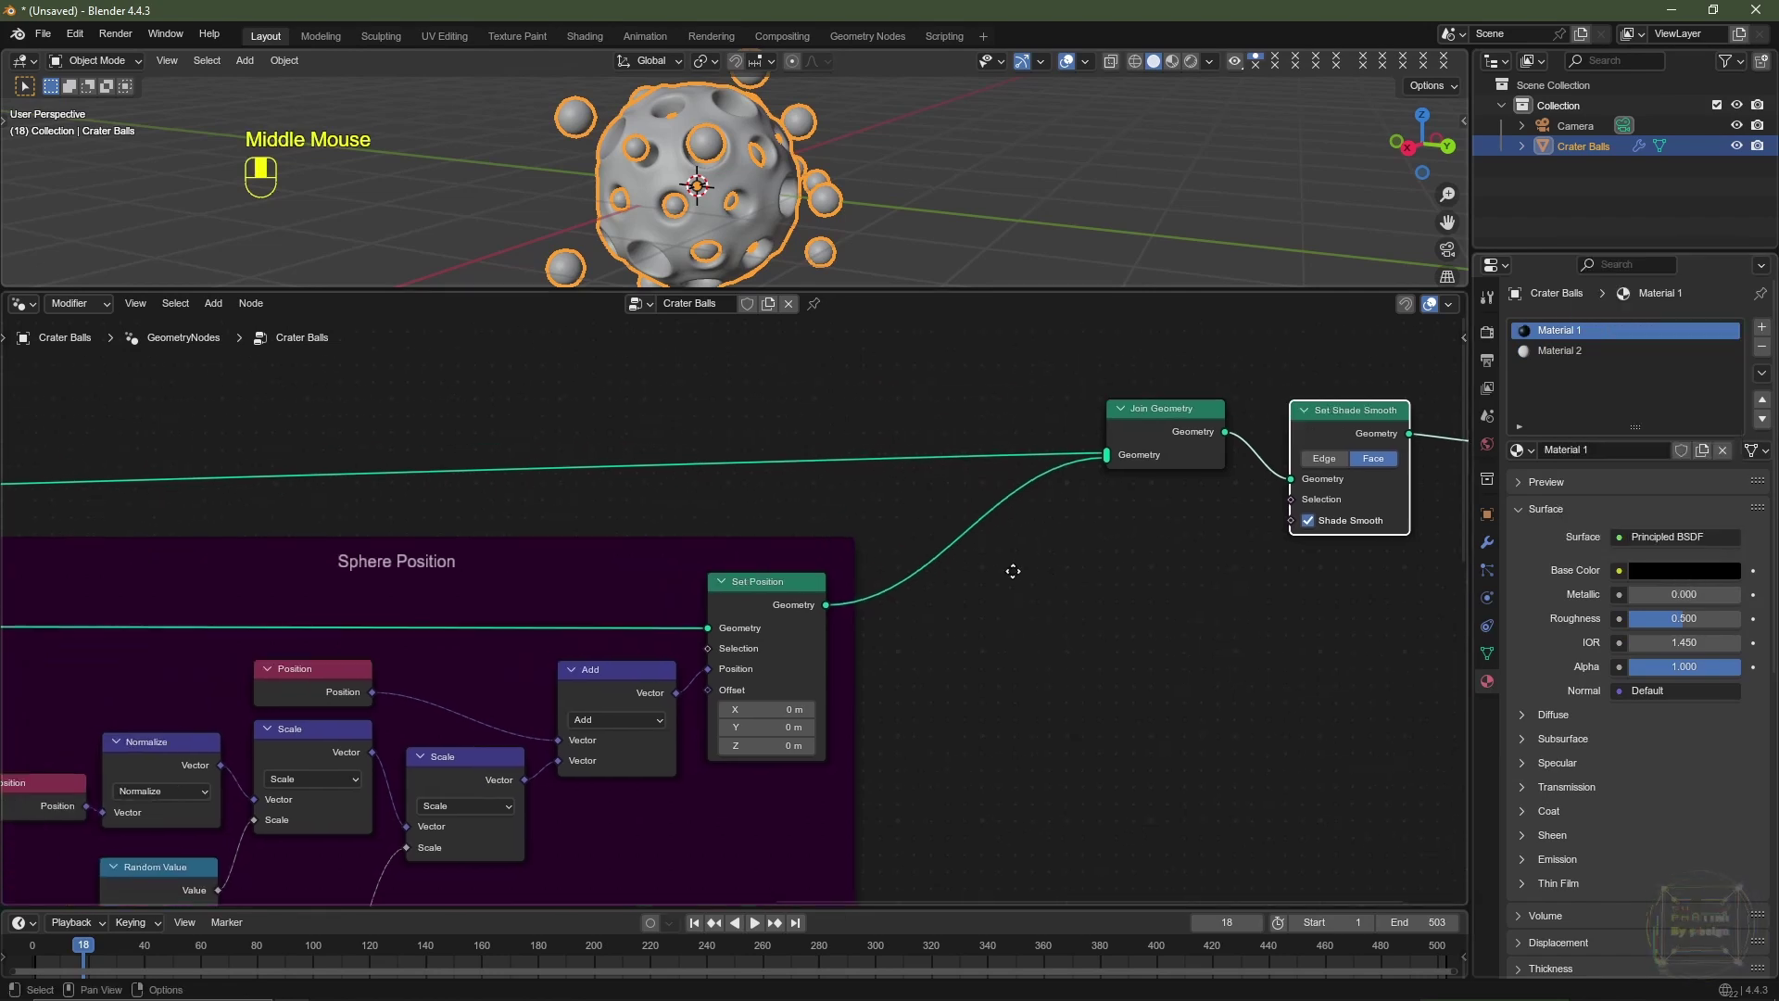
key(shift+a)
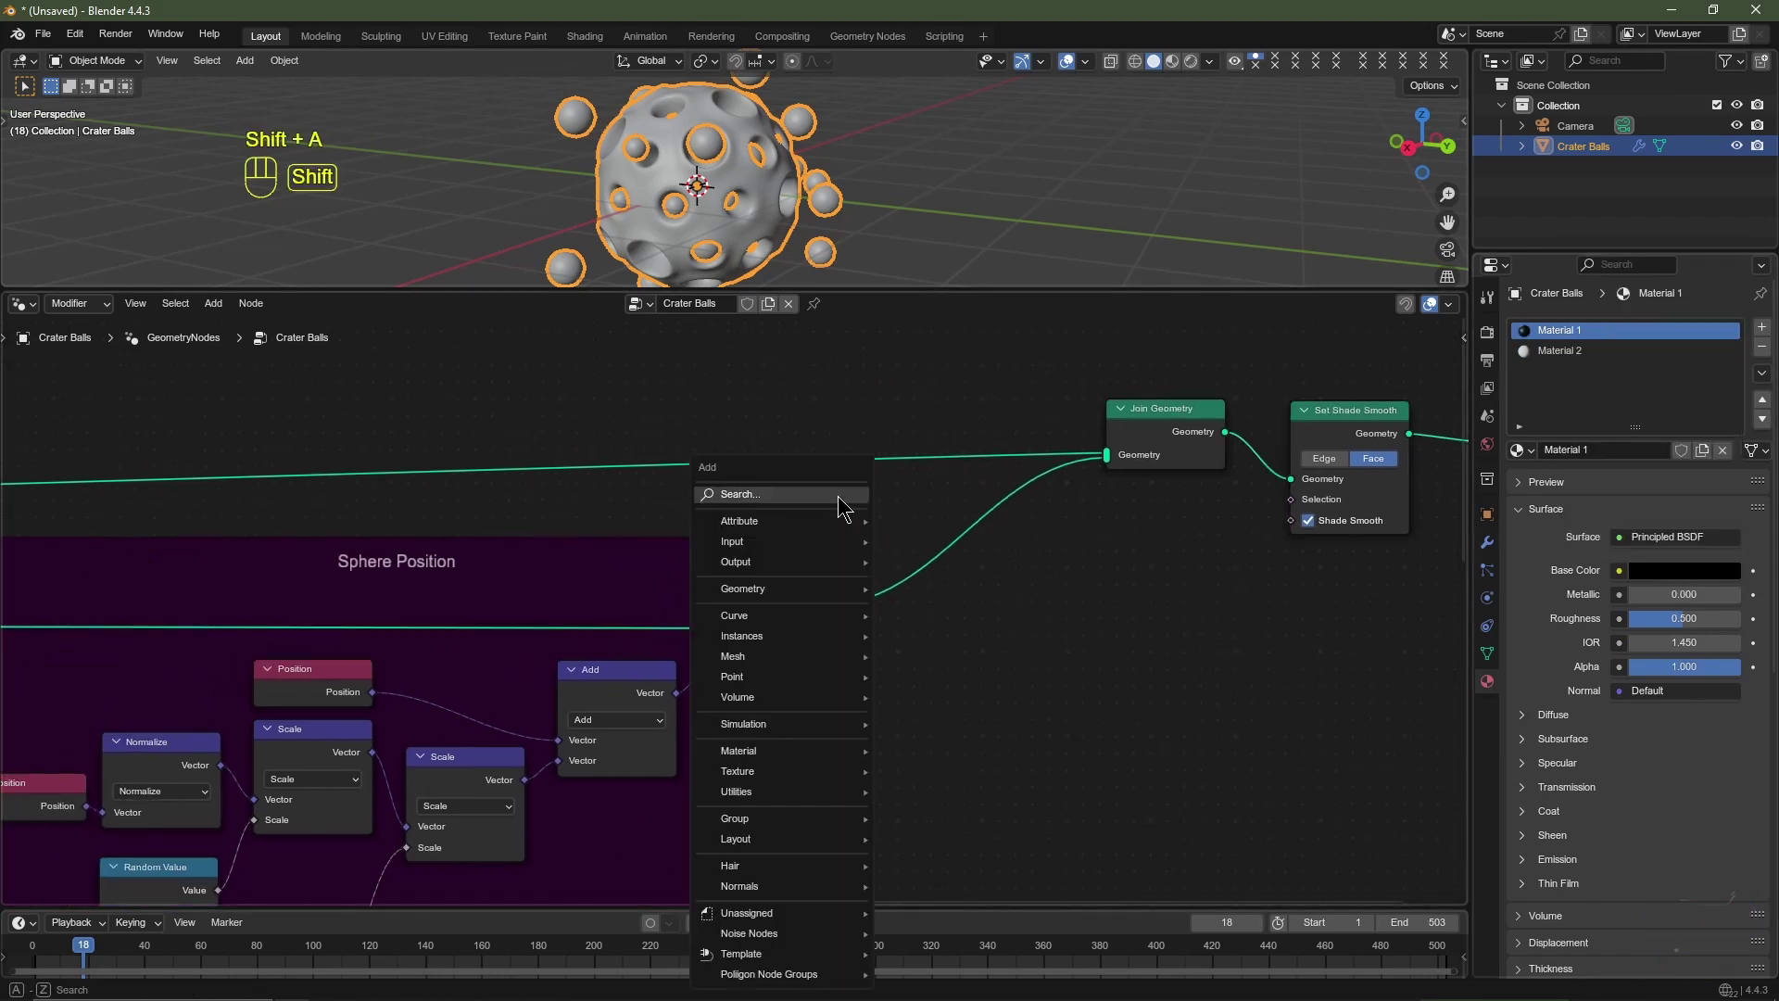
text(set)
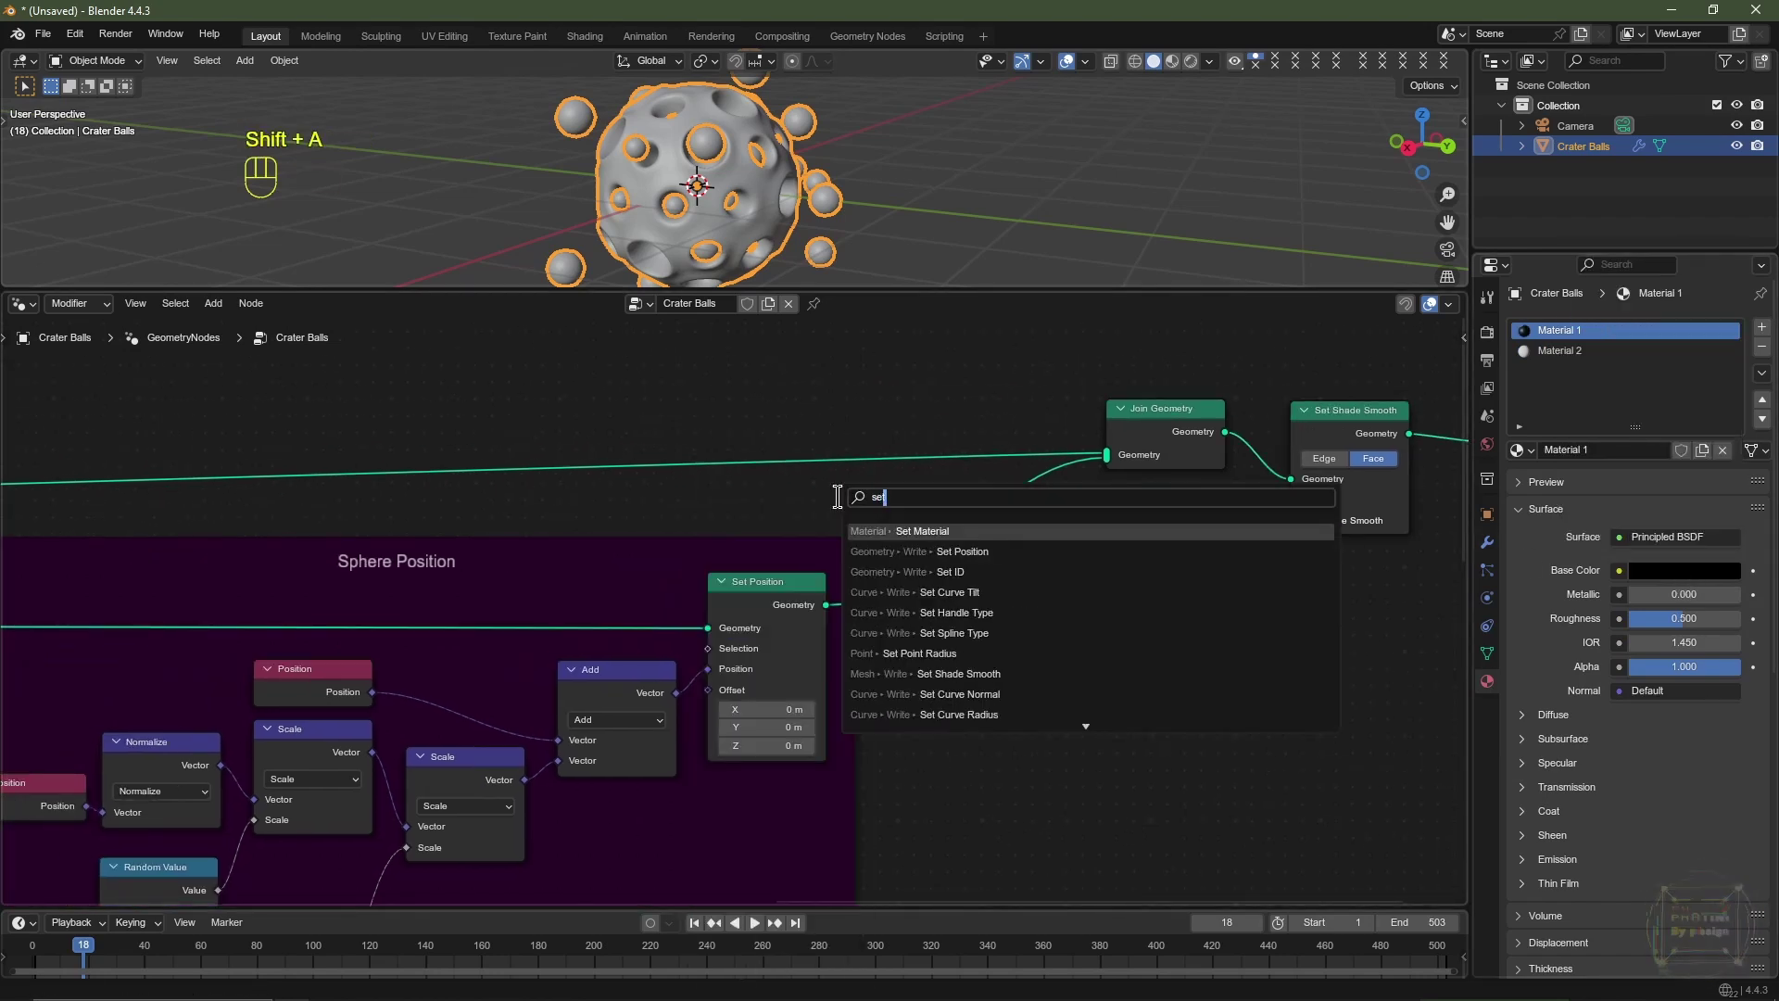
click(897, 533)
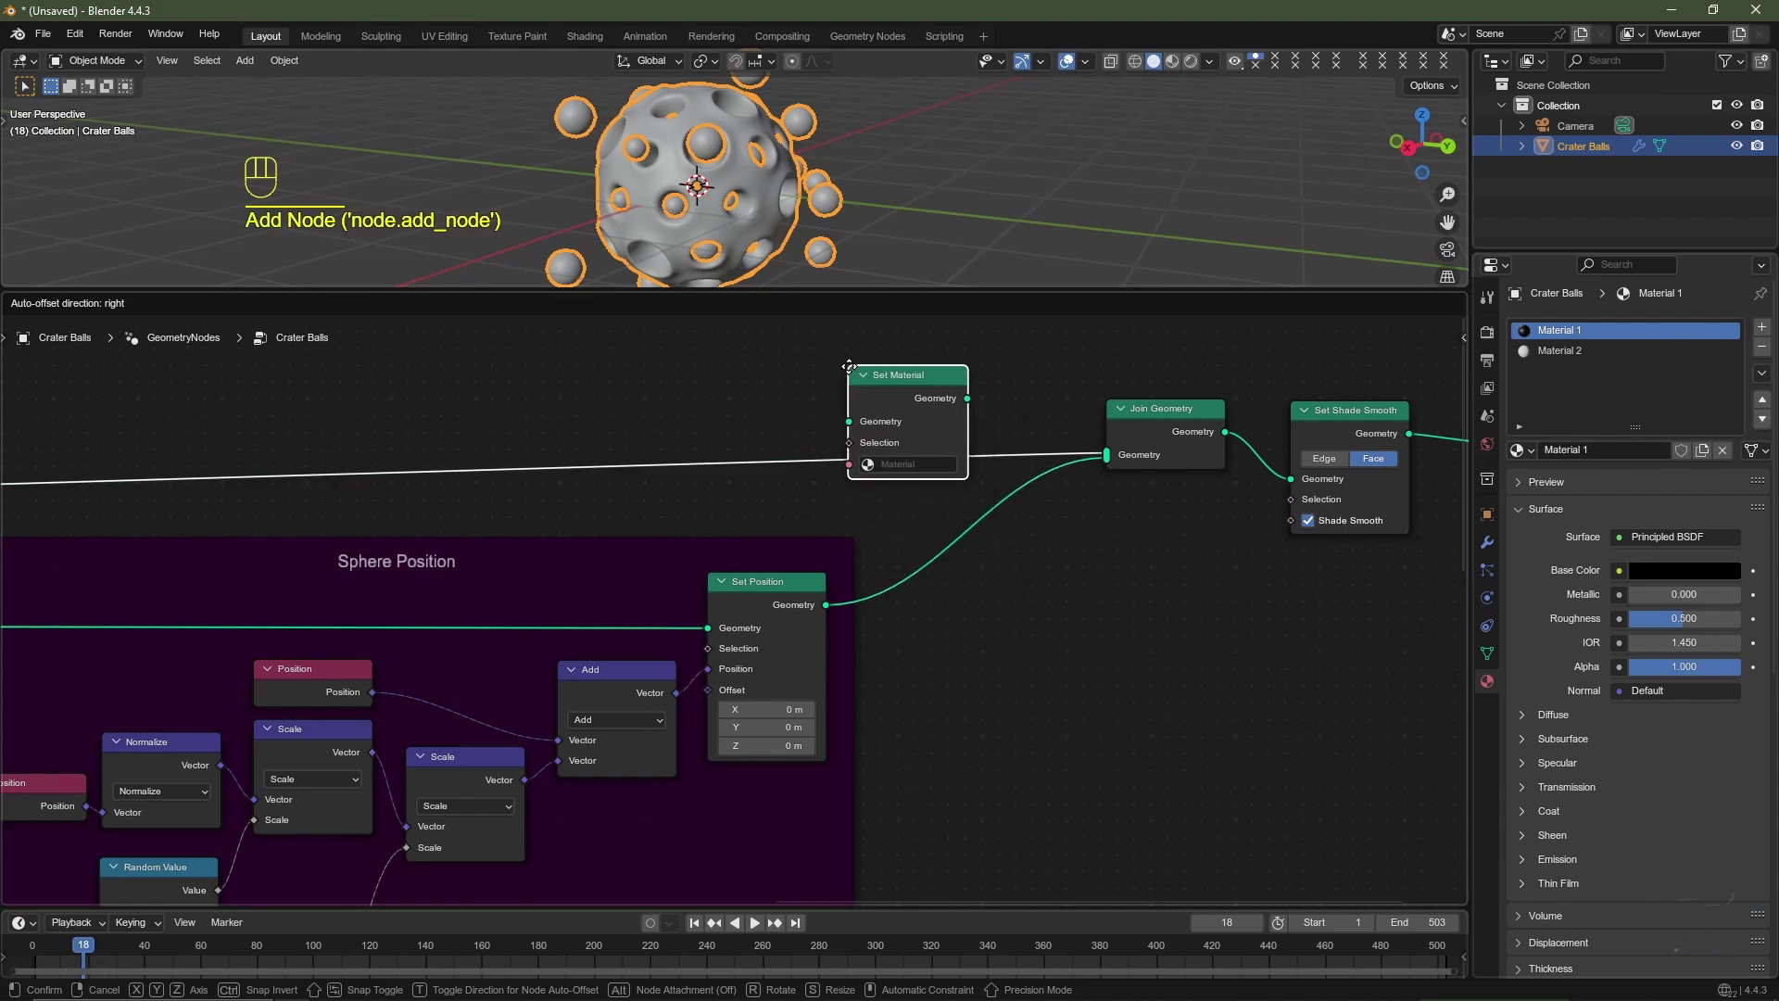
click(848, 366)
middle_drag(849, 371, 729, 383)
click(776, 476)
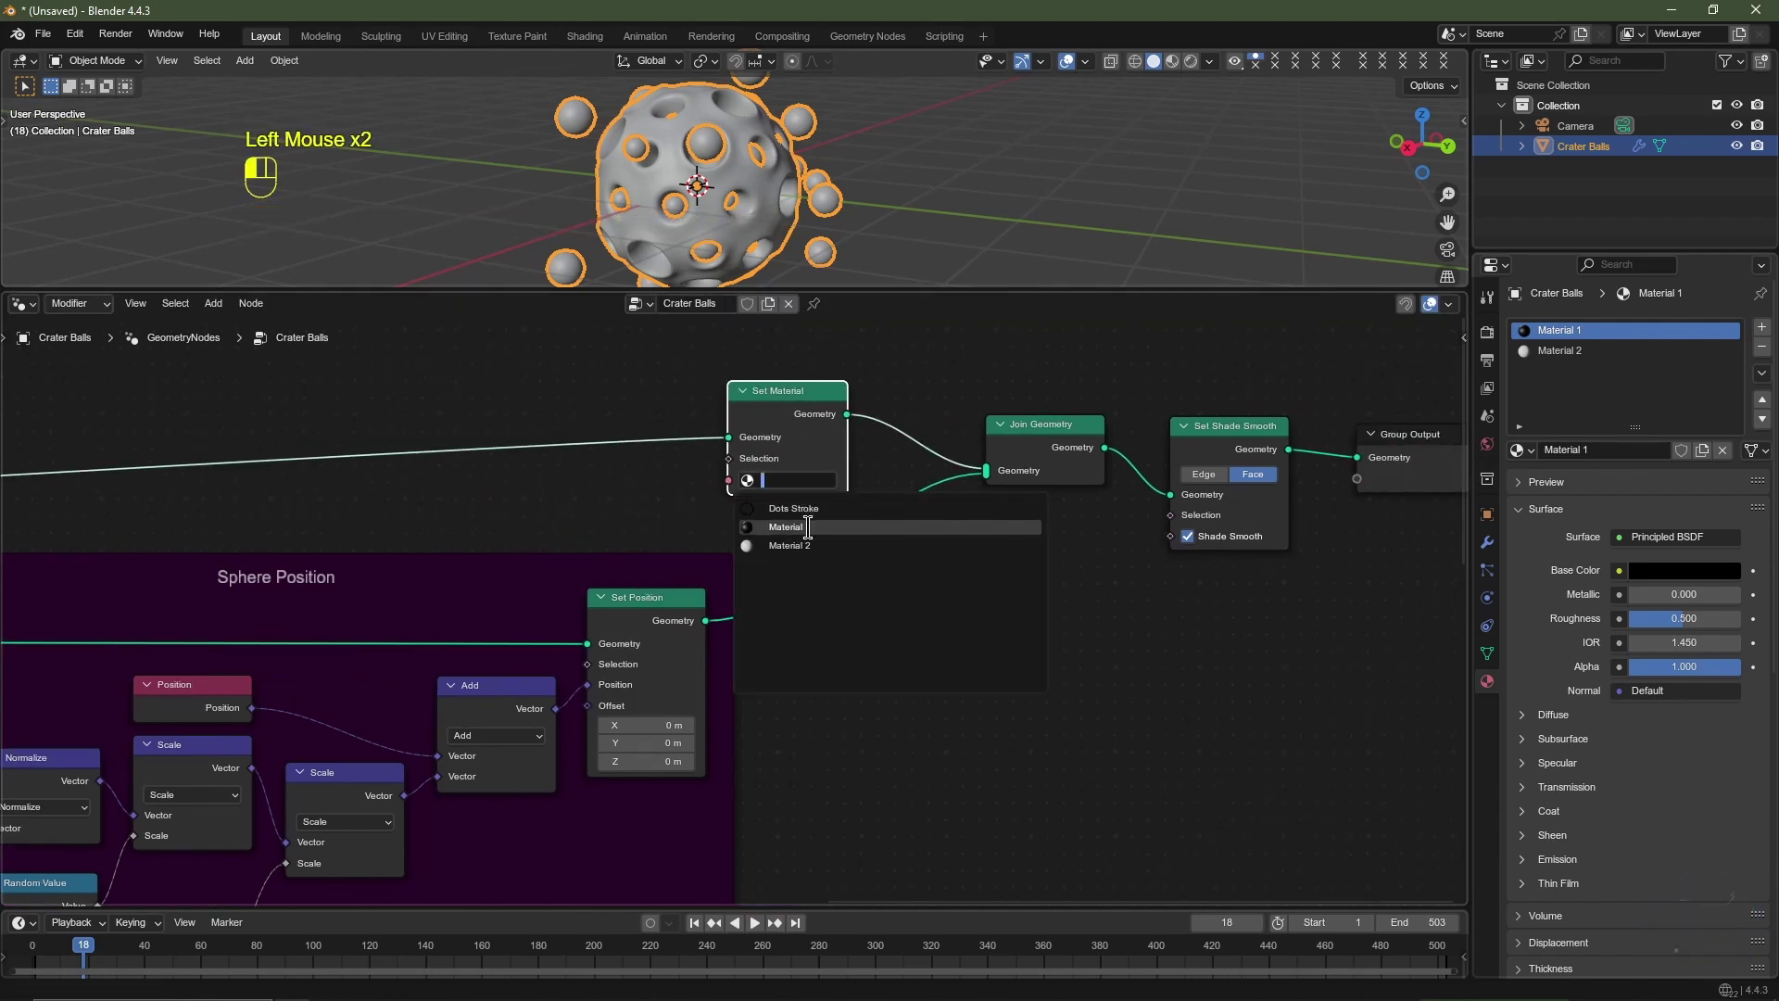
click(808, 527)
Step: Duplicate the Set Material node onto the link between Set Position and Join Geometry and assign Material 2 to the copy
drag(780, 404, 852, 368)
key(shift+d)
right_click(848, 480)
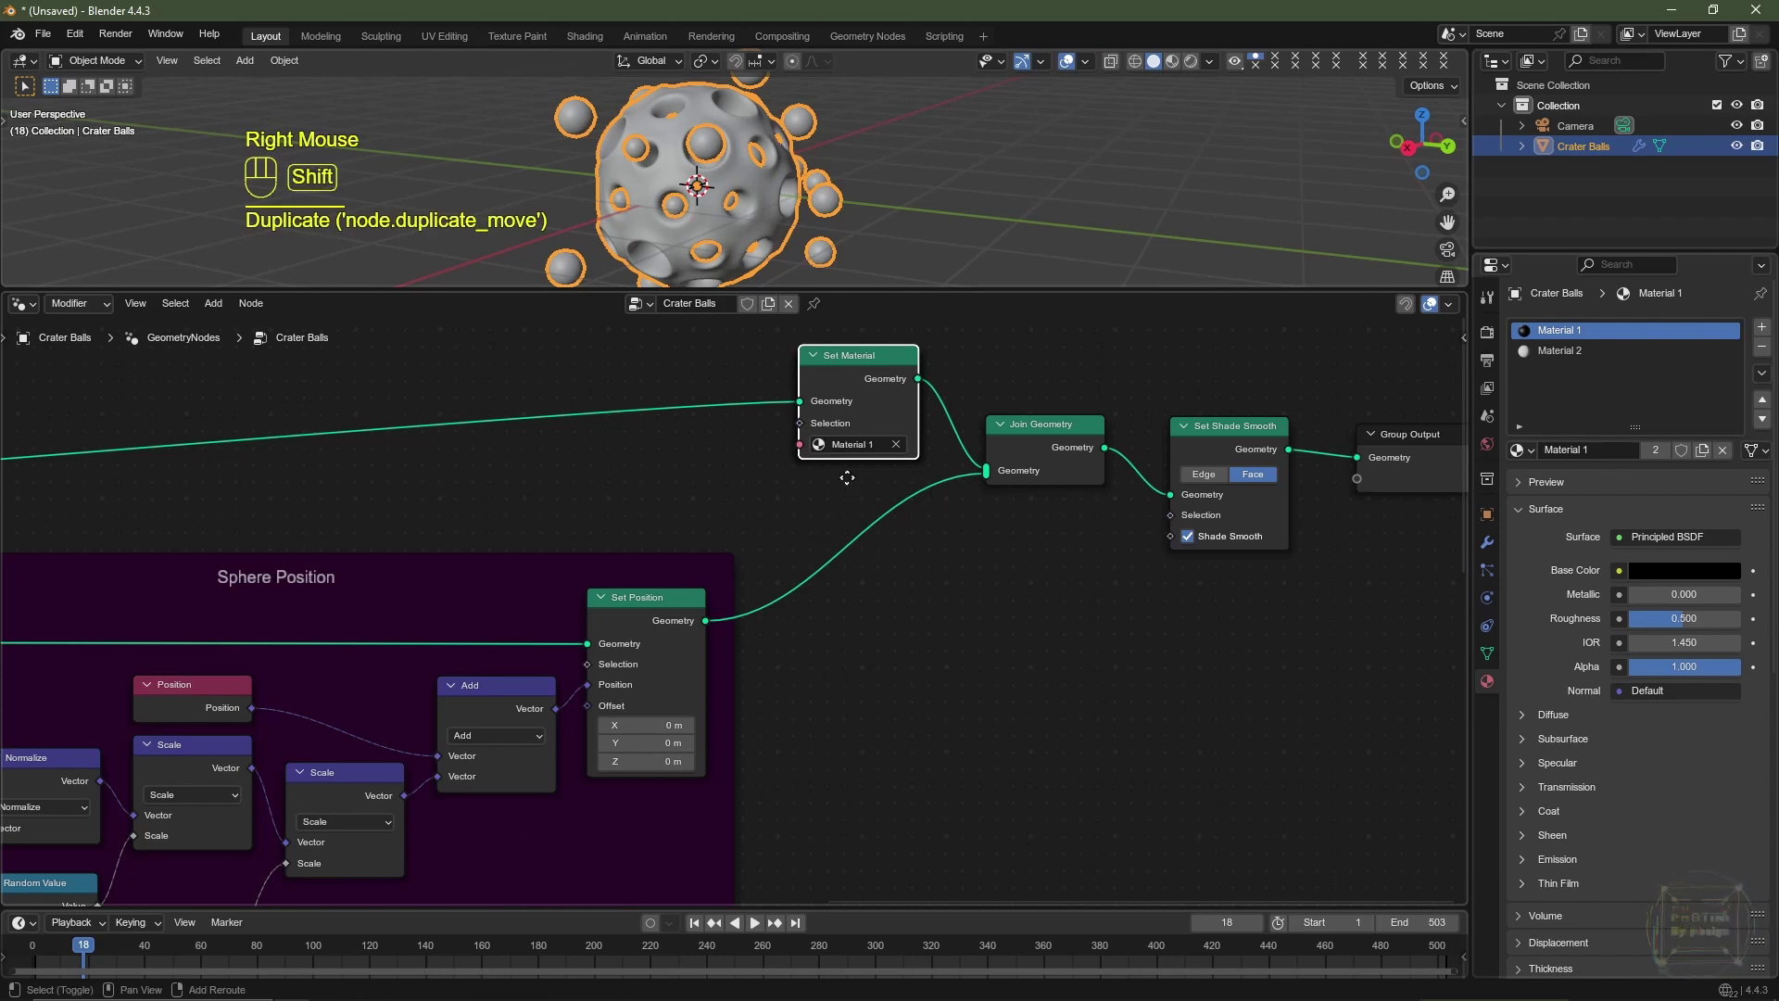
key(shift+d)
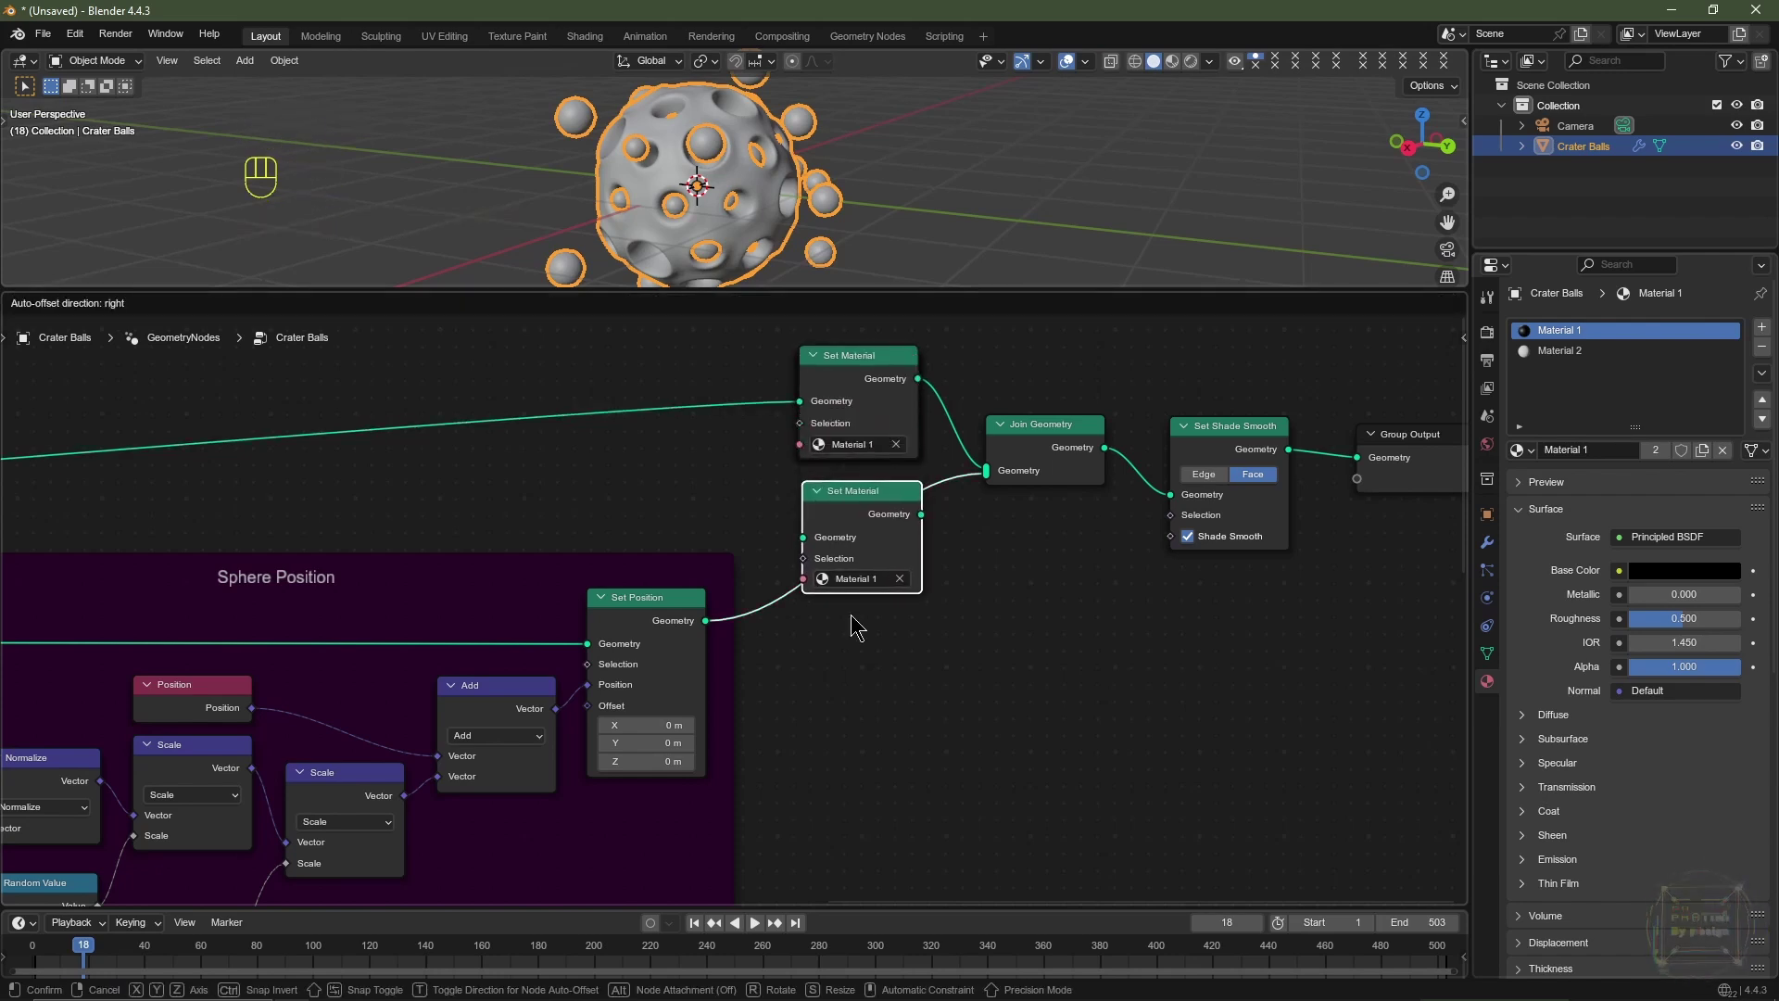
click(857, 628)
click(854, 578)
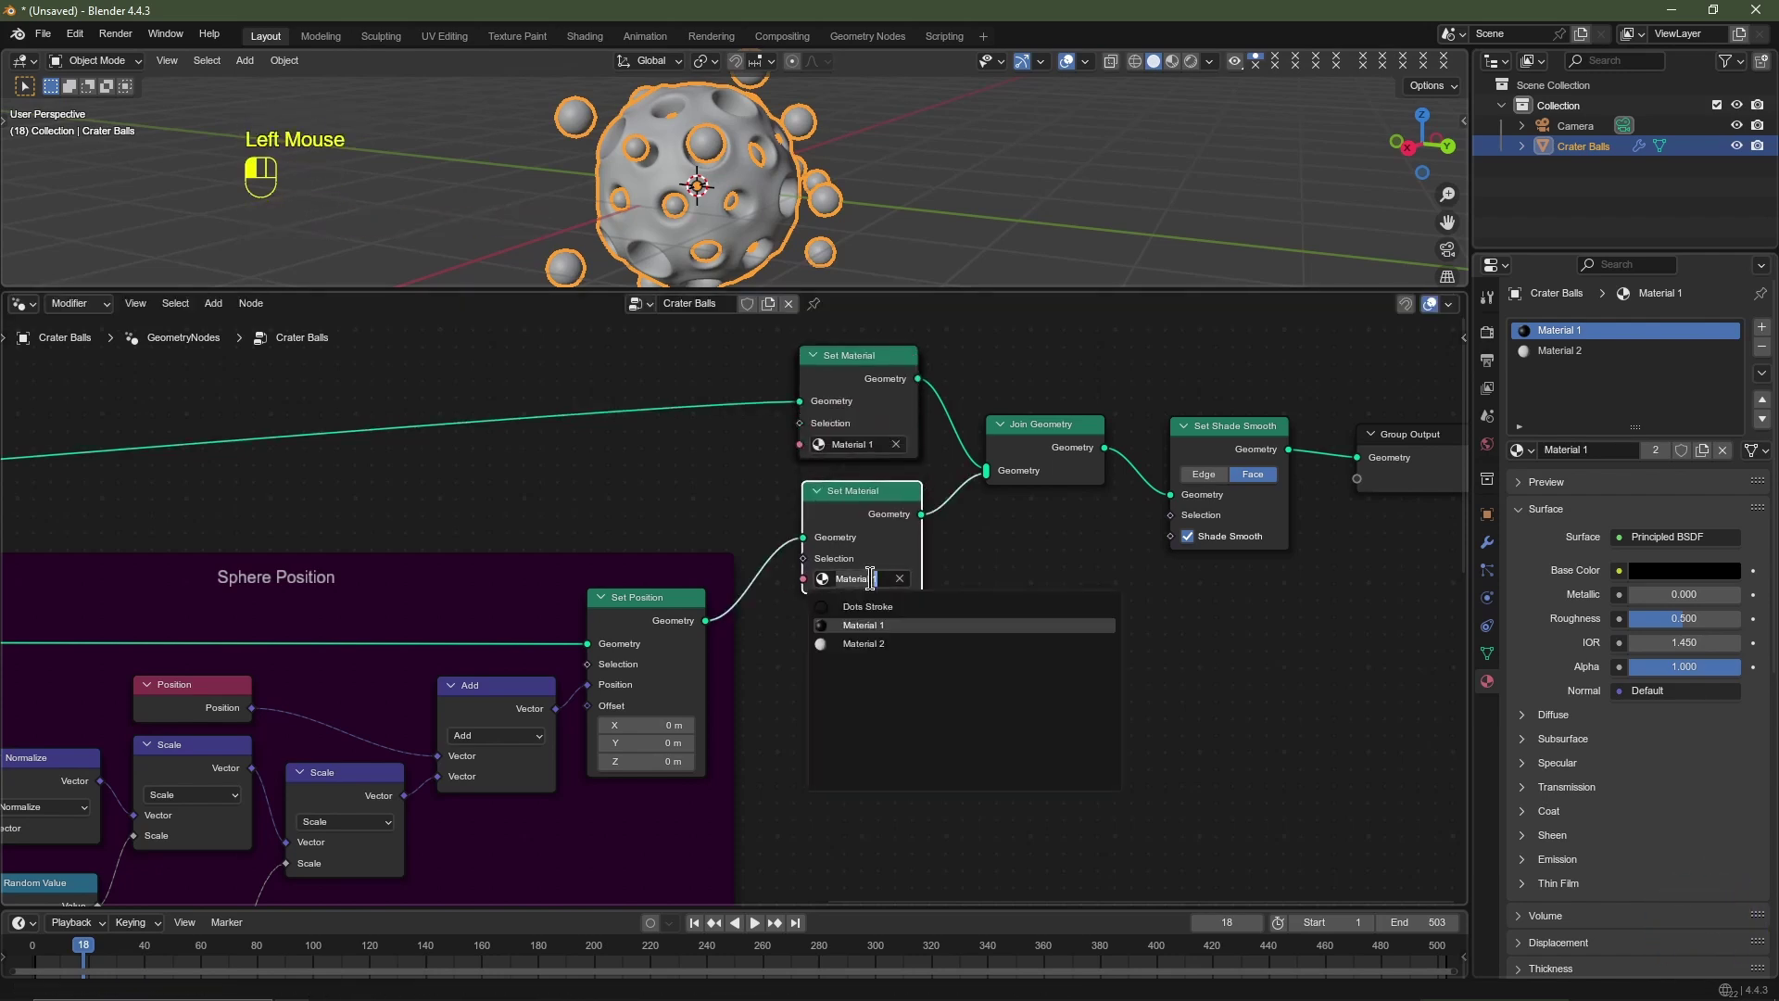
click(871, 644)
Step: Move both Set Material nodes, Join Geometry, Set Shade Smooth and Group Output down, level with the Set Position node
scroll(907, 402, down, 2)
drag(823, 387, 1292, 595)
key(g)
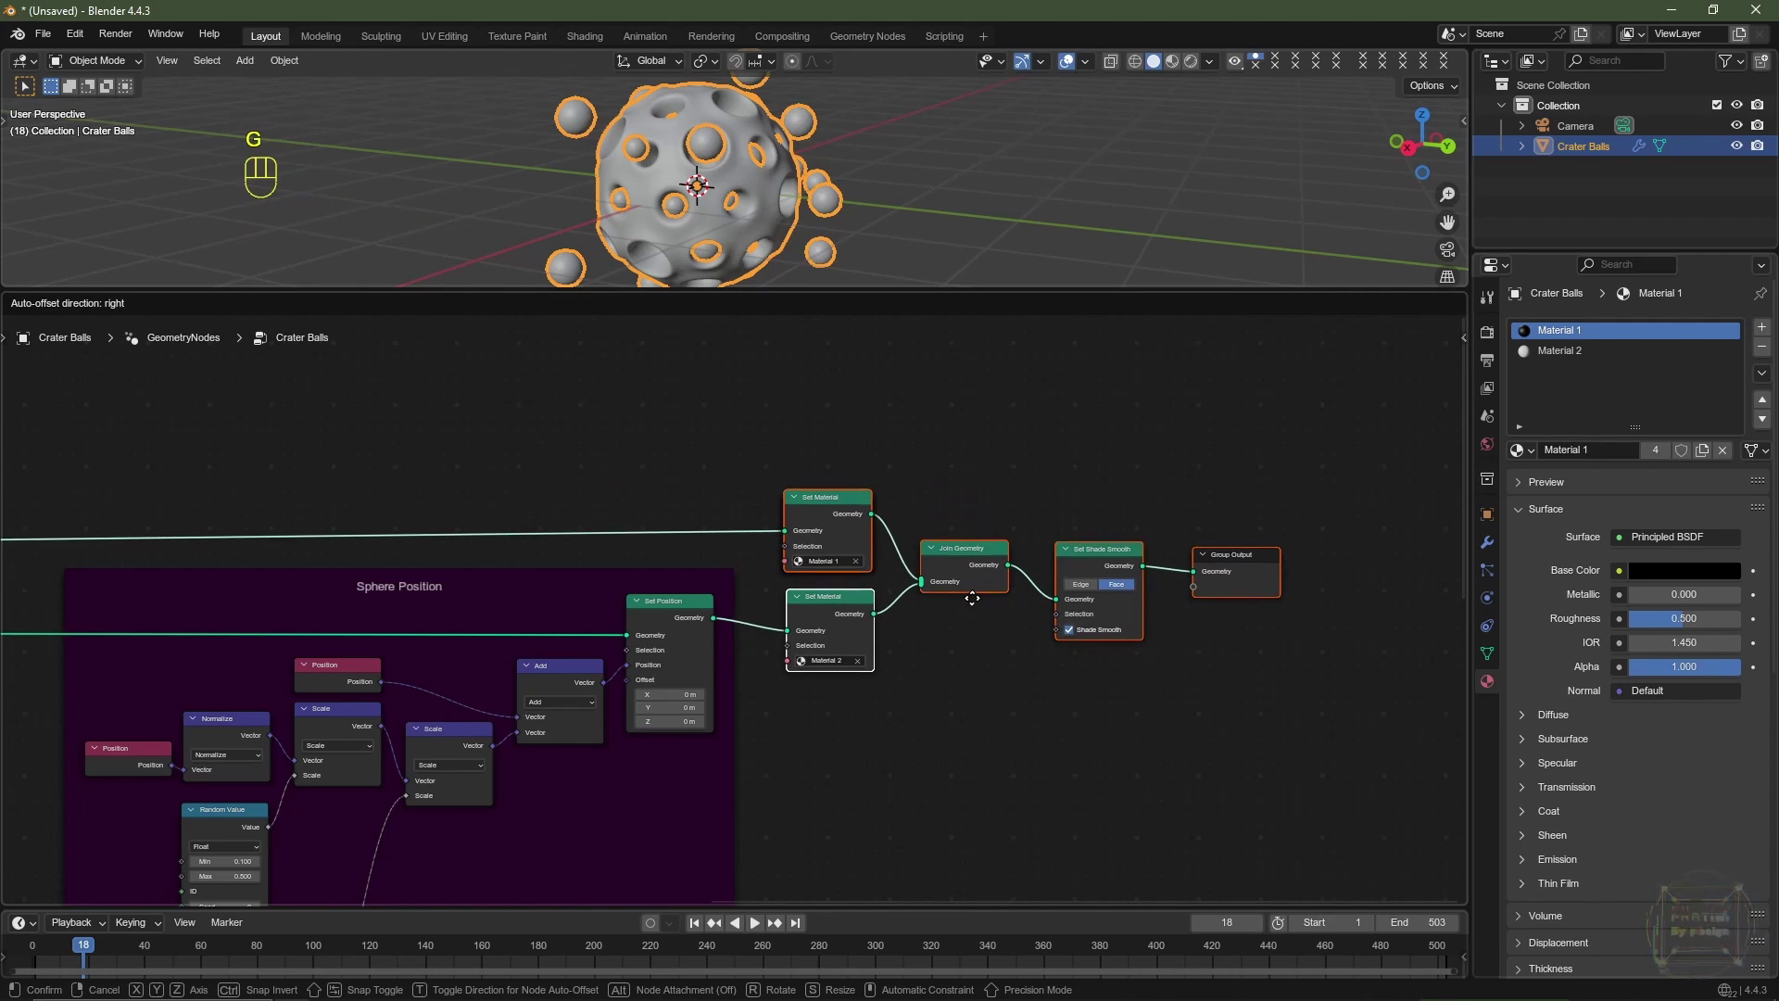
click(982, 600)
key(Home)
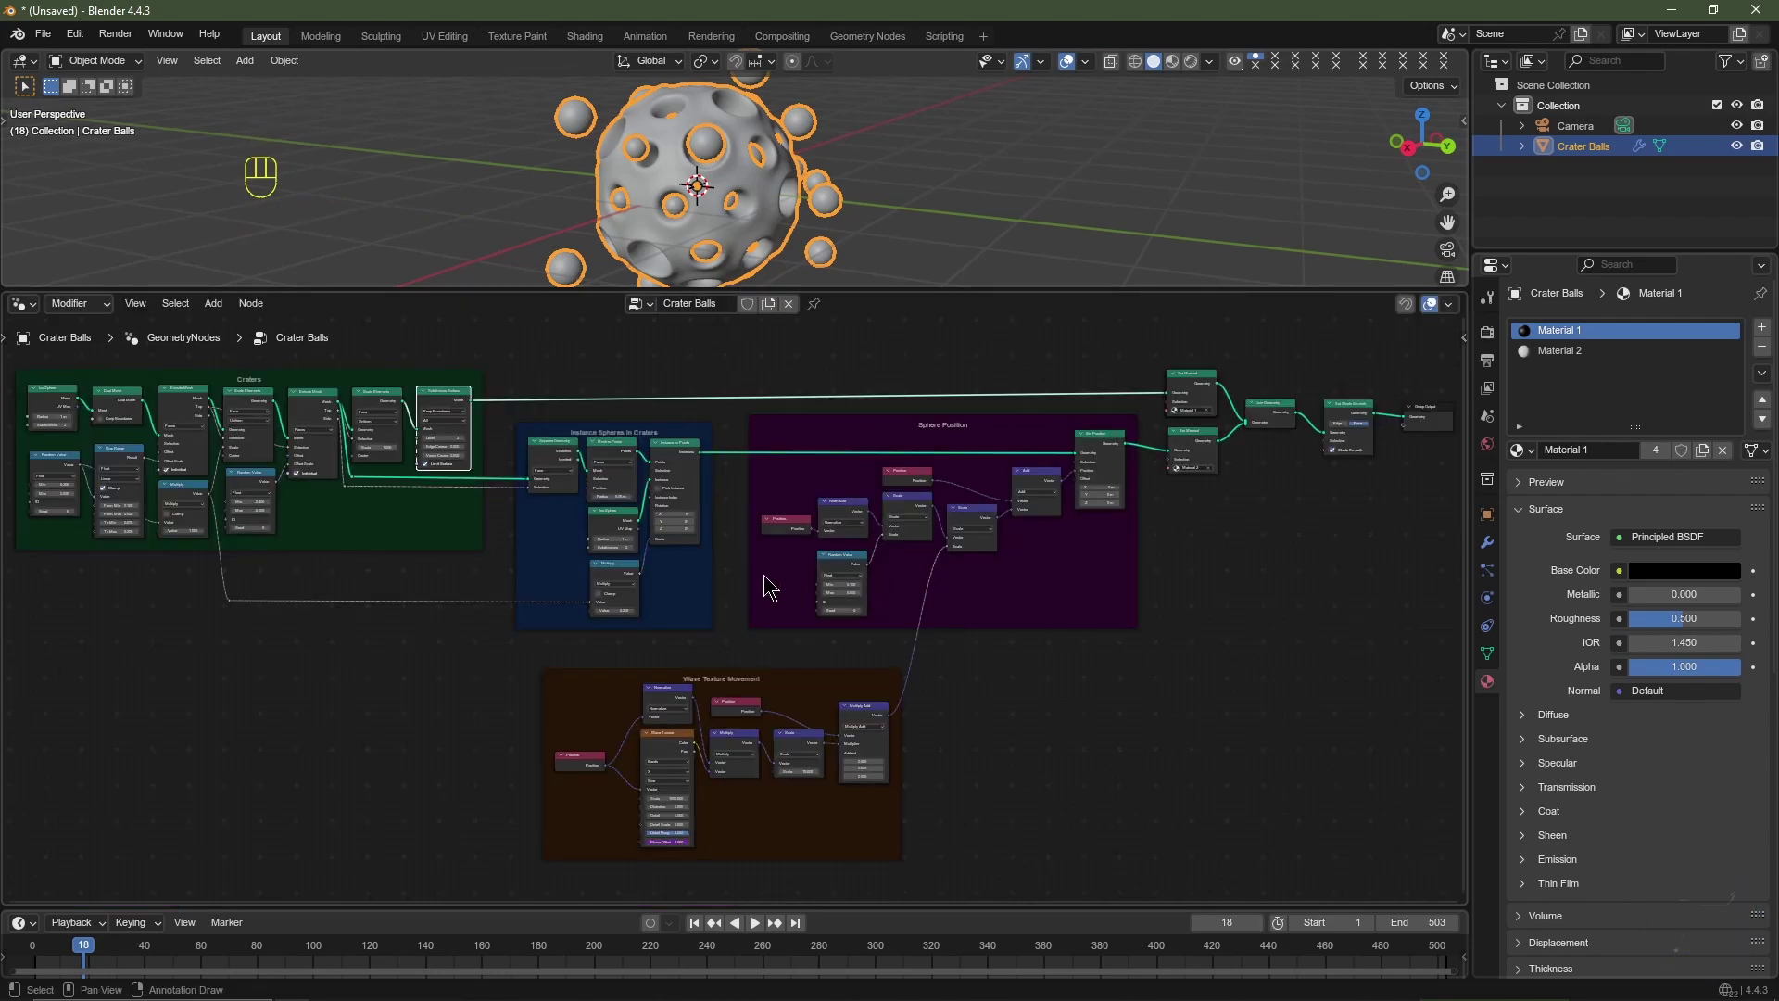
Step: Test lower Ico Sphere subdivisions and a Subdivision Surface level of 0, restoring both values to 2
scroll(646, 542, up, 7)
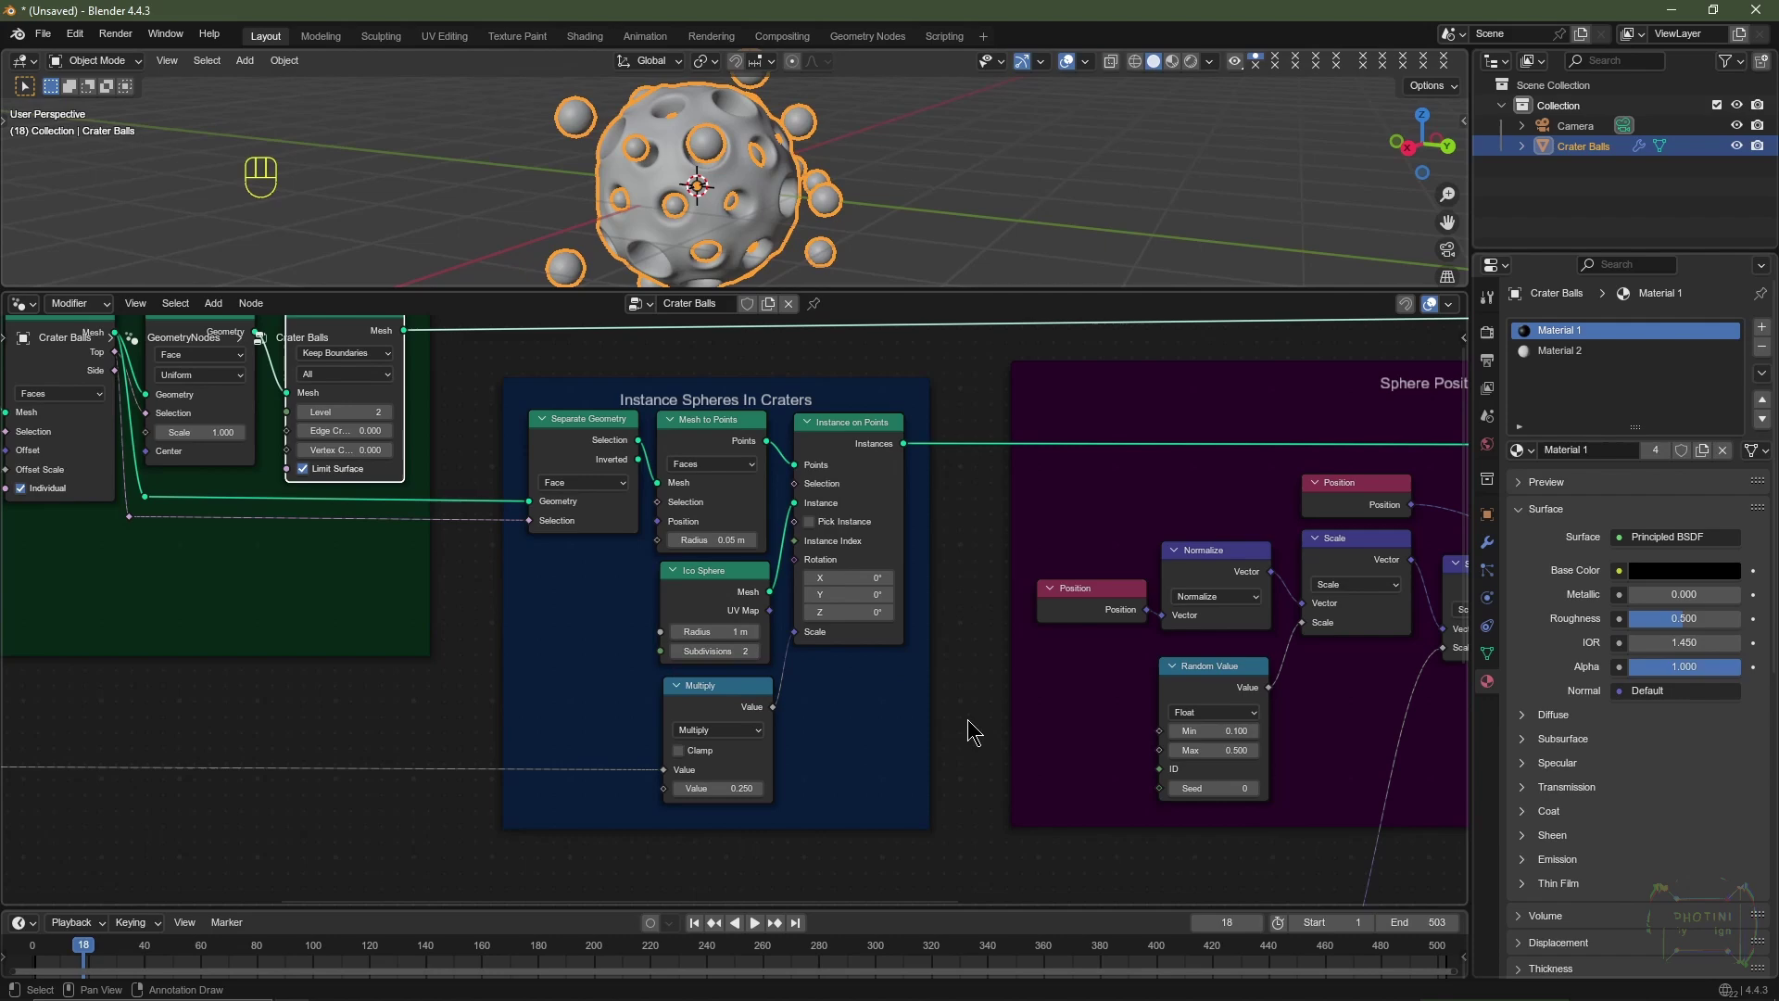
click(679, 651)
click(754, 651)
middle_drag(455, 535, 986, 696)
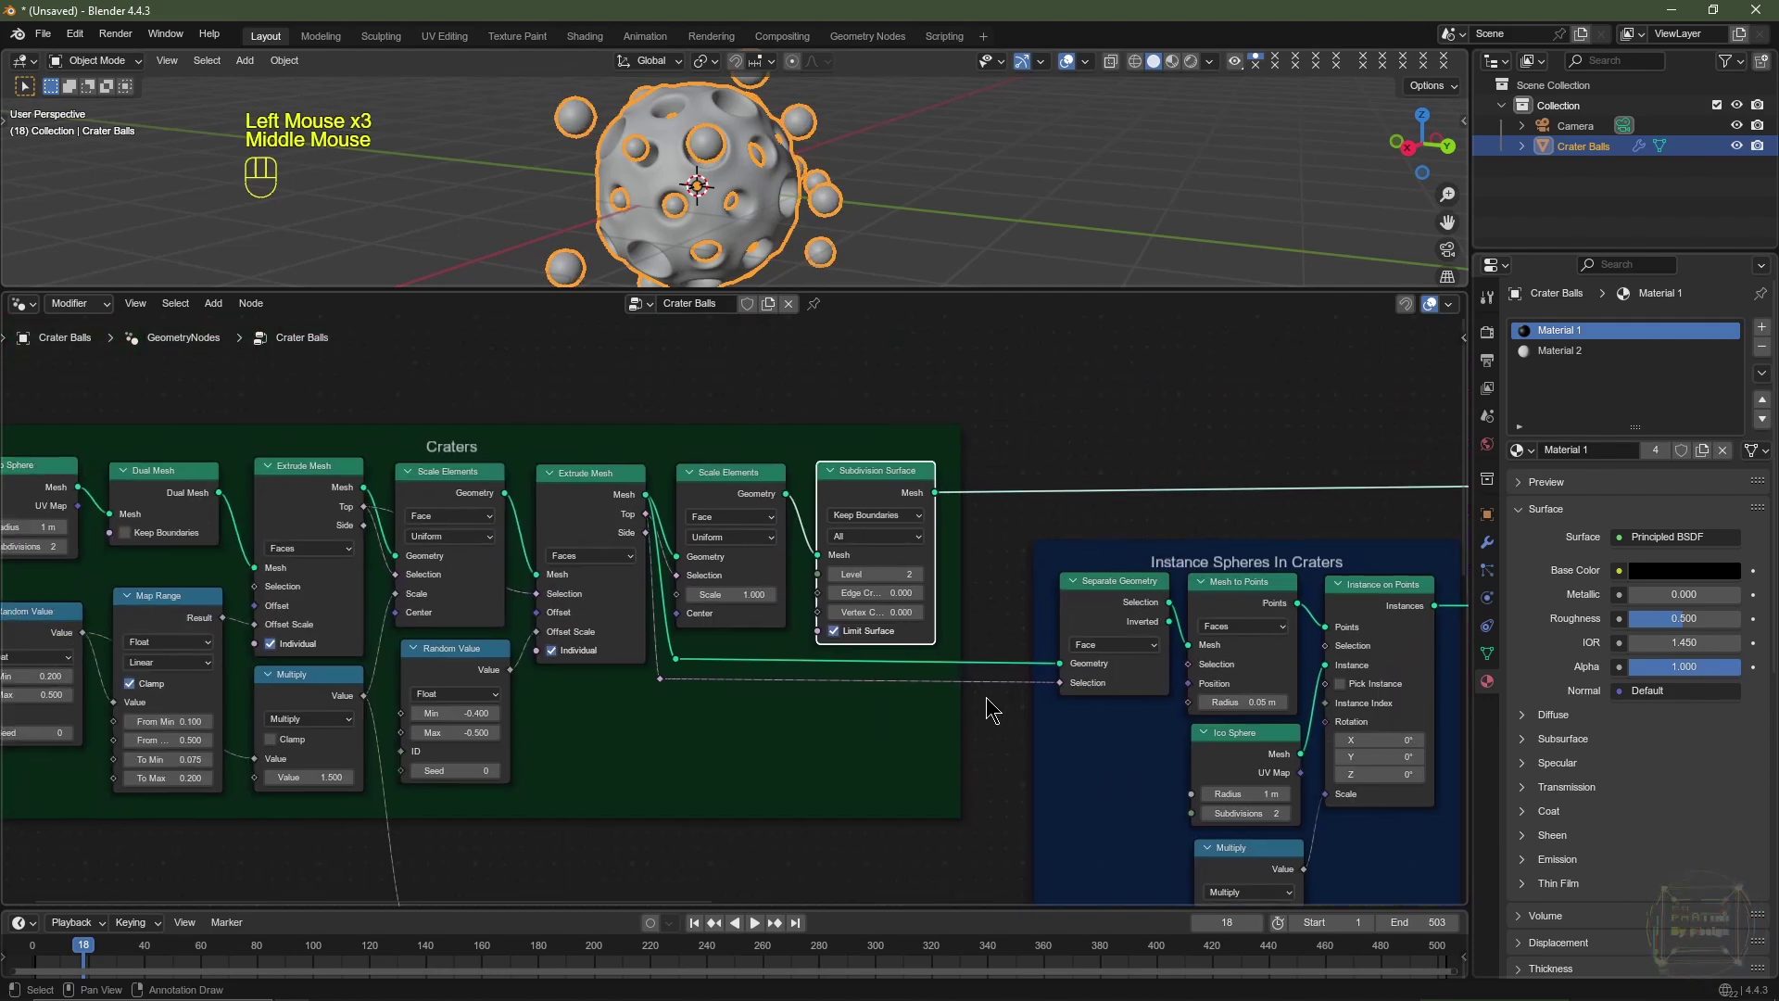
scroll(1008, 716, up, 2)
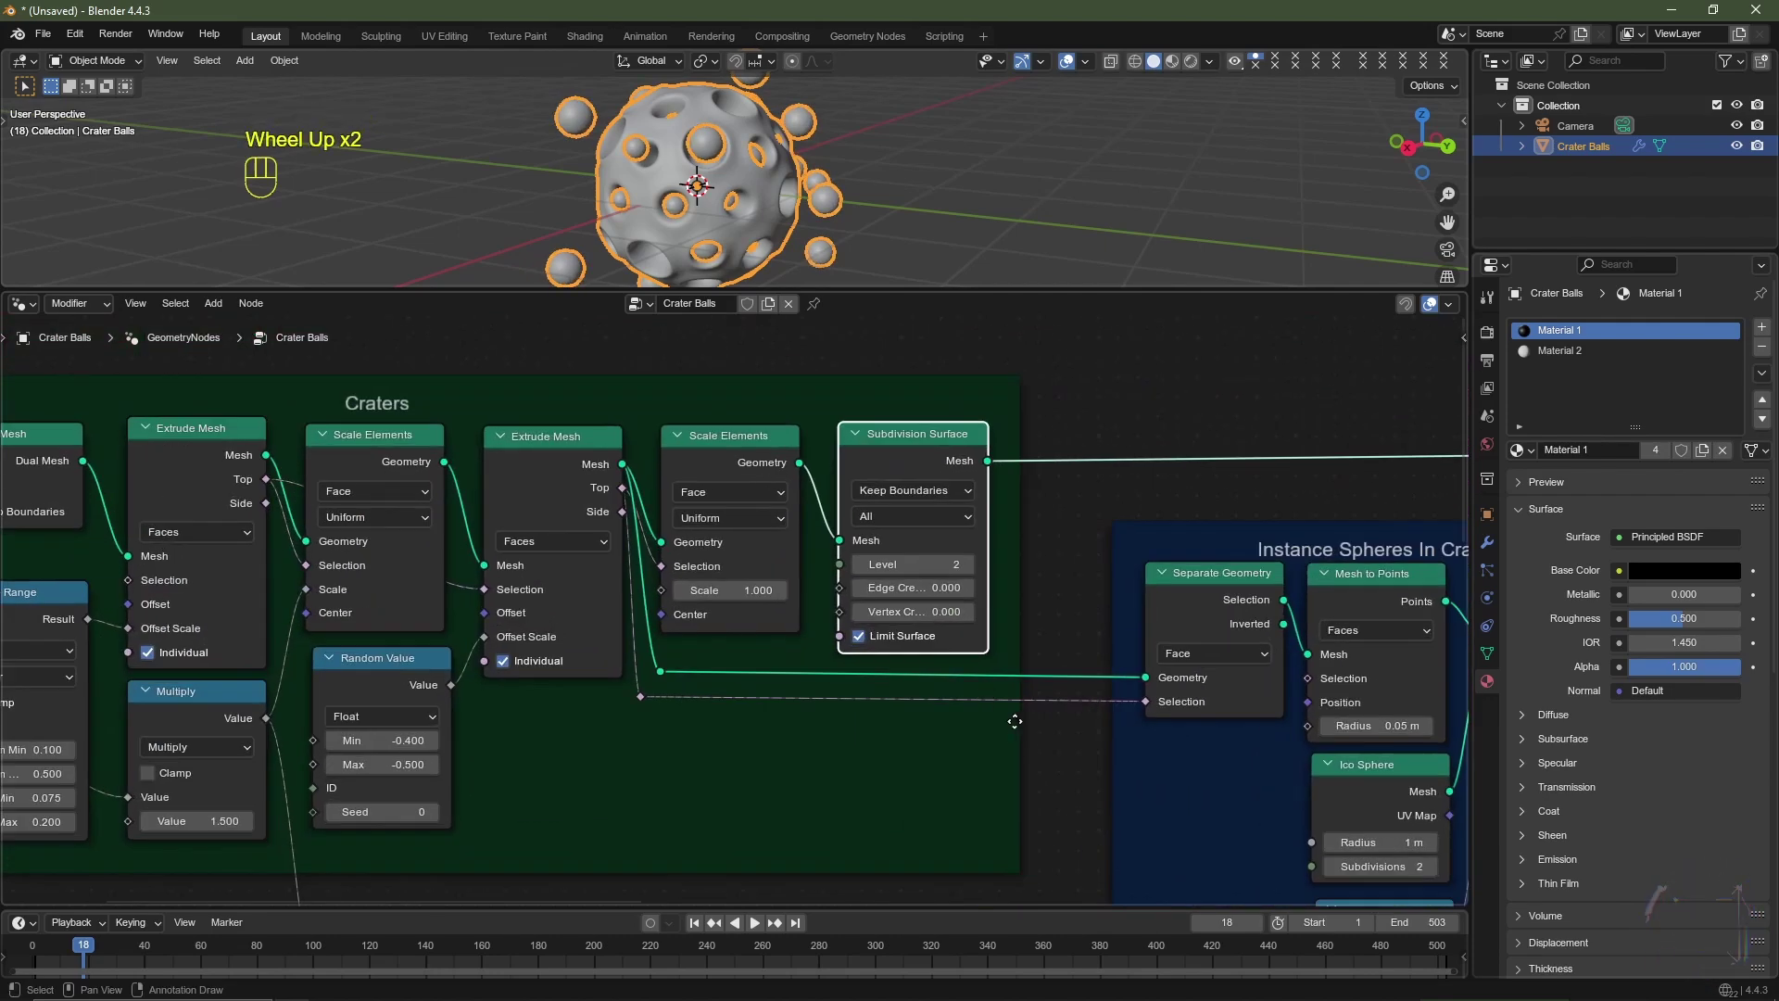
click(859, 565)
click(861, 566)
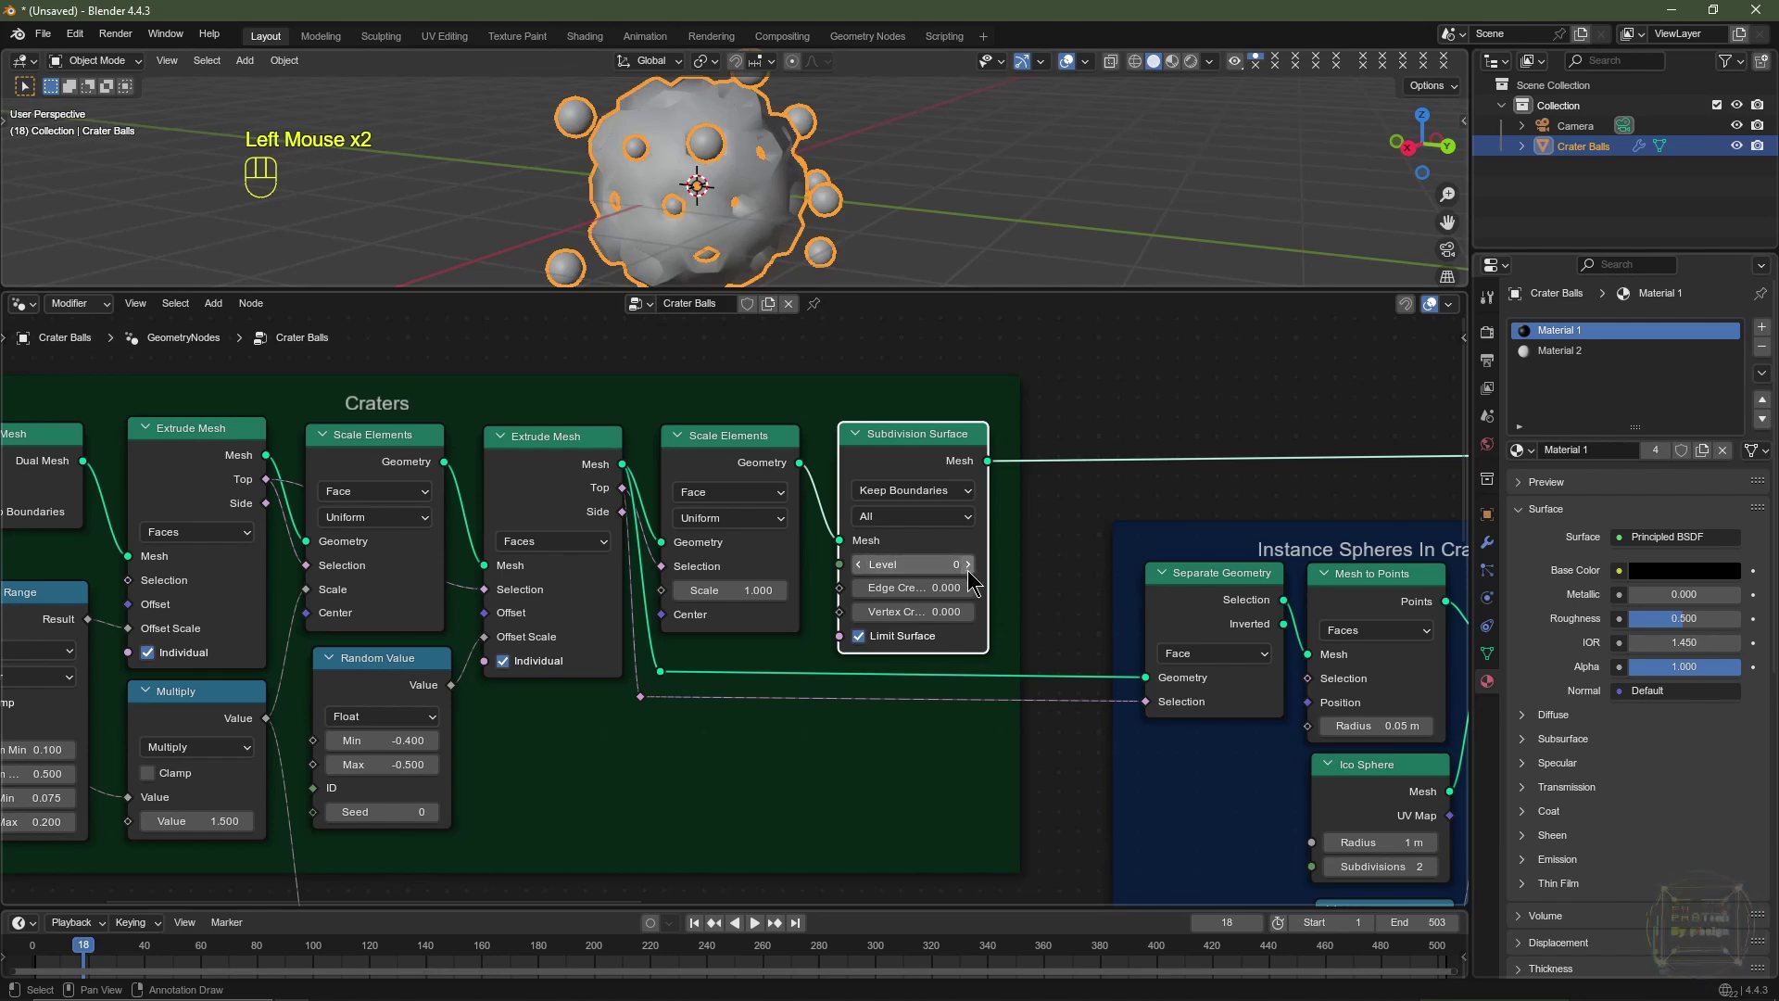
click(967, 566)
click(967, 566)
Step: Add a Group Input node in the empty space below the Craters frame
scroll(967, 569, up, 4)
middle_drag(1307, 758, 817, 694)
middle_drag(817, 694, 869, 699)
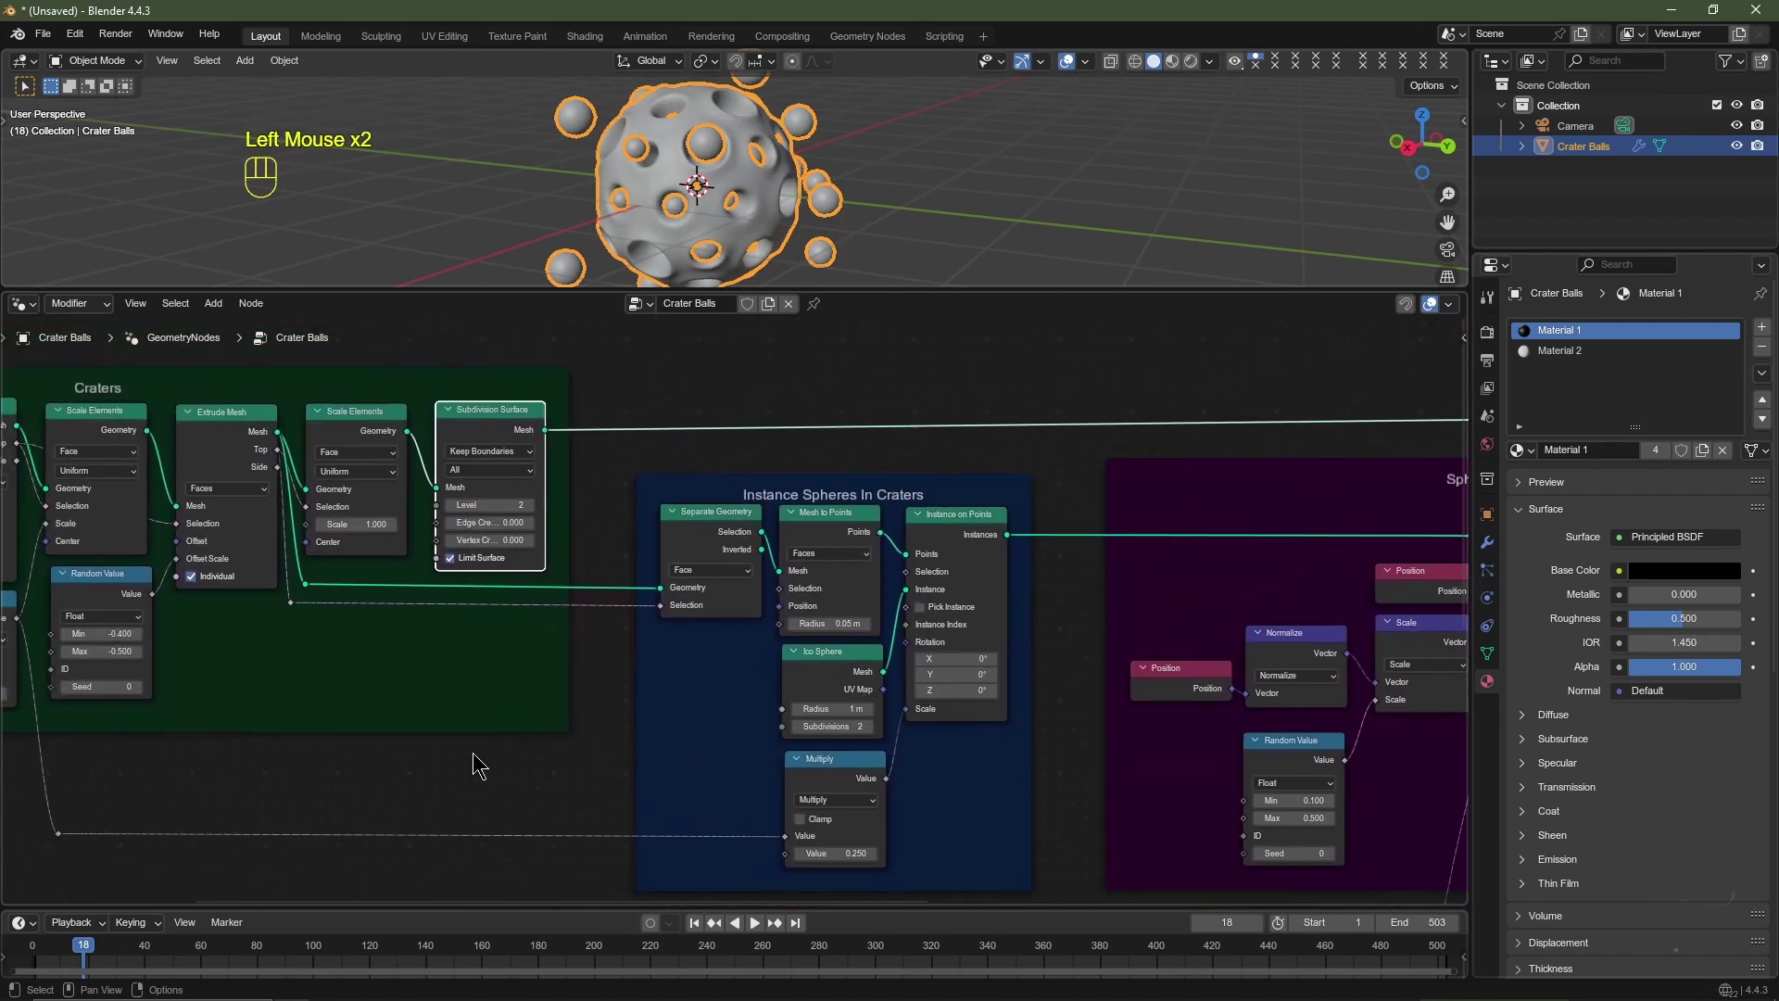
middle_drag(473, 752, 695, 623)
key(shift+a)
text(gro)
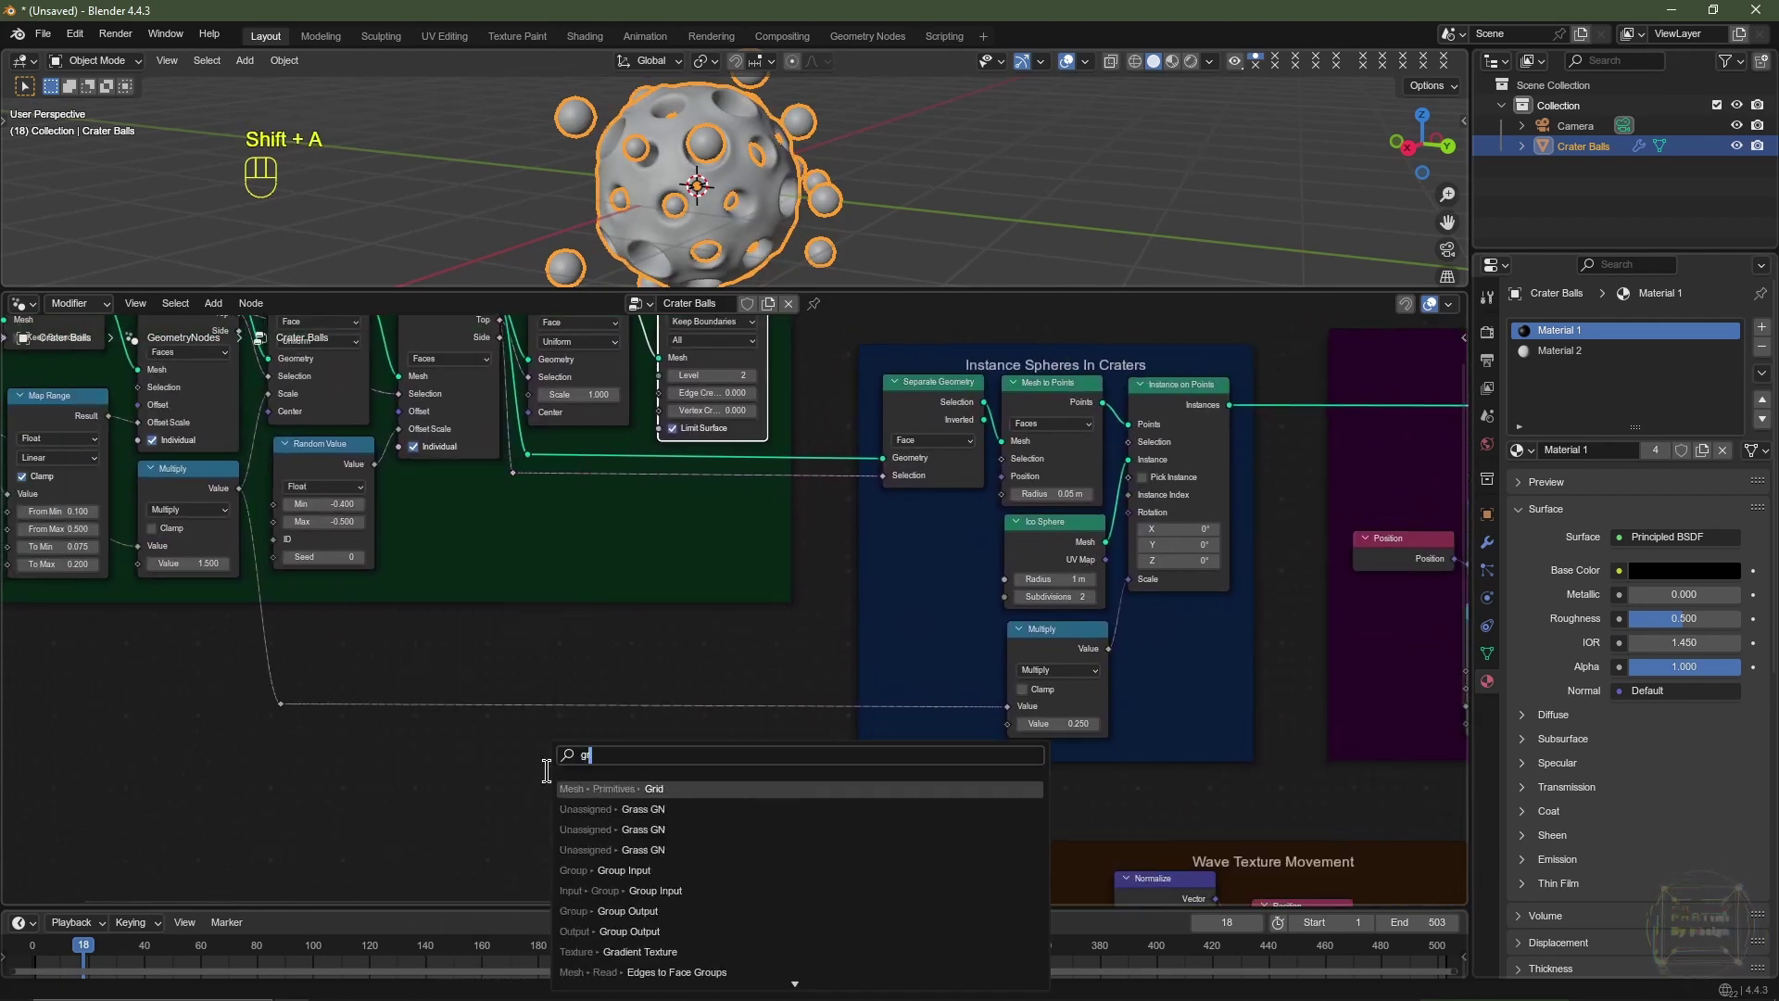
click(630, 789)
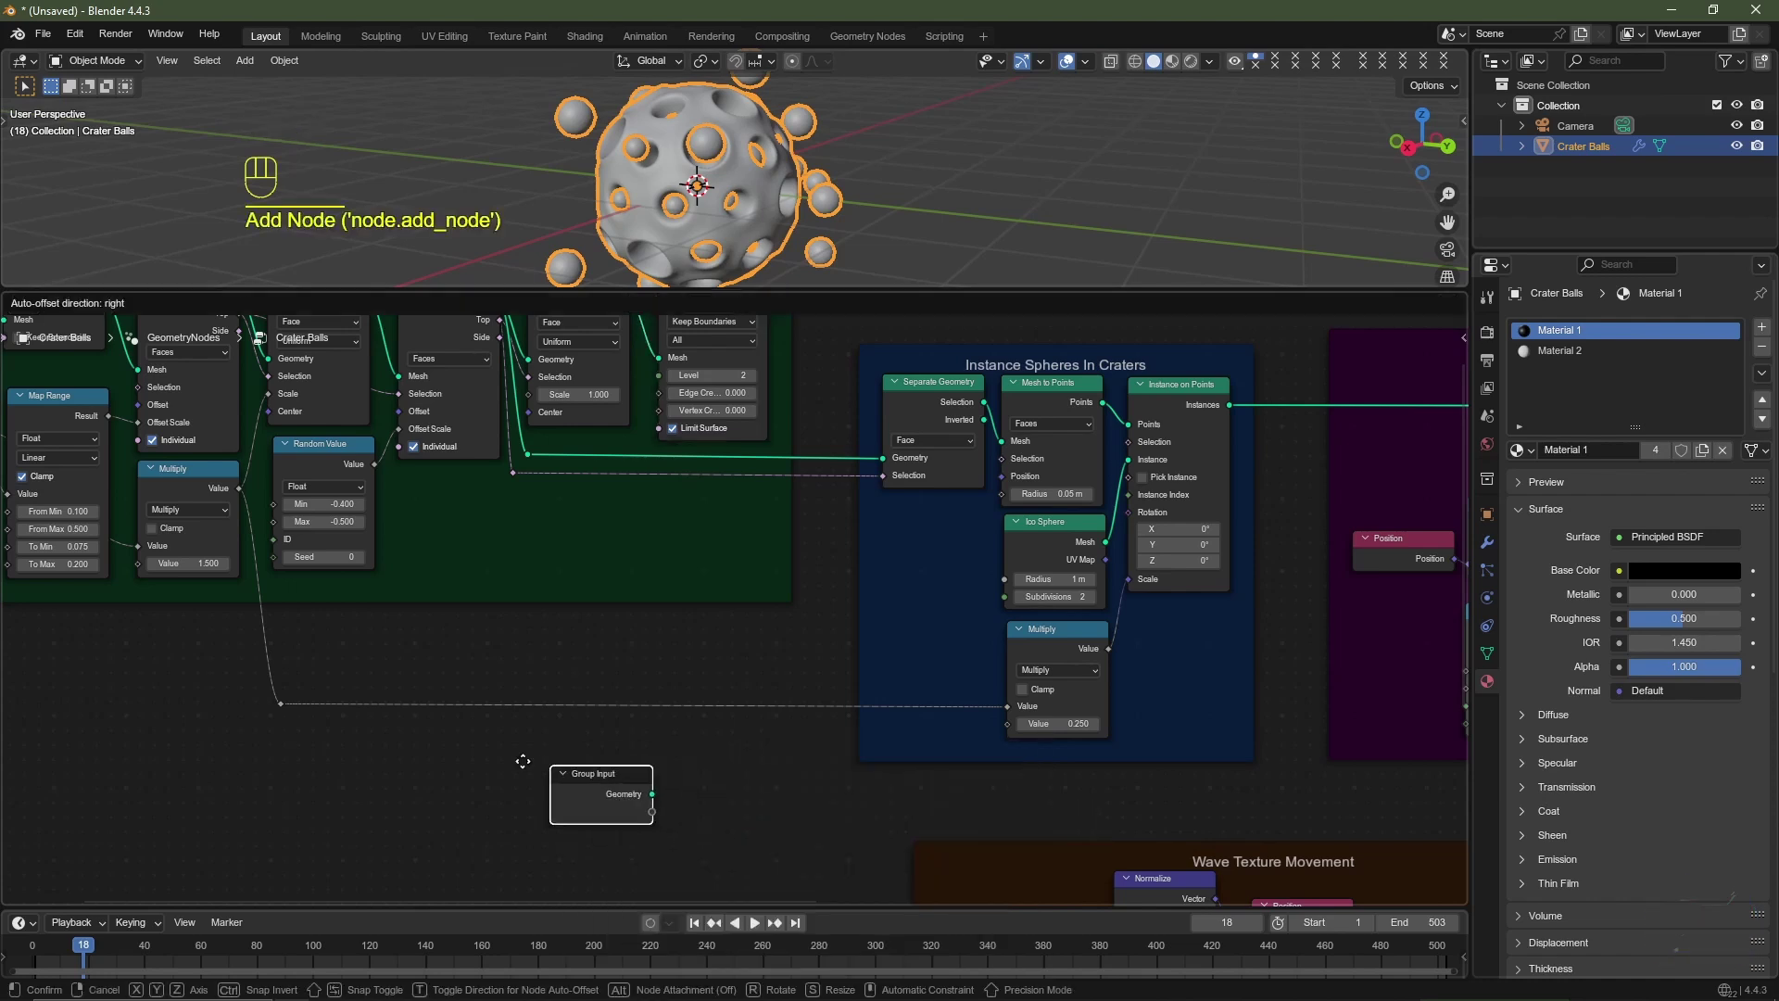
click(597, 765)
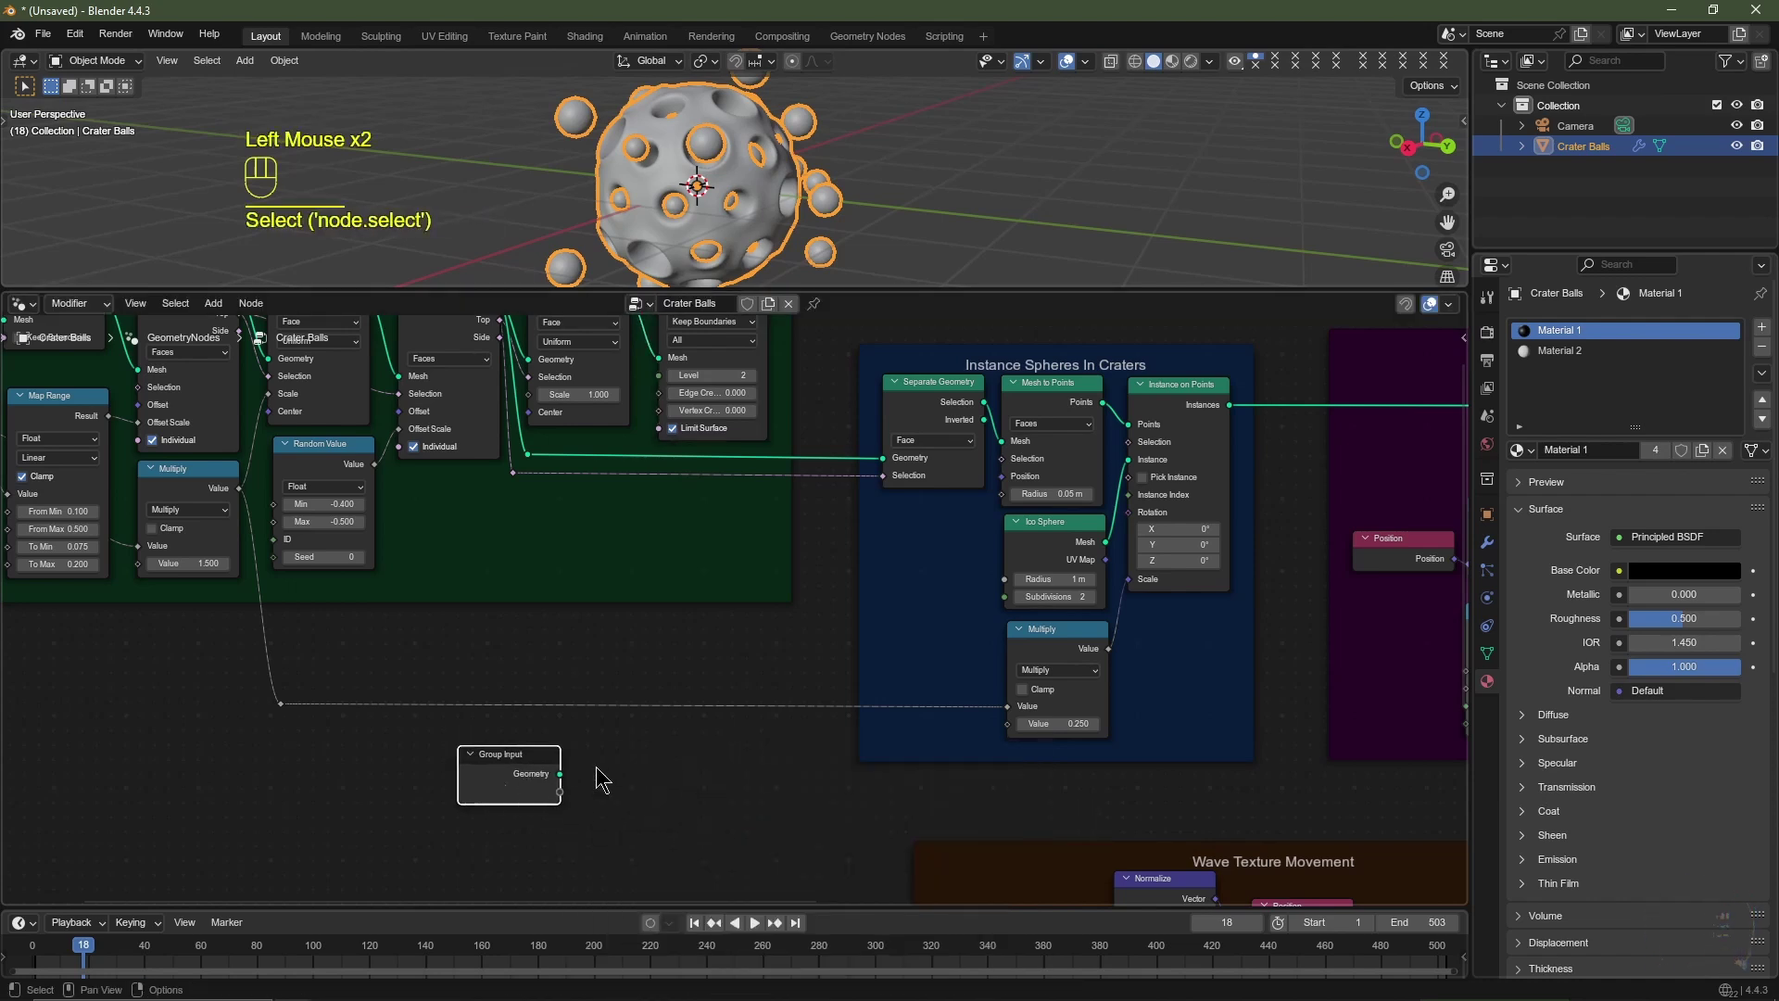
Step: Expose the Ico Sphere's Subdivisions through the Group Input and link the same input to the Subdivision Surface's Level
click(1487, 543)
click(1019, 598)
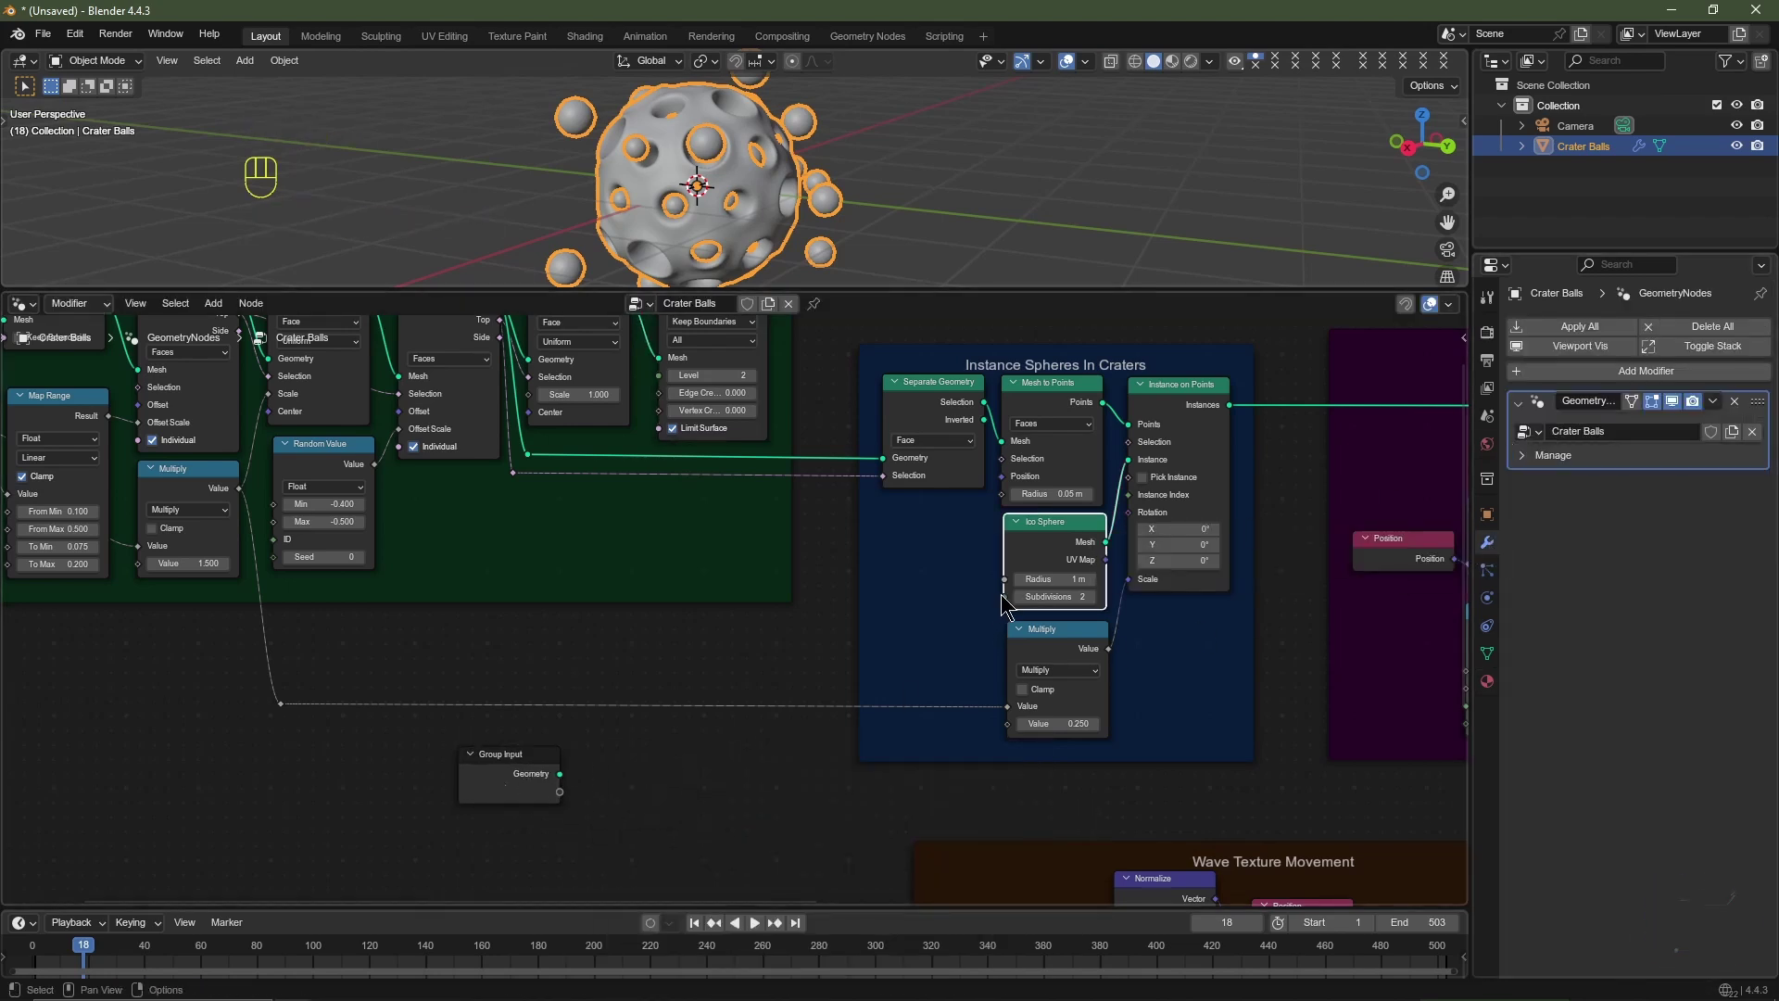
drag(1004, 597, 560, 795)
middle_drag(824, 599, 838, 699)
drag(524, 857, 478, 726)
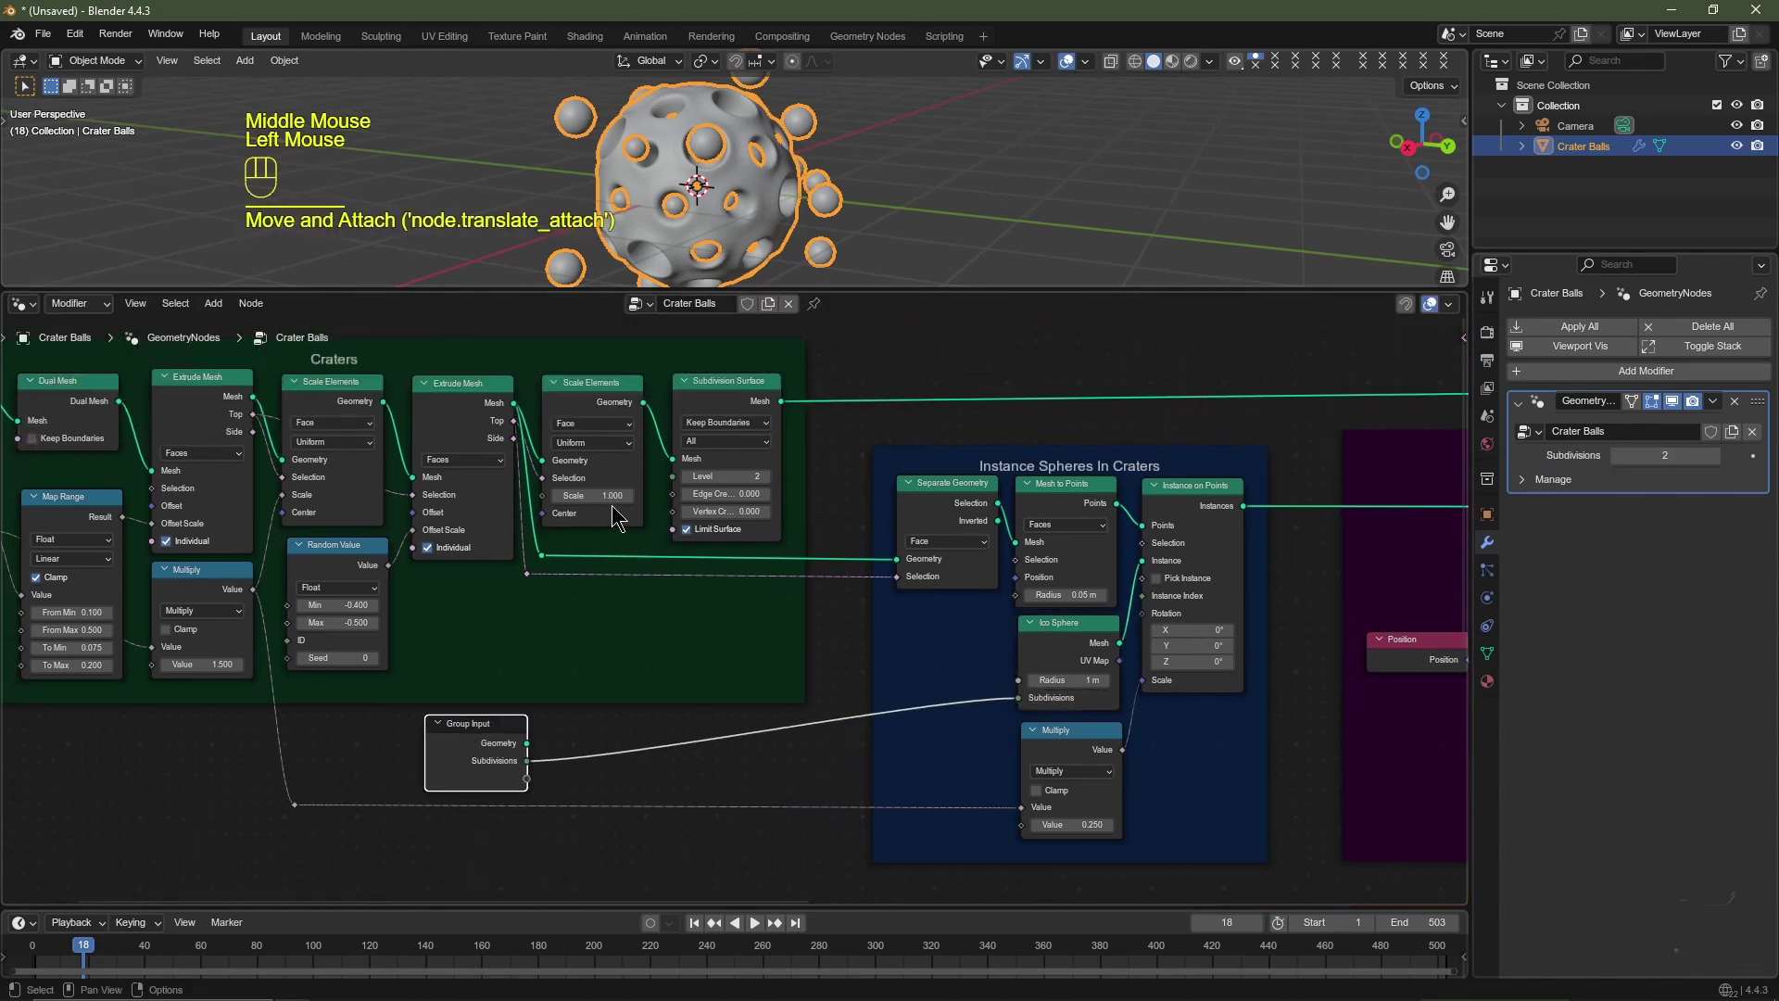
drag(674, 477, 542, 778)
Step: Limit the Subdivisions group input to a minimum of 0 and a maximum of 4
click(475, 747)
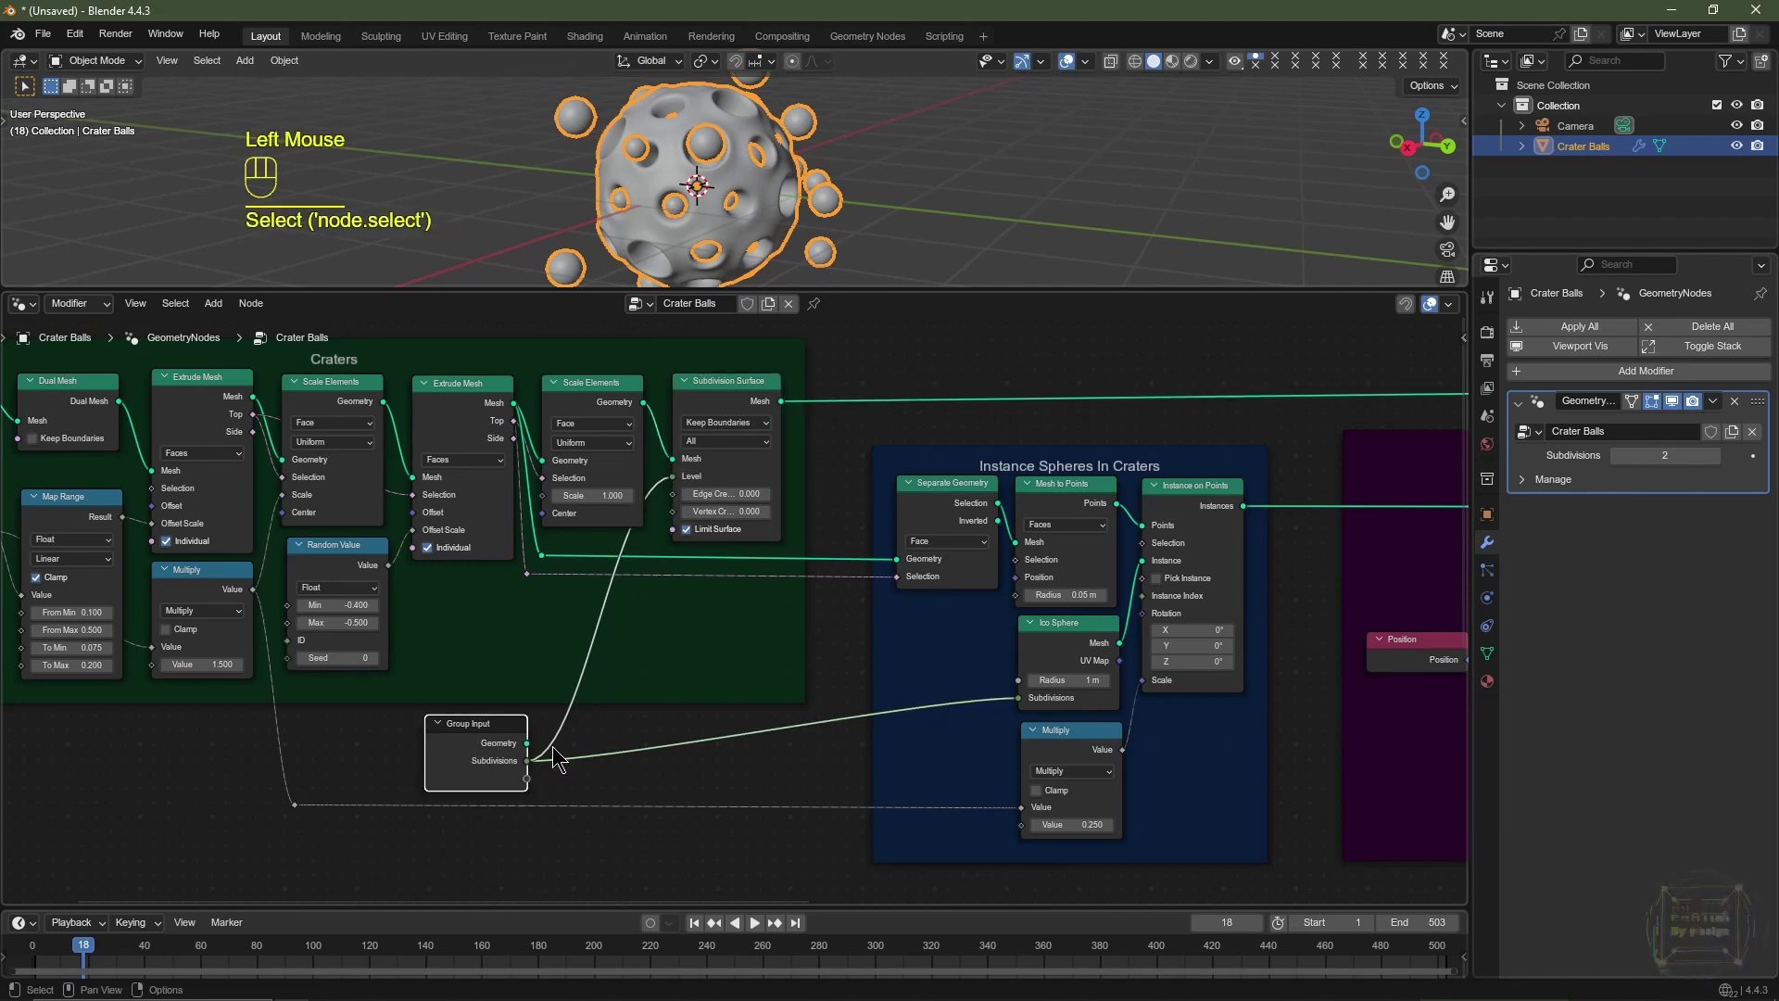
key(n)
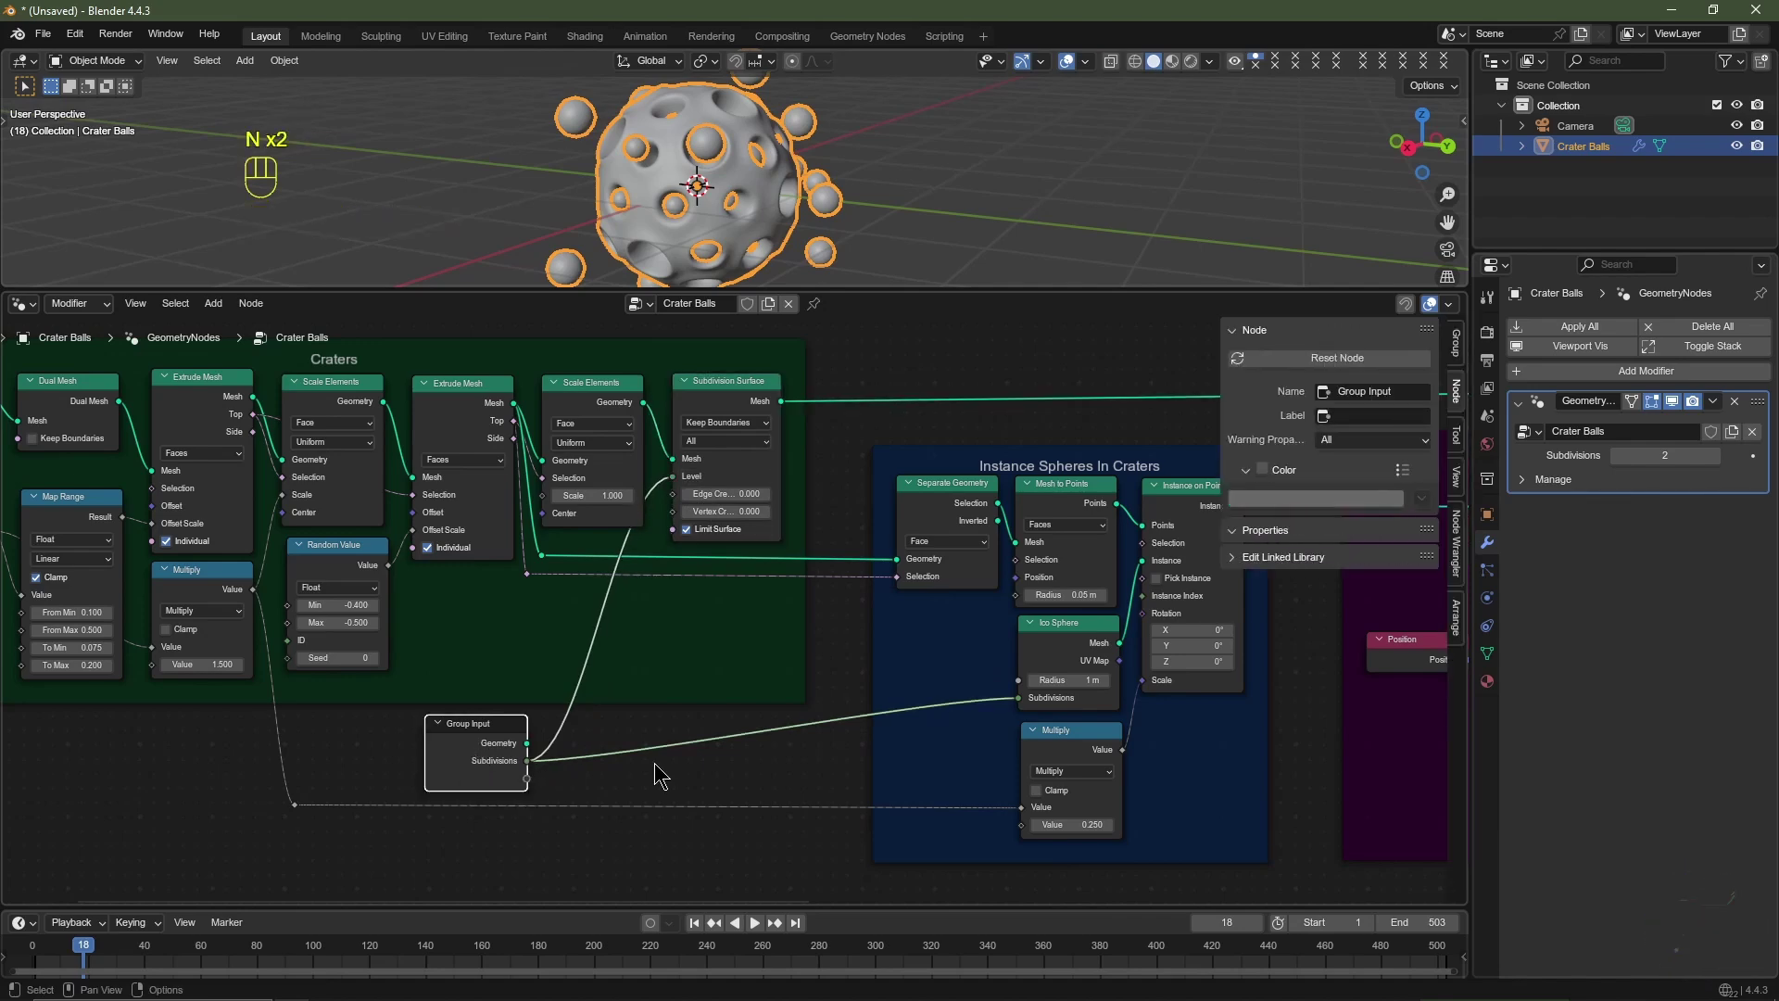
click(1456, 343)
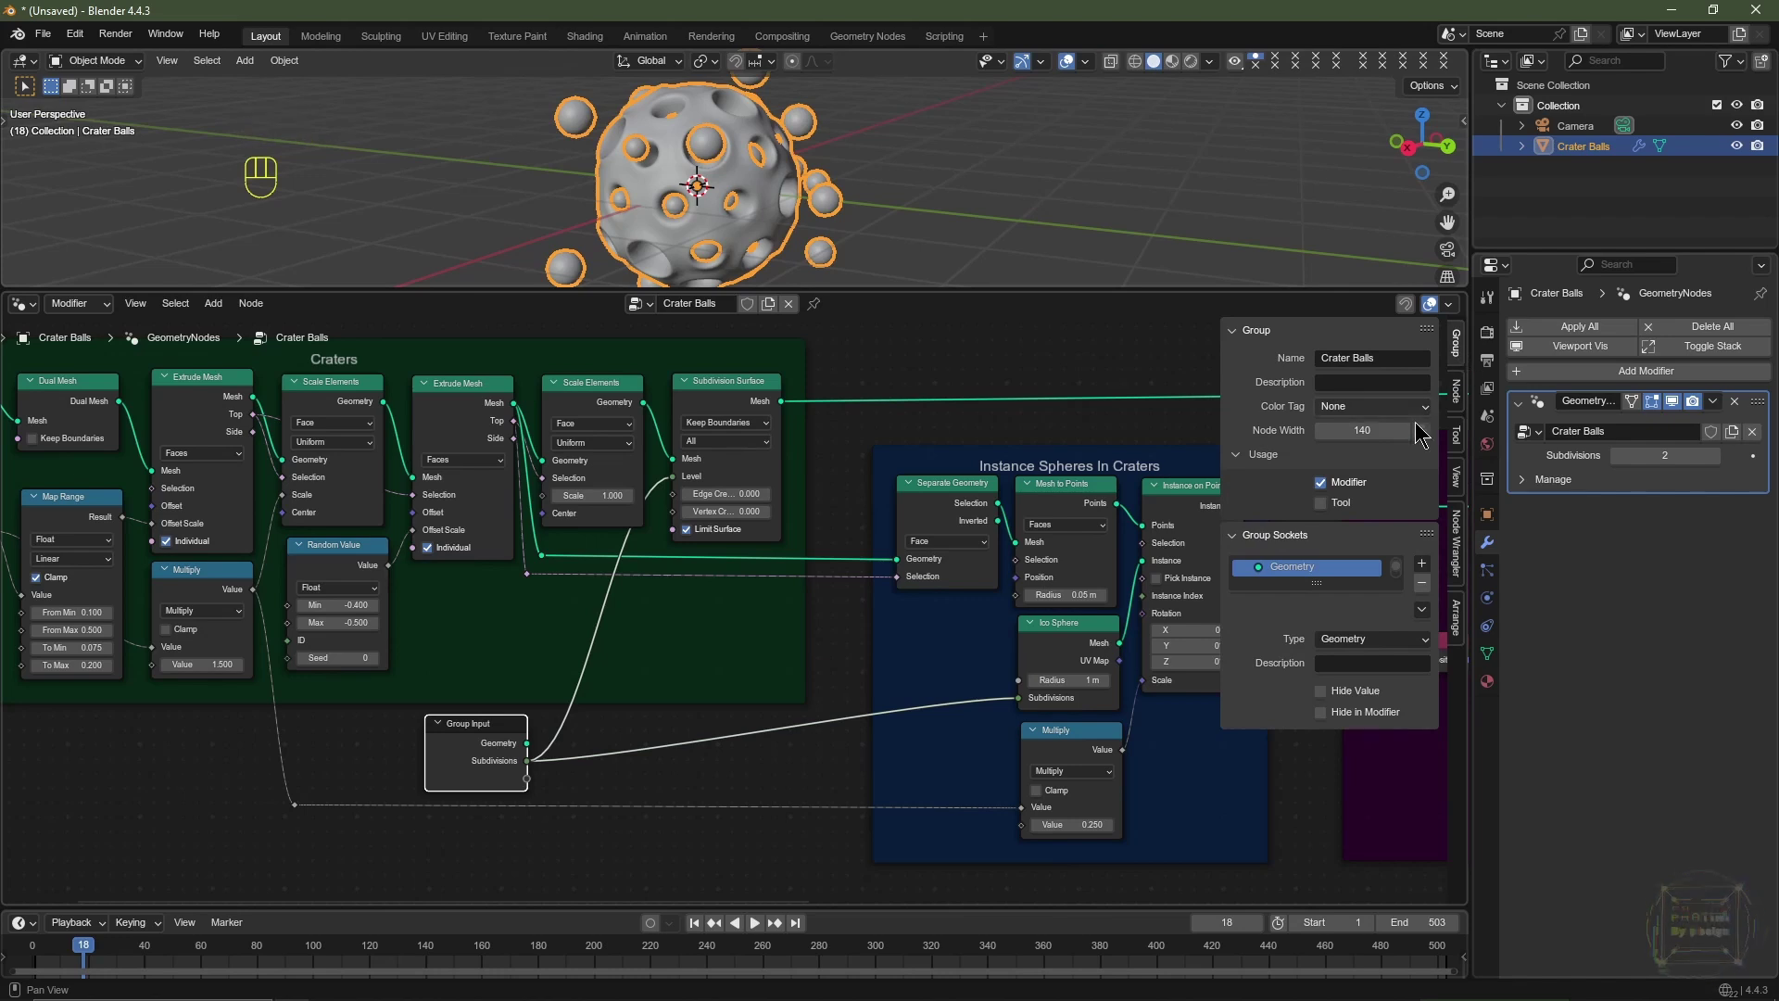
drag(1316, 583, 1316, 649)
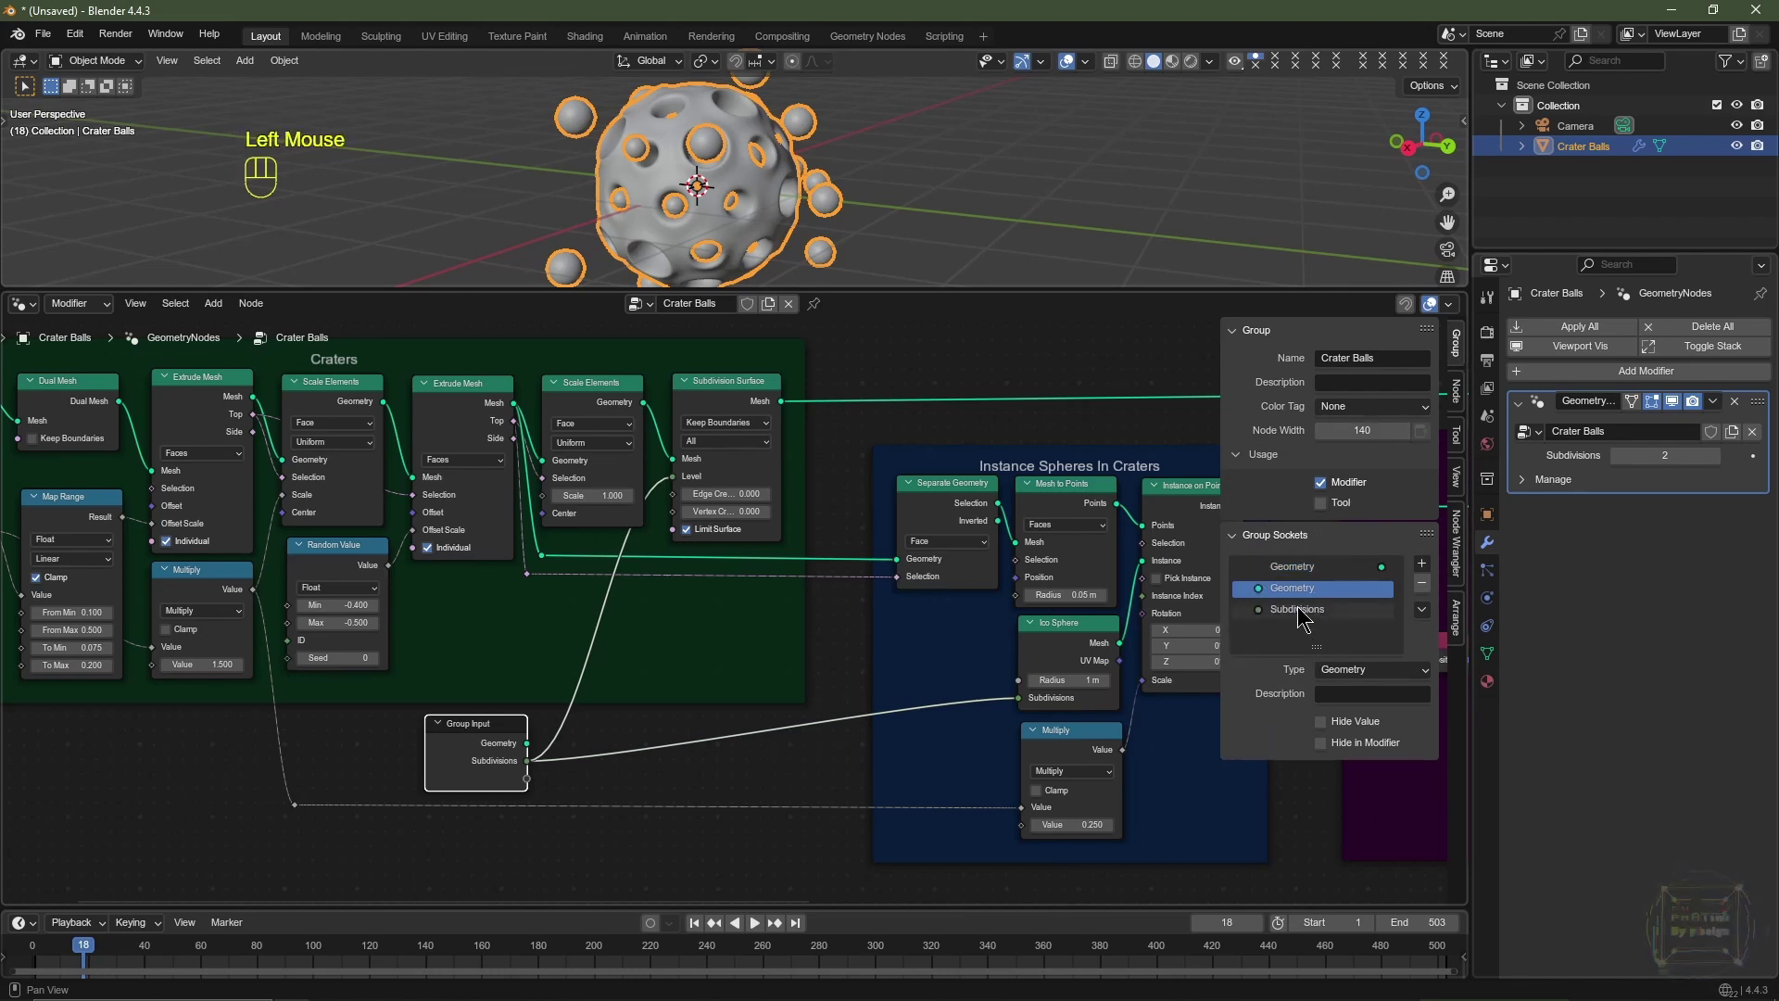
click(1298, 609)
click(1367, 784)
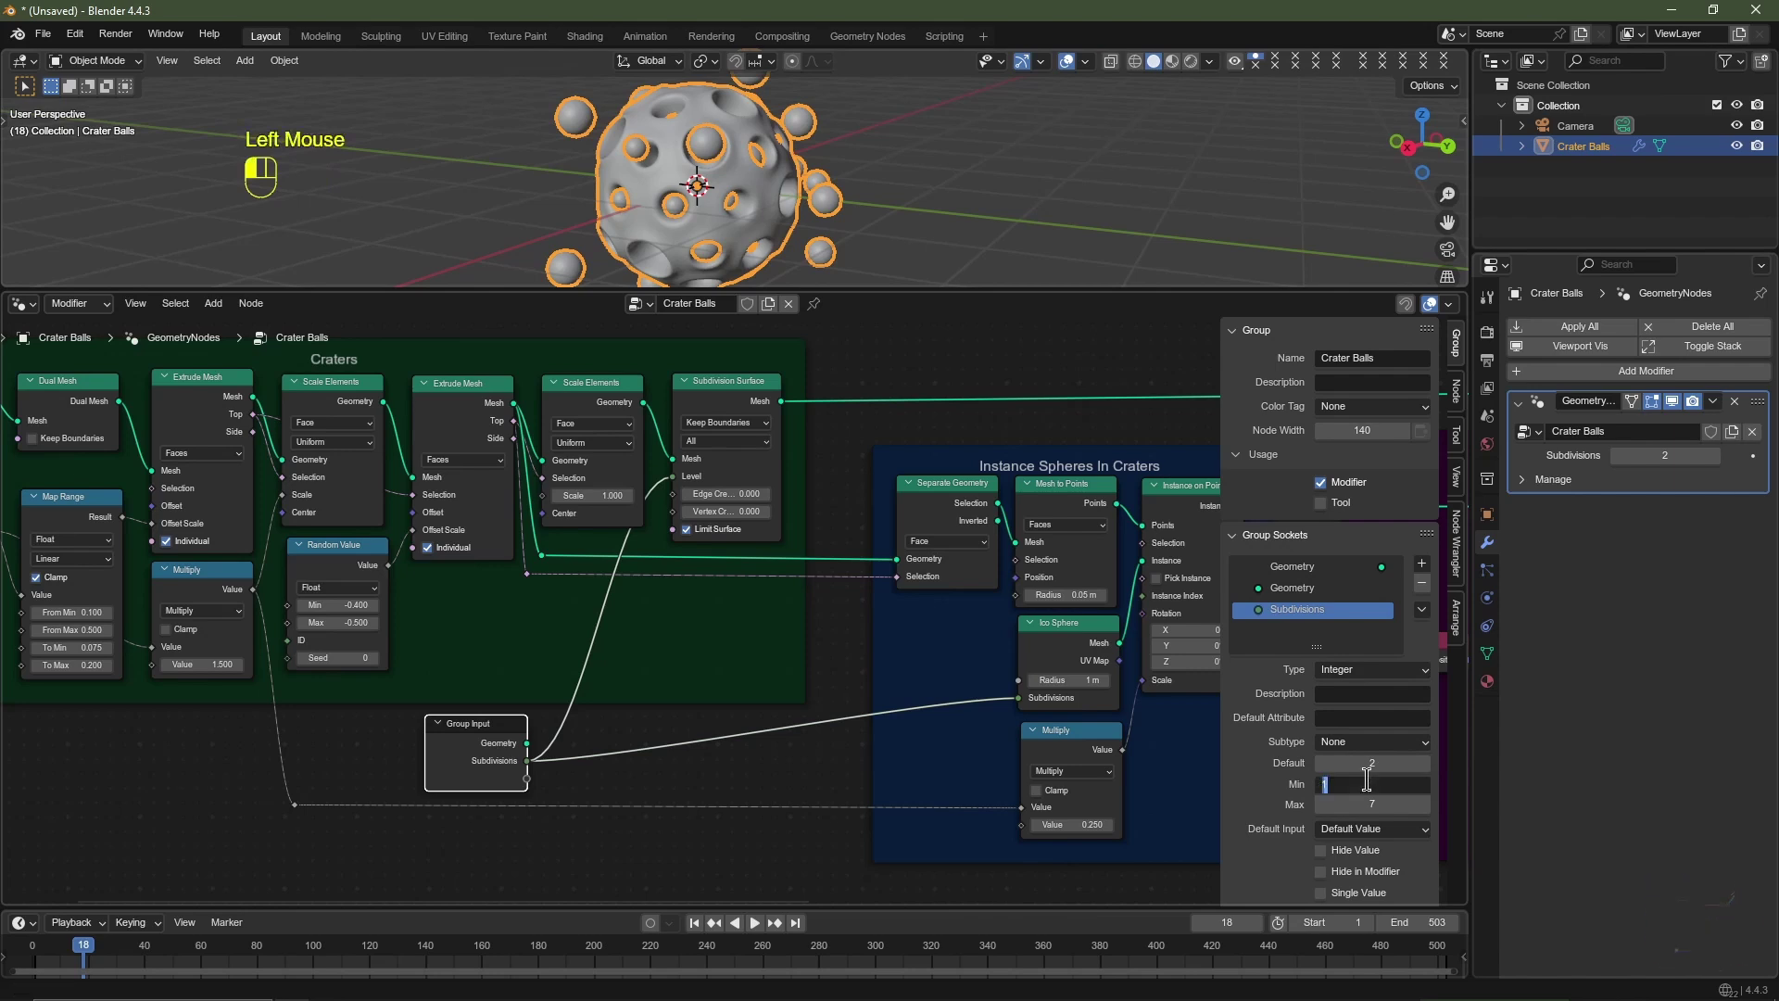
text(0)
key(Tab)
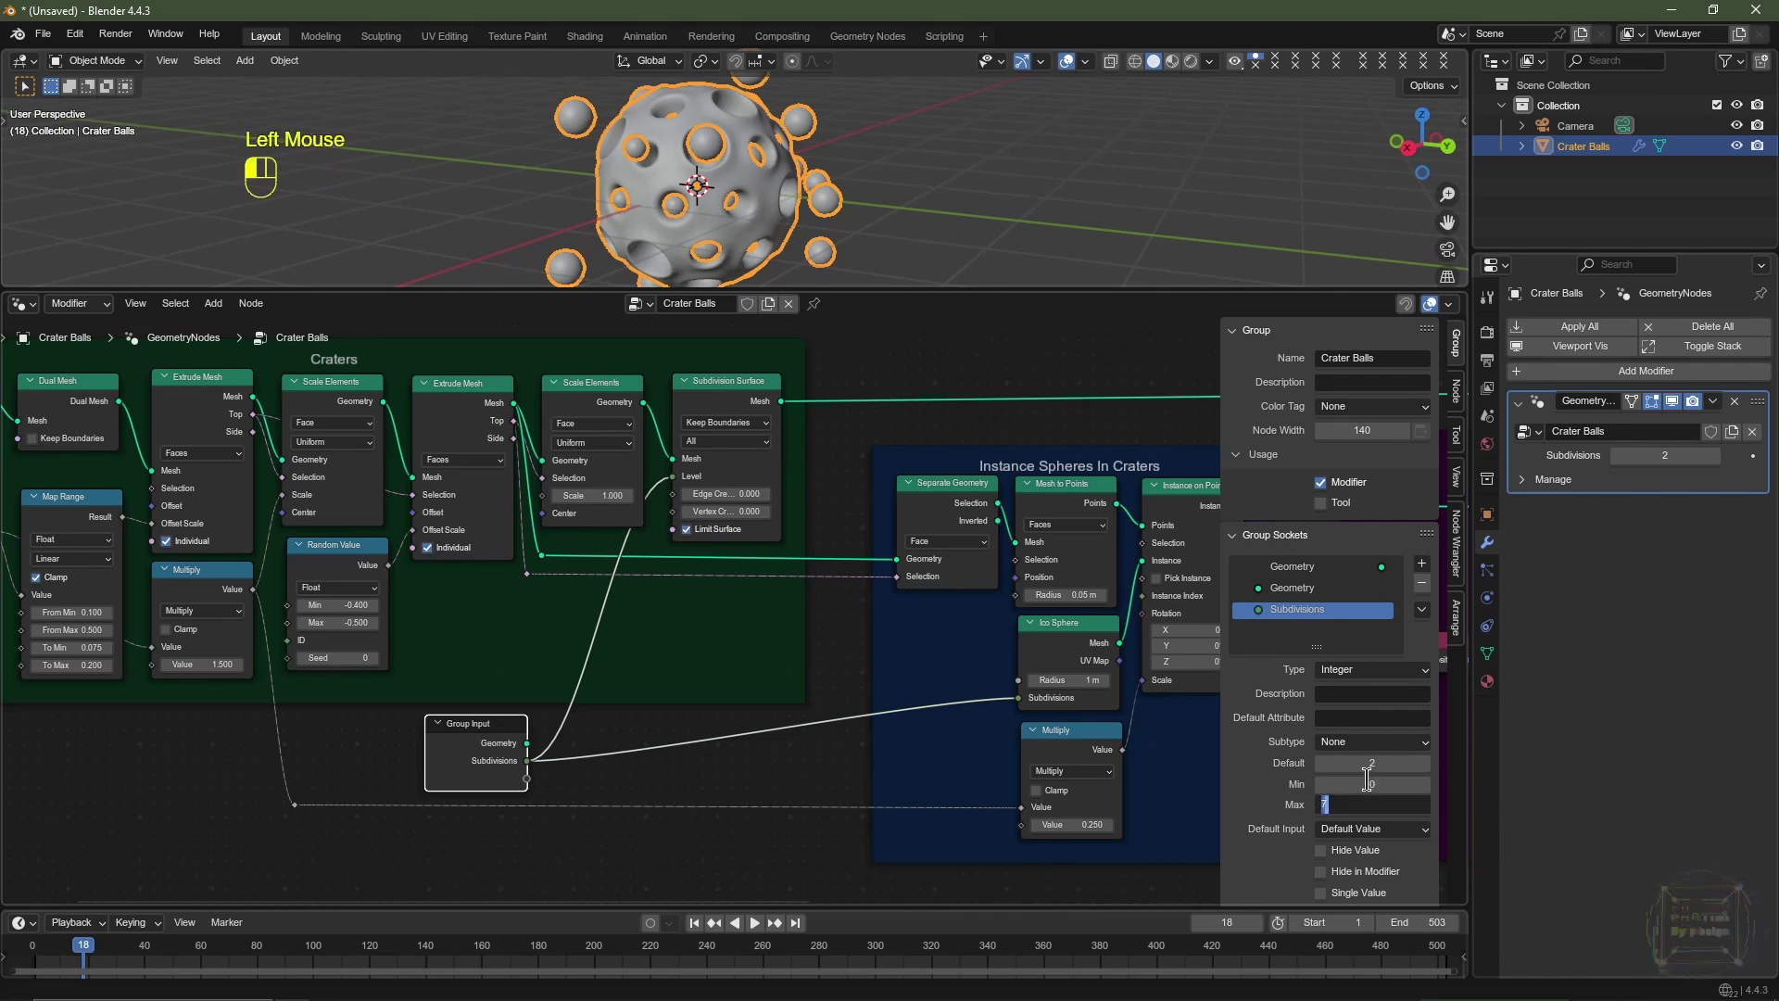
text(4)
key(Return)
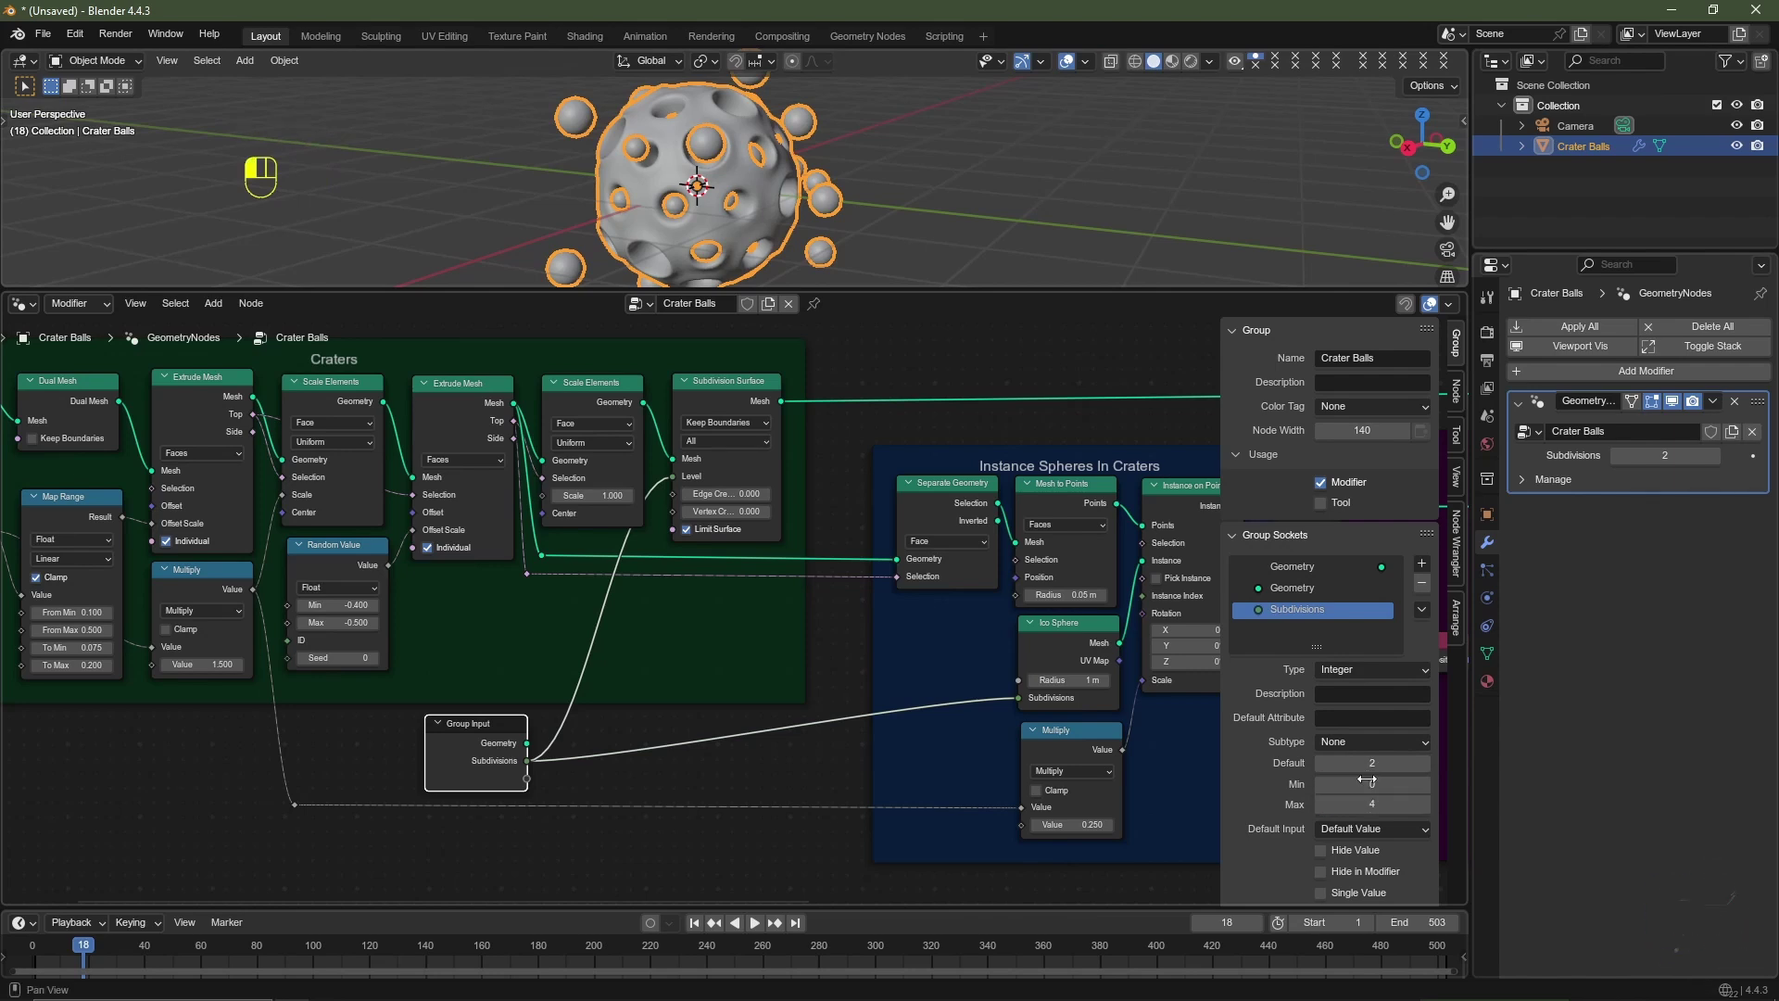
key(ctrl+z)
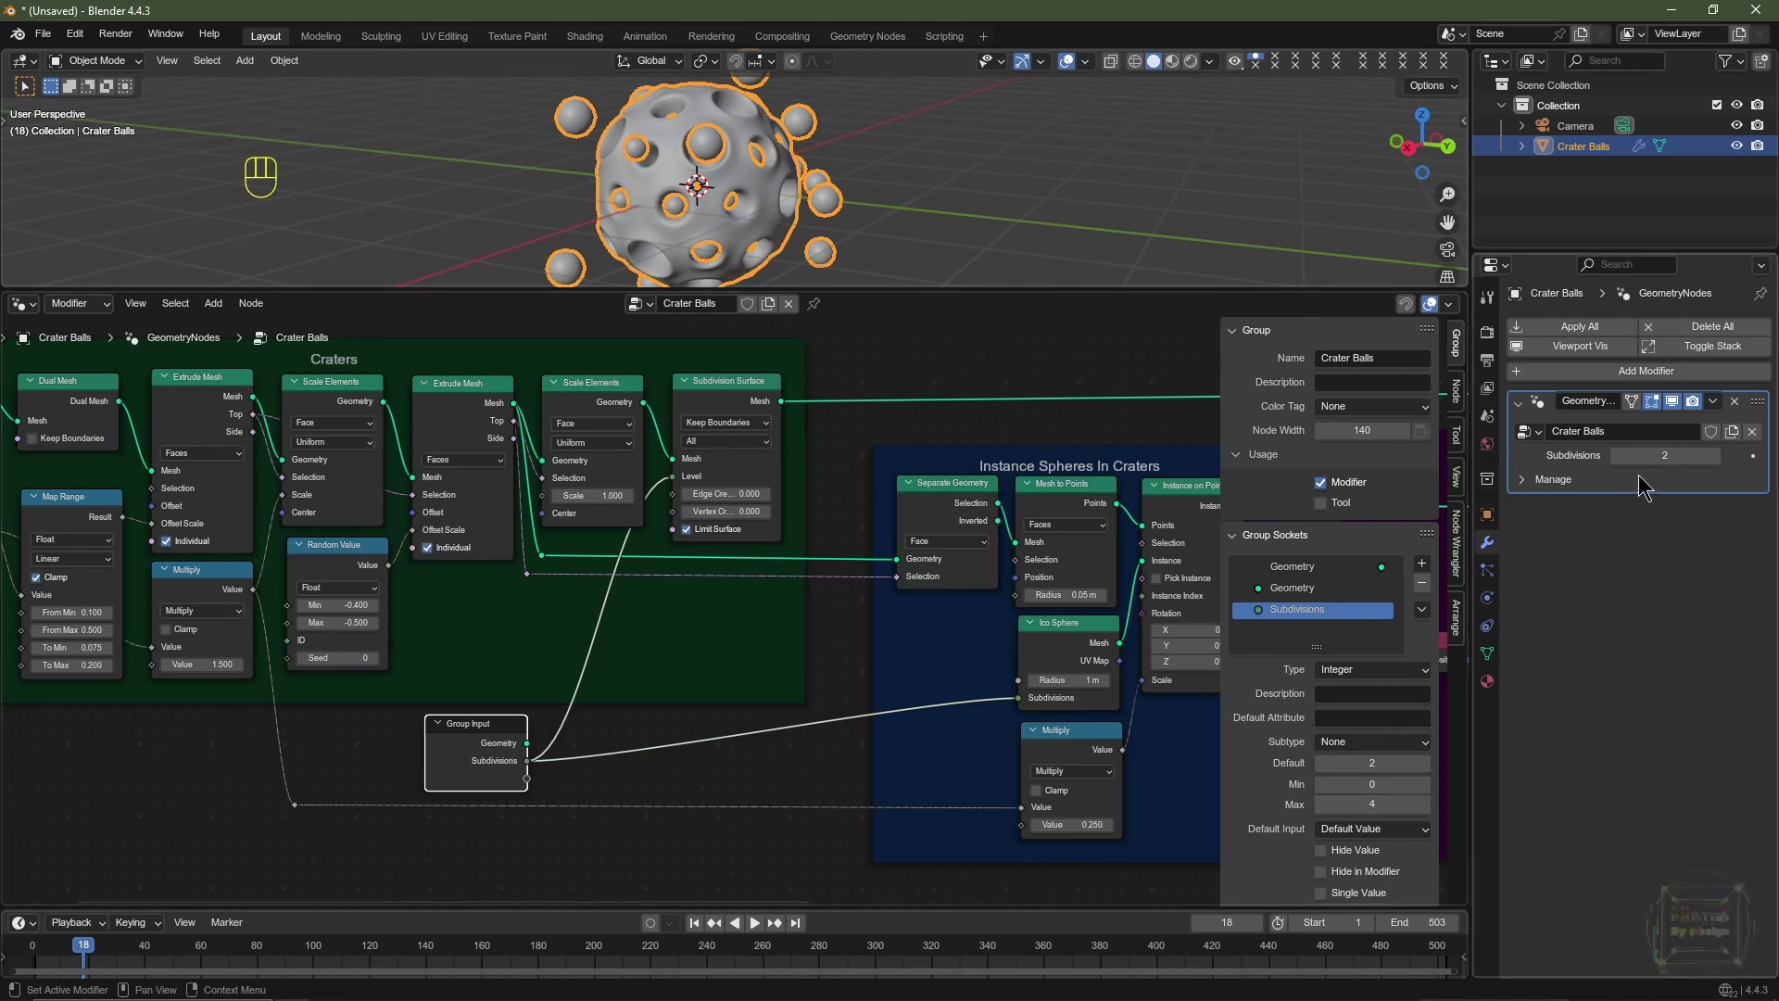
Step: Set the Crater Balls modifier's Subdivisions to 4 and inspect the spheres and craters up close
drag(1642, 454, 1658, 455)
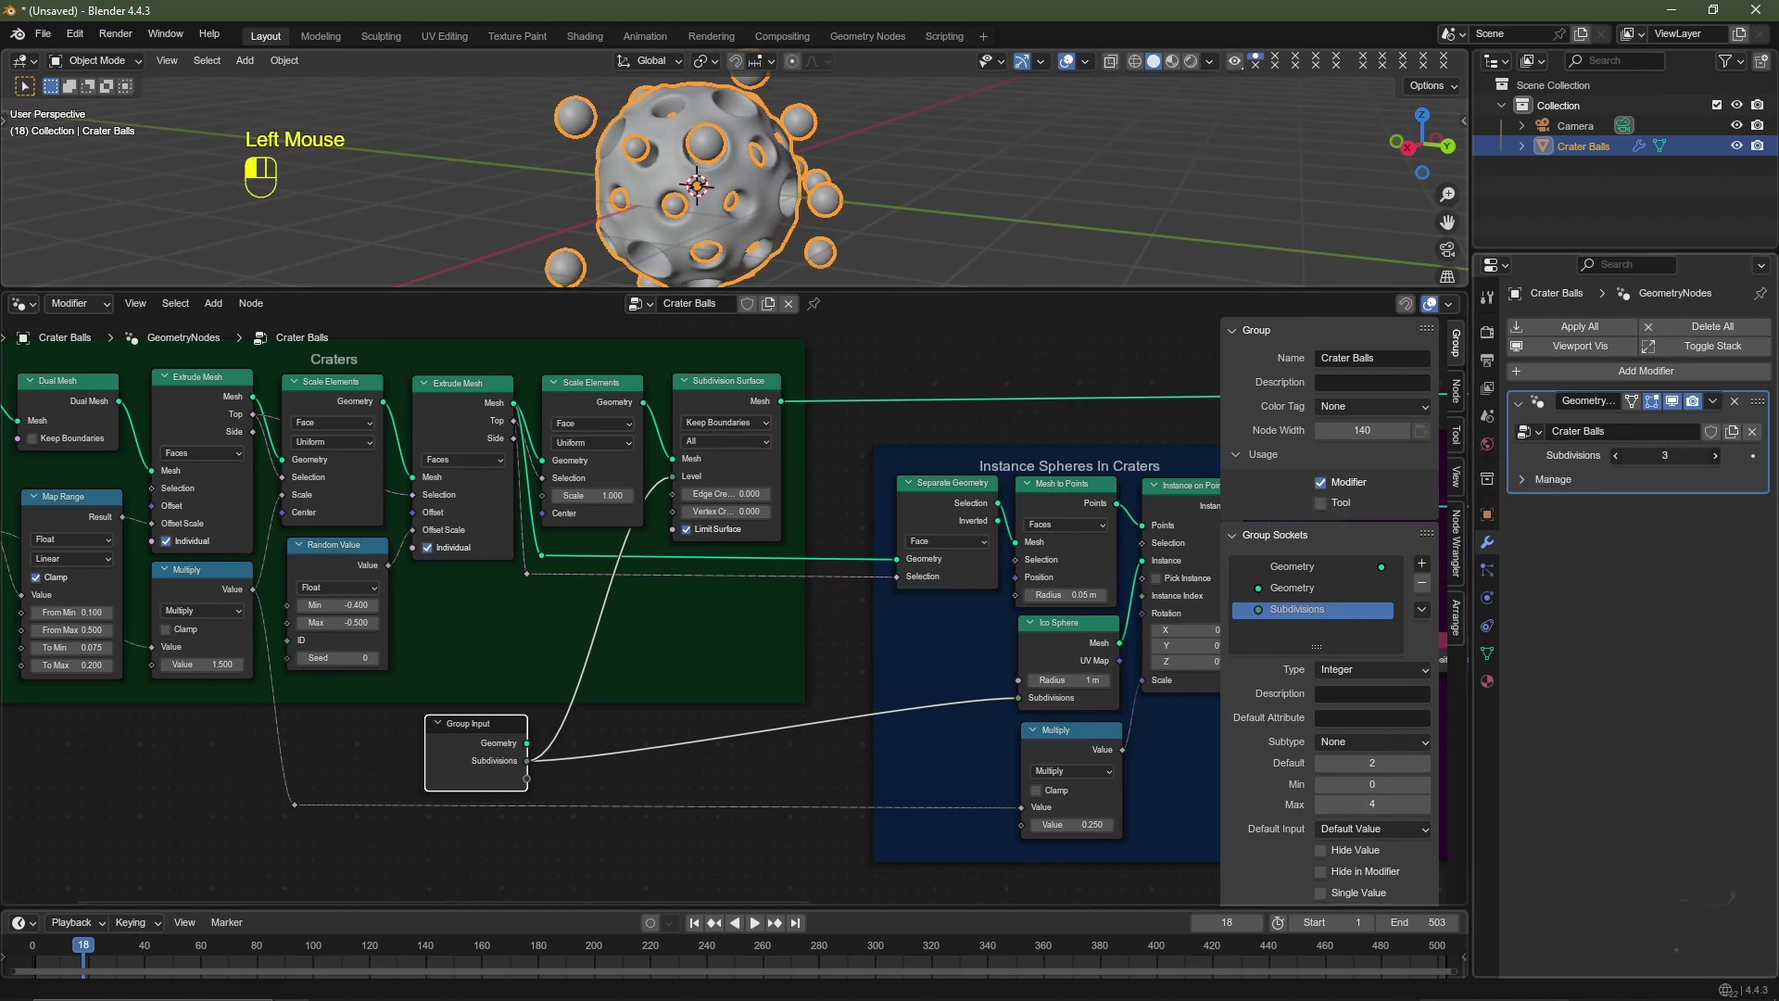
scroll(775, 139, up, 5)
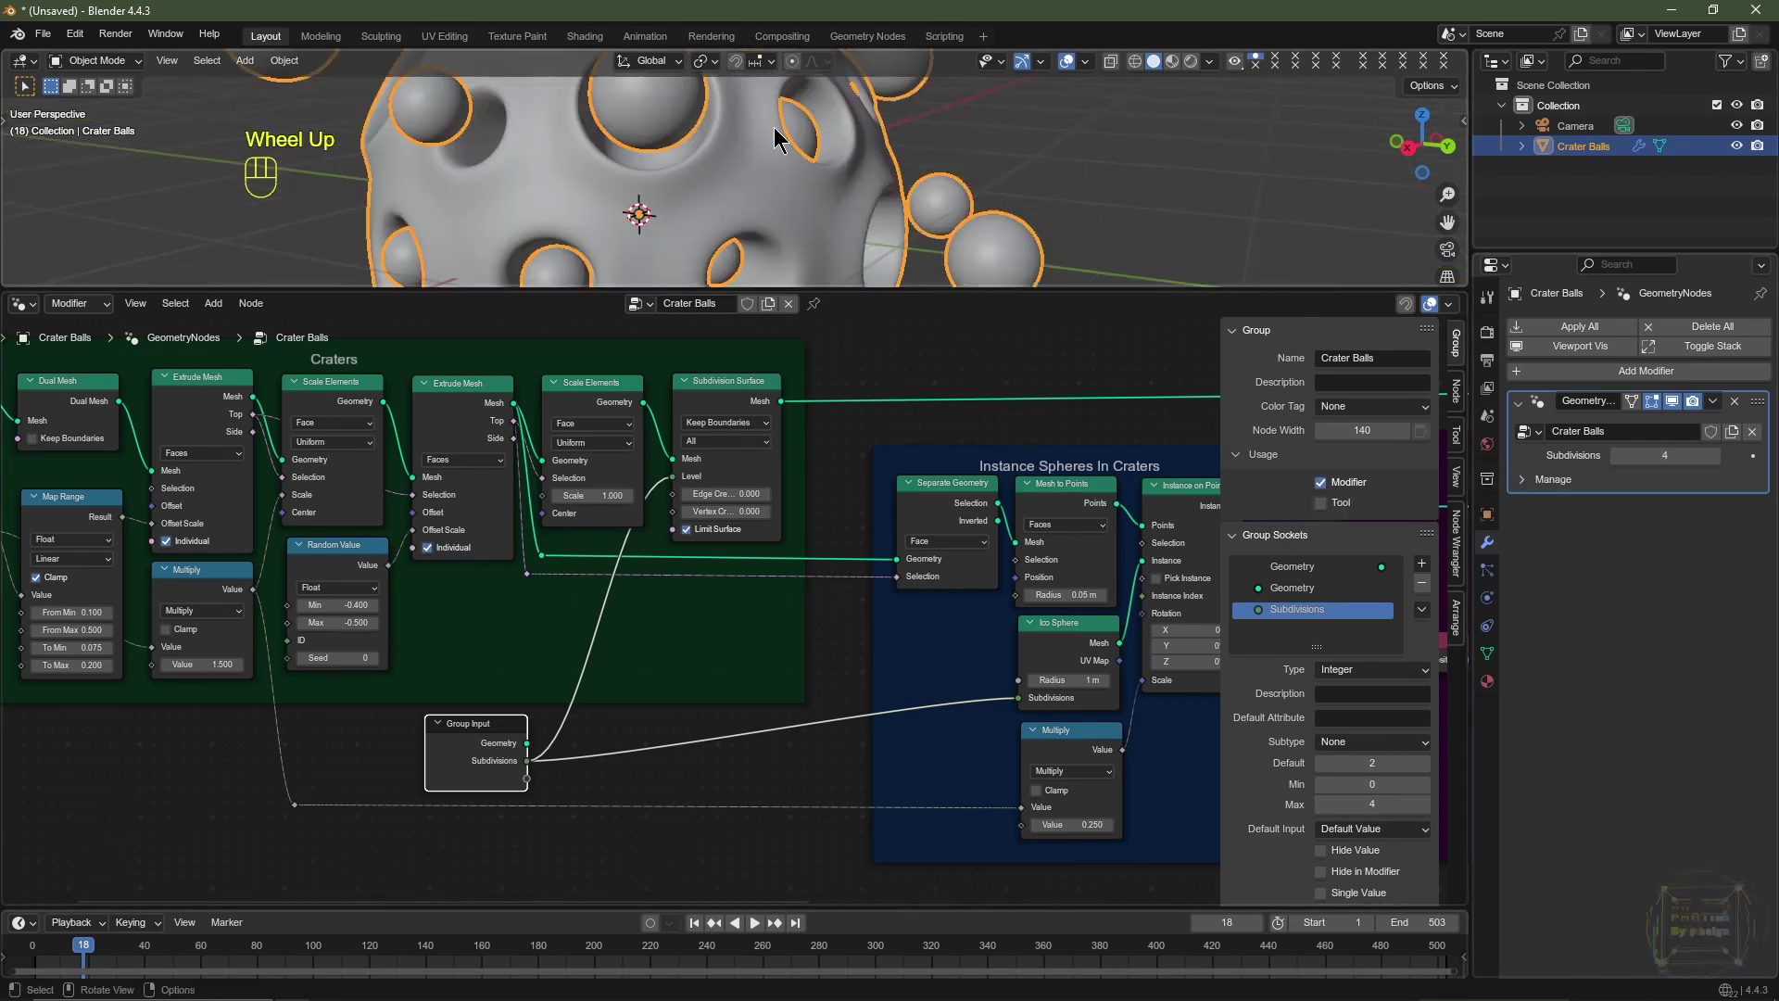
scroll(789, 176, down, 5)
Step: Move the Group Input node down into the empty space beside the Wave Texture Movement frame and hide the node editor's sidebar
scroll(663, 666, down, 2)
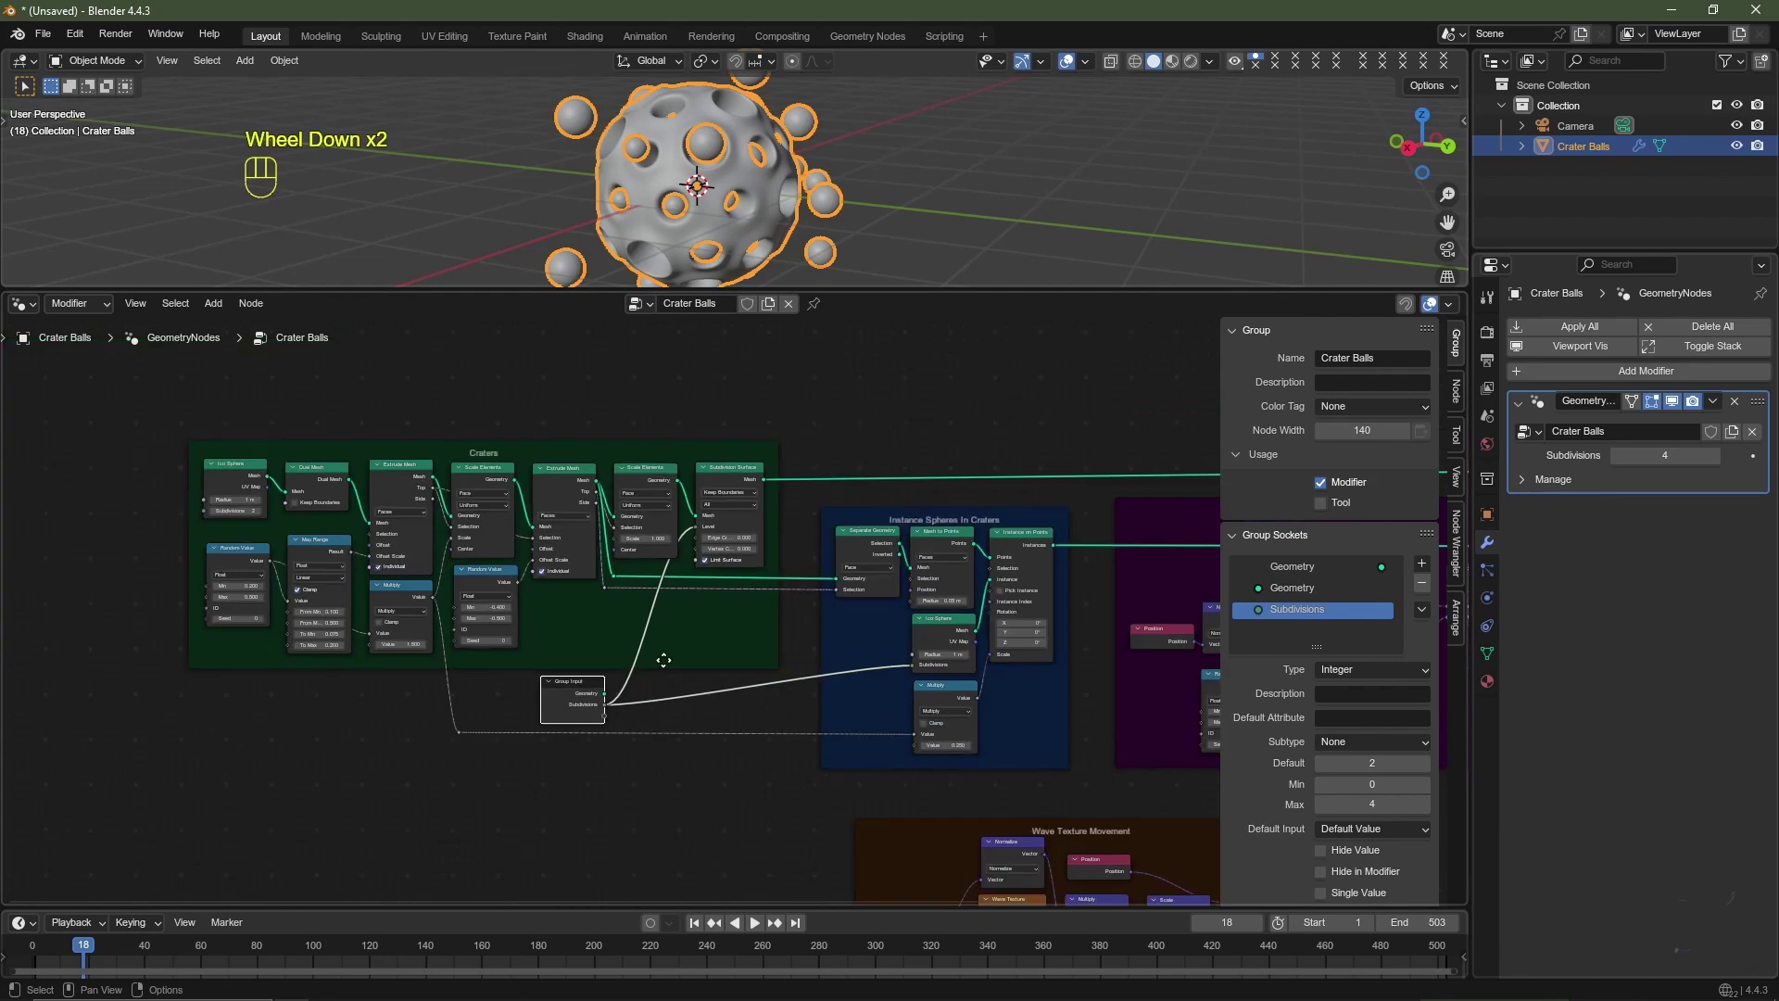
click(581, 705)
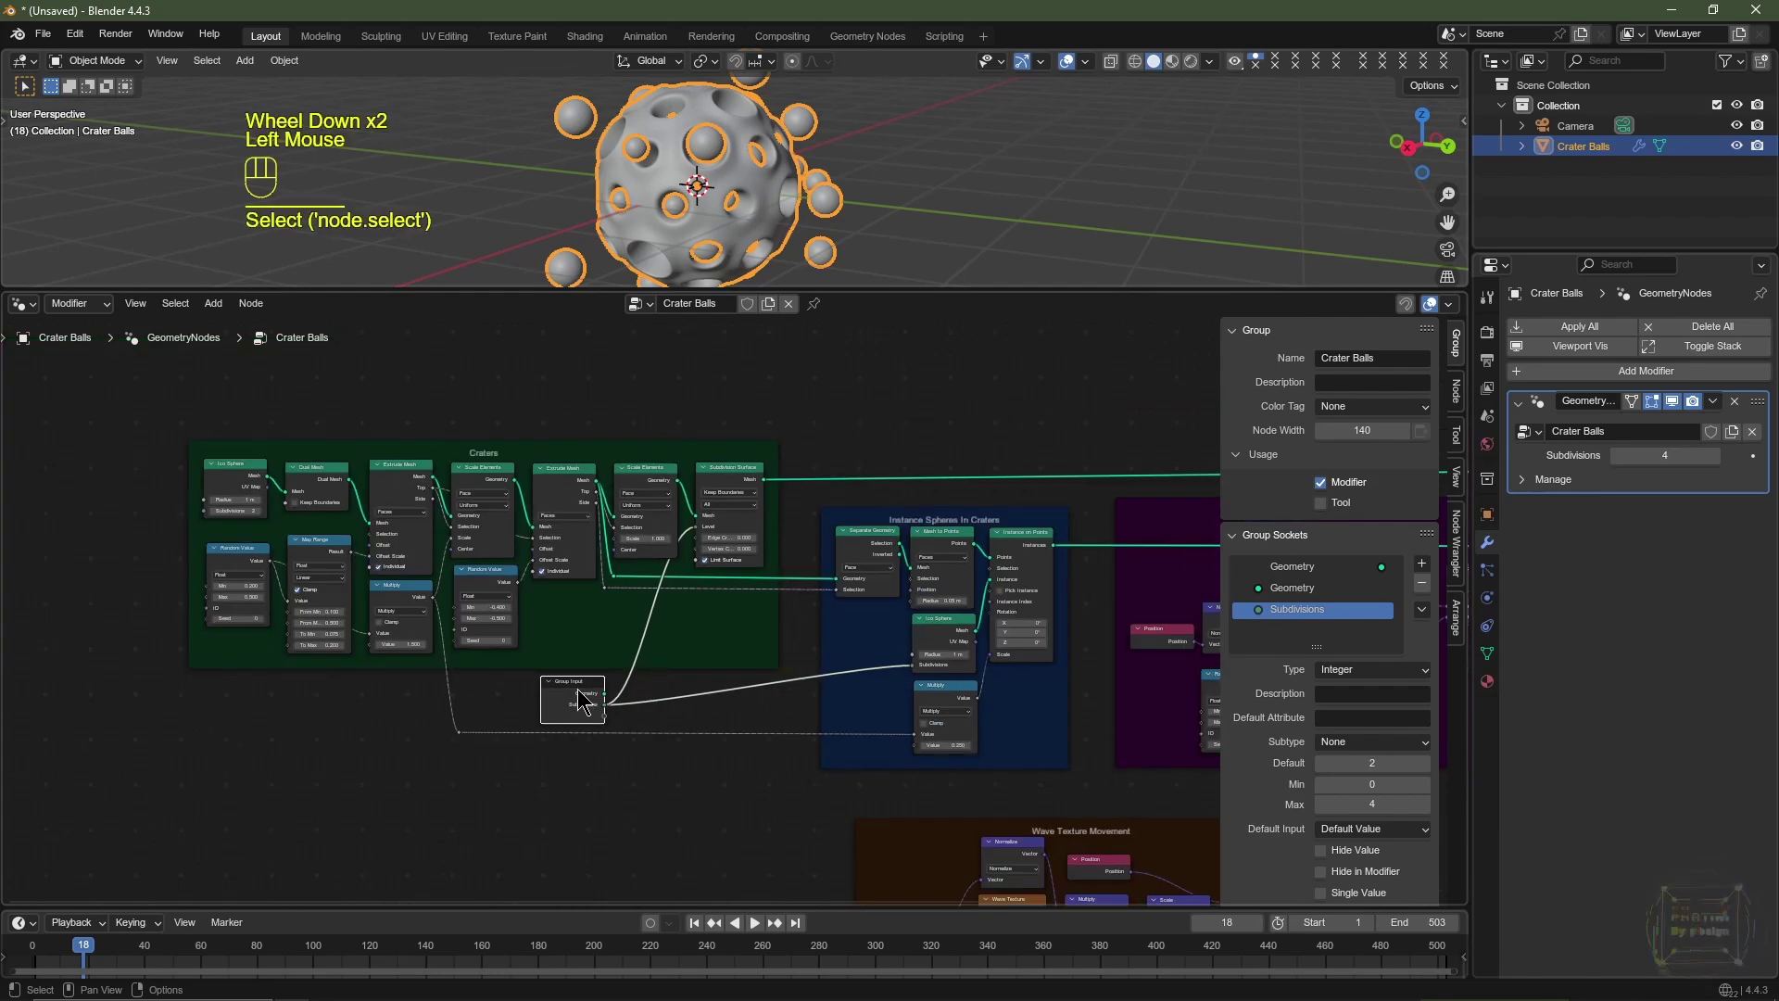
key(g)
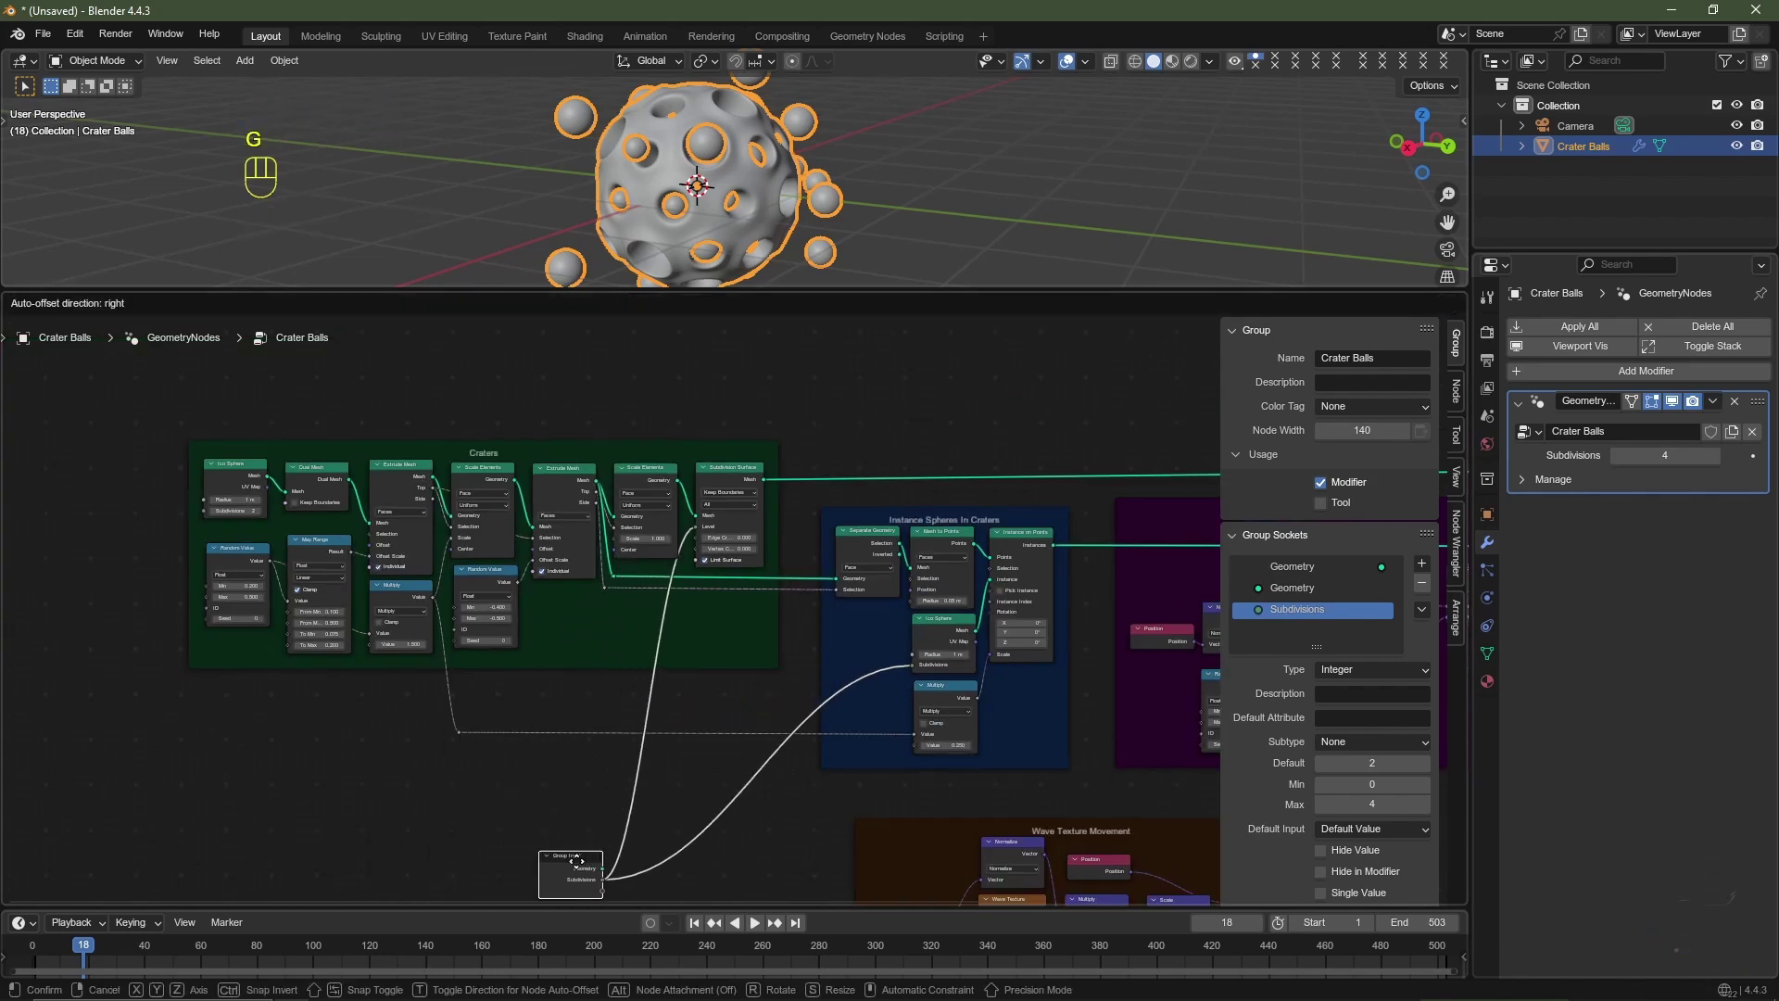
click(615, 816)
scroll(1127, 791, down, 2)
middle_drag(1127, 792, 599, 676)
key(n)
key(n)
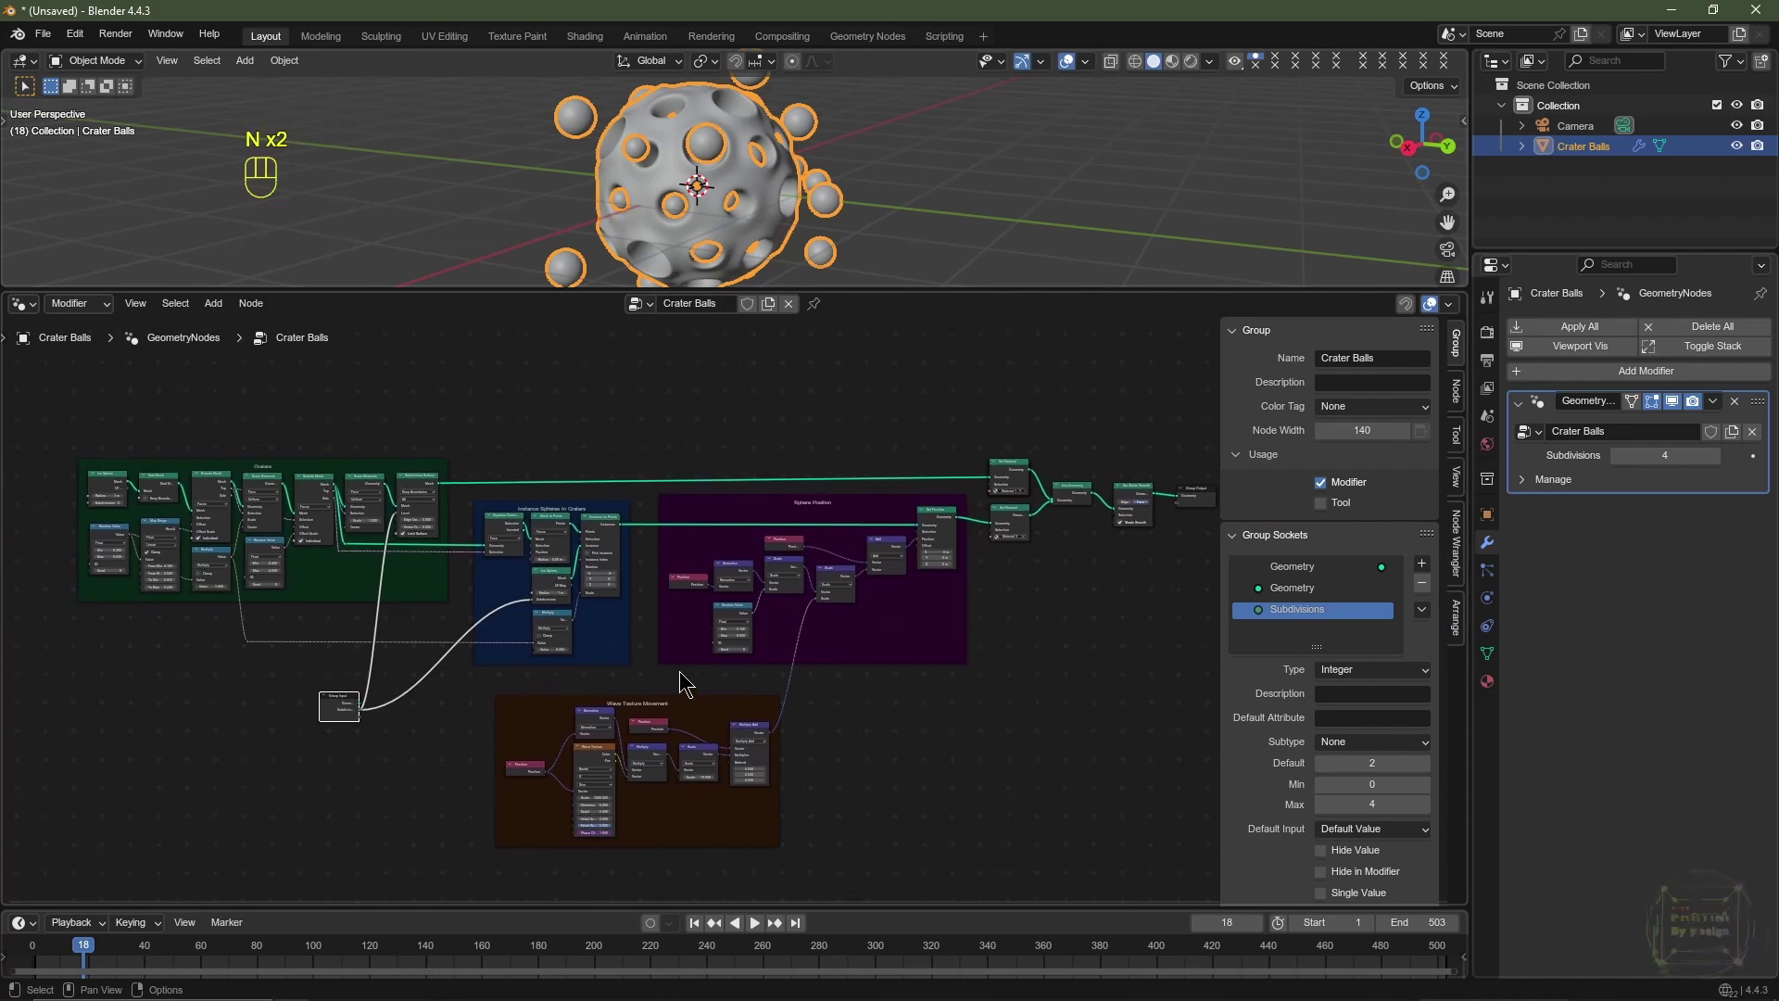
key(n)
scroll(686, 686, up, 2)
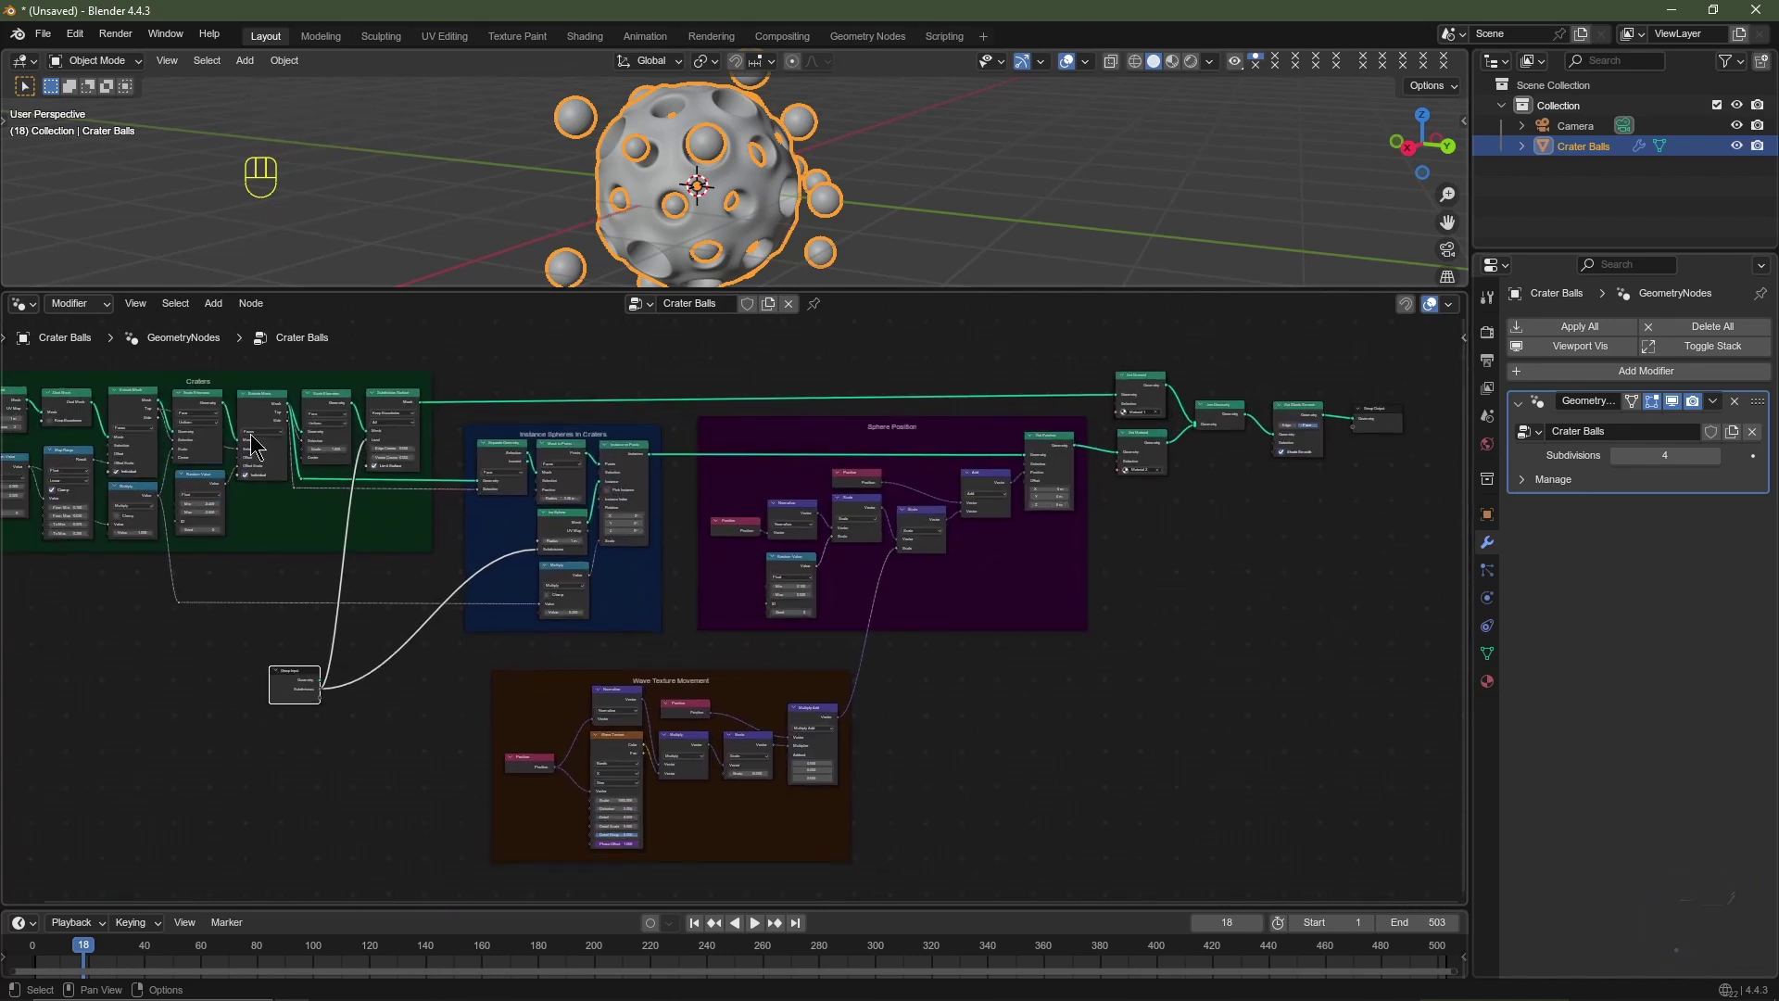
Step: Change the Geometry Node Editor area to the Shader Editor to show Material 1's nodes
click(21, 304)
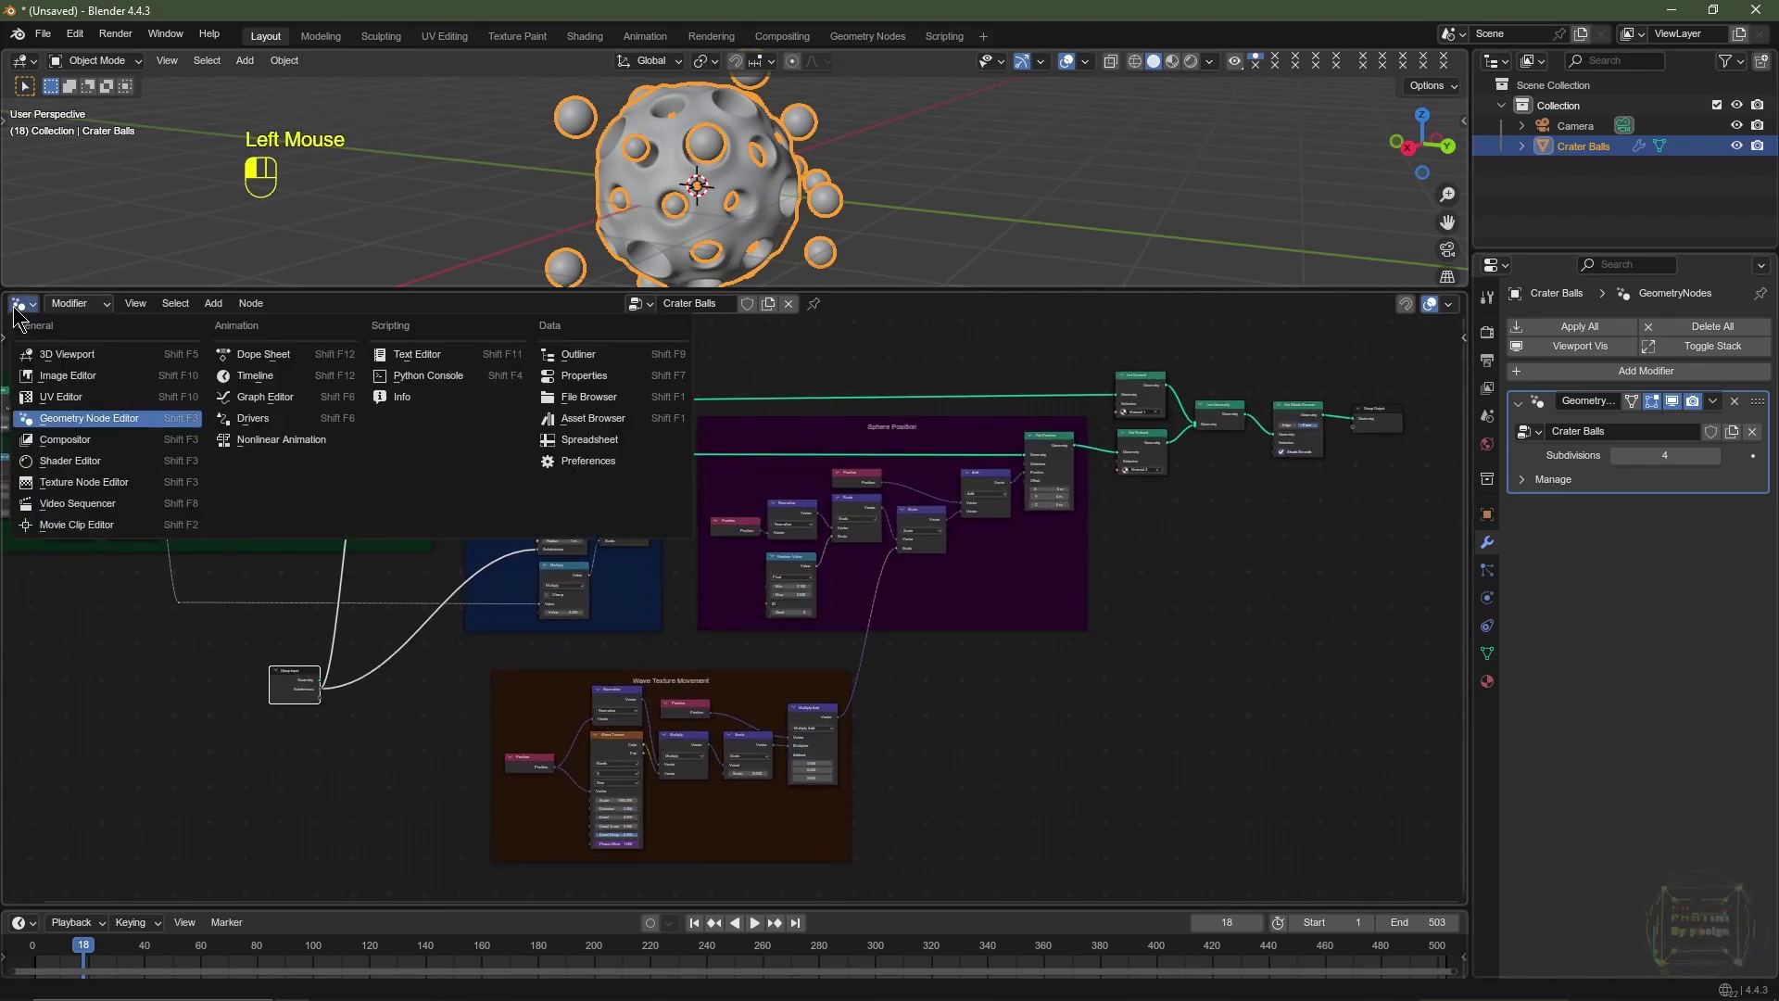
click(70, 460)
scroll(711, 631, up, 7)
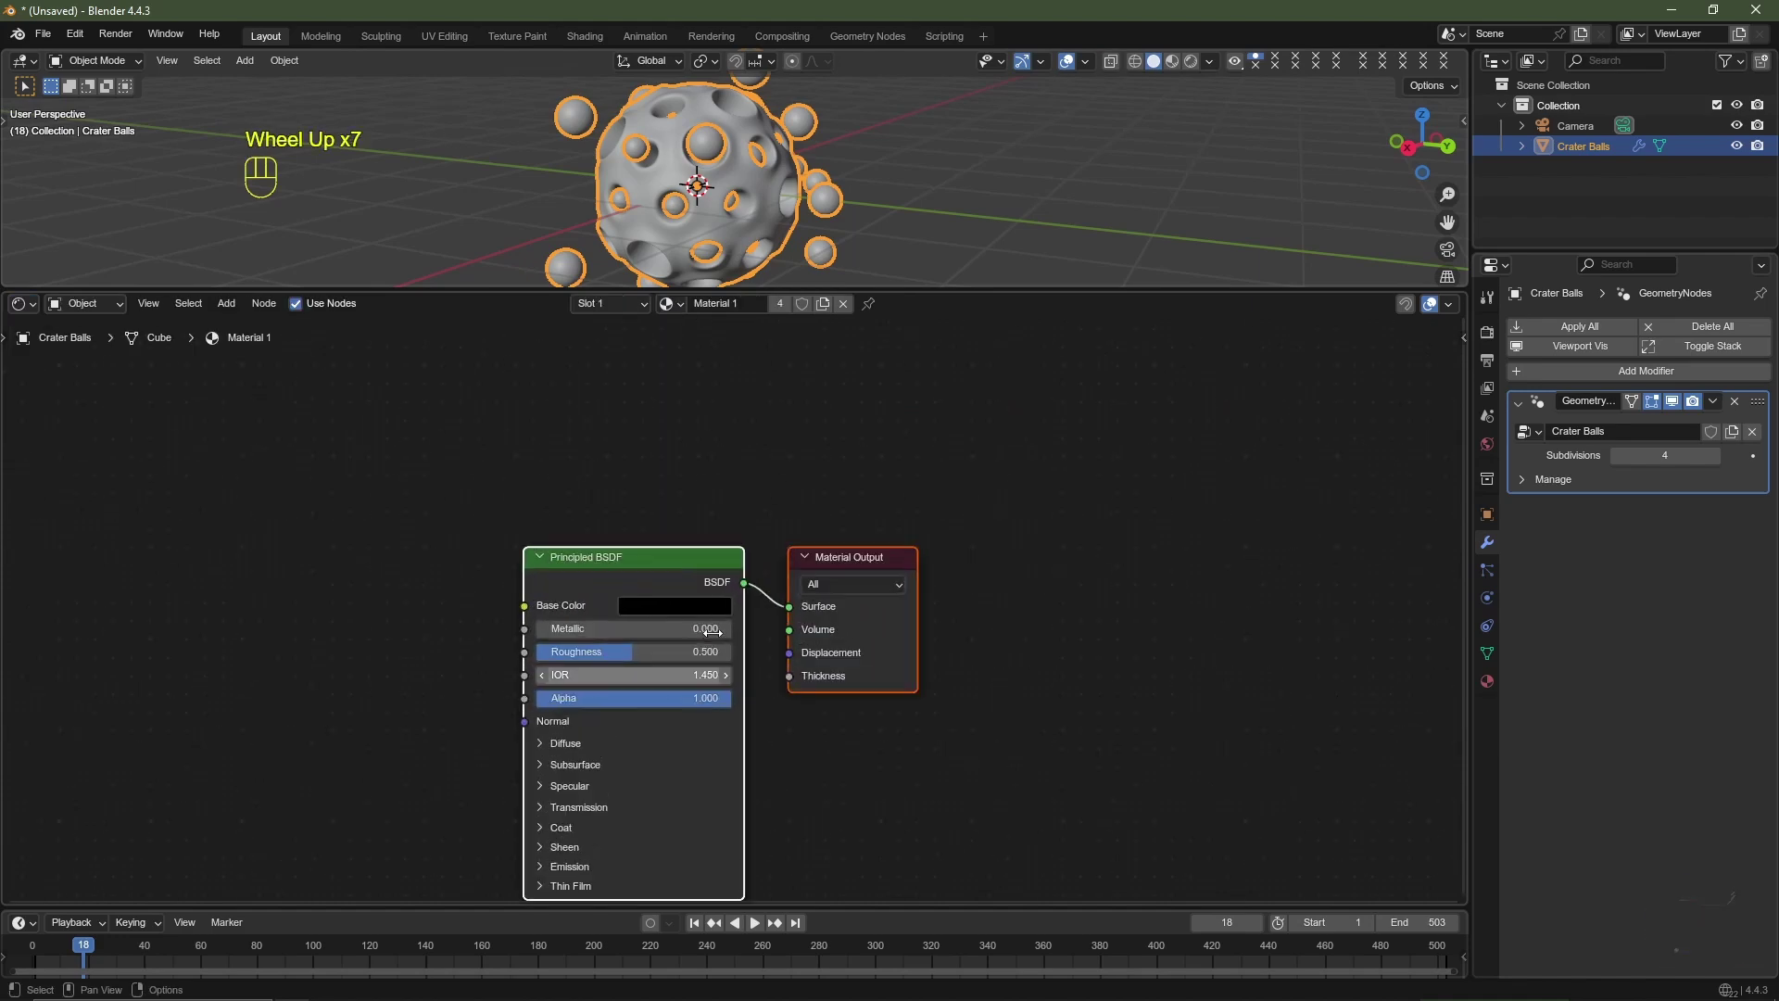
Step: Save the project under the new file name Like And Subscribe.blend in the tutorial folder
click(43, 34)
click(76, 185)
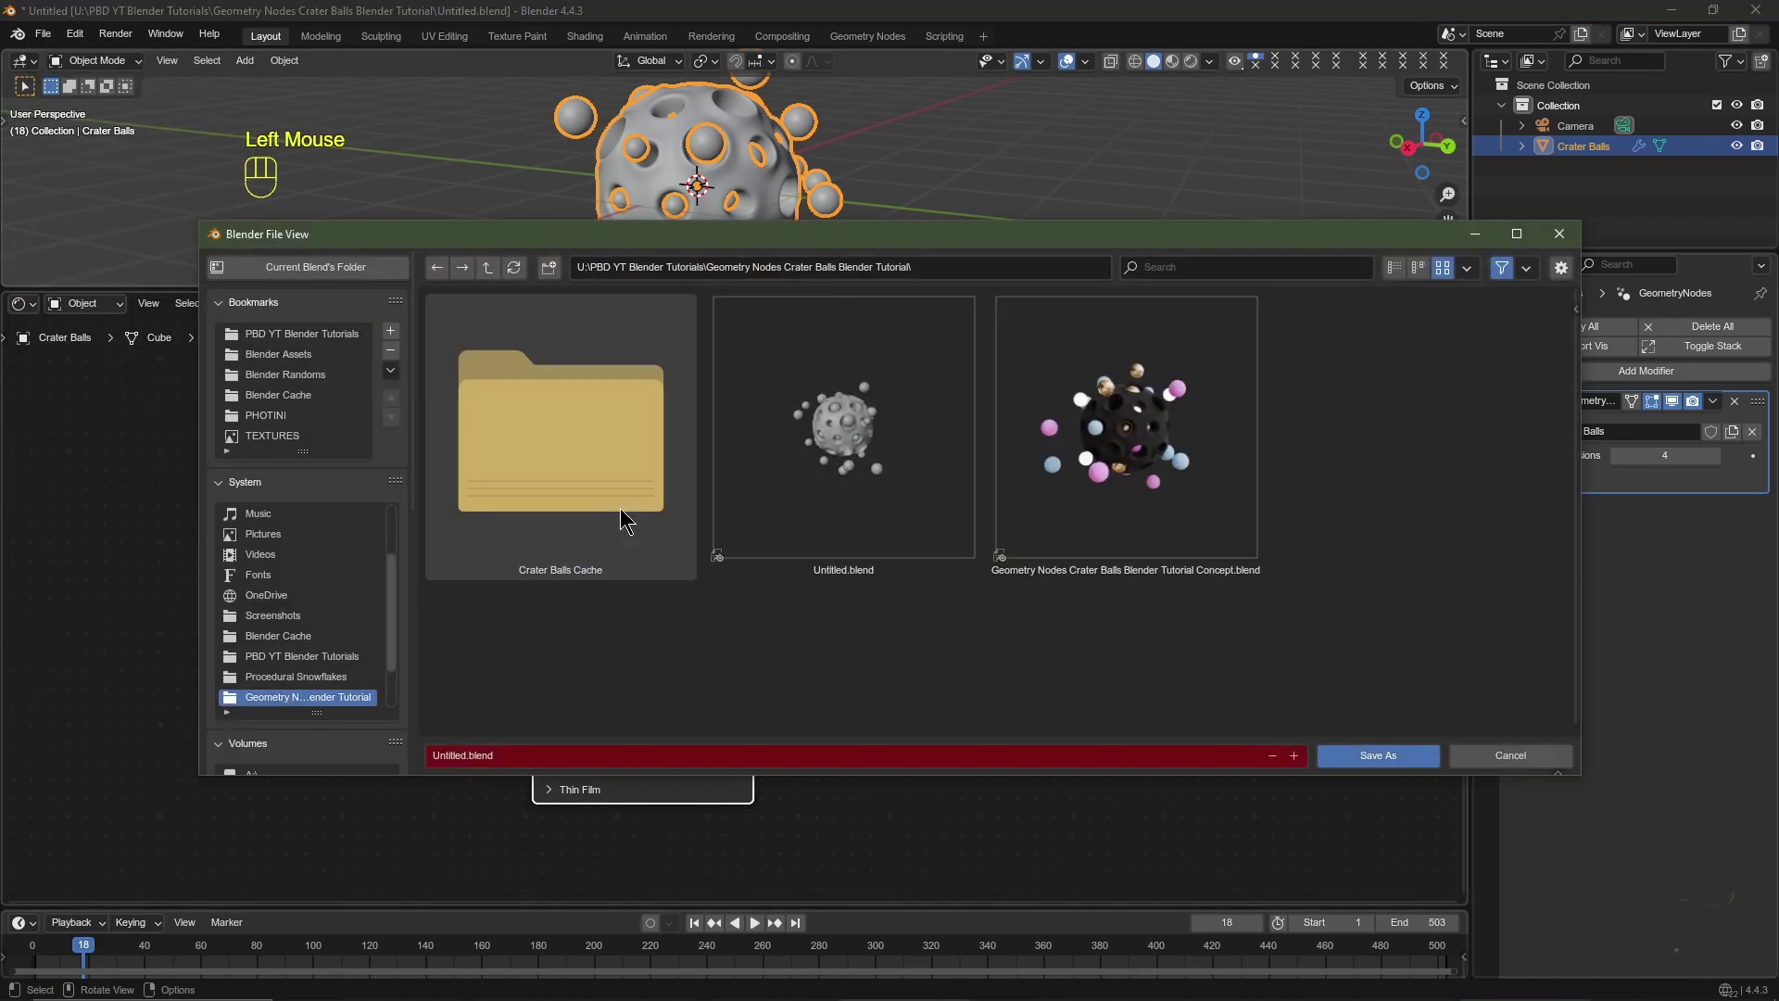
click(514, 759)
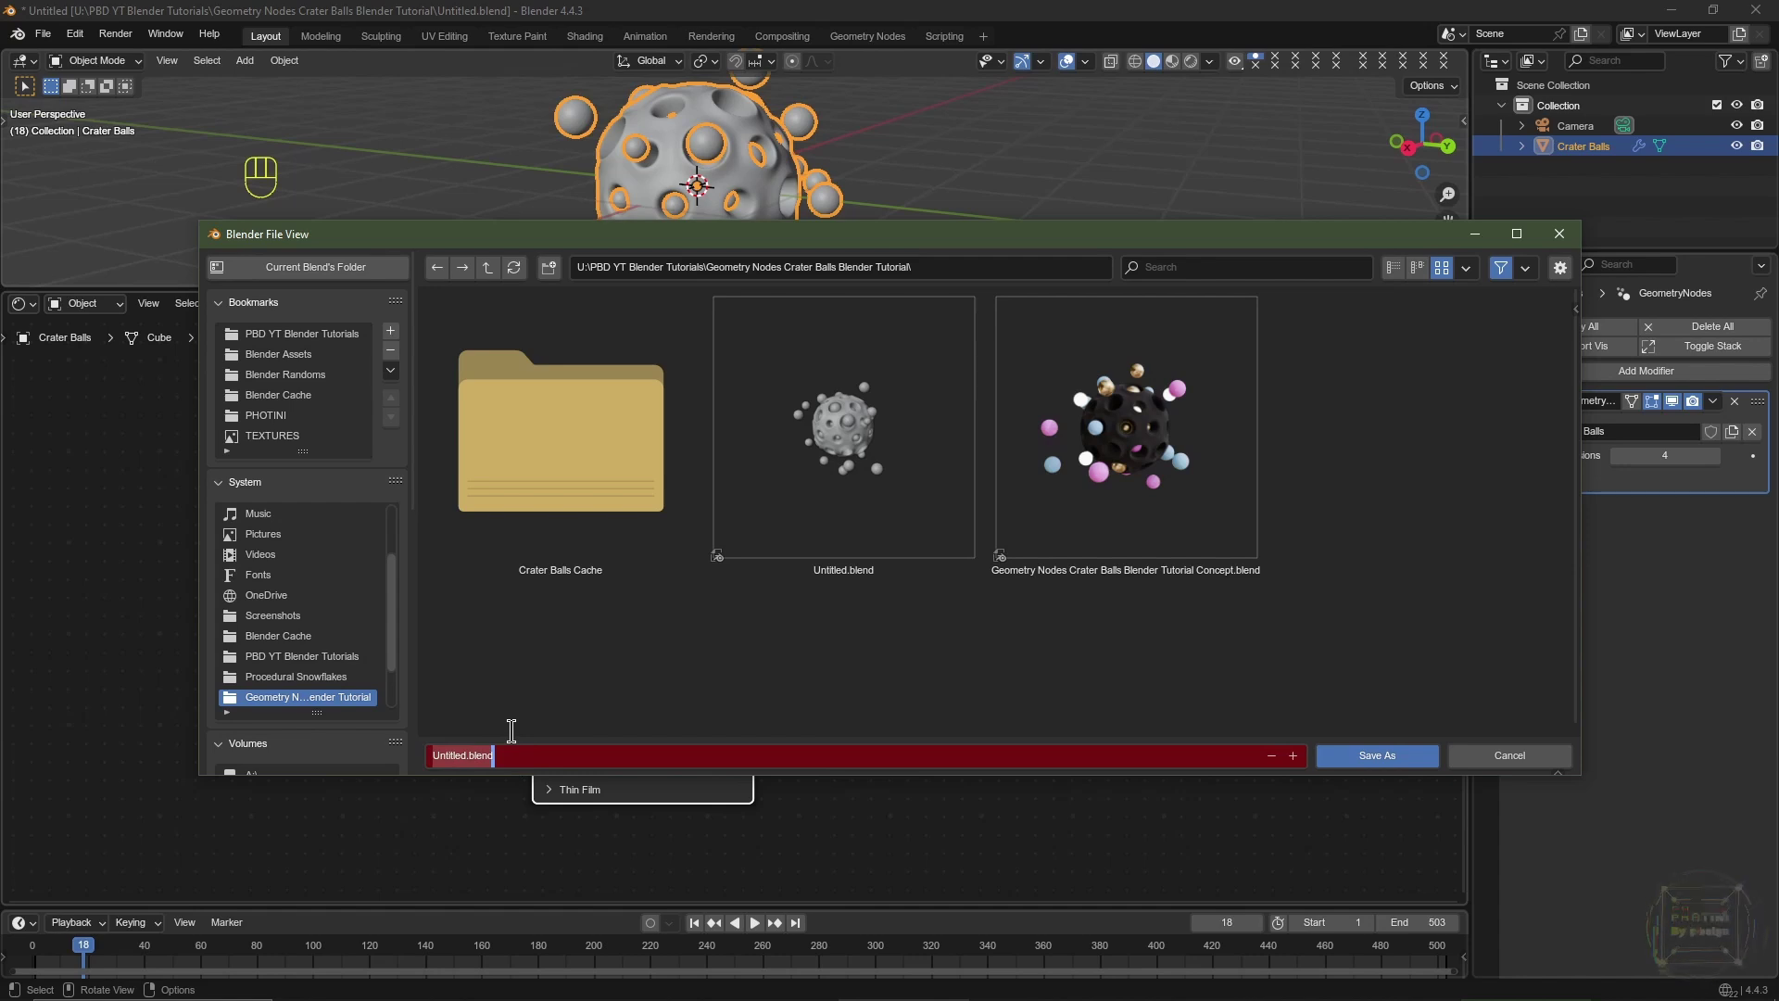
text(Like And Subscribe)
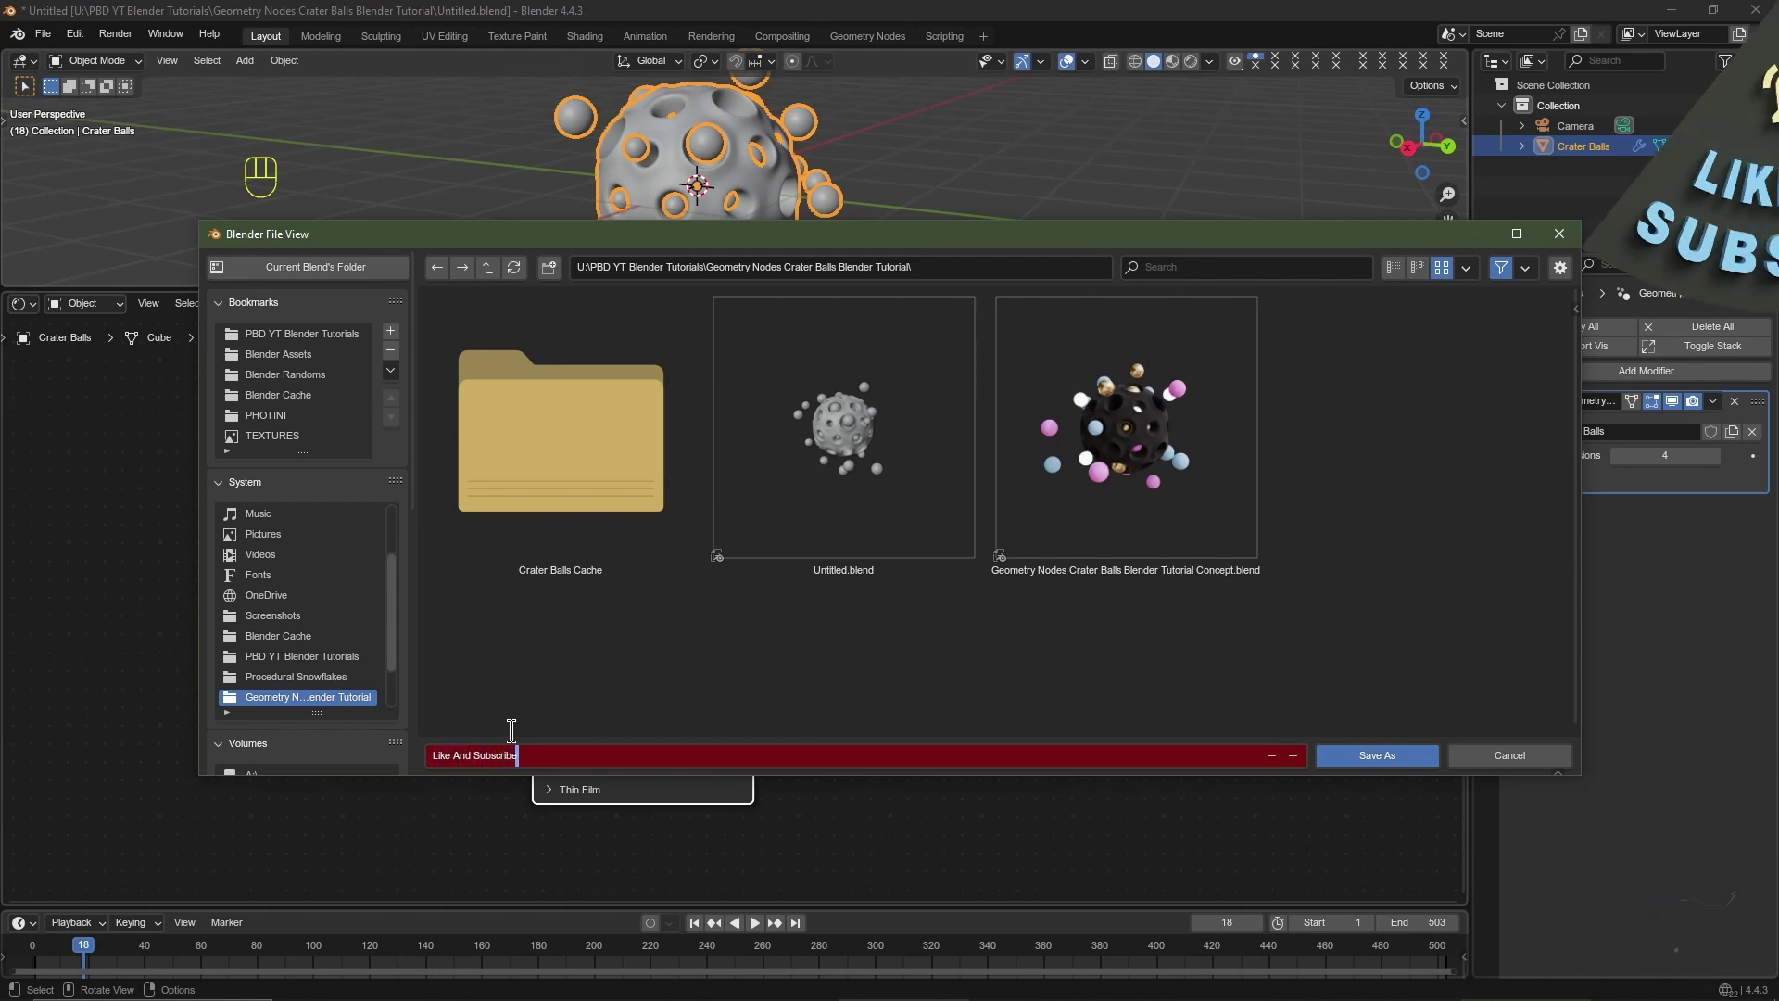
key(Return)
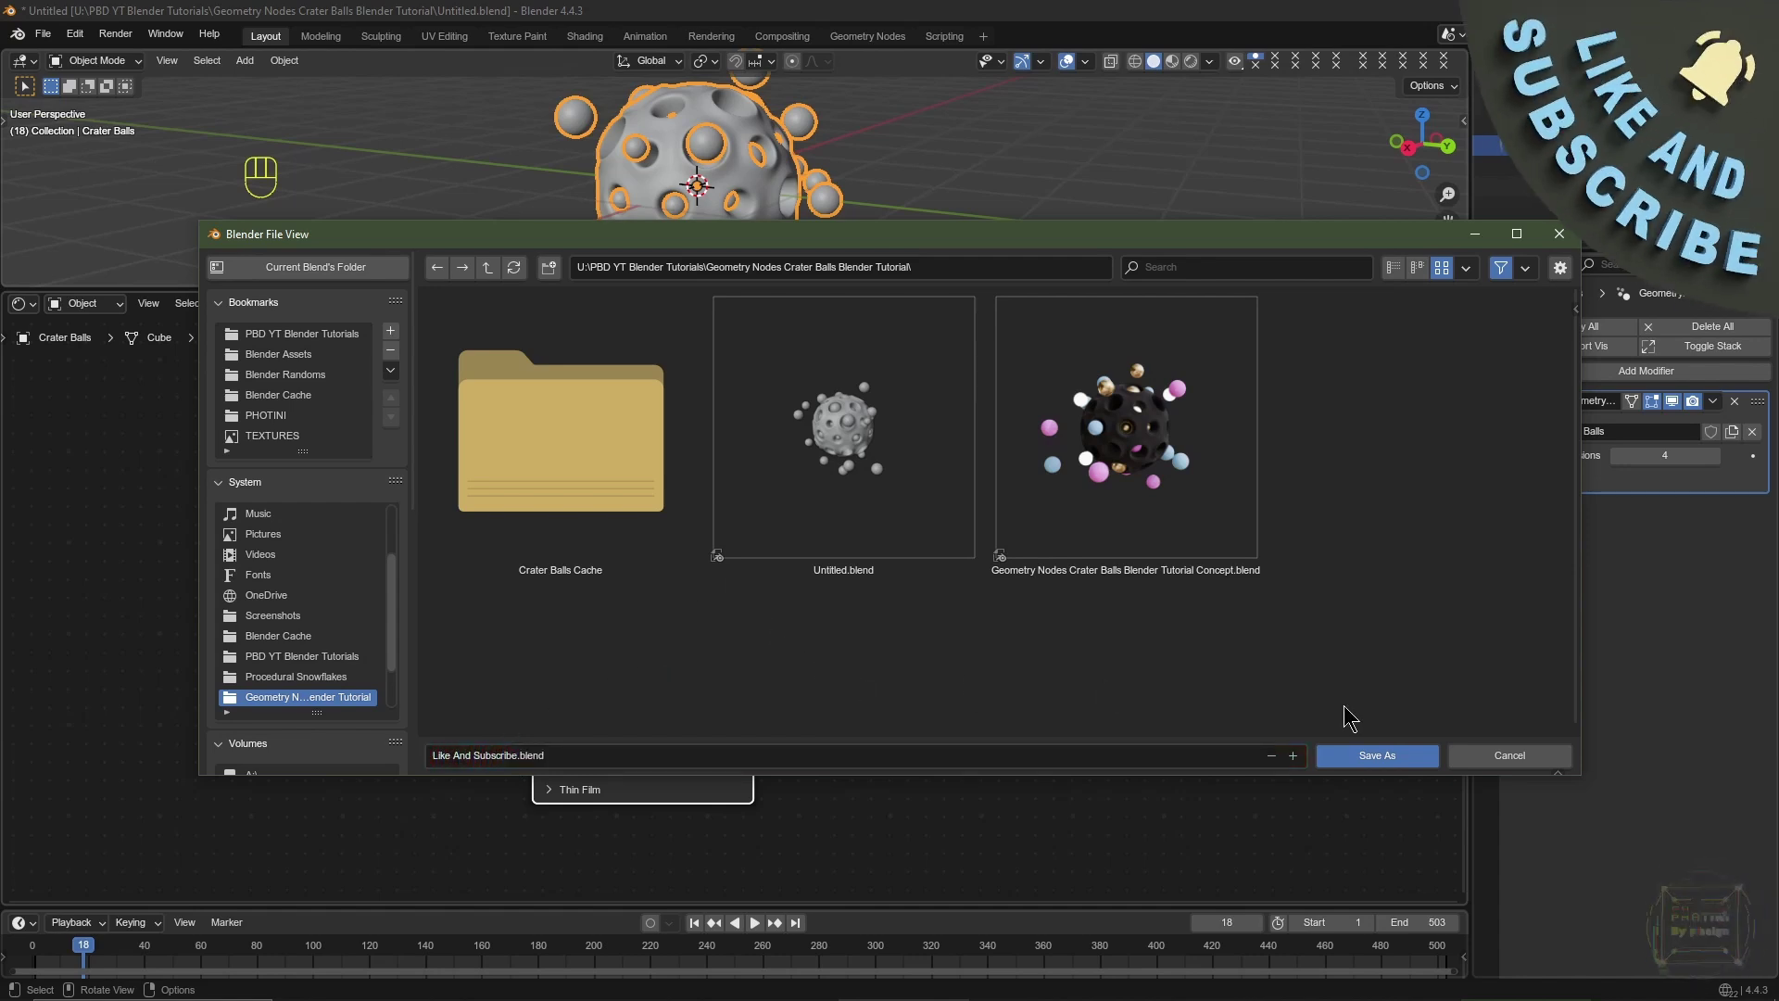
click(1354, 754)
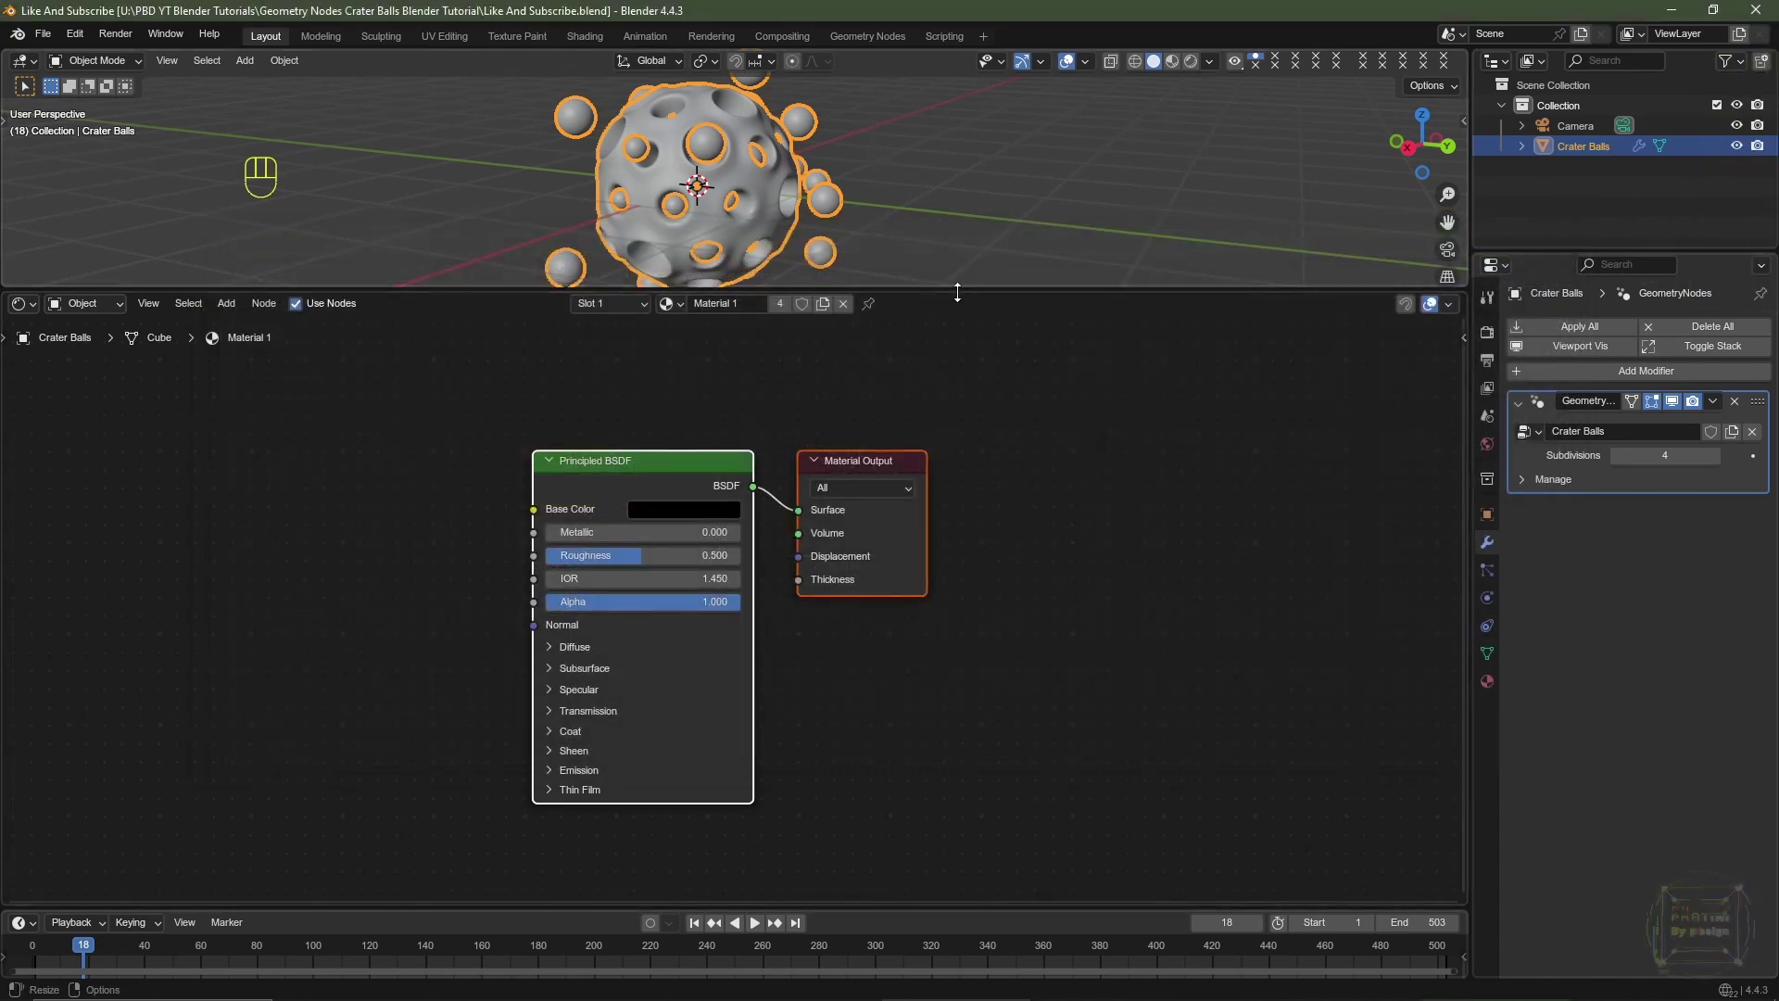
Step: Enlarge the 3D viewport, frame the Crater Balls object in front view and align the camera to that view
drag(954, 291, 931, 628)
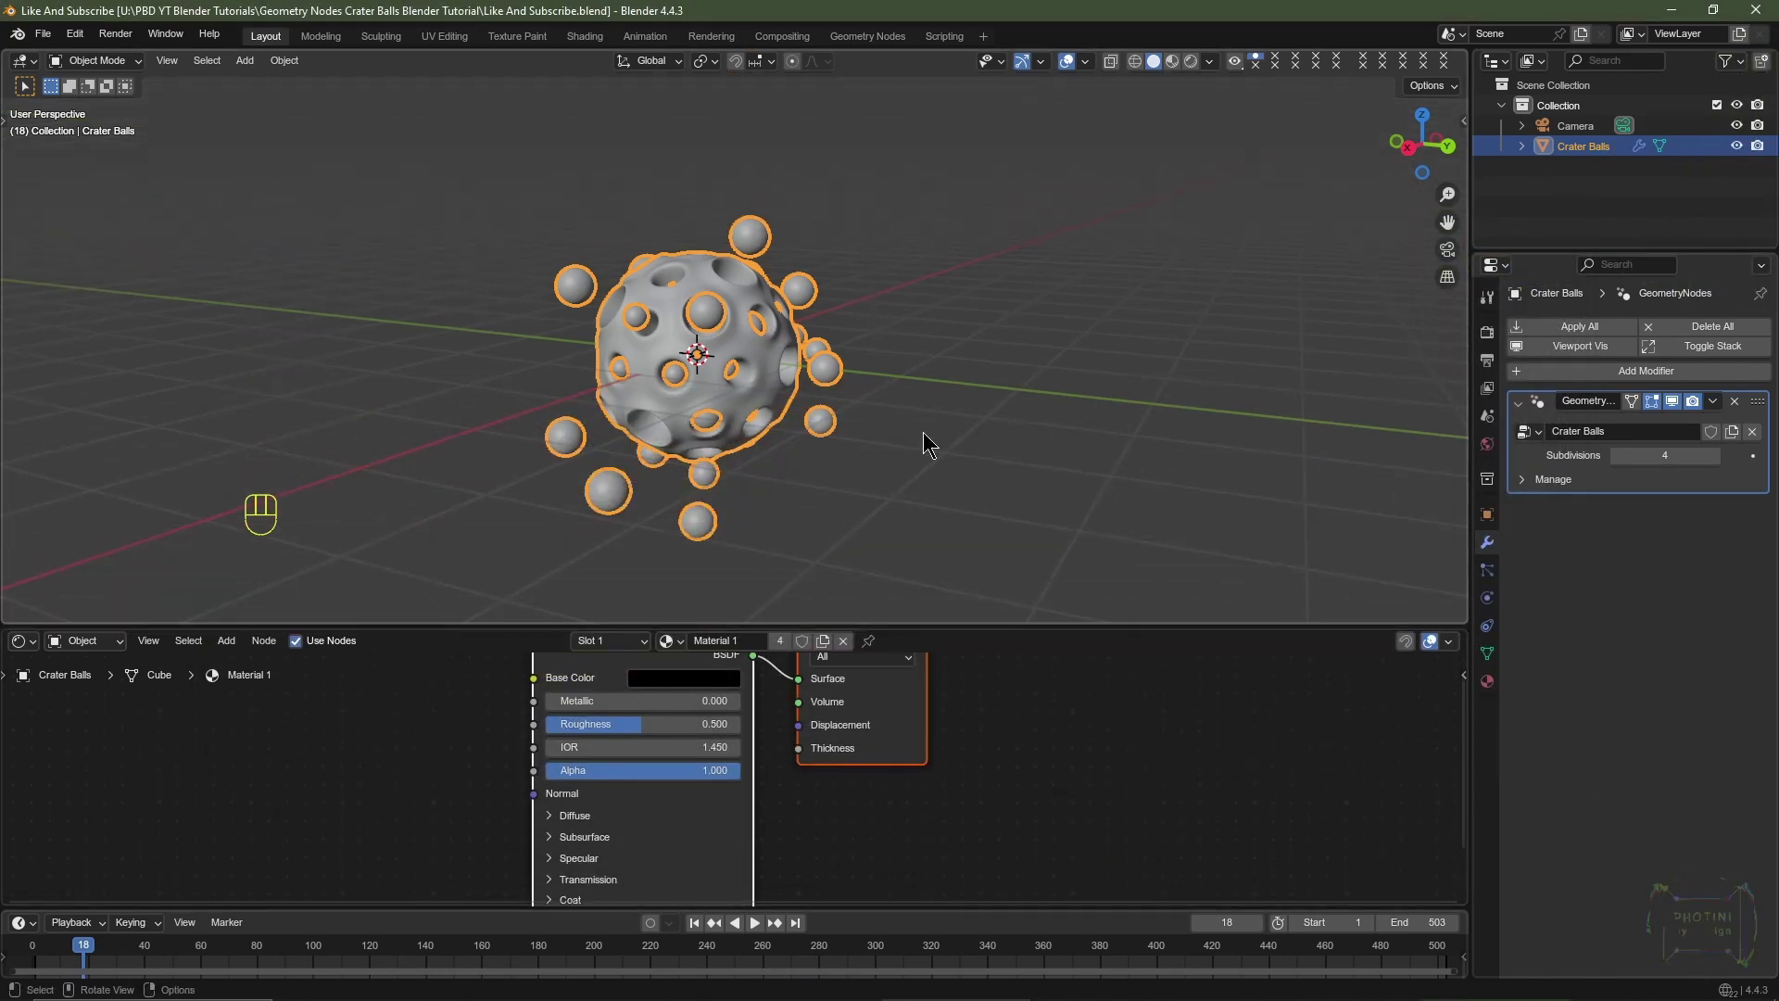
click(637, 372)
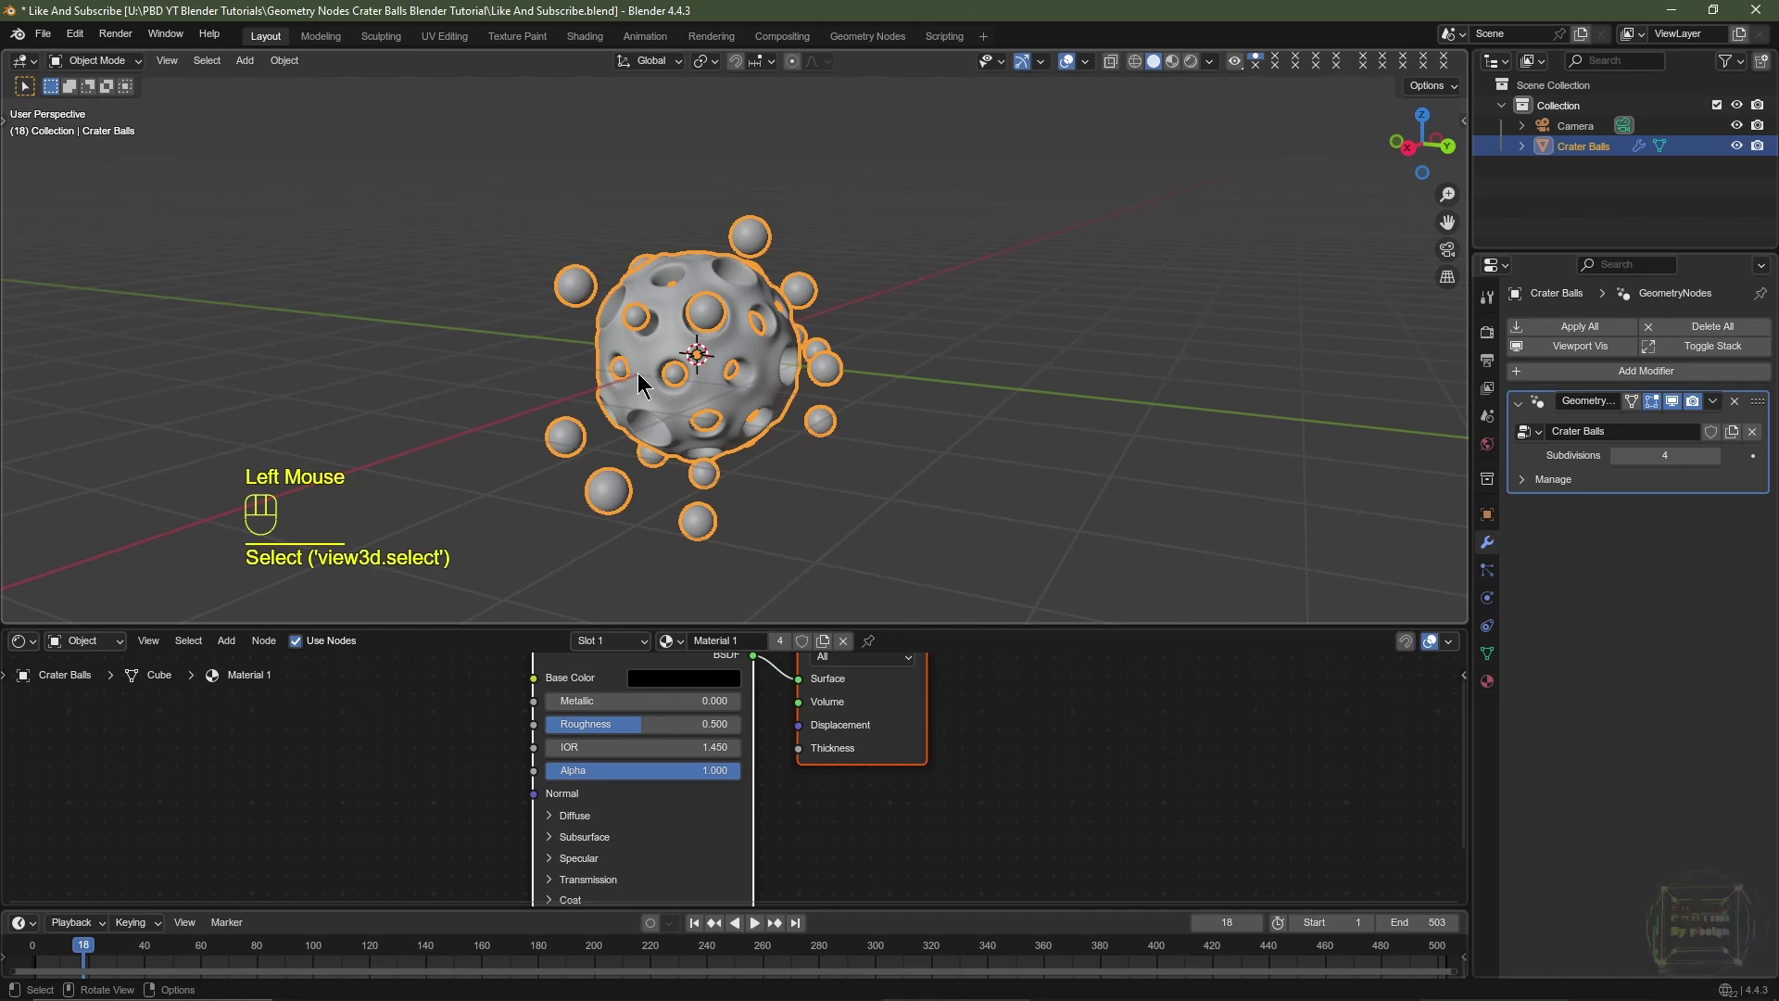
key(KP_1)
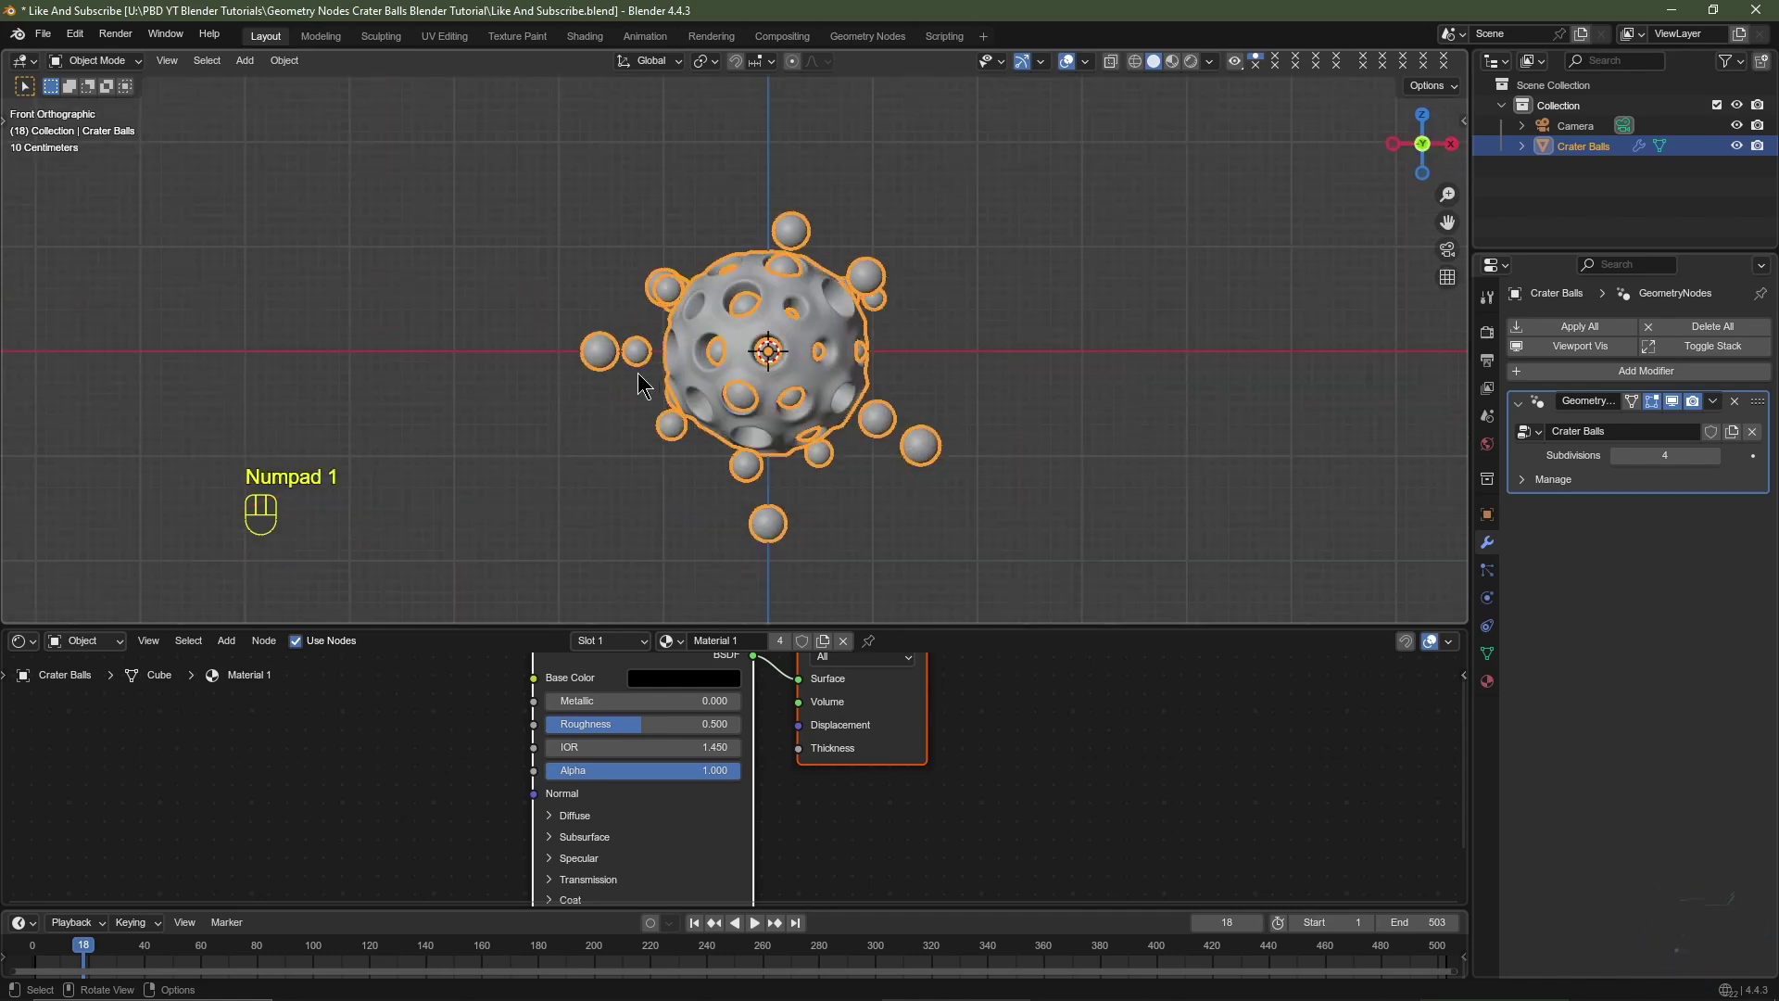
key(KP_Decimal)
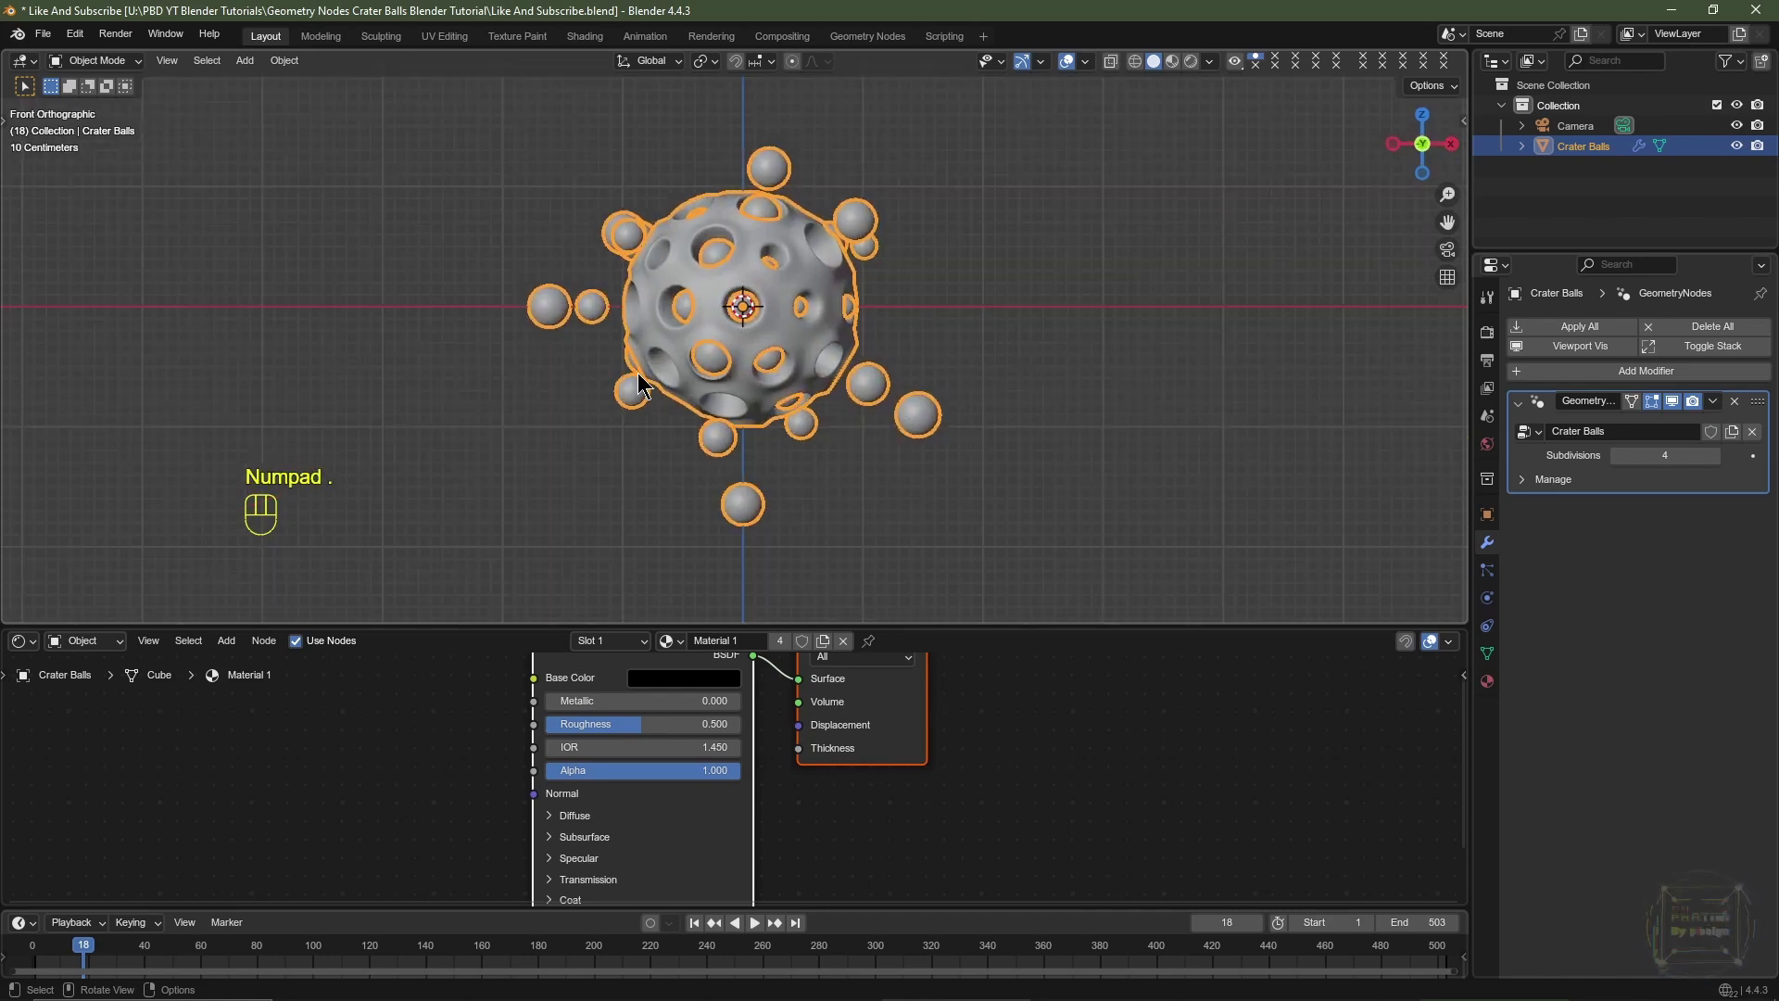
key(ctrl+alt+KP_0)
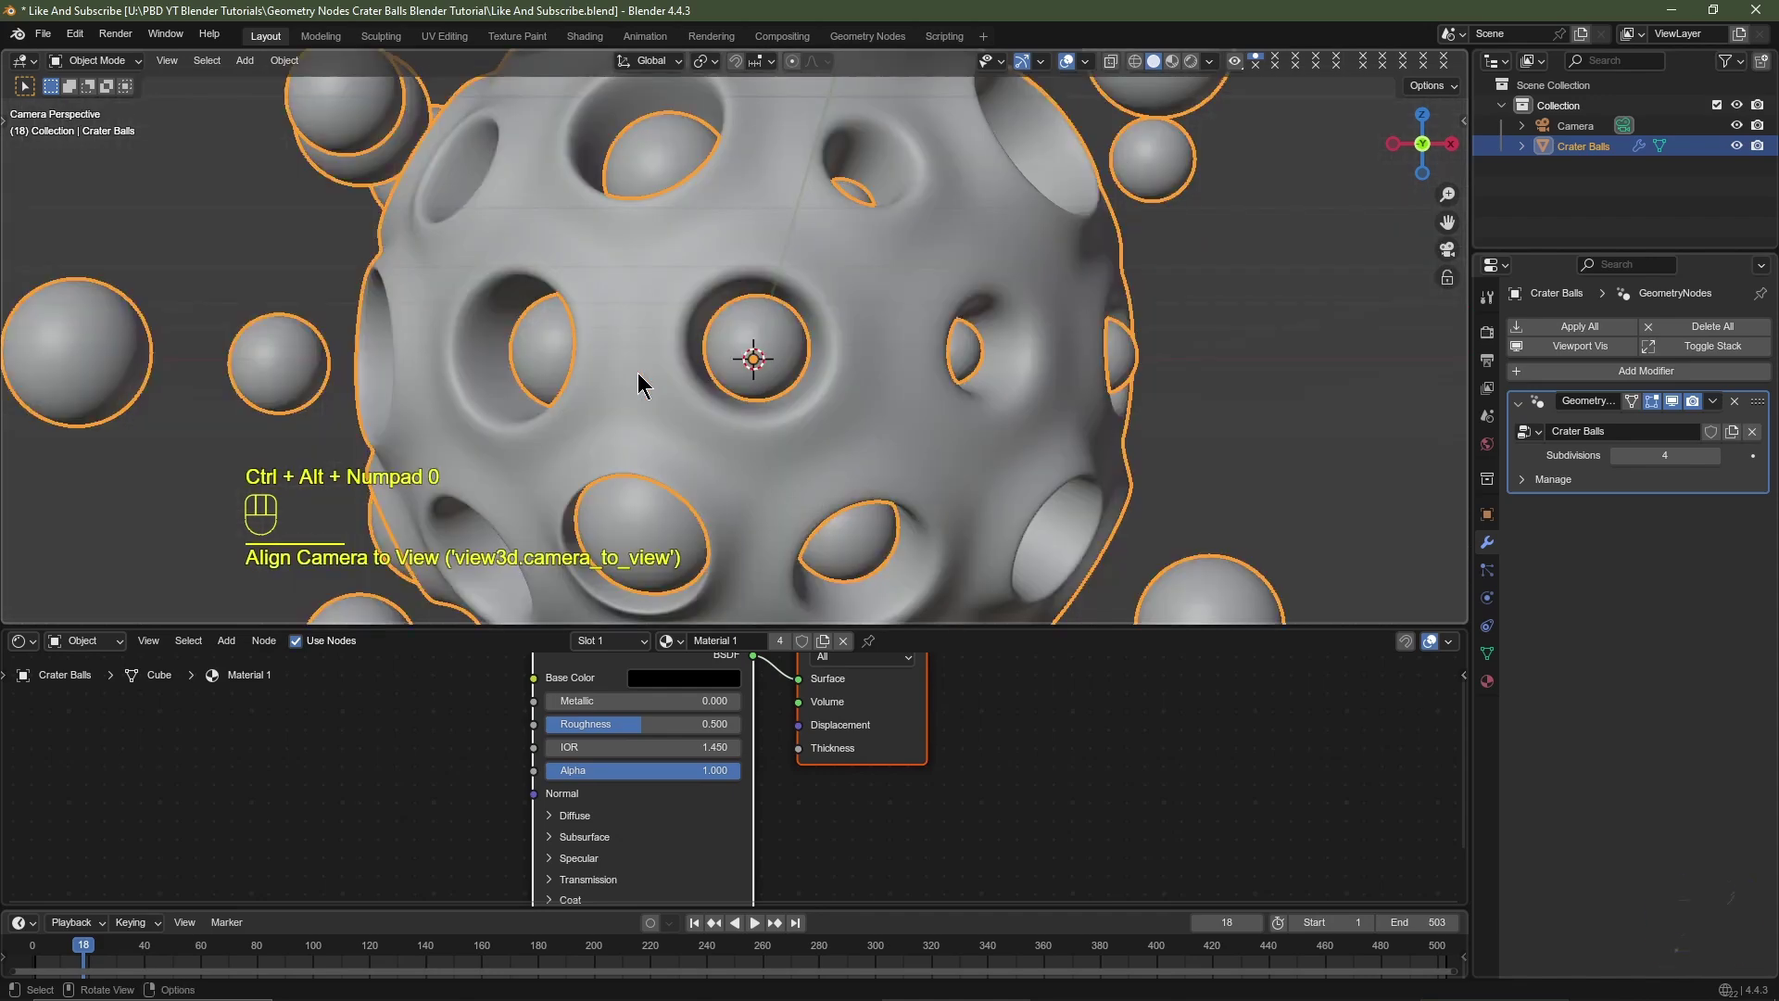
scroll(637, 382, down, 3)
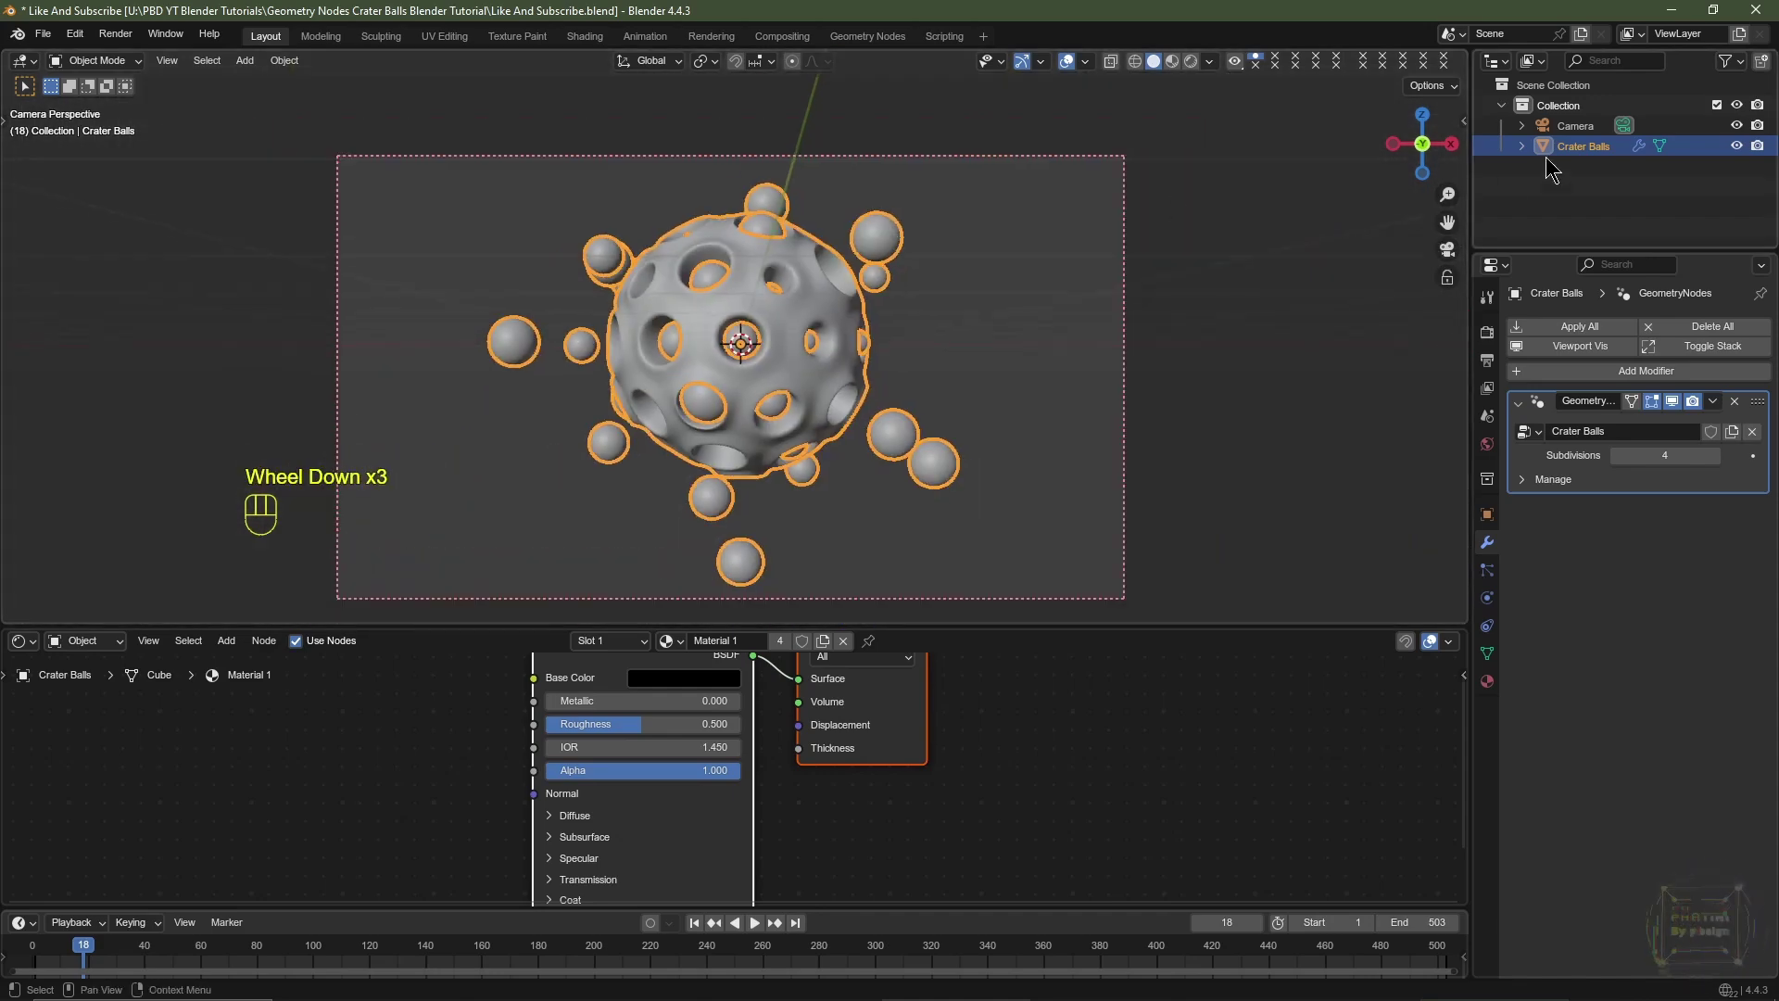
Step: Set the camera's location to X 0 m, Y -10 m and Z 0 m
click(1575, 125)
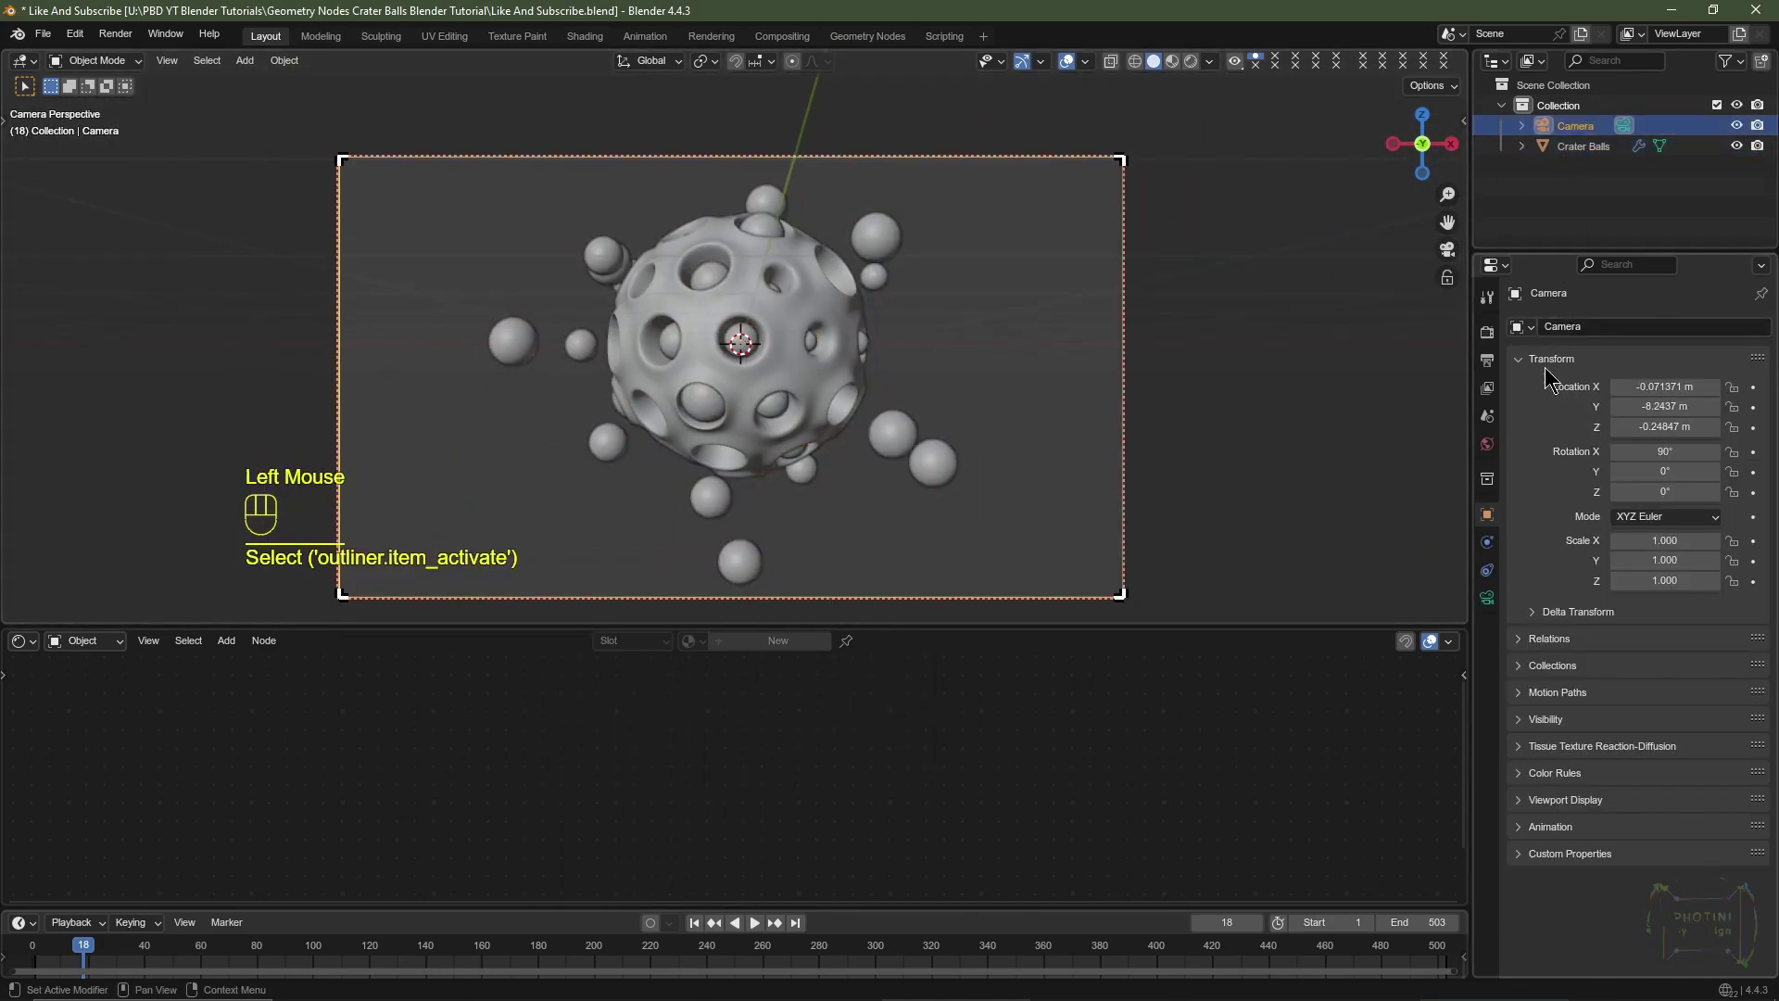
click(1491, 515)
click(1659, 386)
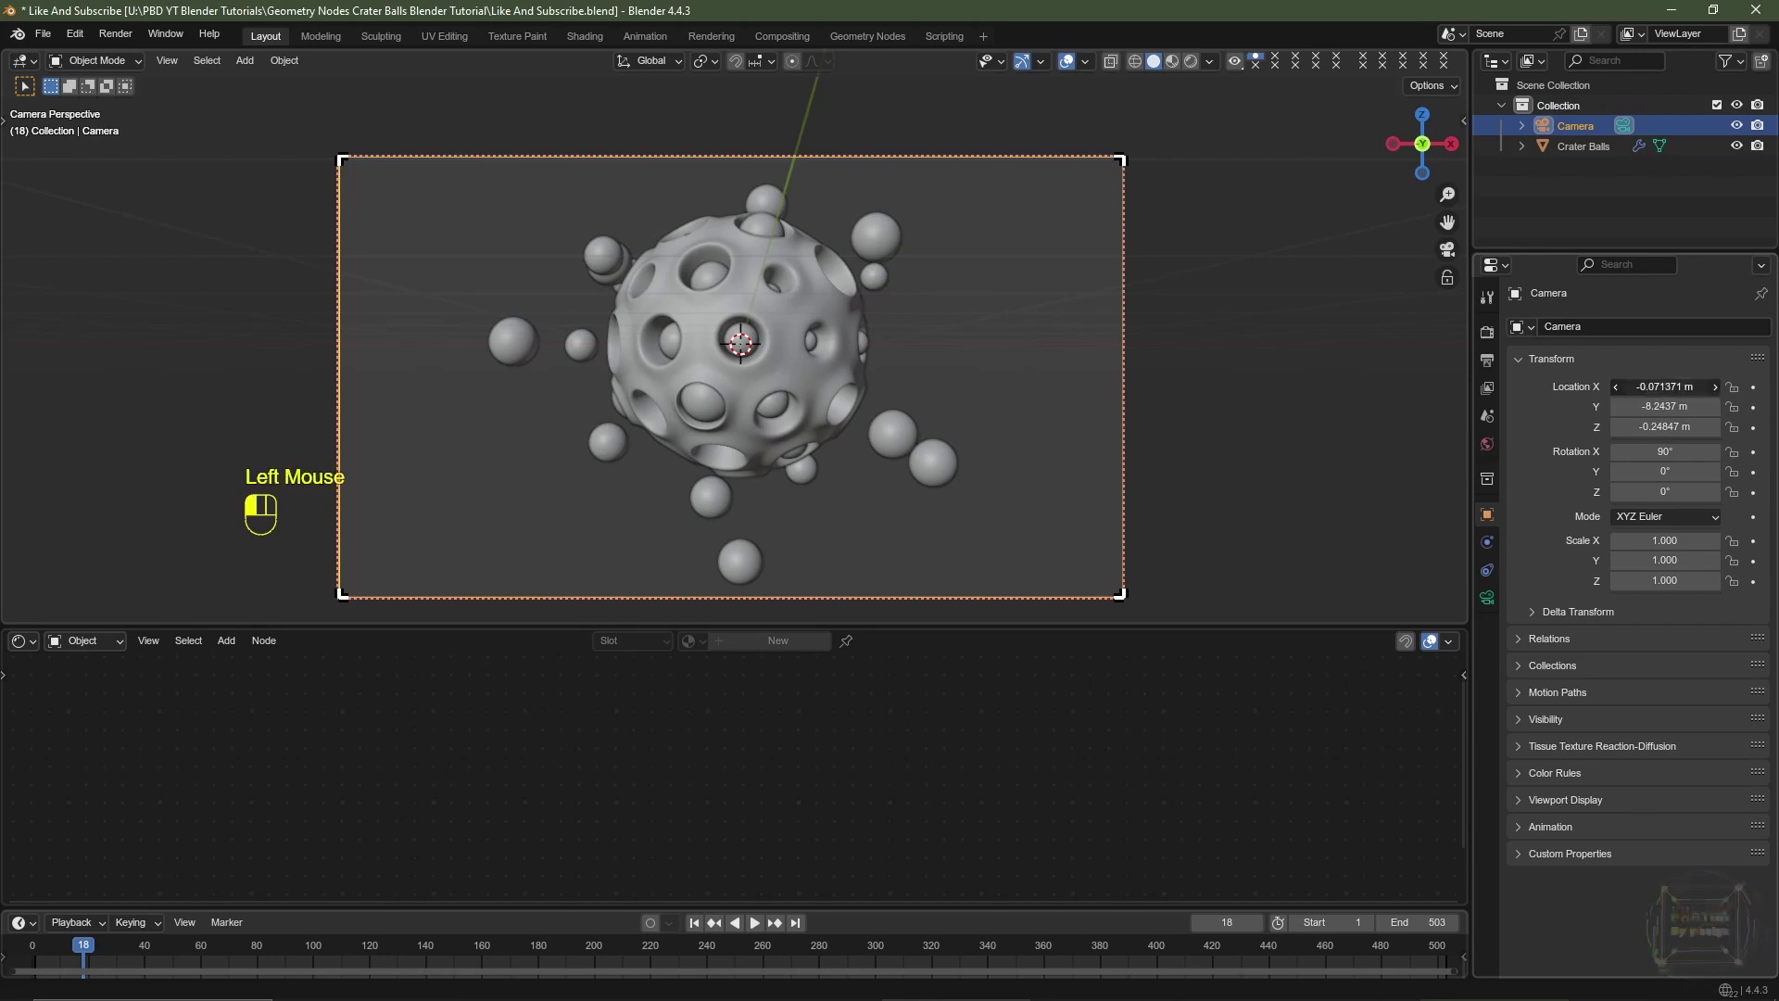
text(0)
key(Tab)
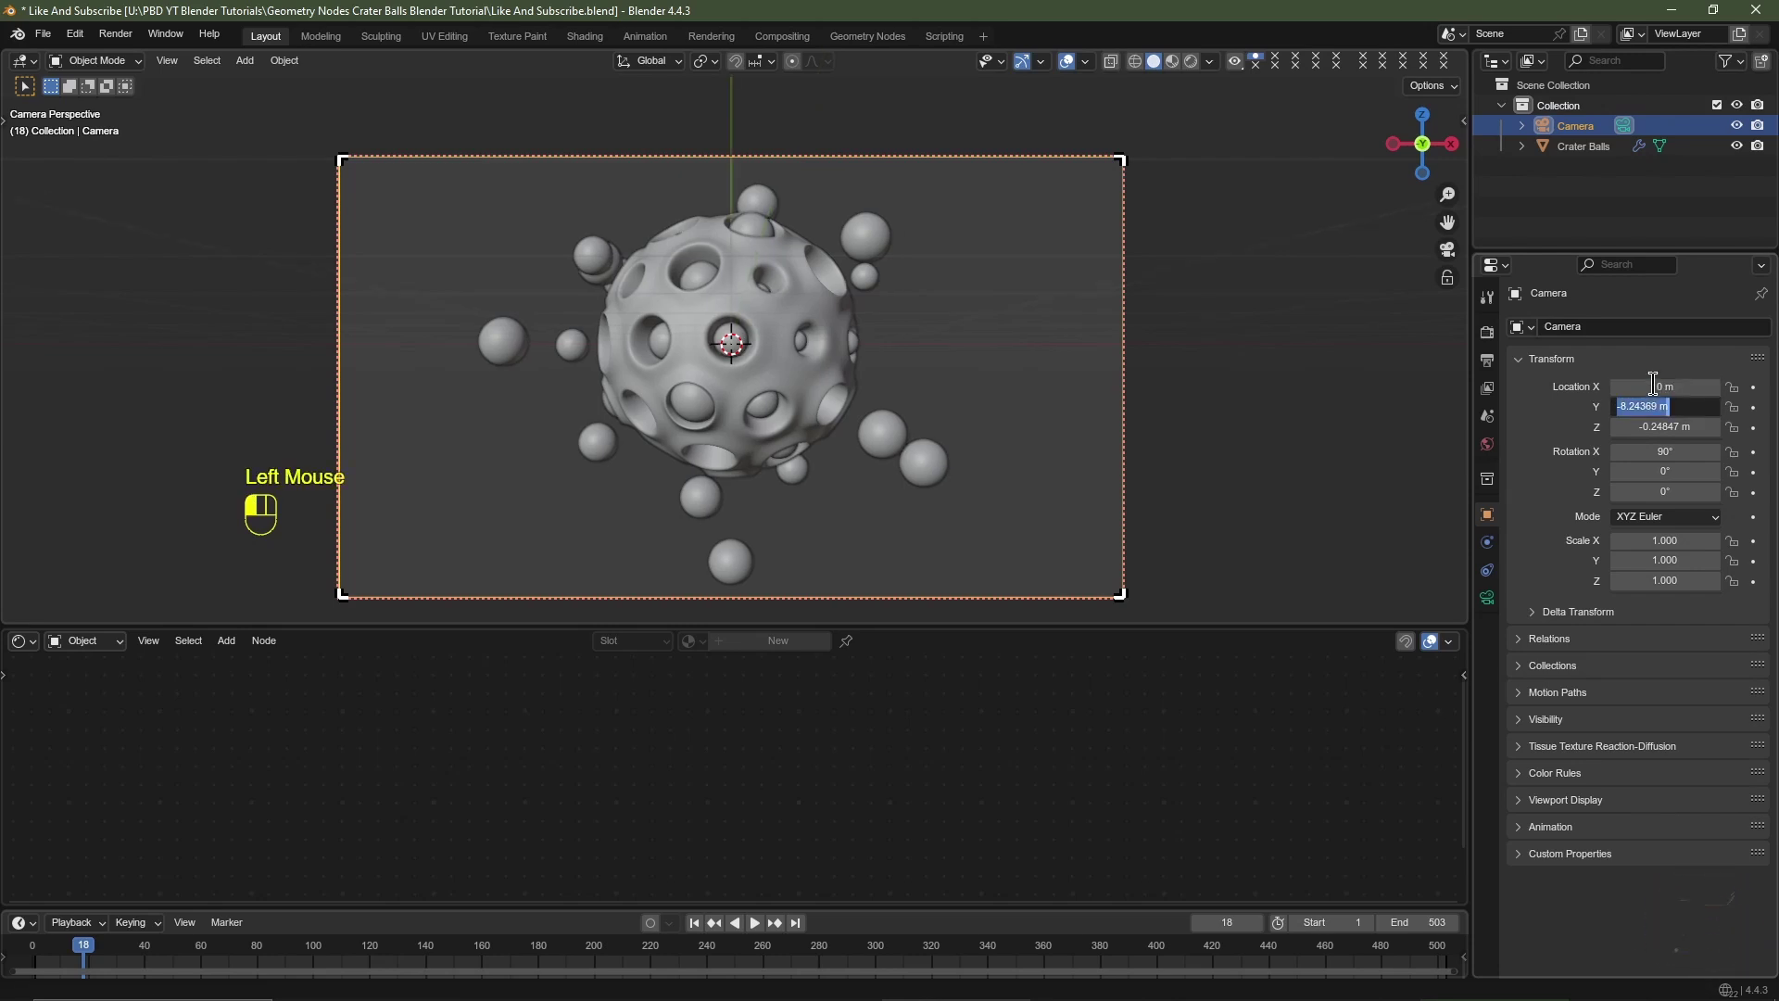
key(BackSpace)
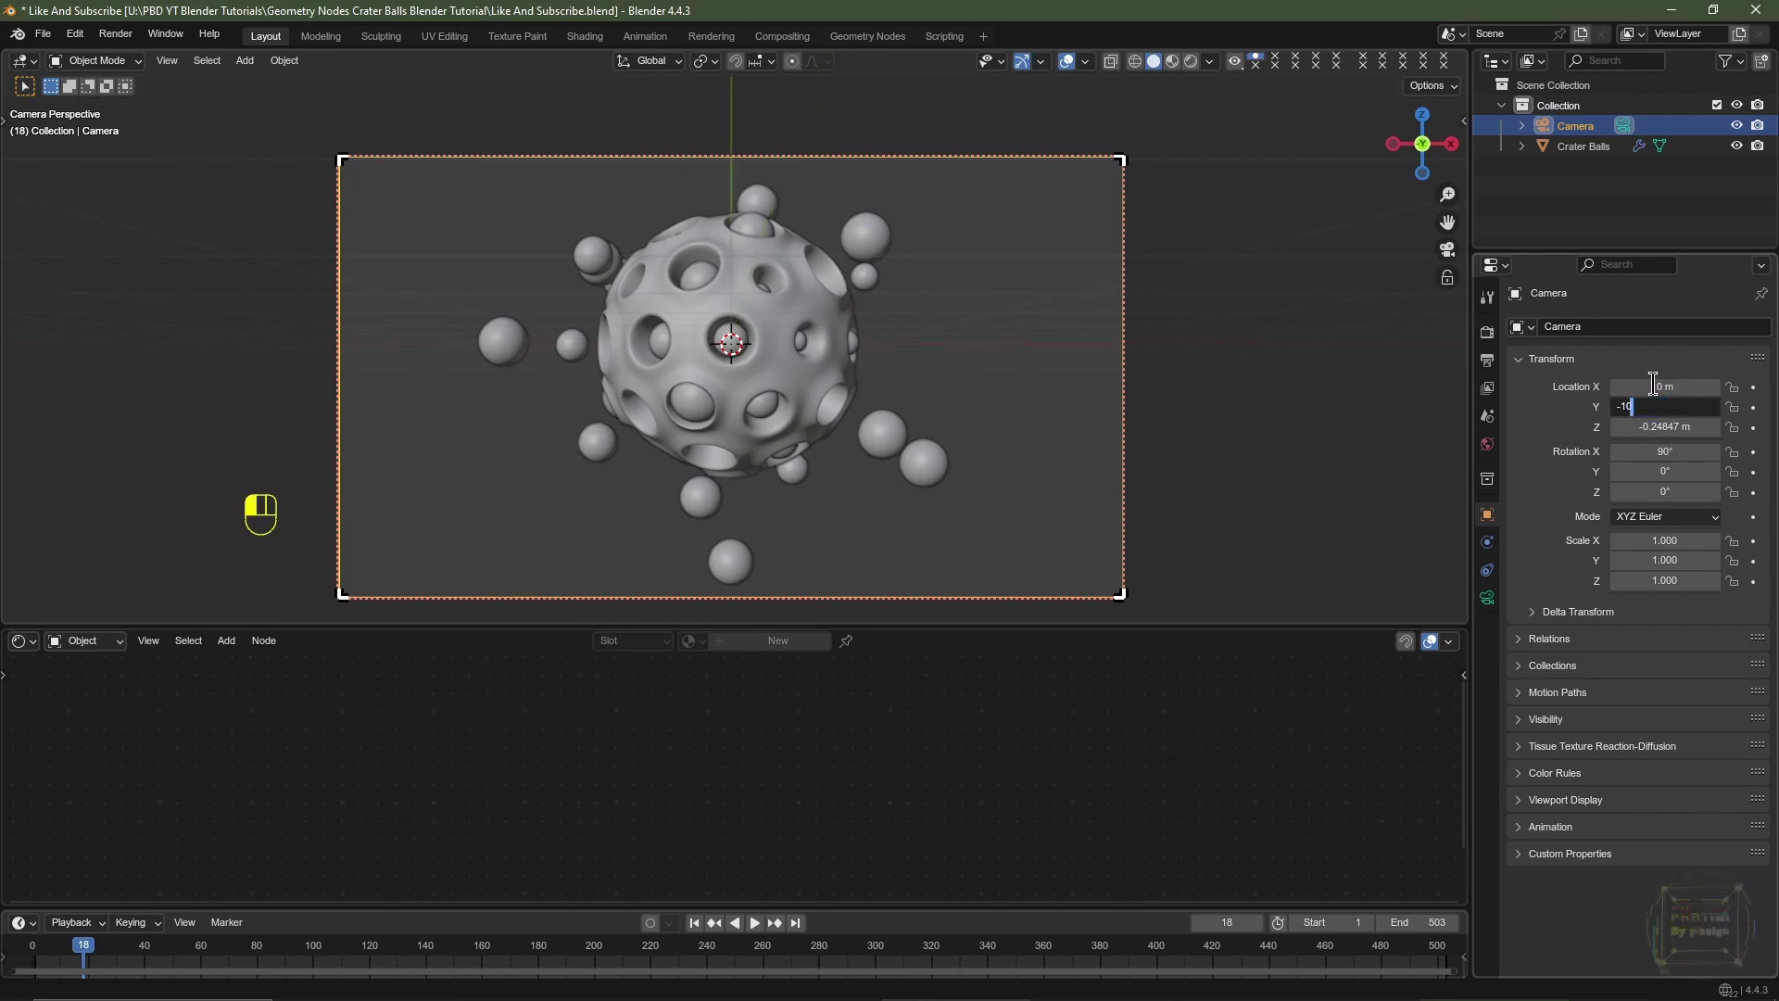
text(-10)
key(Tab)
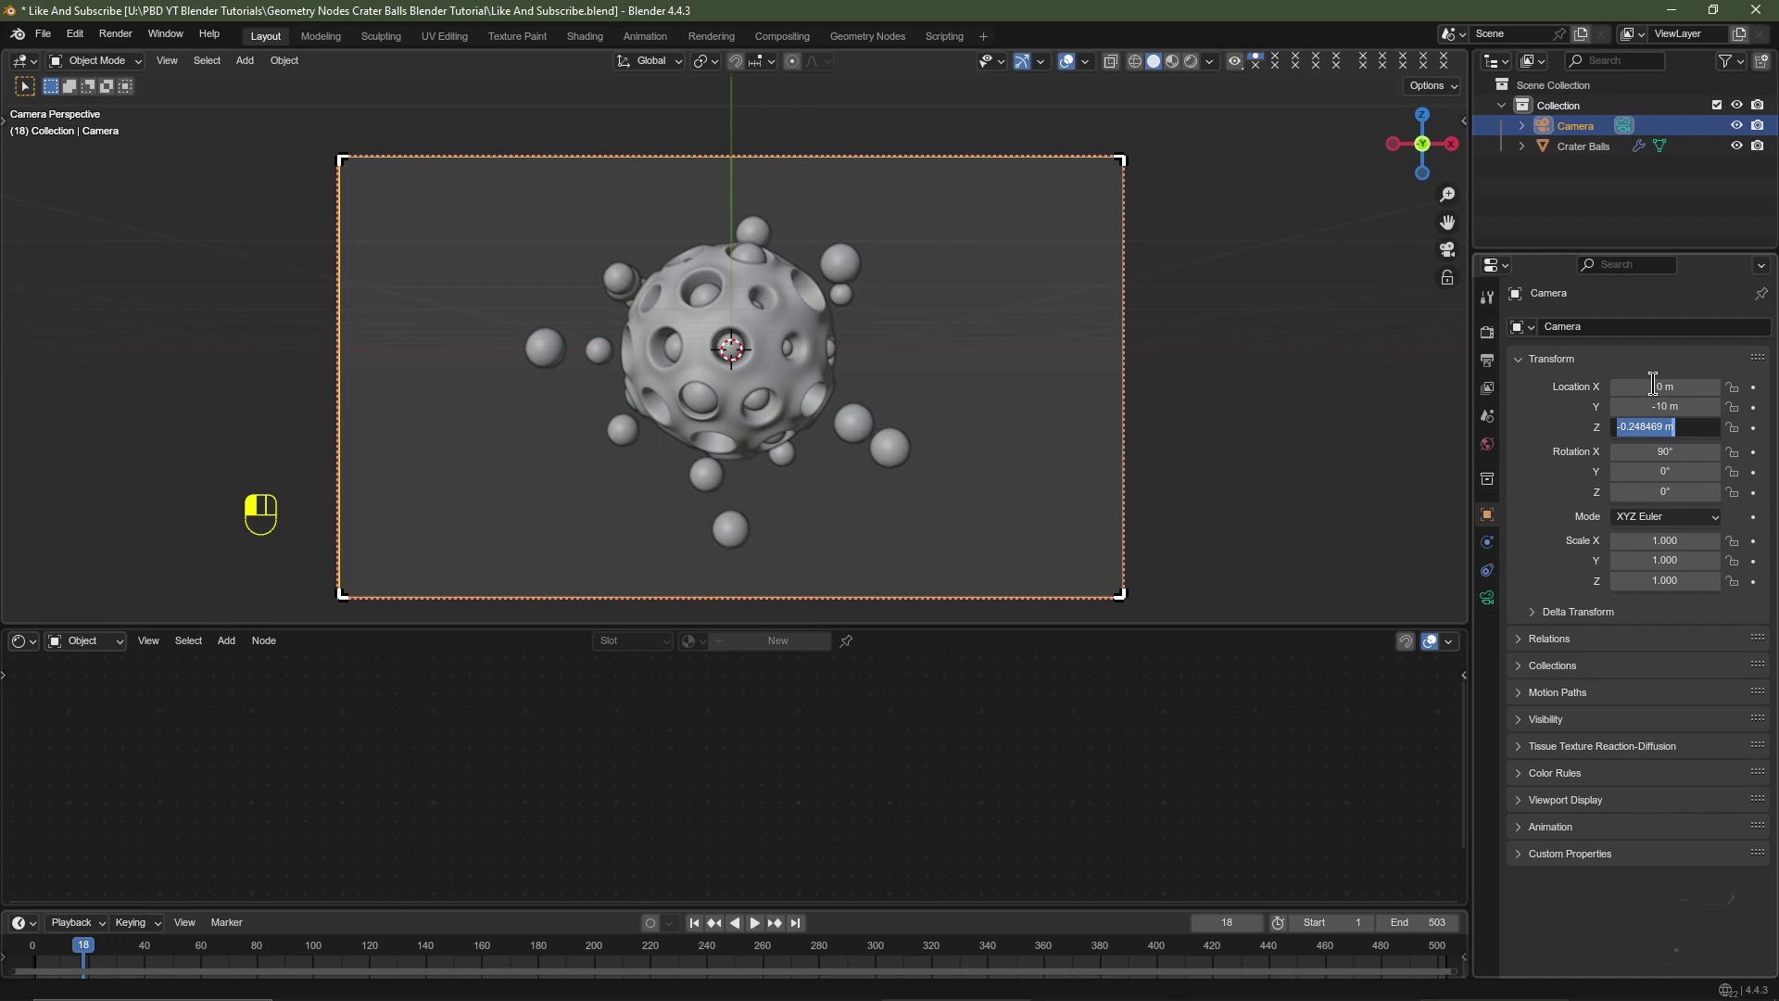
text(0)
key(Return)
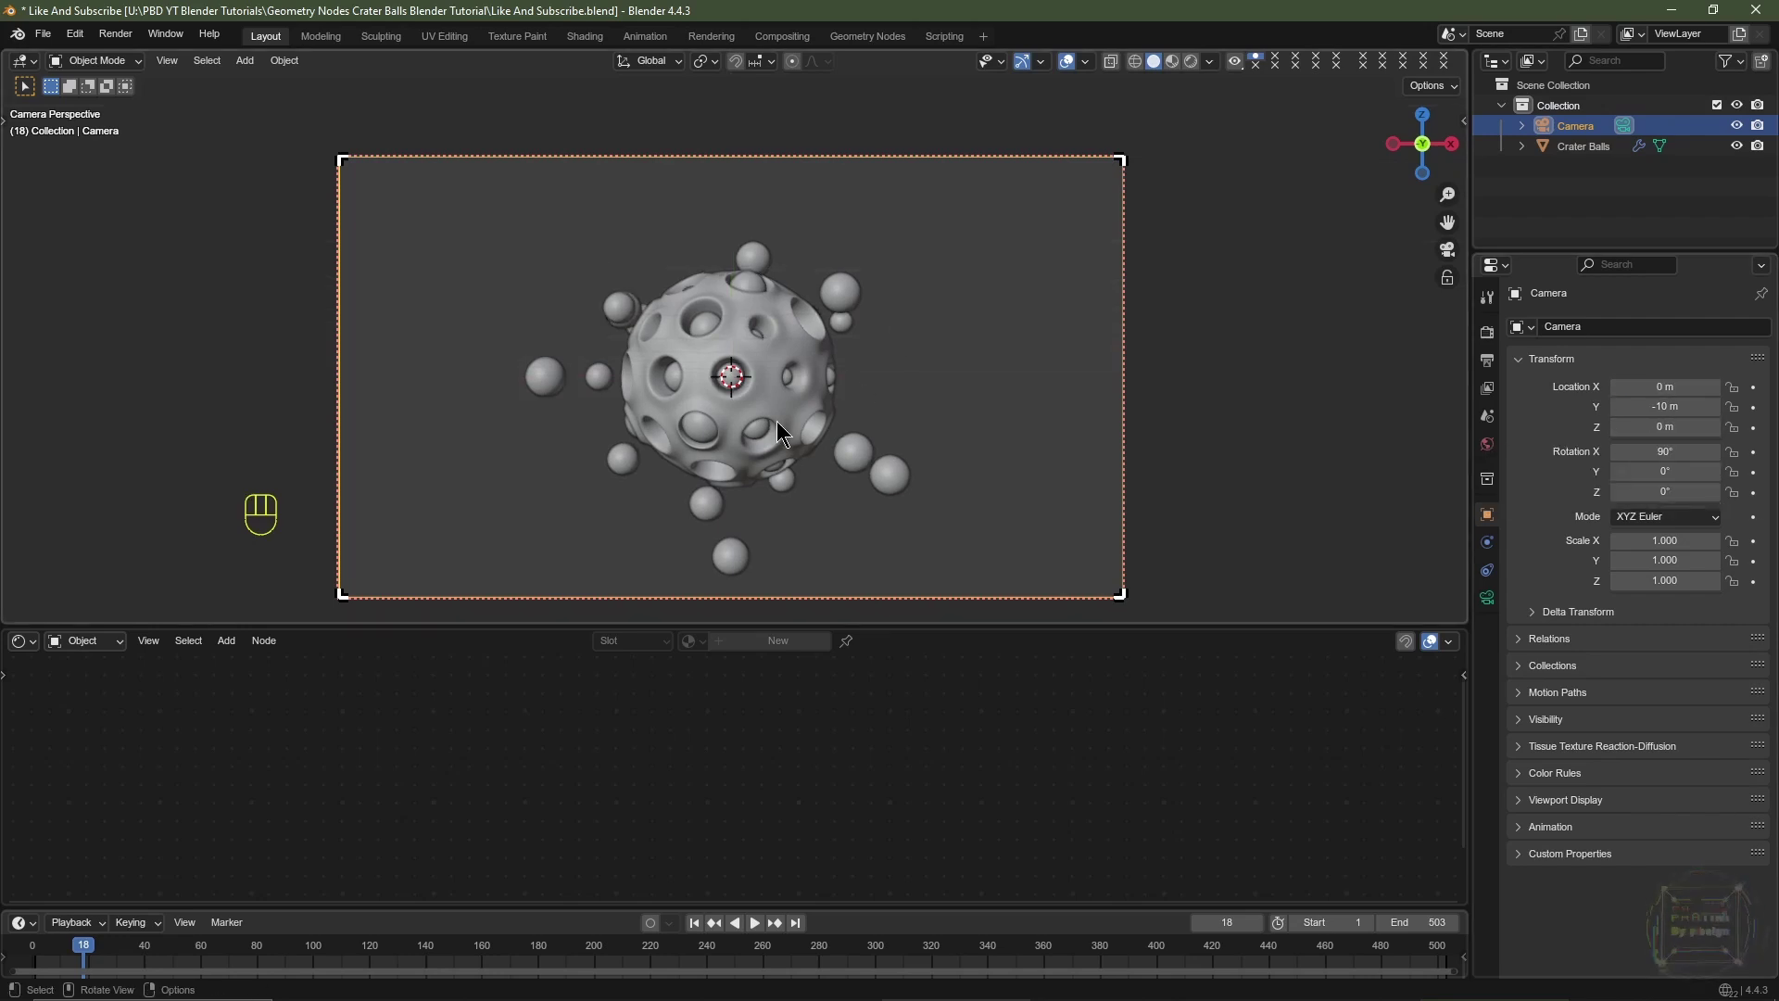
Step: Select the Crater Balls object, show it in Material Preview shading and set Material 1's roughness to 1.000
click(781, 356)
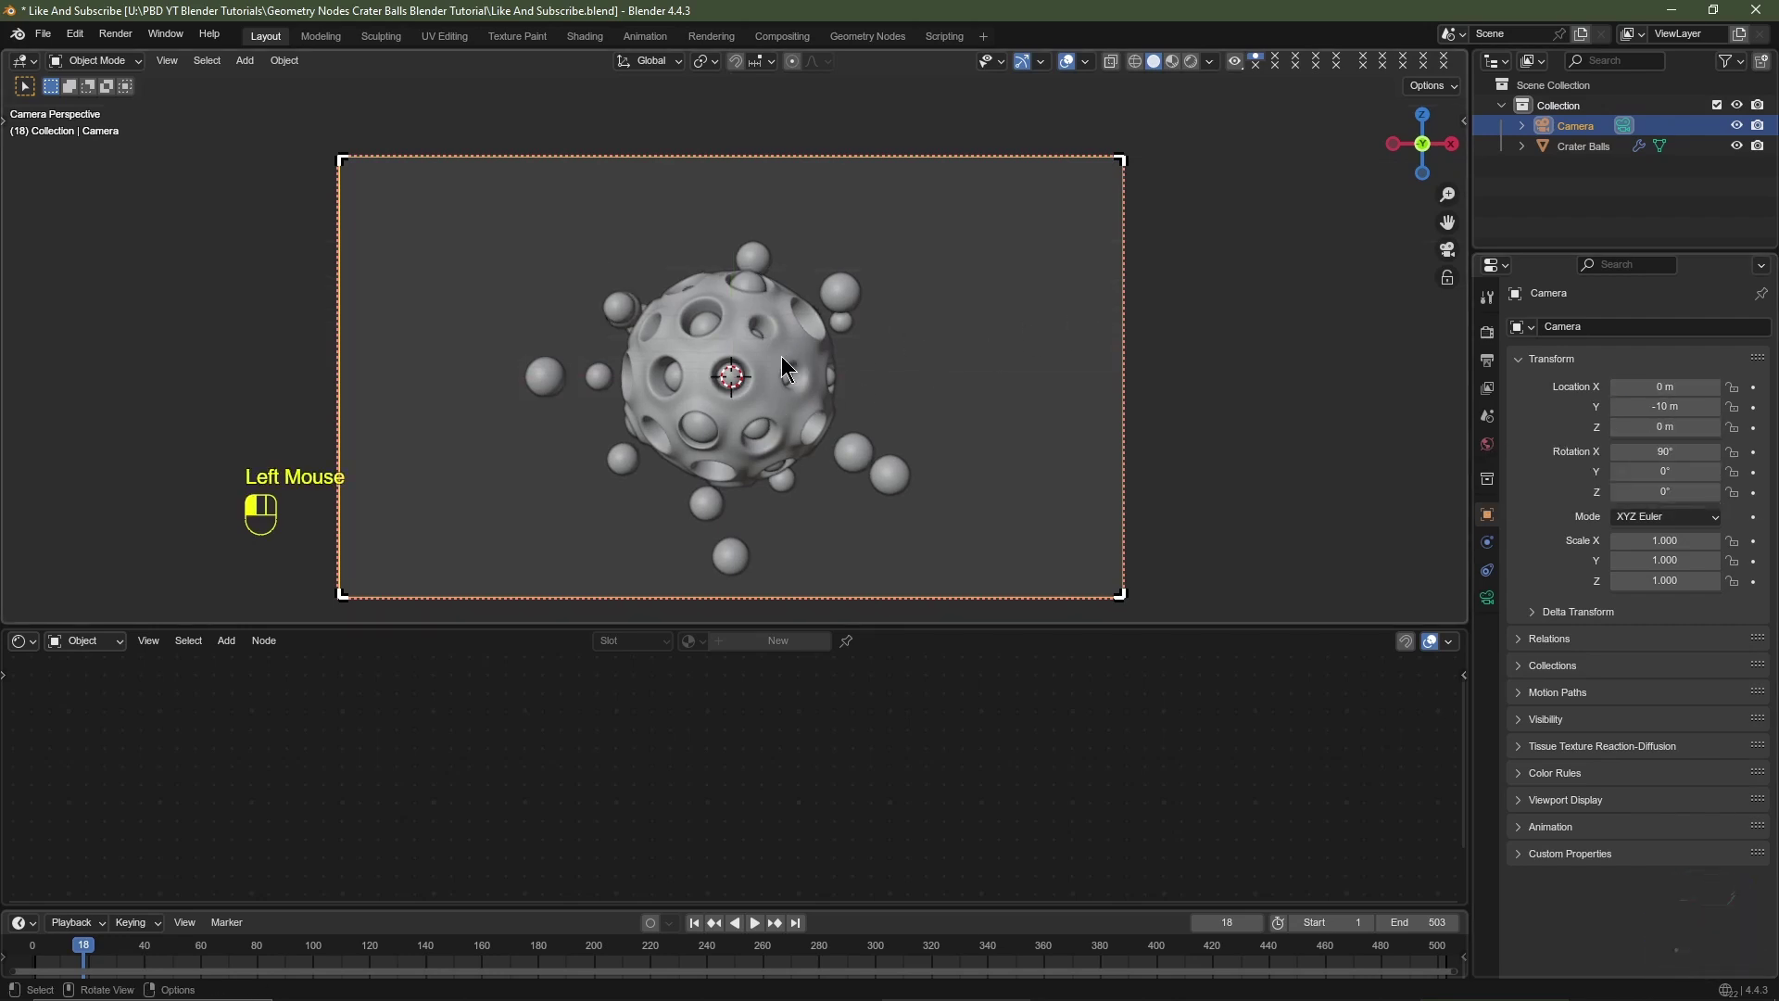
drag(932, 621, 931, 387)
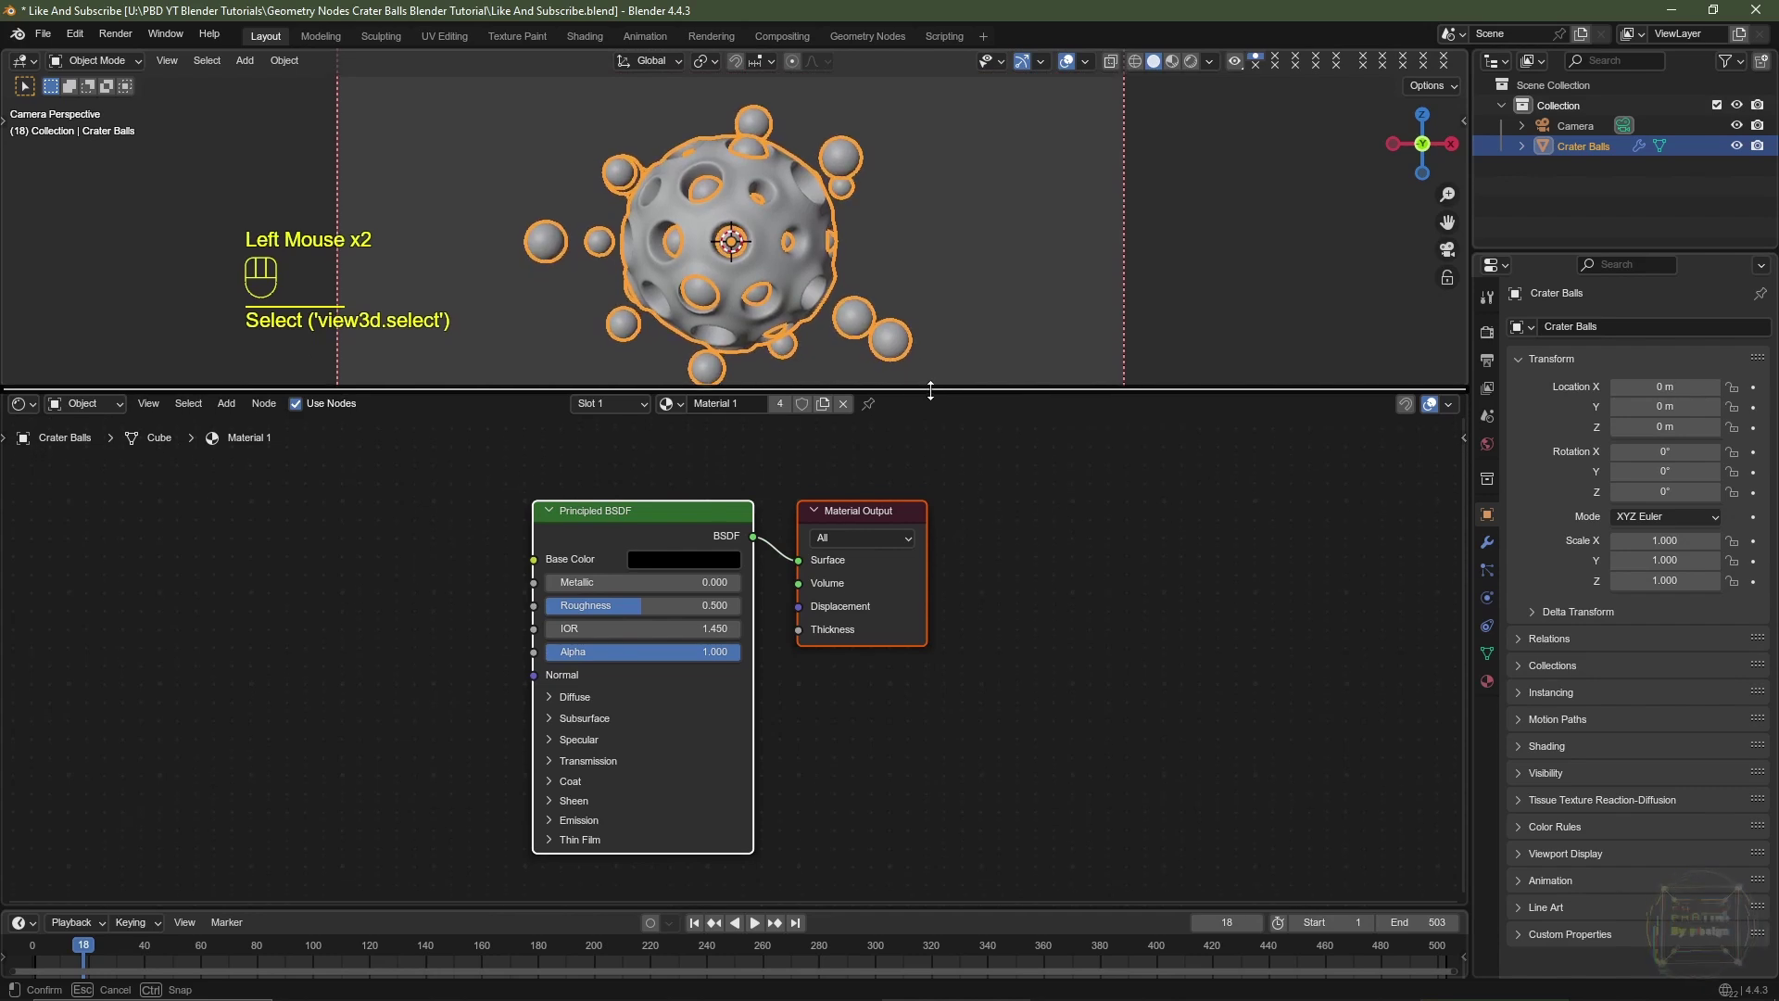
scroll(916, 581, up, 1)
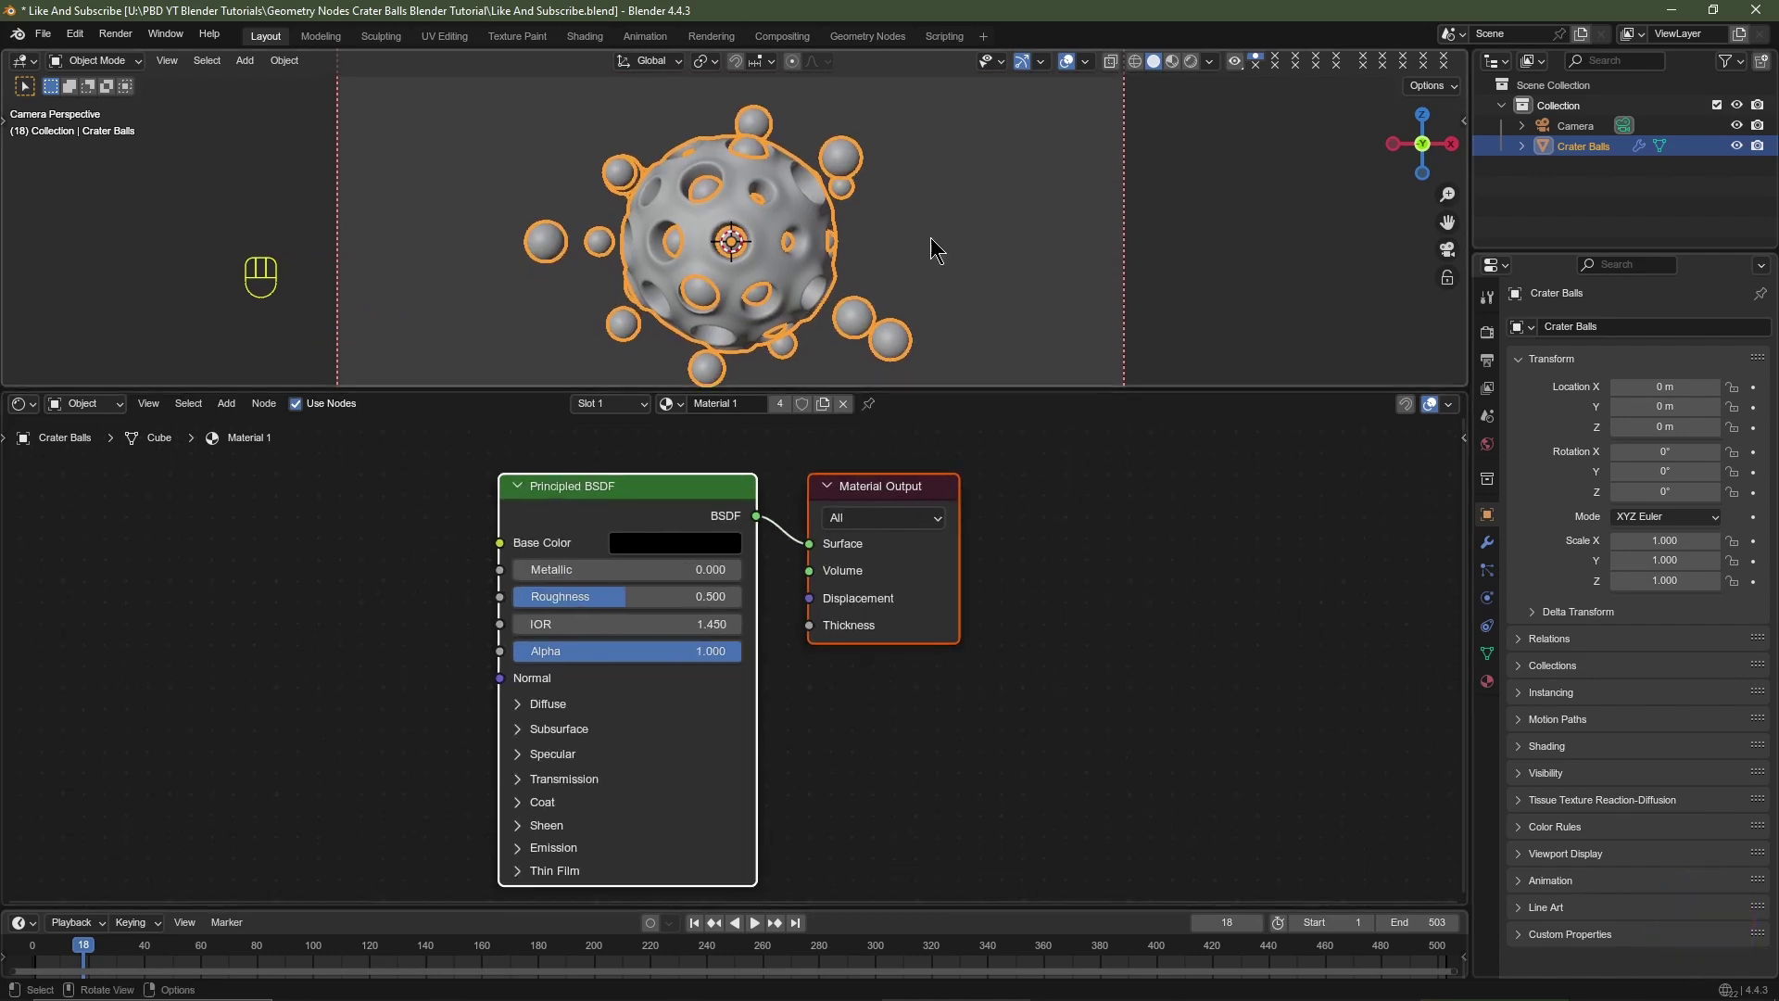
click(1173, 61)
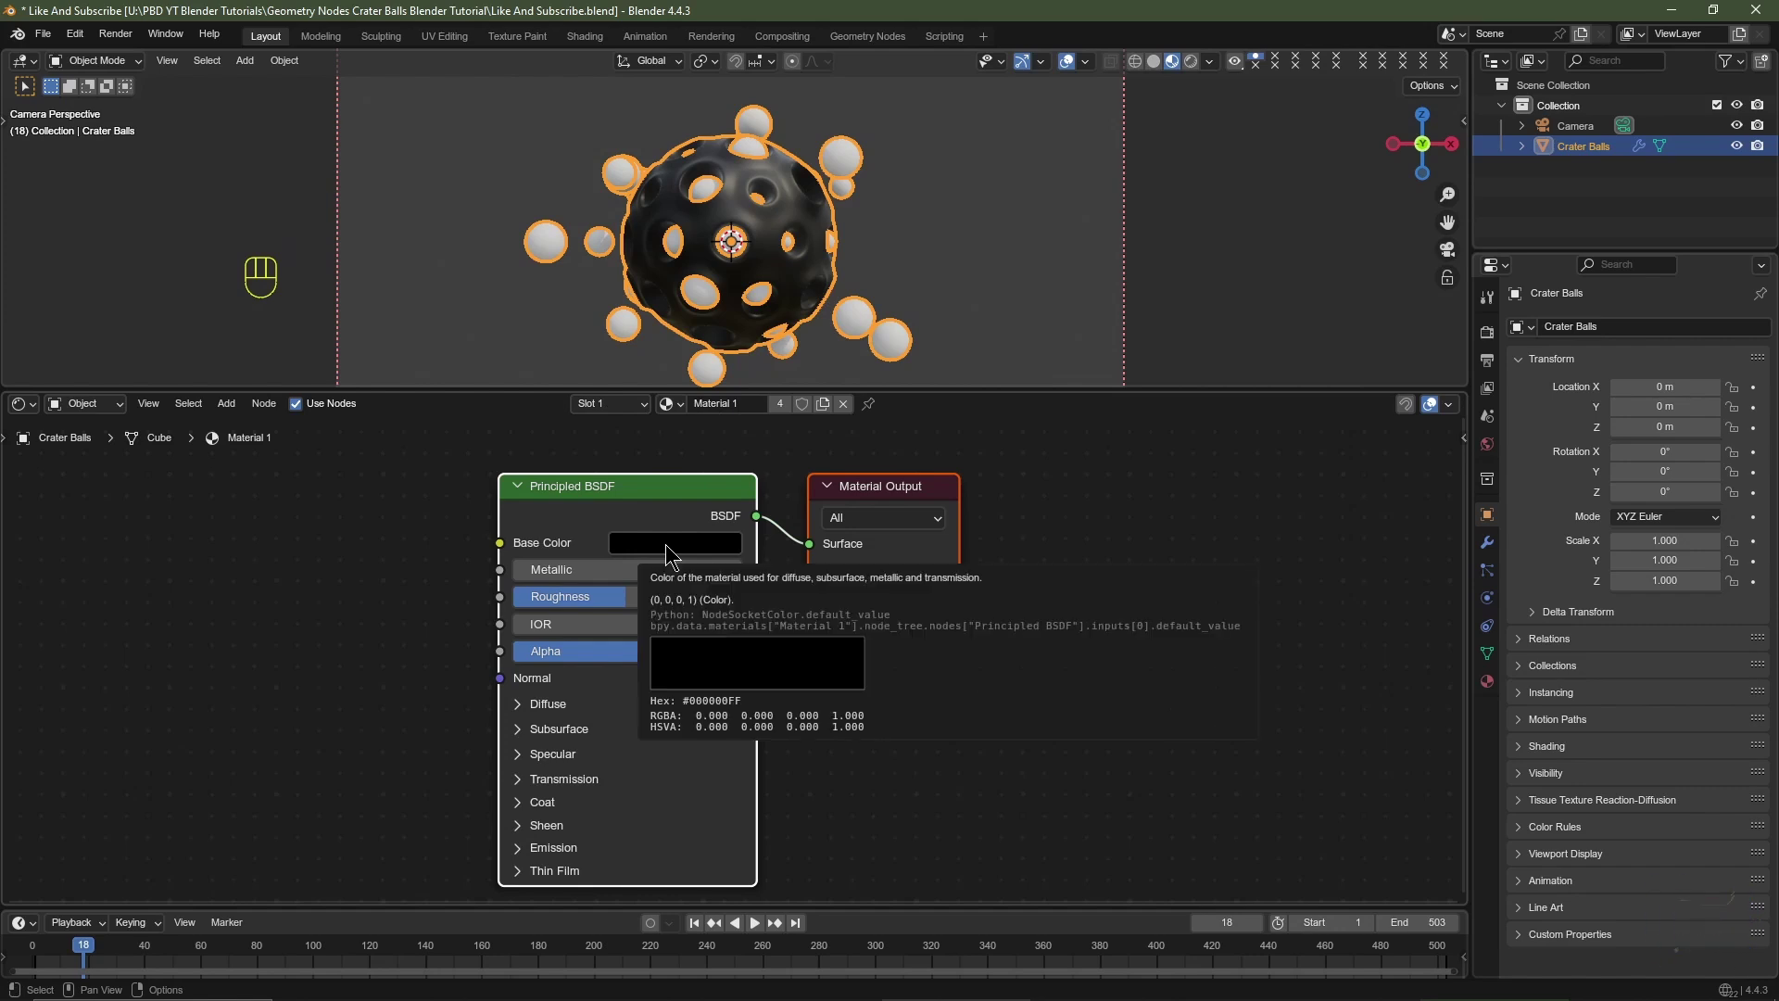
drag(585, 607, 795, 597)
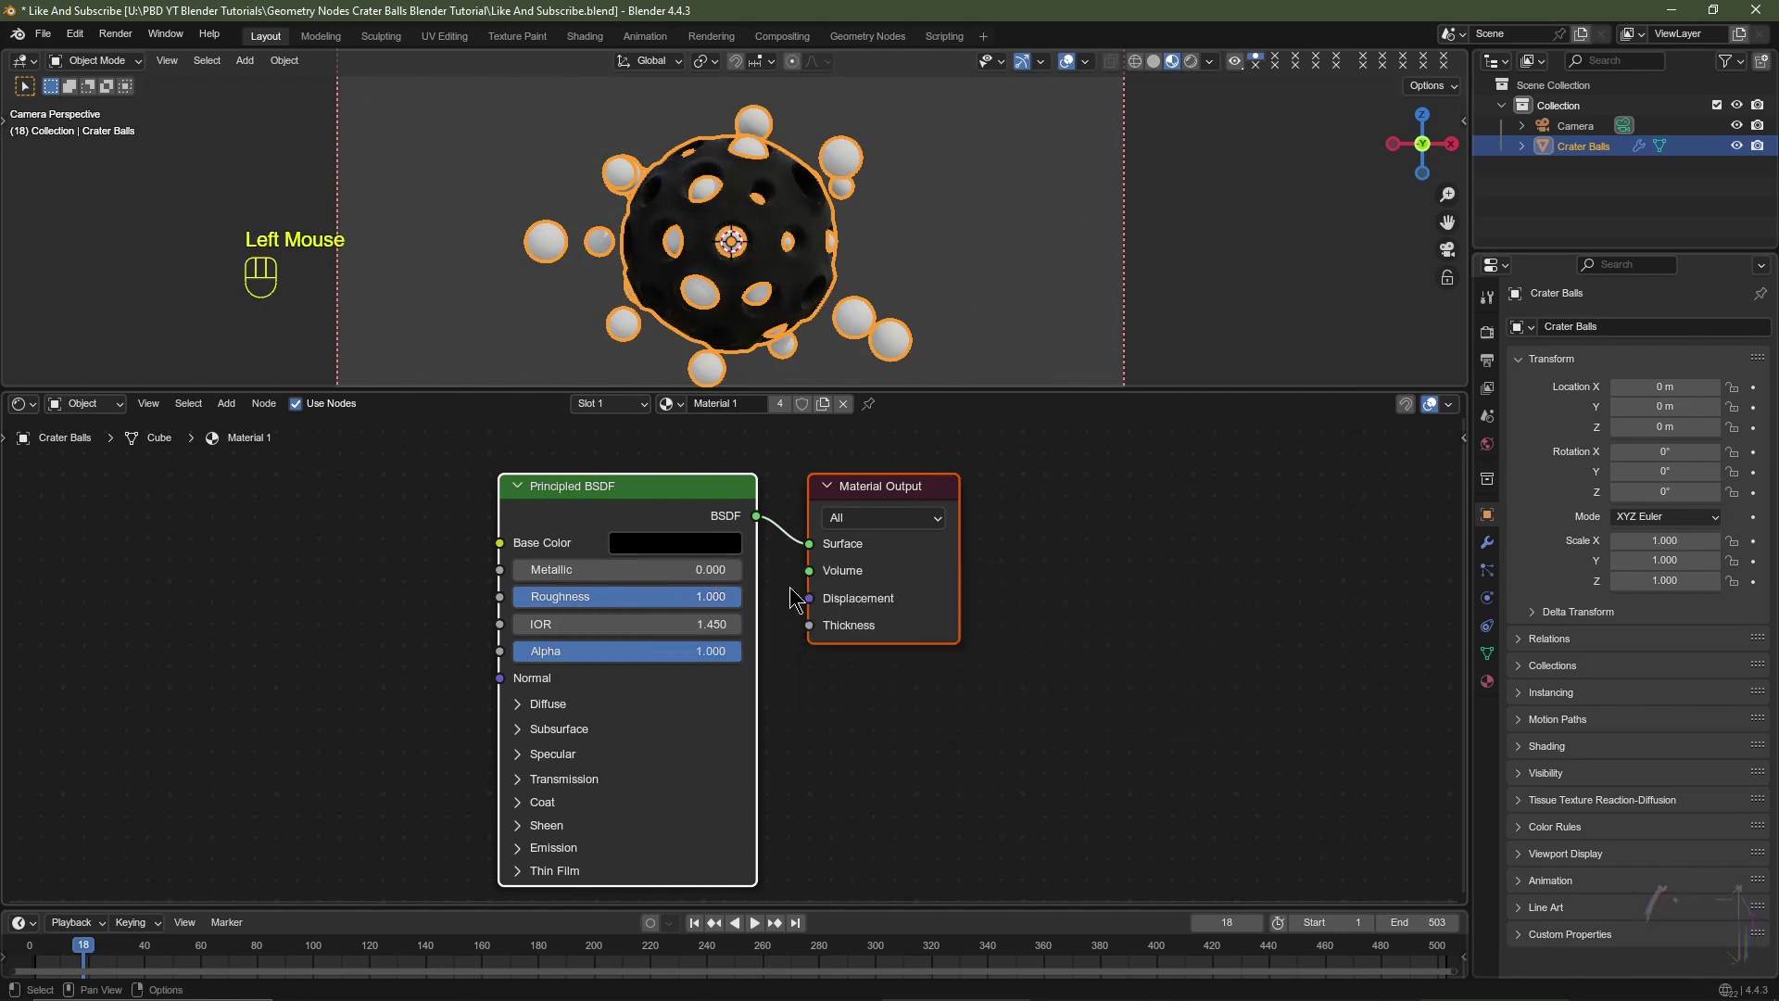
Step: Switch to Material 2 in slot 2 and set its Principled BSDF roughness to 0.000
click(617, 406)
click(593, 466)
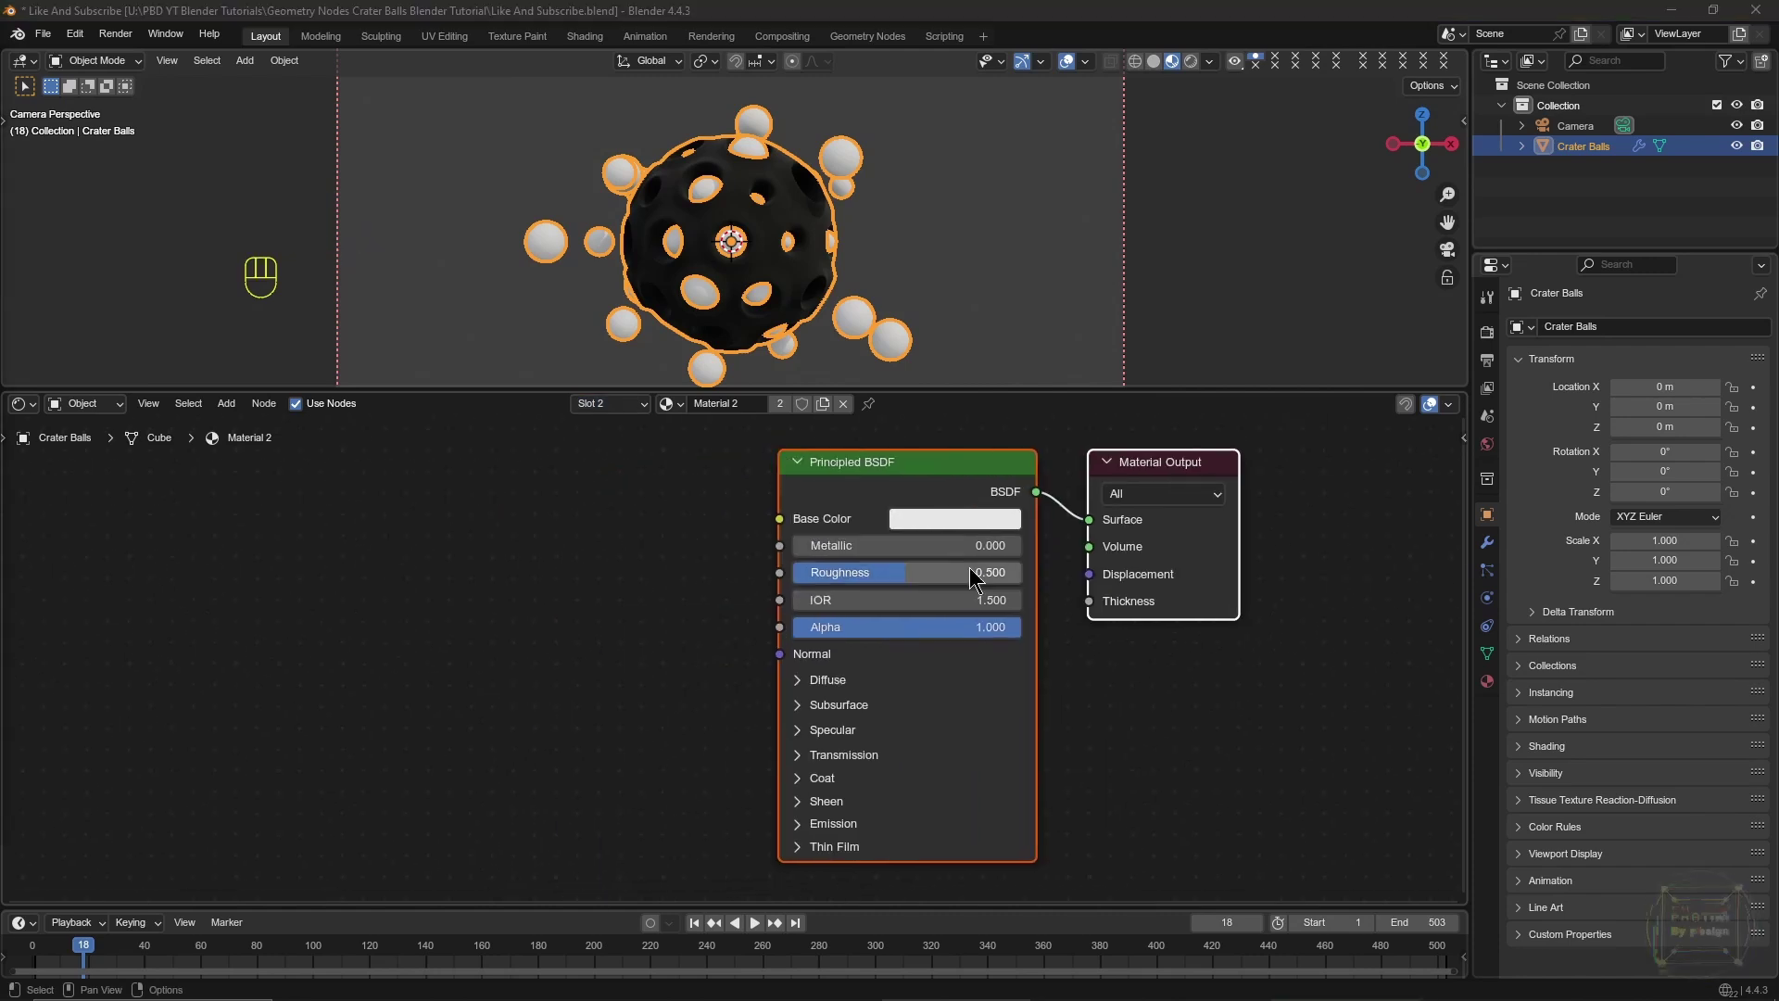
drag(969, 572, 792, 584)
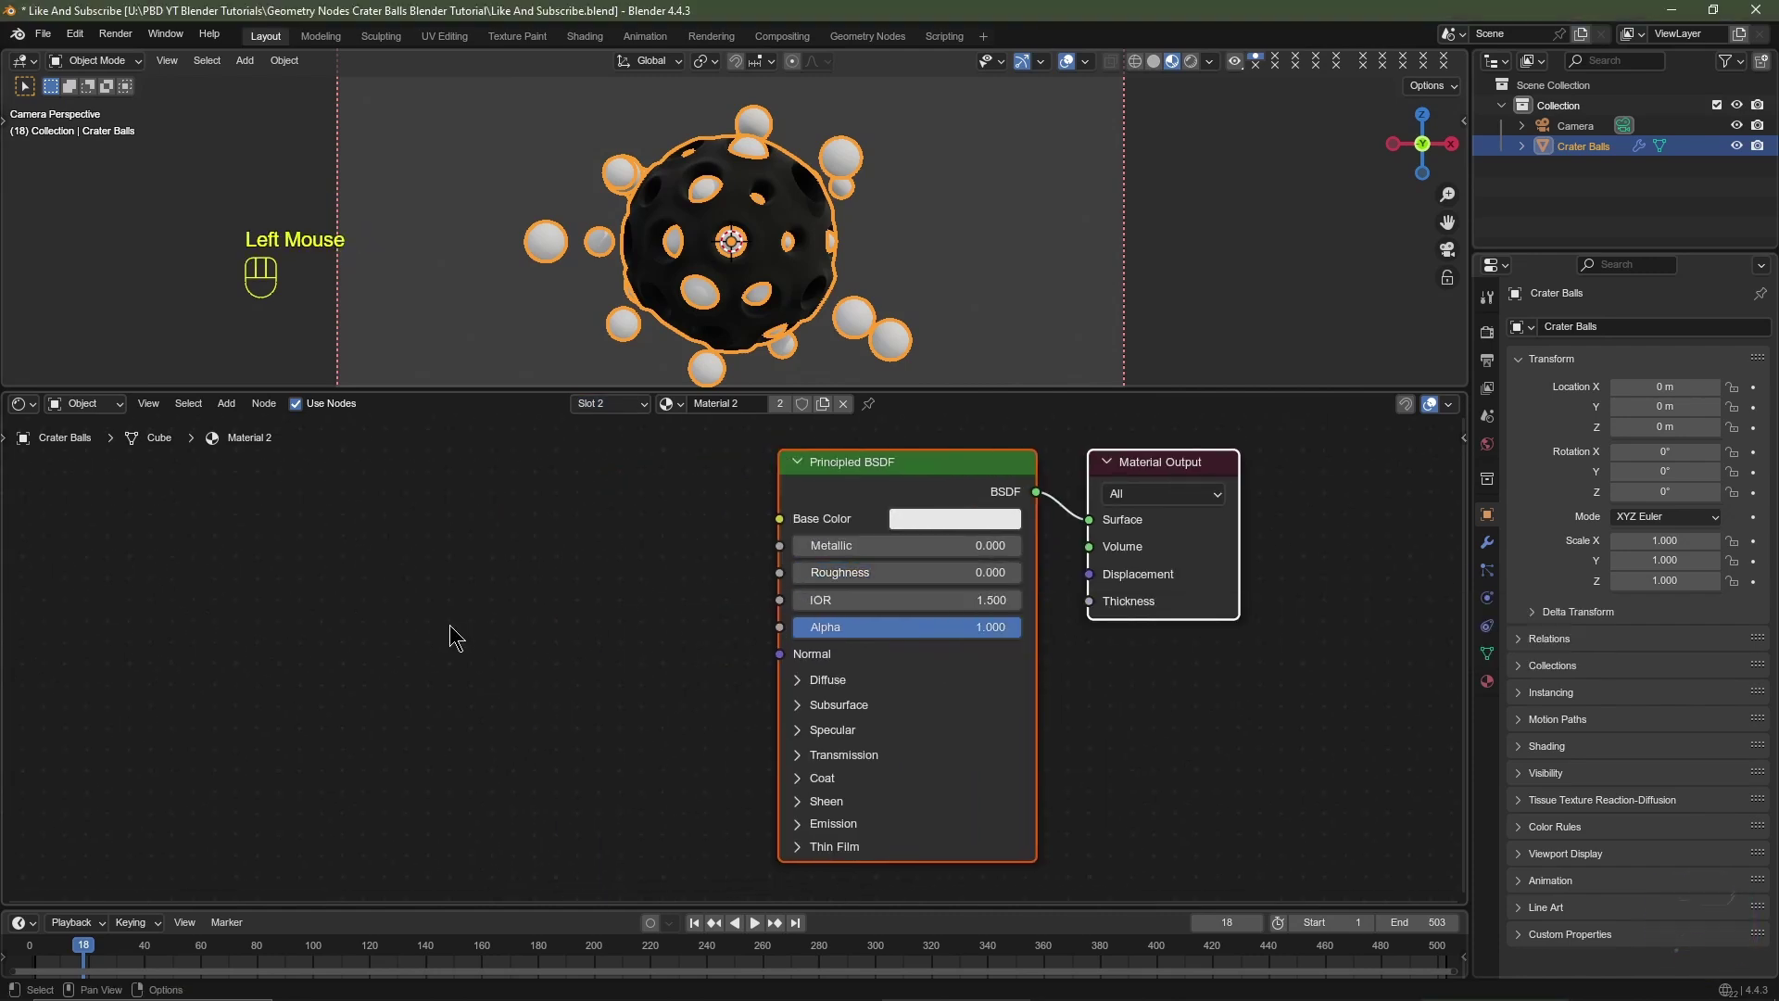
Step: Add a Color Ramp node and an Object Info node before the Principled BSDF in Material 2
key(shift+a)
text(co)
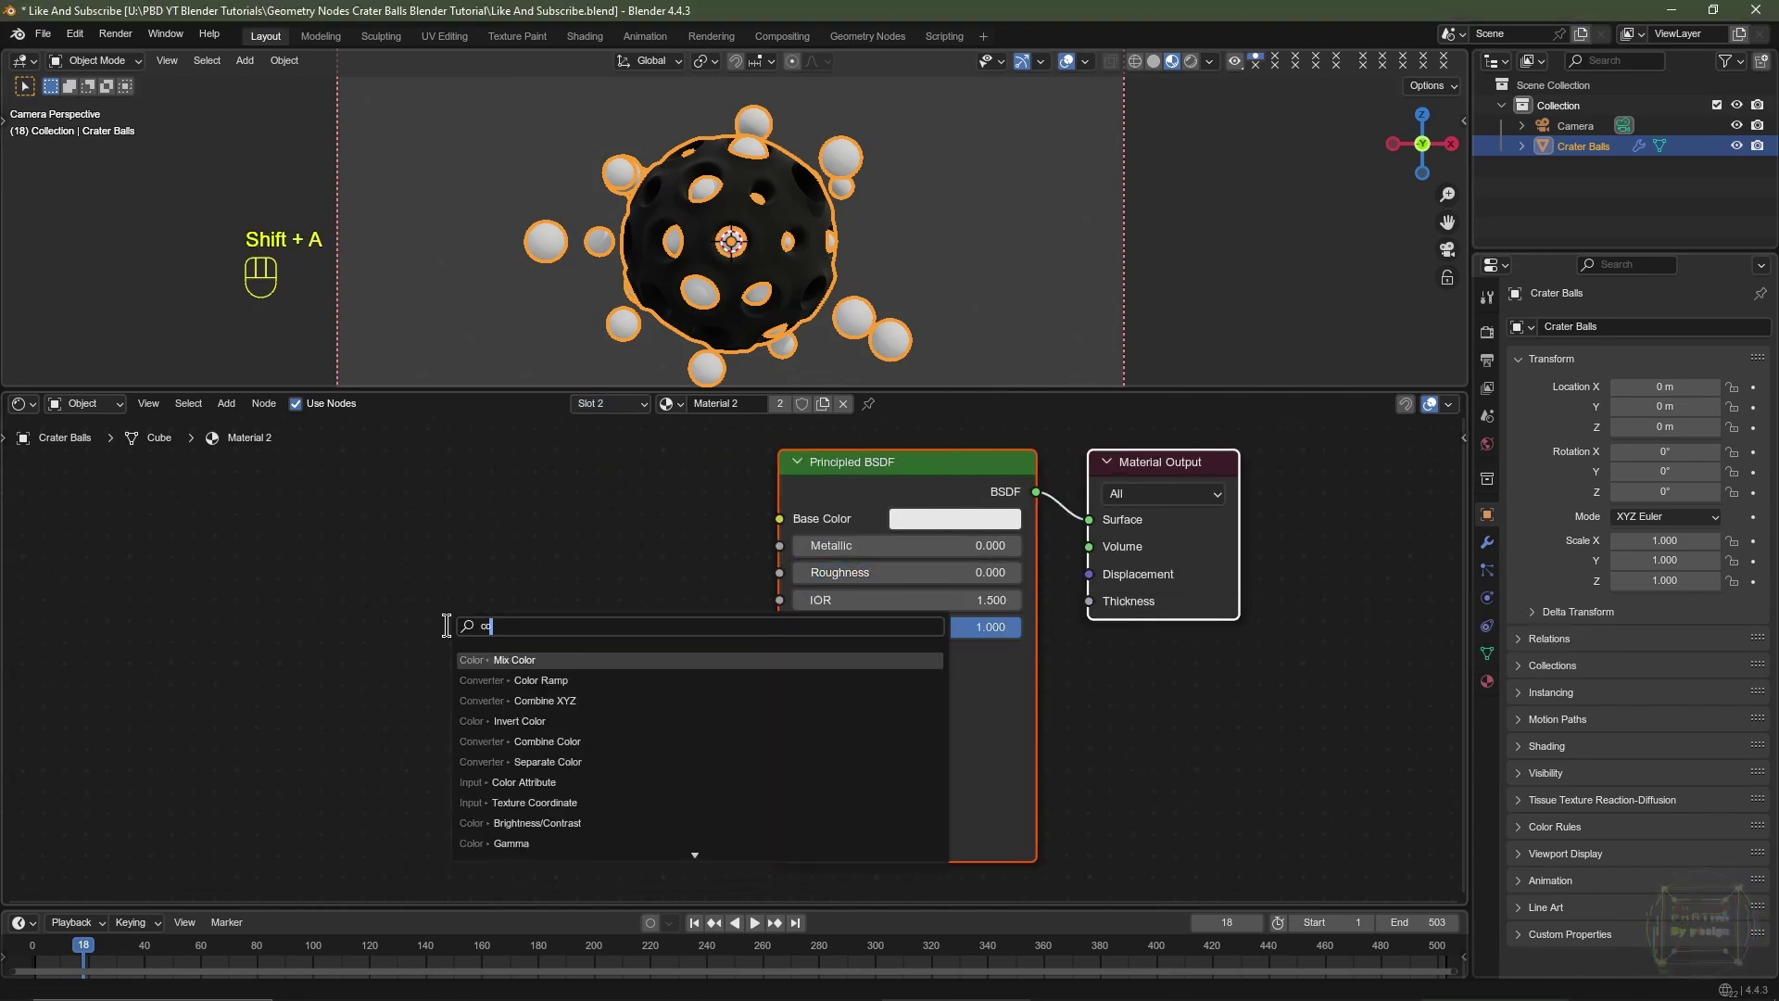
click(540, 680)
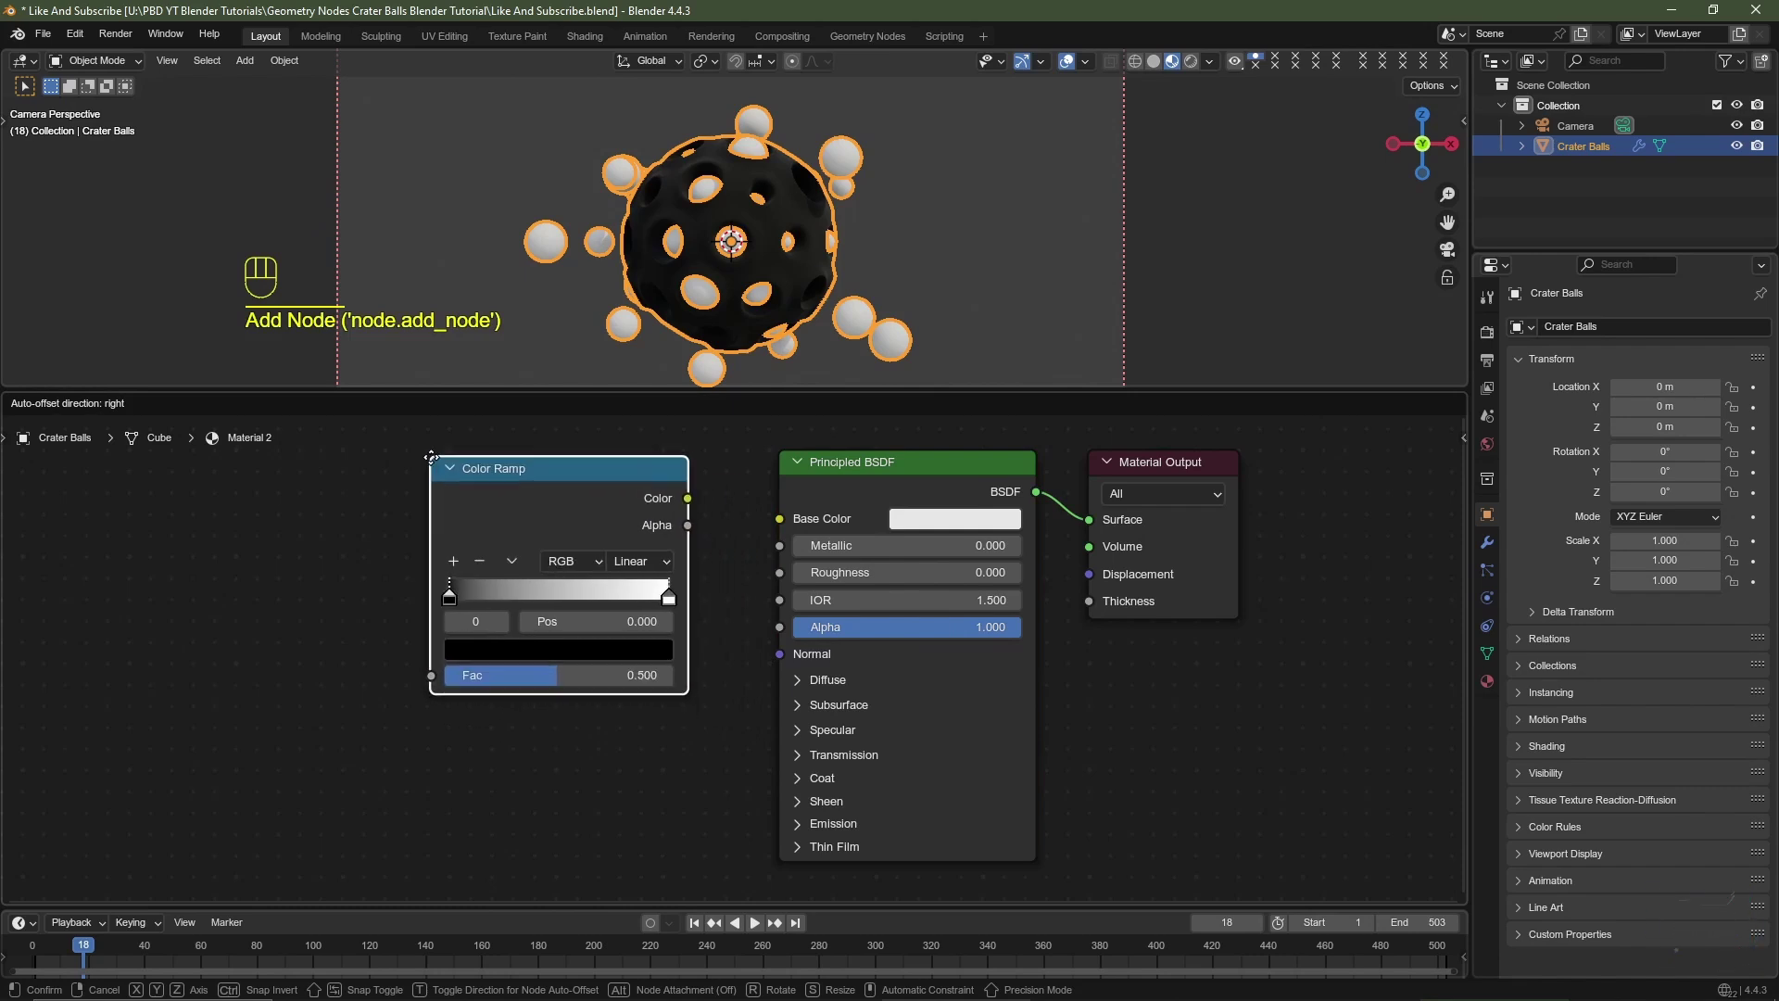
click(431, 480)
key(shift+a)
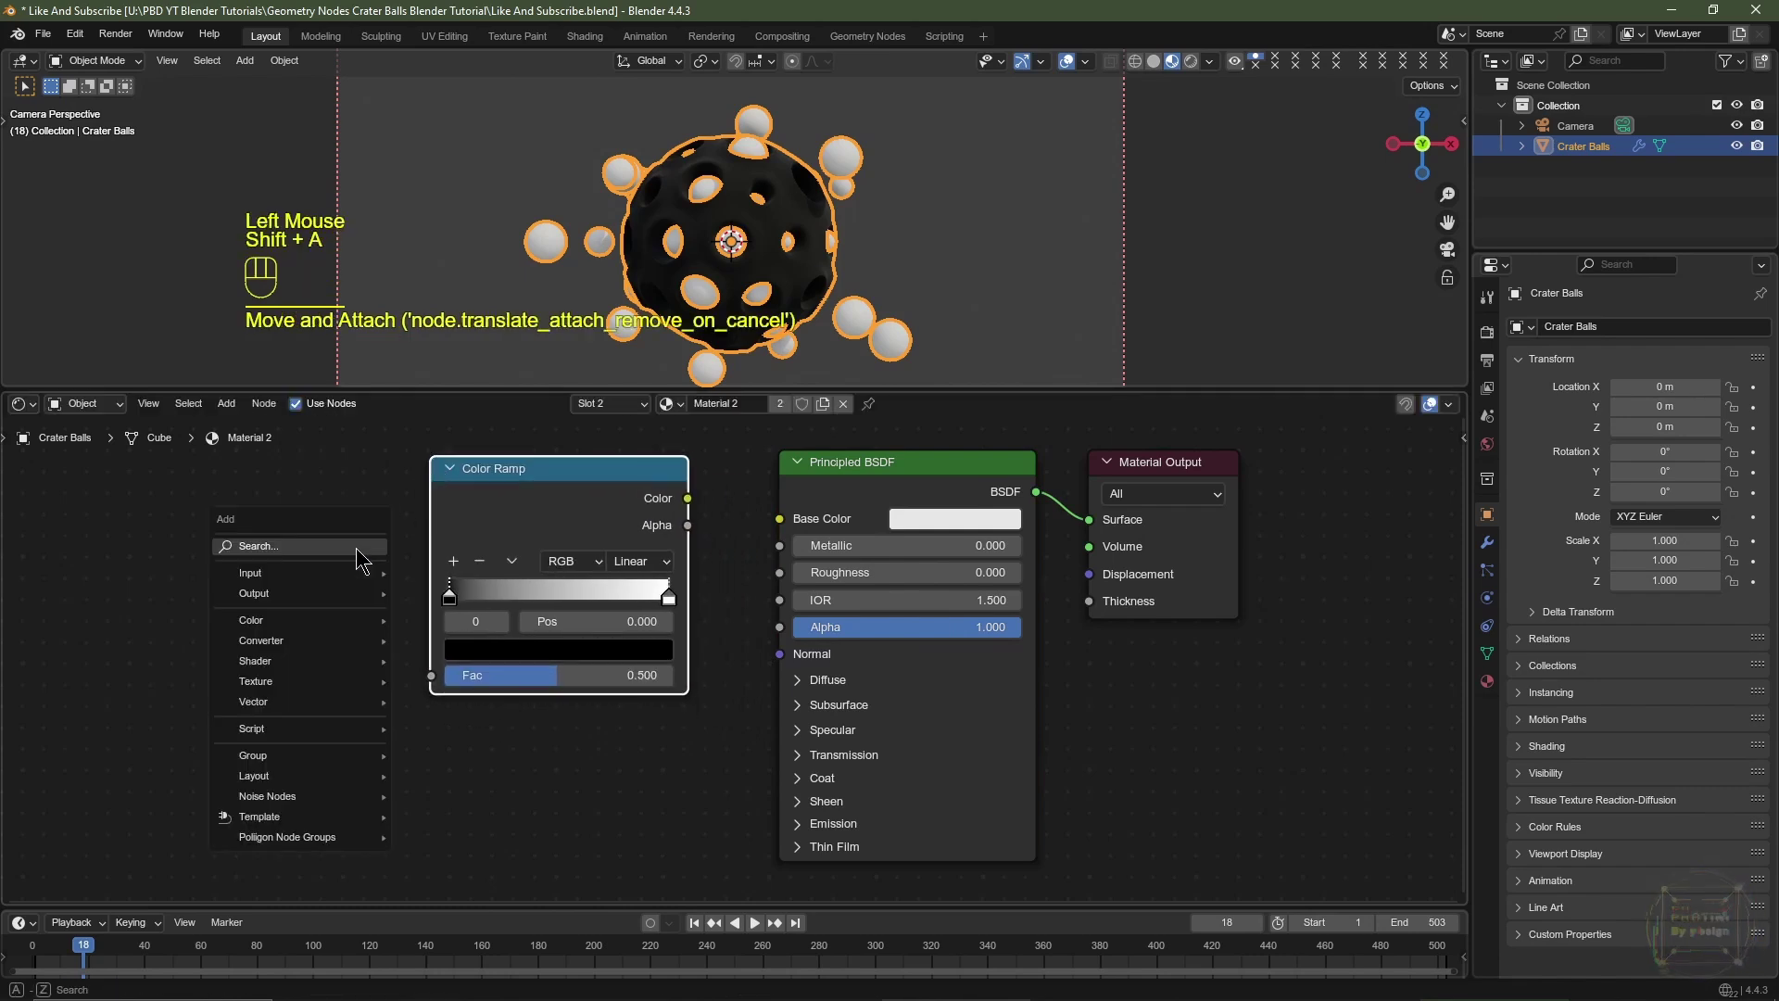
text(obj)
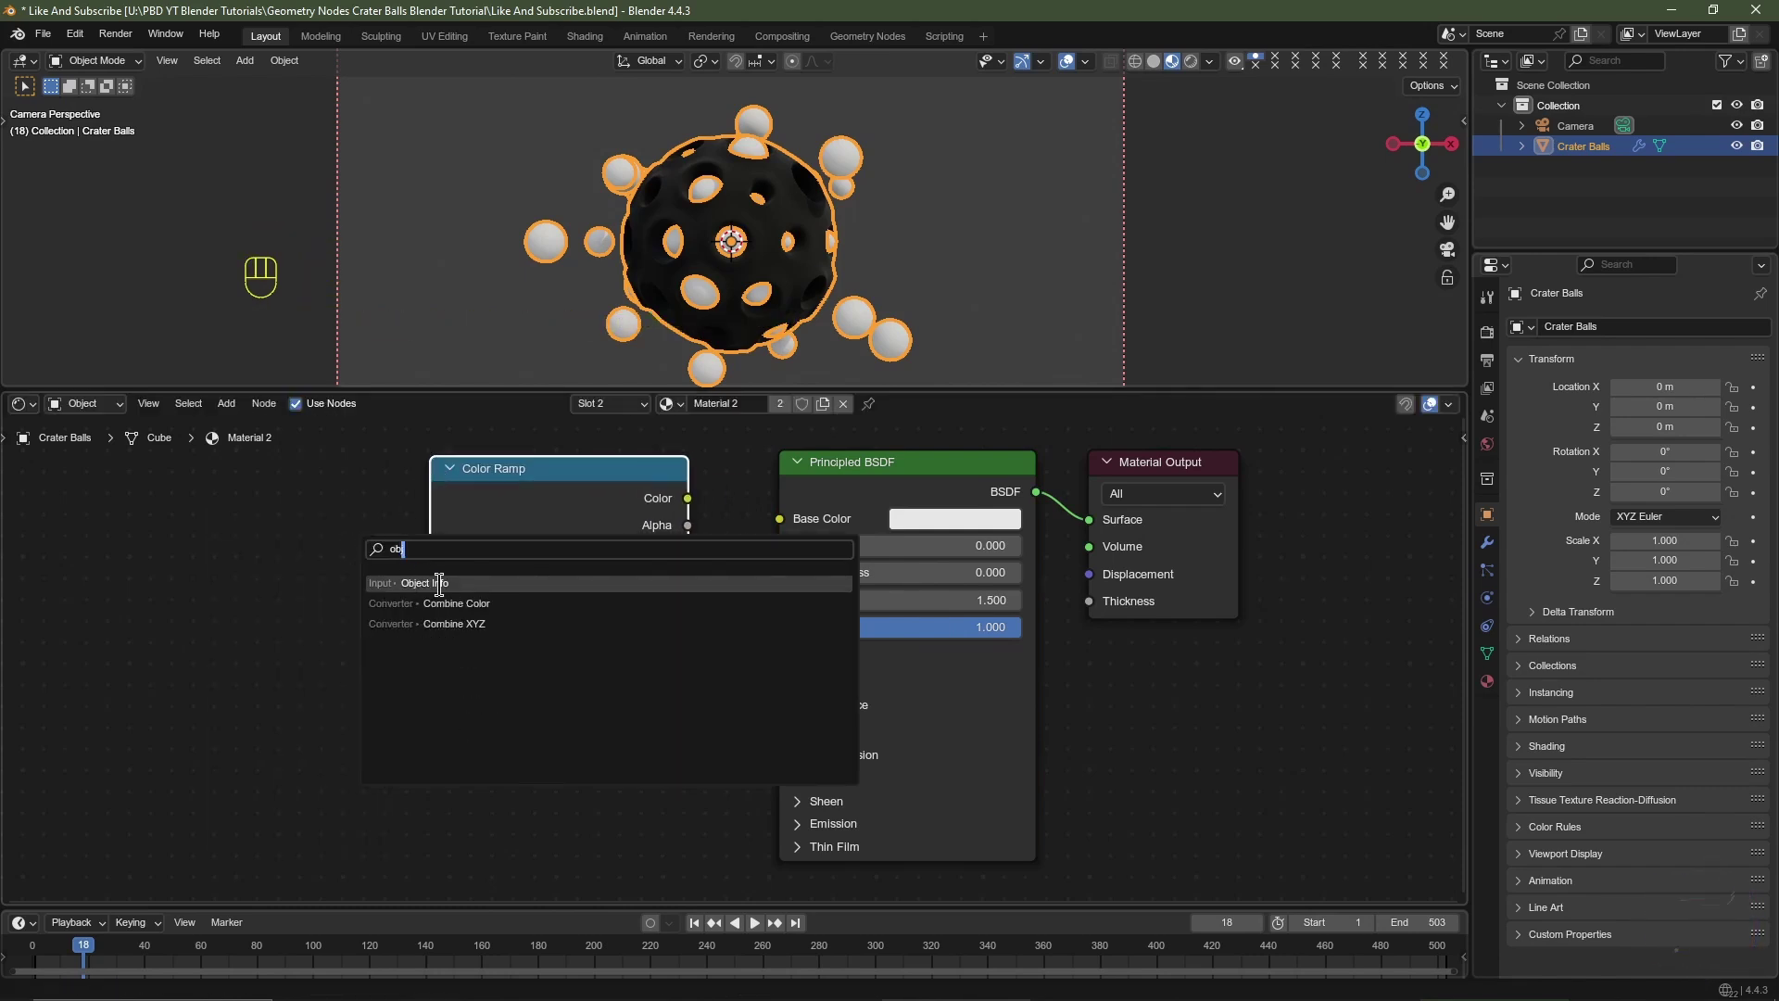
click(439, 584)
click(164, 461)
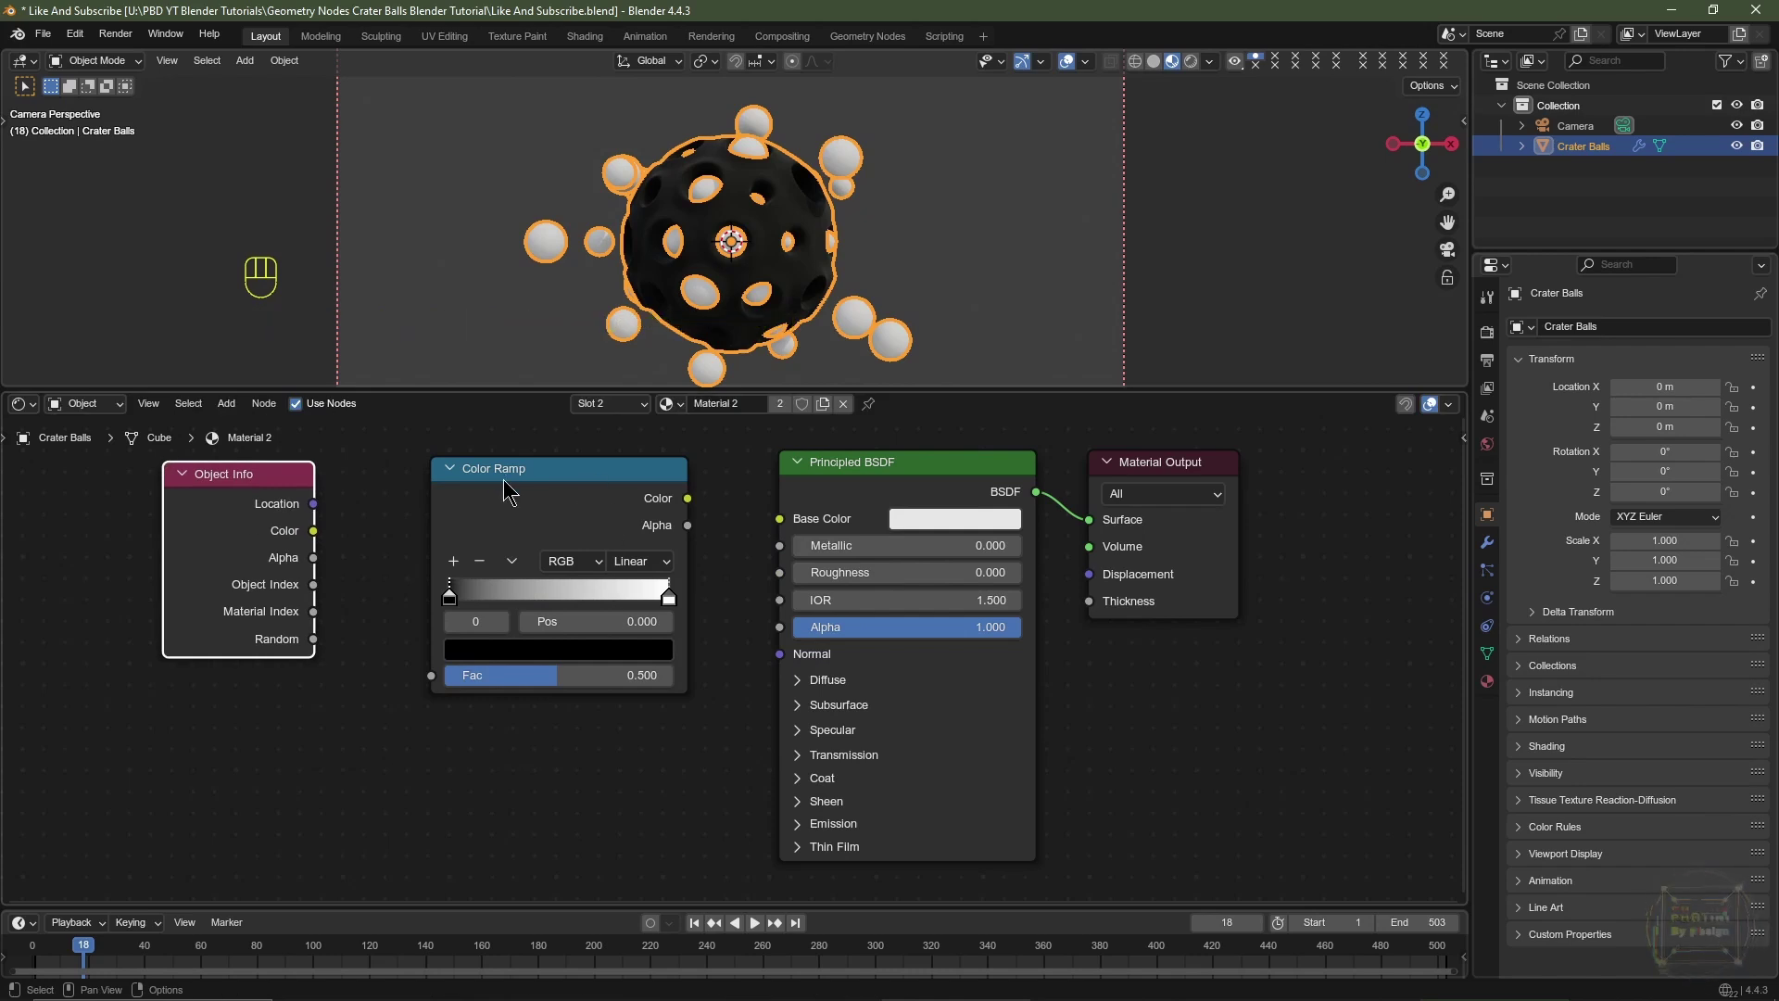
Step: Set the Color Ramp's interpolation to Constant and add a third color stop
click(640, 562)
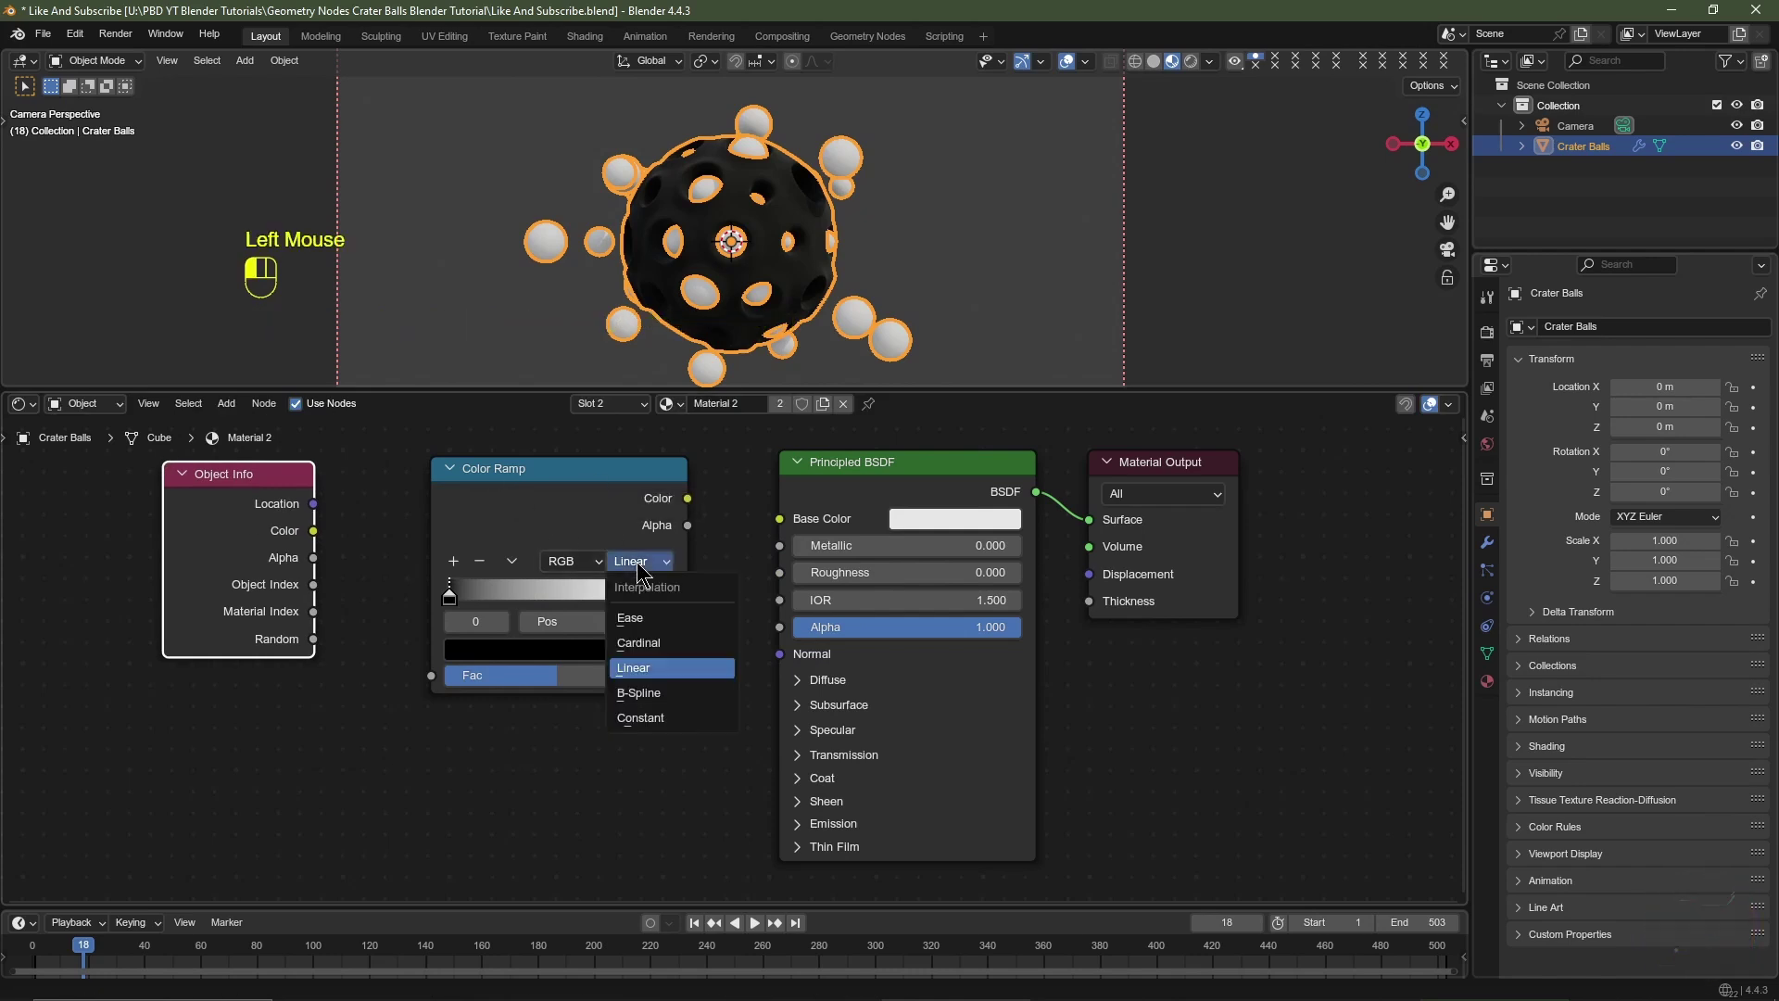
click(667, 720)
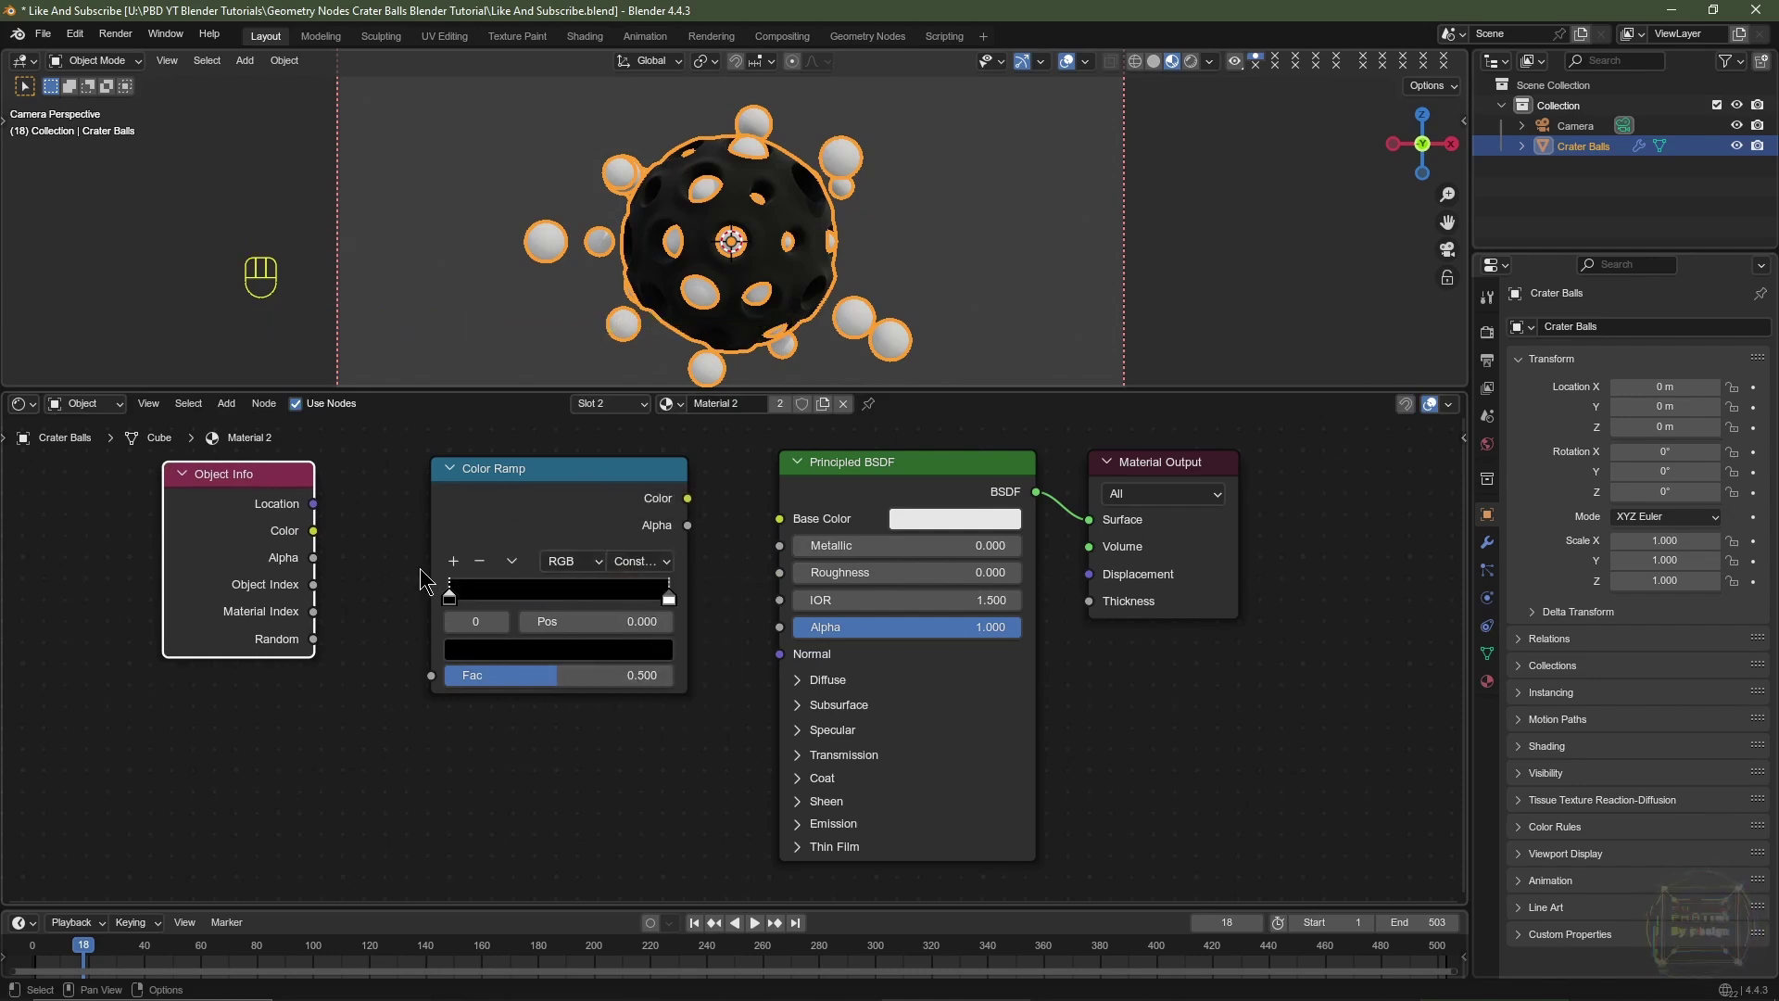
click(454, 561)
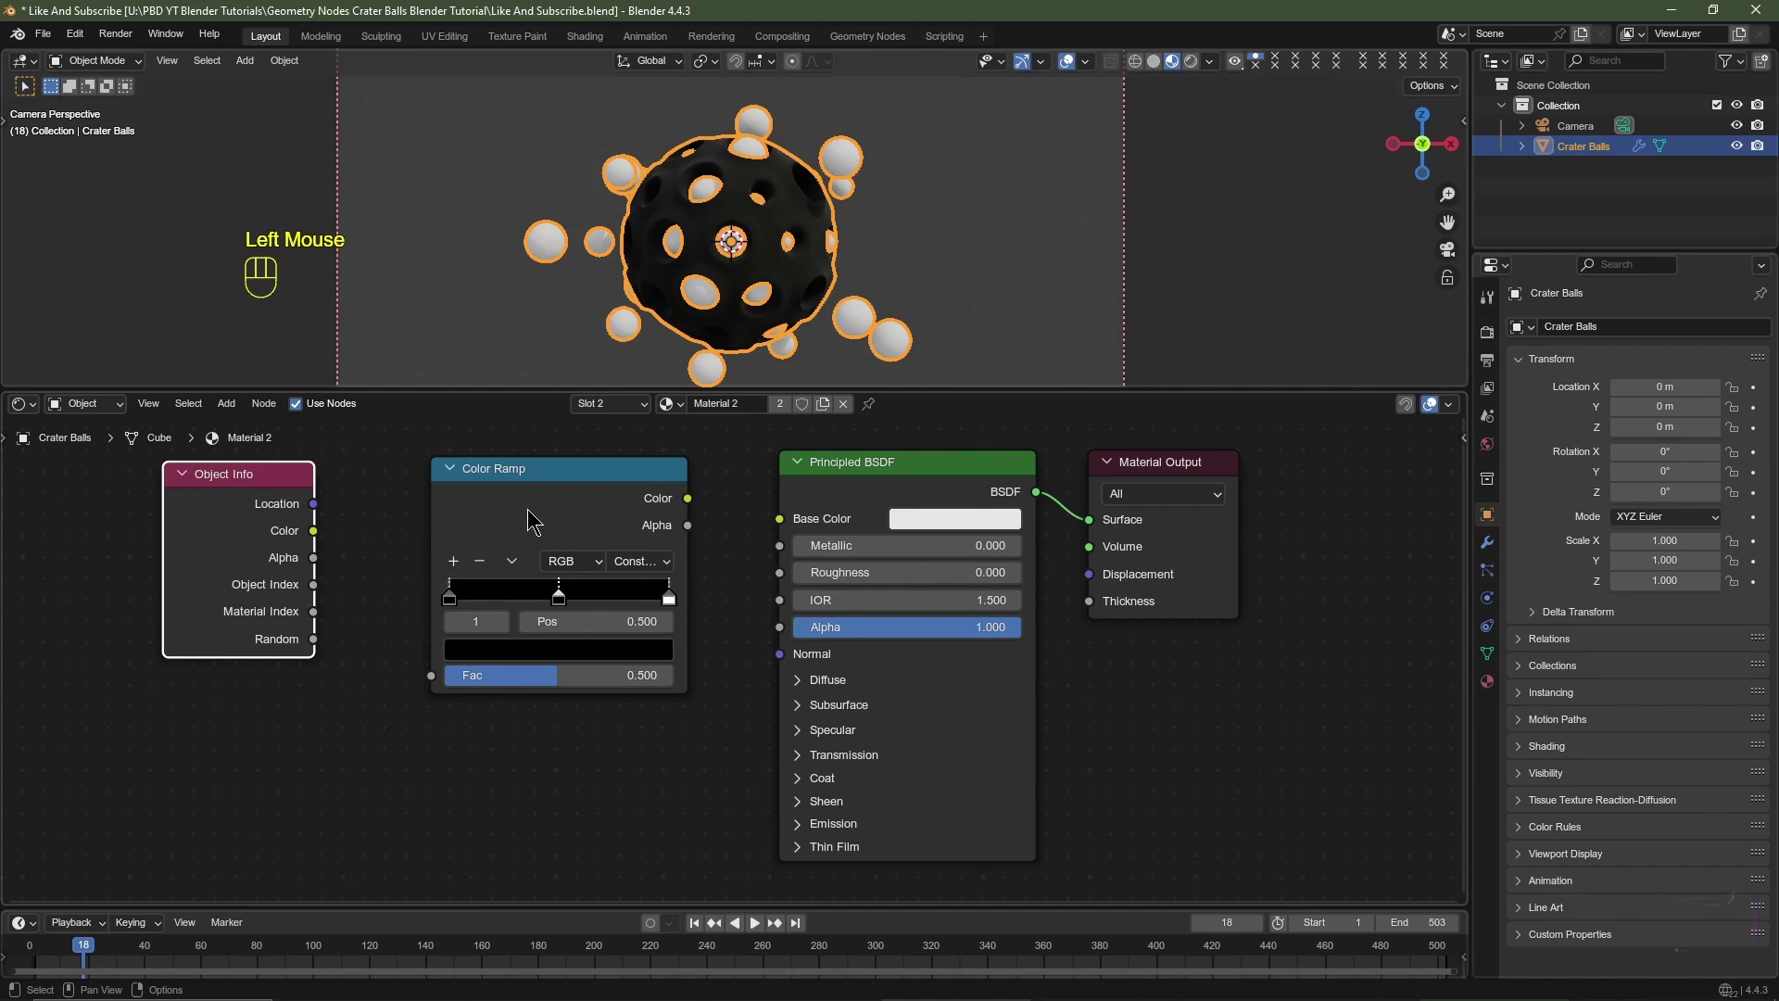
Step: Color the ramp's first stop bright blue (#2DA2FFFF)
click(514, 650)
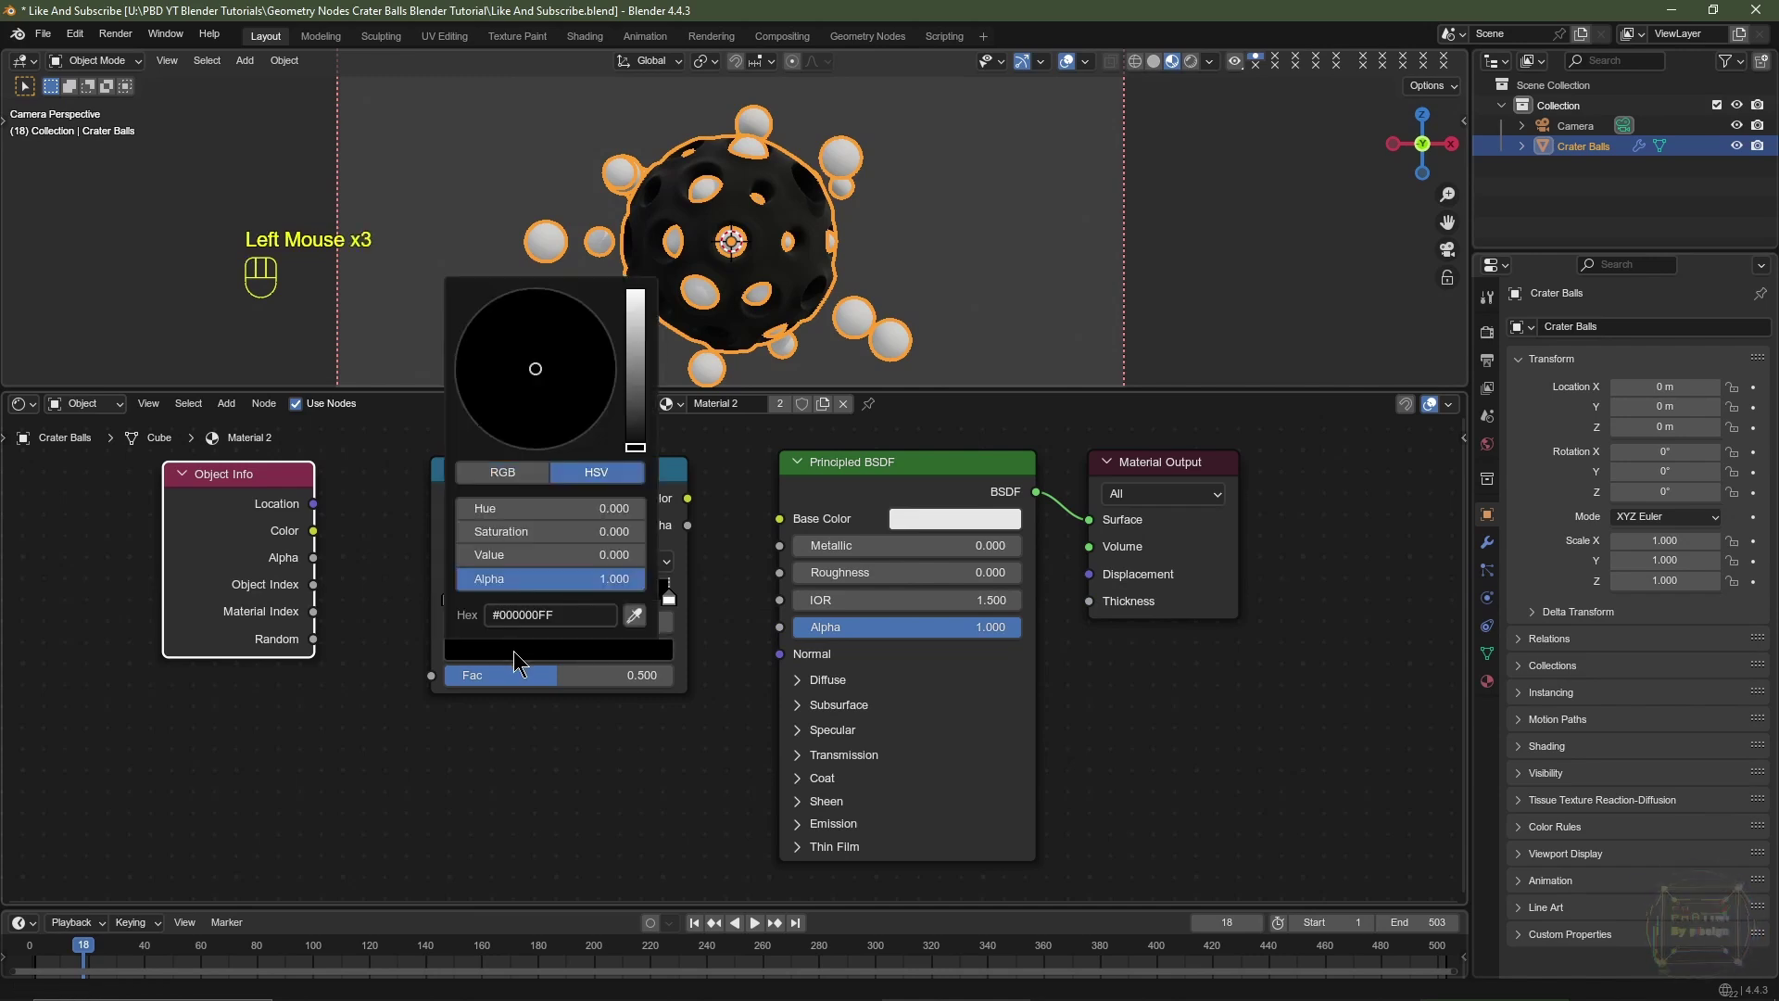
scroll(543, 408, up, 14)
scroll(542, 390, up, 6)
drag(557, 327, 561, 311)
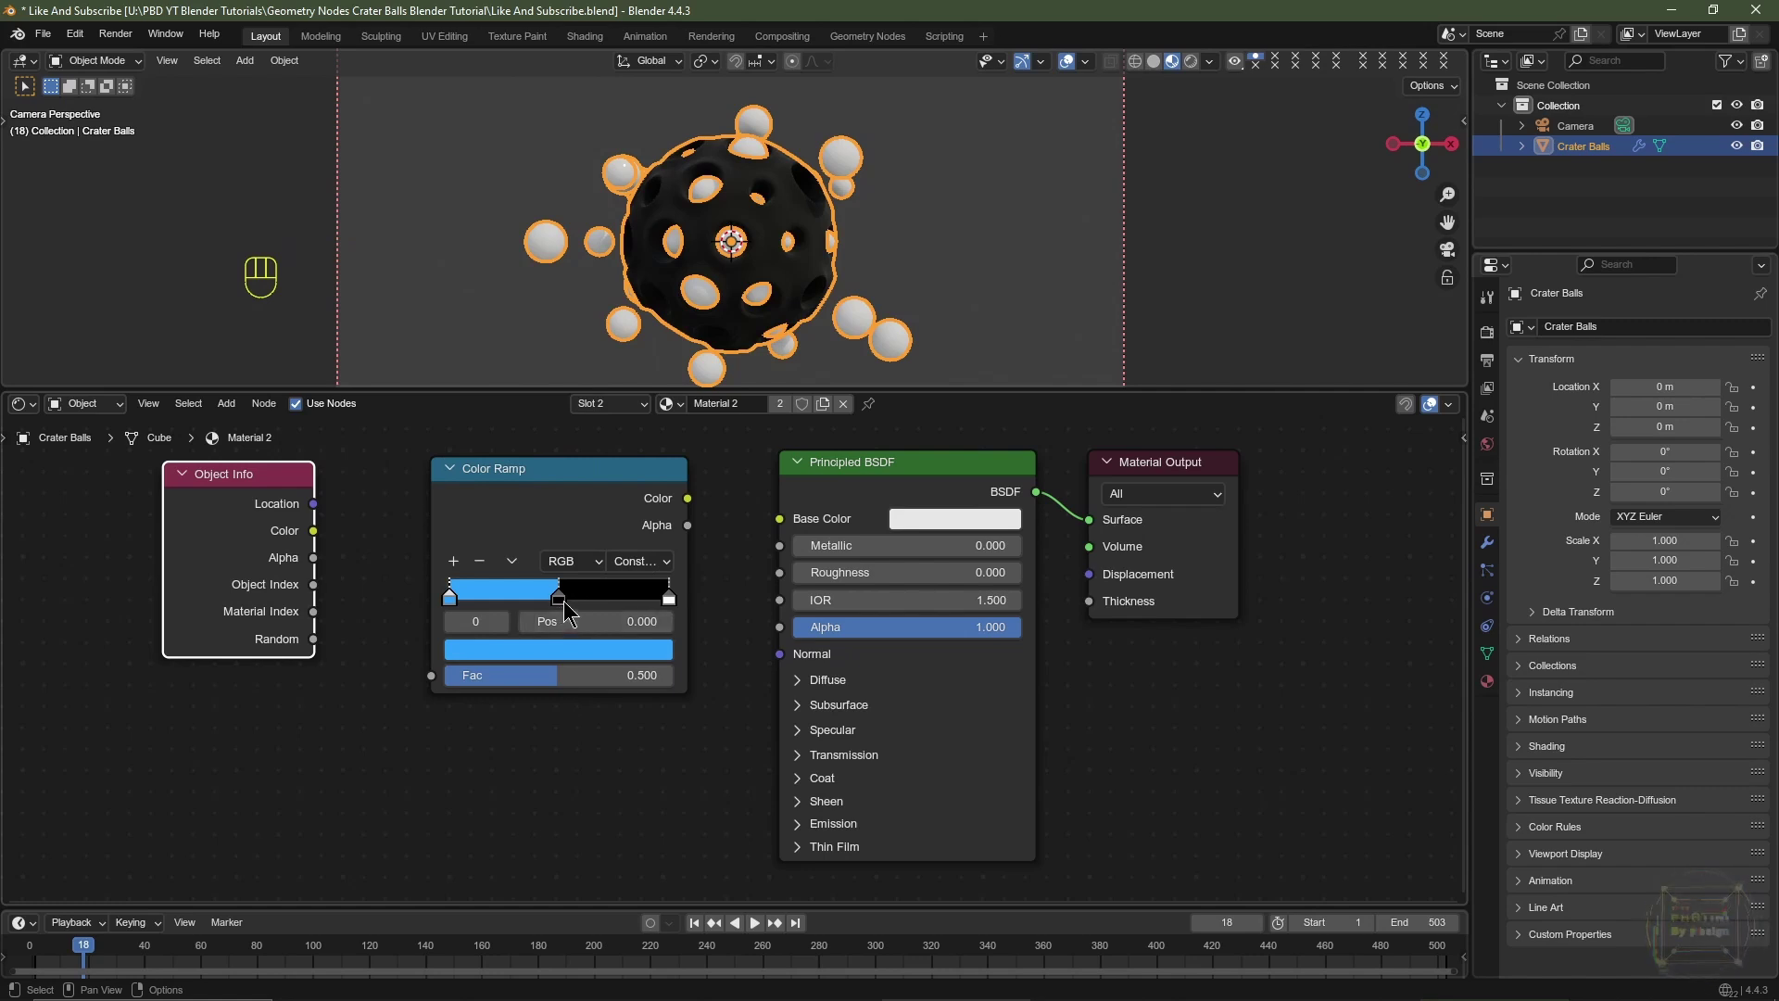
Step: Color the ramp's middle stop bright magenta at full value
click(559, 599)
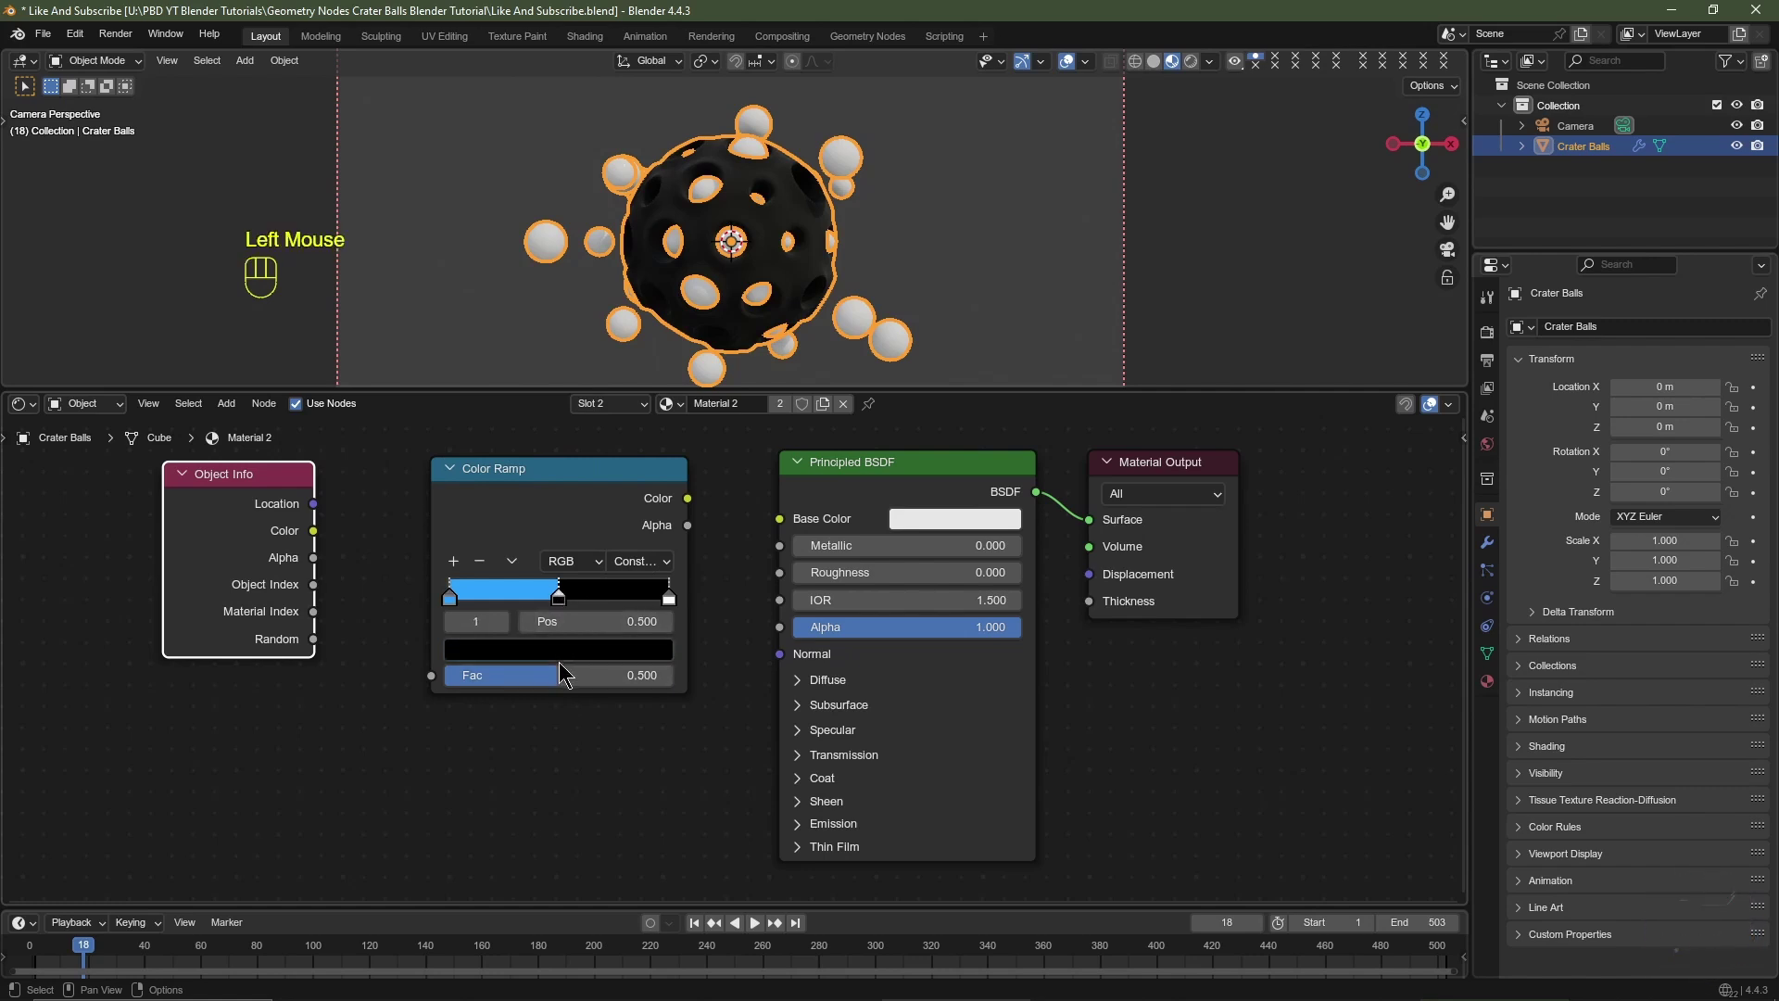
click(559, 650)
scroll(542, 391, up, 20)
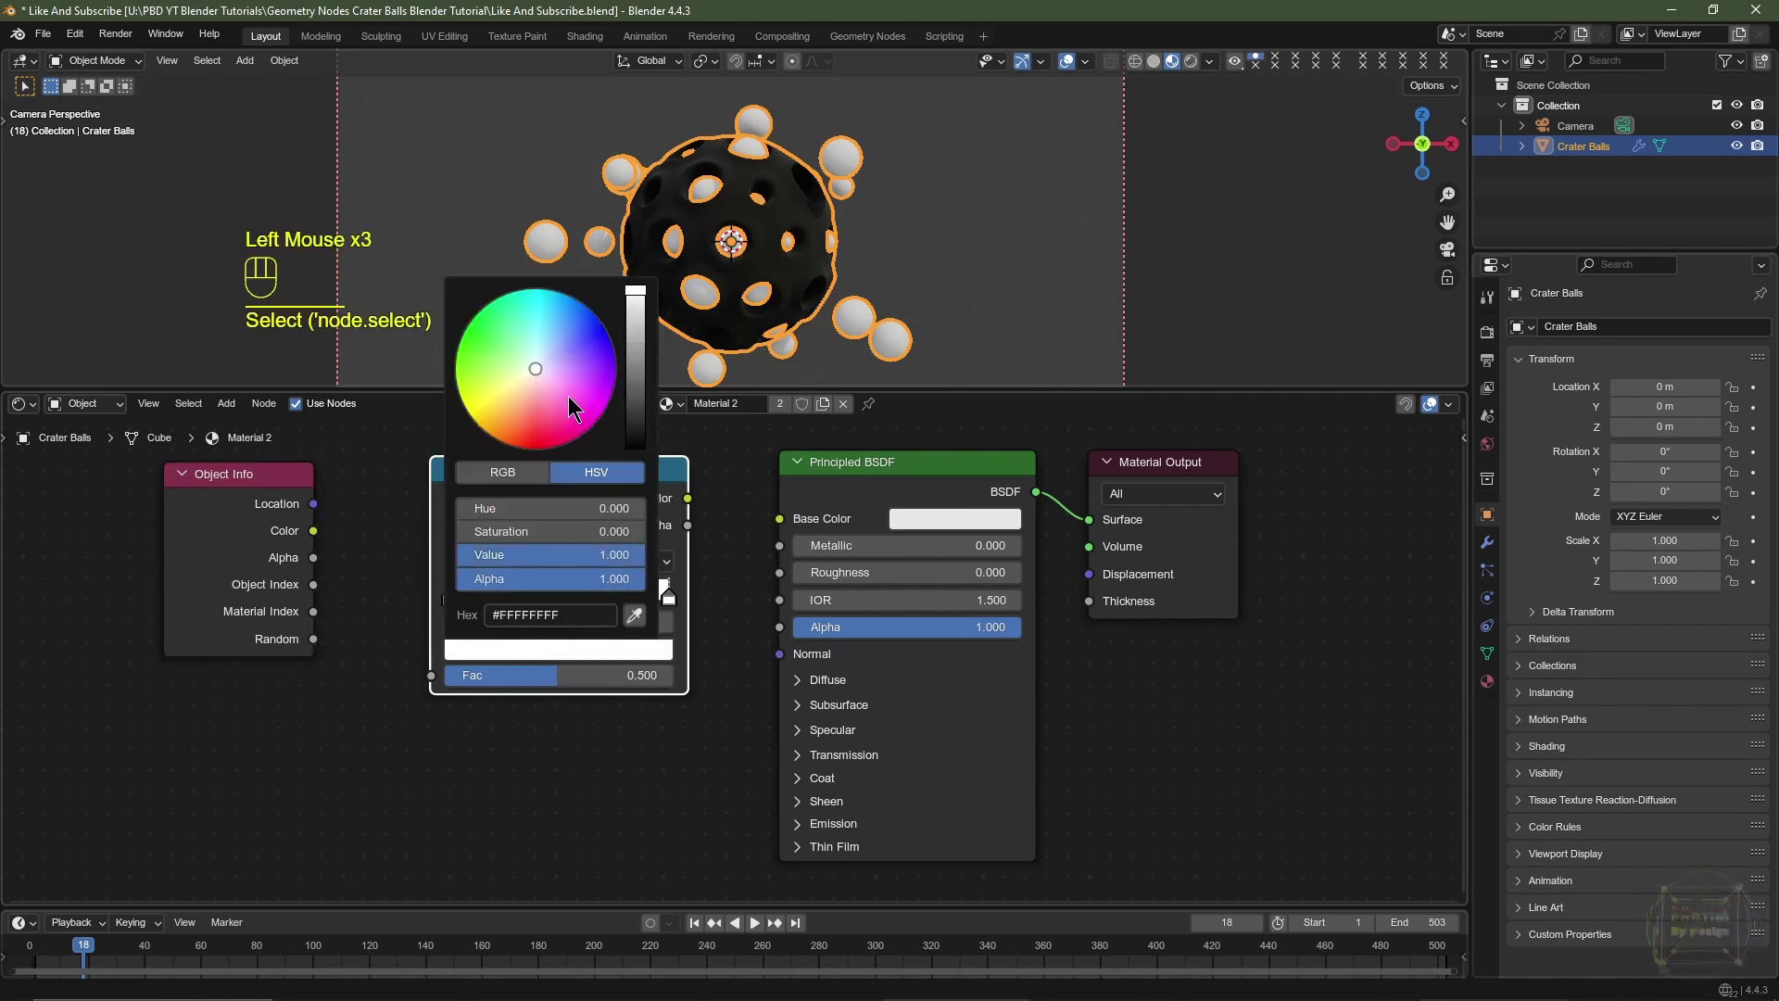
drag(593, 381, 587, 386)
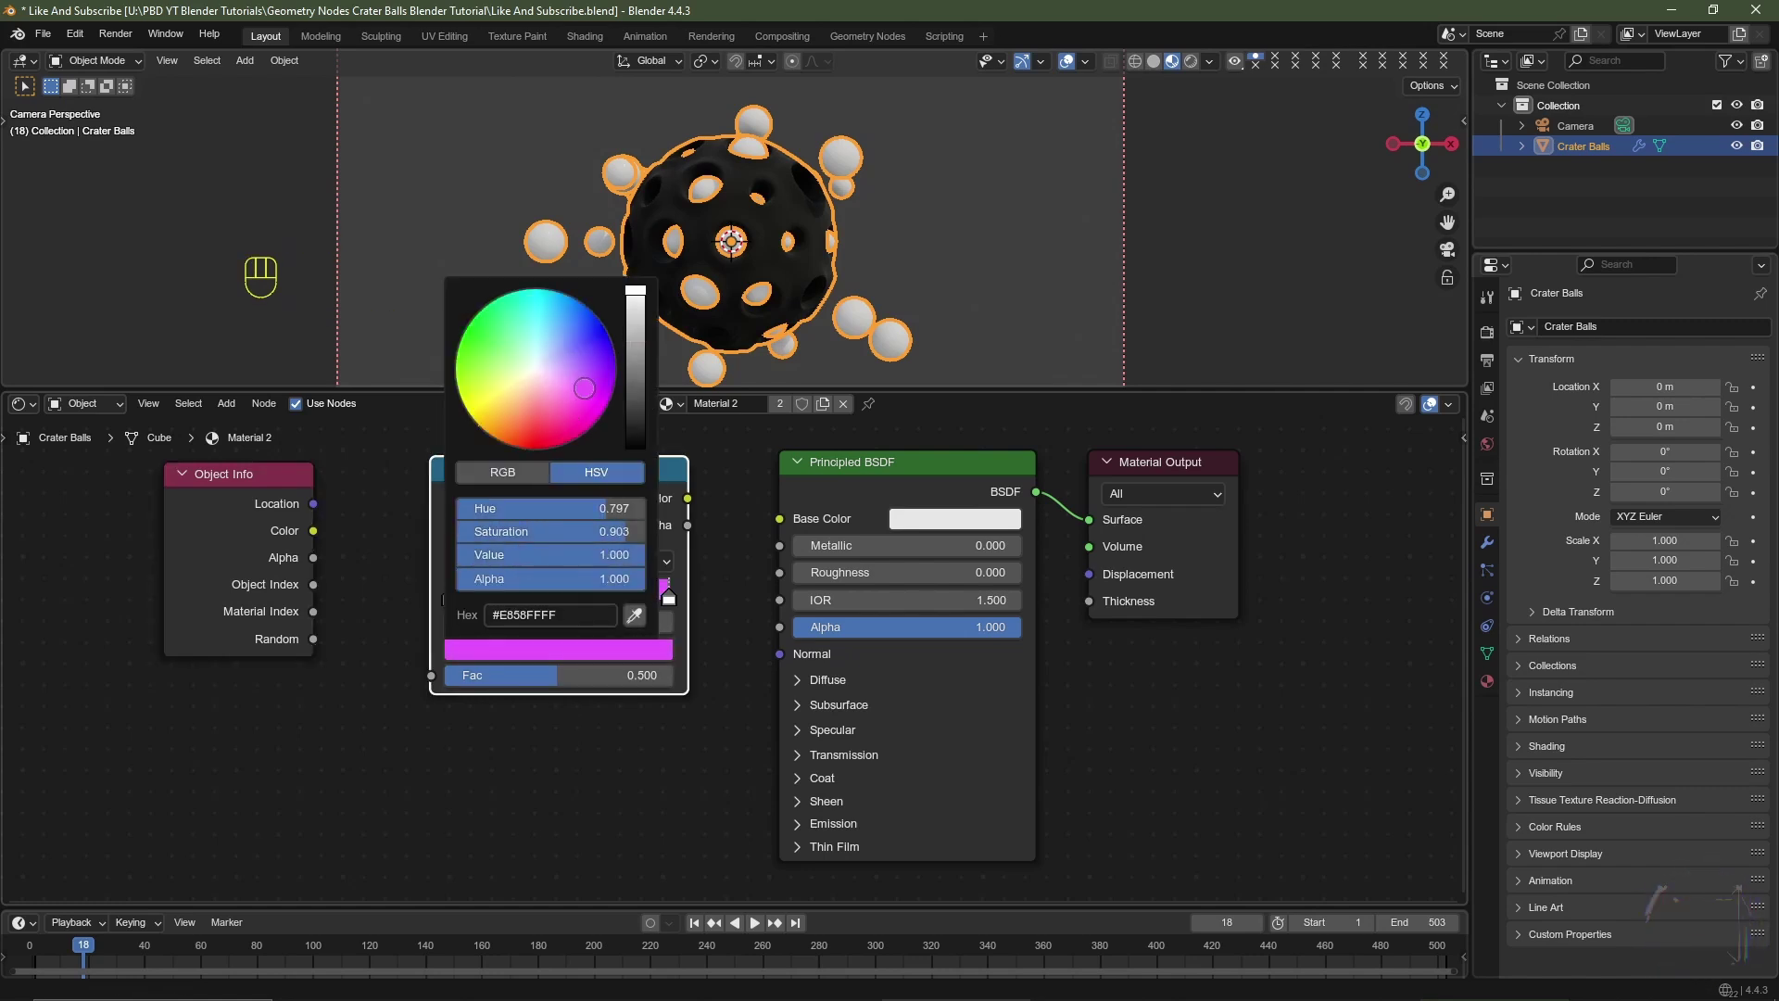
Step: Color the ramp's last stop pale orange (#FFD596FF)
click(668, 599)
click(638, 651)
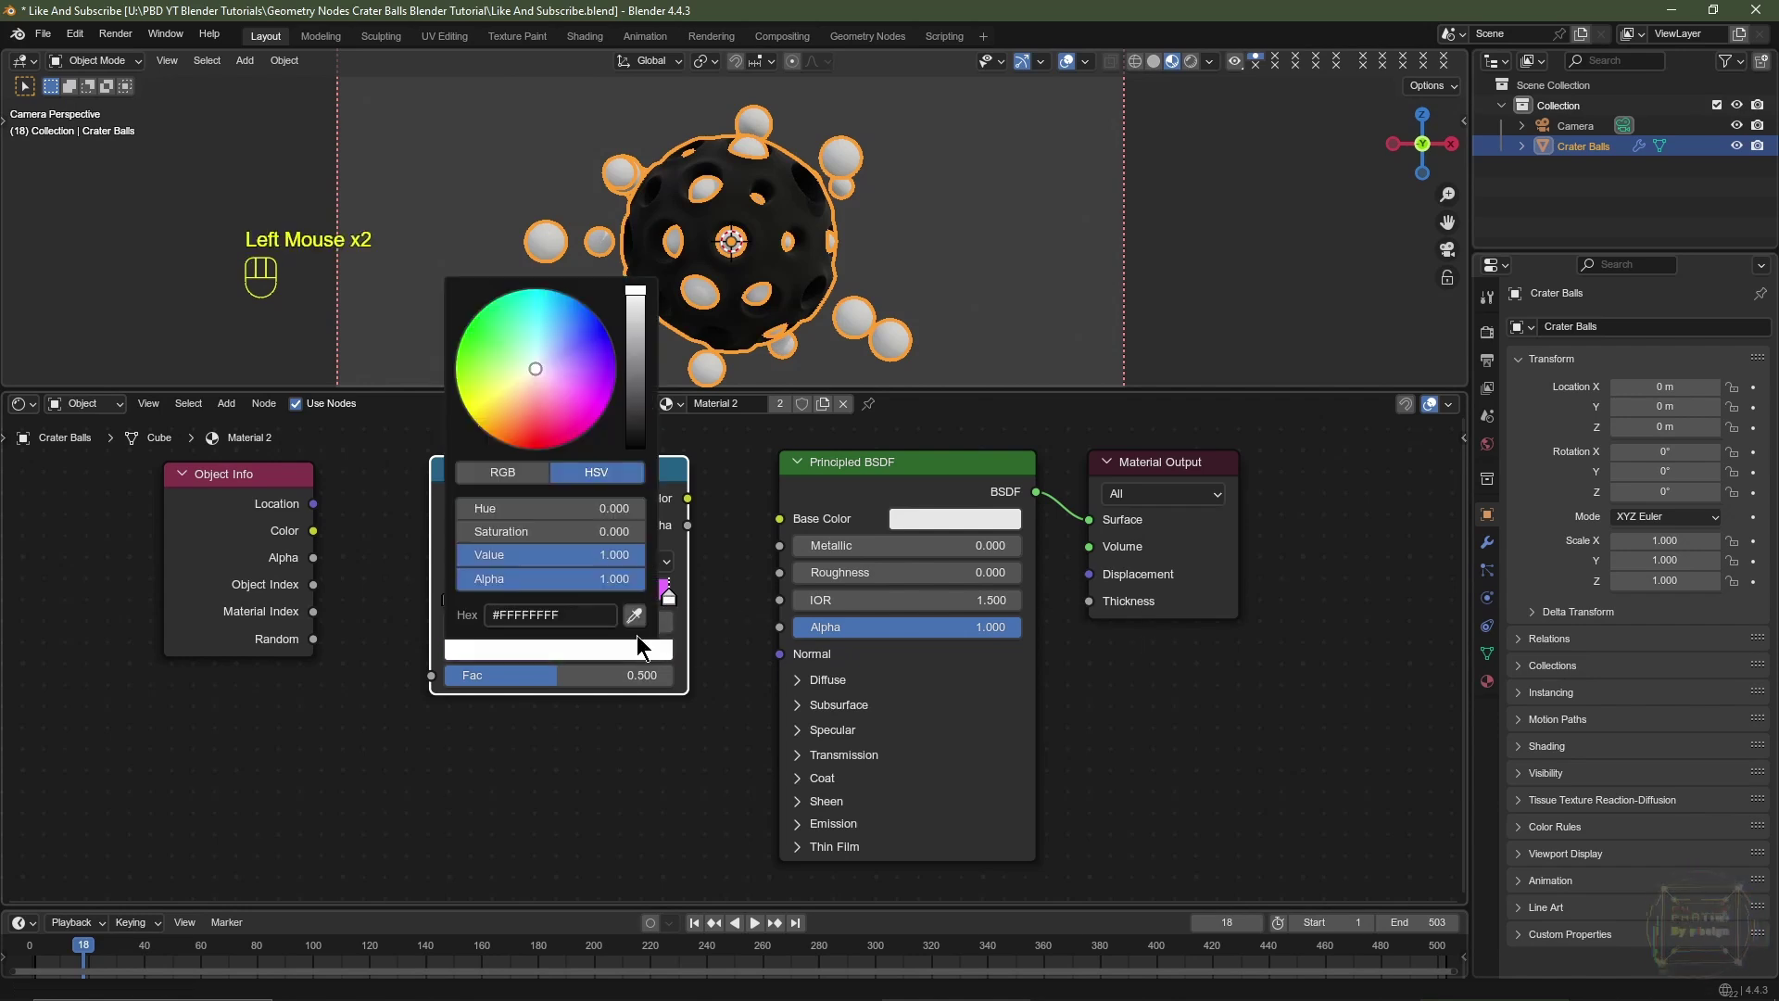
drag(554, 361, 498, 416)
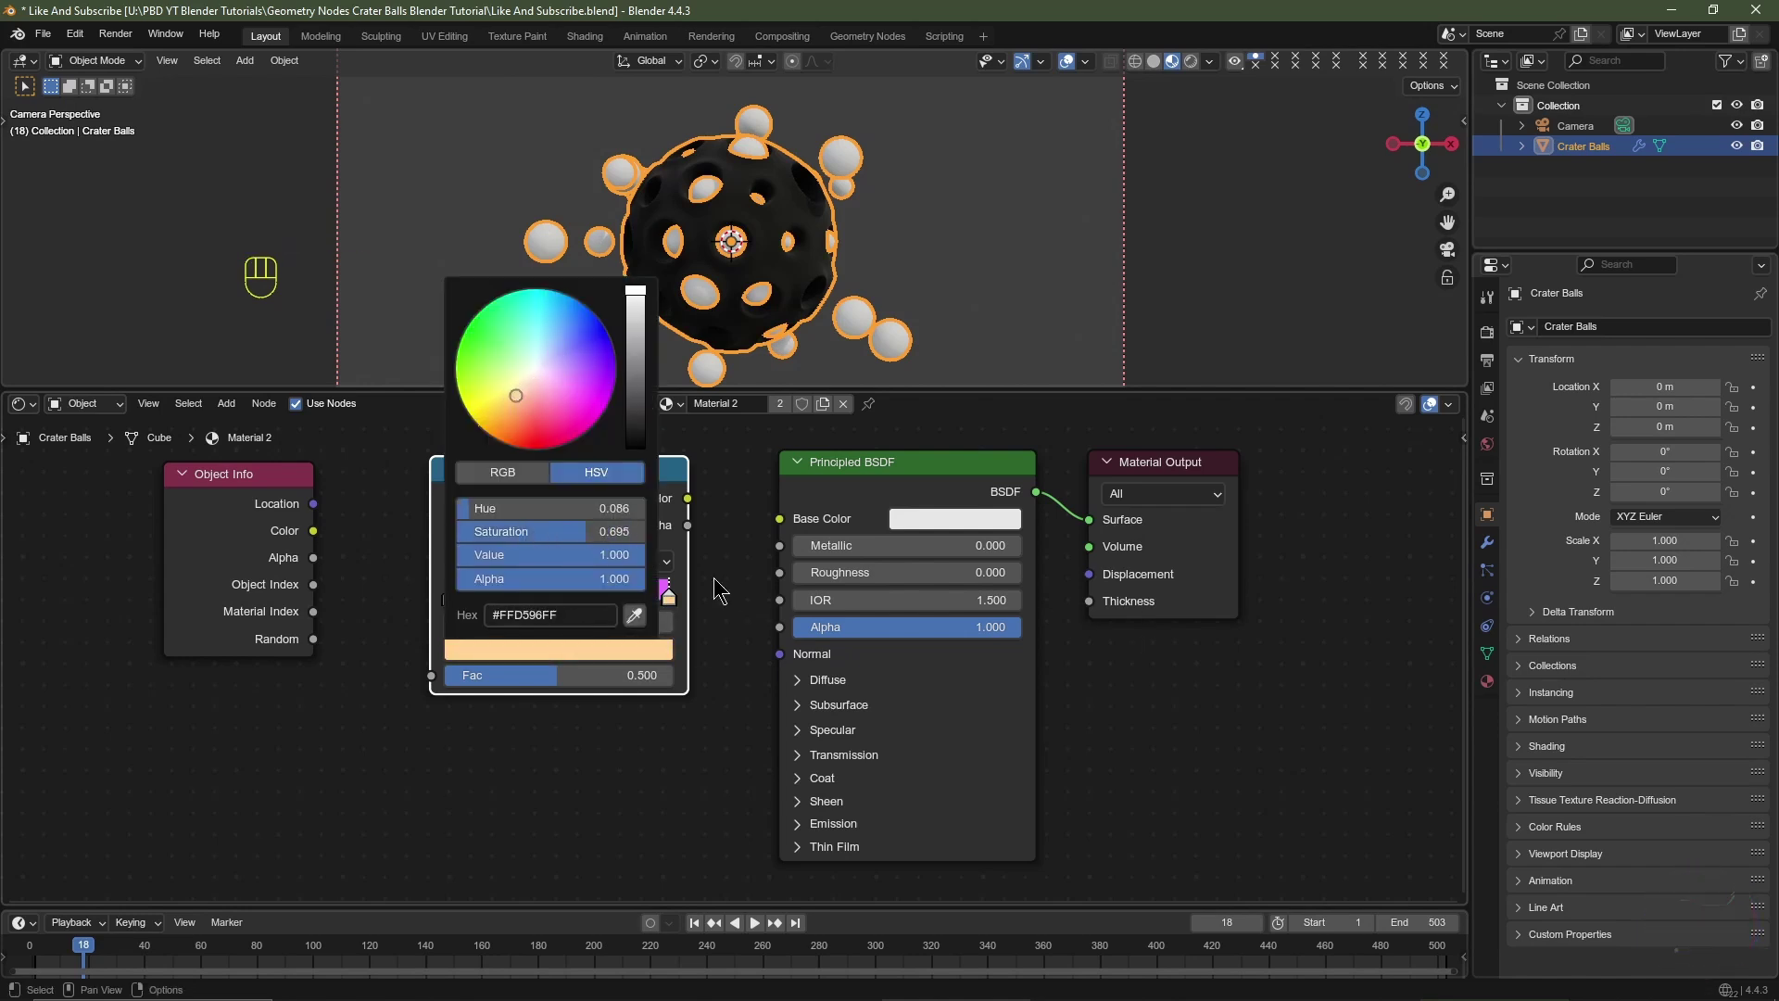
Step: Reposition the ramp's stops, with the magenta stop at about 0.285 and the orange stop at 0.575
click(560, 600)
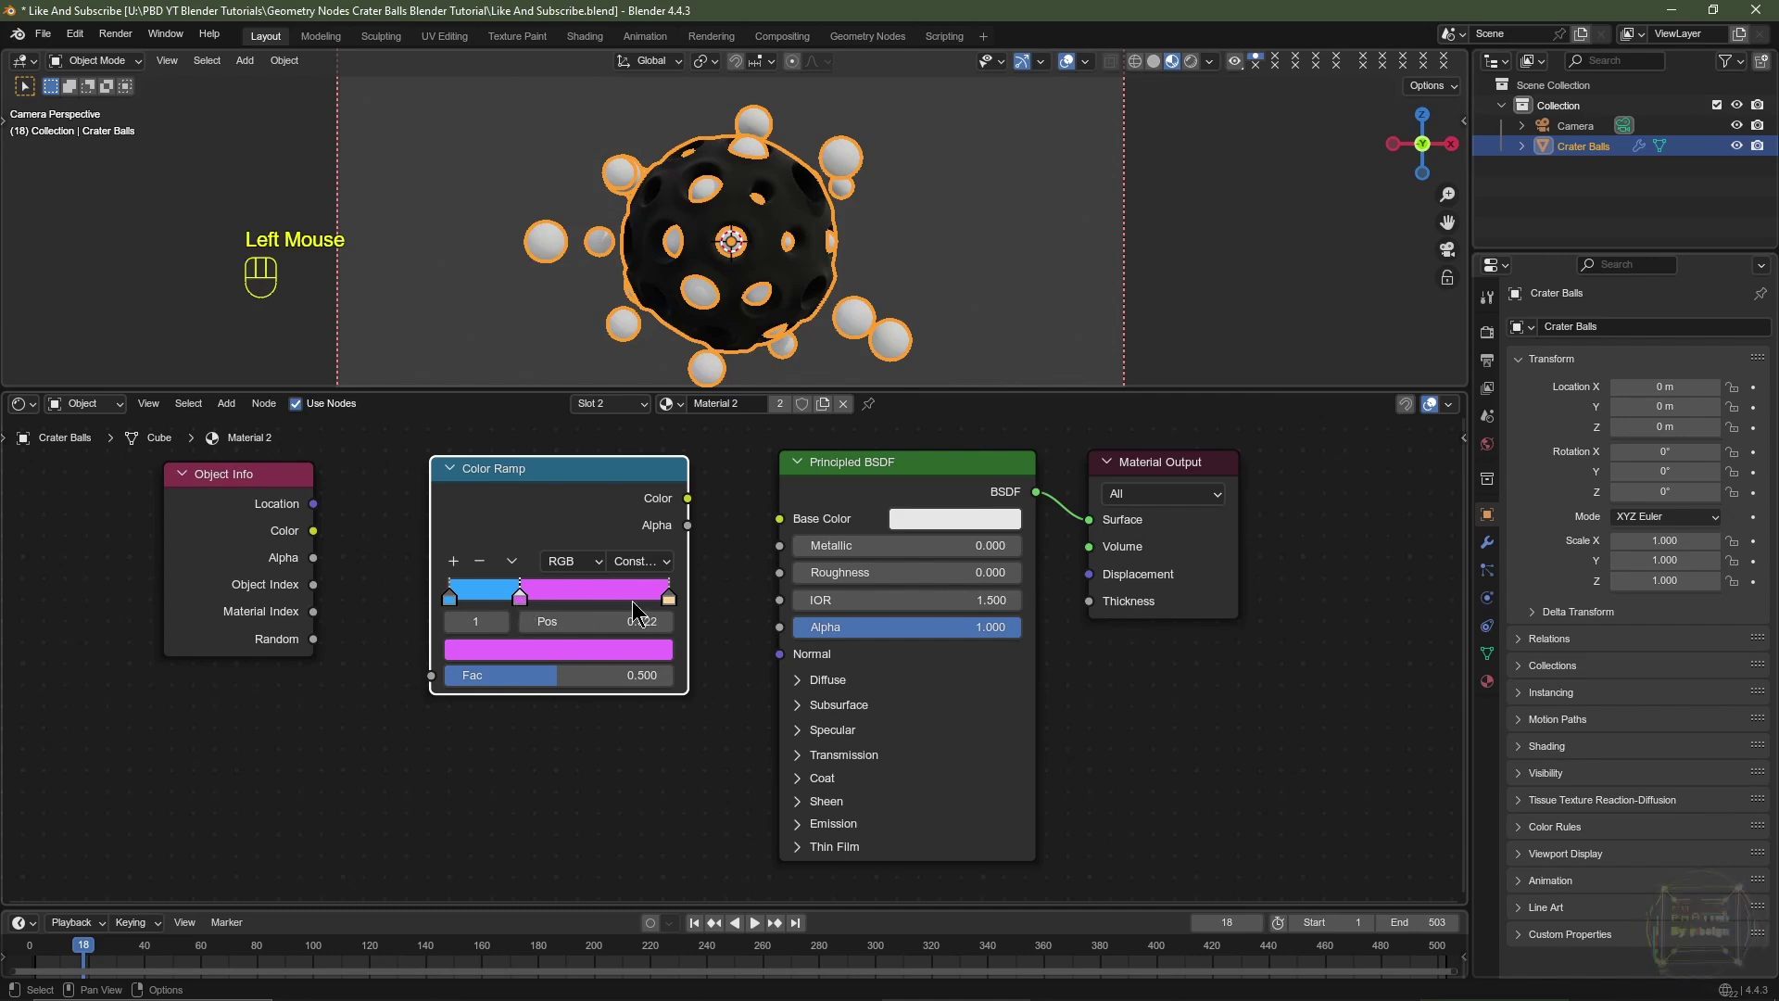
drag(669, 599, 591, 622)
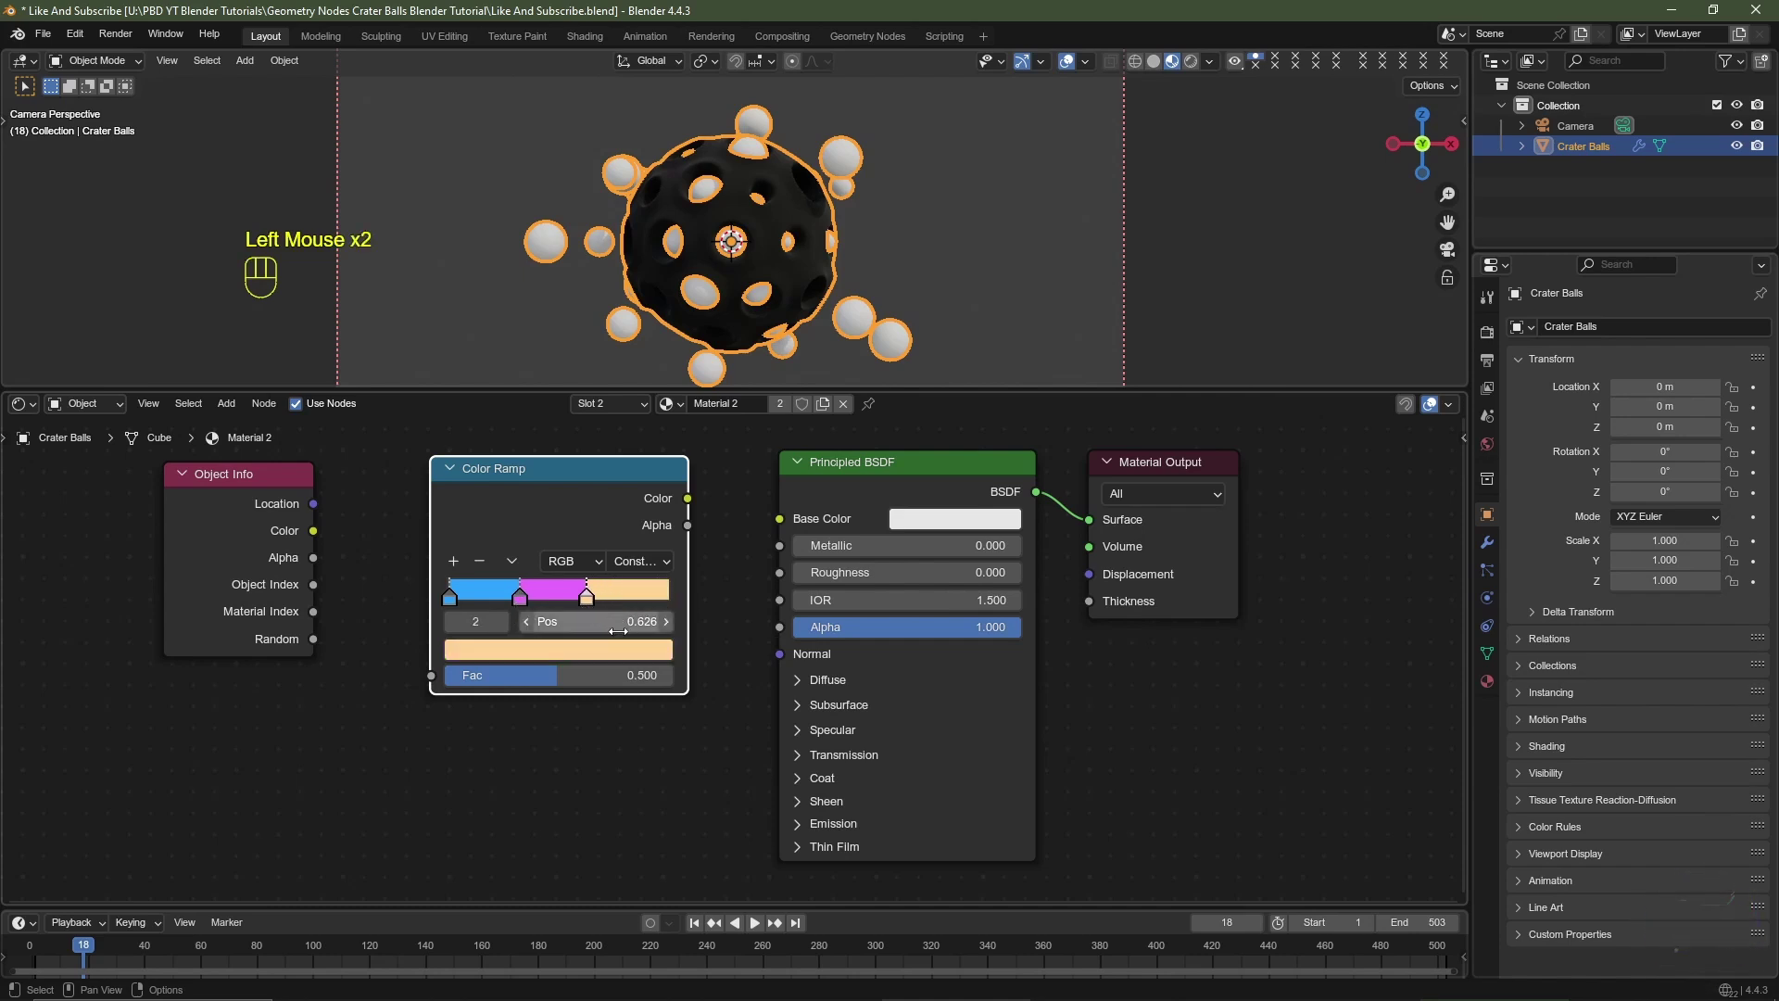
click(617, 632)
key(BackSpace)
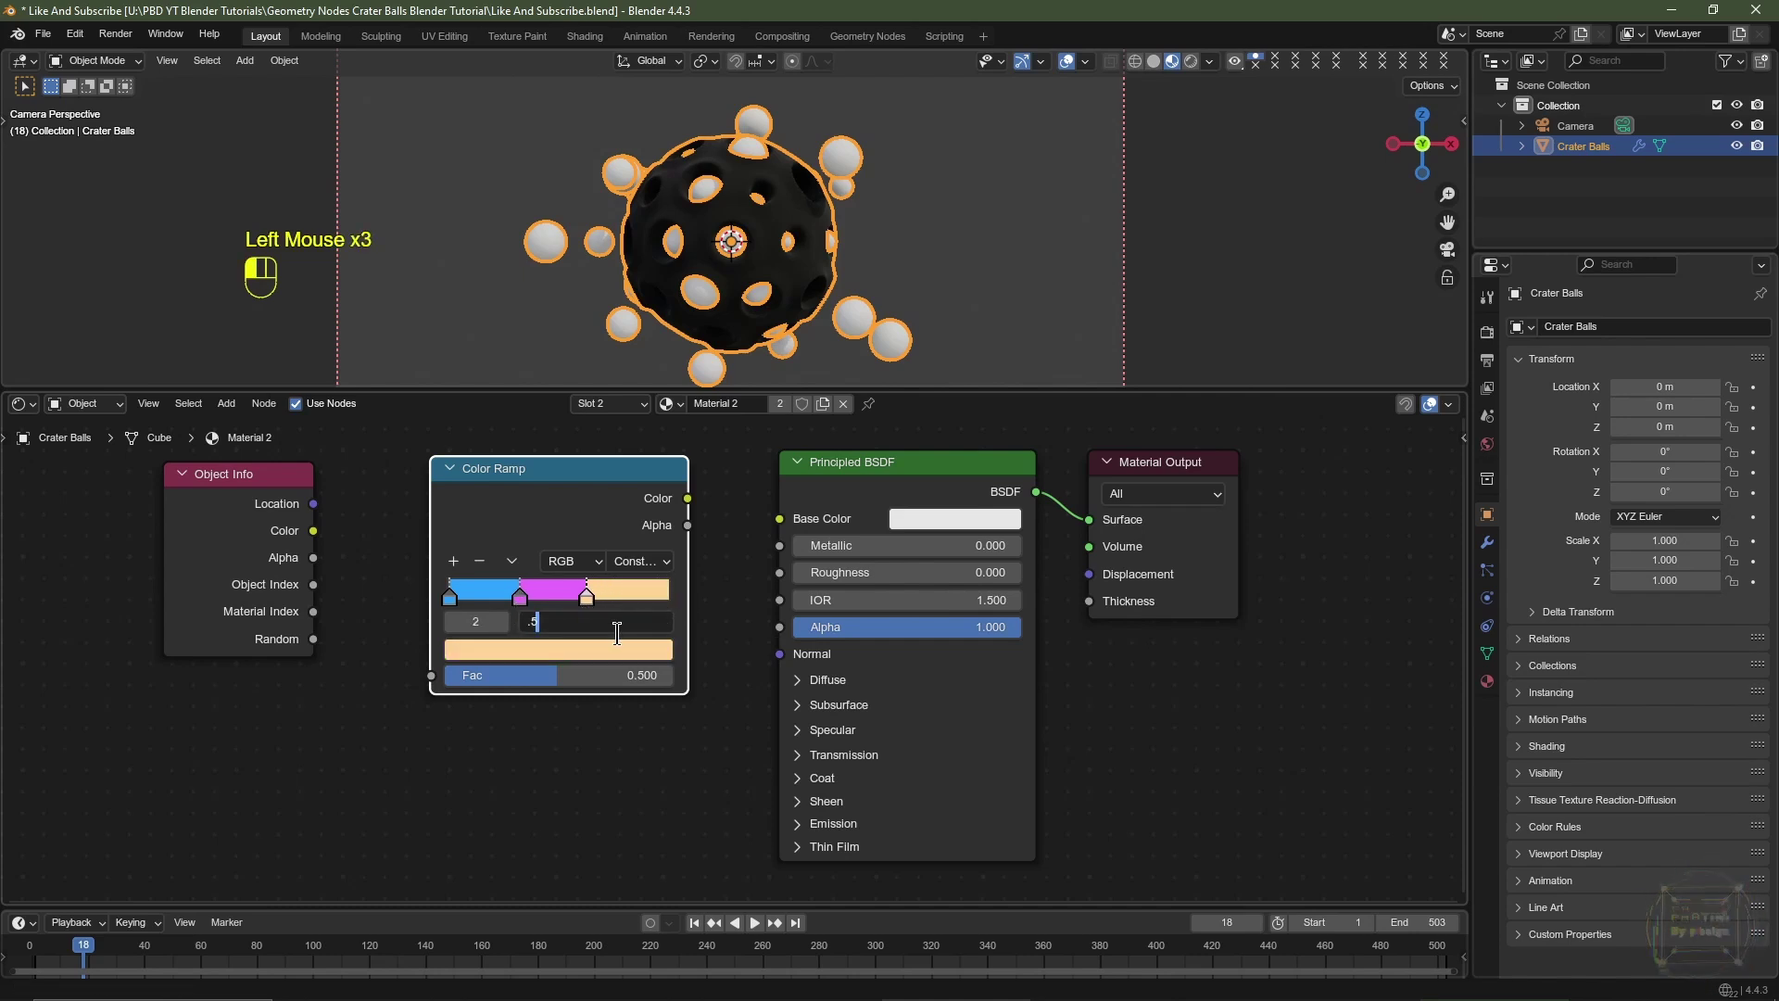
key(Return)
drag(520, 599, 511, 600)
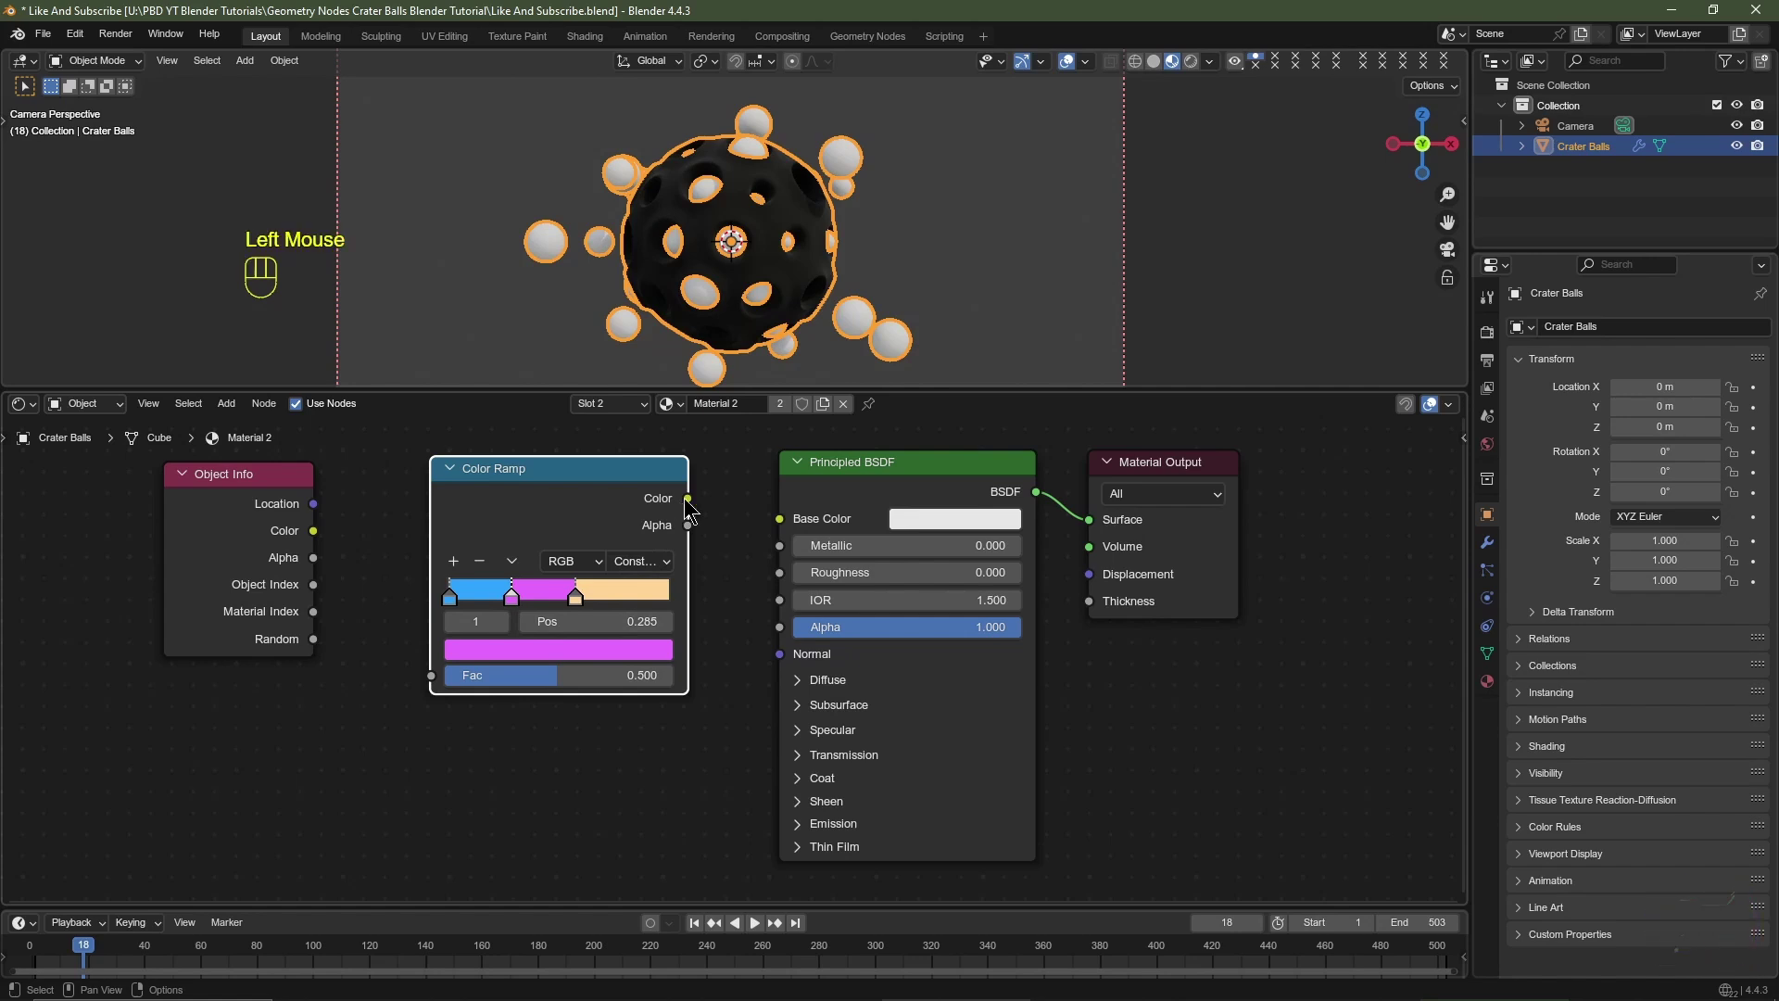
Step: Link the Color Ramp's Color to Base Color and the Object Info's Random output to the ramp's Fac
drag(687, 500, 769, 521)
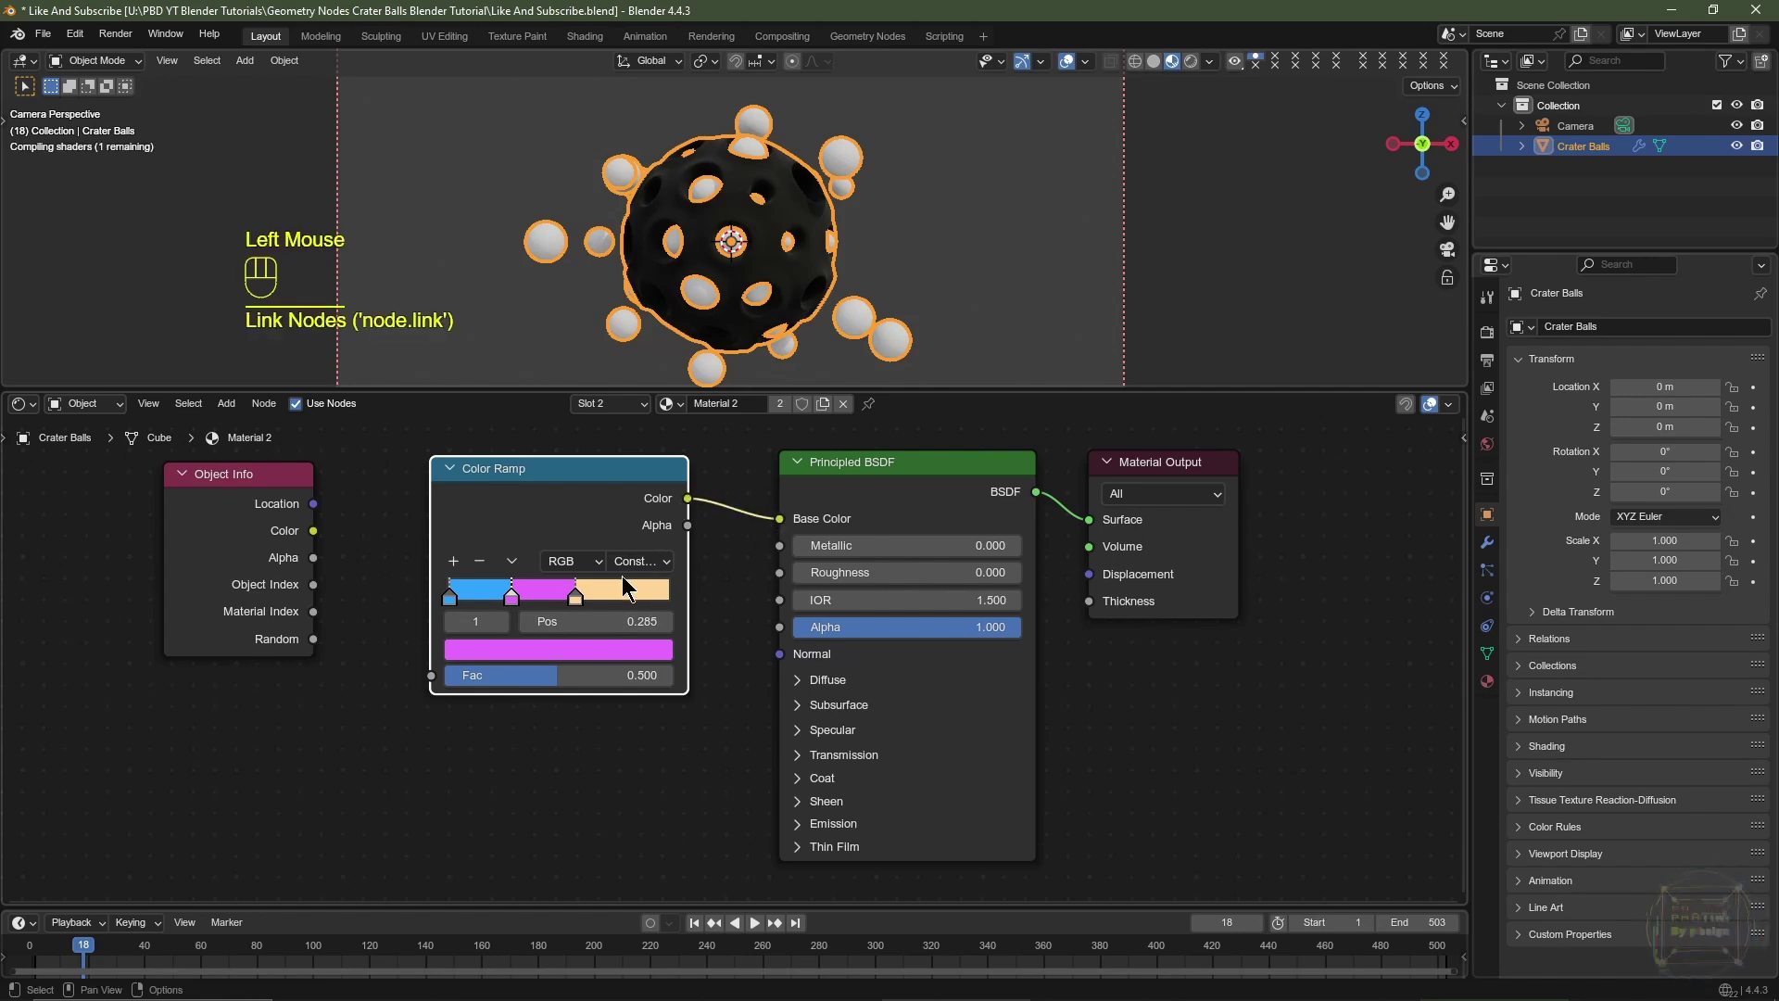
right_click(354, 653)
drag(313, 640, 432, 672)
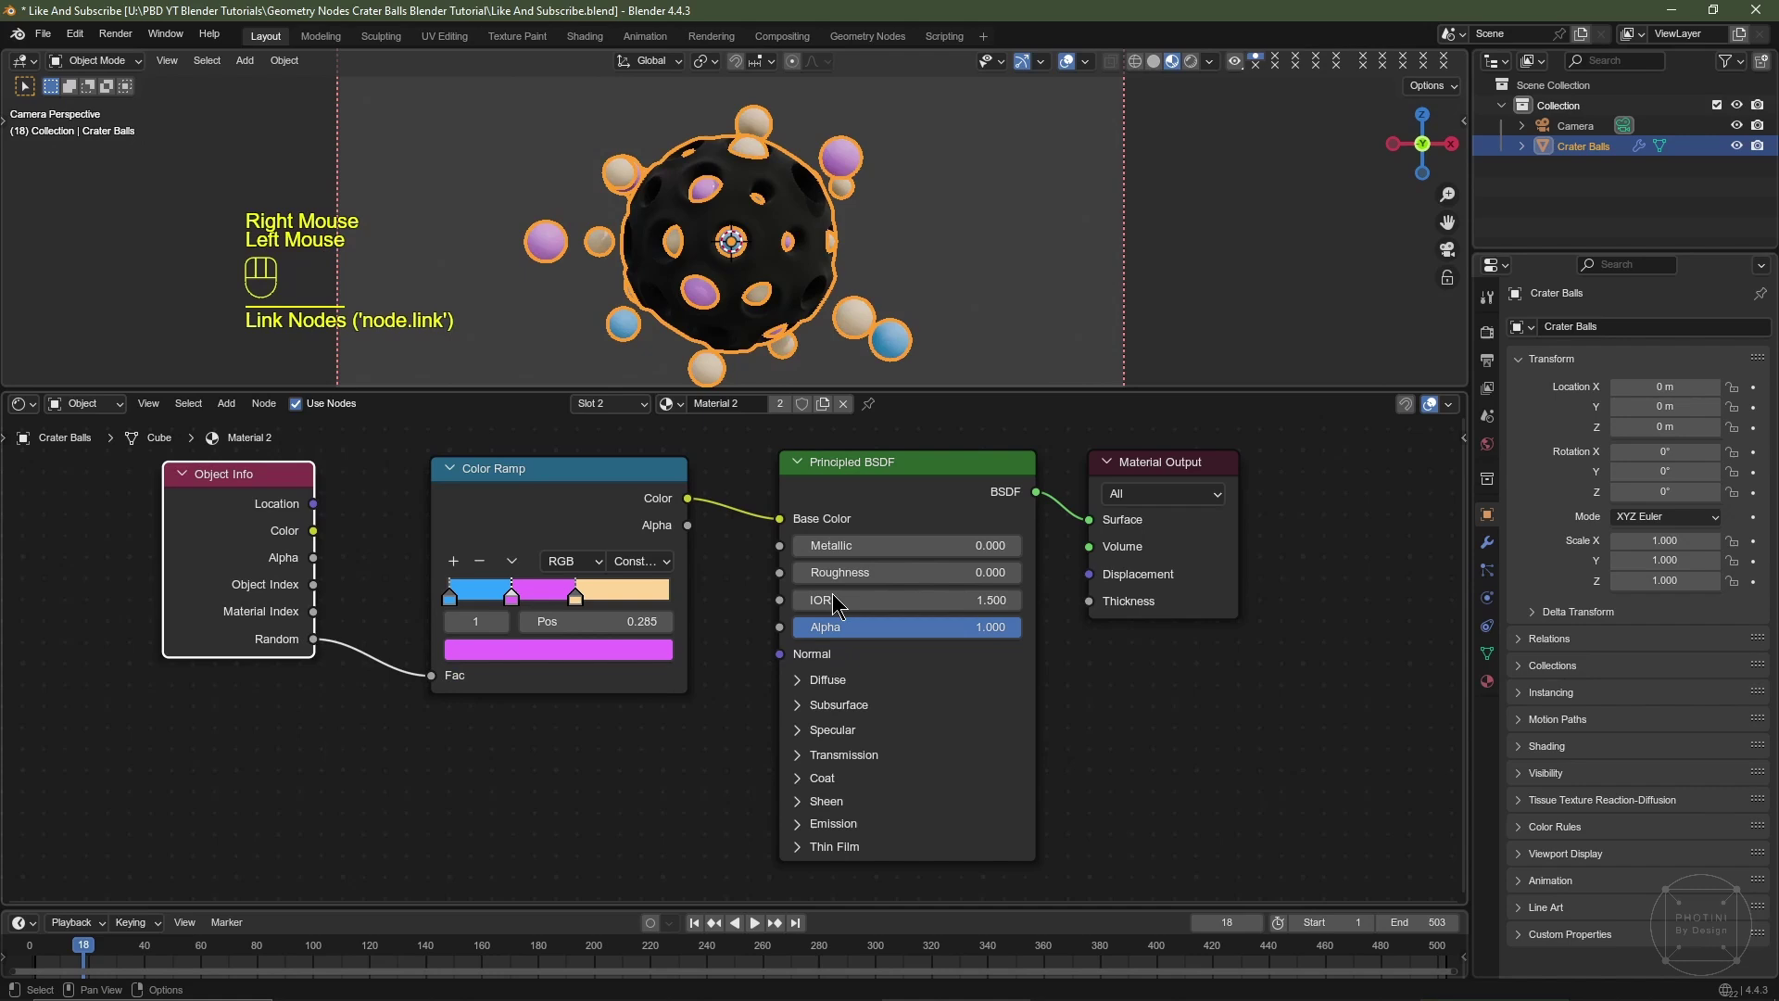
Step: Duplicate the Color Ramp below the original with its Random link kept, and remove the copy's magenta stop
click(542, 511)
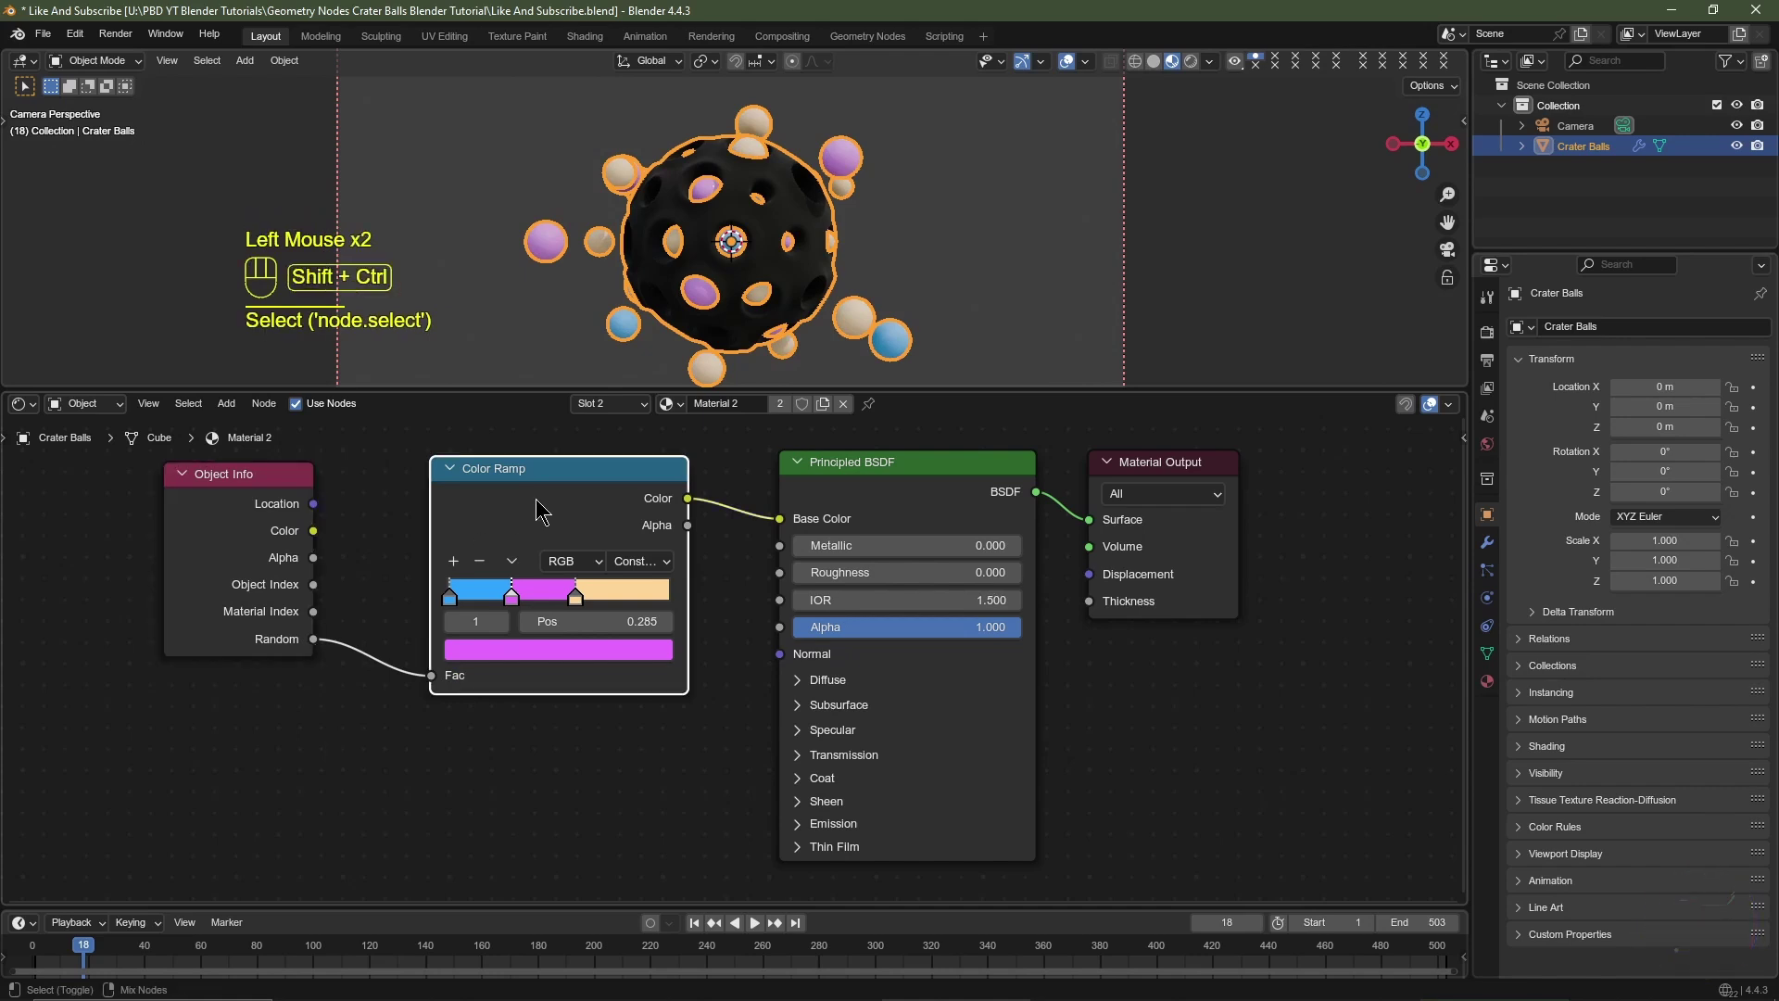
key(ctrl+shift+d)
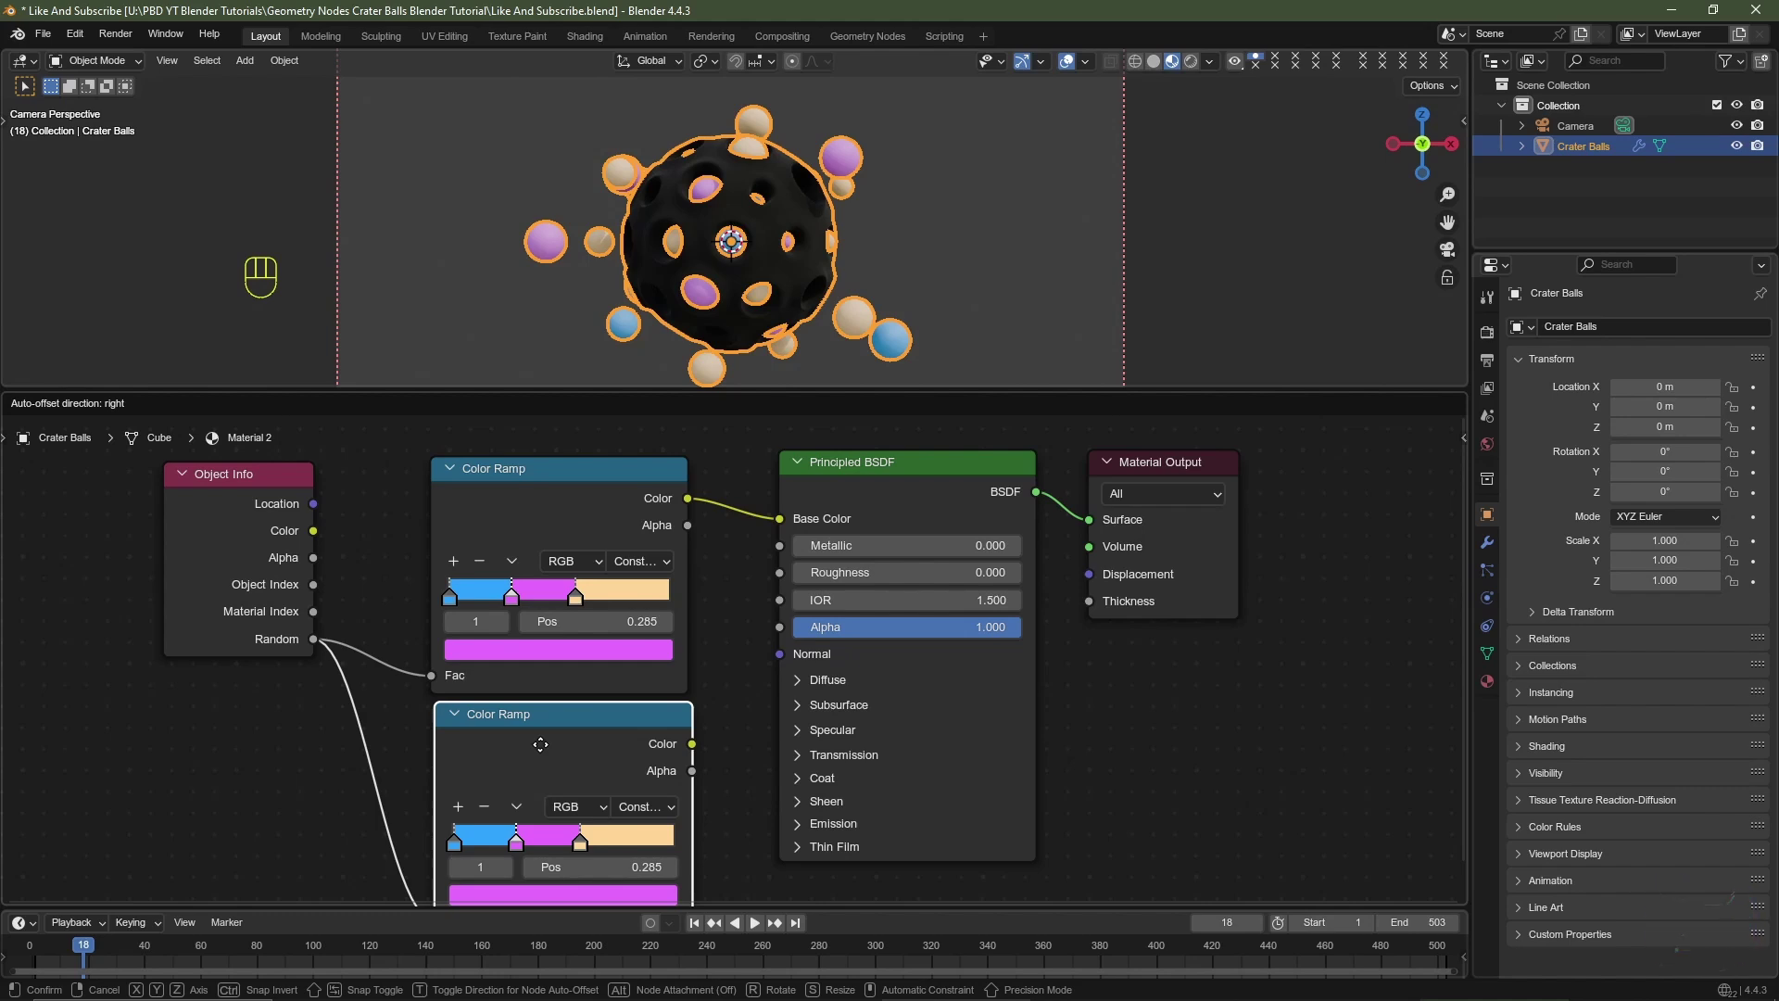
click(540, 744)
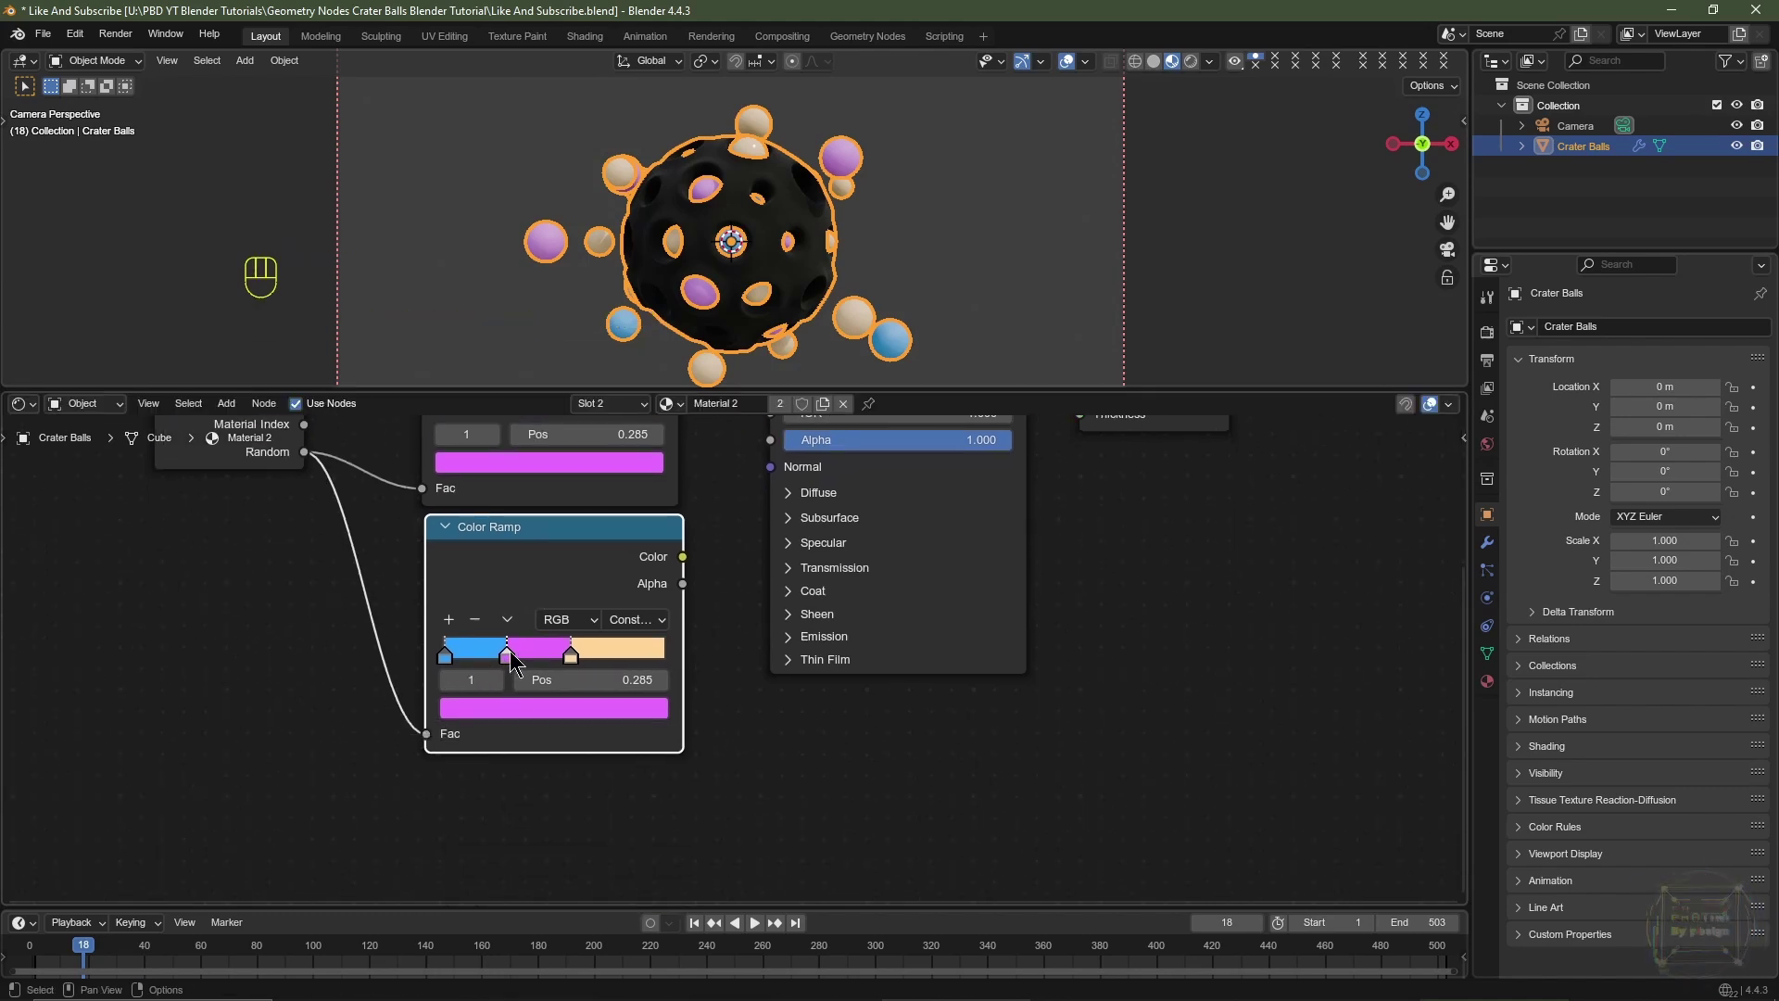
click(507, 651)
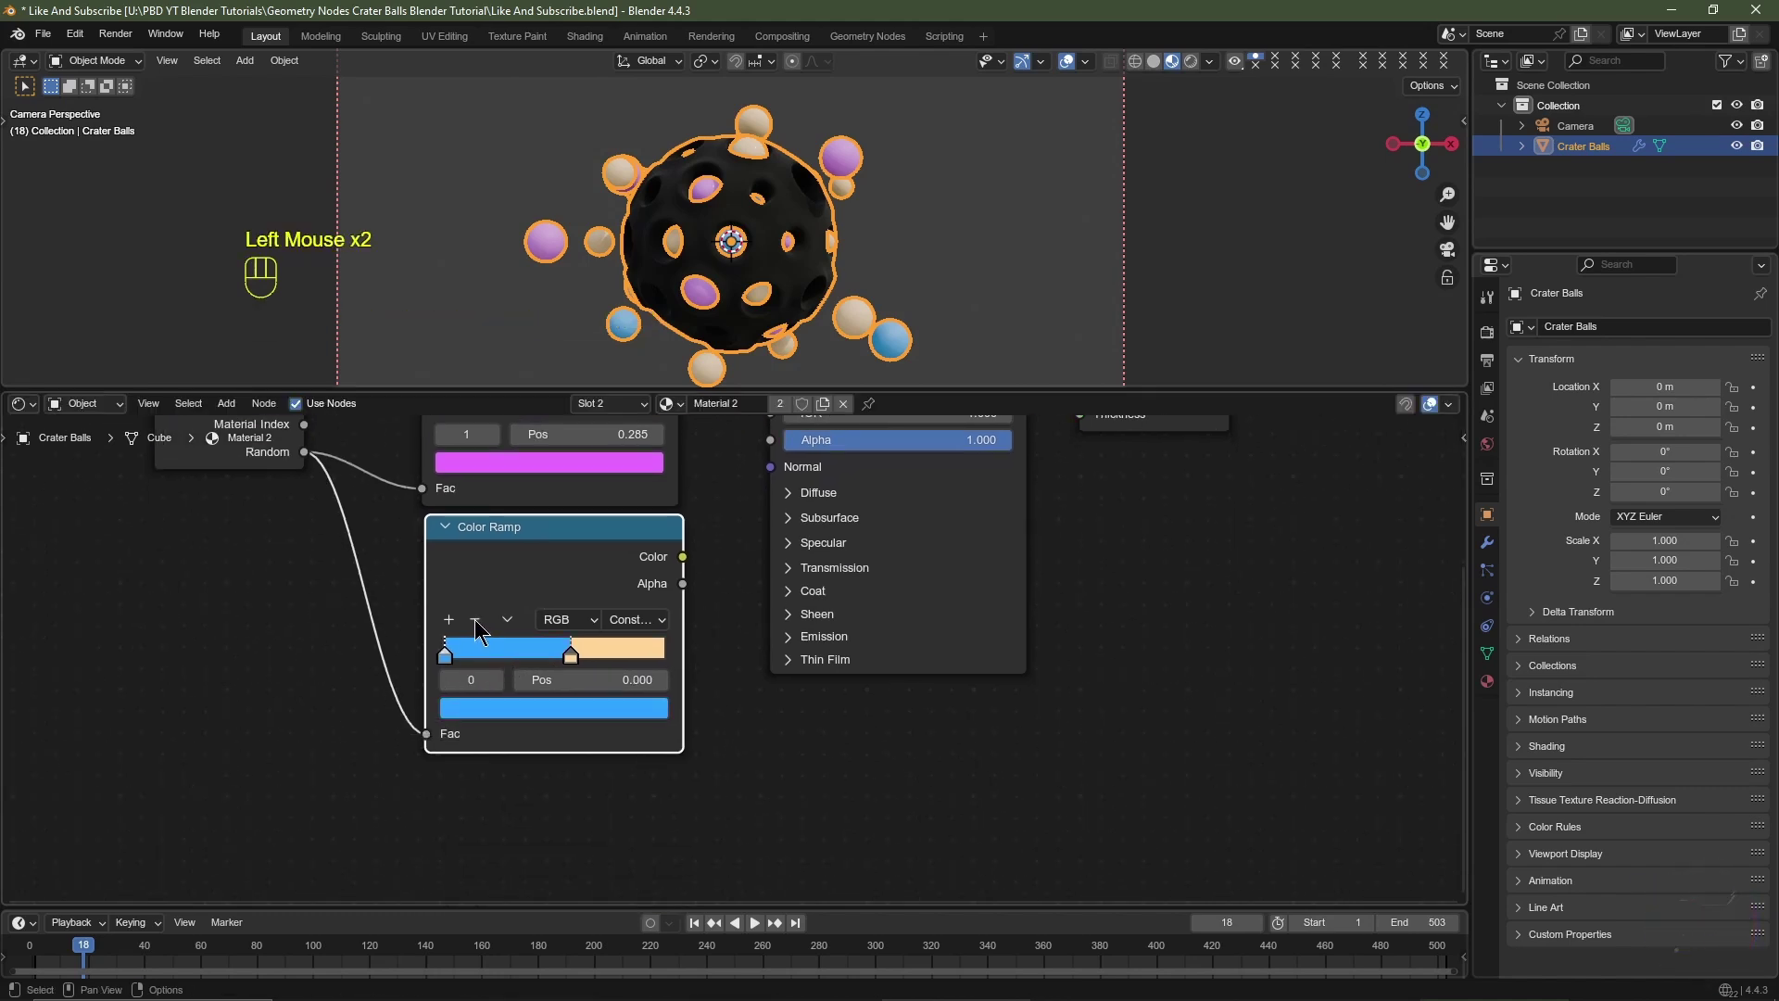
Step: Color the duplicated ramp's first stop black and second stop white, and link its Color output to Metallic
click(504, 703)
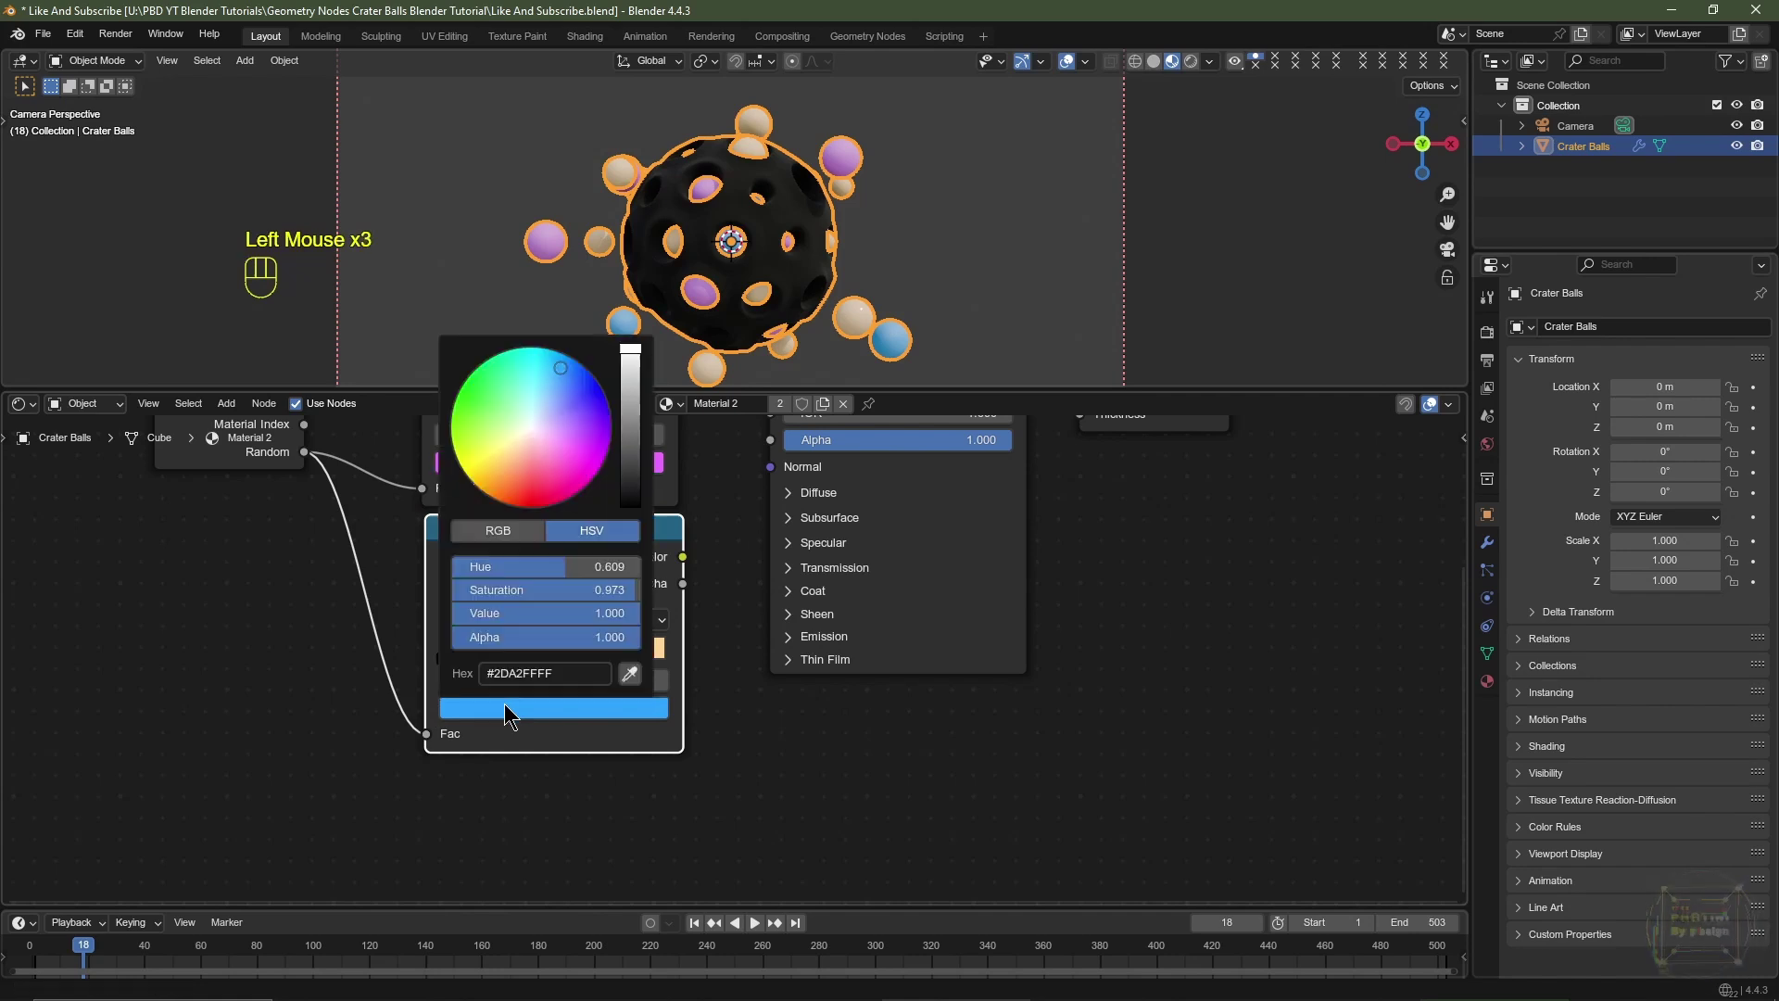
scroll(504, 703, down, 20)
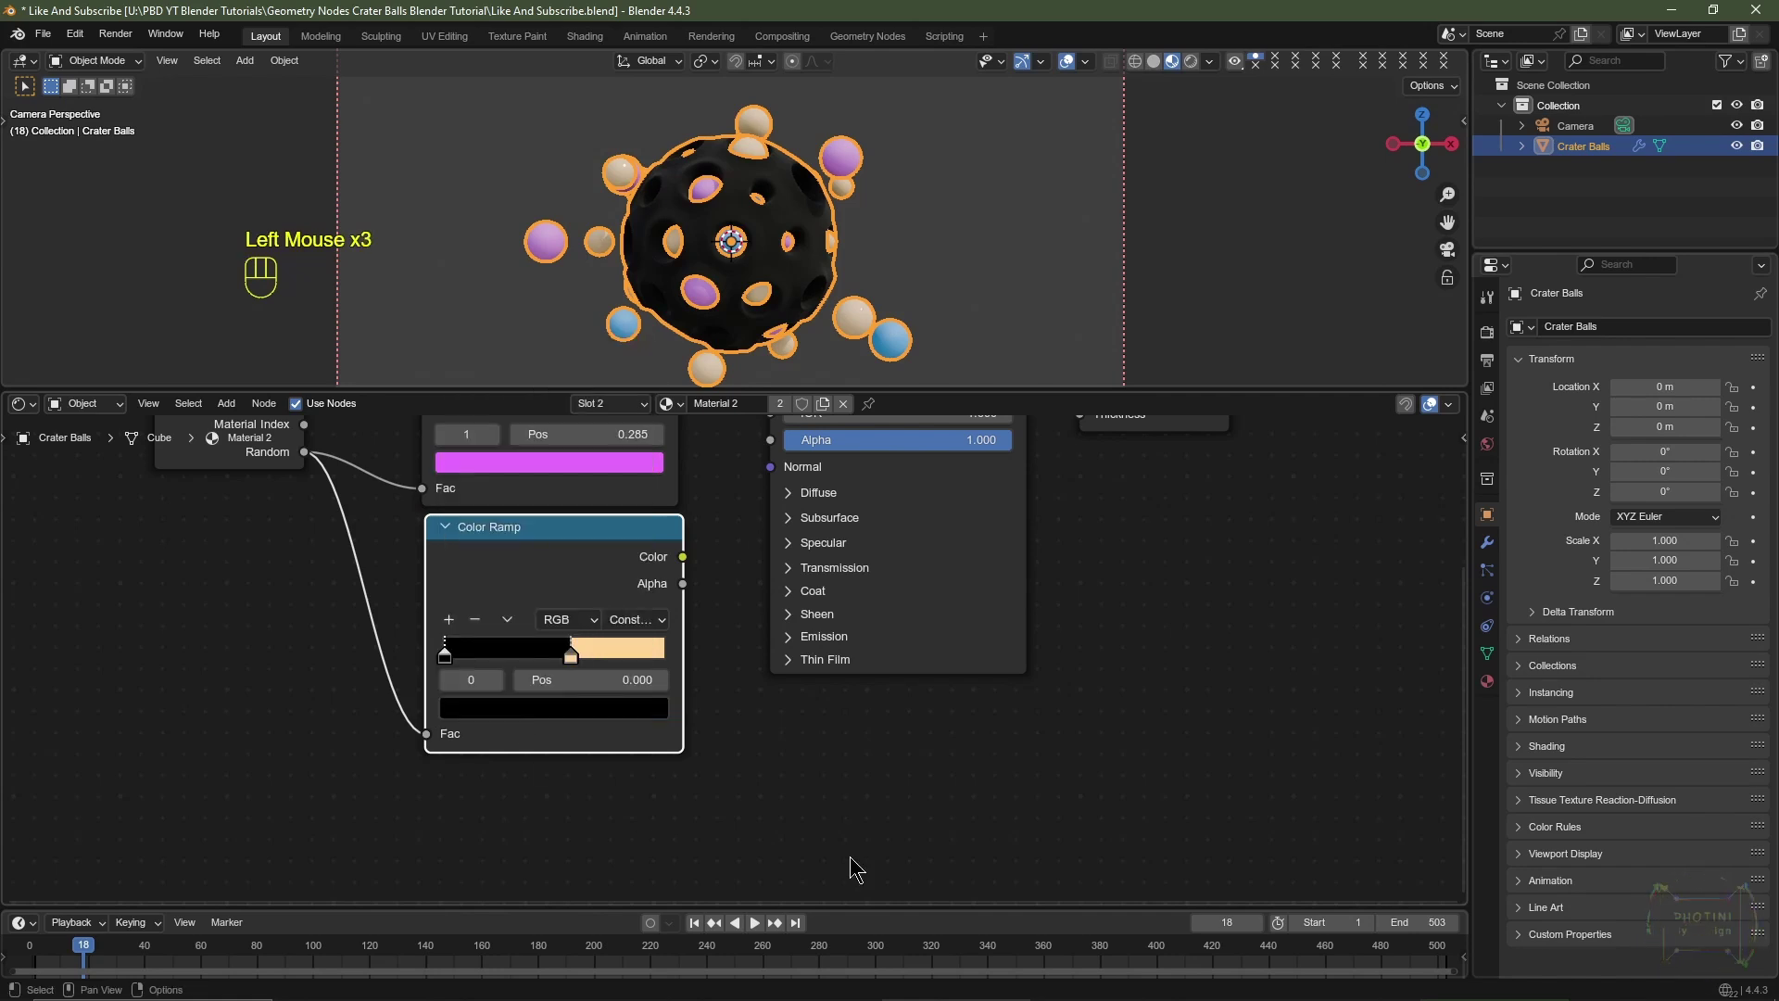
click(572, 655)
click(582, 737)
click(579, 710)
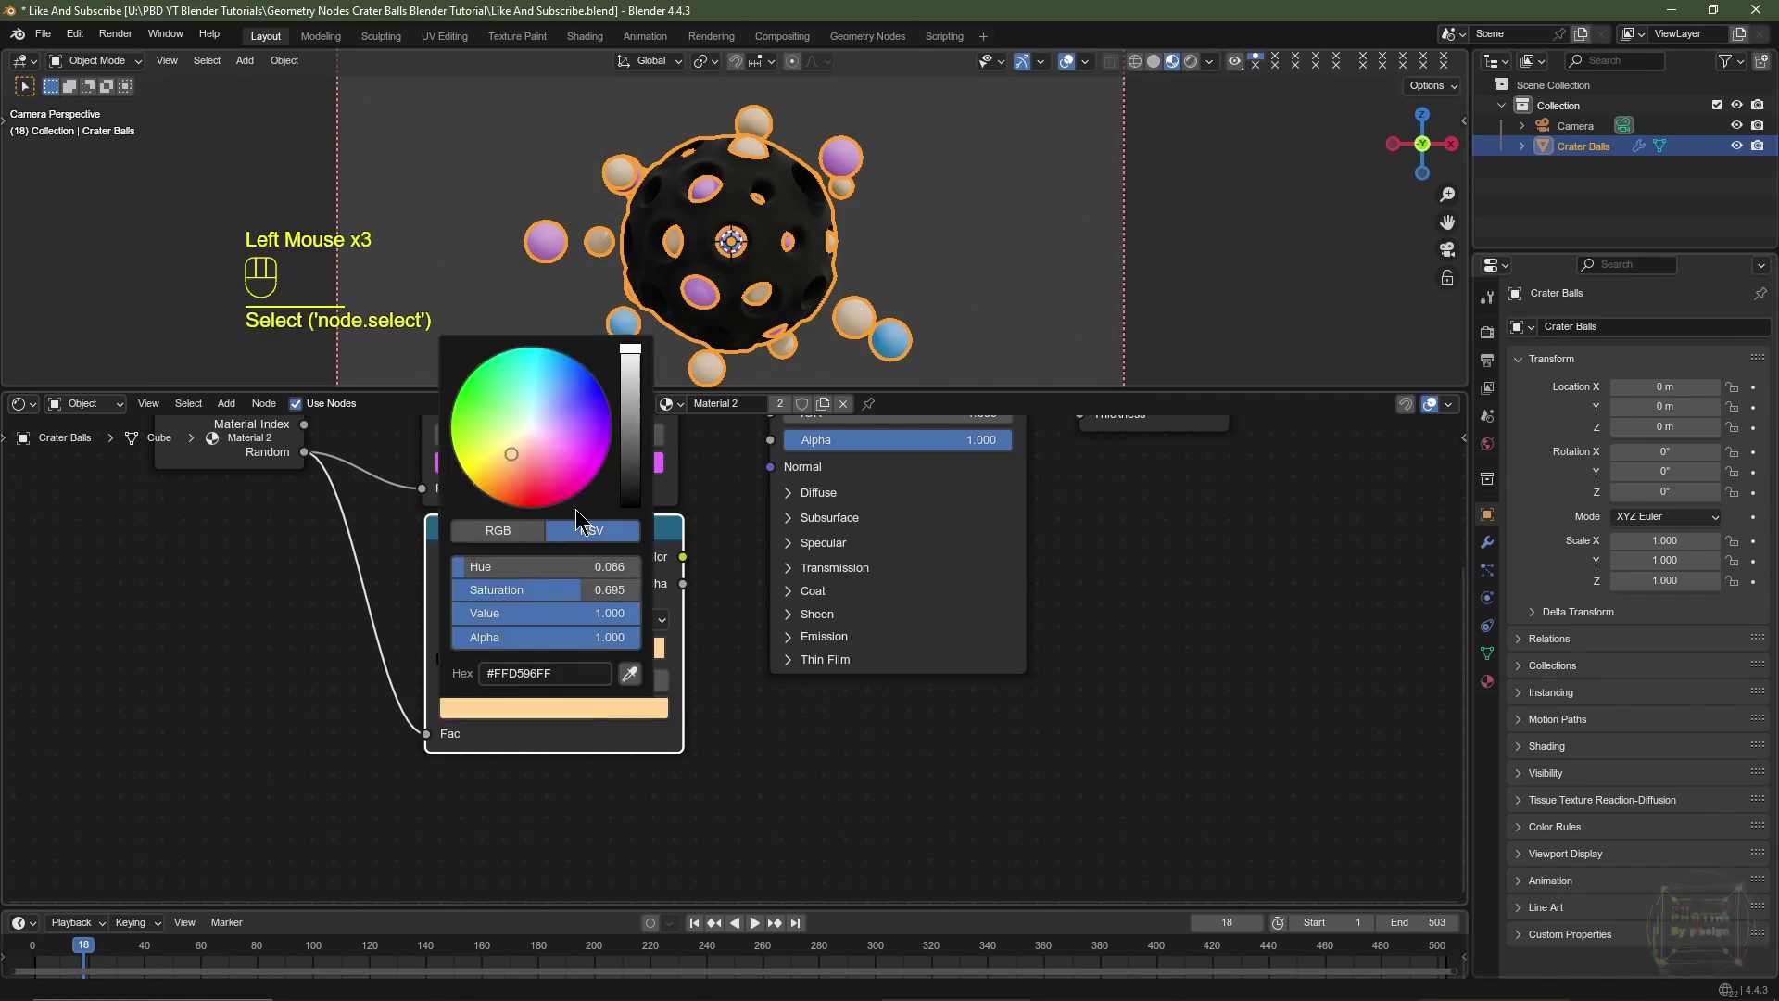
scroll(563, 600, down, 7)
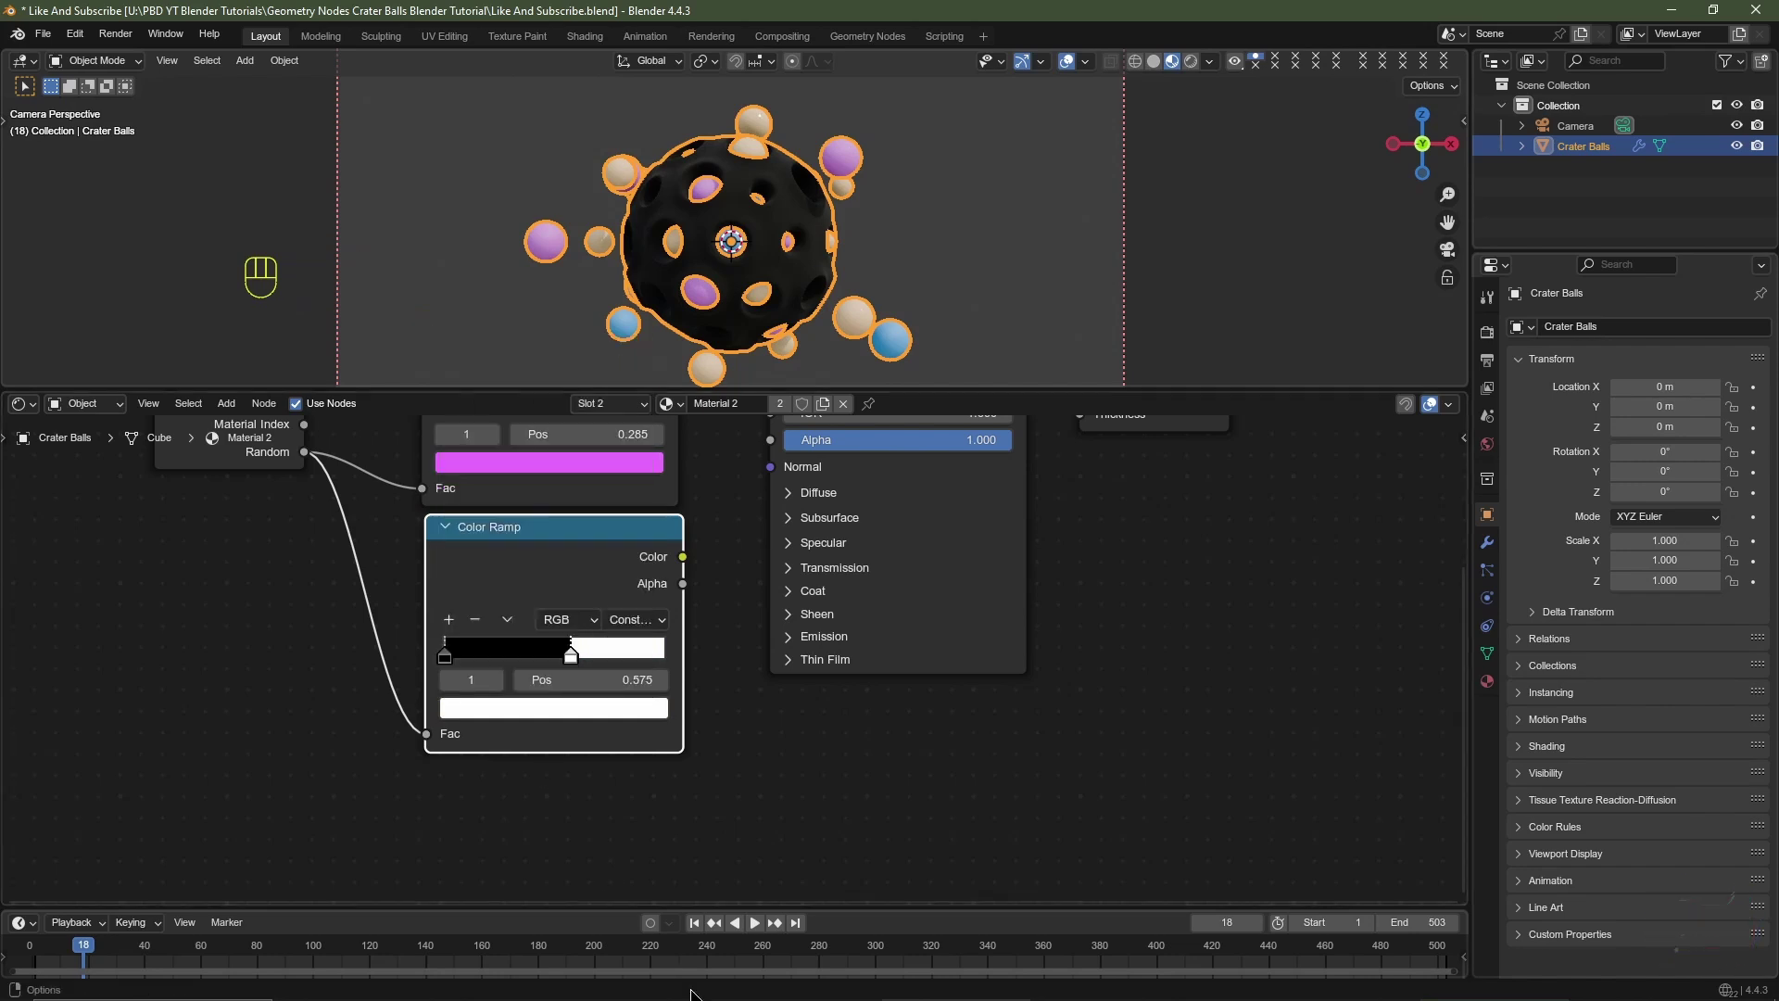
middle_drag(729, 697, 695, 834)
drag(648, 693, 736, 498)
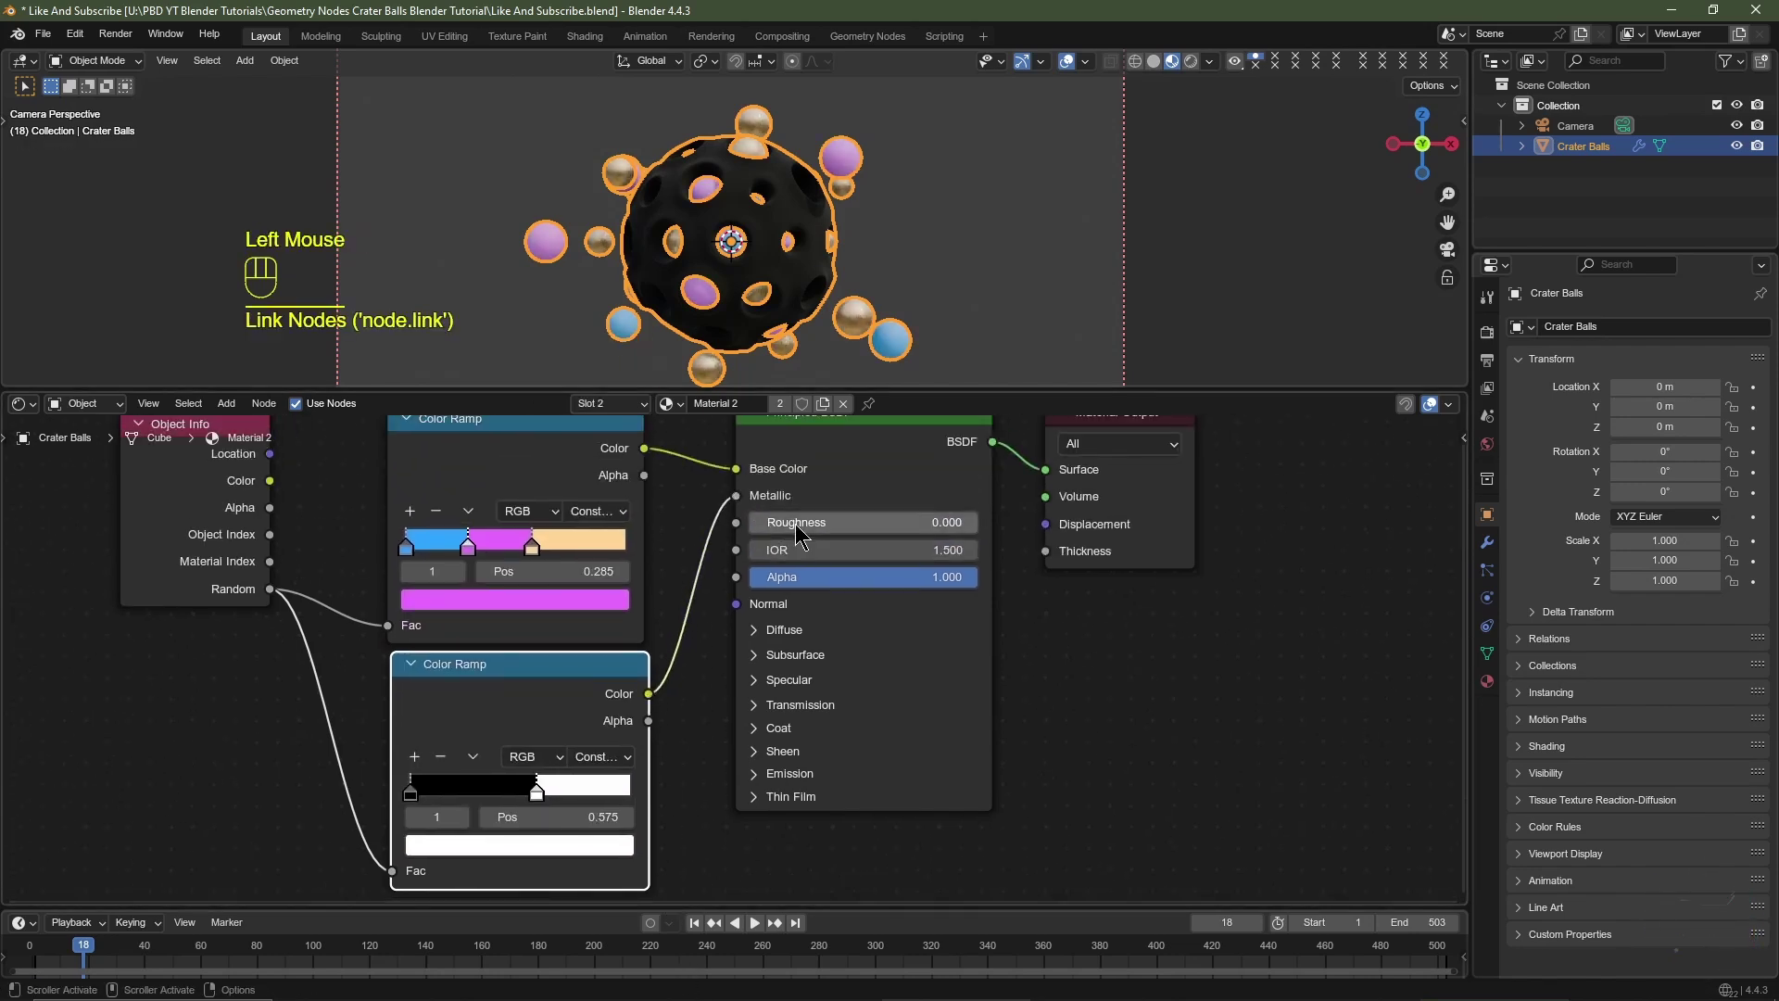
Step: Duplicate the black-and-white Color Ramp below with its Random link kept, and link the copy's Color to Emission Strength
scroll(587, 619, down, 2)
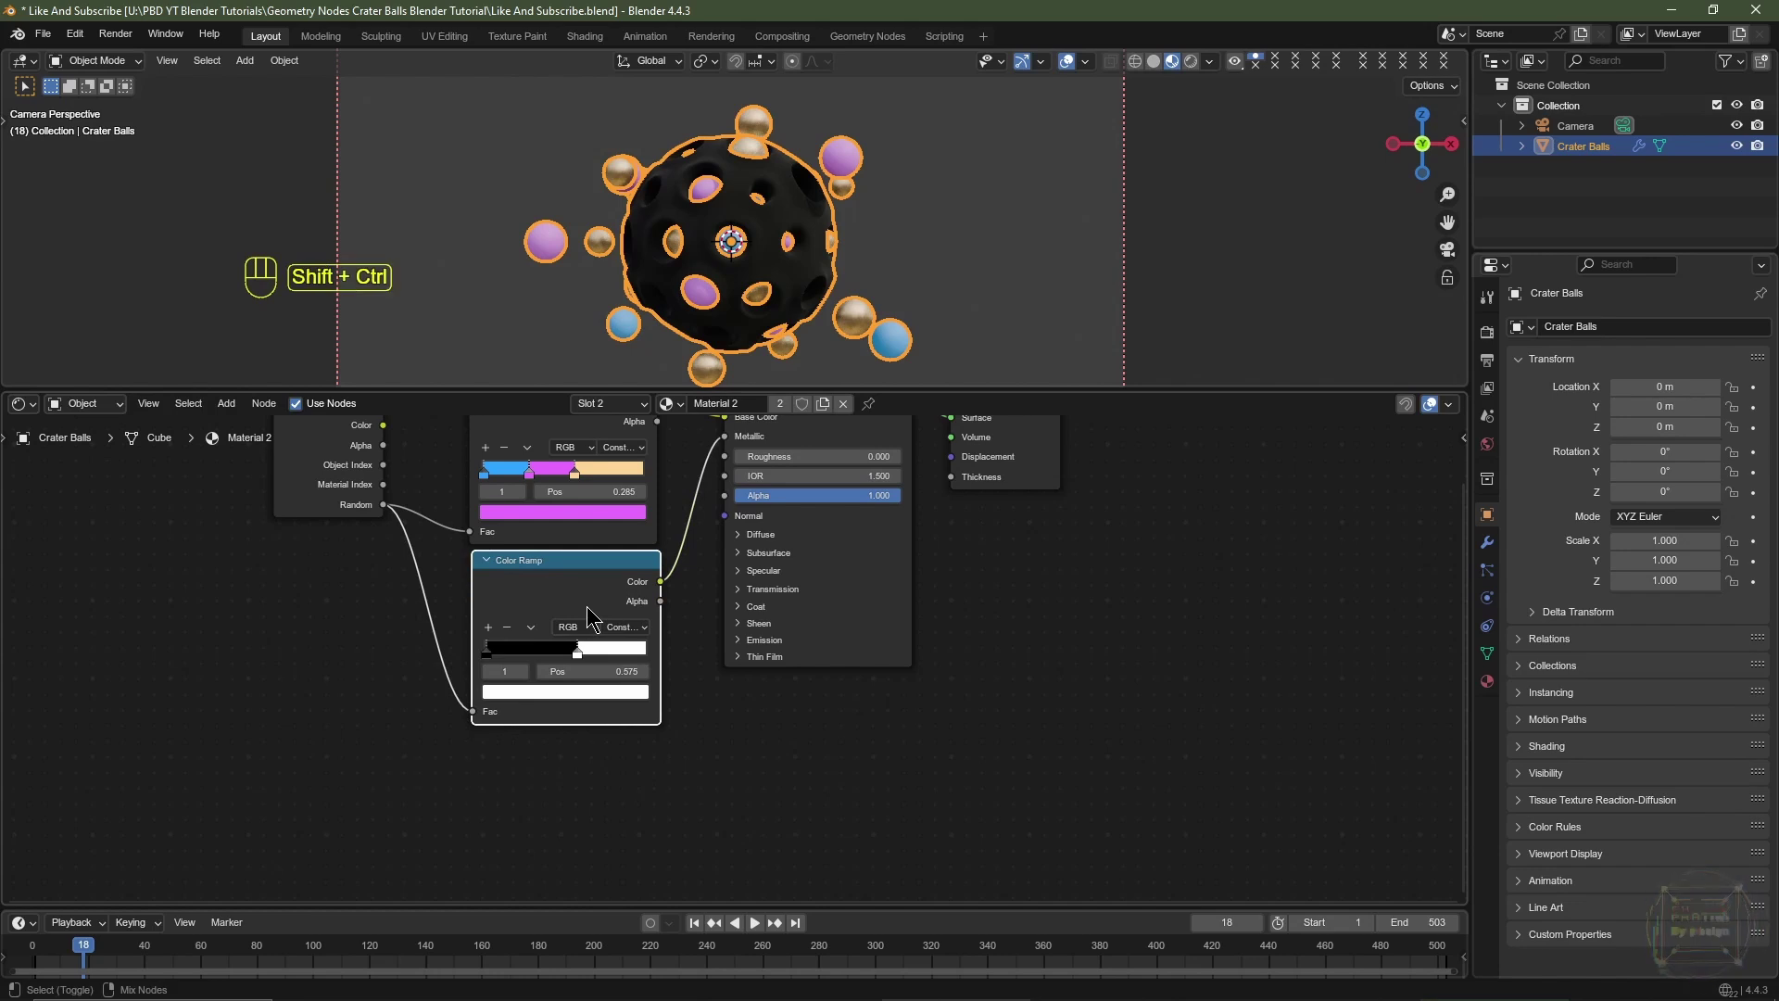
key(shift+ctrl+d)
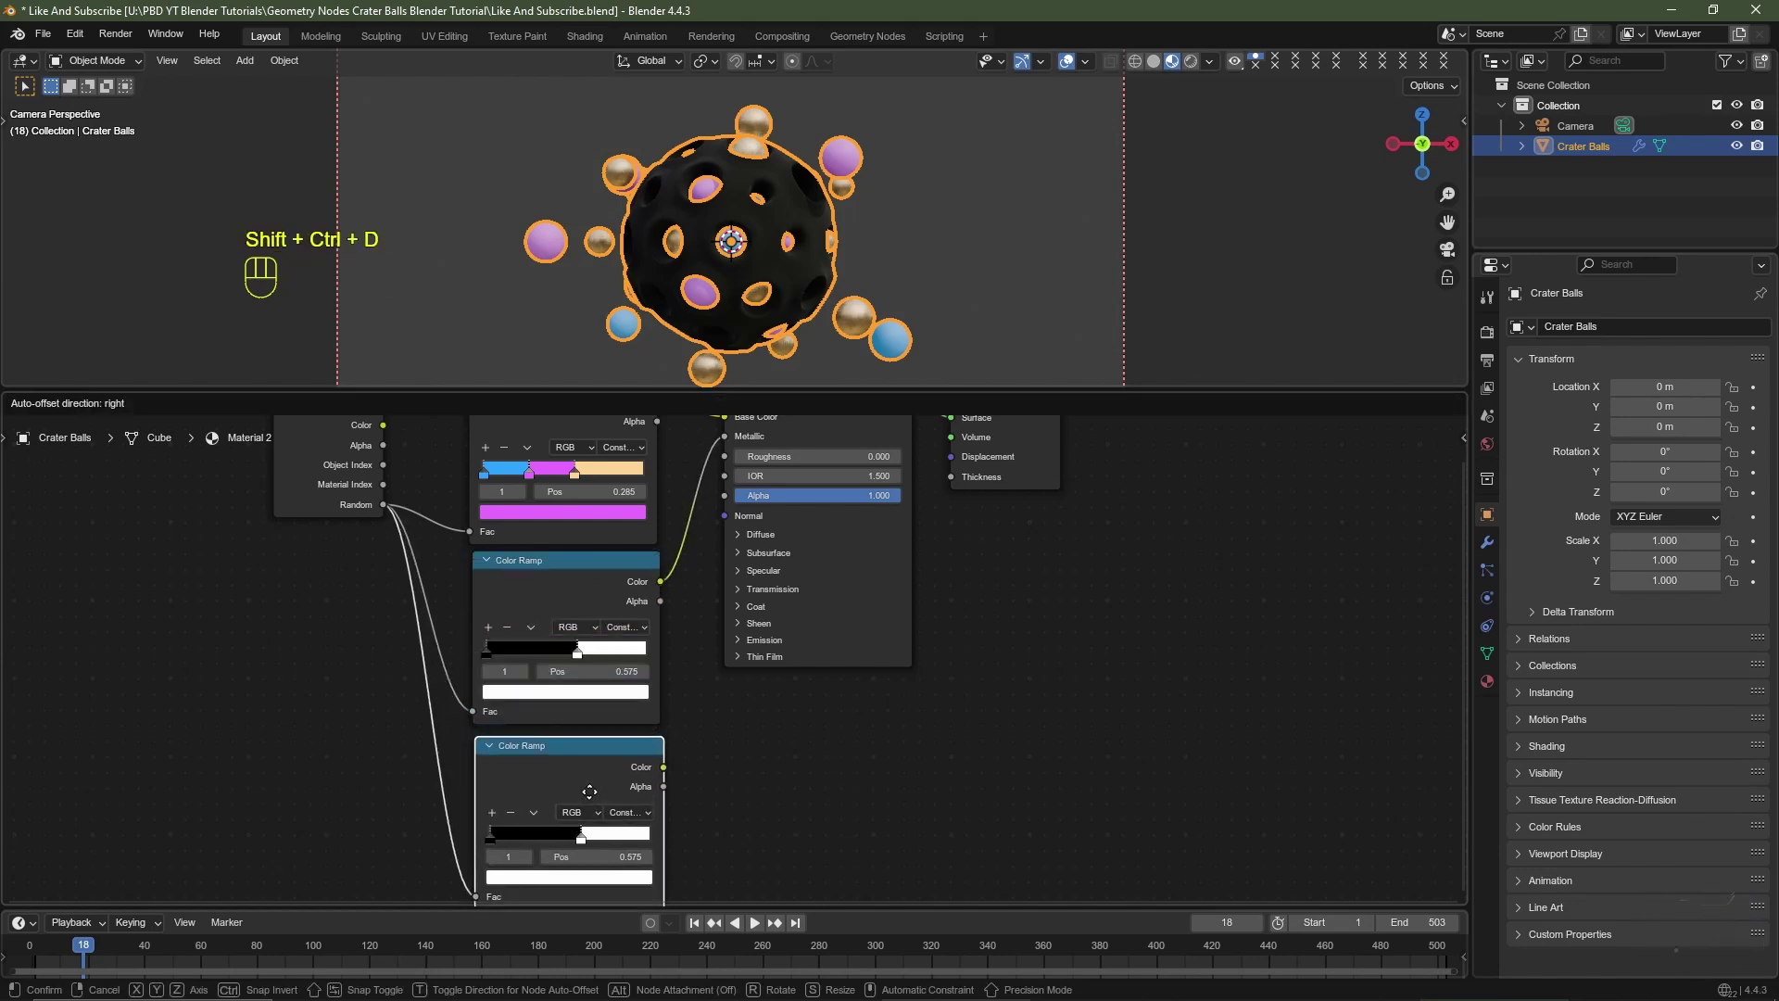
click(590, 791)
scroll(757, 590, up, 1)
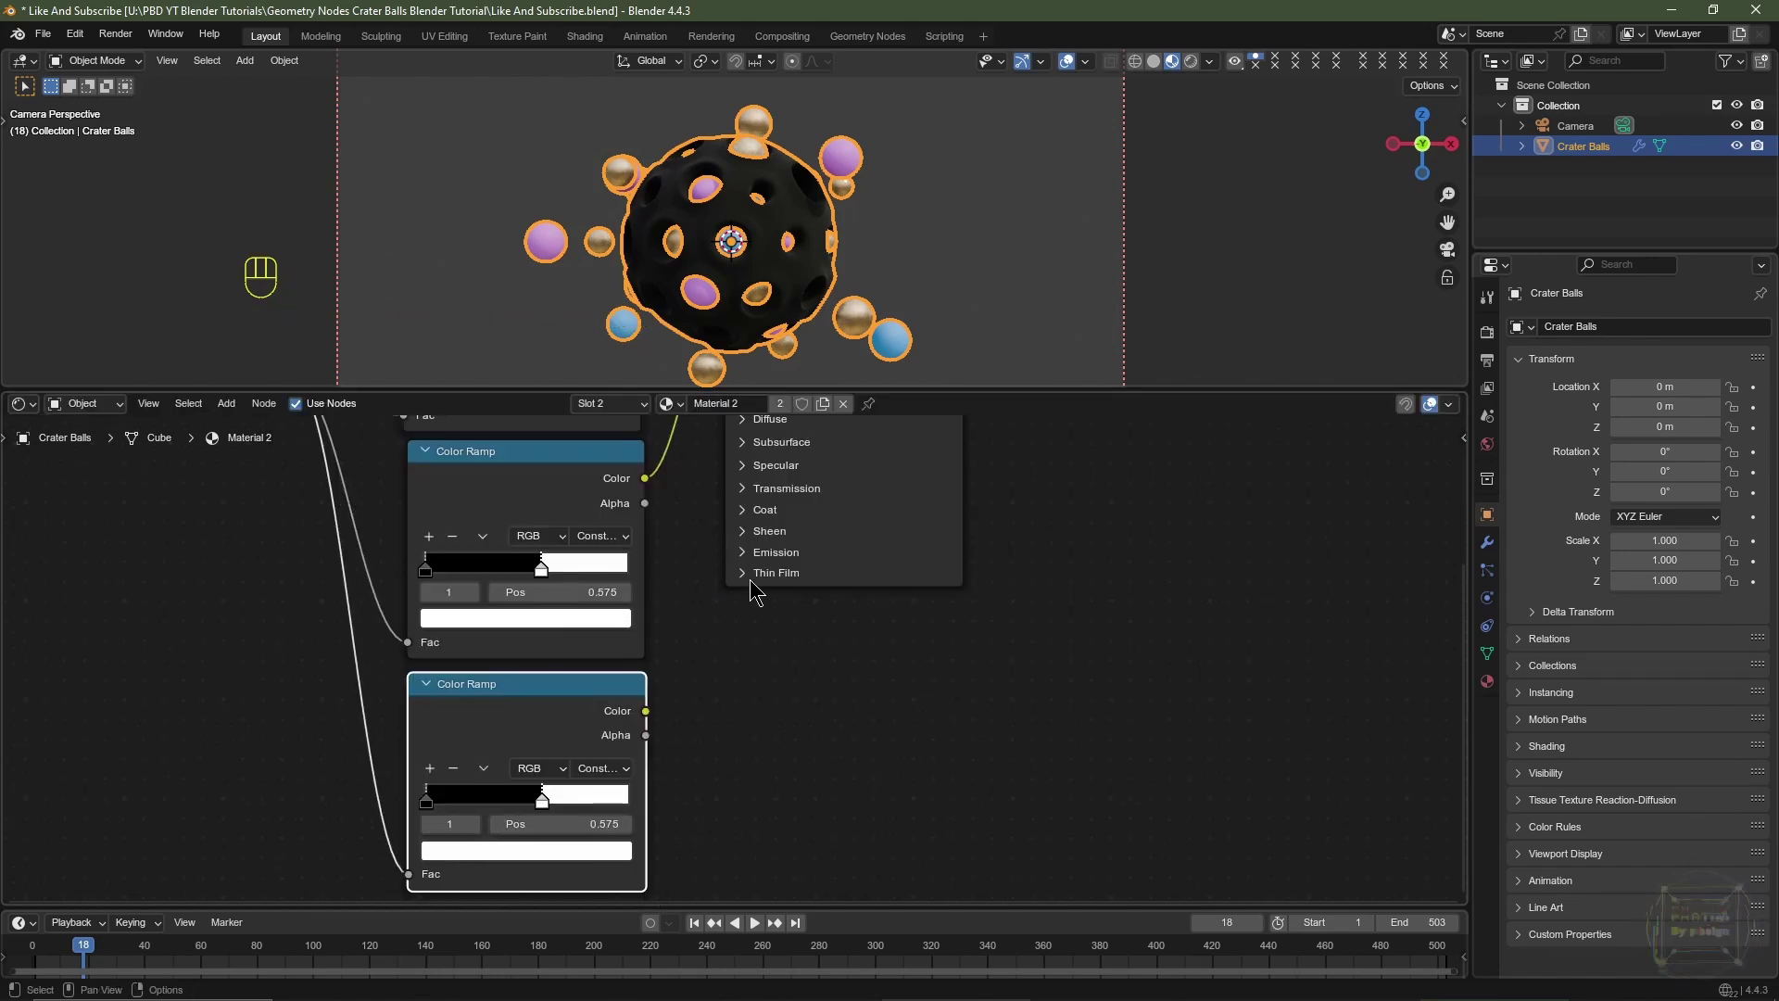
click(745, 554)
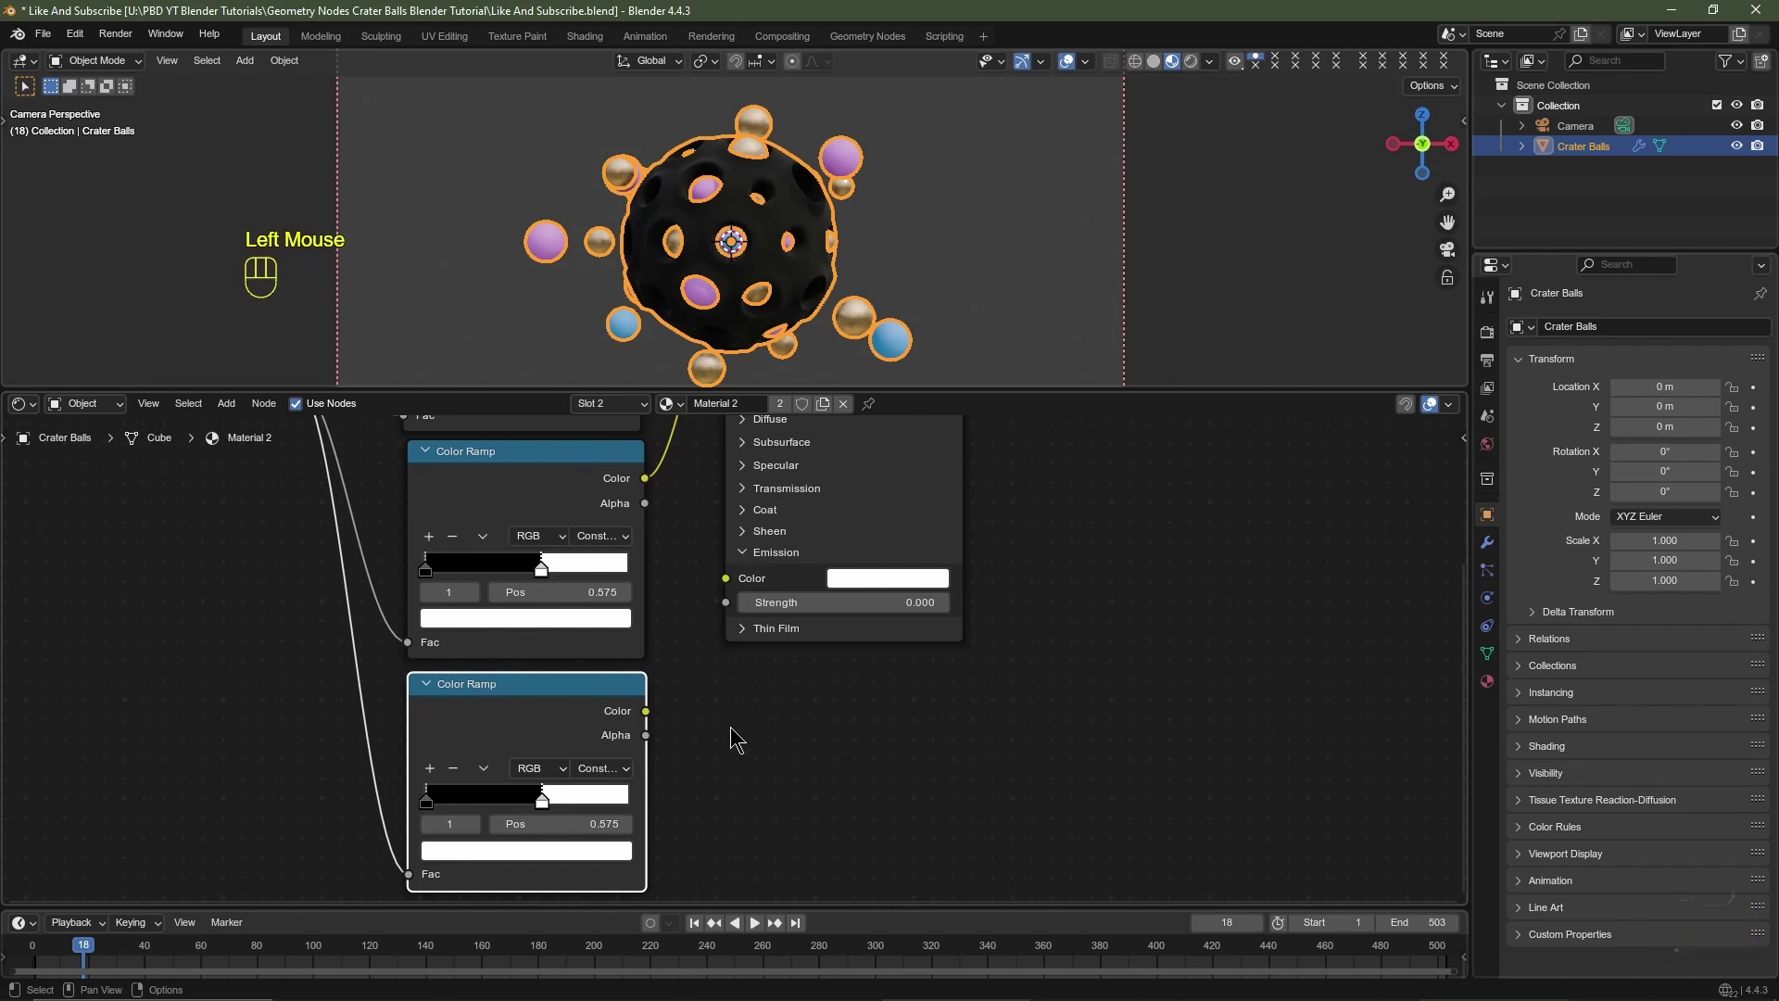
drag(645, 710, 725, 602)
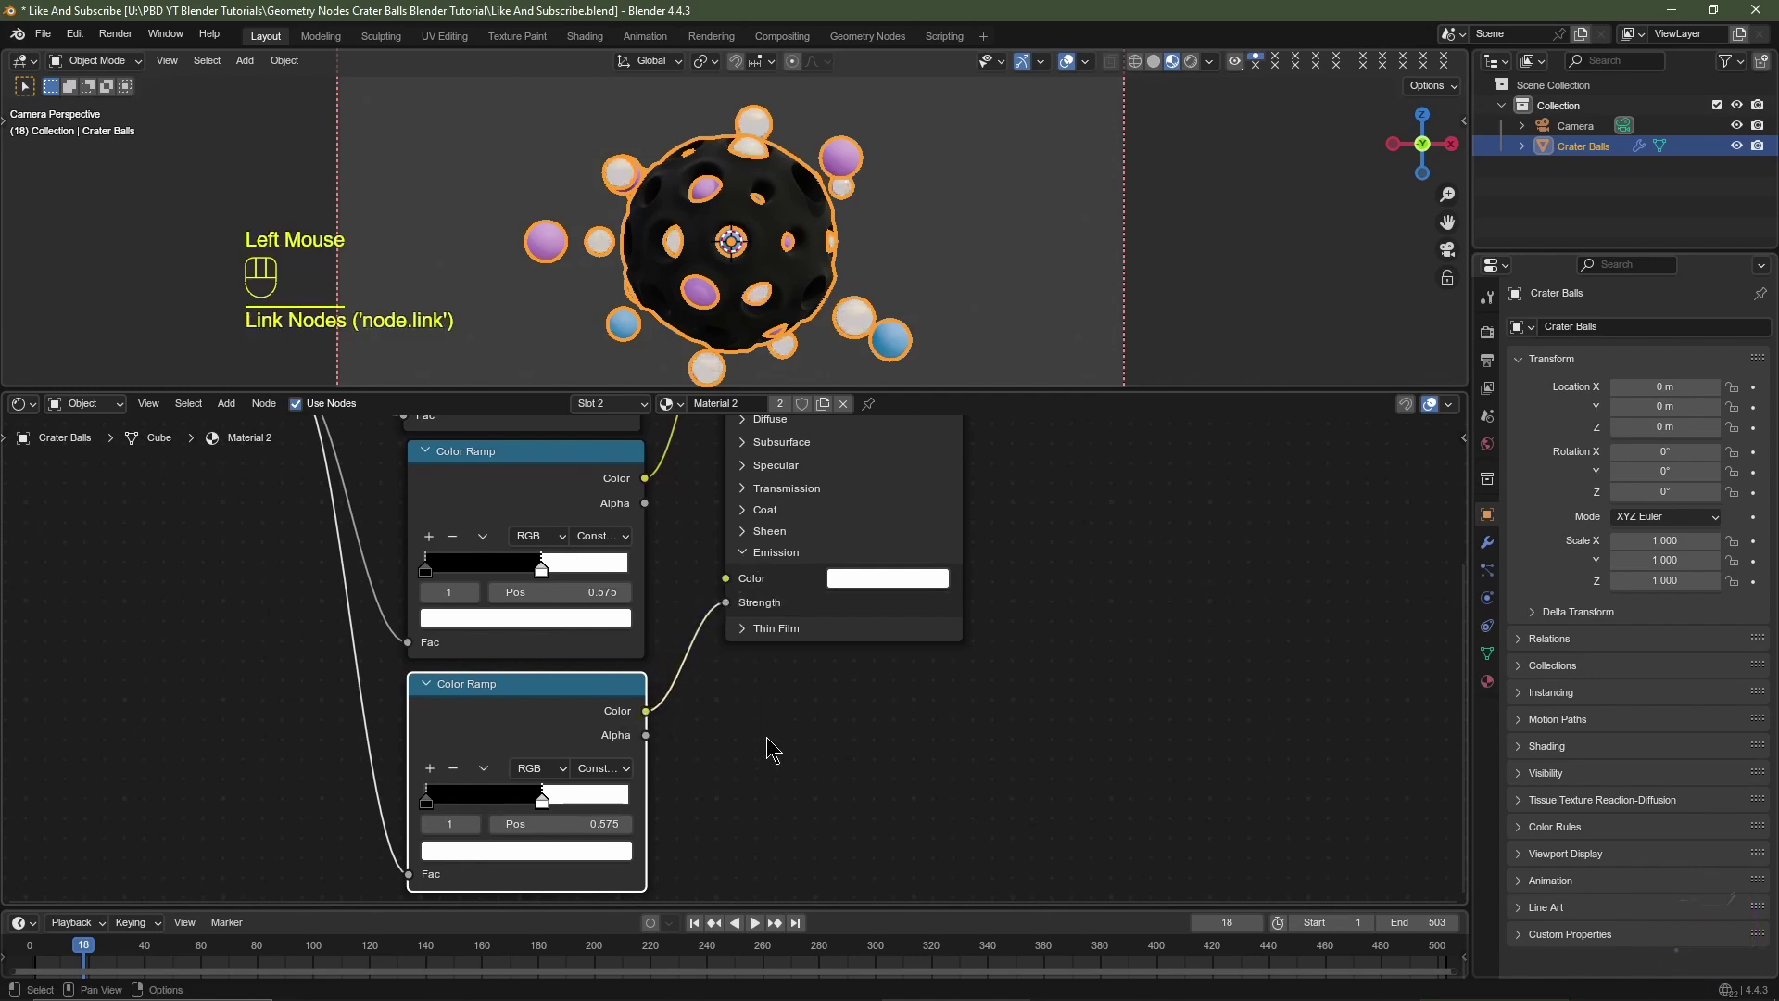
Step: Insert a Math node on the link between the lowest Color Ramp and Emission Strength
key(shift+a)
text(math)
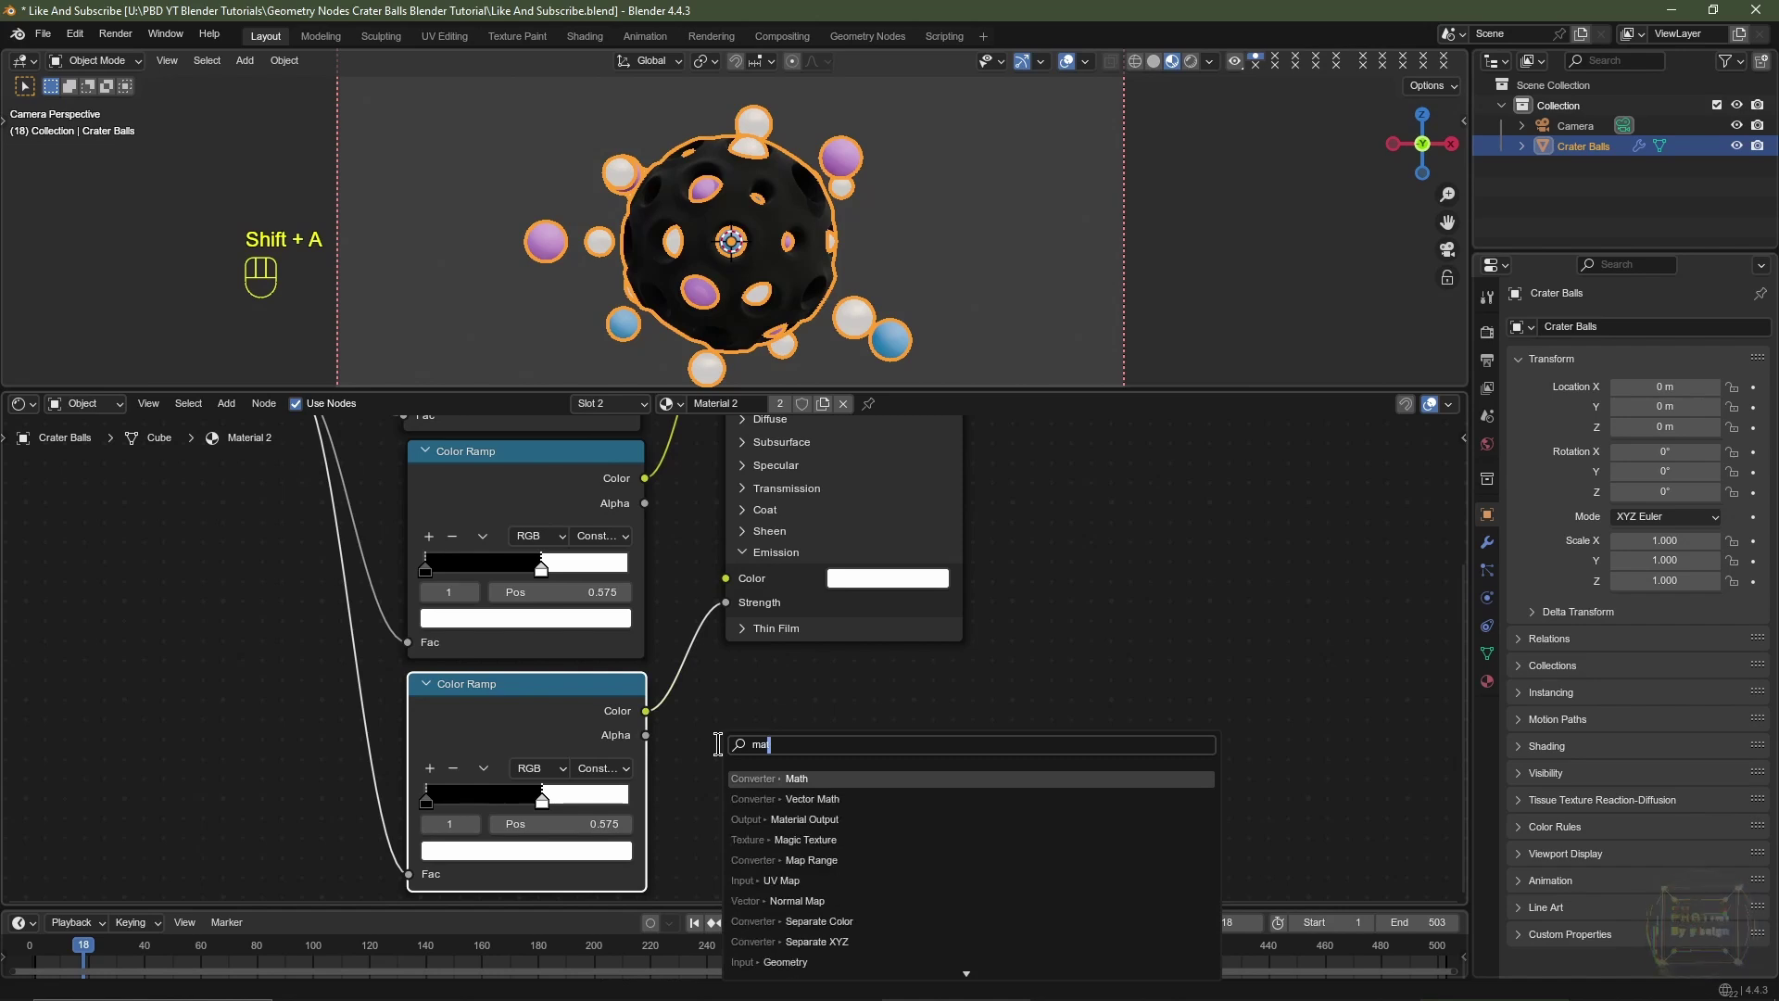
click(816, 776)
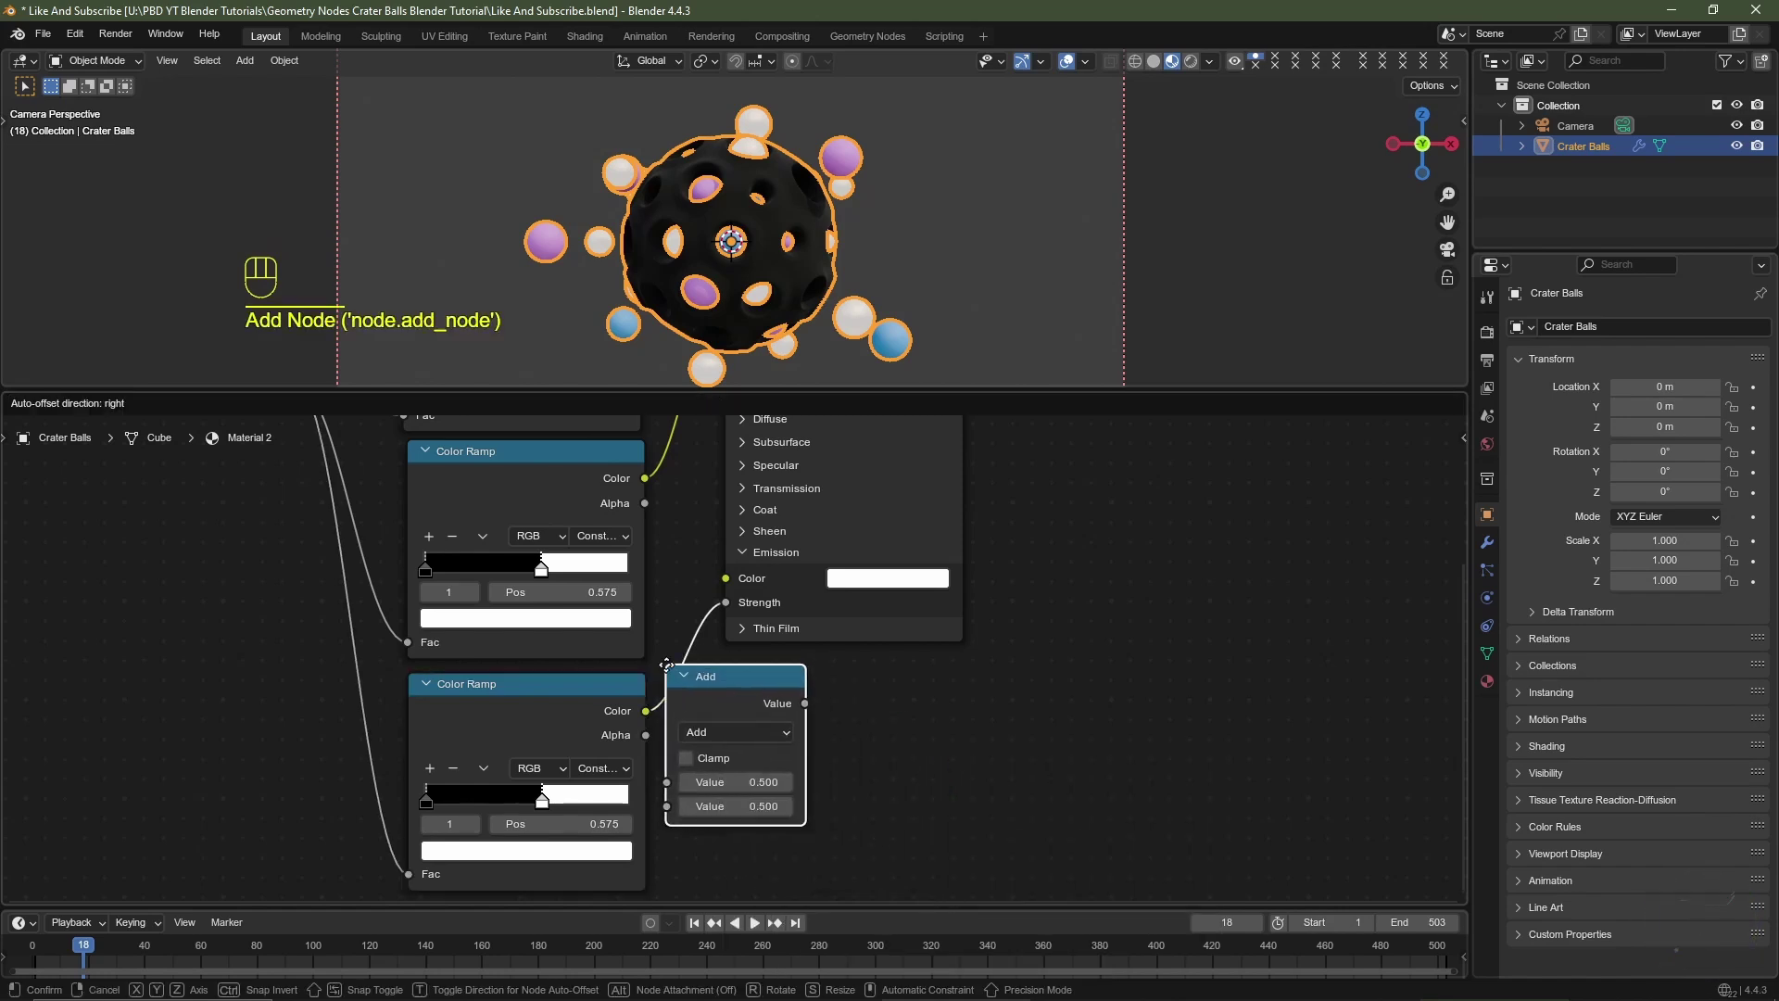
click(666, 664)
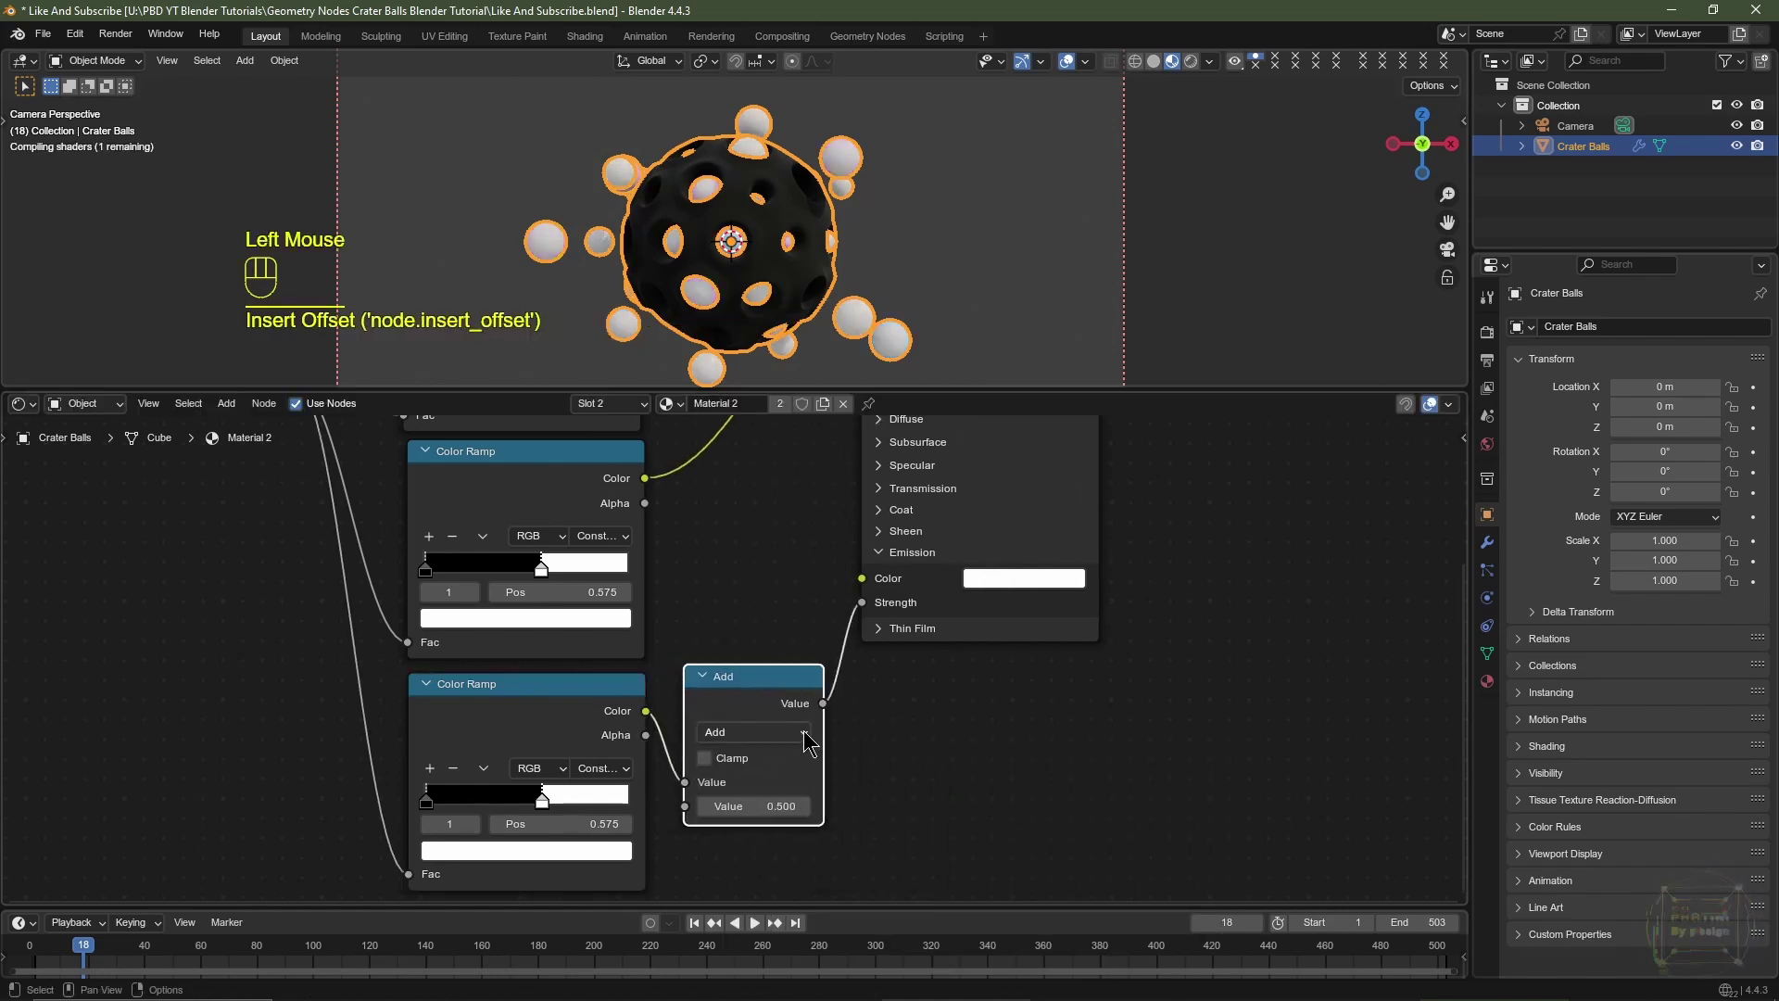
Step: Set the inserted Math node to Multiply with a second value of 5
click(736, 731)
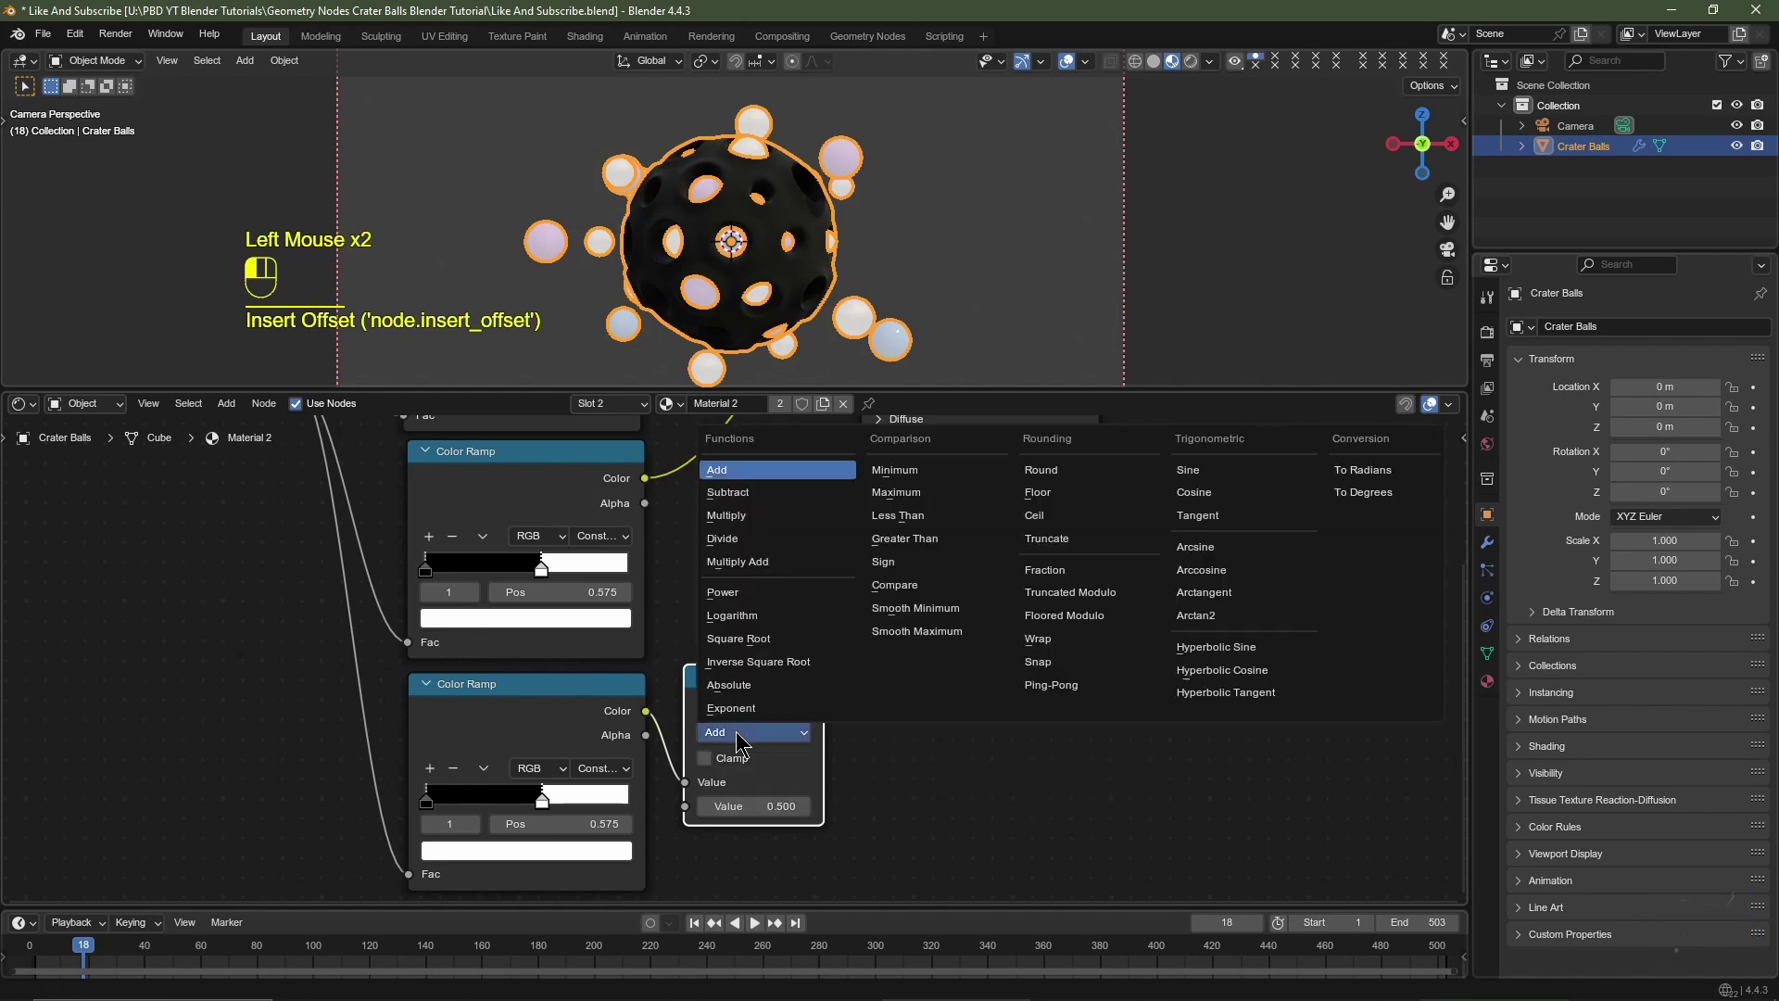
click(739, 528)
click(755, 806)
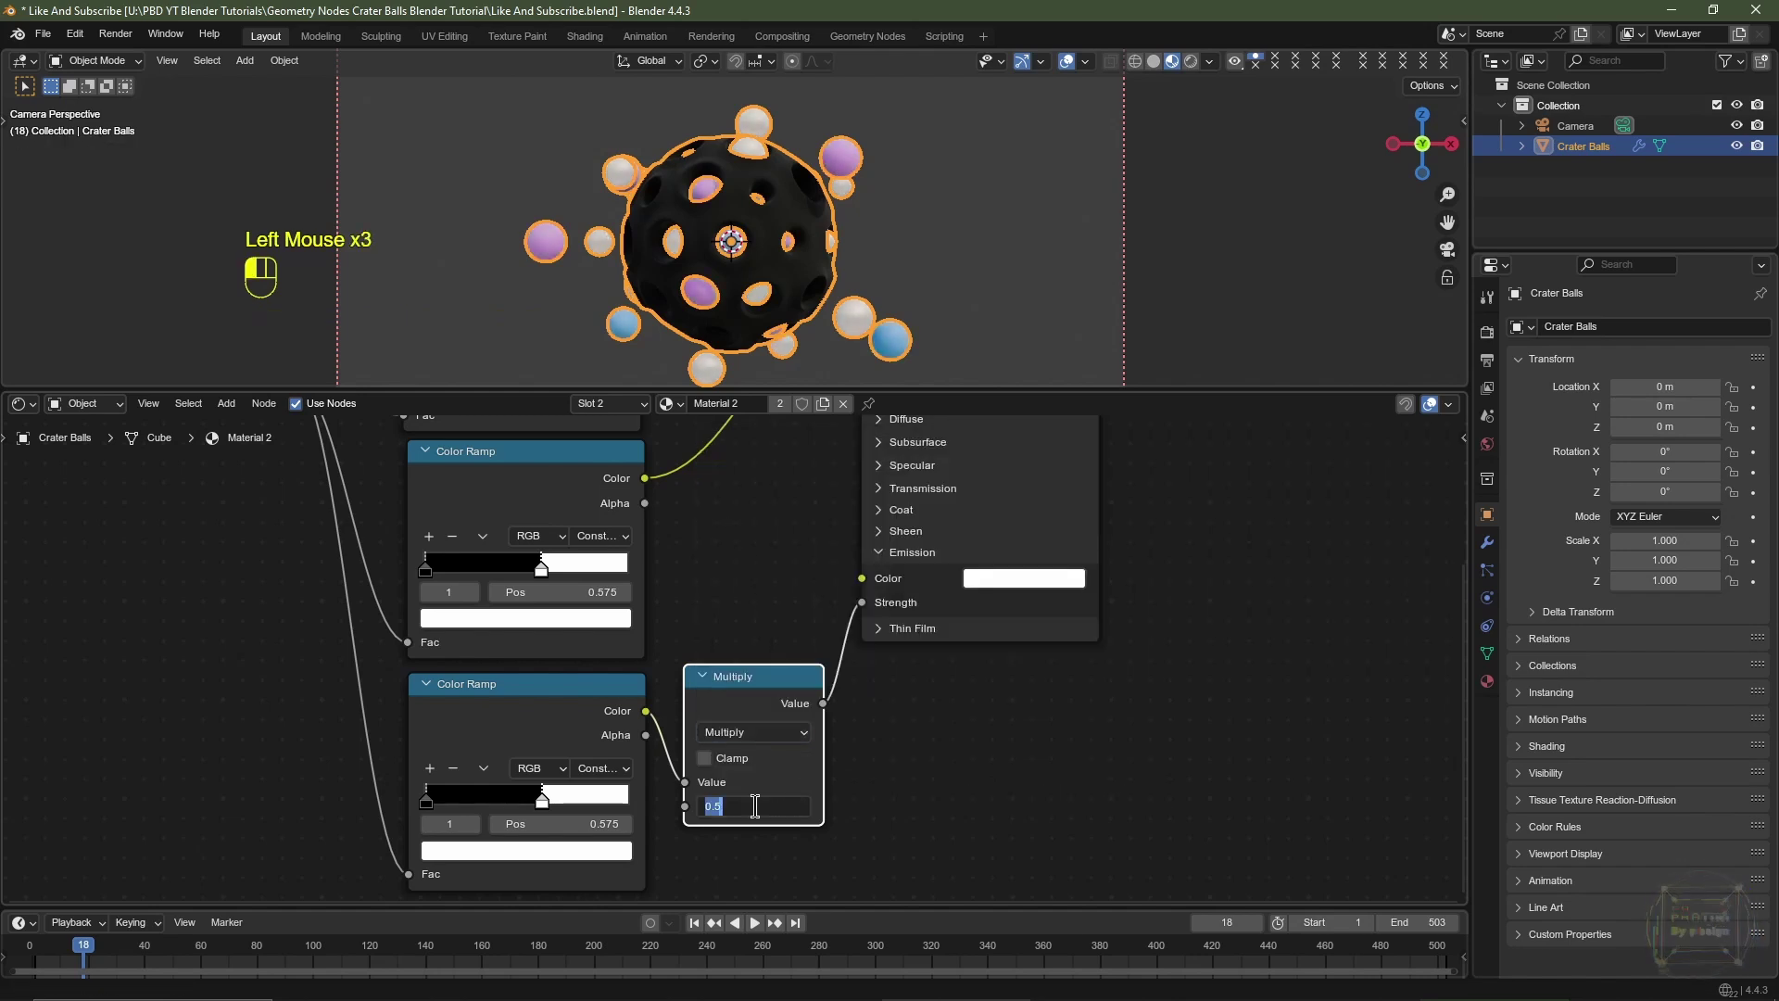
text(5)
key(Return)
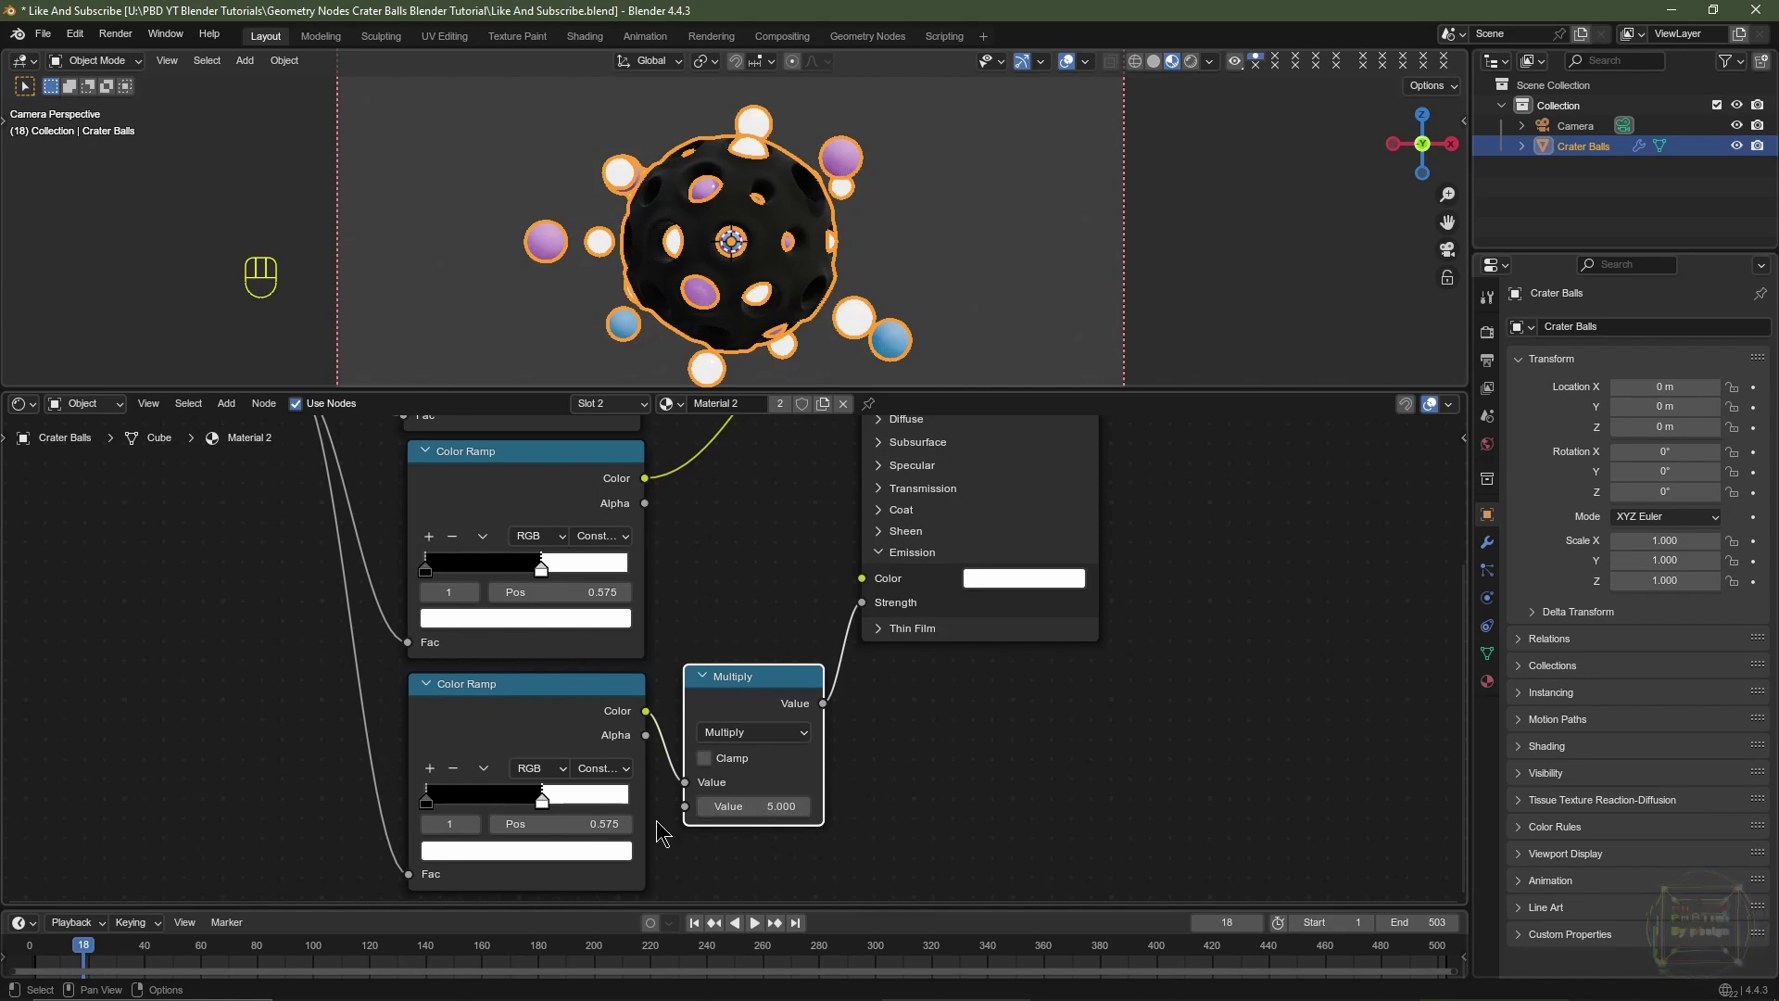
Step: Add two stops to the emission Color Ramp and change the second stop from the start to white
scroll(664, 834, up, 2)
scroll(669, 719, up, 2)
middle_drag(656, 722, 752, 735)
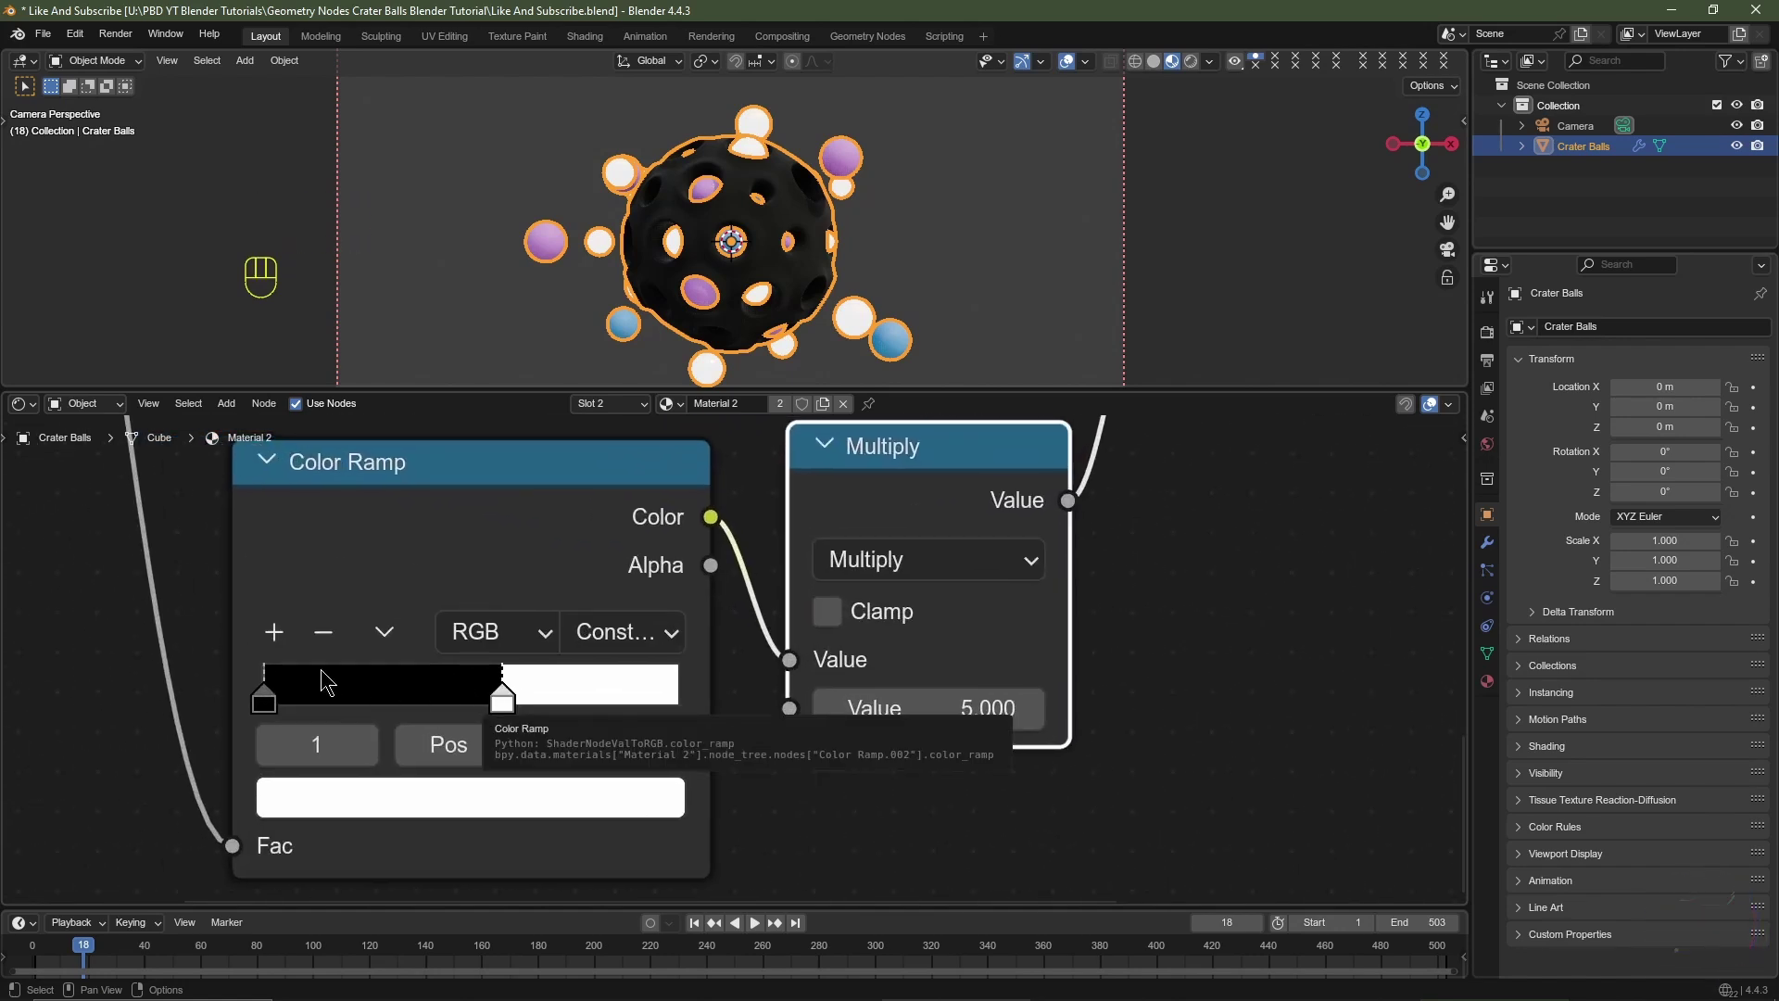
click(271, 632)
click(274, 632)
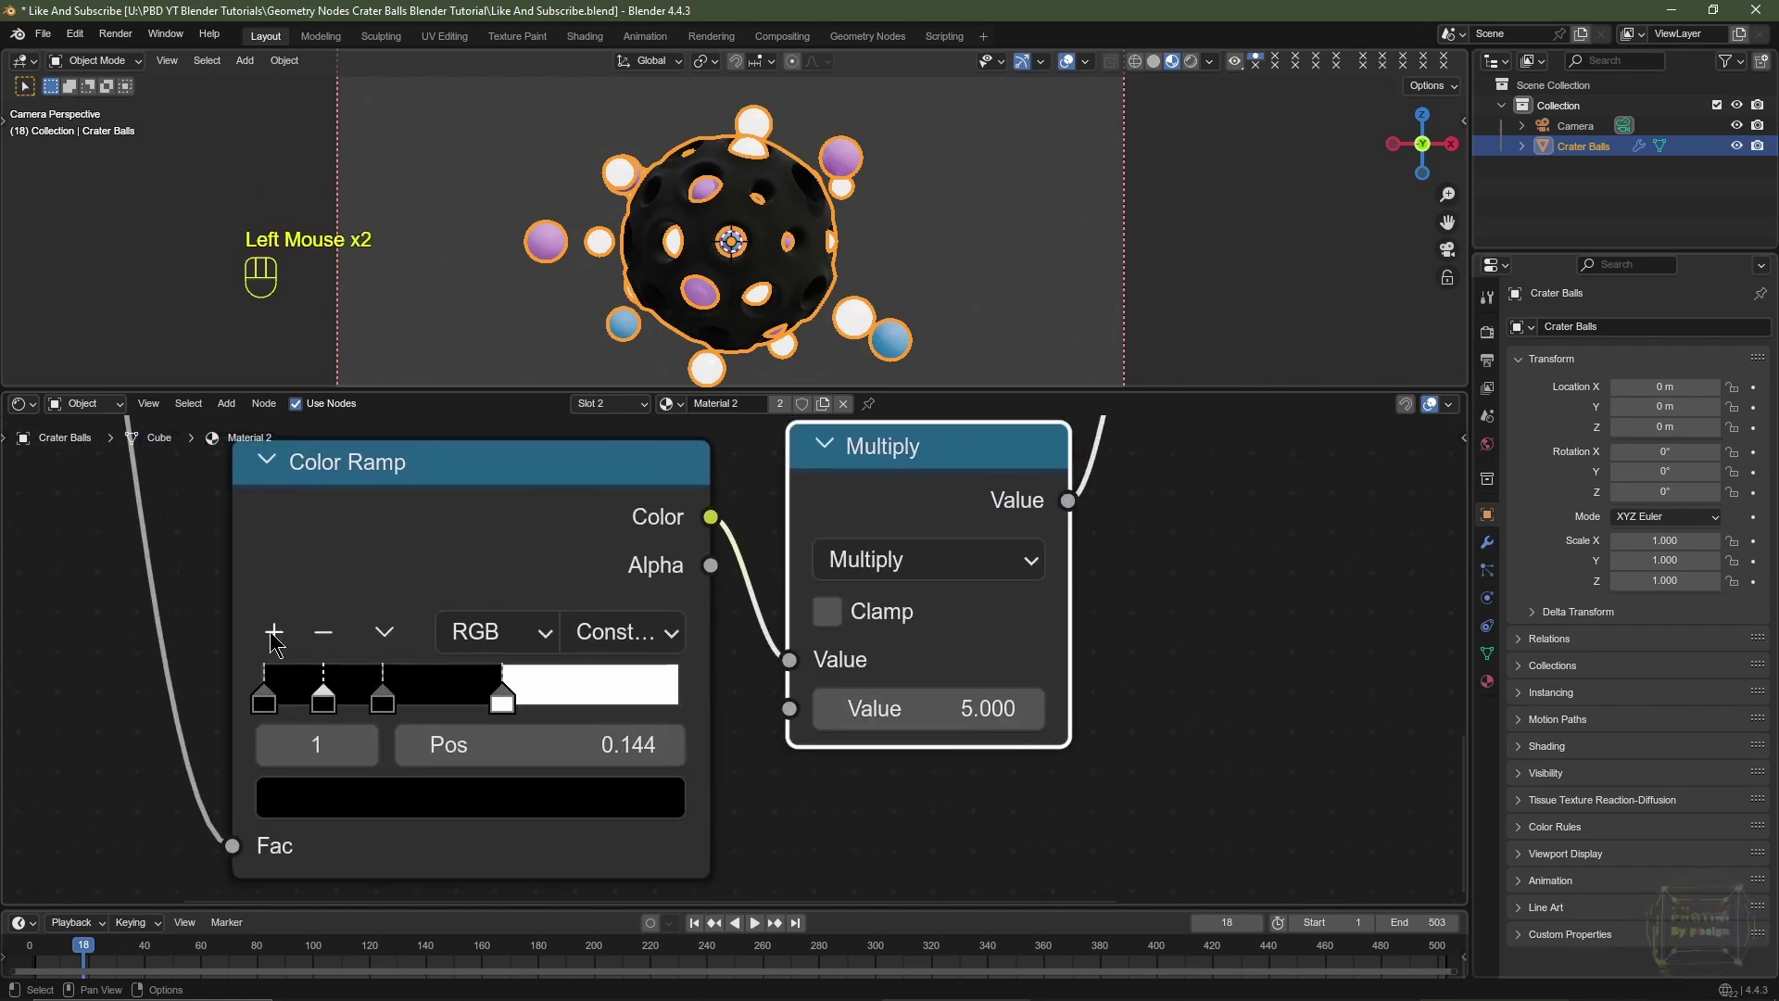
click(325, 693)
click(397, 799)
scroll(400, 815, up, 14)
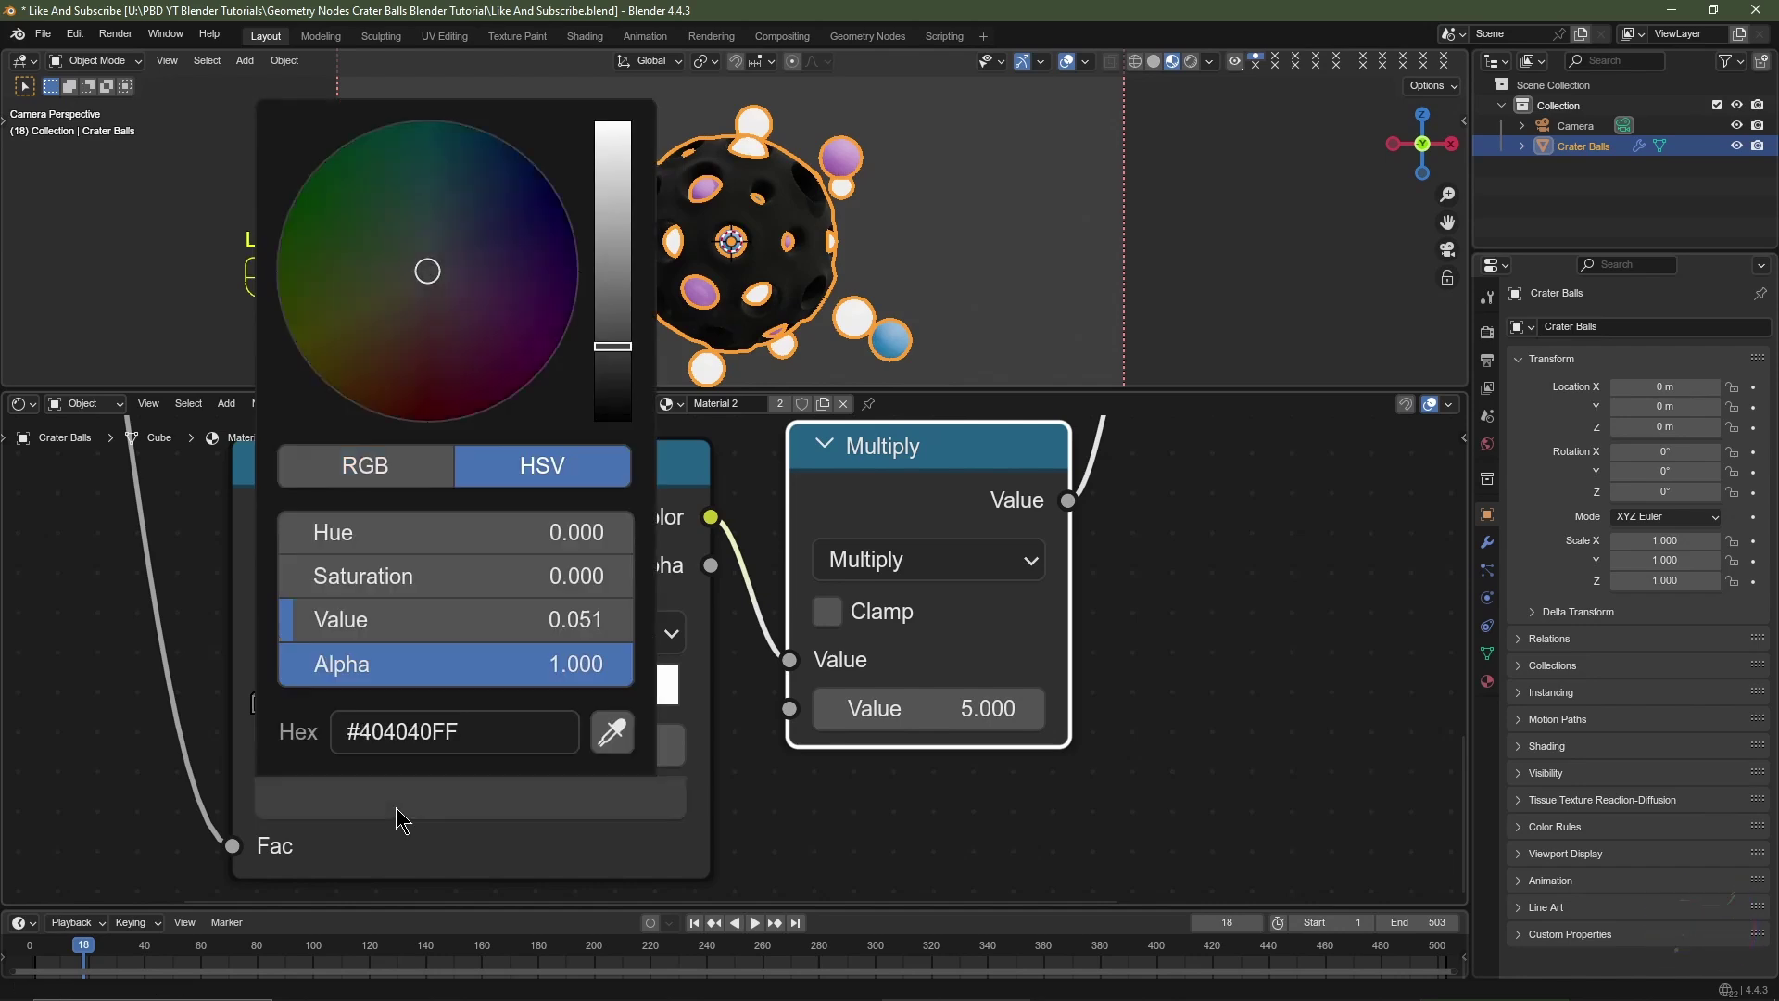
scroll(400, 820, up, 17)
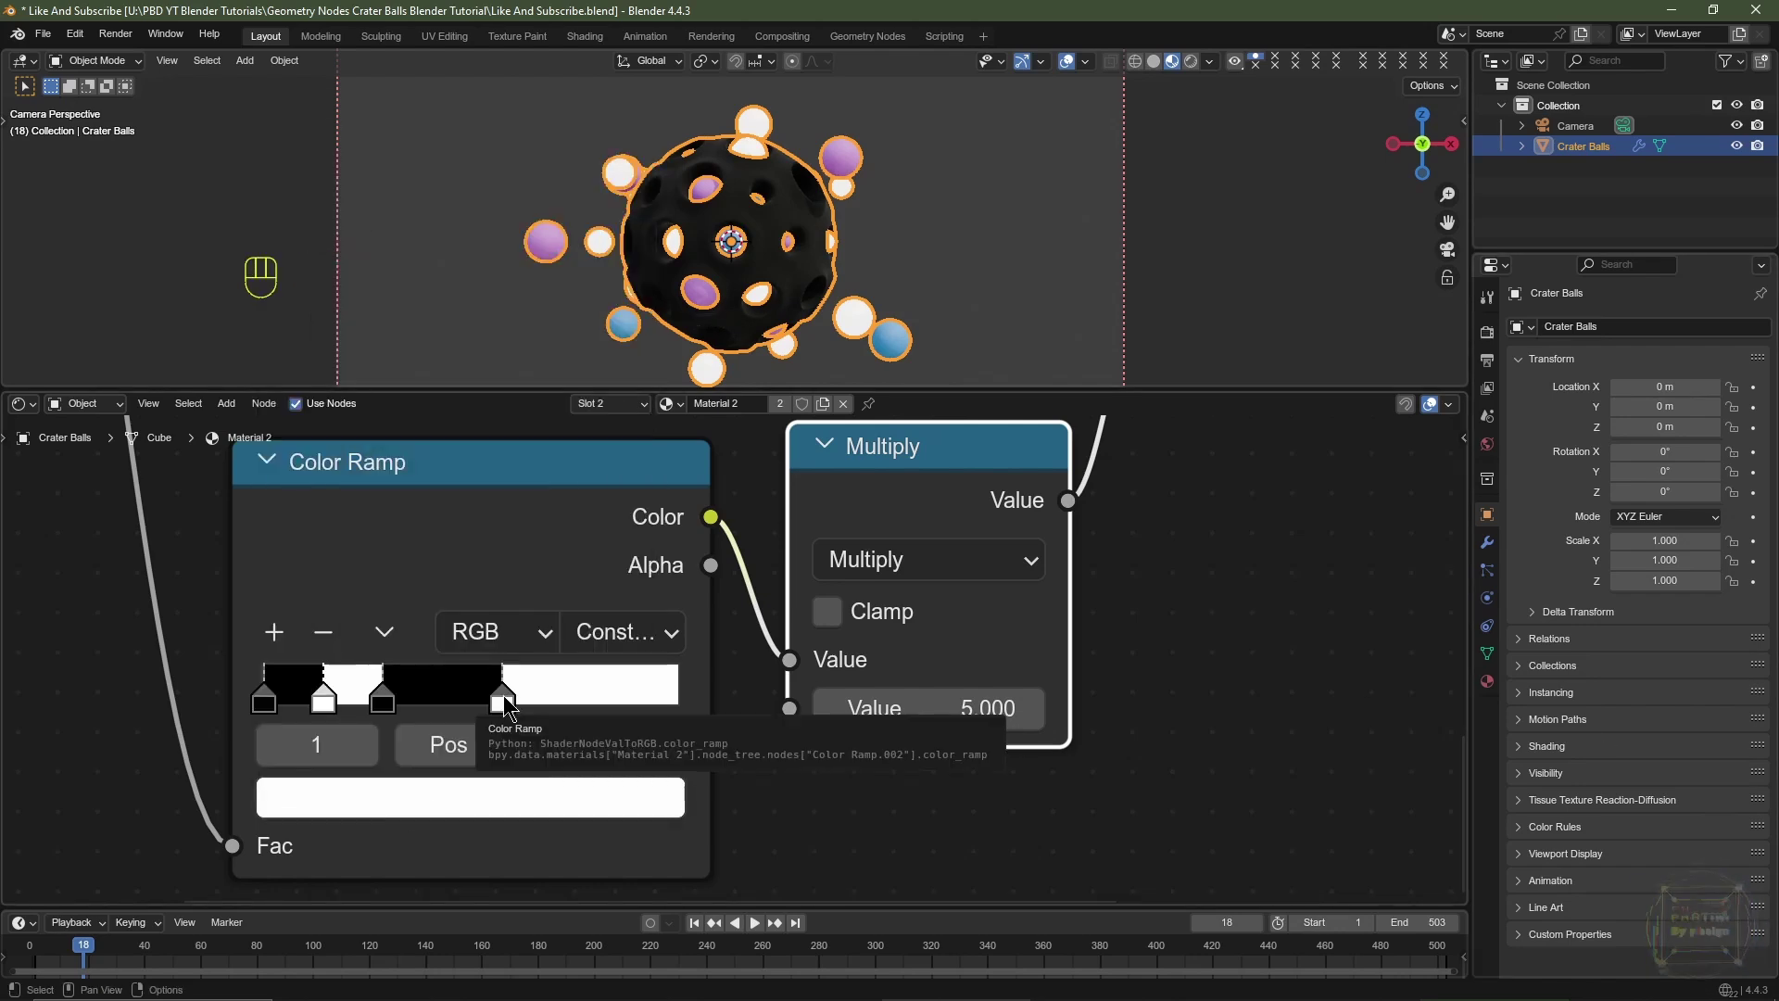
Step: Reposition the emission ramp's stops: a narrow white band from about 0.354 to 0.41 and the last white stop at 0.832
drag(511, 695, 604, 714)
key(ctrl+z)
drag(383, 697, 483, 697)
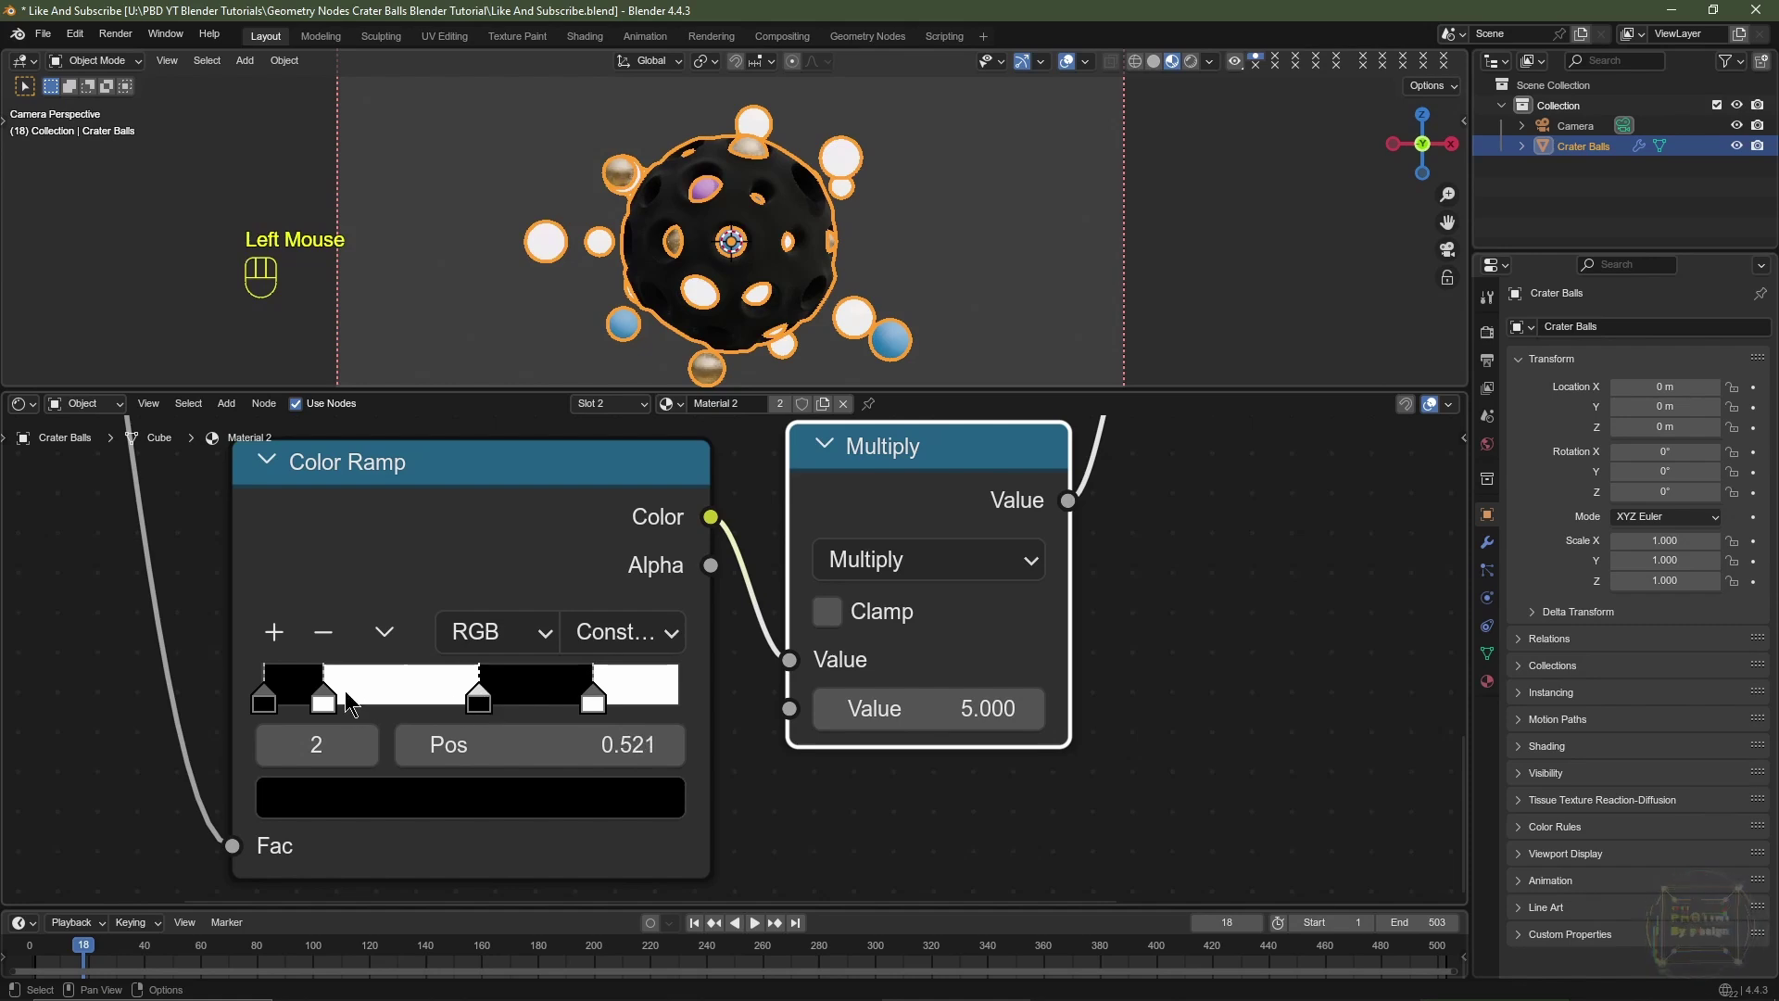
drag(324, 701, 421, 709)
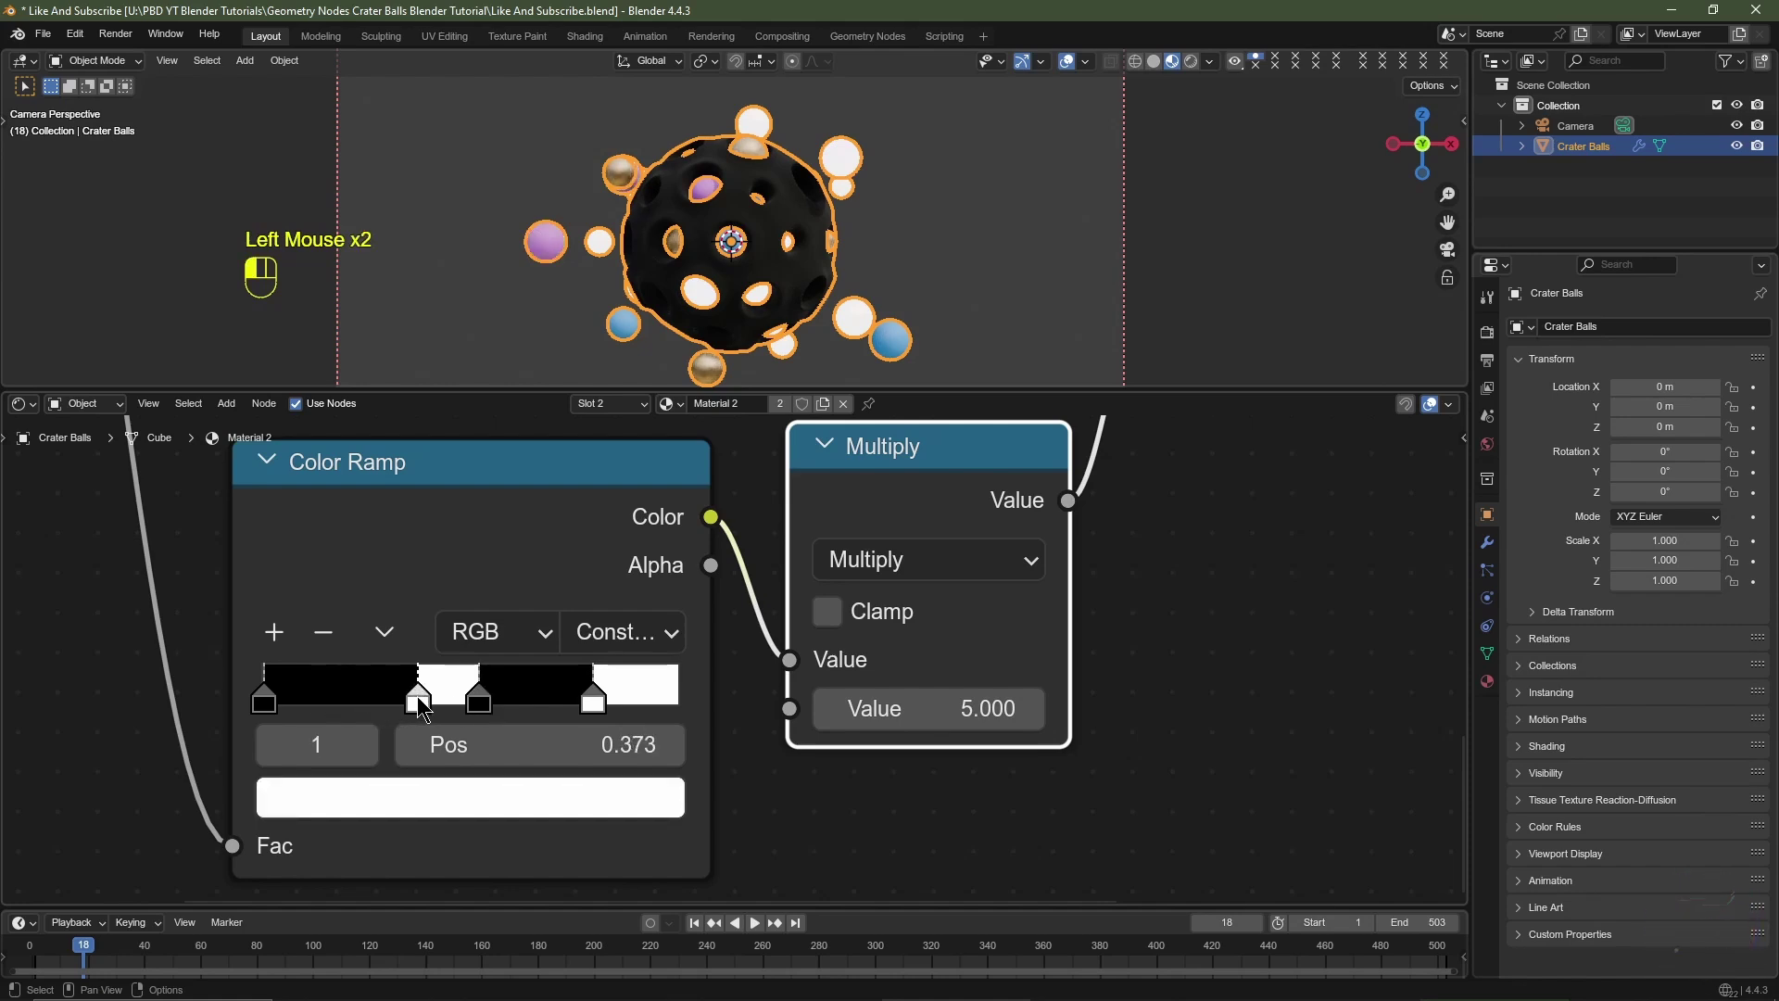
key(KP_0)
scroll(839, 223, up, 1)
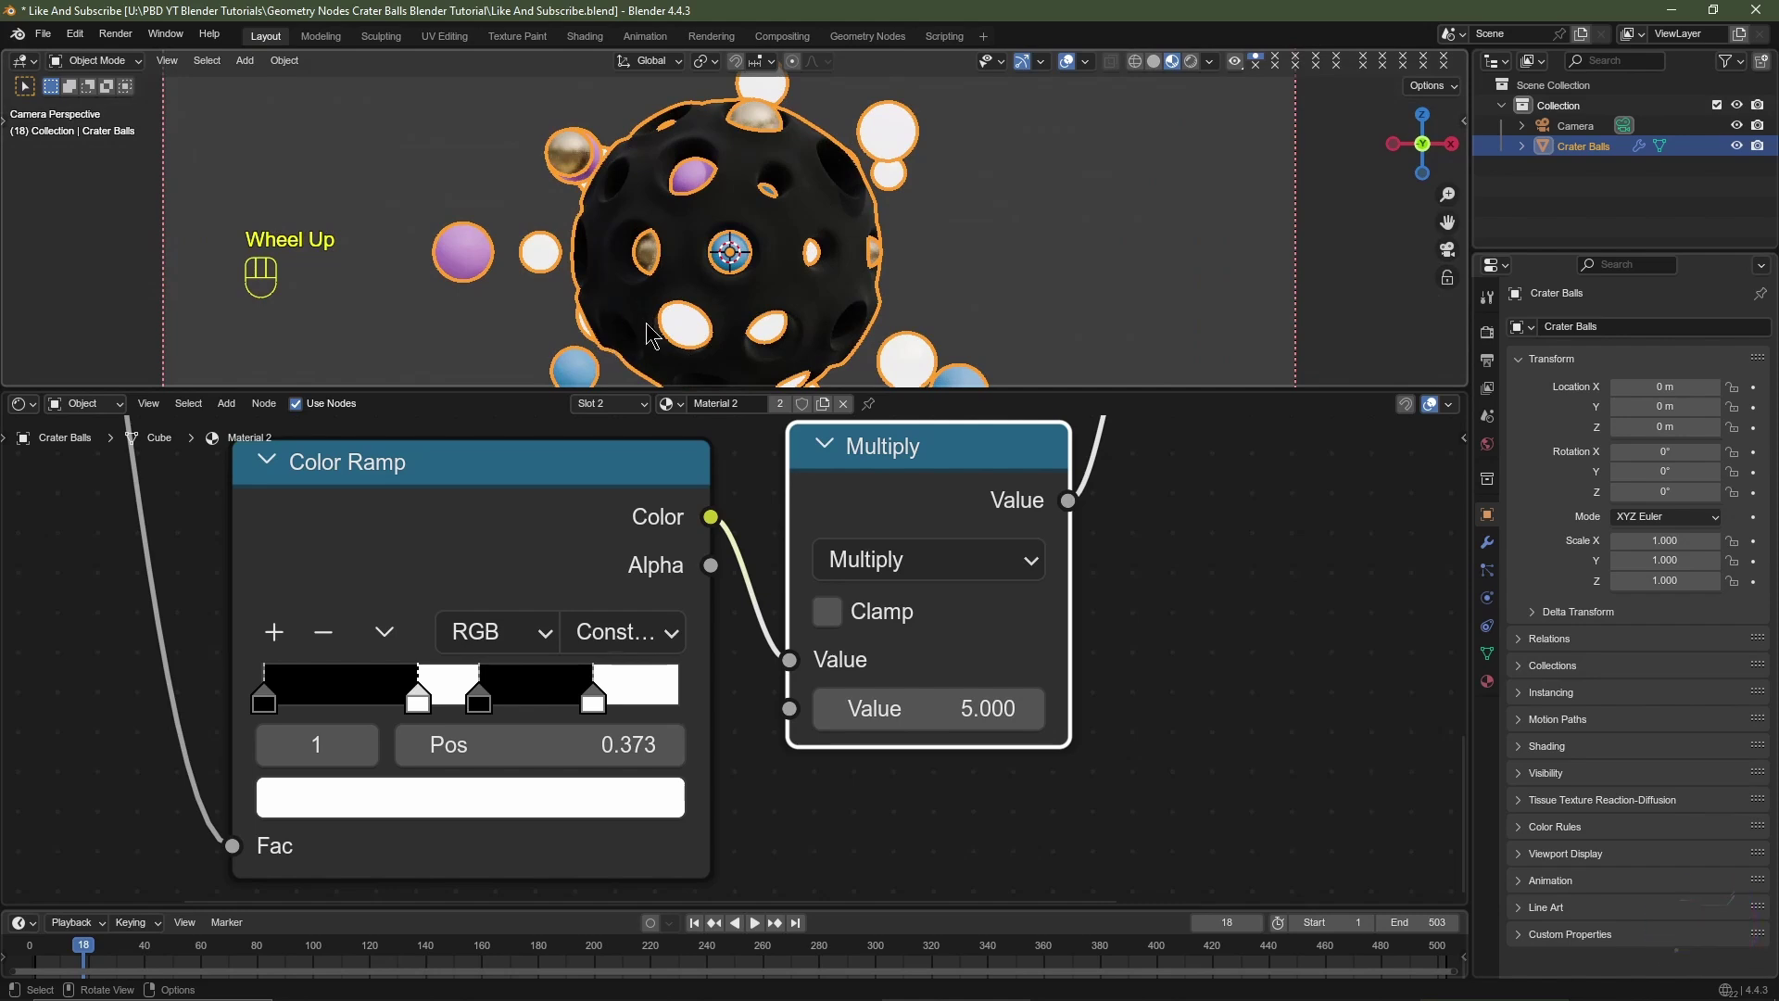
click(481, 701)
drag(473, 703, 401, 698)
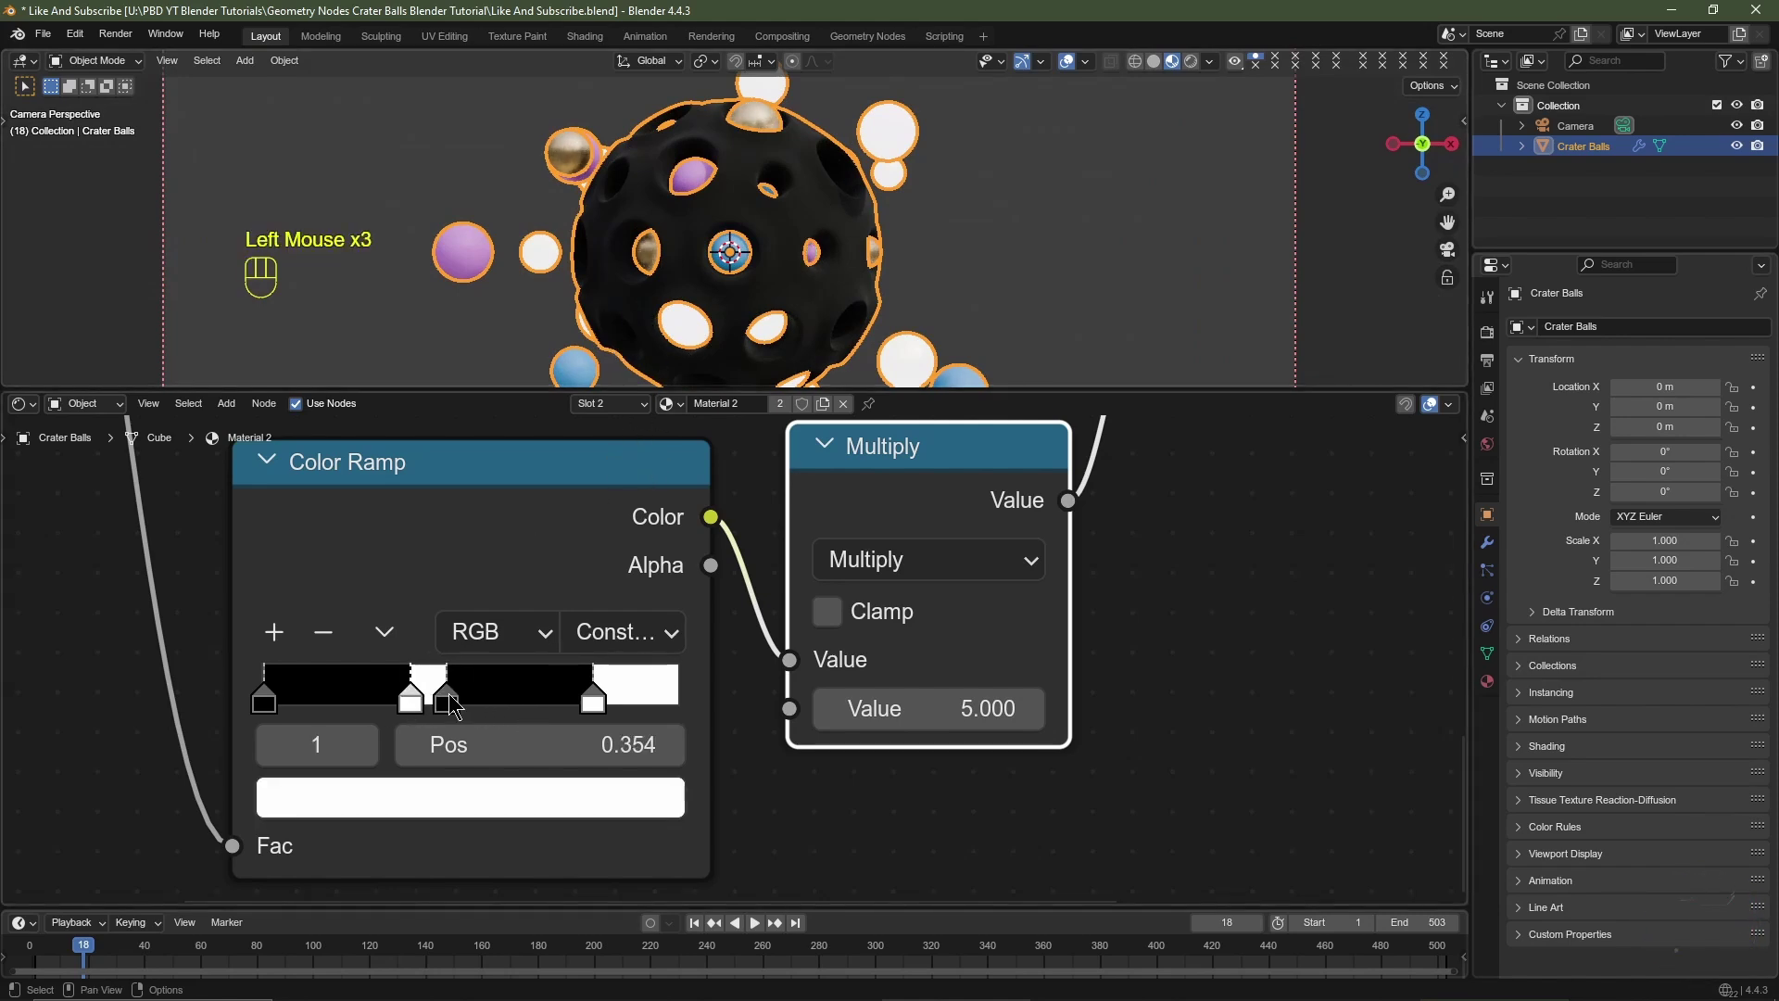
drag(447, 698, 433, 699)
mouse_move(594, 699)
mouse_down()
mouse_move(635, 698)
mouse_move(610, 711)
mouse_up()
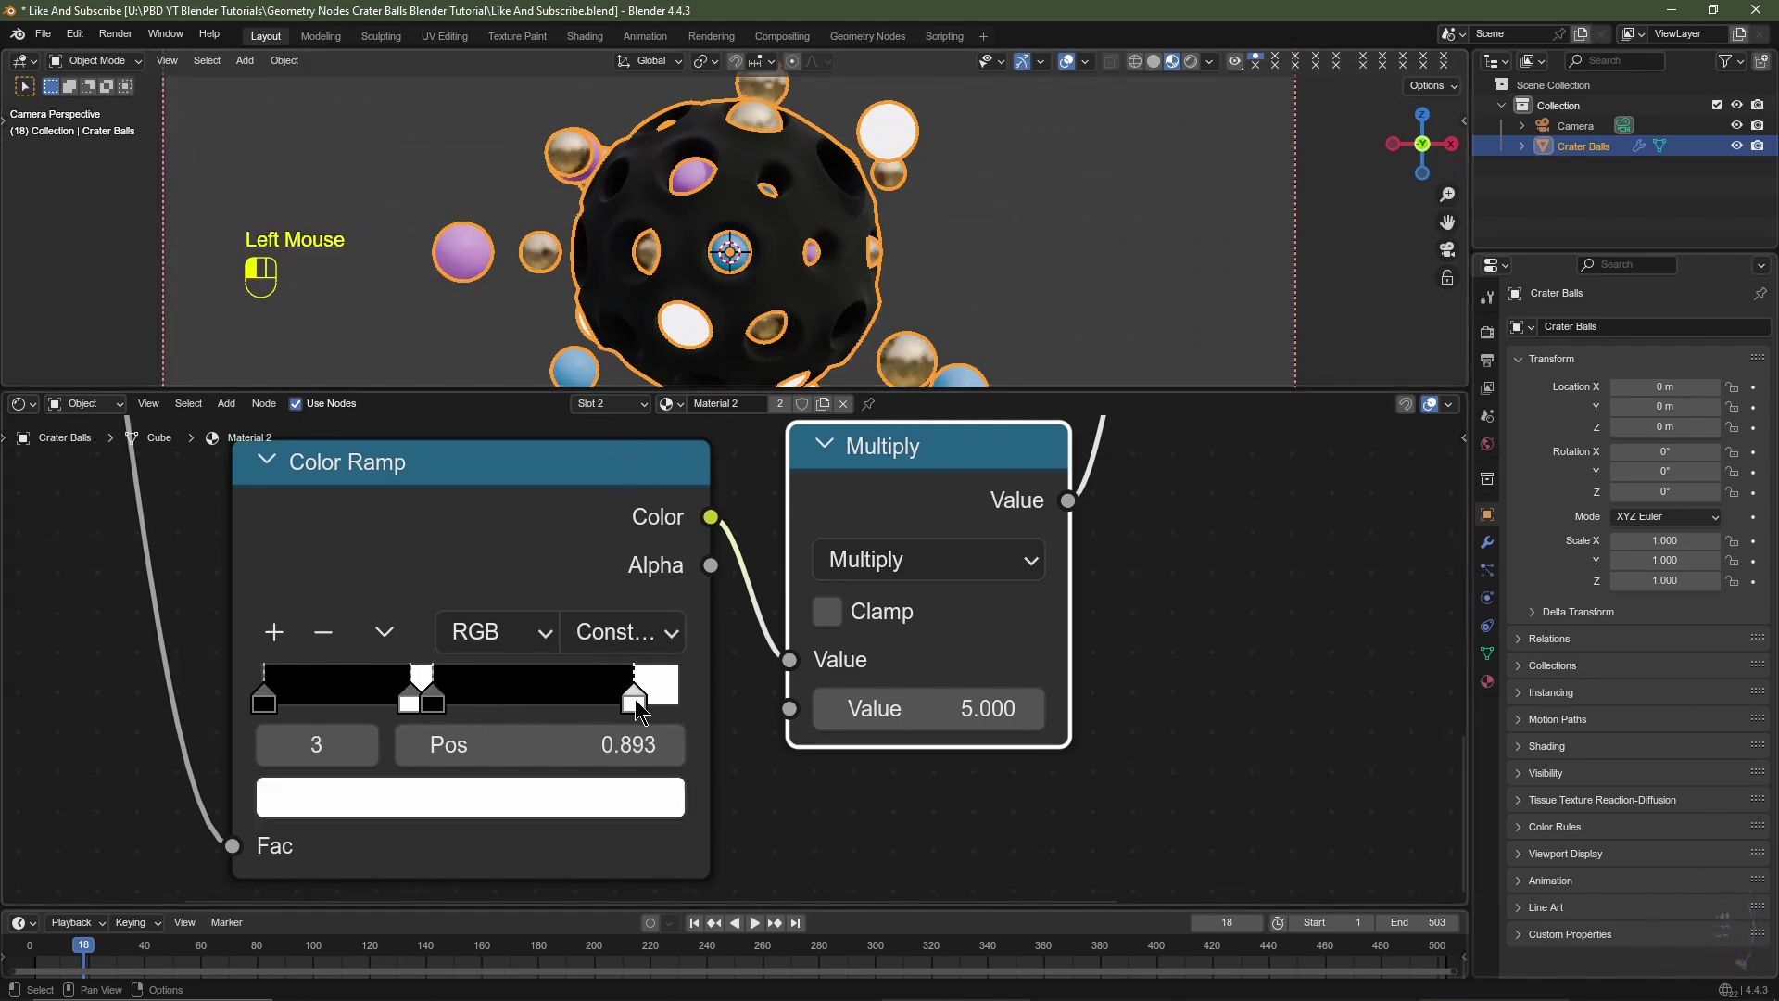
Step: Switch the camera viewport to rendered shading and set the render engine to Cycles
scroll(926, 306, down, 2)
middle_drag(926, 306, 540, 182)
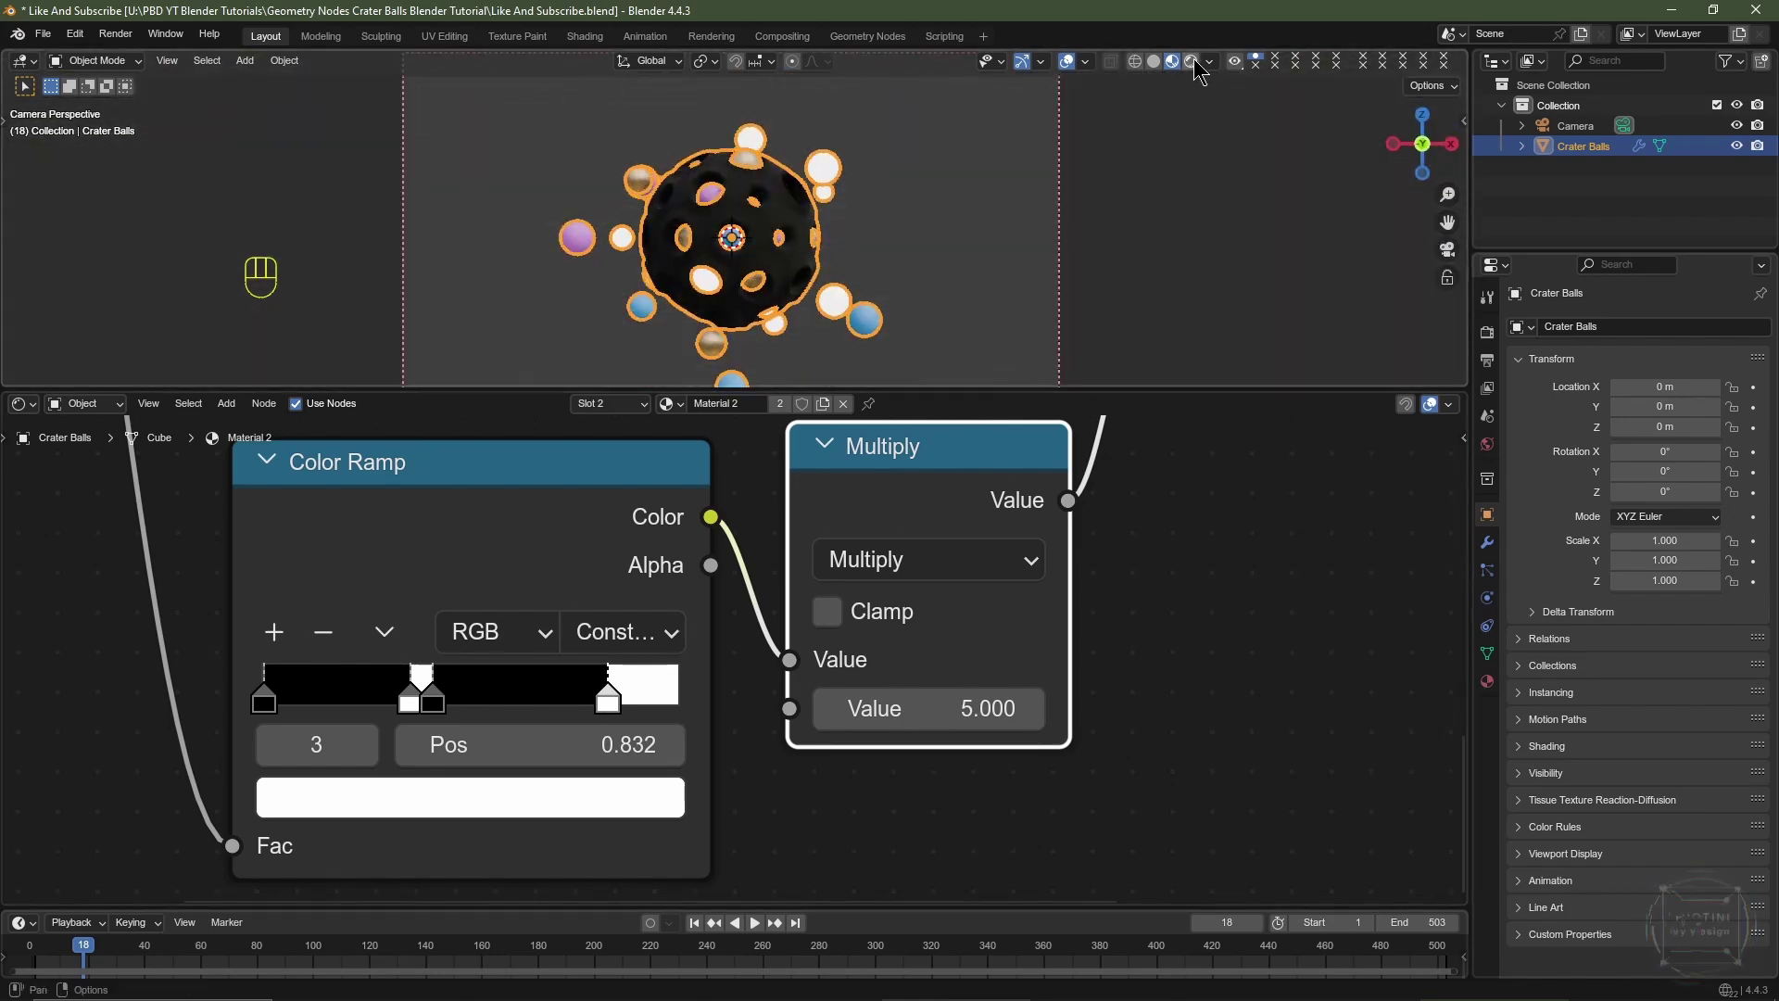
click(1193, 61)
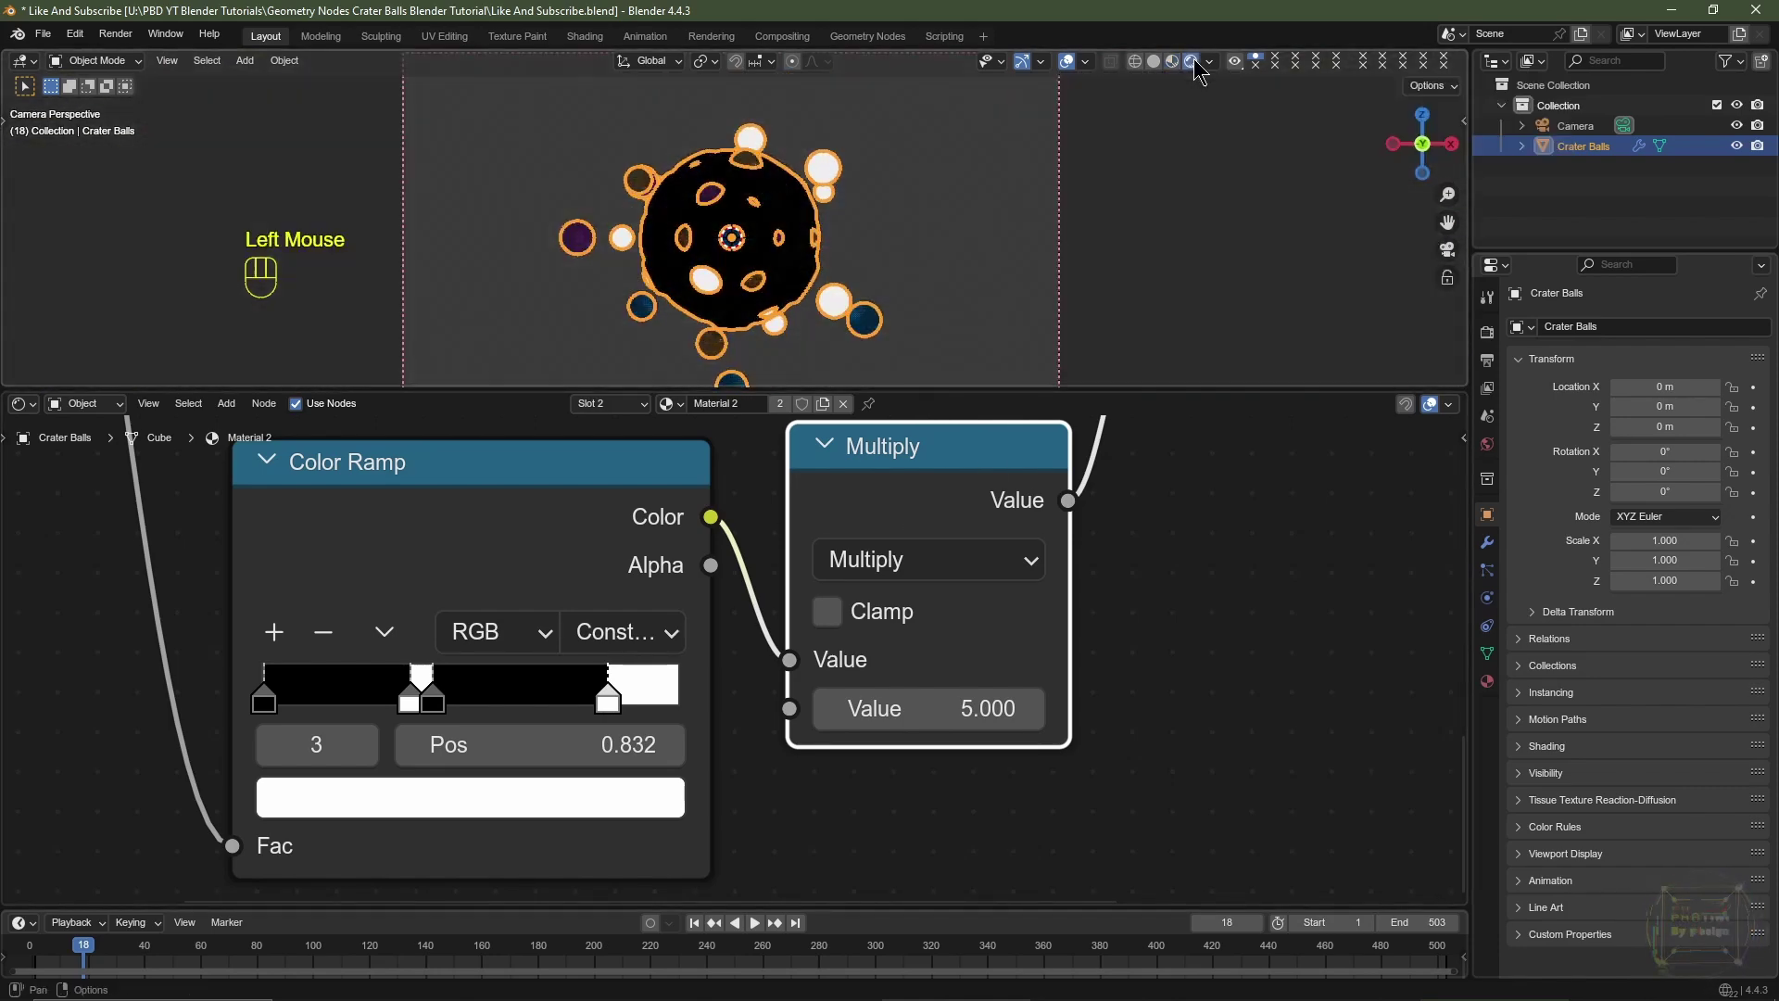
click(1487, 332)
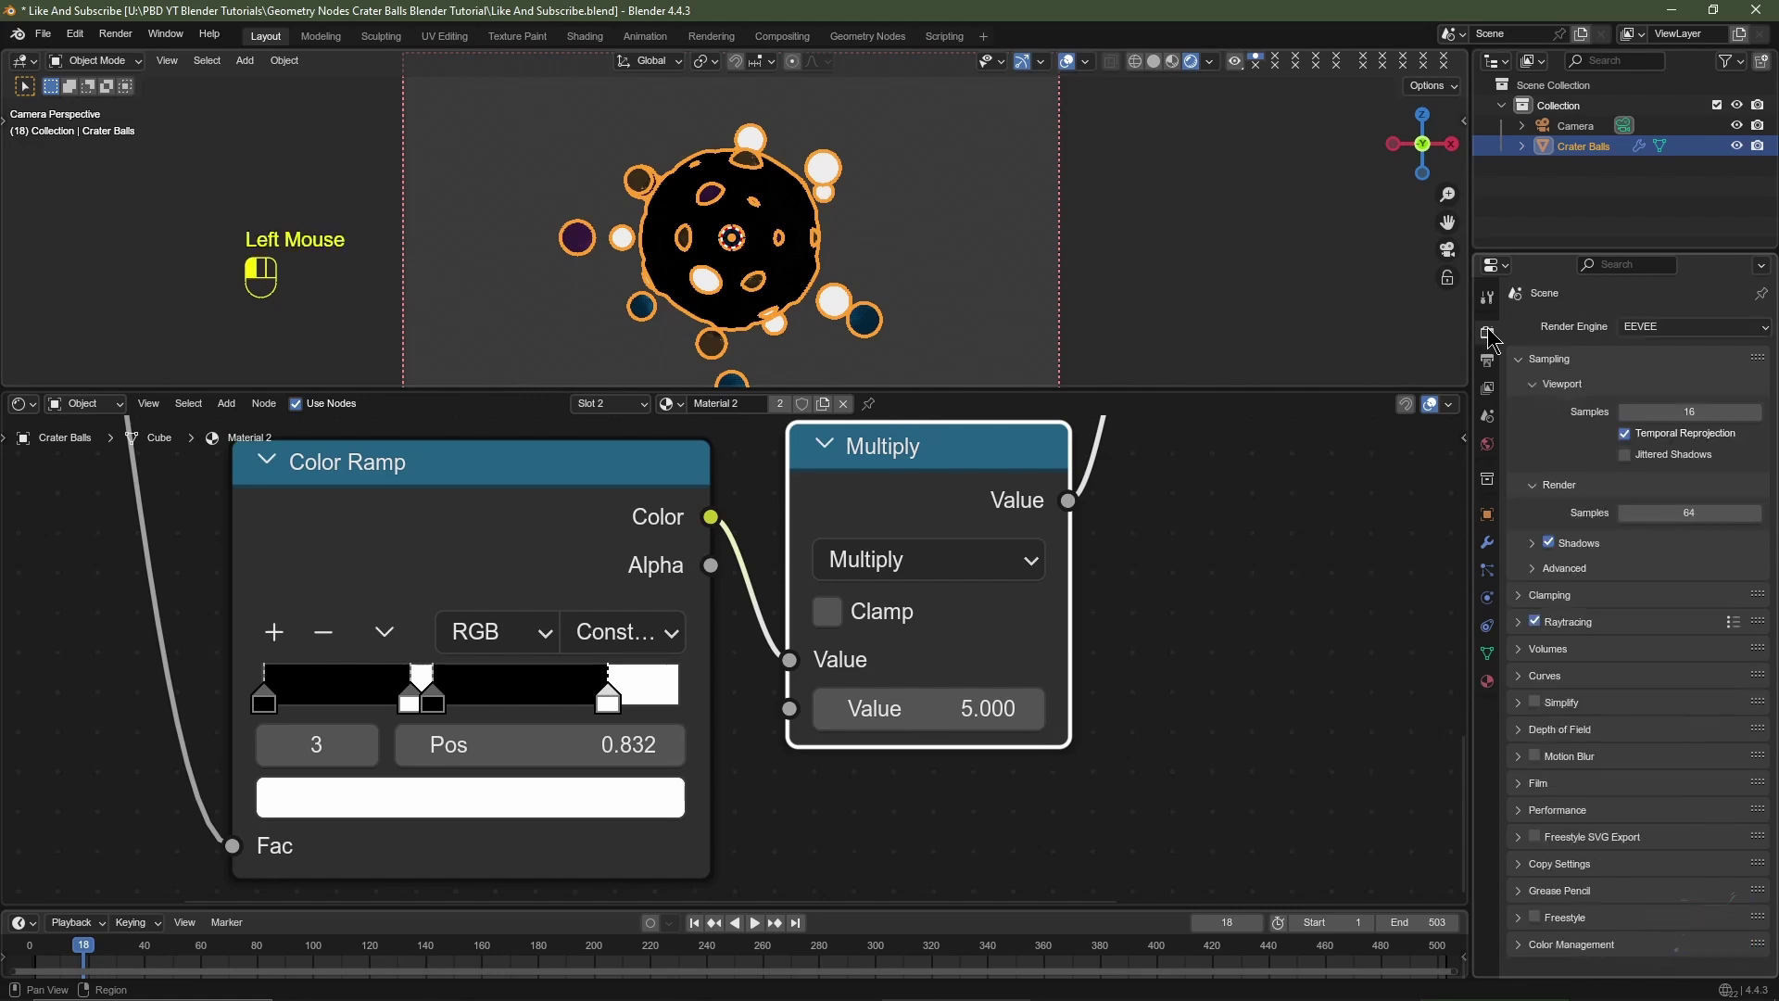
click(1692, 329)
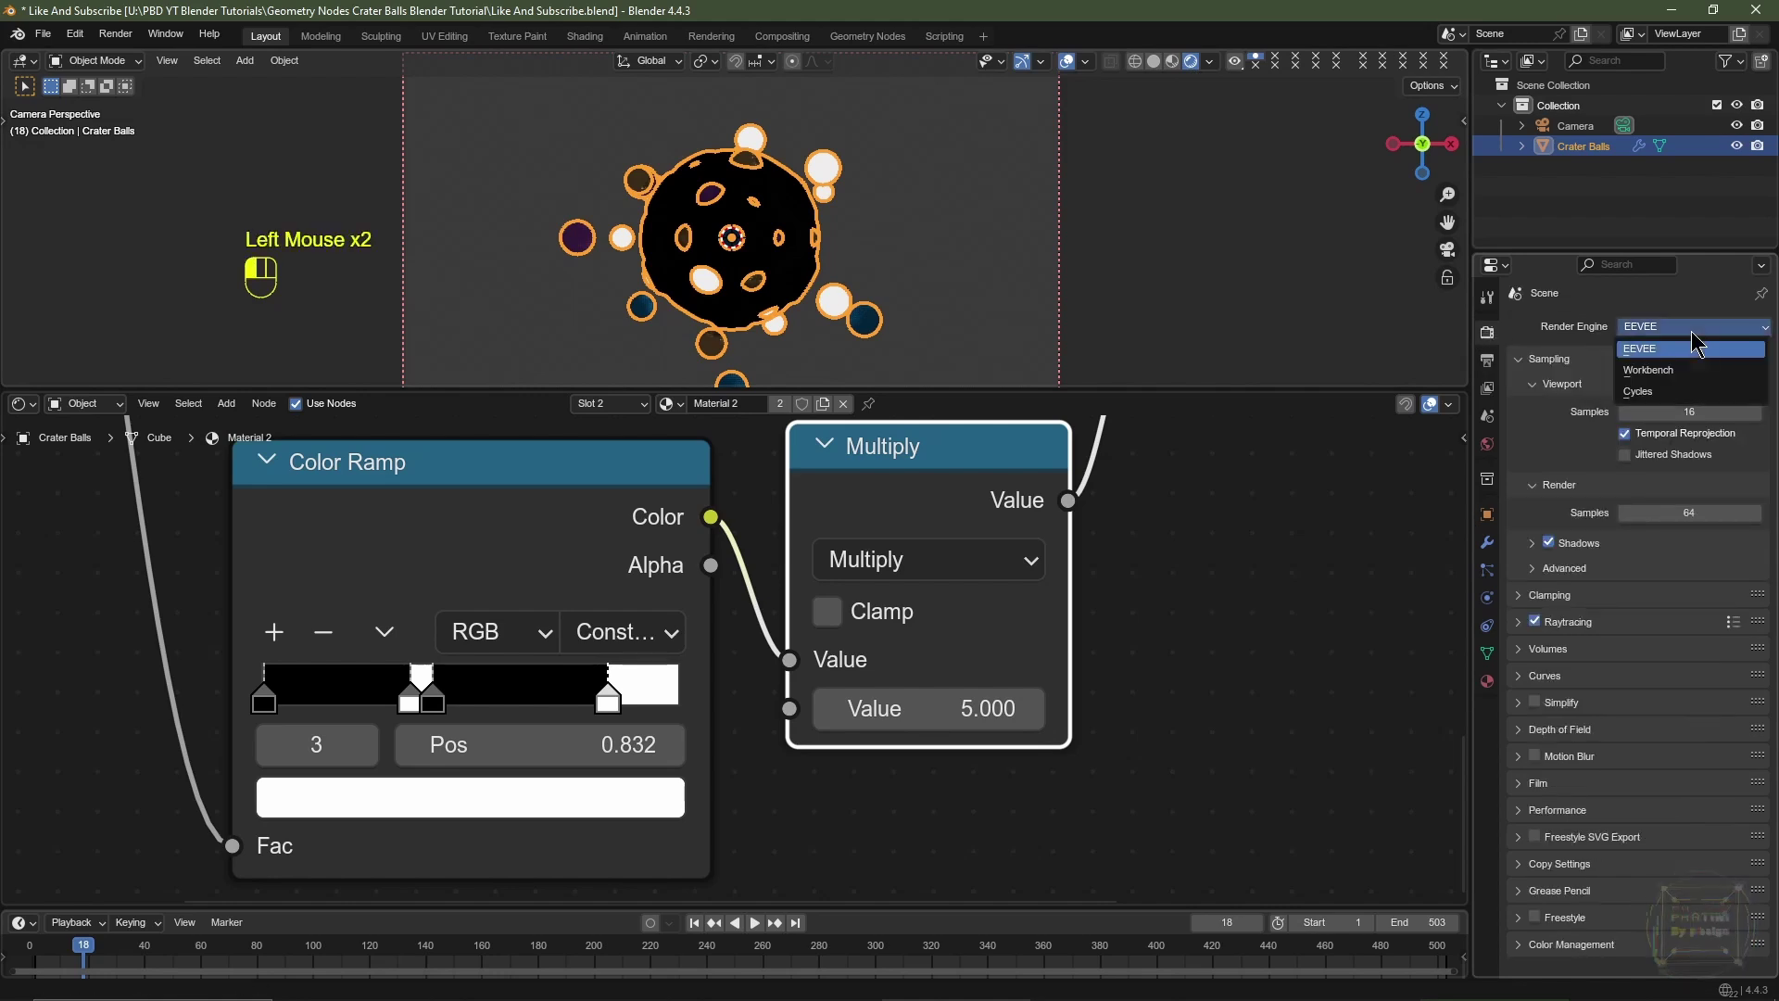
click(1649, 391)
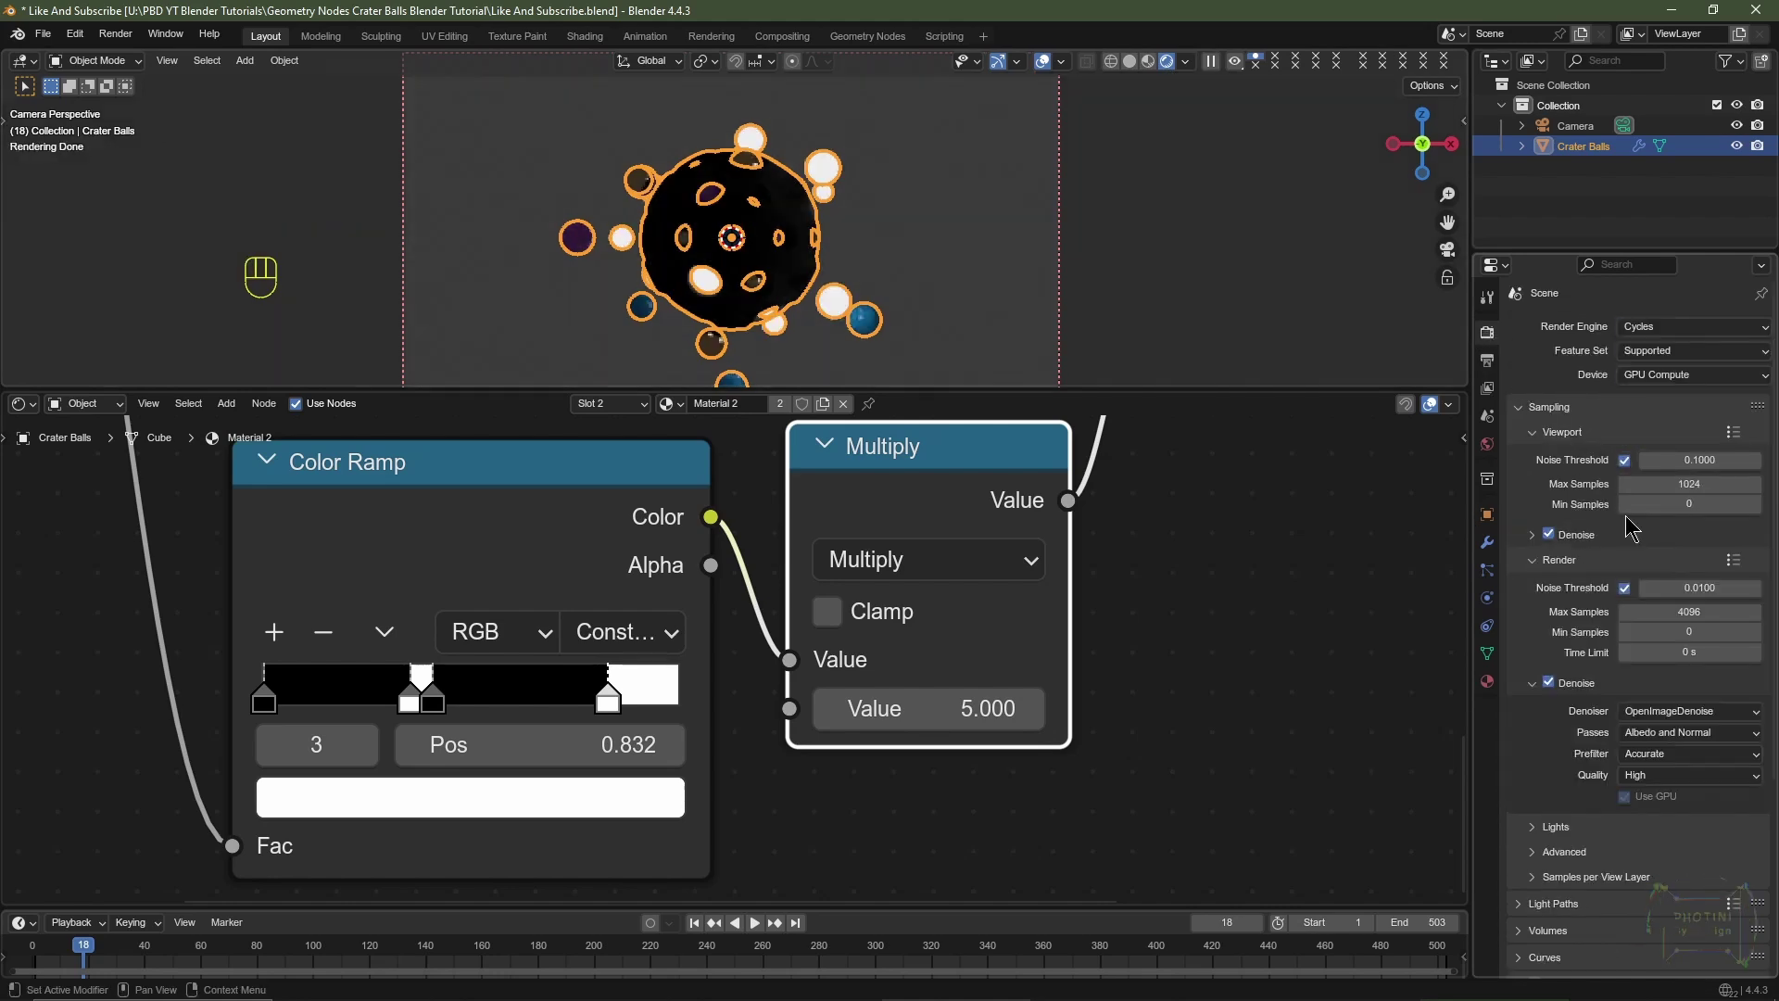
Step: Set the final render's noise threshold to 0.025 and its maximum samples to 256
click(1689, 588)
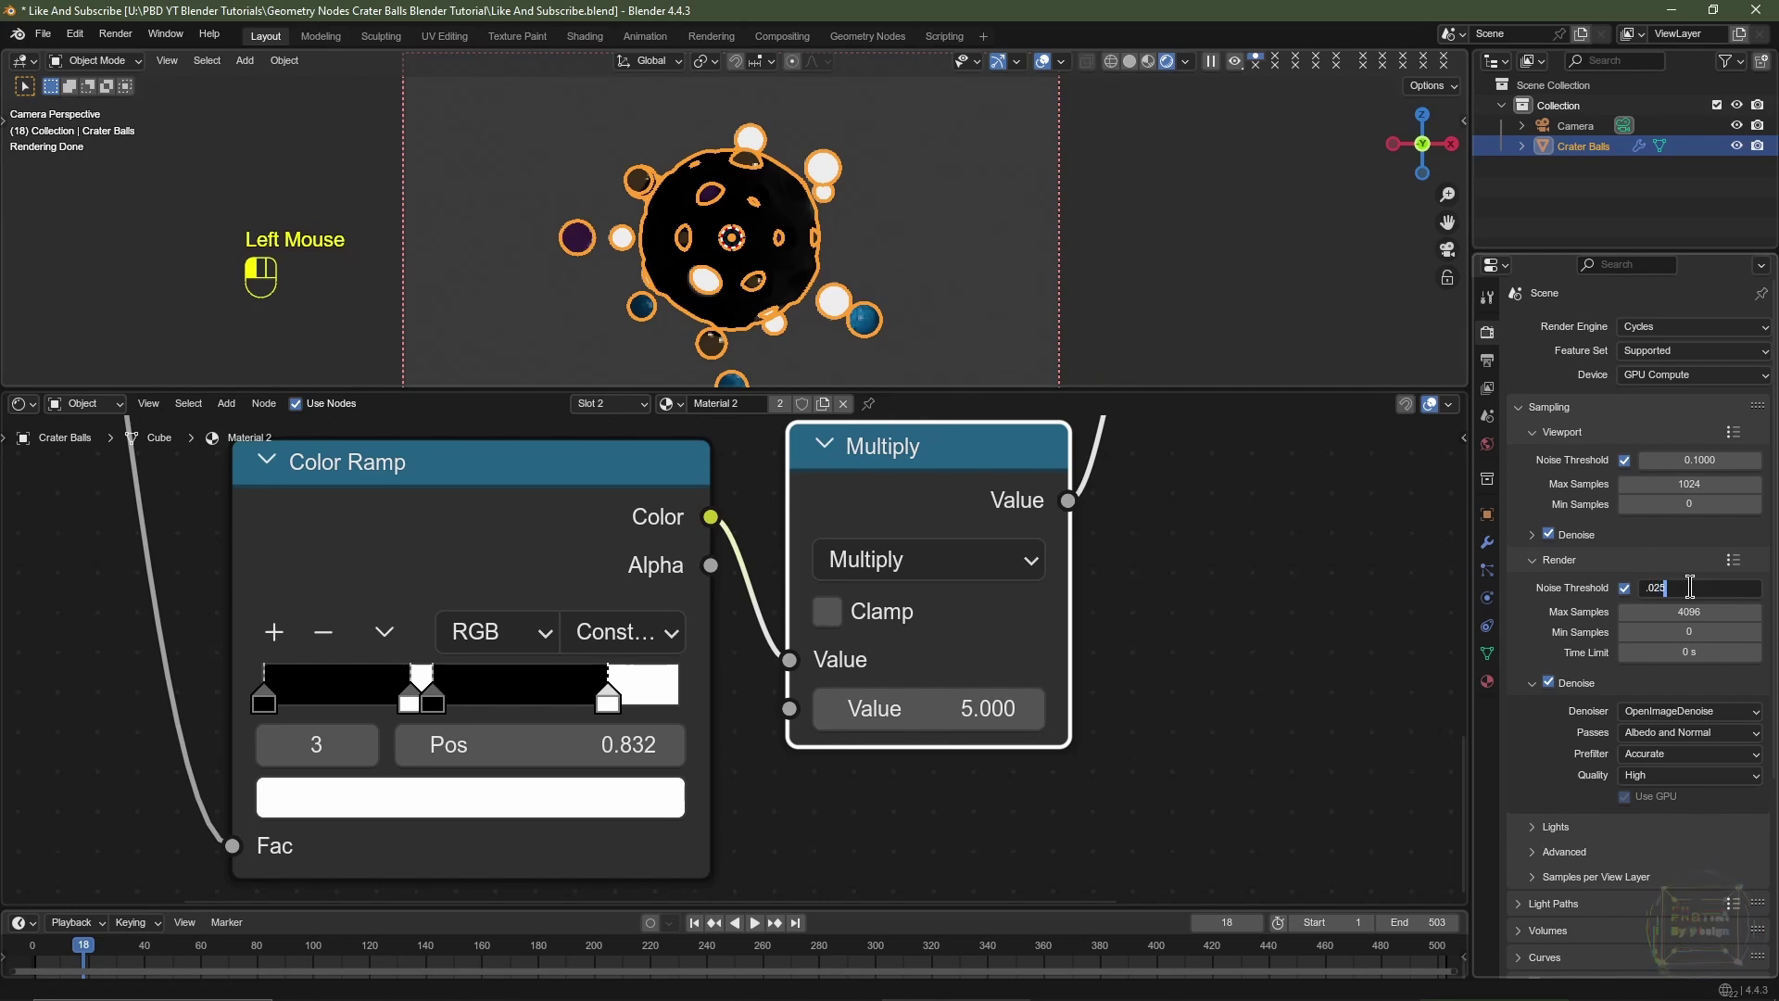
key(Tab)
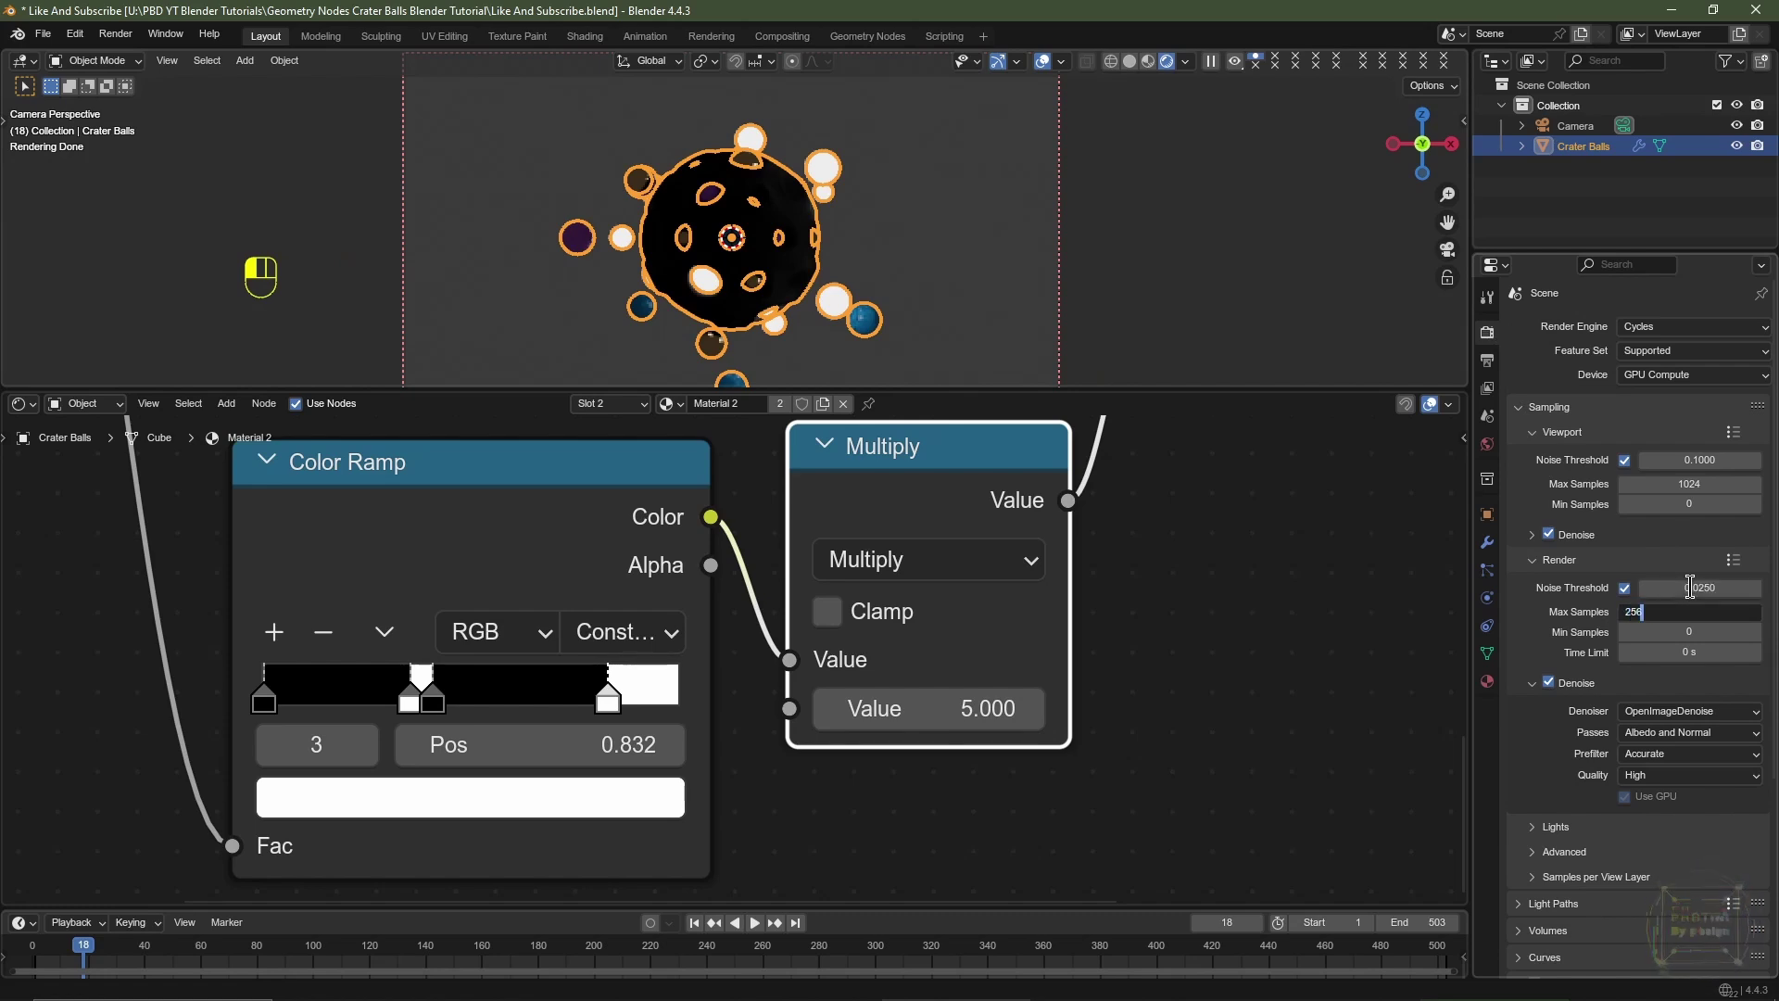
key(Return)
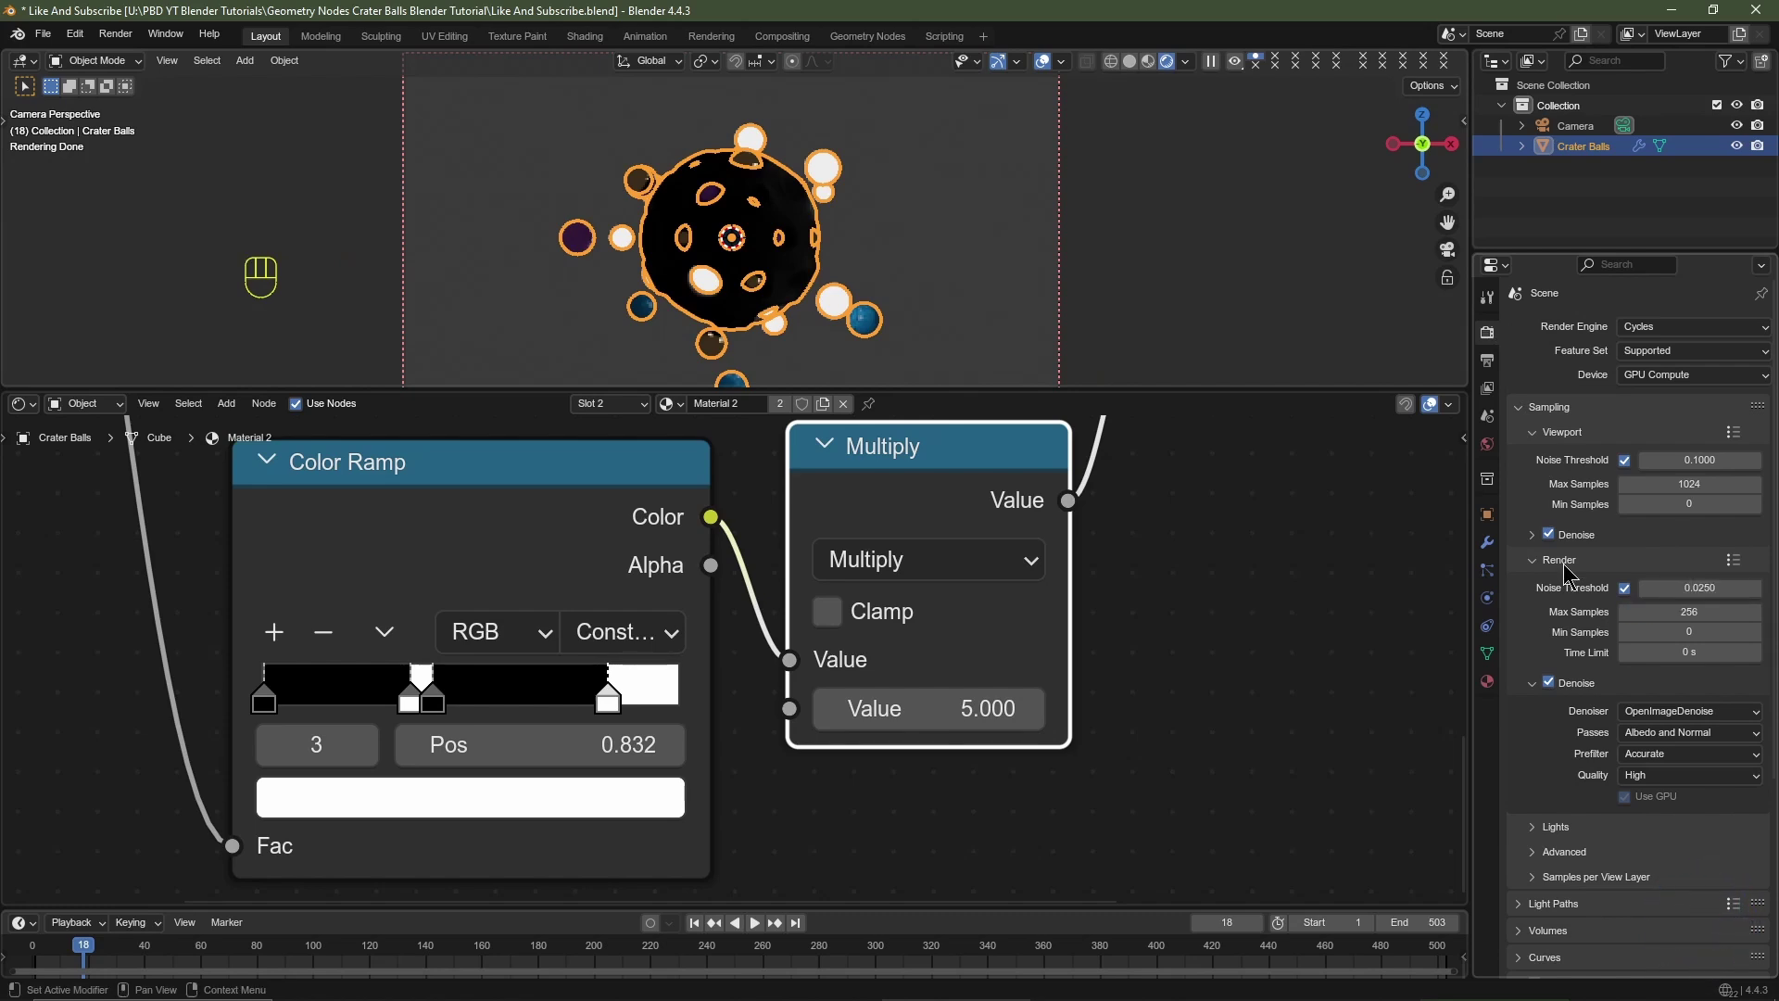
Step: Disable both reflective and refractive caustics in the light path settings
click(1540, 912)
scroll(1606, 802, down, 6)
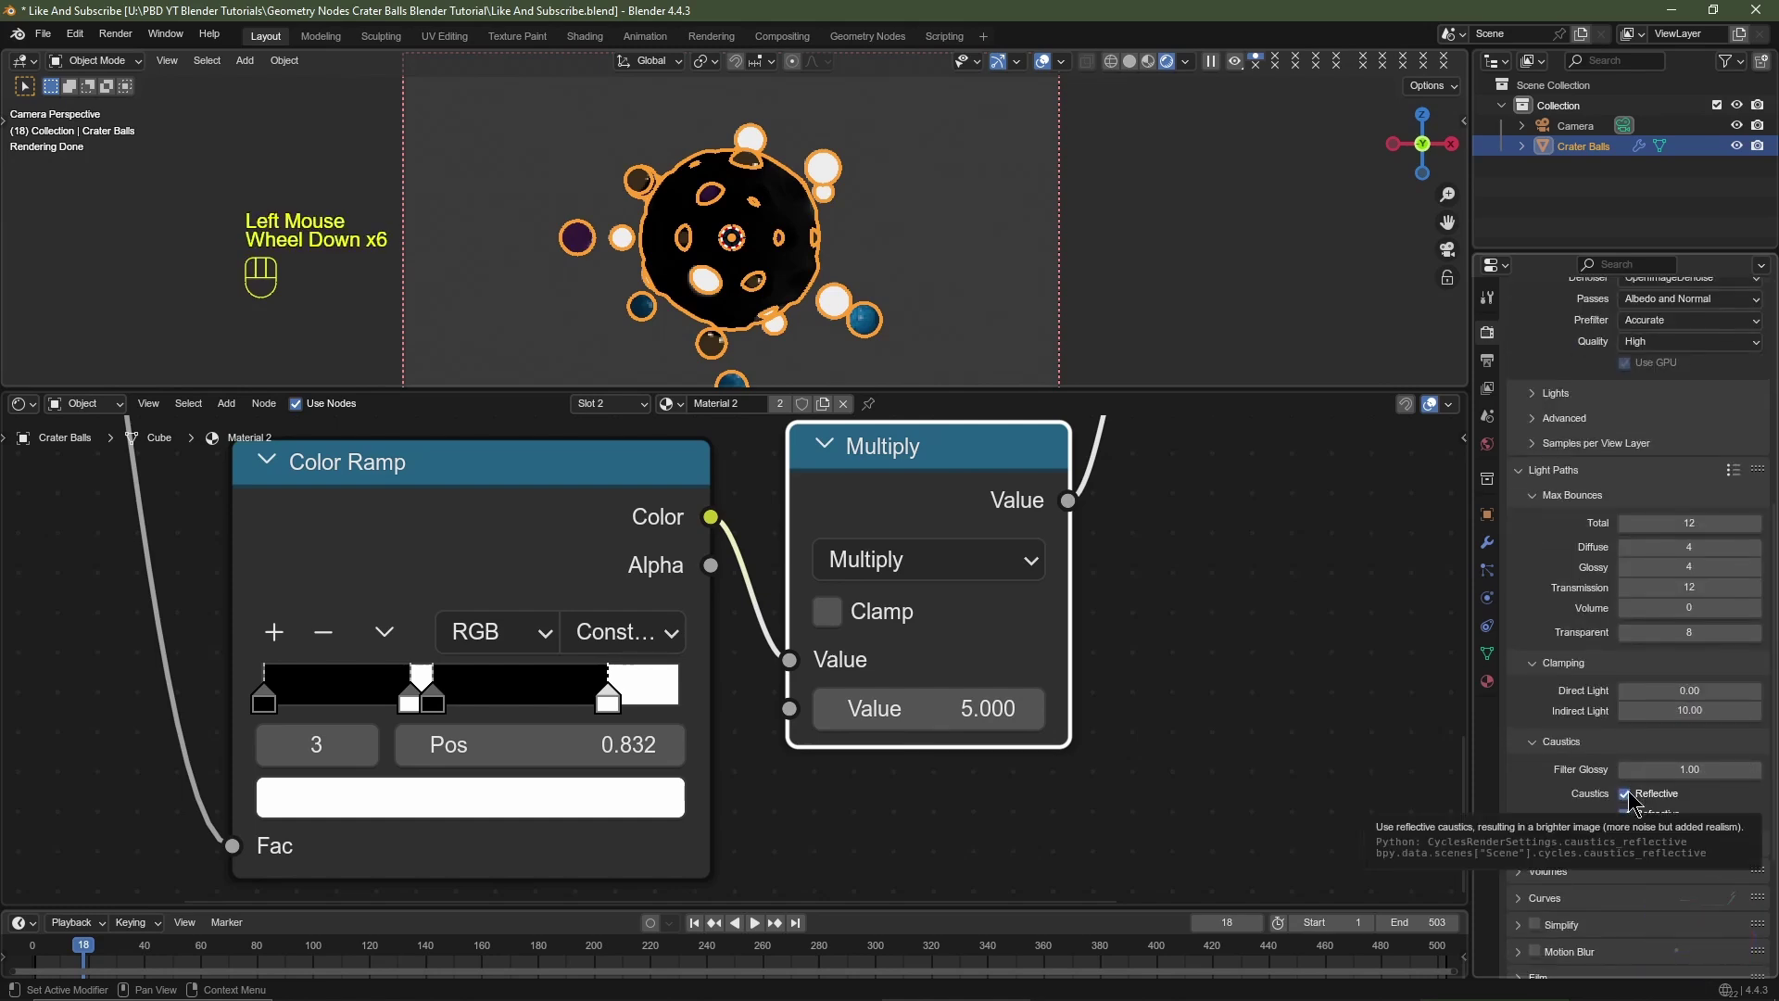
click(1626, 794)
click(1624, 813)
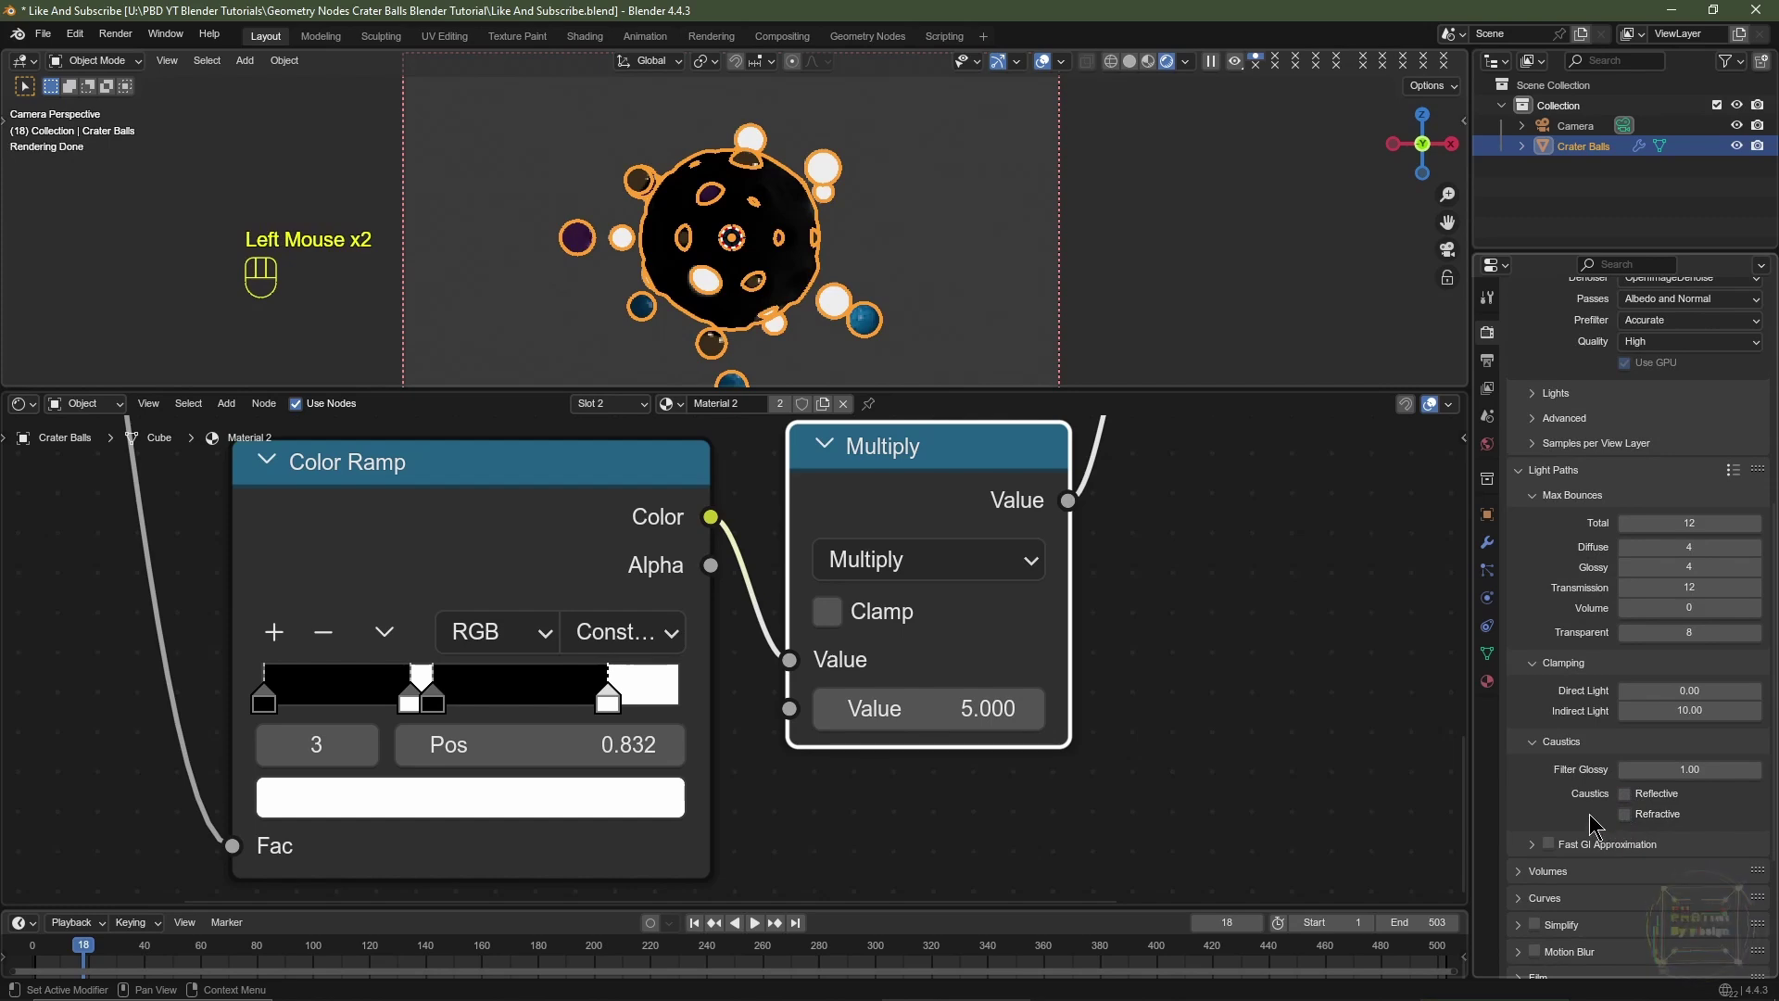
Step: Set the world background strength to 0
click(1488, 443)
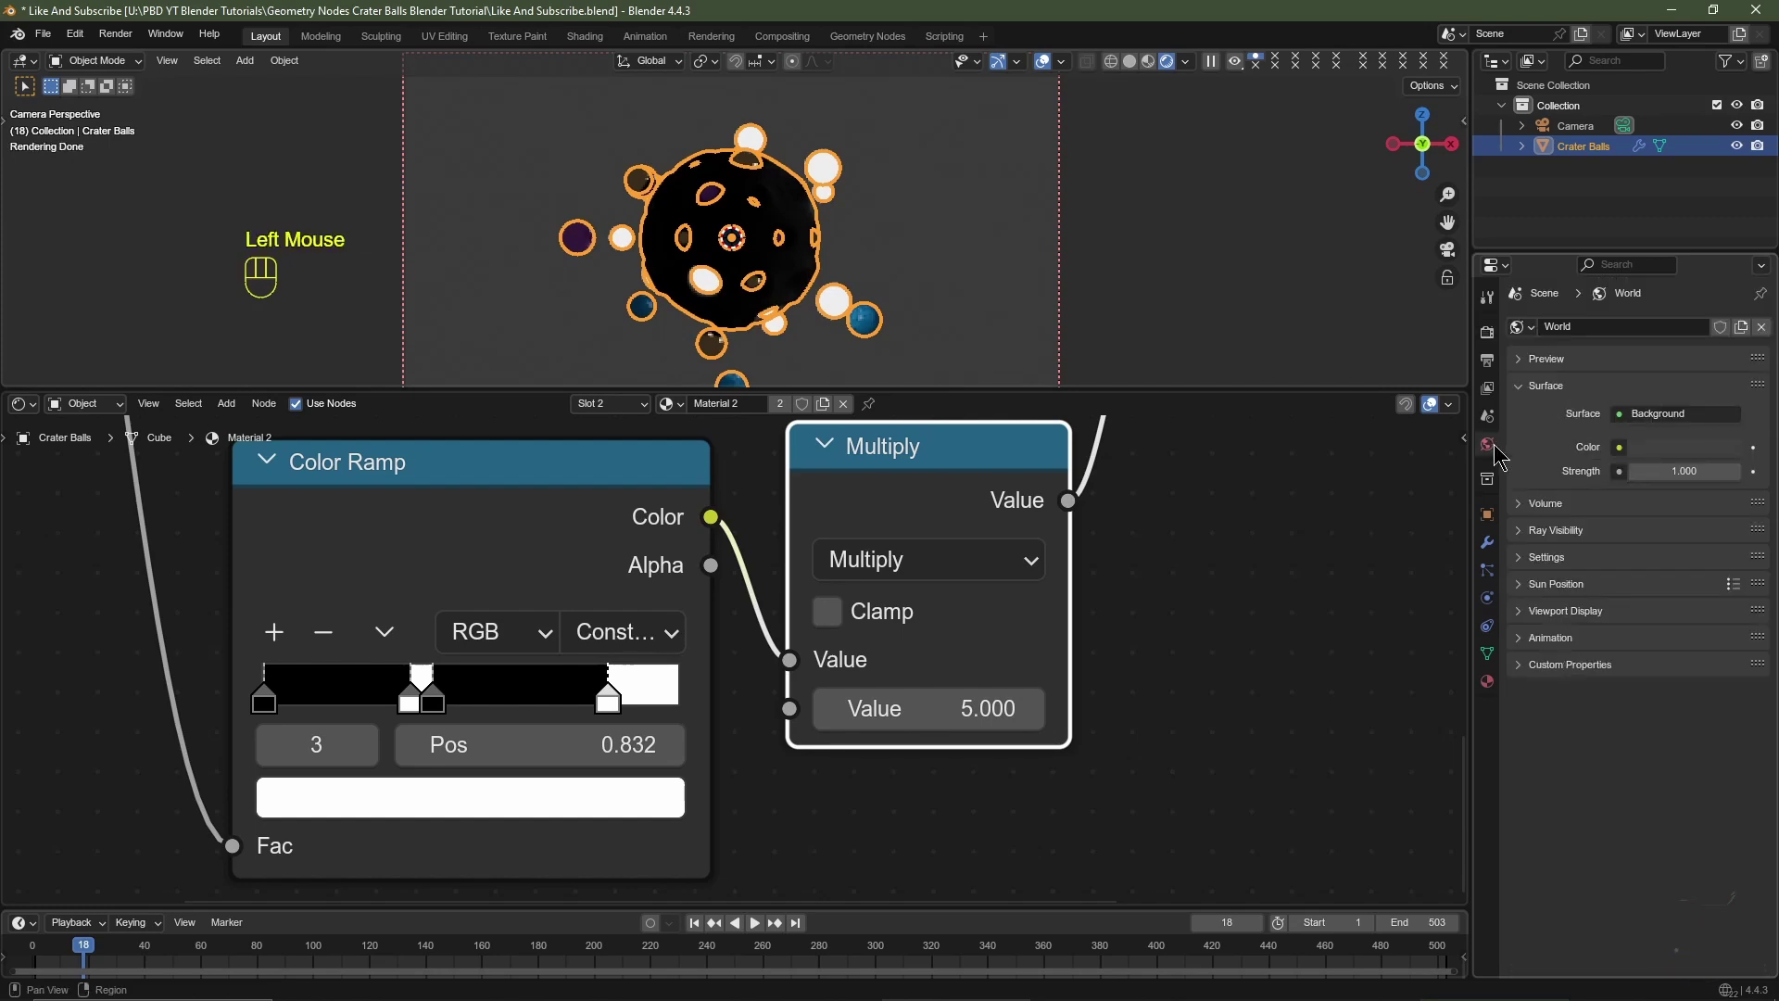
double_click(1684, 471)
text(0)
key(Return)
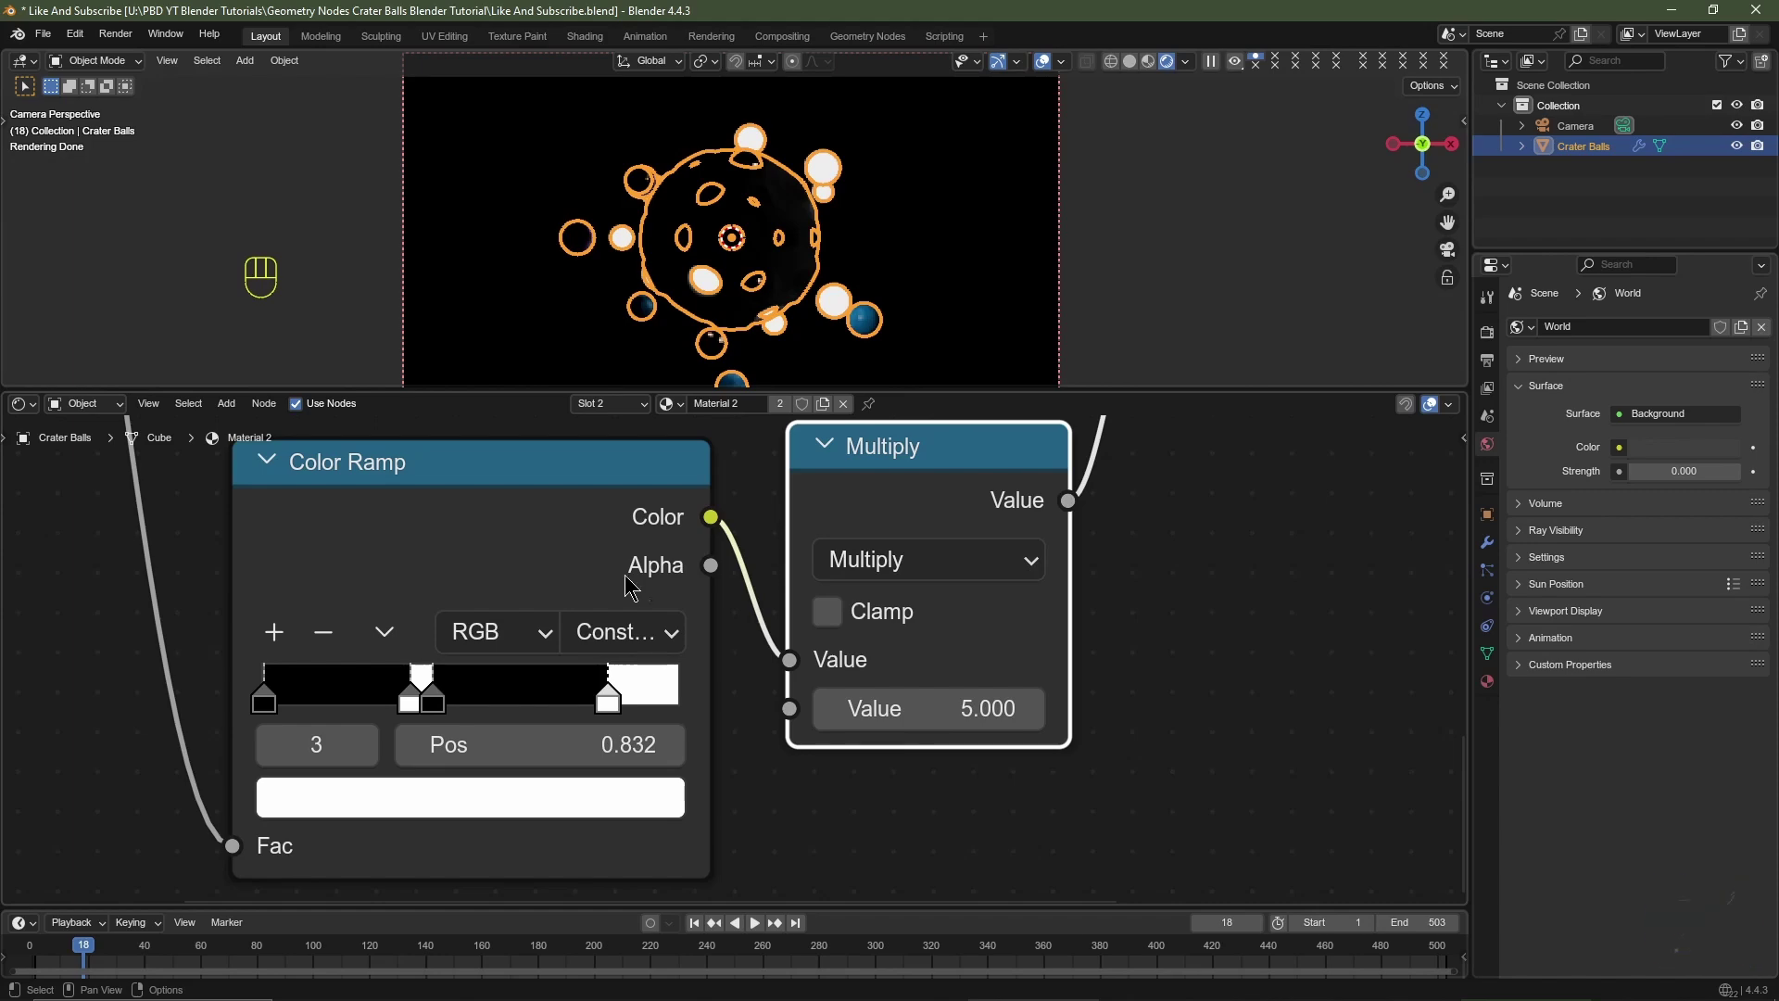
Step: Switch to the Poly Haven site in Chrome, browse the HDRIs and open the Pretoria Gardens page
mouse_move(786, 992)
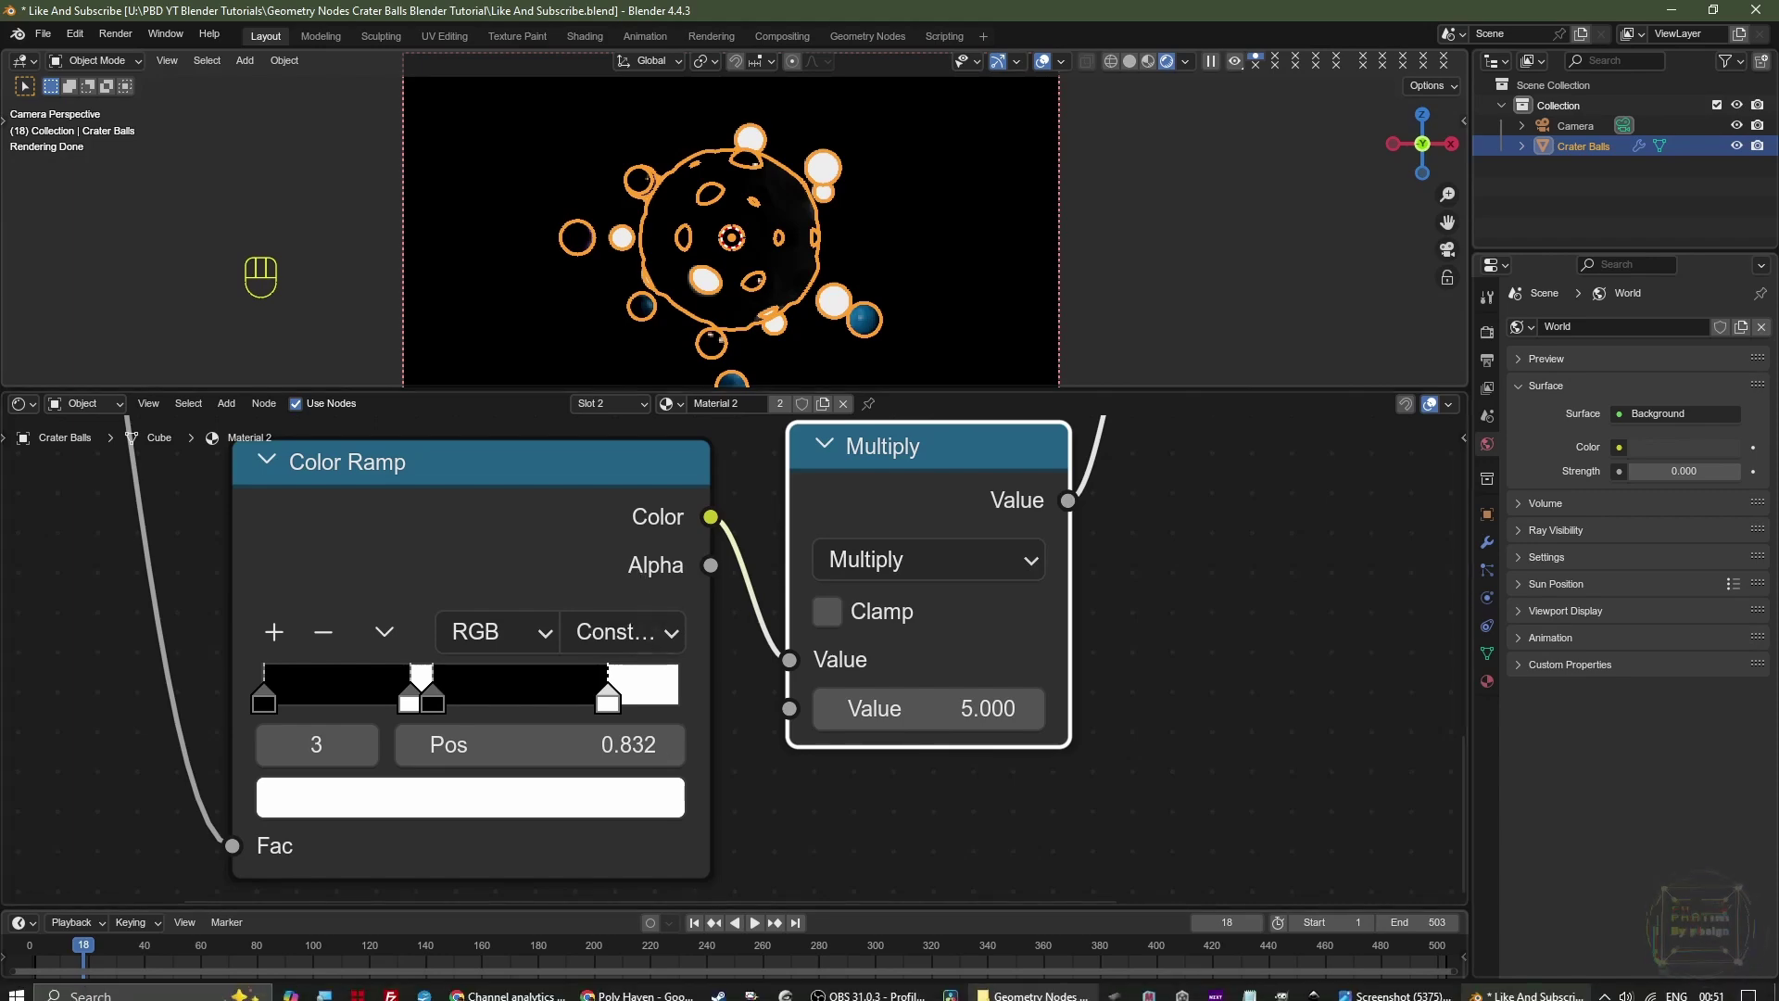
click(638, 987)
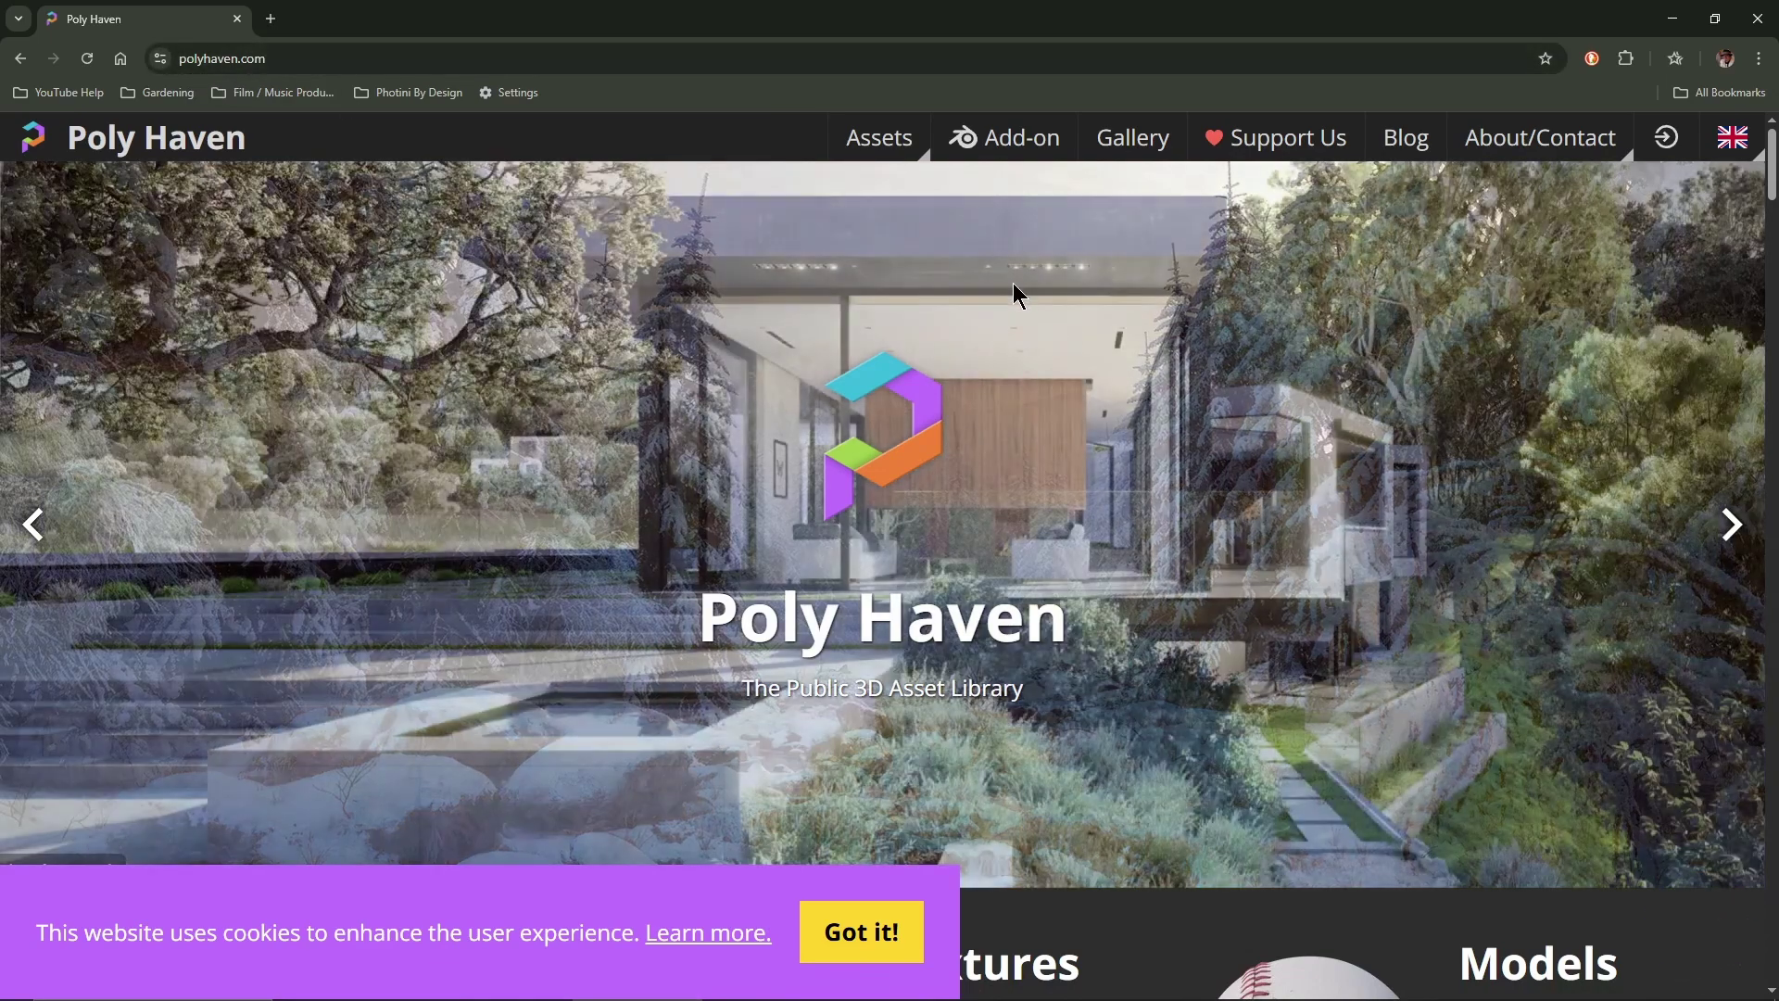
mouse_move(878, 139)
click(836, 190)
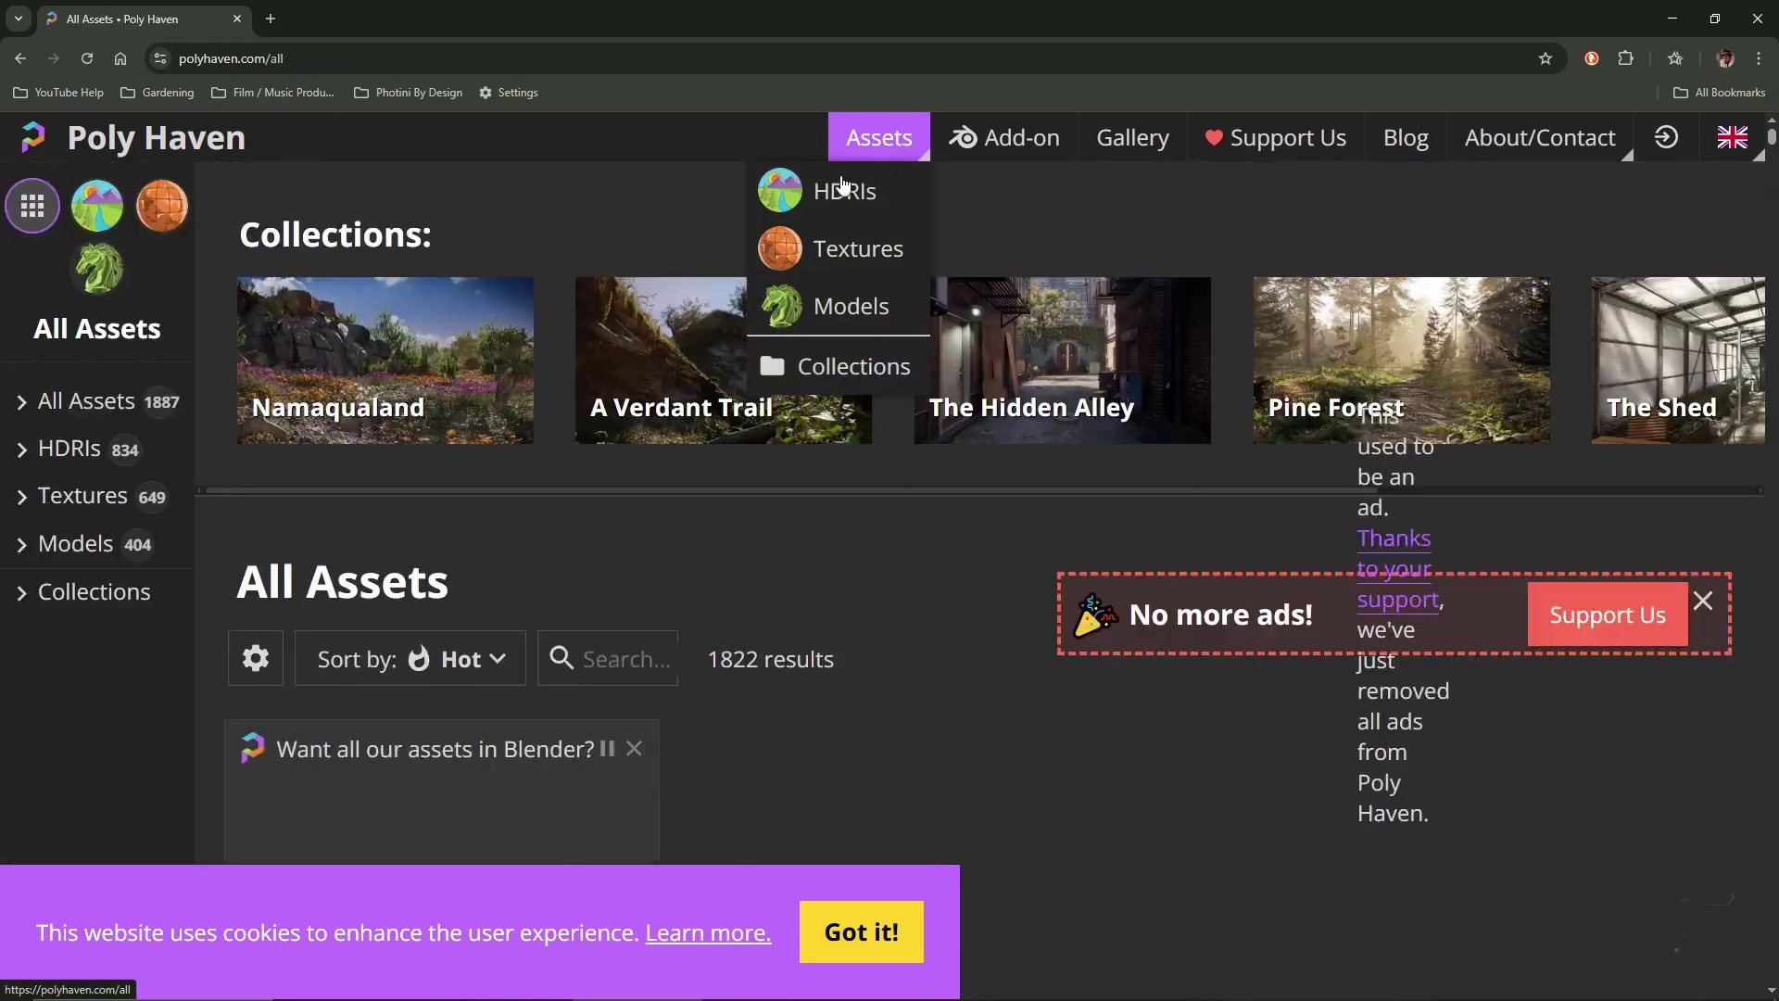
scroll(910, 357, down, 8)
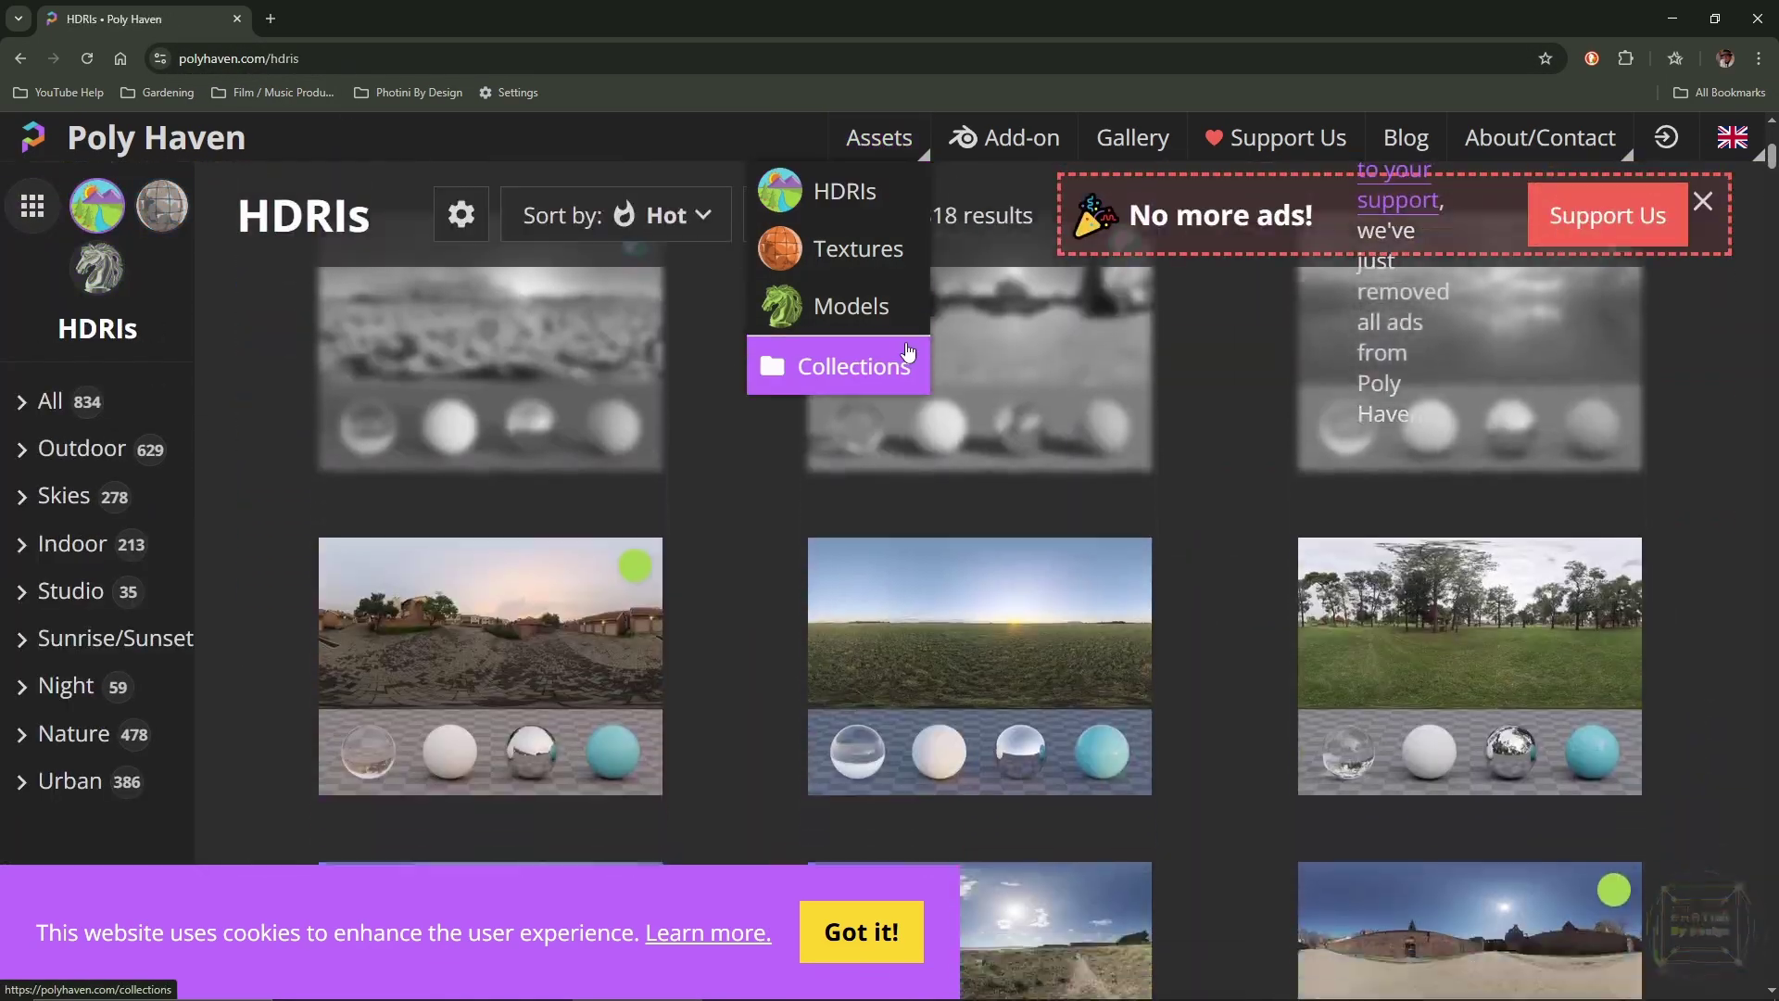
scroll(954, 357, down, 5)
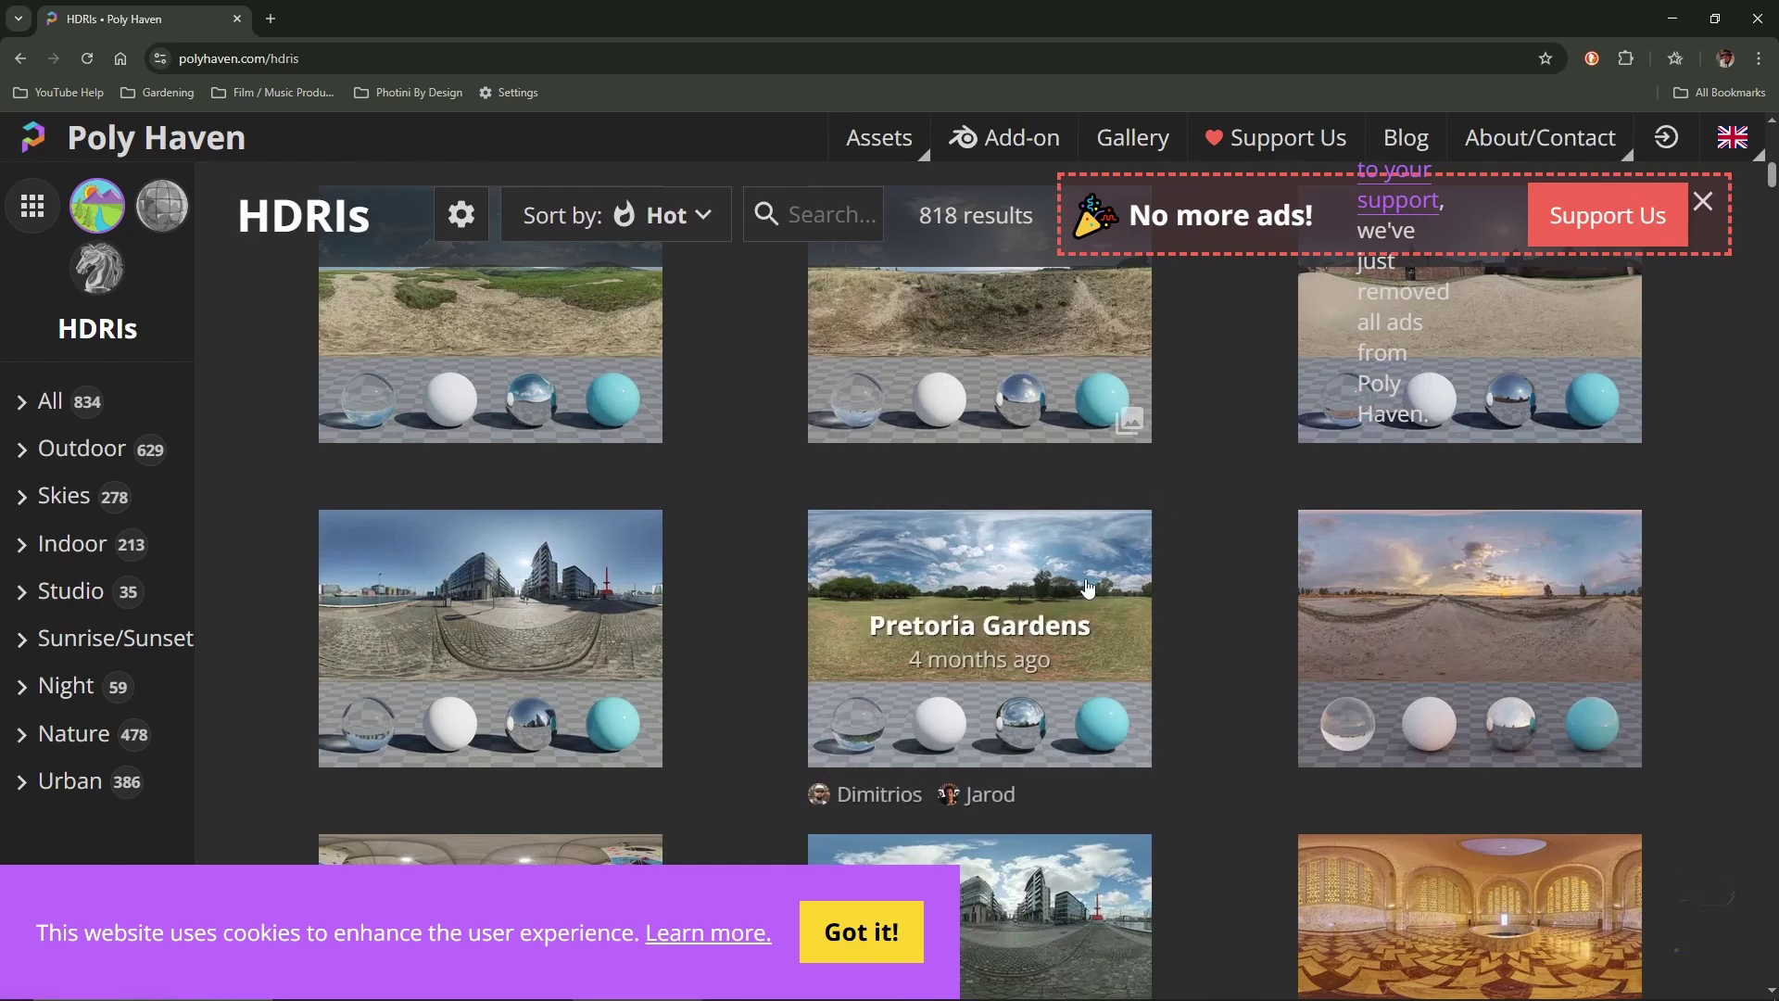
click(984, 627)
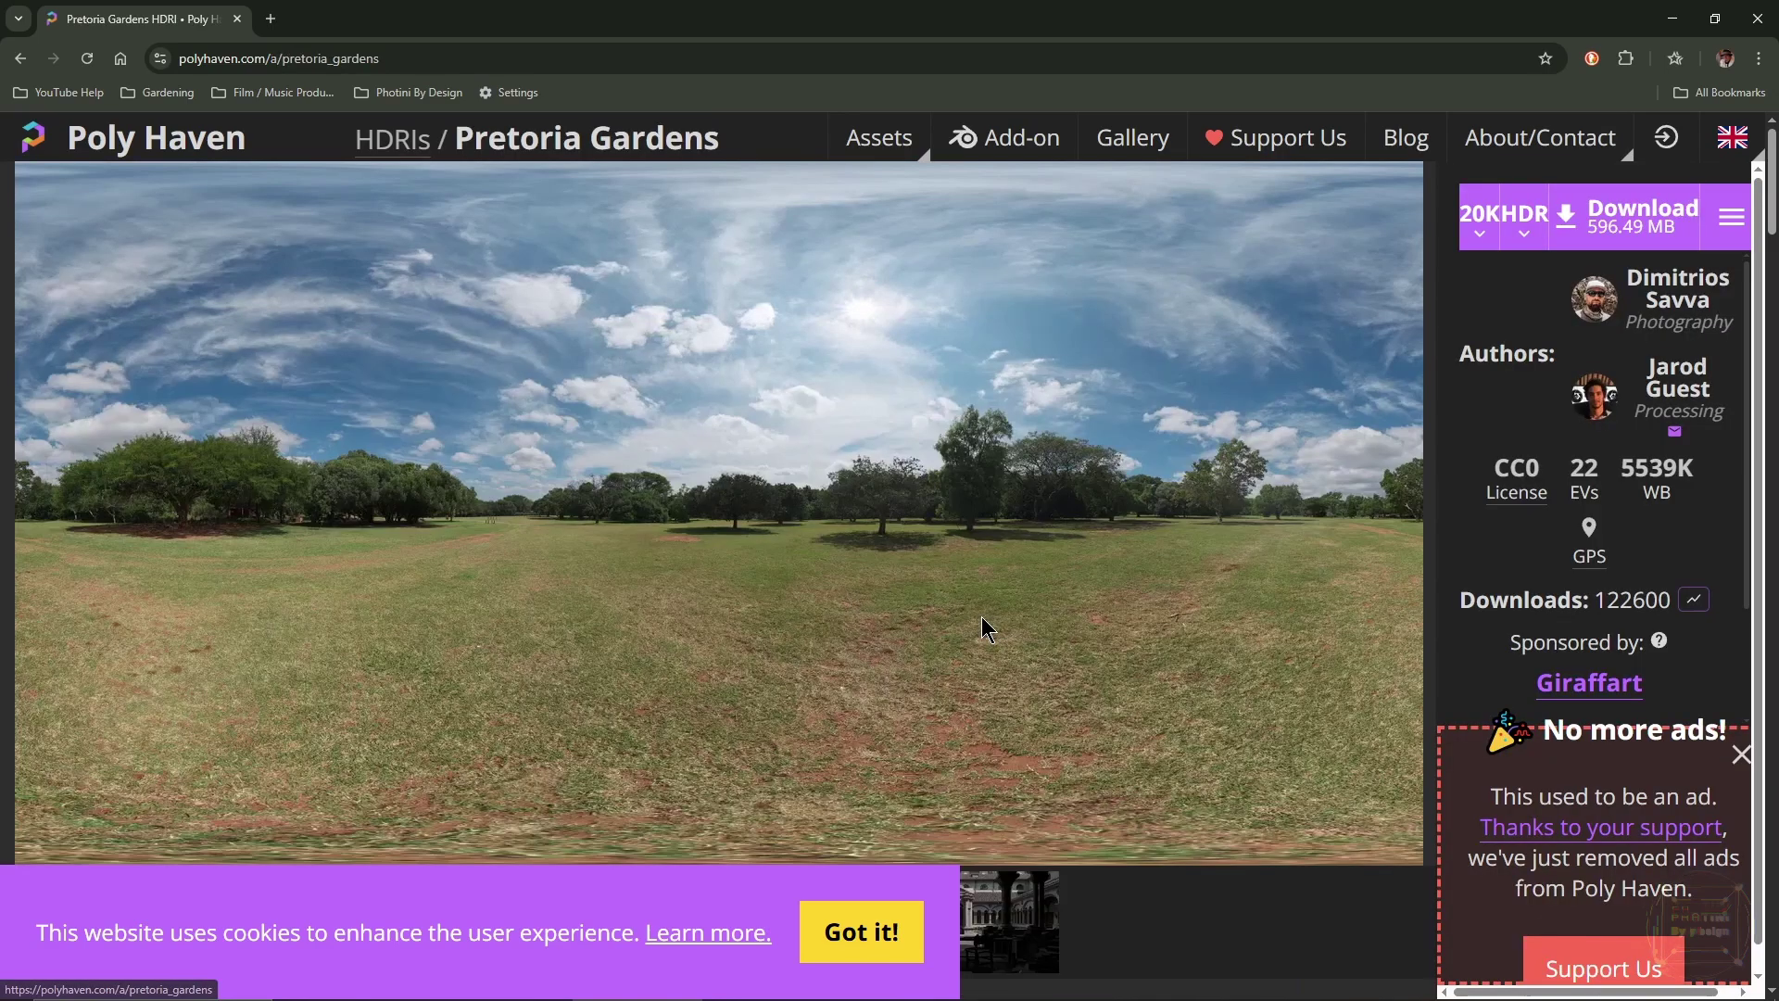
Step: Download the Pretoria Gardens HDRI at 8K resolution in HDR format
click(1481, 227)
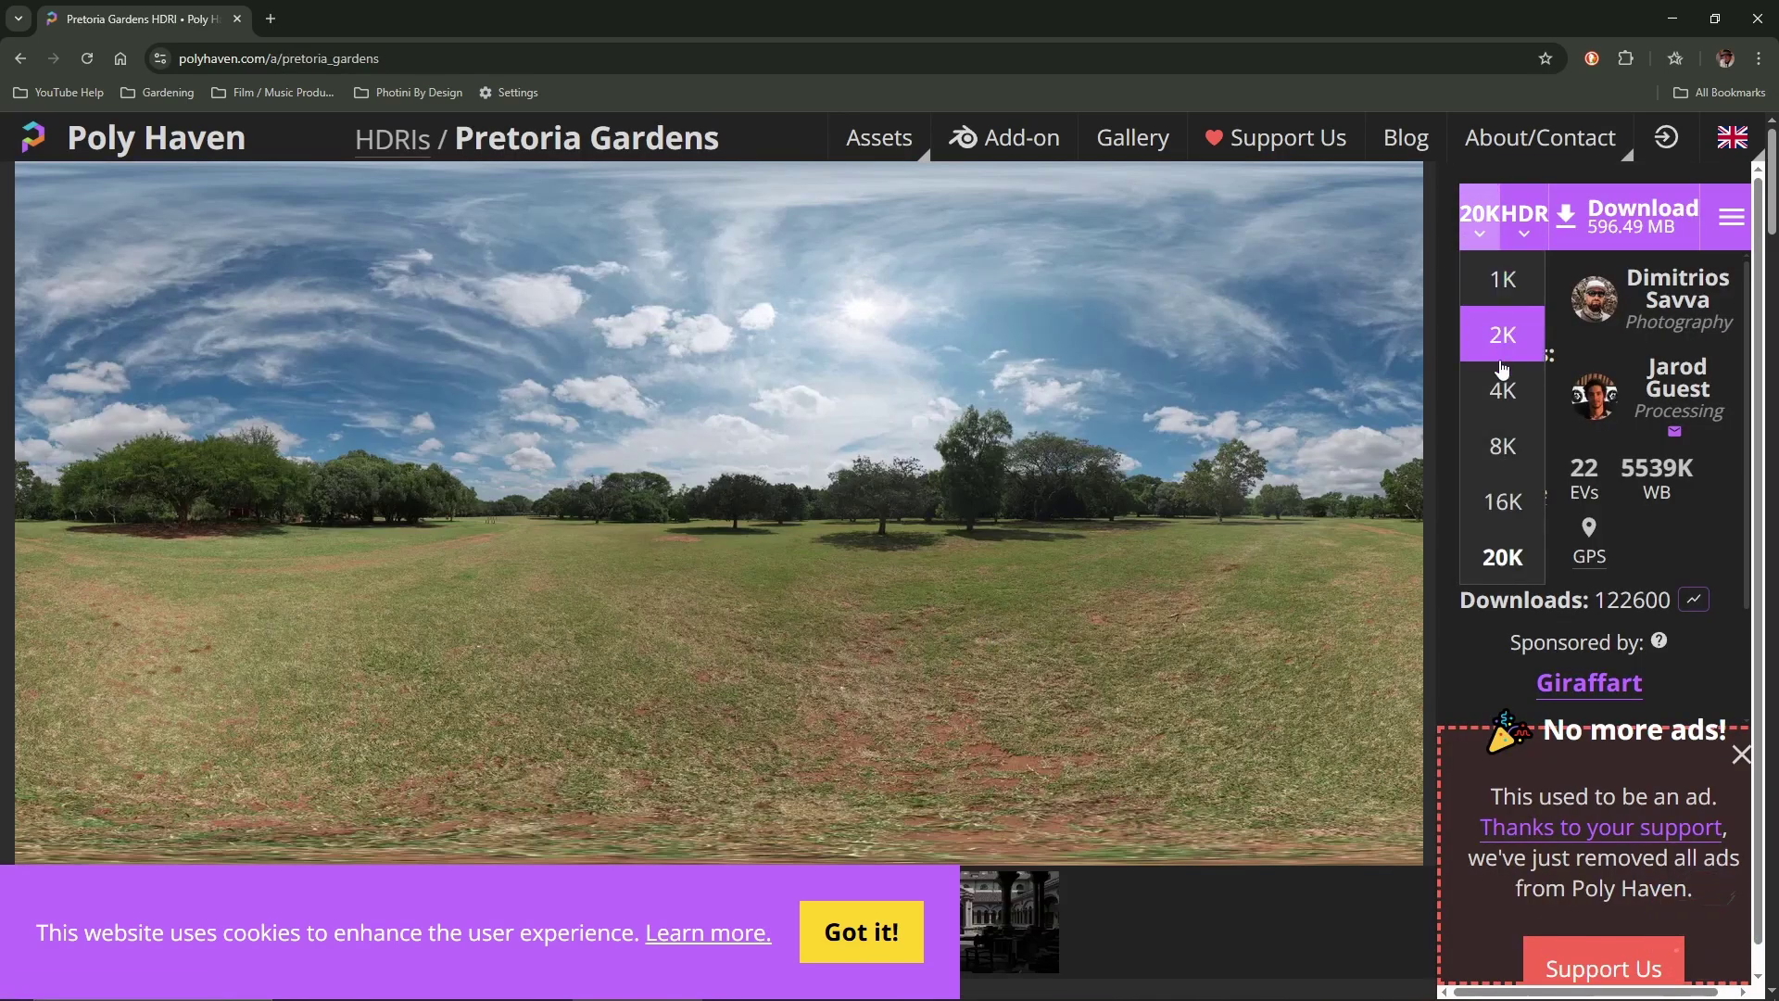
click(1520, 448)
click(1513, 222)
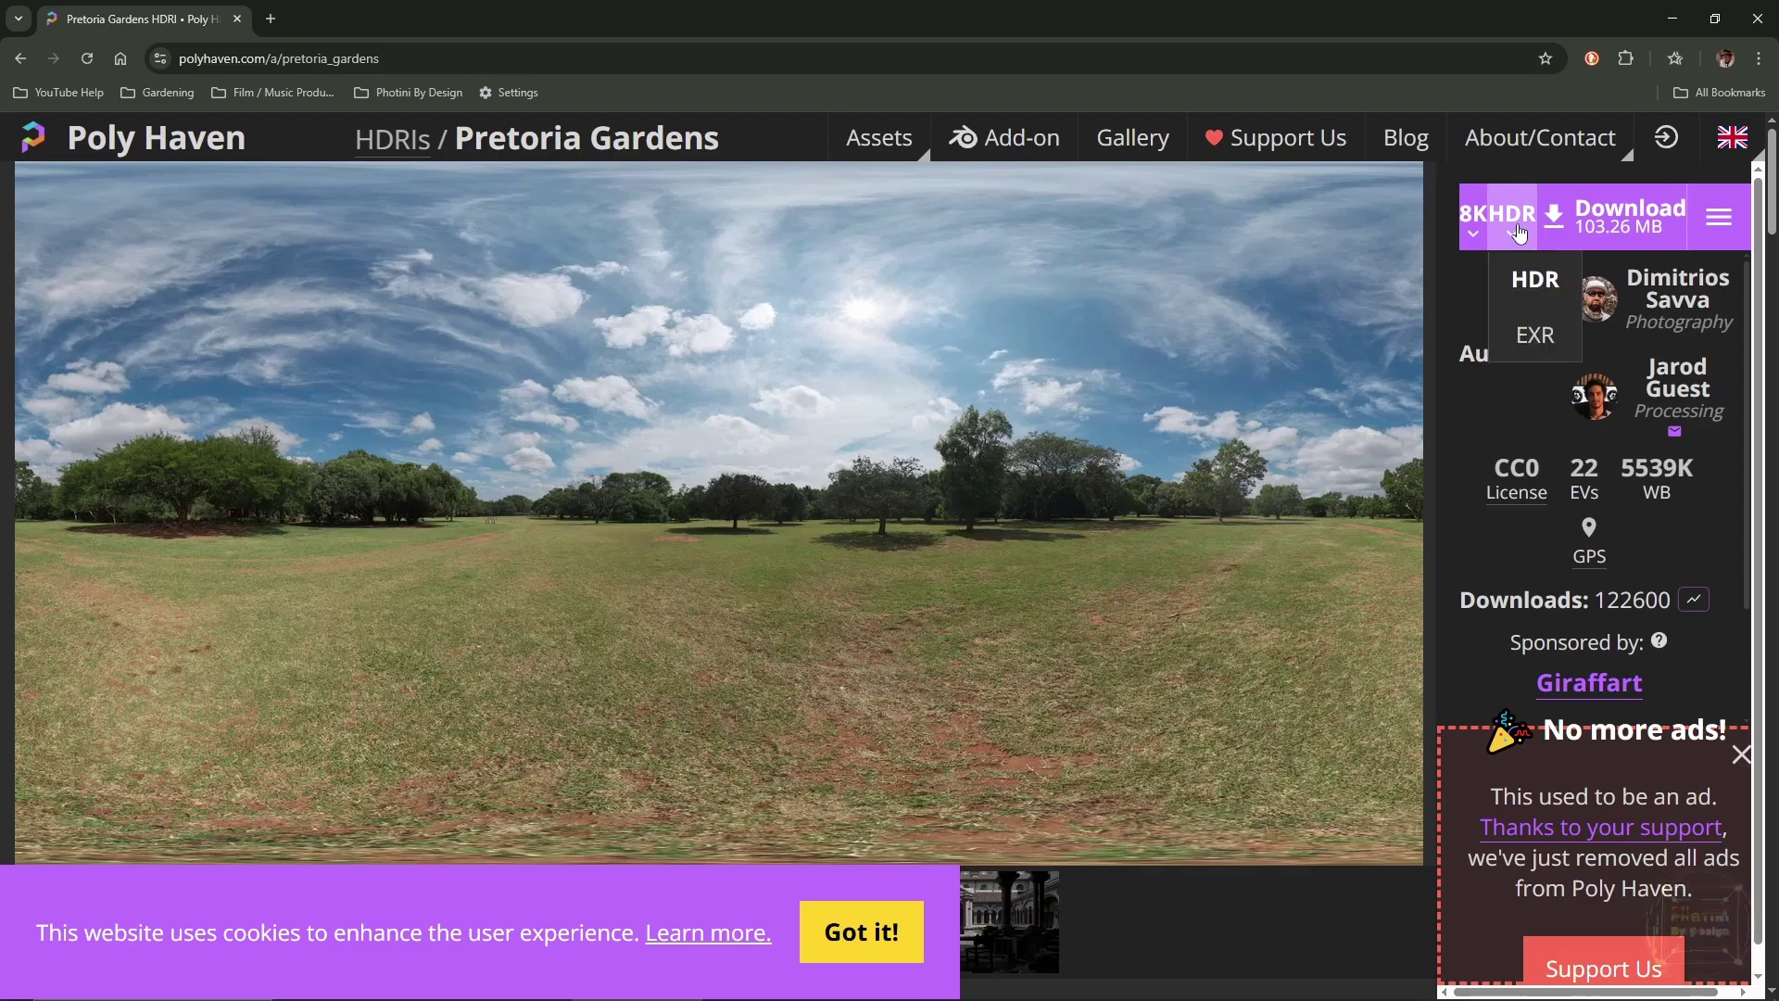
click(1590, 232)
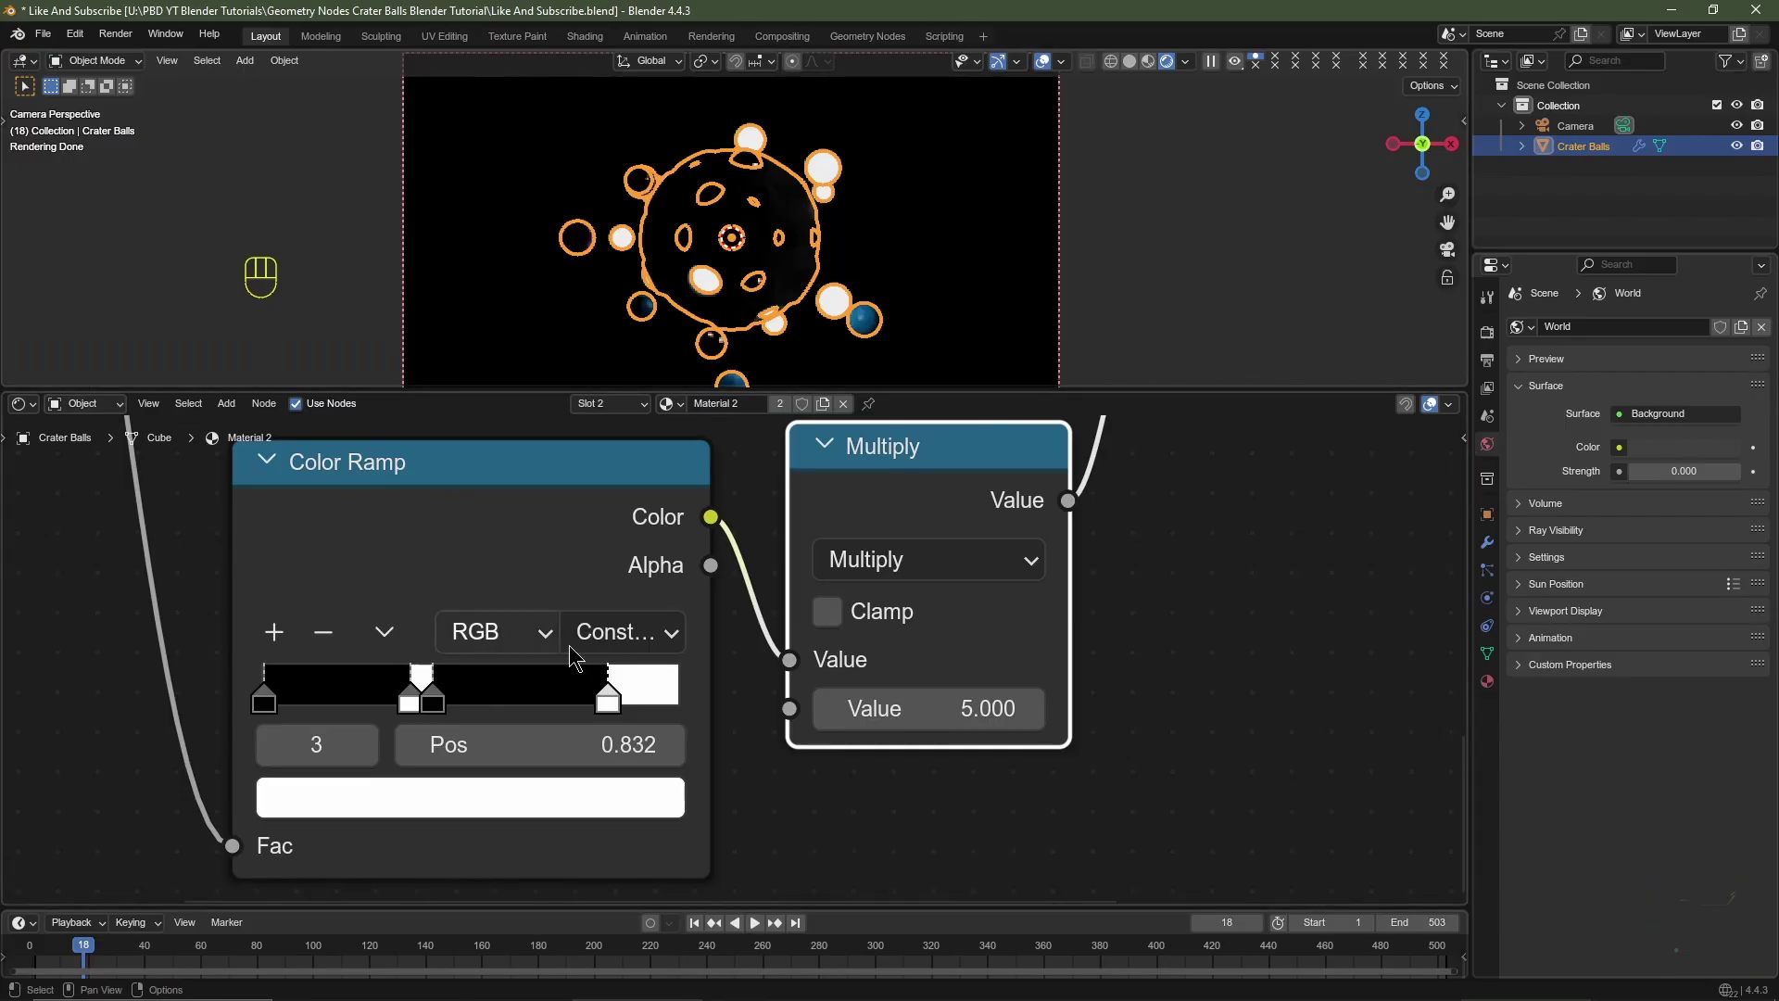
Step: Switch to Blender, show the World shader nodes, and add an Environment Texture with mapping nodes to the Background color
click(85, 404)
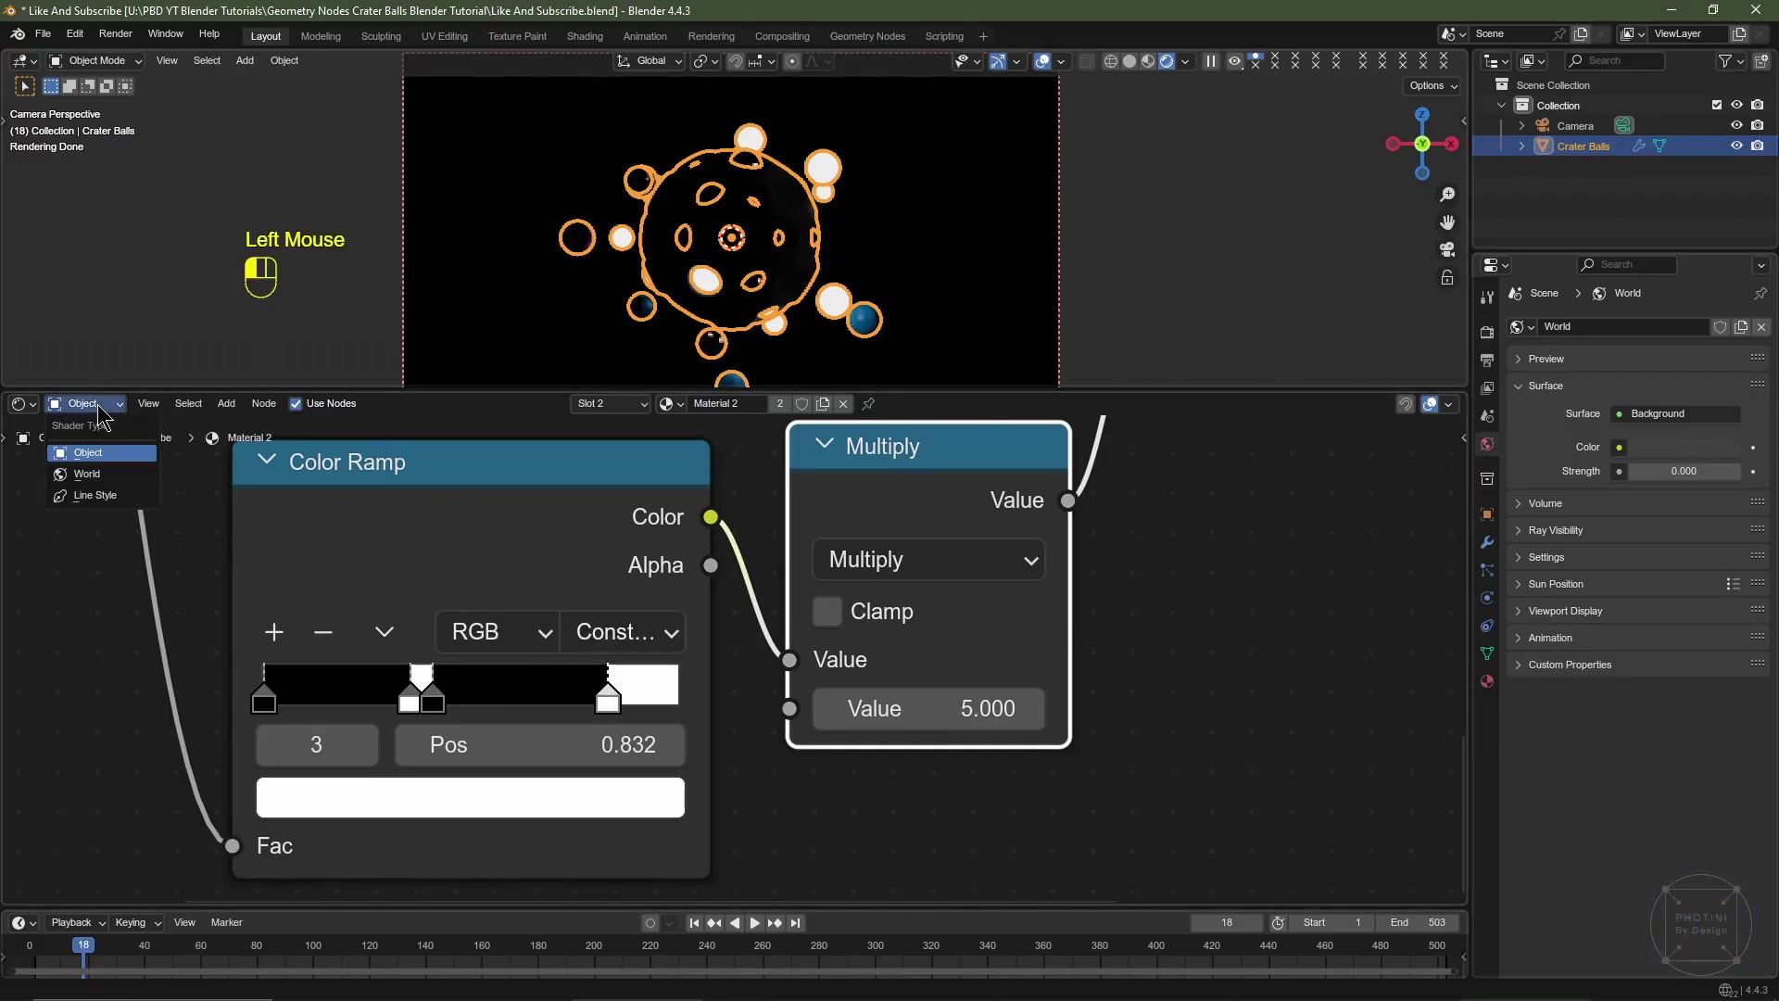
click(93, 474)
scroll(647, 586, down, 2)
key(KP_Decimal)
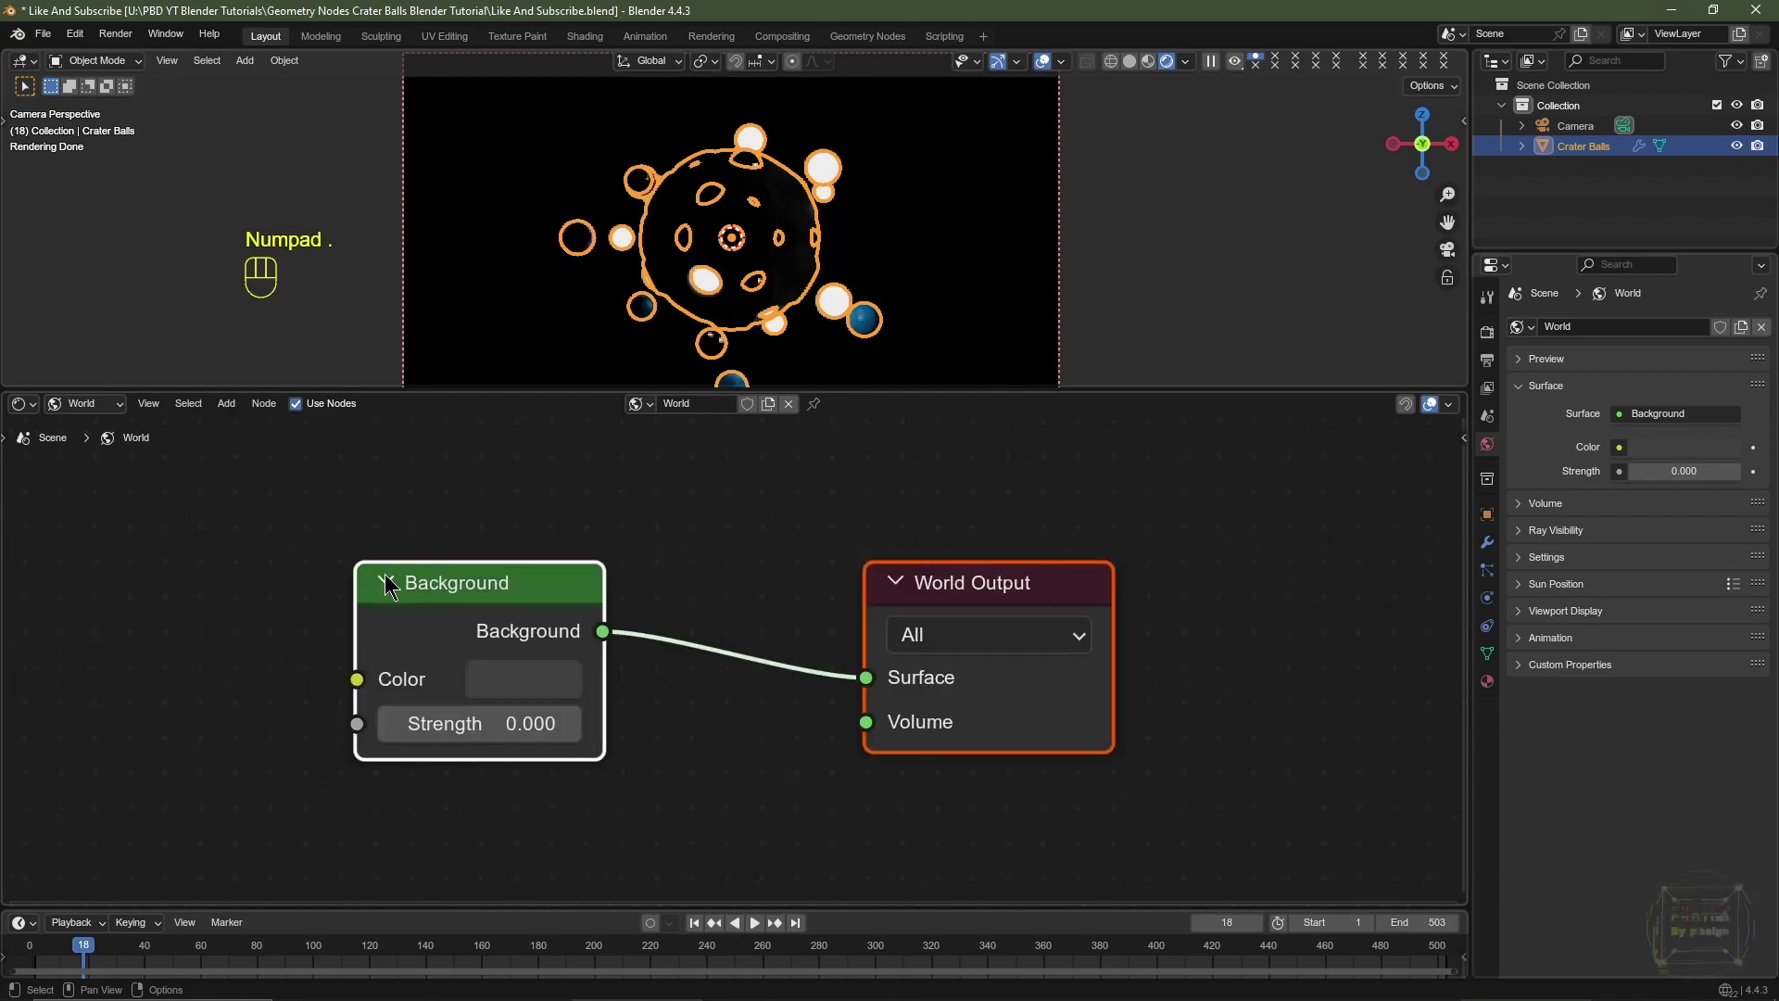
key(ctrl+z)
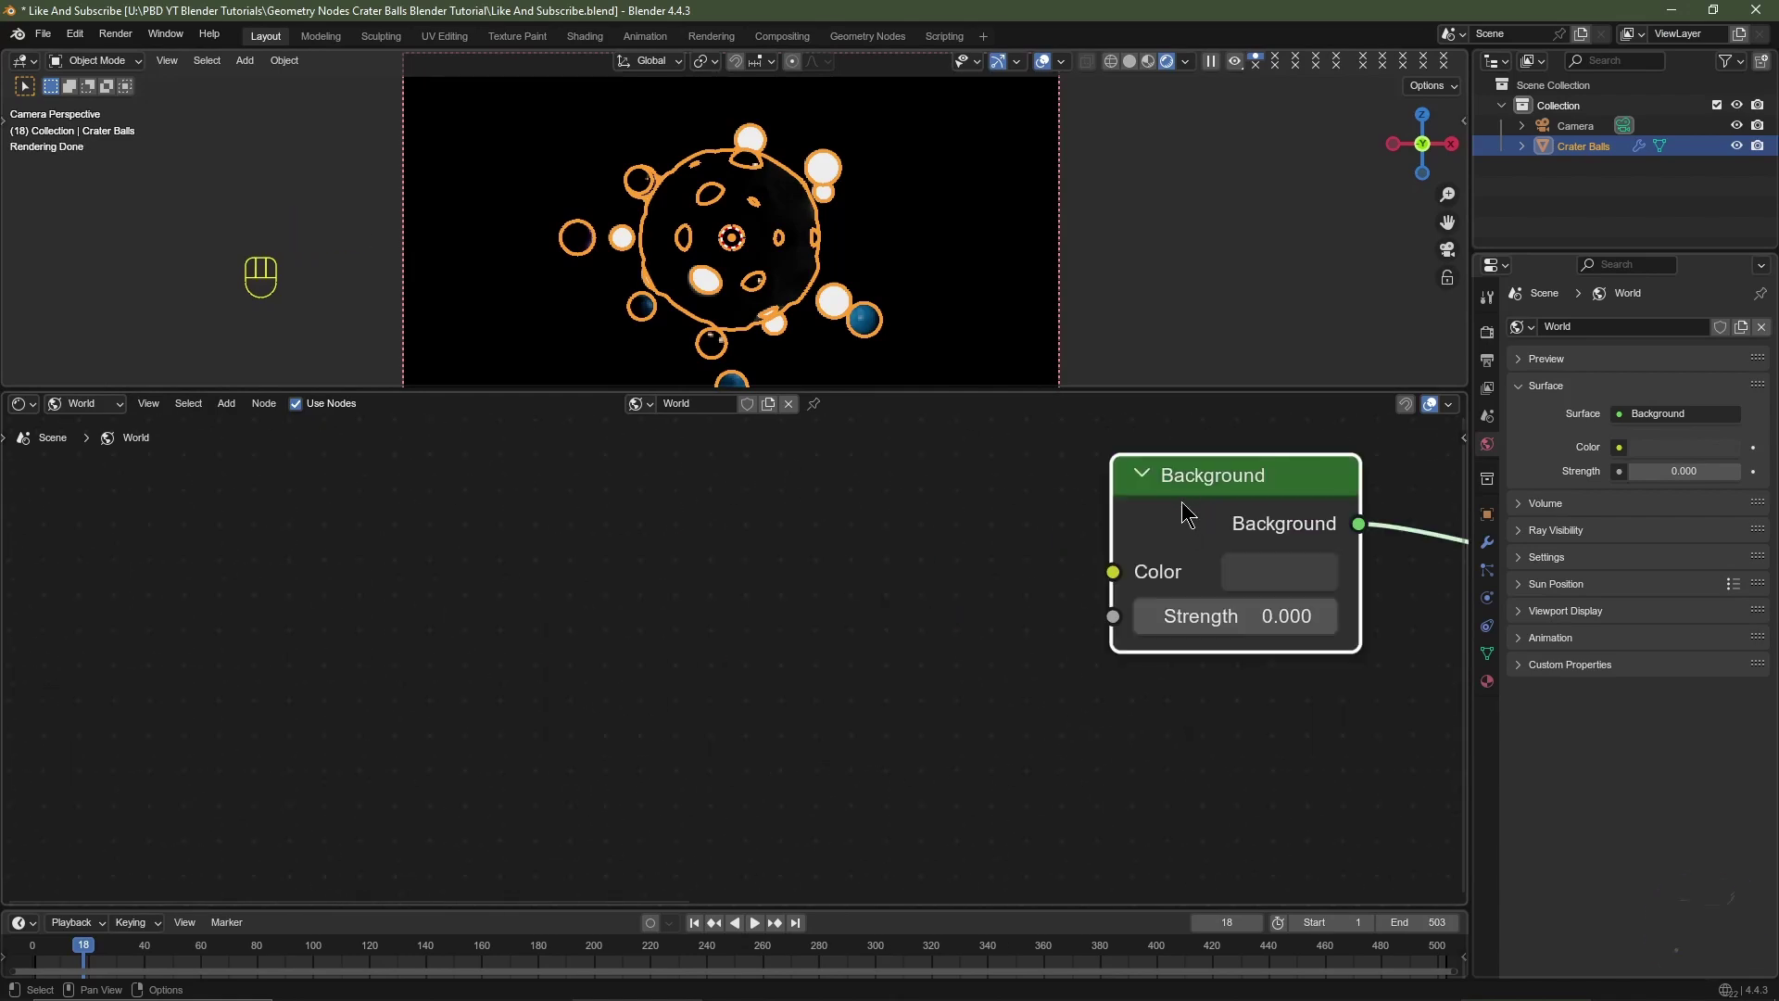
key(ctrl+t)
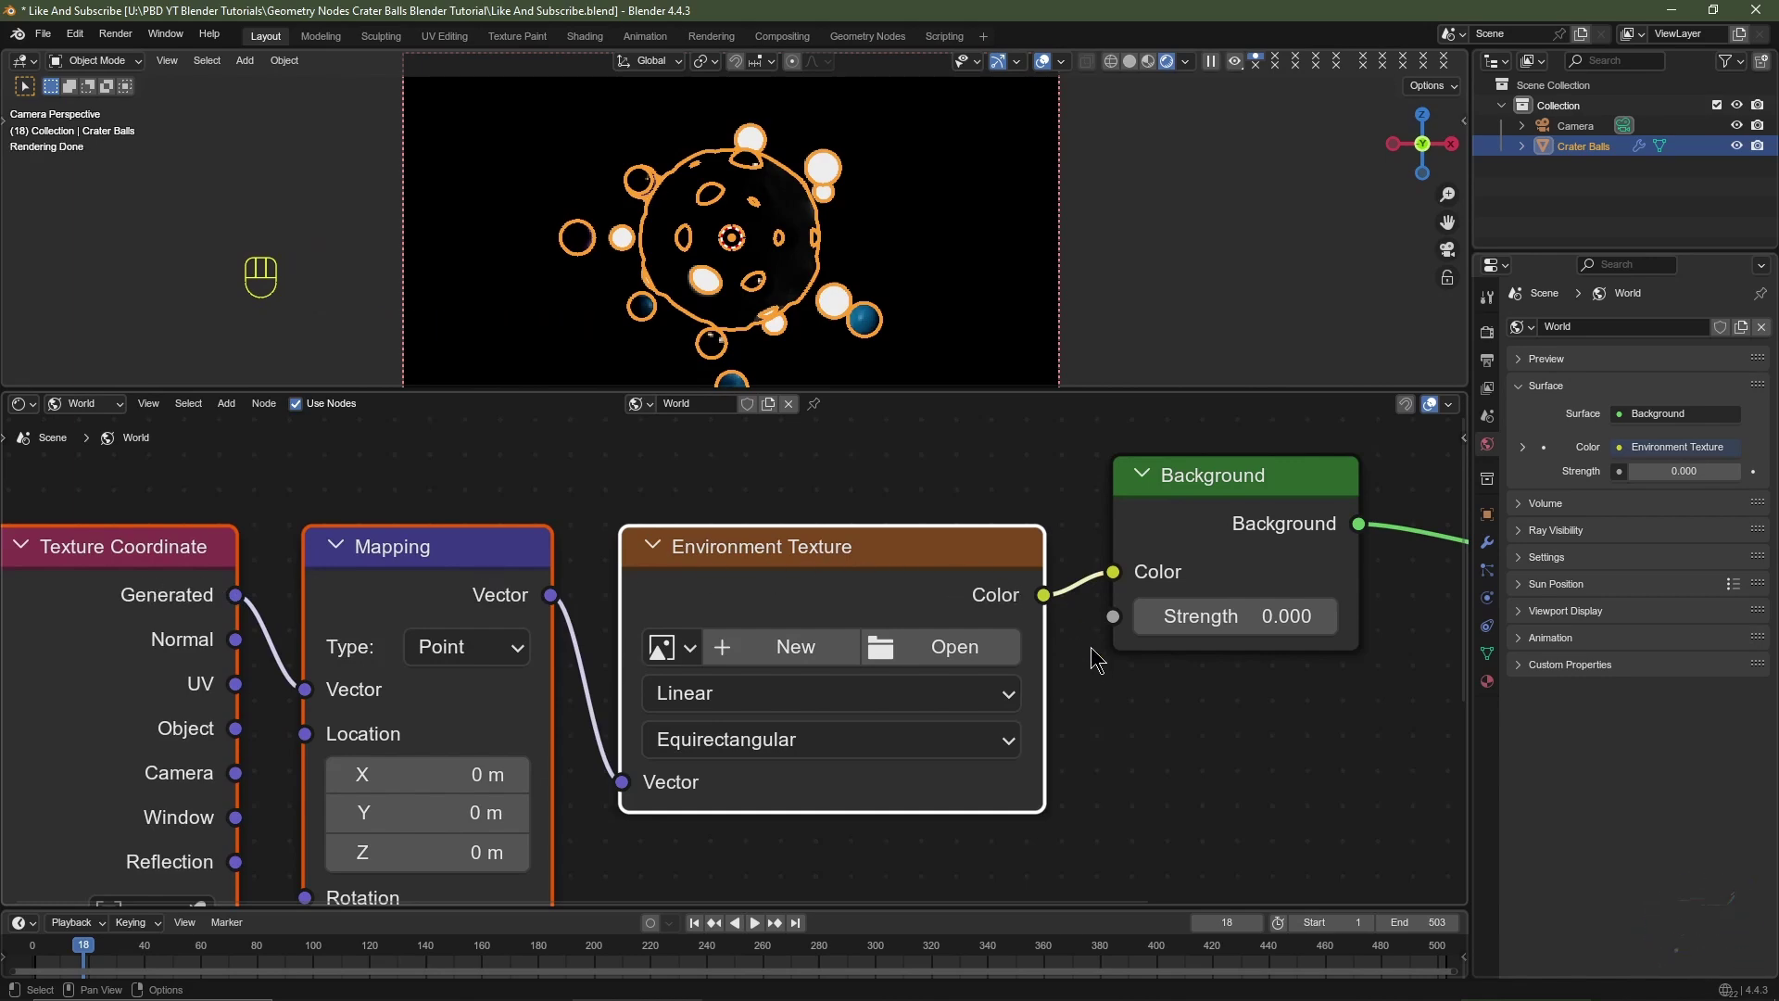
Step: Load phalzer_forest_01_8k.exr into the Environment Texture node and set the Background strength to 4
click(941, 654)
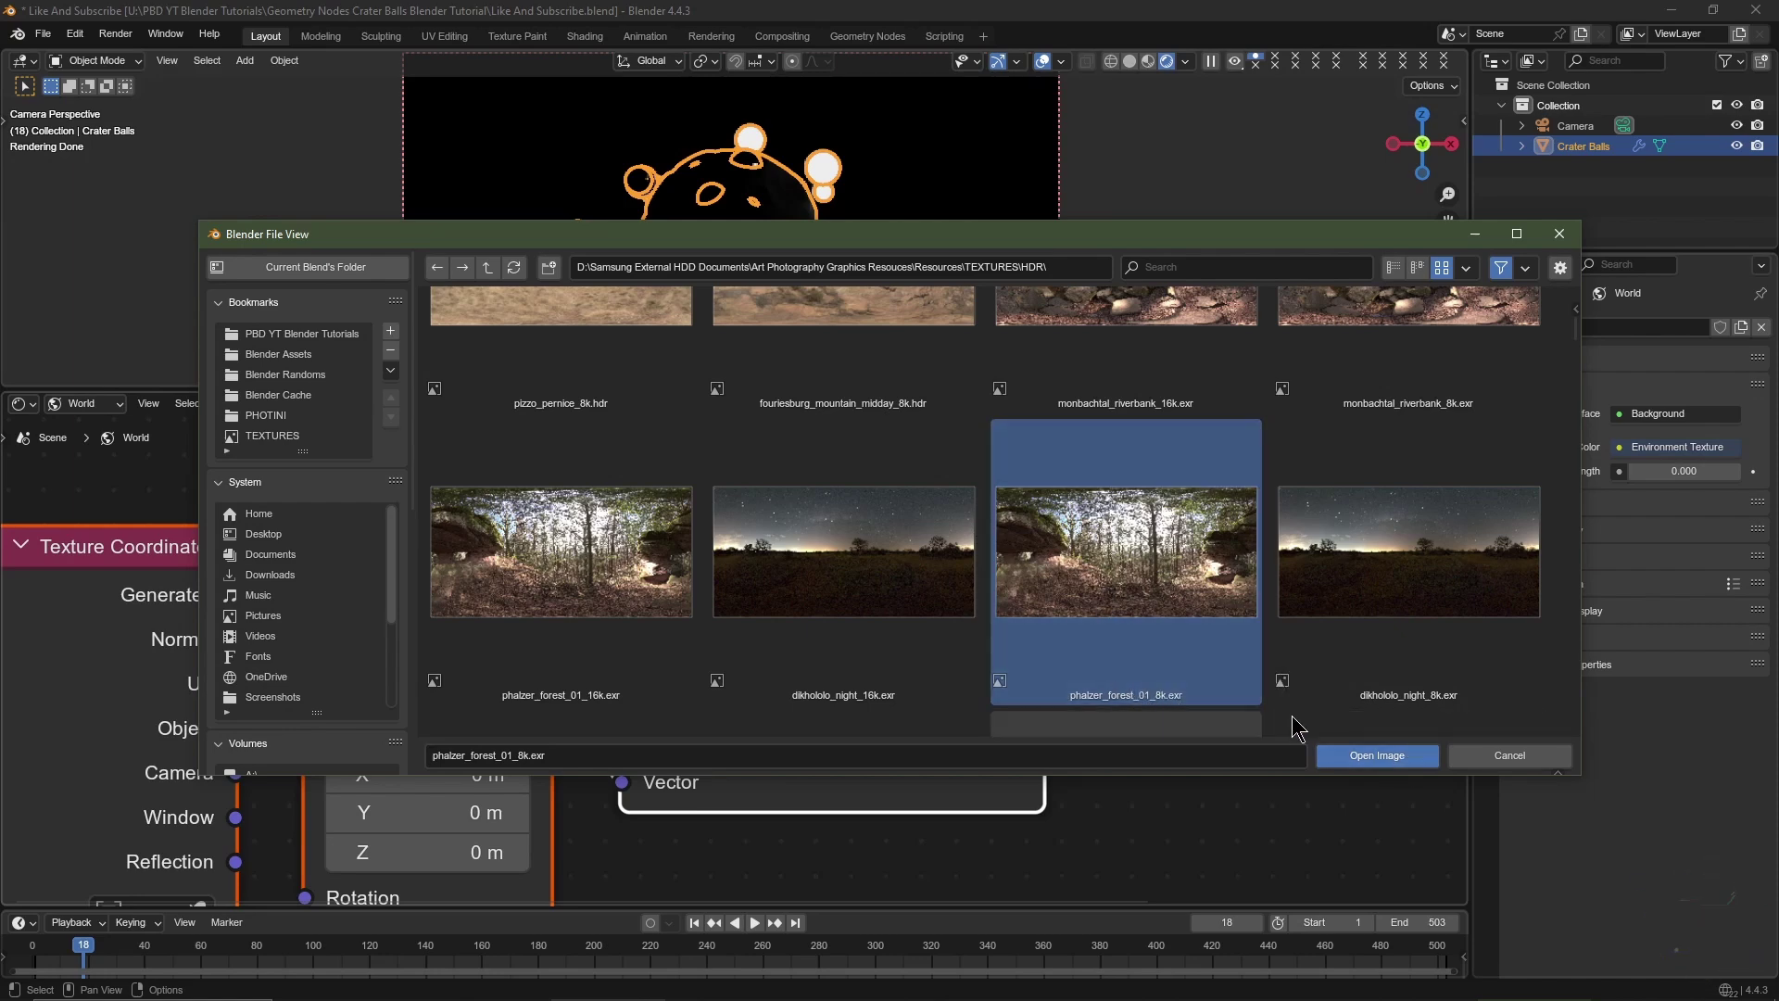
click(1381, 756)
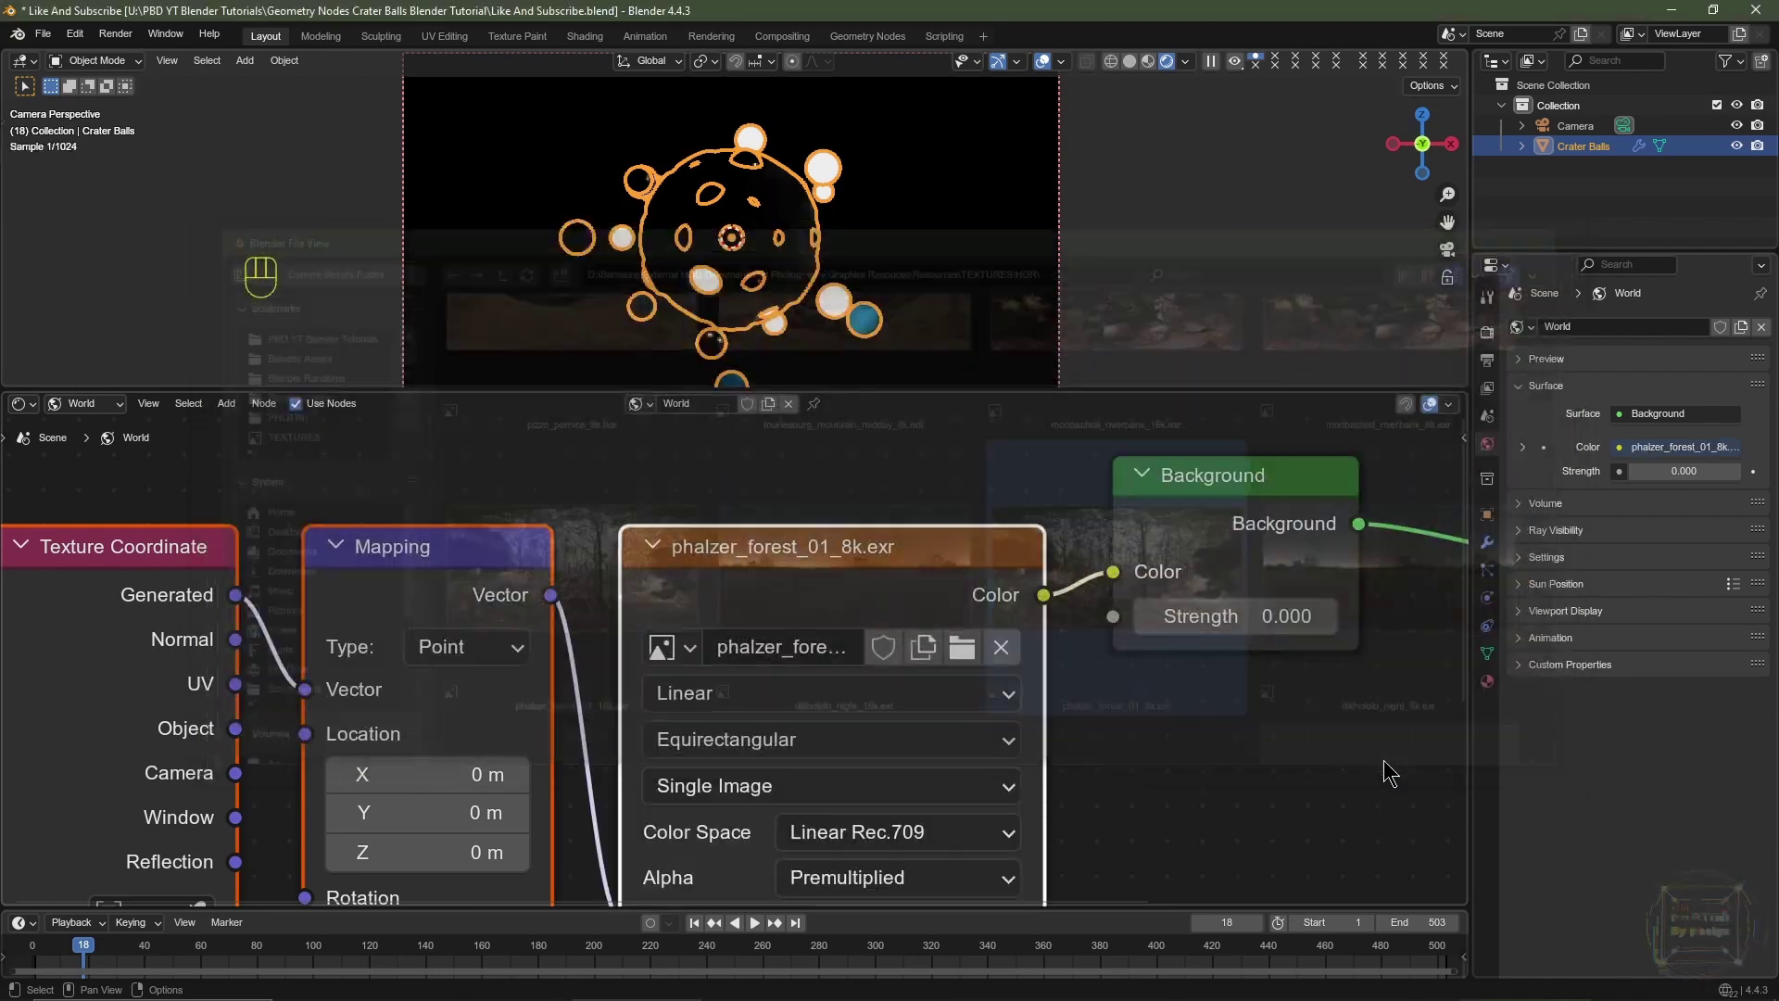
double_click(1226, 623)
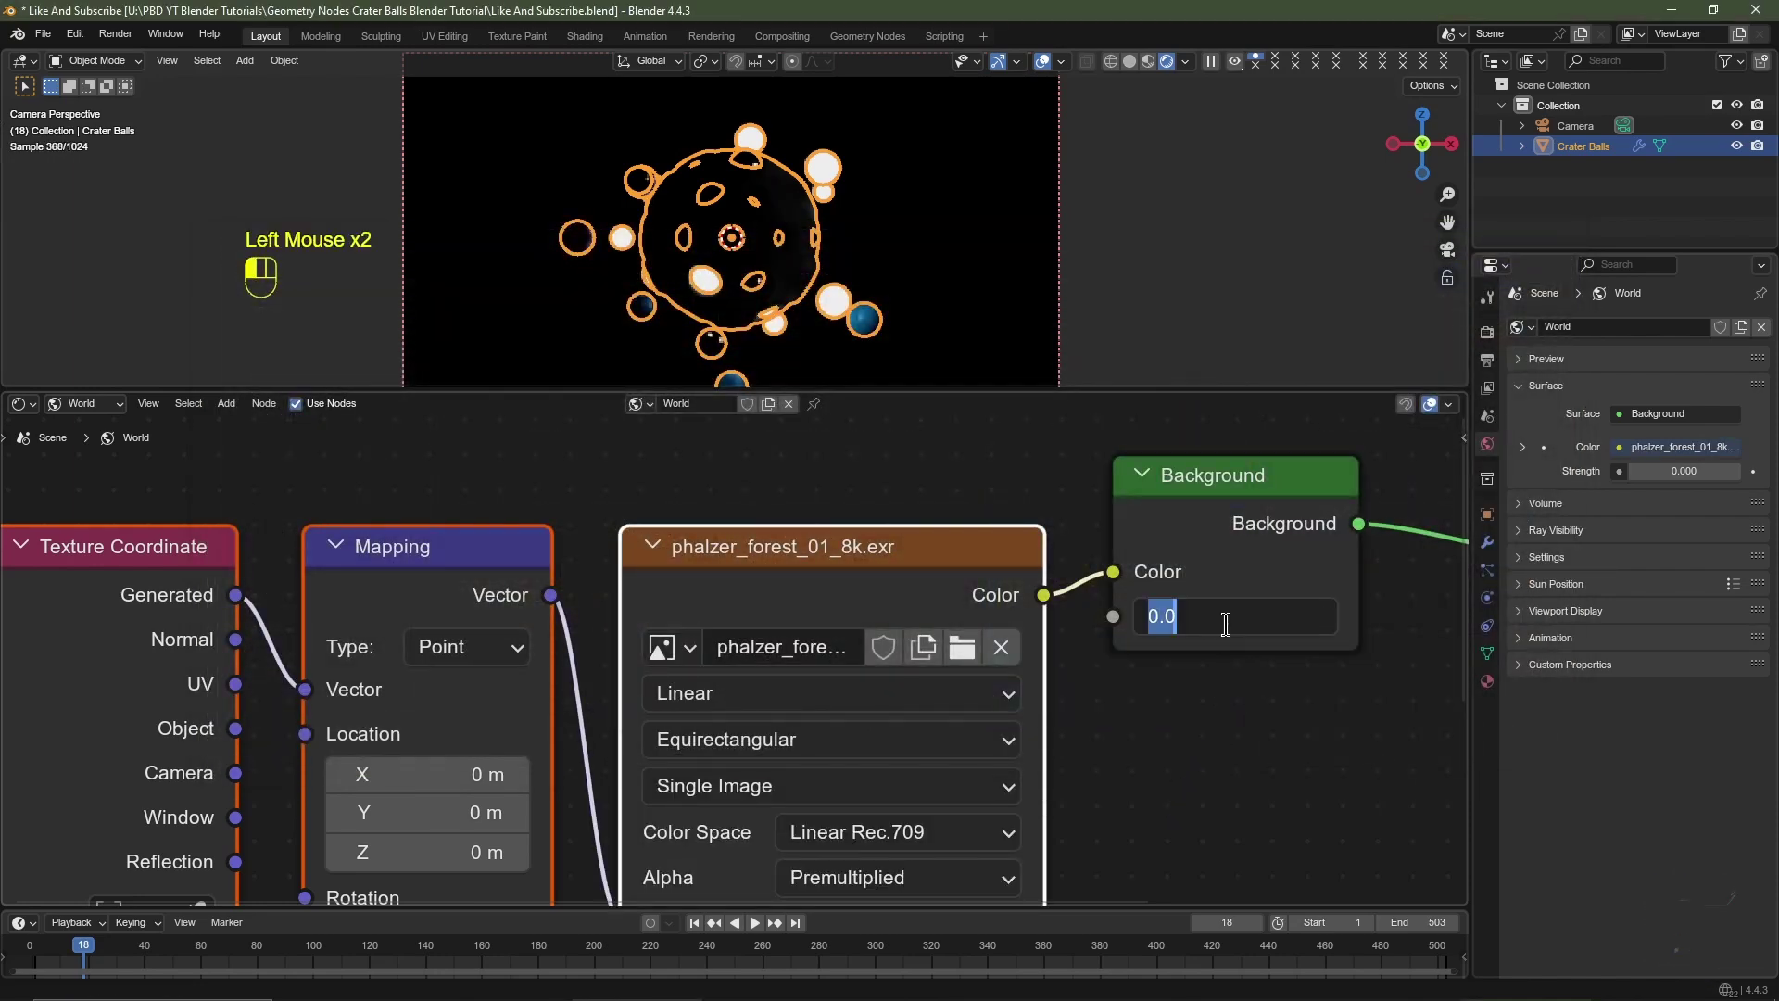
text(4)
key(Return)
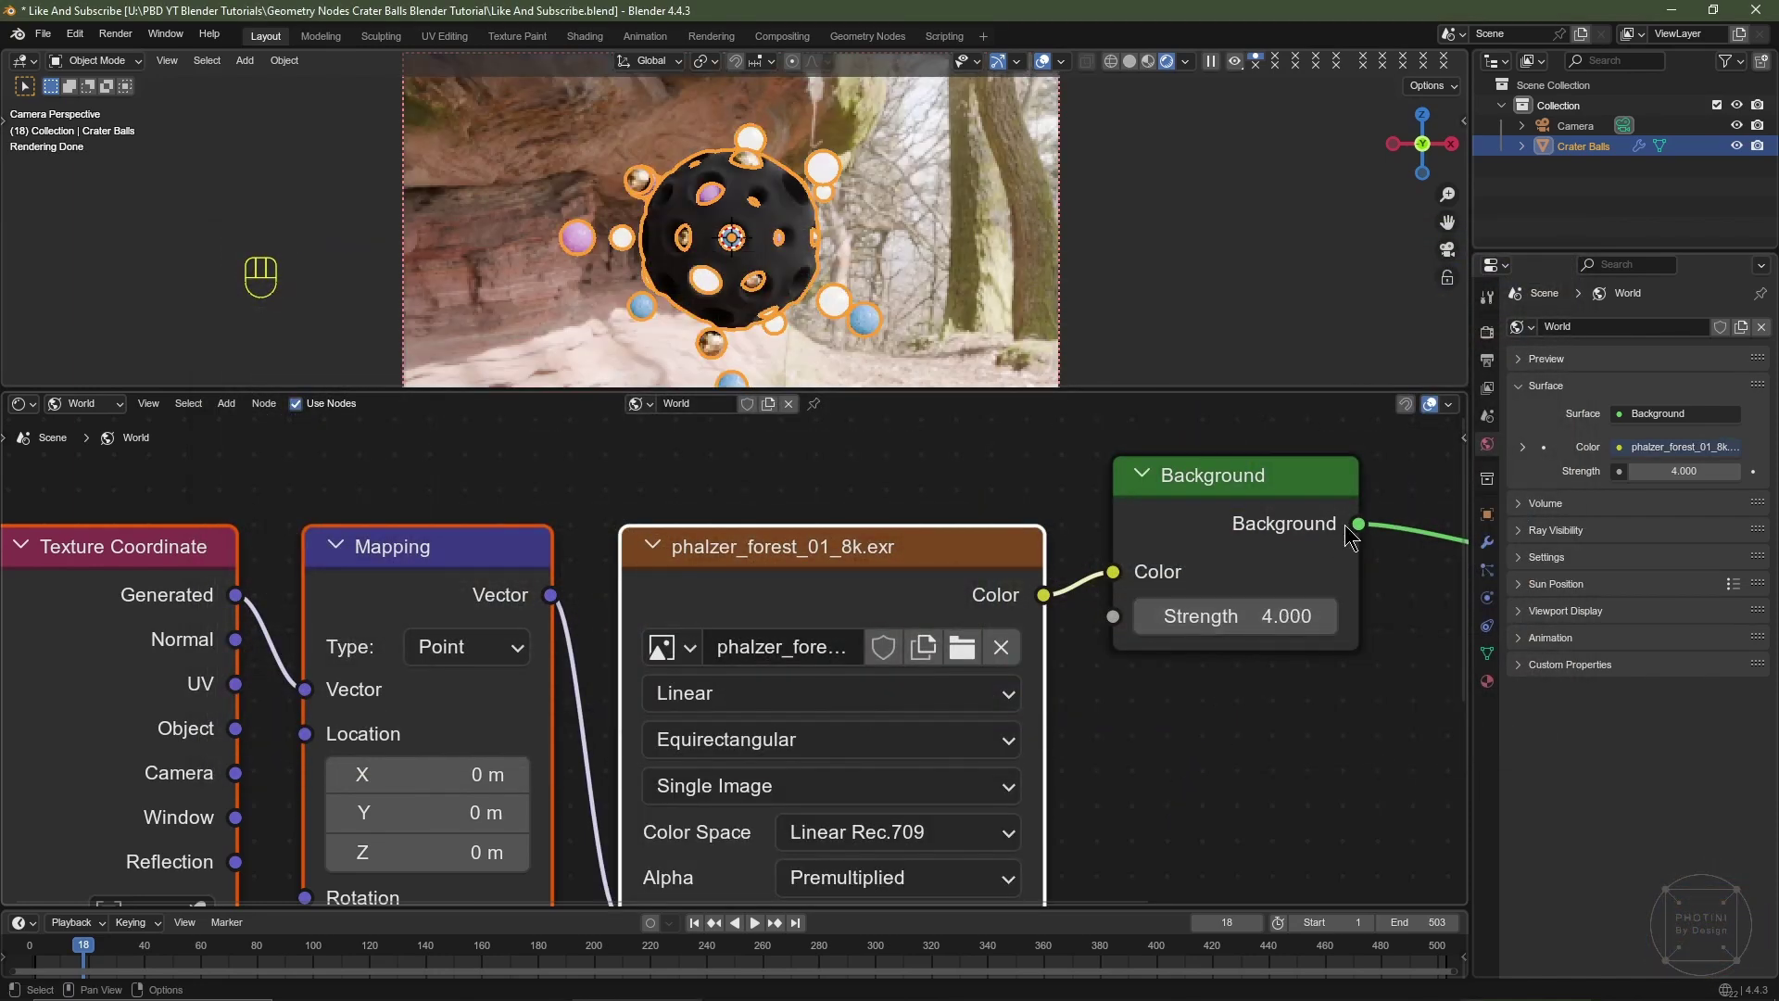
Step: Enable a transparent film background in the render settings and enlarge the 3D viewport
click(1487, 331)
scroll(1611, 586, down, 3)
scroll(1610, 586, down, 4)
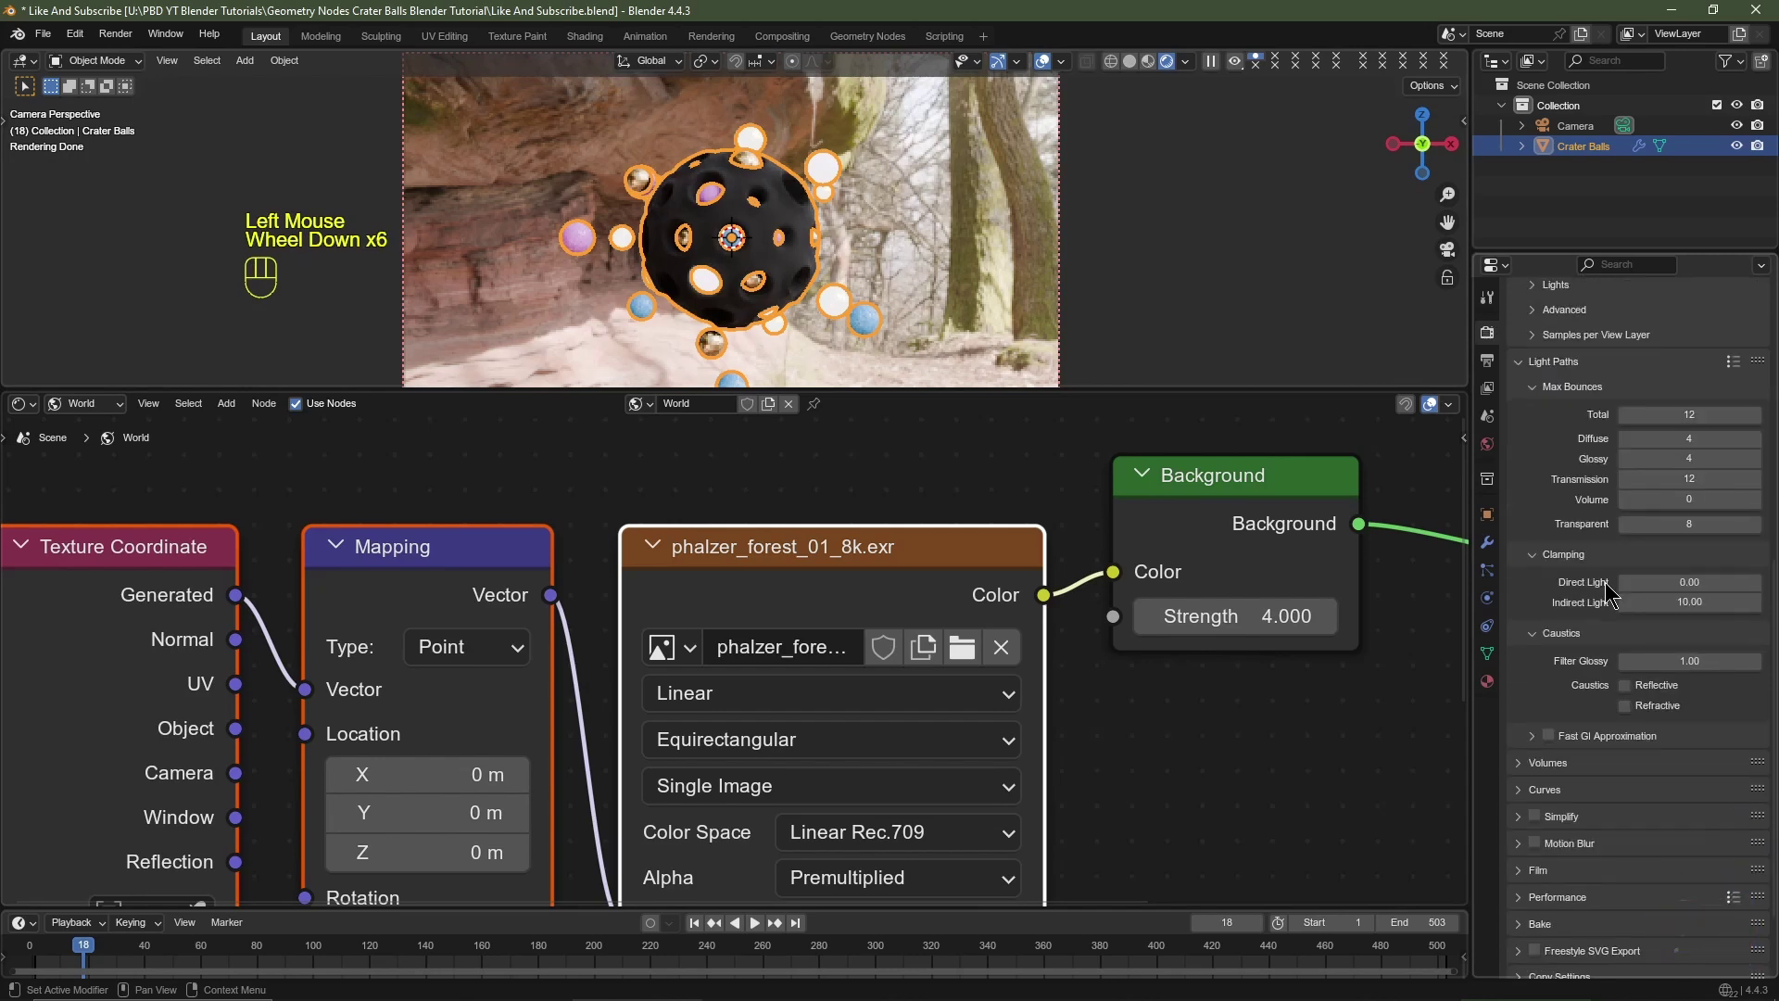
click(1534, 776)
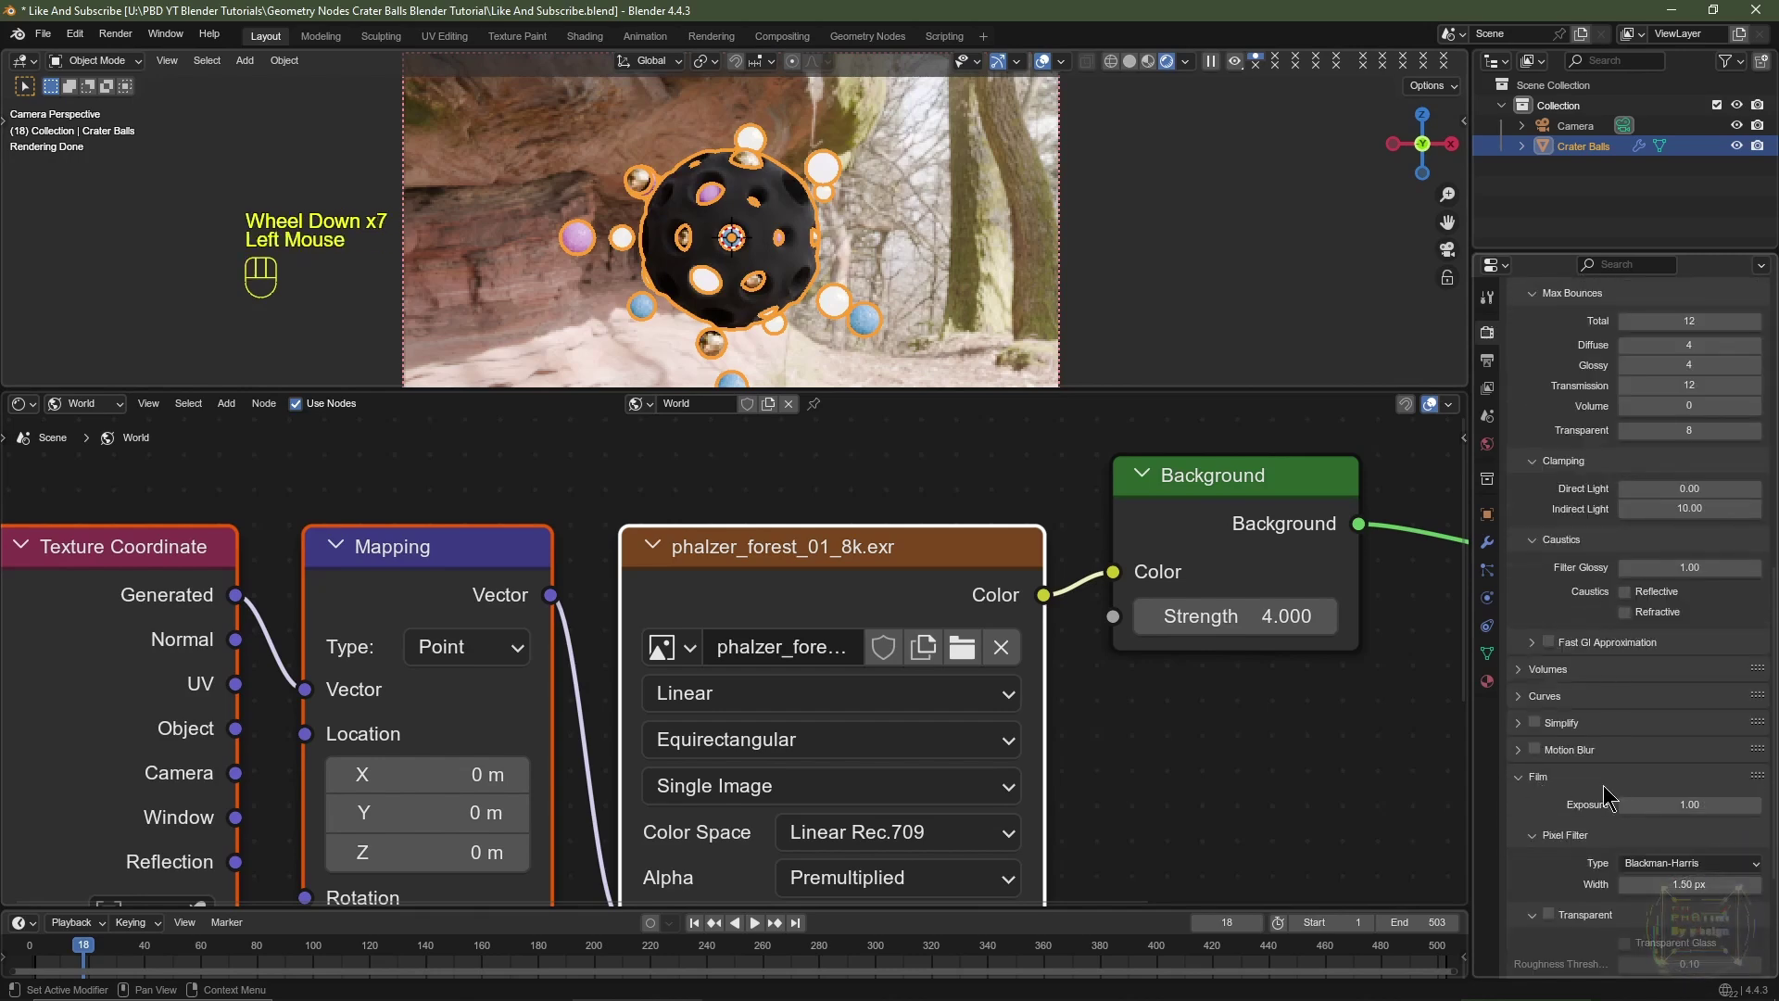
click(1549, 915)
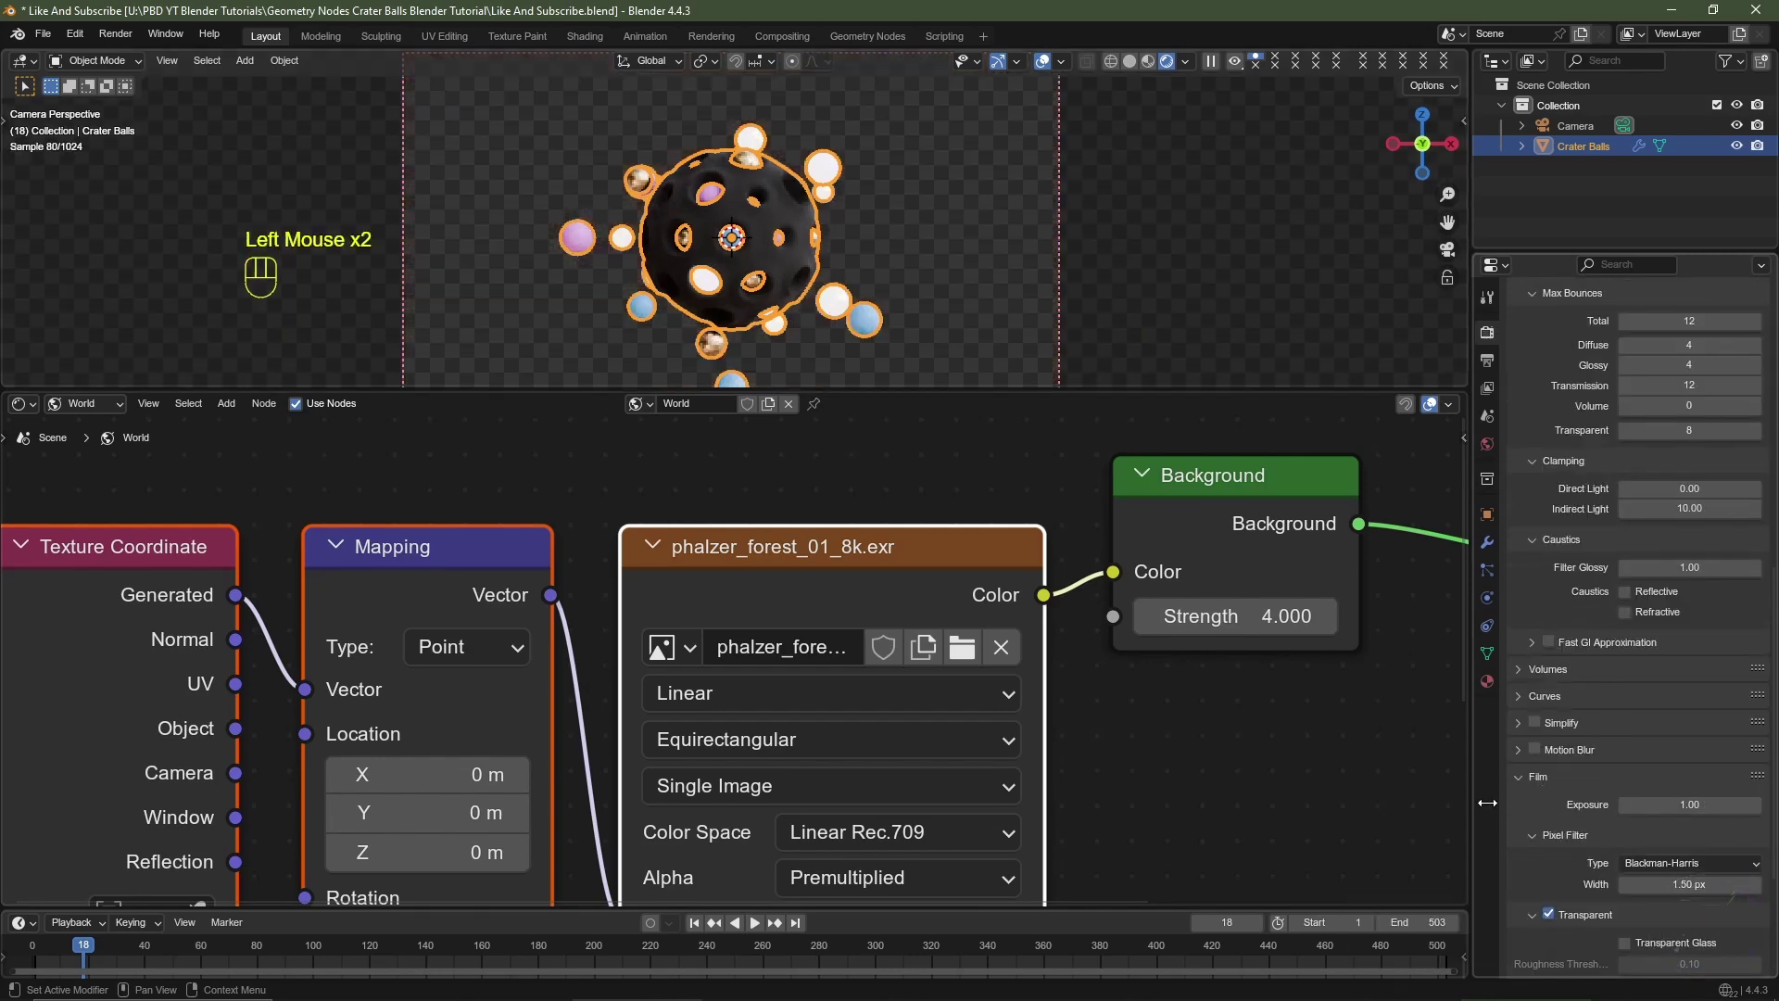
drag(1048, 394, 1048, 709)
scroll(908, 534, up, 3)
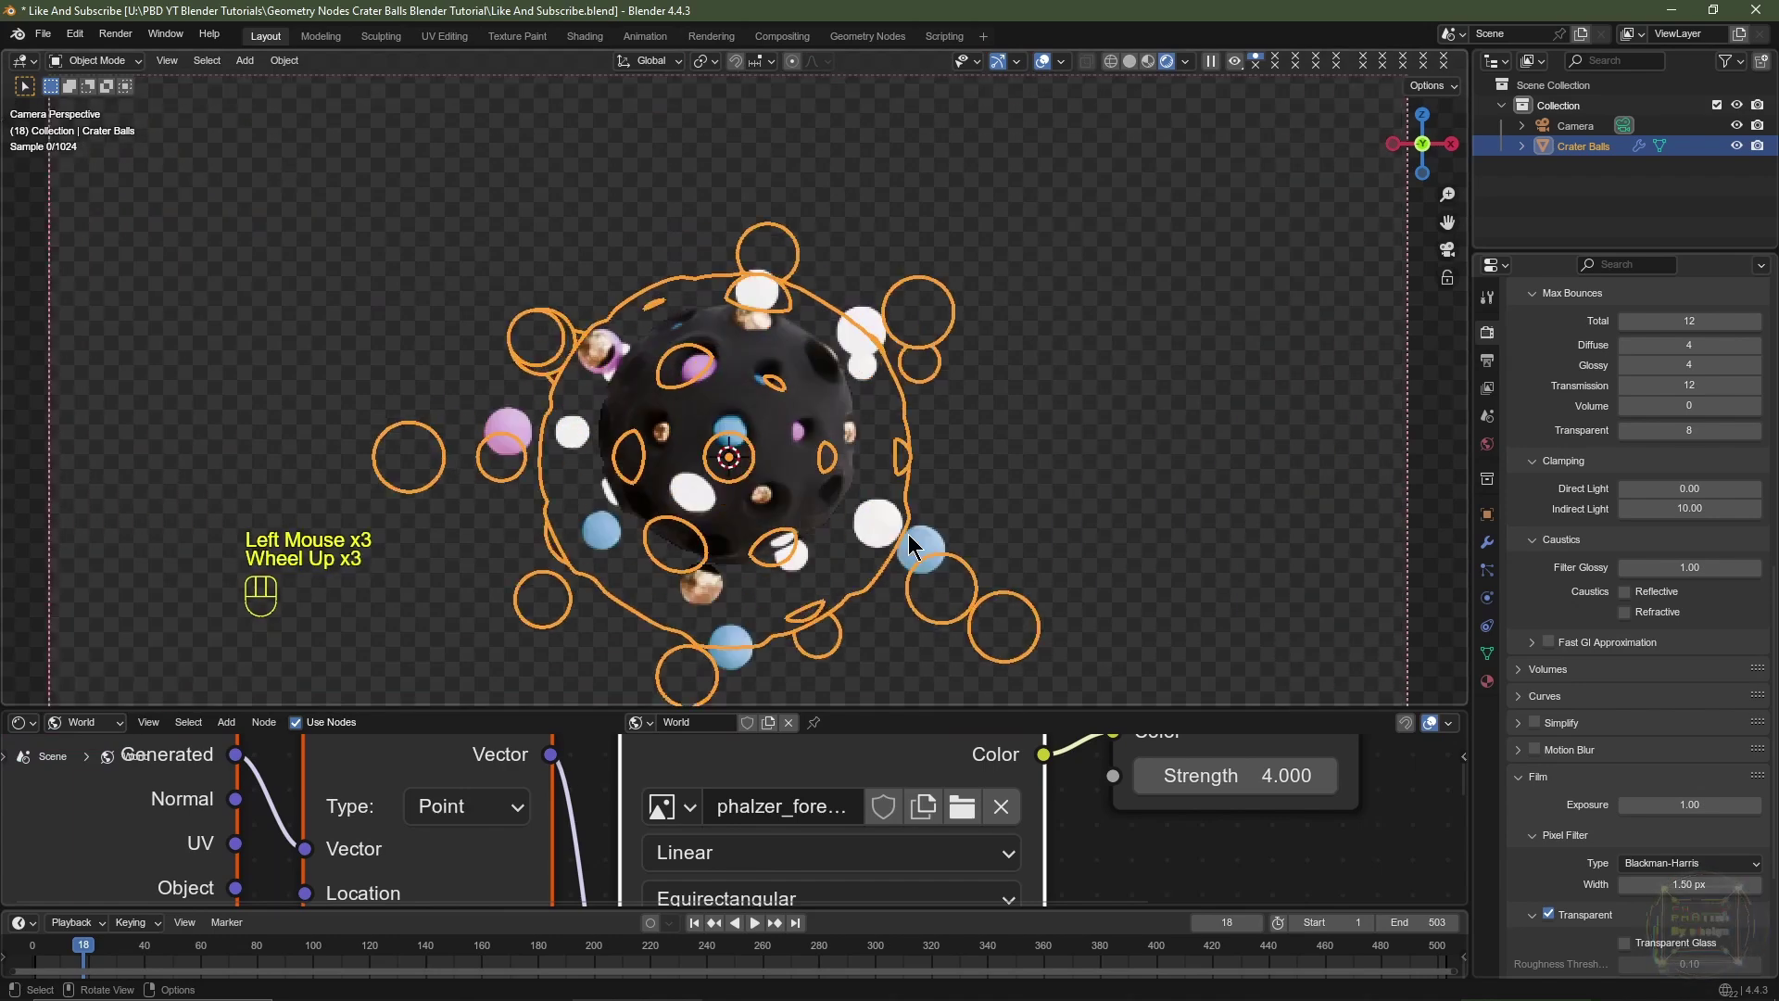
shift+middle_drag(908, 534, 927, 475)
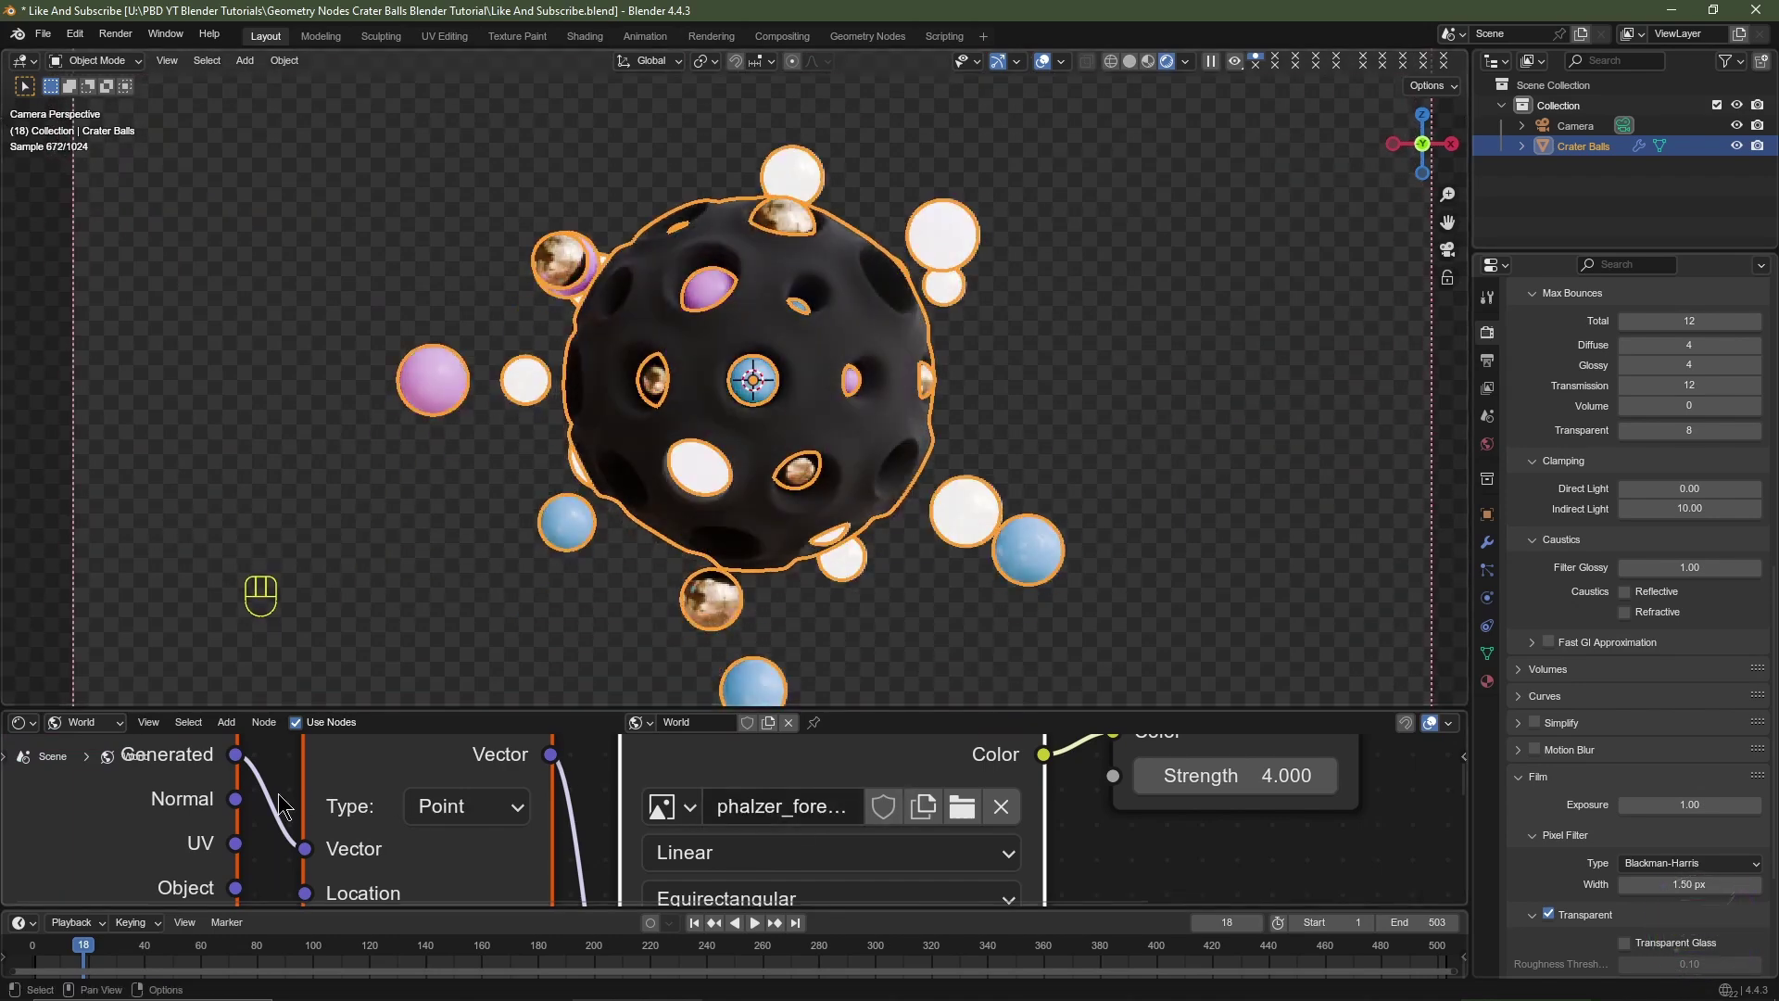
Step: Return to the Material 2 object shader and shift the emission Color Ramp's middle white and black stops, with the black one at 0.334
click(107, 732)
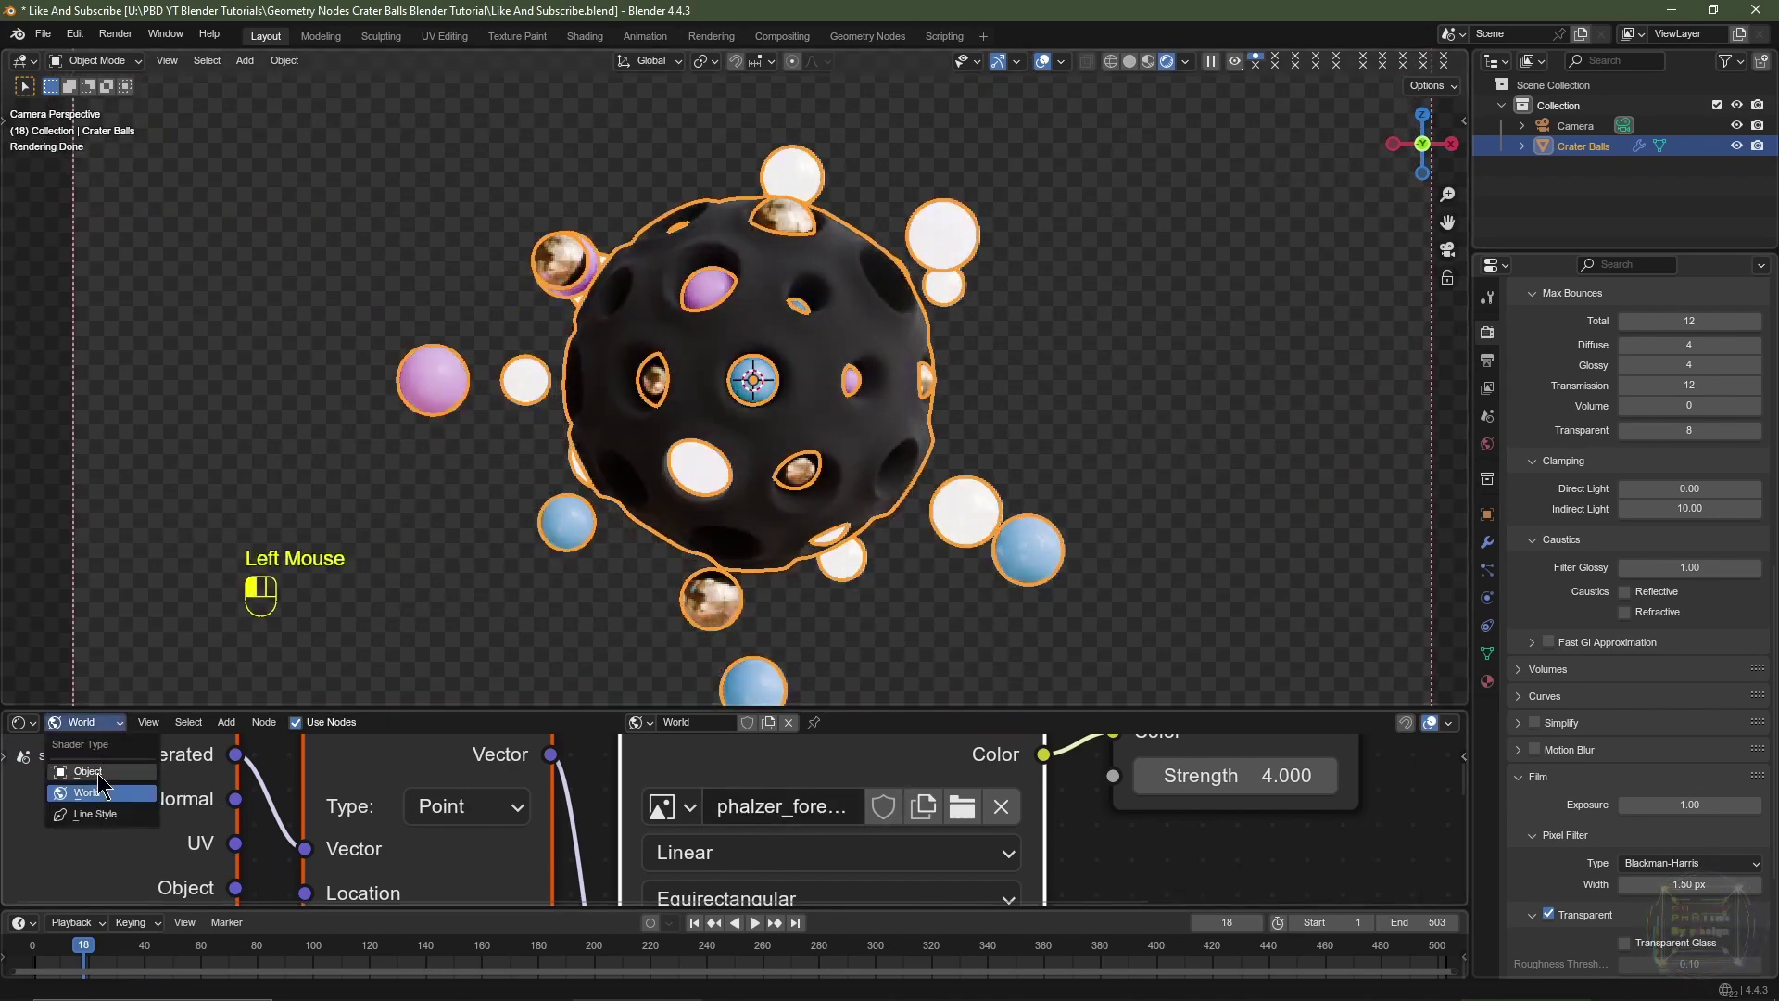
click(102, 781)
scroll(866, 823, down, 3)
middle_drag(865, 822, 780, 842)
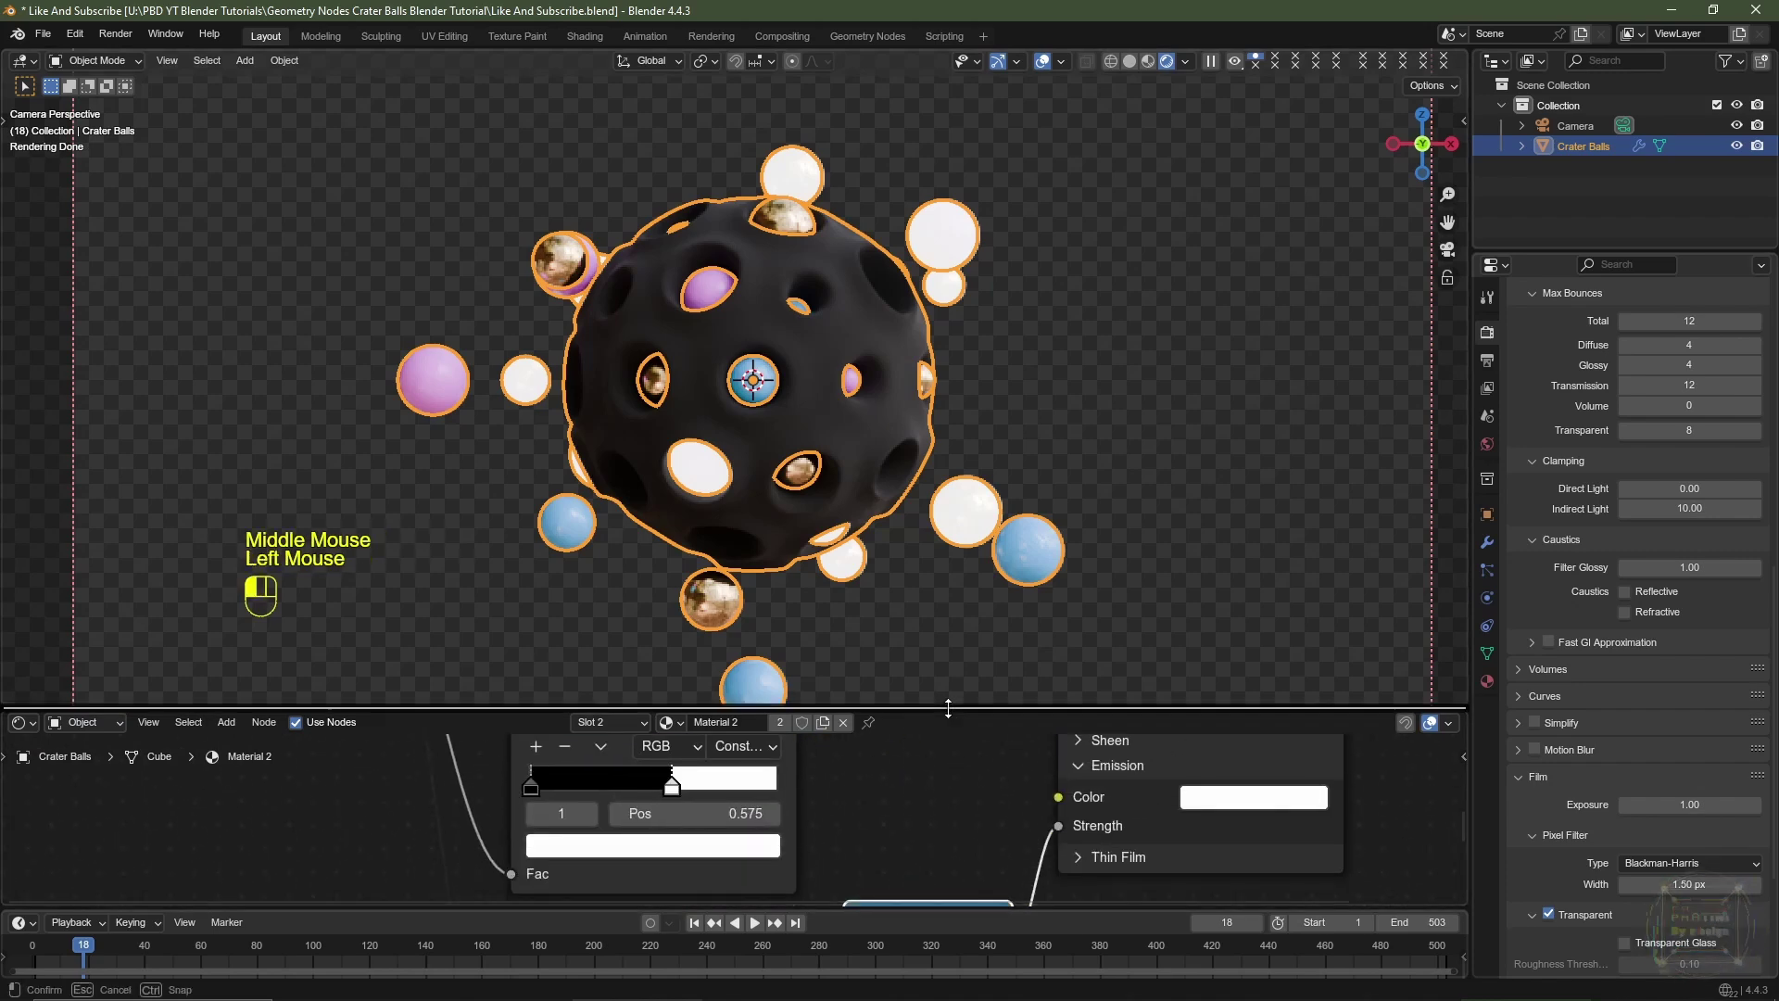
drag(945, 710, 927, 484)
middle_drag(928, 870, 912, 660)
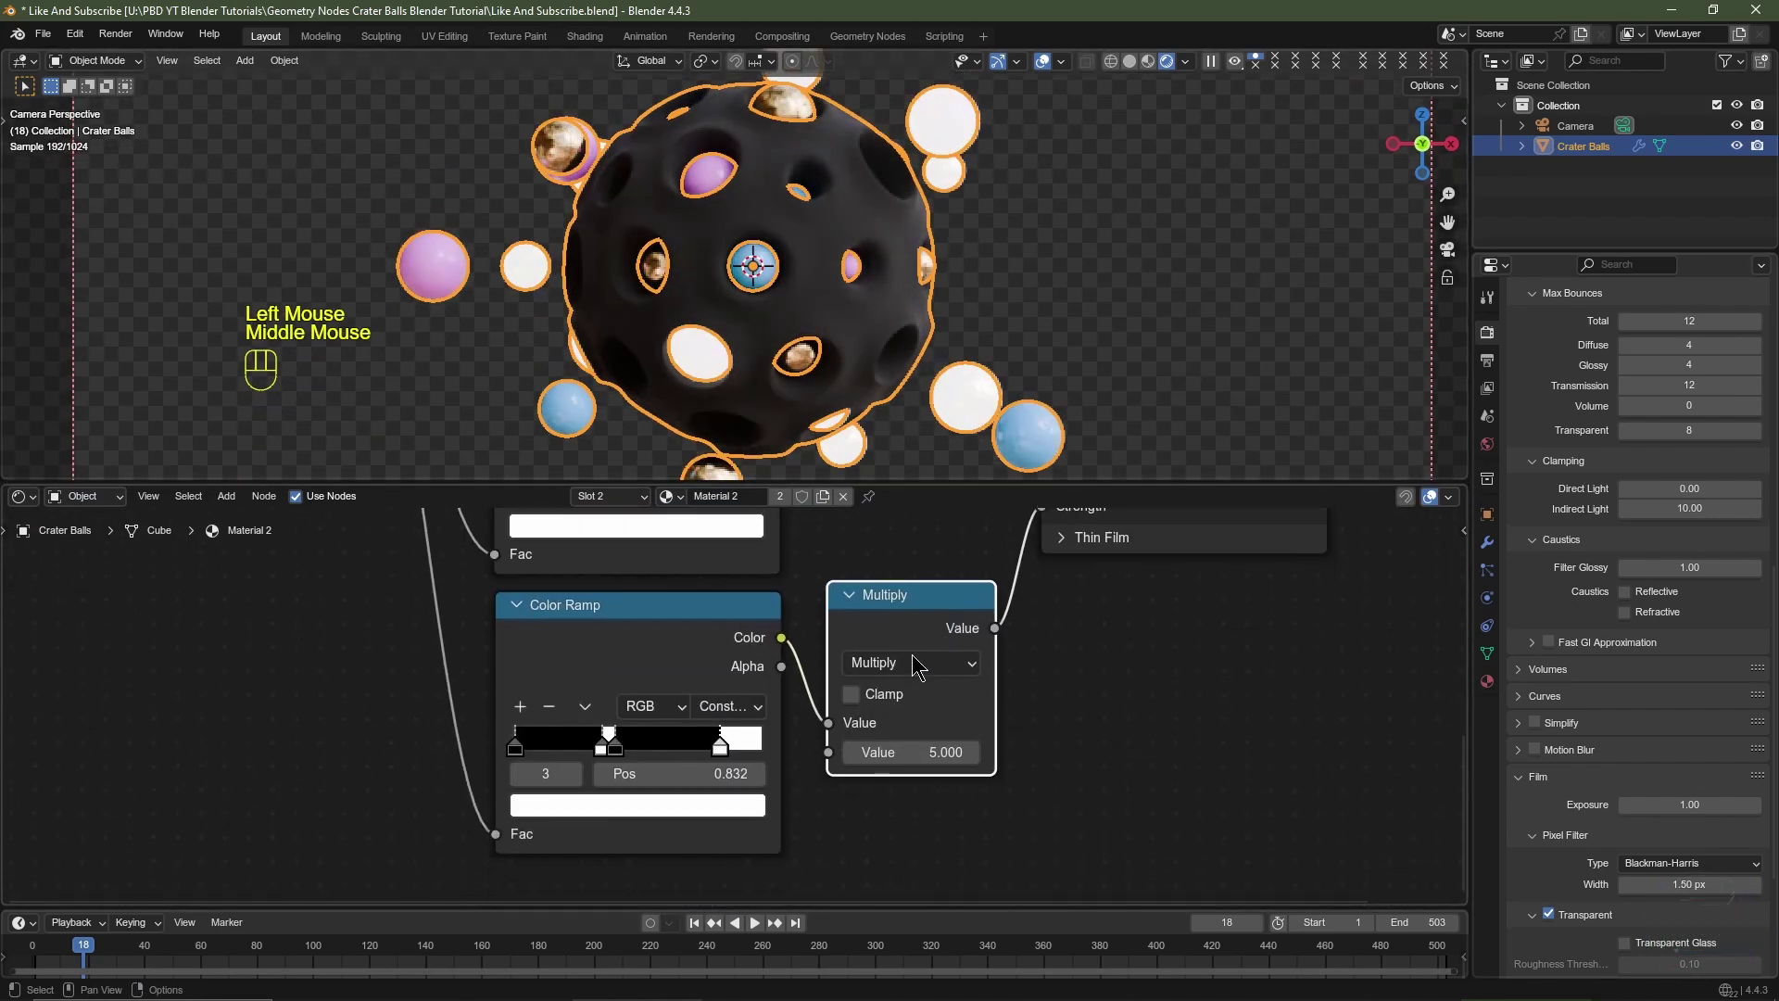
scroll(678, 729, up, 1)
scroll(678, 738, up, 2)
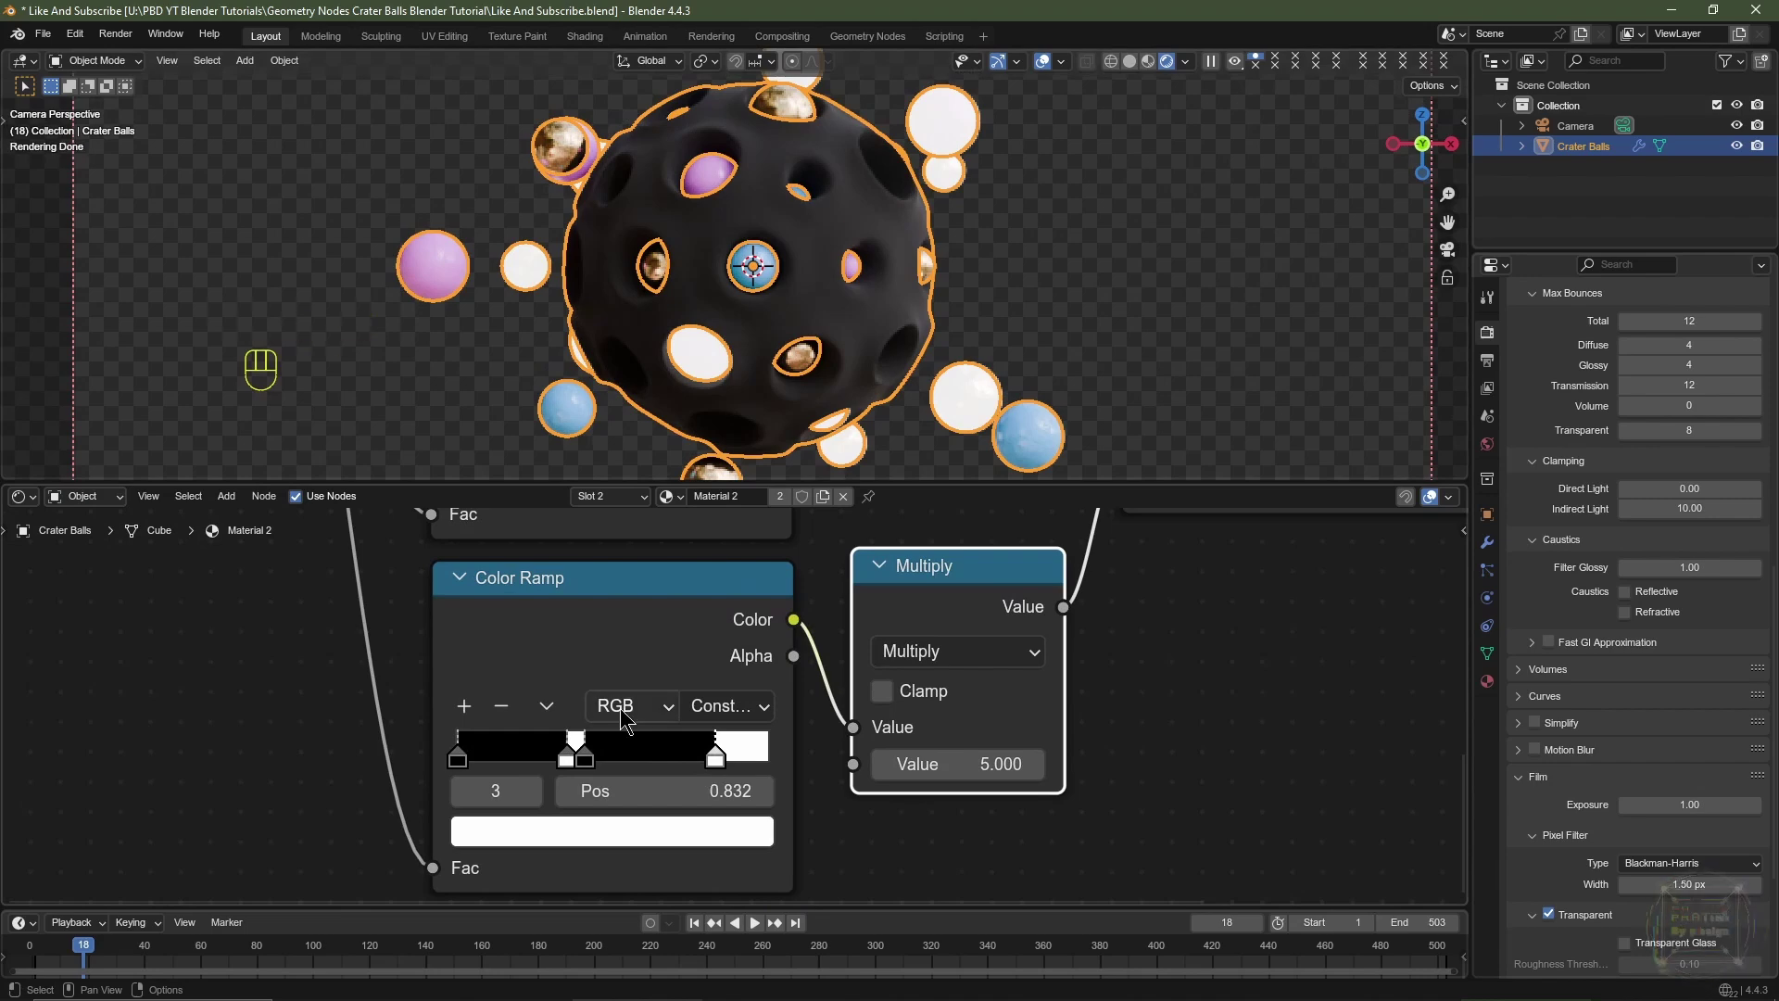
drag(561, 758, 556, 753)
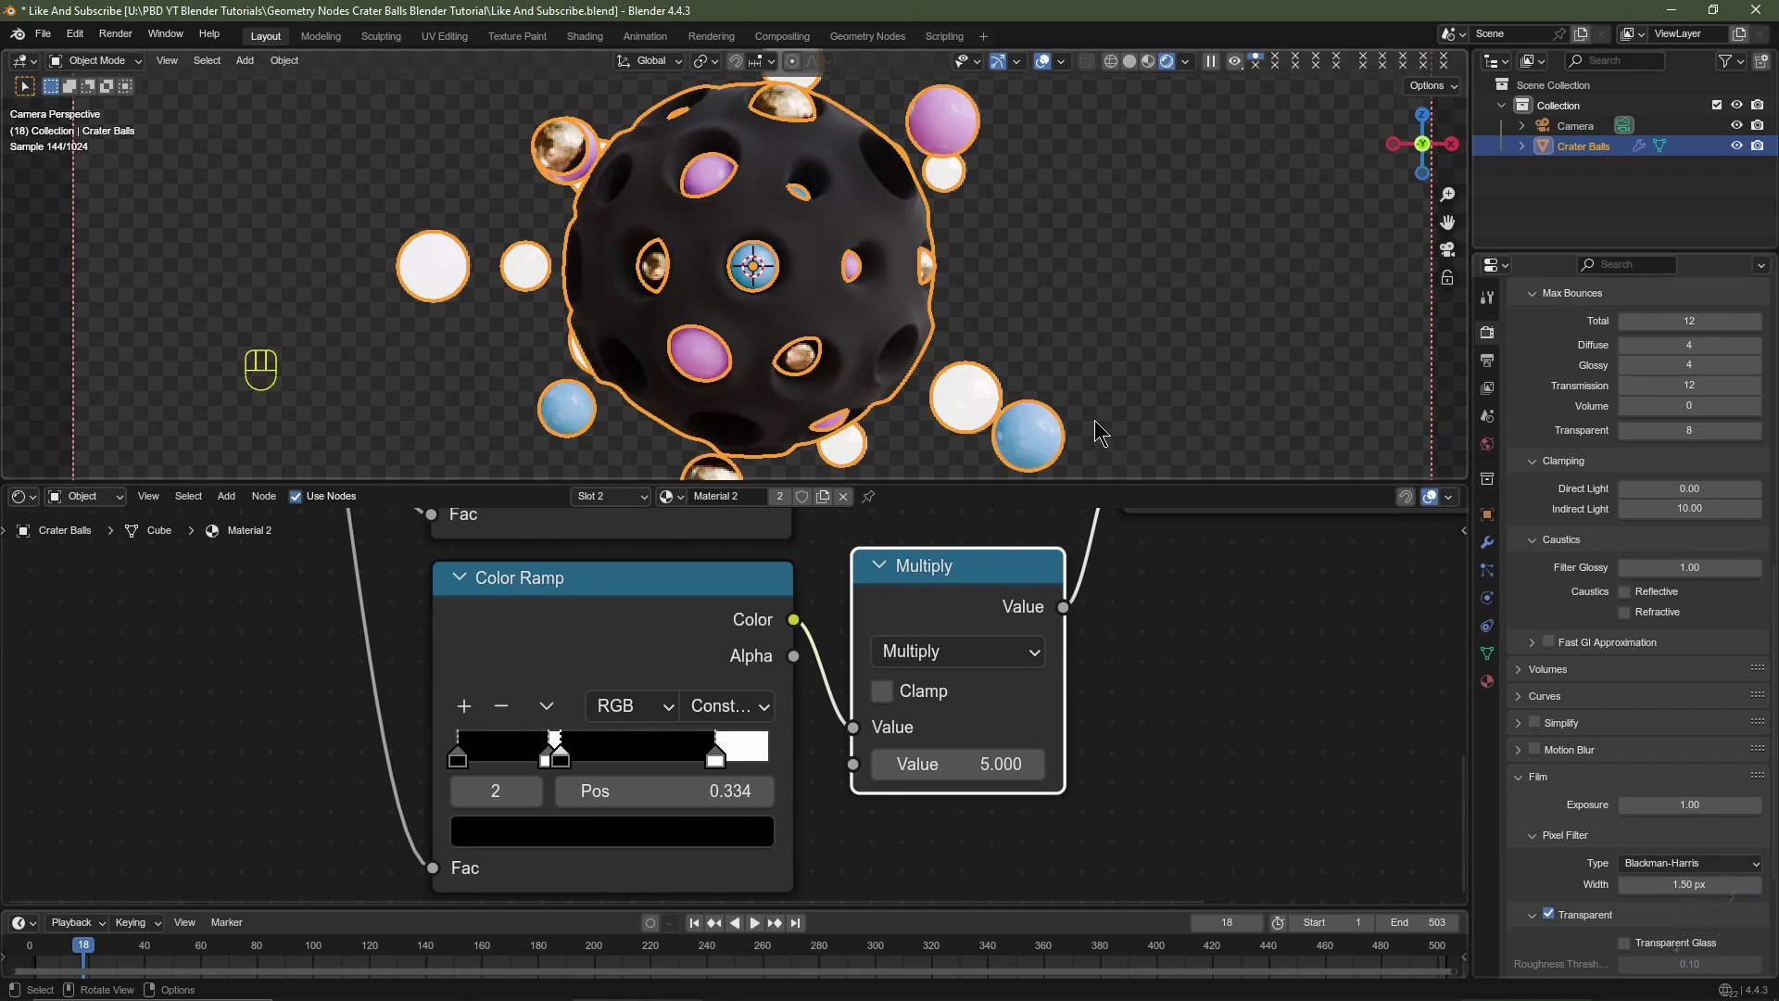
Step: Set the emission Multiply node's value to 10 and switch the viewport to Material Preview shading
click(974, 763)
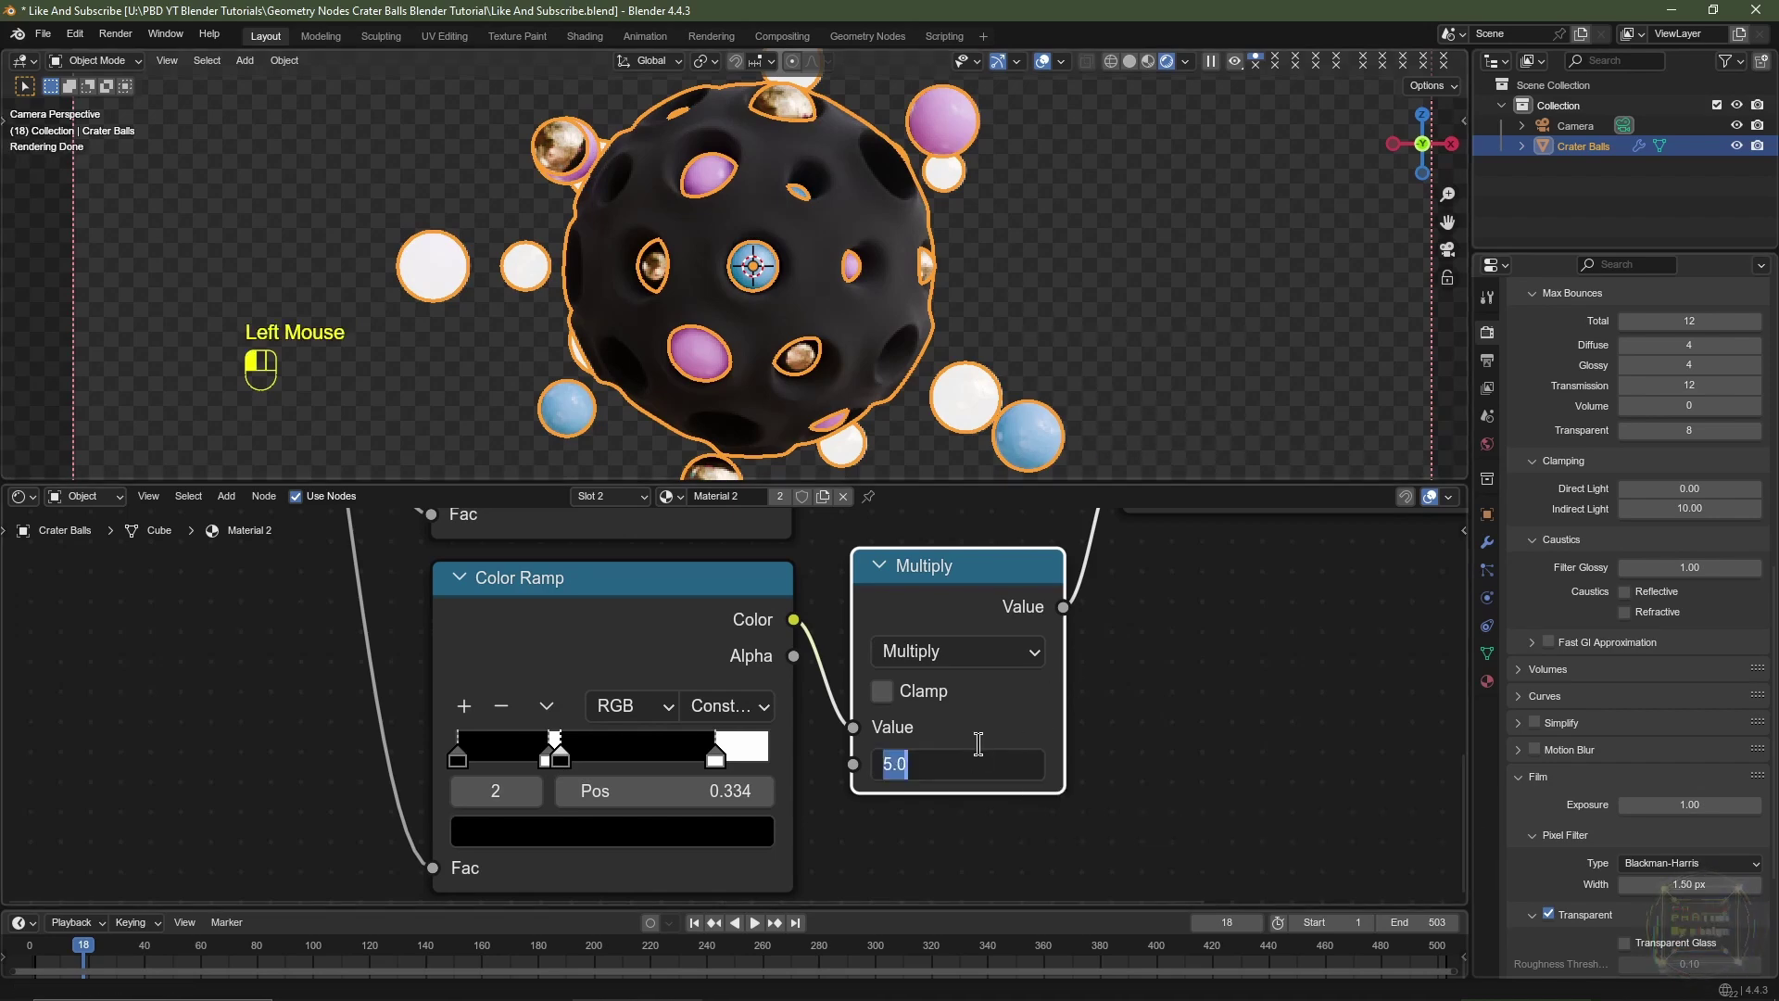
text(10)
key(Return)
scroll(1142, 276, down, 2)
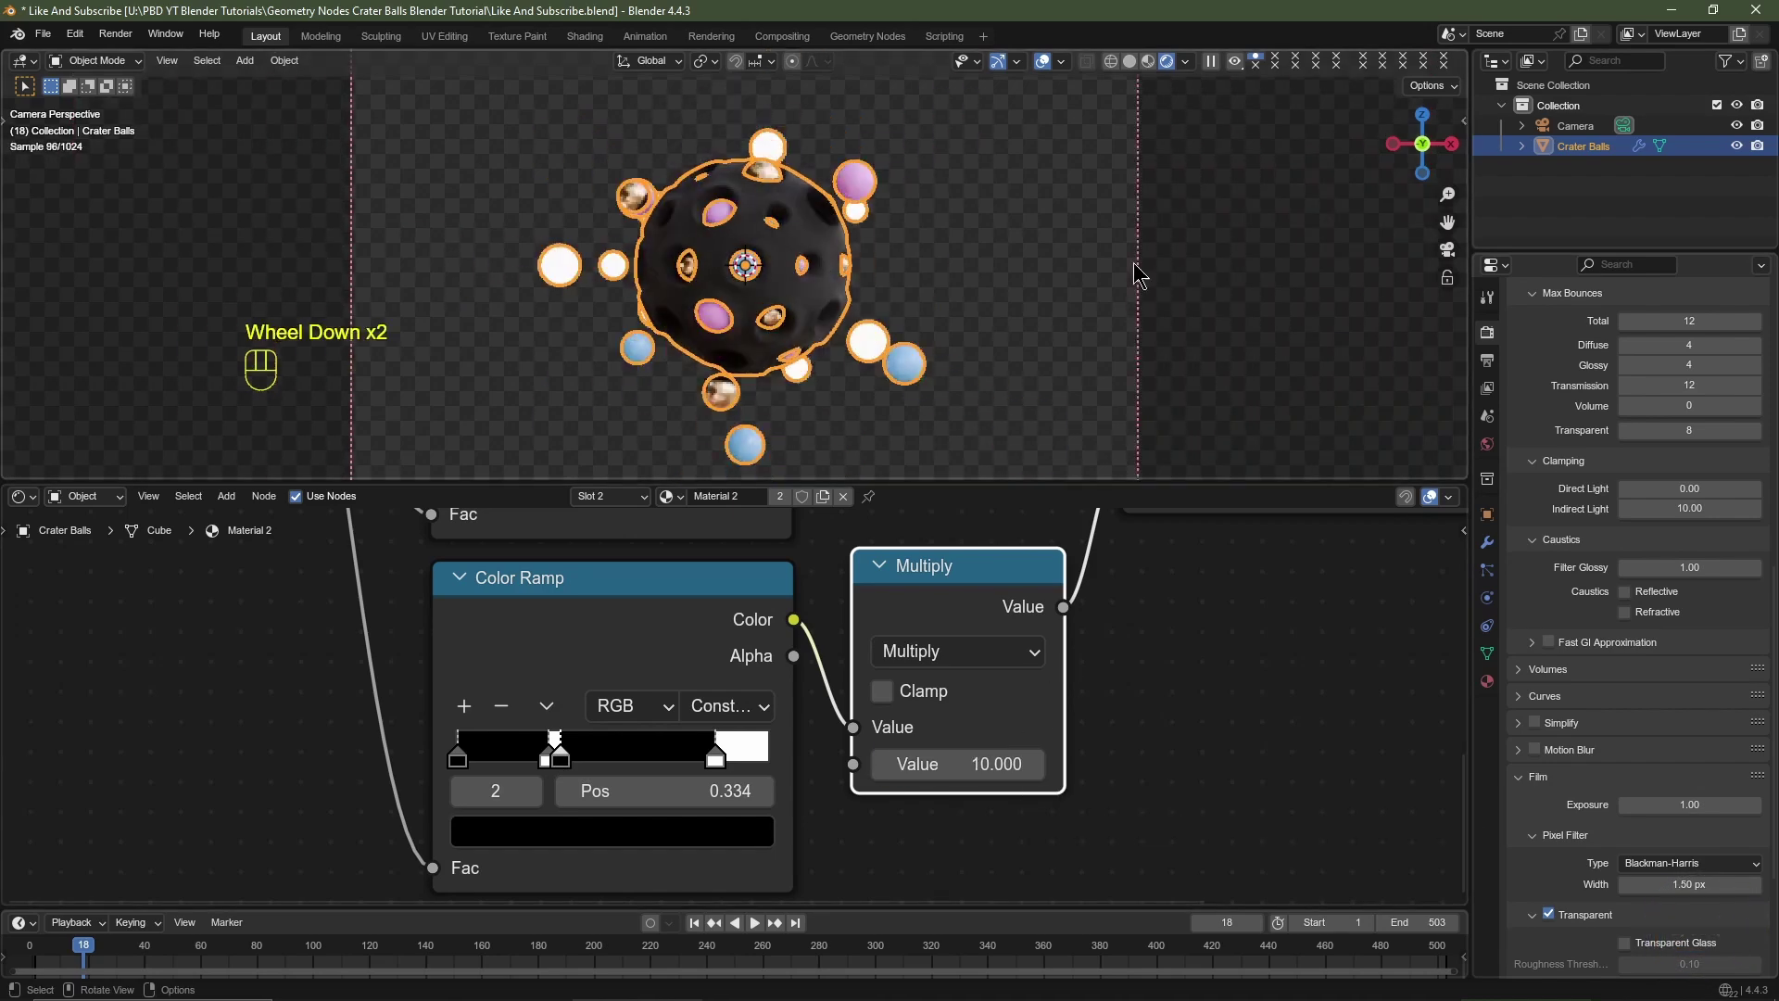
click(1148, 61)
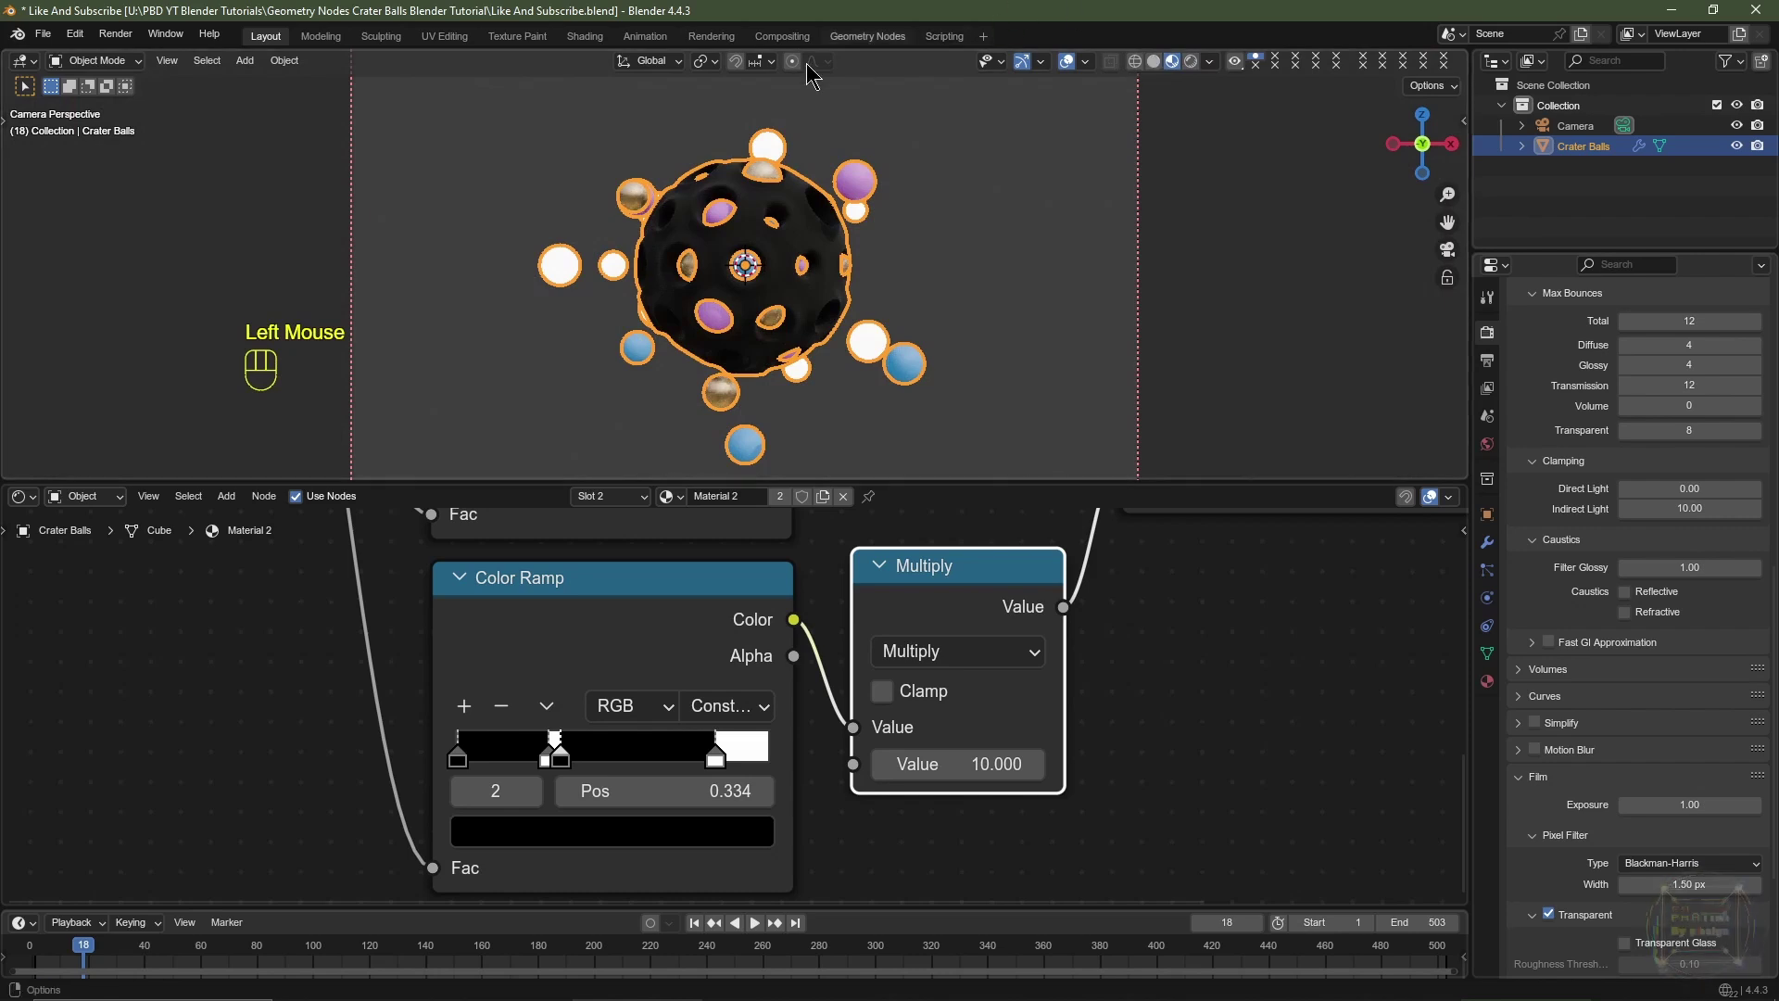
Step: Enable nodes in the Compositing workspace and show the backdrop view settings
click(779, 36)
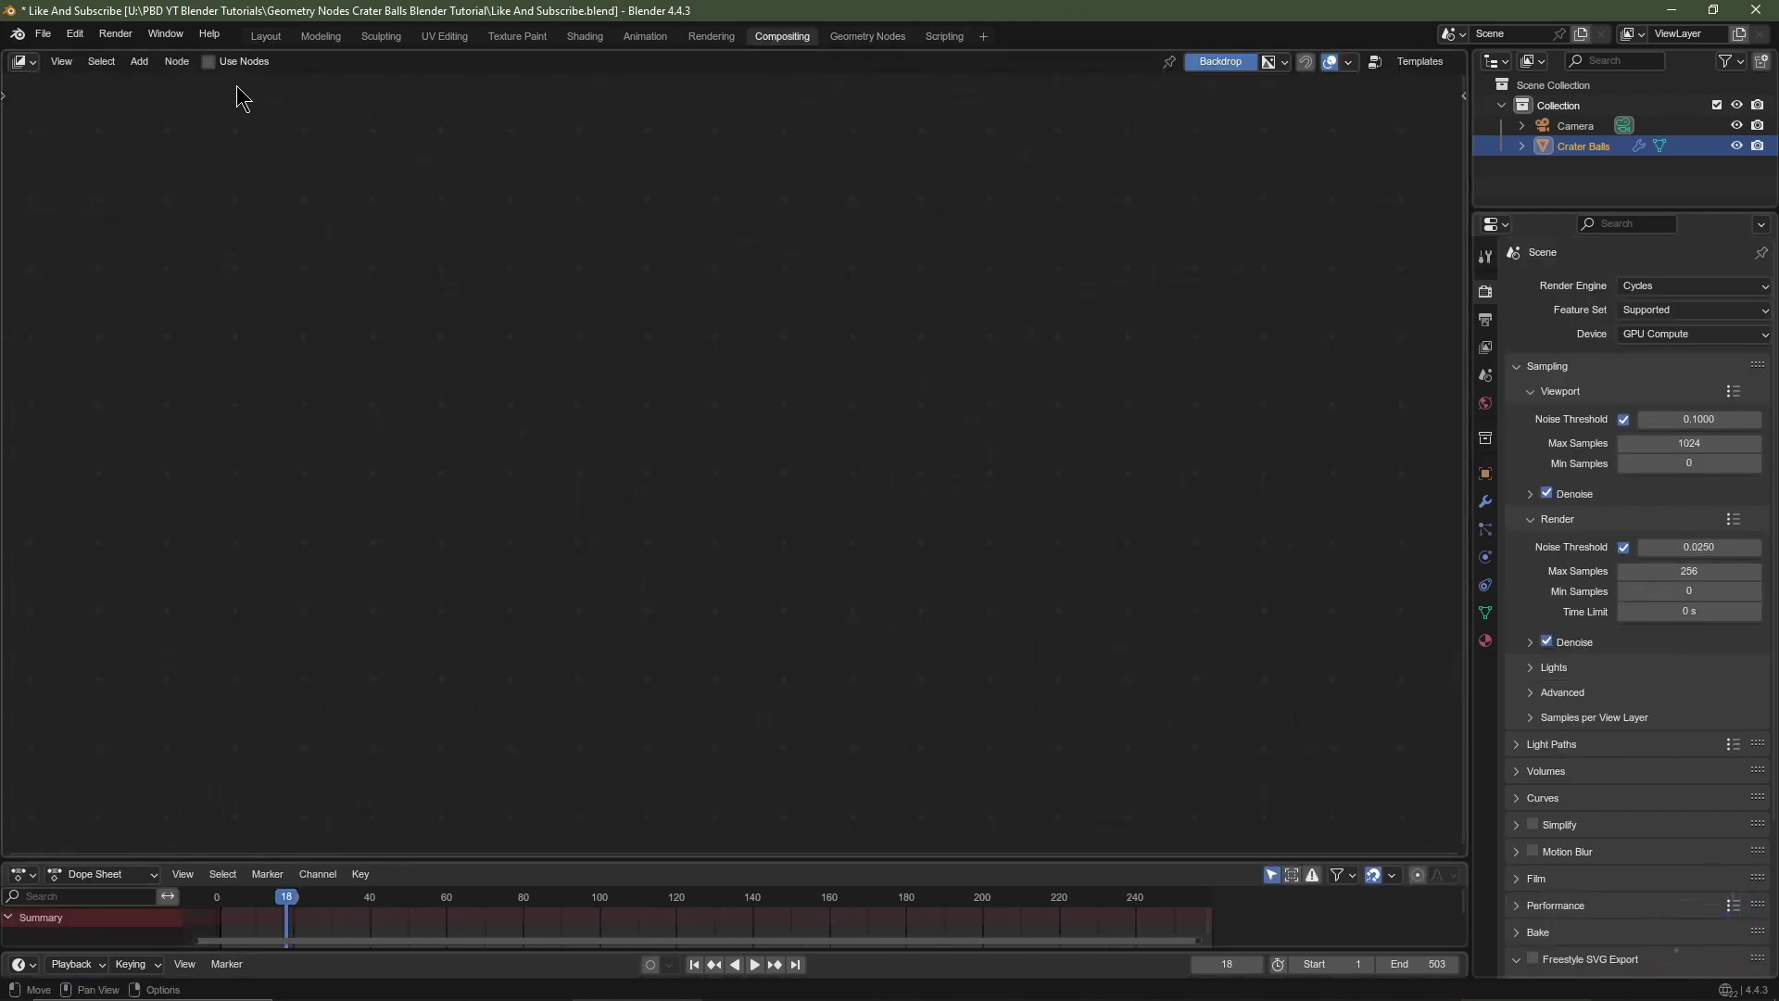
click(209, 61)
key(n)
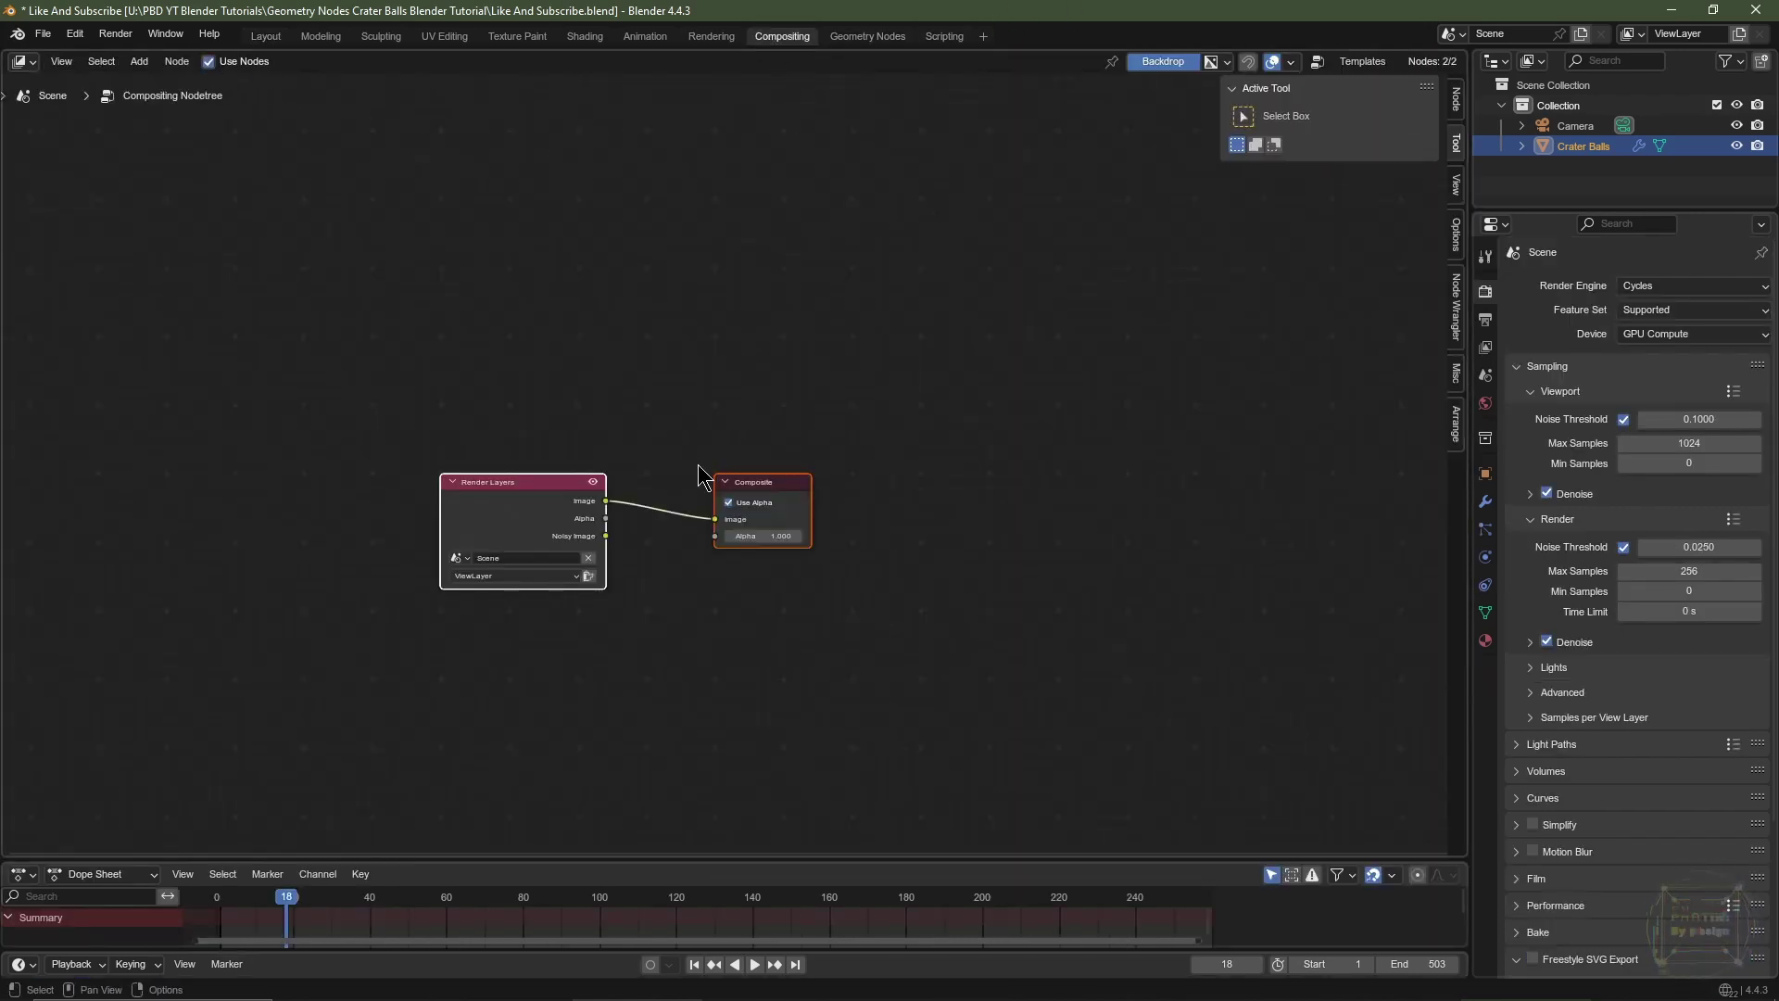
click(1458, 186)
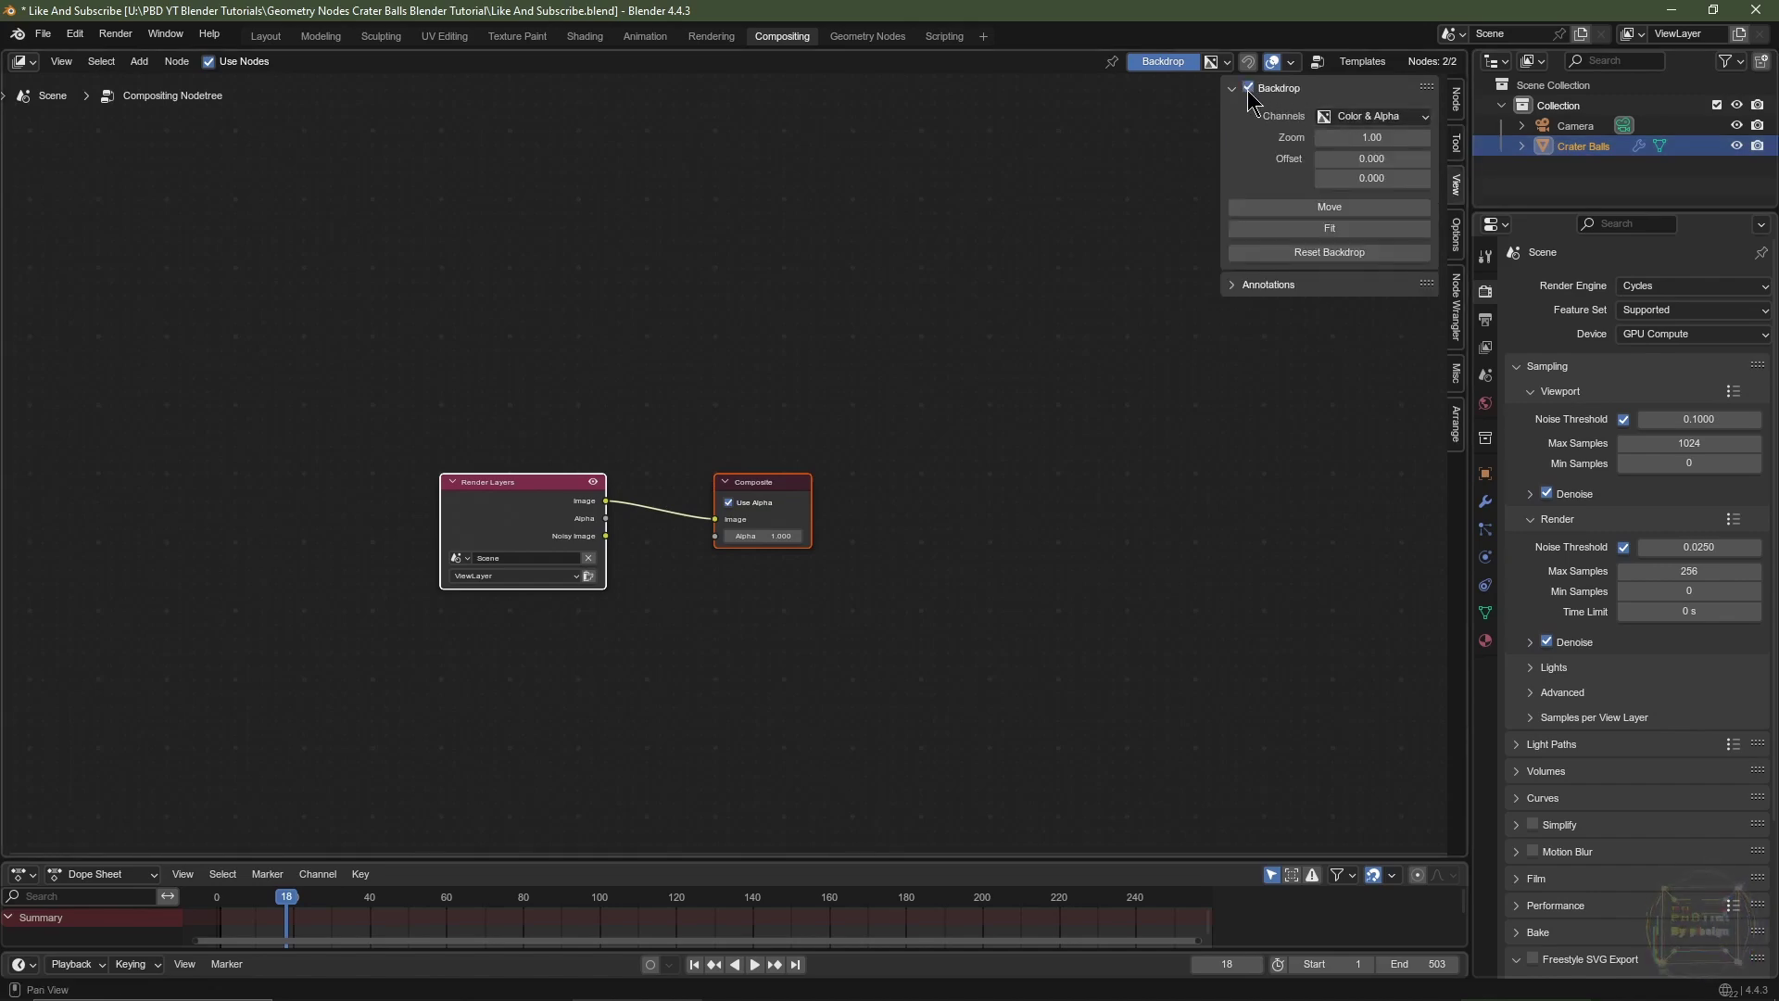
scroll(393, 519, up, 8)
middle_drag(393, 519, 498, 440)
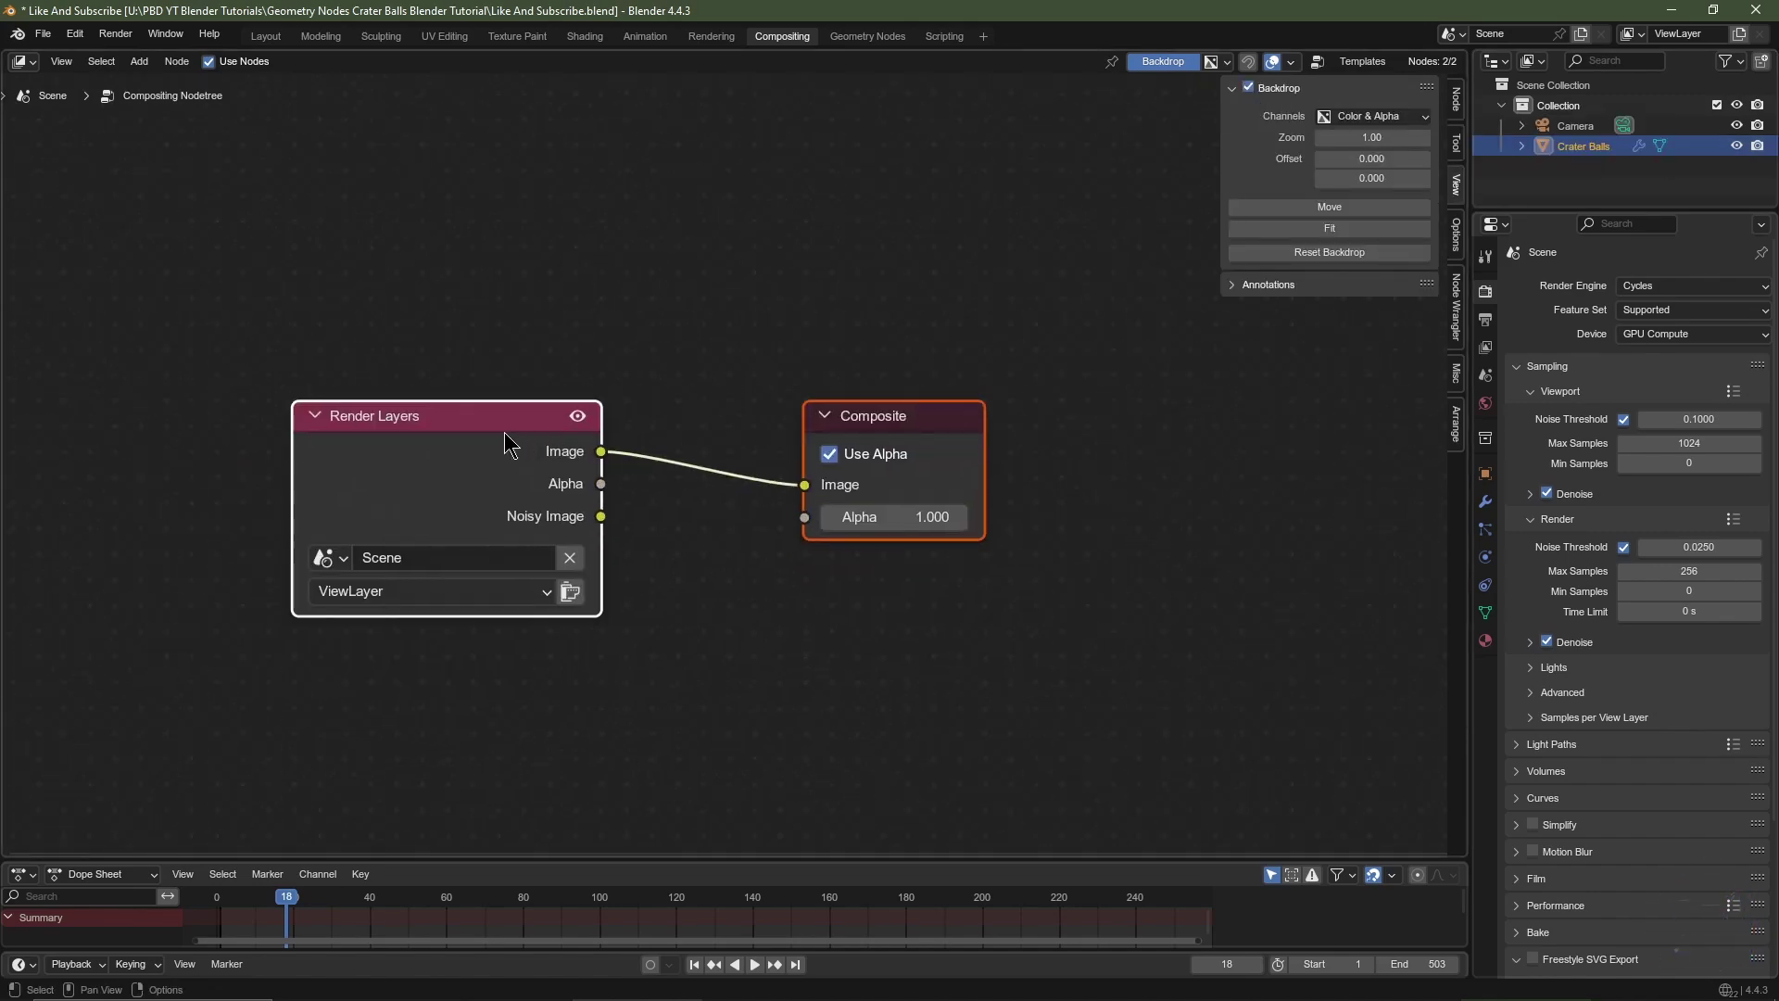
Step: Add a Viewer node below Composite and feed both from the Render Layers image through a shared reroute
click(502, 432)
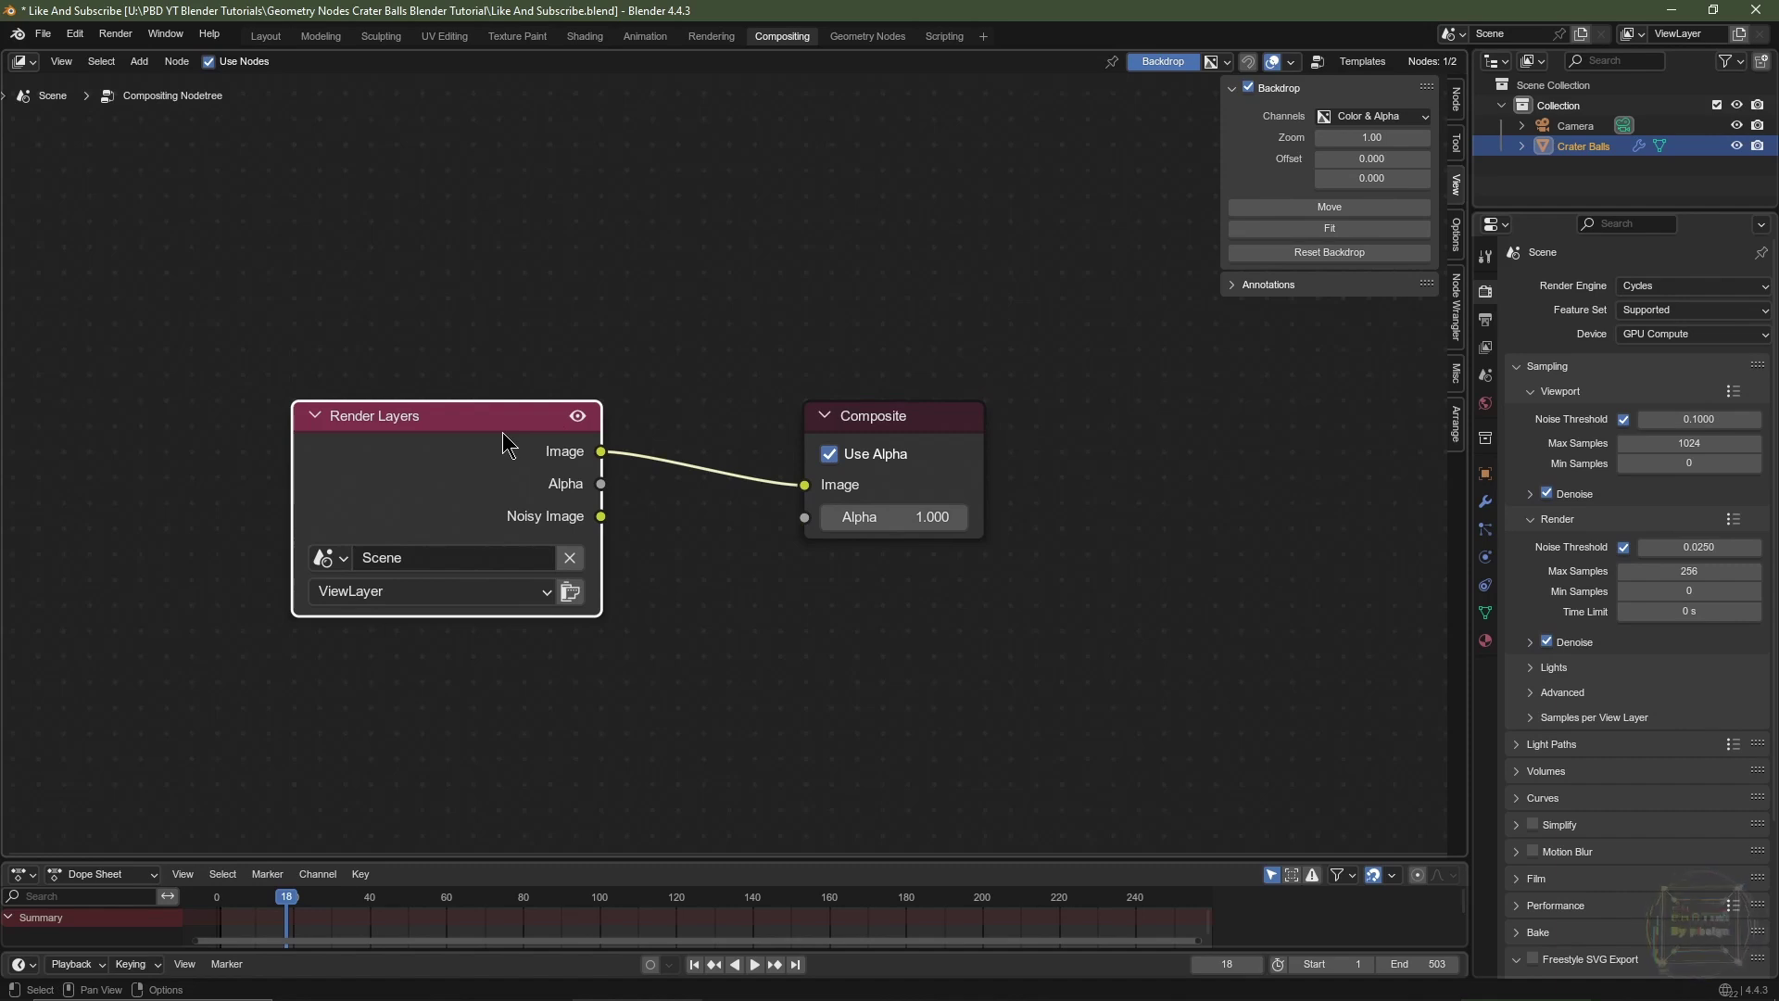
ctrl+shift+click(502, 432)
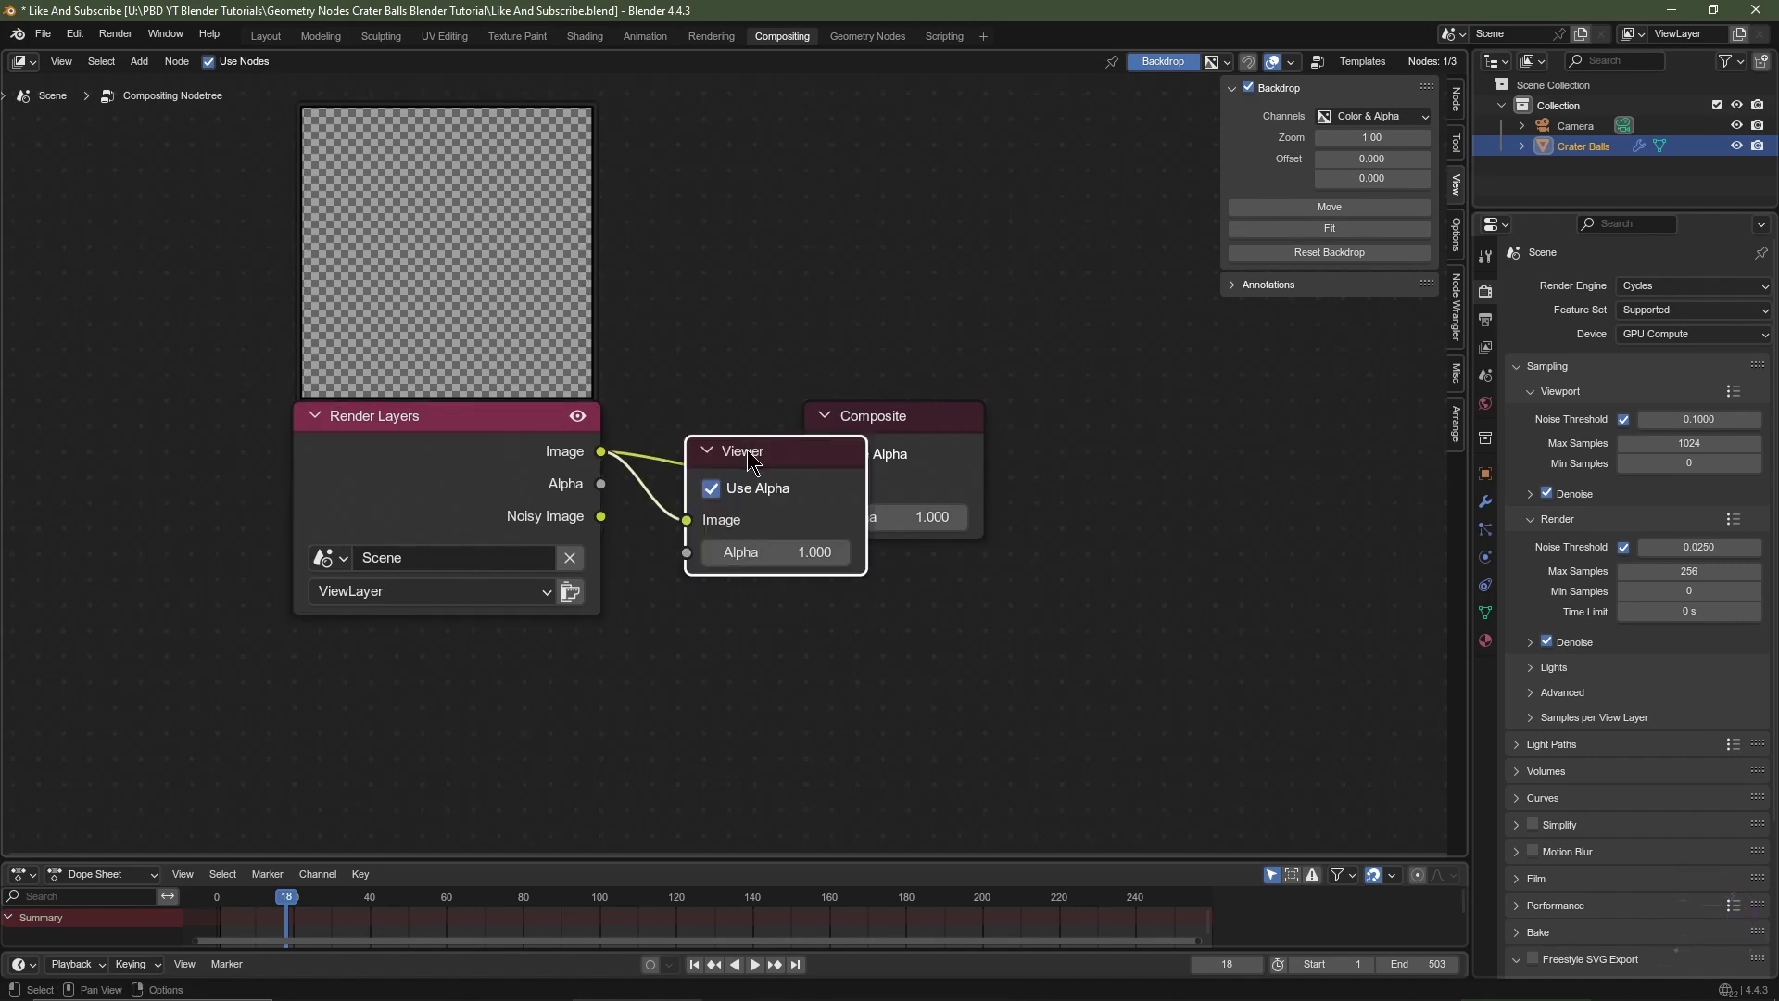
drag(747, 449, 866, 559)
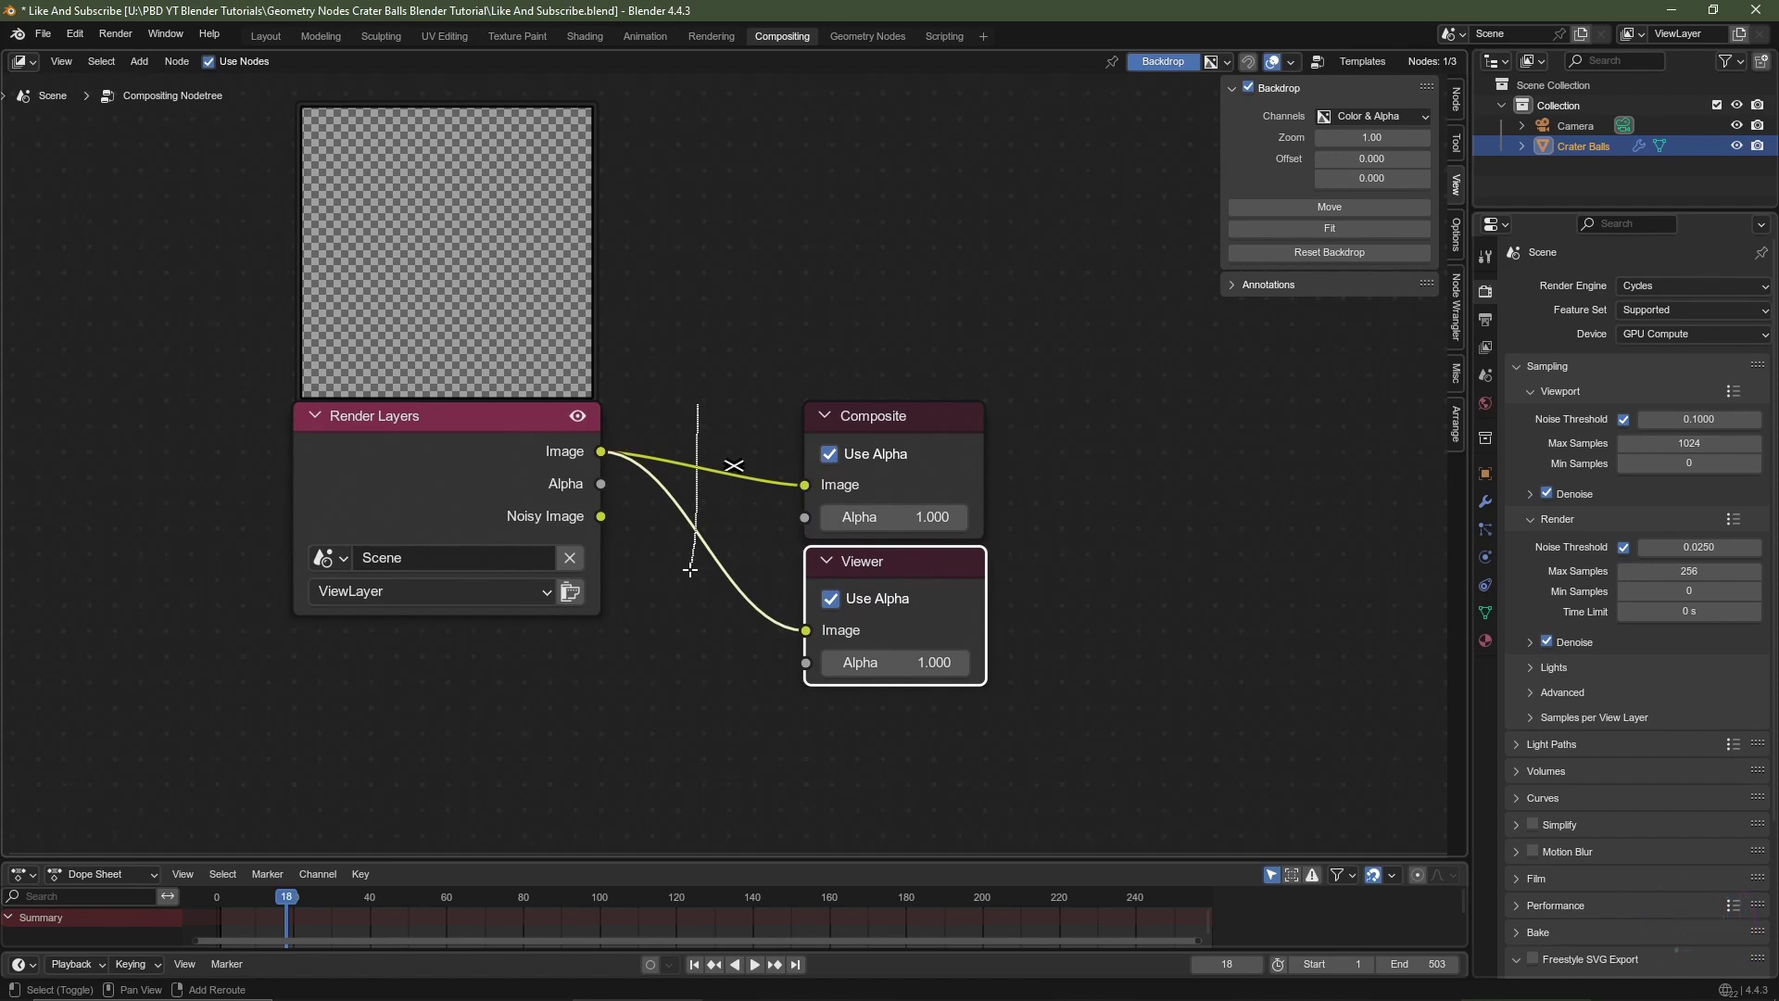
shift+right_drag(689, 570, 691, 569)
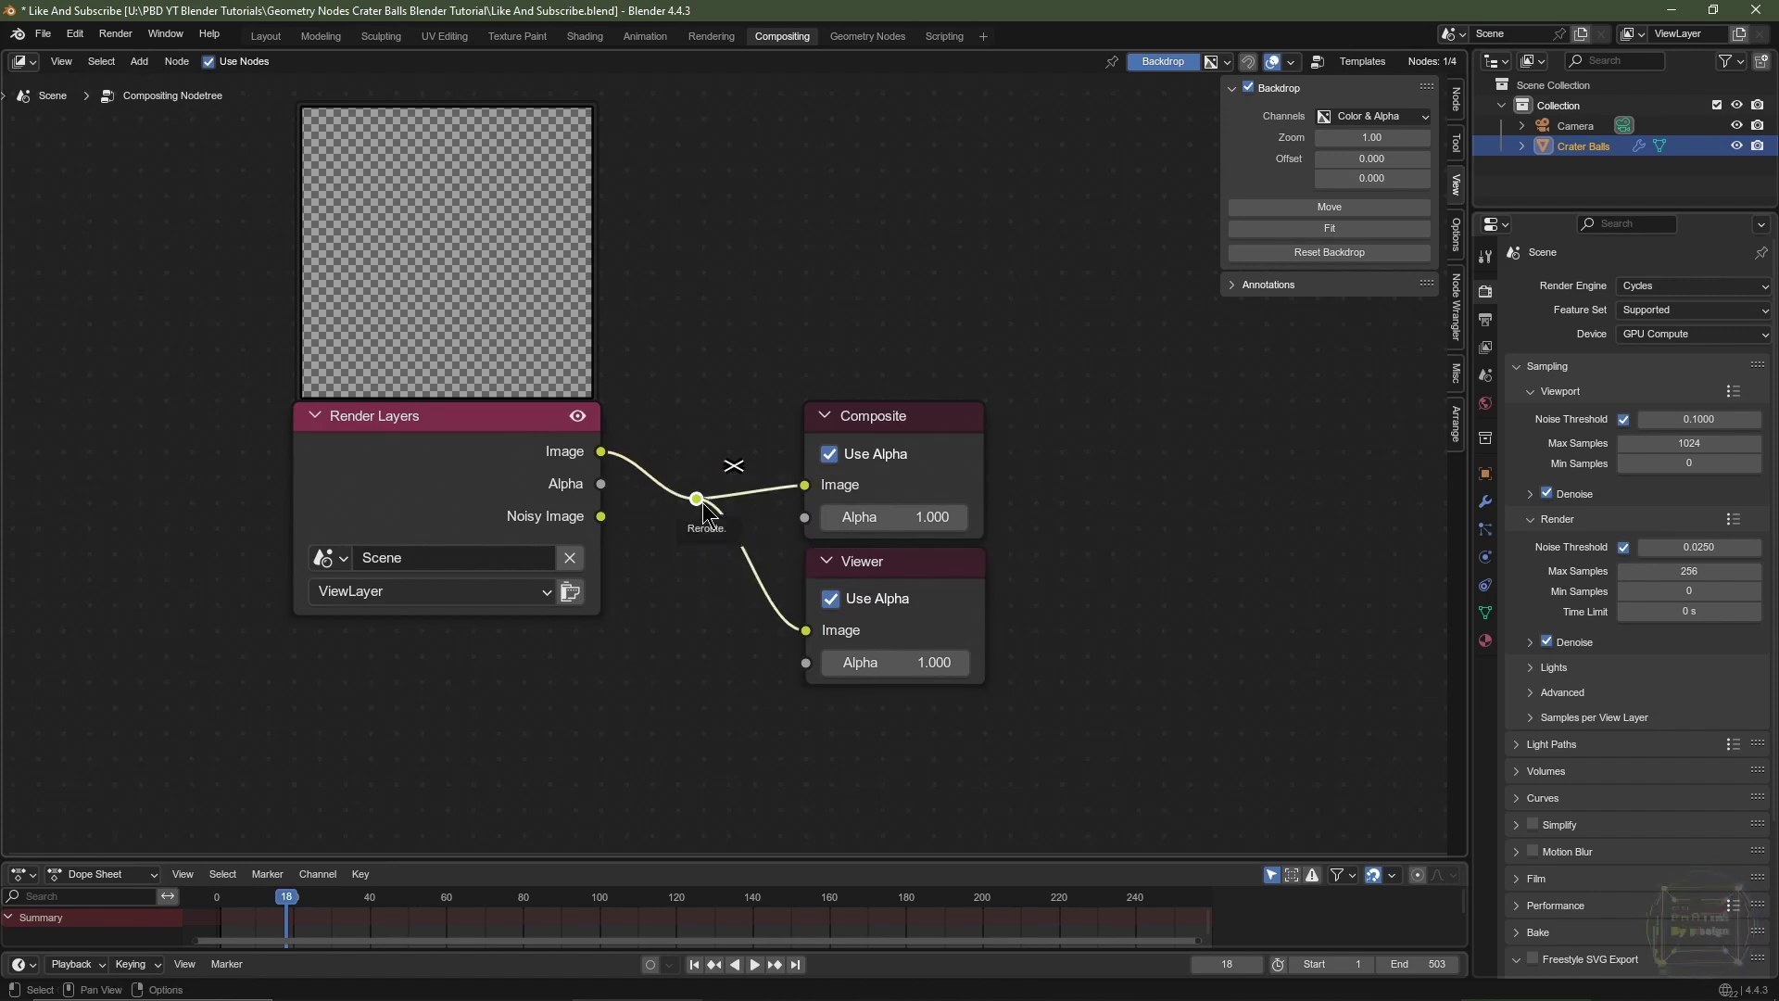
Step: Space the Render Layers node away from the output nodes and insert an Alpha Over node on their link
scroll(704, 503, down, 5)
middle_drag(677, 548, 942, 585)
drag(817, 498, 169, 558)
scroll(429, 596, up, 1)
key(shift+a)
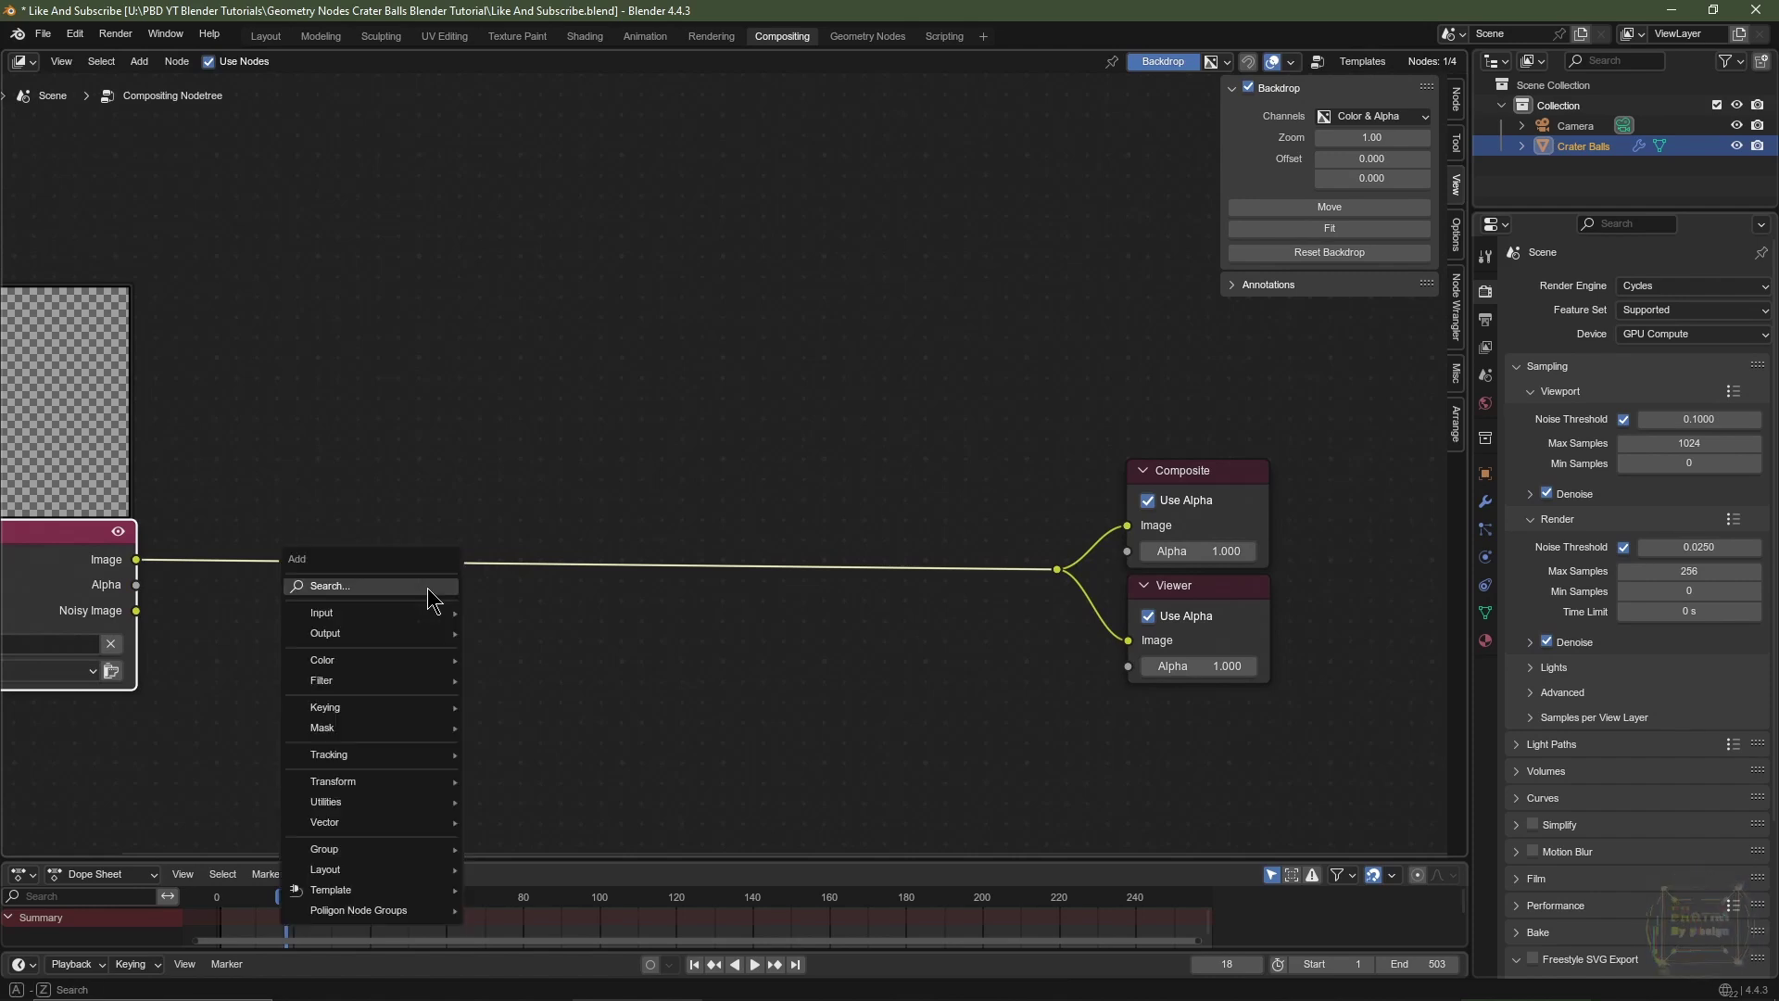
text(alp)
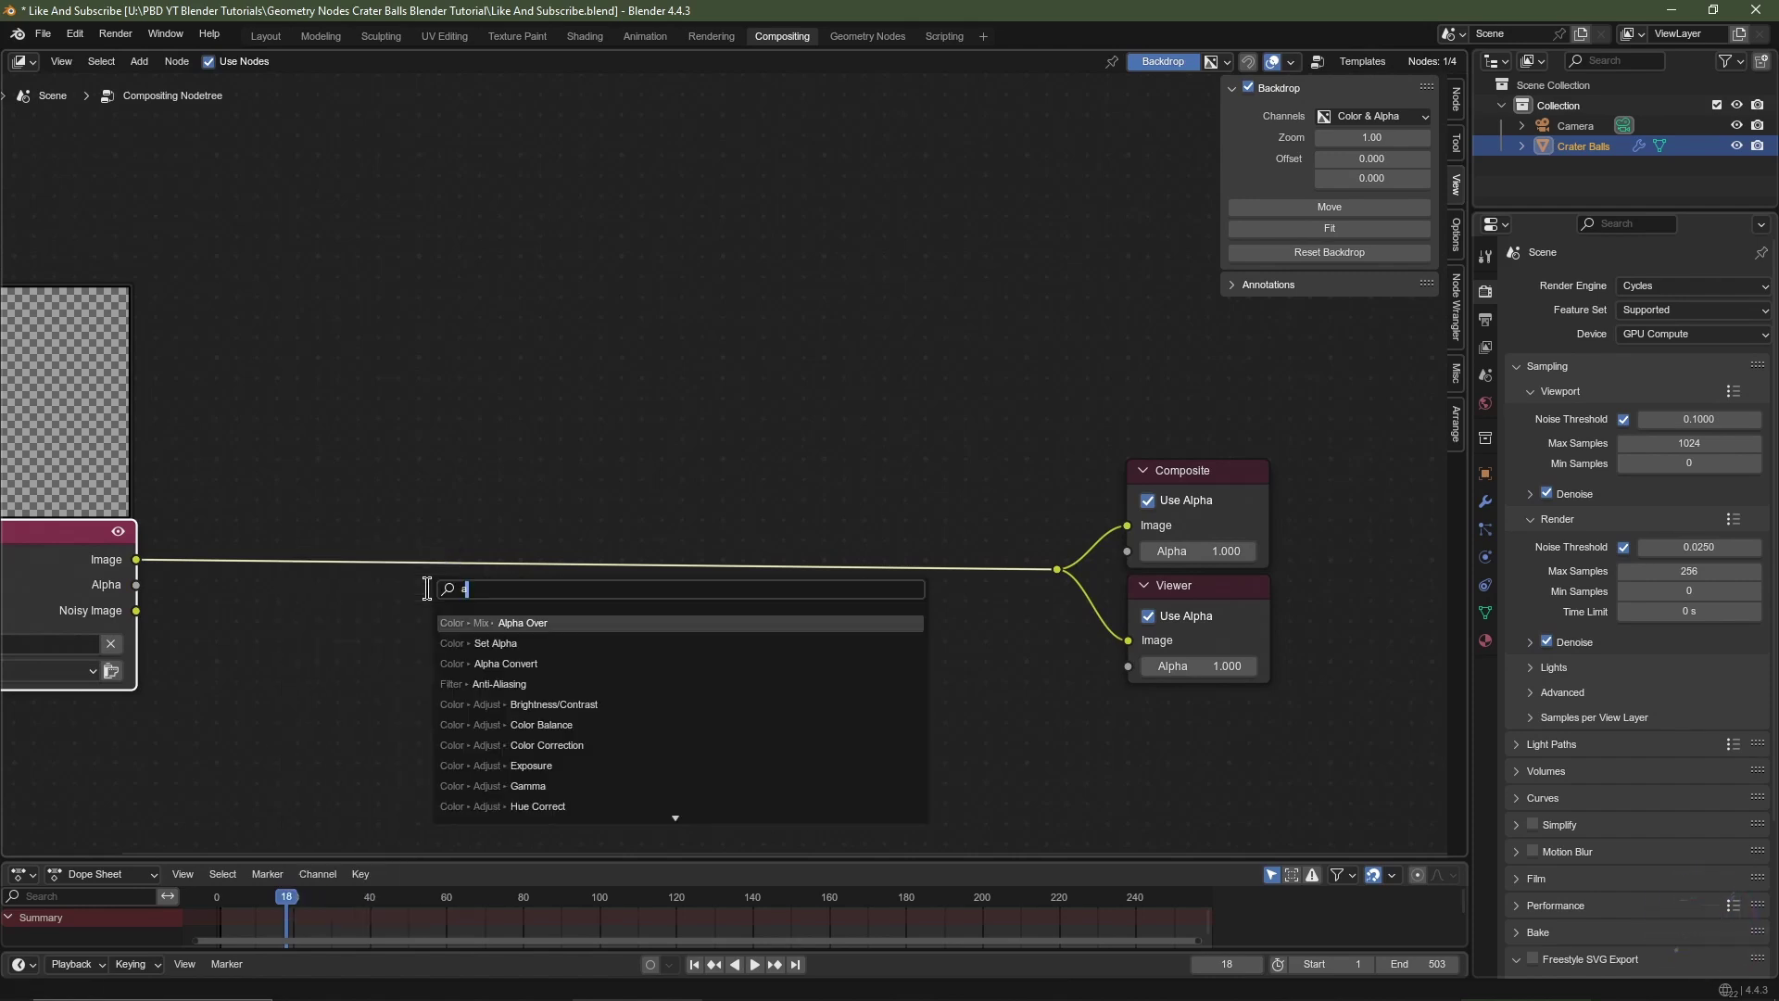
click(572, 643)
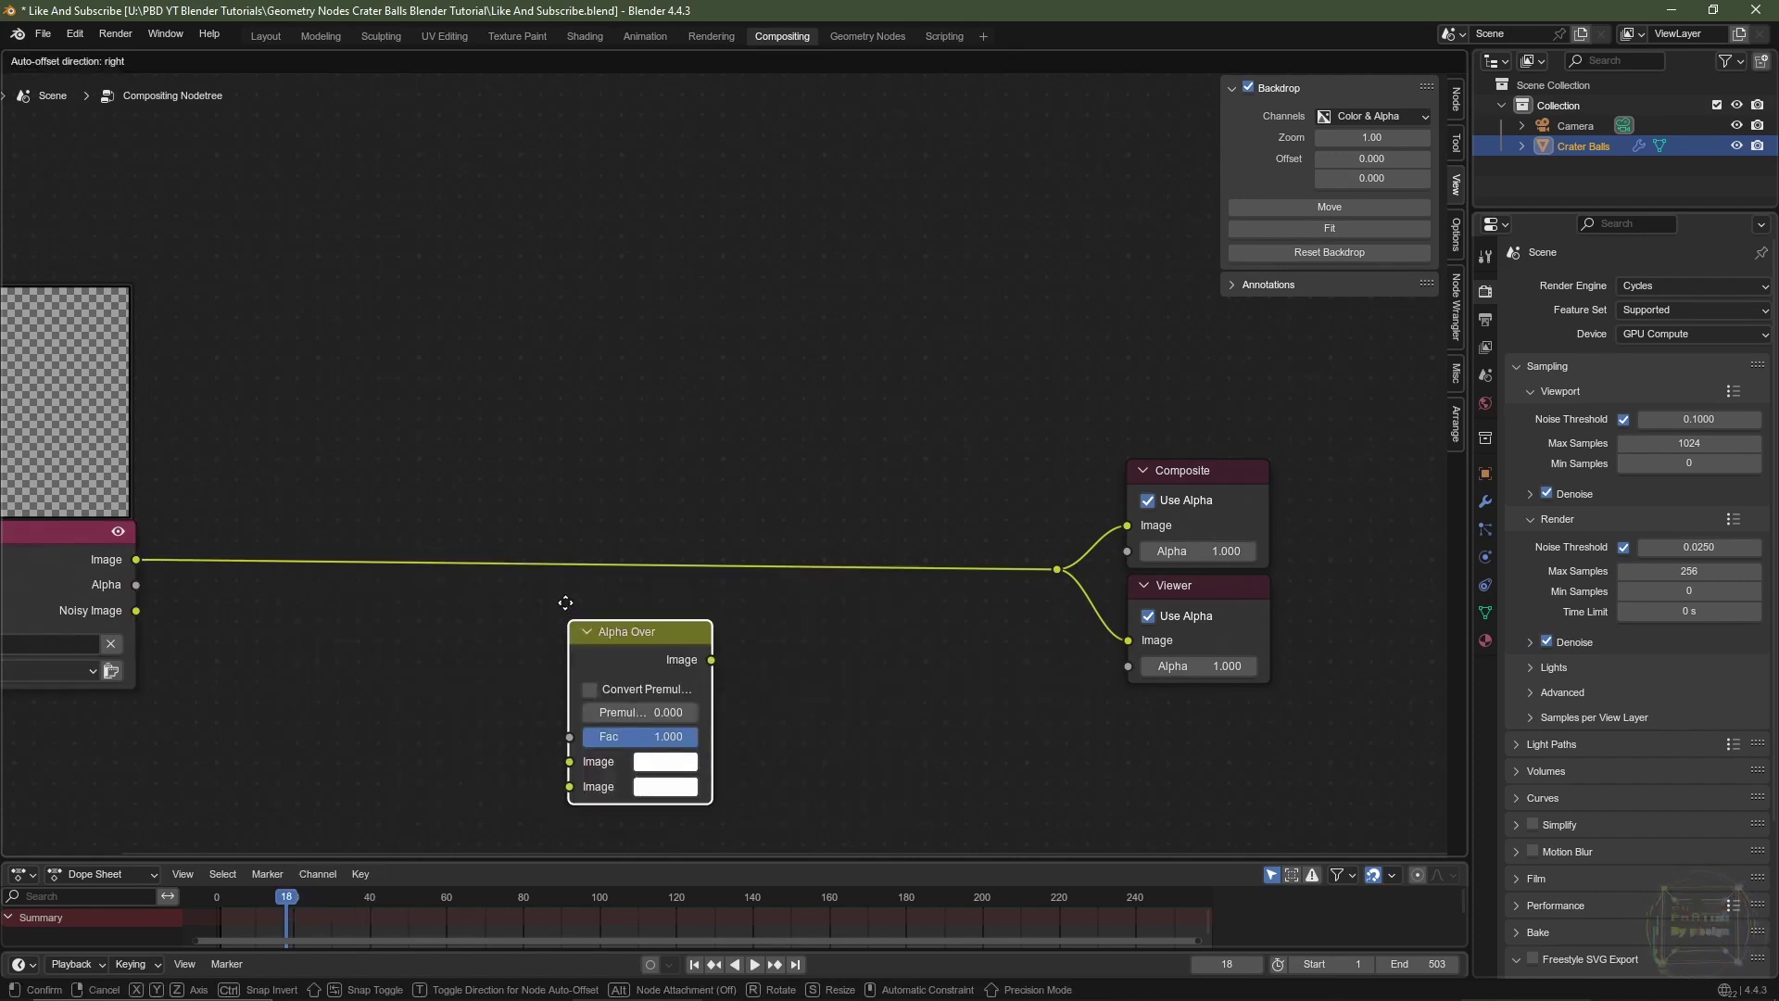
click(515, 534)
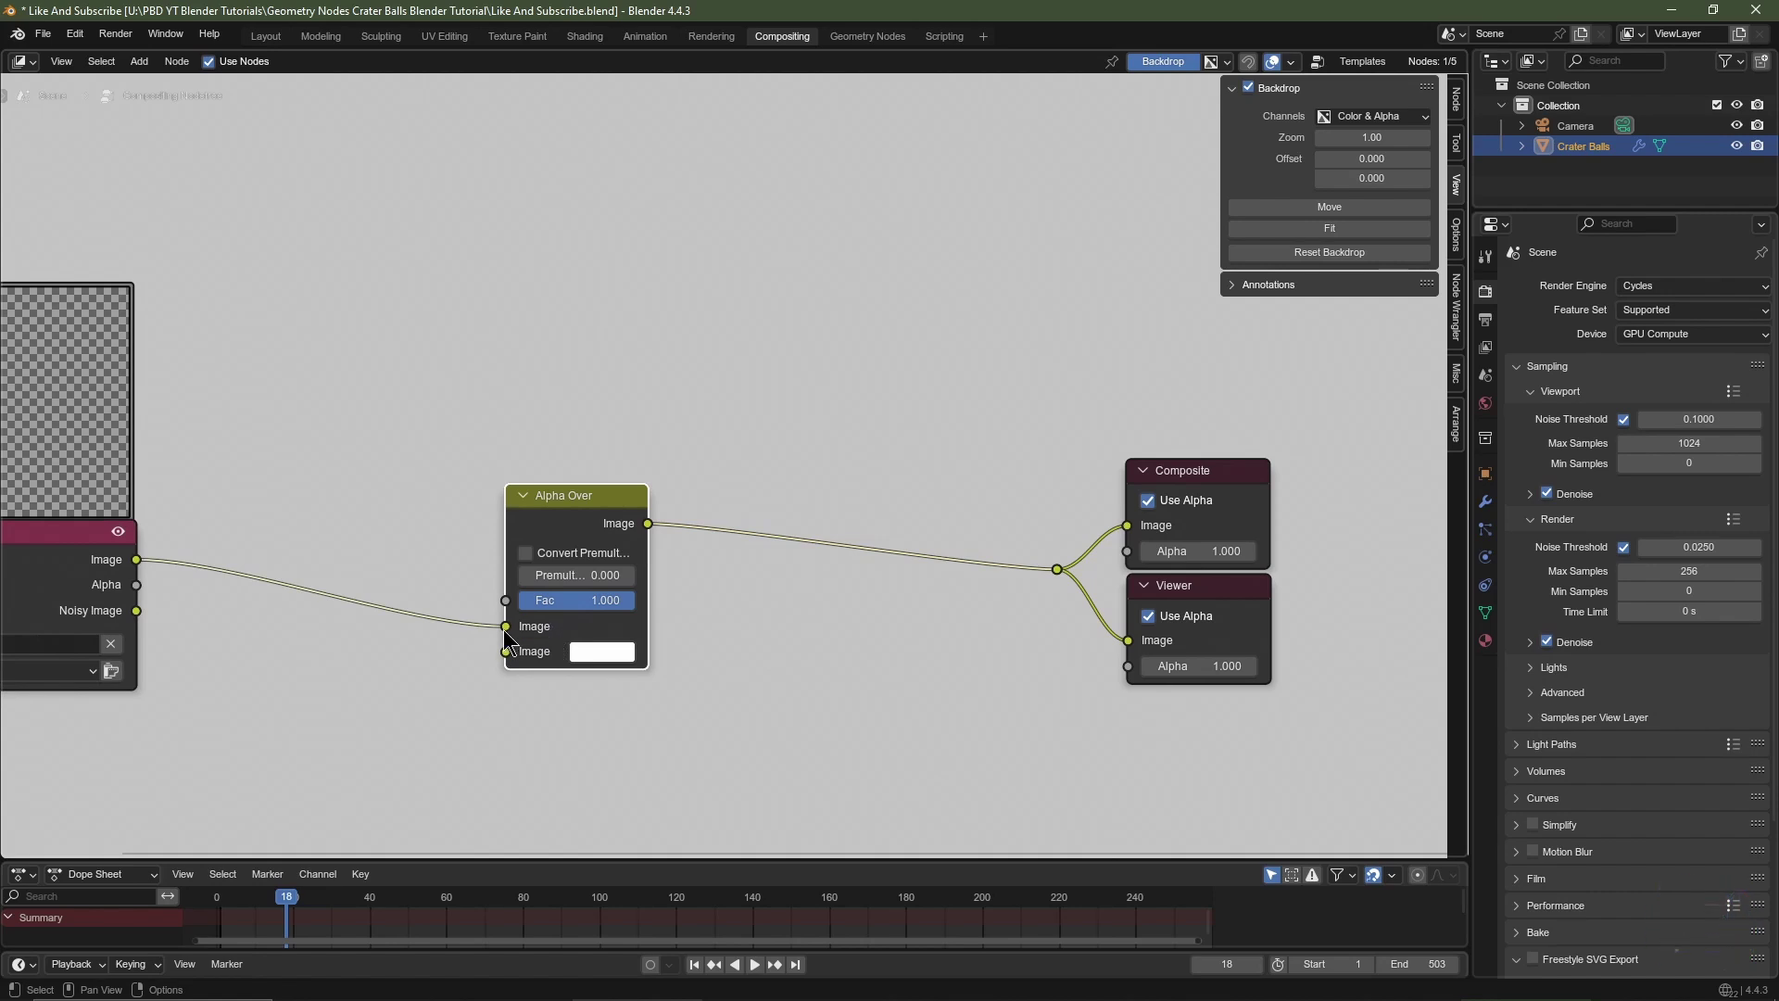
Step: Feed the render into Alpha Over's second Image input, with black as the first, and place the node beside Render Layers
drag(505, 628, 528, 657)
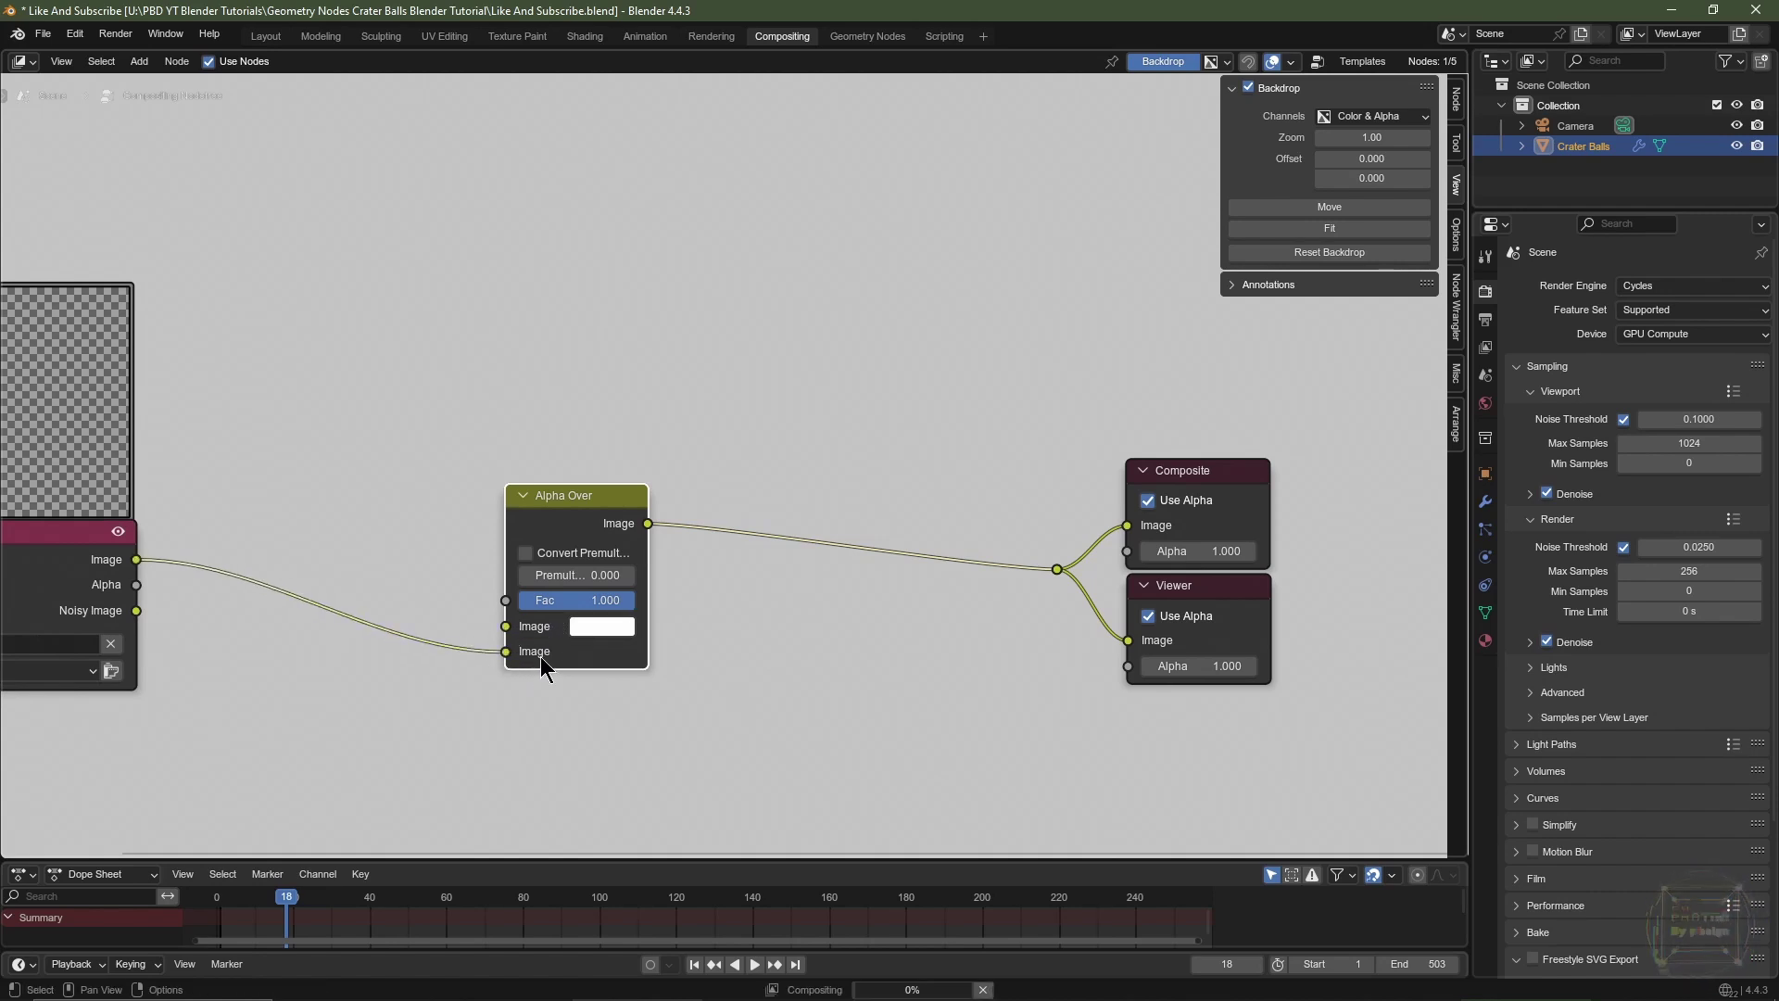
click(595, 626)
scroll(595, 627, down, 10)
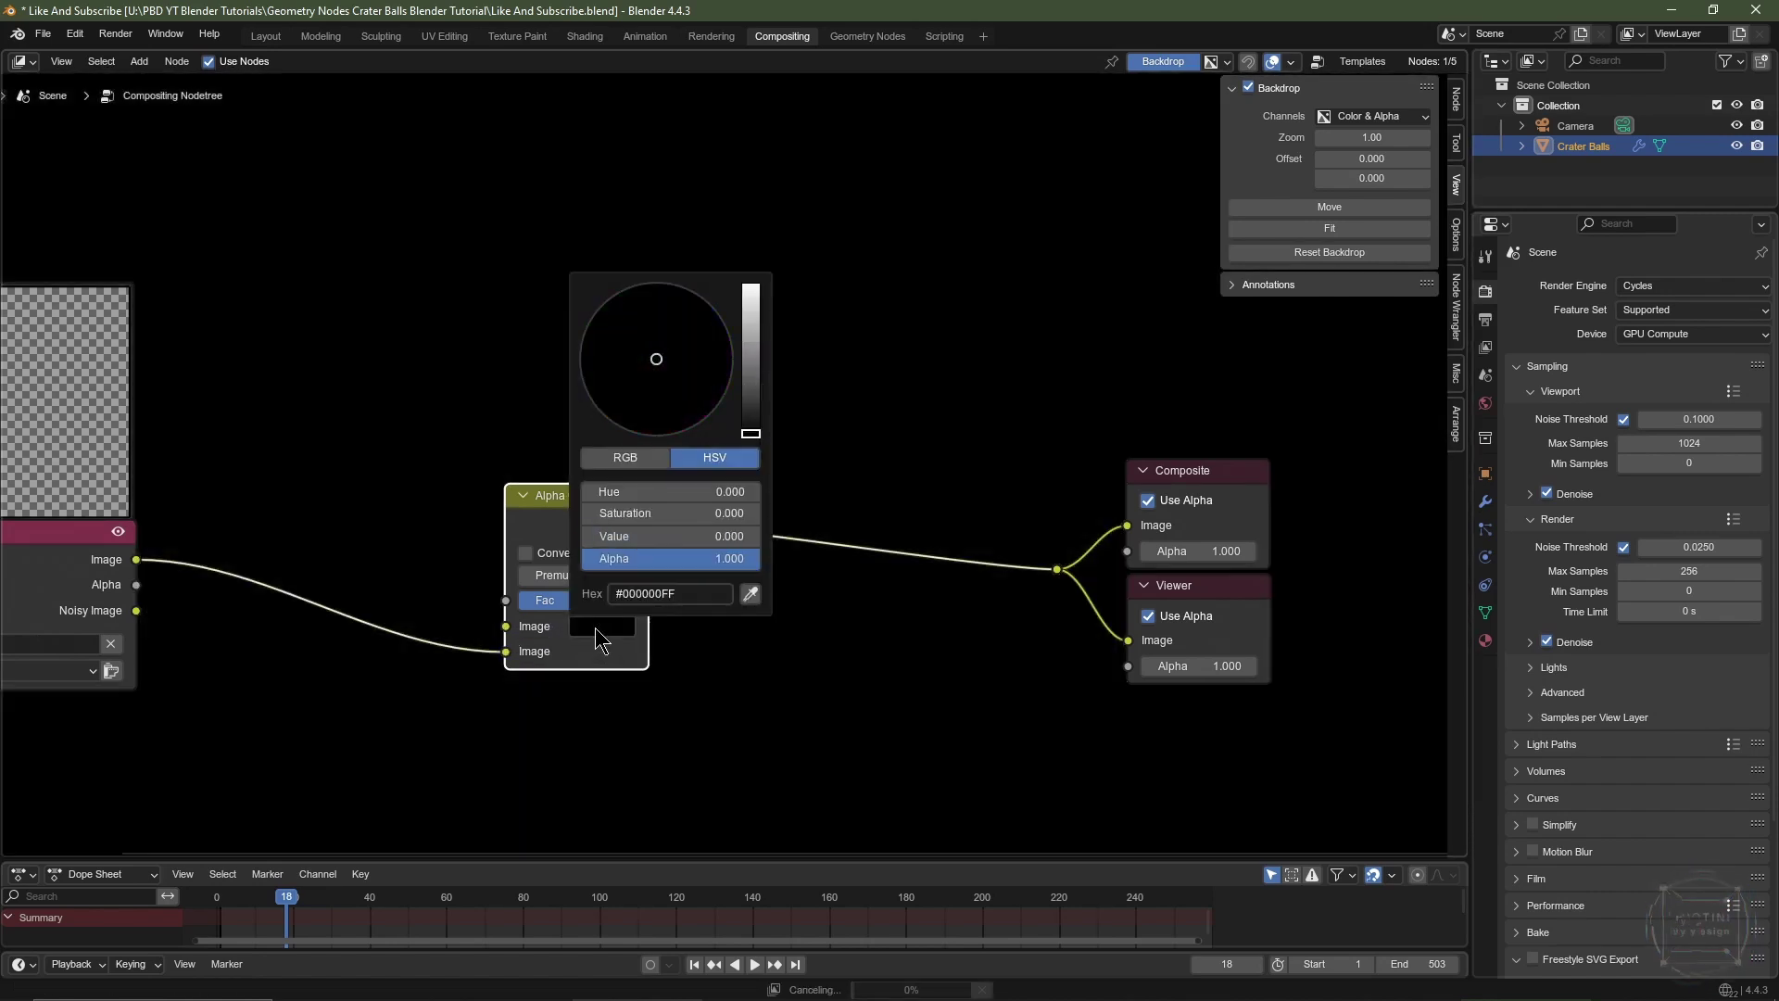
drag(591, 652, 293, 670)
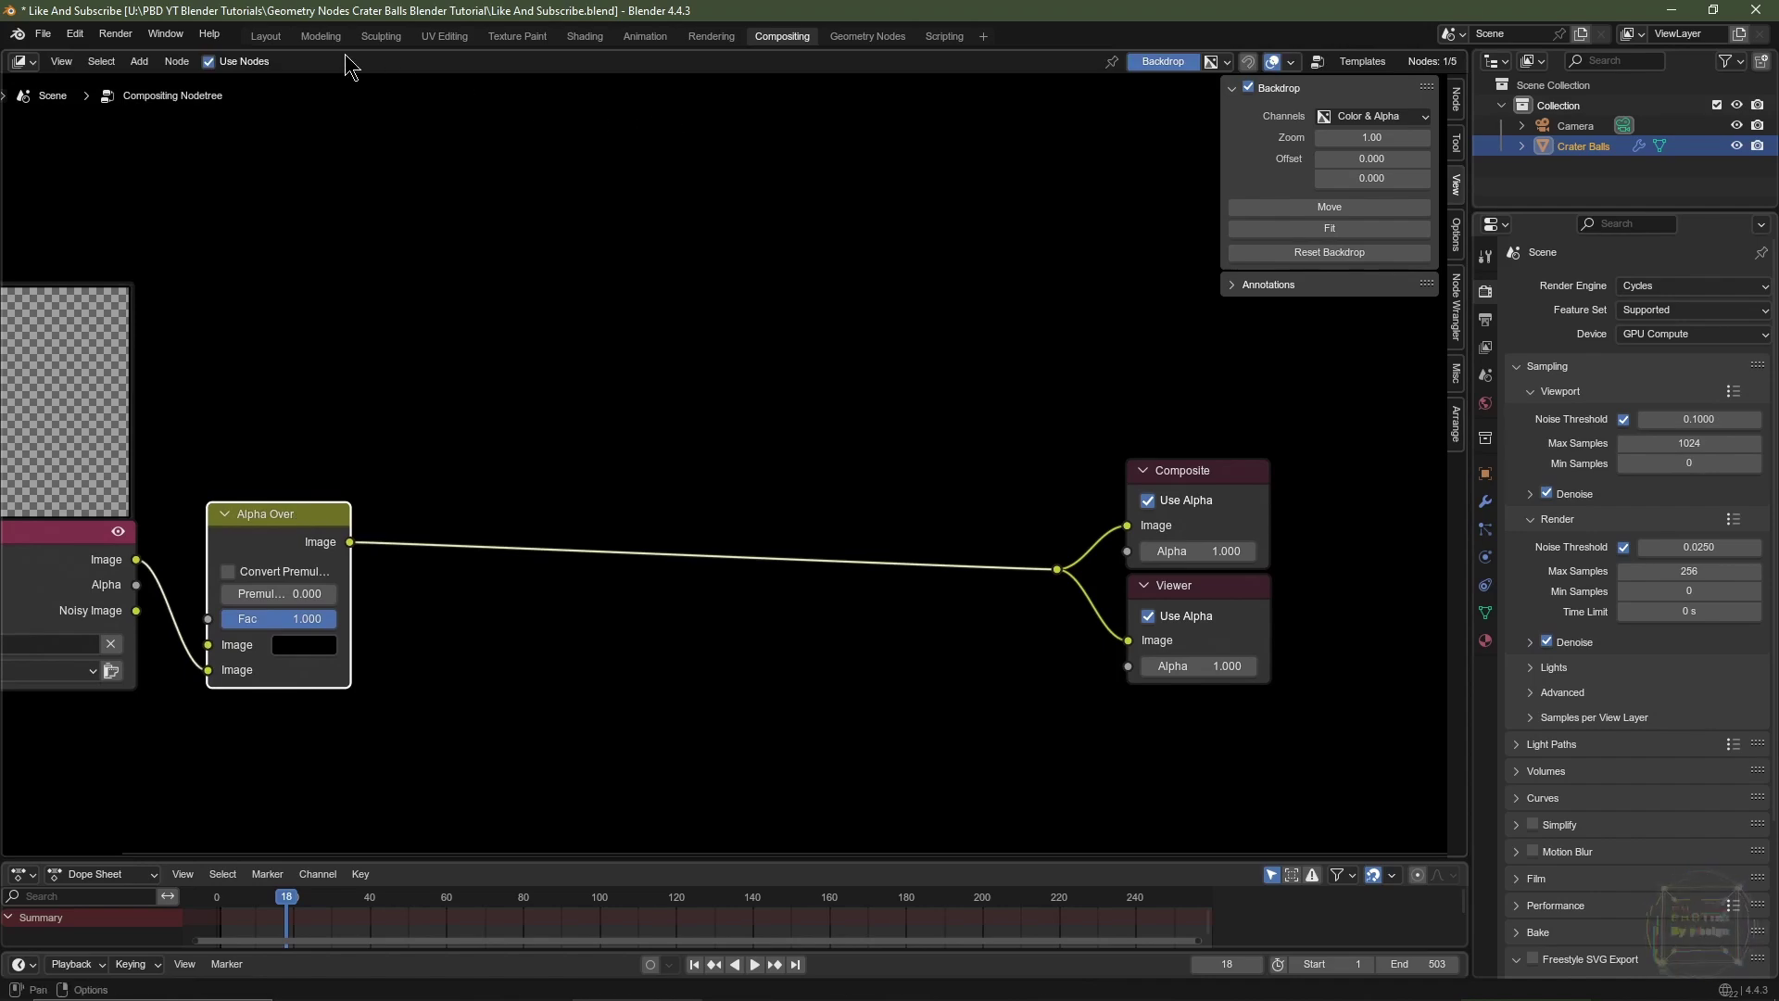
Step: Render the current frame from the Layout workspace and close the render window
click(266, 38)
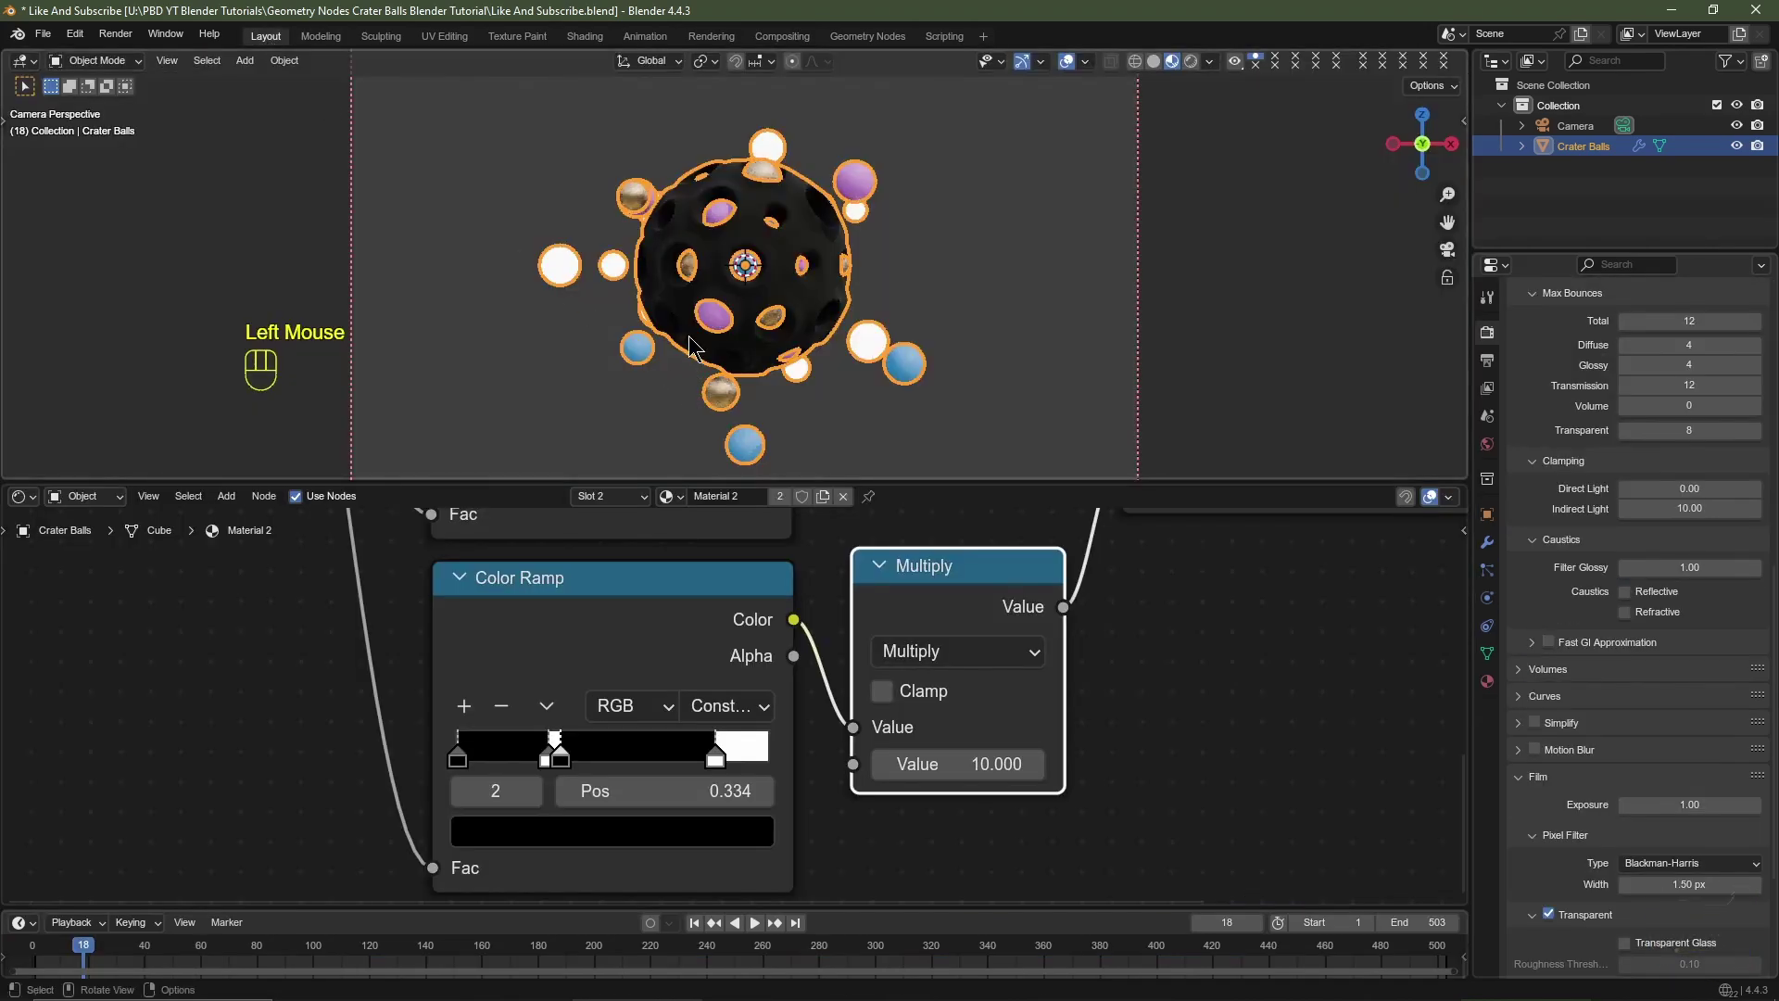
key(F12)
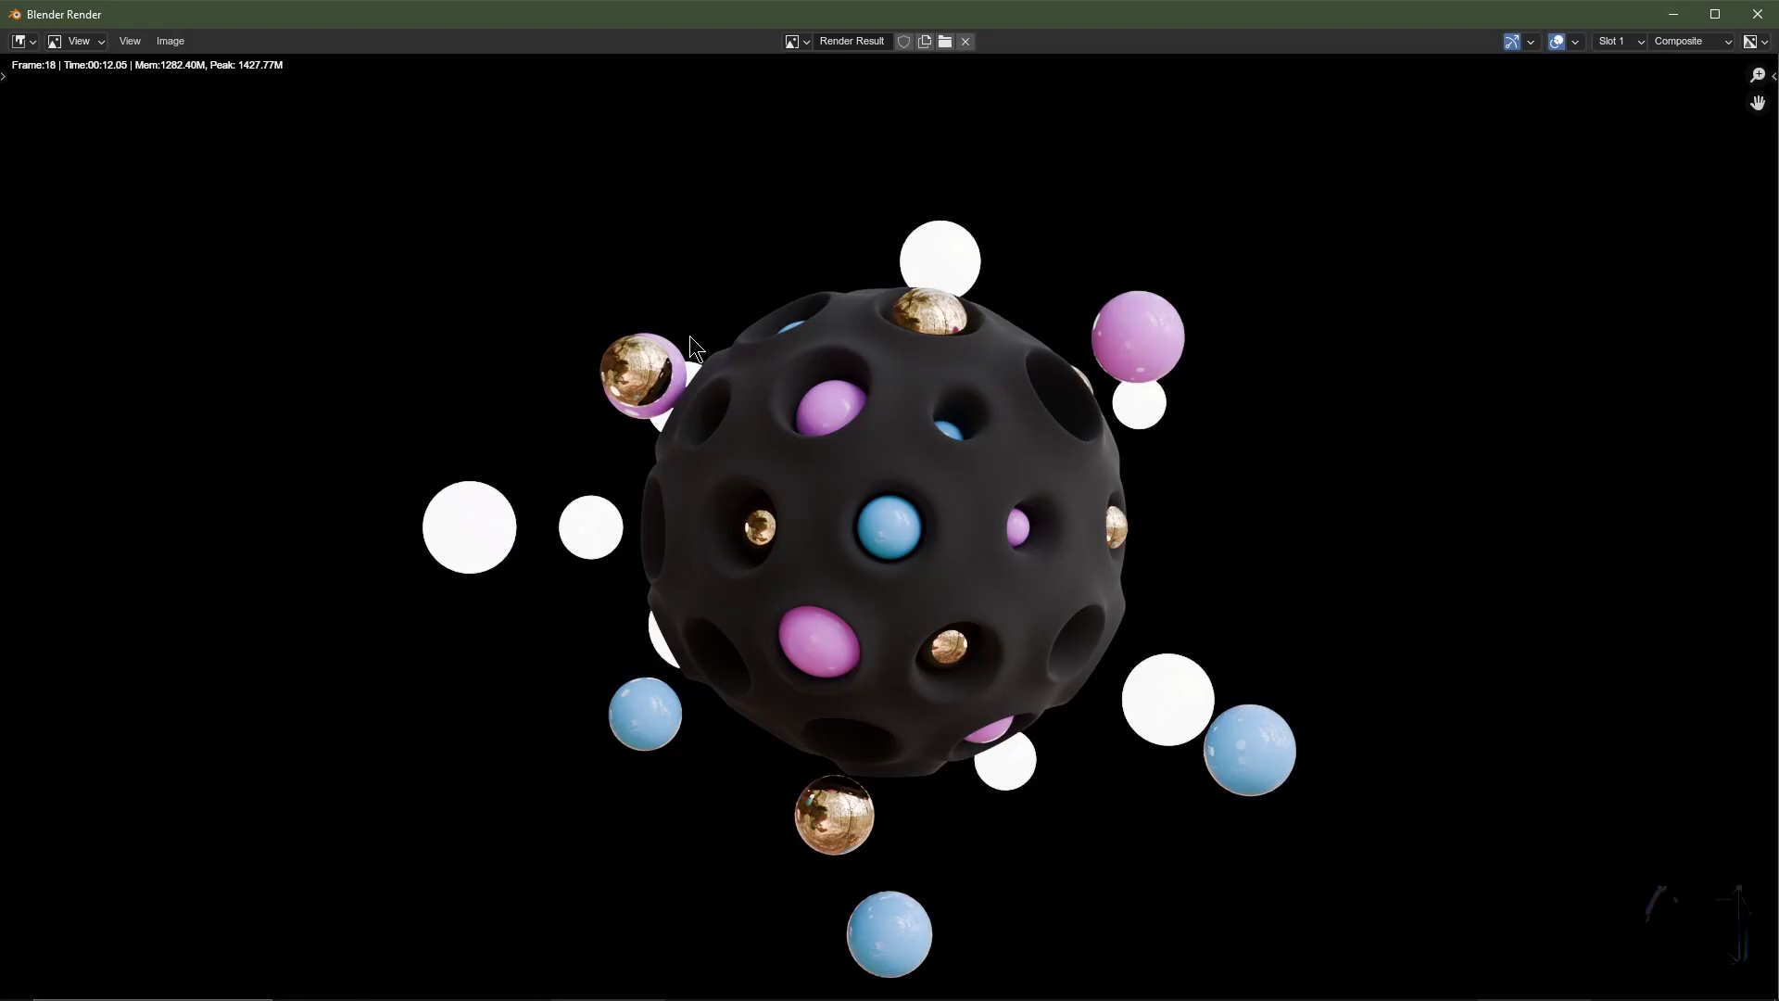
click(1758, 14)
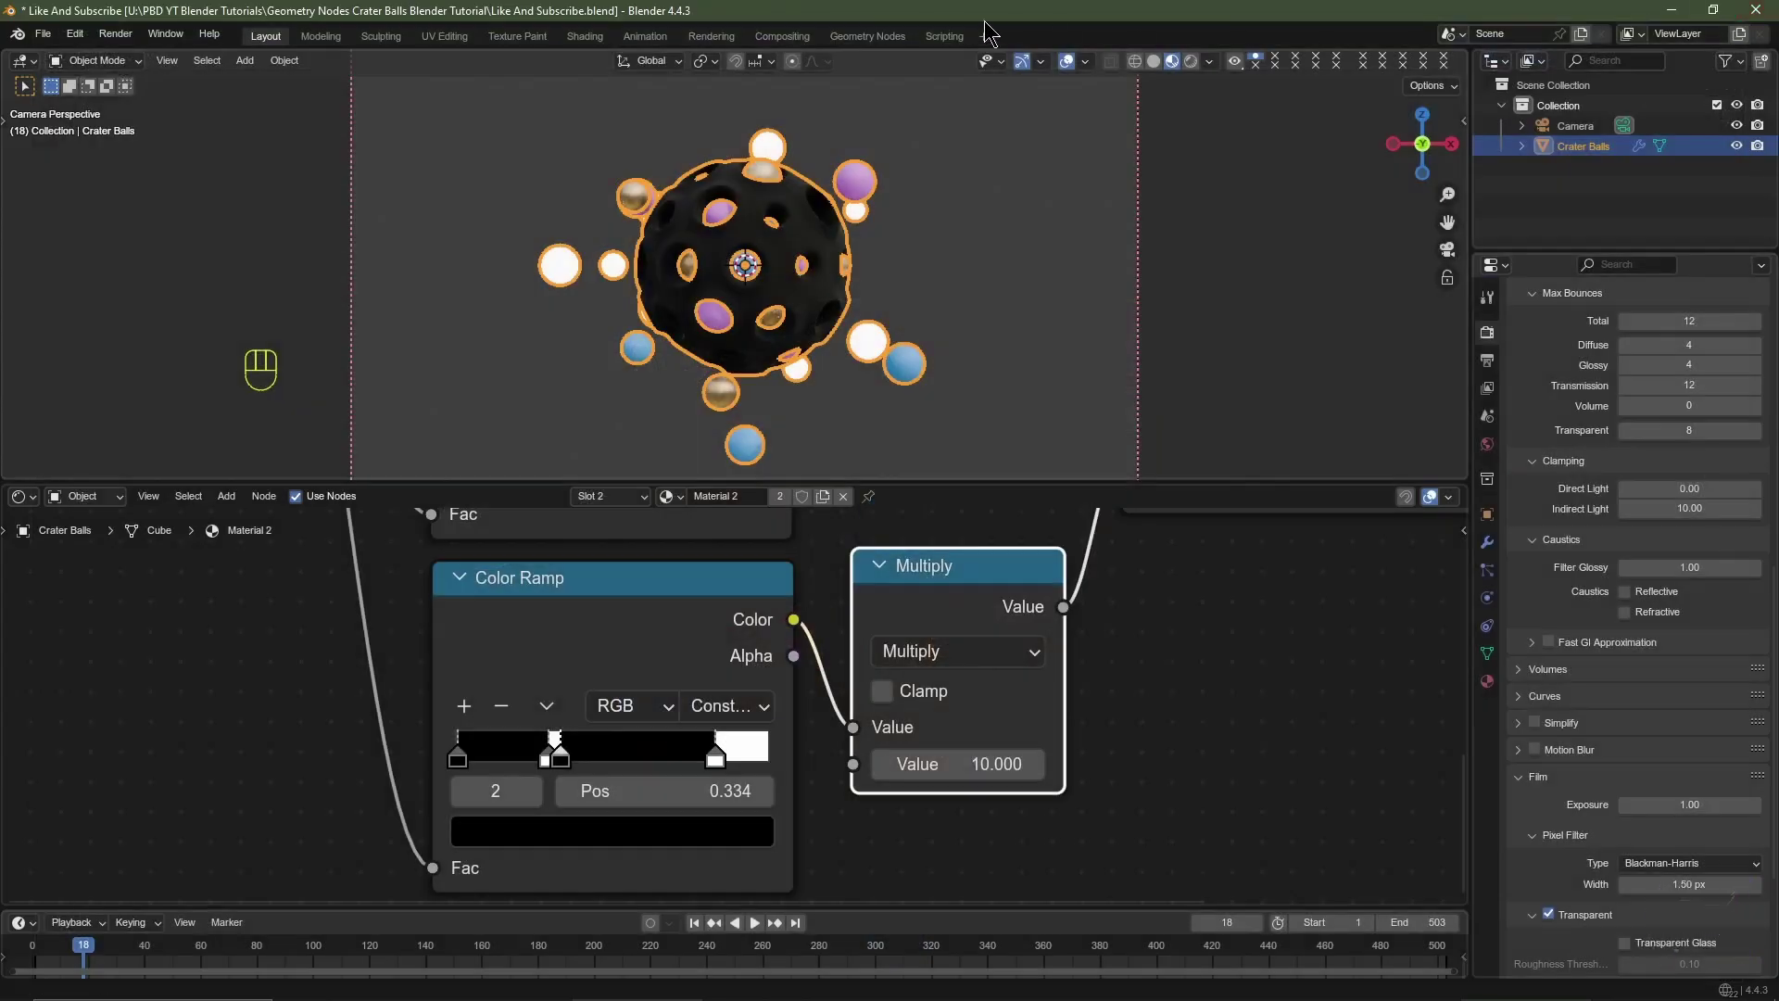
Step: Return to the Compositing workspace, fit the backdrop to the available area and hide the sidebar
click(776, 39)
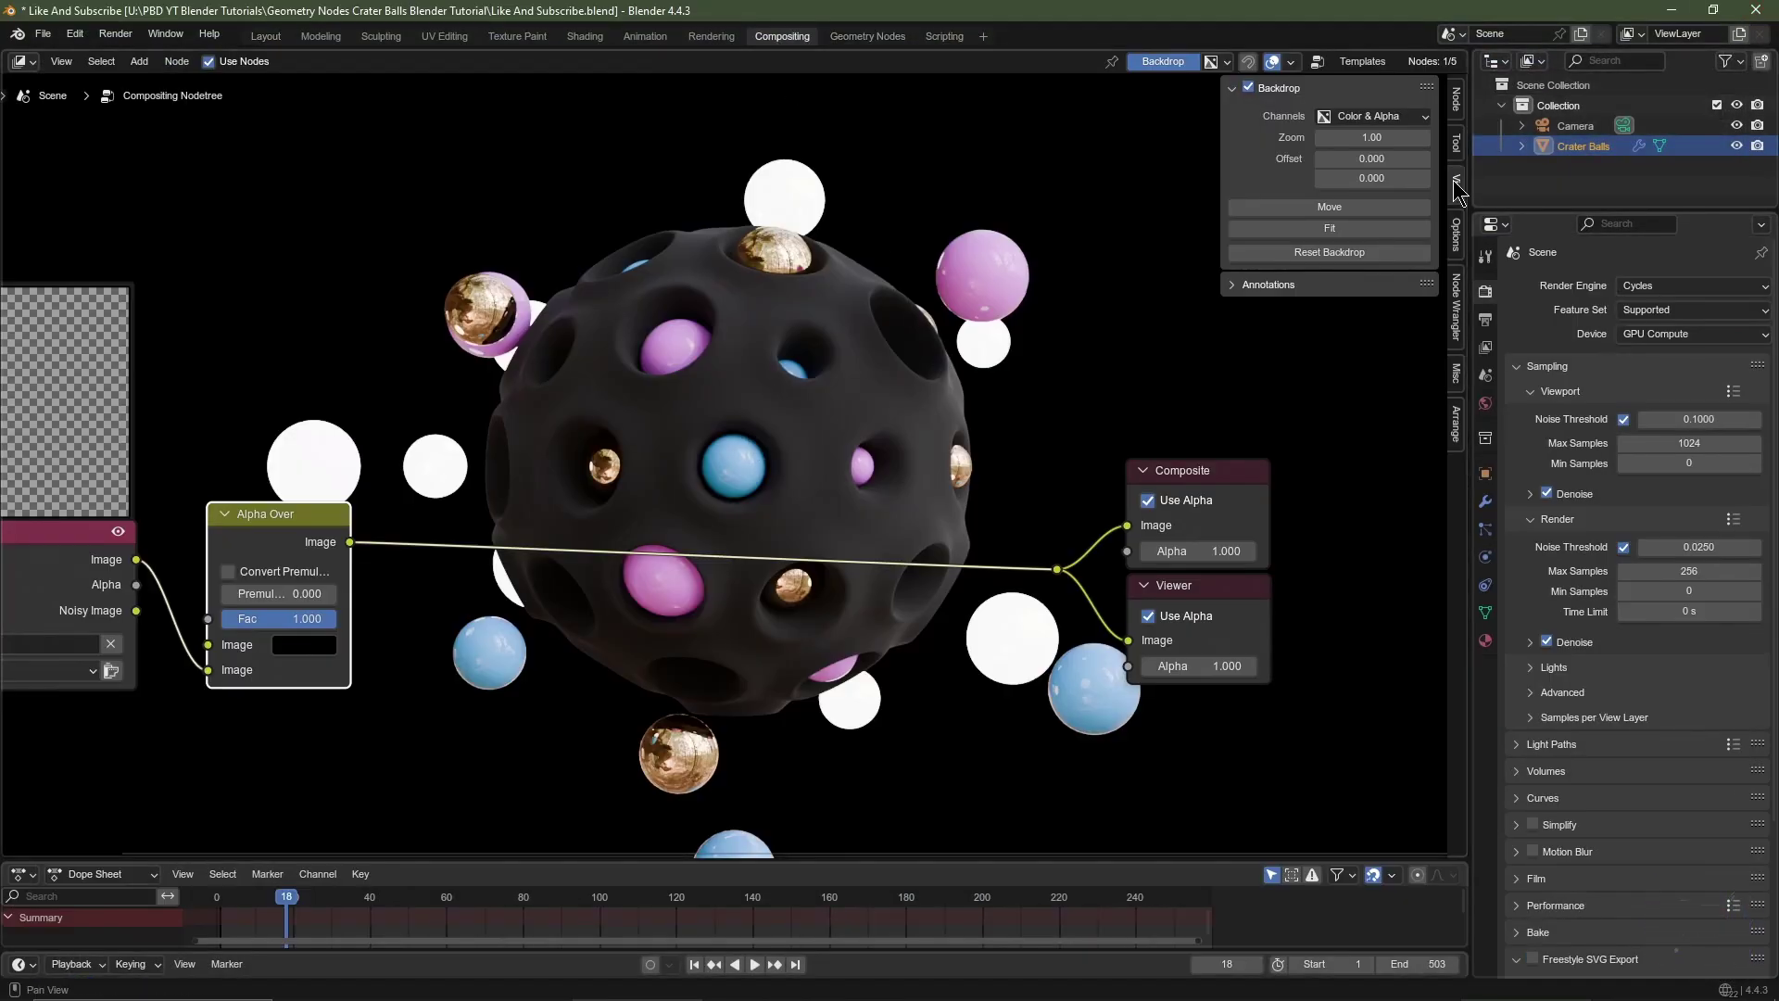
click(1315, 228)
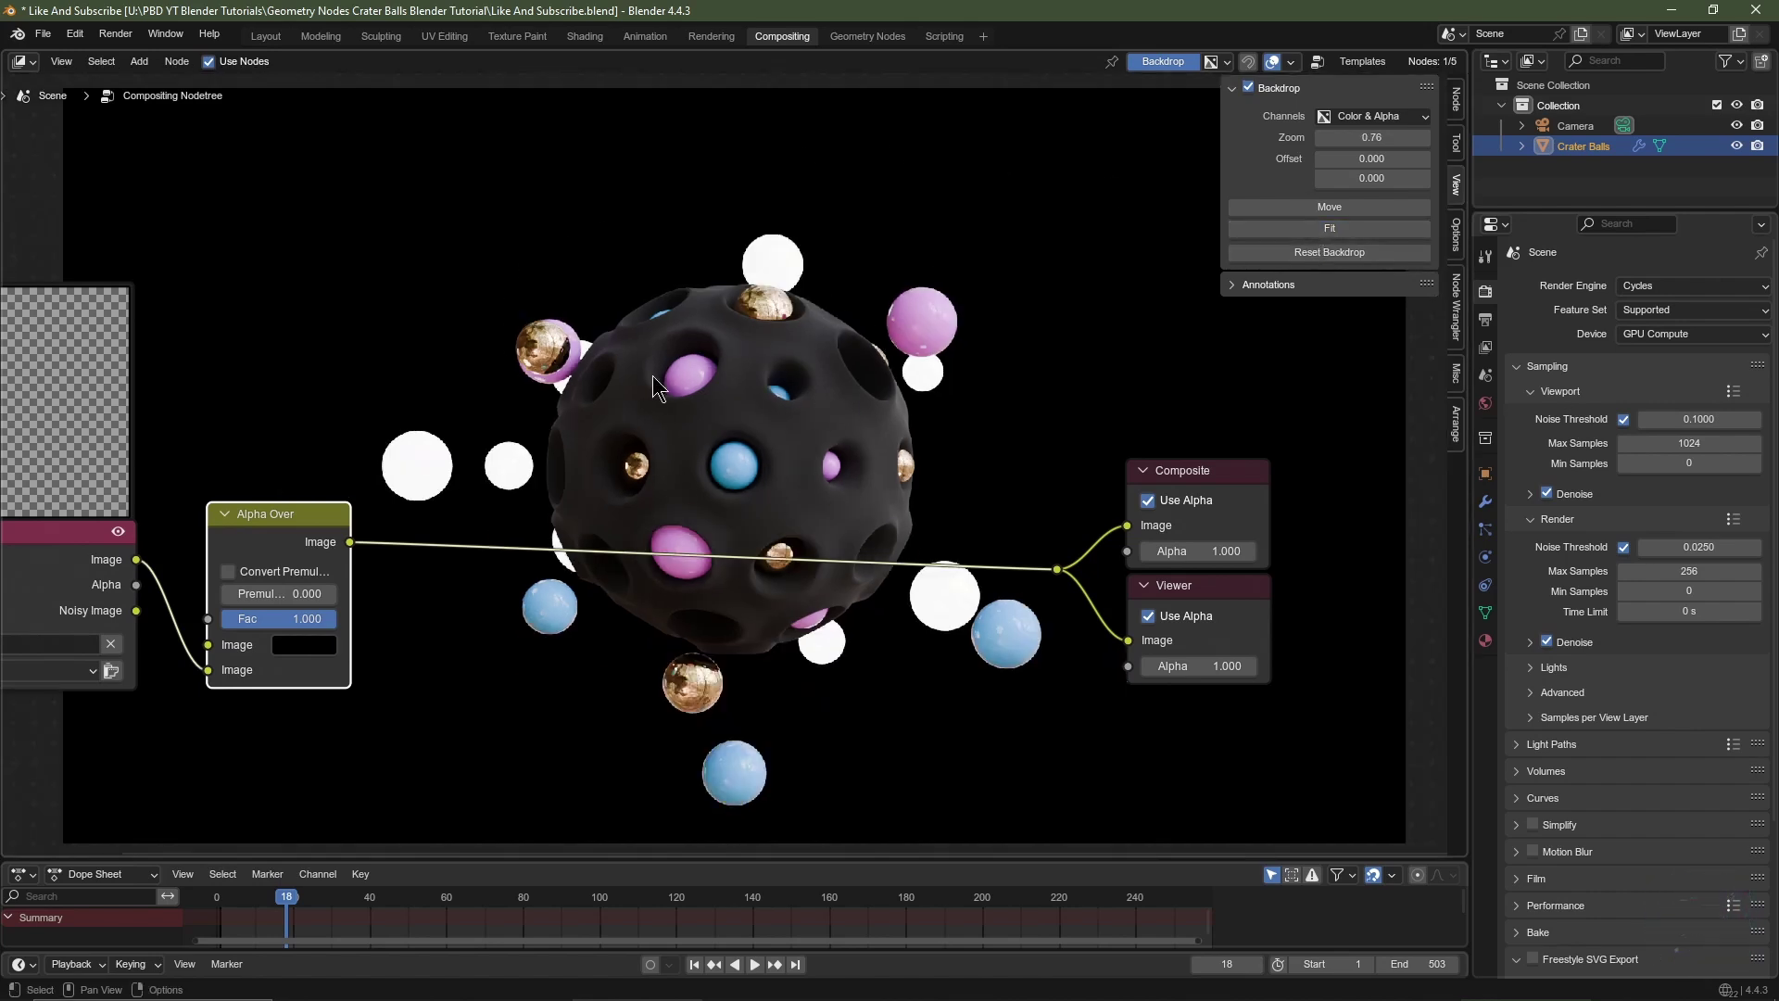
key(n)
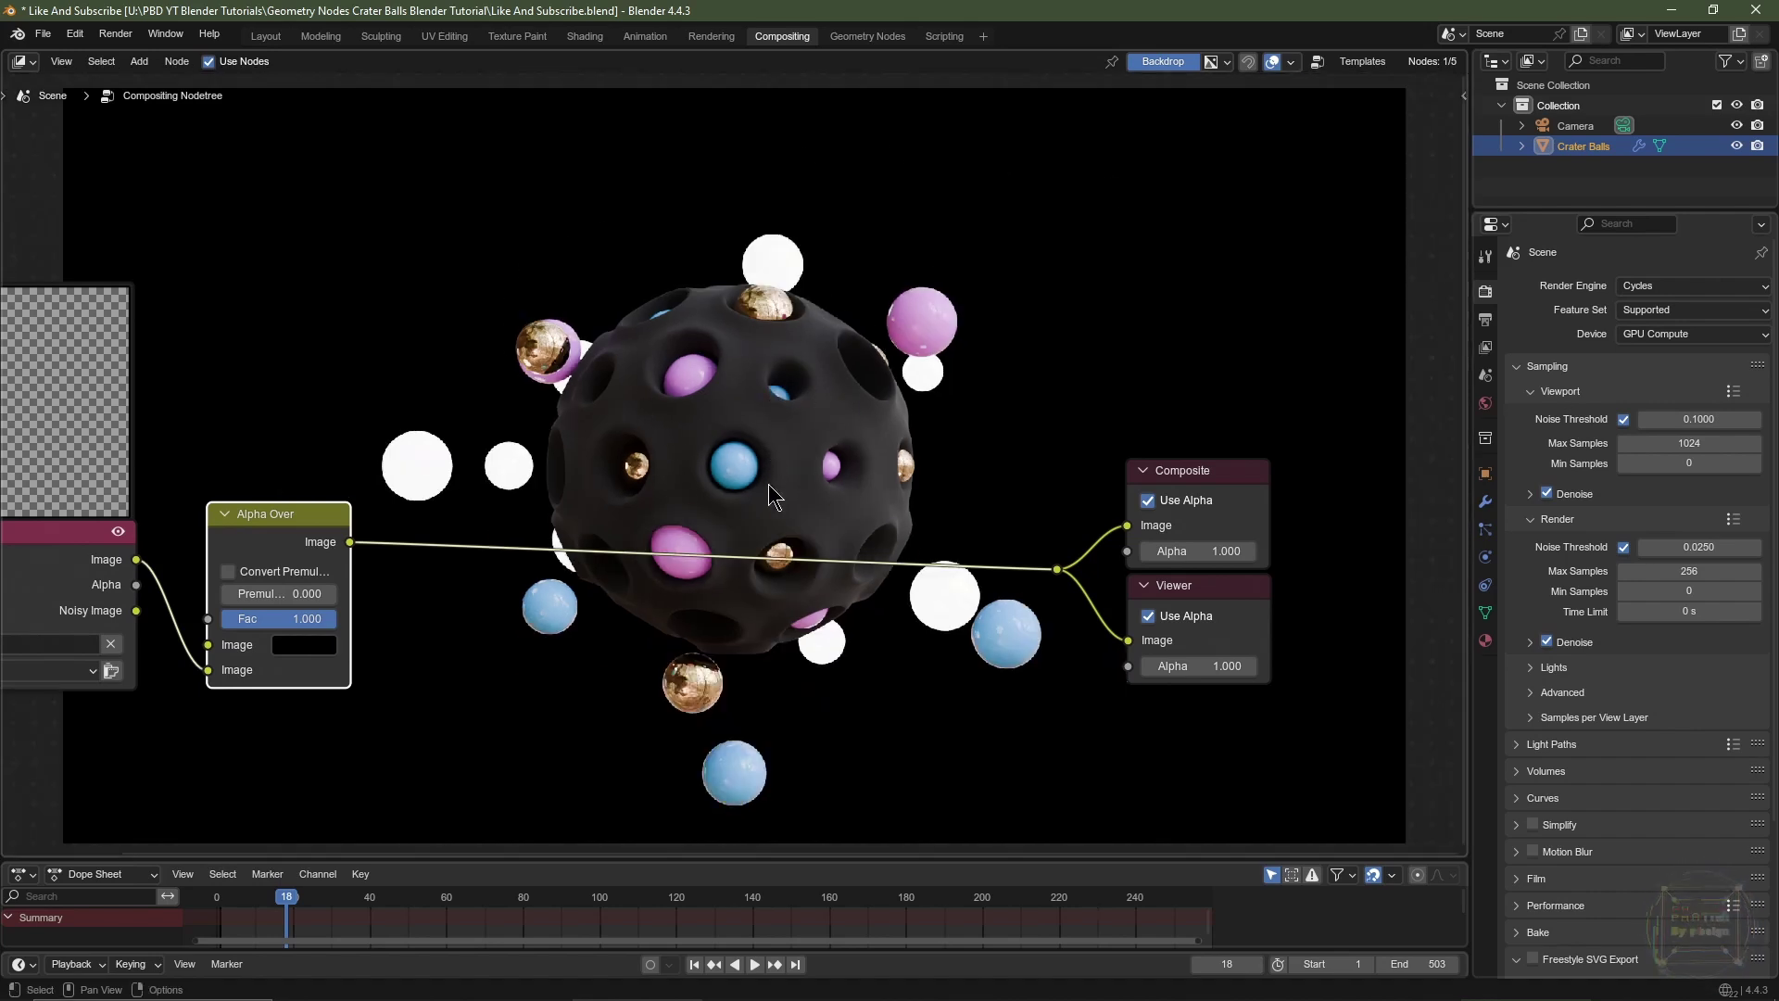
Step: Add a Sun Beams node after Alpha Over and insert a Mix color node on the link to the output reroute
key(Home)
key(shift+a)
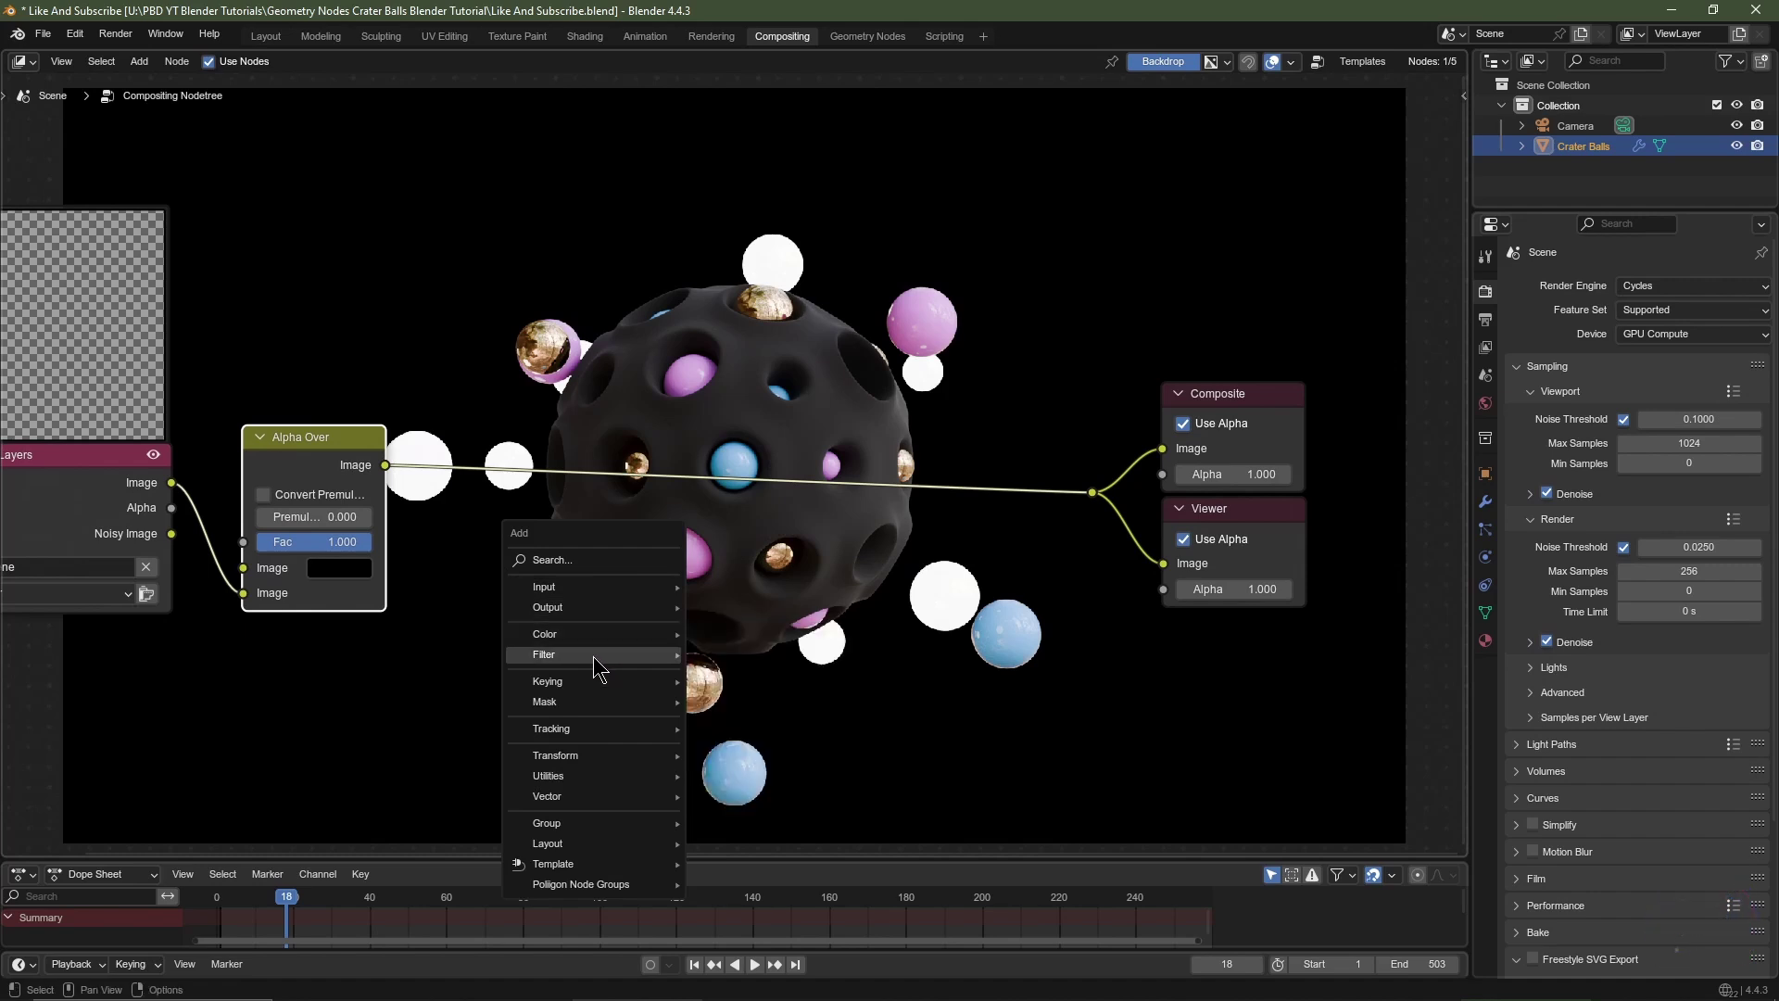
mouse_move(593, 656)
click(741, 897)
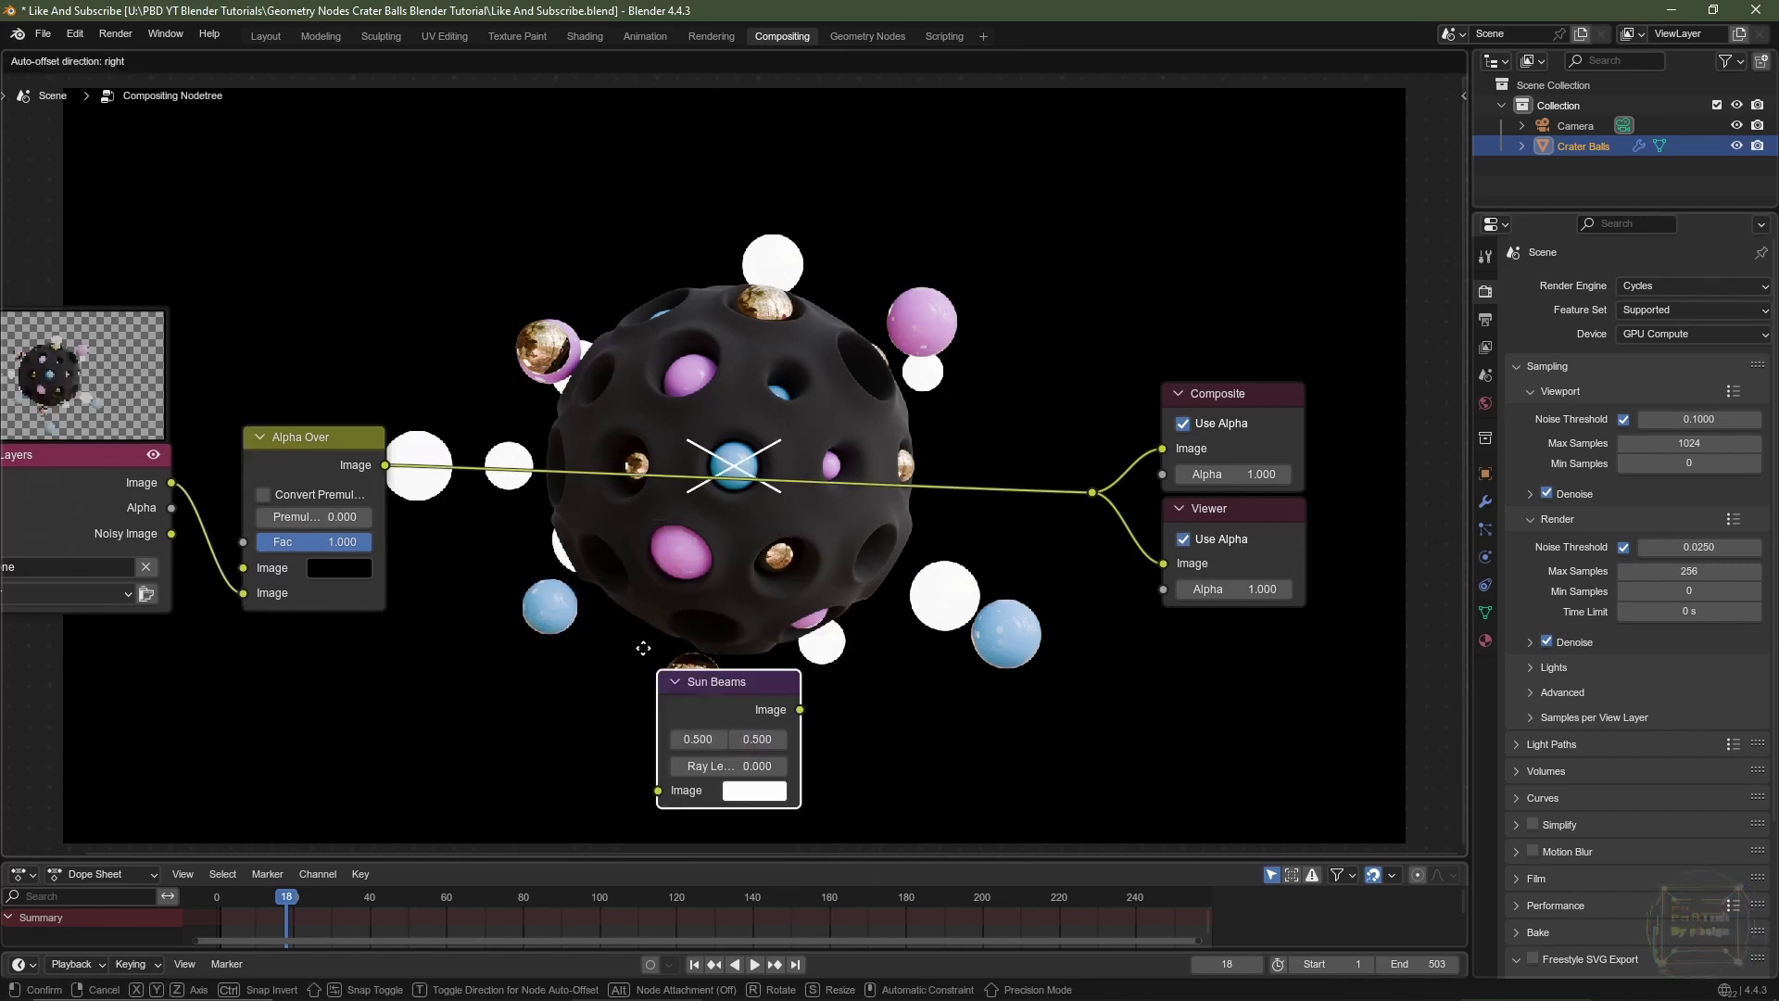
click(491, 542)
key(shift+a)
mouse_move(492, 513)
mouse_move(556, 536)
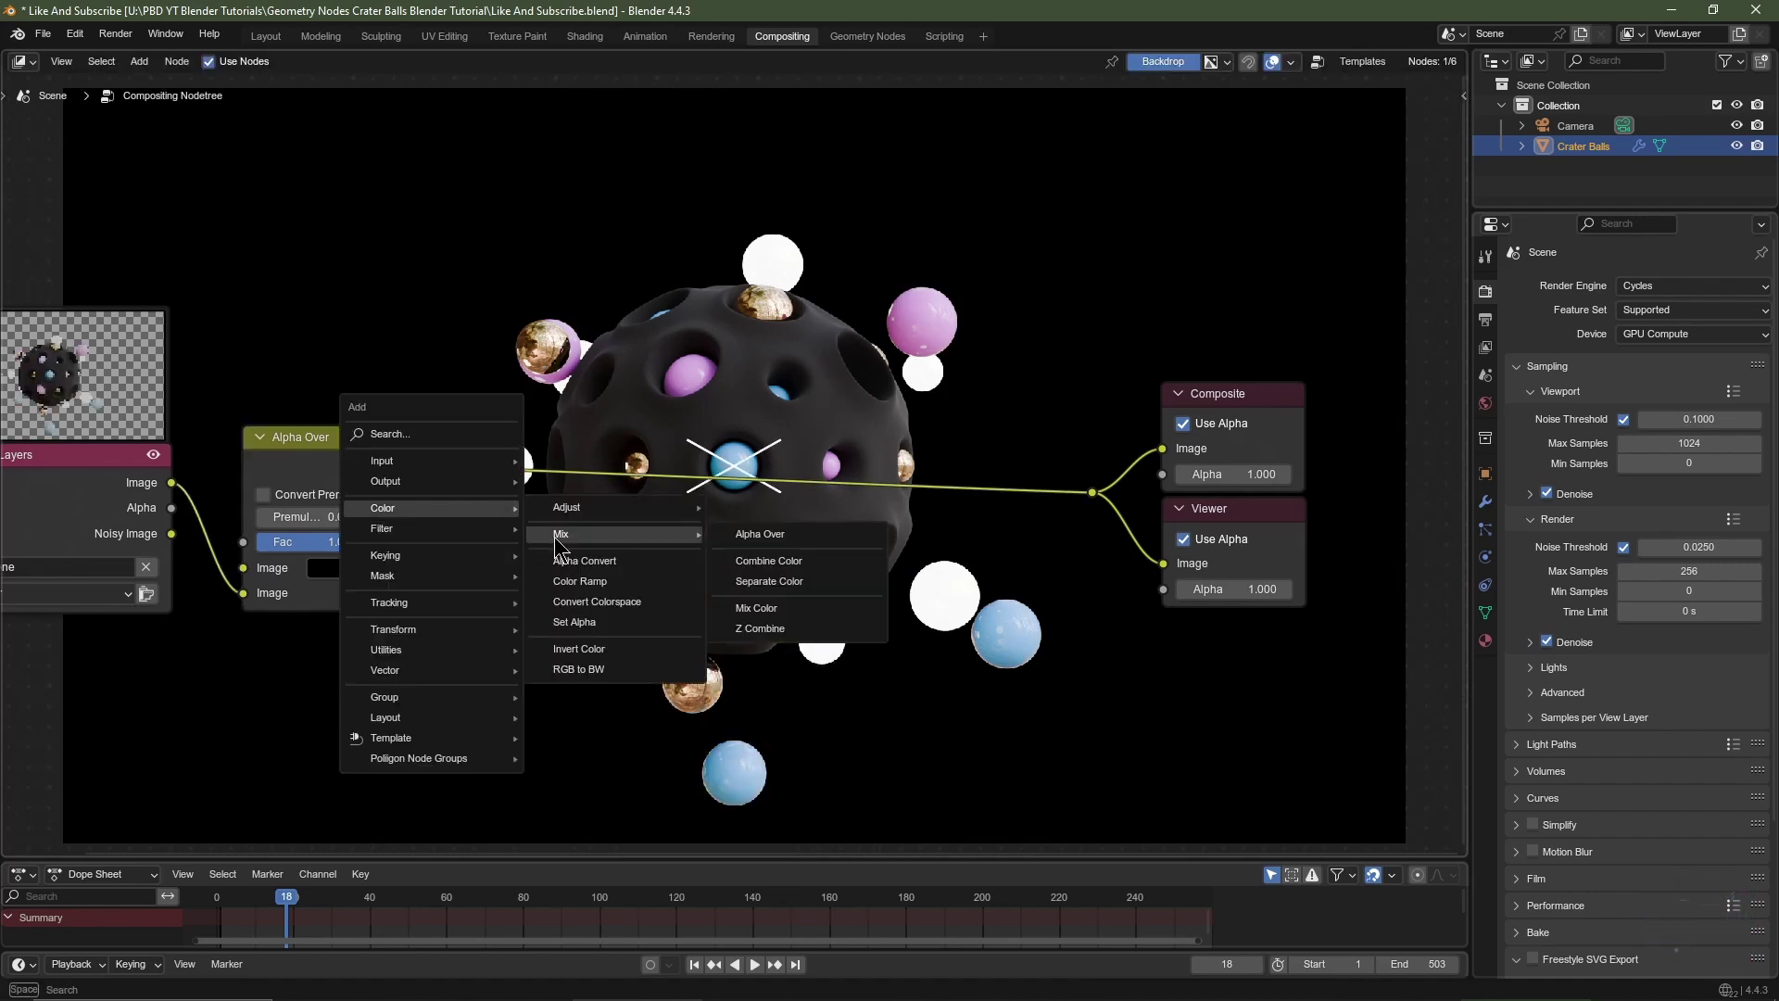
click(793, 612)
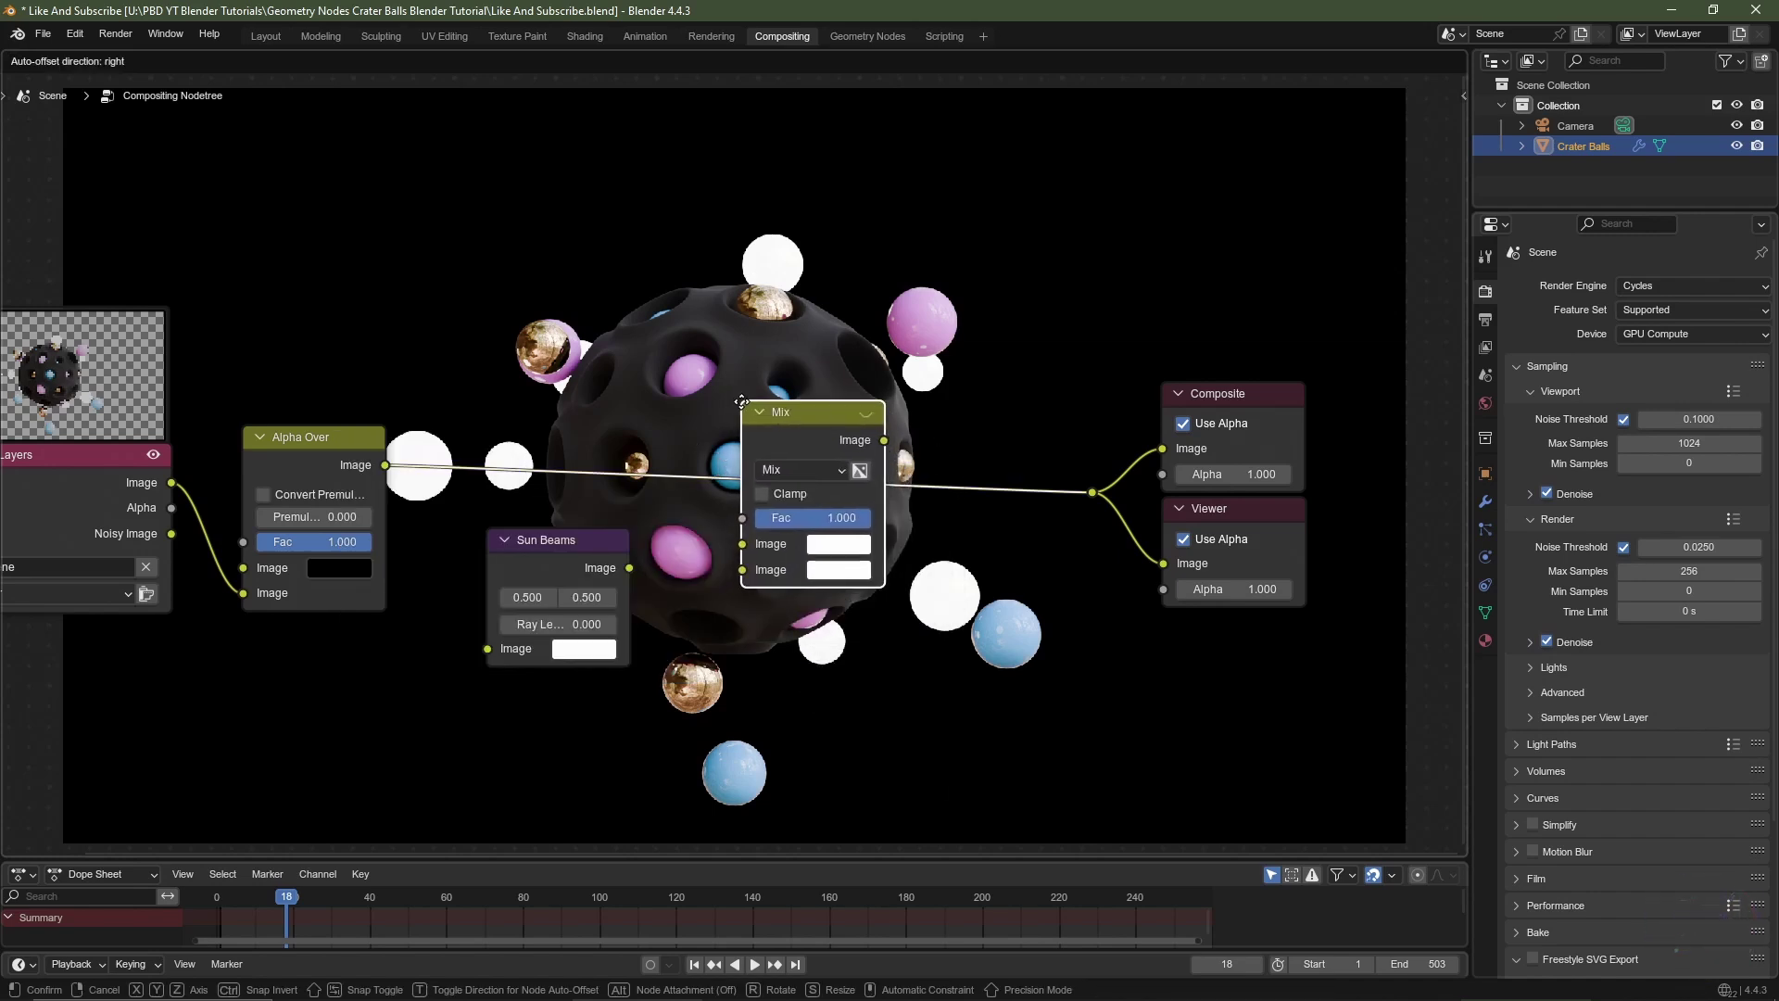
click(741, 402)
Step: Route the Alpha Over image through Sun Beams into Mix's second Image input and set the Ray Length to 0.5
drag(385, 465, 480, 667)
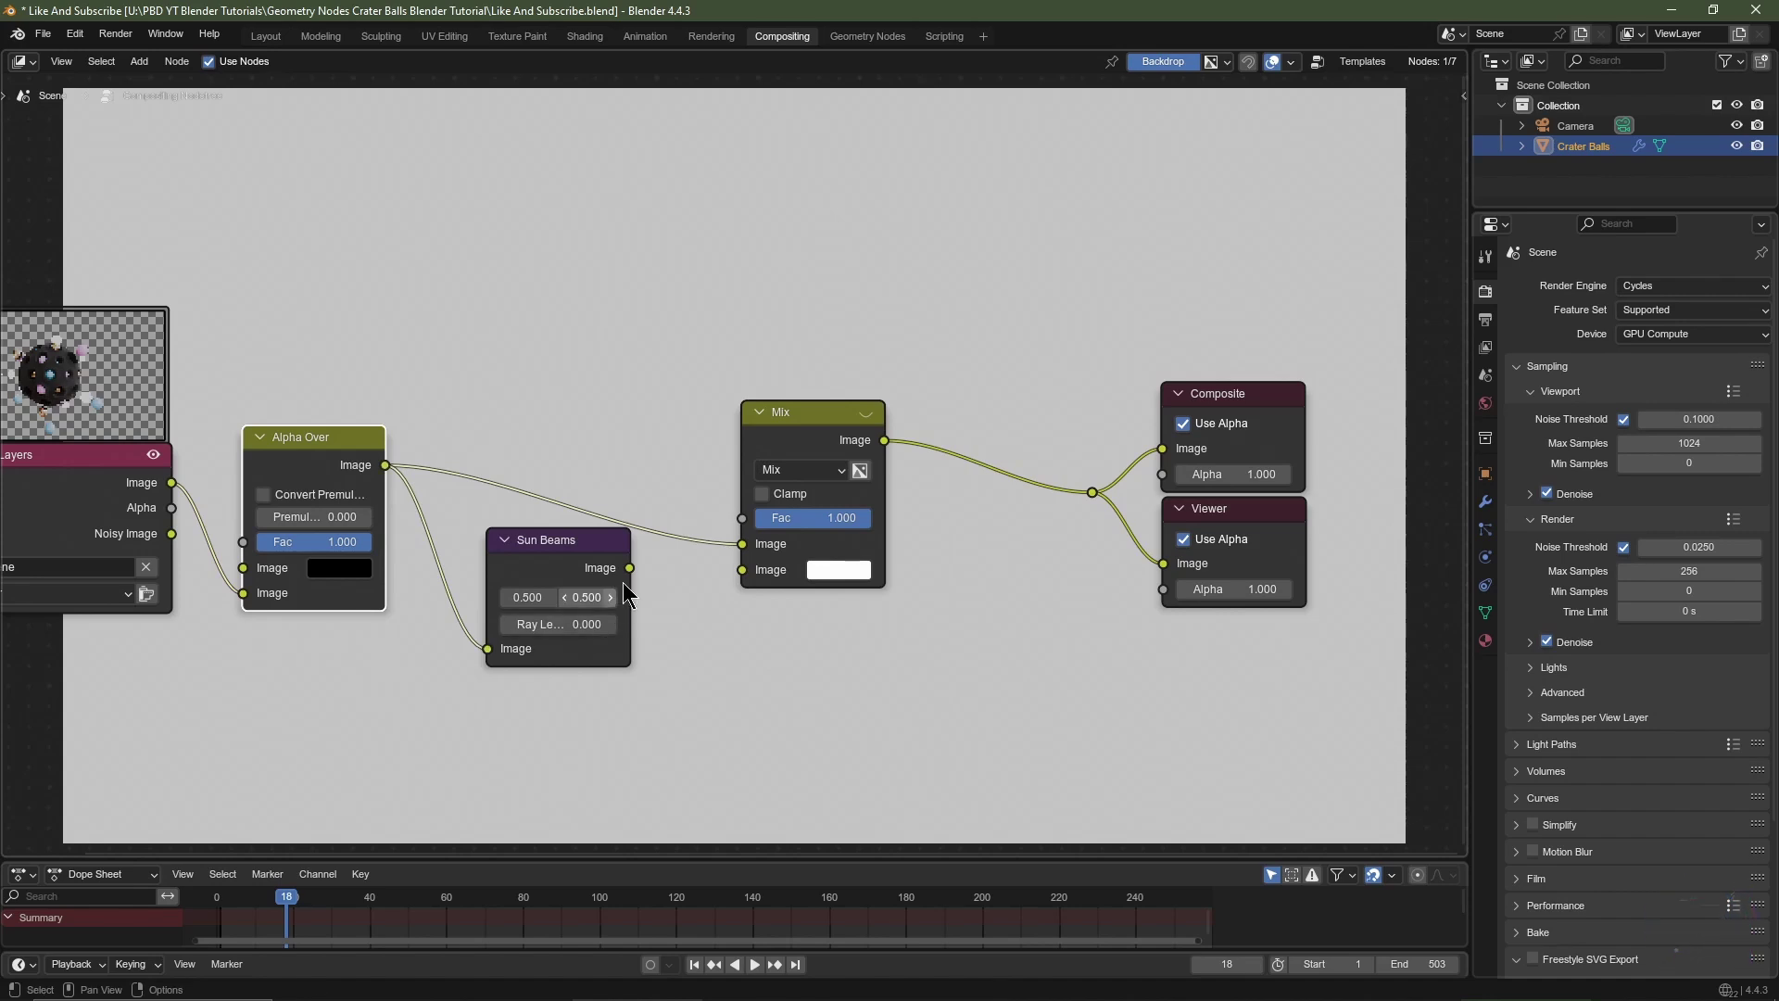
click(626, 607)
drag(631, 568, 739, 571)
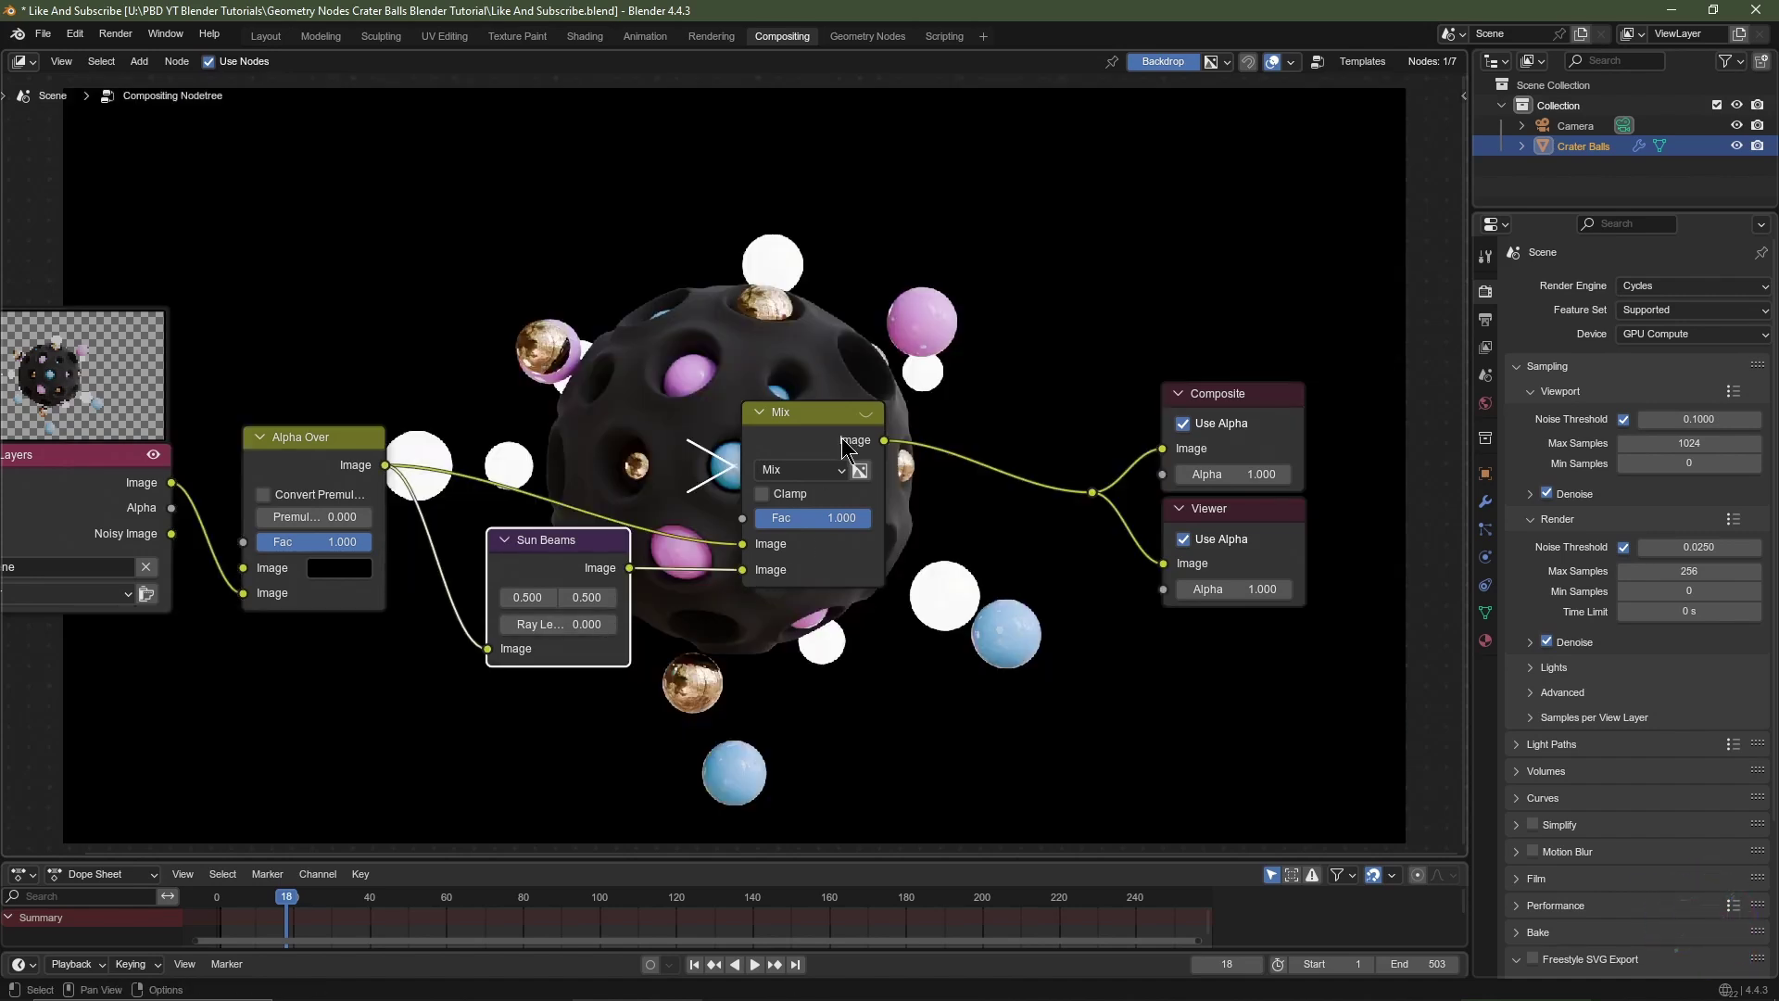
click(568, 625)
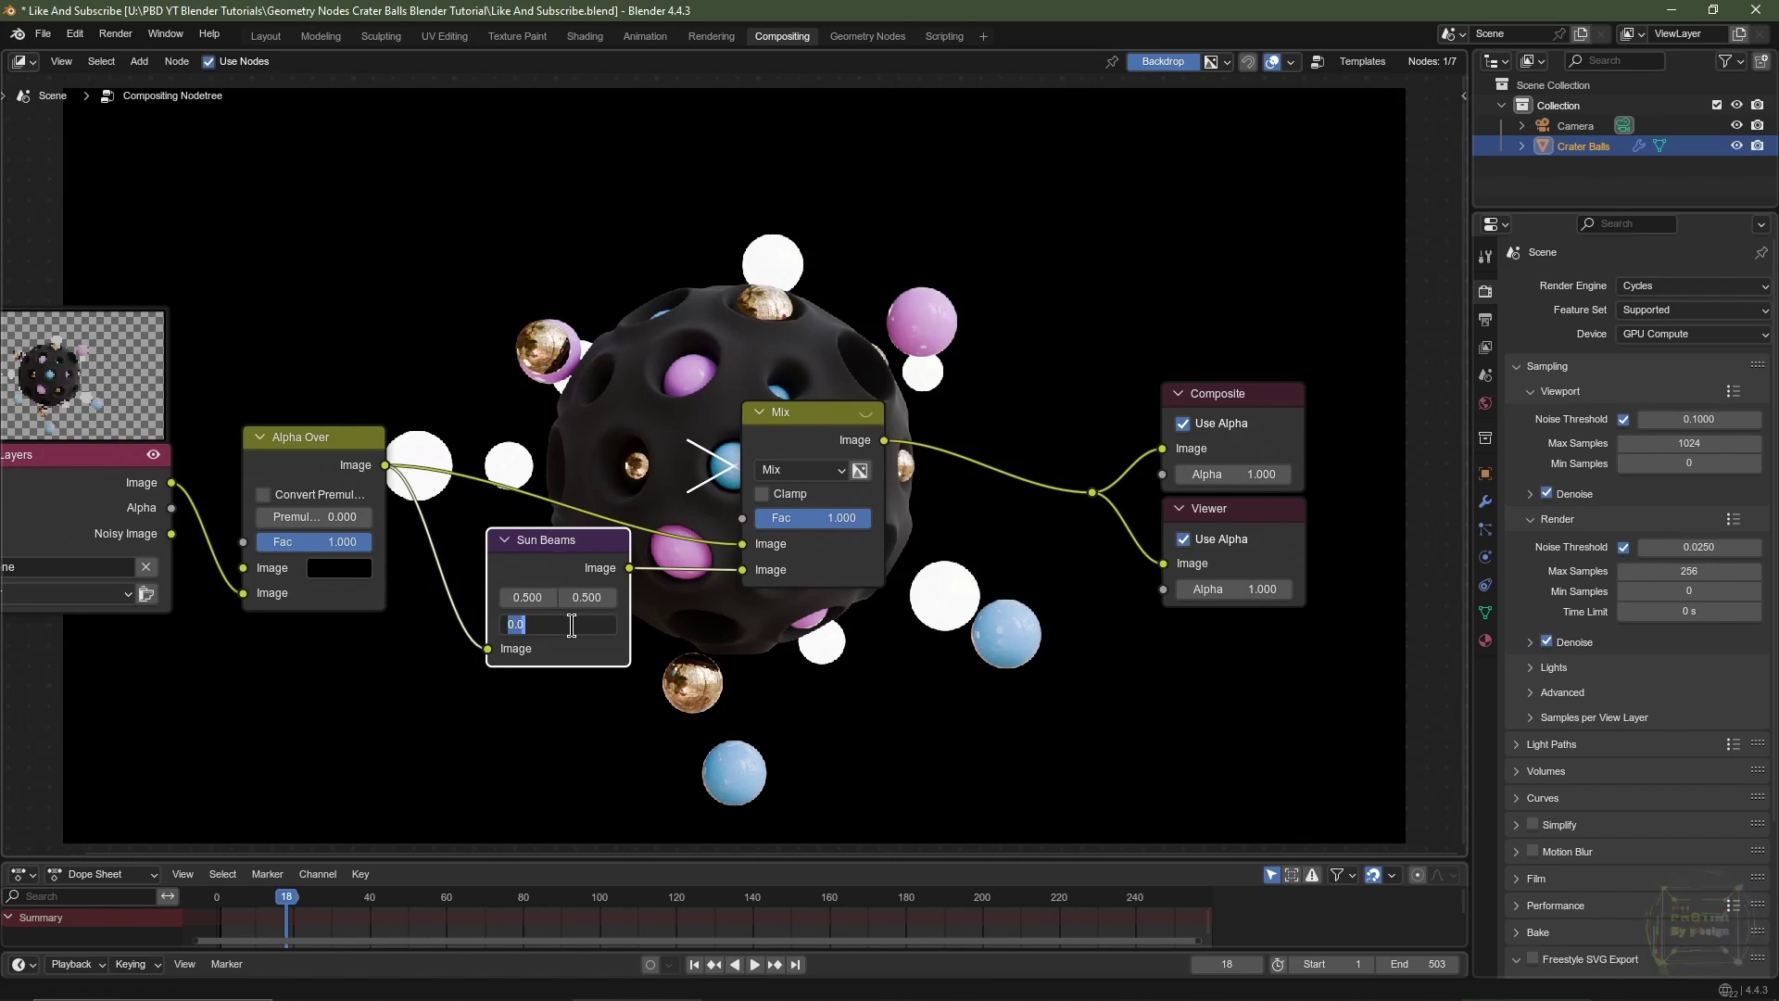
key(Return)
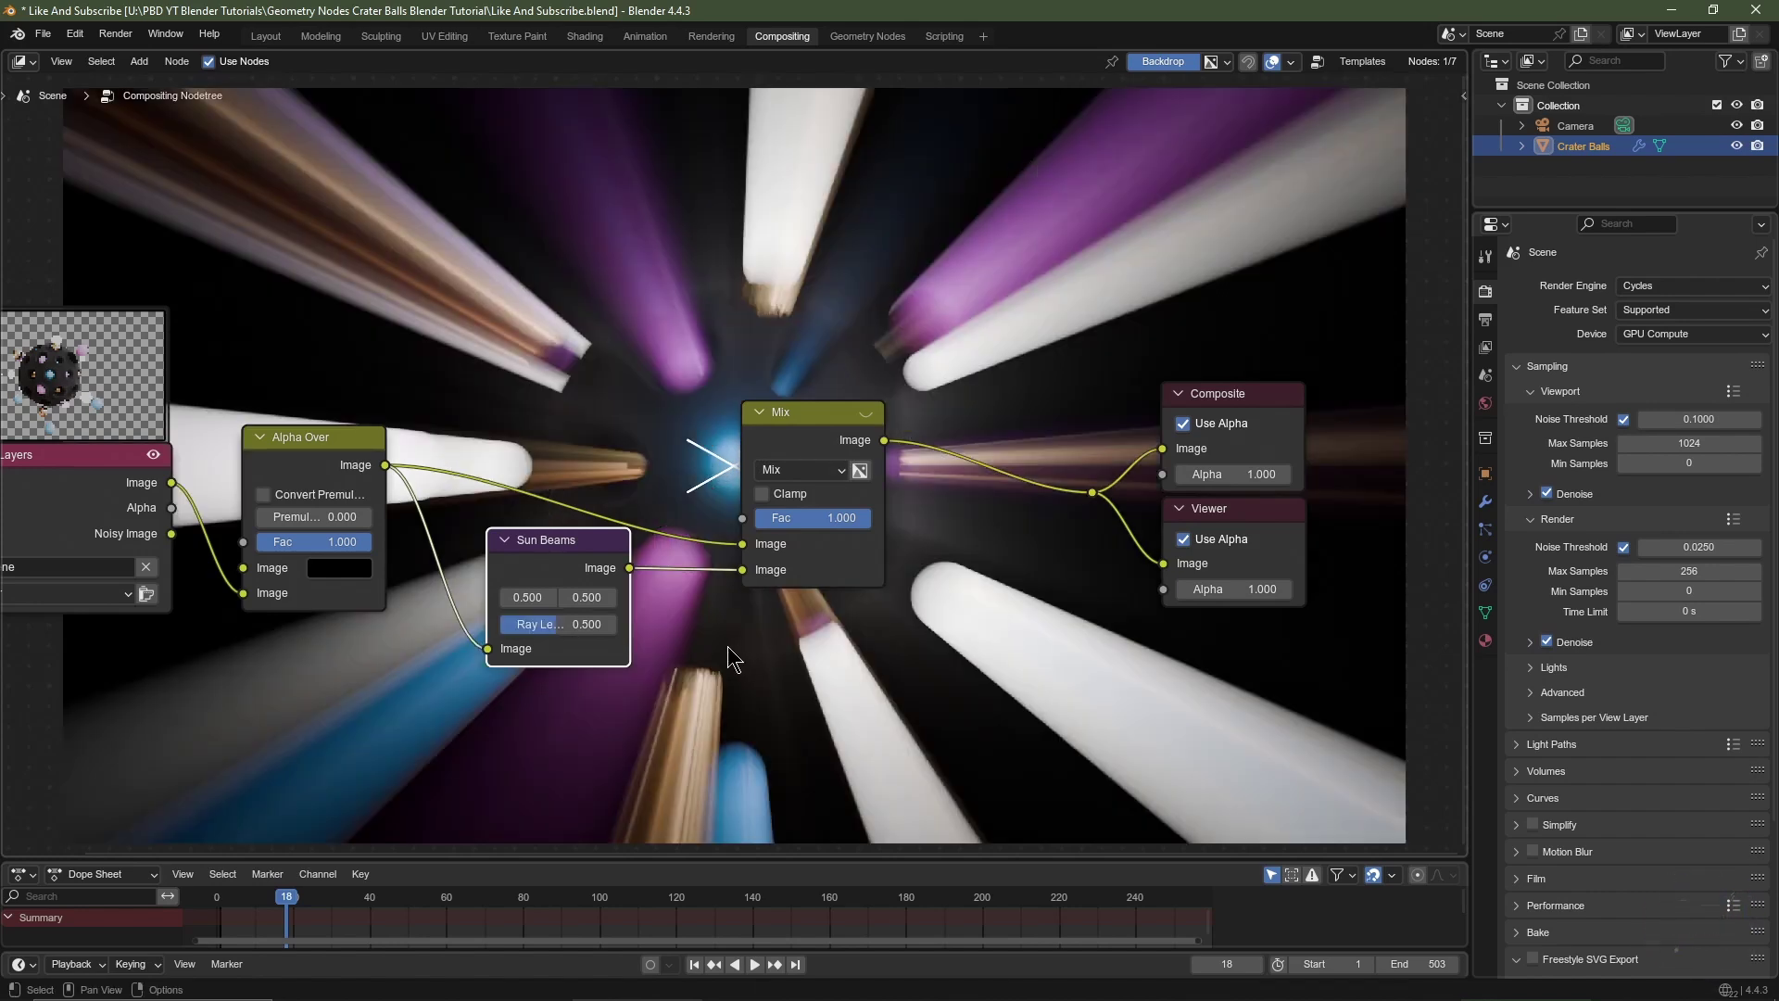
Step: Insert a Blur node between the Sun Beams and Mix nodes
key(shift+a)
mouse_move(687, 669)
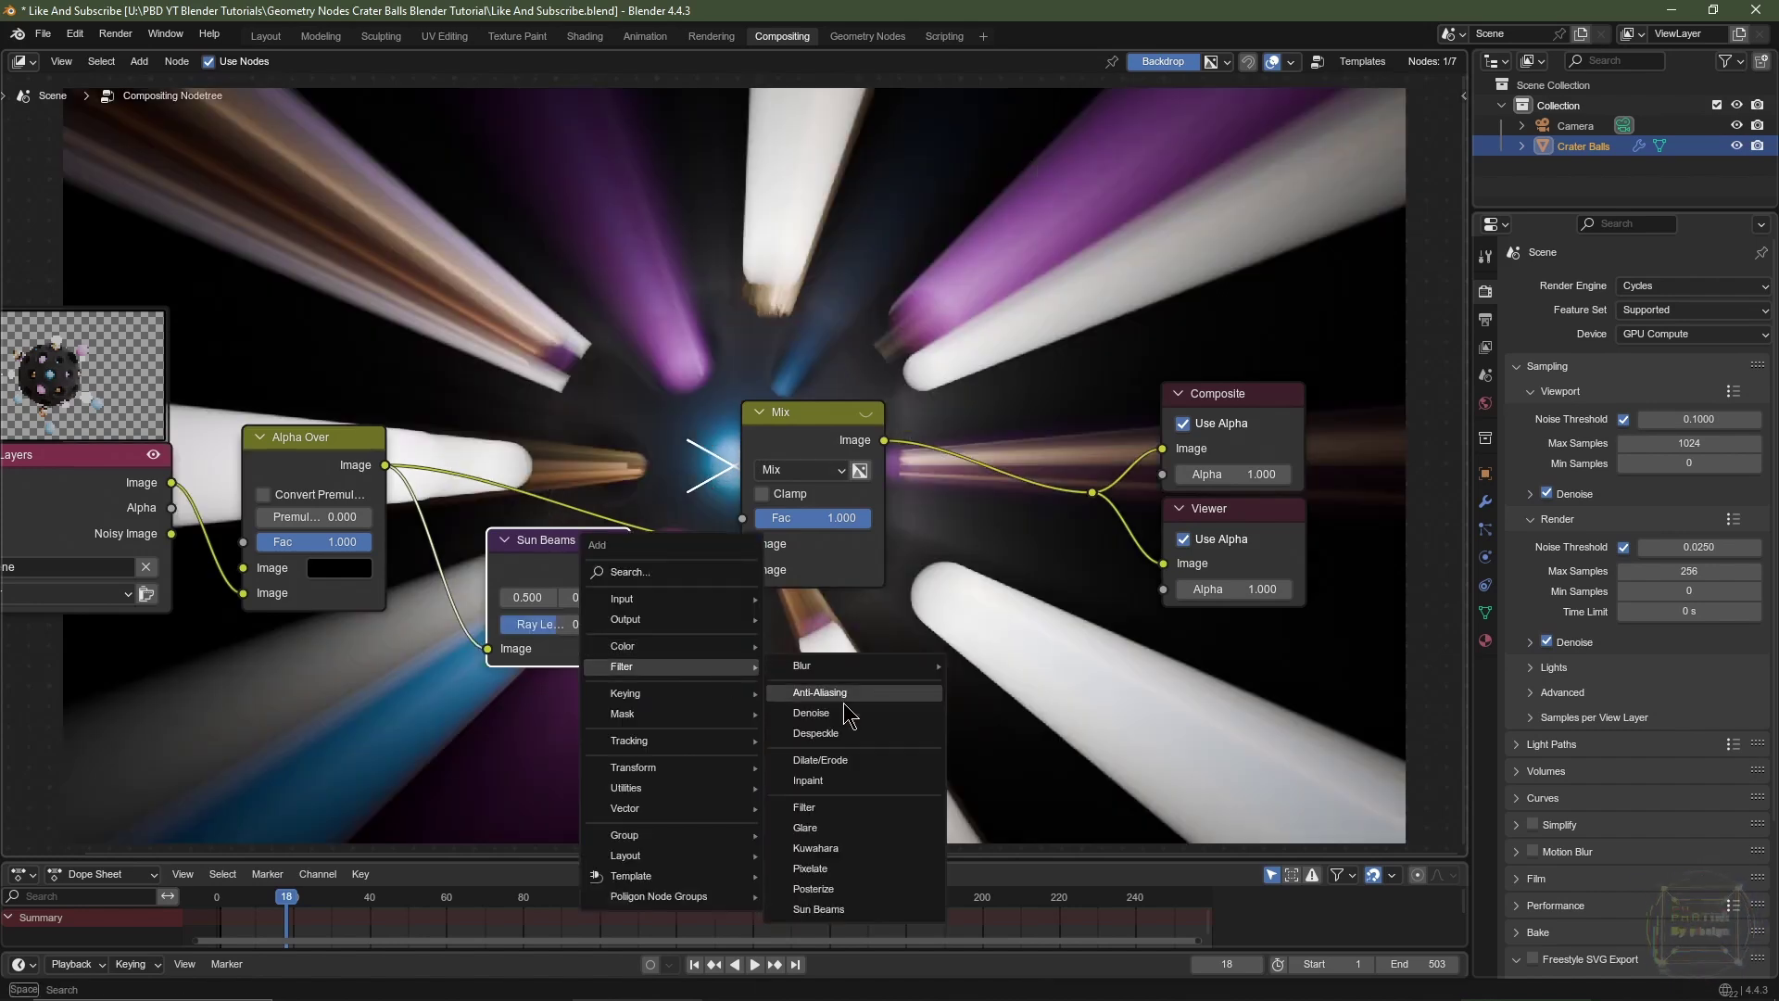
mouse_move(832, 671)
click(1008, 686)
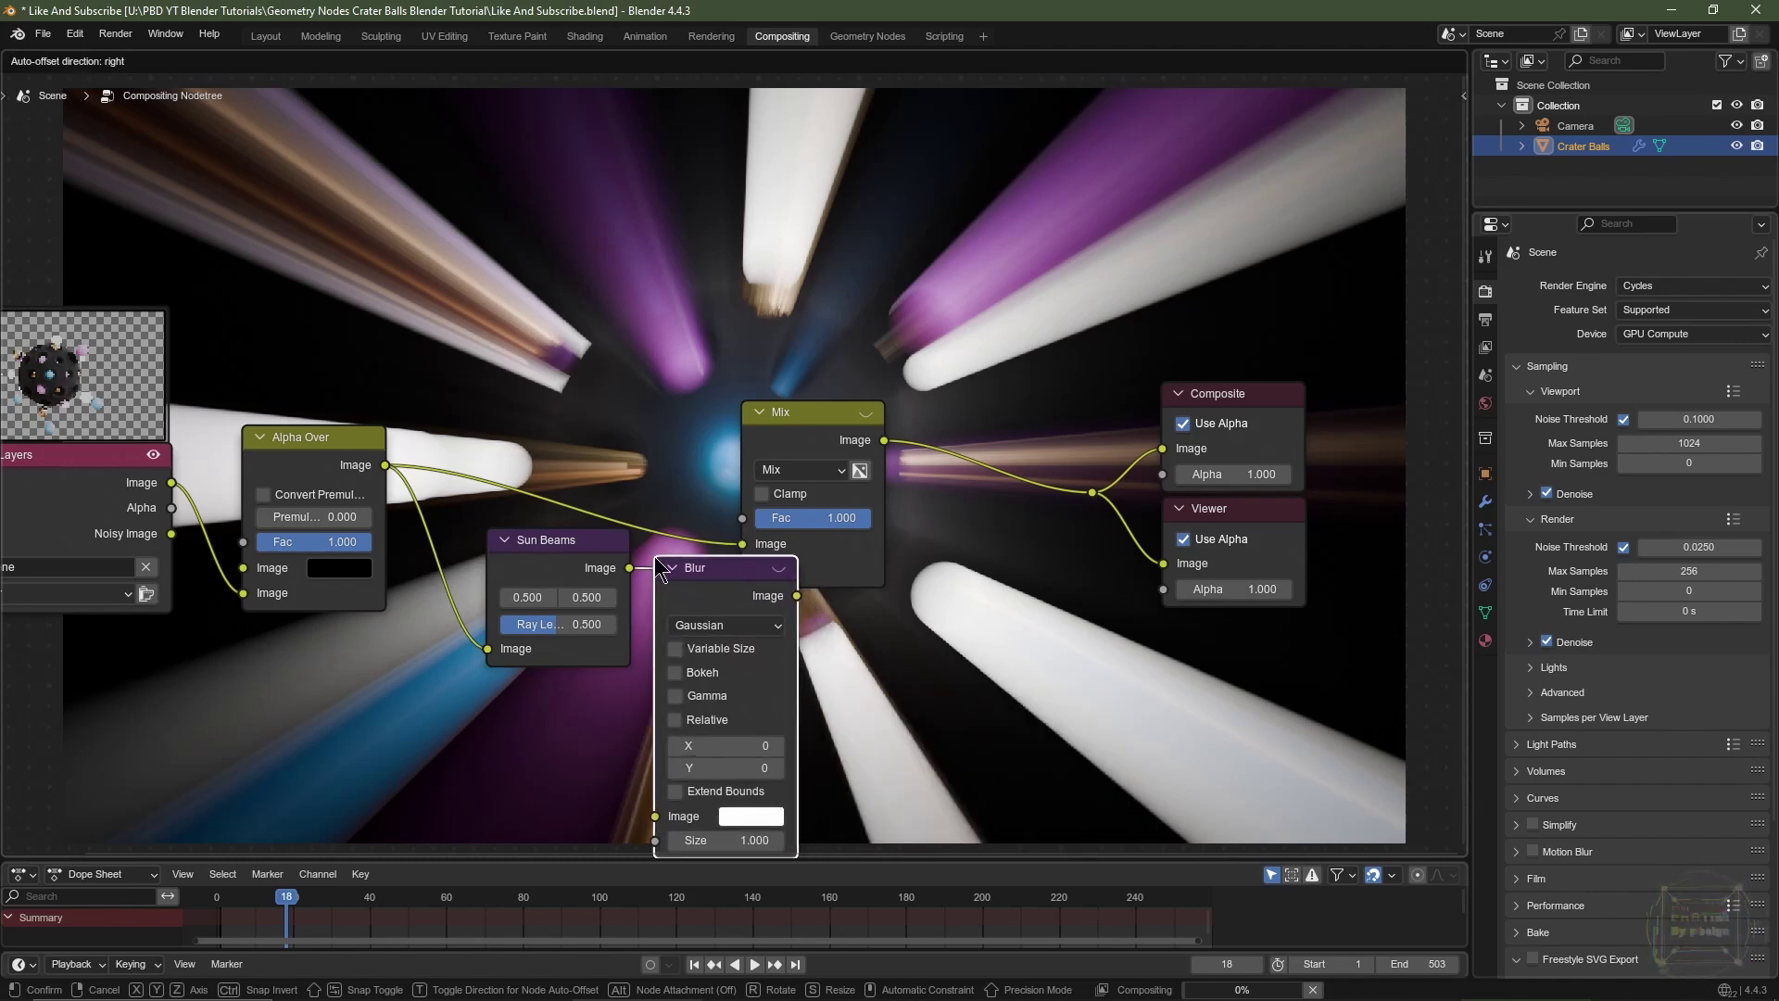
click(669, 550)
Step: Switch the Blur node to Fast Gaussian with Relative sizing and set both X and Y to 2.5%
click(732, 626)
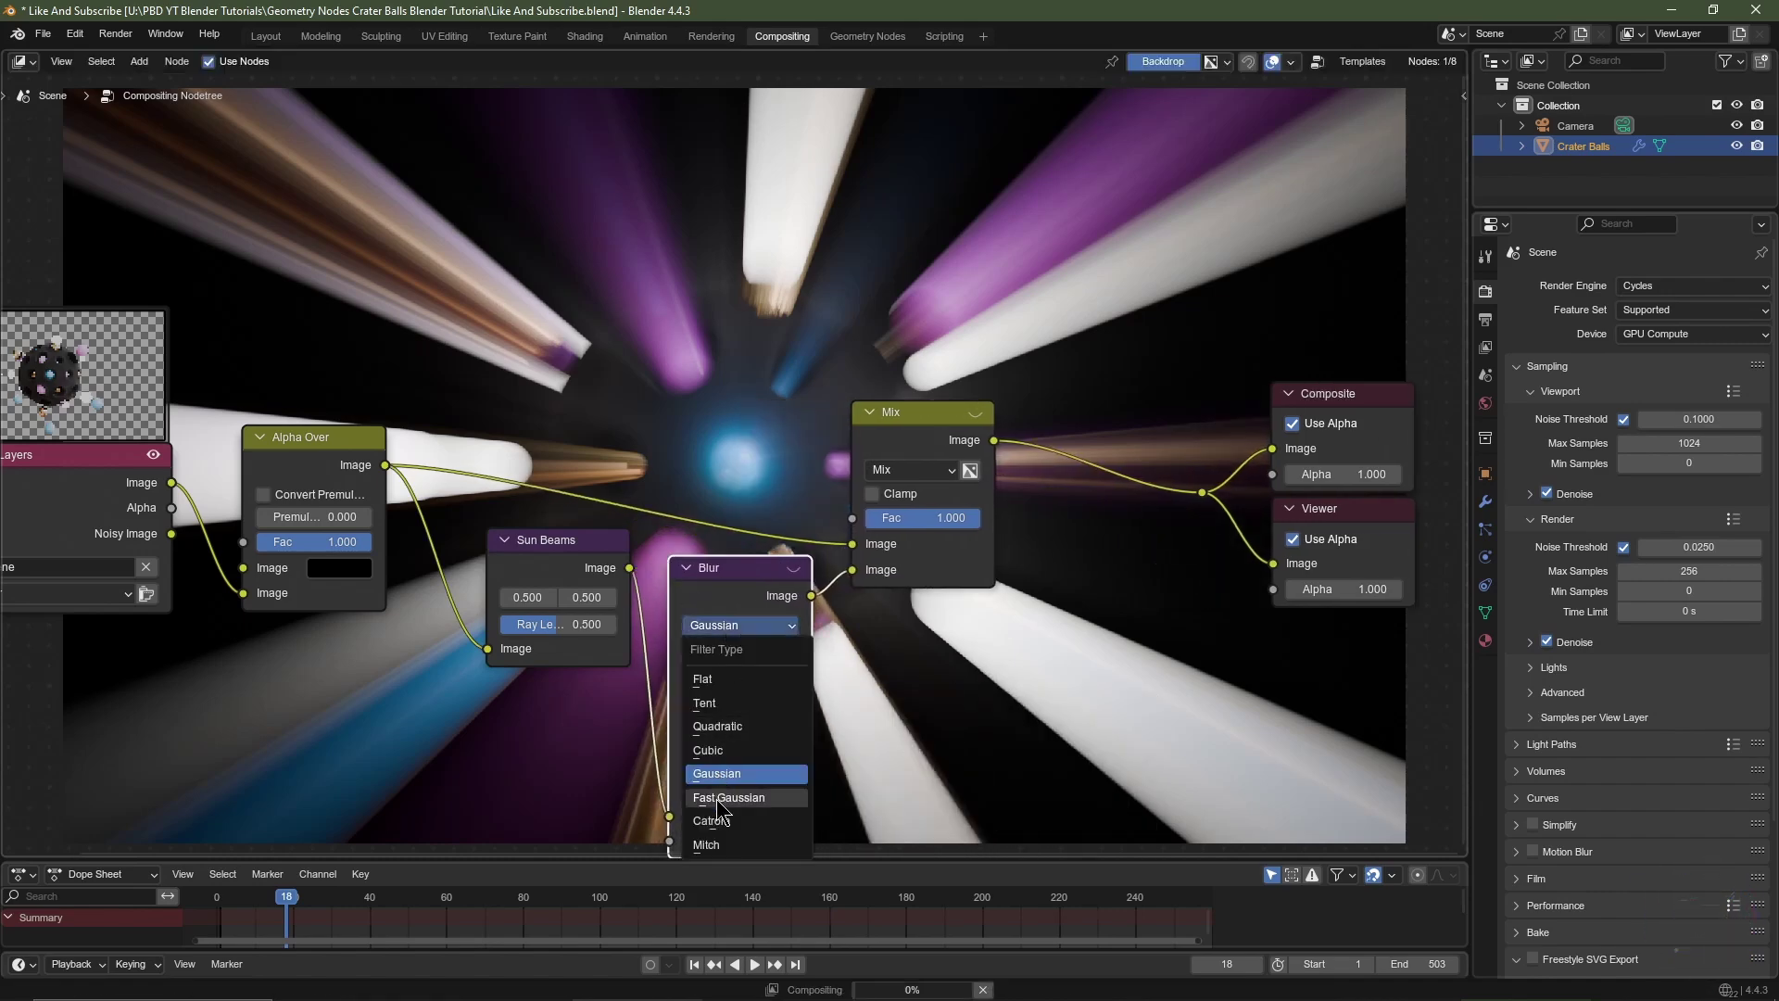
click(741, 794)
click(689, 648)
middle_drag(1118, 705, 1108, 681)
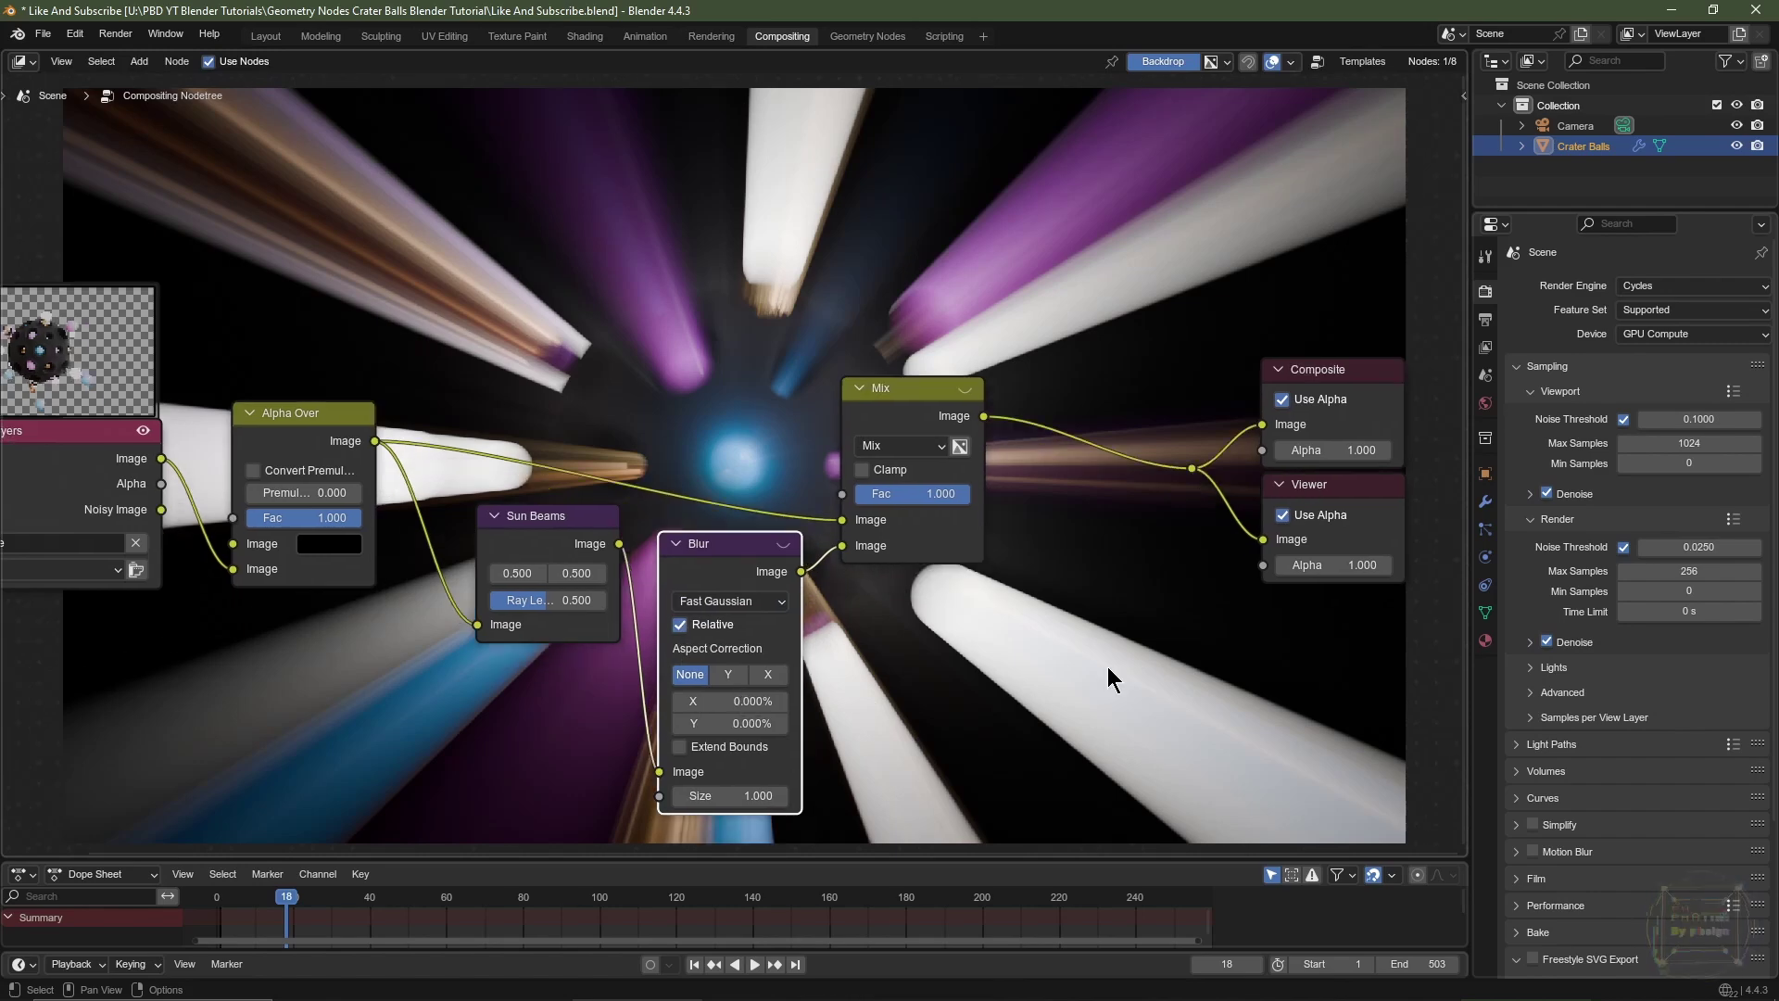
drag(738, 701, 738, 723)
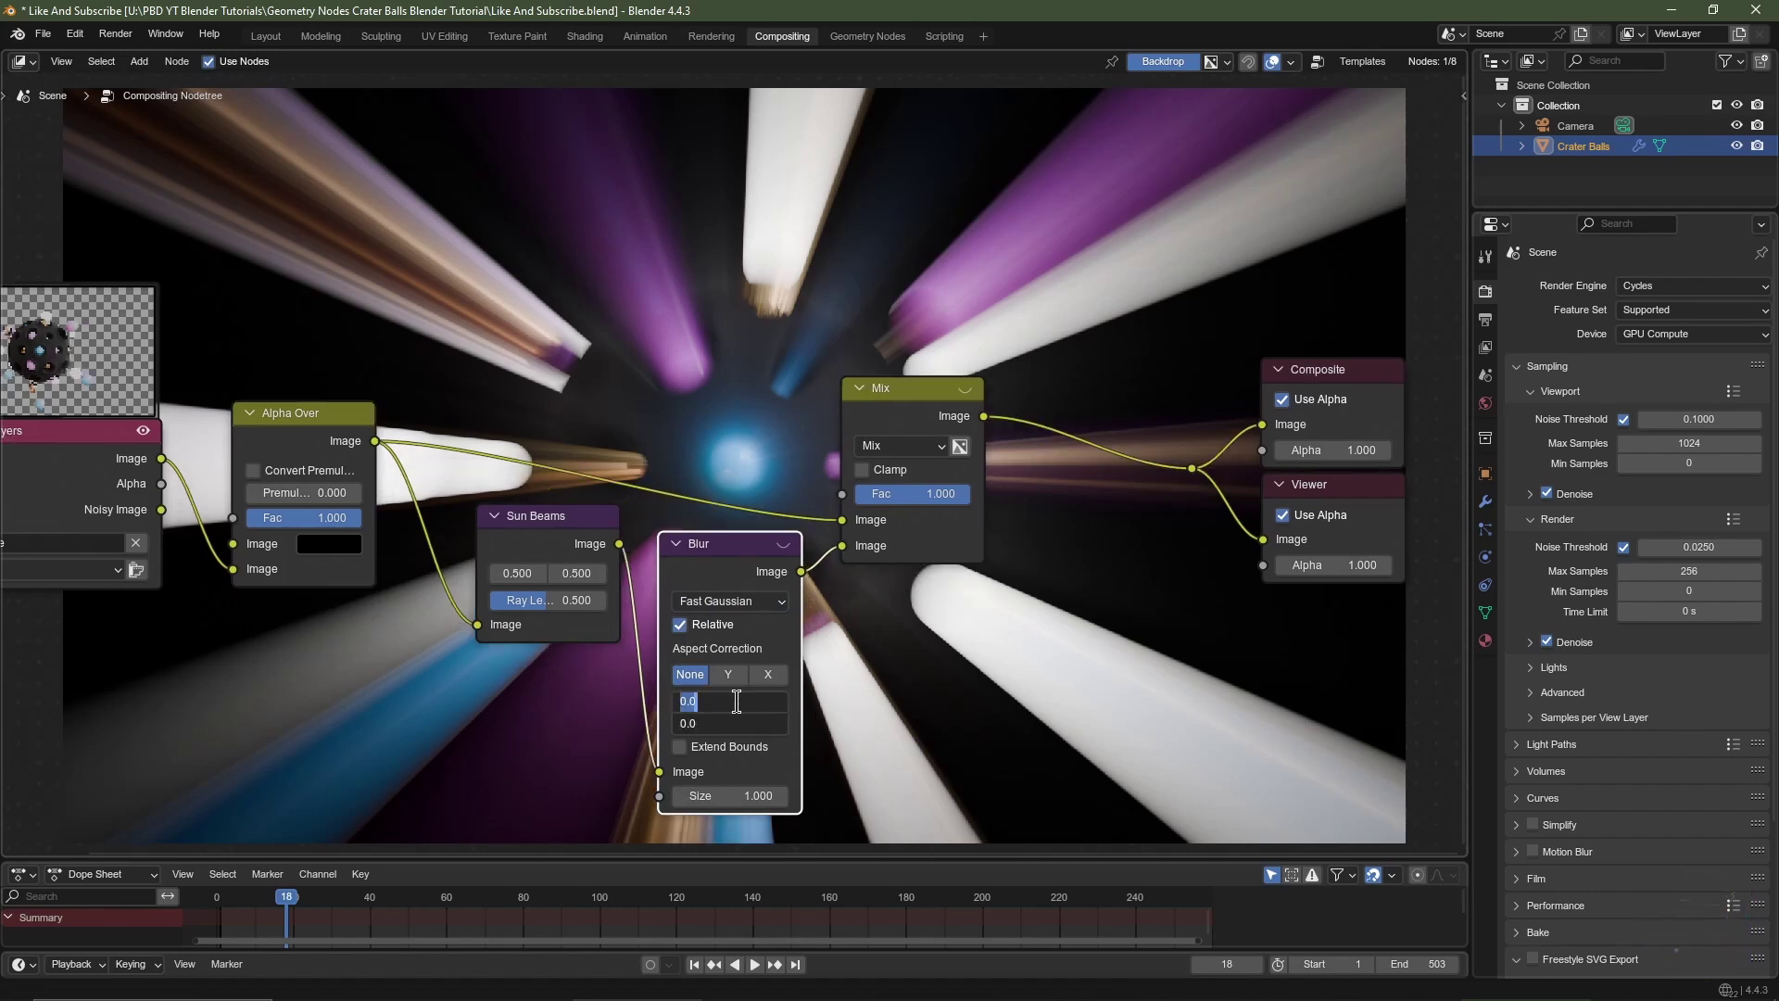
text(2.5)
key(Return)
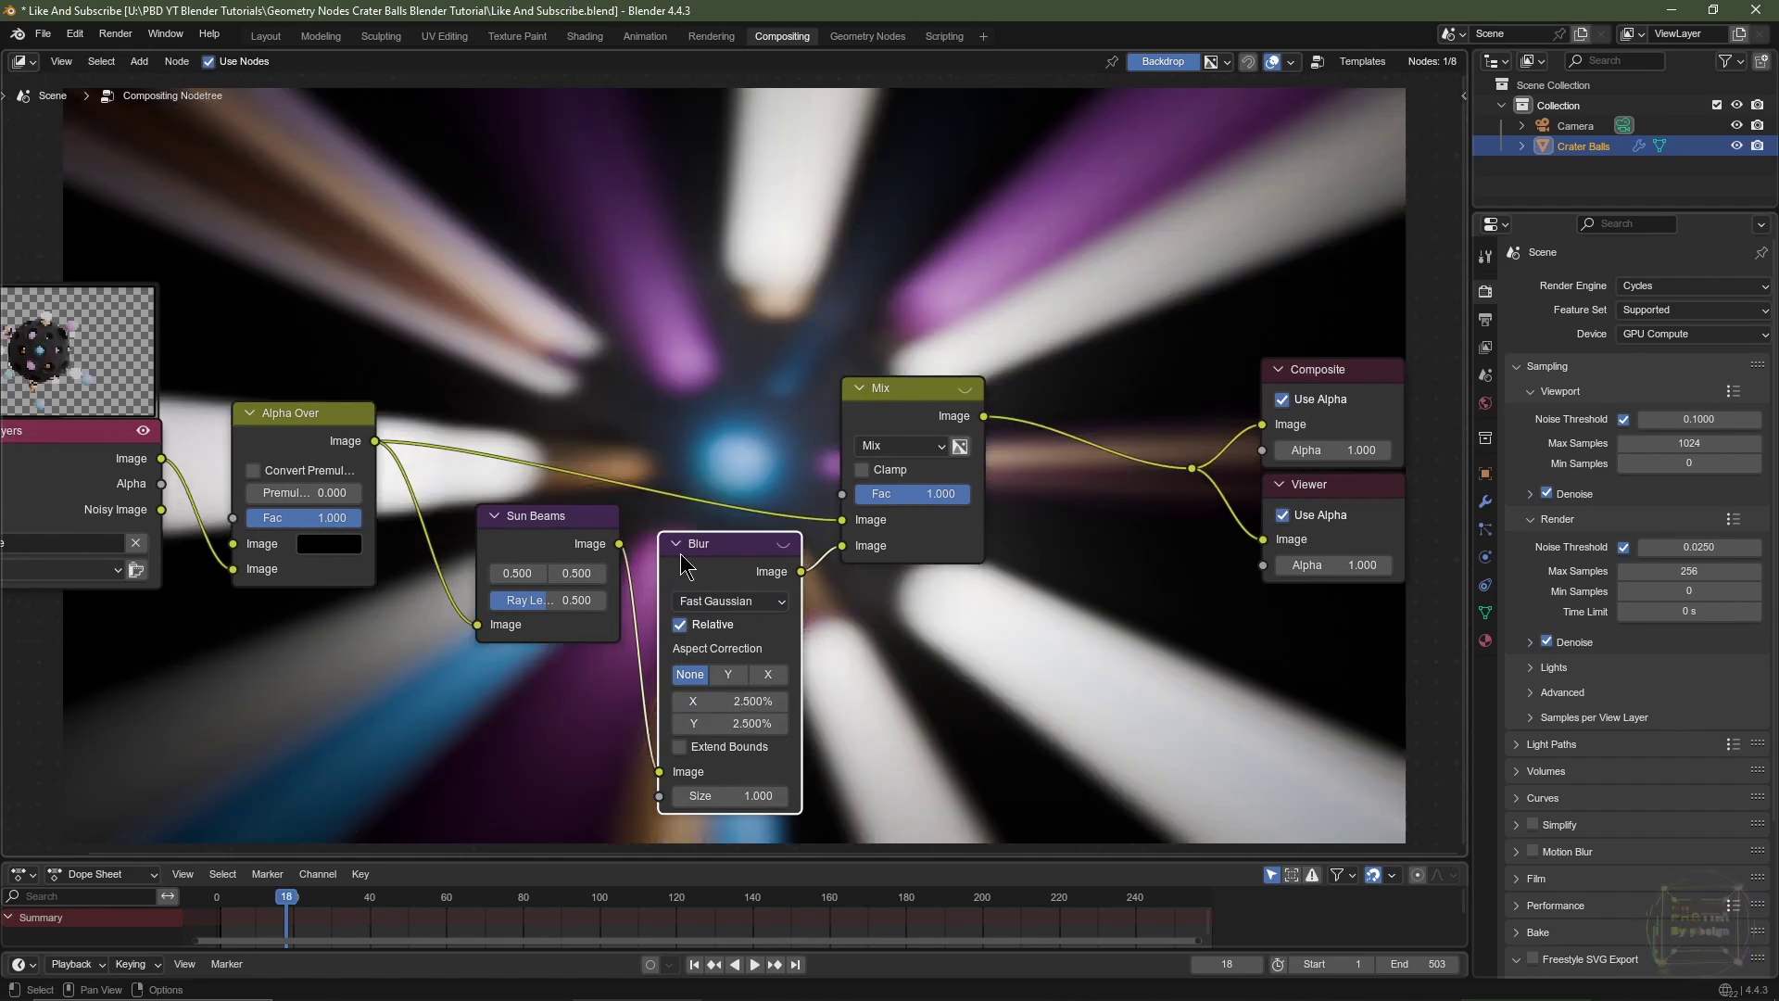
Step: Set the Mix node's factor to 0.025 to blend the blurred sun beams subtly over the render
click(904, 488)
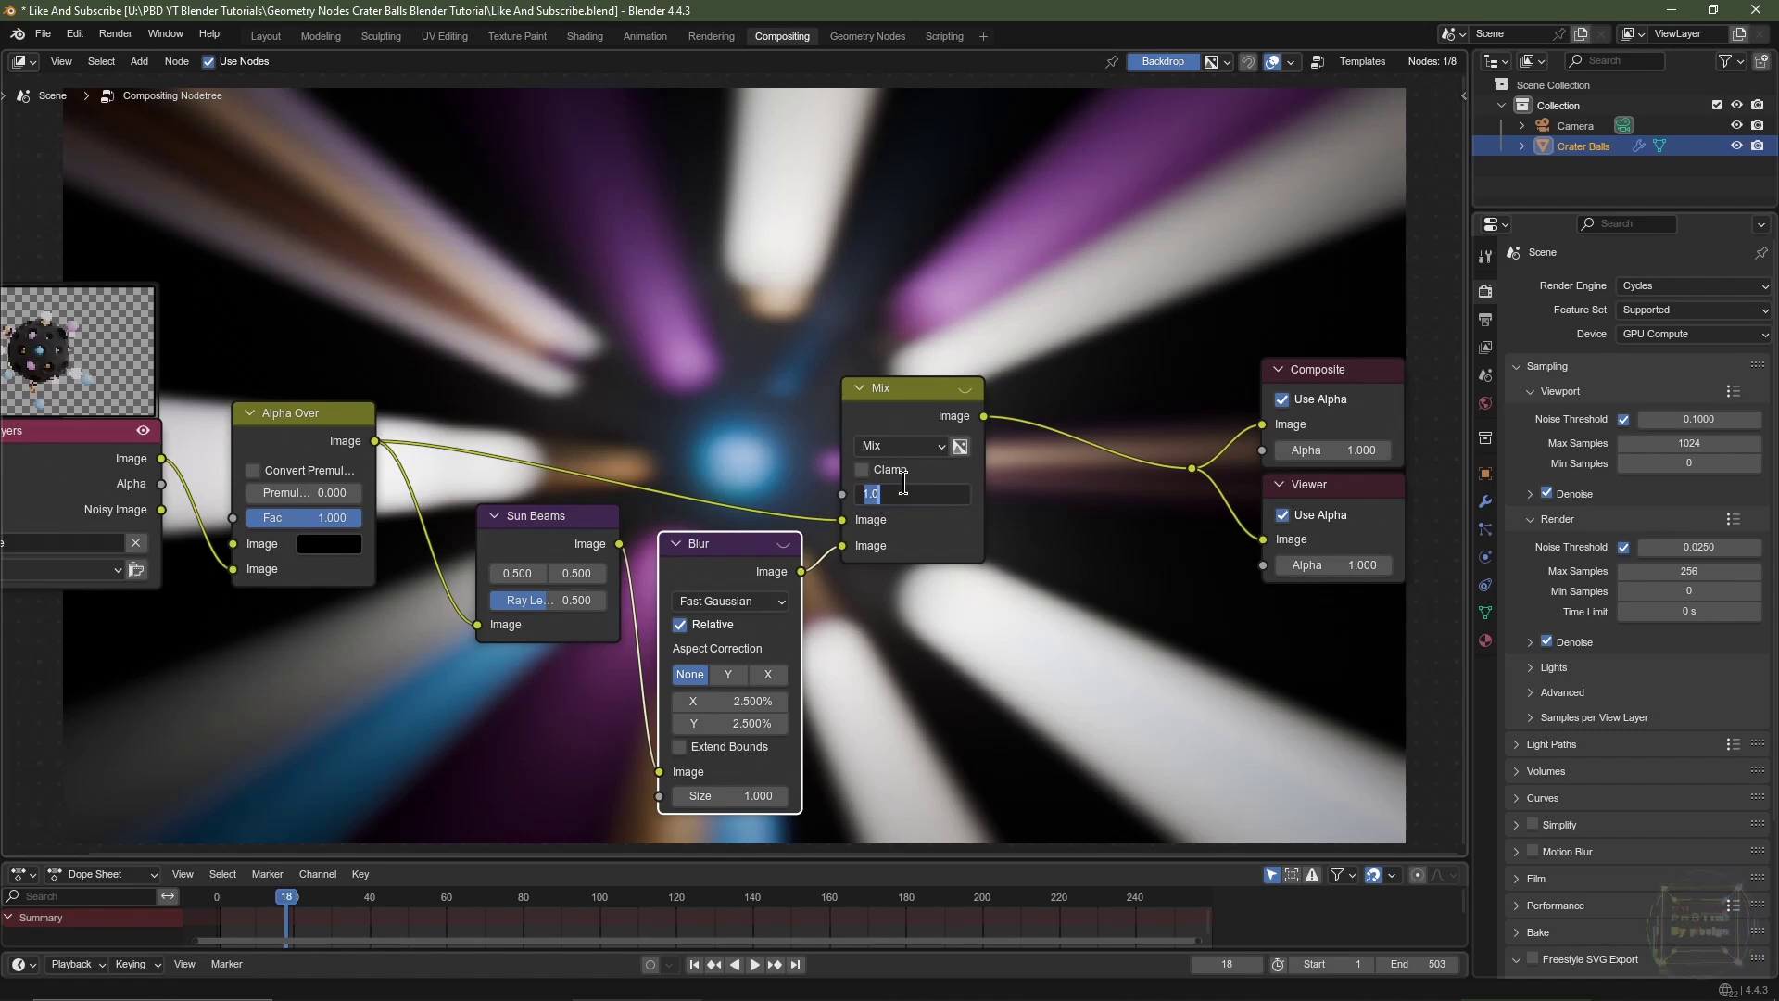
text(.025)
key(Return)
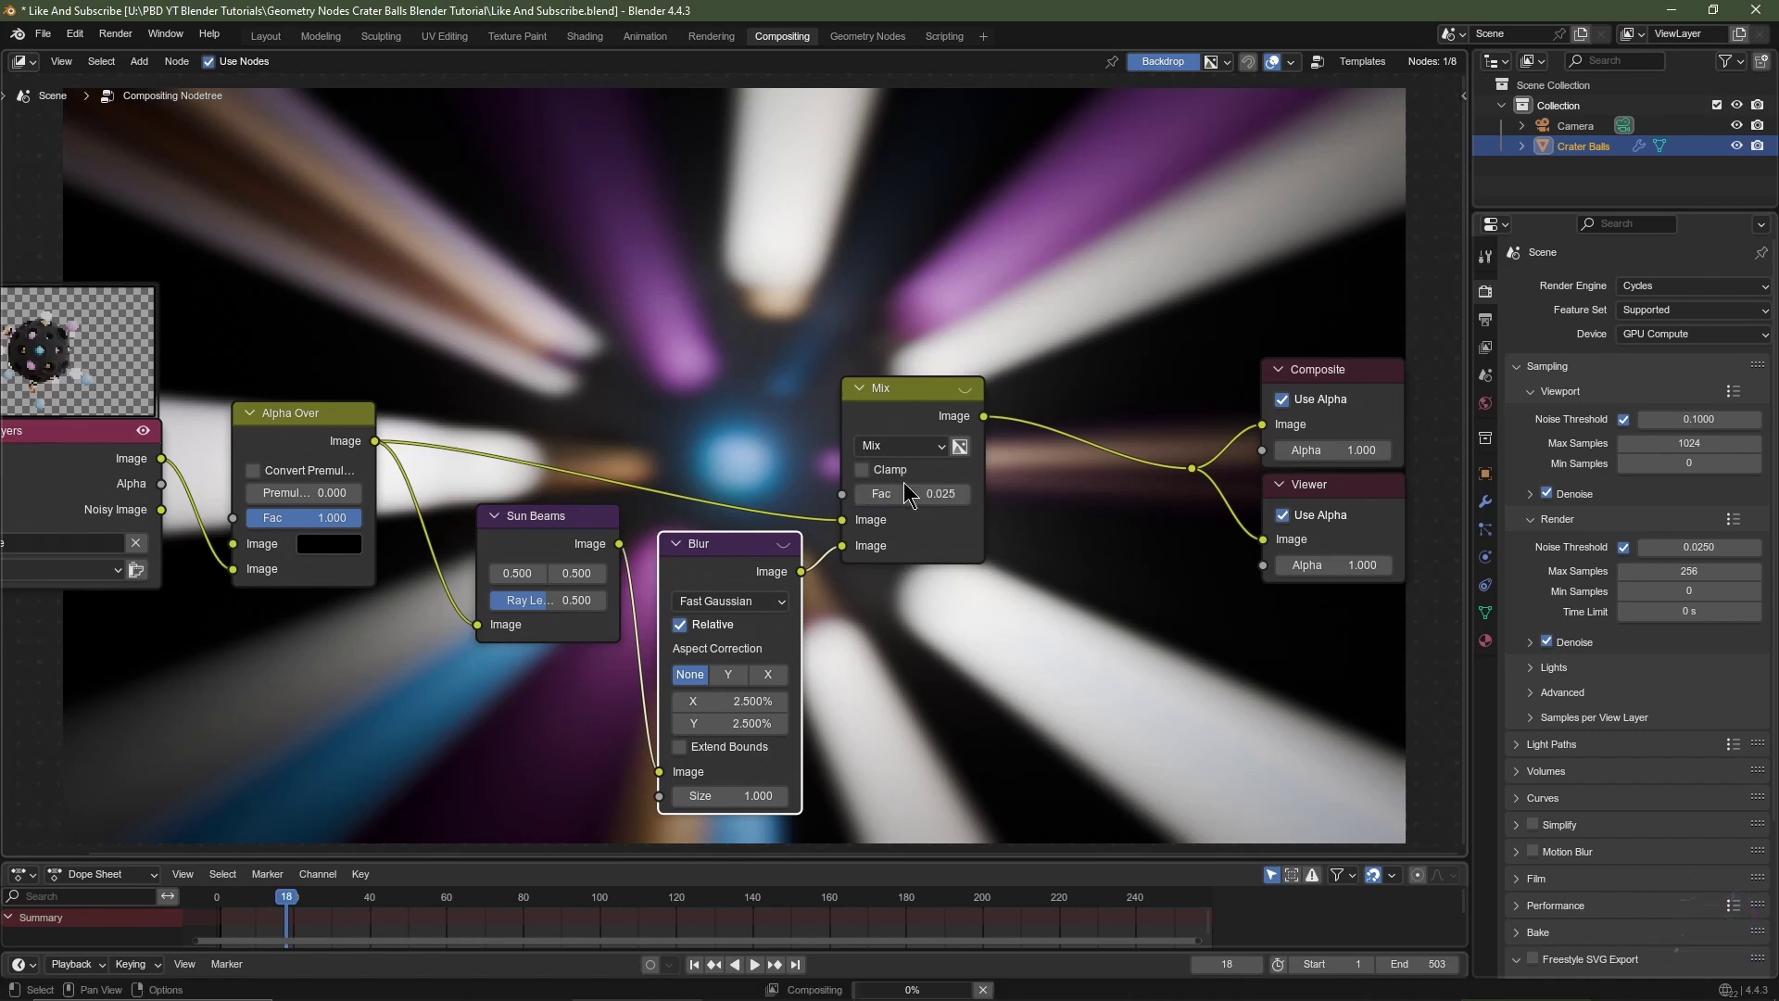
scroll(1097, 476, down, 2)
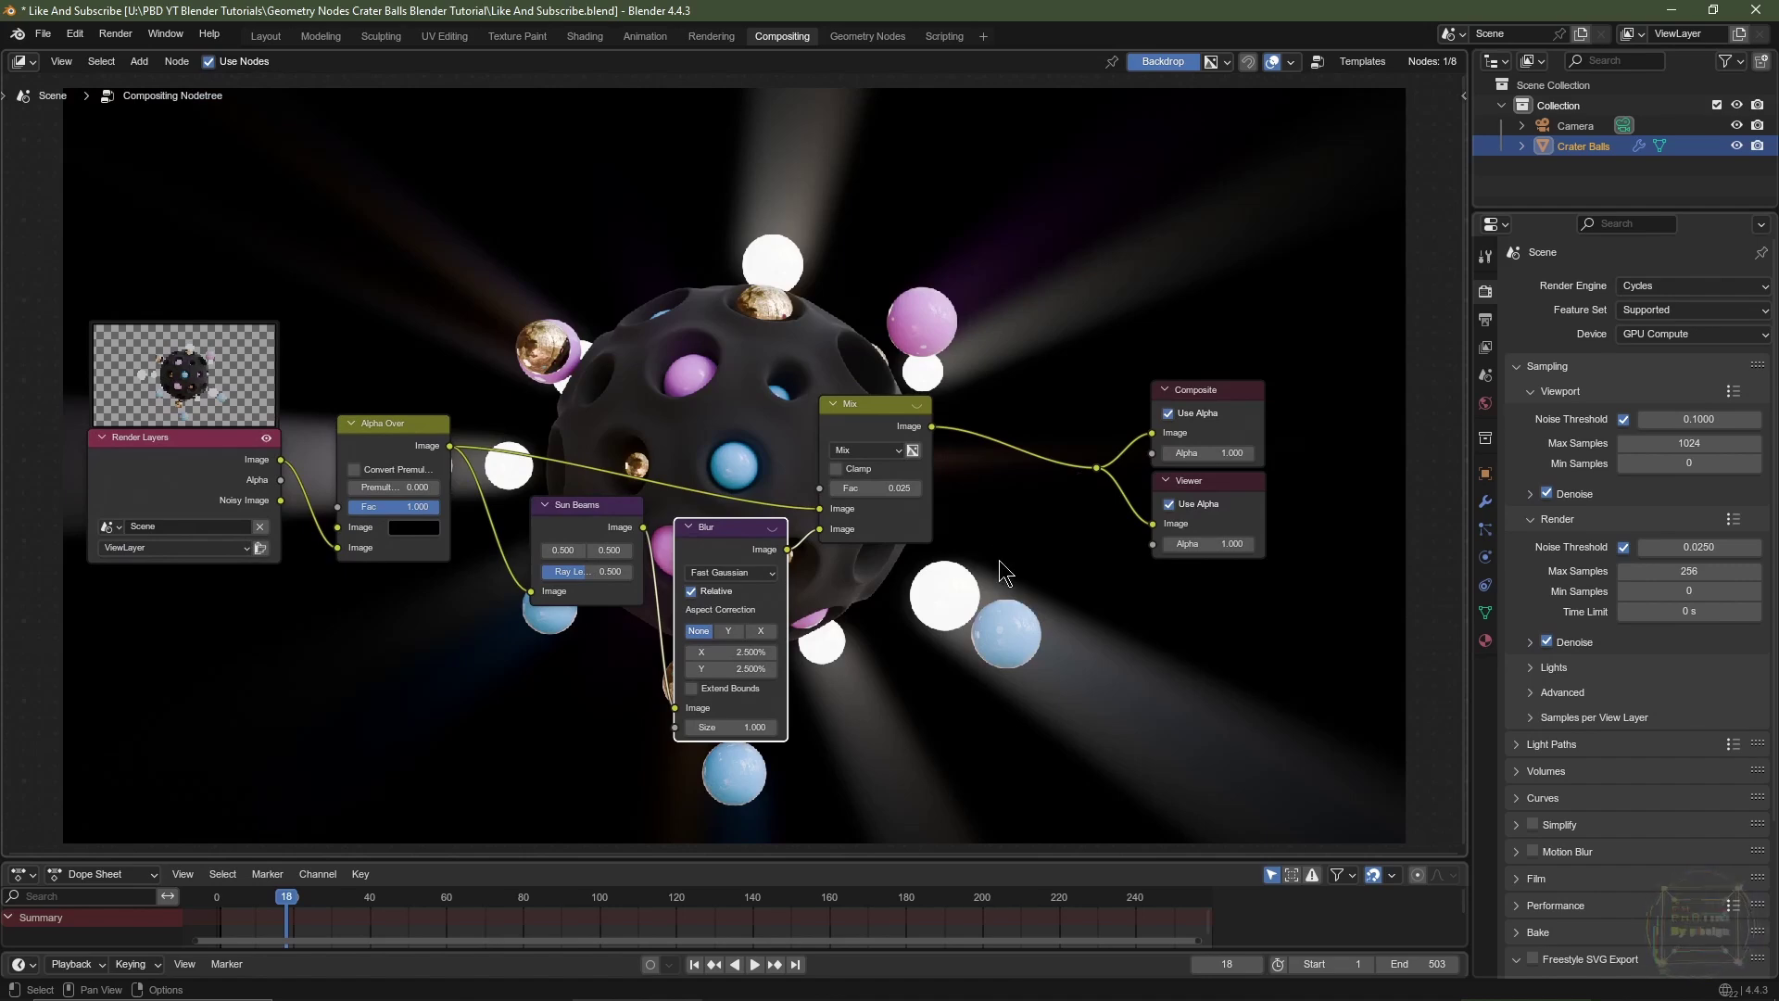
Step: Return to the Layout workspace and confirm the Crater Balls Cache folder as the render output path
click(266, 37)
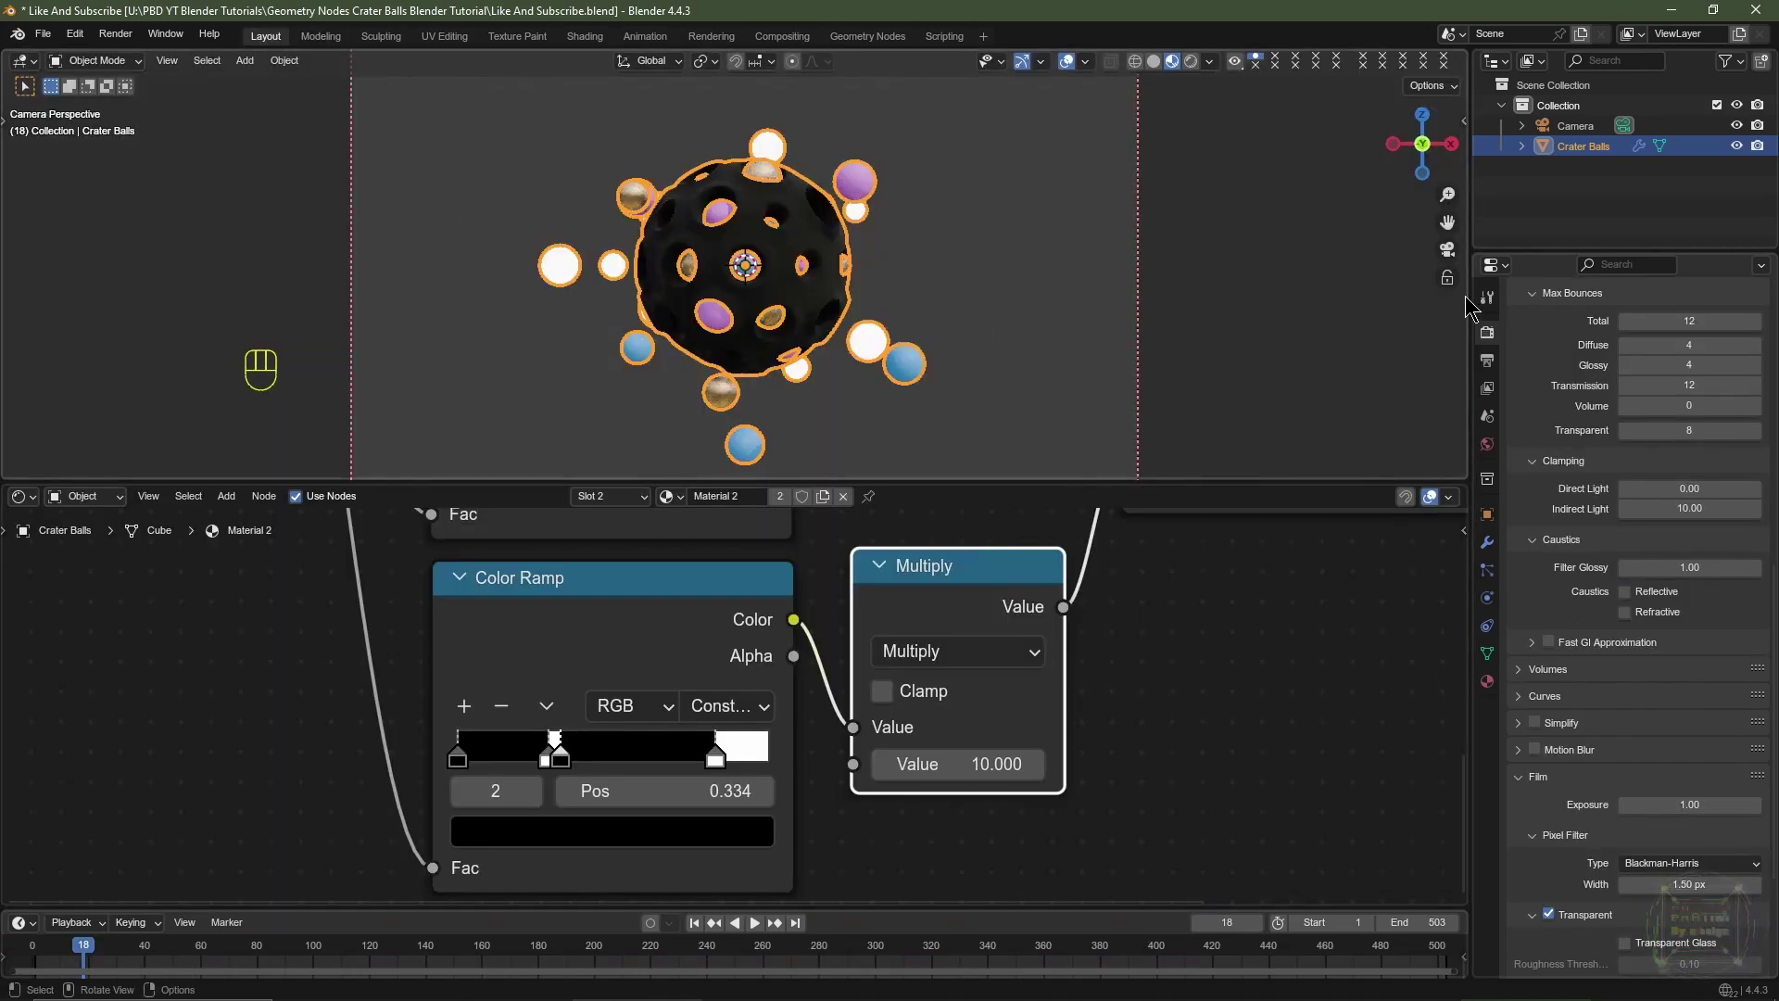
click(1488, 360)
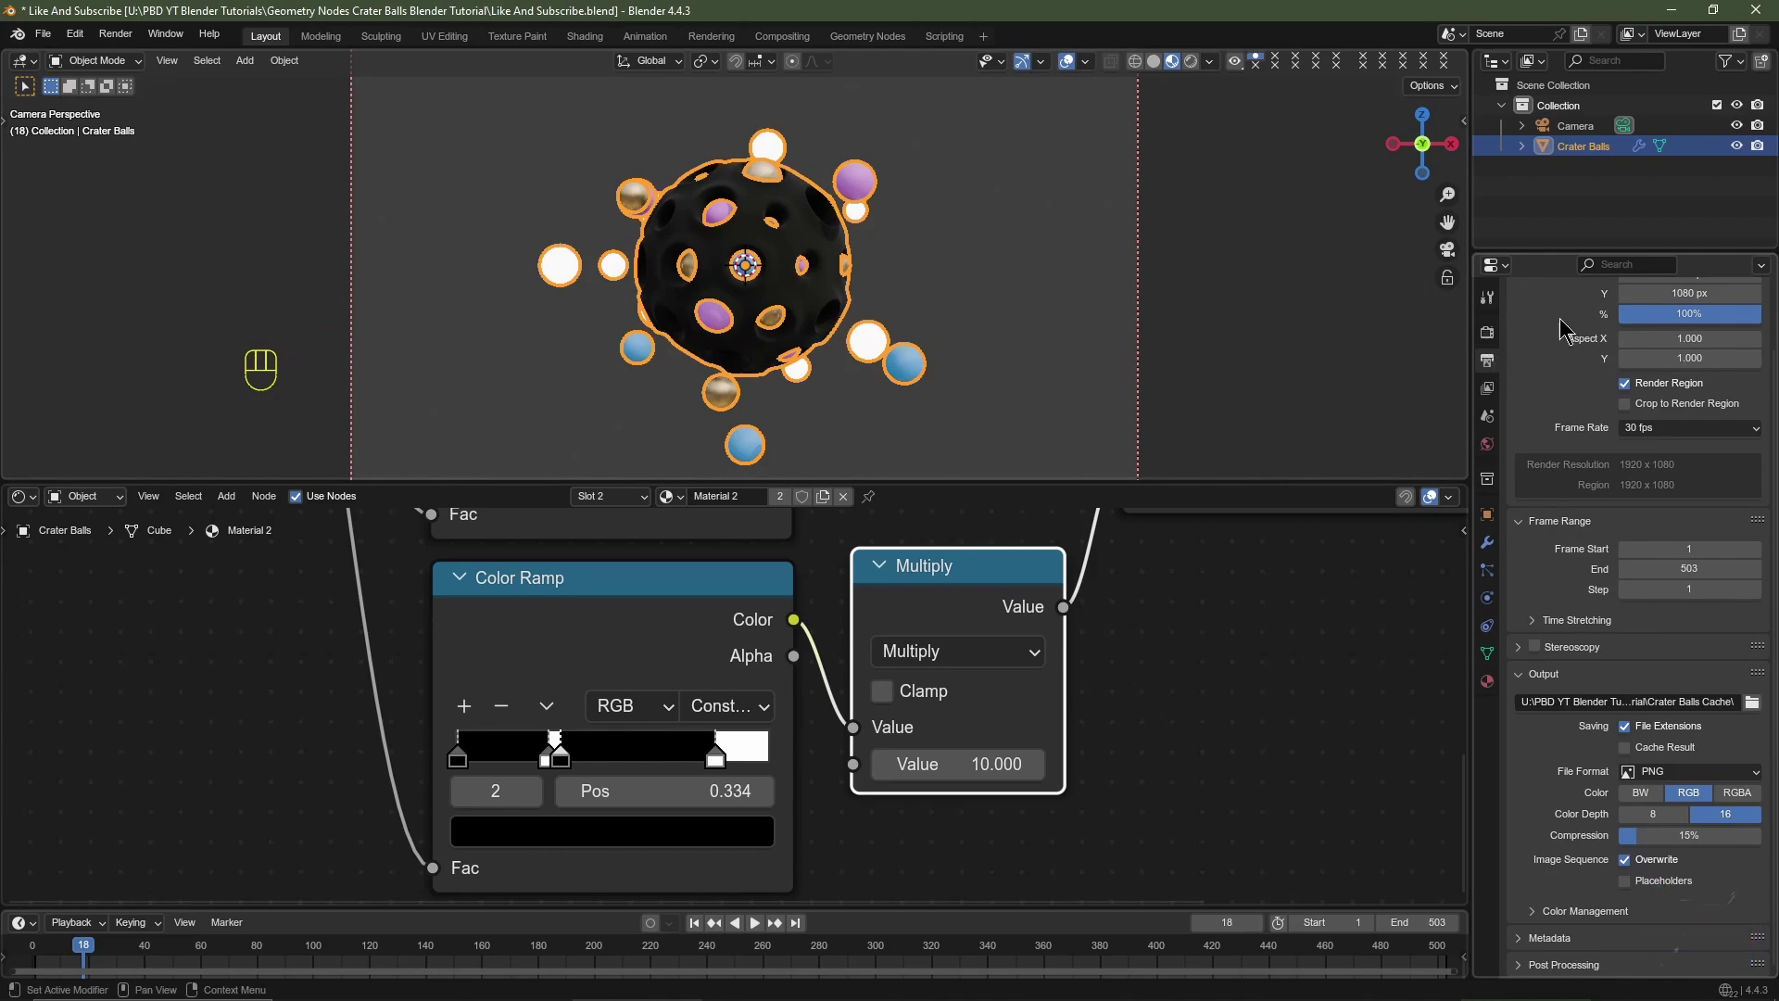
click(1753, 704)
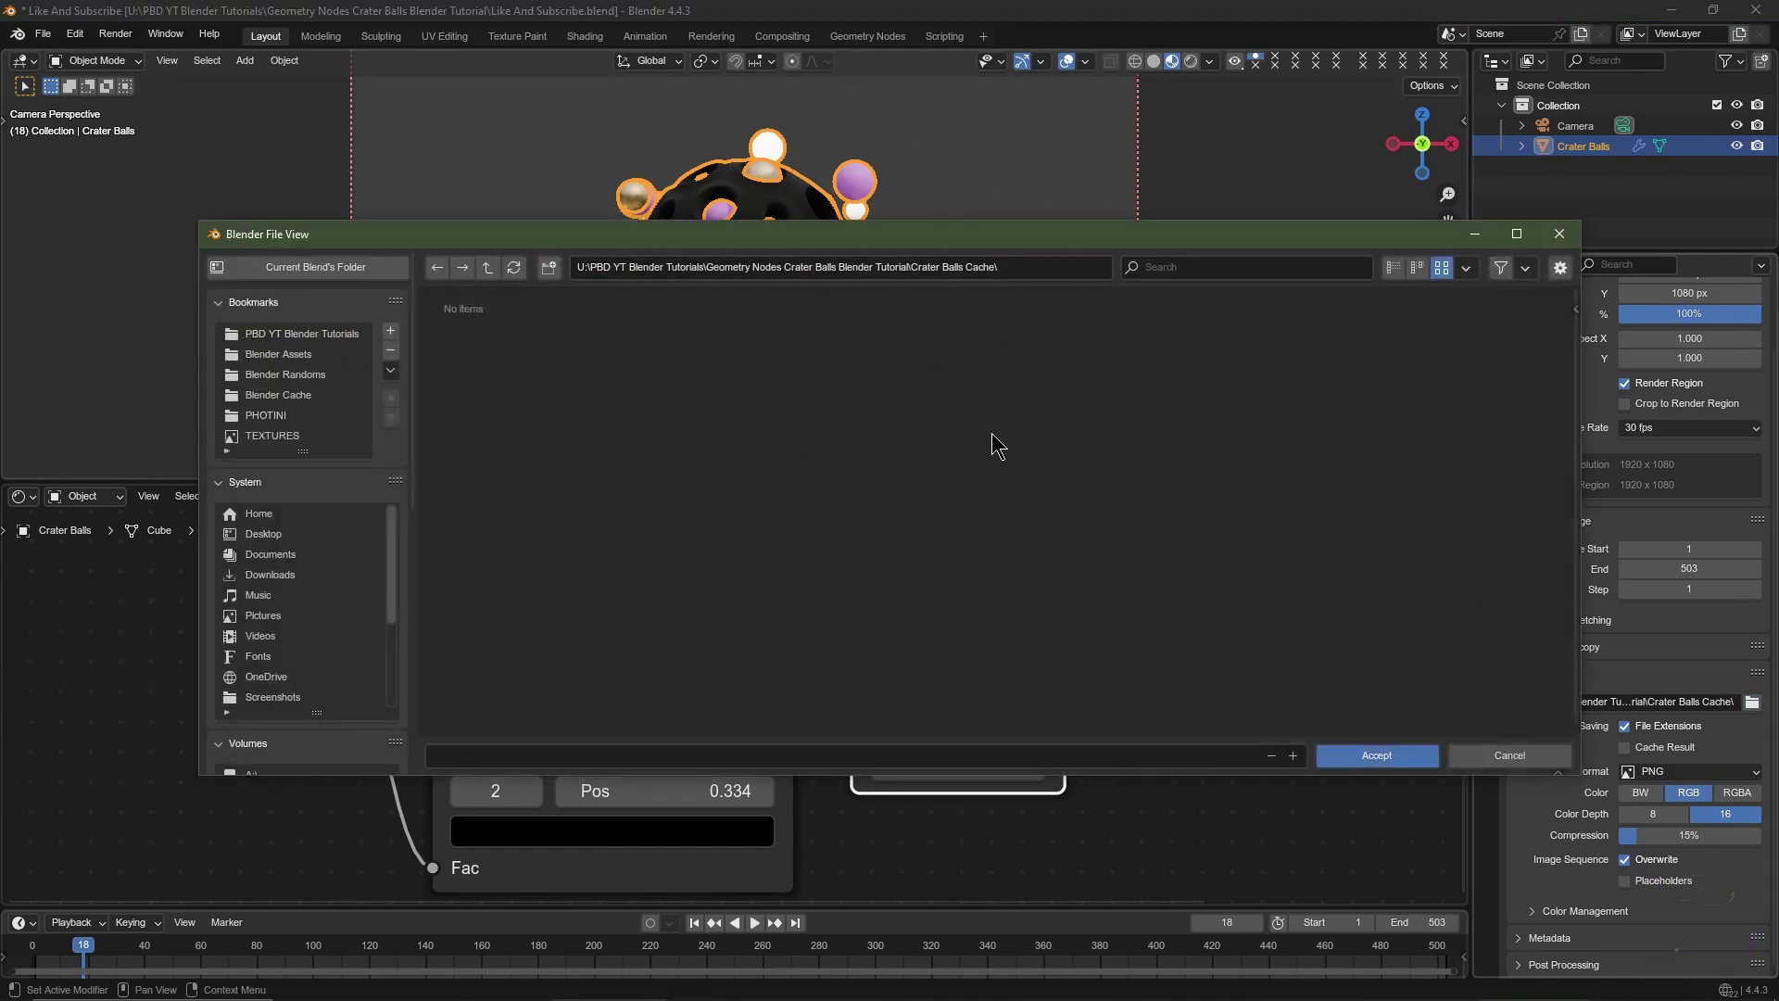
click(1362, 755)
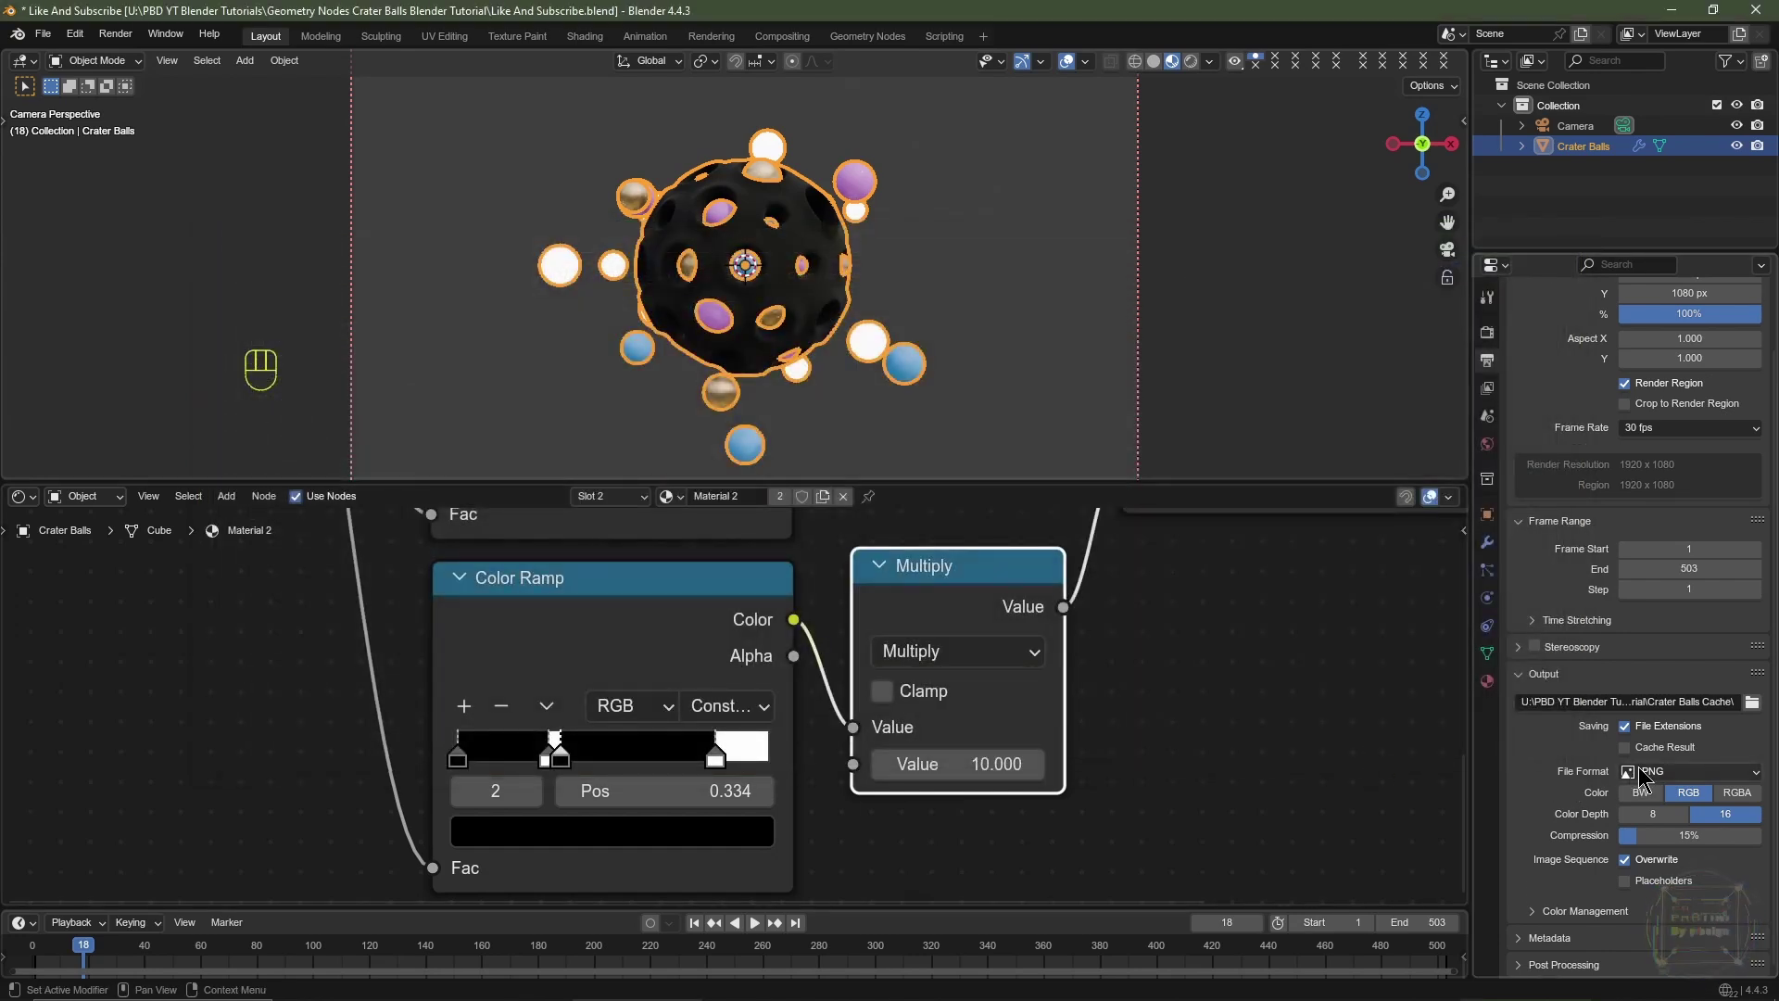
Step: Set the output file format to OpenEXR with the DWAA (lossy) codec and save the file
click(1642, 782)
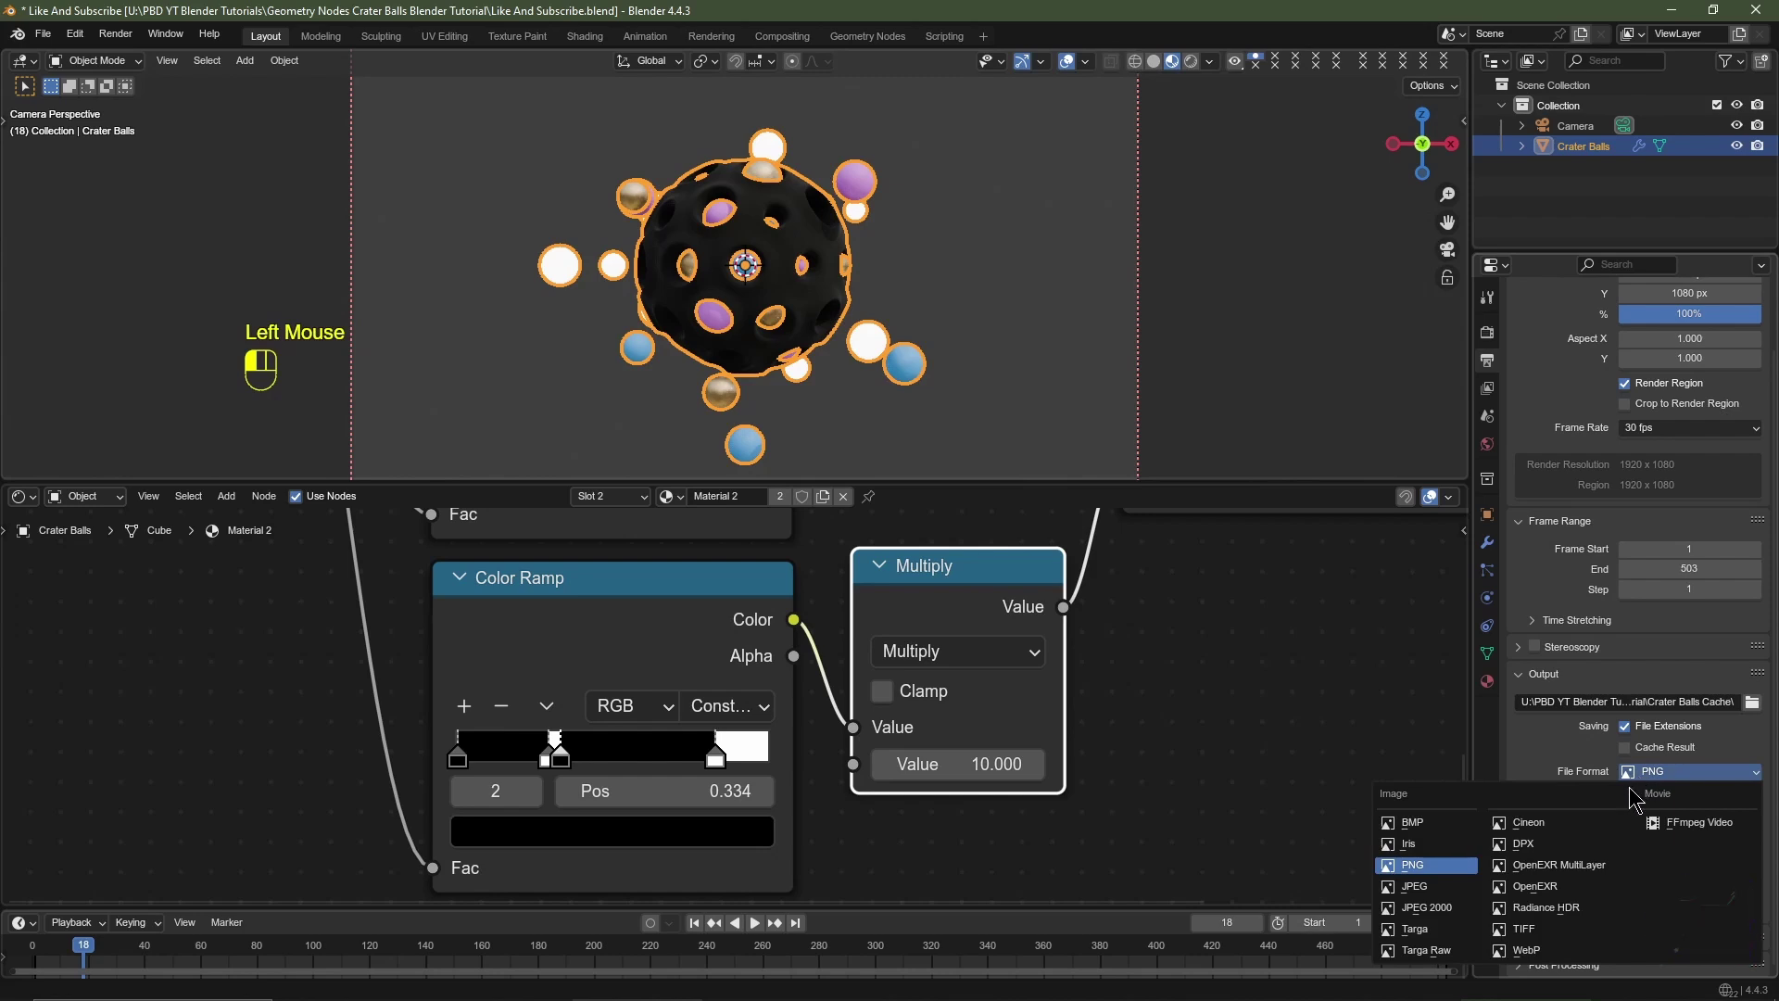
click(1554, 888)
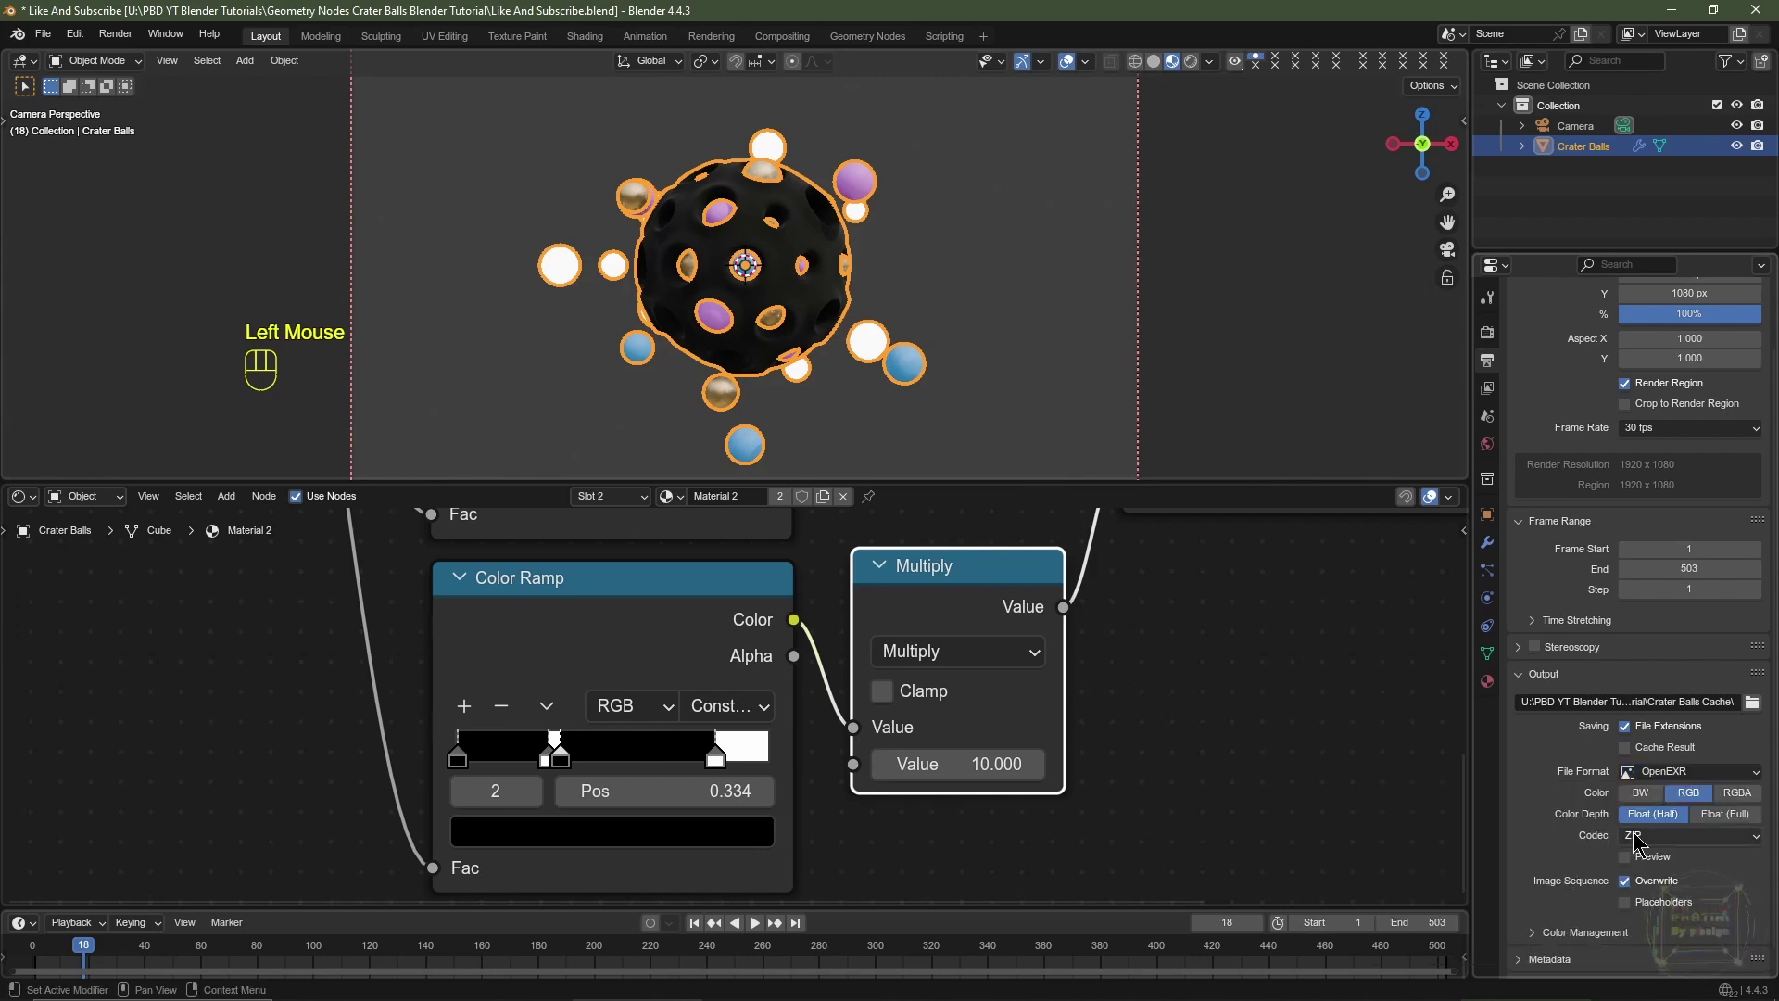
click(1638, 834)
click(1649, 689)
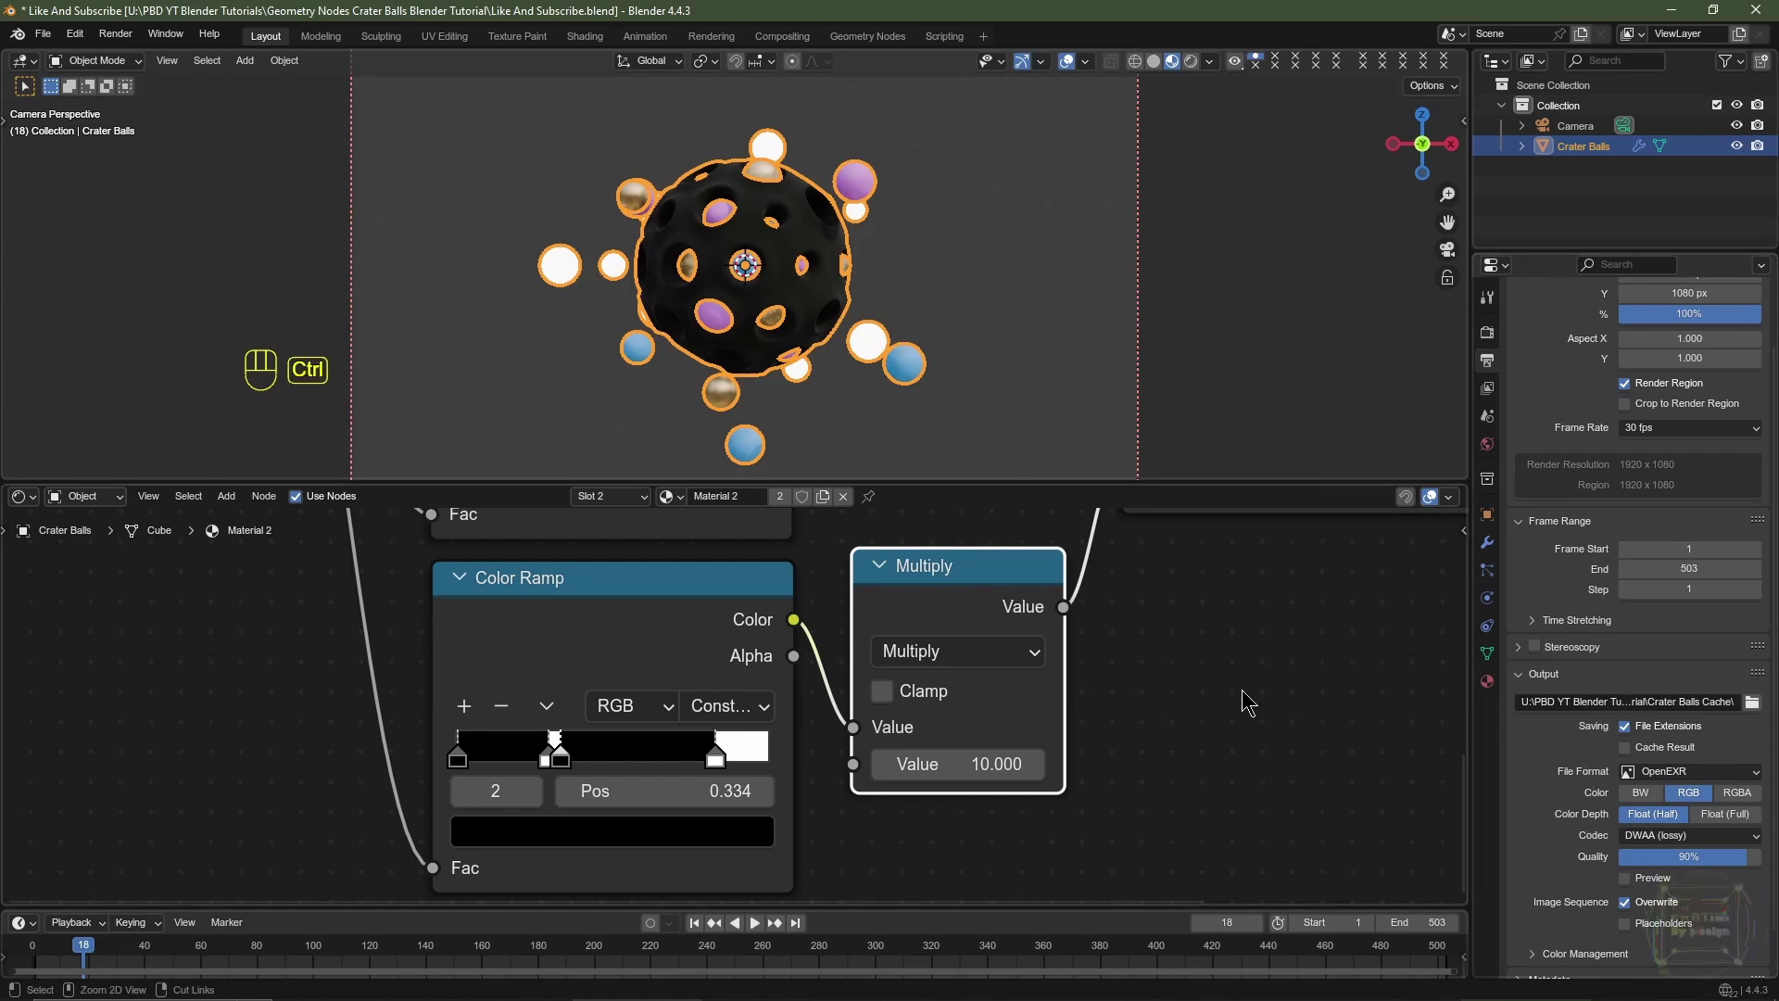
key(ctrl+s)
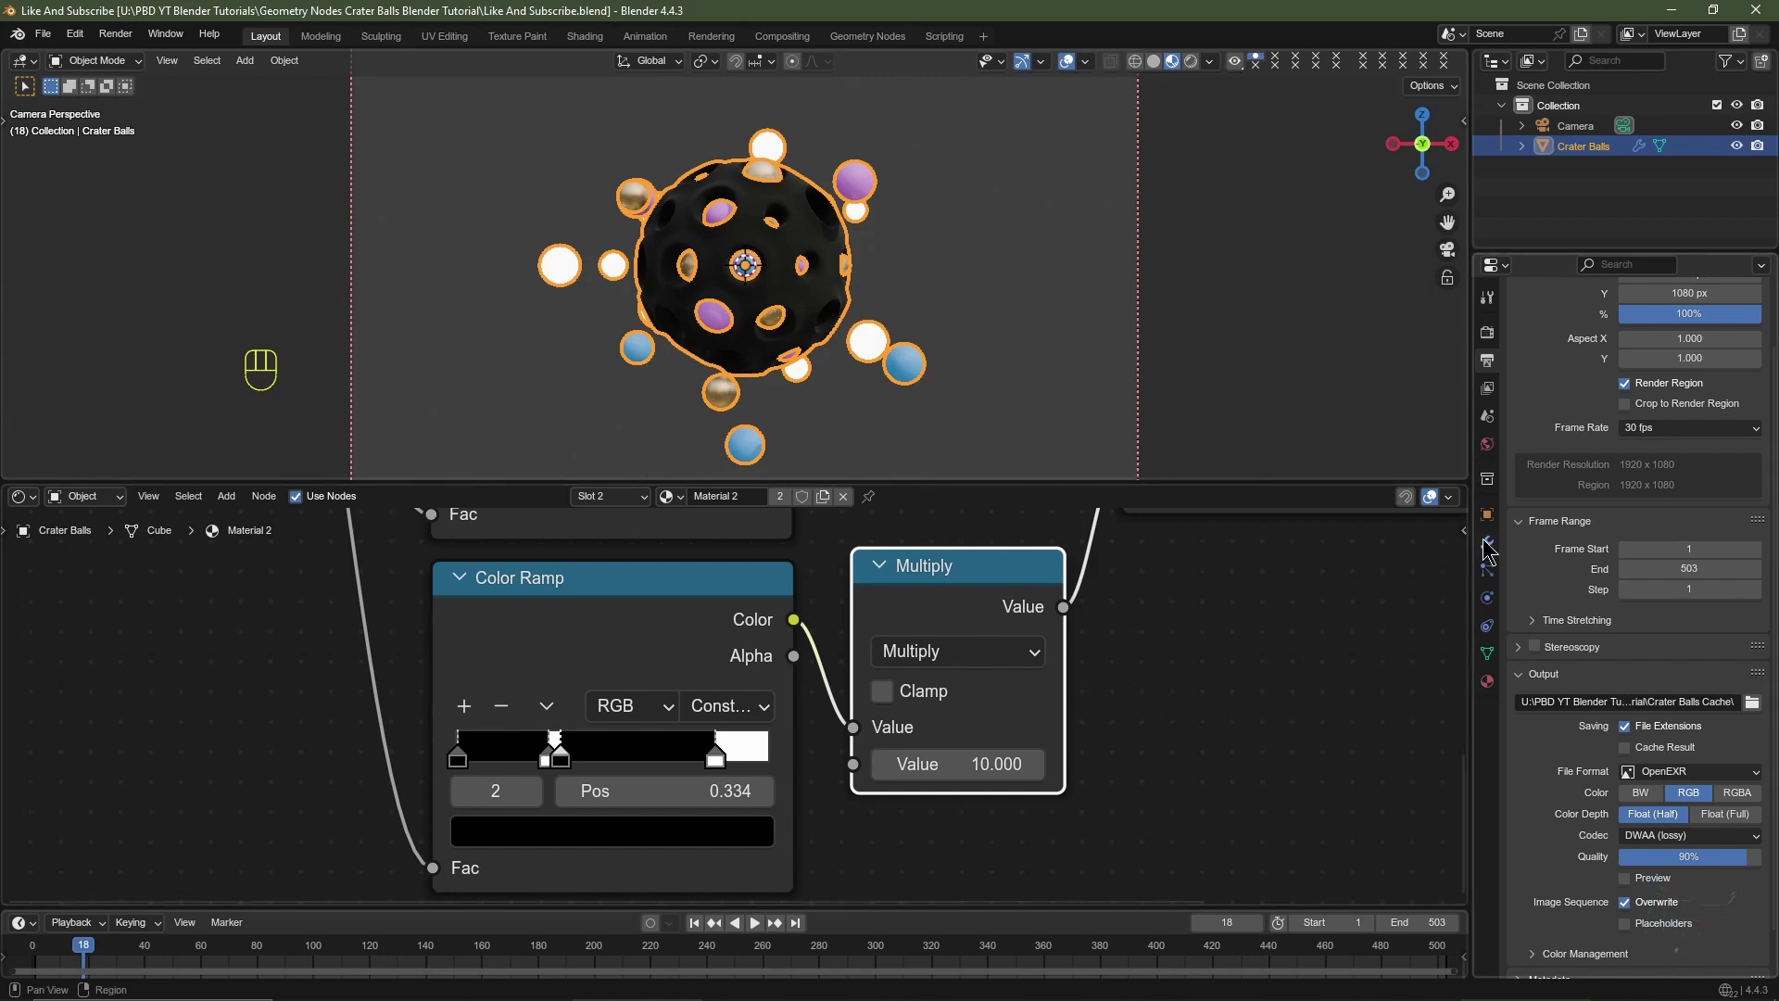
Step: Keyframe the Crater Balls object's X and Y rotation at 0° on frame 1
click(1487, 542)
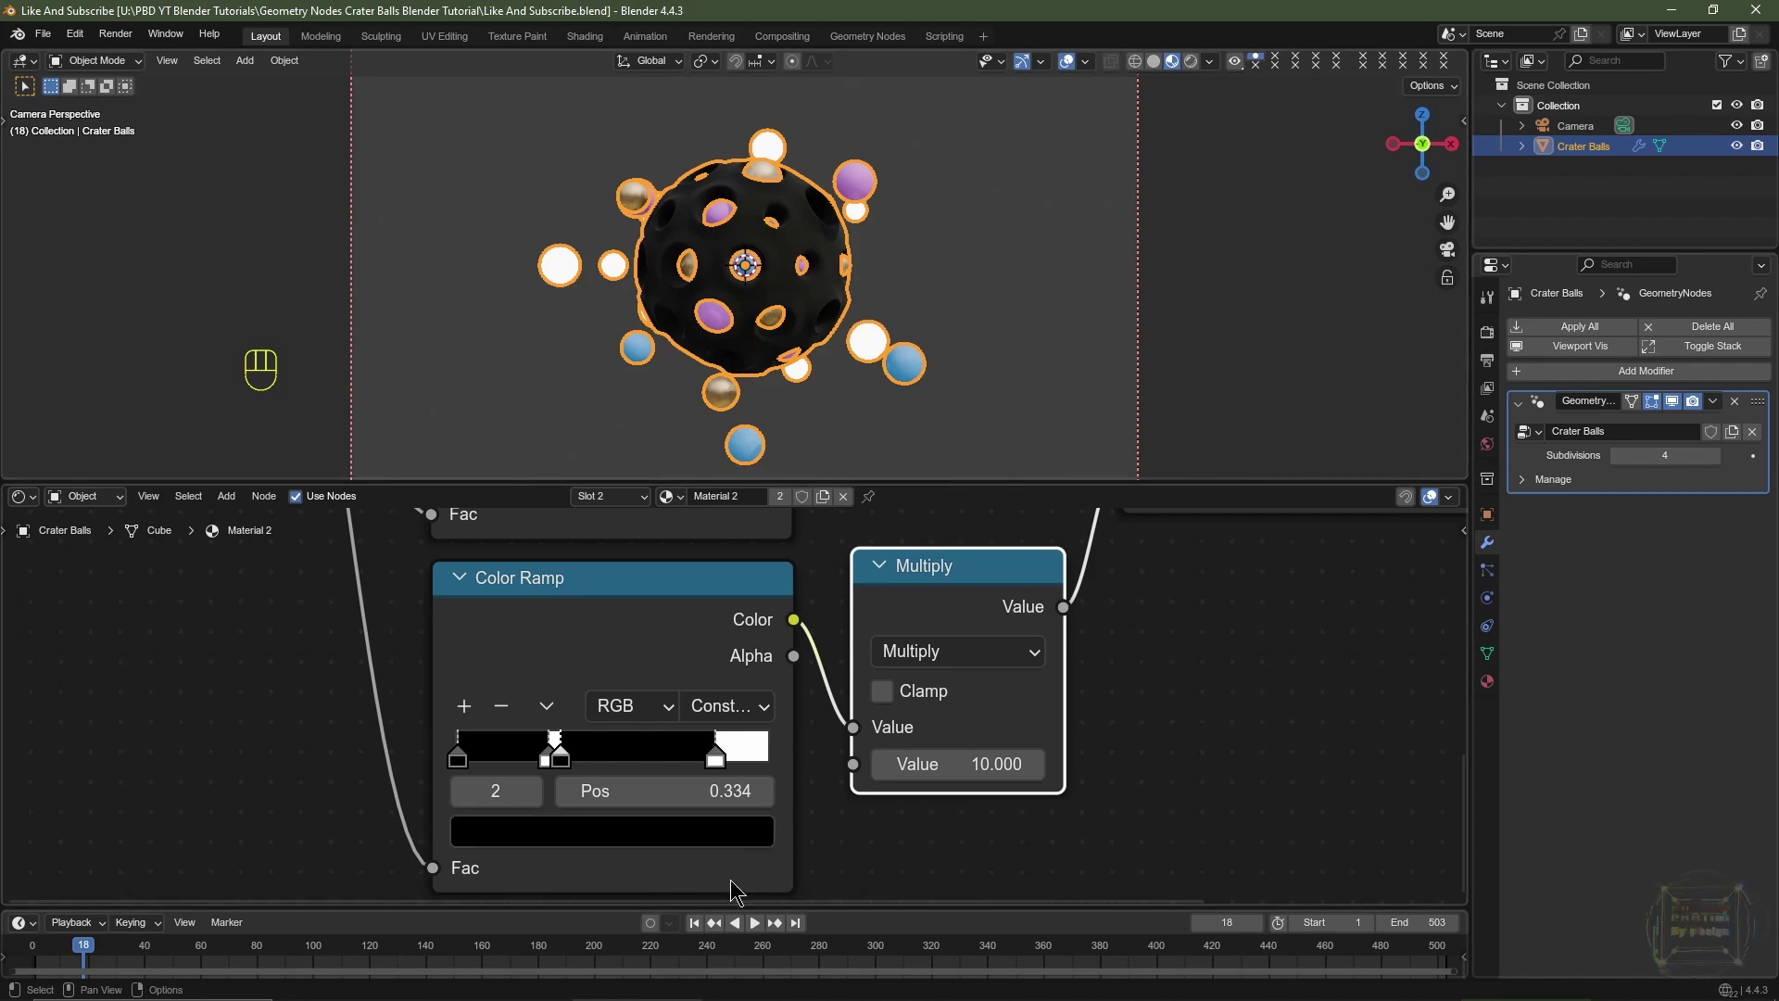
click(694, 923)
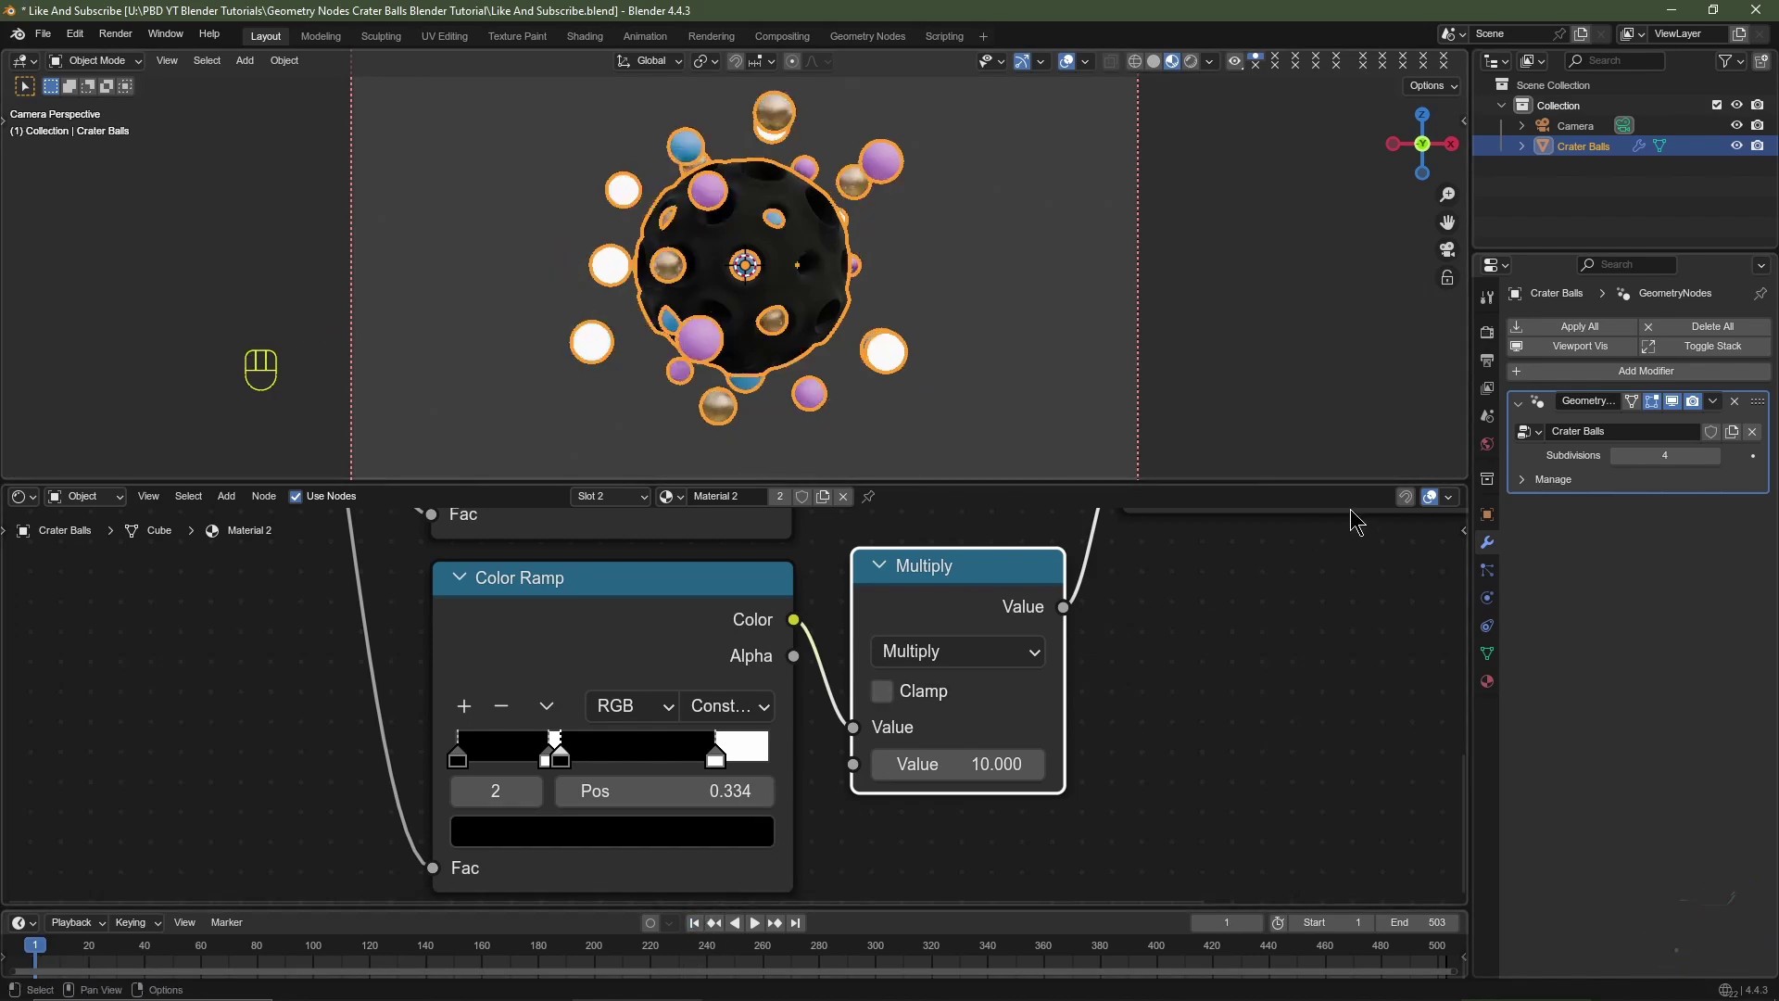
click(1489, 514)
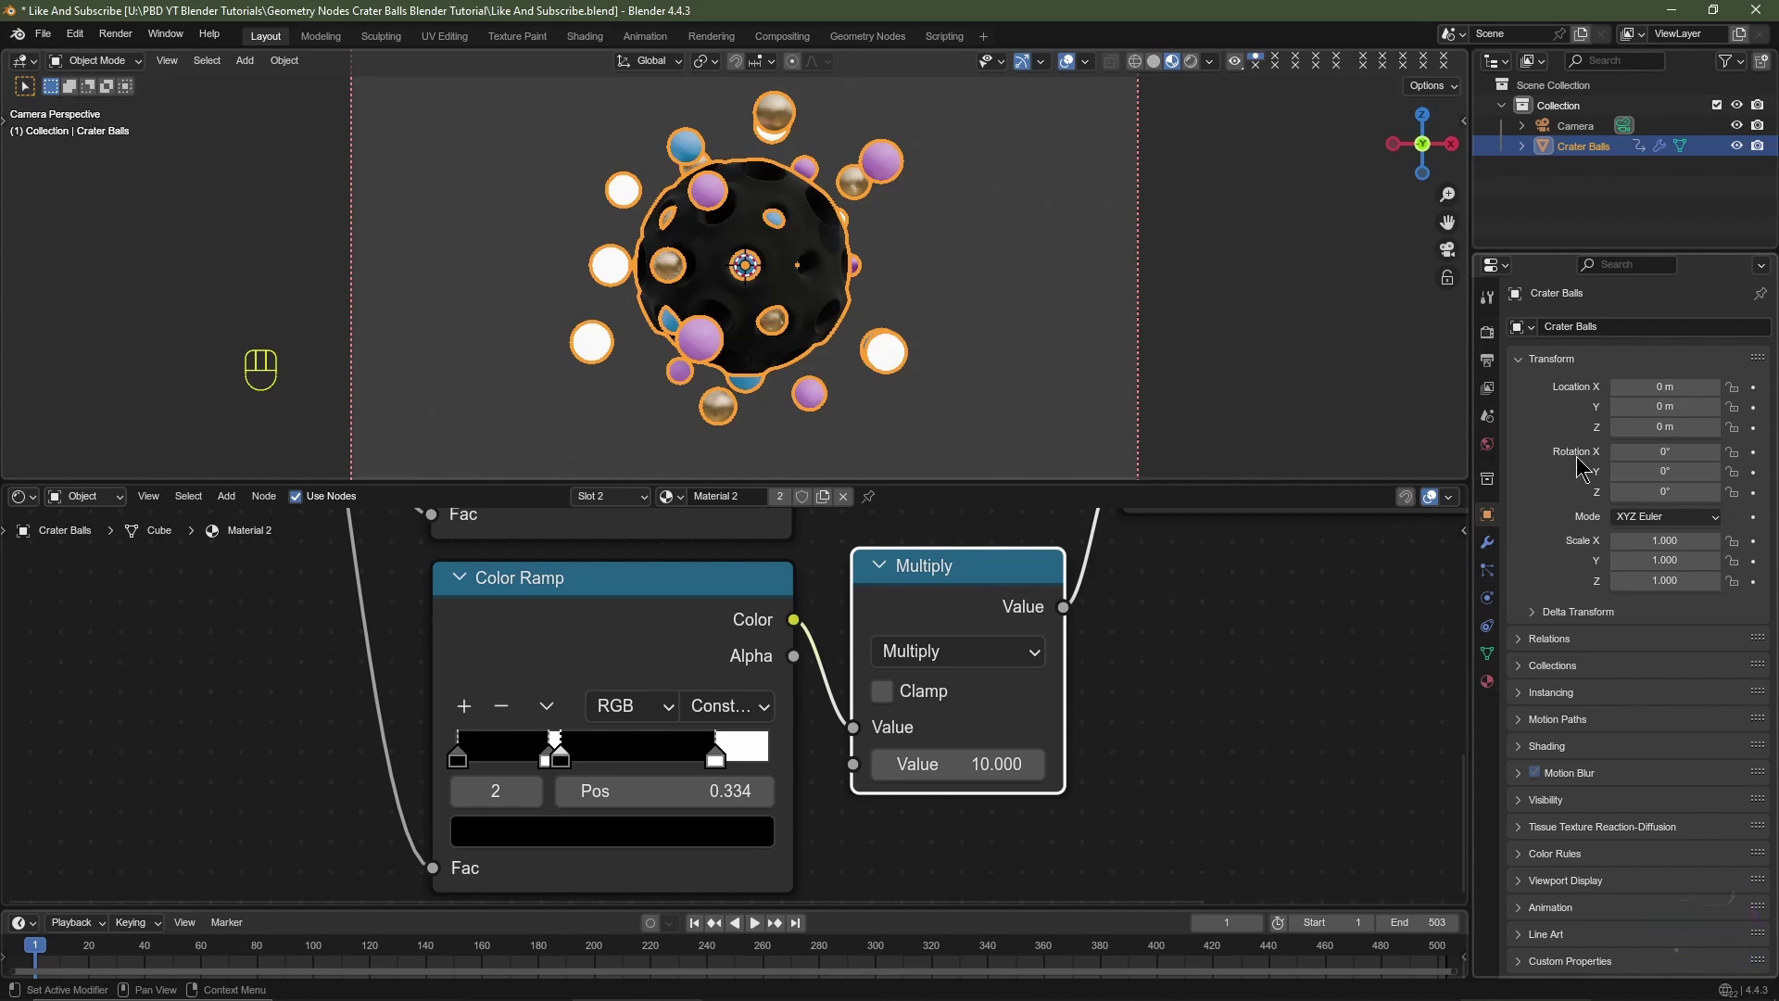
click(1754, 452)
click(1754, 472)
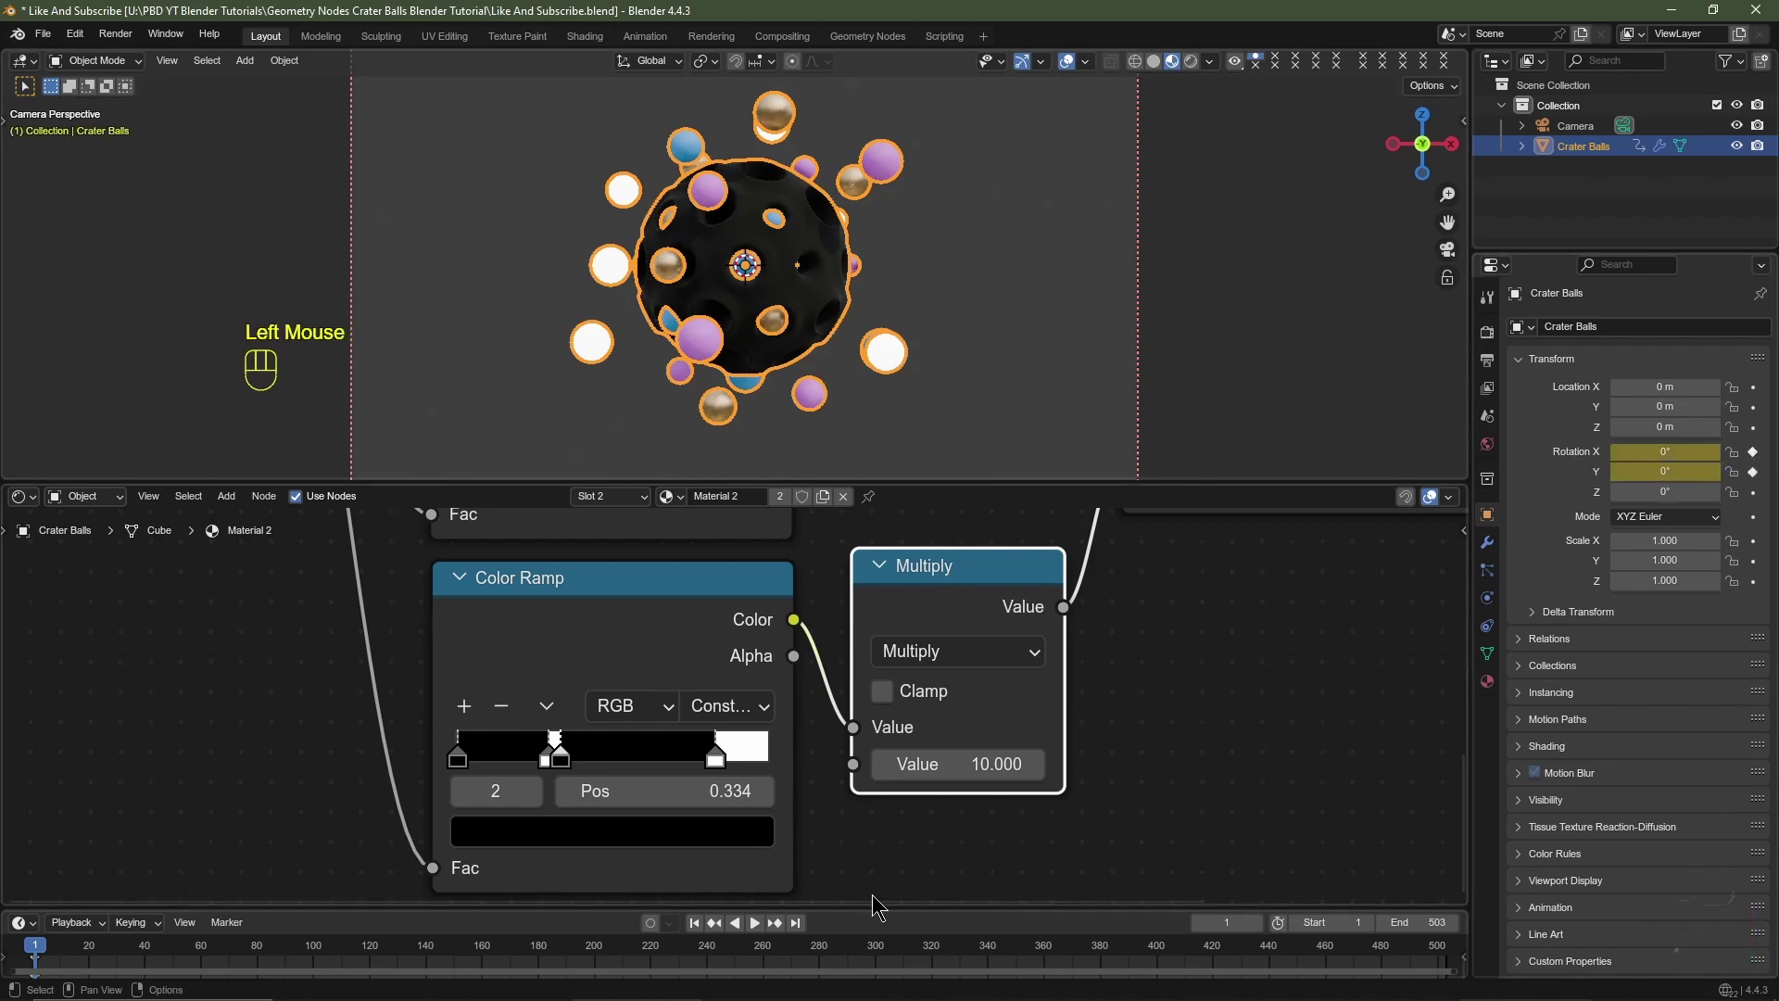
Step: On frame 504, set the Crater Balls object's X and Y rotation to 360° and keyframe both
click(794, 927)
click(1257, 923)
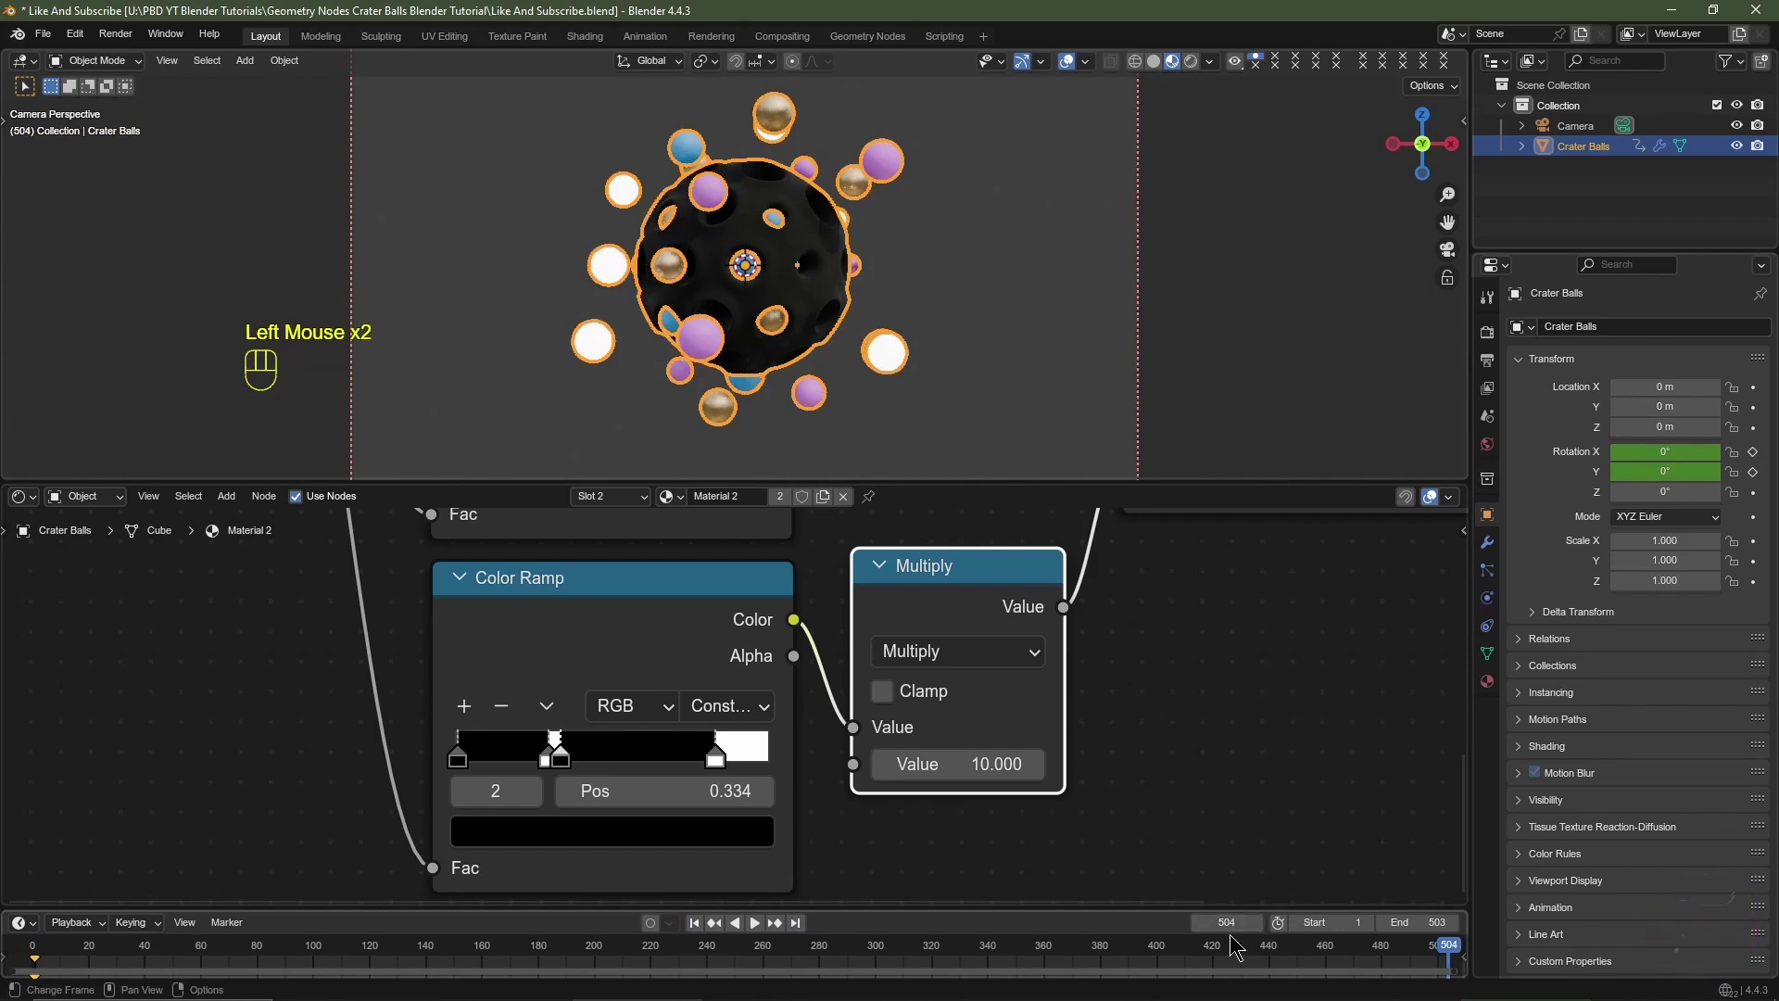
click(1664, 452)
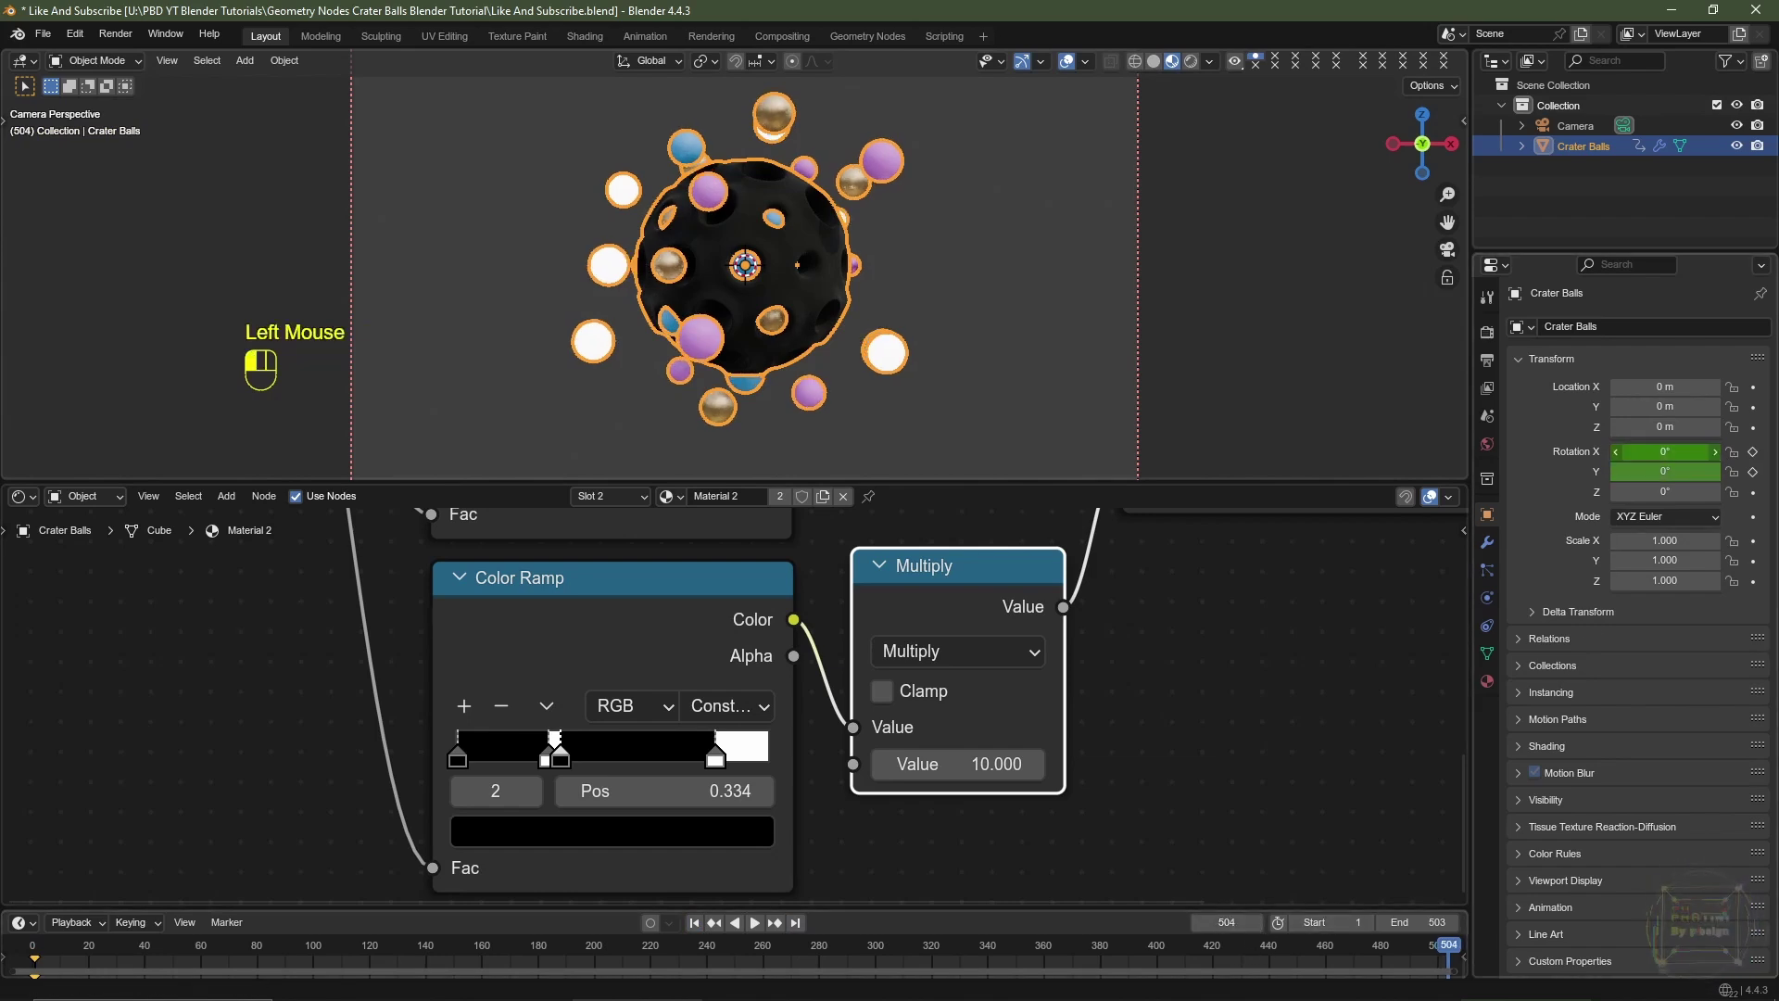
drag(1656, 455, 1656, 474)
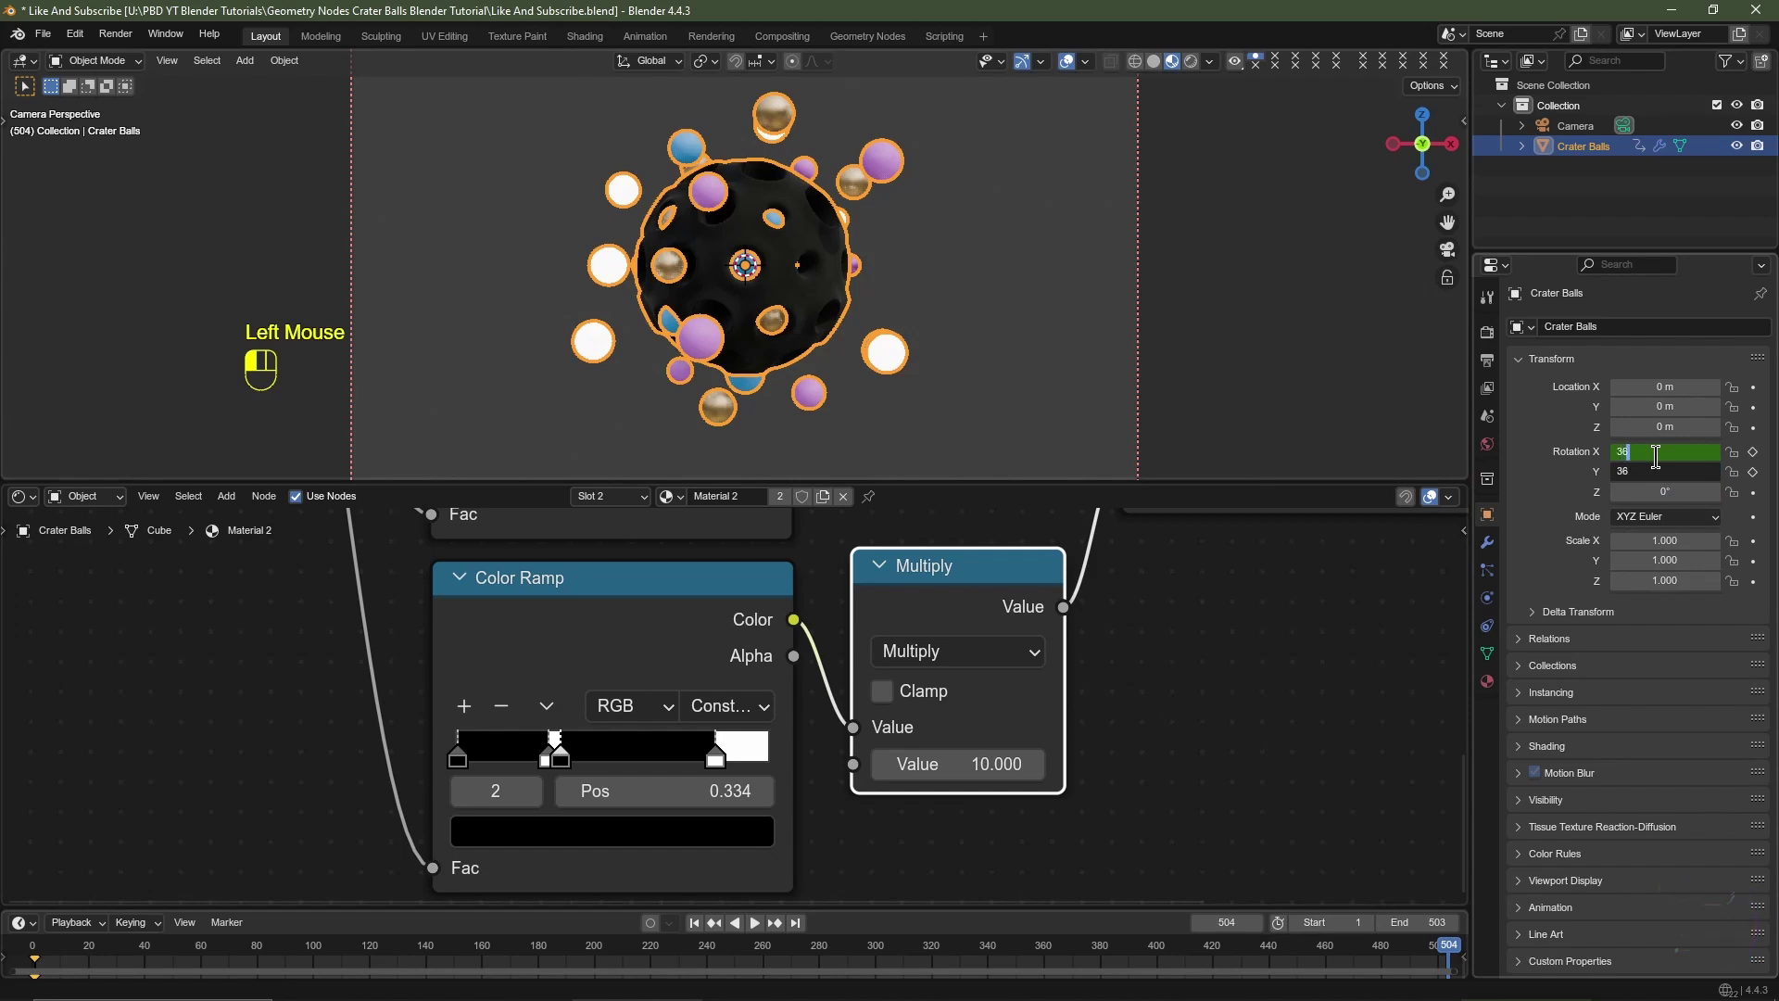
key(Return)
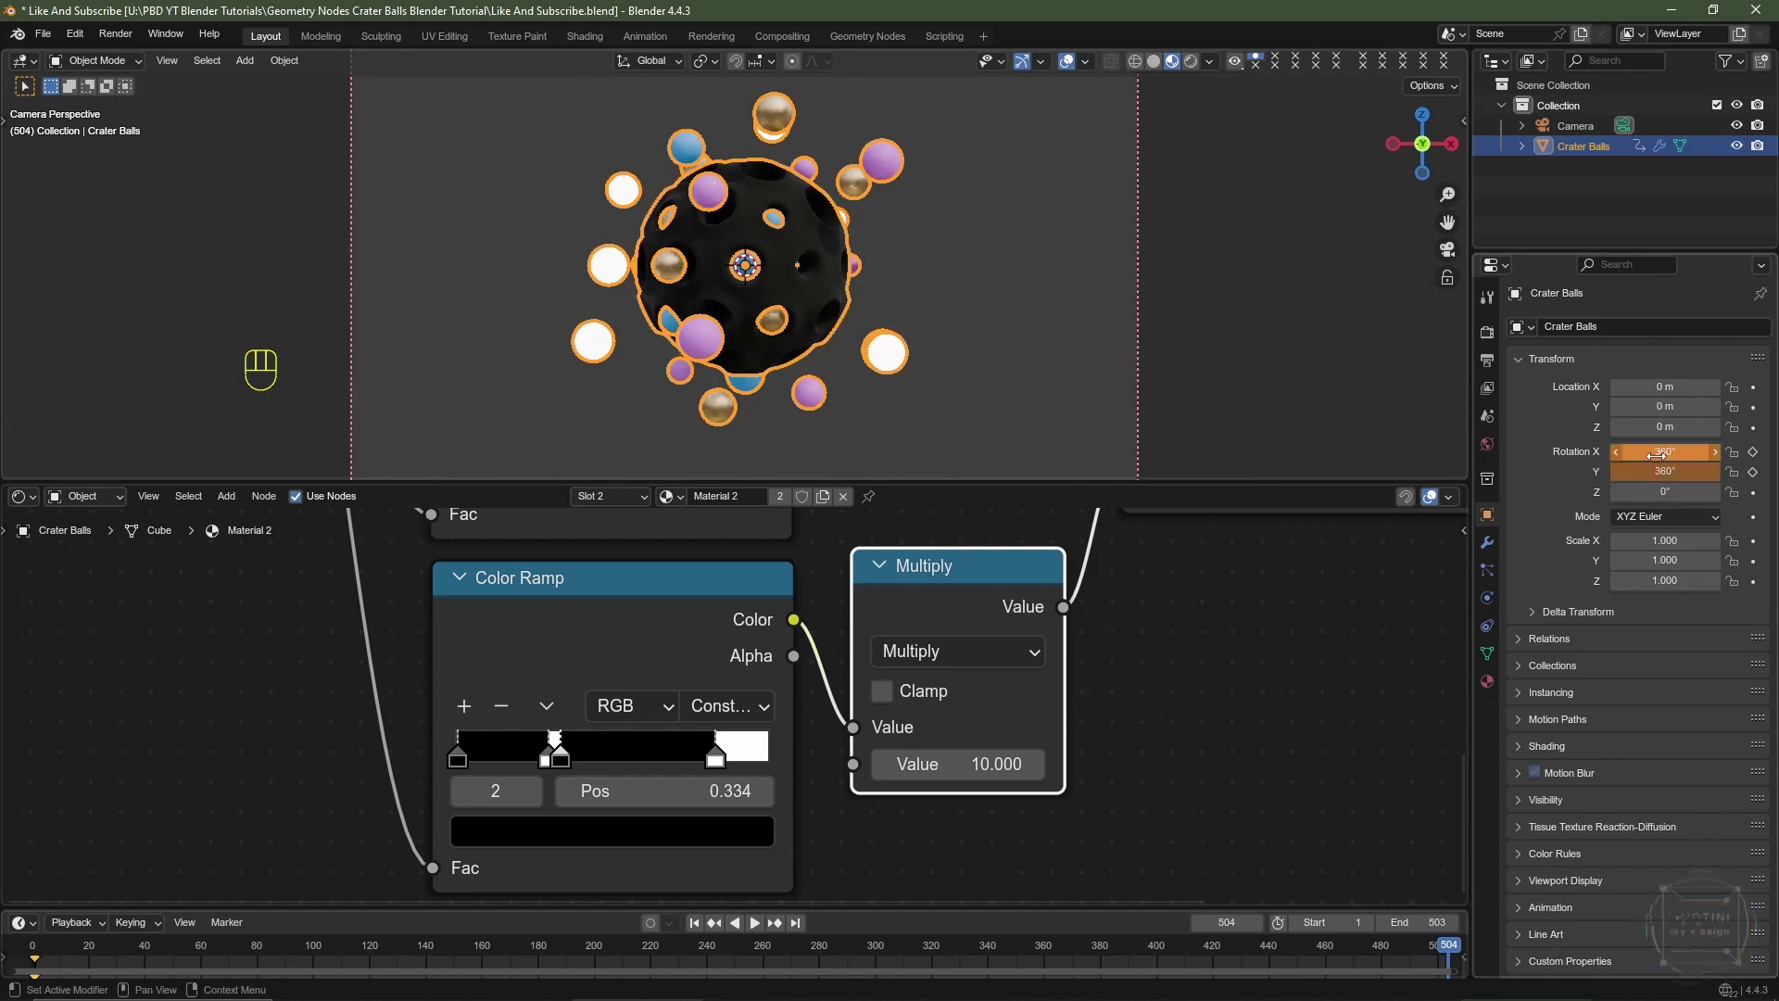
click(1753, 452)
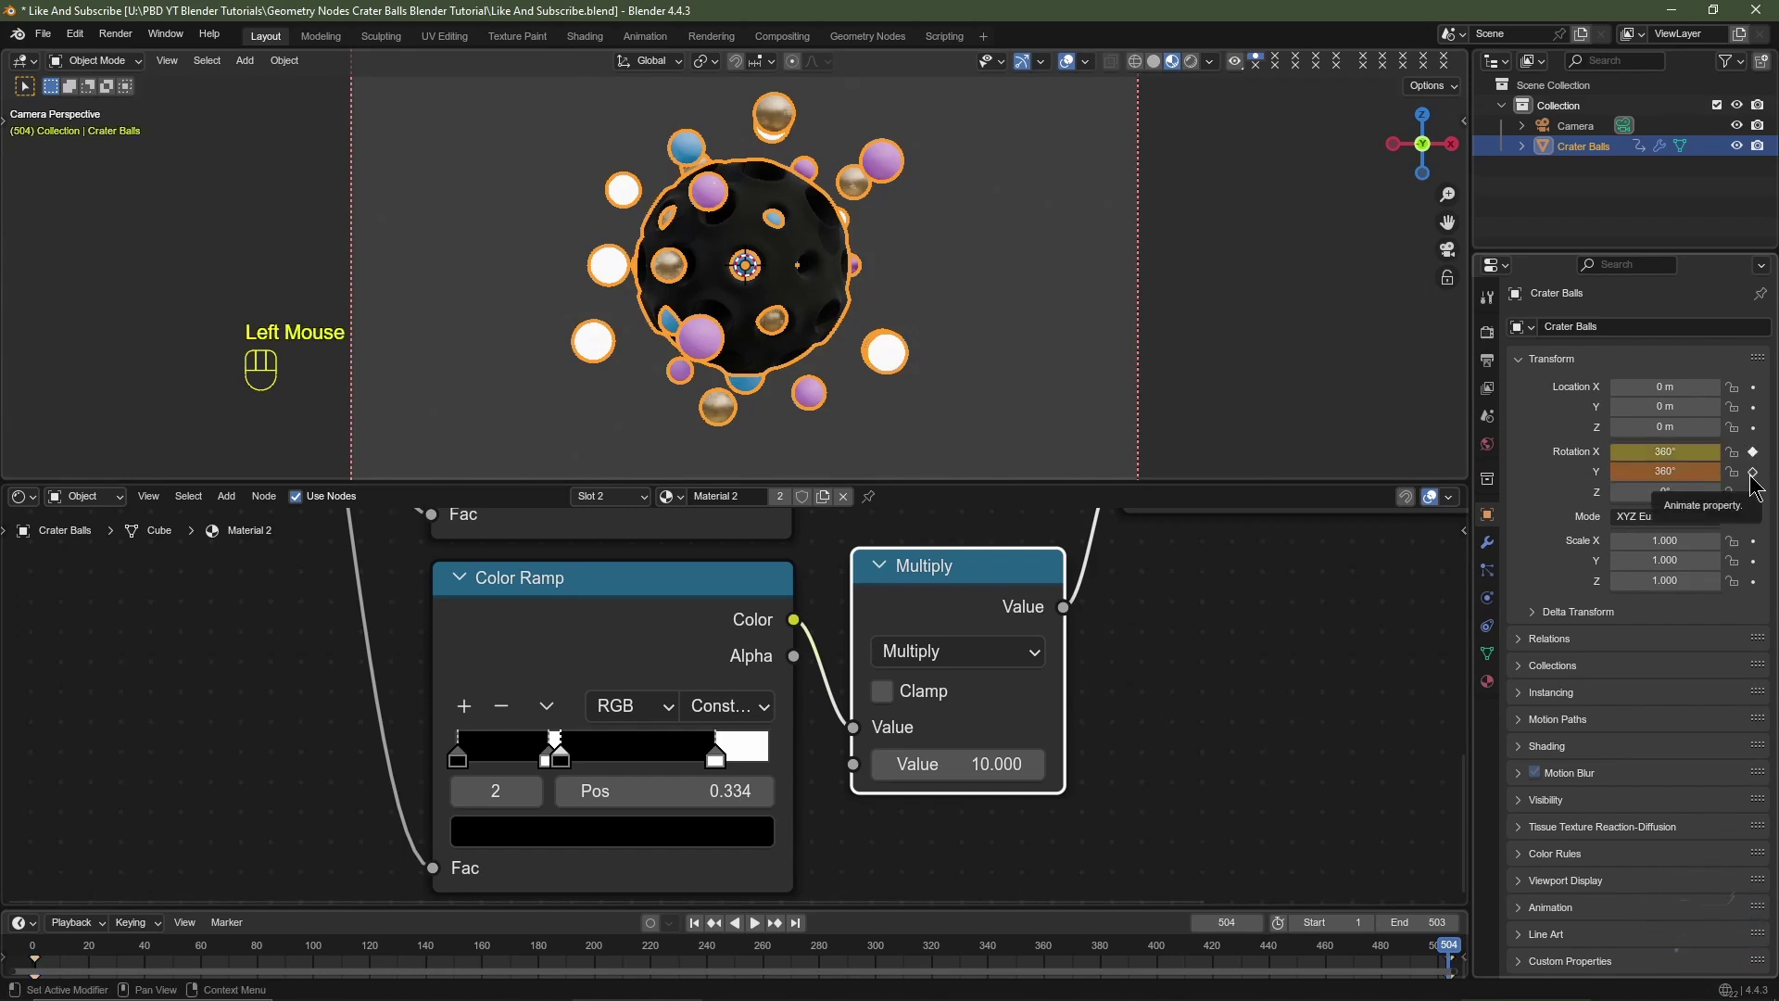
click(1753, 472)
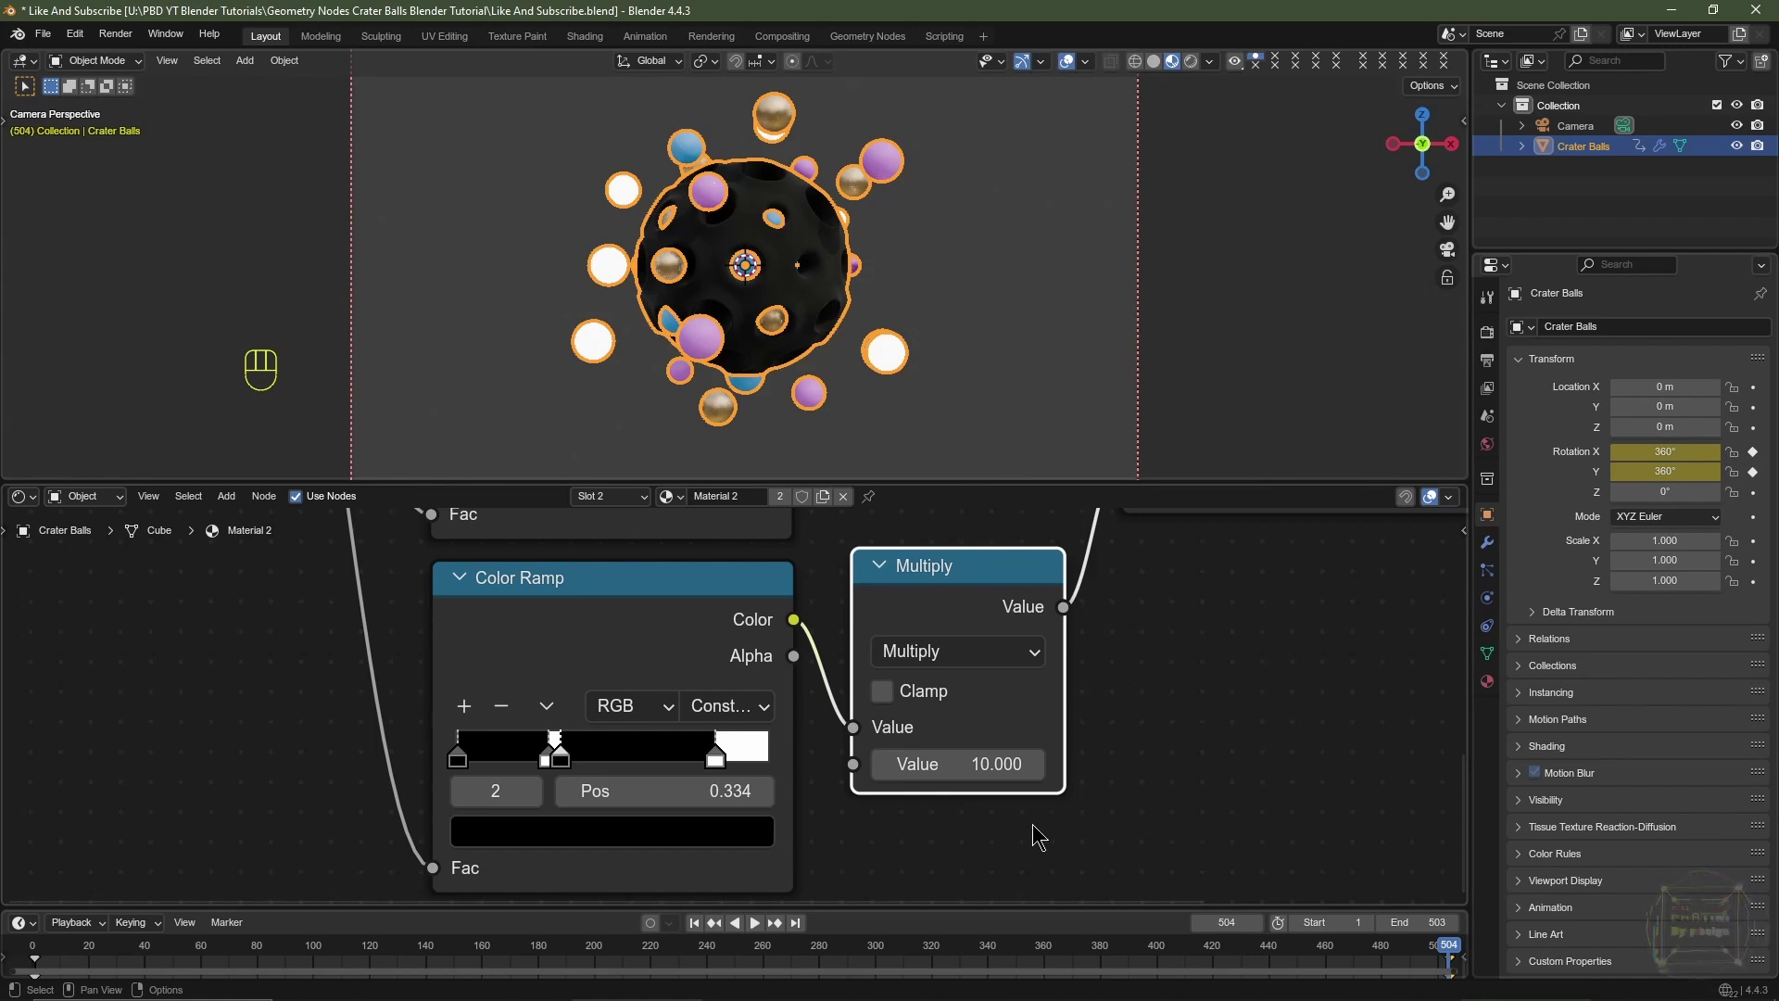
Step: Set the interpolation mode for all the rotation keyframes and scrub the timeline from the first frame to preview the spin
drag(1019, 901, 953, 847)
key(a)
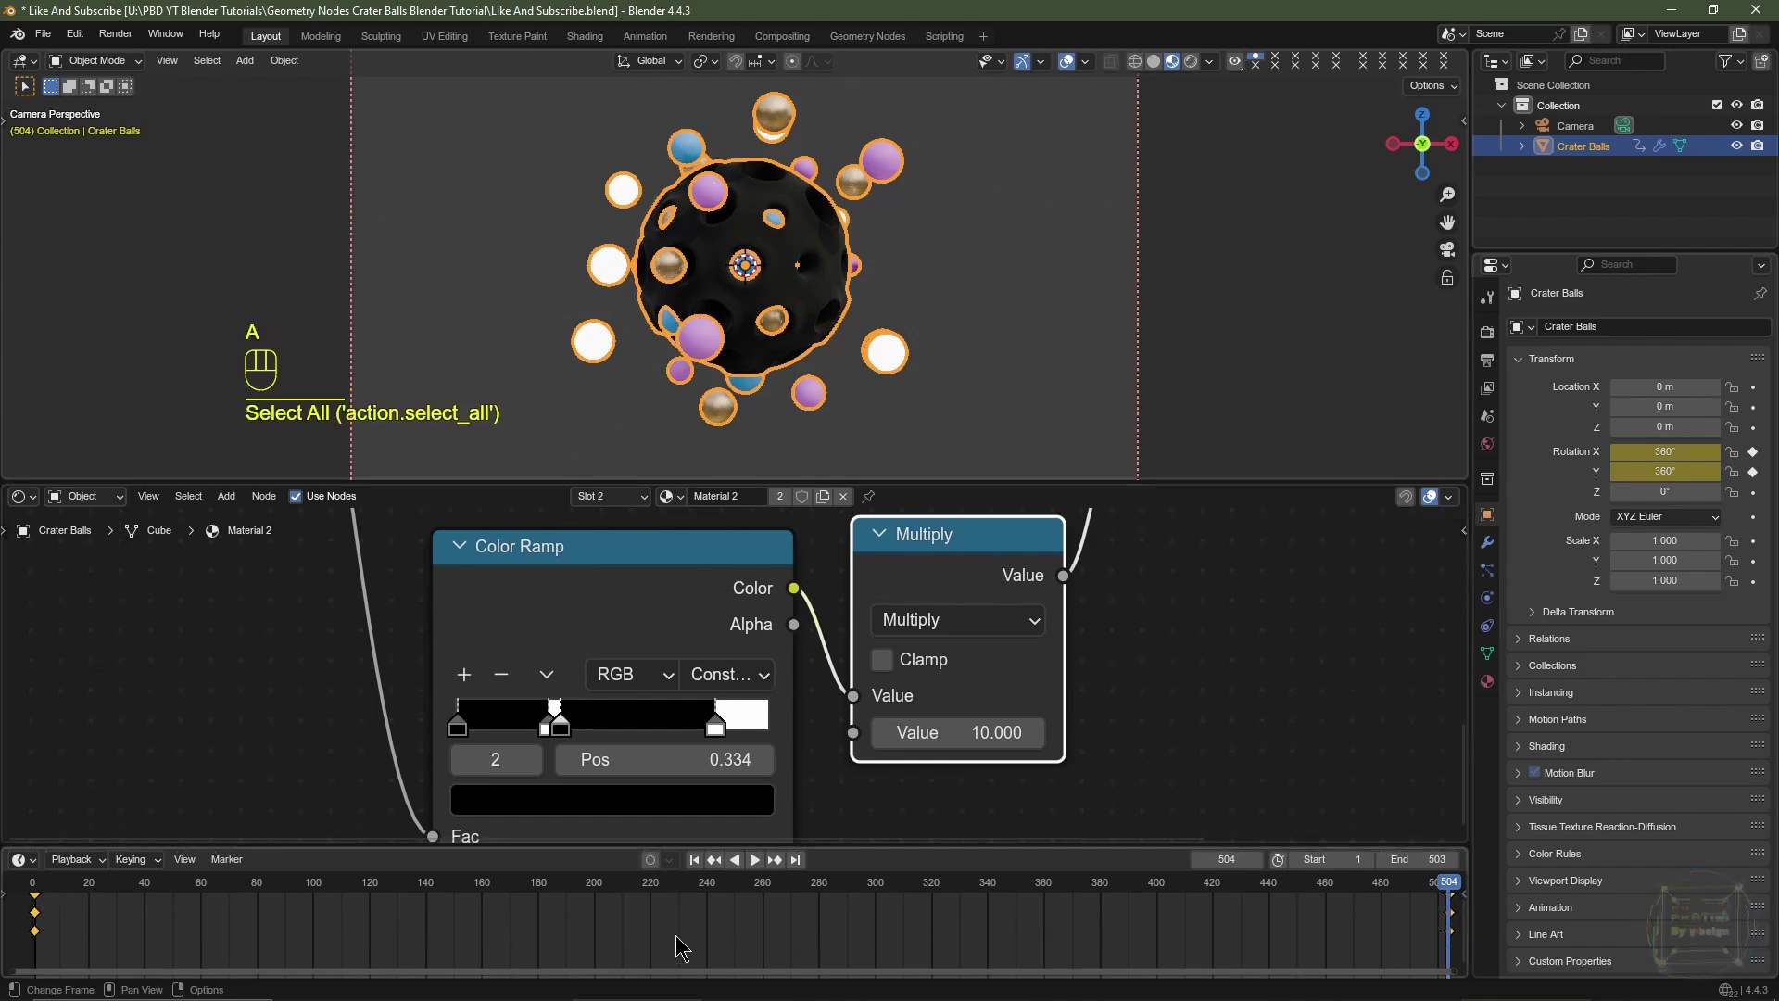
key(t)
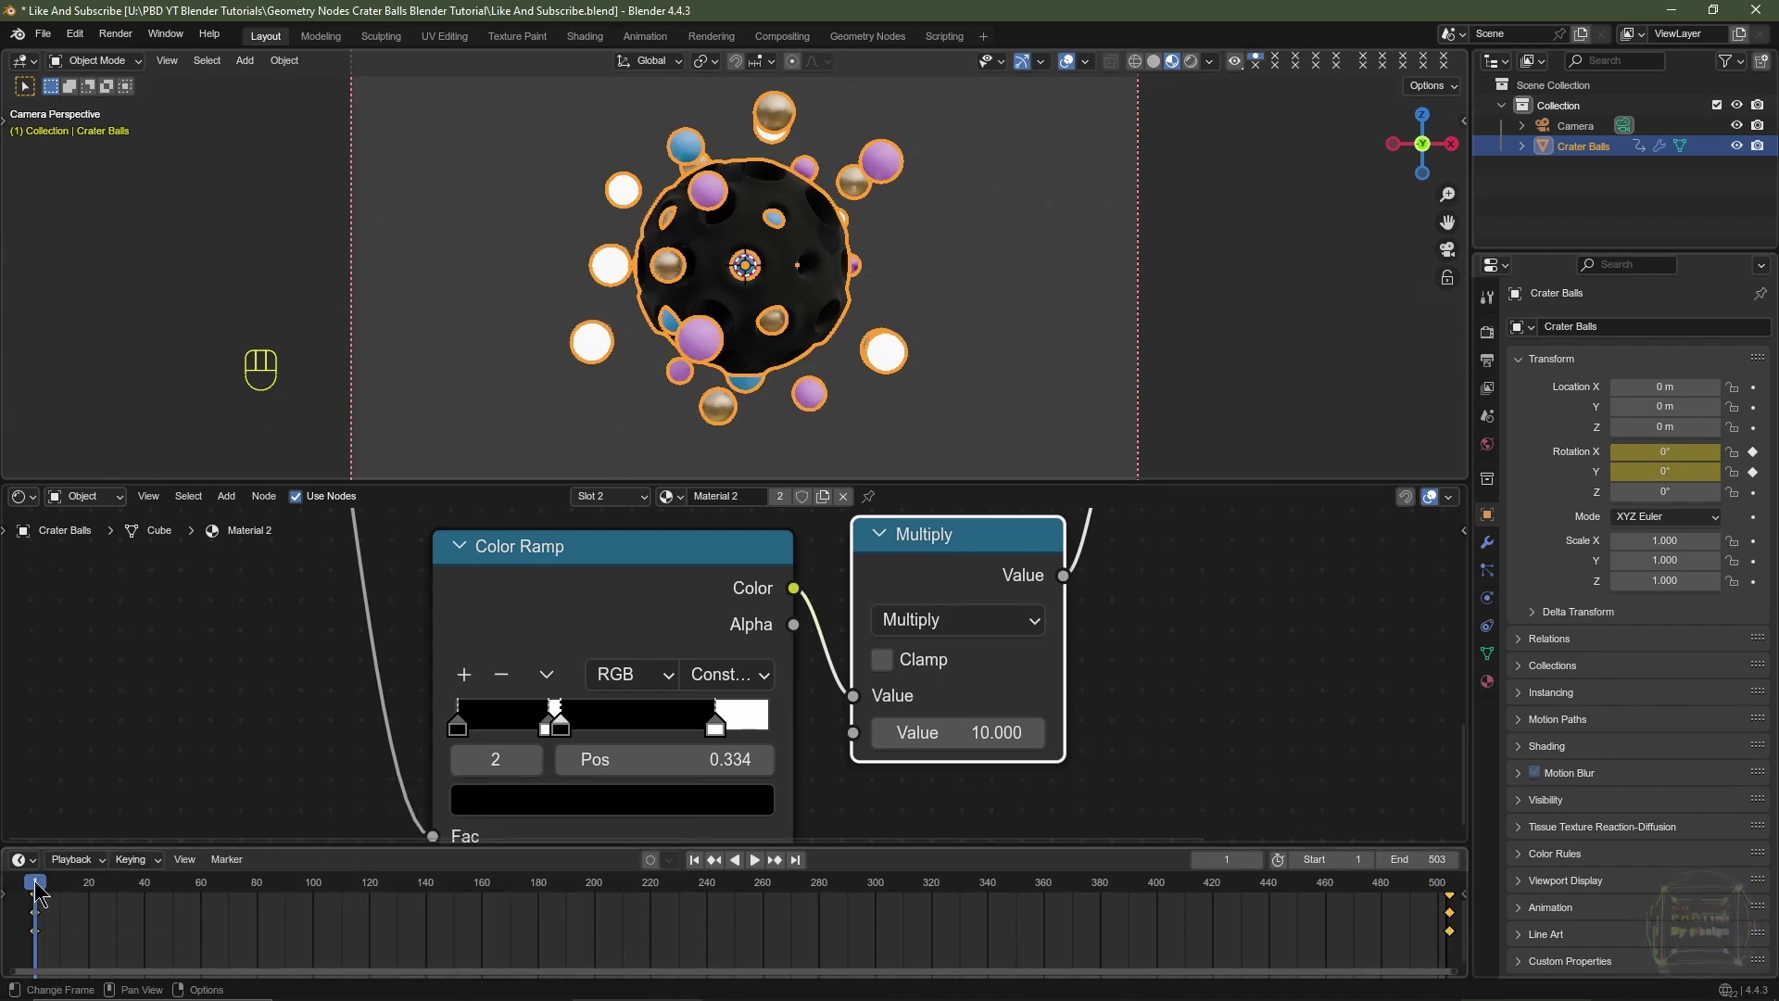
drag(35, 882, 365, 883)
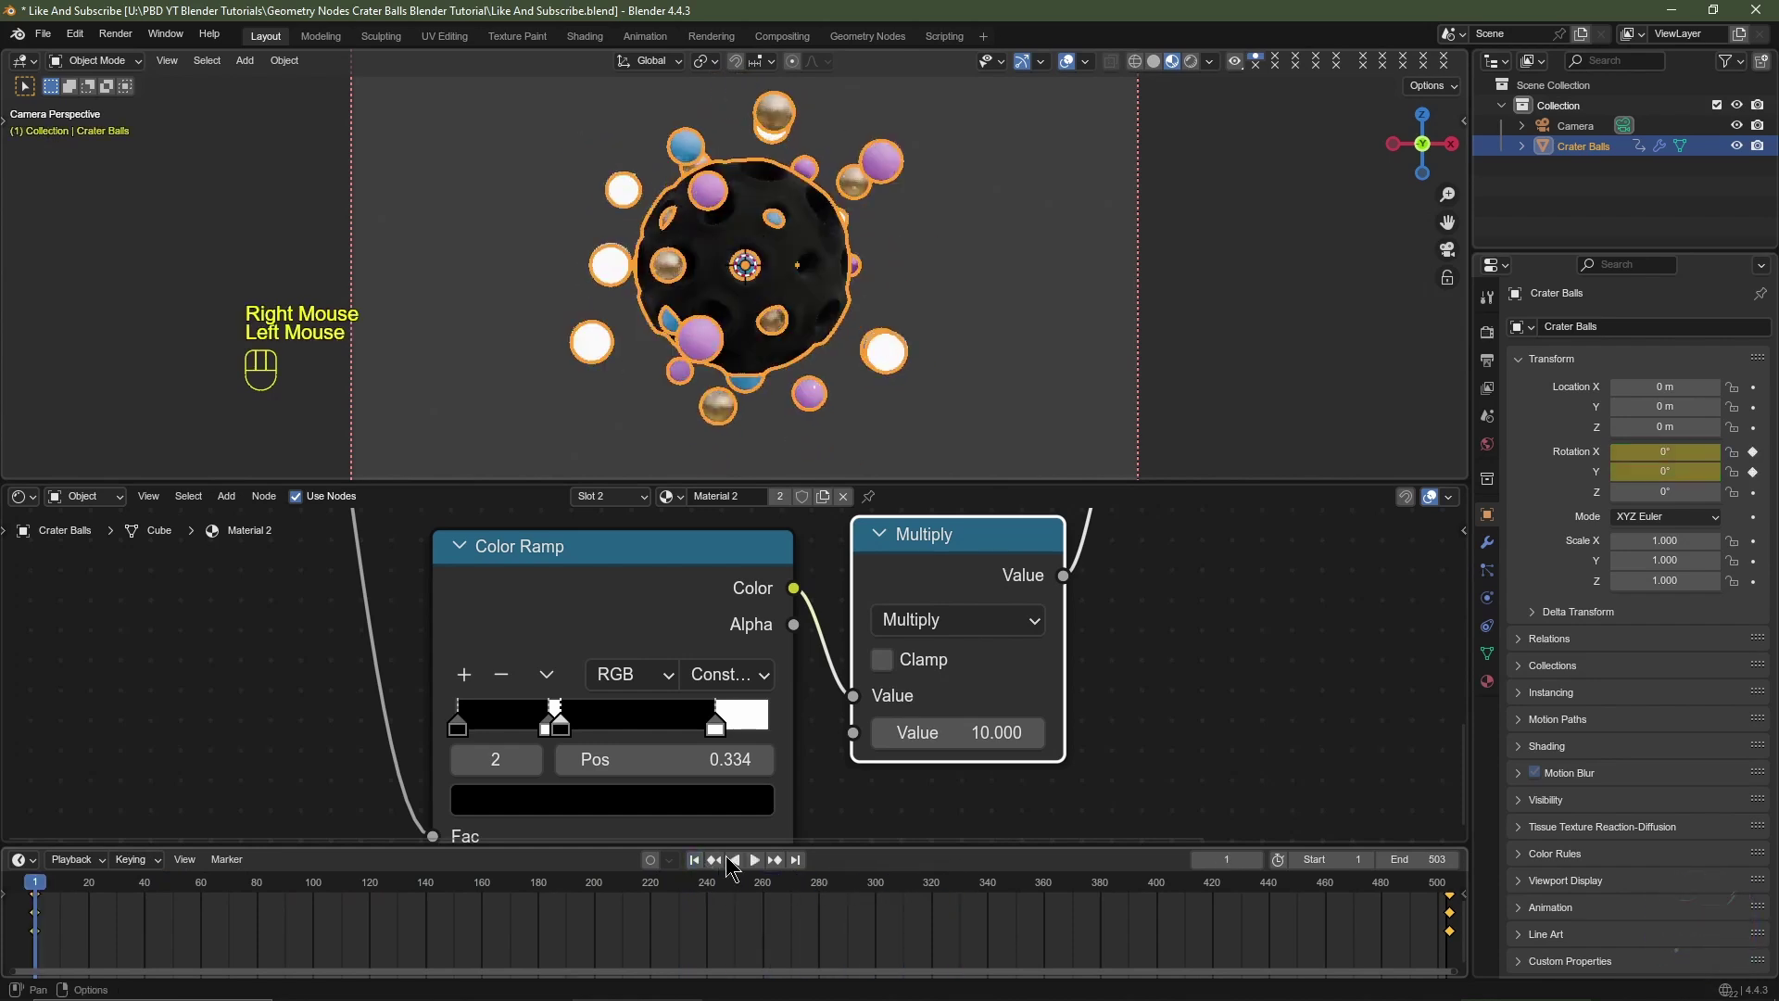
drag(881, 845, 887, 902)
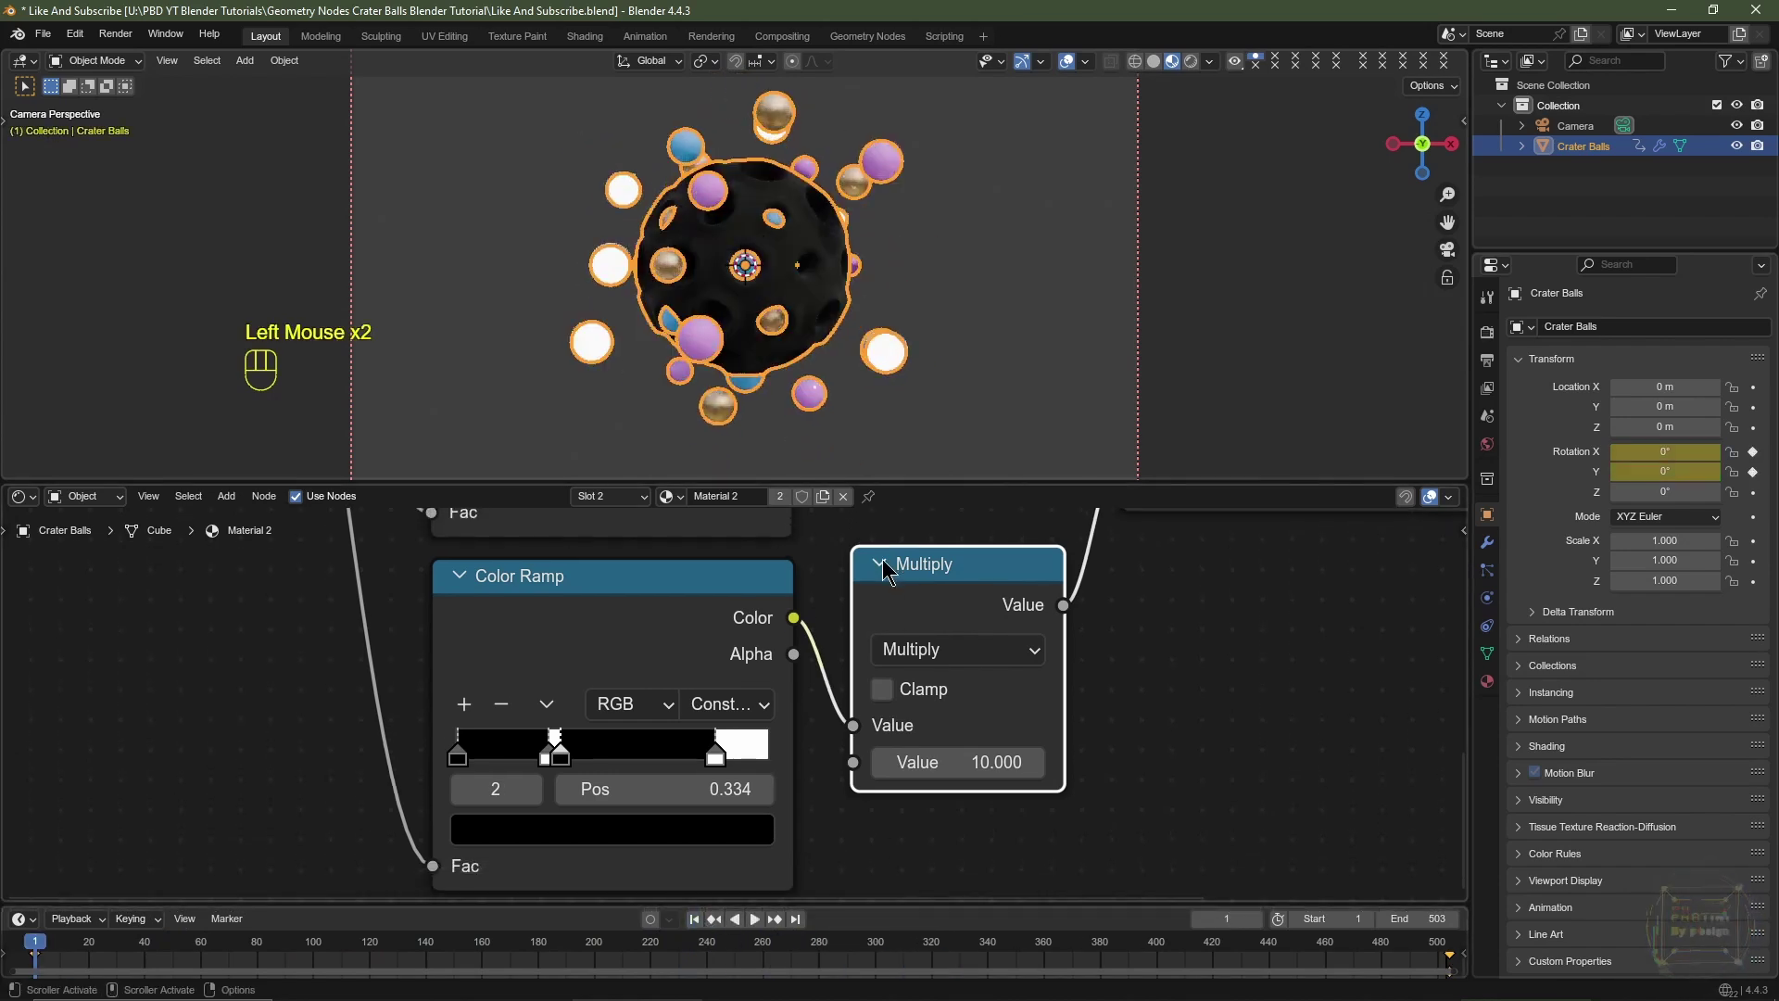